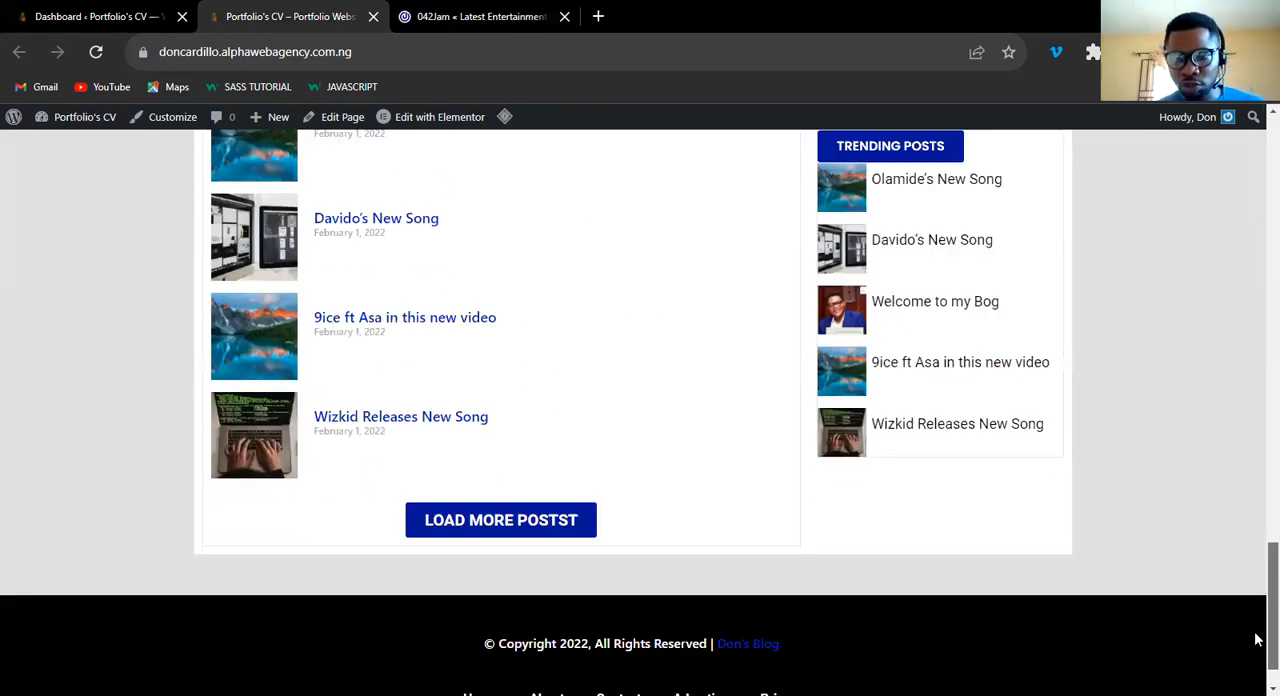
# Review the portfolio site's home page down to its footer and compare it with the 042Jam home page layout.
pyautogui.scroll(2, 1258, 640)
pyautogui.scroll(-3, 1258, 675)
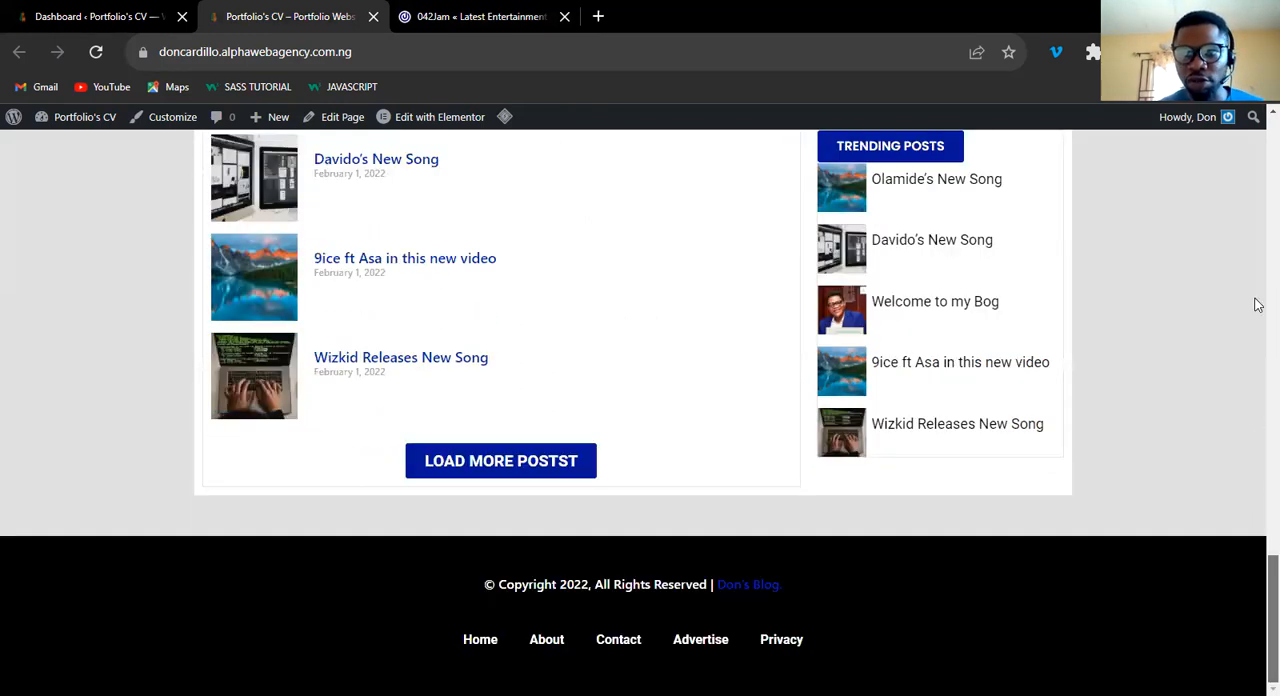
pyautogui.scroll(15, 1256, 305)
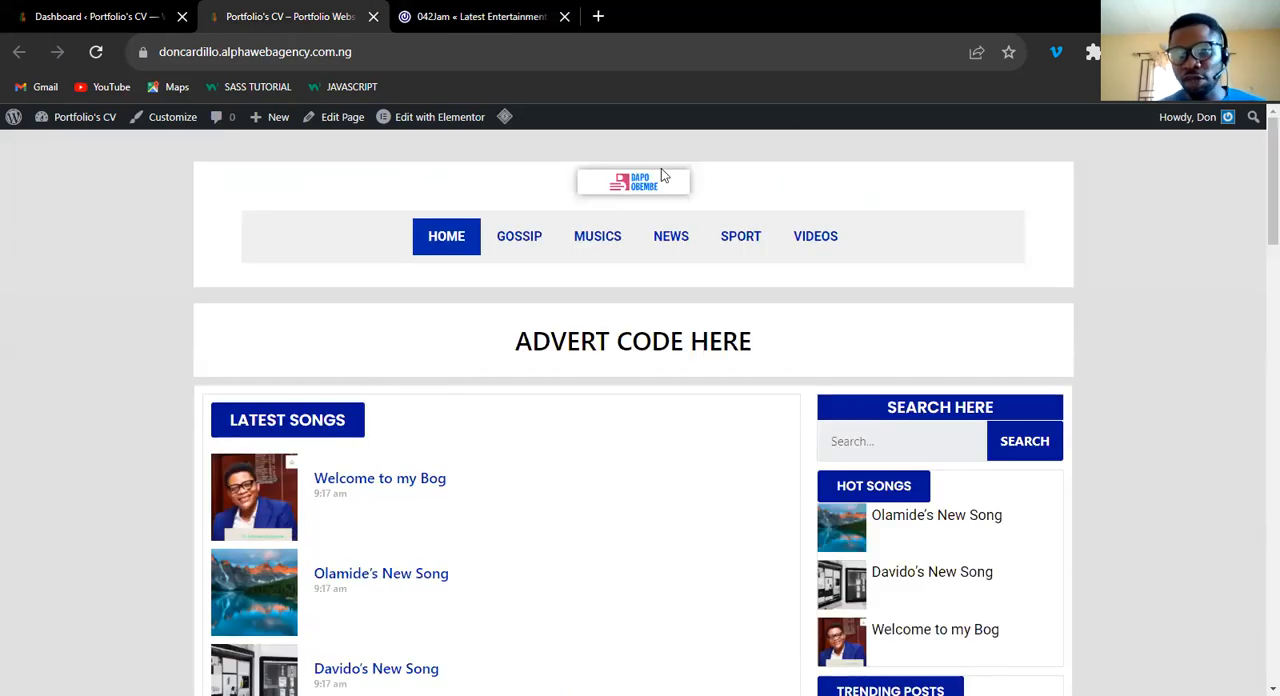
pyautogui.click(481, 16)
pyautogui.scroll(-5, 1255, 244)
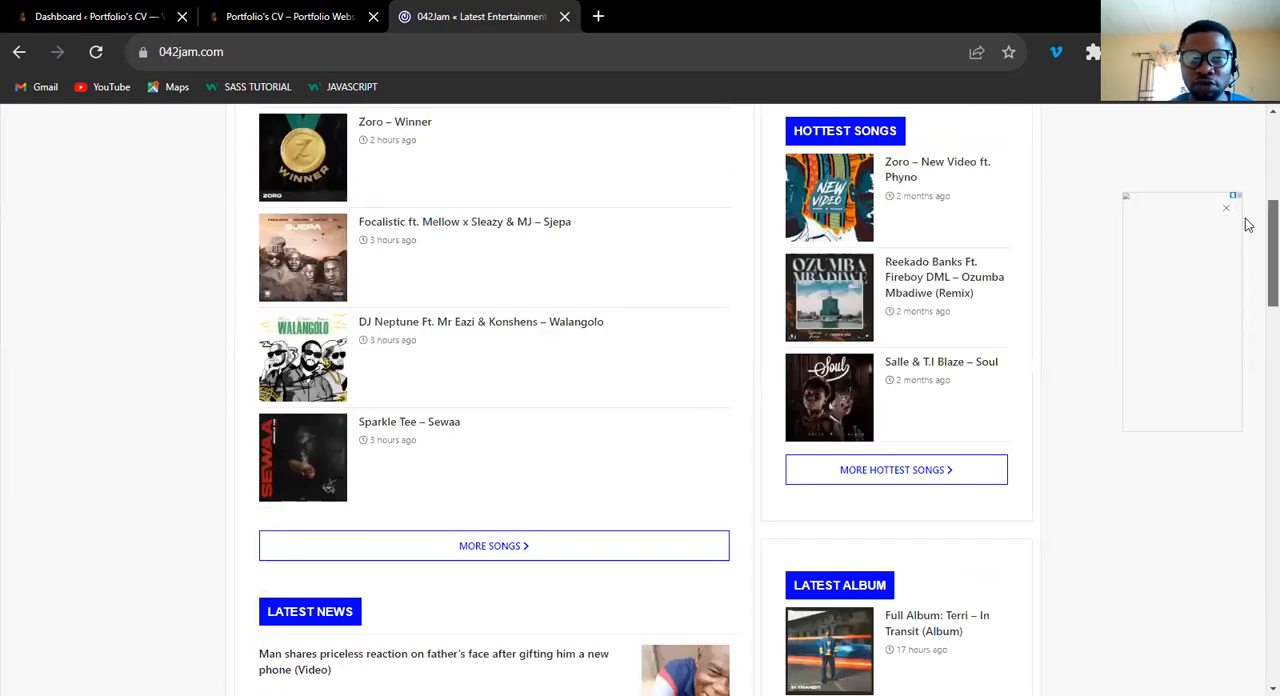
pyautogui.scroll(5, 1172, 278)
pyautogui.scroll(-2, 1257, 235)
pyautogui.scroll(-1, 1257, 250)
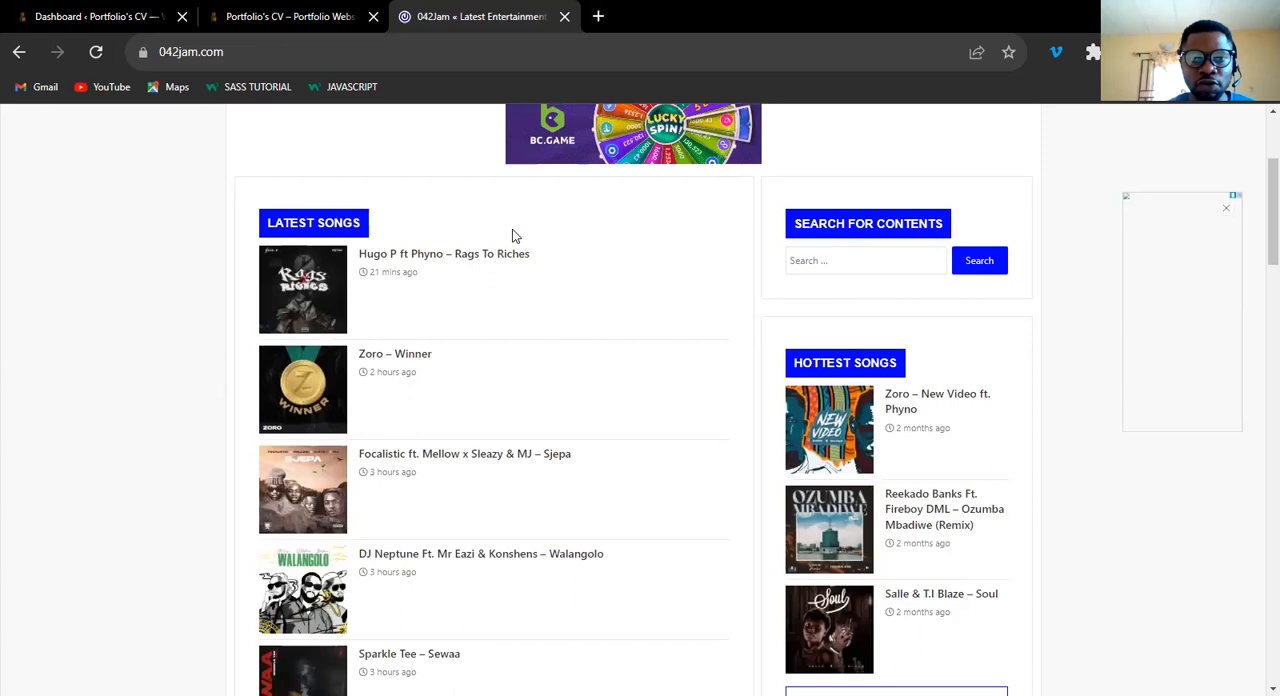
# View the "Hugo P ft Phyno – Rags To Riches" post on 042Jam and the "Welcome to my Bog" post on the portfolio site.
pyautogui.click(468, 261)
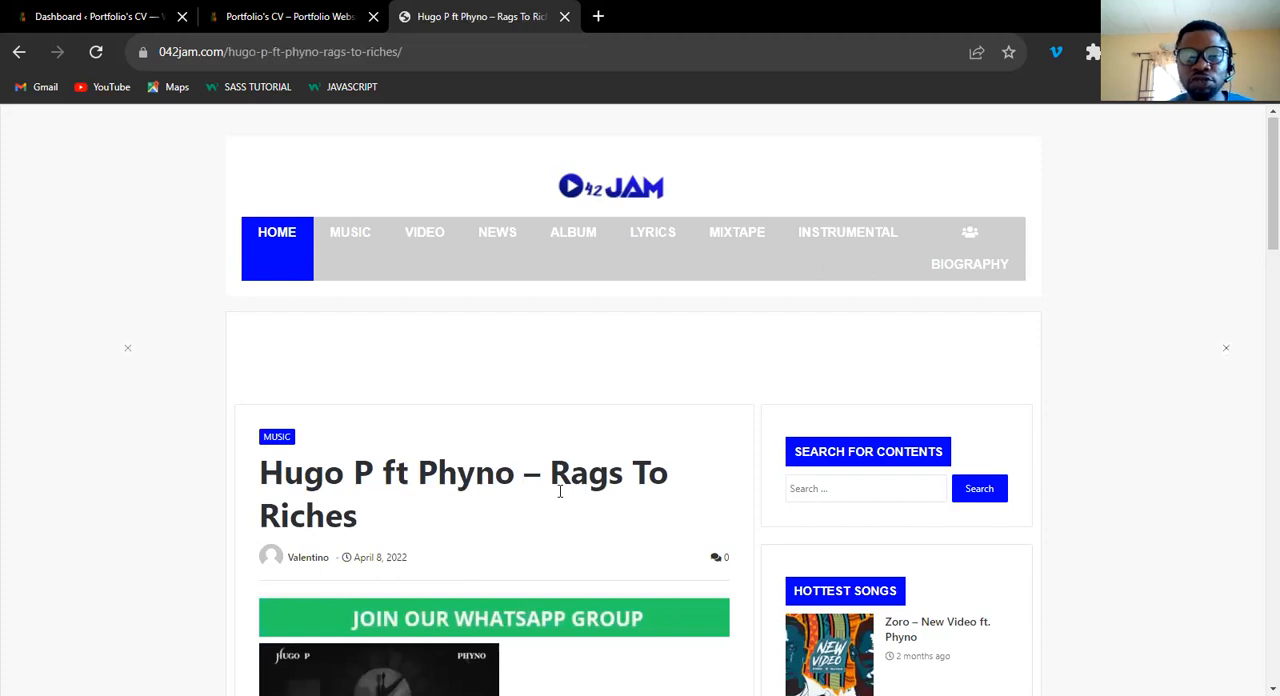
pyautogui.scroll(-10, 560, 491)
pyautogui.scroll(10, 227, 126)
pyautogui.click(267, 21)
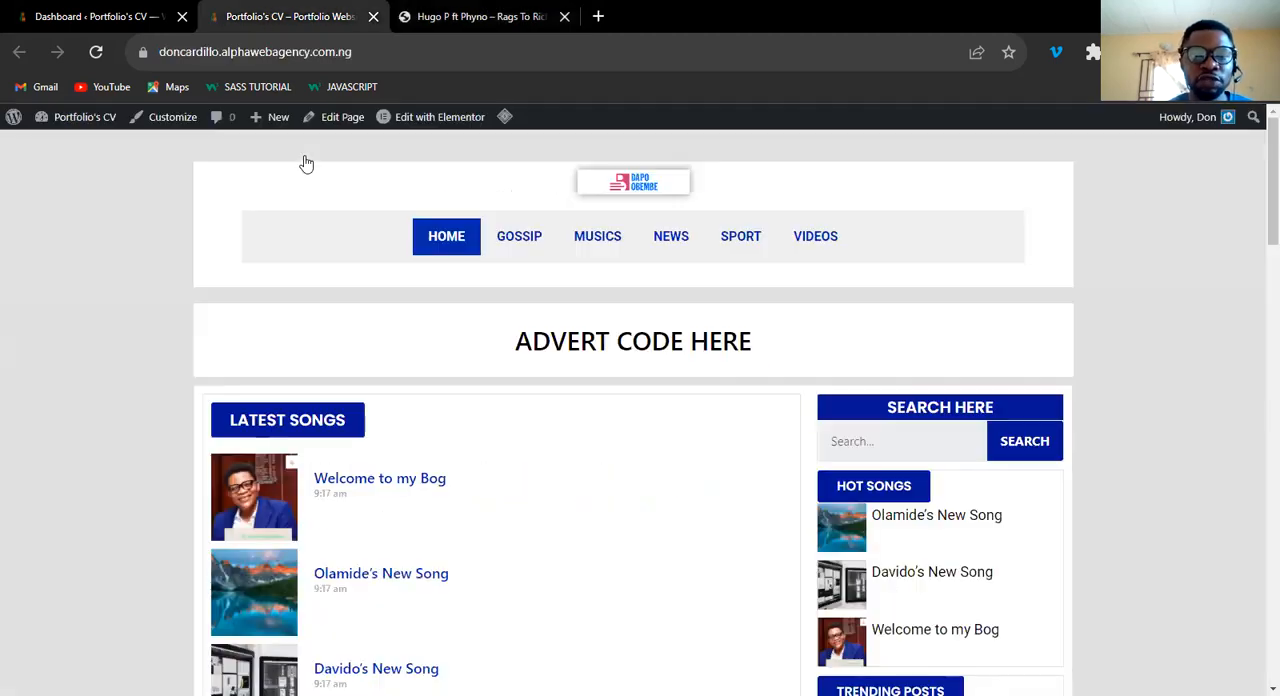
pyautogui.click(403, 487)
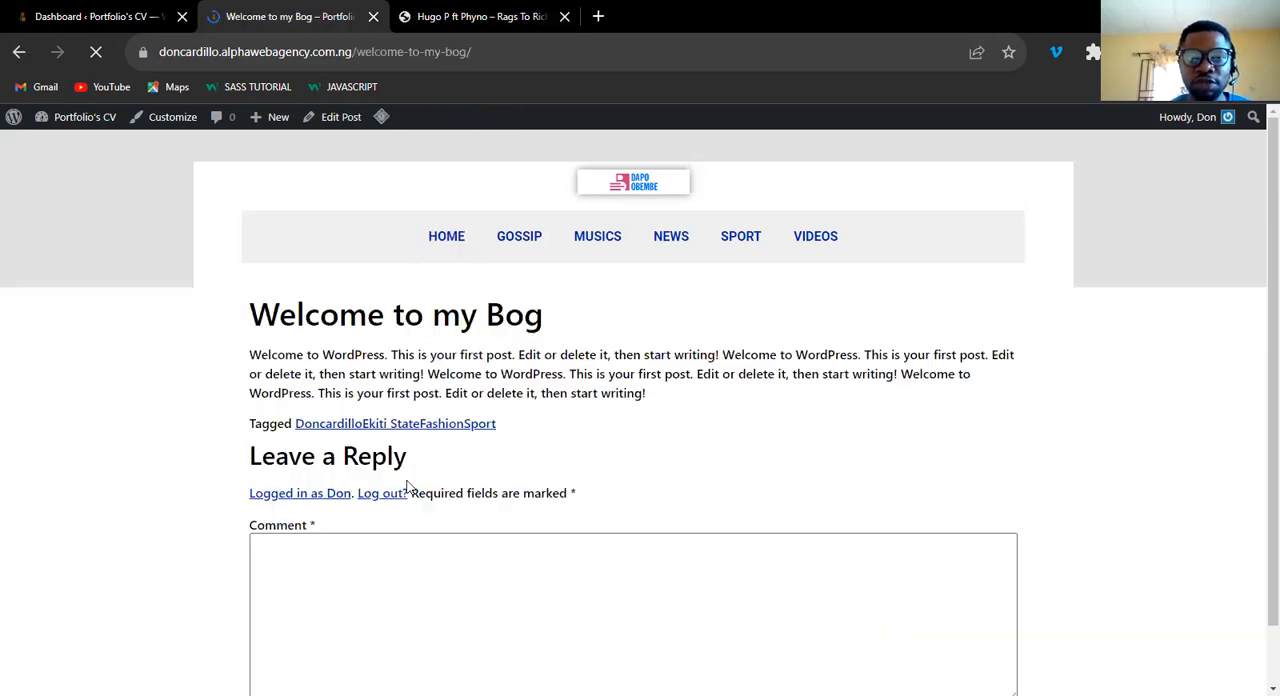
# Compare the full layout of the 042Jam song post, including sidebar and comment area, with the portfolio site's "Welcome to my Bog" post.
pyautogui.hotkey('ctrl', 'Tab')
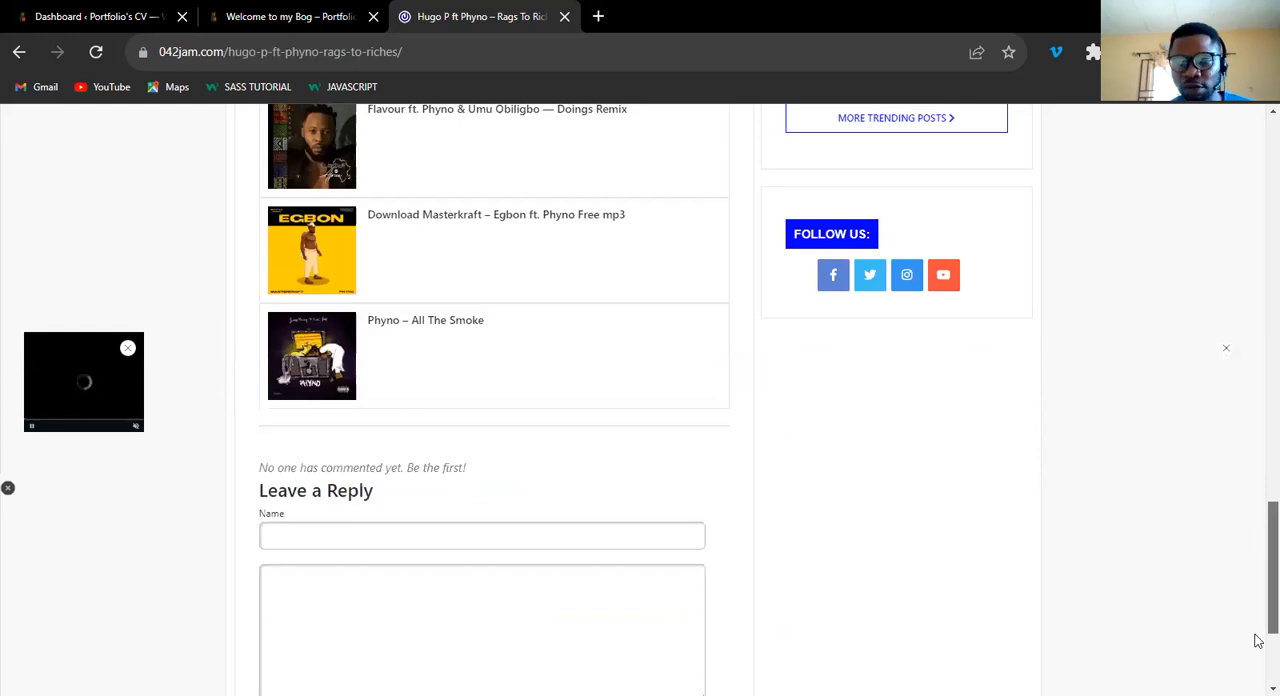
pyautogui.scroll(5, 1257, 640)
pyautogui.scroll(-8, 1255, 430)
pyautogui.scroll(15, 1255, 300)
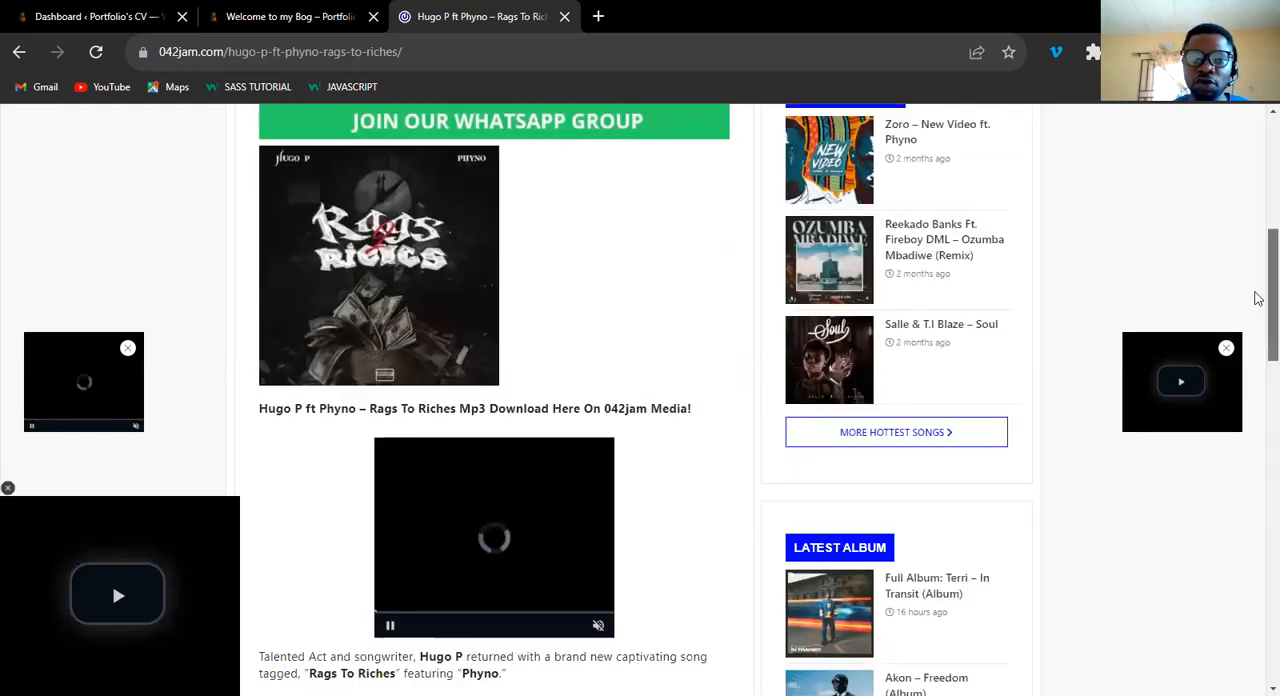
pyautogui.scroll(5, 1258, 283)
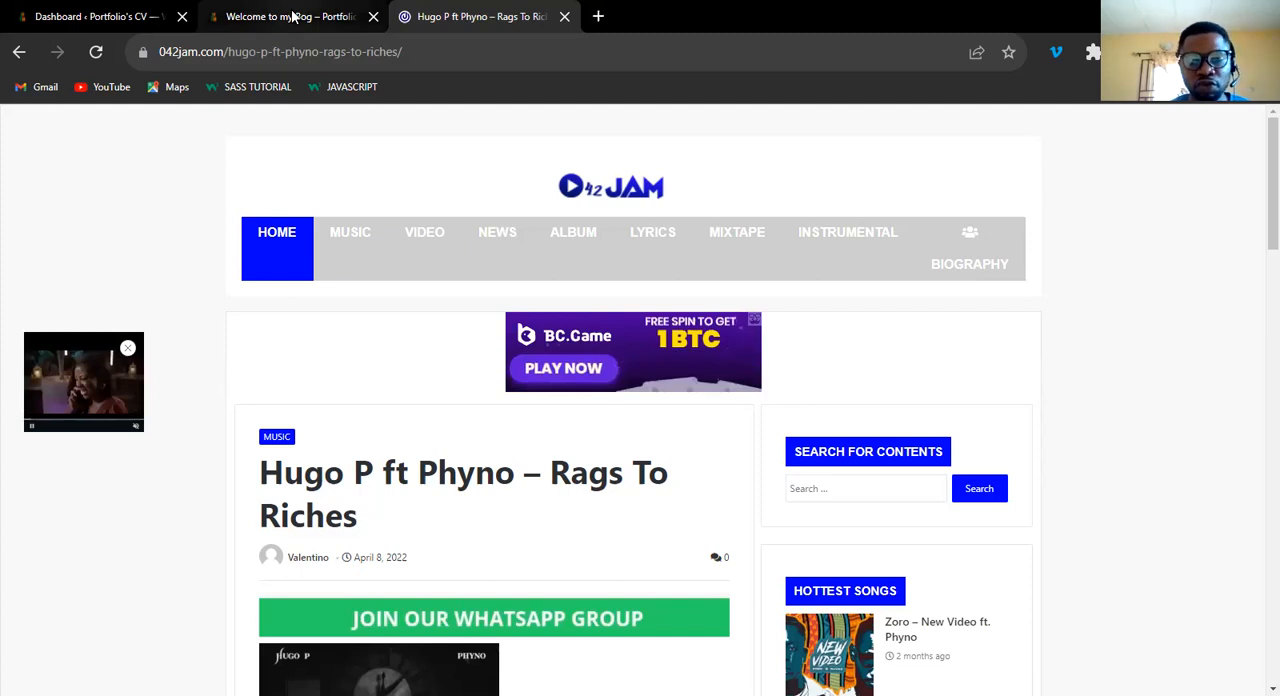
pyautogui.click(293, 17)
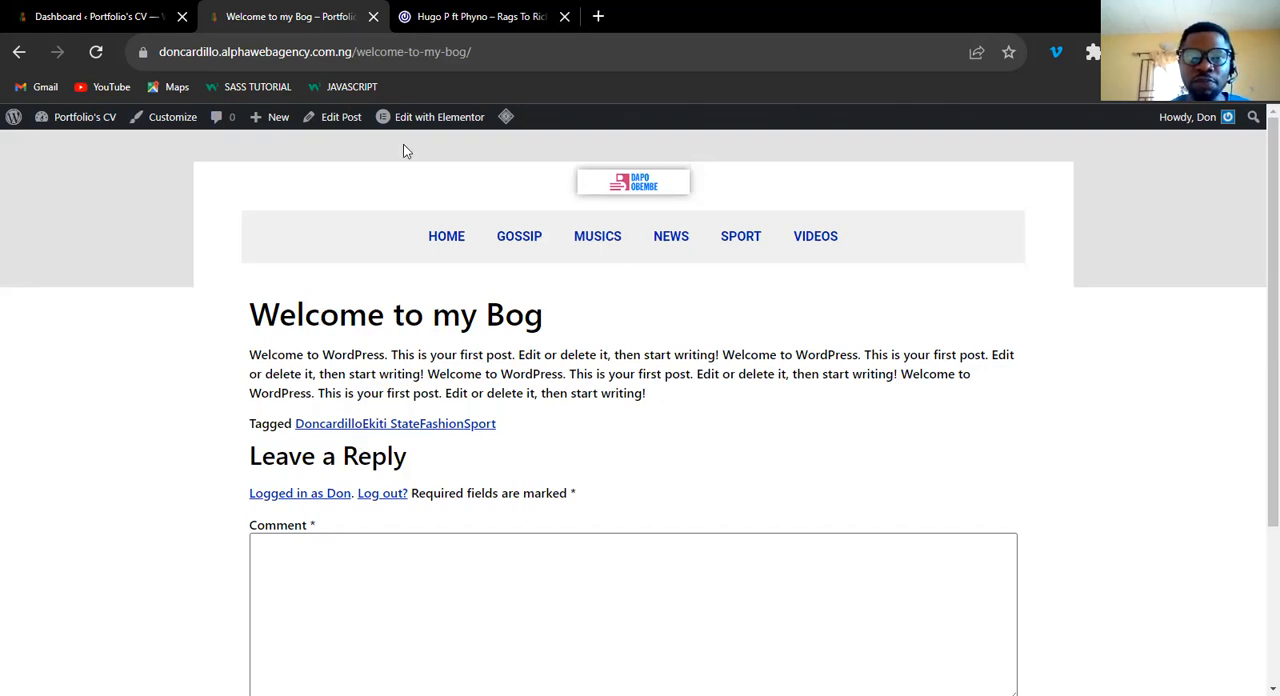
pyautogui.click(463, 17)
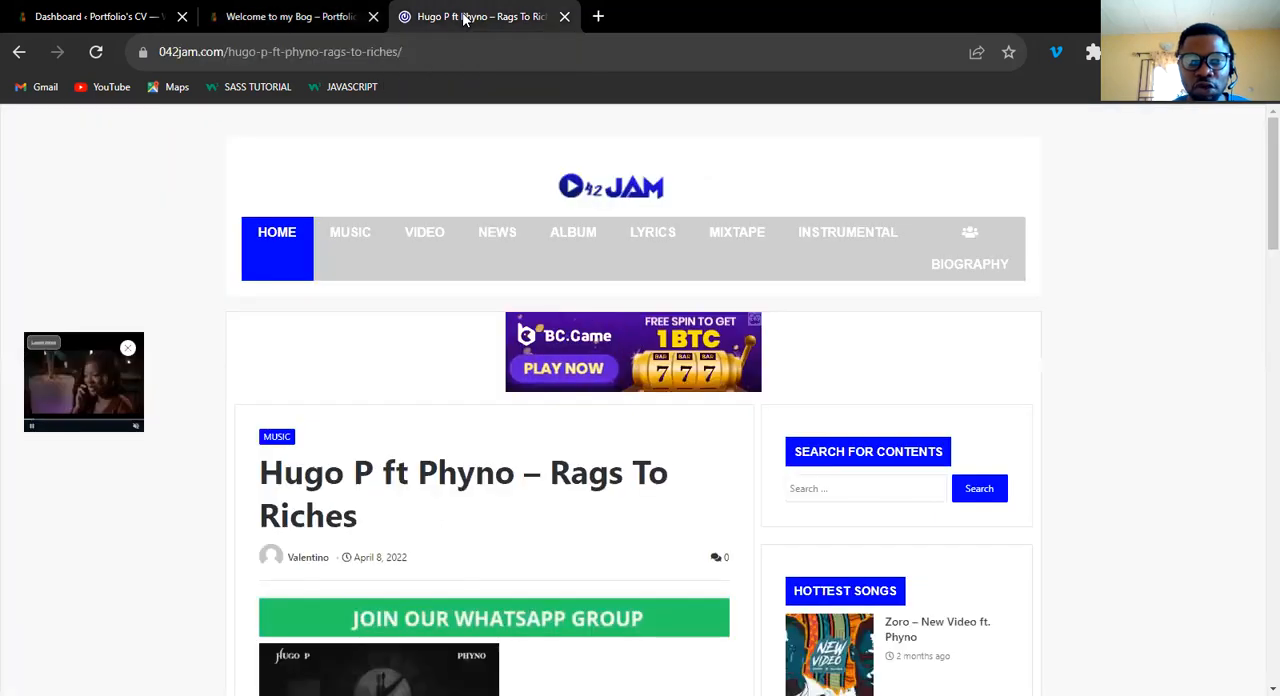
pyautogui.click(293, 15)
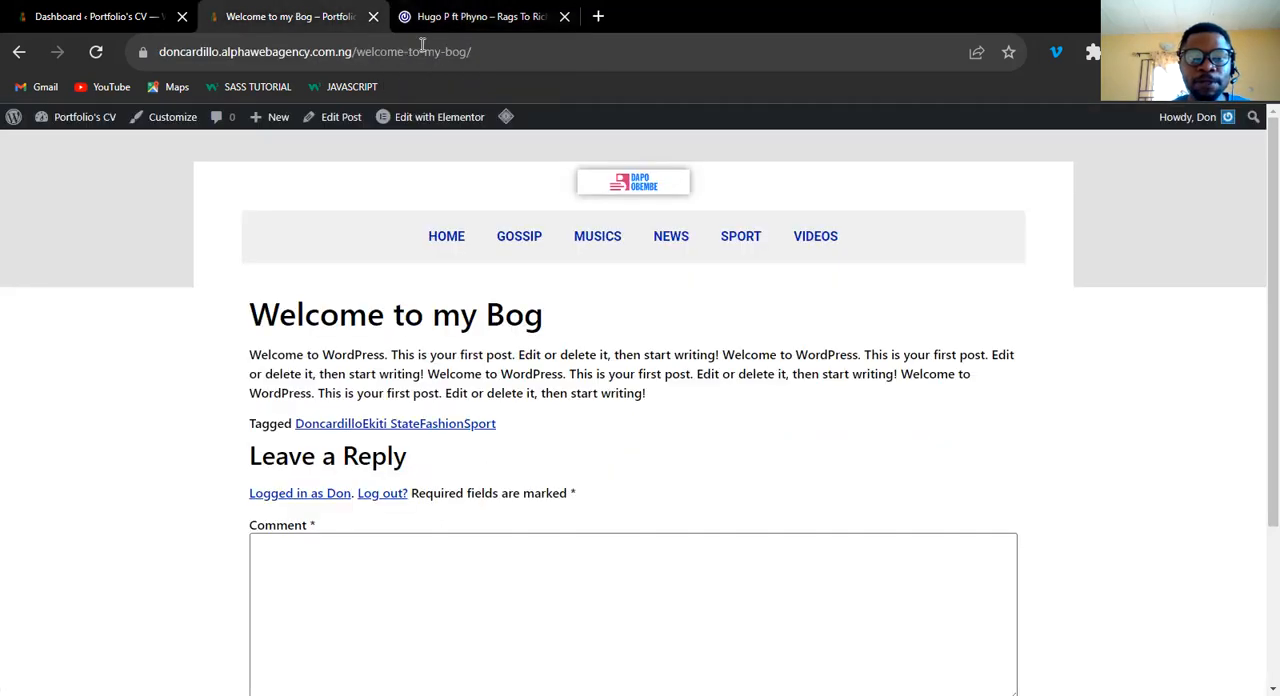
pyautogui.click(480, 17)
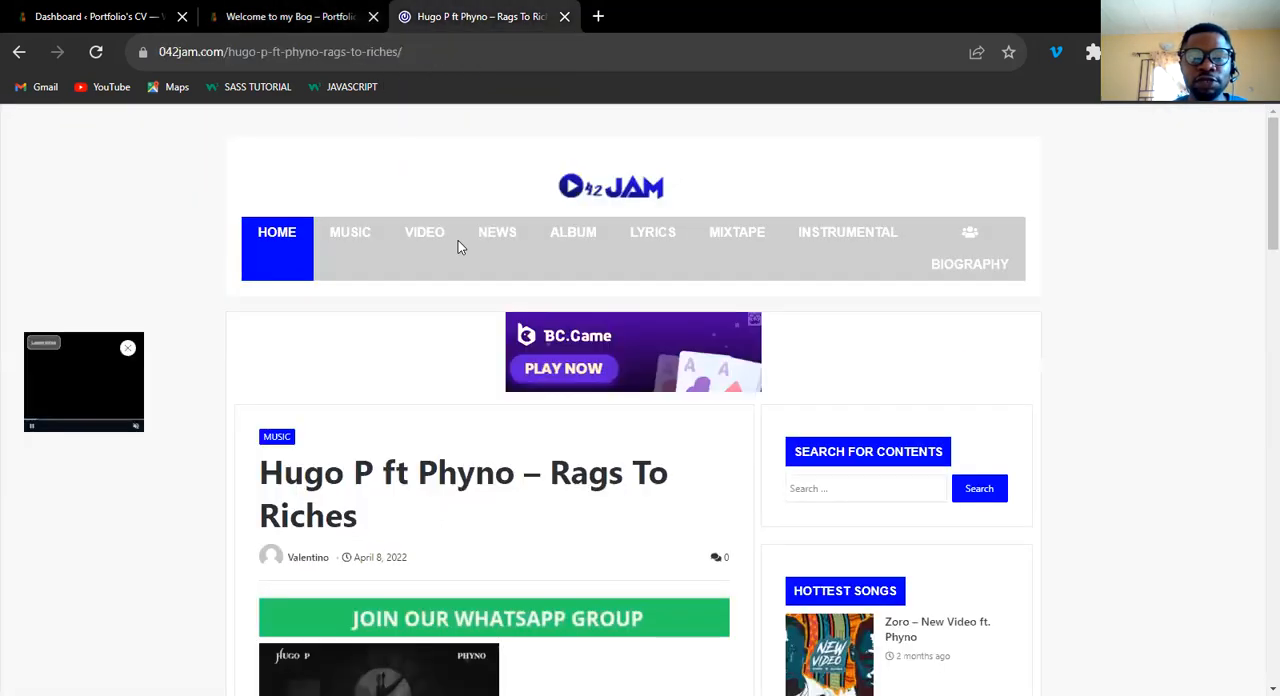
# Inspect the 042Jam post in the browser's responsive view, narrow it to about 756 px wide, and close the developer tools.
pyautogui.rightClick(1085, 304)
pyautogui.click(1069, 532)
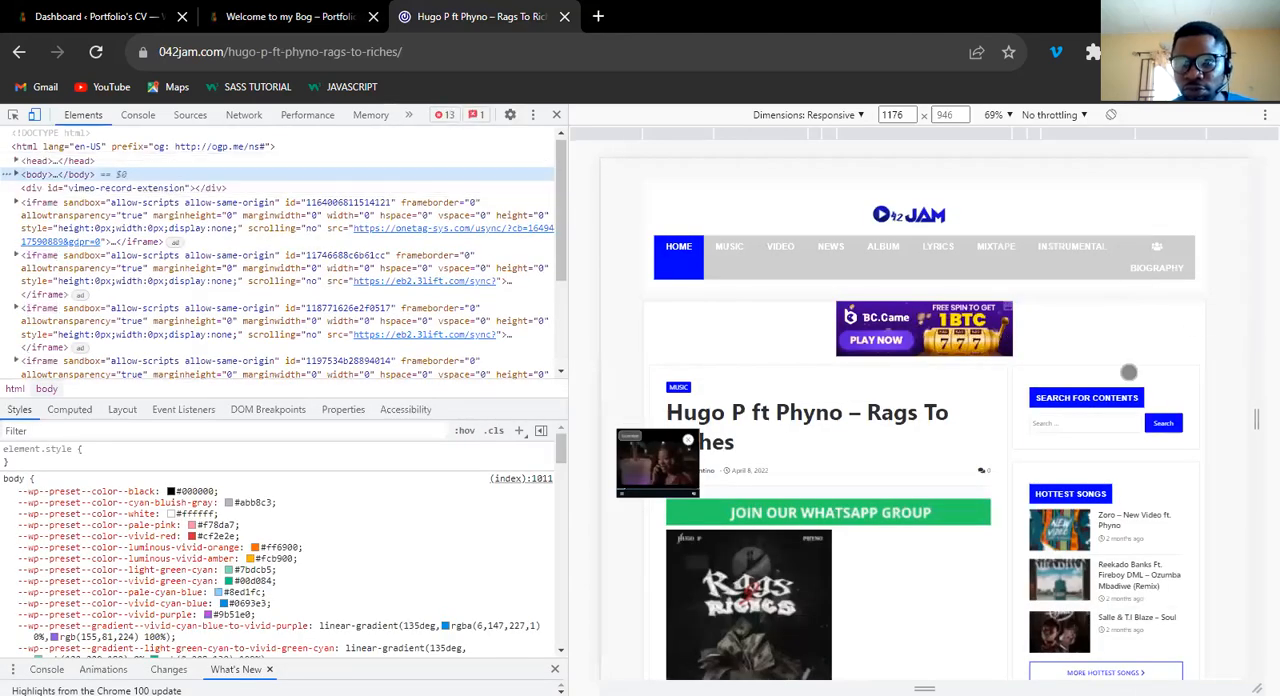
pyautogui.moveTo(1137, 427); pyautogui.dragTo(1140, 421)
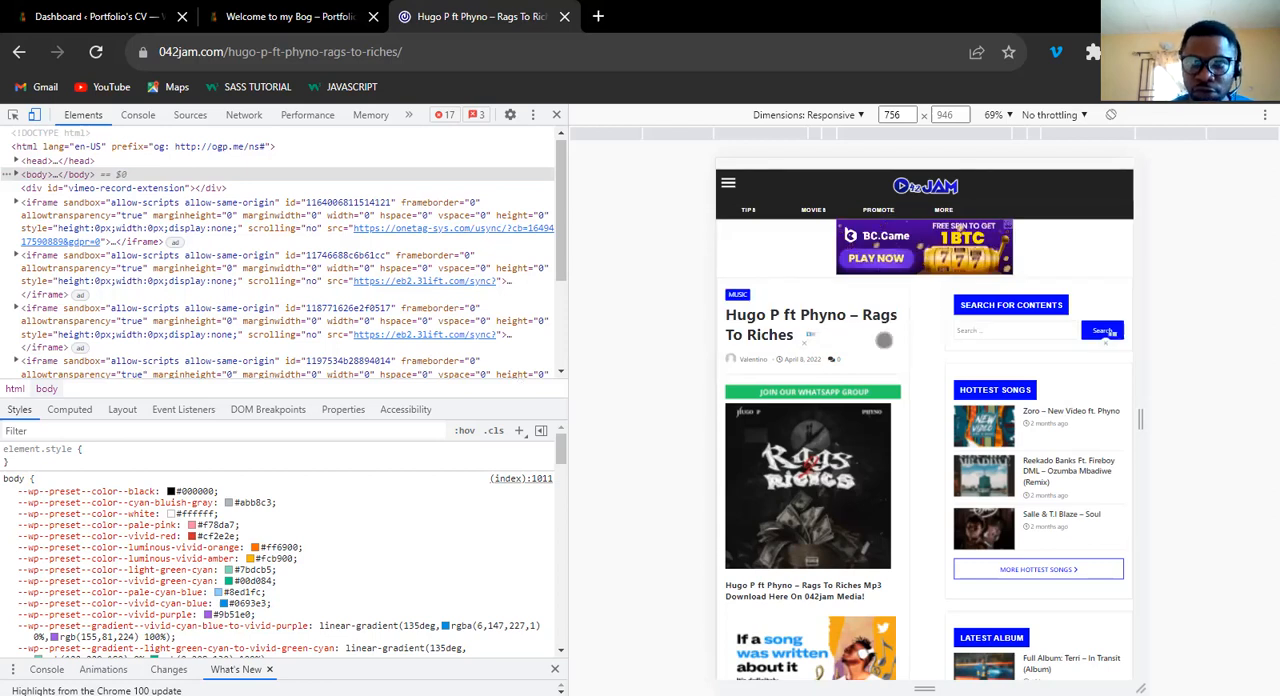
pyautogui.click(558, 118)
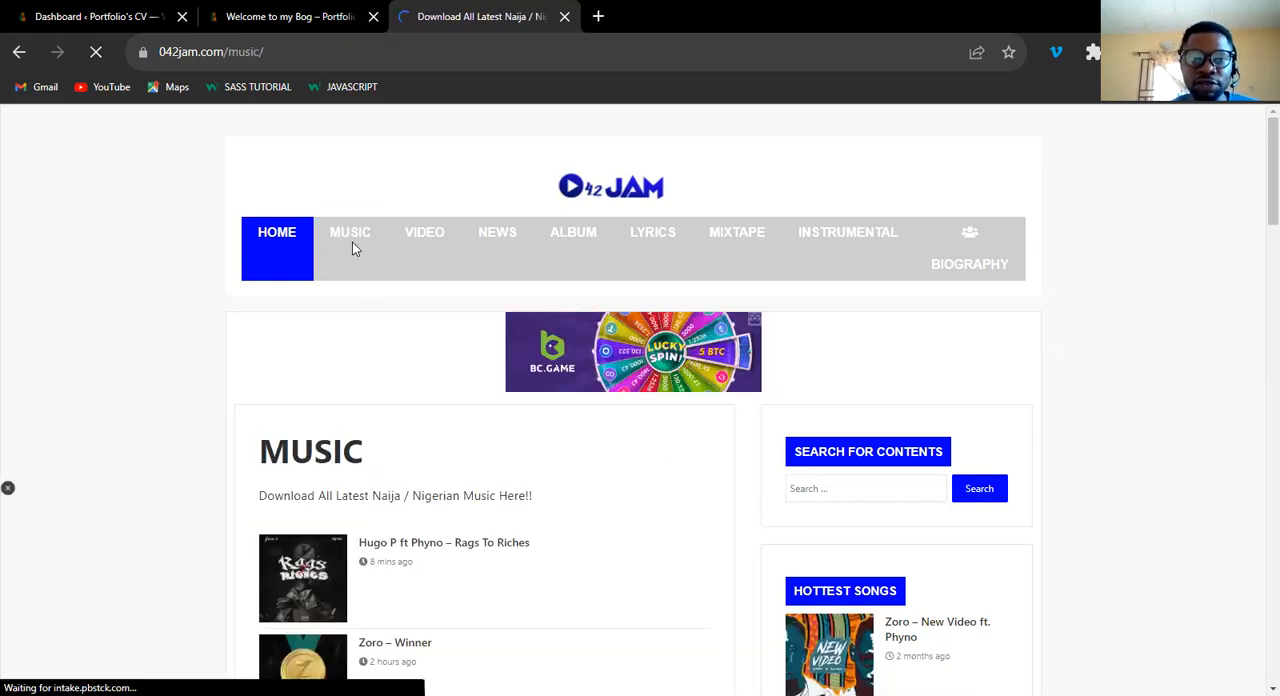
# Close the "Welcome to my Bog" page and open Elementor's Theme Builder from the WordPress dashboard.
pyautogui.click(374, 20)
pyautogui.click(123, 16)
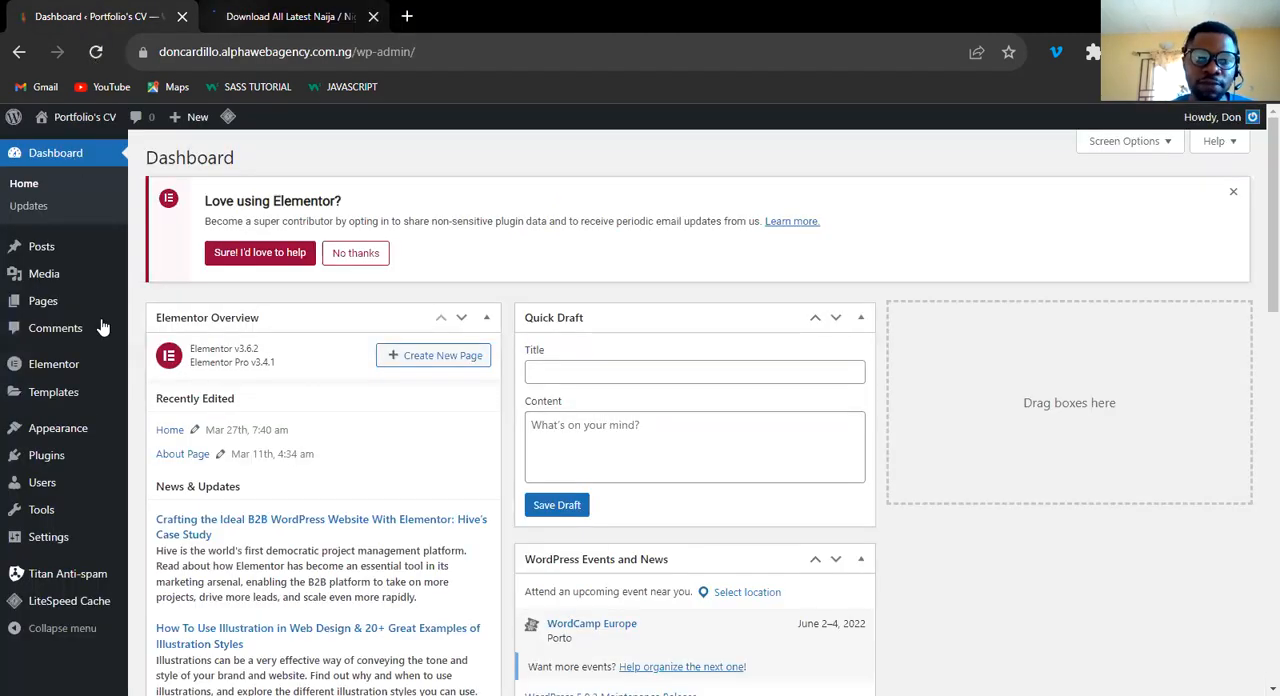
pyautogui.moveTo(53, 392)
pyautogui.click(178, 441)
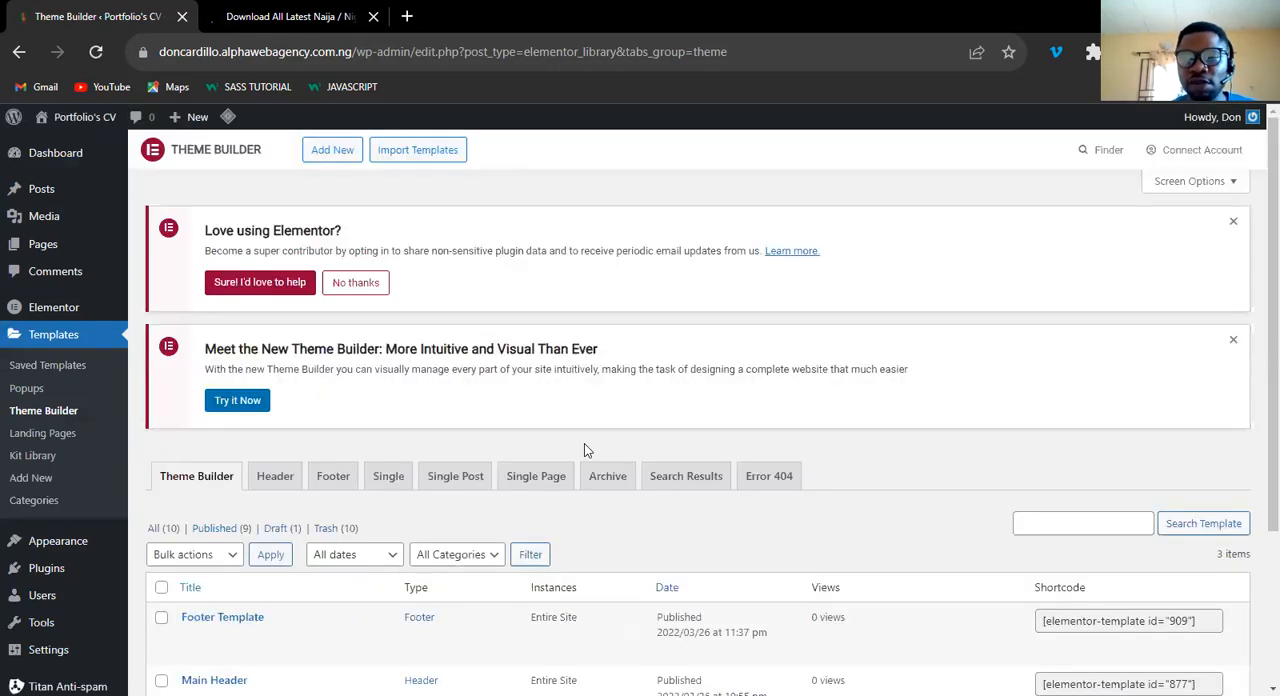
# Examine the existing Theme Builder templates with their types and instances.
pyautogui.scroll(-1, 1257, 306)
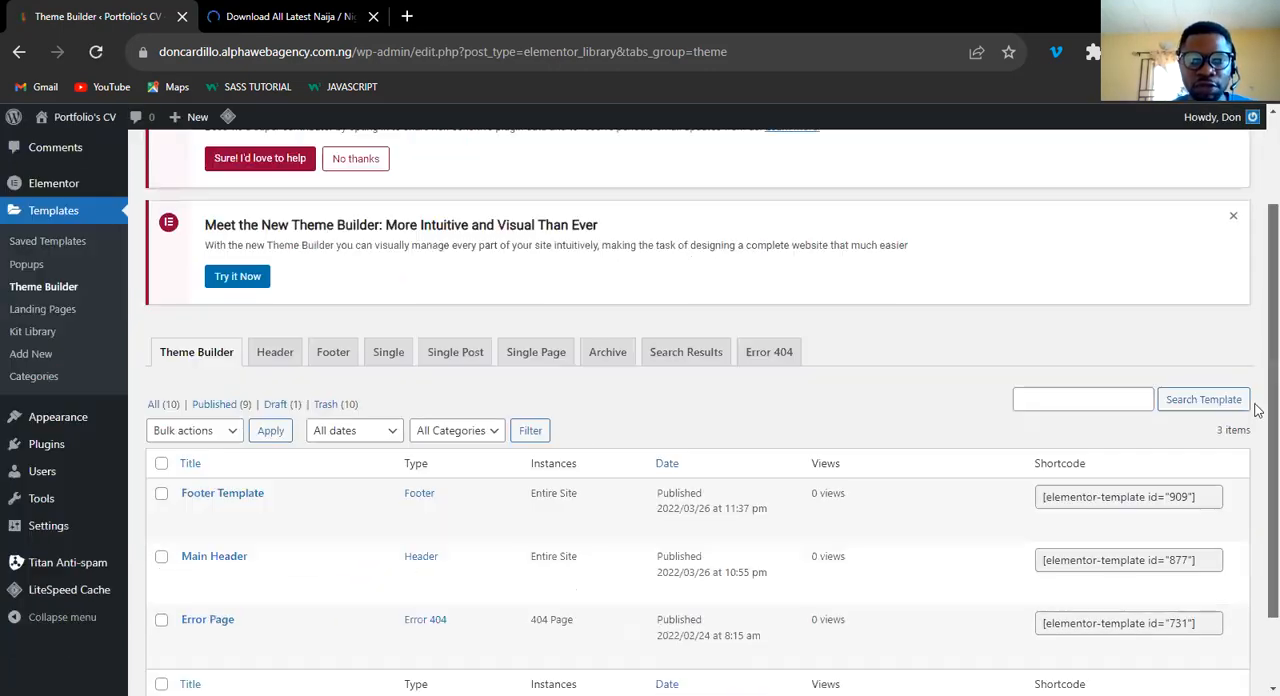
pyautogui.scroll(1, 1256, 300)
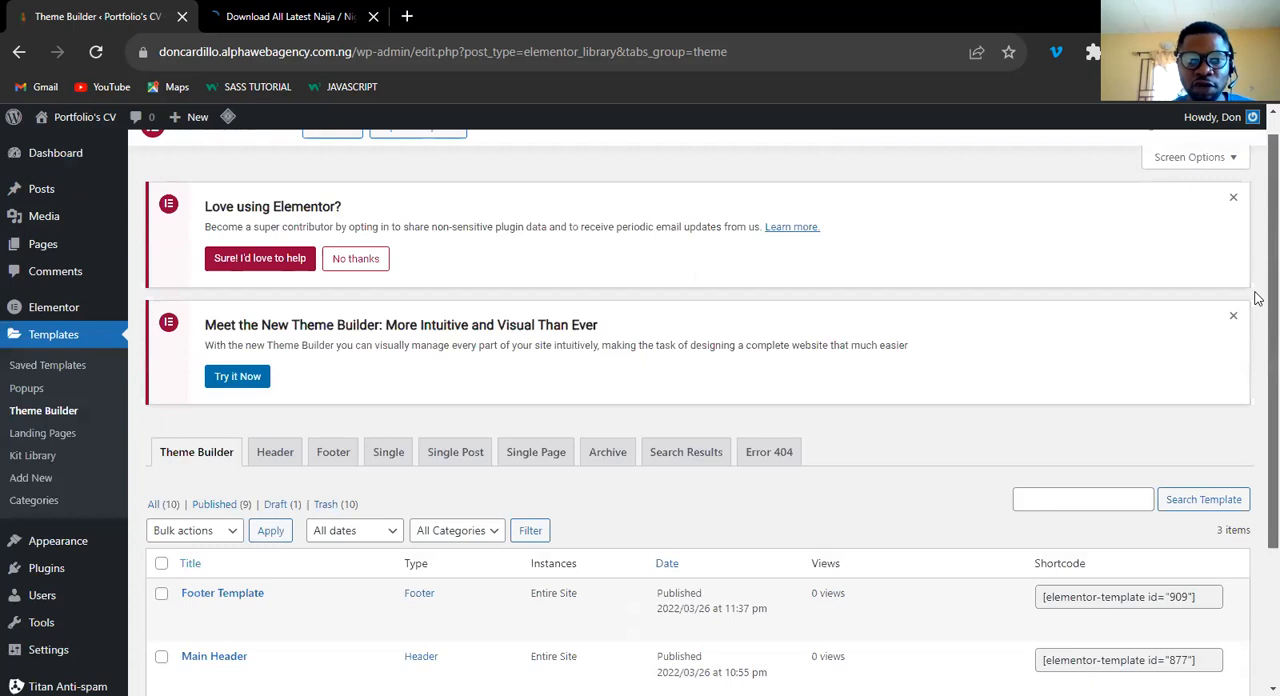
pyautogui.scroll(-1, 1257, 370)
pyautogui.scroll(-2, 1257, 413)
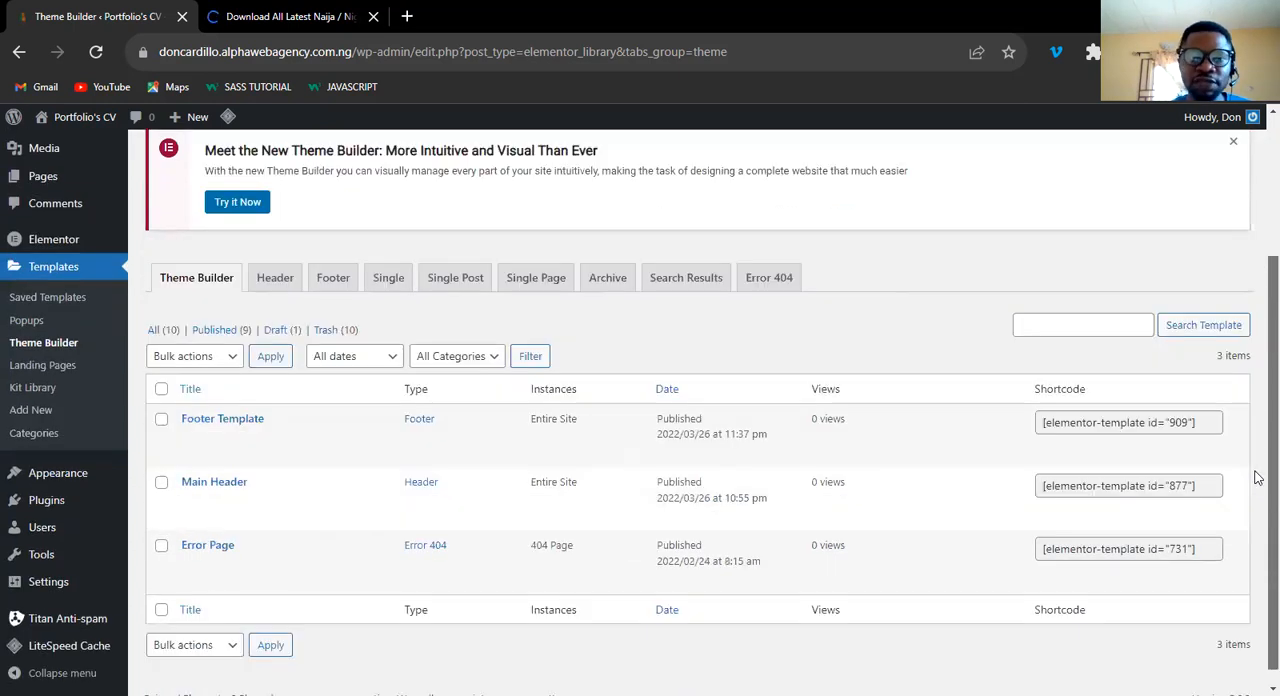
pyautogui.scroll(-1, 1257, 470)
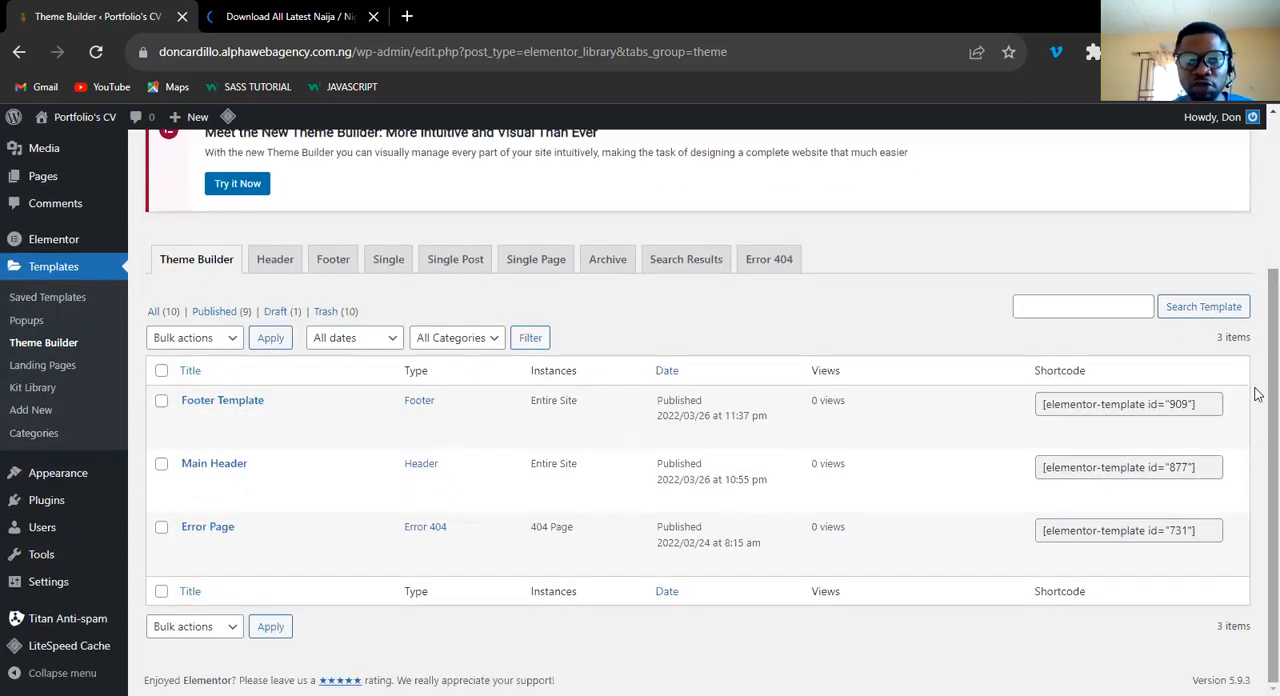
pyautogui.scroll(1, 1257, 394)
pyautogui.scroll(-1, 1257, 421)
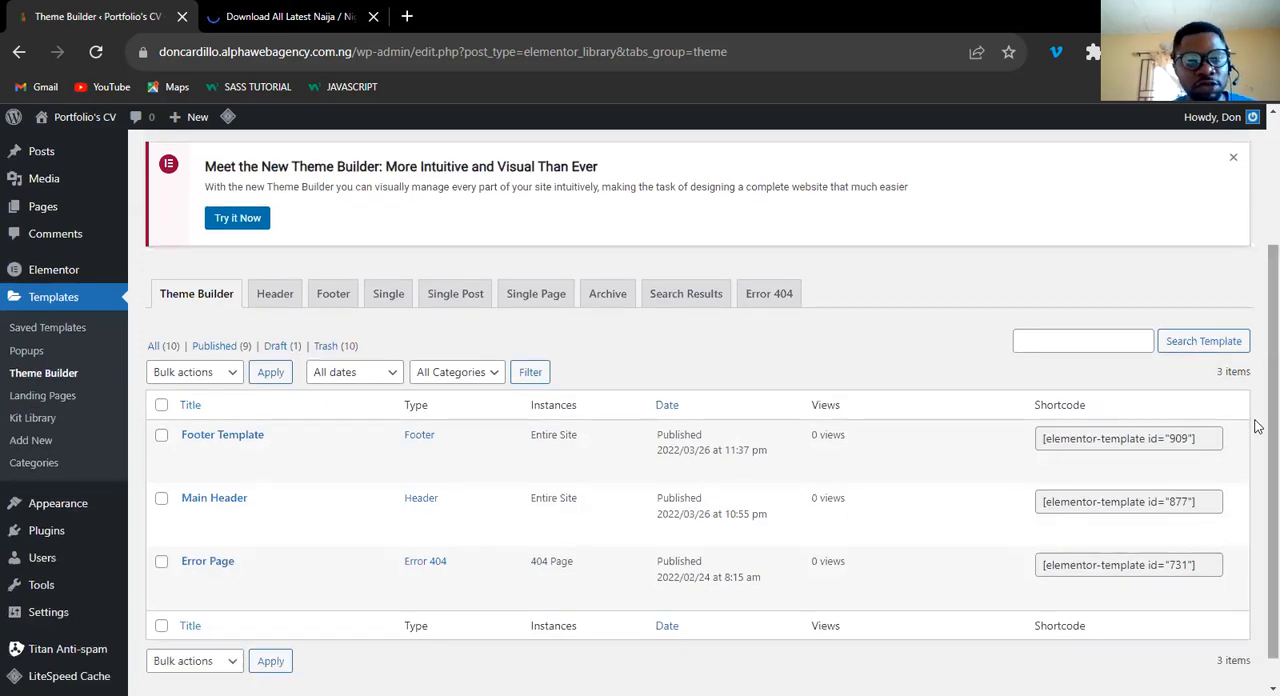
pyautogui.scroll(-1, 1257, 426)
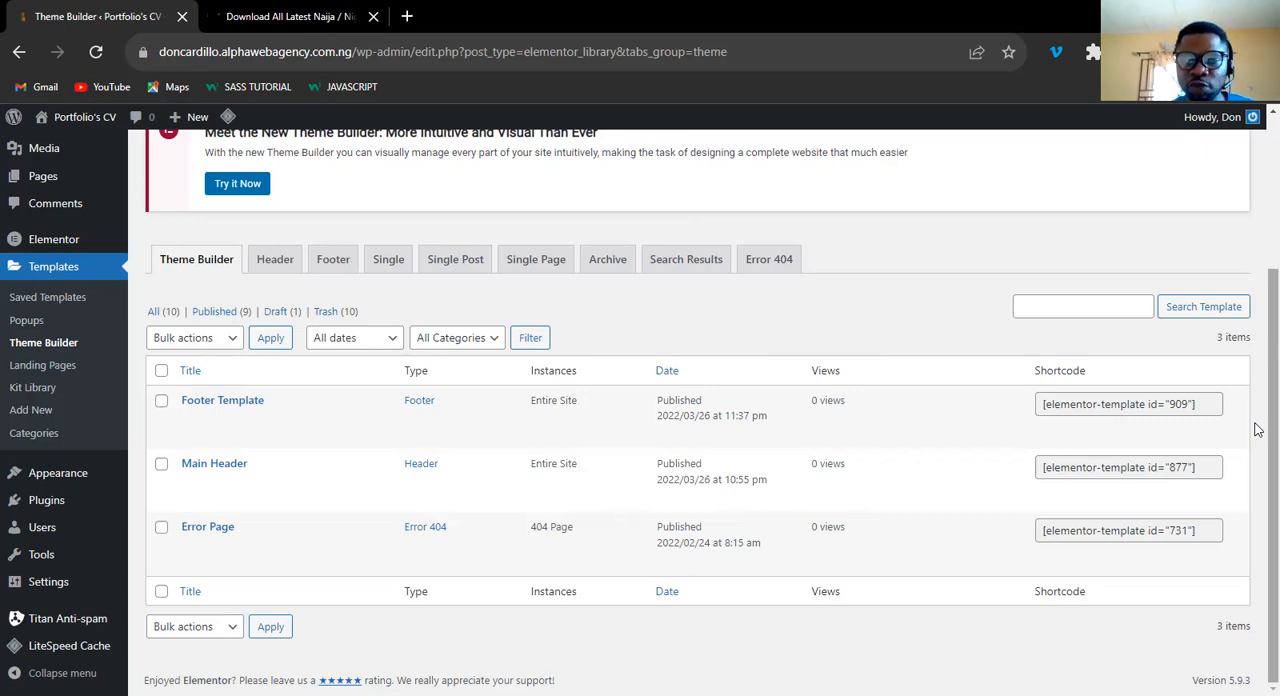
pyautogui.scroll(1, 1257, 415)
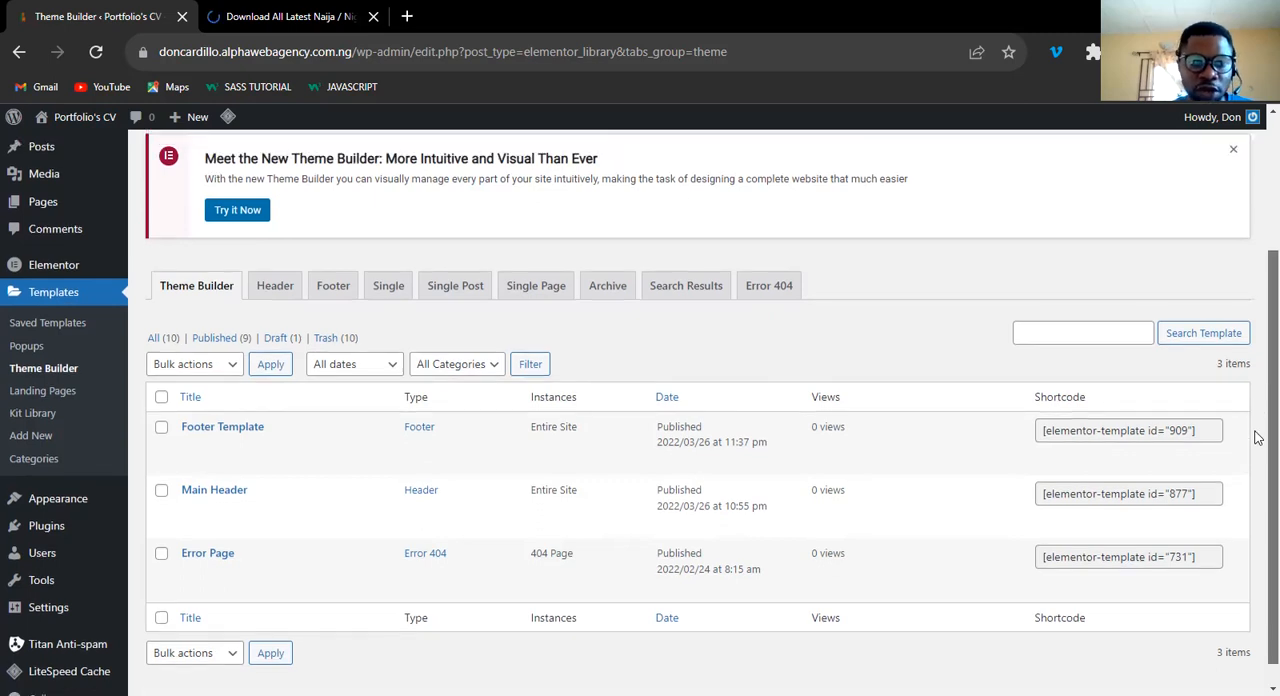
pyautogui.scroll(-1, 1254, 440)
pyautogui.scroll(-1, 903, 375)
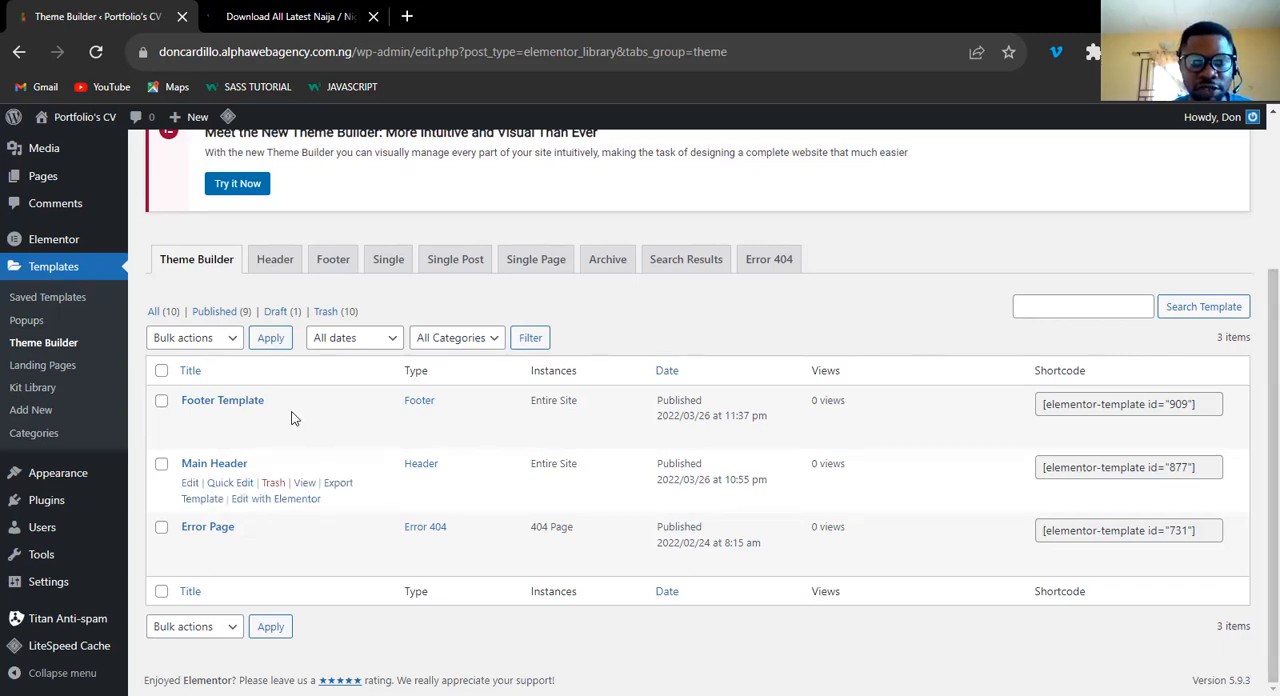
# Create a new Single Post template named "Single post" in the Theme Builder.
pyautogui.click(450, 265)
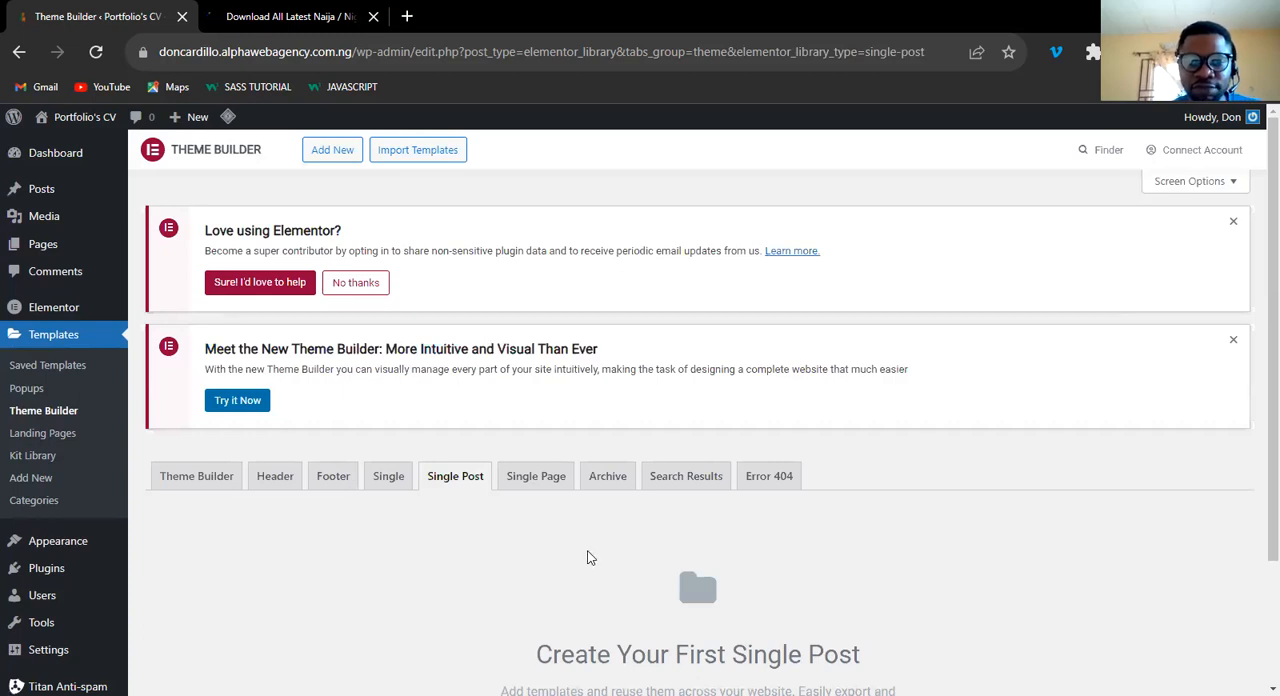
pyautogui.scroll(-2, 683, 590)
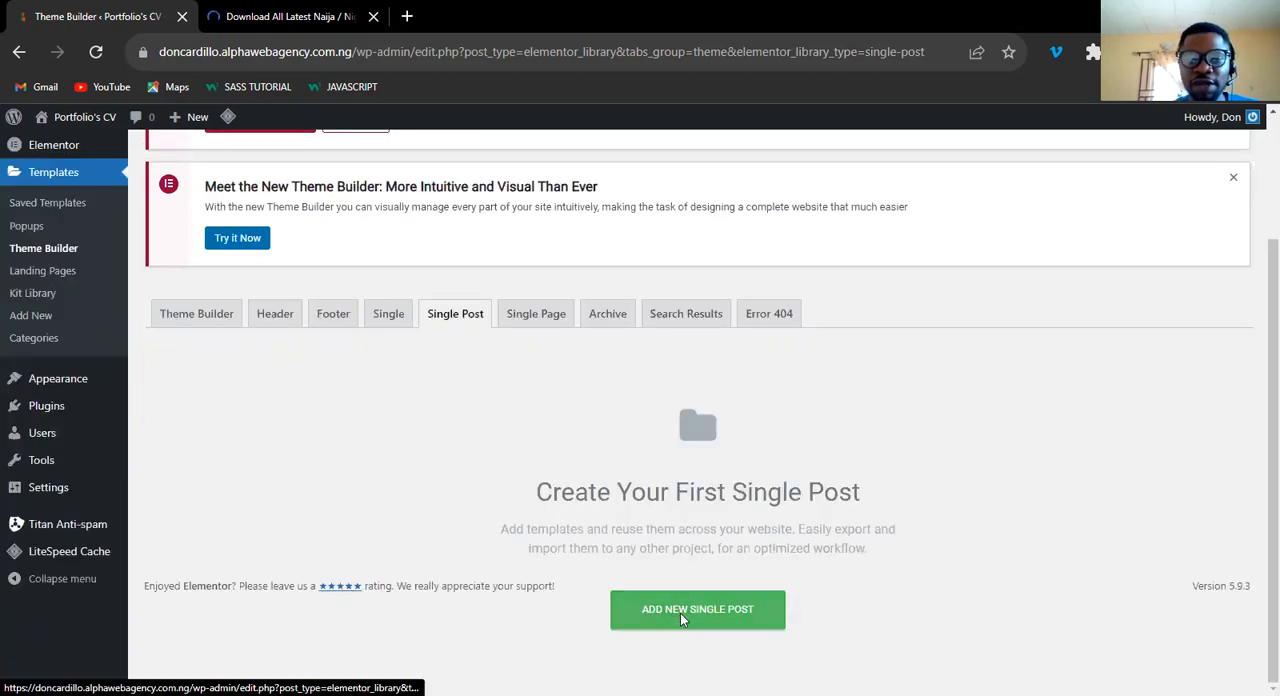
pyautogui.click(682, 620)
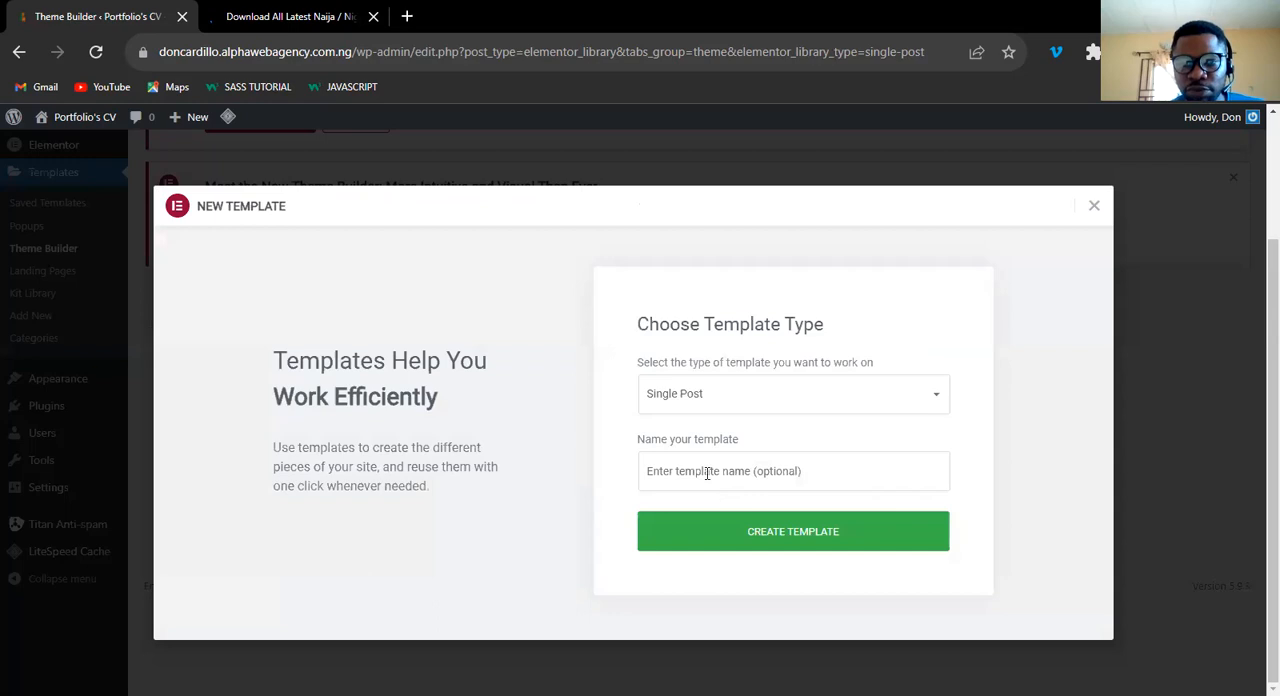
pyautogui.click(707, 471)
pyautogui.write('S')
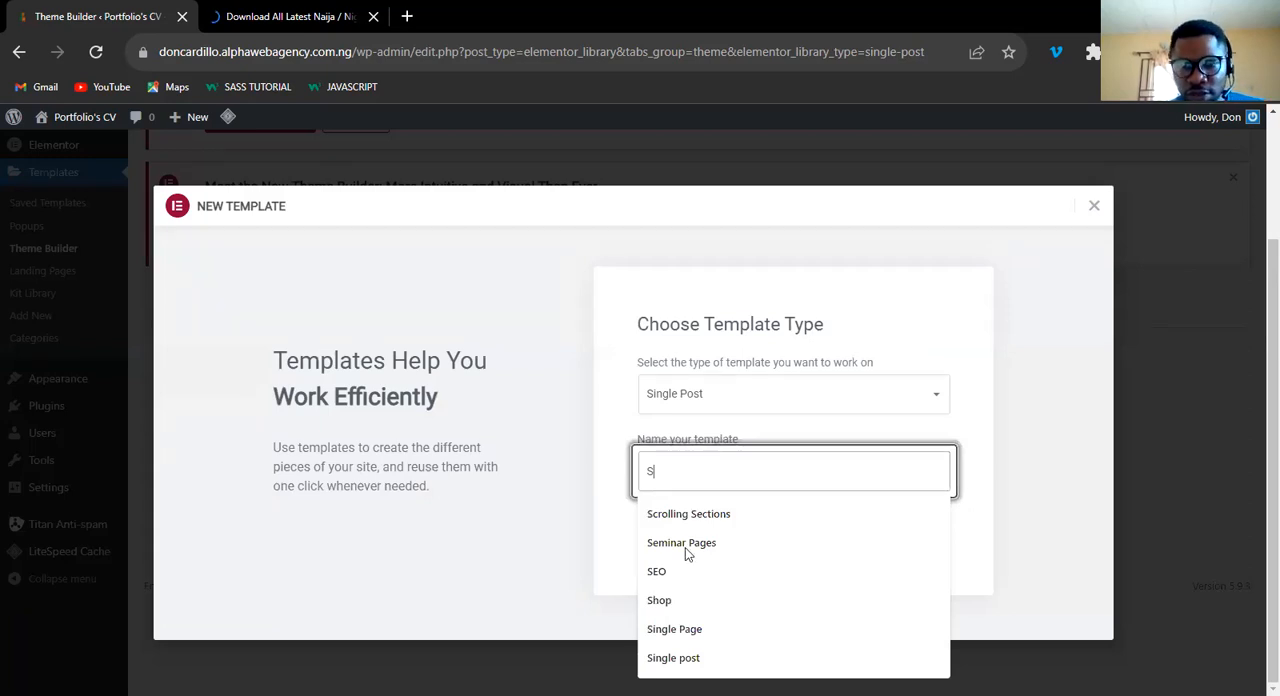
pyautogui.write('ingle post')
pyautogui.click(687, 518)
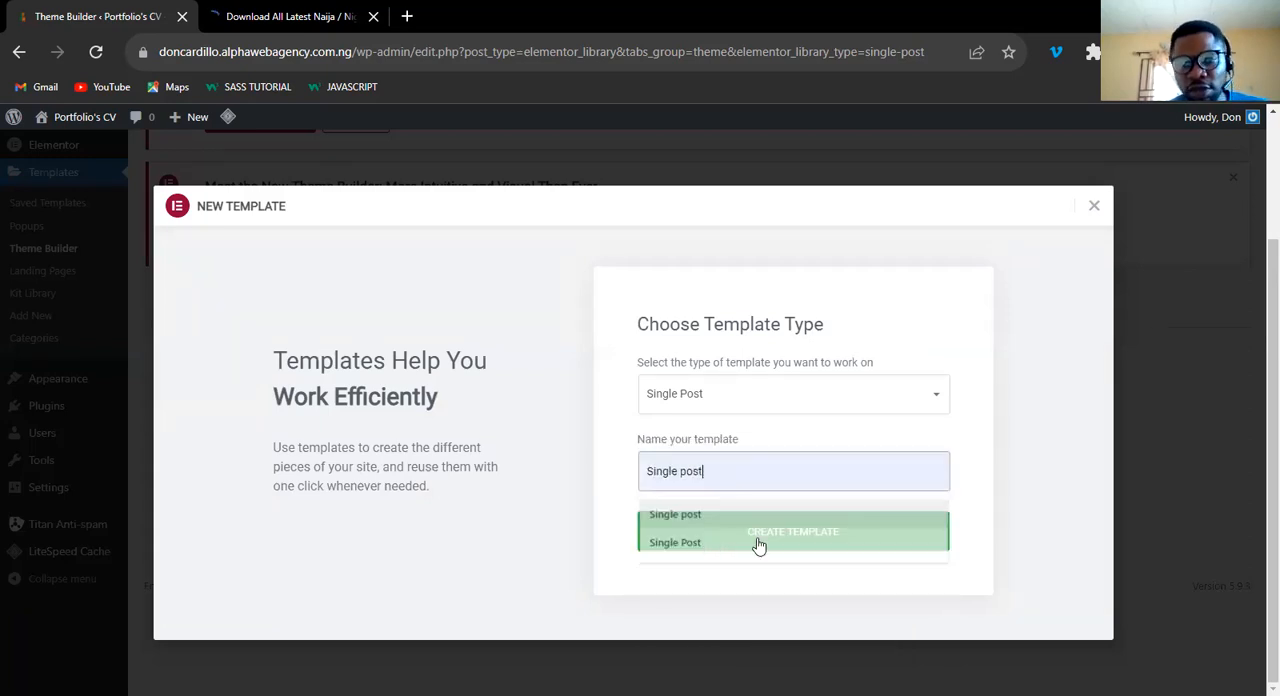
pyautogui.click(778, 538)
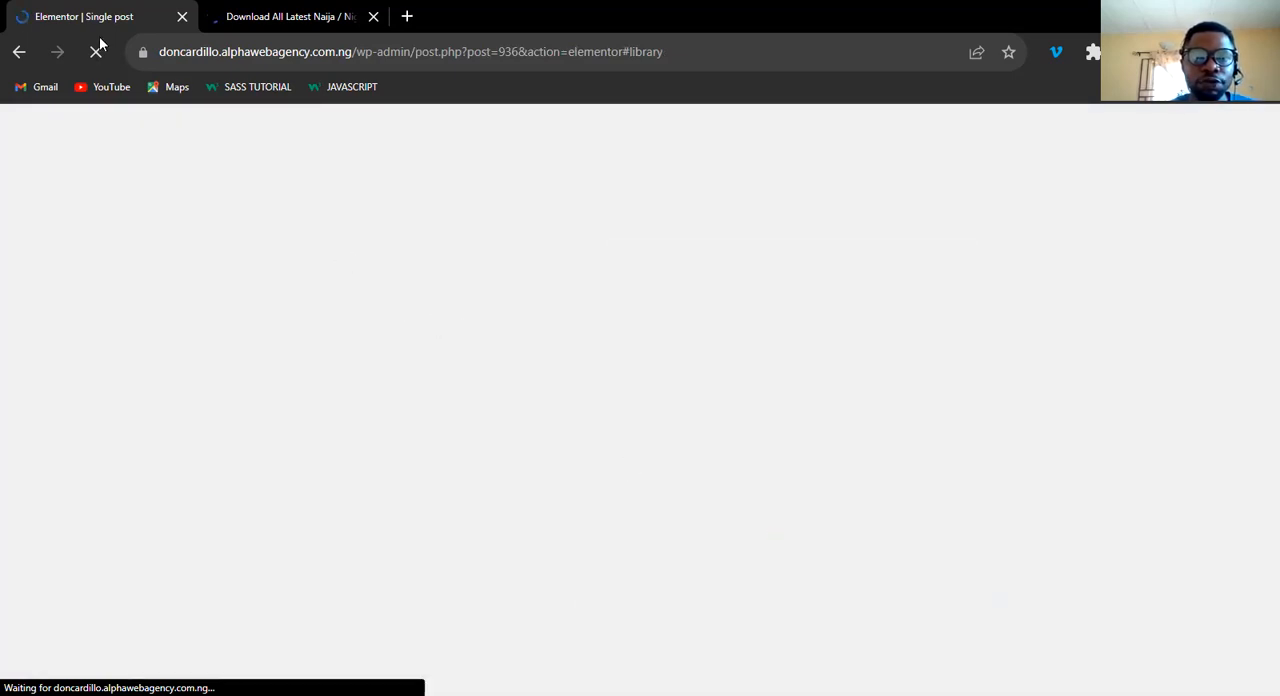
# View the 042Jam music page and dismiss its floating advert.
pyautogui.click(275, 18)
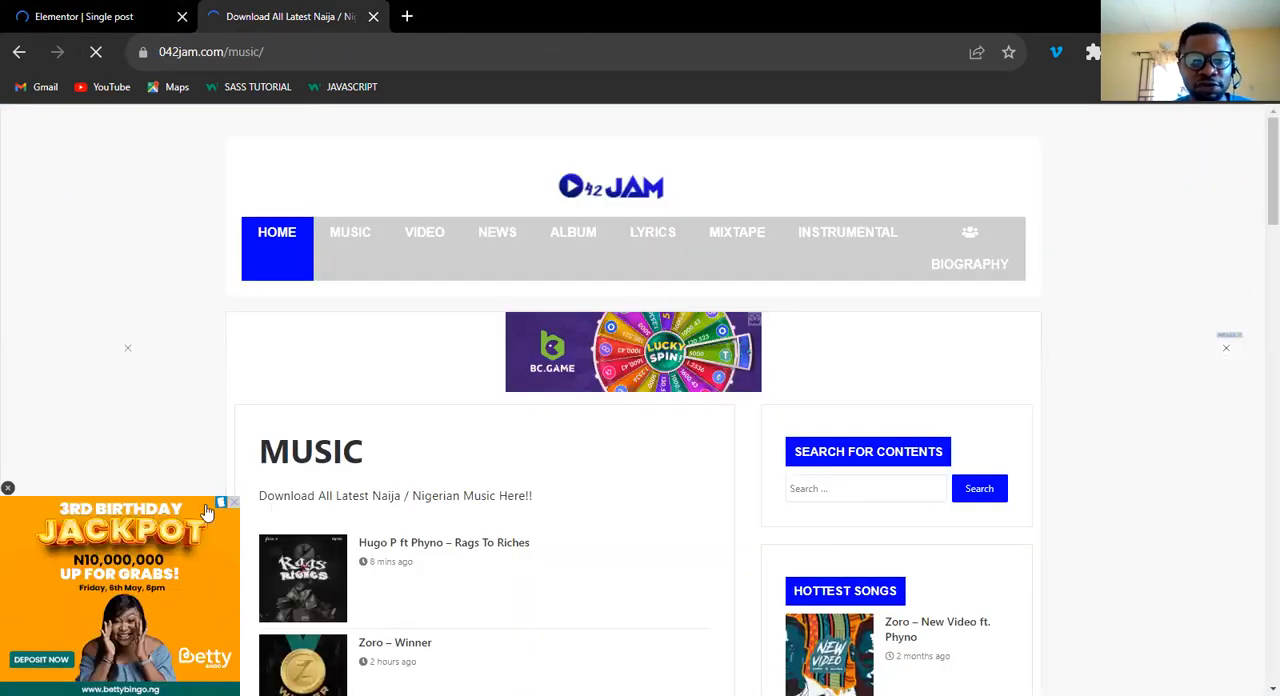
pyautogui.click(7, 491)
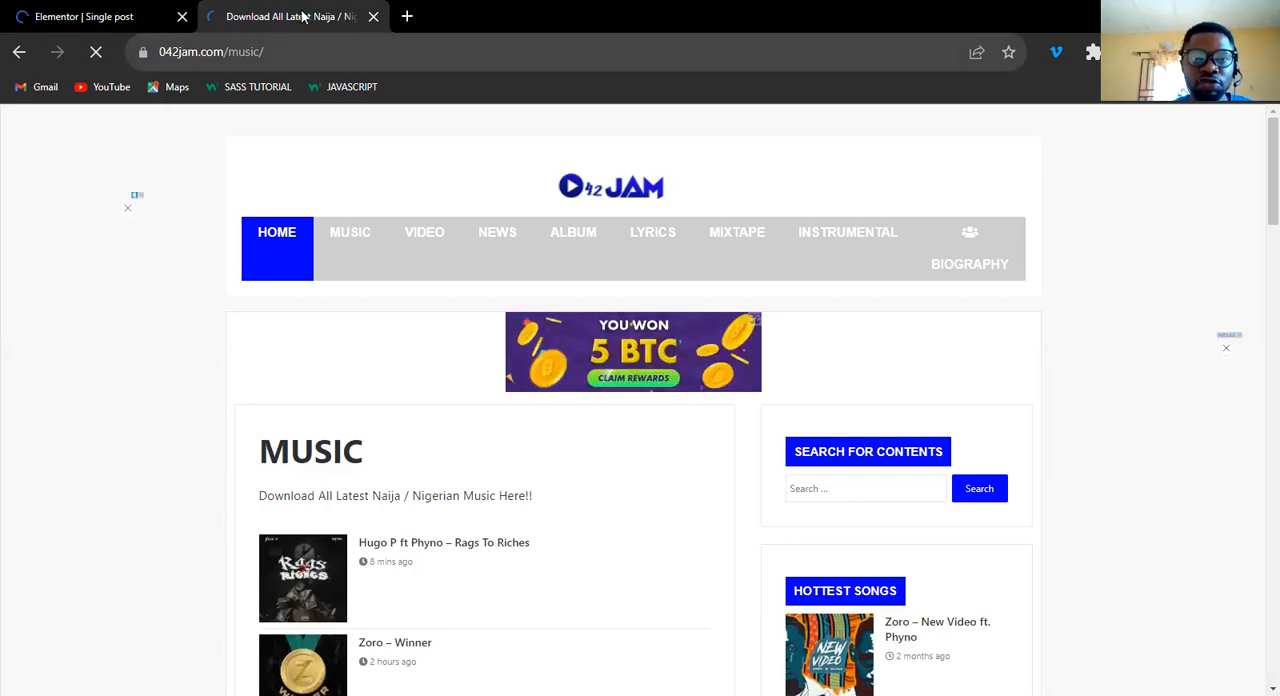
# Open the blog's front page at doncardillo.alphawebagency.com.ng in a new tab and place it before the 042Jam tab.
pyautogui.click(303, 45)
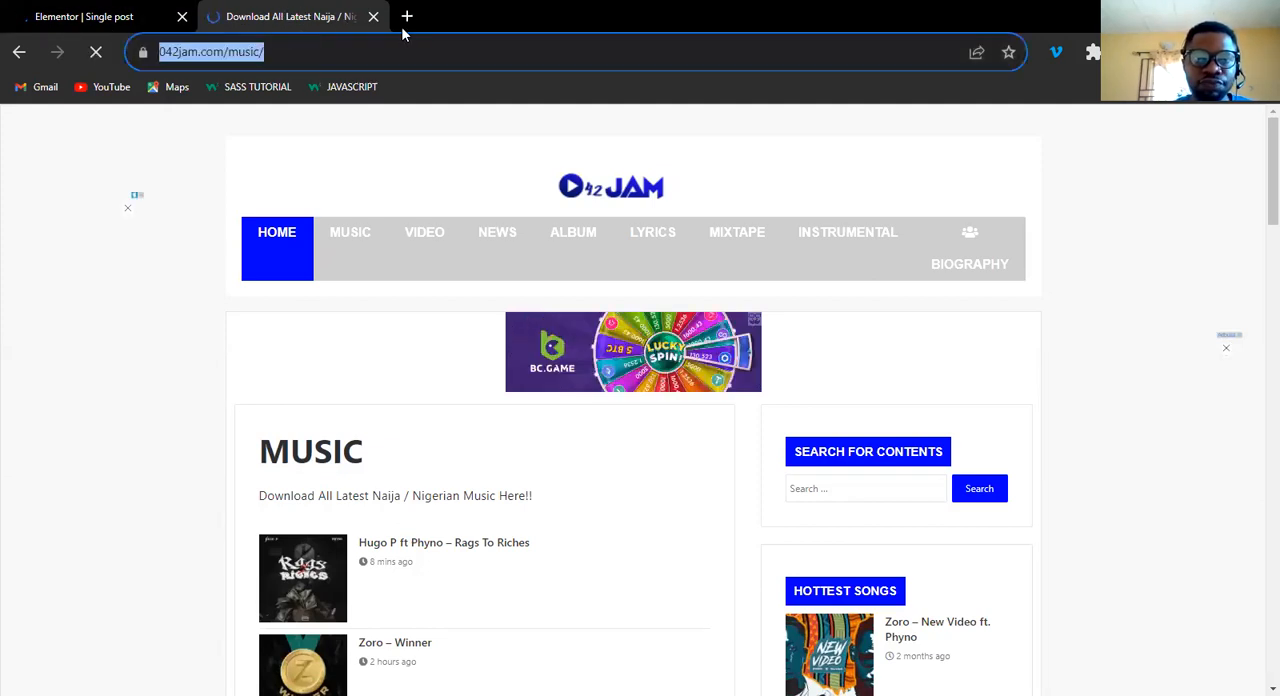
pyautogui.click(407, 18)
pyautogui.write('doncardillo.alphawebagency.com.ng/wp')
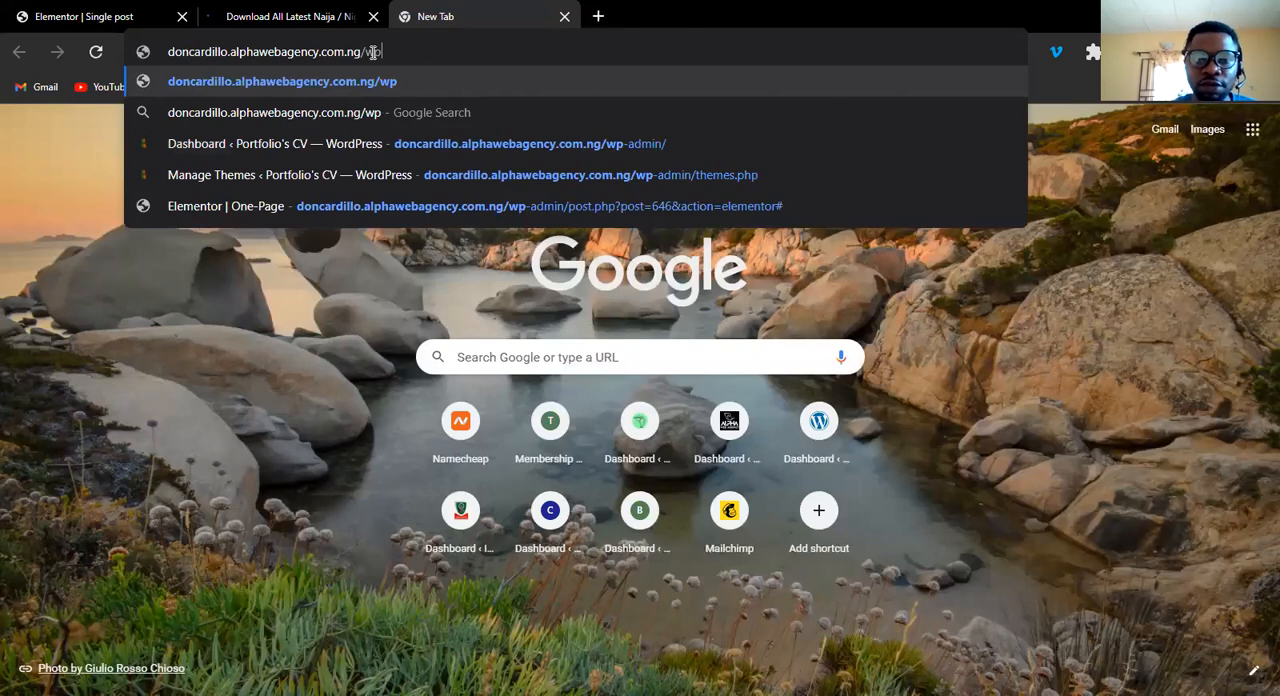
pyautogui.press('BackSpace')
pyautogui.press('BackSpace')
pyautogui.press('Return')
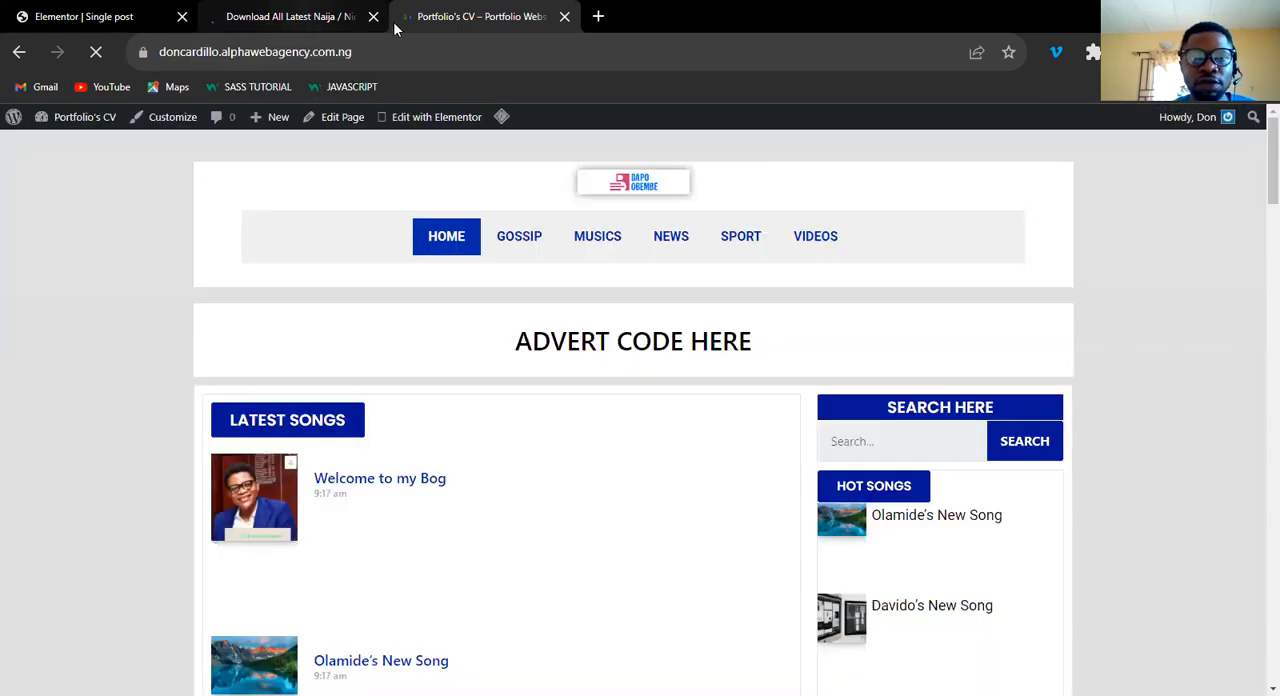
pyautogui.moveTo(283, 16); pyautogui.dragTo(556, 16)
pyautogui.click(280, 42)
pyautogui.hotkey('ctrl', 'shift', 'Tab')
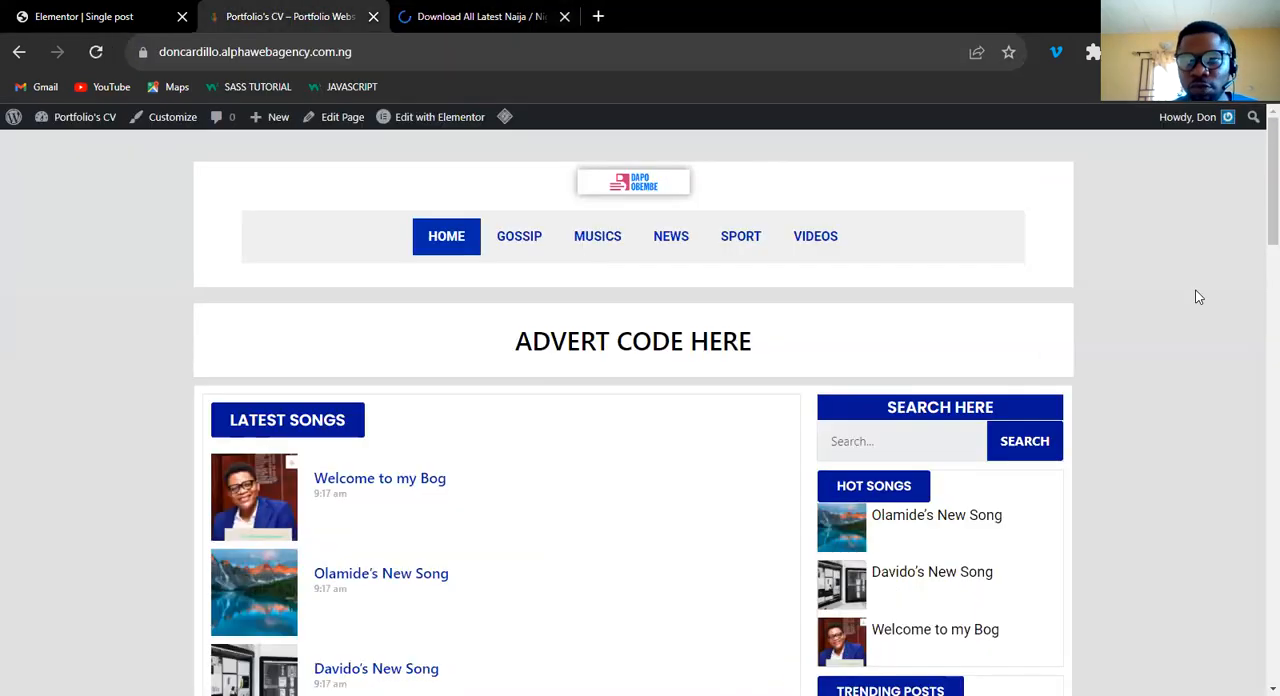
# Examine the blog's front page layout, including the advert area, the post lists and the search, Hot Songs and Trending Posts sidebar.
pyautogui.scroll(-2, 1256, 300)
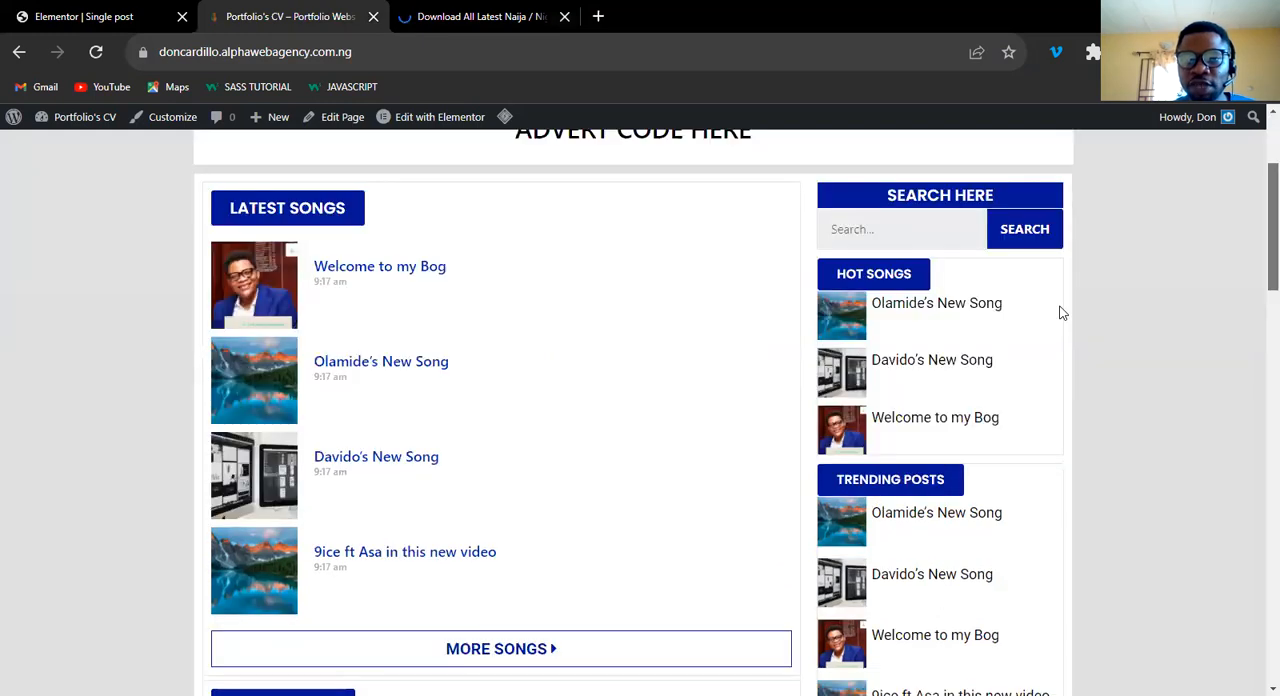
pyautogui.scroll(1, 800, 328)
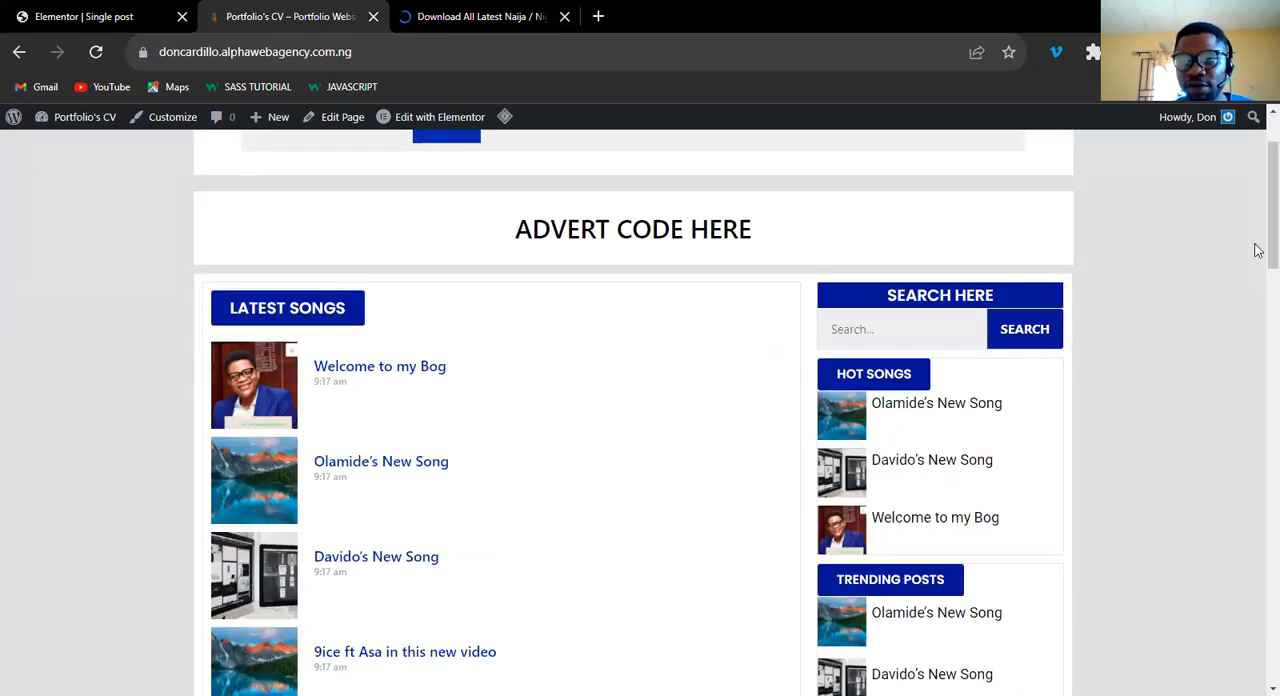
pyautogui.scroll(-3, 886, 313)
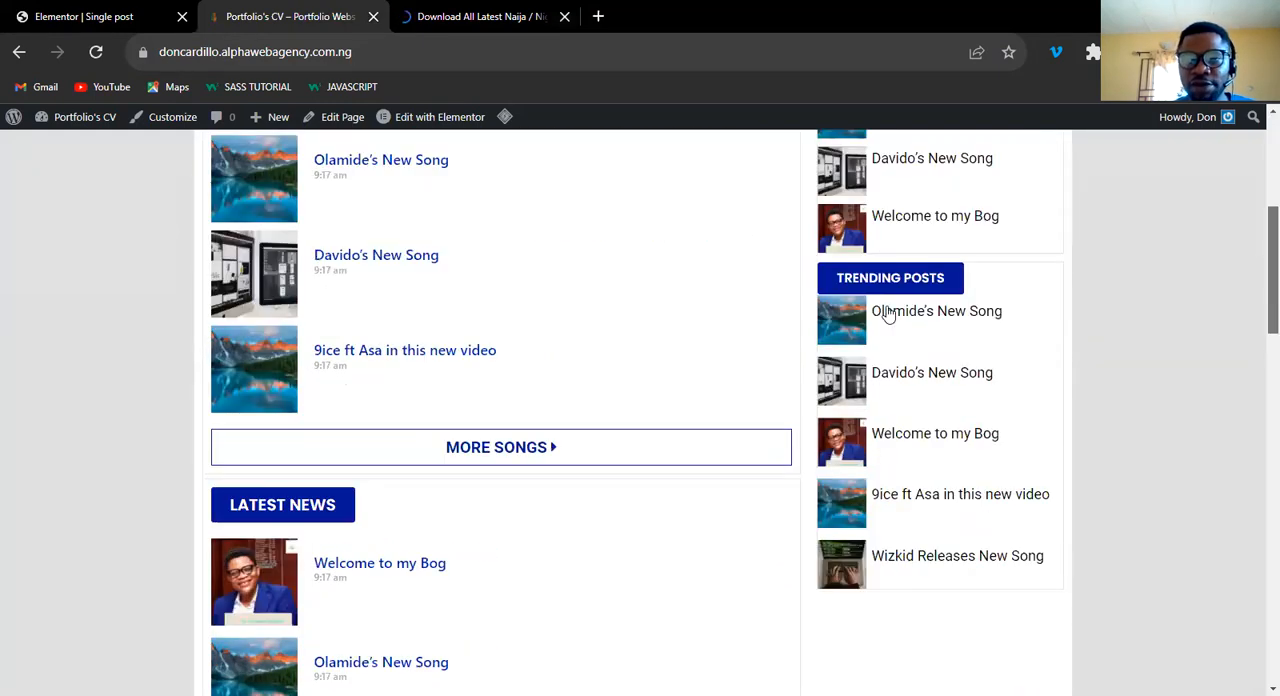
pyautogui.scroll(2, 1257, 271)
pyautogui.scroll(1, 1257, 231)
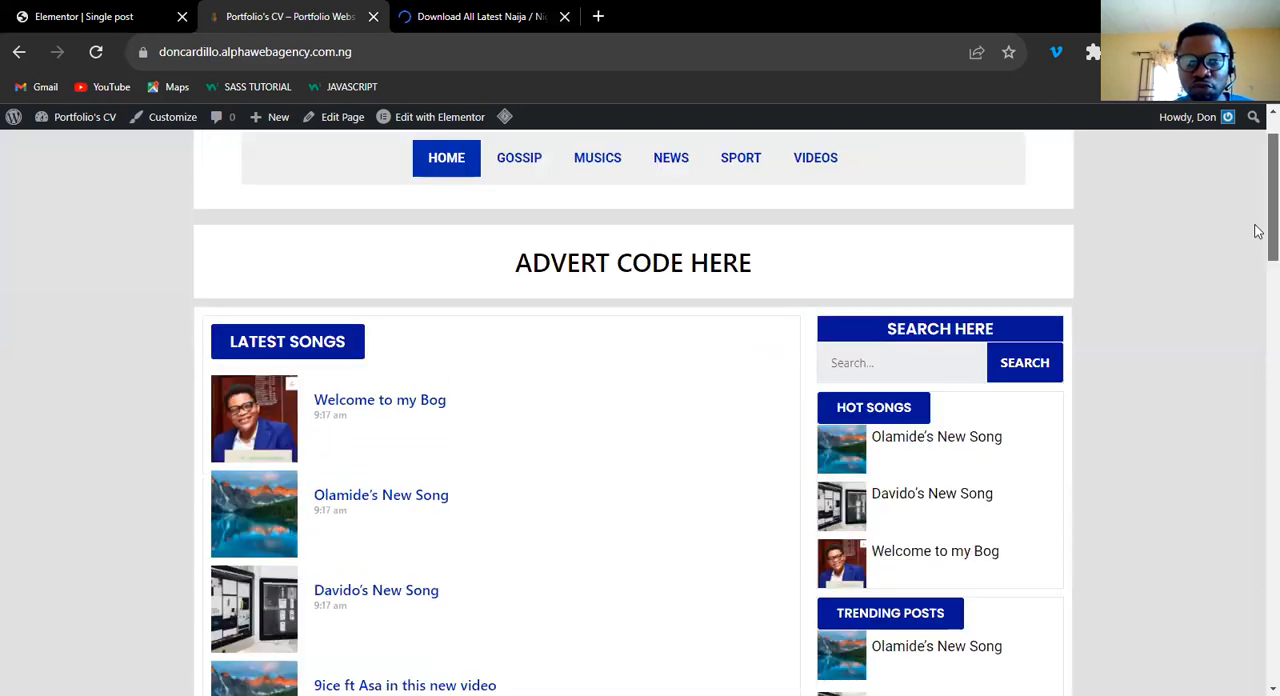
pyautogui.scroll(1, 1256, 255)
pyautogui.scroll(-3, 1256, 320)
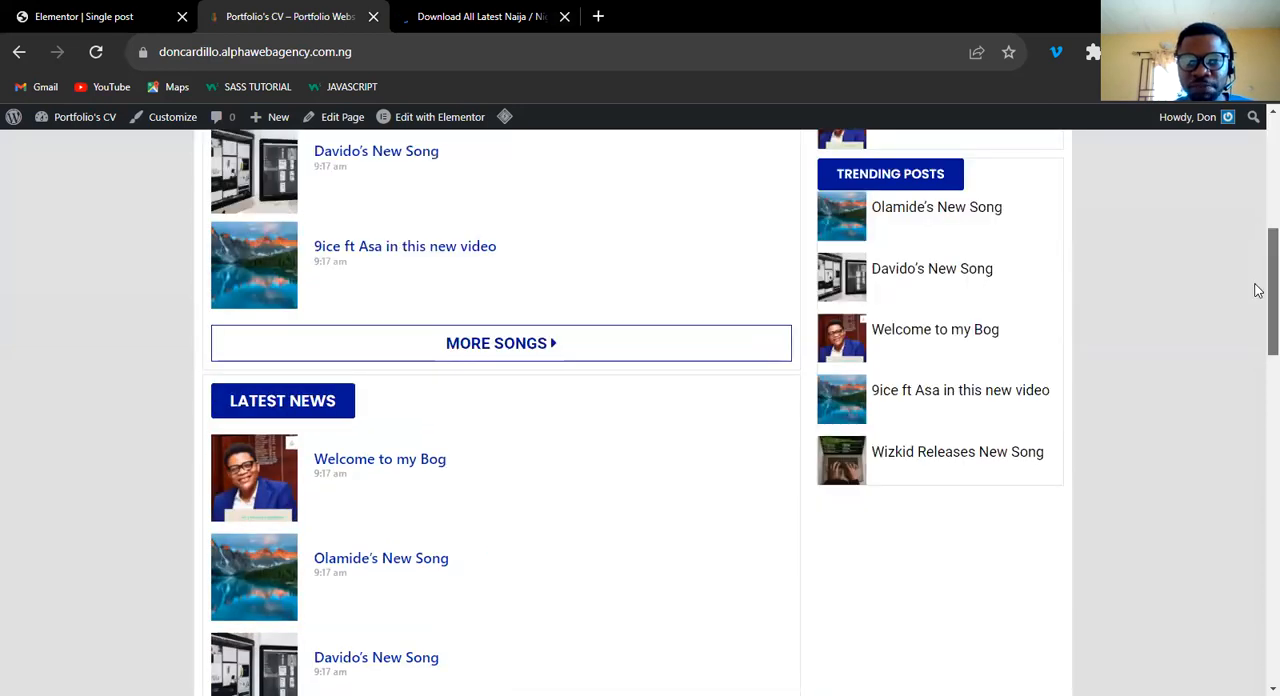
pyautogui.scroll(3, 1257, 262)
pyautogui.scroll(-1, 1257, 248)
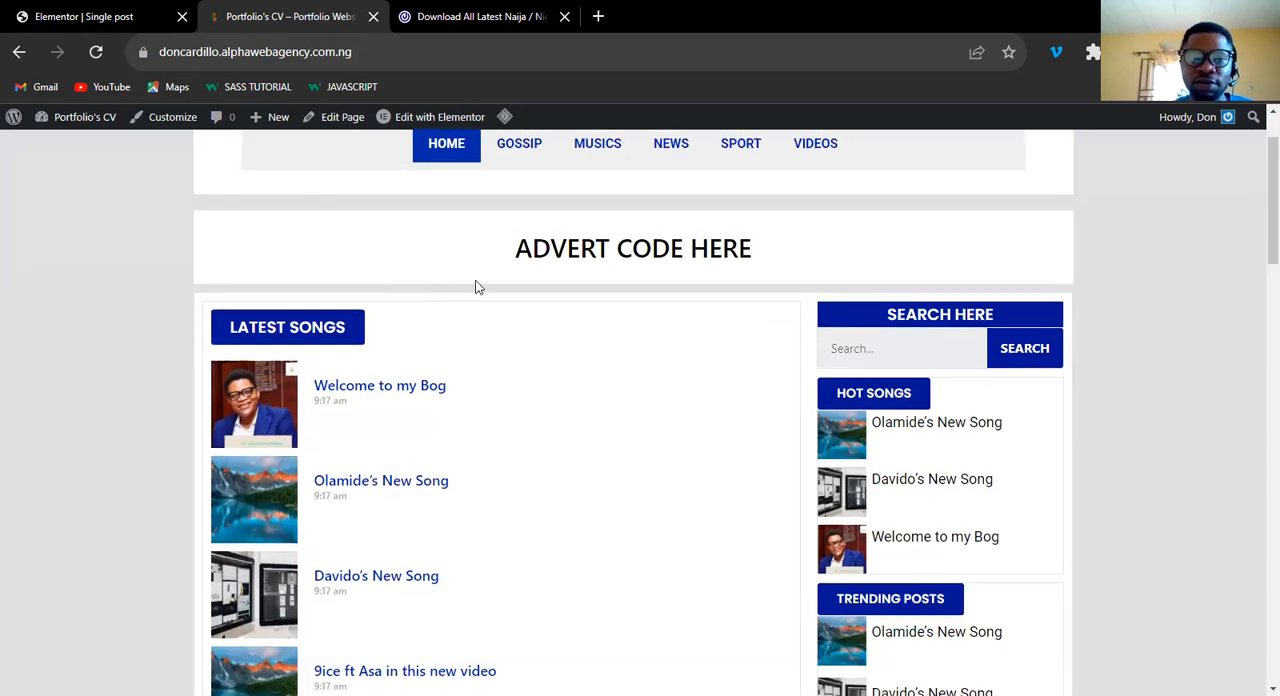
# View the "Hugo P ft Phyno – Rags To Riches" post on 042Jam and return to the blog's front page.
pyautogui.click(470, 22)
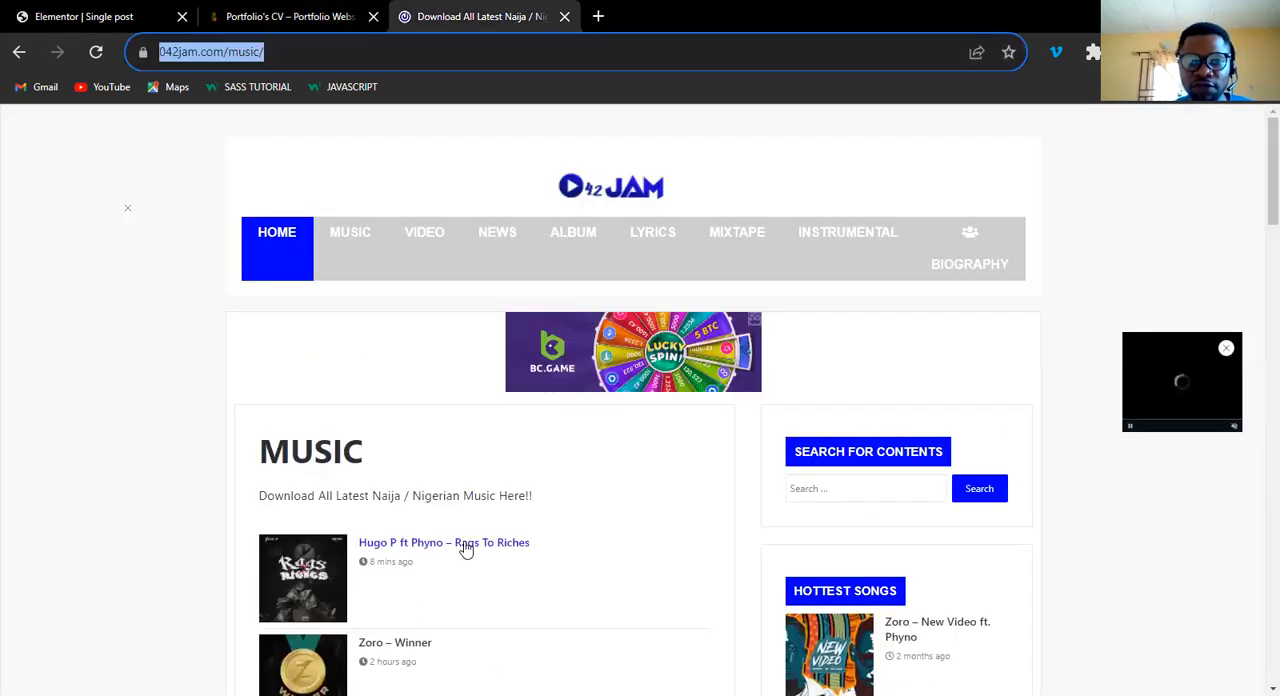
pyautogui.click(465, 549)
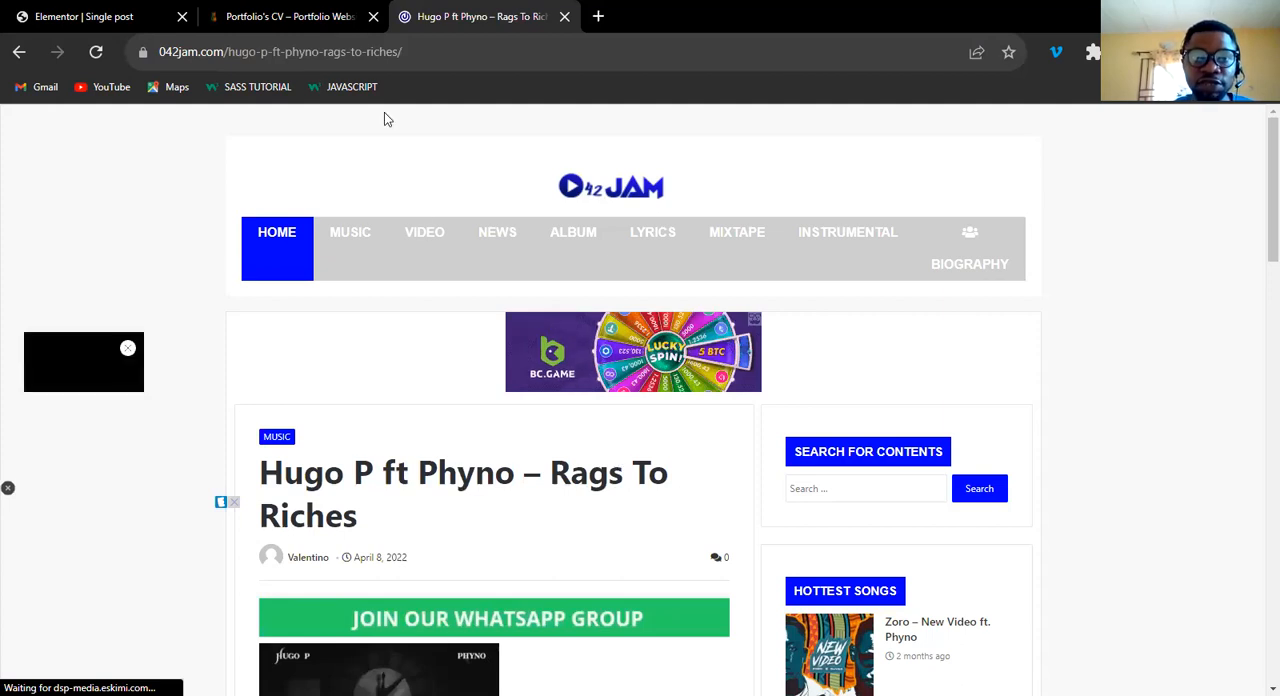
pyautogui.click(294, 16)
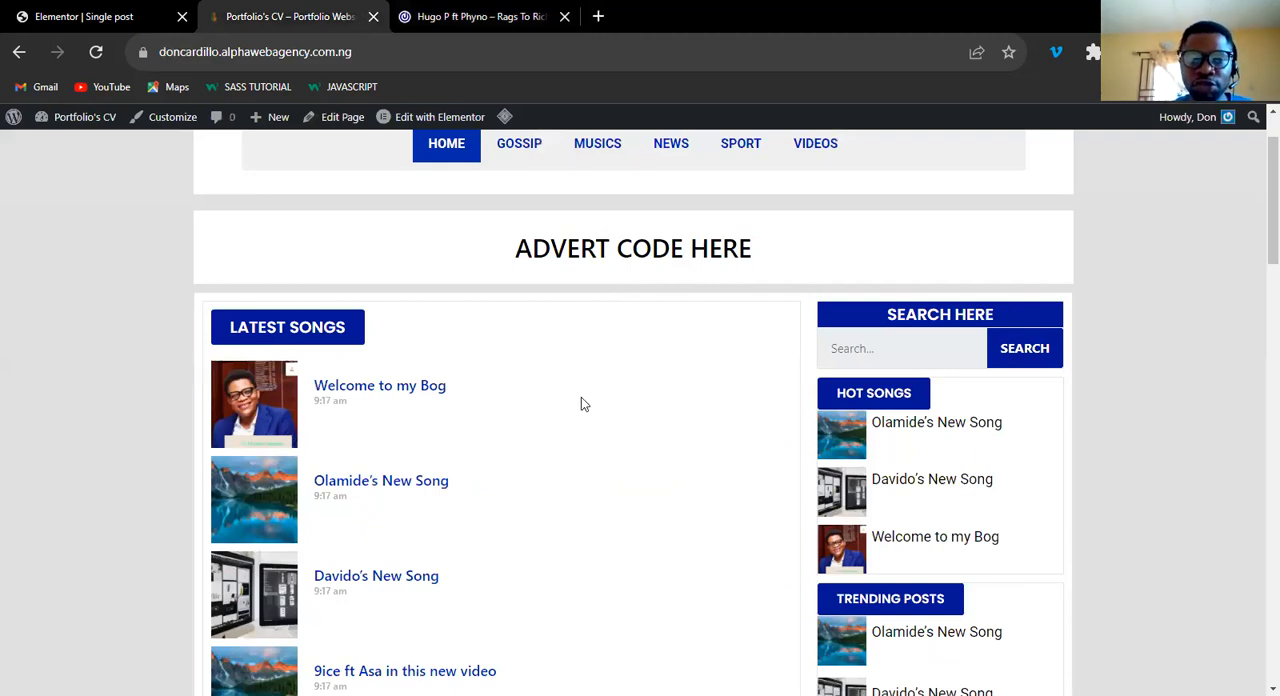
# Return to the Single post template in Elementor and close the template library and the Navigator.
pyautogui.click(84, 16)
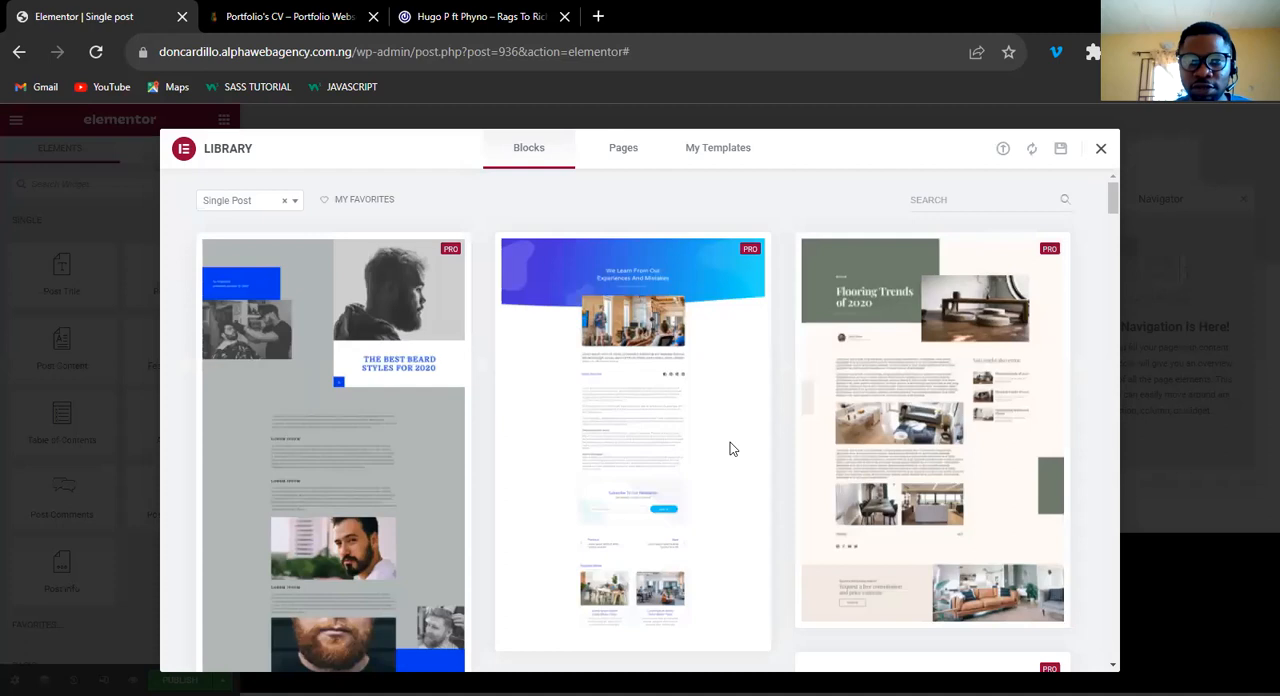
pyautogui.press('Escape')
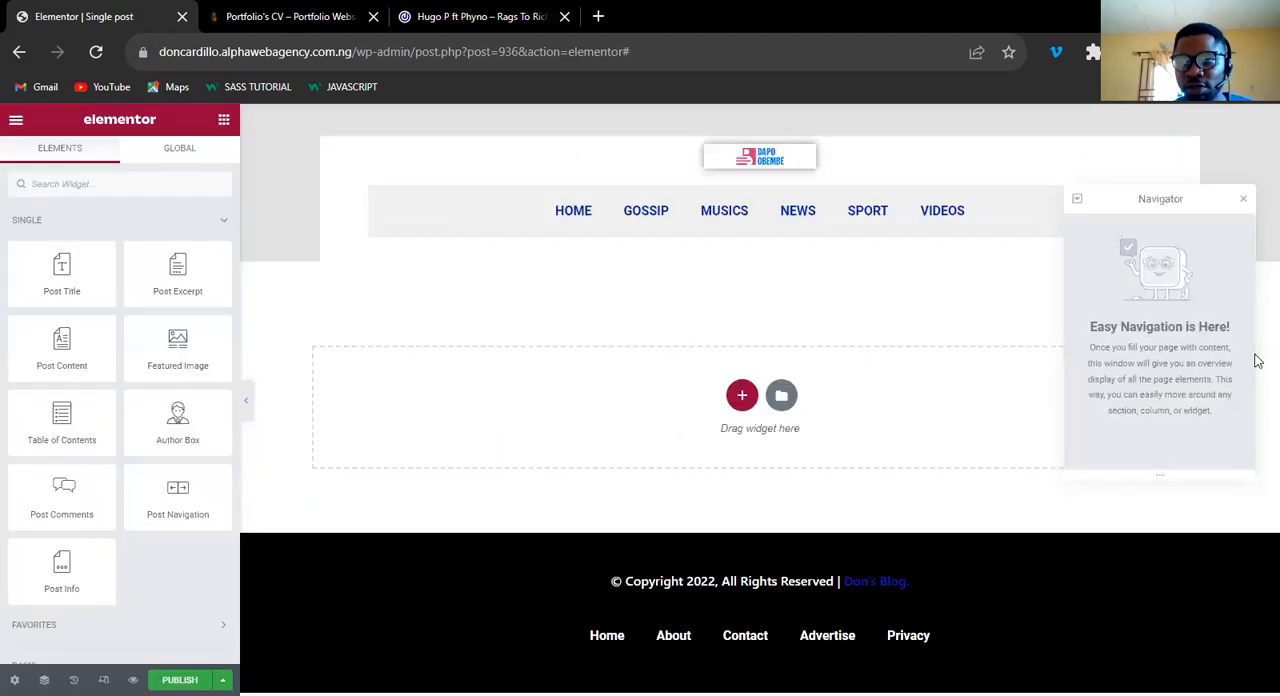
pyautogui.click(1243, 204)
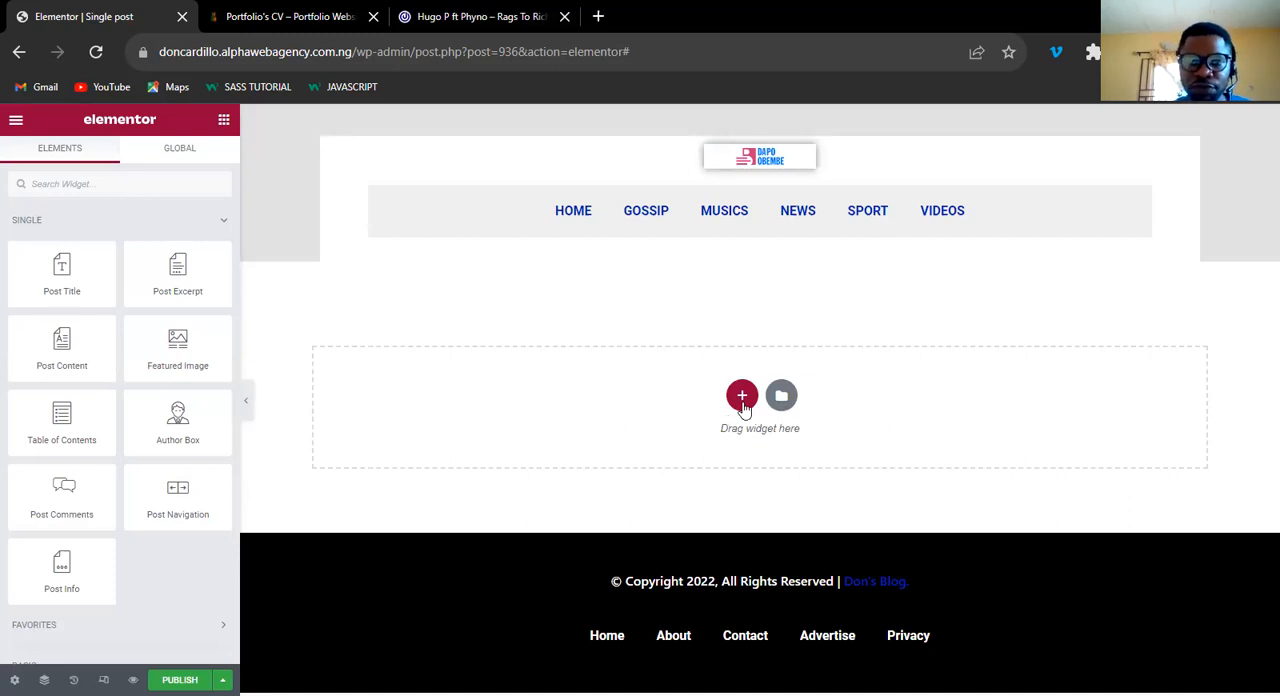
# Try to add a single-column section to the Single post template.
pyautogui.click(742, 397)
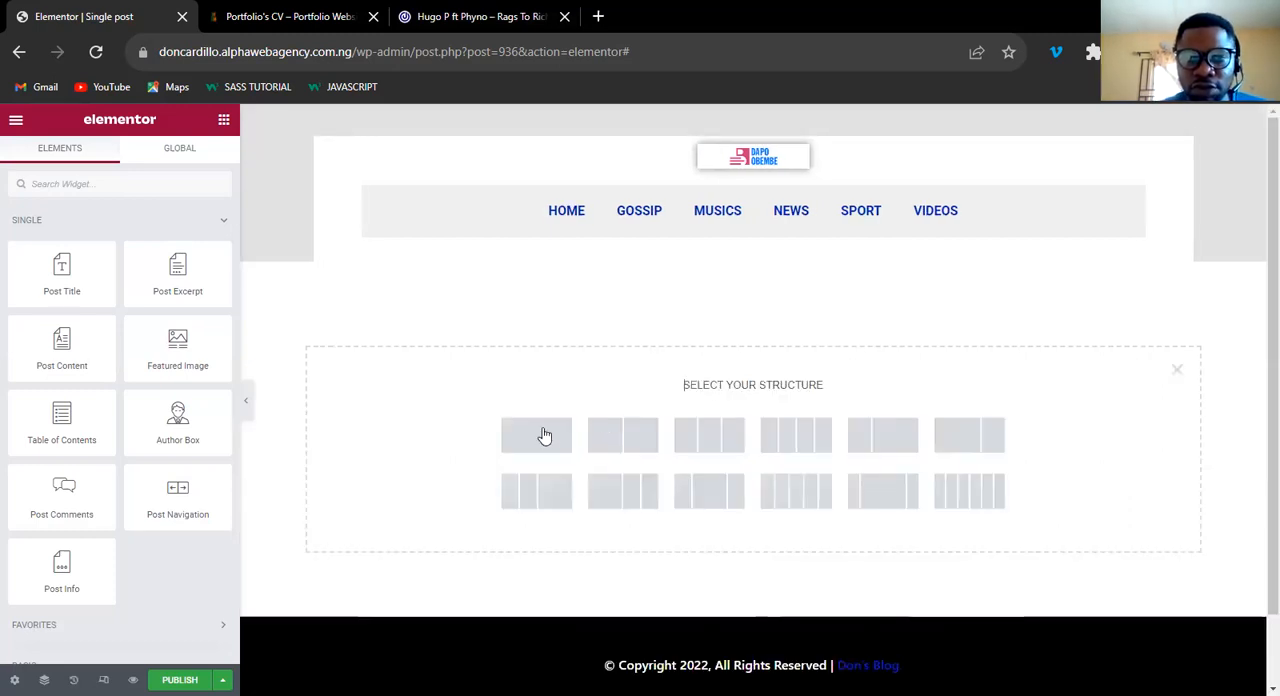
pyautogui.click(545, 435)
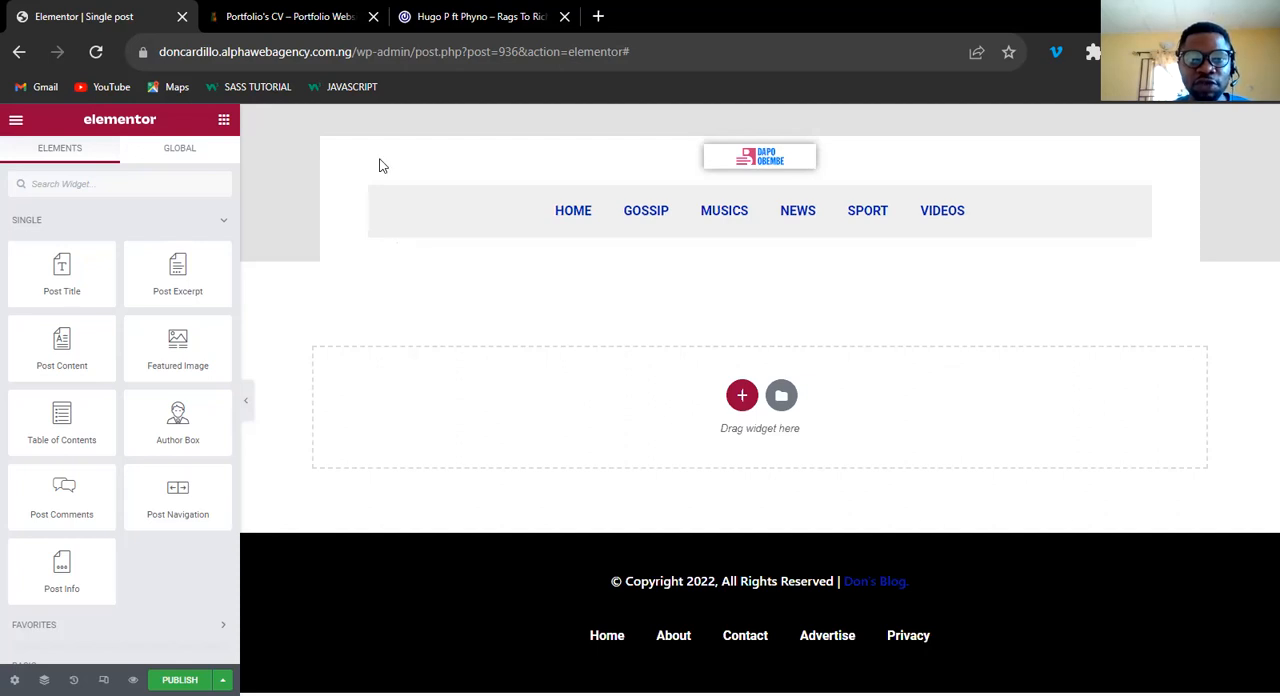
# Open the blog's Home page in Elementor and look through its sections.
pyautogui.hotkey('ctrl', 'Tab')
pyautogui.click(437, 118)
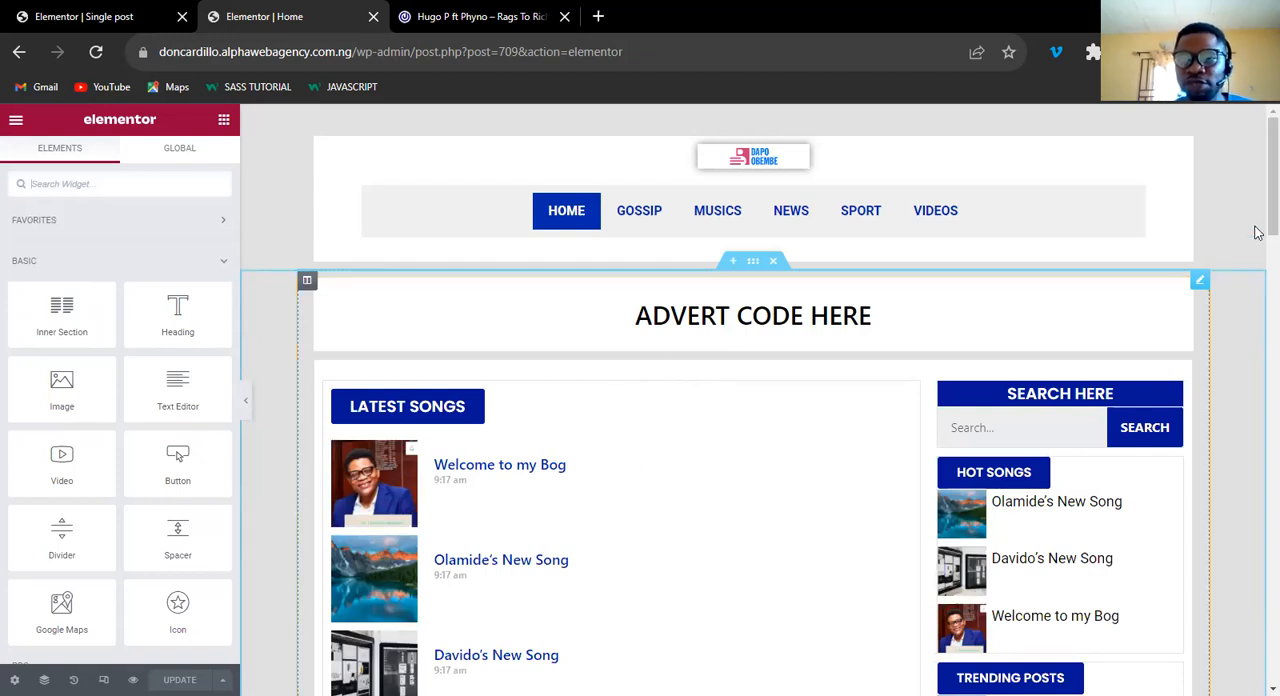
pyautogui.scroll(-10, 1257, 440)
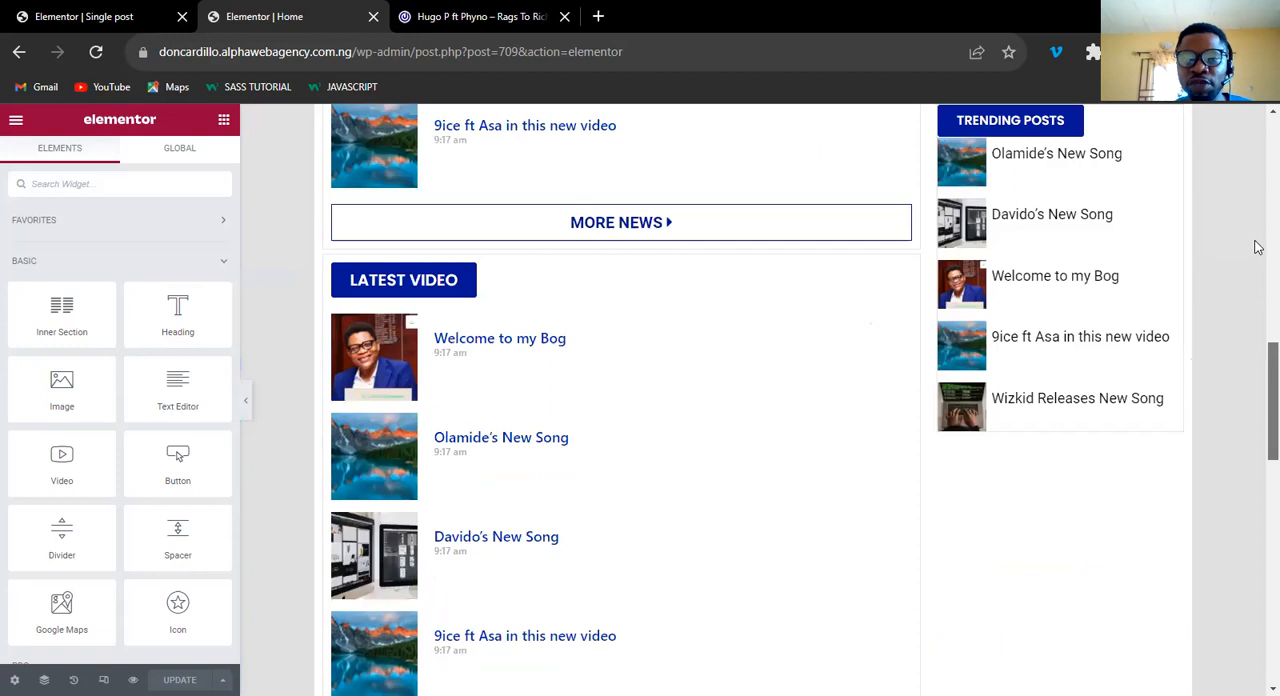
pyautogui.scroll(10, 886, 334)
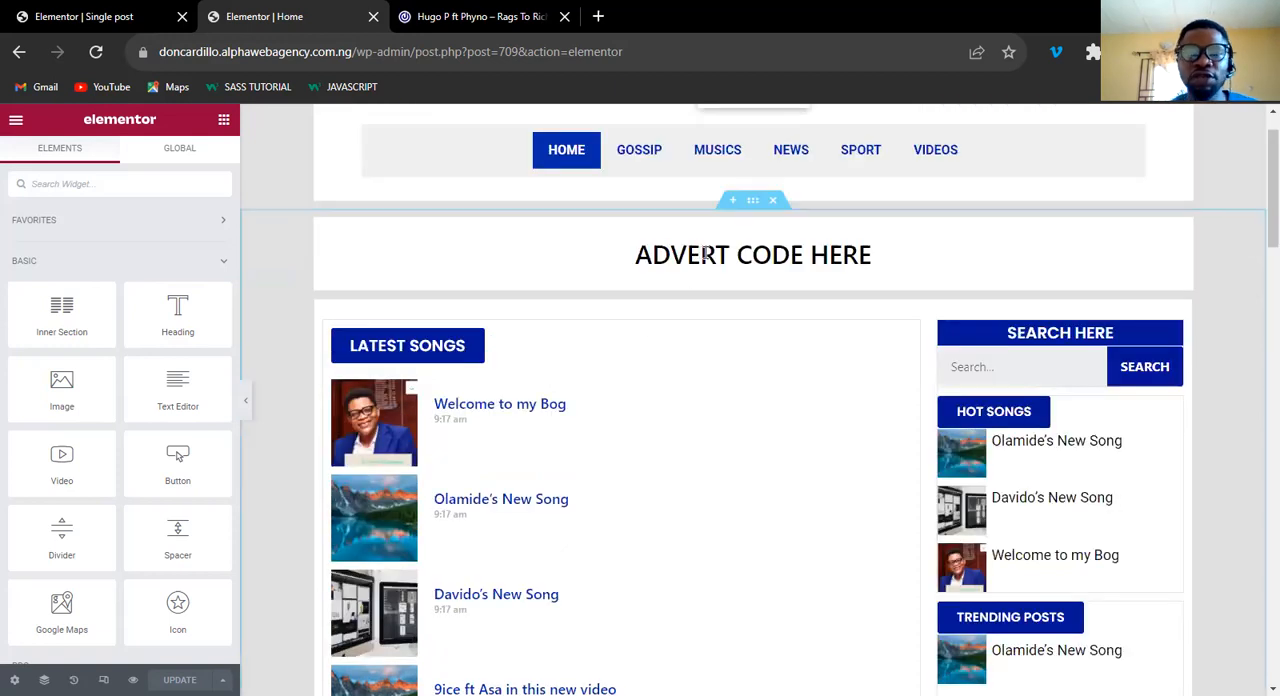
# Exit the Home page's Elementor editor to WordPress, dismiss the block editor welcome guide and go to the list of all pages.
pyautogui.click(16, 122)
pyautogui.click(98, 397)
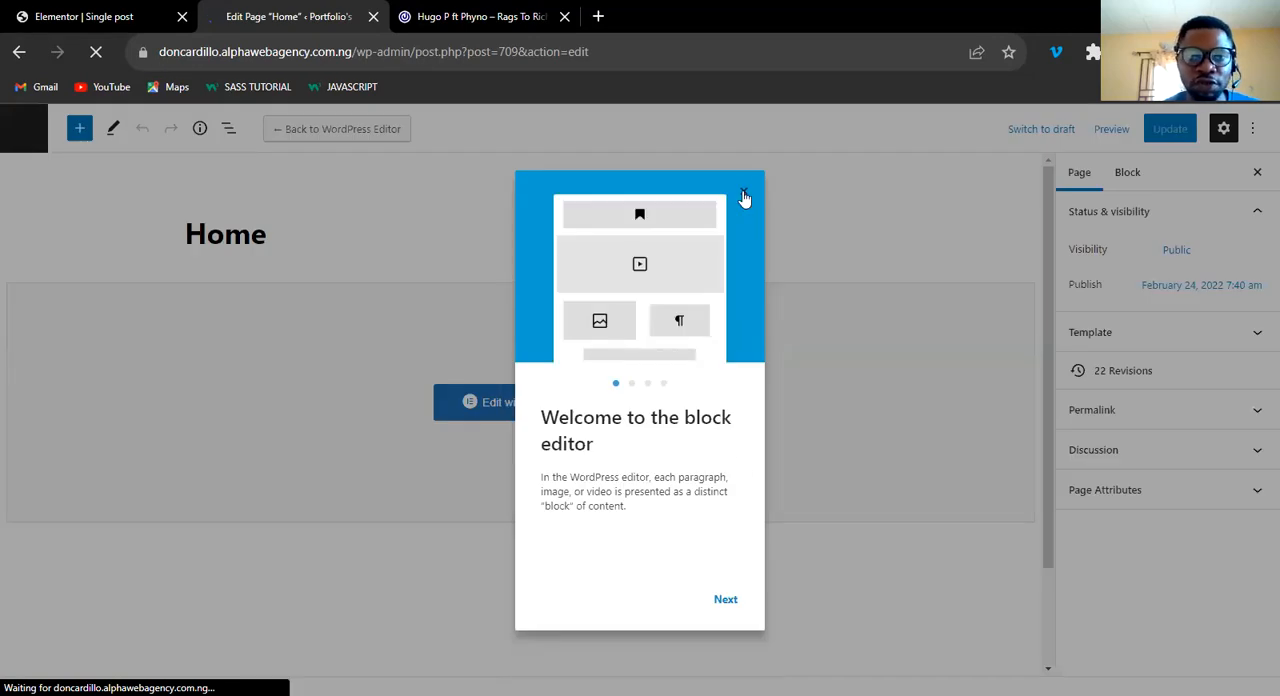
pyautogui.click(744, 198)
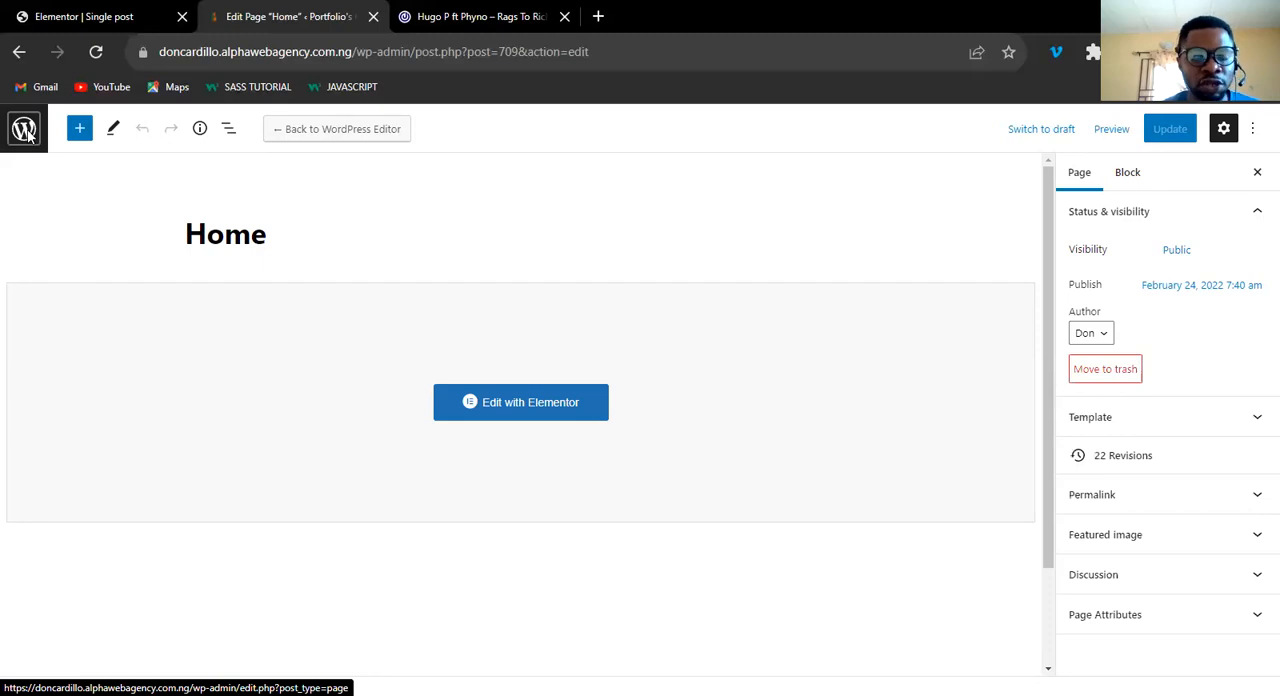
pyautogui.click(24, 131)
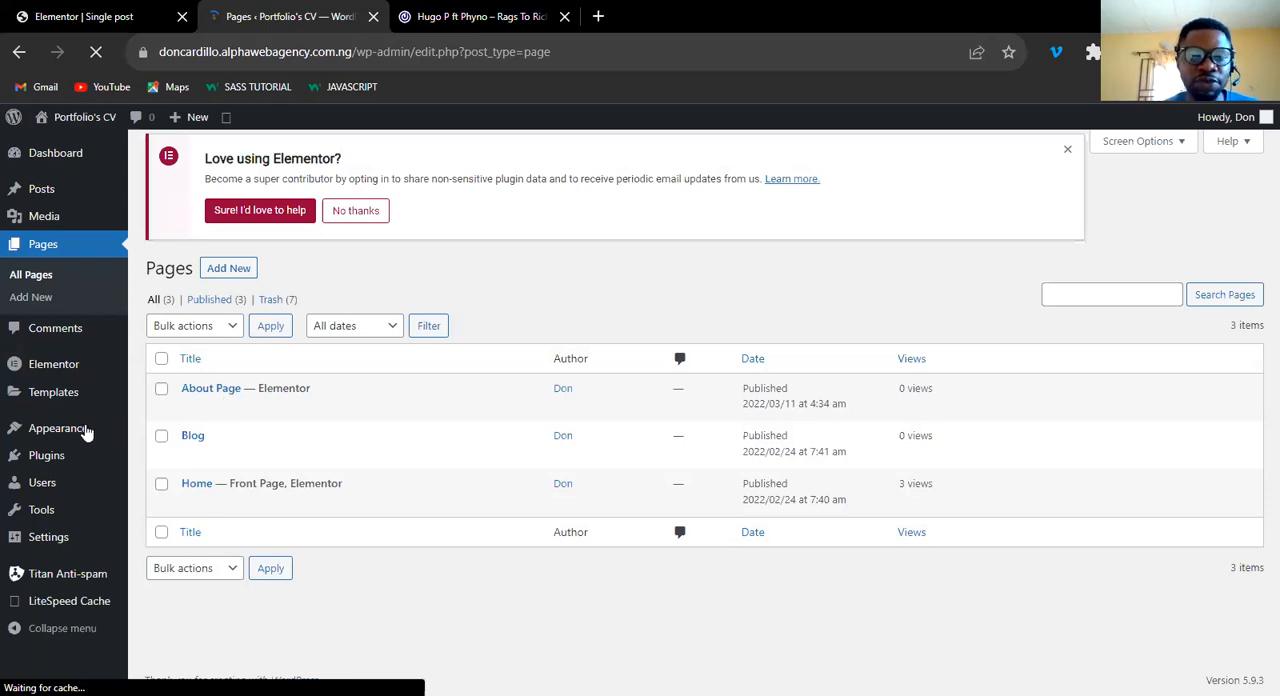
# Open Elementor's saved templates and show only those of type Page.
pyautogui.moveTo(82, 431)
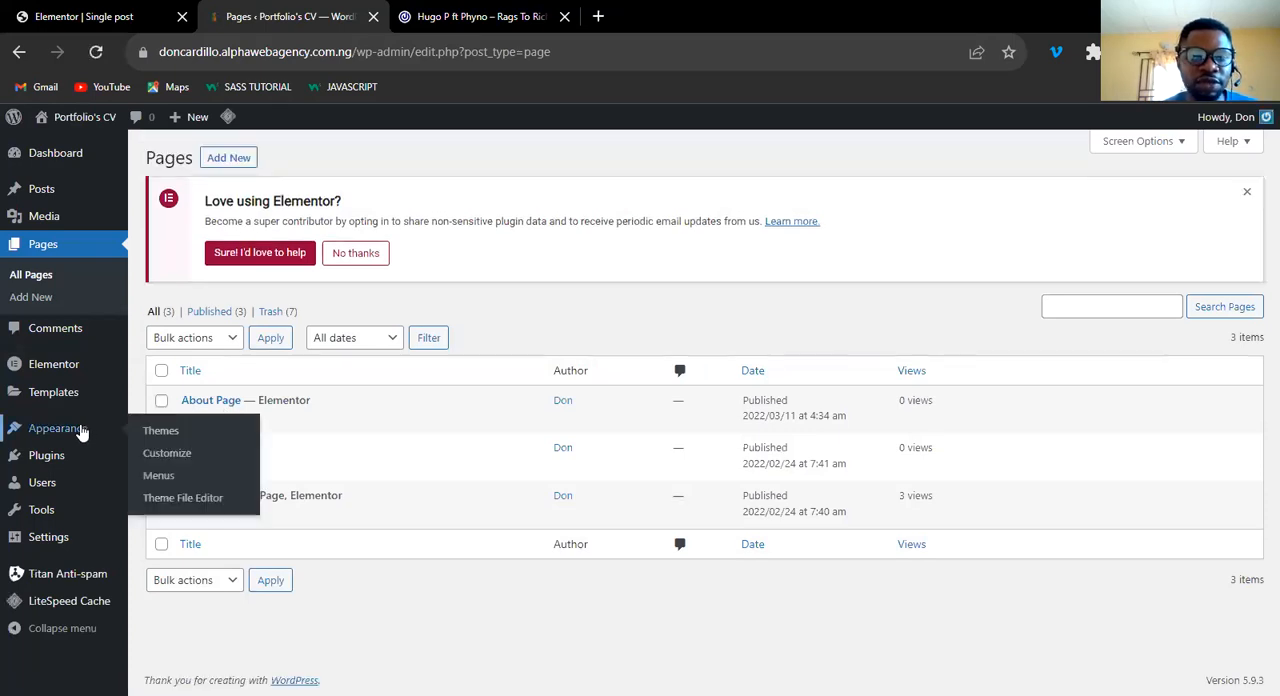
pyautogui.moveTo(108, 395)
pyautogui.click(176, 396)
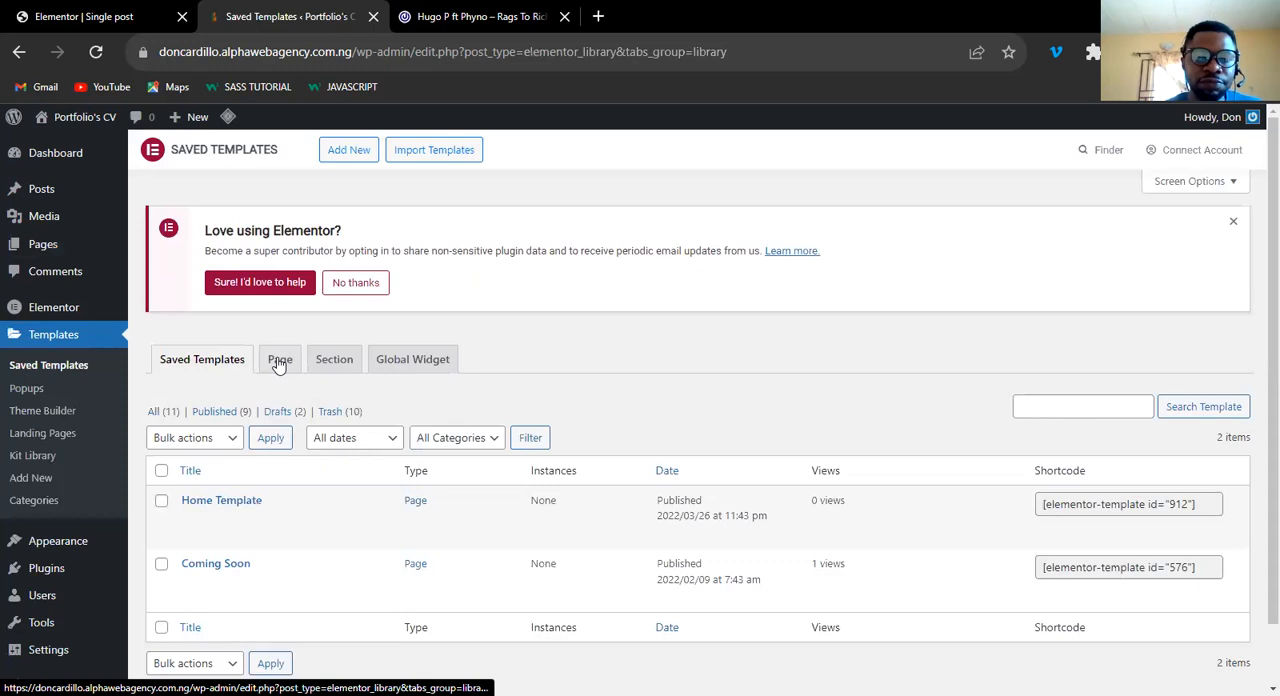
pyautogui.click(279, 362)
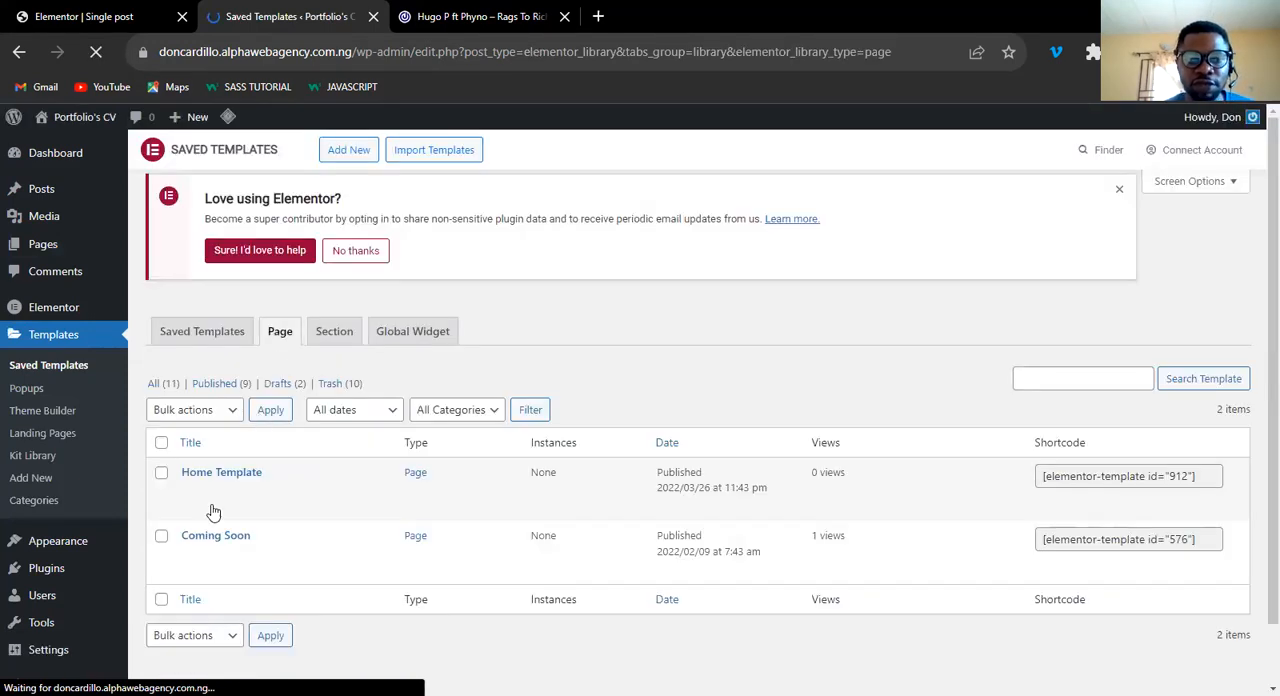
# Open the saved Home Template for editing with Elementor in a new tab and switch to it.
pyautogui.moveTo(279, 537)
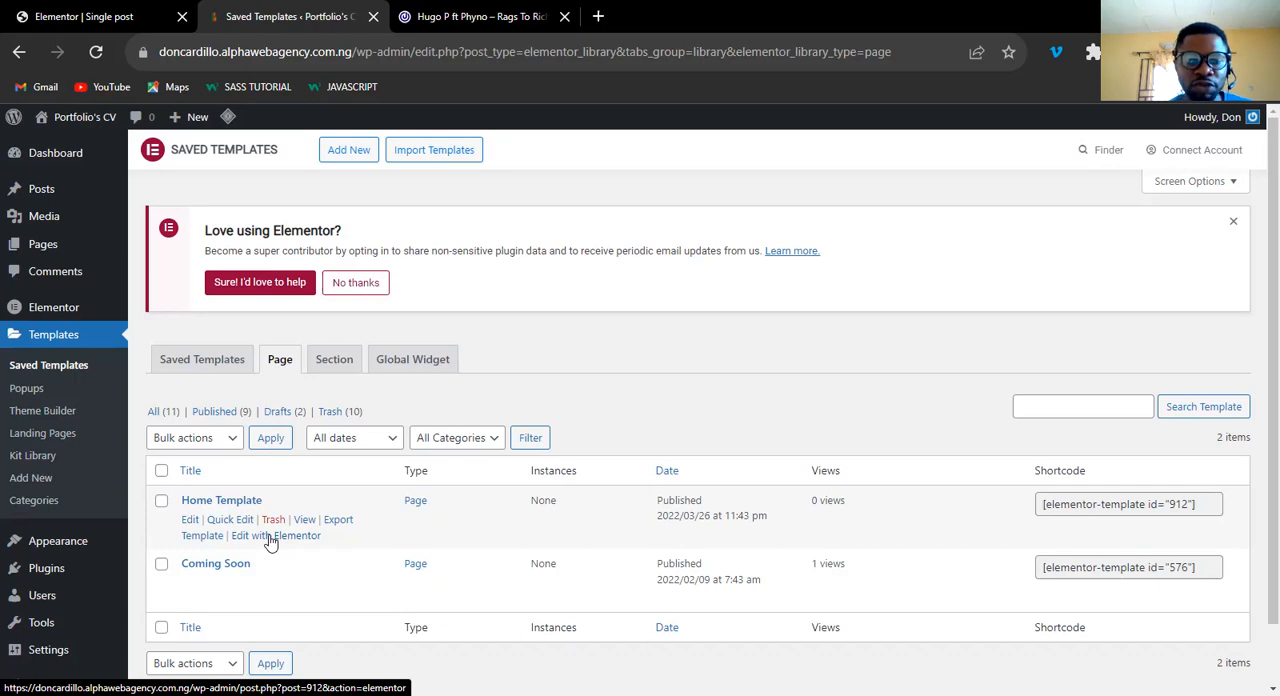
pyautogui.rightClick(270, 541)
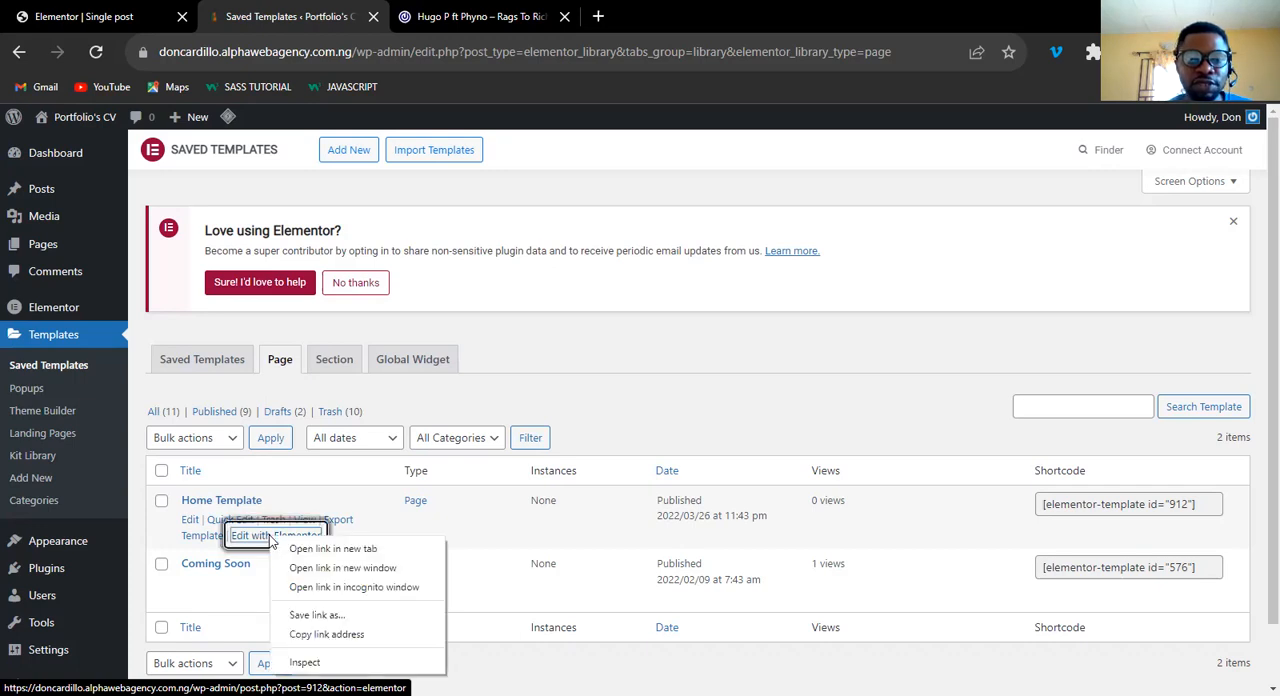
pyautogui.click(337, 550)
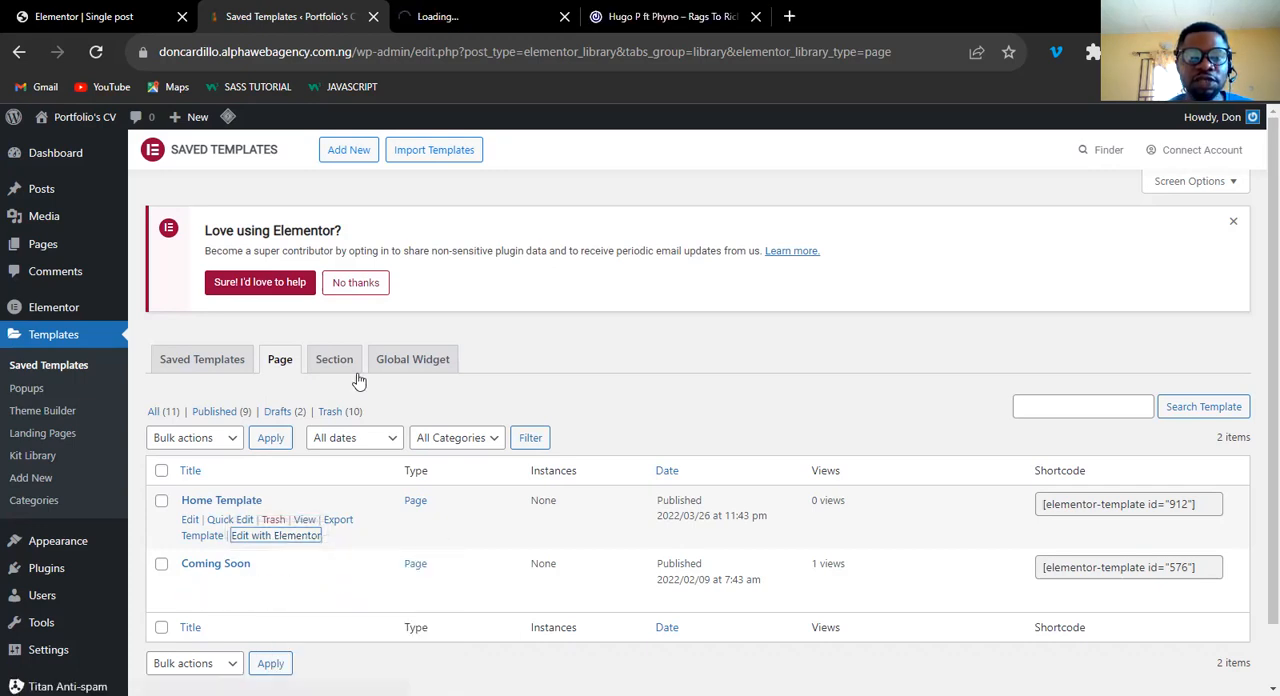
pyautogui.click(481, 17)
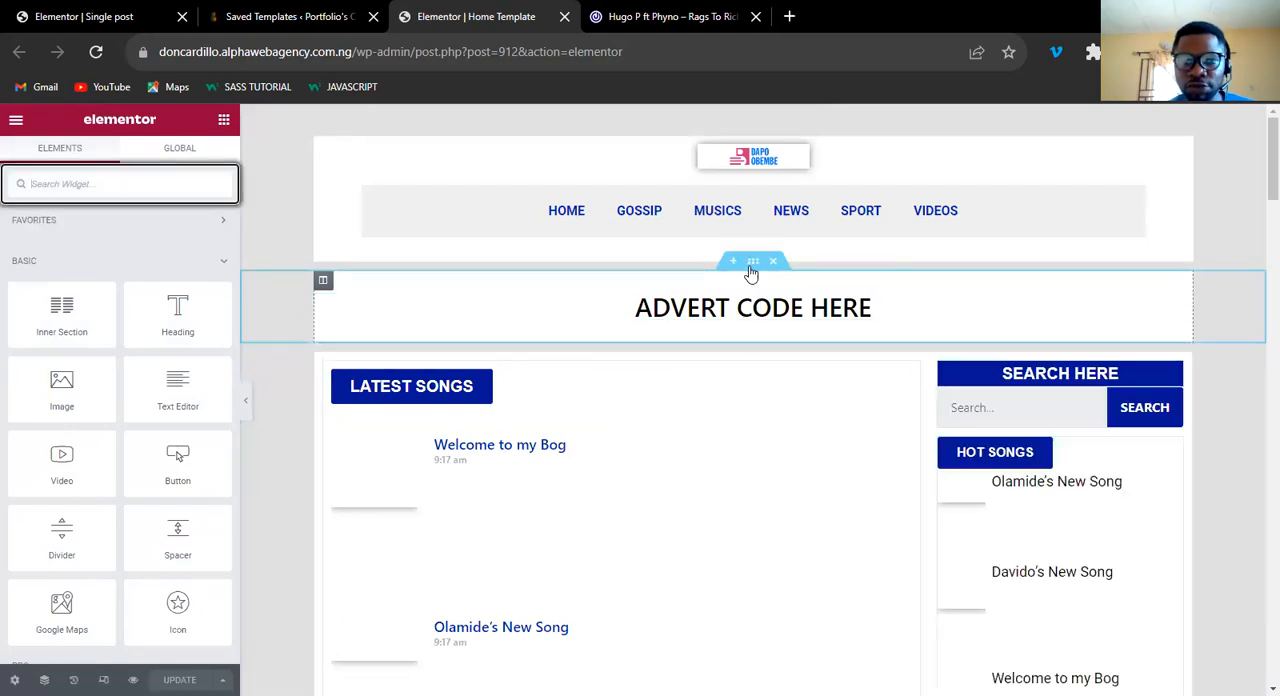
# Copy the "ADVERT CODE HERE" section from the Home Template and paste it into the Single post template.
pyautogui.click(751, 270)
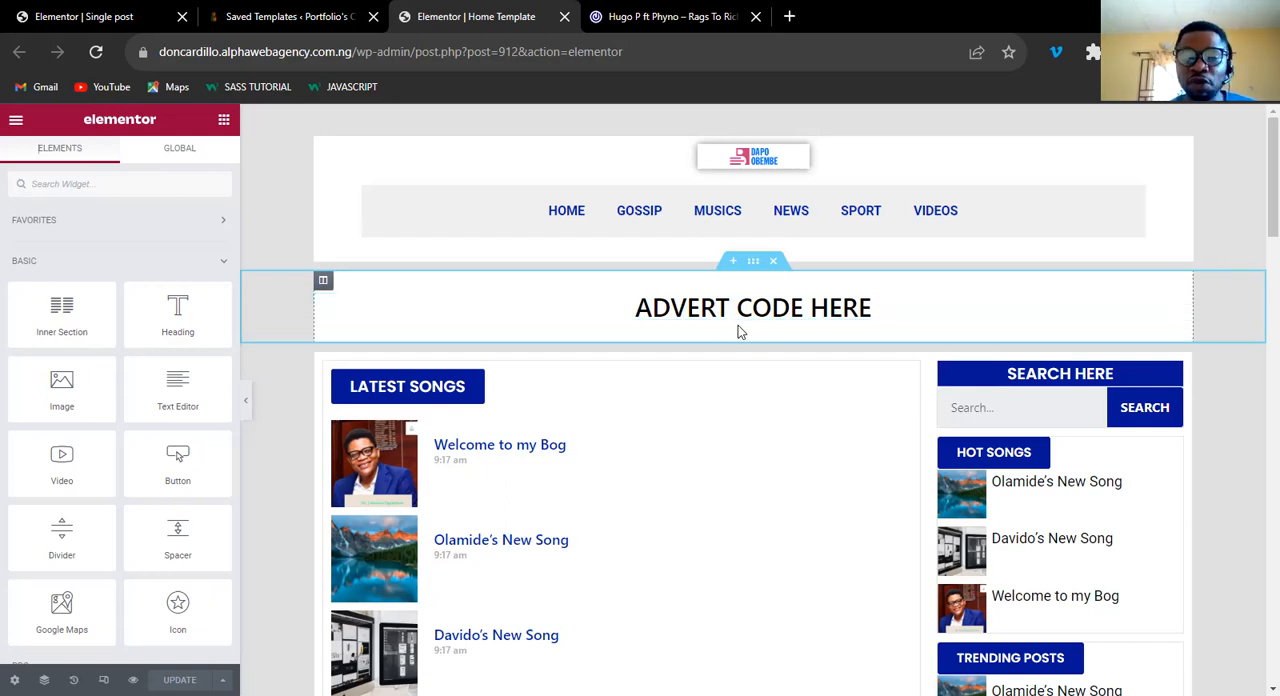
pyautogui.rightClick(754, 263)
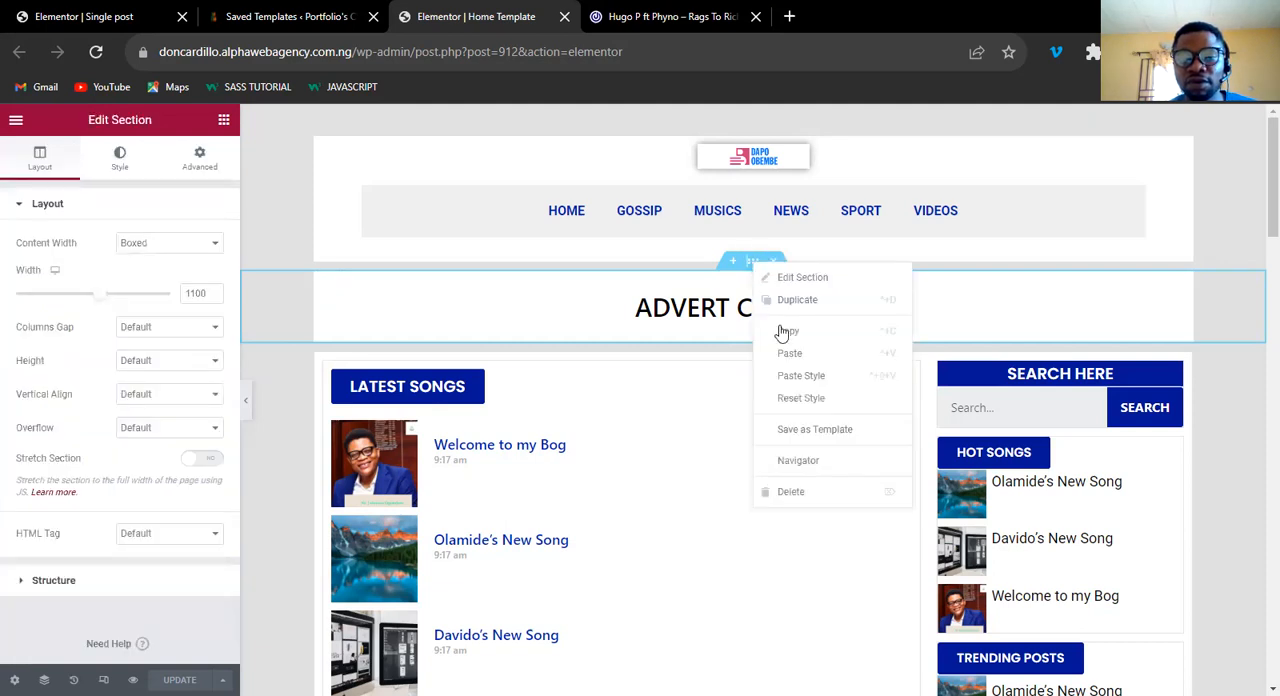
pyautogui.press('Escape')
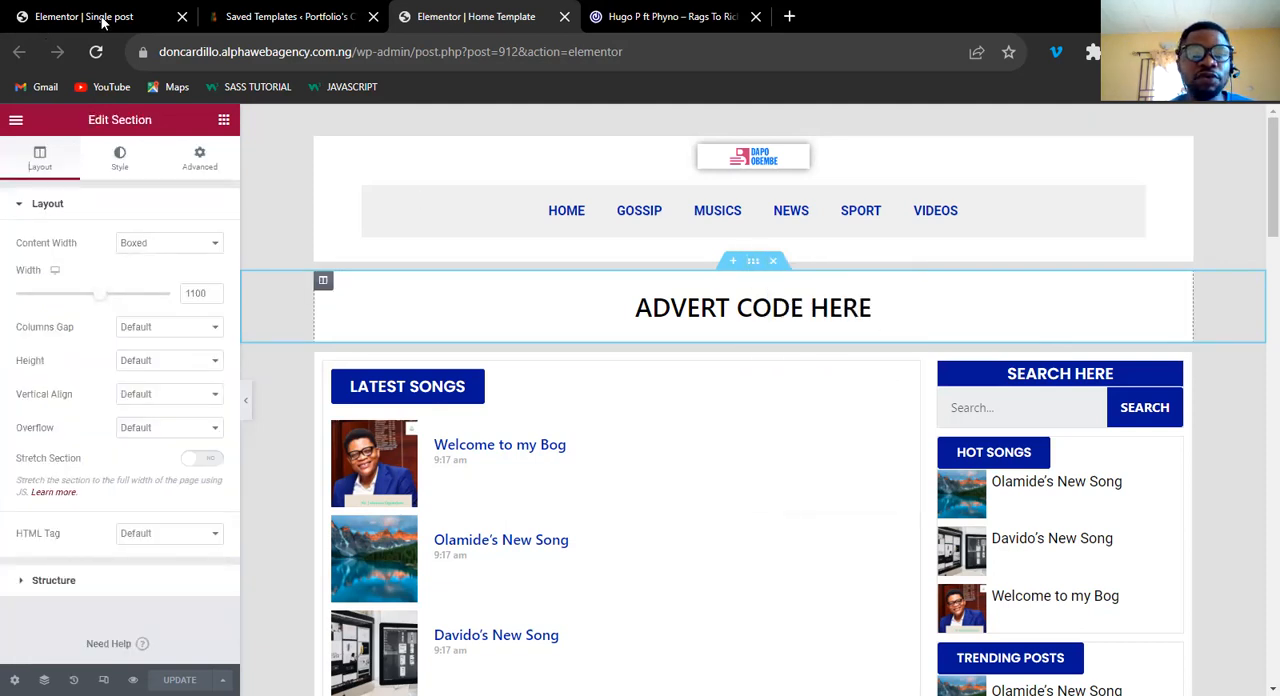
pyautogui.click(90, 17)
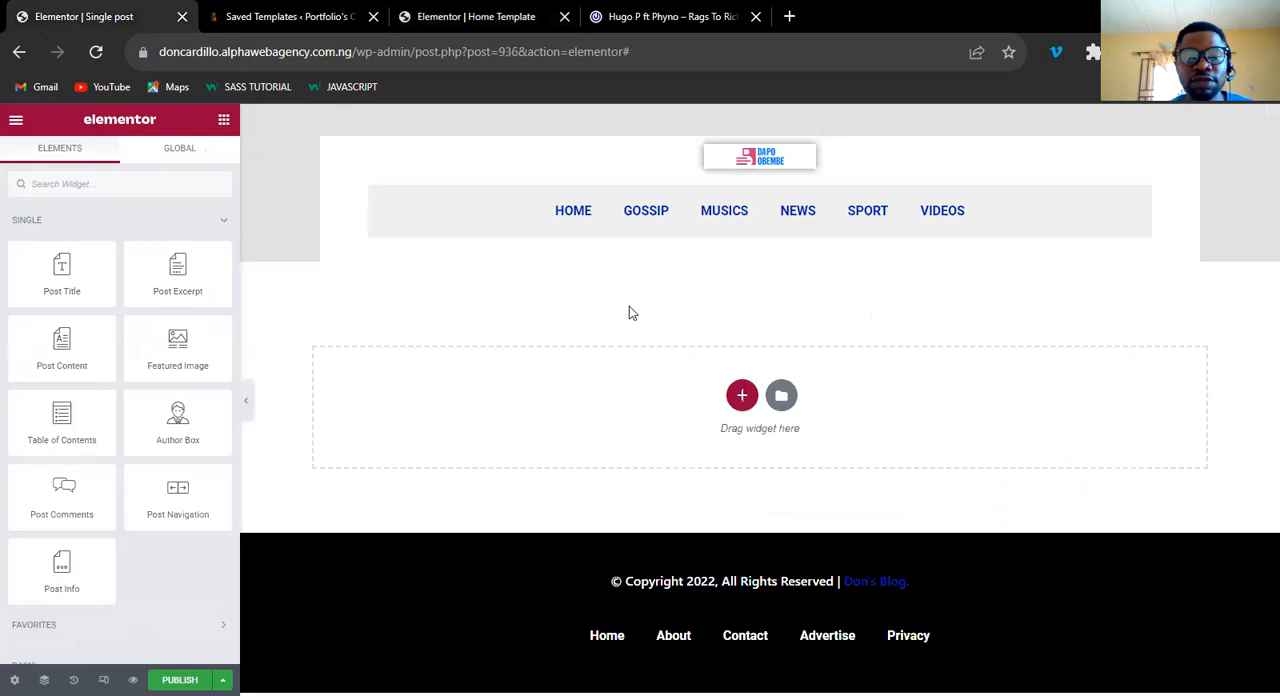
pyautogui.rightClick(778, 402)
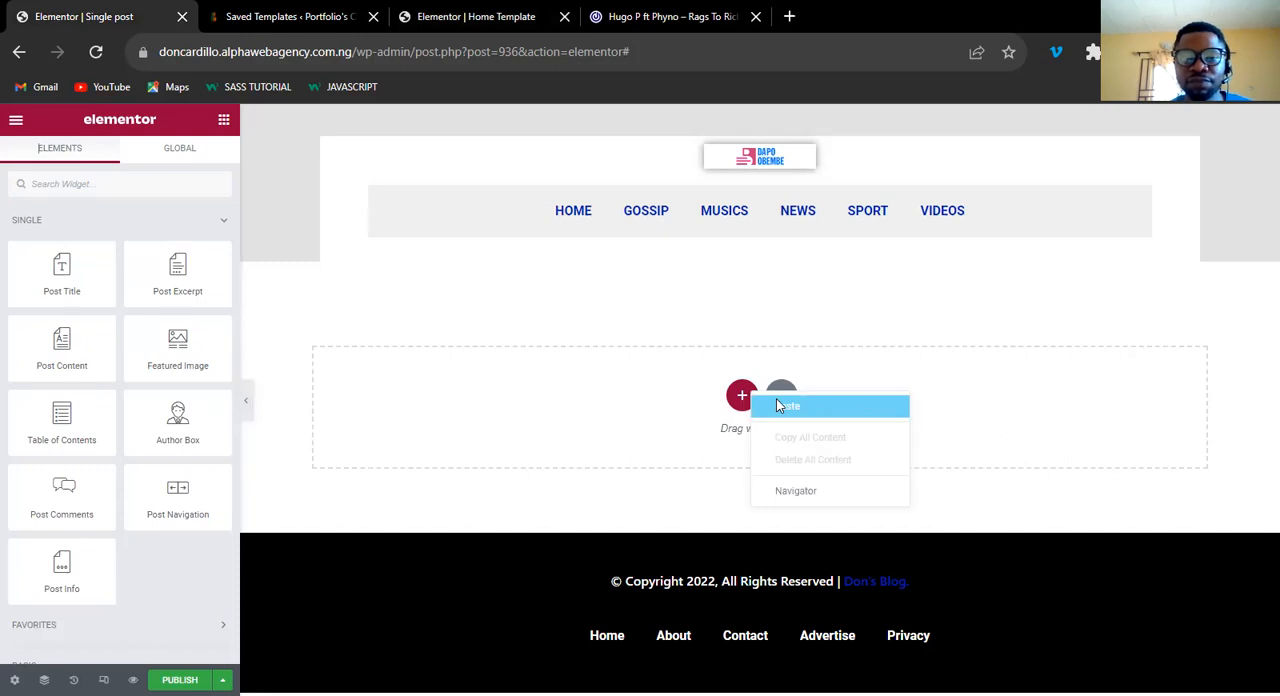
pyautogui.click(778, 405)
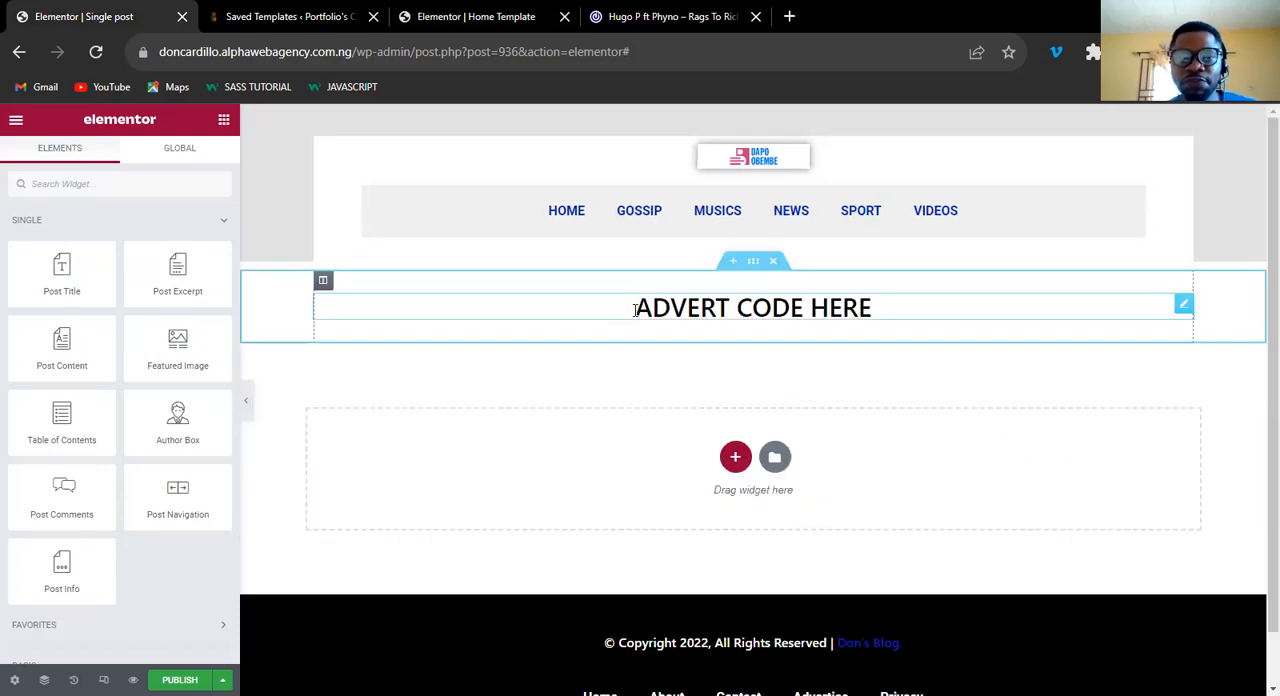
# Copy the Home Template's main section containing the Latest Songs list and the sidebar.
pyautogui.click(461, 34)
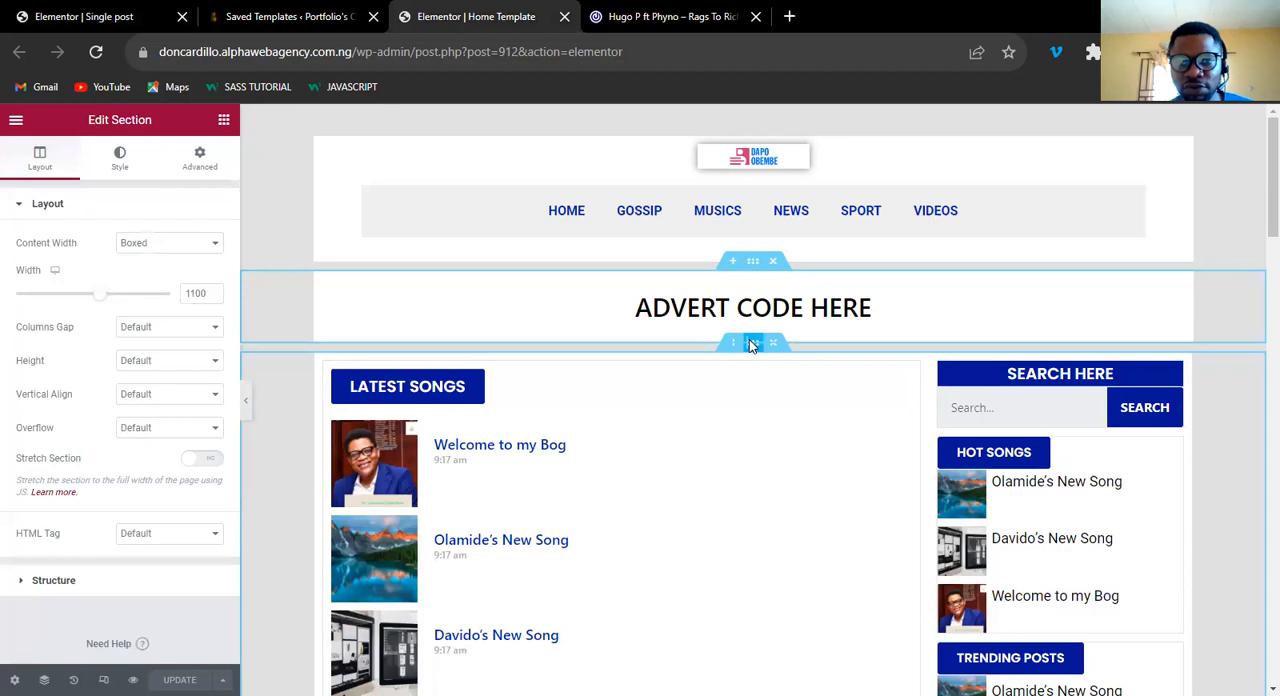
pyautogui.rightClick(781, 412)
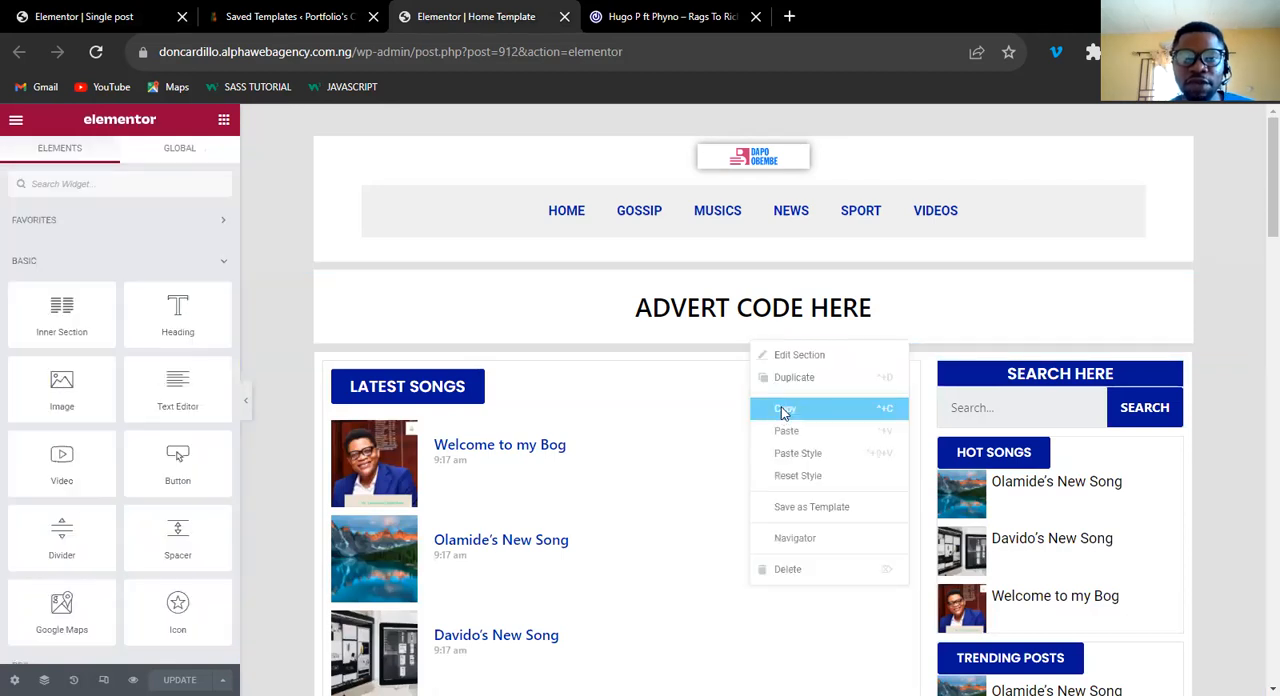
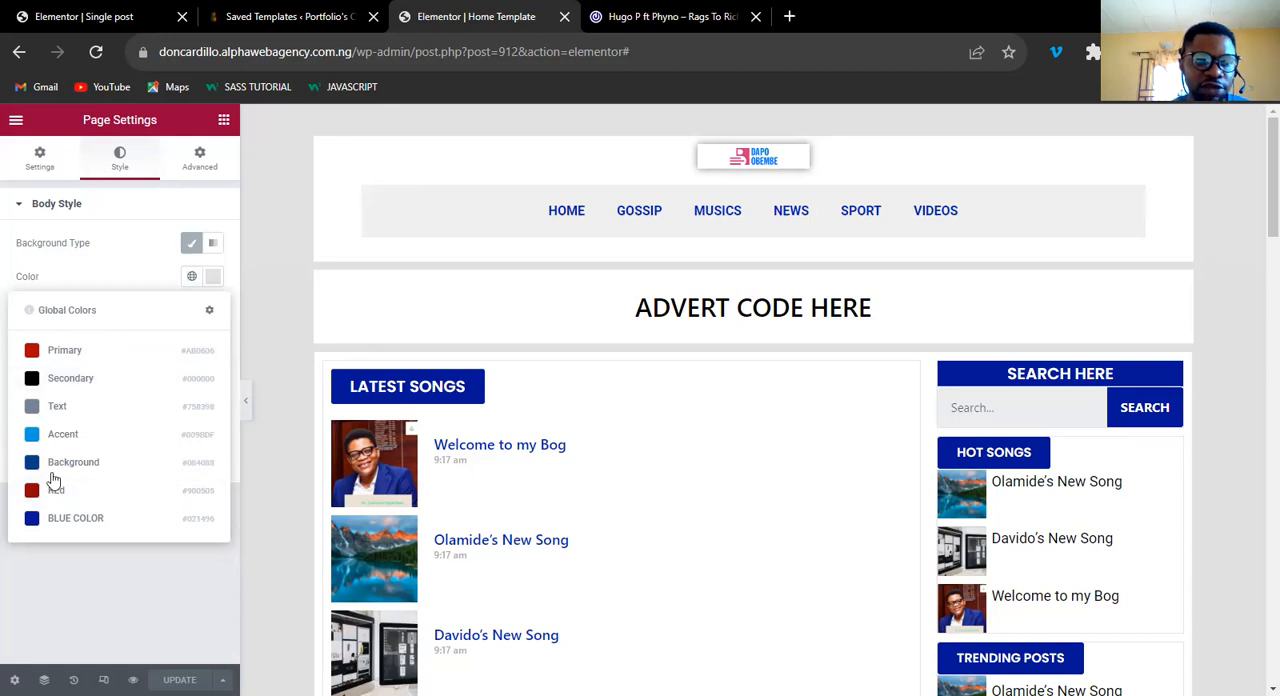
# Save the Home Template's body background colour #E0E0E0 as a new global colour named "Glob".
pyautogui.click(212, 278)
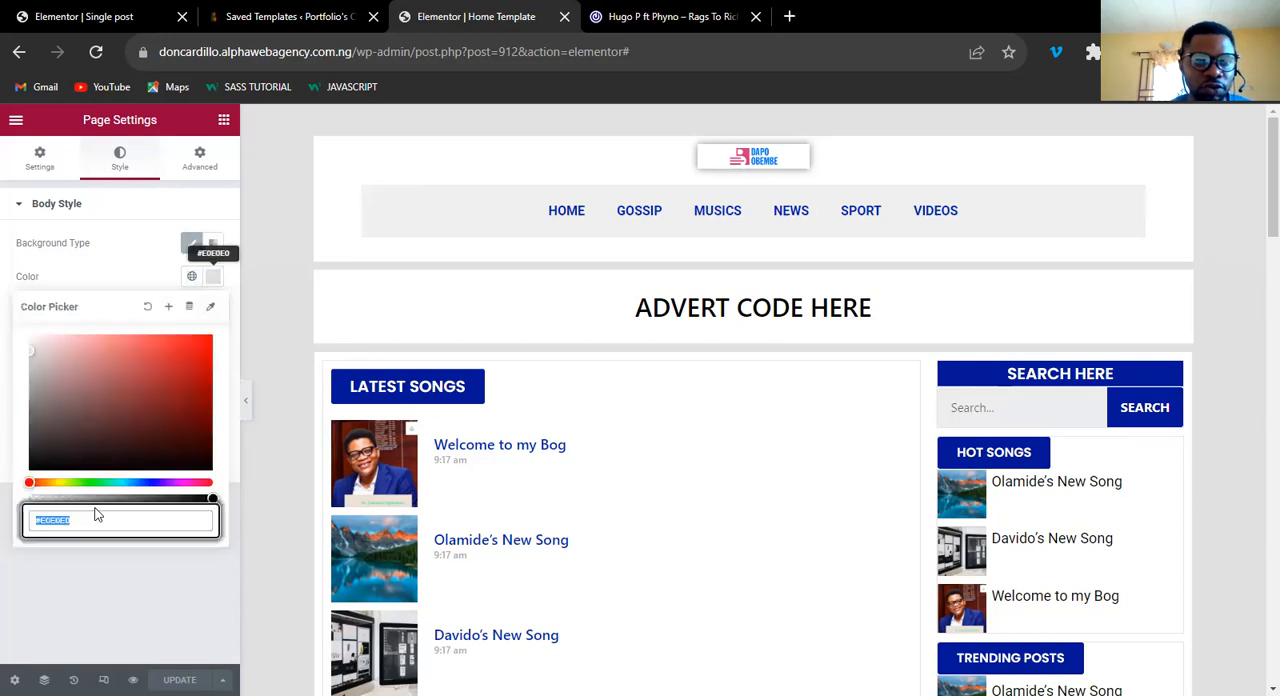
pyautogui.click(168, 309)
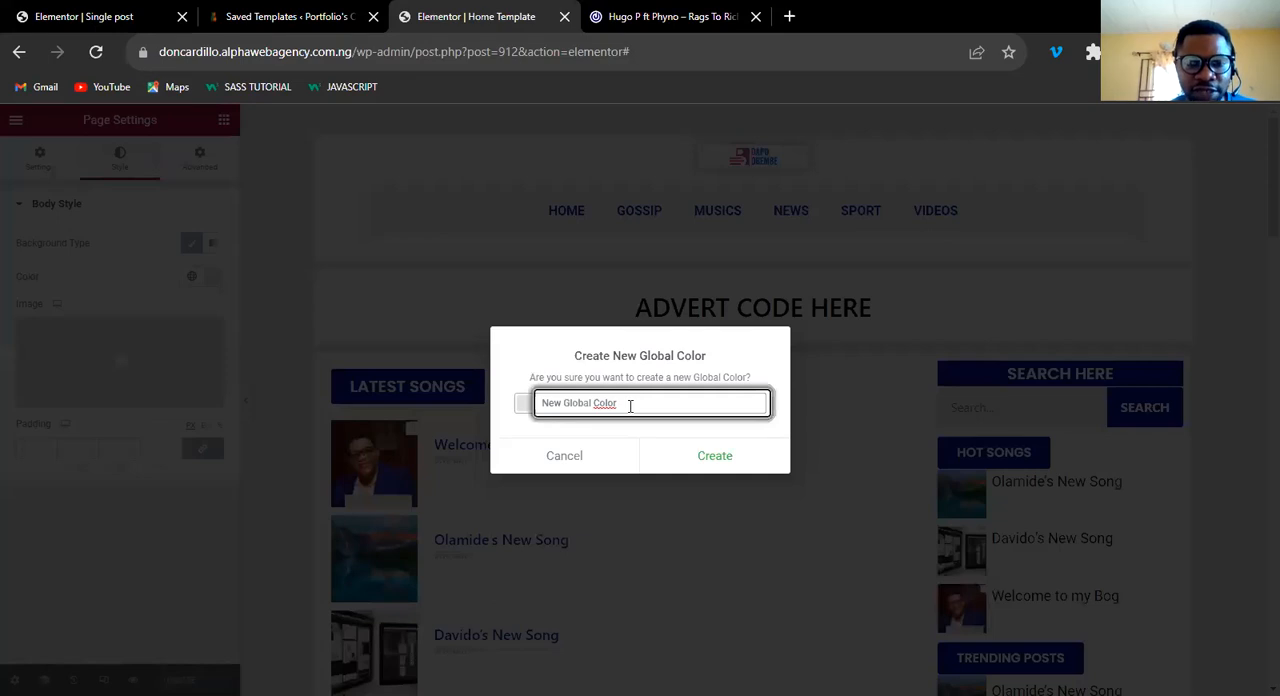
pyautogui.tripleClick(630, 405)
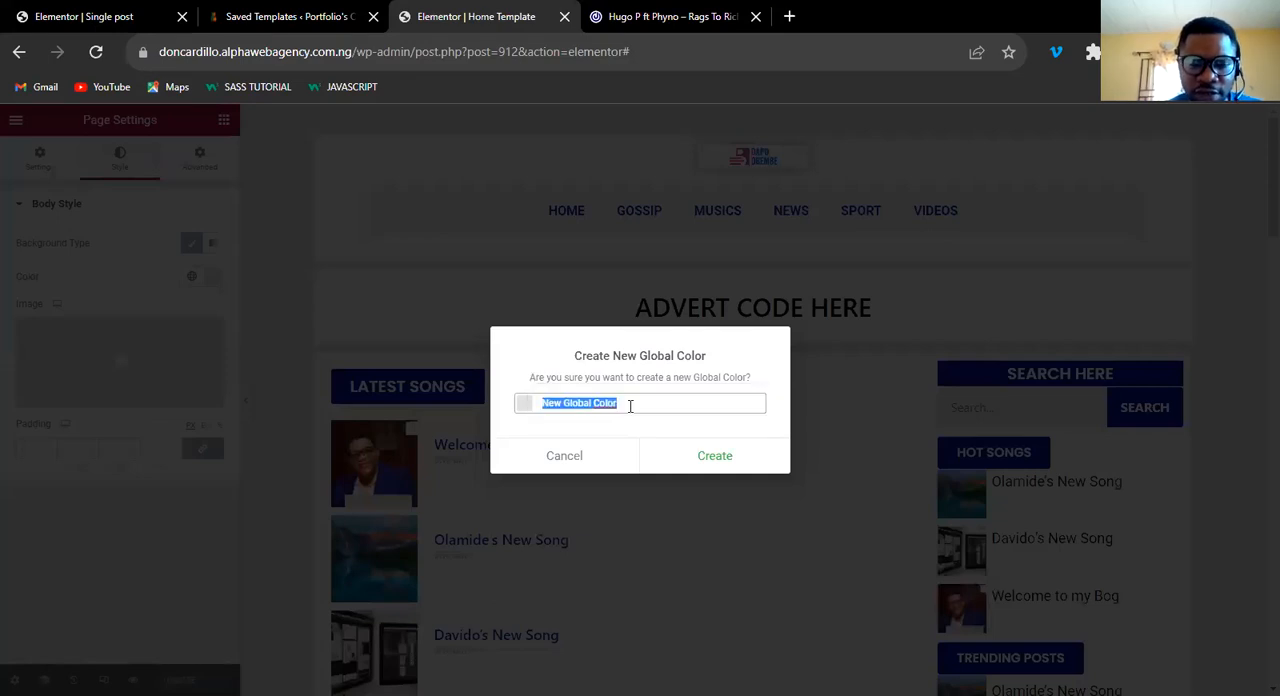
pyautogui.write('Glob')
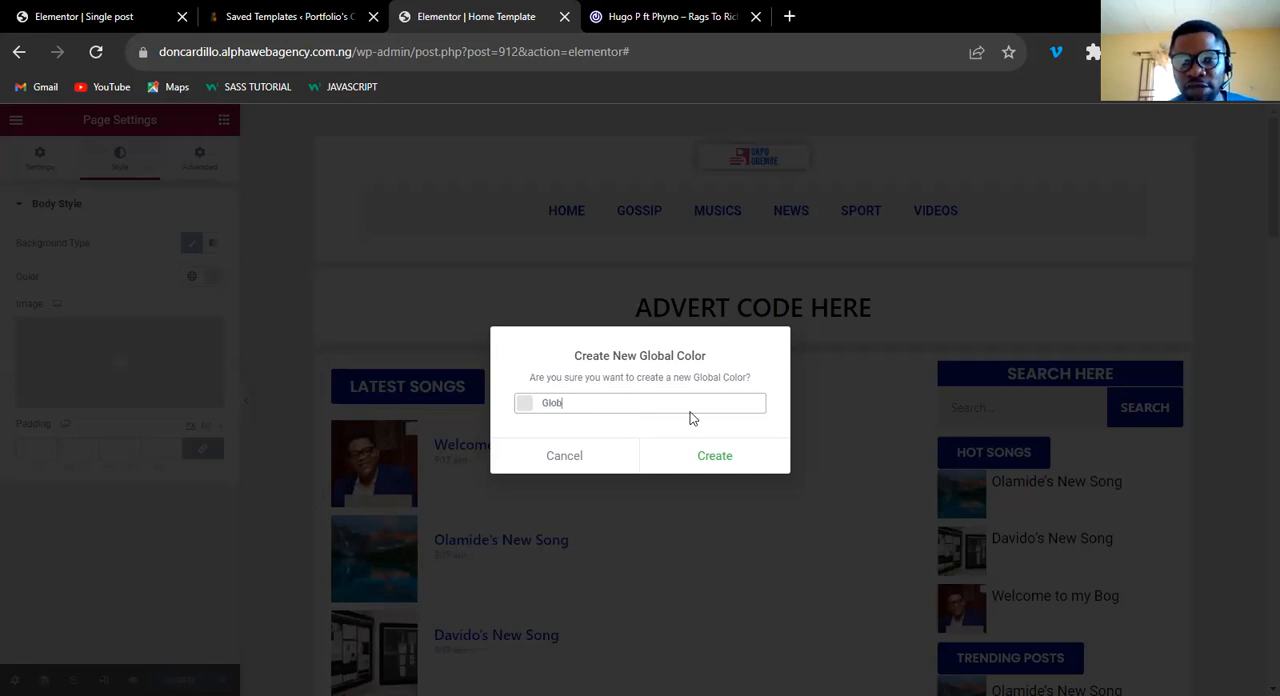
pyautogui.click(721, 459)
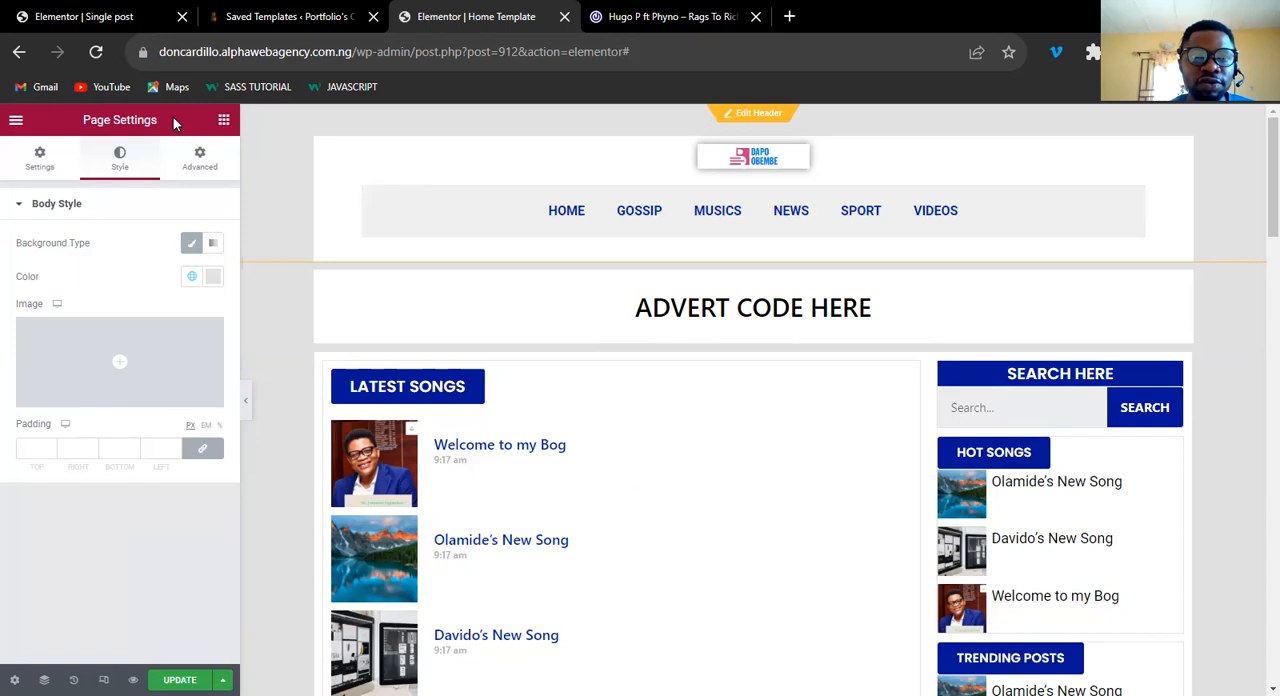
# Set the Single post template's body background to the new global grey and compare it with the Home Template.
pyautogui.click(110, 18)
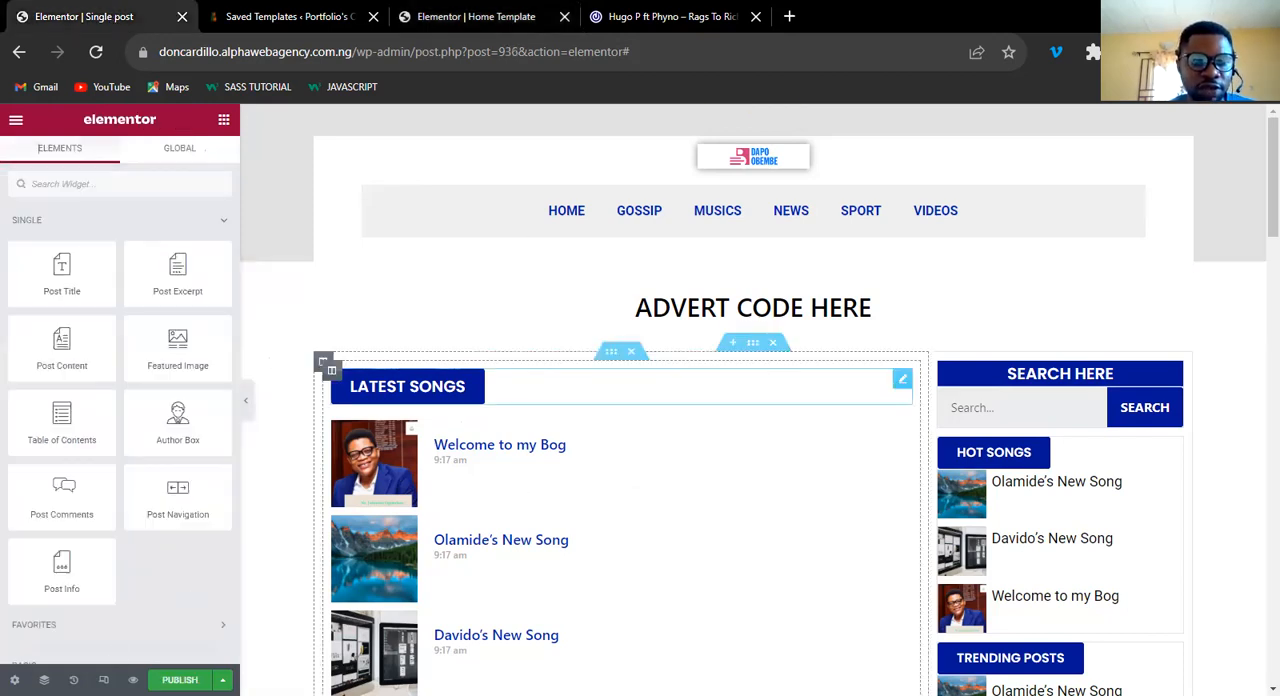
pyautogui.click(14, 679)
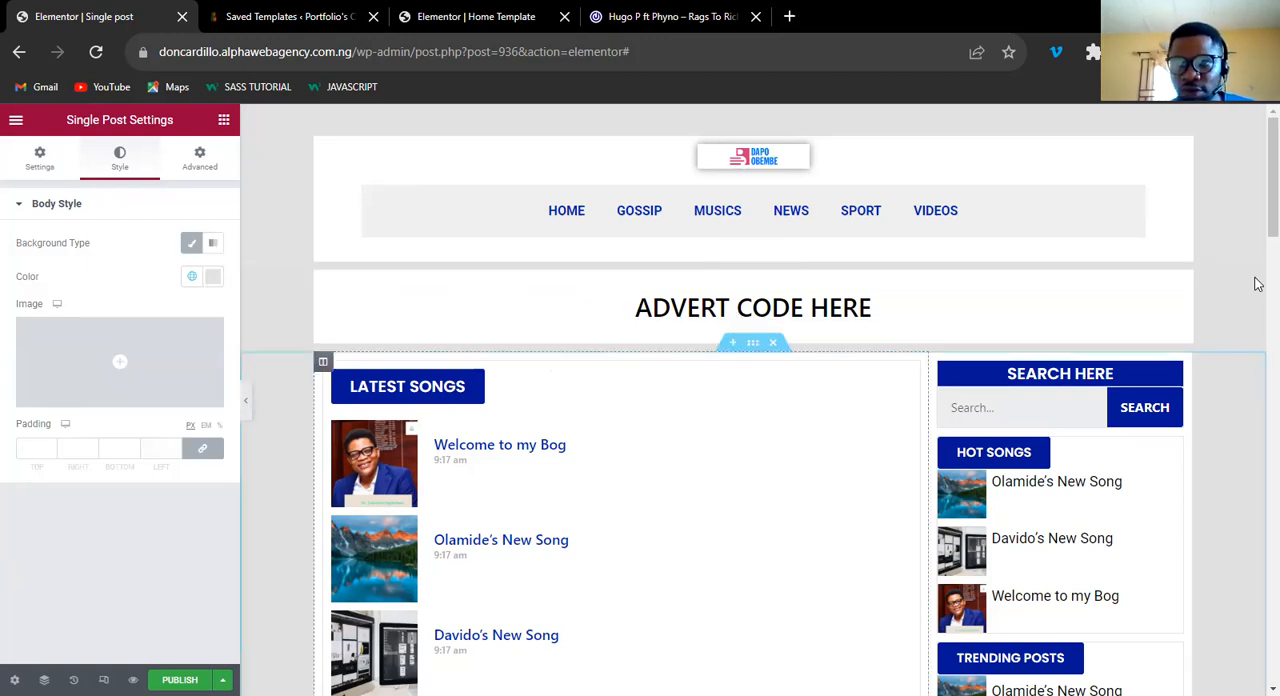
pyautogui.click(466, 19)
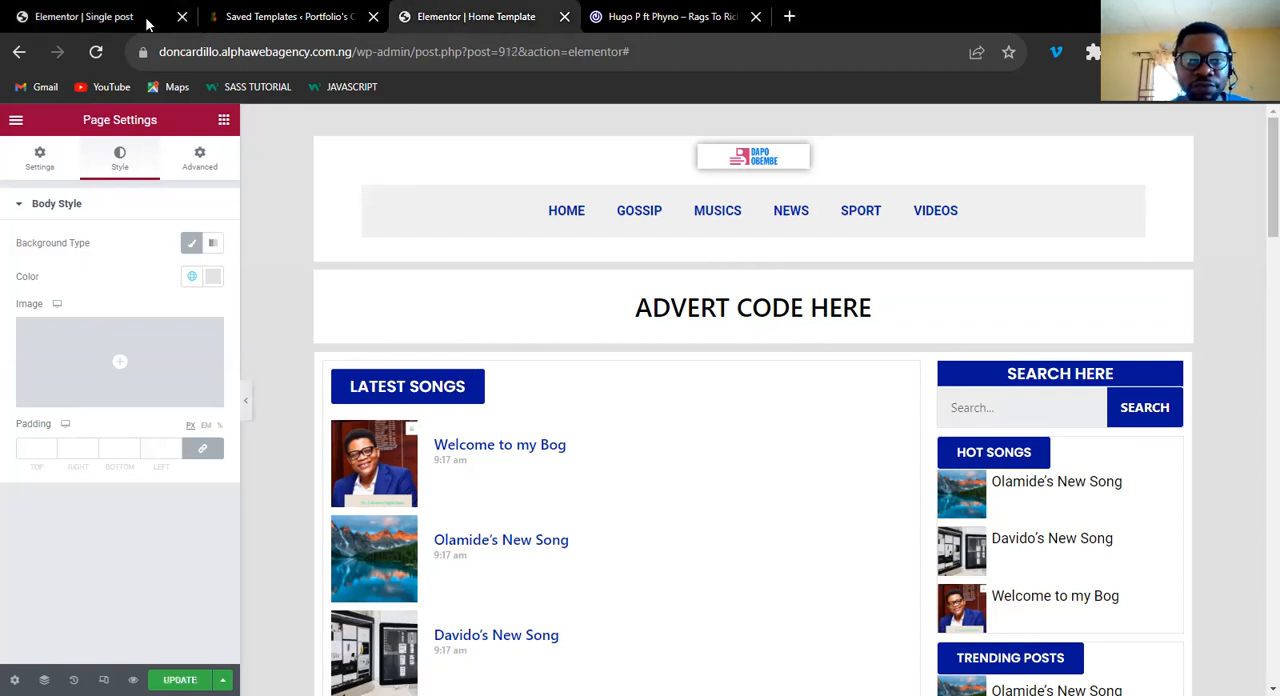
pyautogui.click(90, 14)
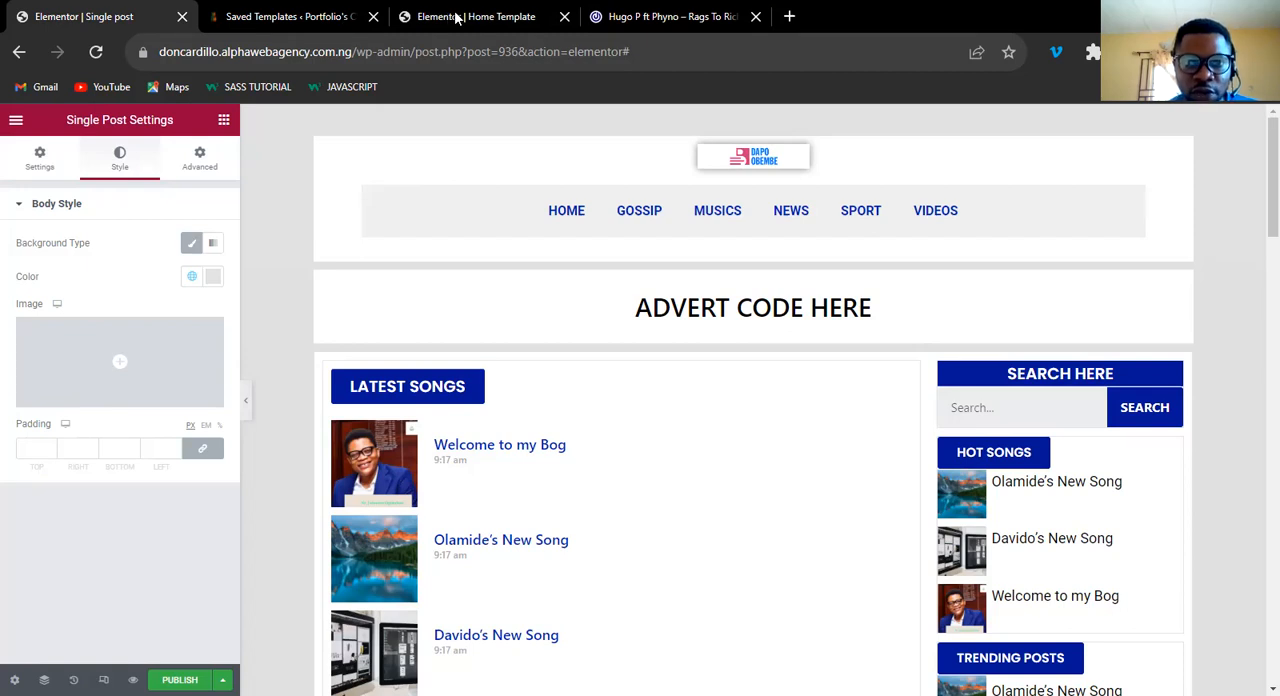
# Look over the Home Template once more and close its tab.
pyautogui.click(460, 18)
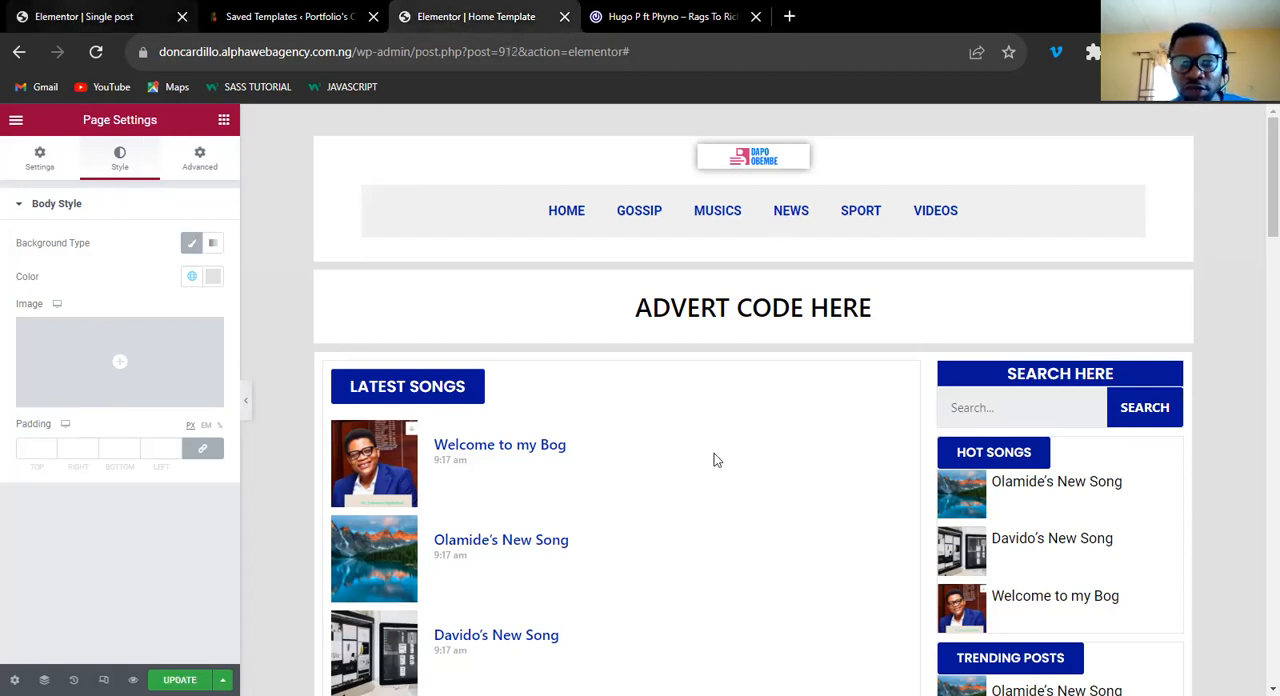
pyautogui.scroll(-5, 714, 459)
pyautogui.scroll(4, 714, 459)
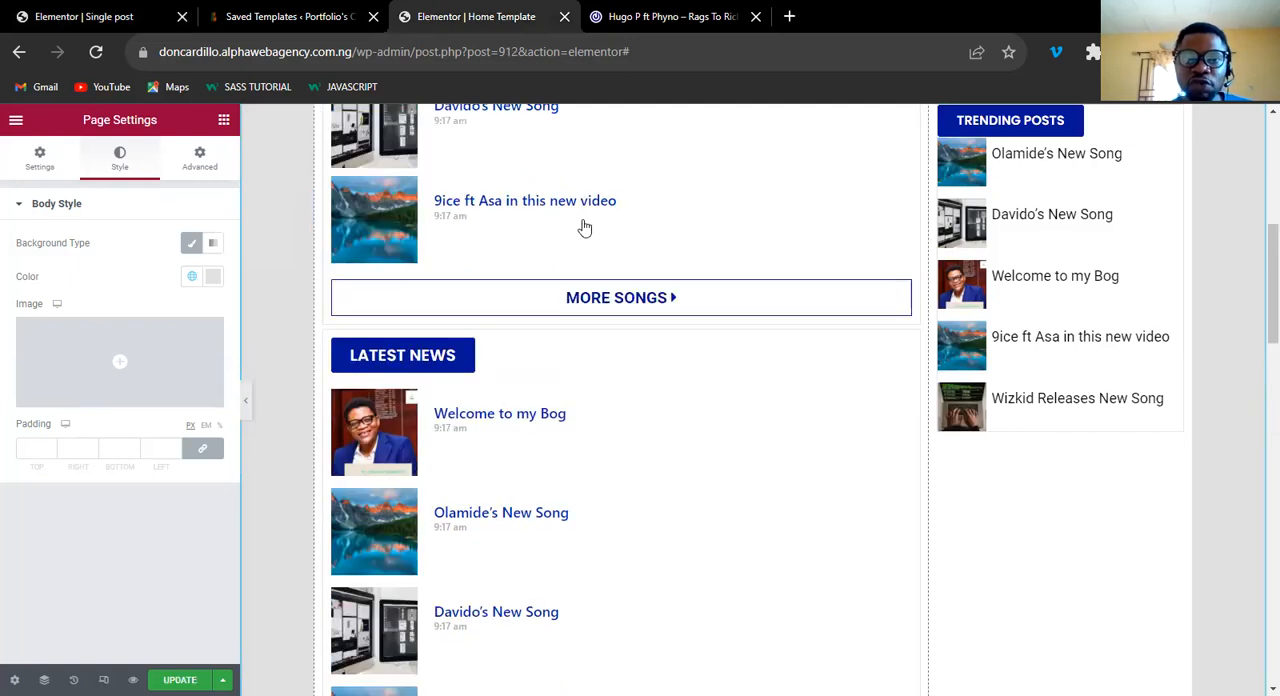
pyautogui.scroll(6, 585, 228)
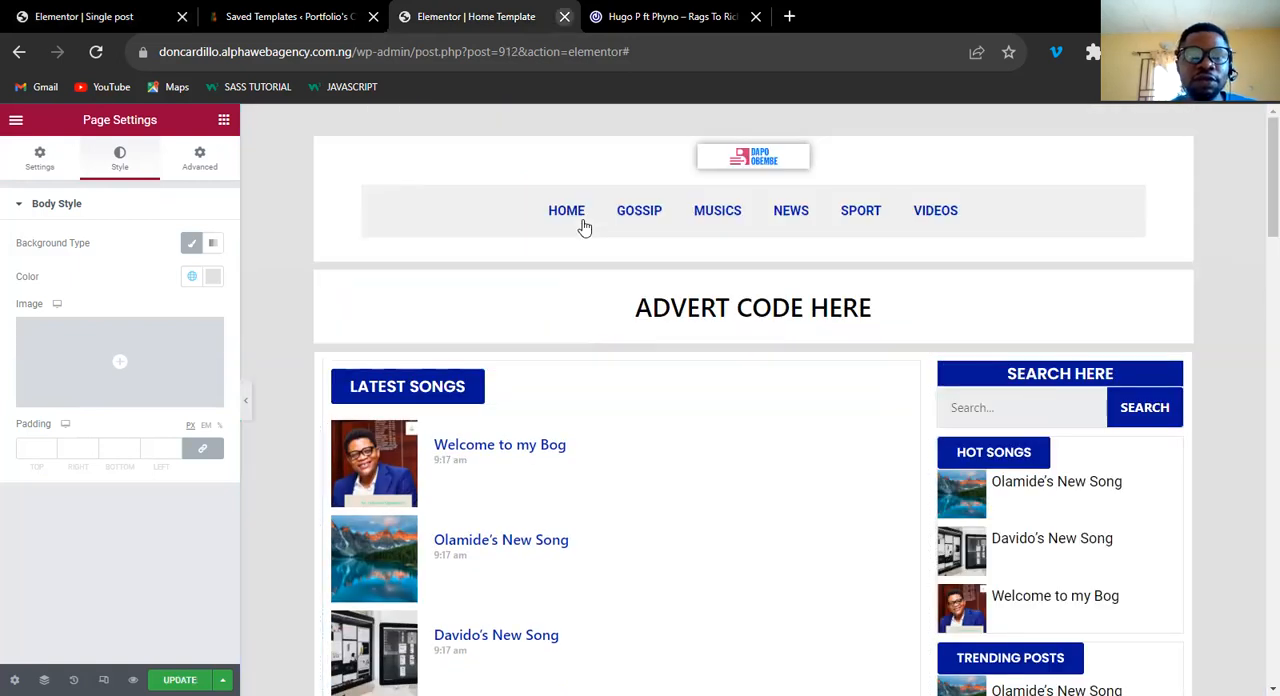
pyautogui.hotkey('ctrl', 'w')
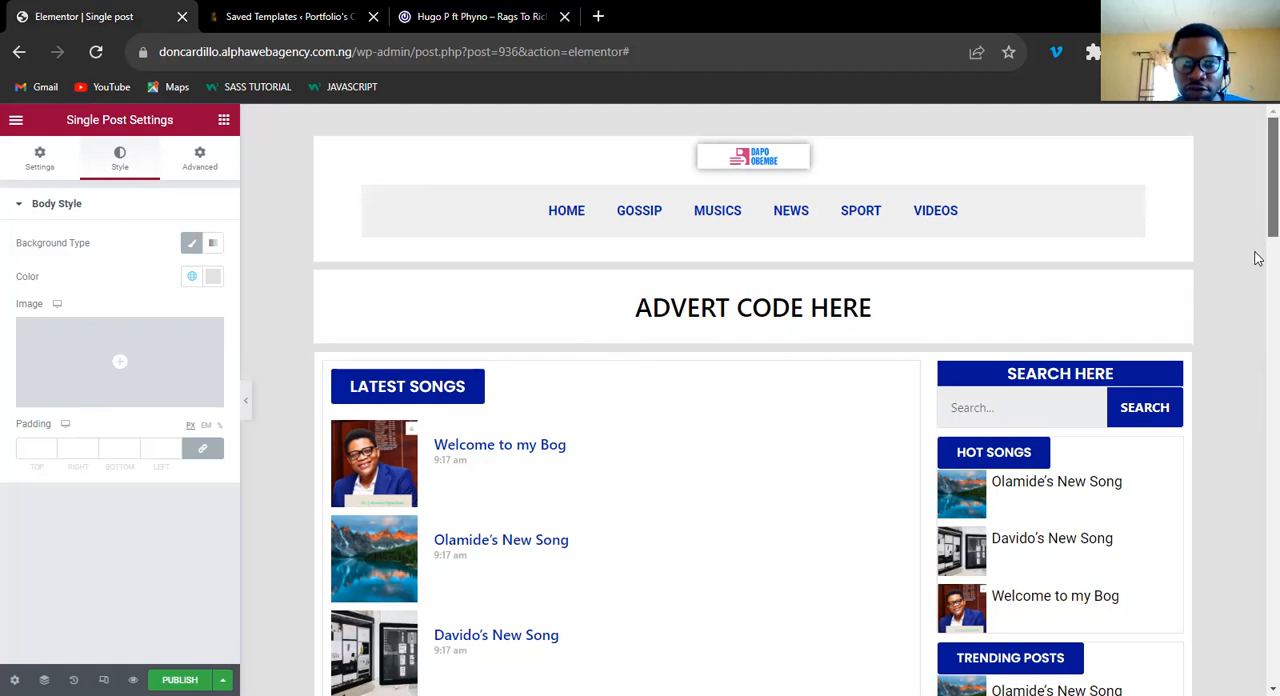
# Delete the "LATEST SONGS" heading button from the Single post template's main column.
pyautogui.scroll(-2, 1258, 268)
pyautogui.scroll(-1, 1000, 300)
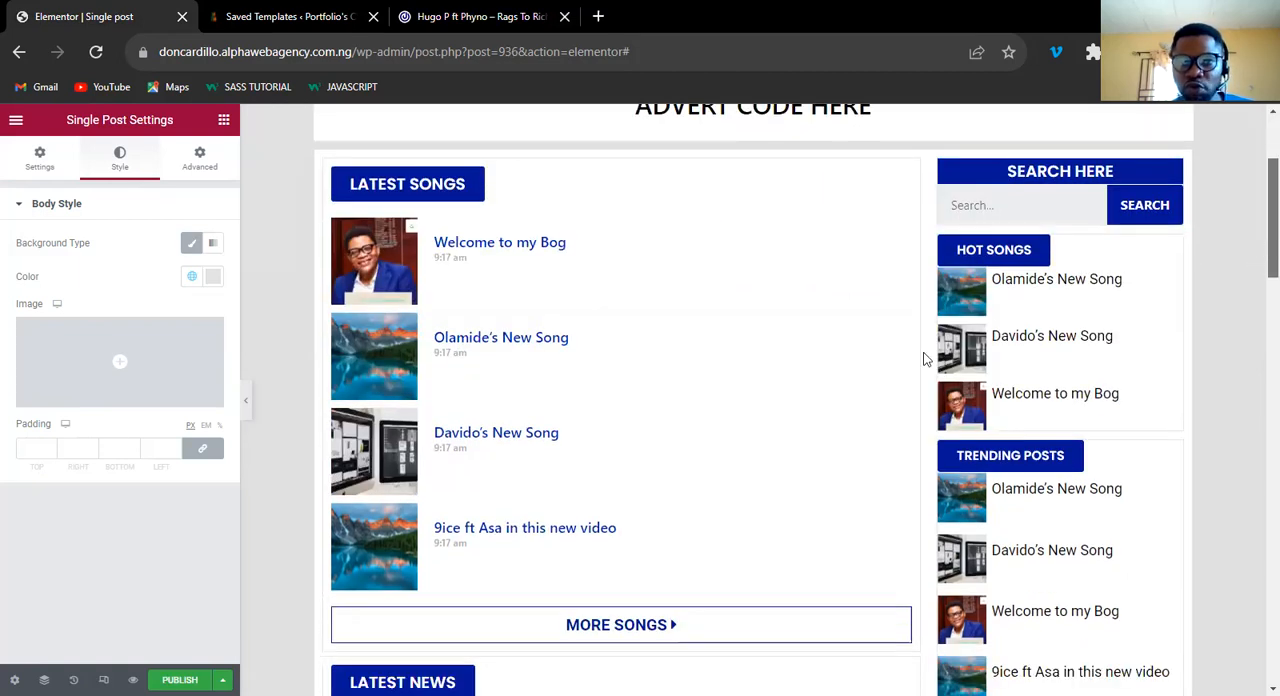
pyautogui.scroll(1, 960, 330)
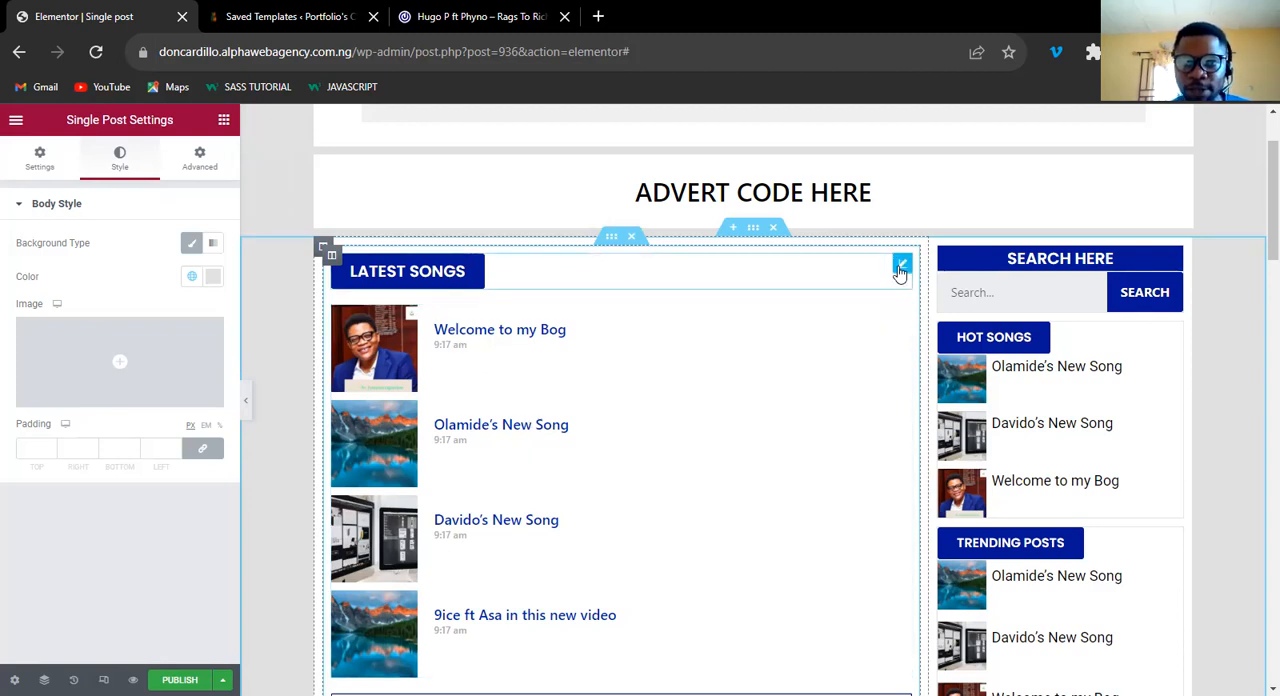
pyautogui.rightClick(935, 495)
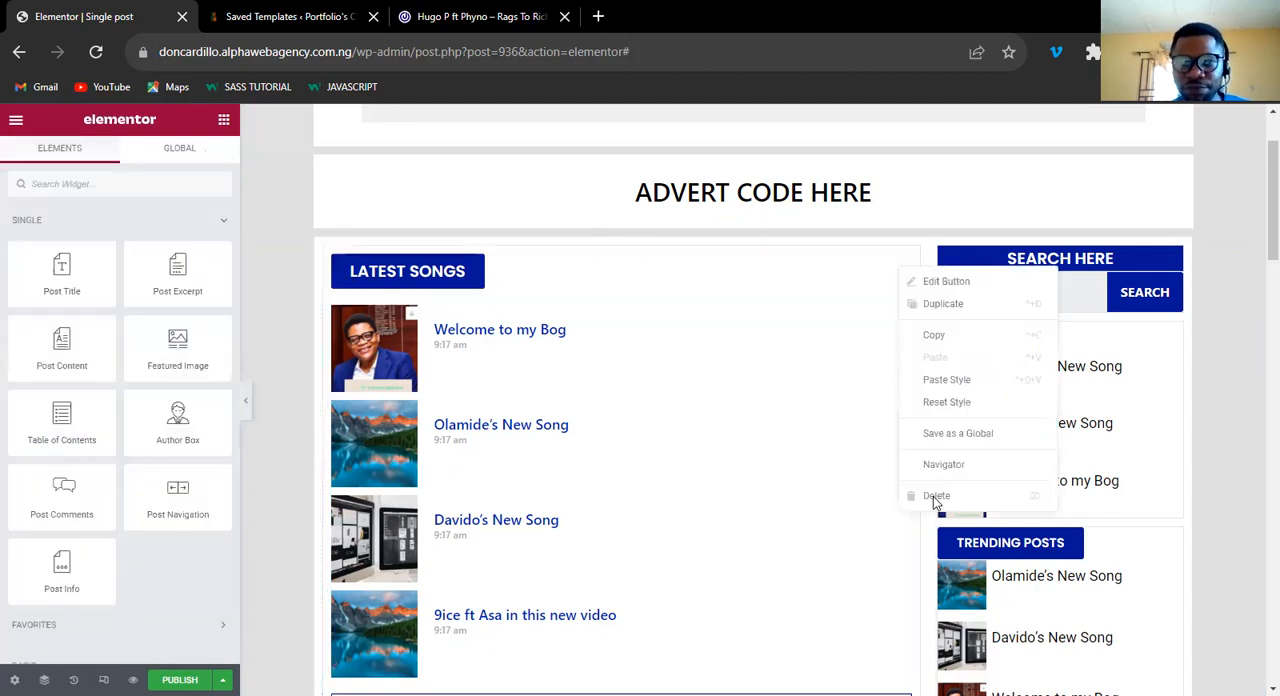
pyautogui.click(934, 497)
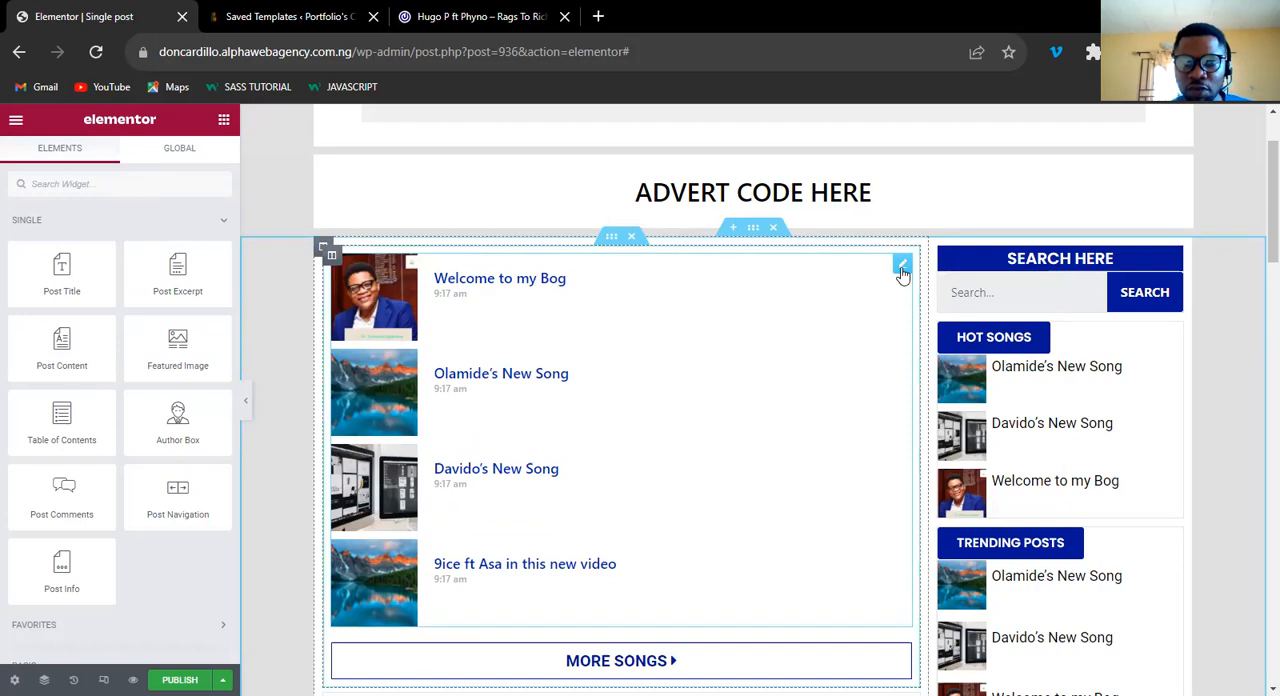
# Delete the song list, Latest News, Latest Video and Latest Posts inner sections, leaving the main column empty beside the sidebar.
pyautogui.click(631, 238)
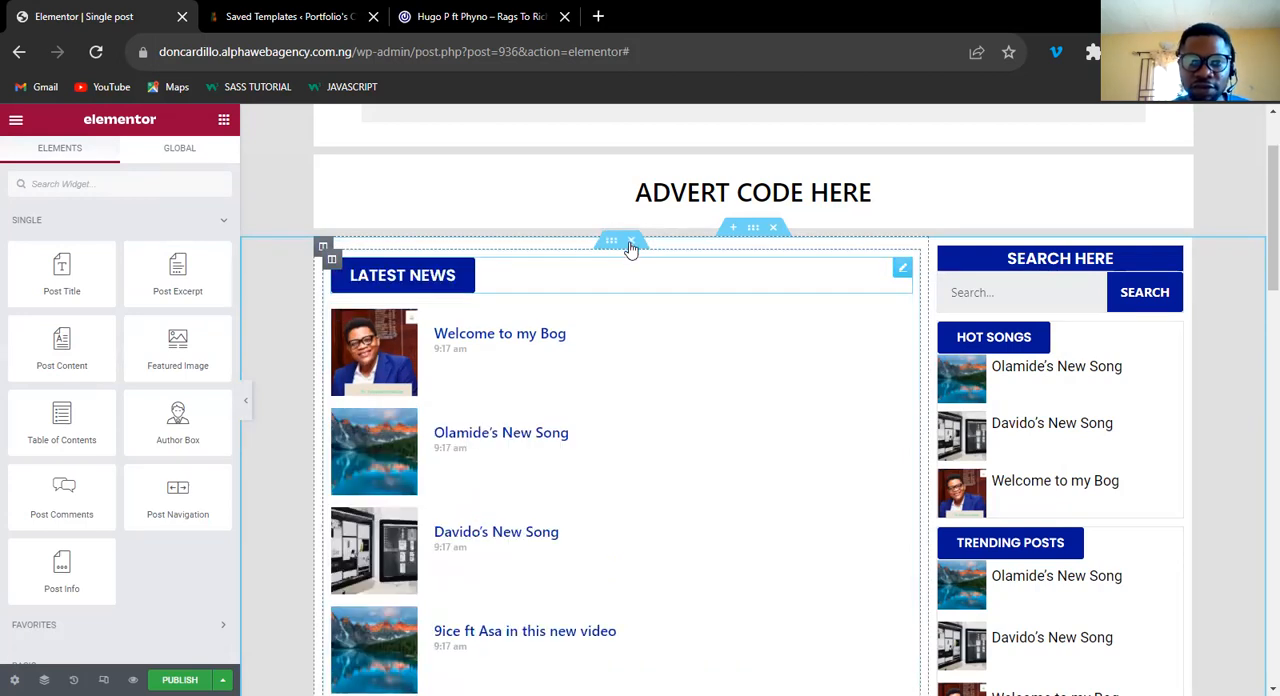
pyautogui.click(631, 242)
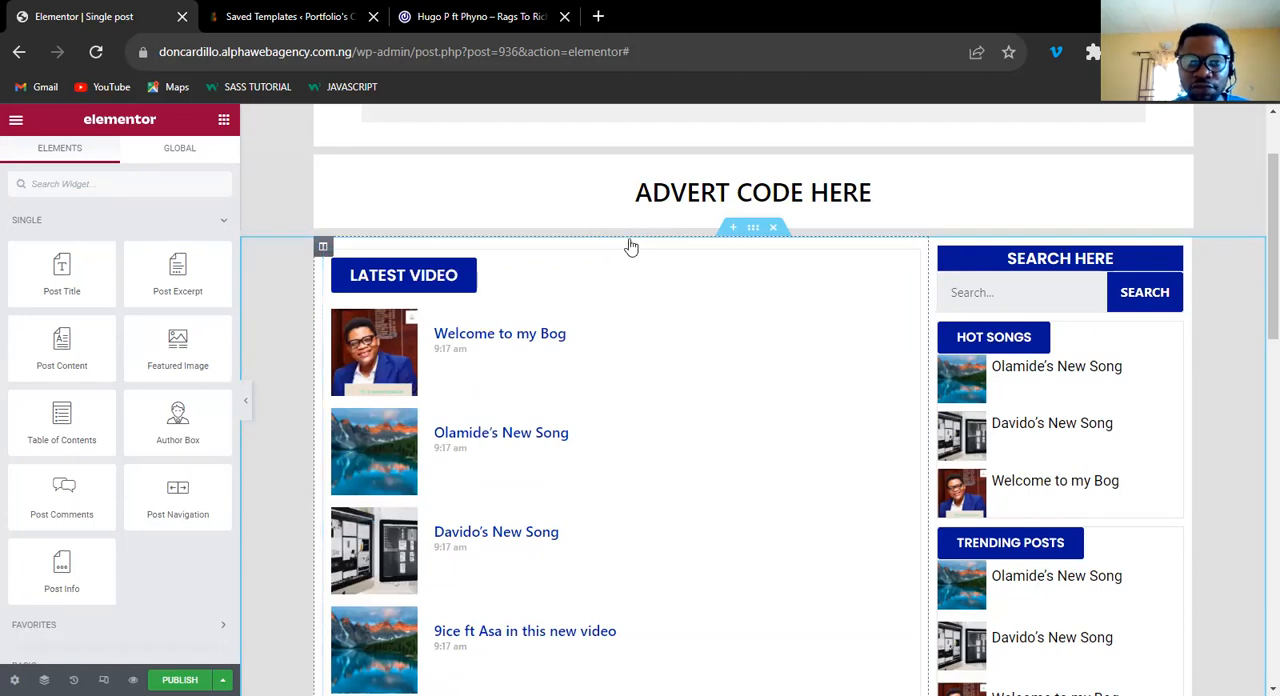
pyautogui.click(629, 248)
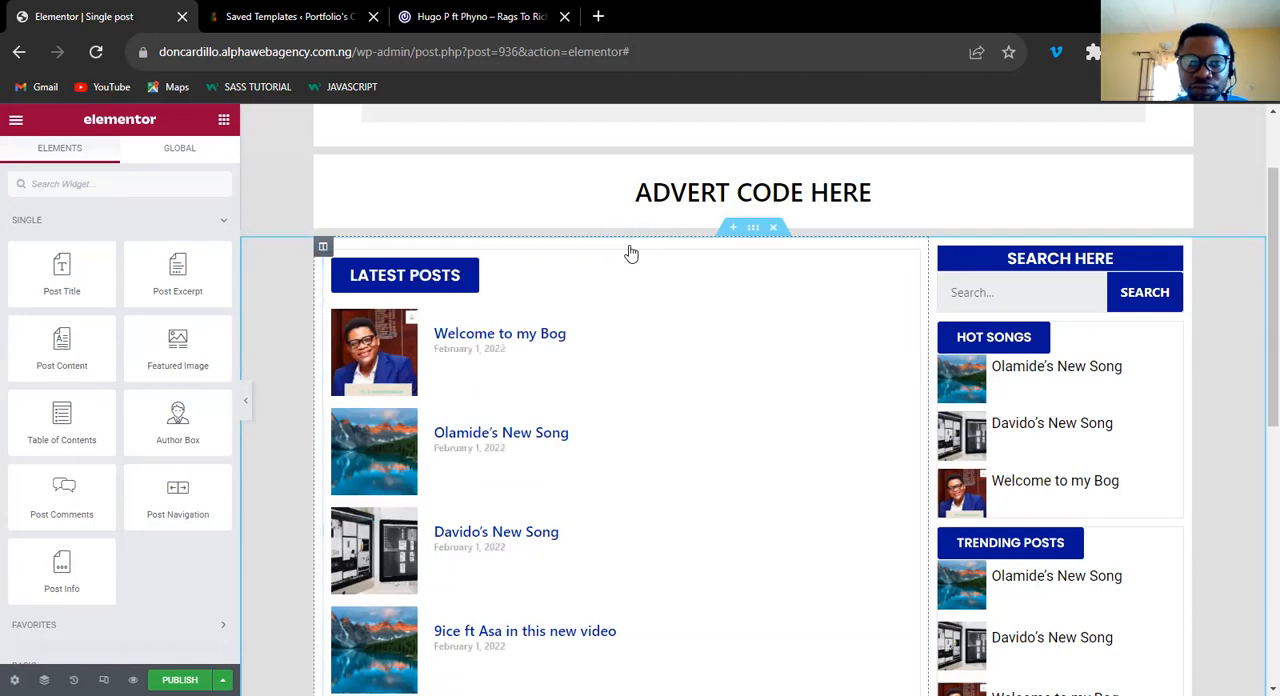
pyautogui.click(629, 245)
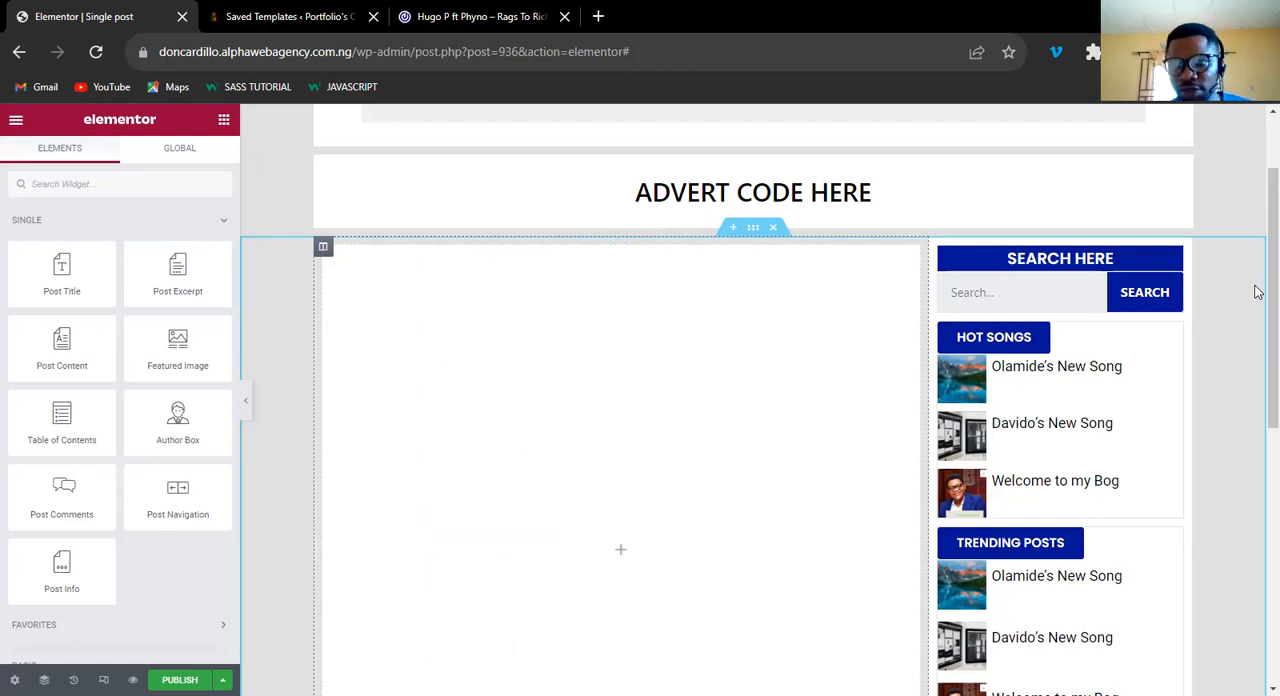
pyautogui.scroll(-3, 1258, 460)
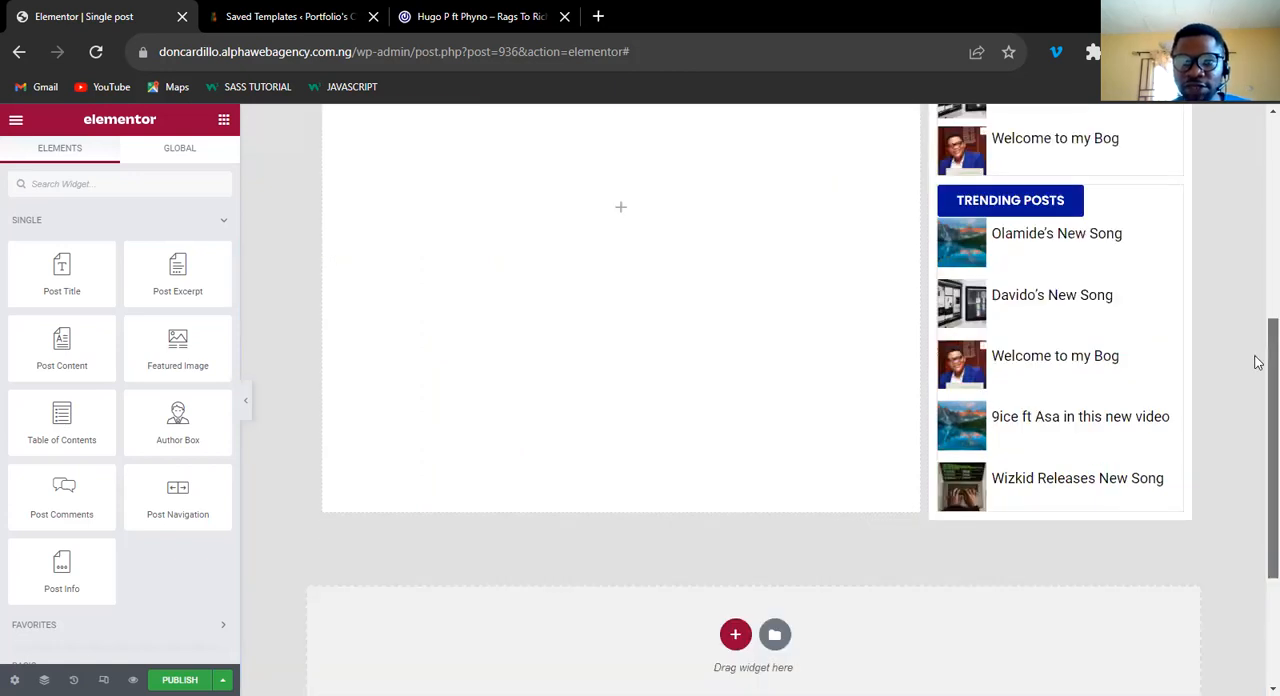
pyautogui.scroll(-2, 1258, 362)
pyautogui.scroll(5, 1254, 257)
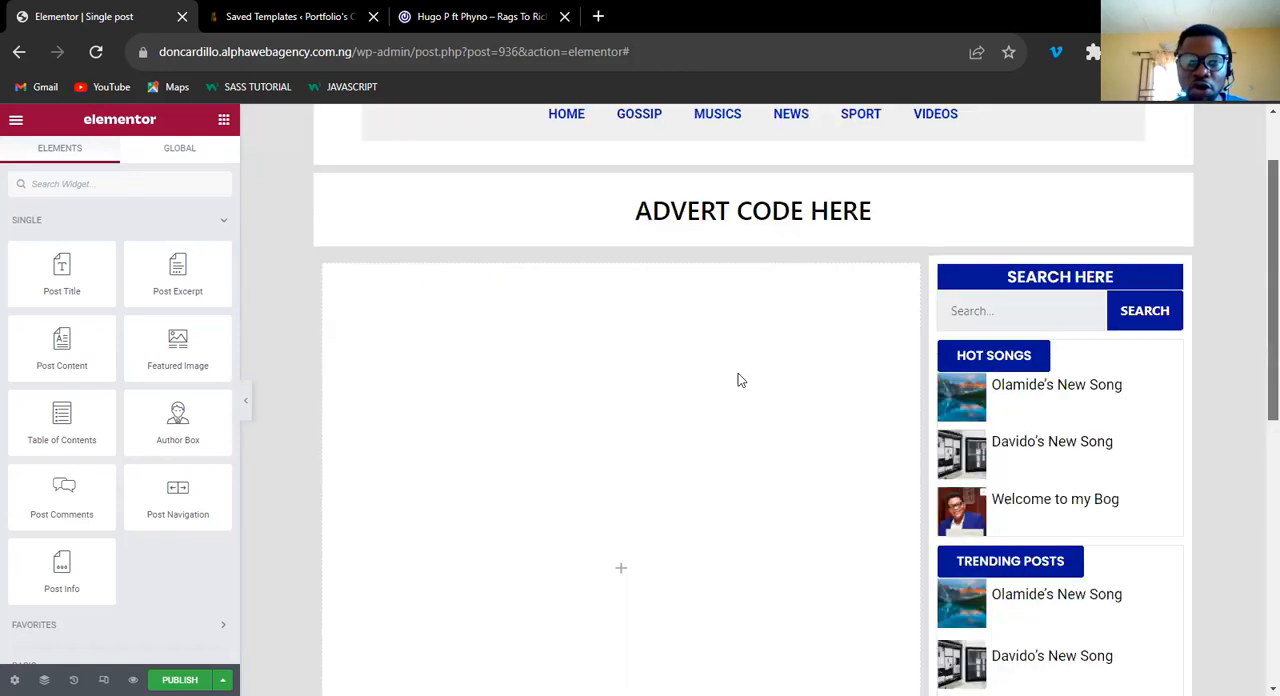
pyautogui.scroll(1, 515, 522)
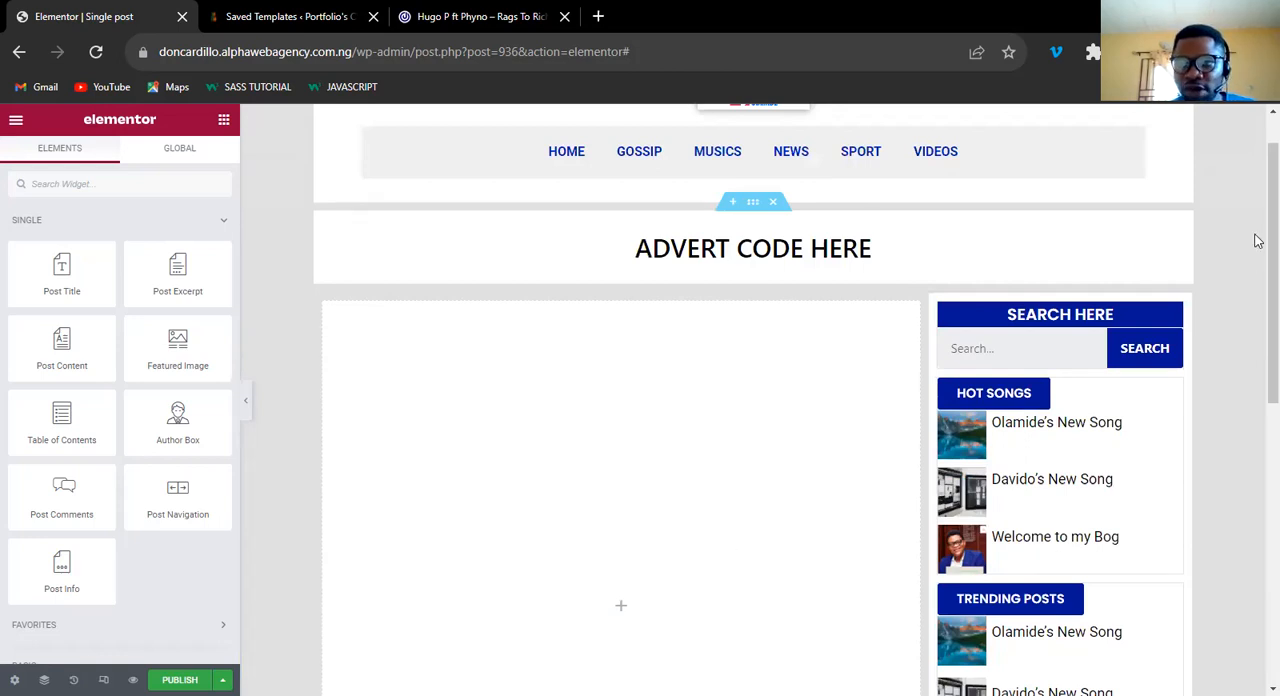
# Switch to the 042Jam reference post and examine its full layout from the title down to the comment form.
pyautogui.hotkey('ctrl', 'shift', 'Tab')
pyautogui.scroll(-1, 554, 360)
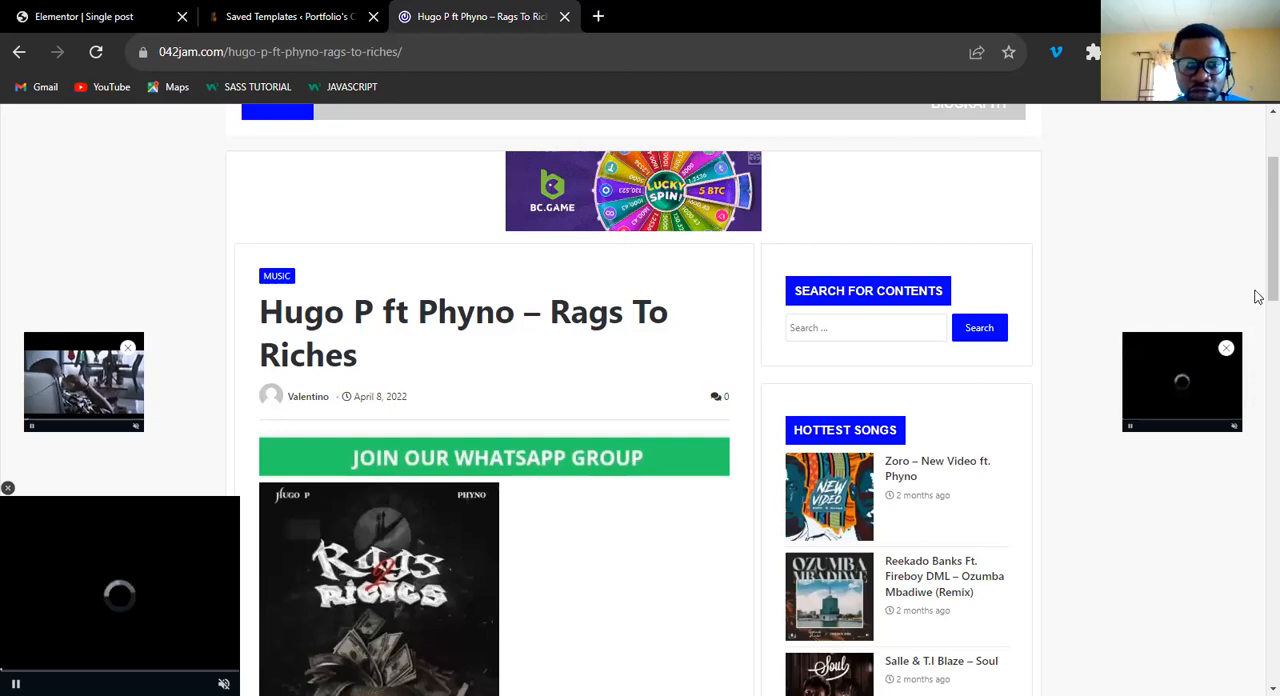
pyautogui.scroll(1, 1258, 296)
pyautogui.moveTo(1255, 287); pyautogui.dragTo(1255, 395)
pyautogui.scroll(-1, 1258, 419)
pyautogui.scroll(4, 417, 485)
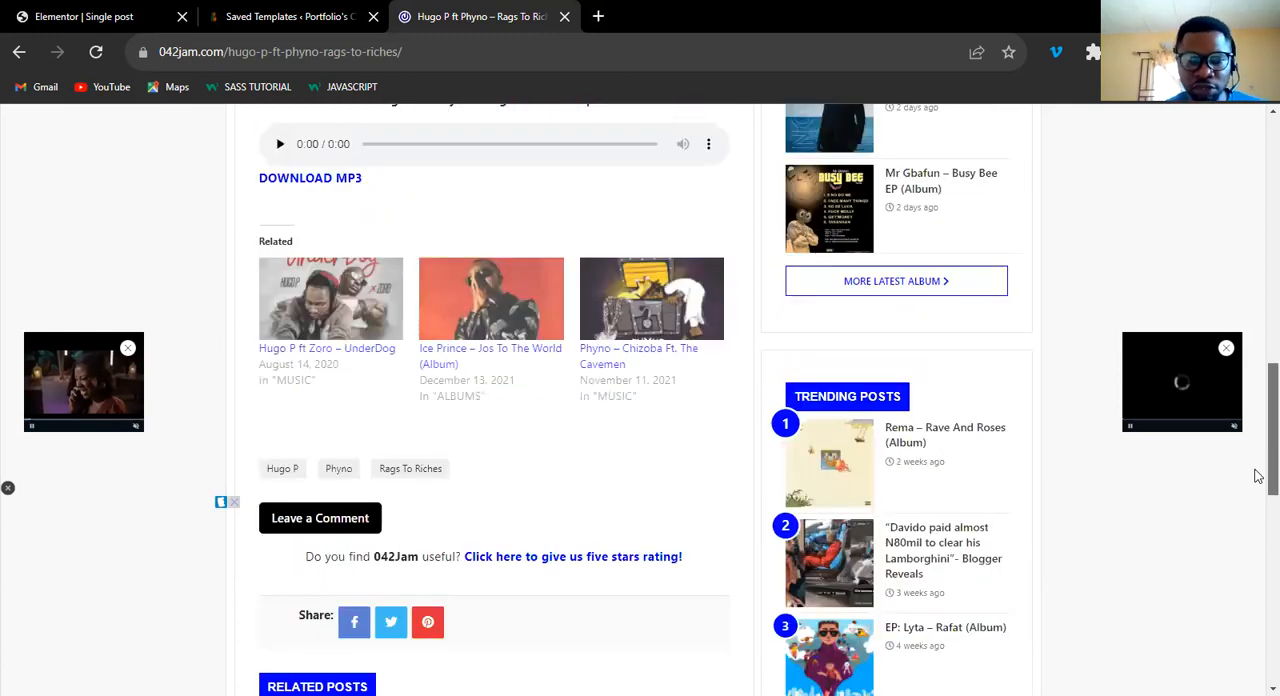
pyautogui.scroll(-2, 1257, 480)
pyautogui.scroll(-5, 1258, 600)
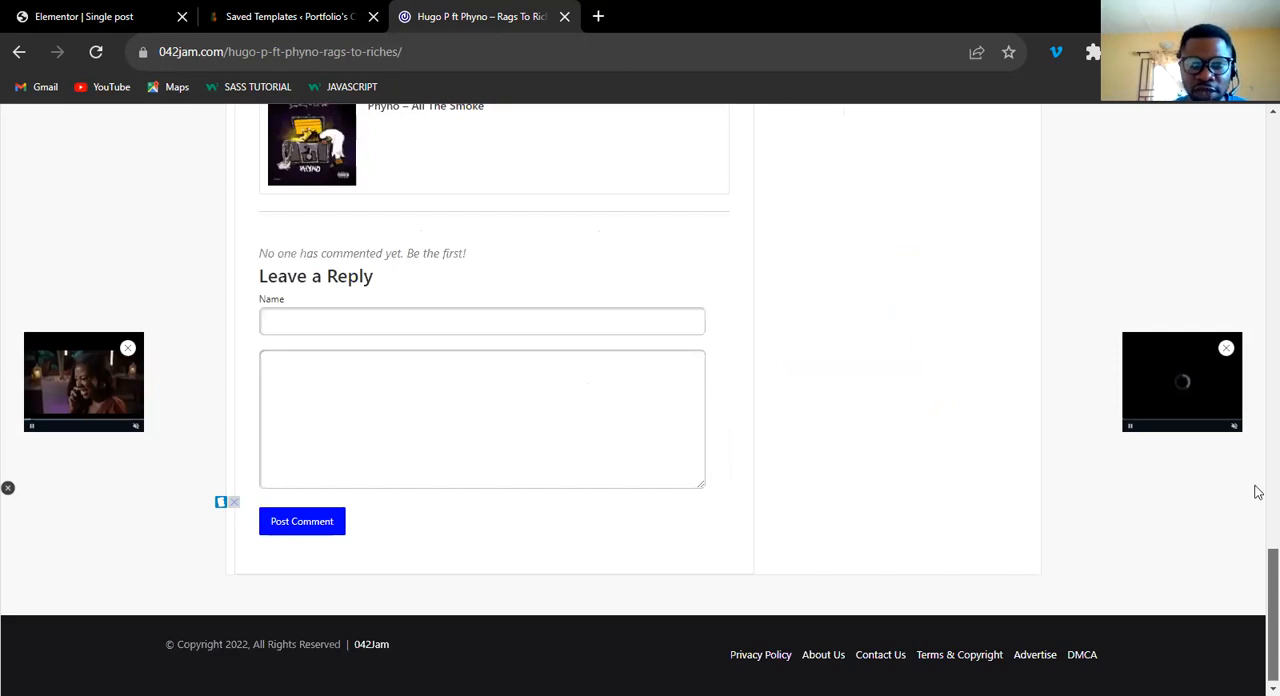
pyautogui.scroll(2, 1258, 454)
pyautogui.scroll(5, 1258, 454)
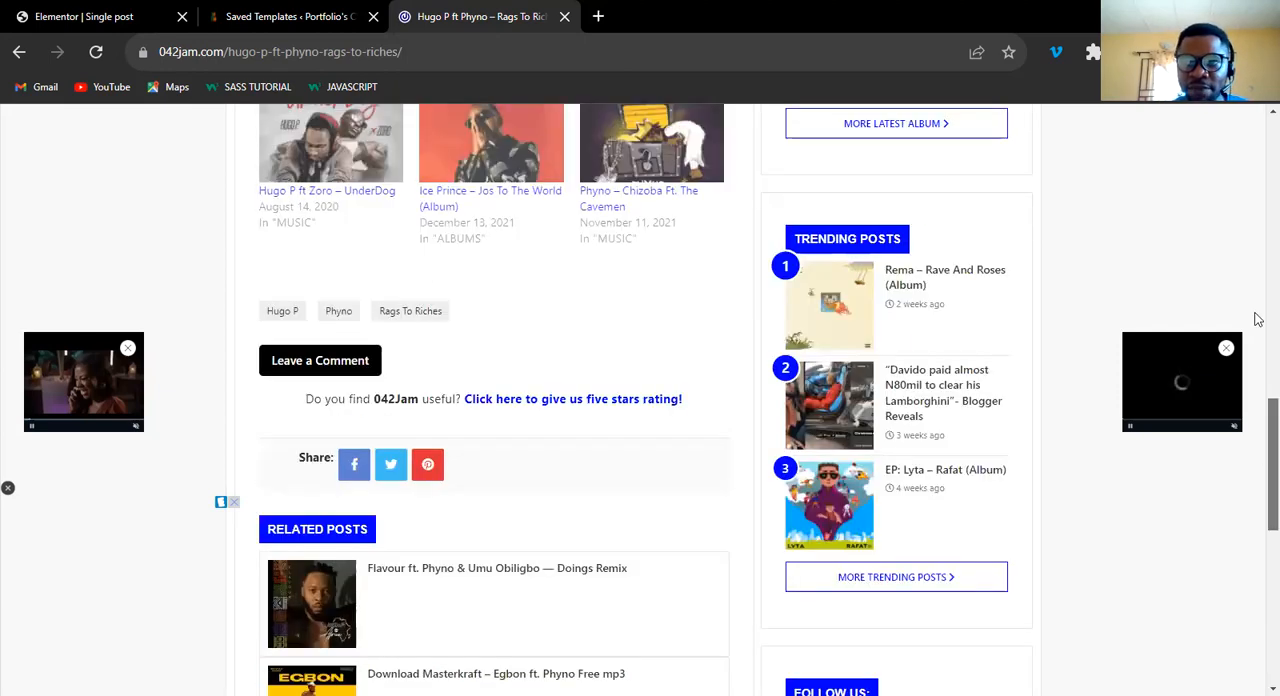
# Review the upper part of the 042Jam post: category label, title, author and date line, banner and featured image.
pyautogui.scroll(5, 1258, 330)
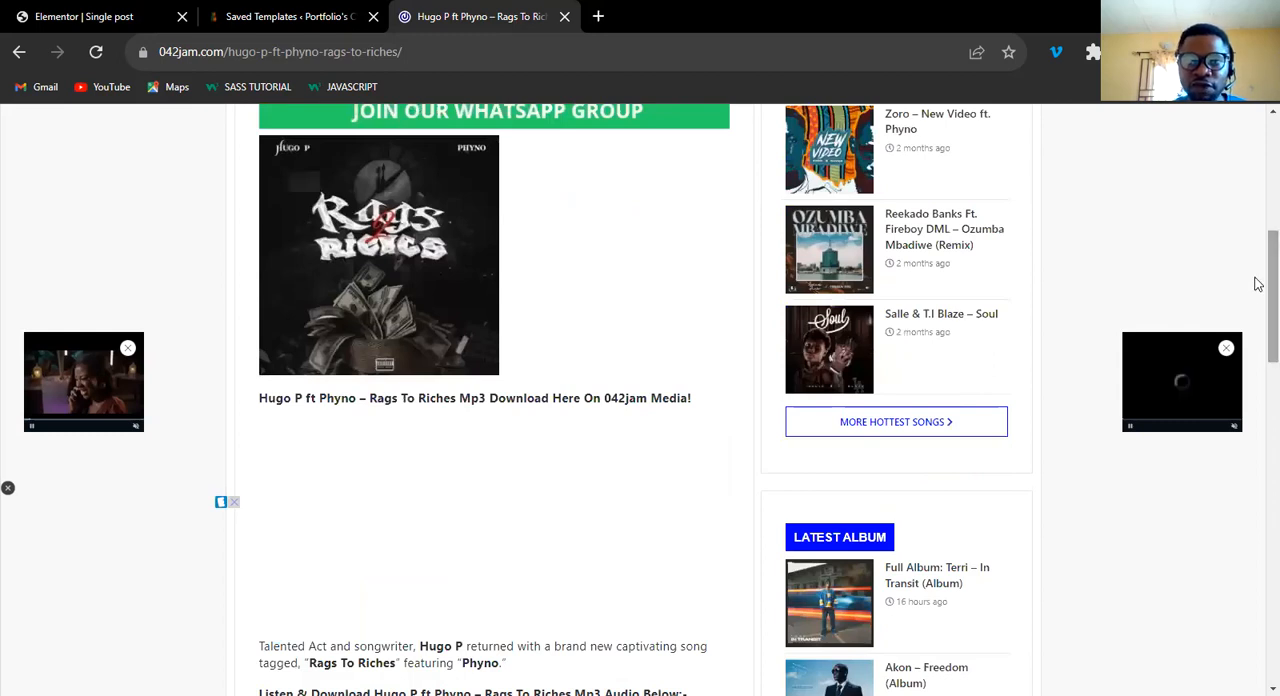
pyautogui.scroll(3, 1258, 277)
pyautogui.scroll(2, 1258, 267)
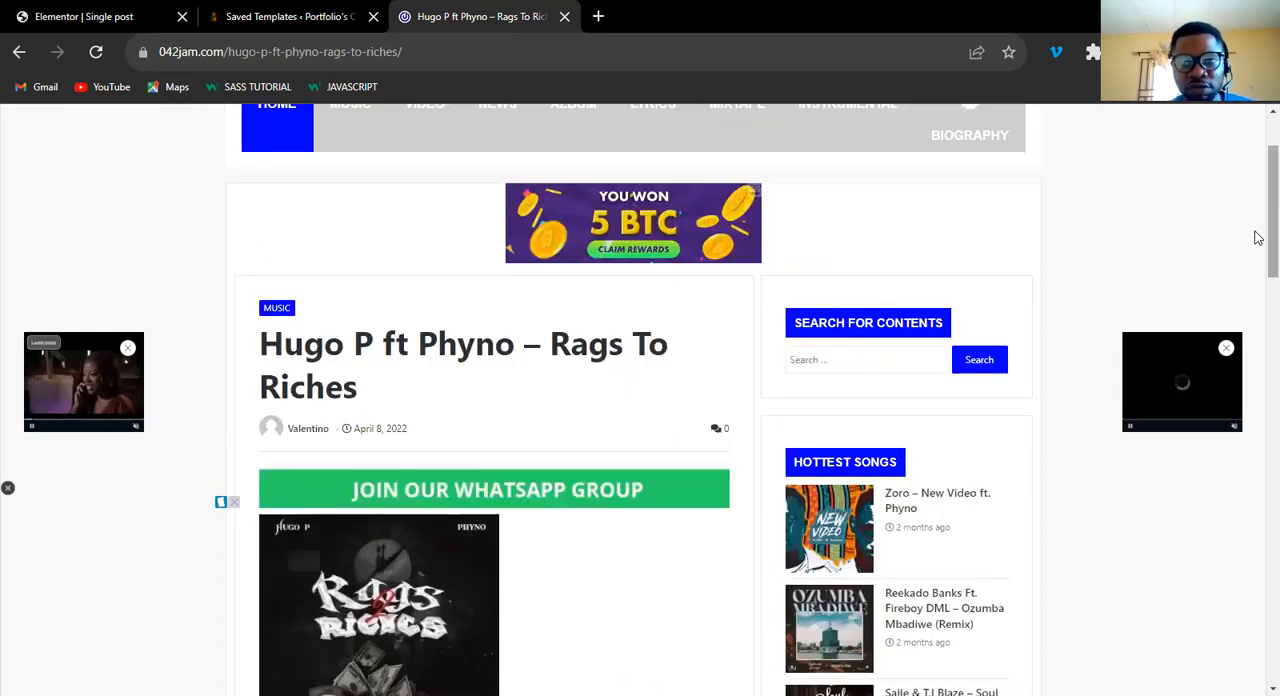
pyautogui.scroll(2, 1258, 240)
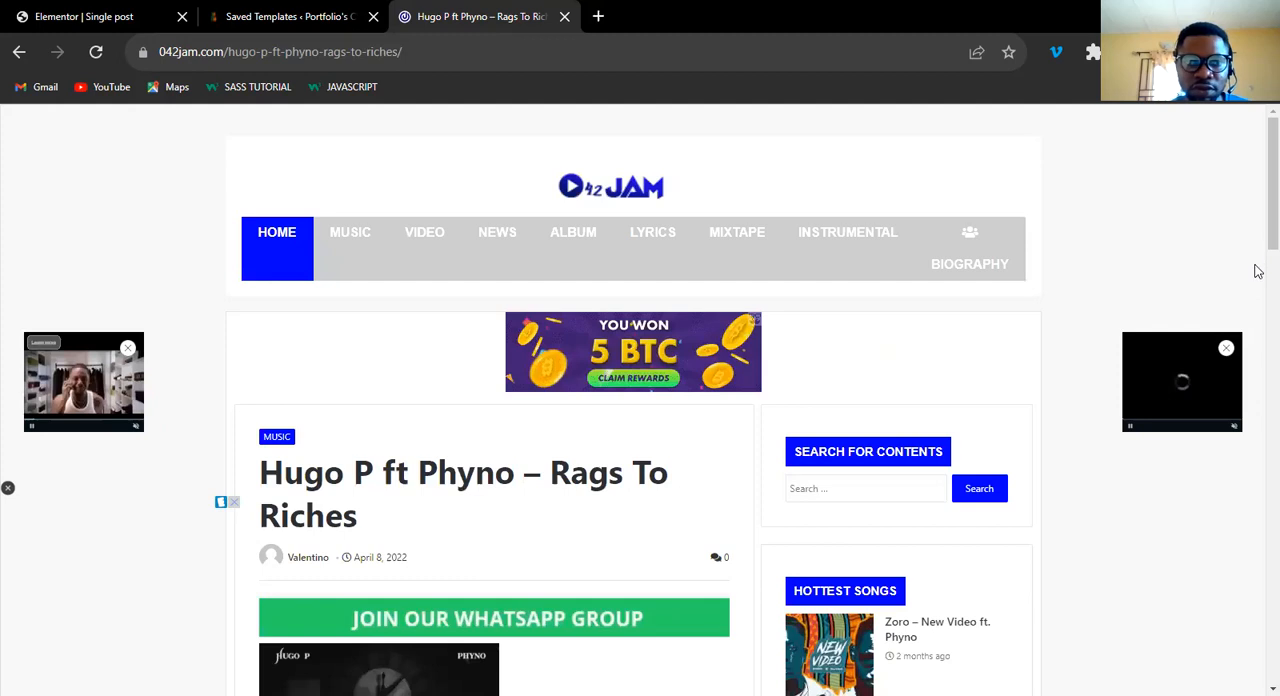
pyautogui.scroll(-3, 1258, 271)
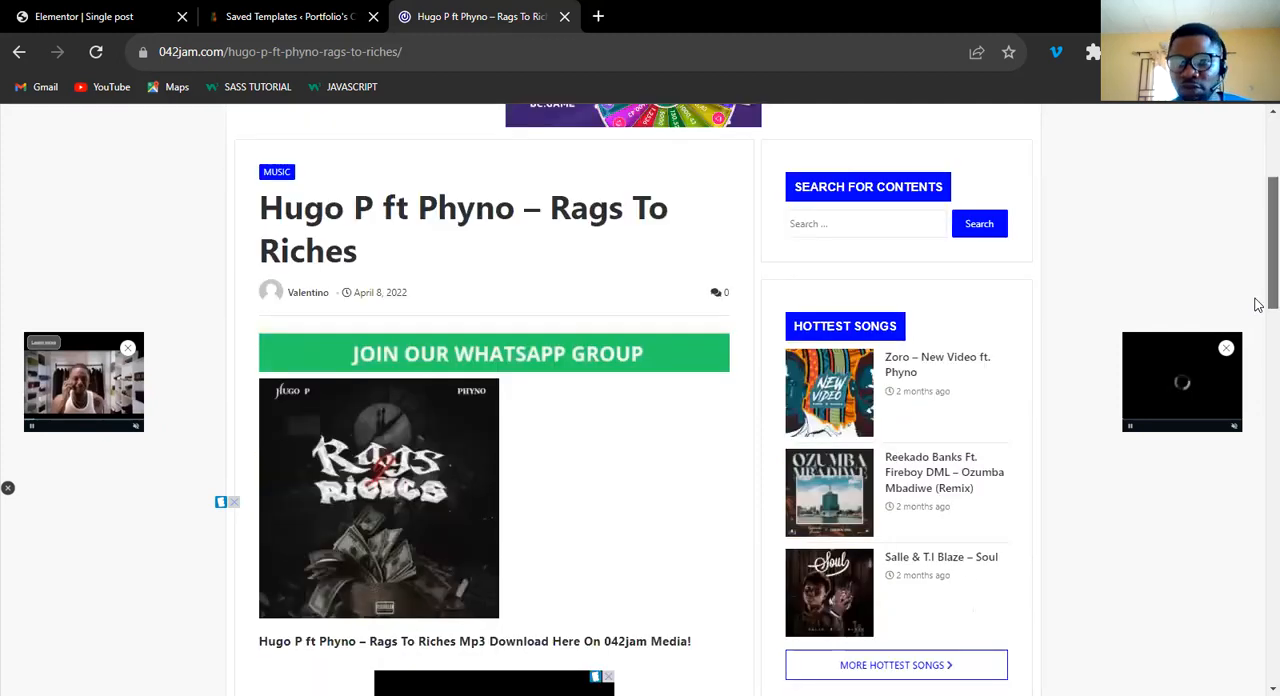
pyautogui.scroll(-1, 1258, 304)
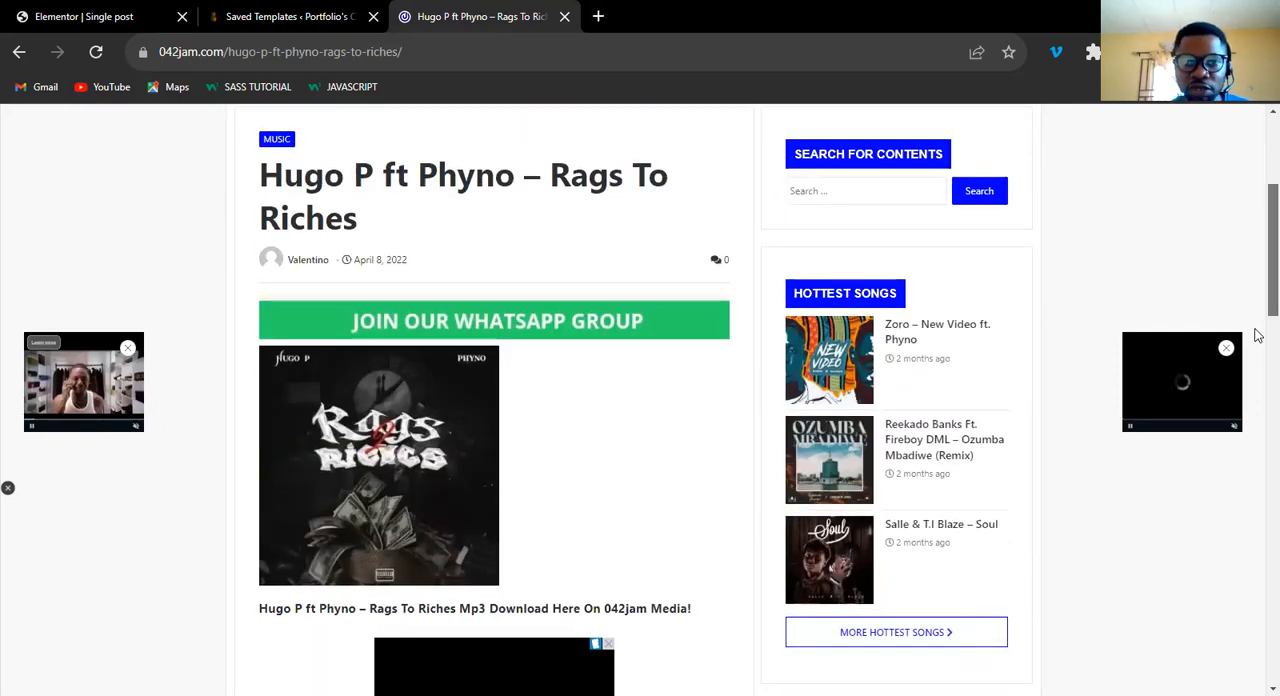
pyautogui.scroll(-1, 1258, 330)
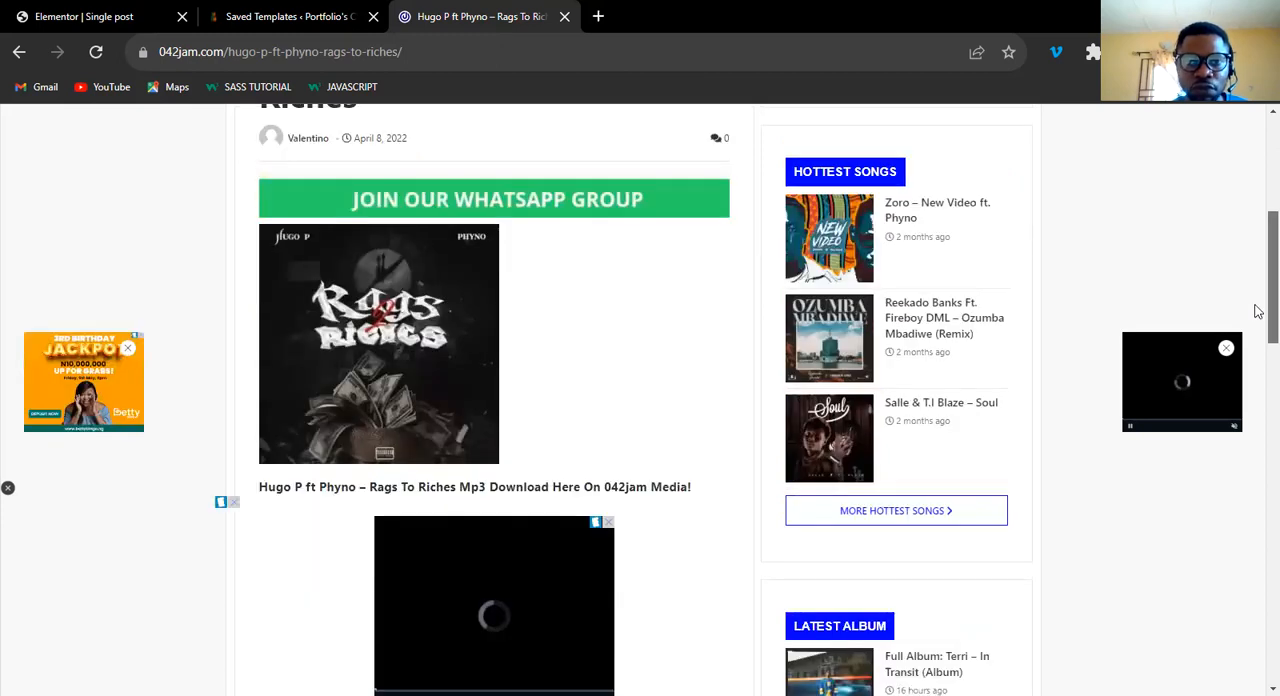
pyautogui.scroll(2, 1256, 305)
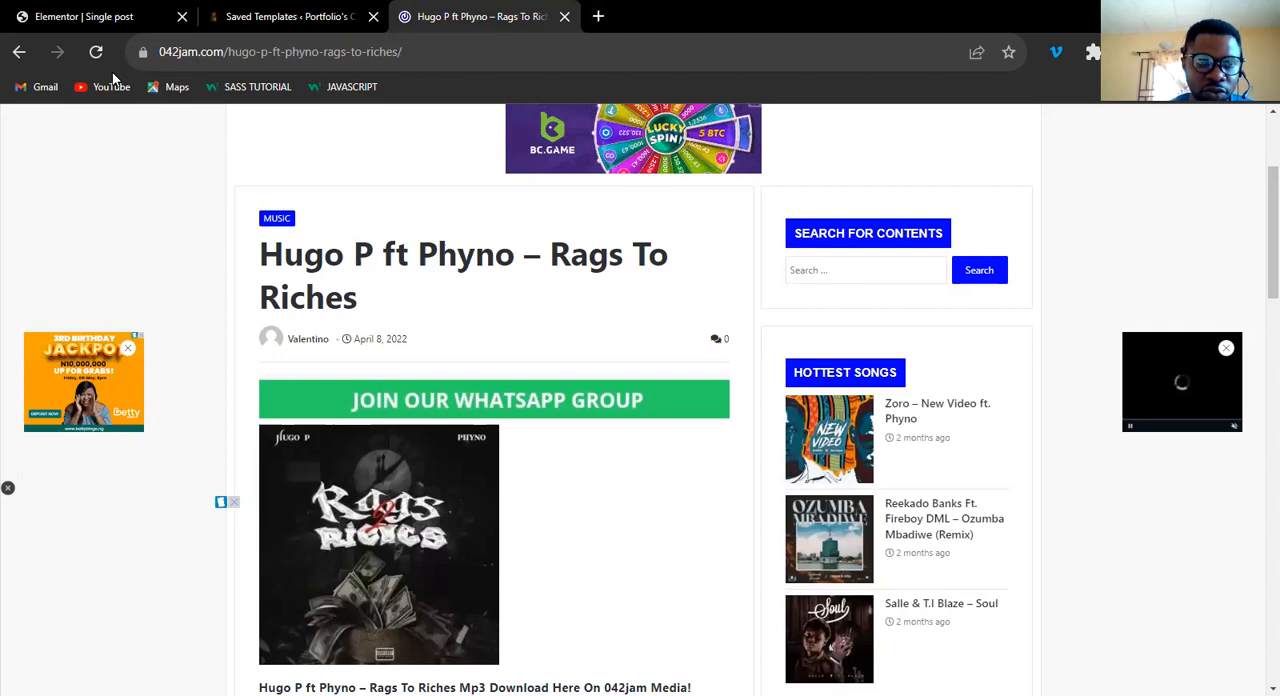
# Return to the Single post template and add a Post Info widget to the empty main column, showing only Categories terms without an icon.
pyautogui.click(100, 18)
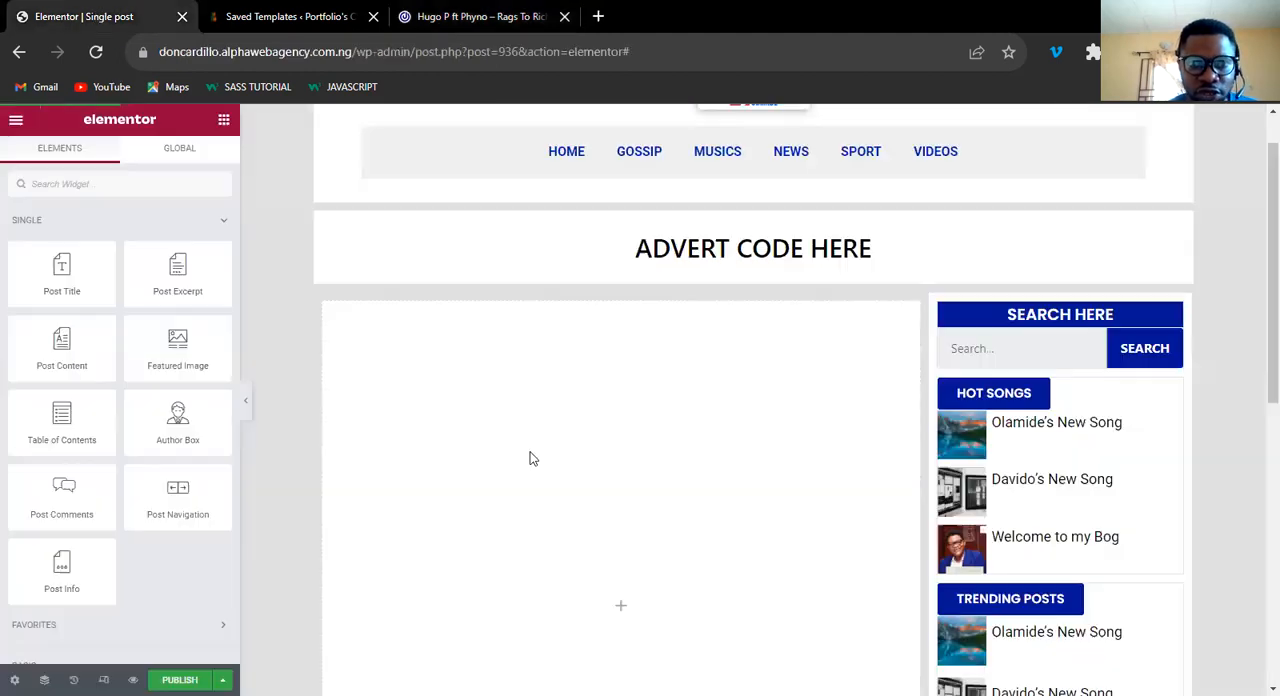
pyautogui.click(622, 612)
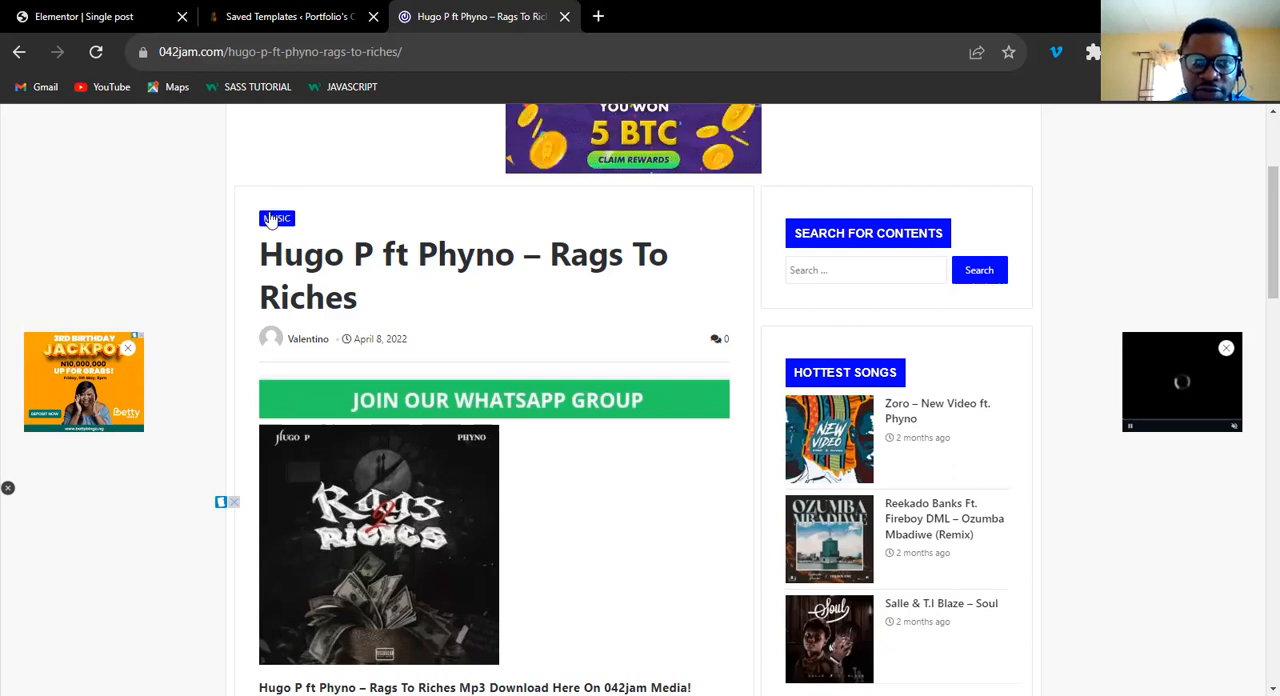
pyautogui.click(101, 18)
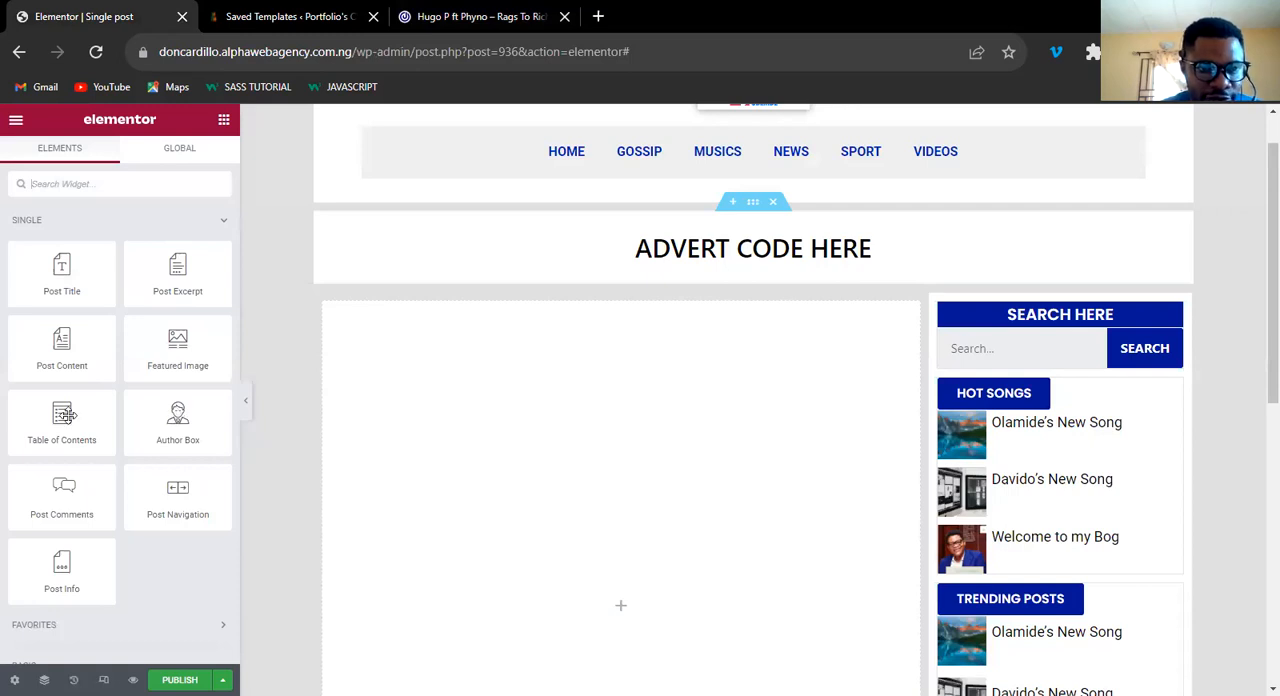
pyautogui.moveTo(47, 567); pyautogui.dragTo(616, 605)
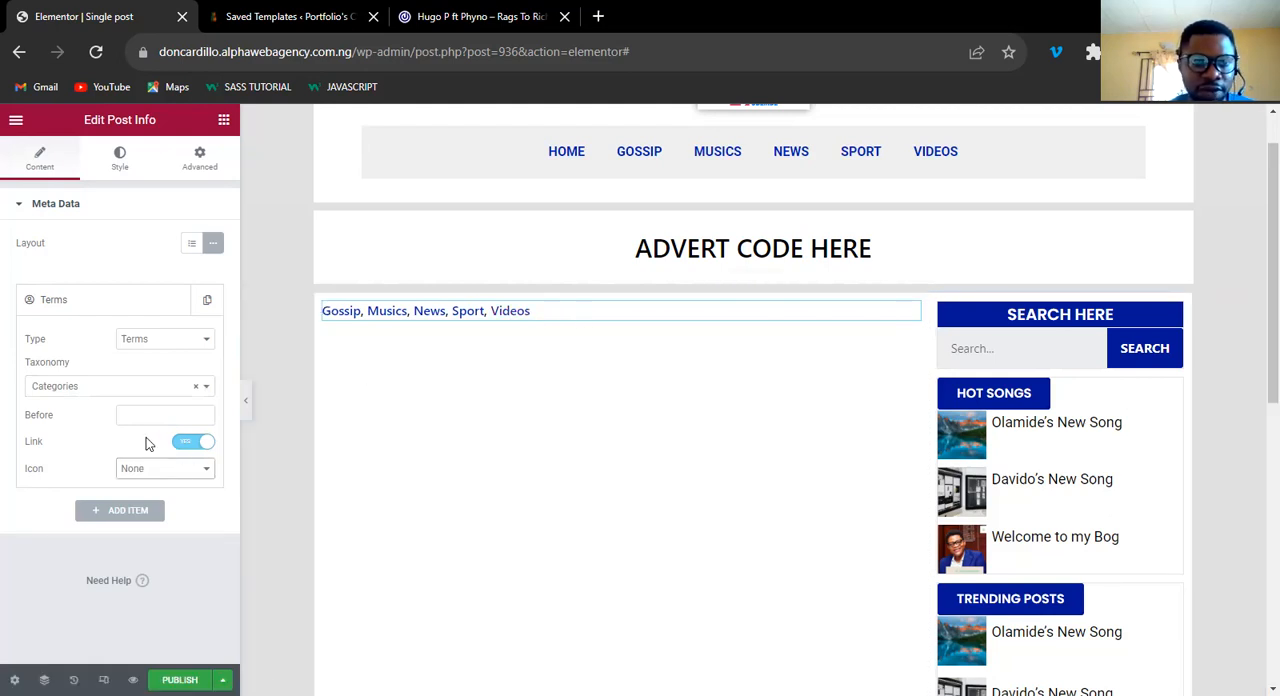
# Try centre alignment on the Post Info list, set it to left, and open its text style settings.
pyautogui.click(116, 171)
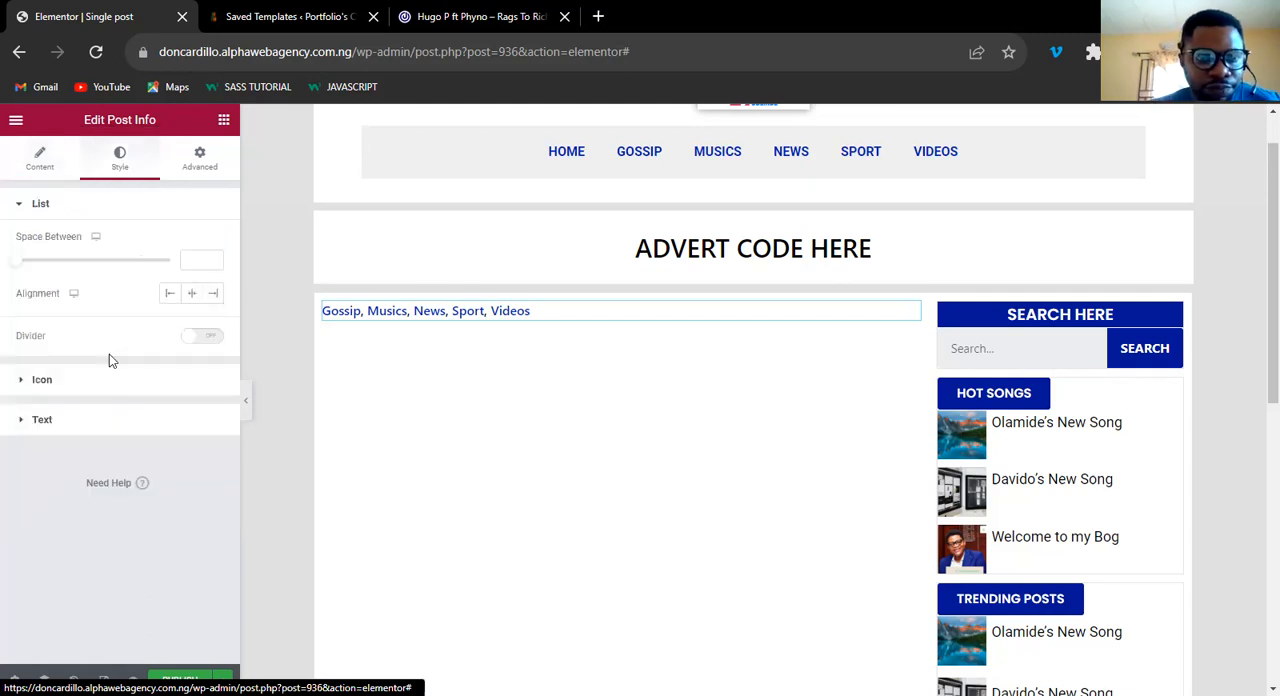
pyautogui.click(191, 296)
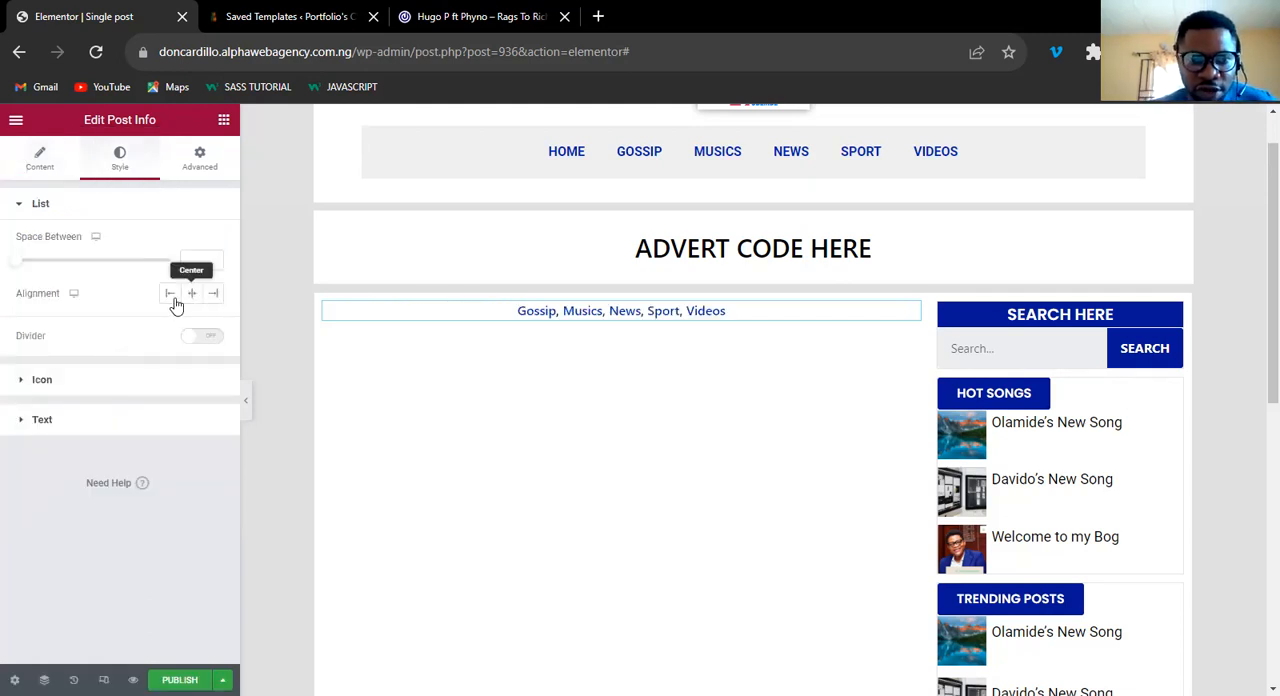
pyautogui.click(169, 298)
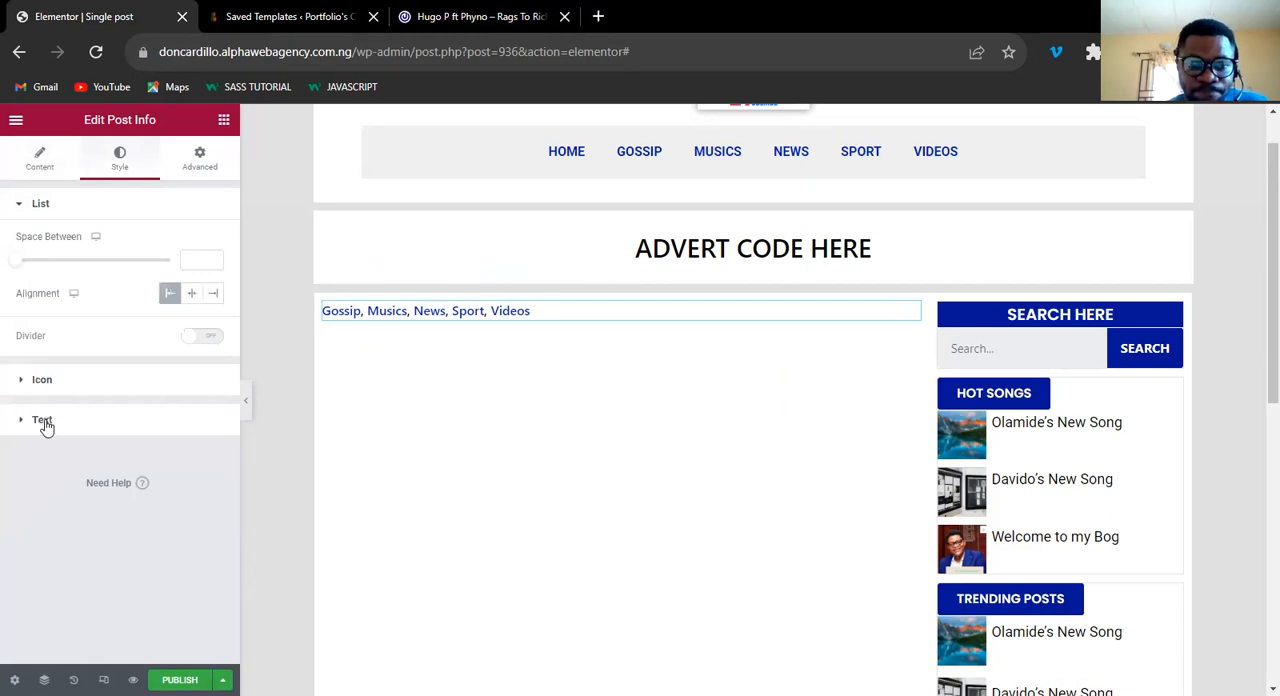
pyautogui.click(45, 419)
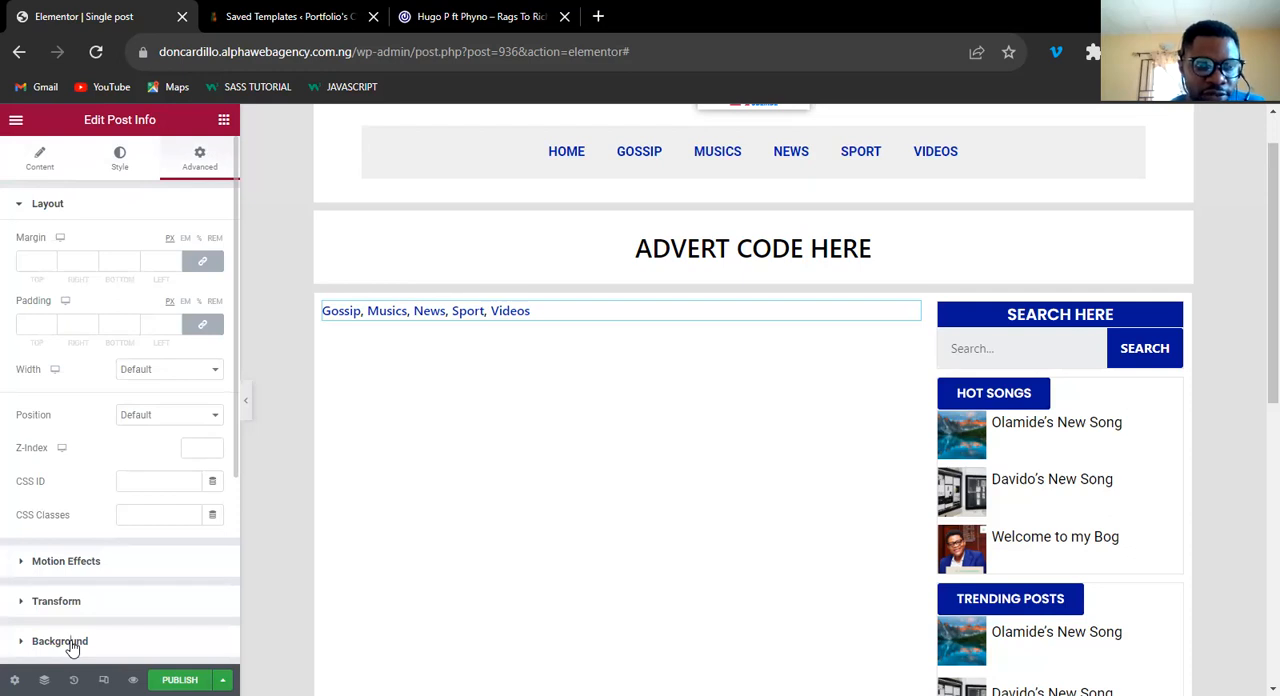
# Give the Post Info widget a classic background in the global BLUE COLOR.
pyautogui.click(72, 645)
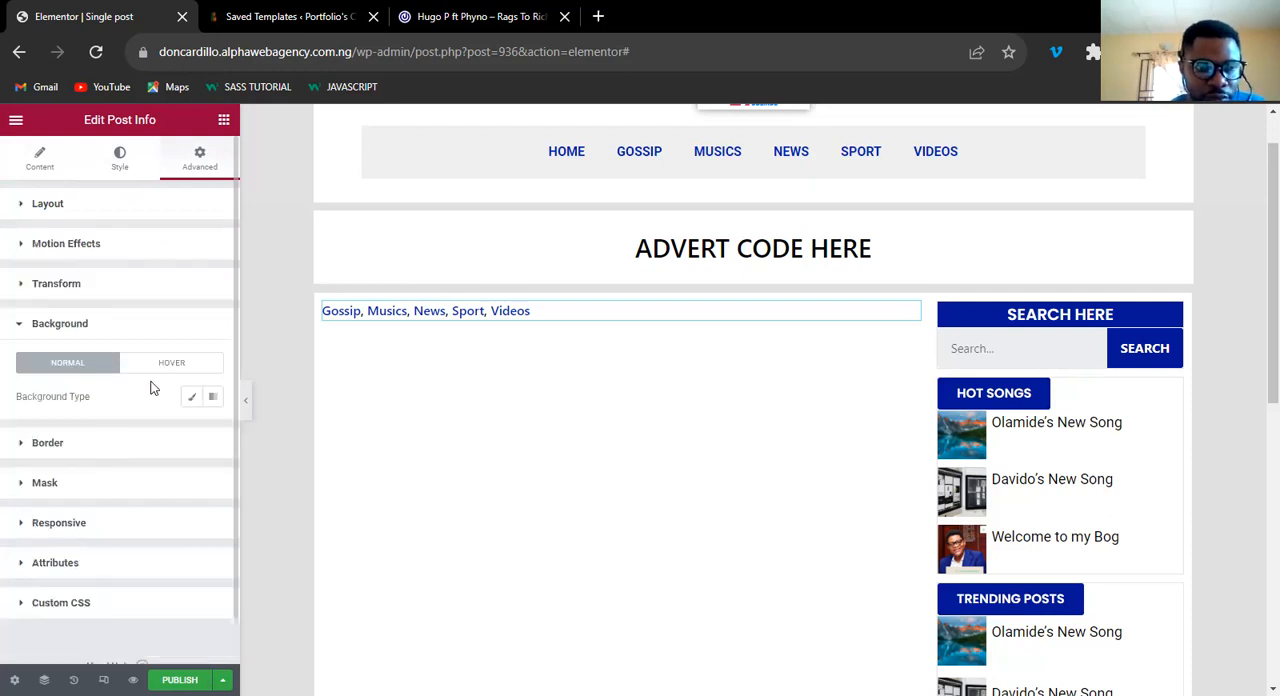
pyautogui.click(189, 399)
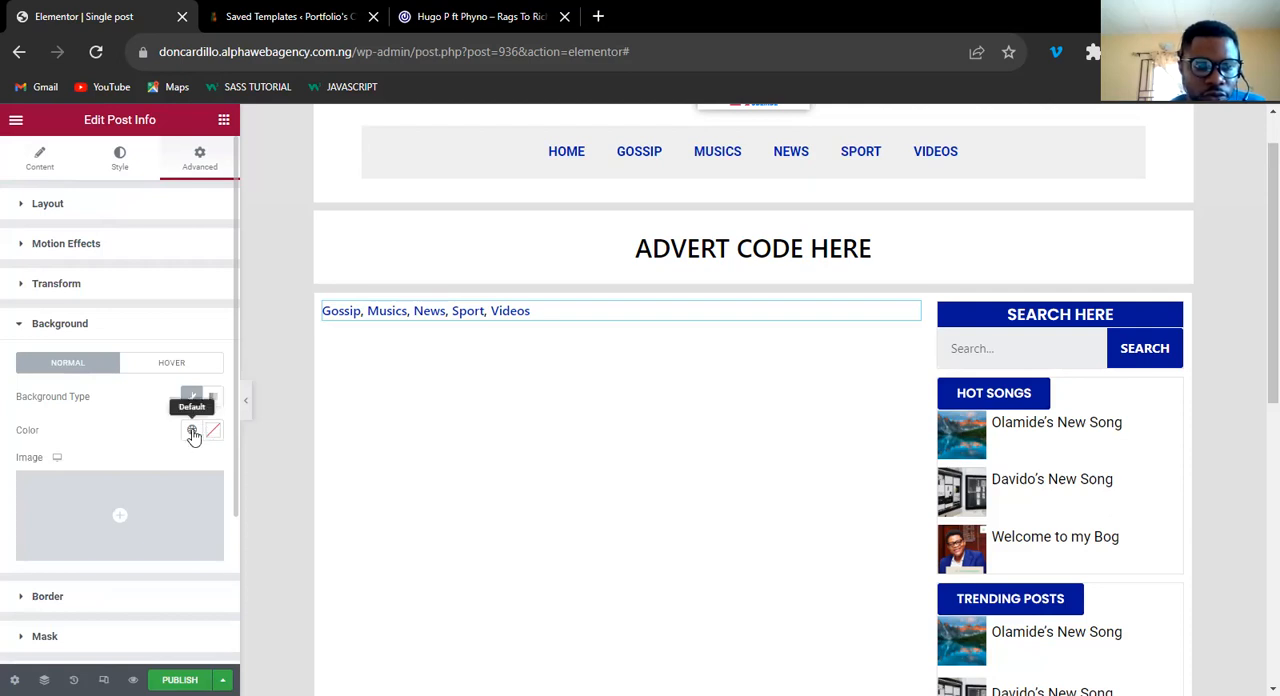
pyautogui.click(192, 432)
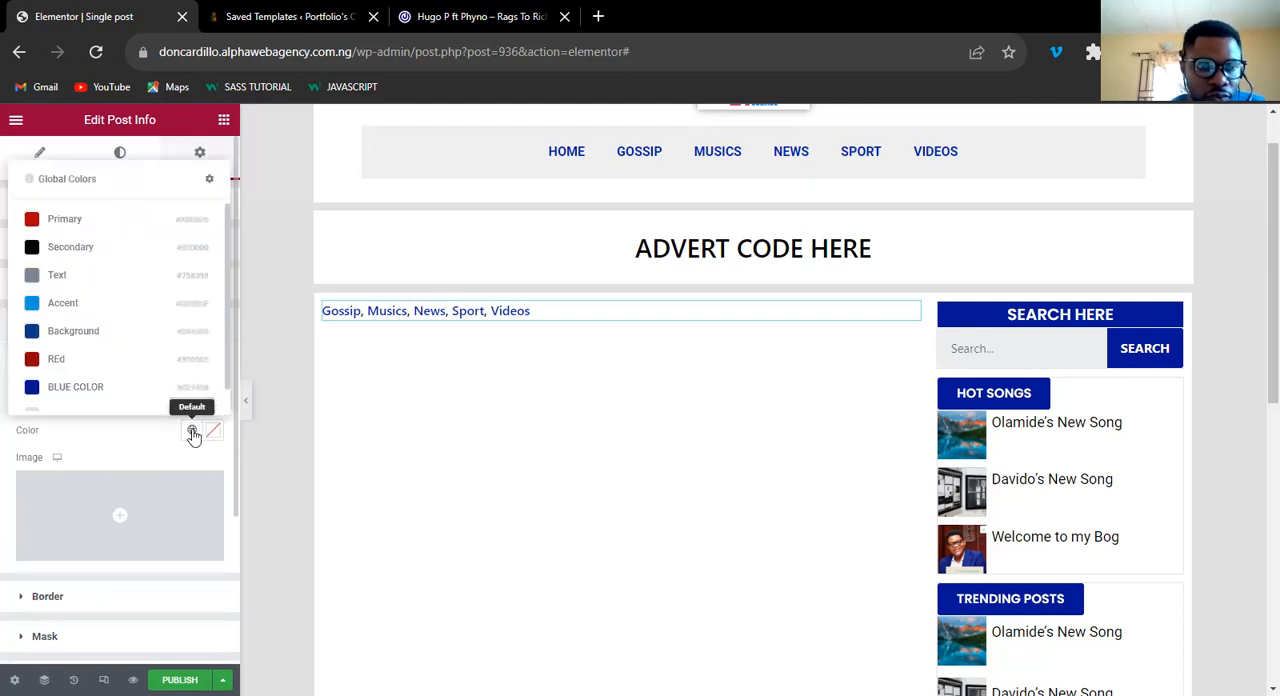
pyautogui.click(120, 390)
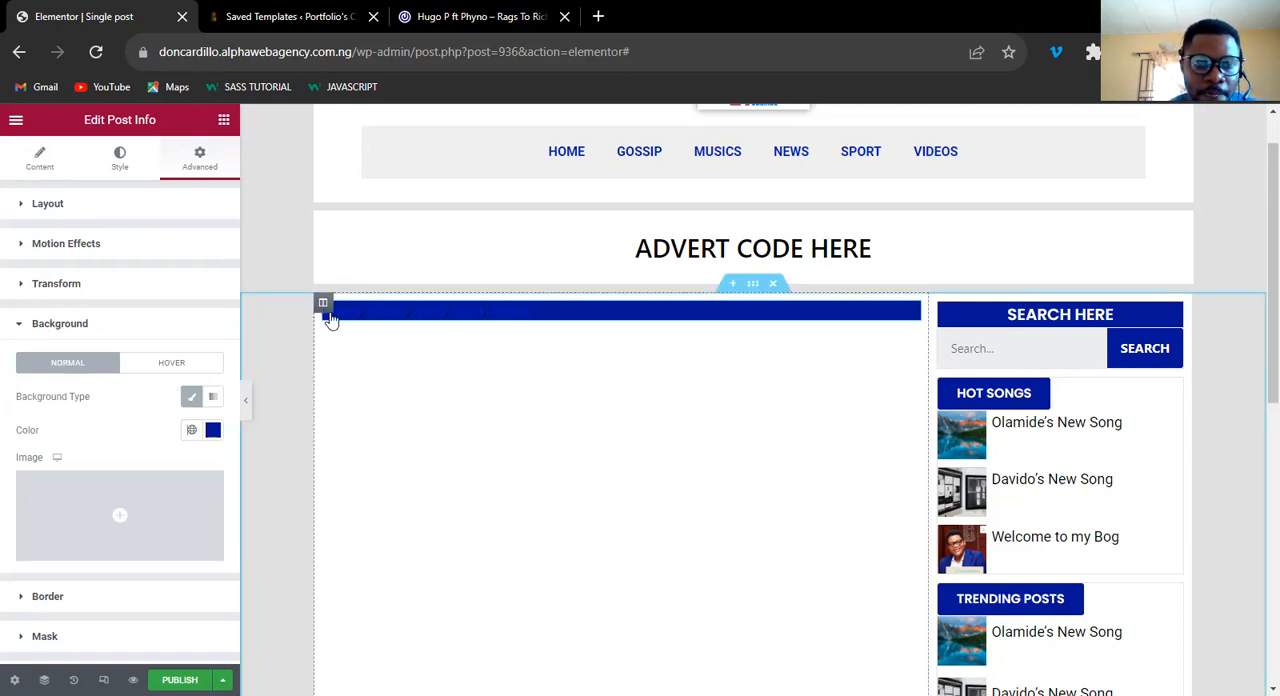
# Unlink the Post Info widget's margins, try right margins of 50 and 100 px, and reset the right margin to 0.
pyautogui.click(47, 203)
pyautogui.click(202, 261)
pyautogui.click(64, 261)
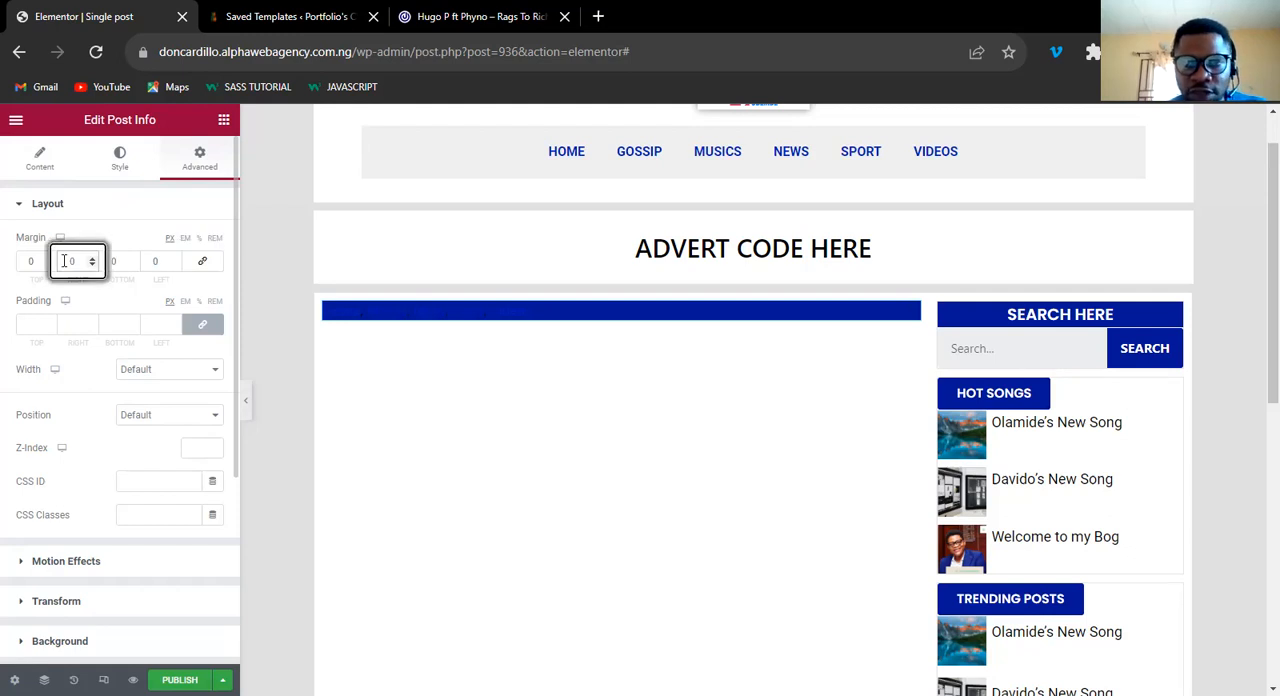
pyautogui.write('40')
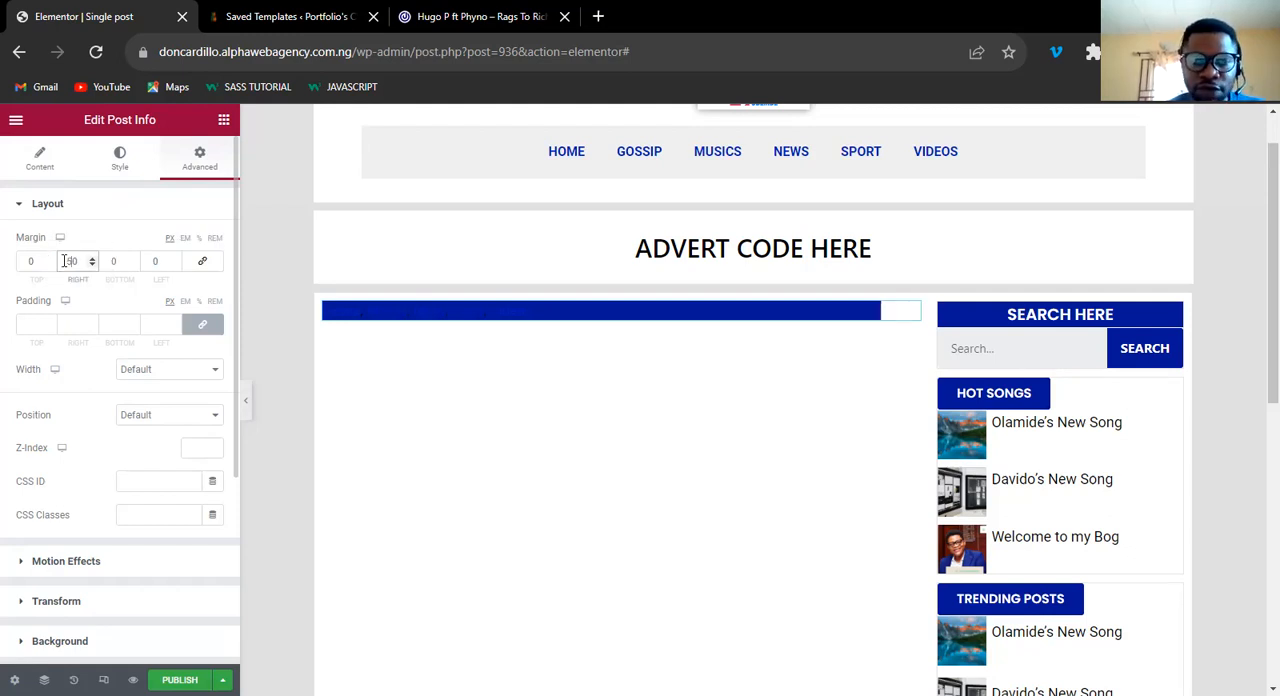
pyautogui.press('BackSpace')
pyautogui.write('10')
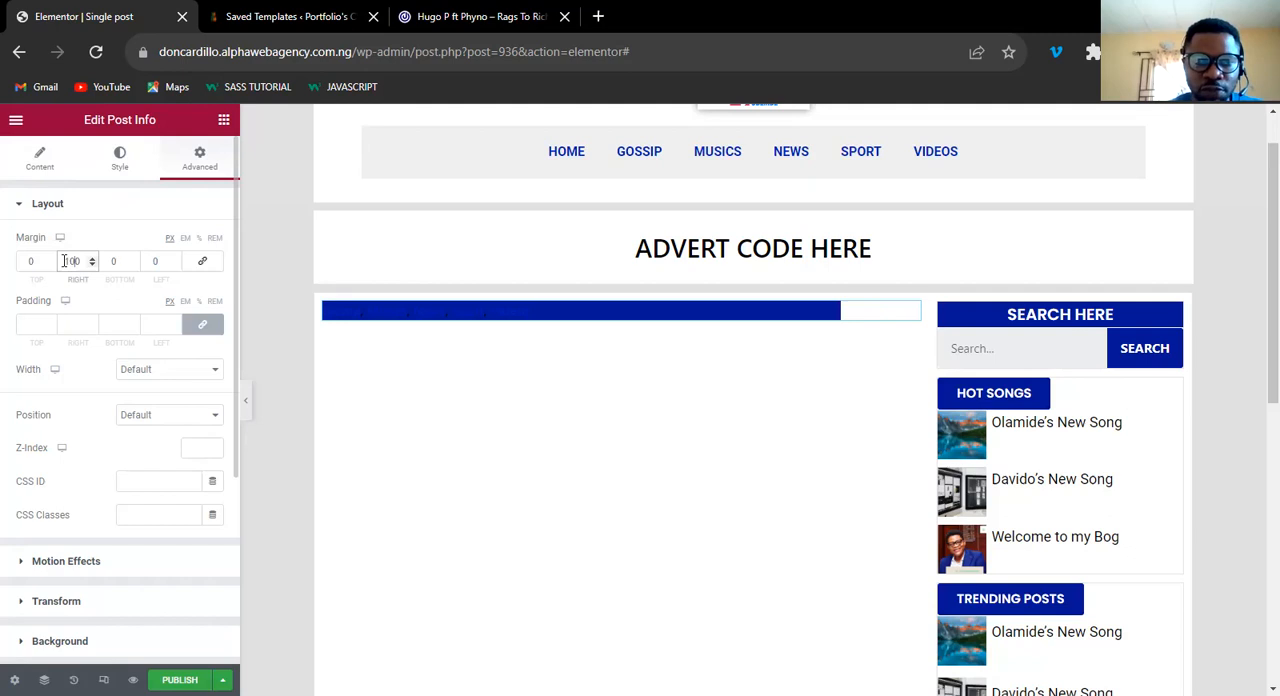
pyautogui.press('BackSpace')
pyautogui.press('BackSpace')
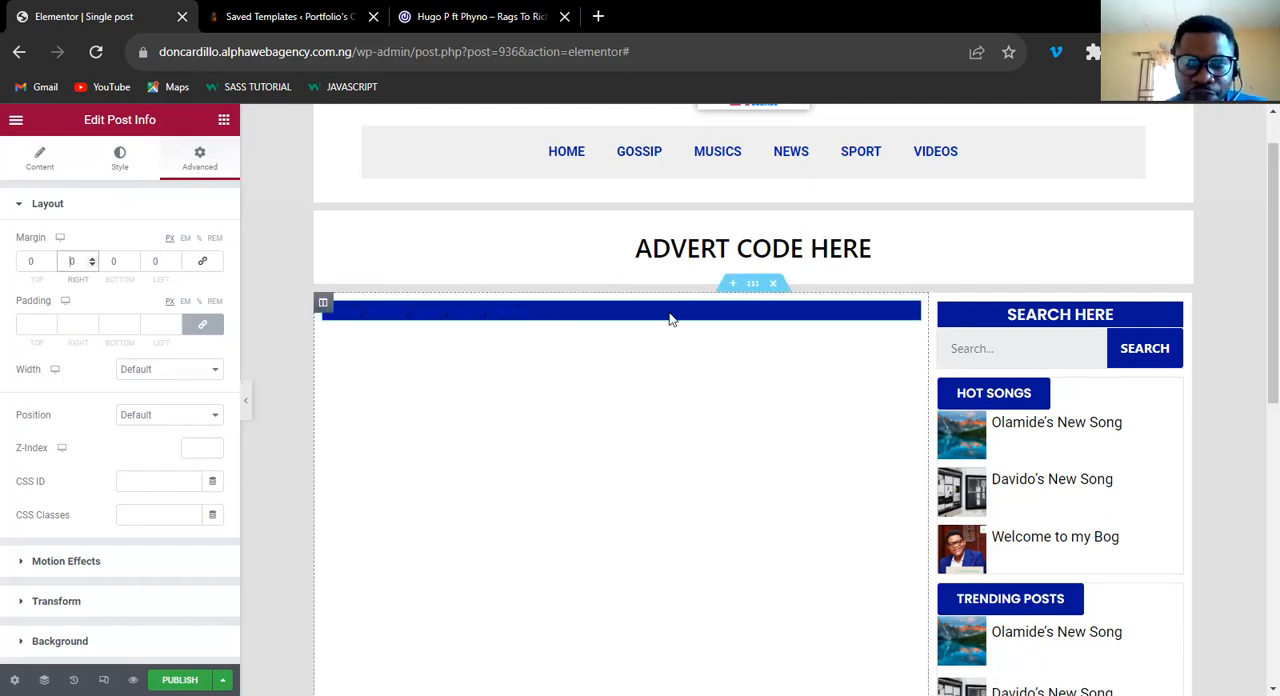
# Delete the Post Info widget from the main column and recheck the category label on the 042Jam reference post.
pyautogui.click(914, 314)
pyautogui.rightClick(913, 316)
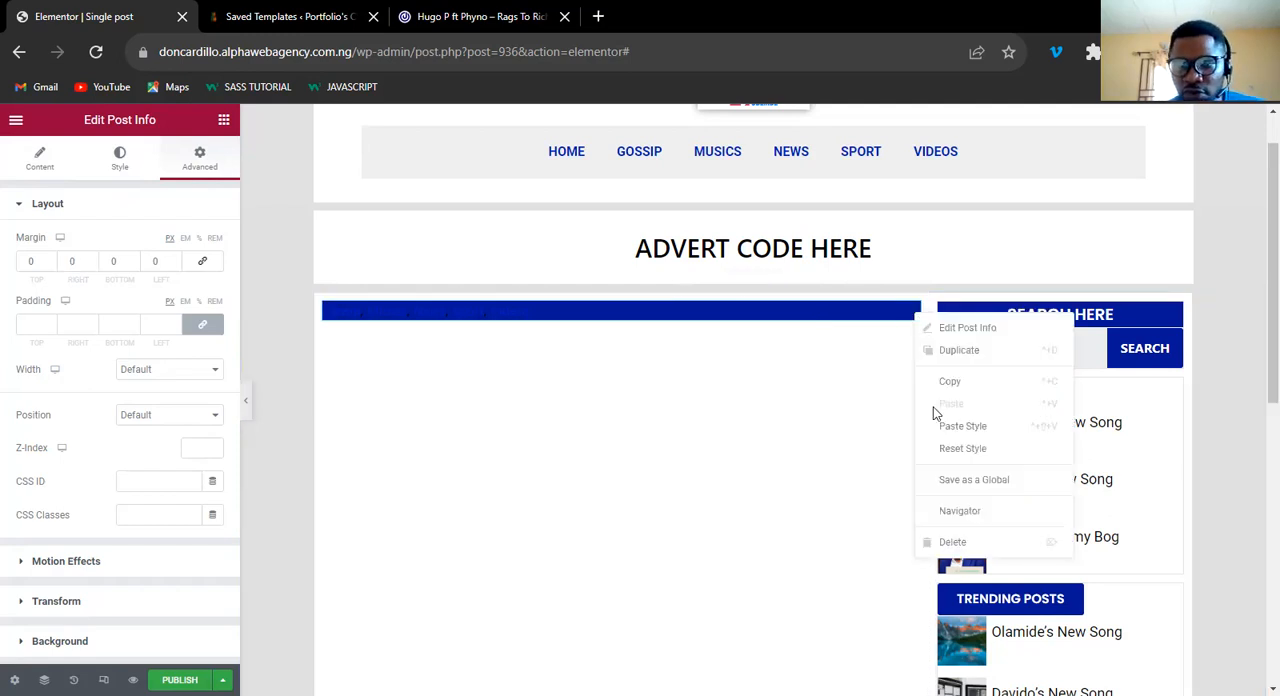
pyautogui.click(965, 548)
pyautogui.hotkey('ctrl', 'Tab')
pyautogui.hotkey('ctrl', 'Tab')
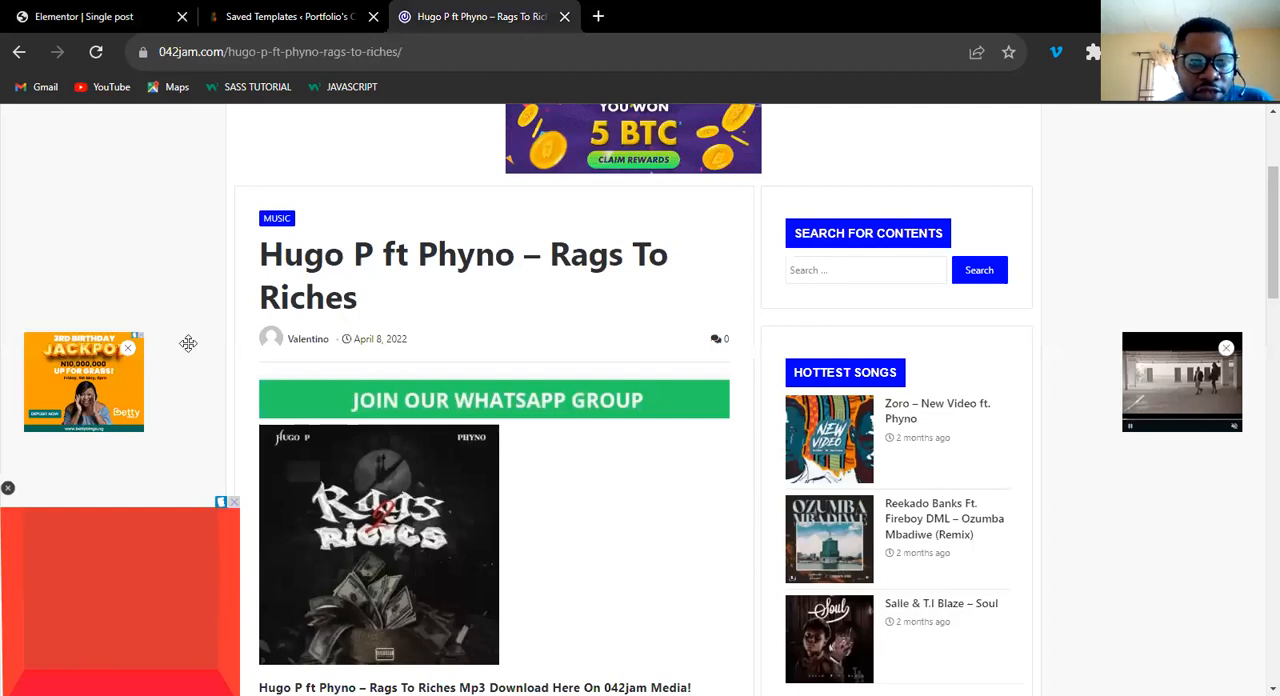
pyautogui.hotkey('ctrl', 'Tab')
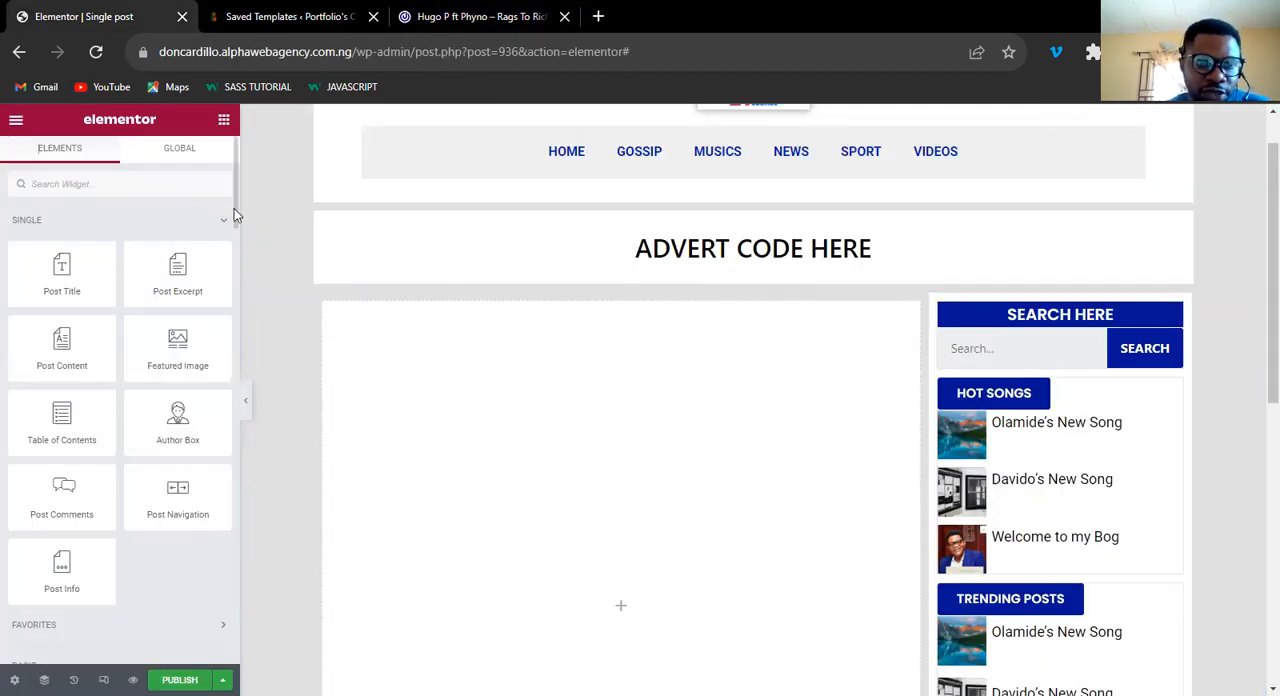
# Add a Heading widget to the empty main column and replace its placeholder title with the Post Terms dynamic tag.
pyautogui.scroll(-3, 227, 267)
pyautogui.moveTo(177, 423); pyautogui.dragTo(623, 604)
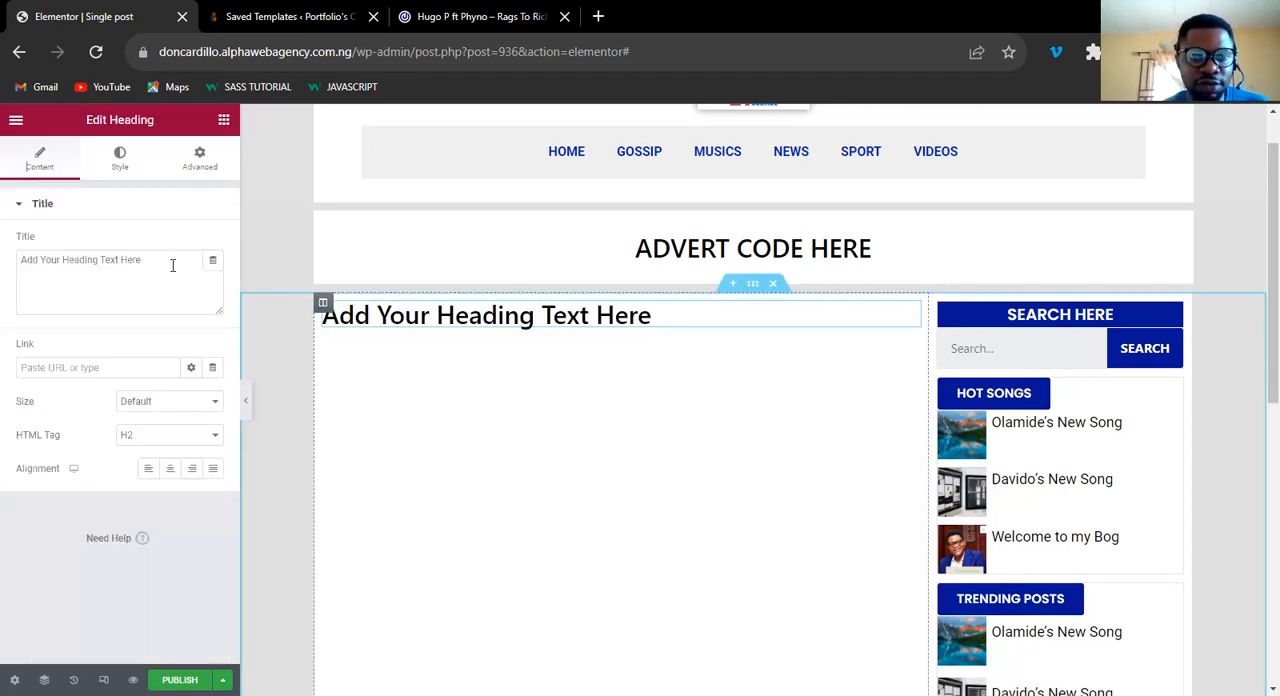
pyautogui.tripleClick(168, 256)
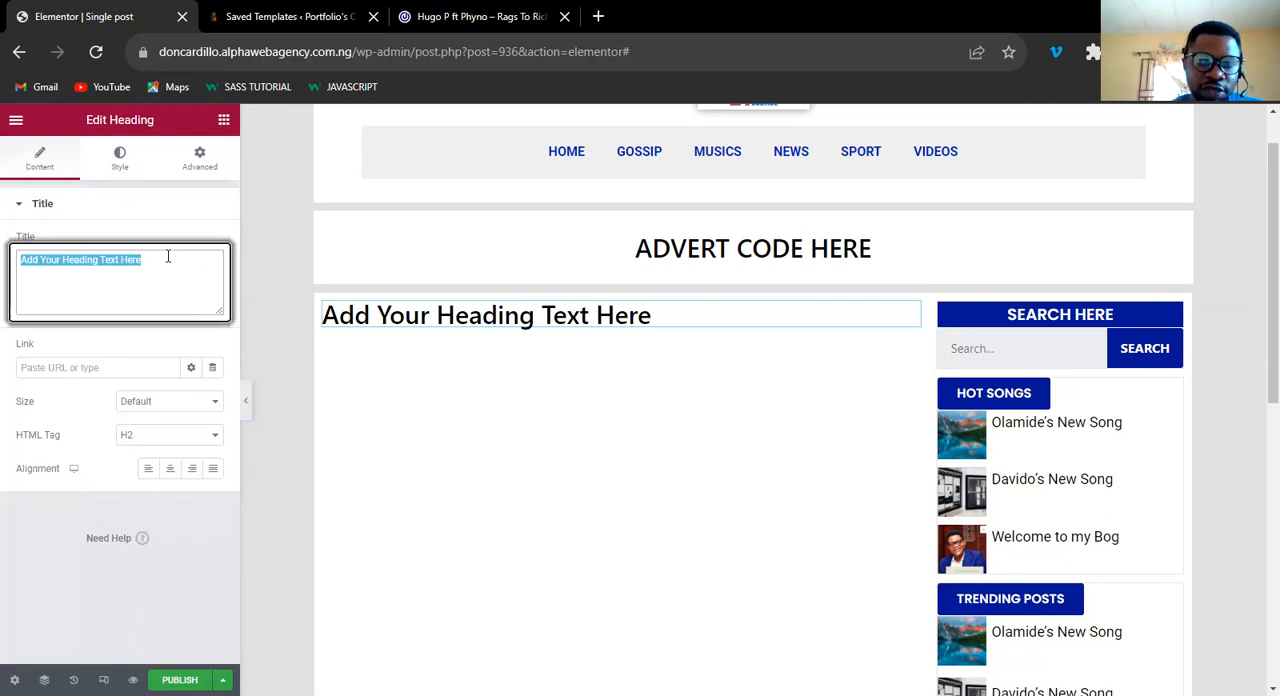
pyautogui.press('BackSpace')
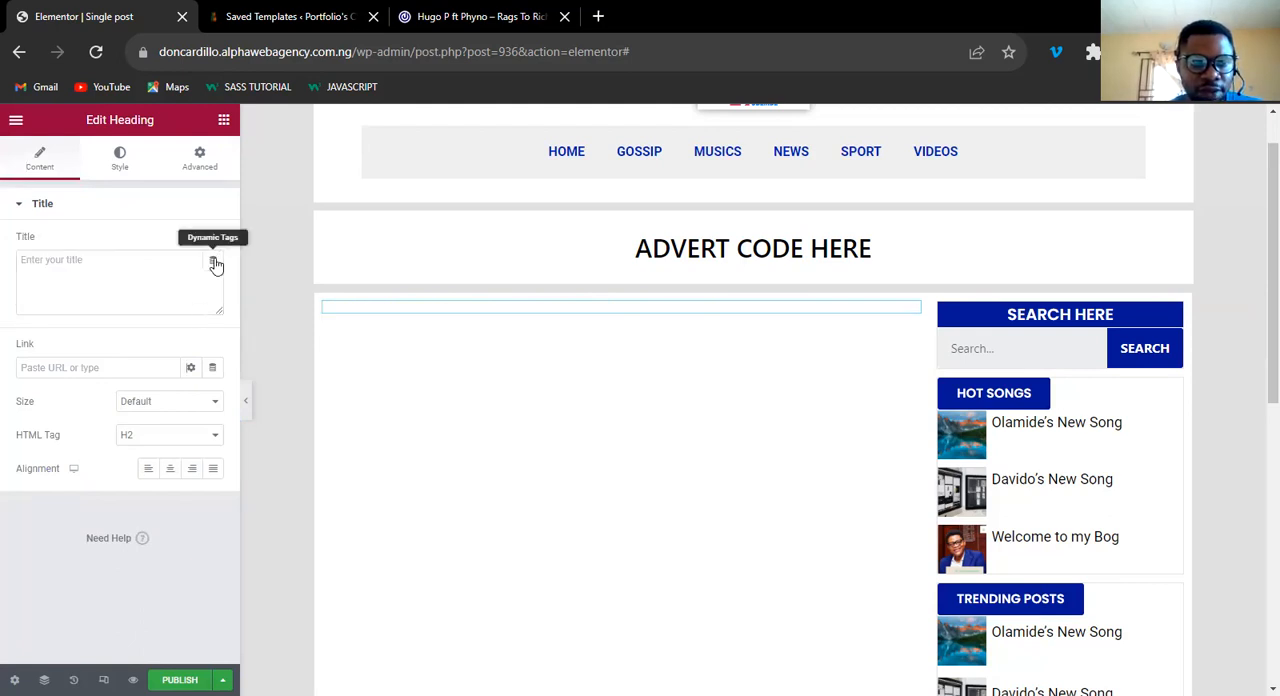
pyautogui.click(215, 263)
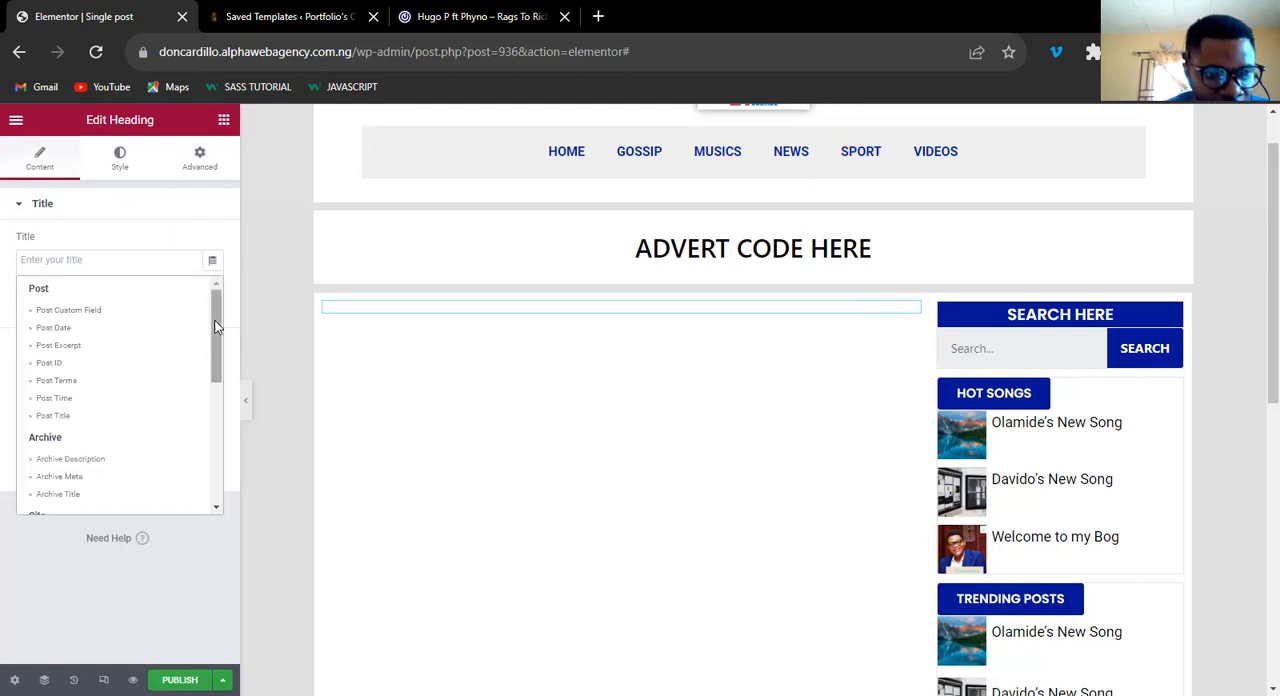
pyautogui.moveTo(215, 321); pyautogui.dragTo(215, 319)
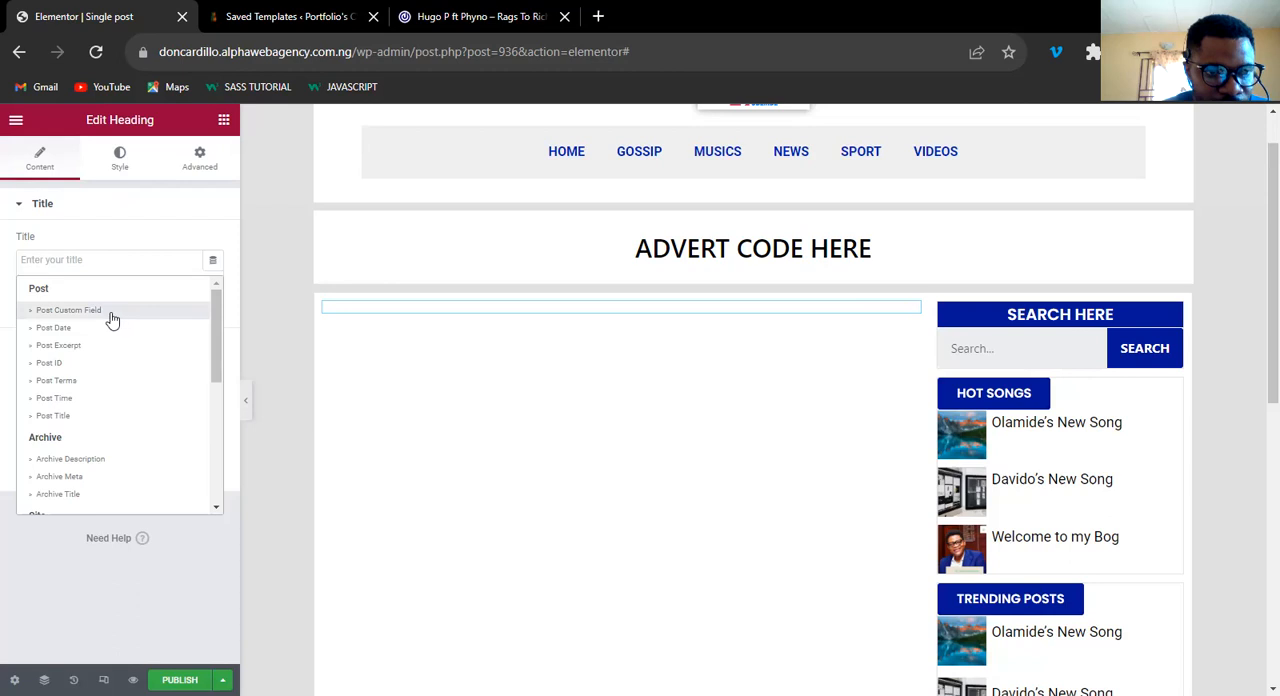
pyautogui.click(57, 382)
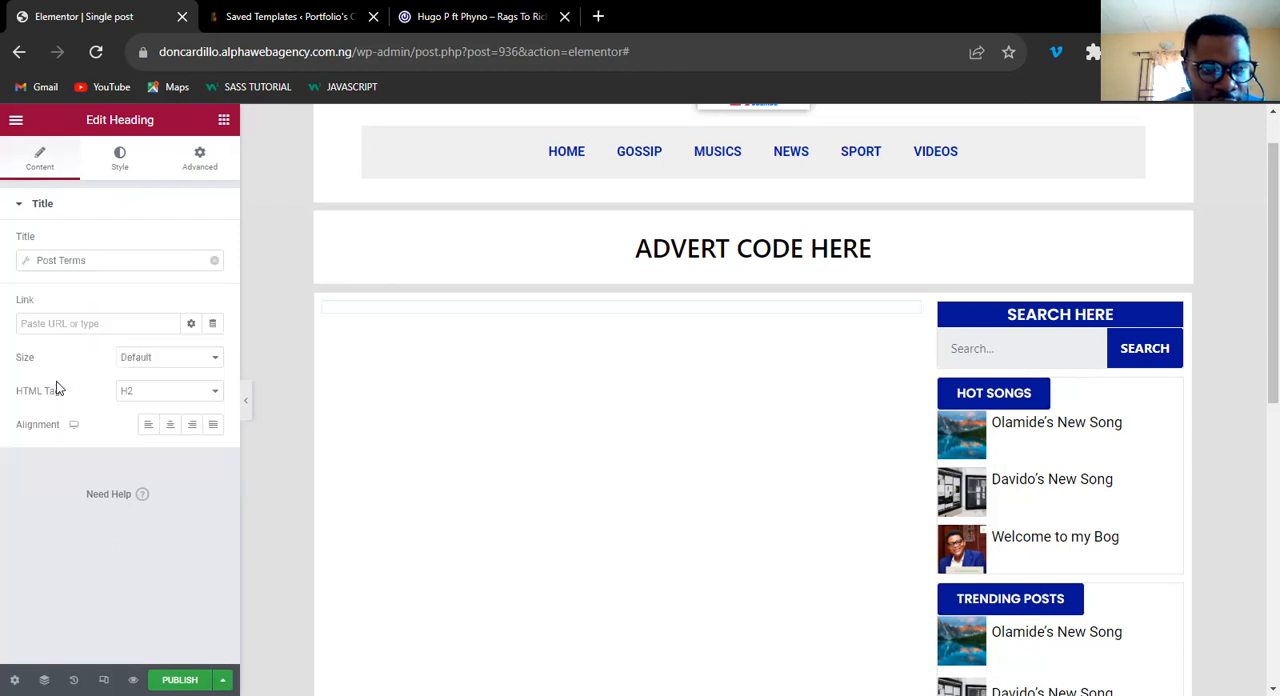
# Set the taxonomy of the heading's Post Terms tag to Categories.
pyautogui.click(60, 260)
pyautogui.click(160, 330)
pyautogui.click(141, 345)
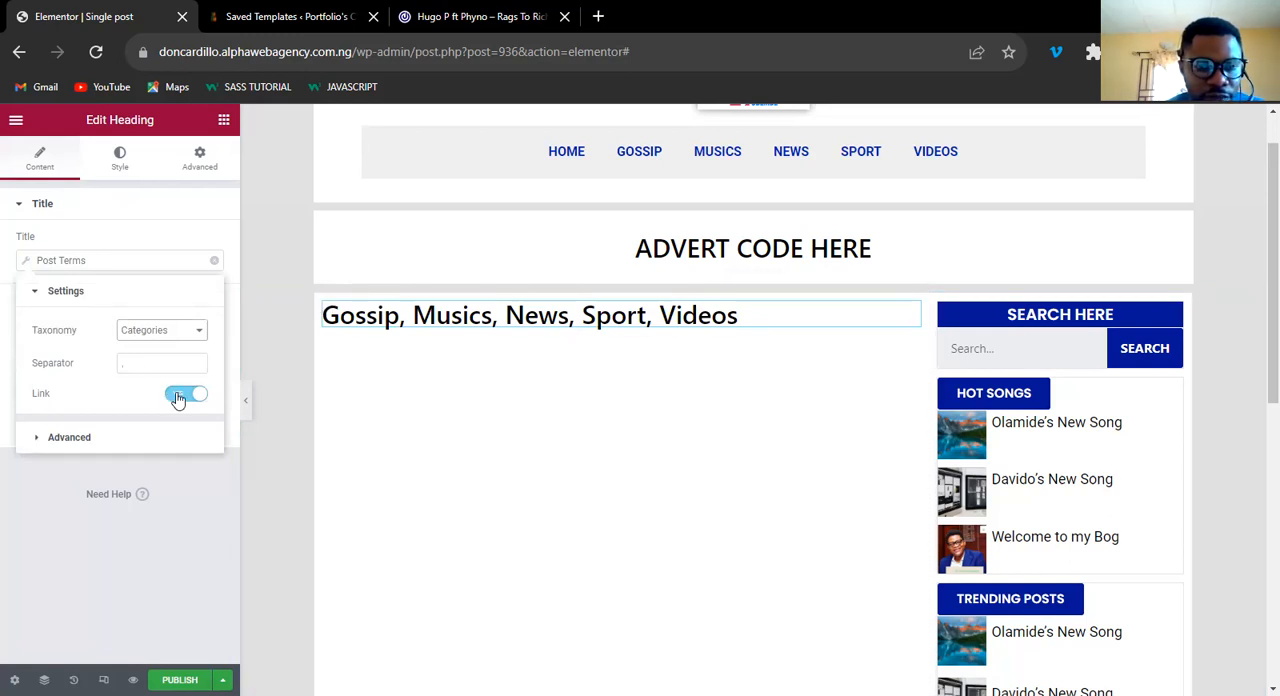
pyautogui.click(150, 290)
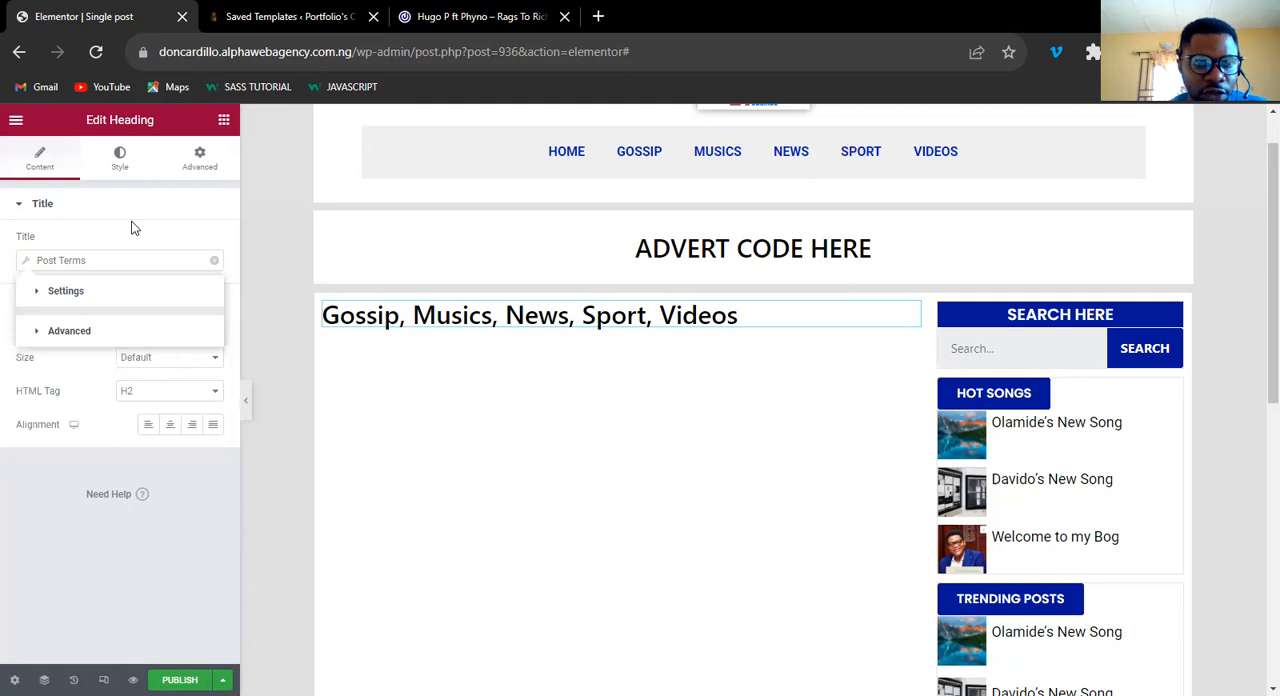
pyautogui.click(138, 214)
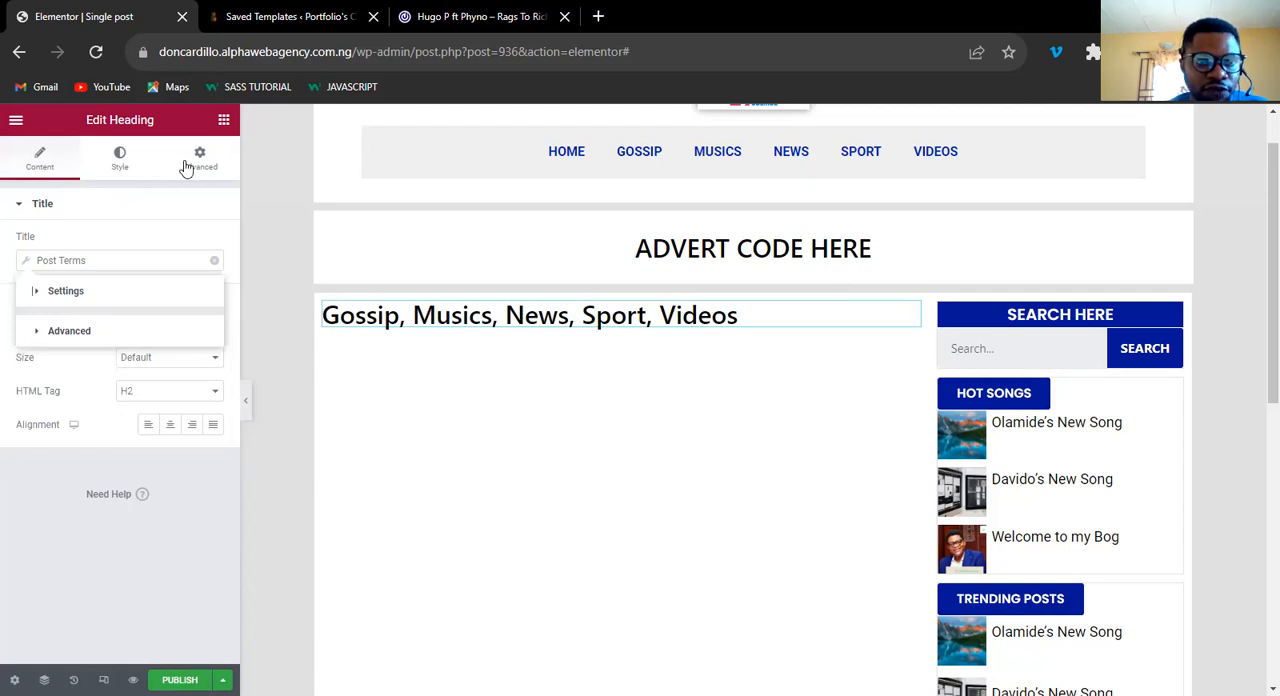
# Give the categories heading a classic background in the global BLUE COLOR and return to the widget list.
pyautogui.click(125, 170)
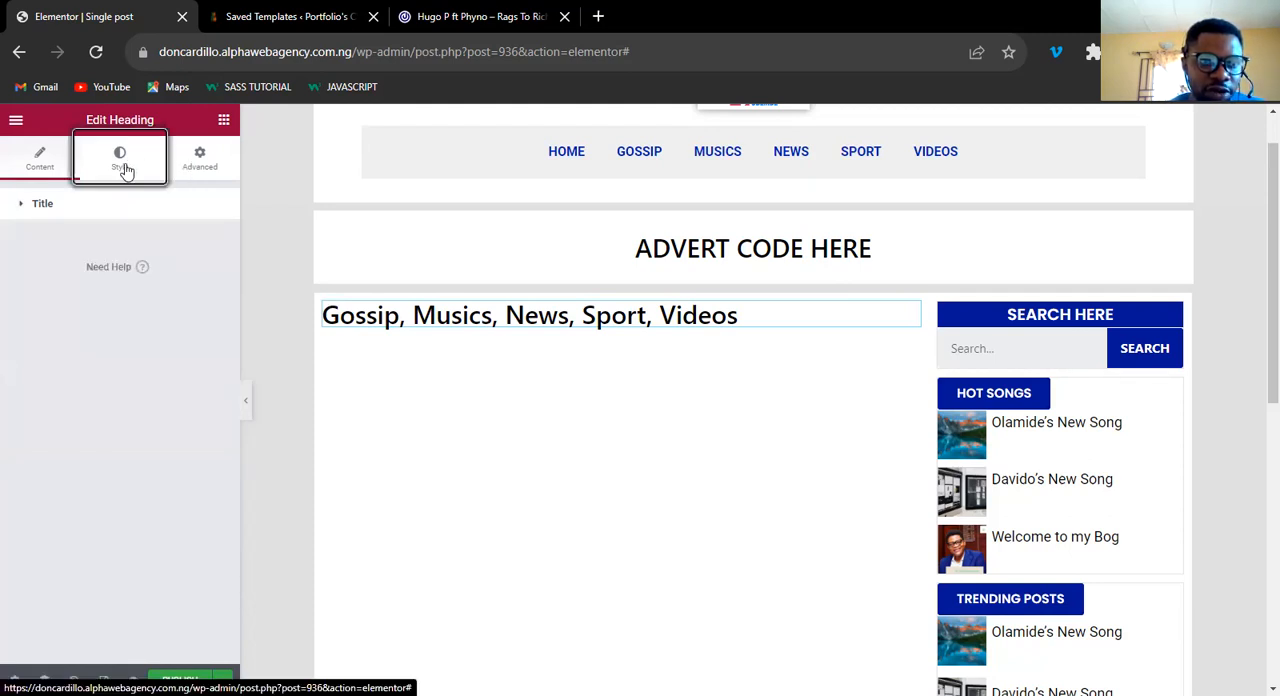
pyautogui.click(201, 163)
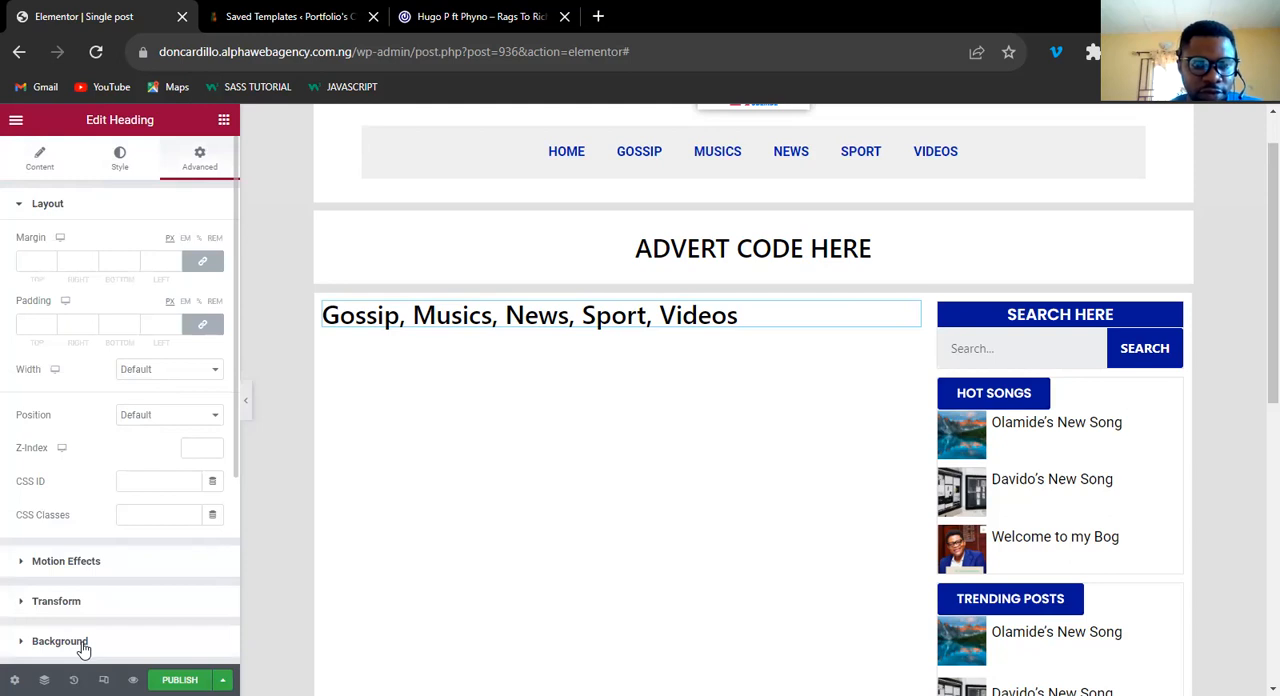
pyautogui.click(84, 645)
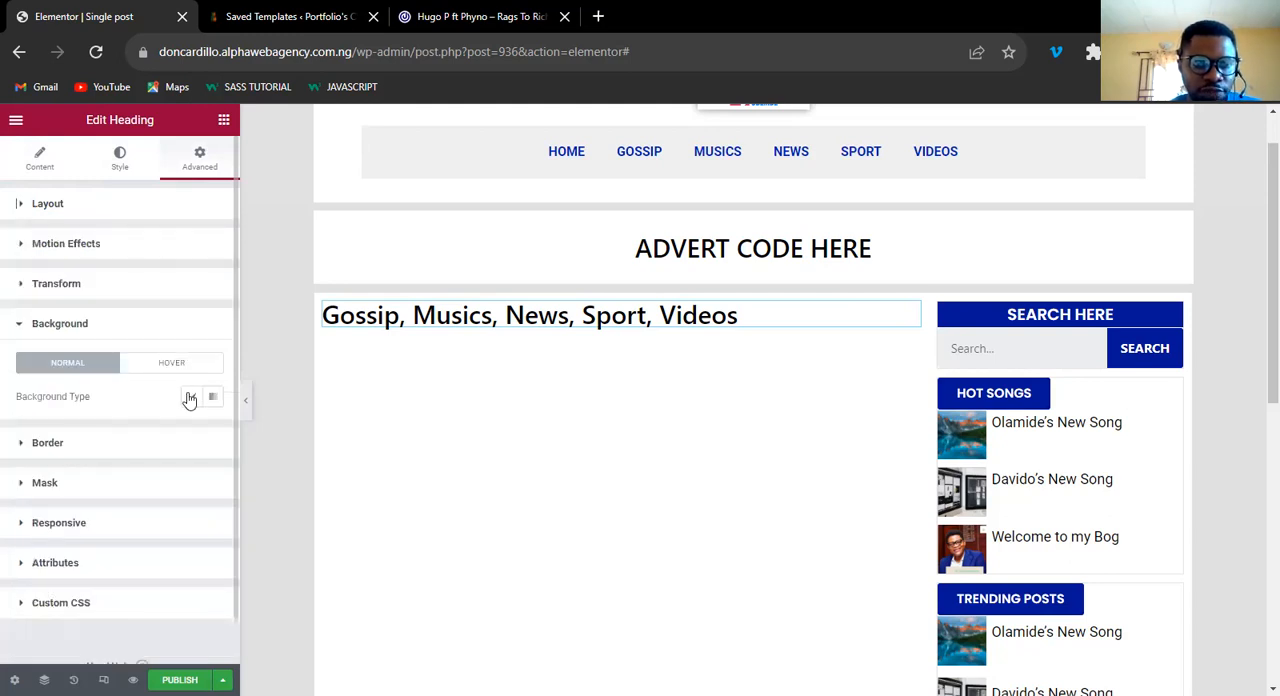
pyautogui.click(190, 398)
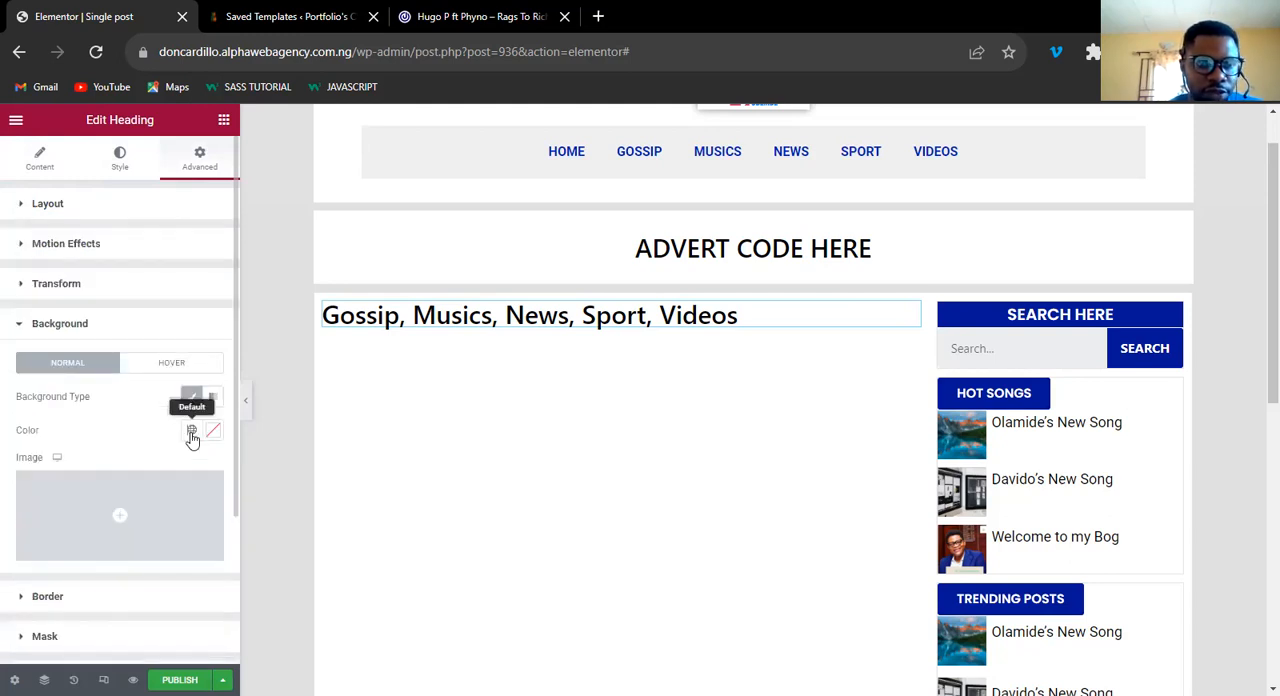
pyautogui.click(110, 388)
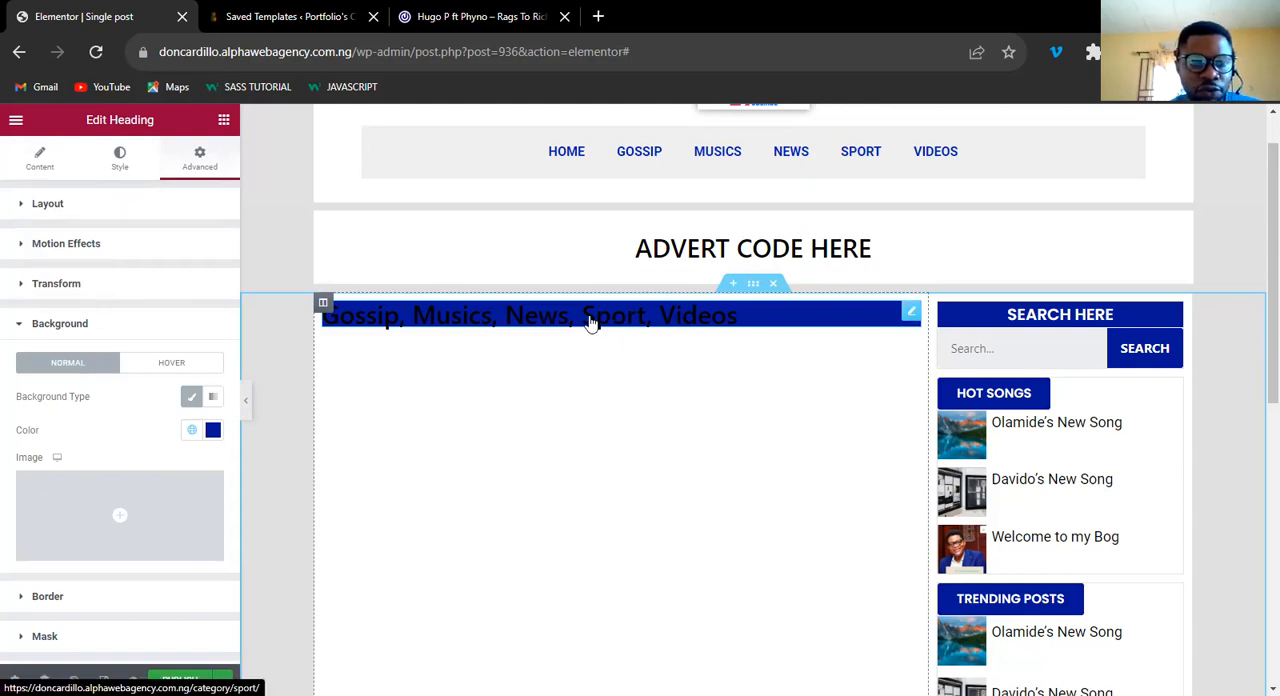
pyautogui.click(70, 326)
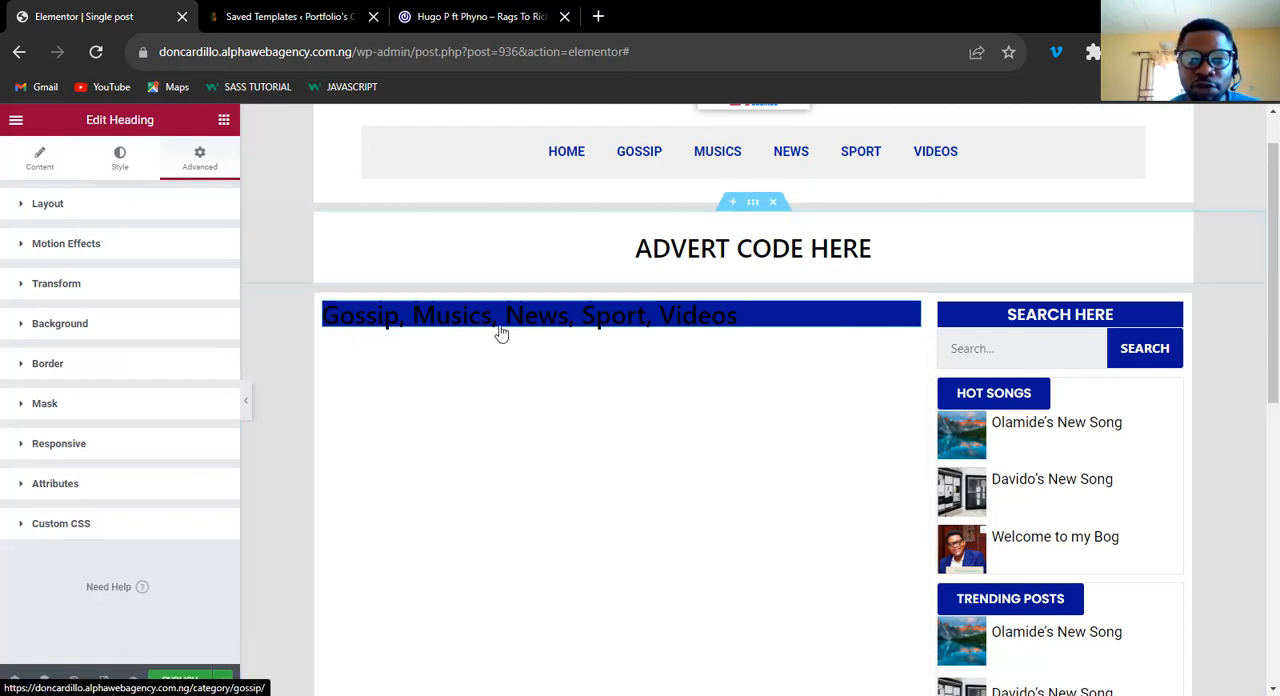
pyautogui.click(224, 120)
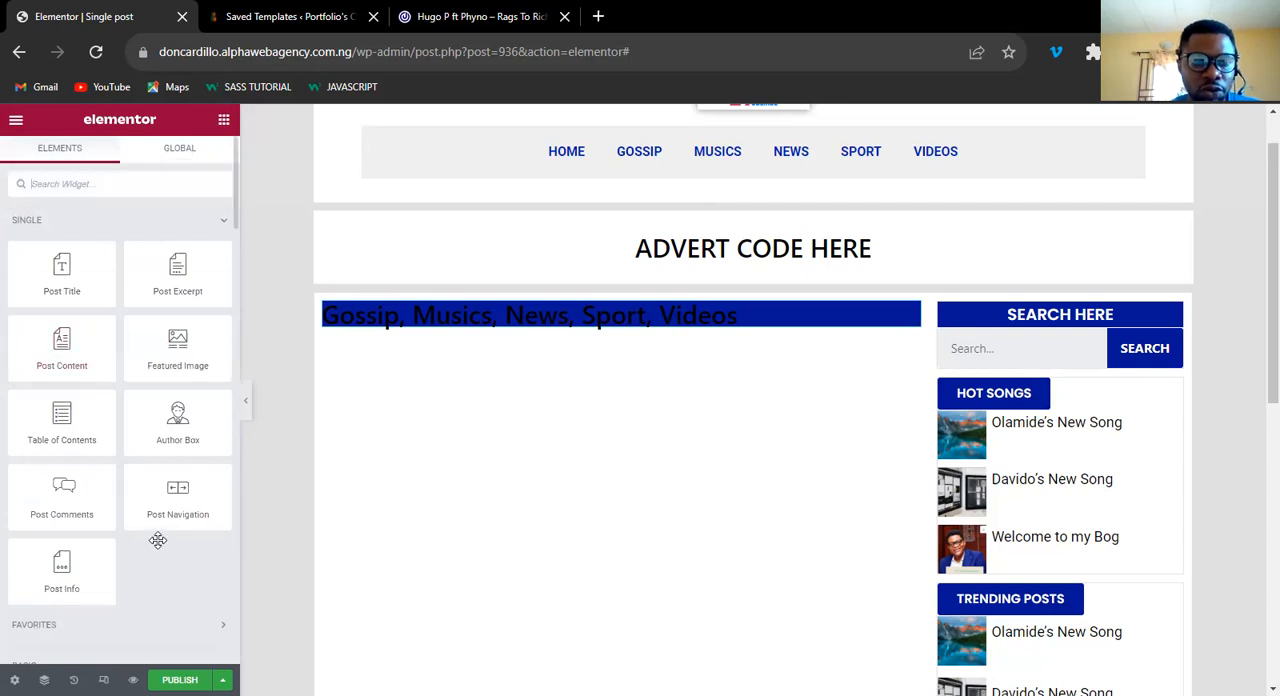
# Add a Button widget below the categories heading and set its text to the Post Terms dynamic tag with the Categories taxonomy.
pyautogui.scroll(-5, 158, 540)
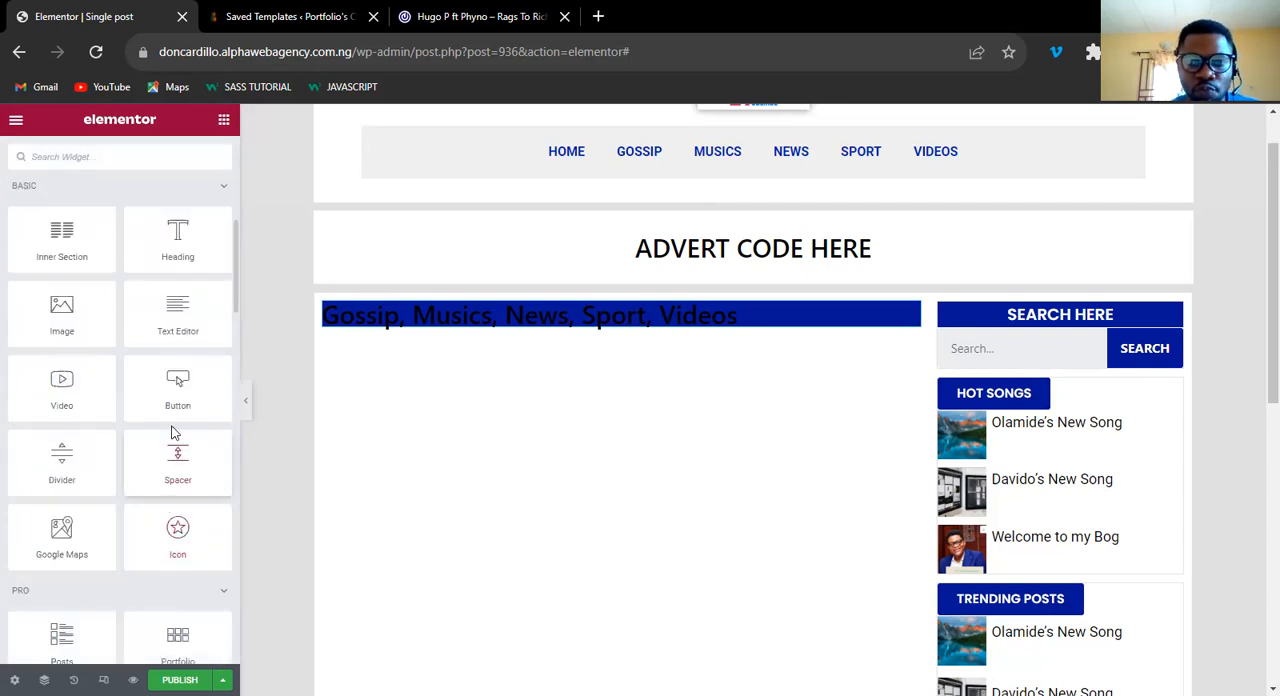
pyautogui.moveTo(177, 400); pyautogui.dragTo(535, 332)
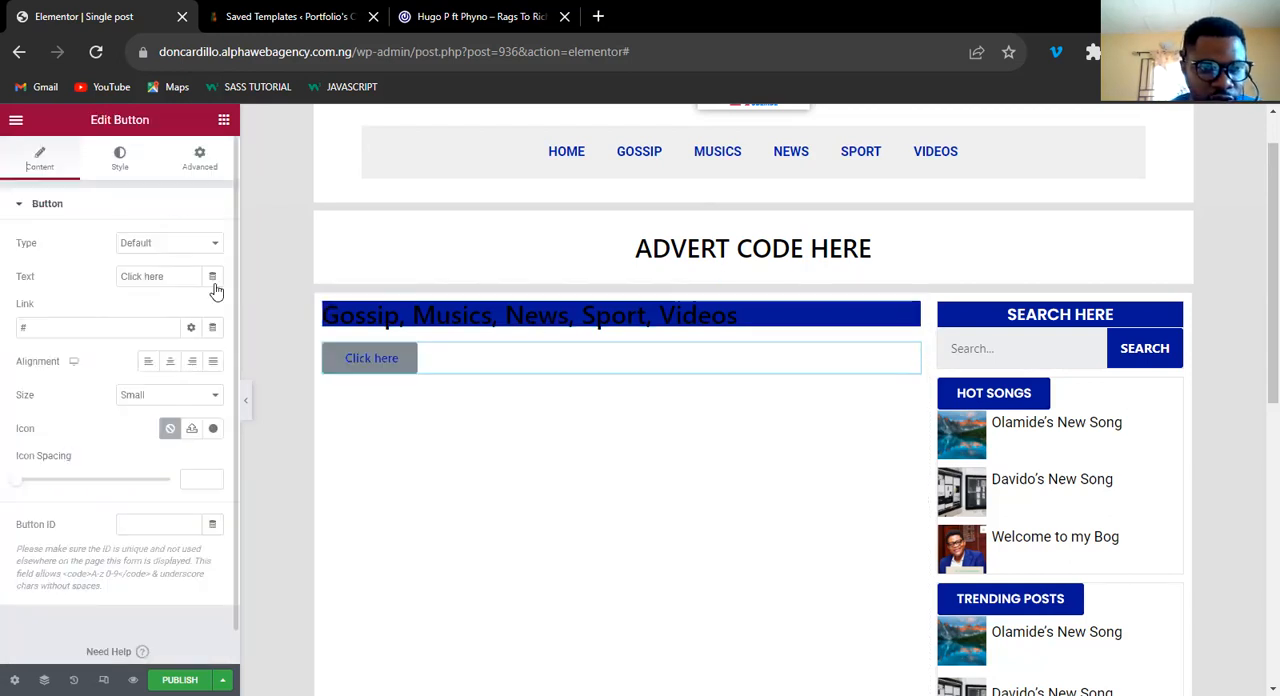
pyautogui.click(213, 280)
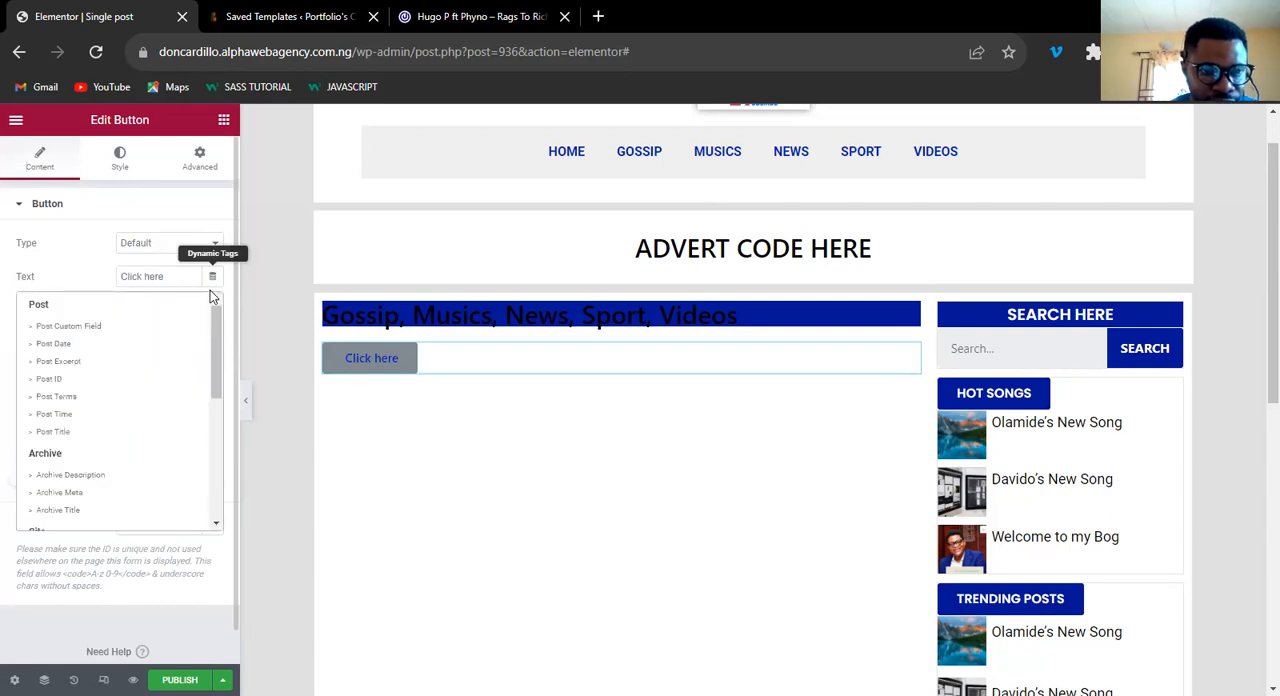
pyautogui.click(83, 401)
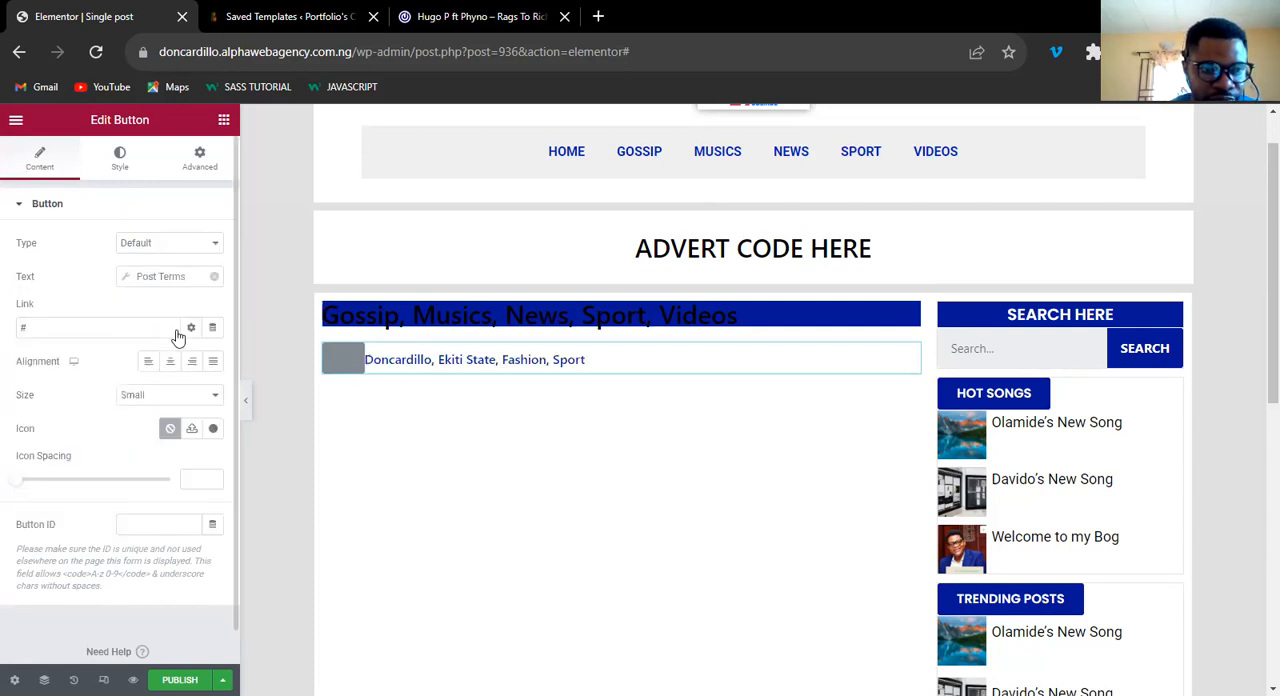
pyautogui.click(155, 276)
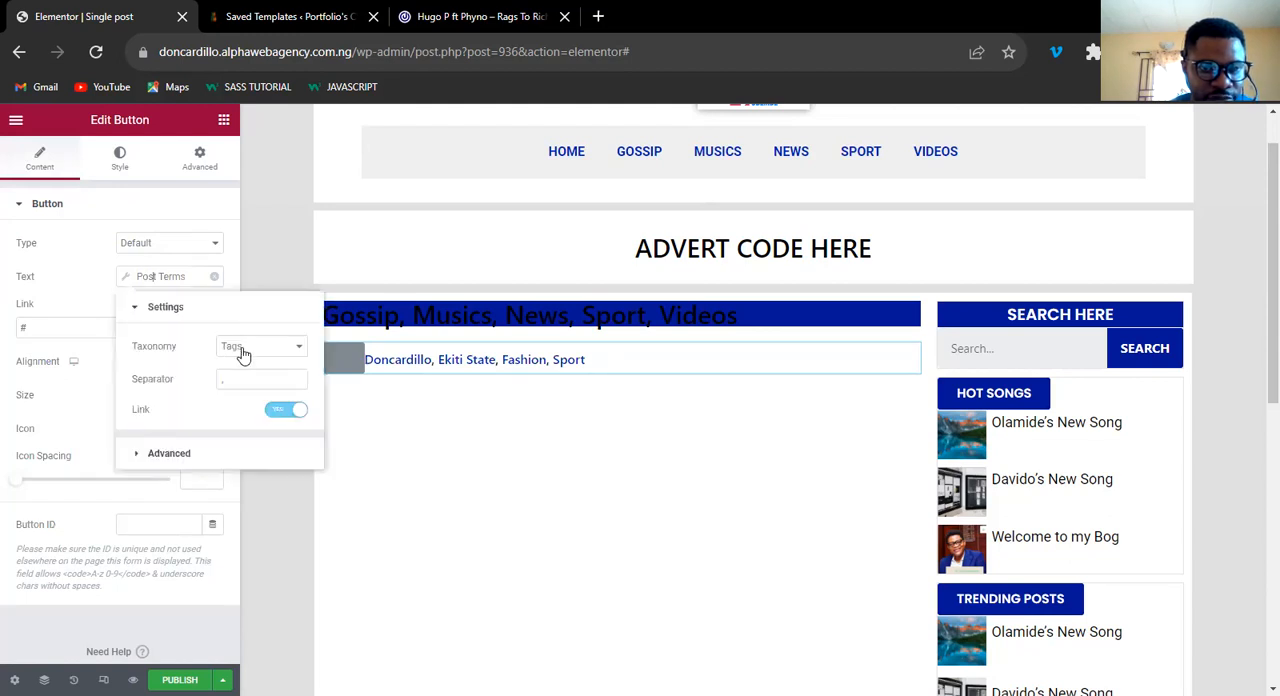
pyautogui.click(243, 371)
pyautogui.click(344, 372)
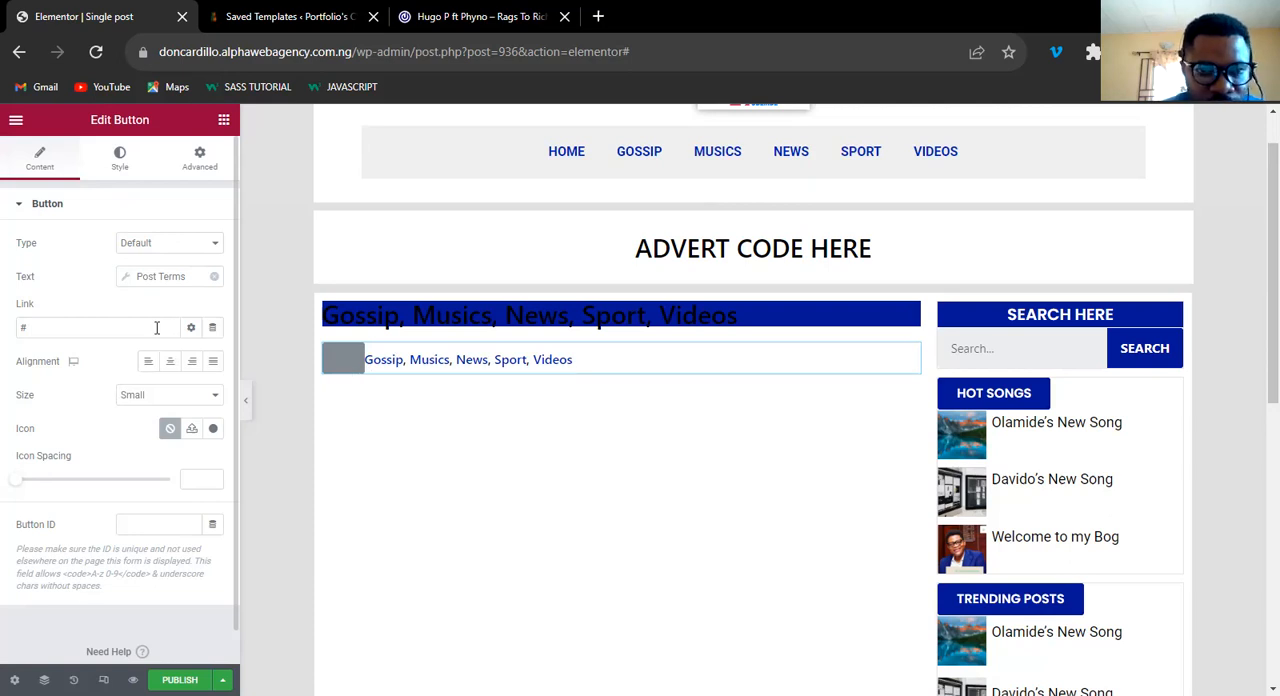
# Set the button's size to Extra Small and clear its placeholder link.
pyautogui.click(156, 413)
pyautogui.click(162, 277)
pyautogui.click(168, 458)
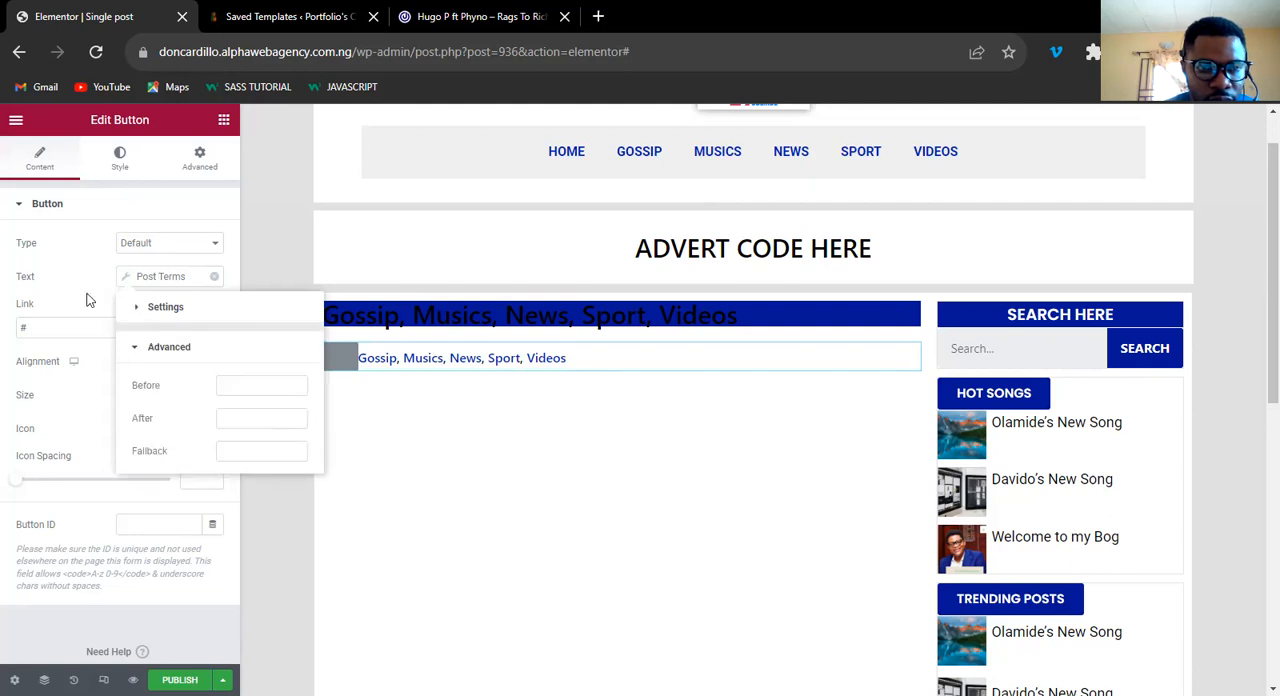
pyautogui.click(100, 328)
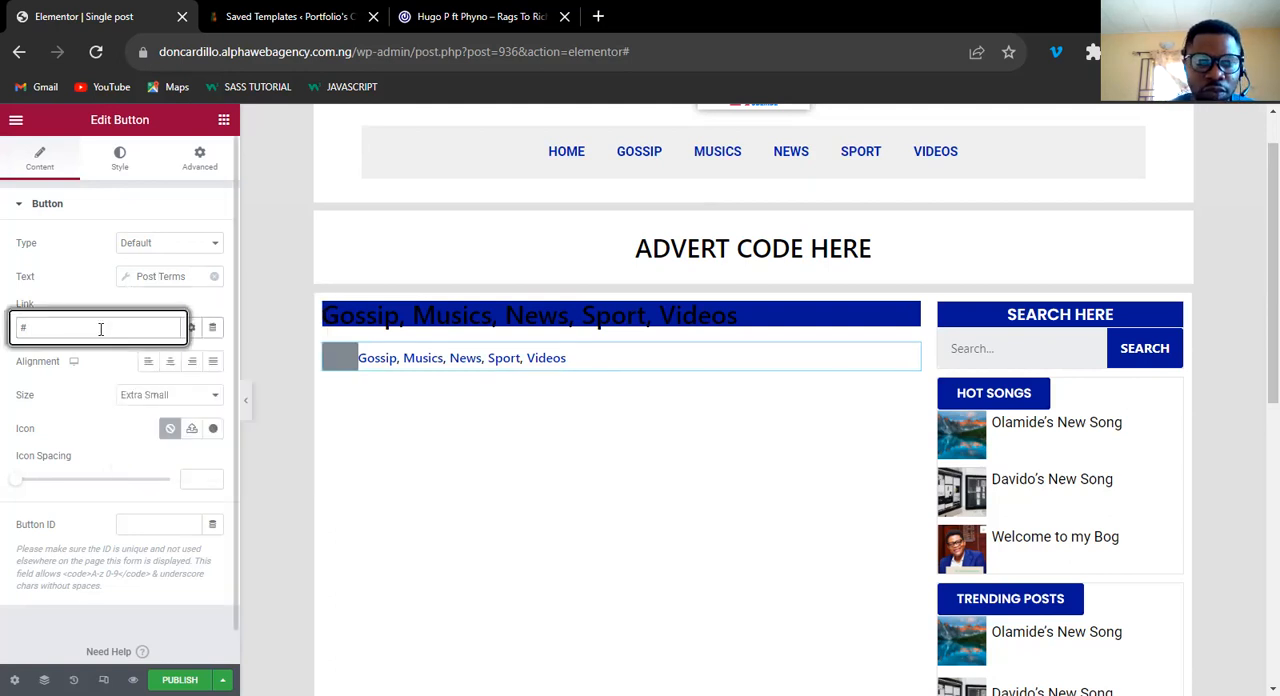
pyautogui.press('BackSpace')
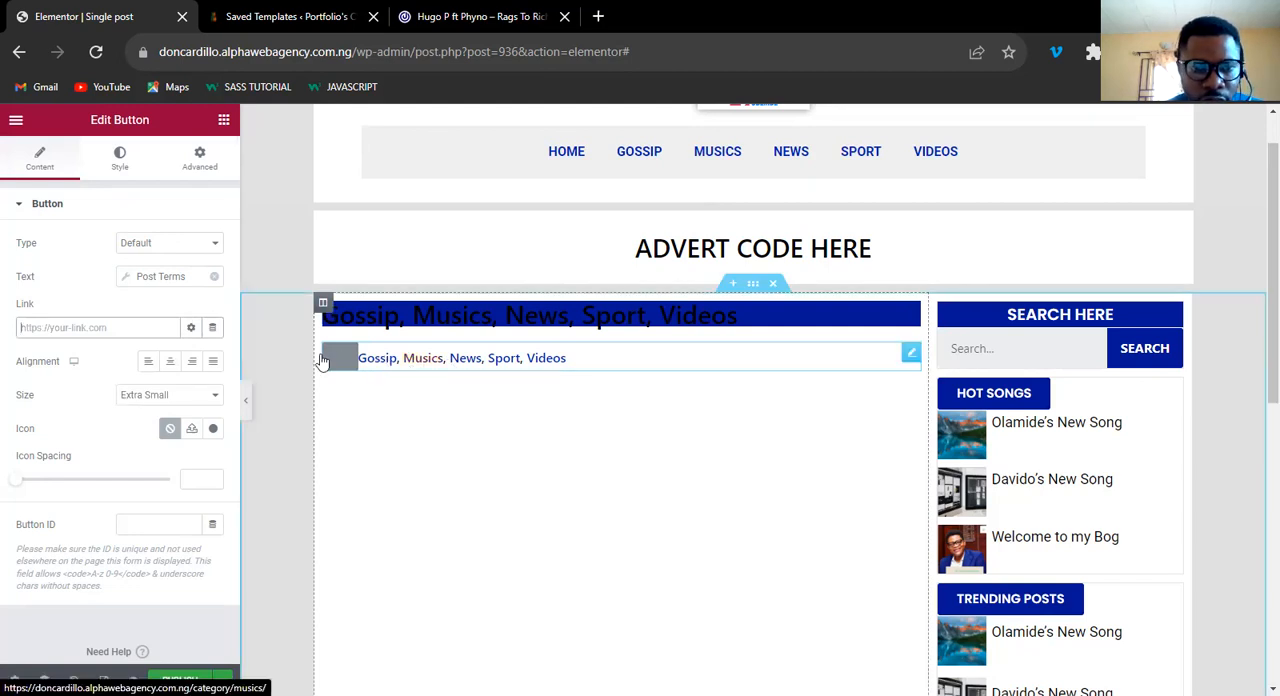
# Set the button's background color to the global BLUE COLOR.
pyautogui.click(120, 160)
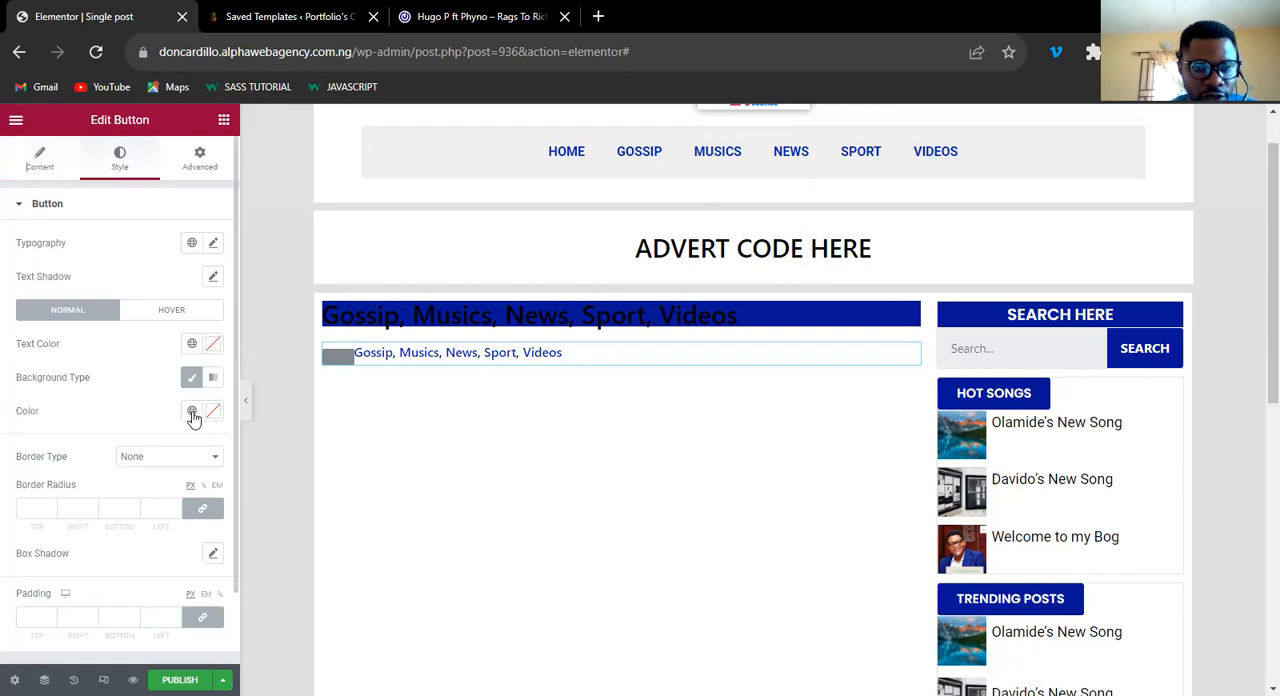
pyautogui.click(193, 416)
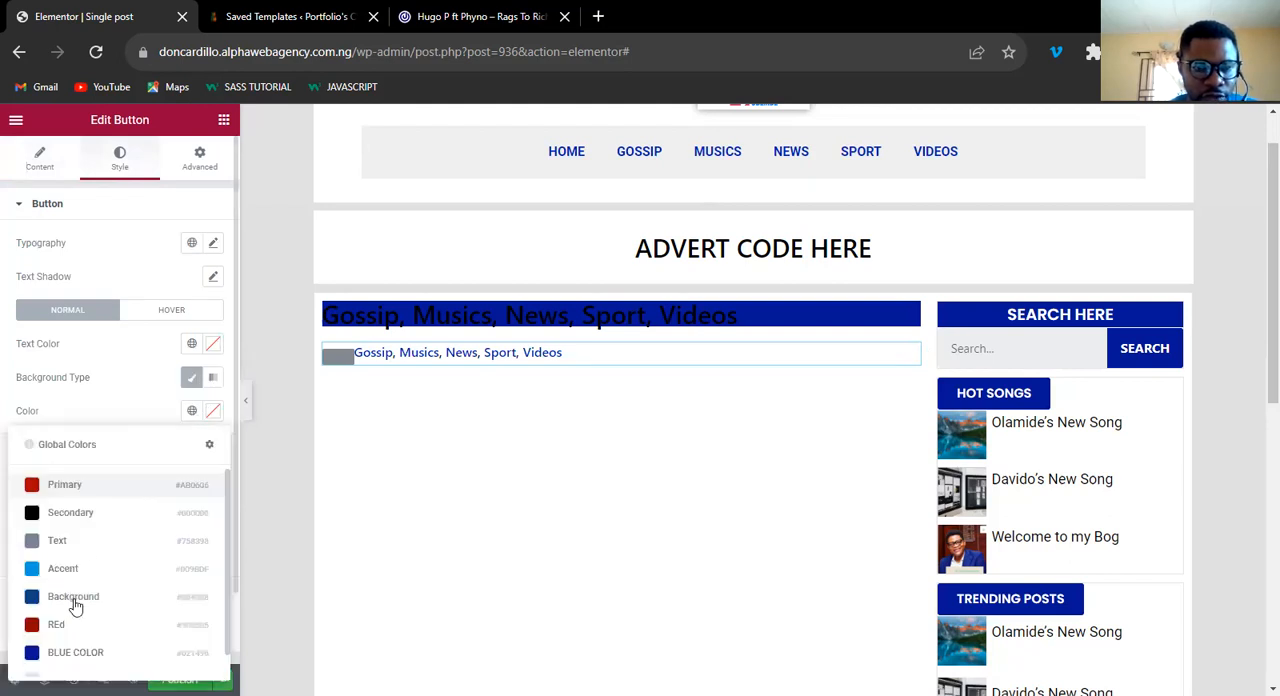
pyautogui.click(94, 653)
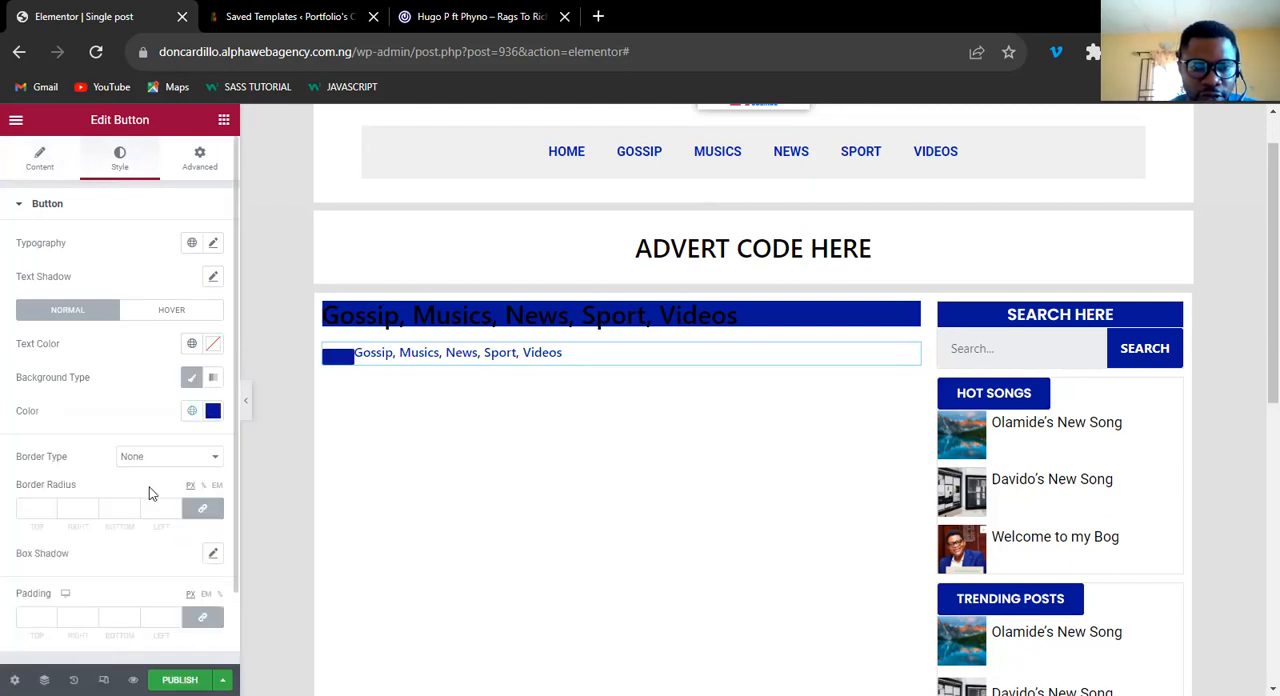
# Try the Post Custom Field dynamic tag as the button's link and remove the dynamic tags from its link and text.
pyautogui.click(40, 158)
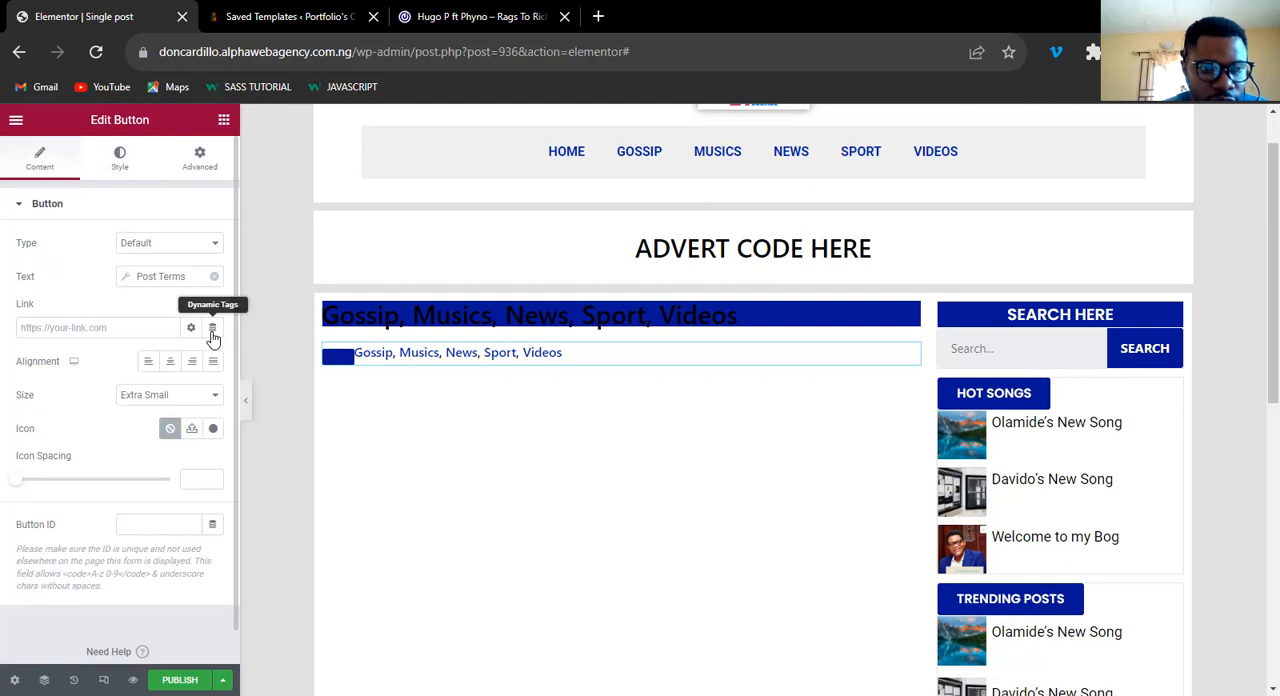
pyautogui.click(212, 327)
pyautogui.moveTo(216, 397); pyautogui.dragTo(213, 509)
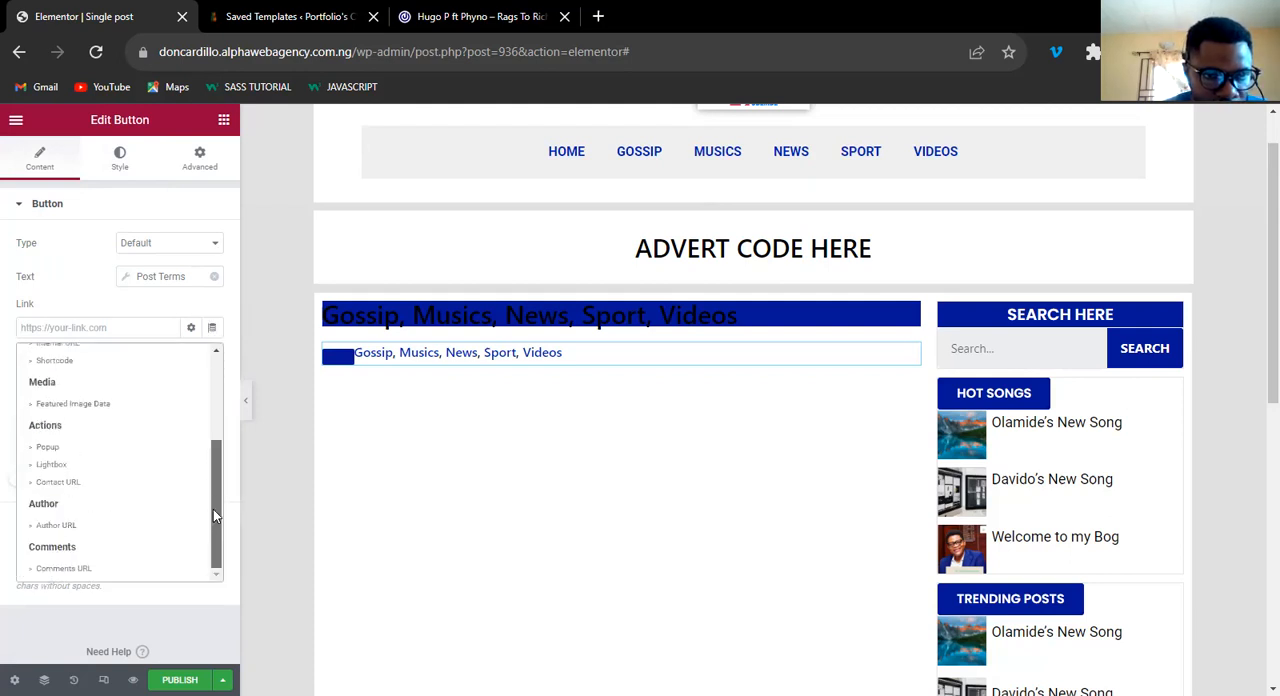
pyautogui.moveTo(213, 480); pyautogui.dragTo(211, 289)
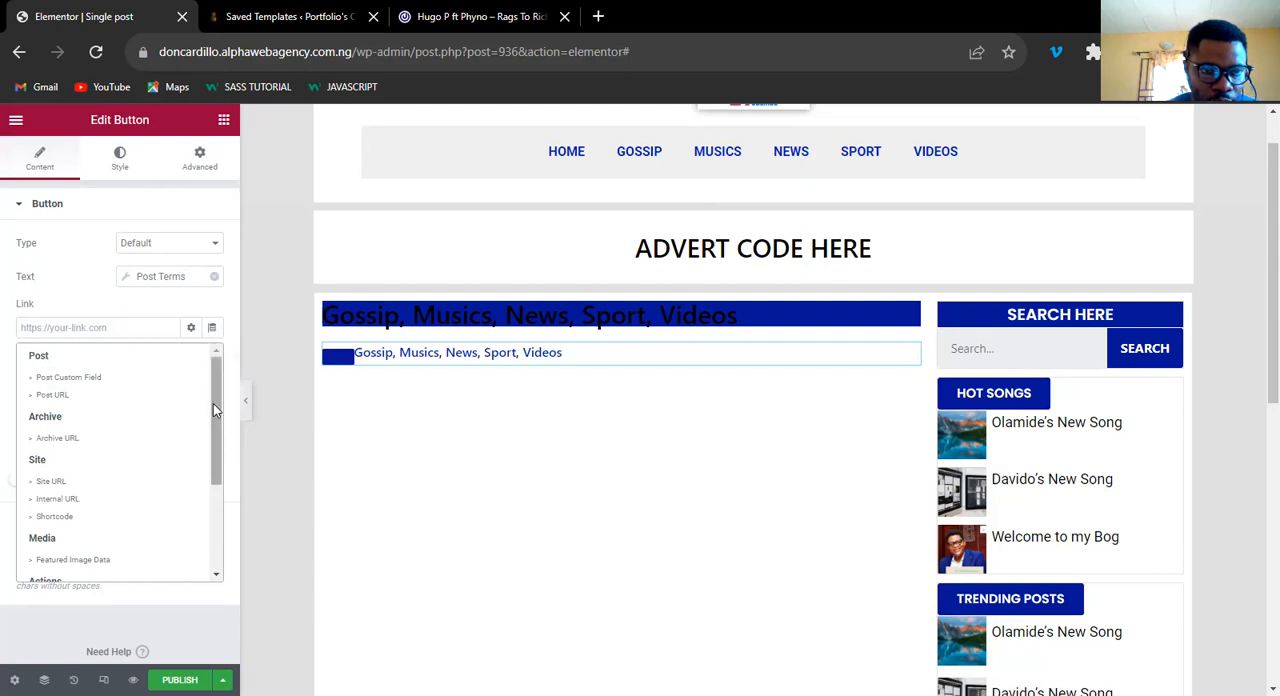
pyautogui.moveTo(213, 403); pyautogui.dragTo(213, 408)
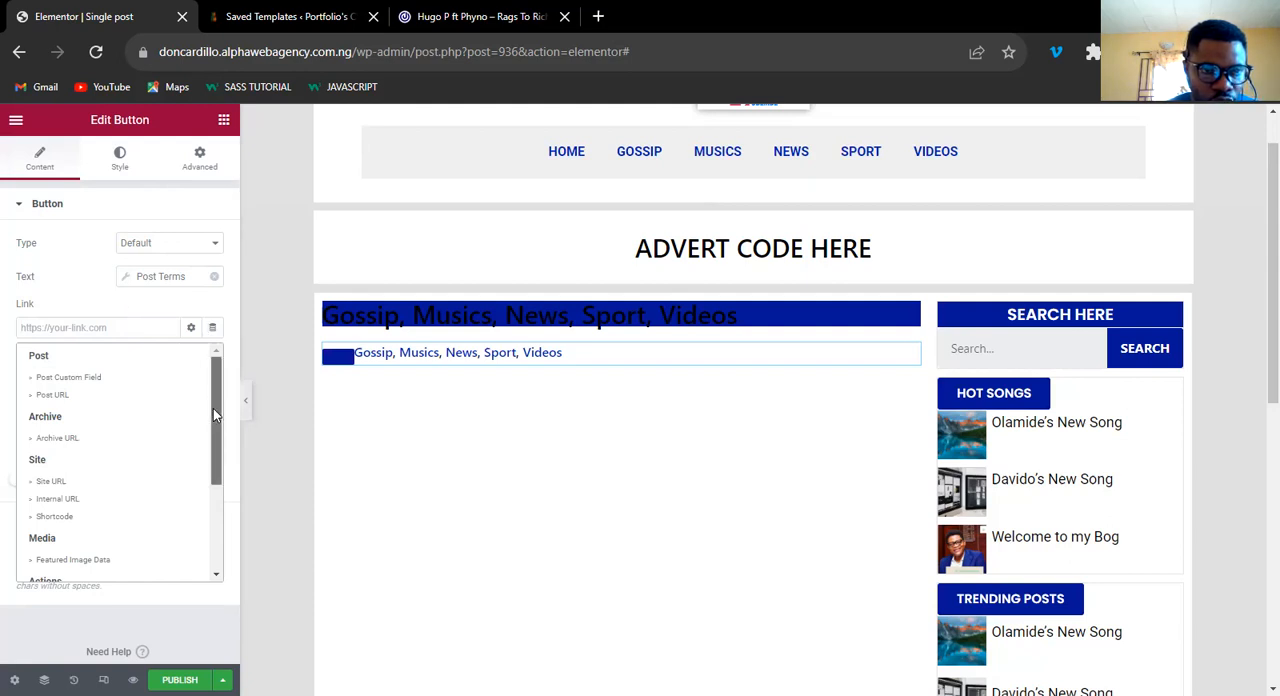
pyautogui.click(68, 368)
pyautogui.click(162, 399)
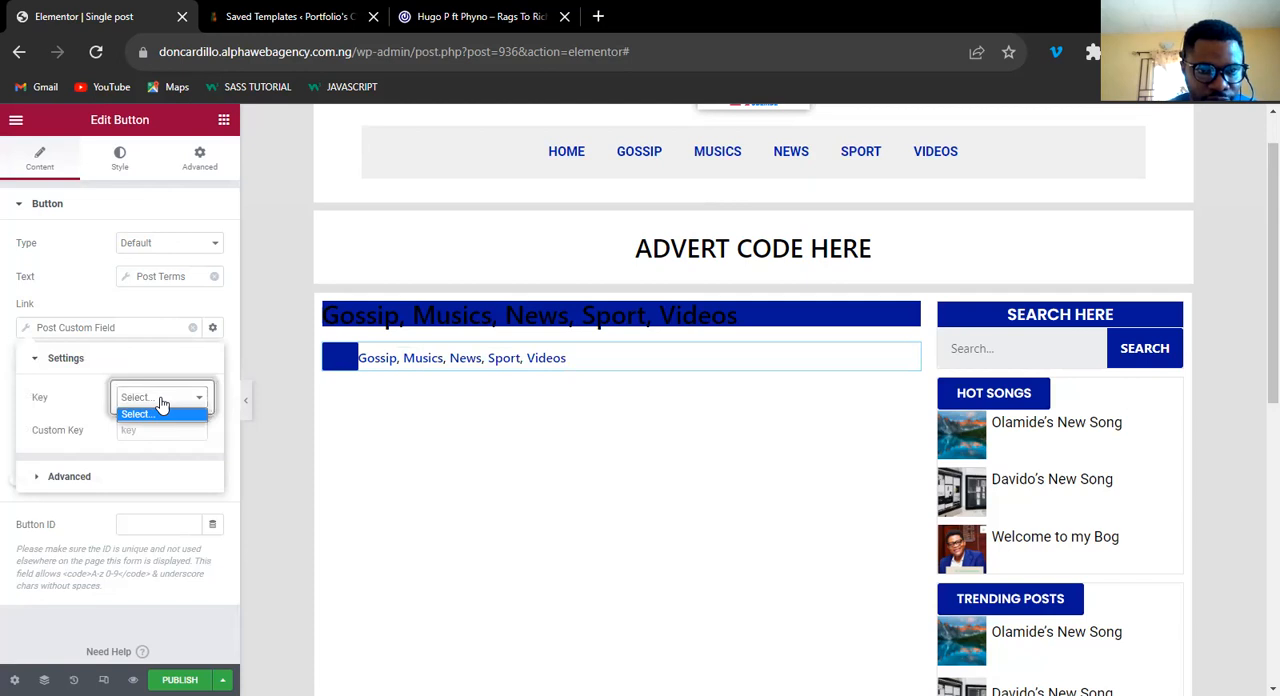
pyautogui.click(168, 341)
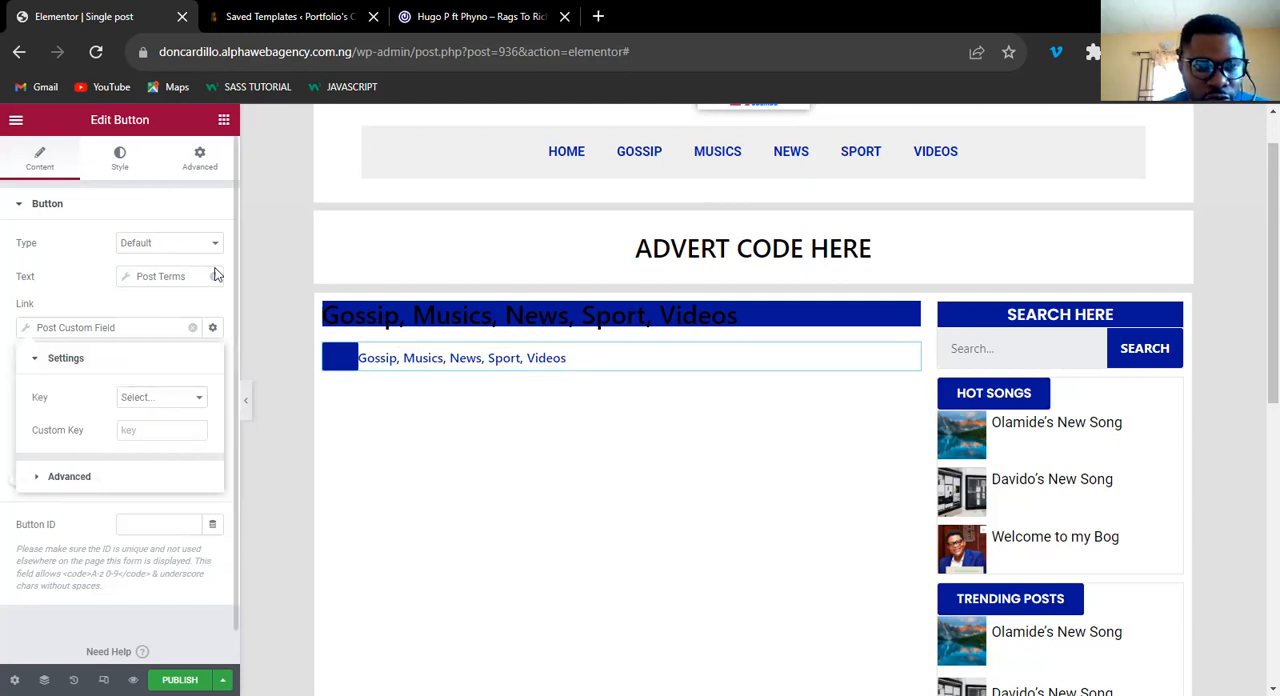
pyautogui.click(193, 328)
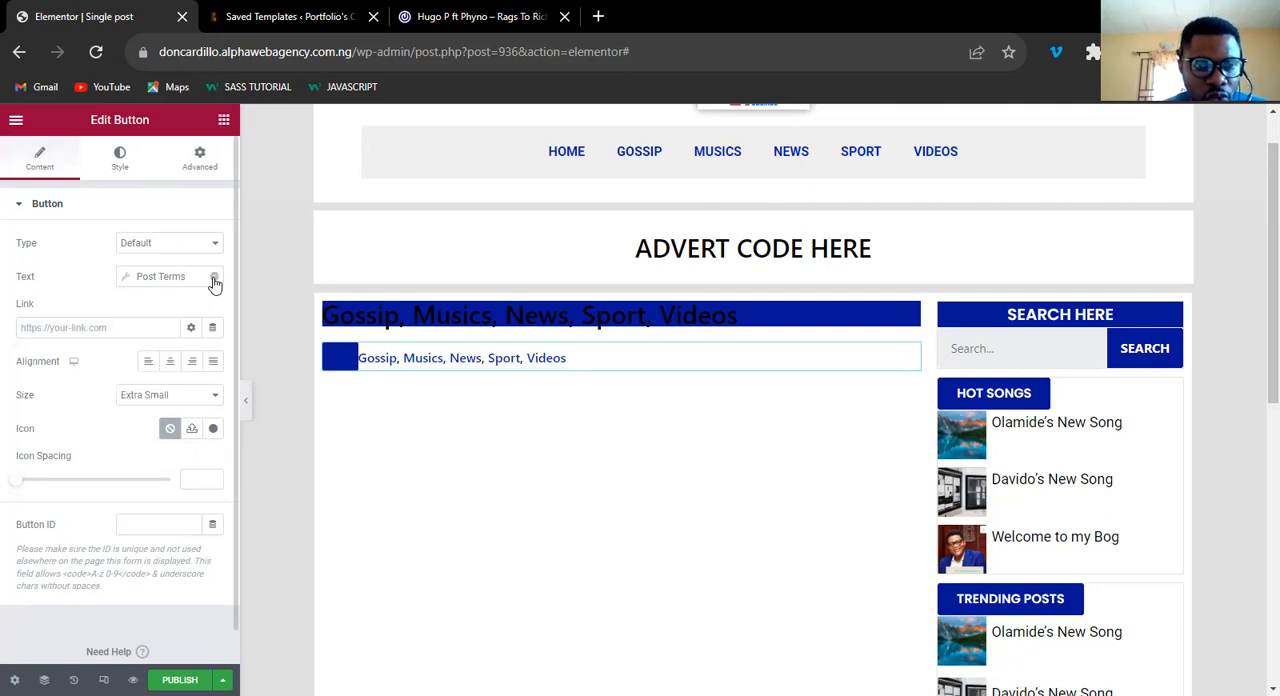
pyautogui.click(213, 278)
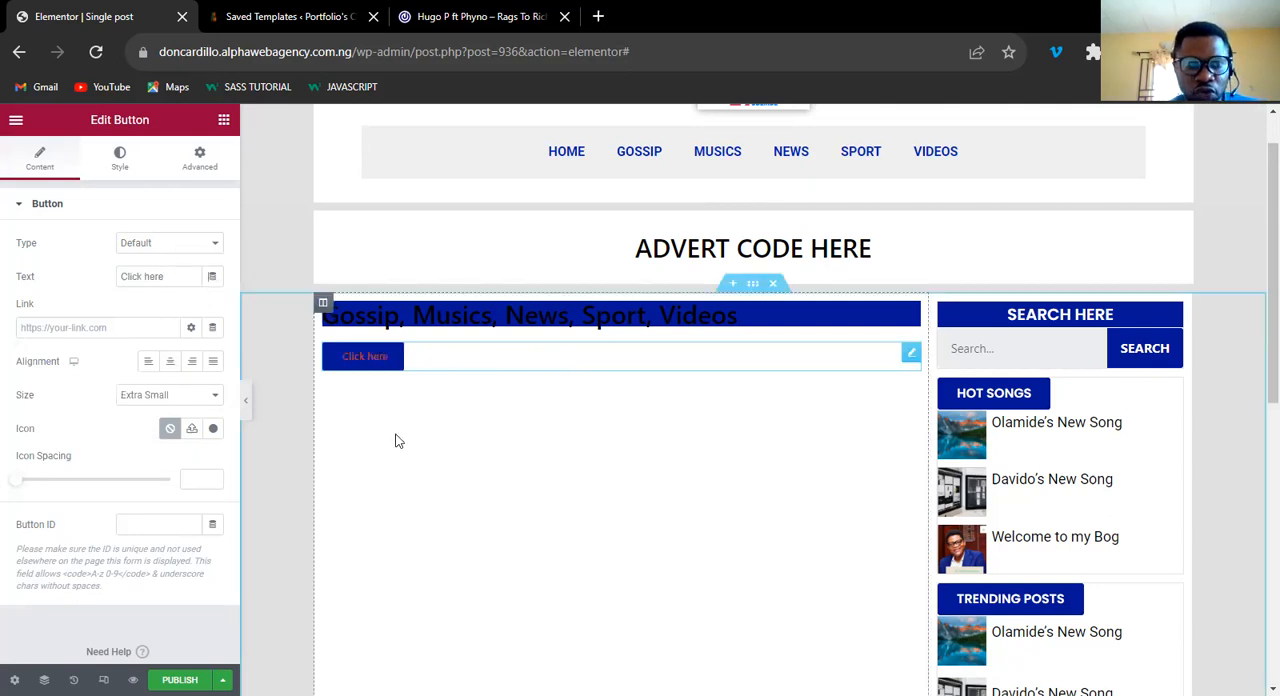
# Look through the dynamic tags offered for the button's link and delete the Button widget from the main column.
pyautogui.click(212, 327)
pyautogui.scroll(-5, 218, 480)
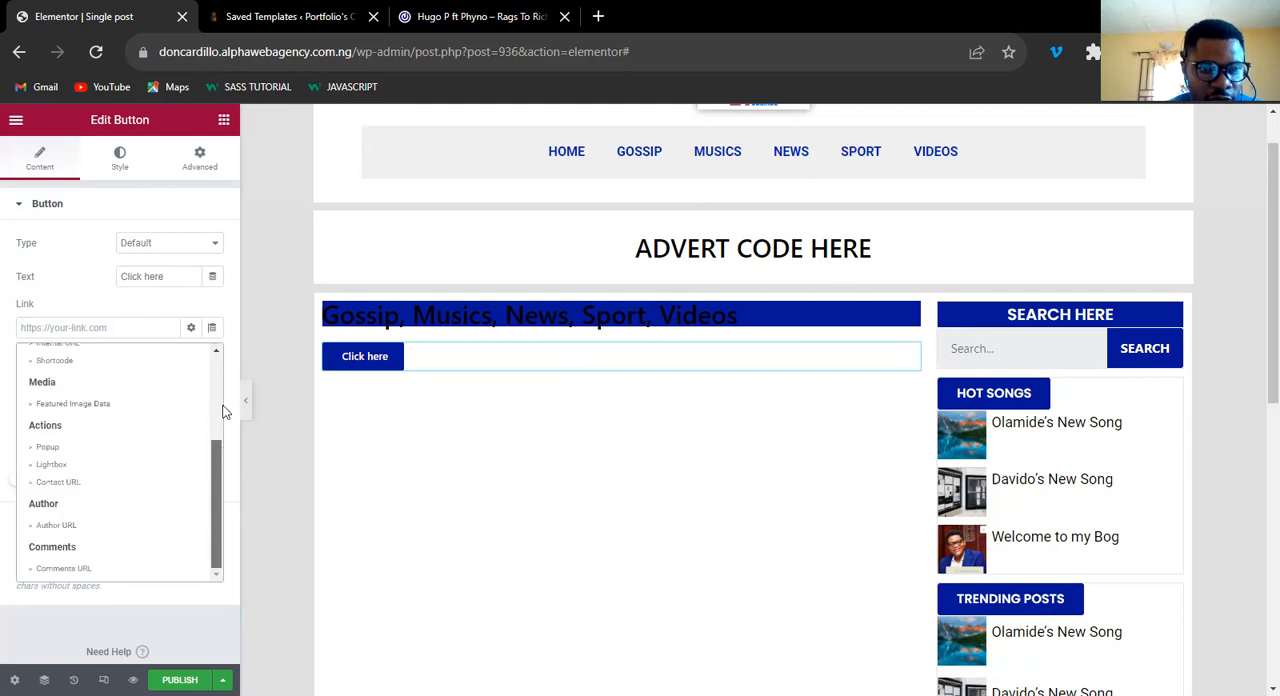
pyautogui.scroll(3, 223, 400)
pyautogui.scroll(1, 220, 384)
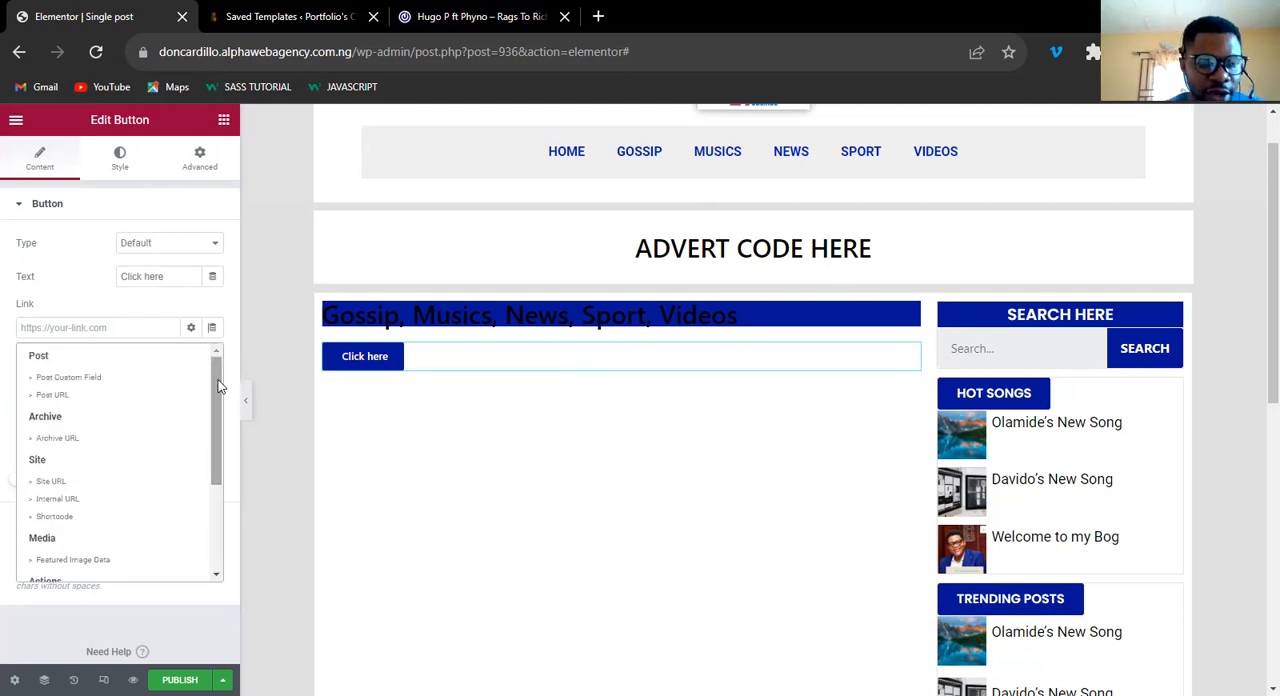
pyautogui.scroll(-1, 216, 400)
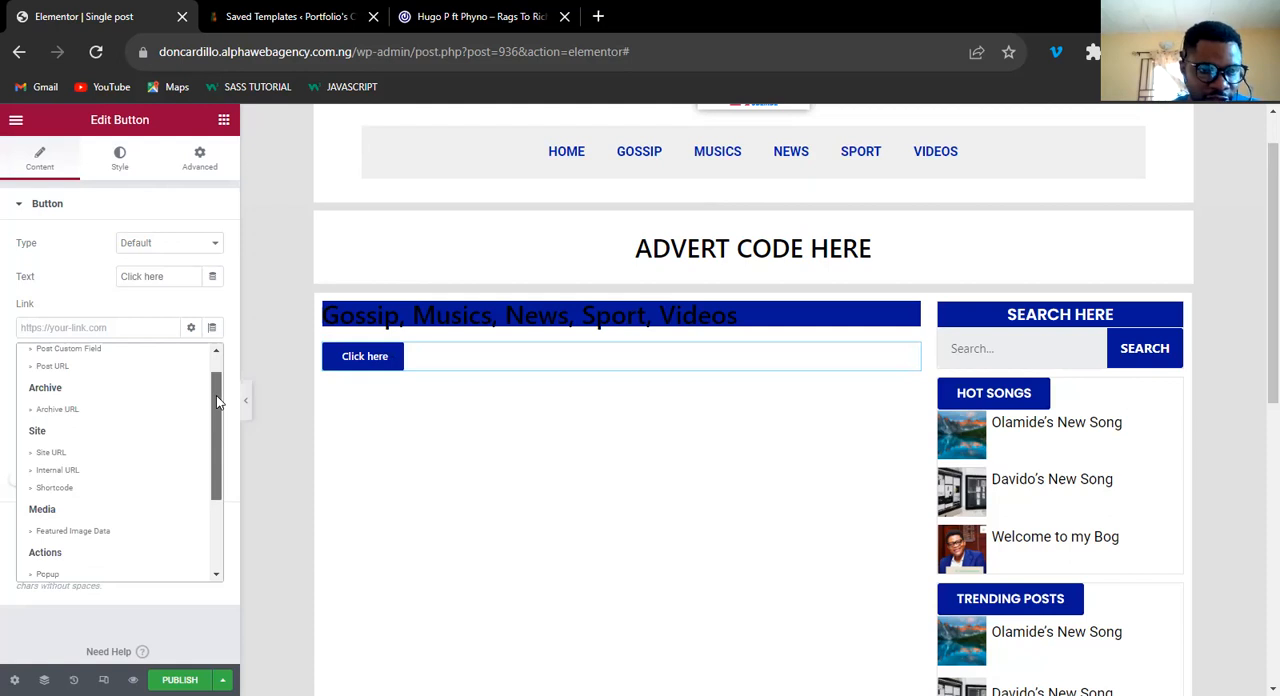
pyautogui.scroll(1, 216, 376)
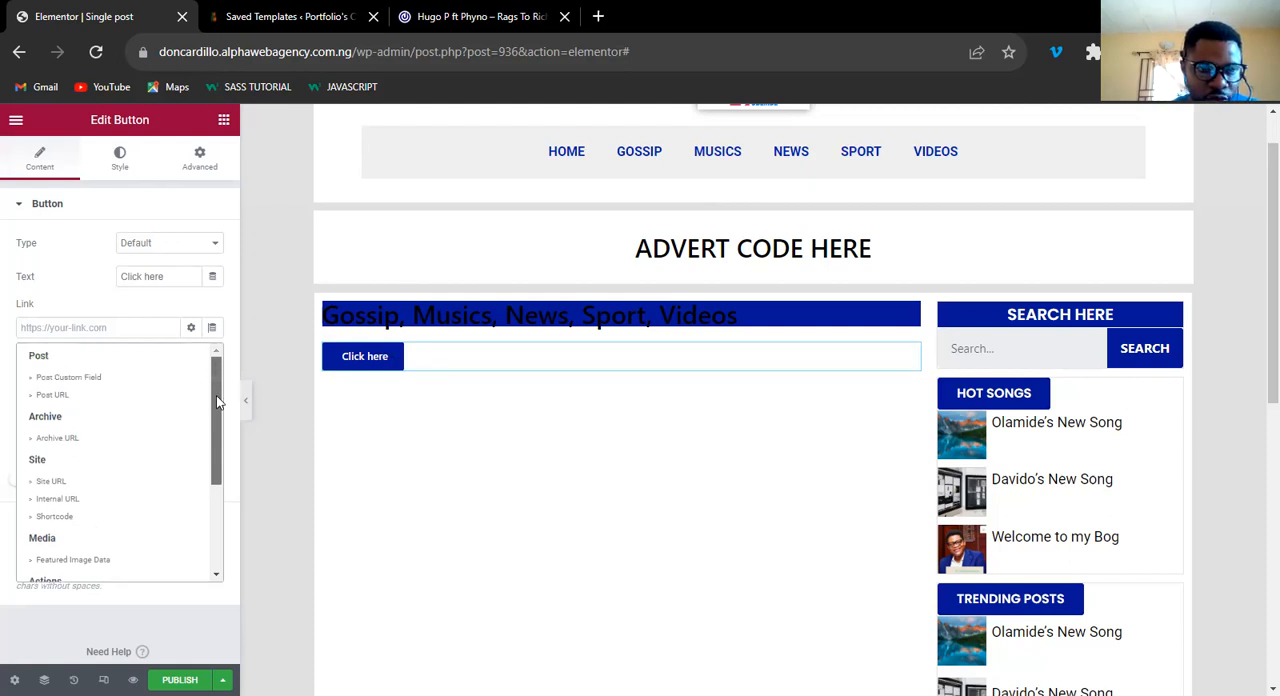
pyautogui.scroll(-1, 216, 395)
pyautogui.scroll(1, 218, 380)
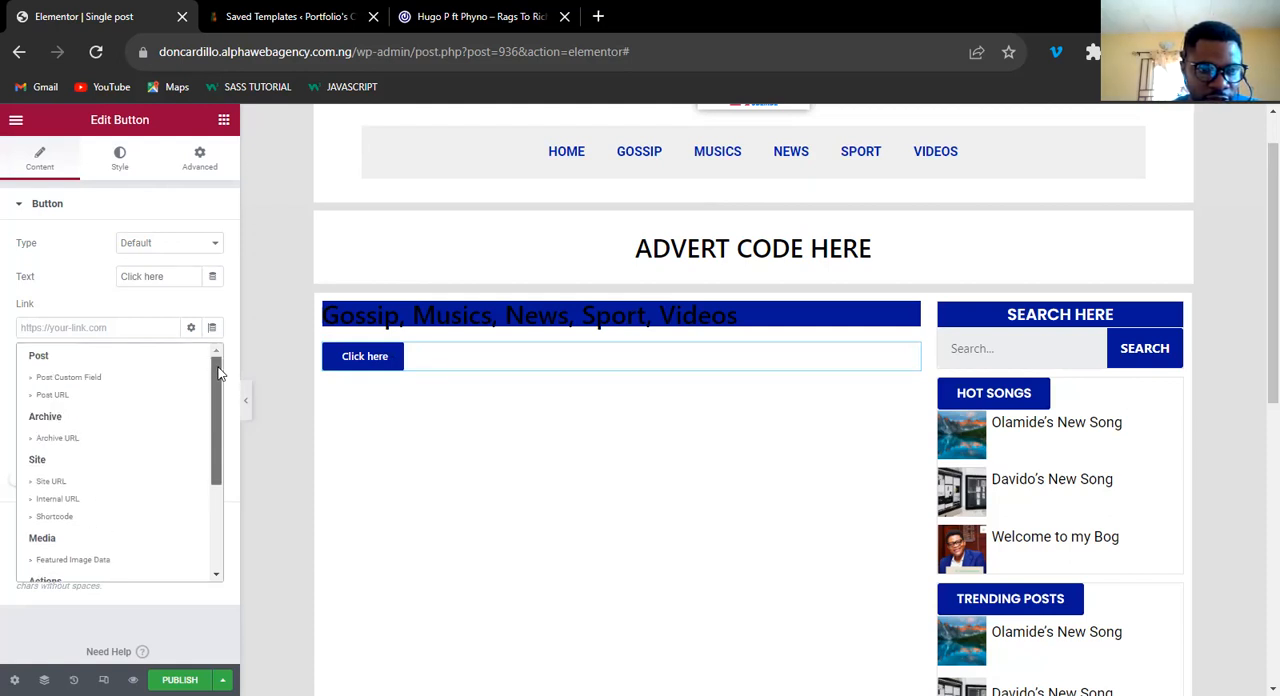
pyautogui.moveTo(220, 373); pyautogui.dragTo(222, 376)
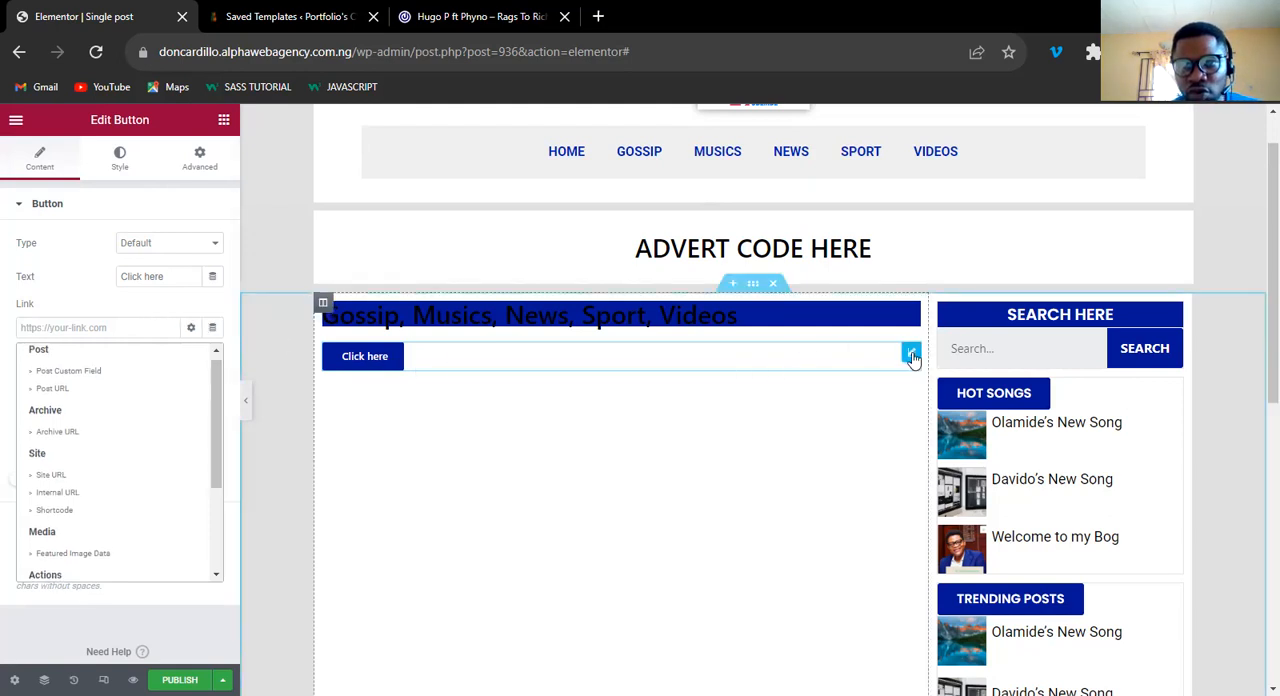
pyautogui.rightClick(912, 358)
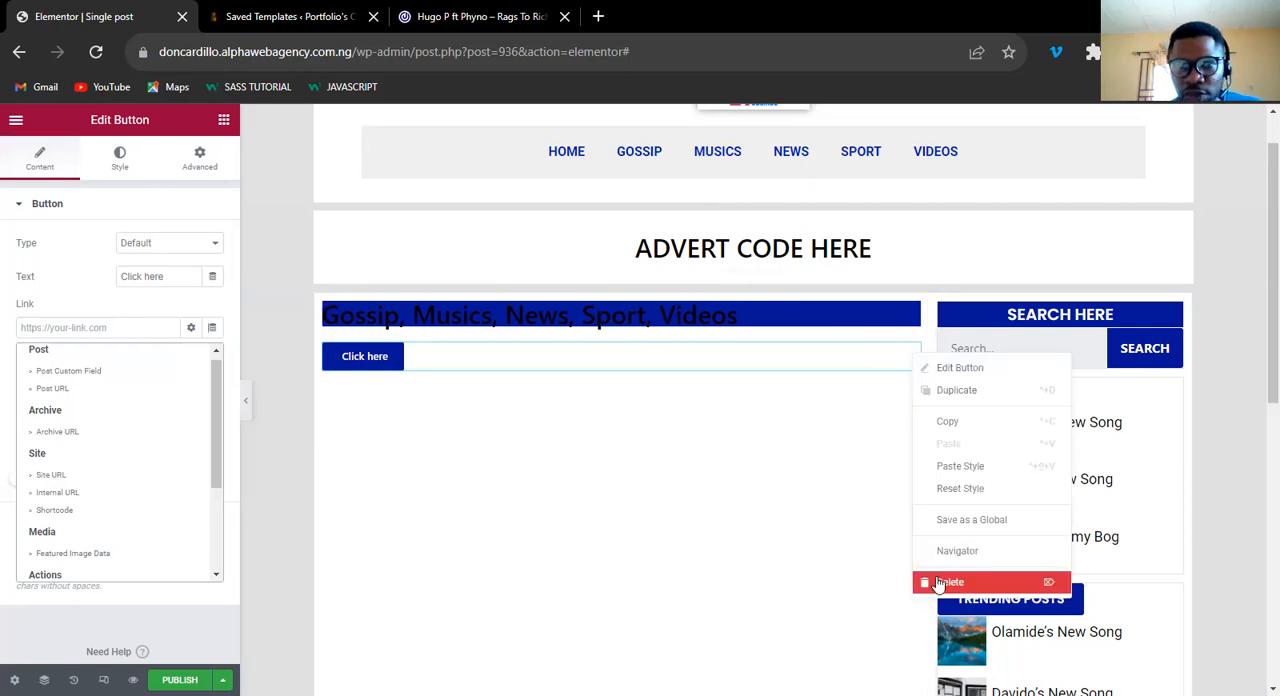
pyautogui.press('Delete')
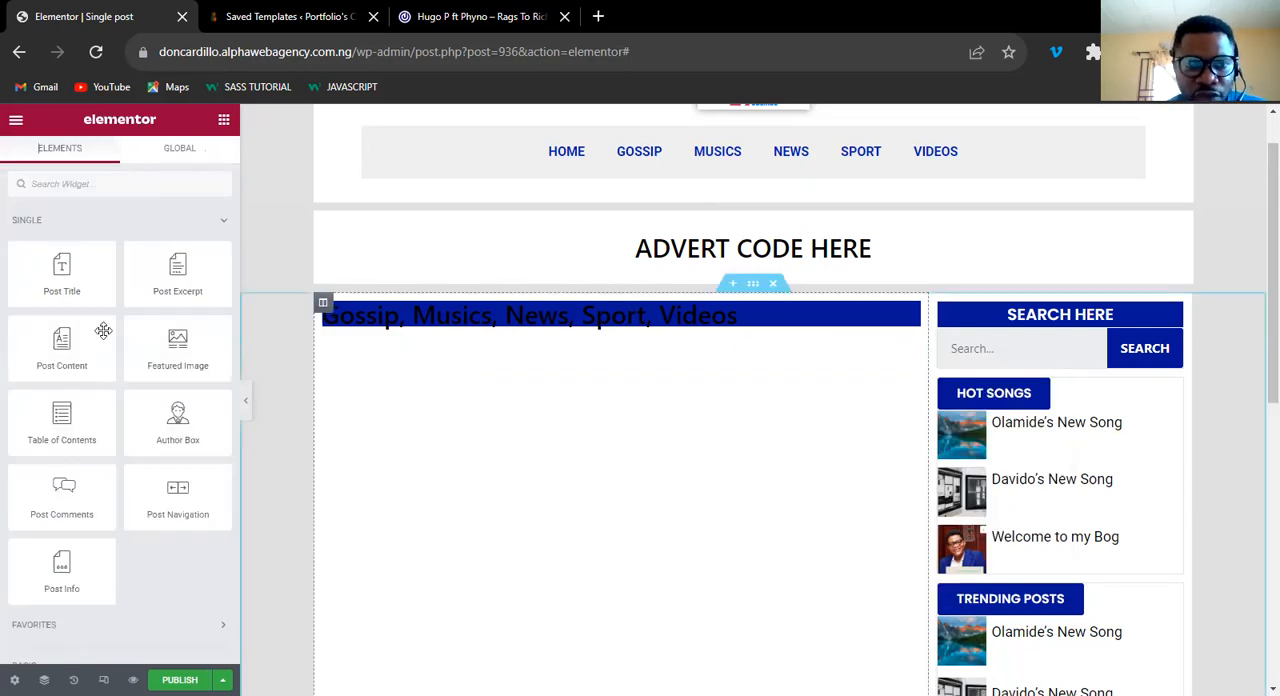
# Add an Inner Section widget below the categories heading in the main column.
pyautogui.click(223, 226)
pyautogui.moveTo(57, 352); pyautogui.dragTo(590, 333)
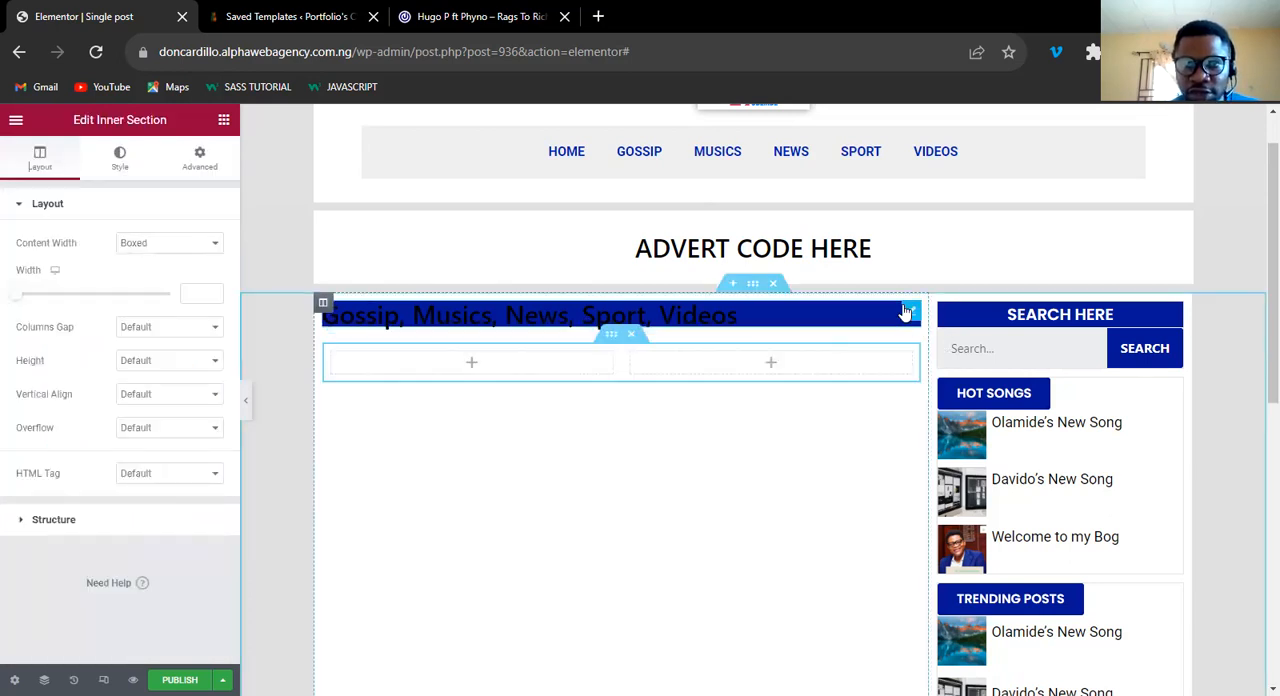
pyautogui.tripleClick(555, 316)
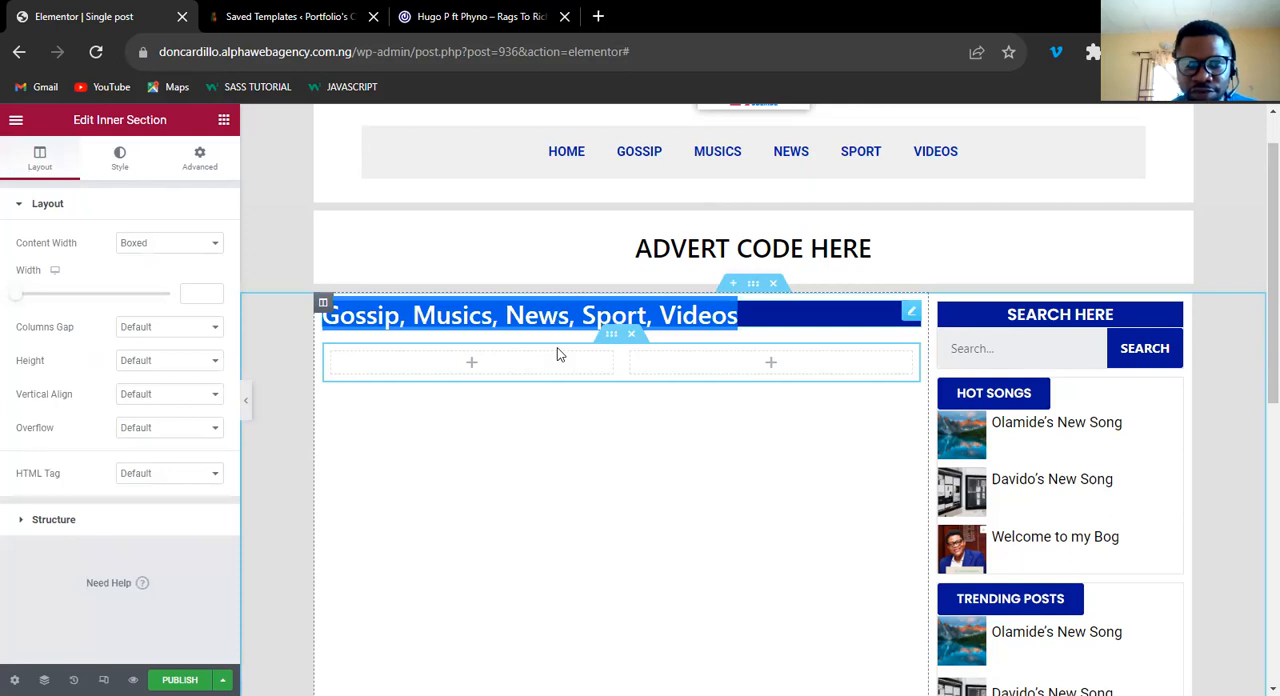
pyautogui.click(497, 372)
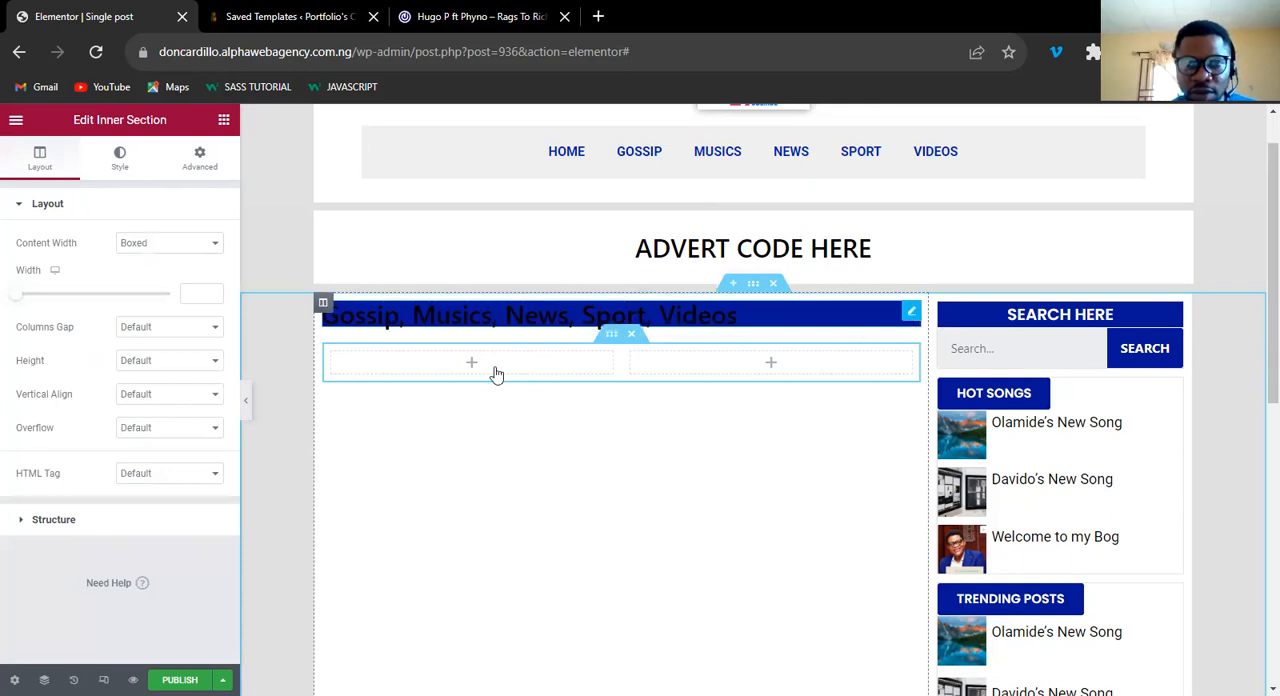
# Copy the categories heading and paste it into the first column of the inner section.
pyautogui.click(911, 312)
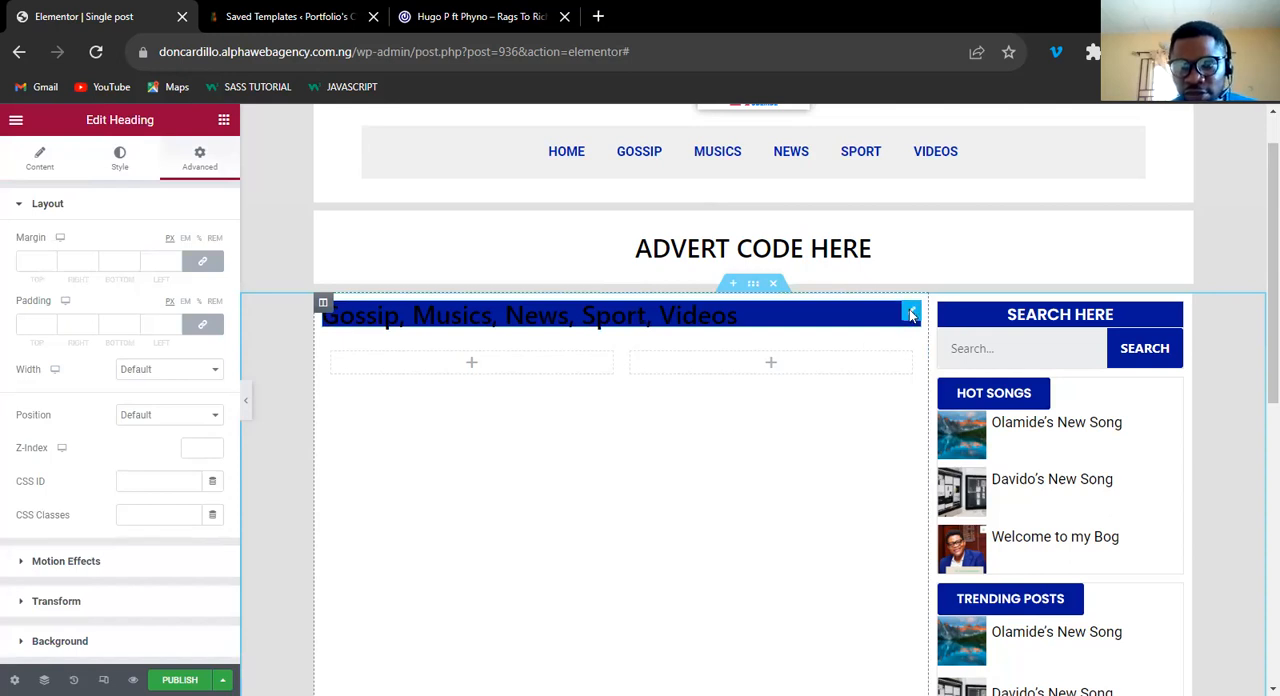
pyautogui.rightClick(931, 415)
pyautogui.click(473, 355)
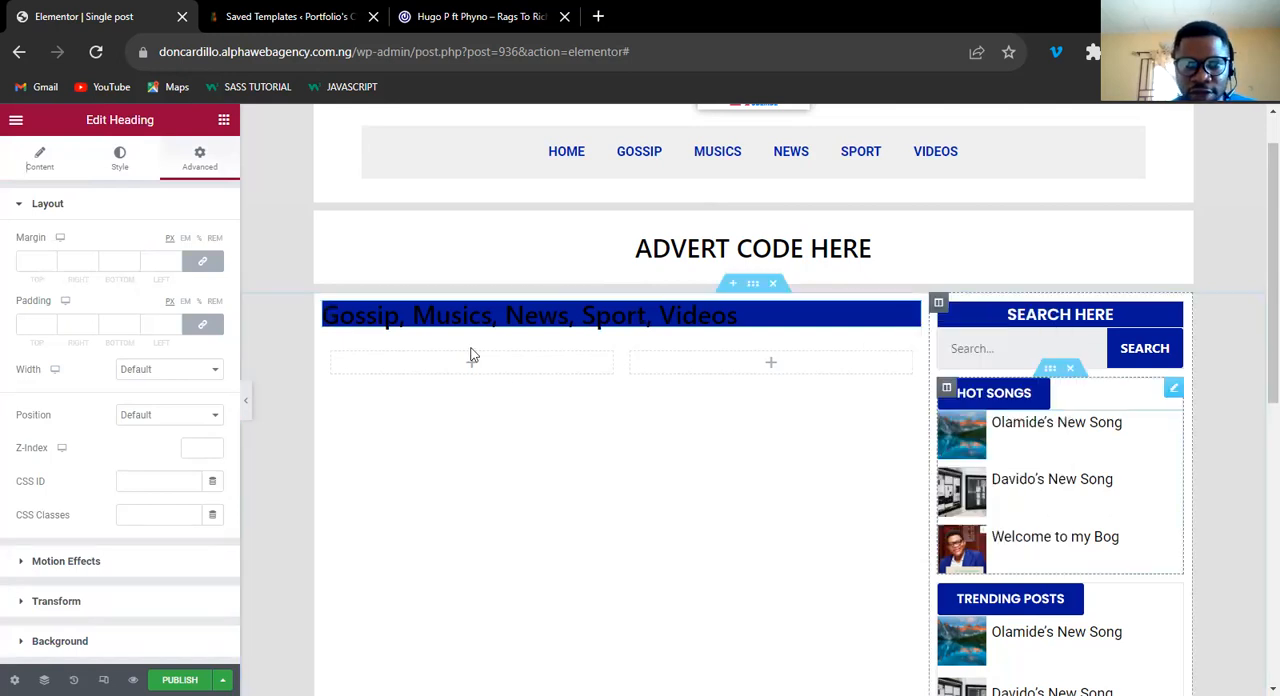
pyautogui.rightClick(473, 369)
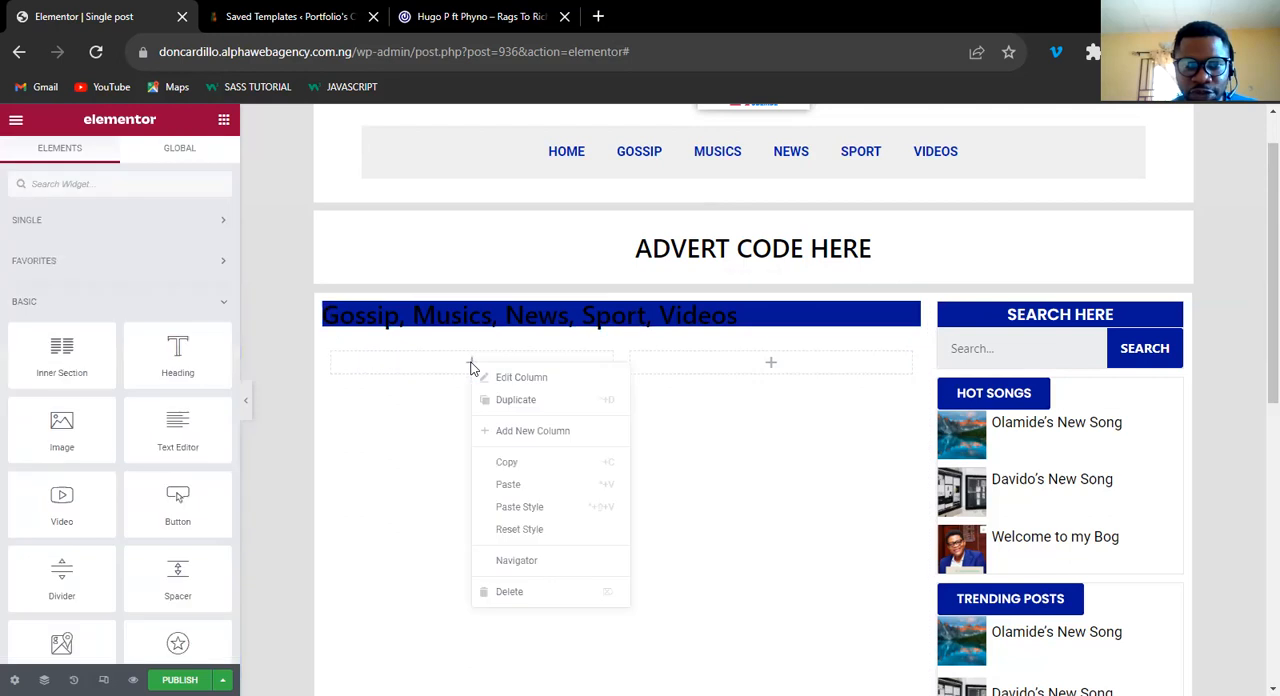
pyautogui.click(508, 485)
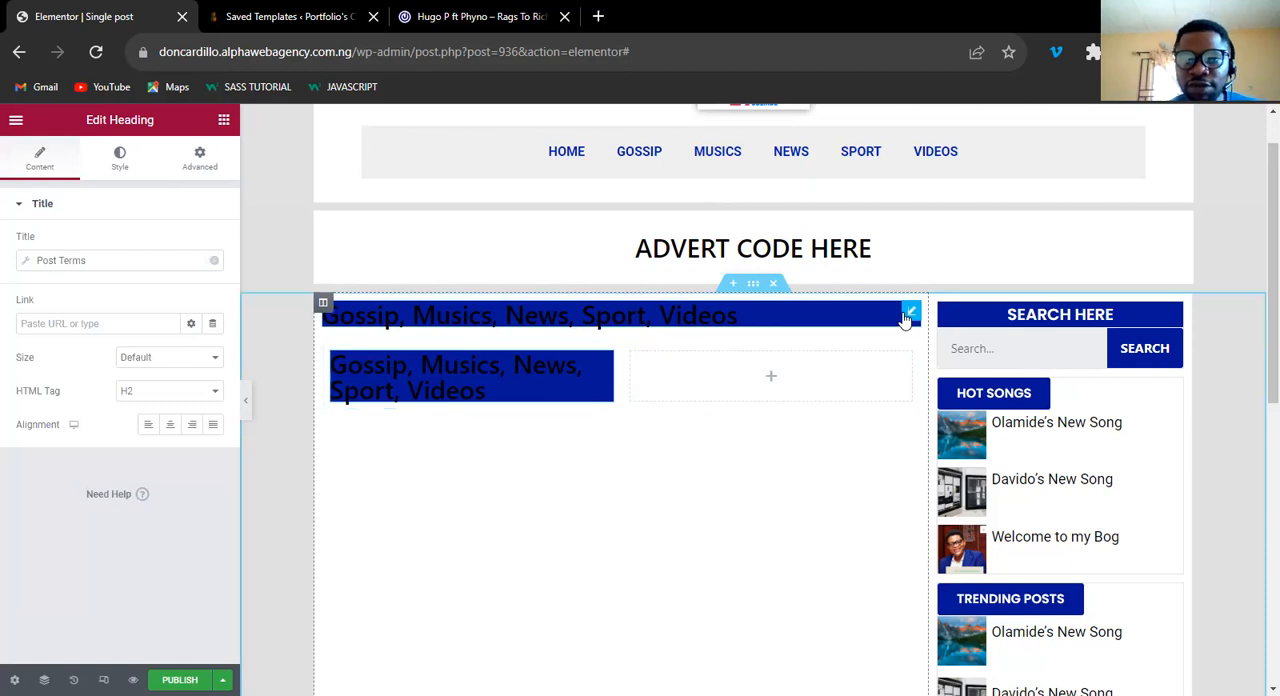
# Delete the full-width categories heading above the inner section and narrow the inner section's first column.
pyautogui.rightClick(905, 320)
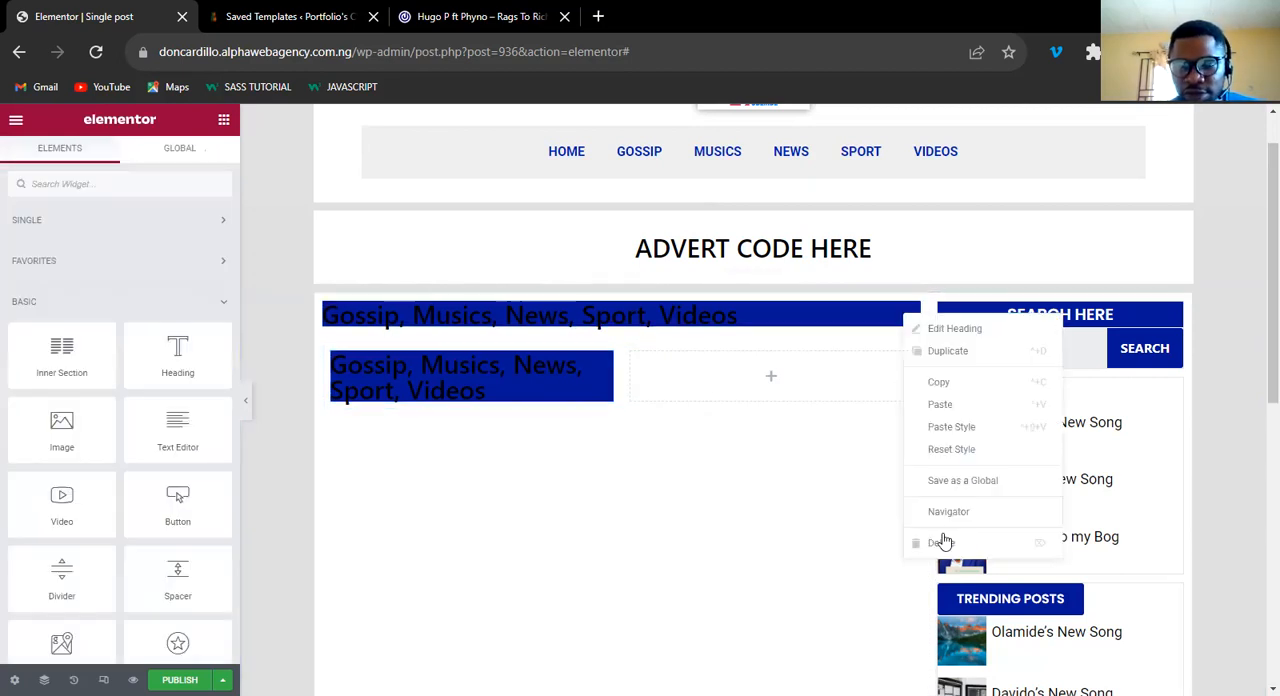
pyautogui.click(944, 542)
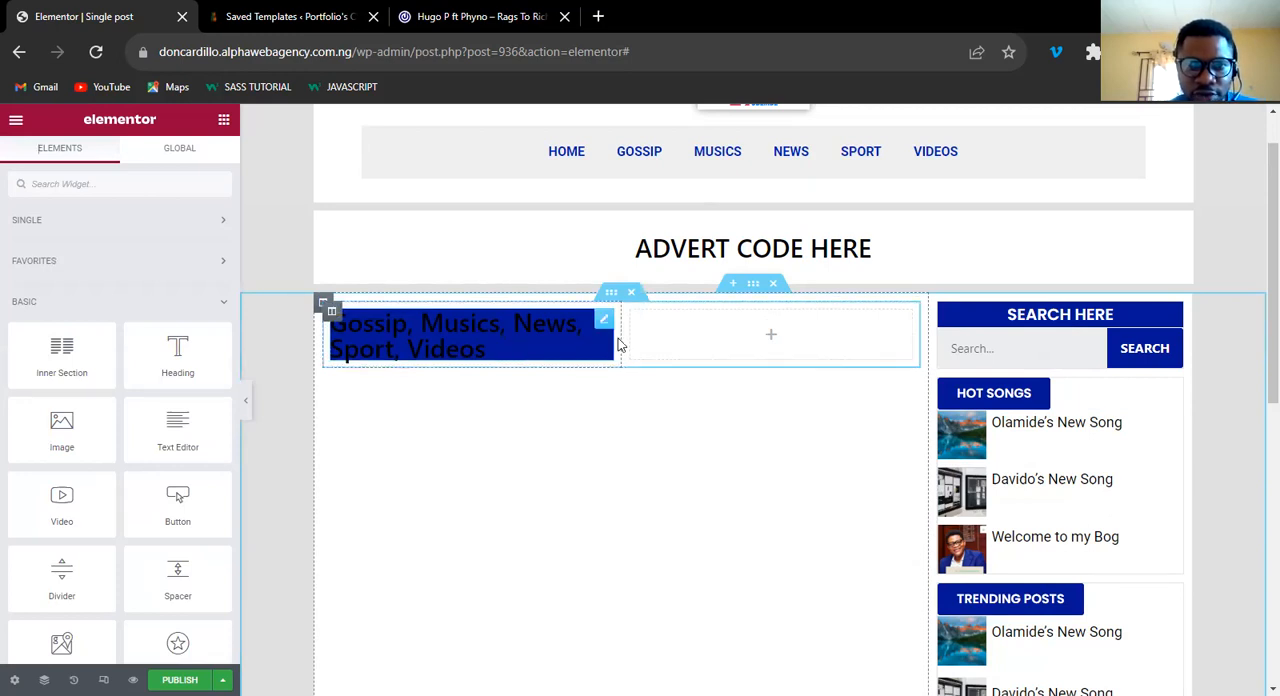
pyautogui.moveTo(621, 338); pyautogui.dragTo(581, 338)
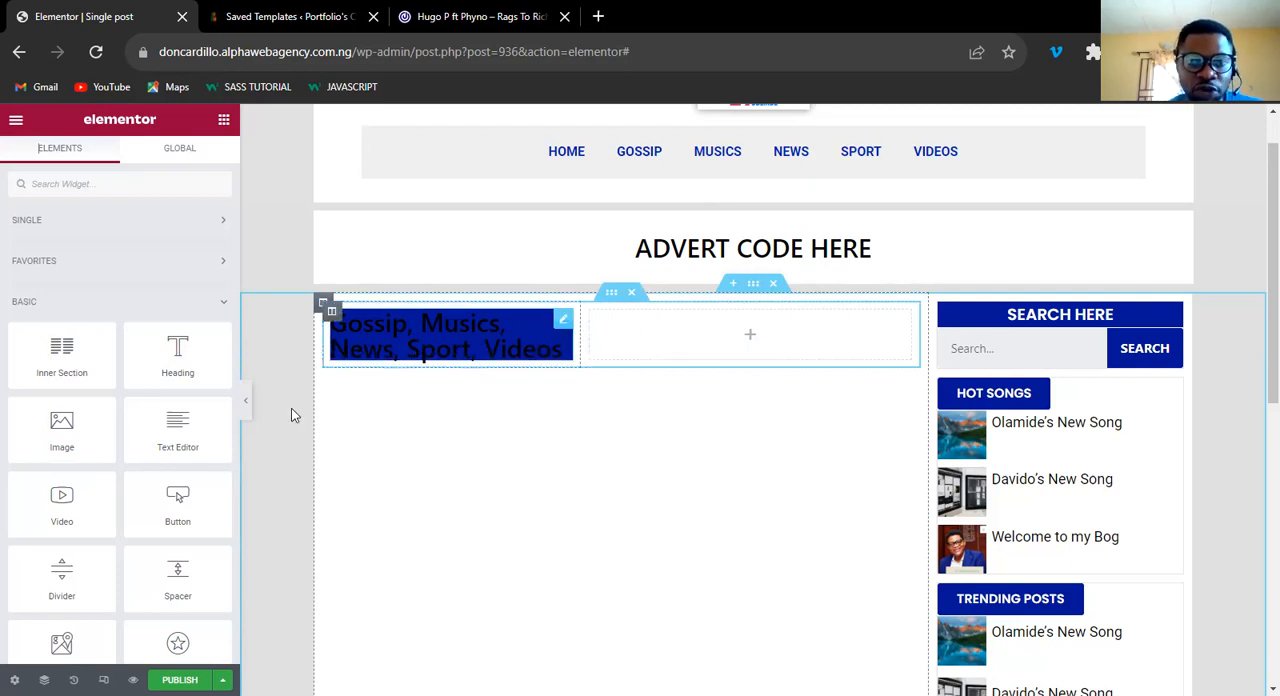
# Keep the inner section's categories heading as H2 and set its text color to white.
pyautogui.click(561, 322)
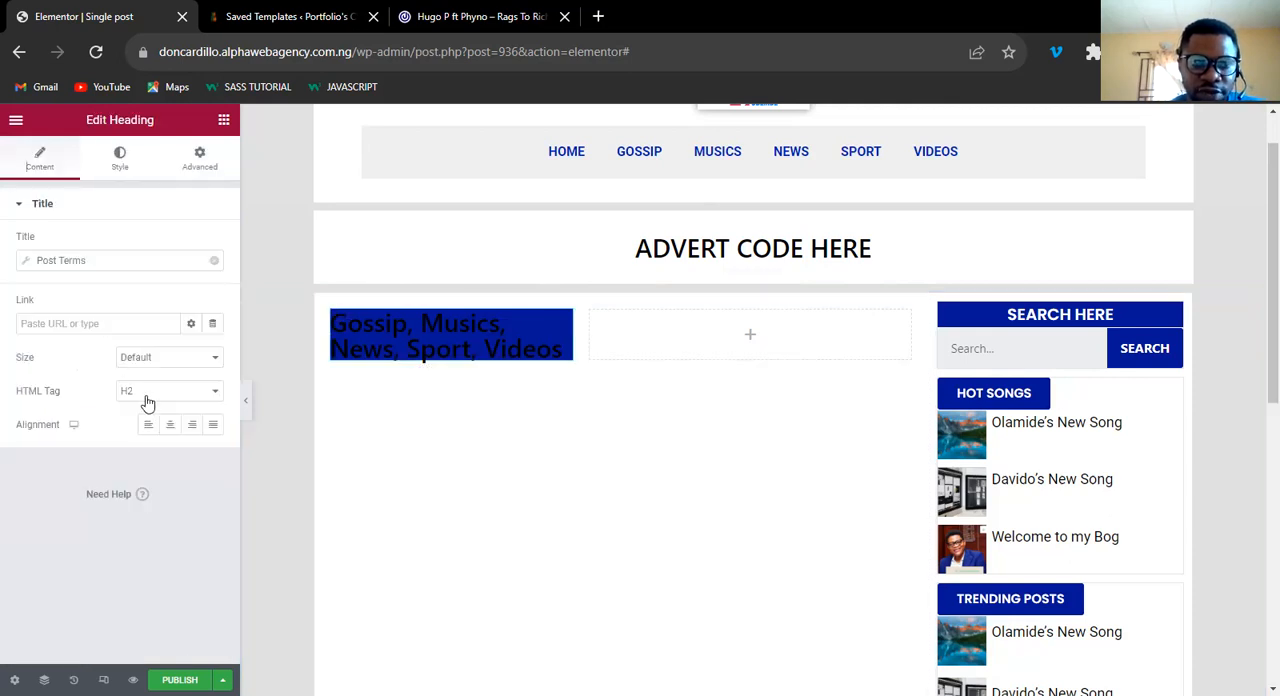
pyautogui.click(152, 392)
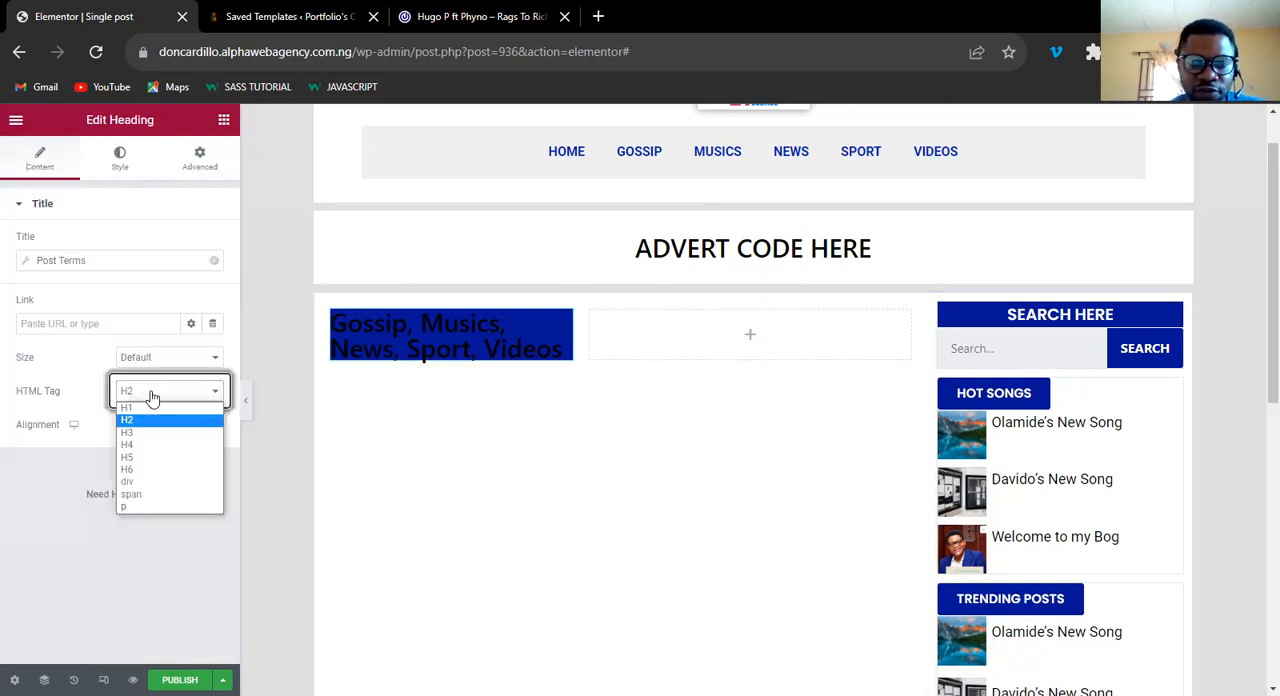
pyautogui.click(150, 419)
pyautogui.click(122, 172)
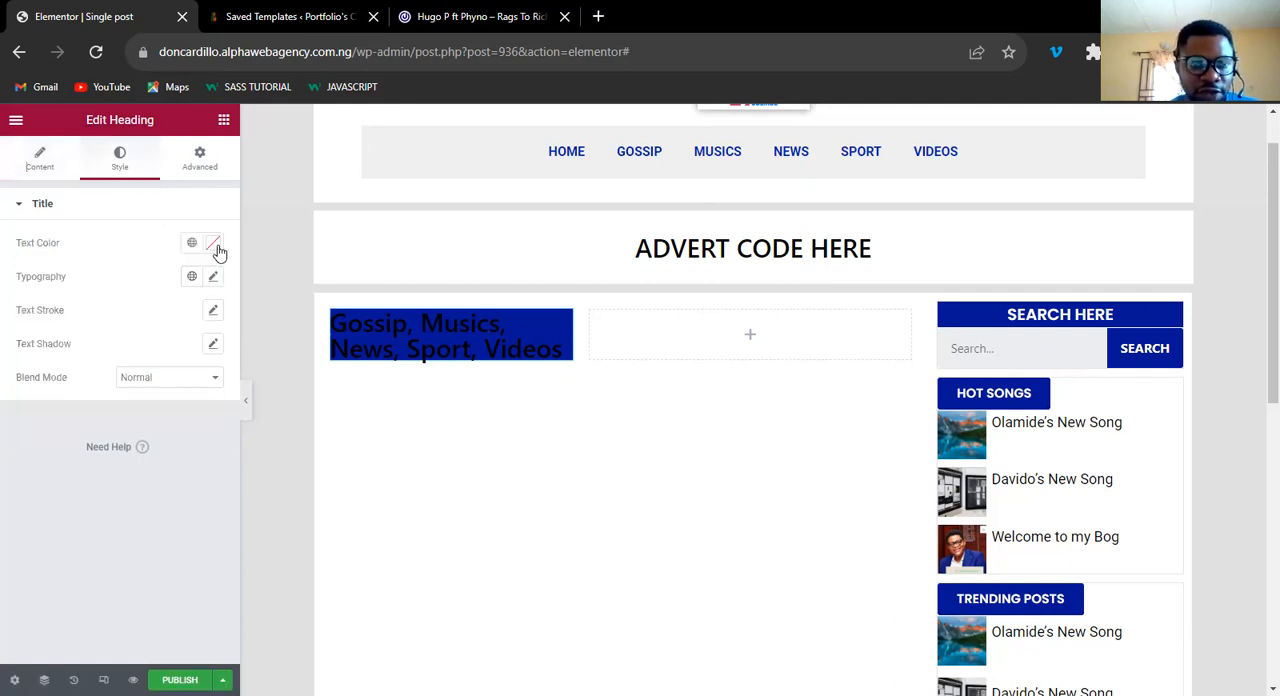
pyautogui.click(213, 242)
pyautogui.write('#EDE7E7')
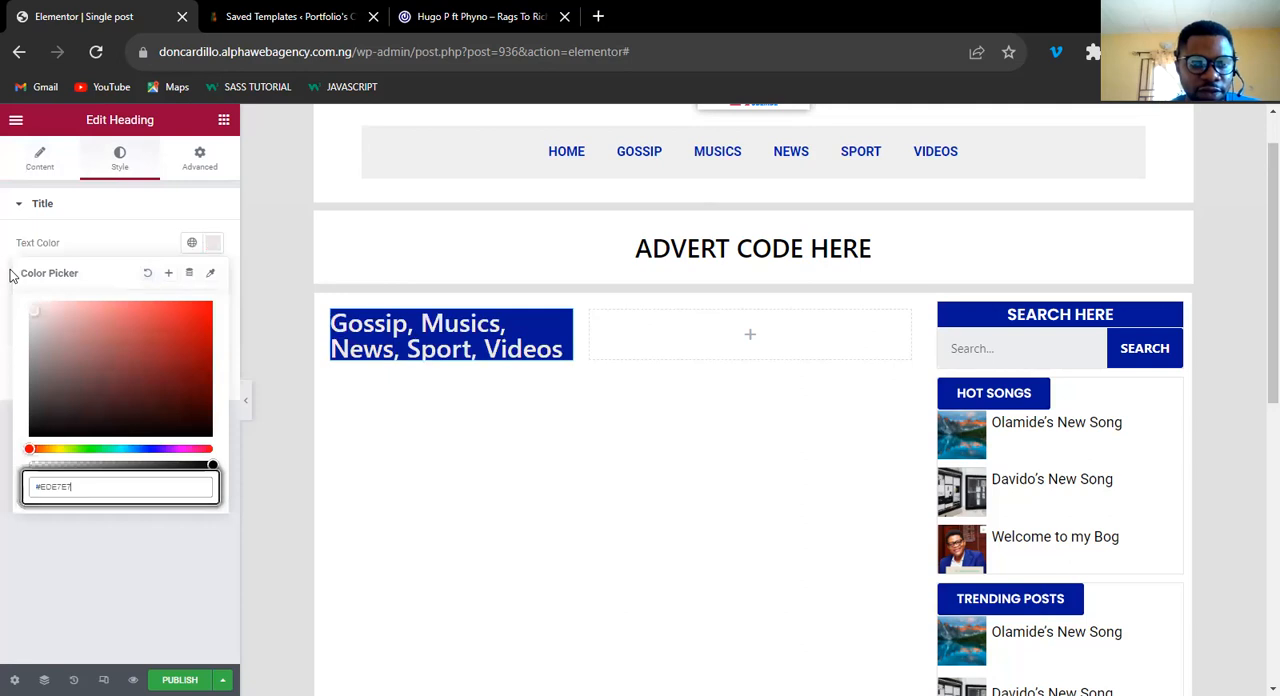
pyautogui.click(211, 244)
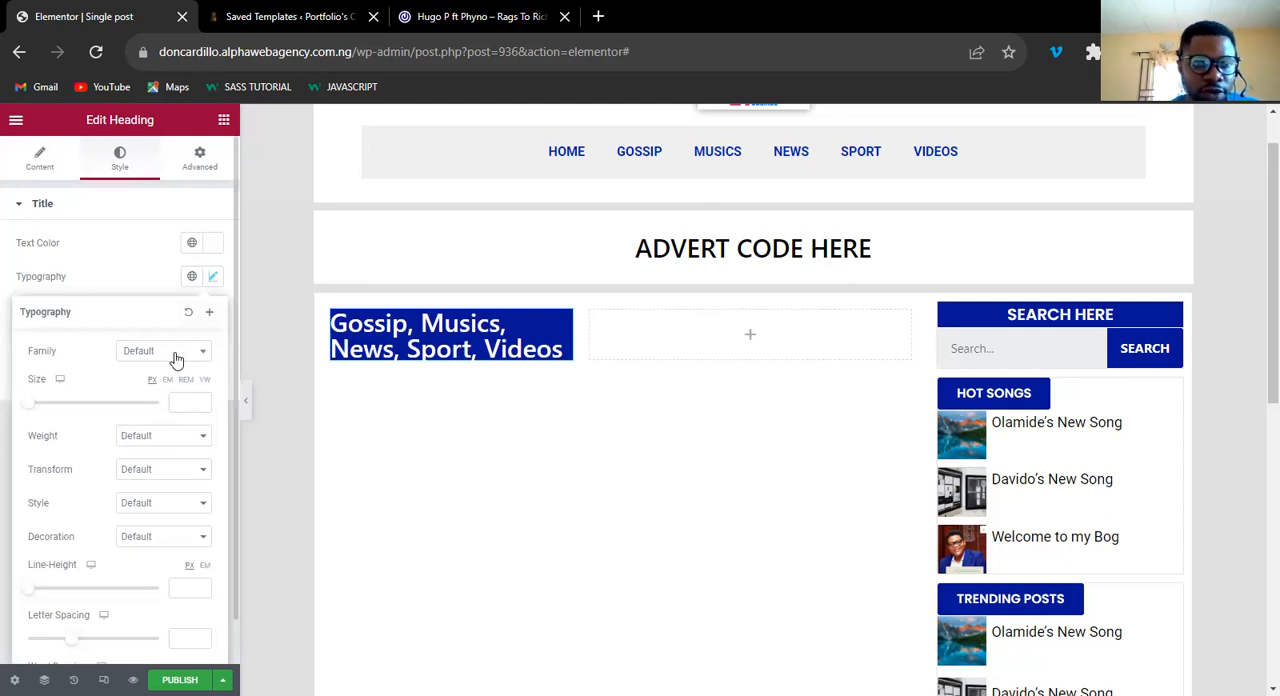
# Set the categories heading's font family to Roboto.
pyautogui.click(166, 360)
pyautogui.click(166, 376)
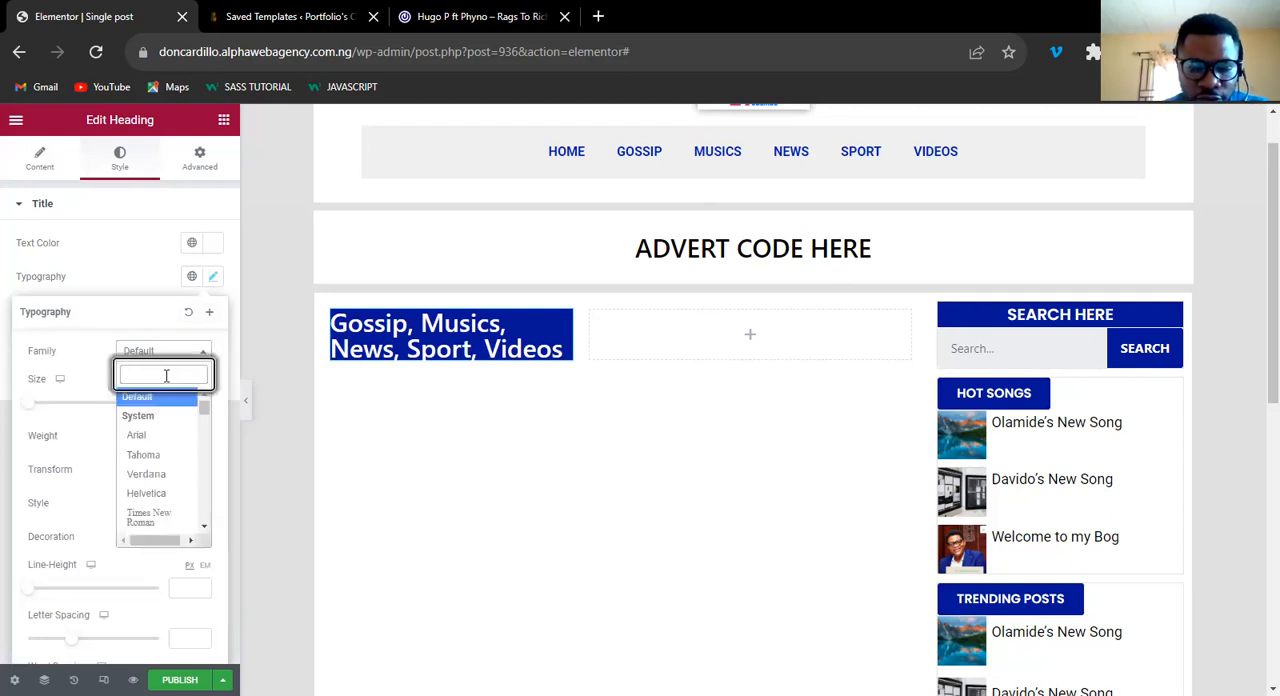
pyautogui.write('robot')
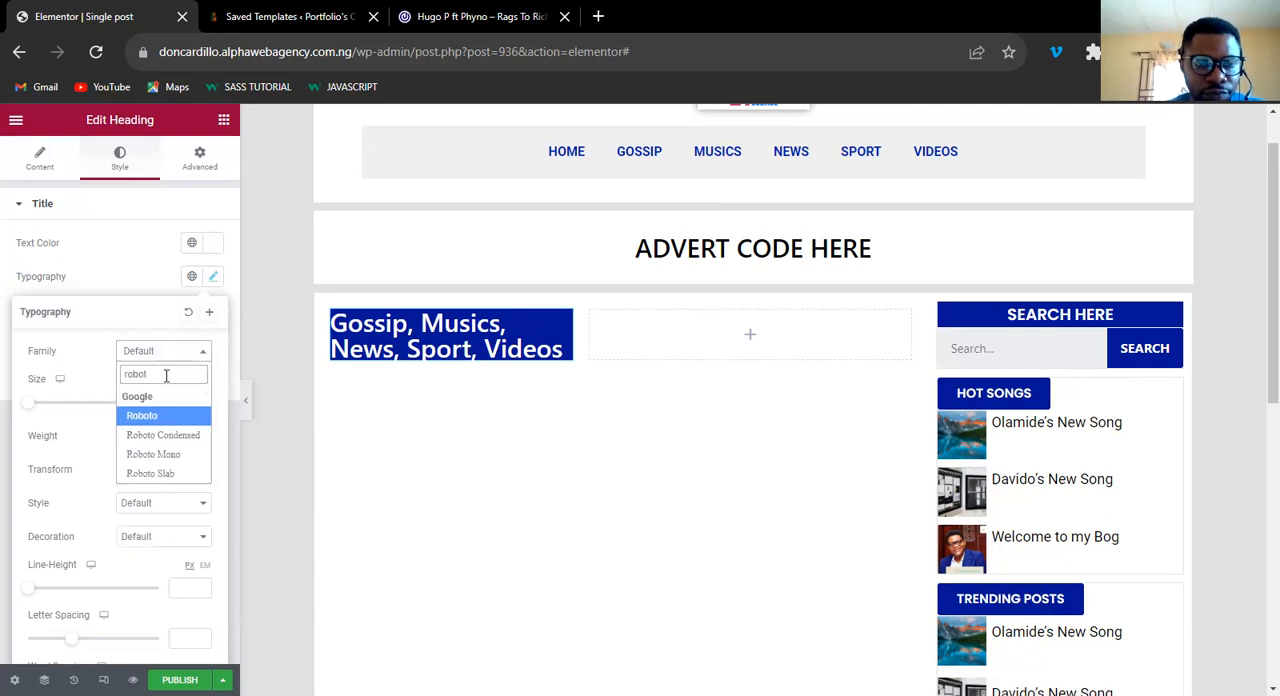
pyautogui.write('o')
pyautogui.click(150, 415)
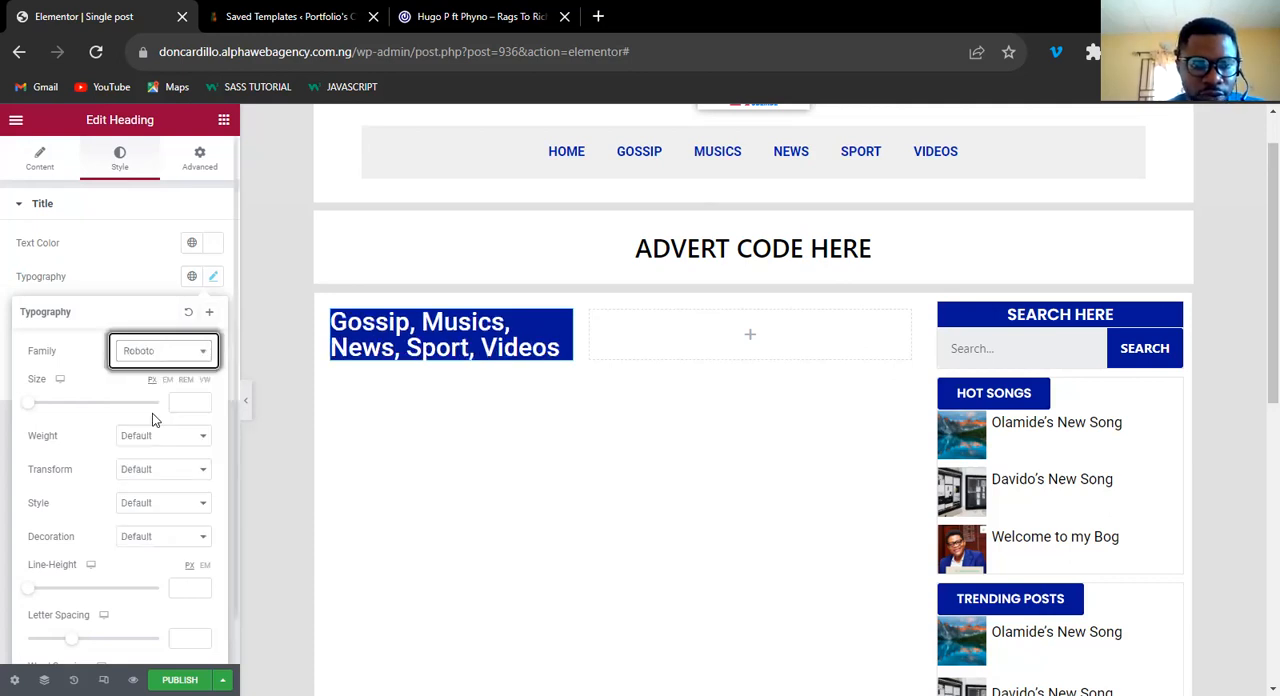
# Set the categories heading's font weight to 400 and its size to 20 px.
pyautogui.click(157, 440)
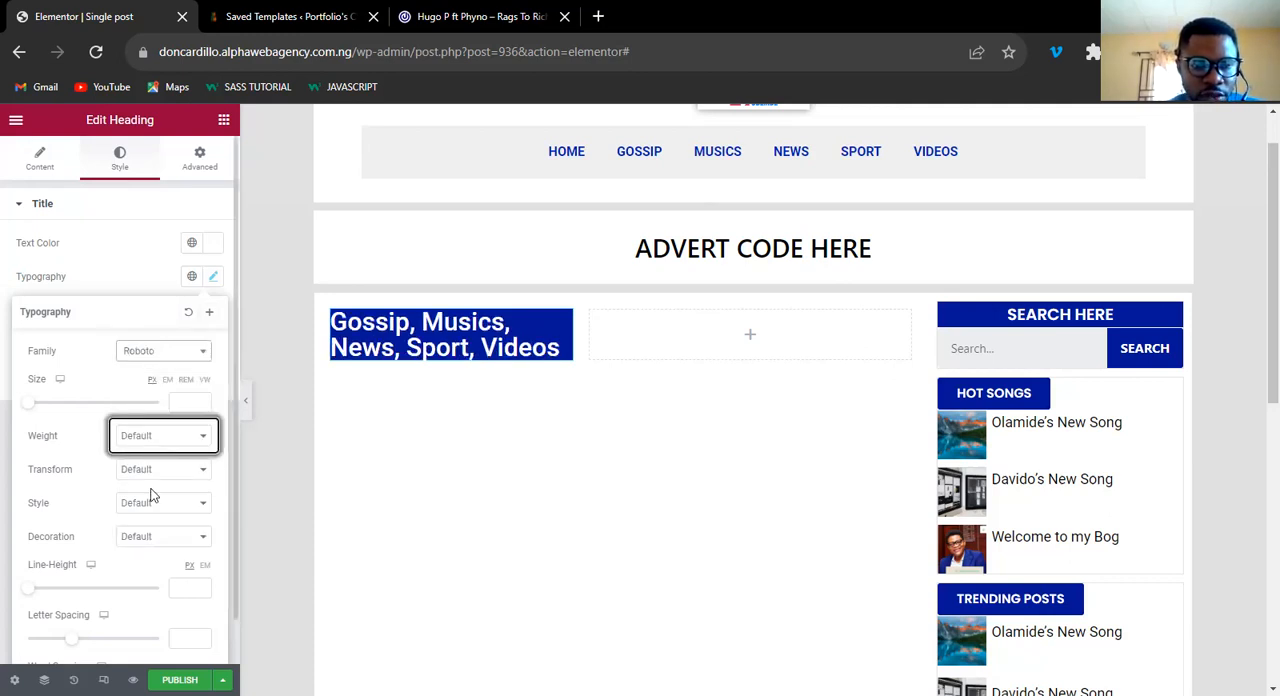
pyautogui.click(152, 507)
pyautogui.click(157, 440)
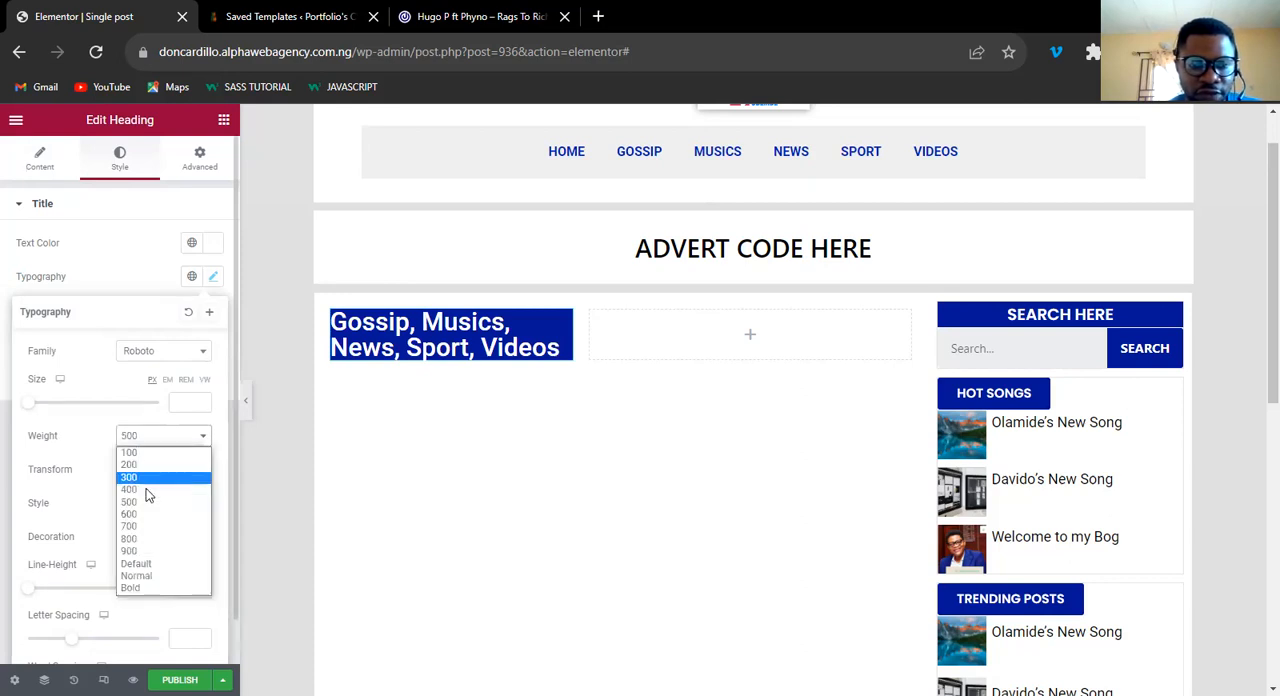
pyautogui.click(147, 490)
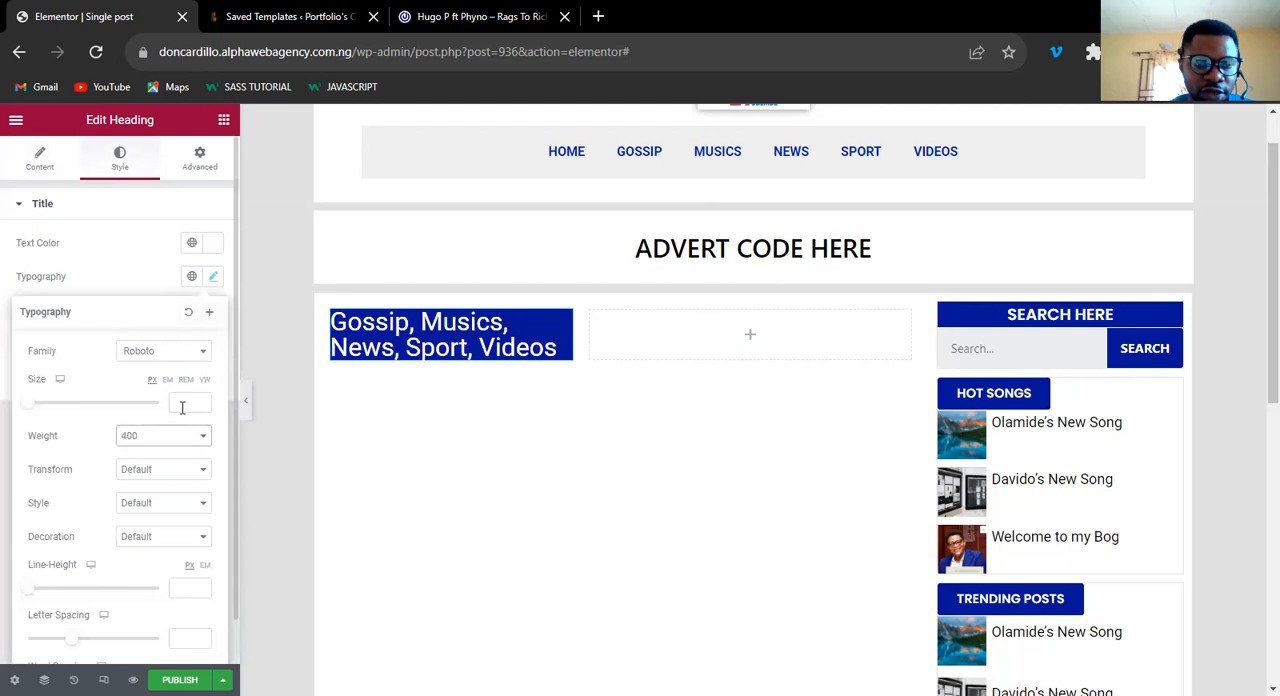
pyautogui.click(182, 401)
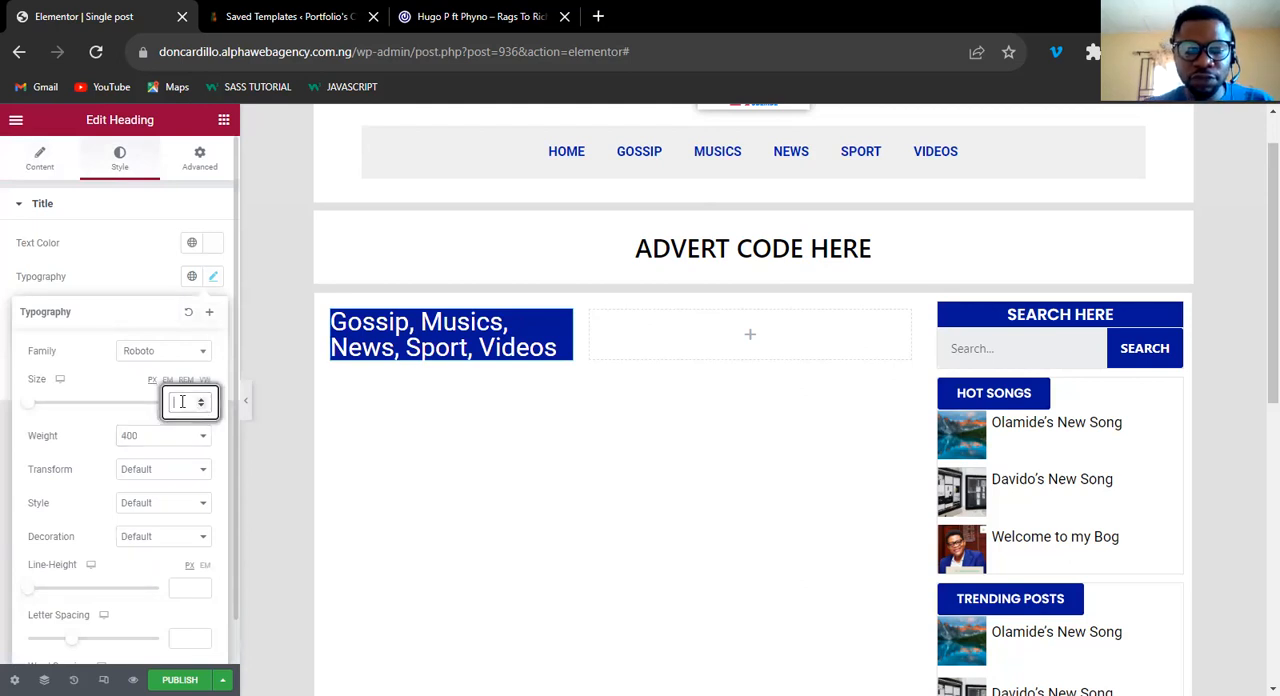
pyautogui.write('20')
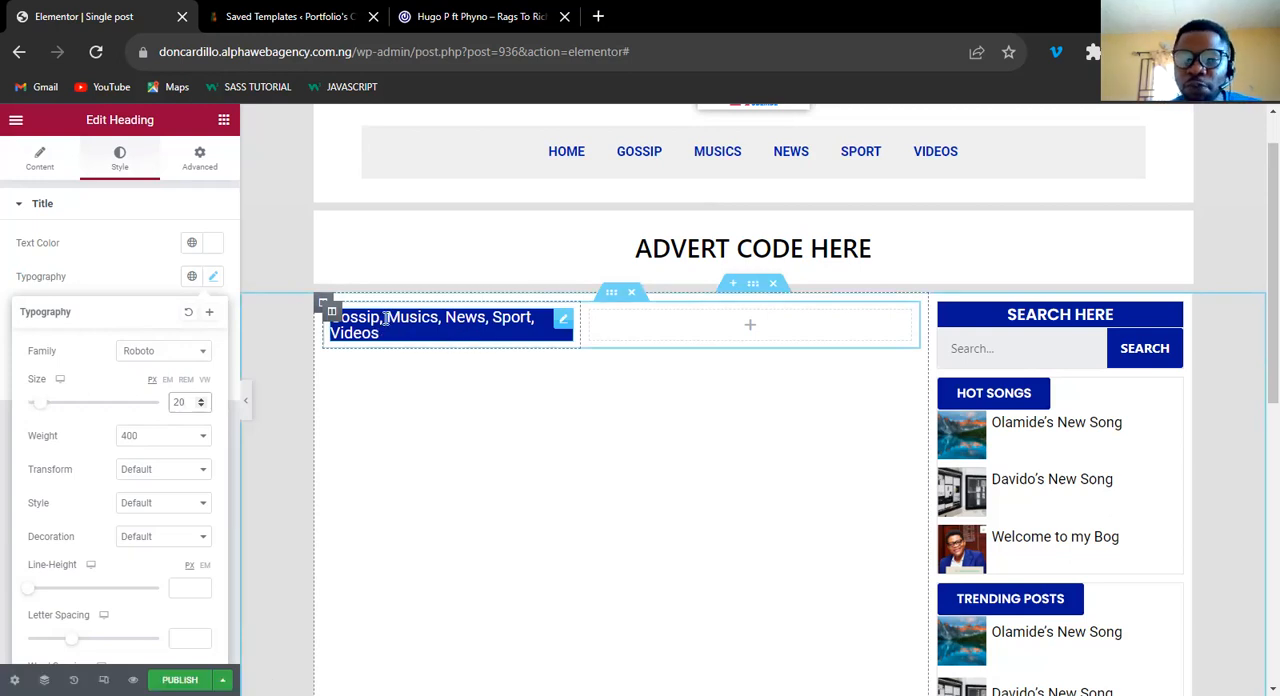
pyautogui.scroll(-5, 1023, 546)
pyautogui.scroll(6, 926, 560)
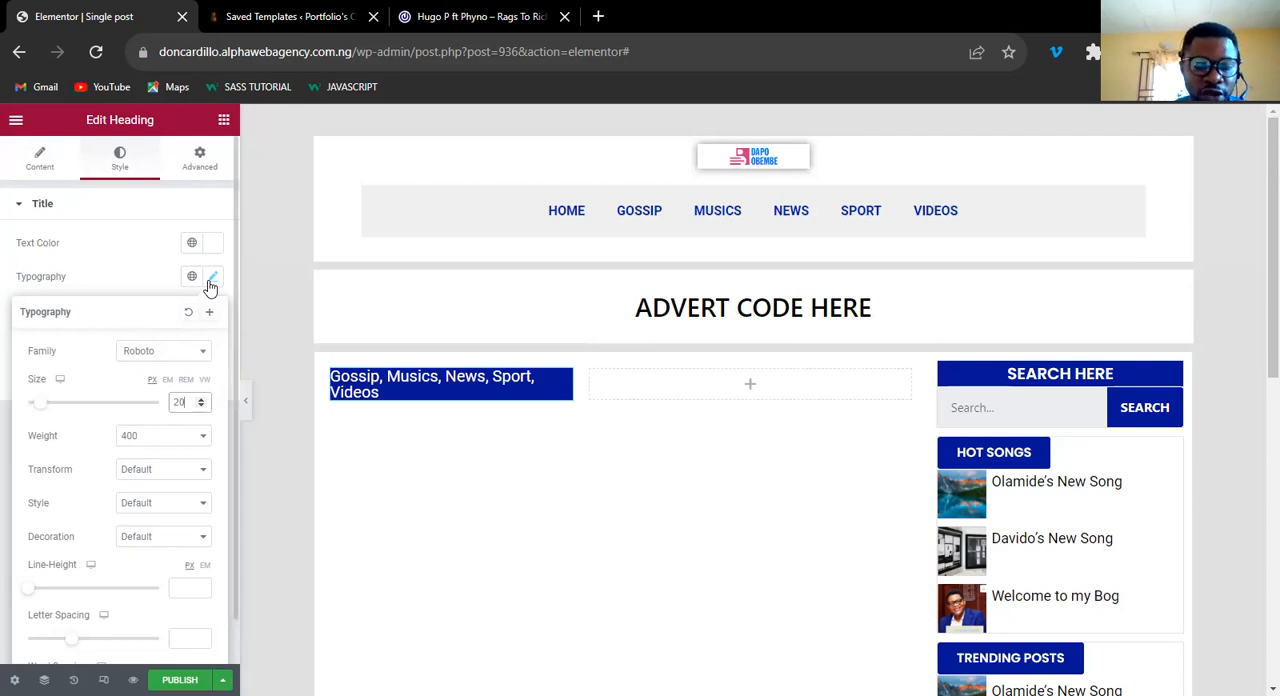
# Set the categories heading's font weight to 300 and center its text.
pyautogui.click(163, 436)
pyautogui.click(154, 477)
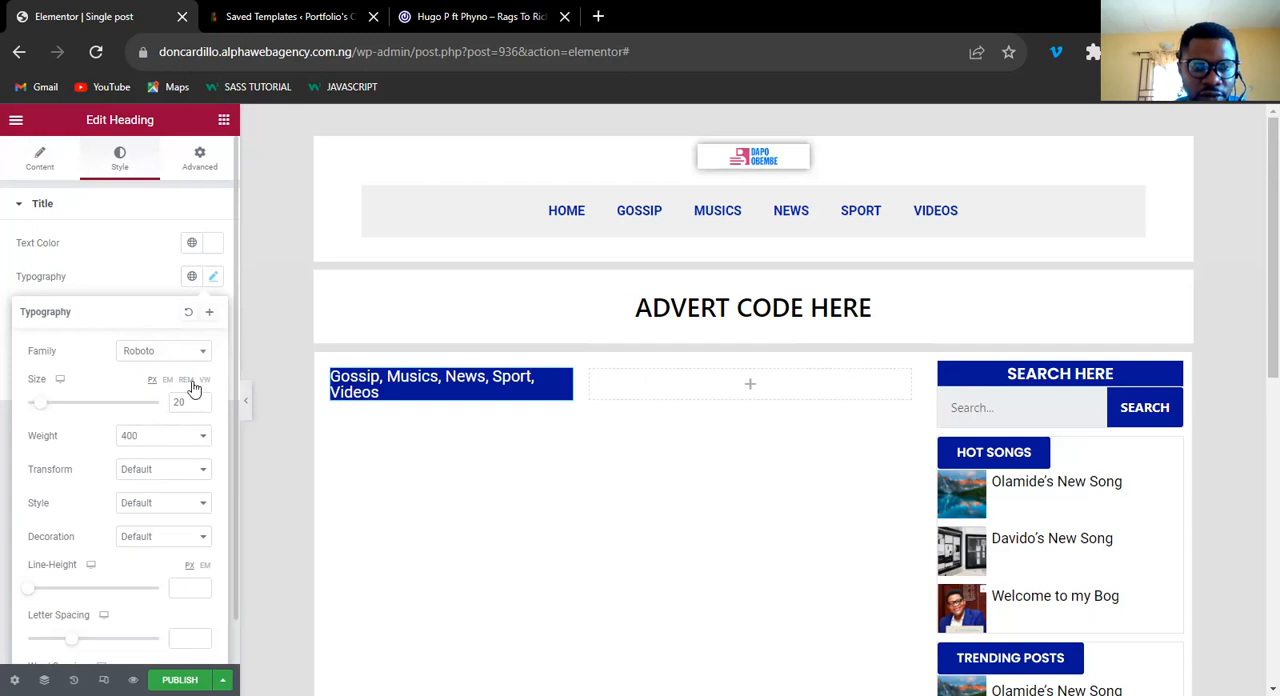
pyautogui.click(212, 276)
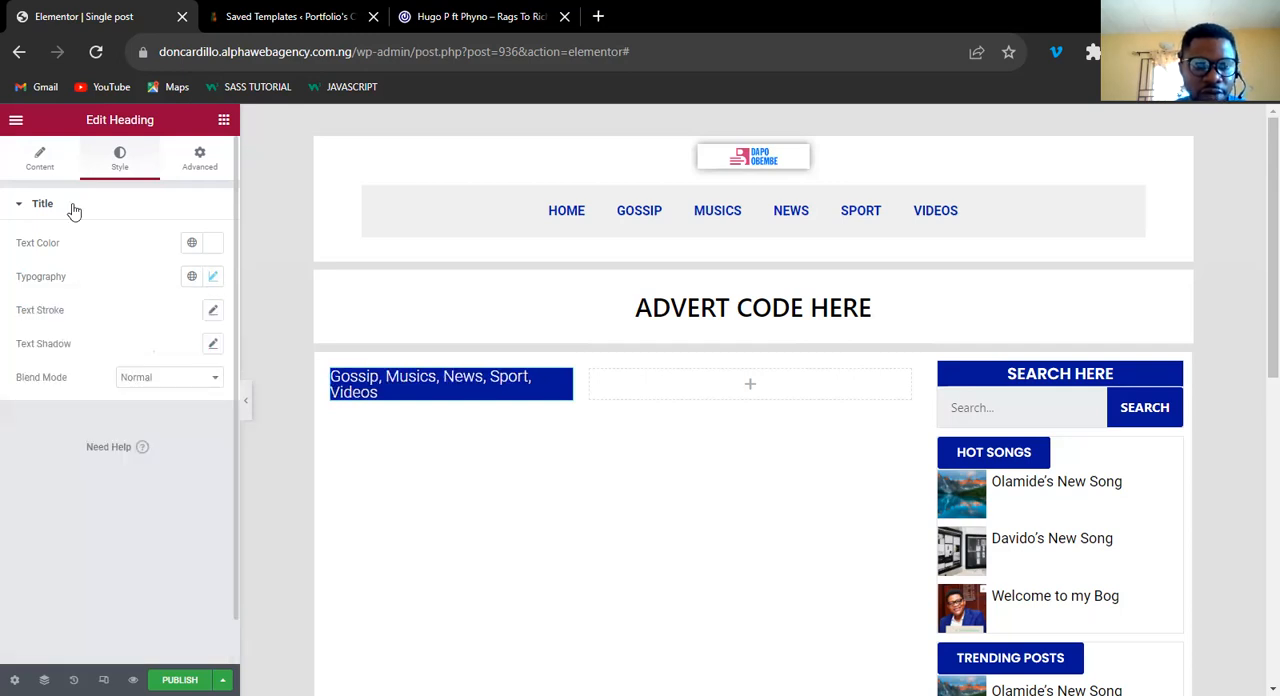
pyautogui.click(45, 164)
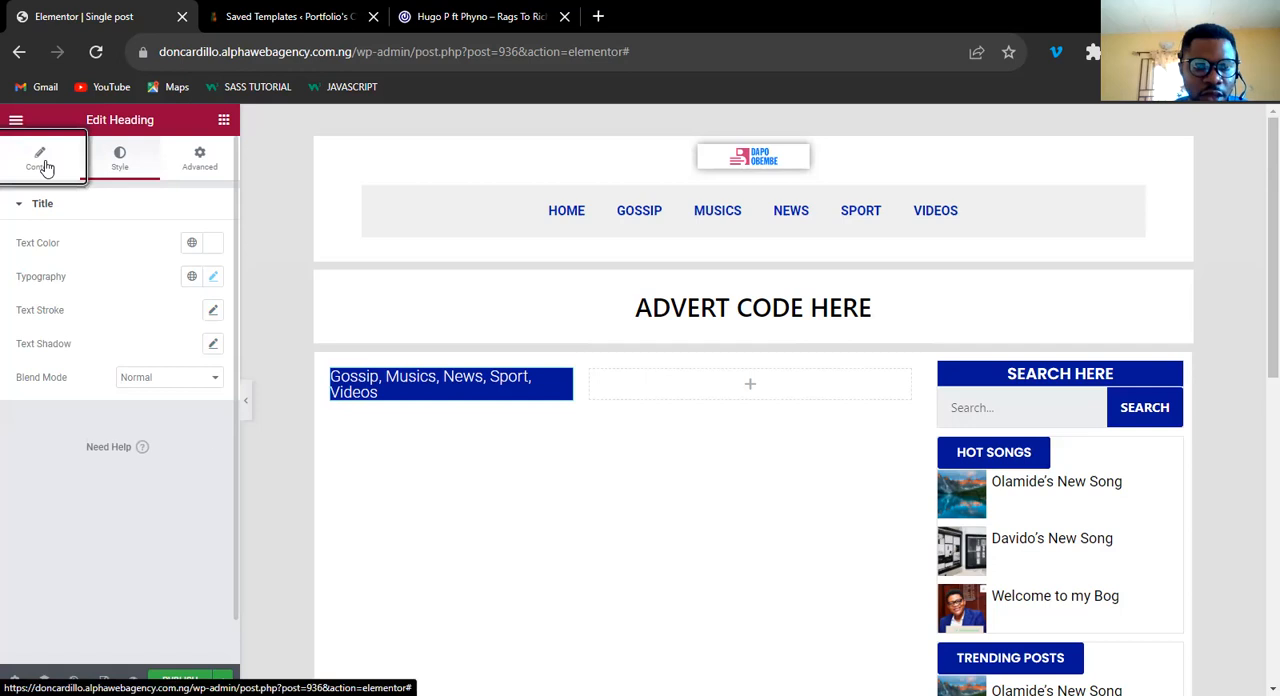
pyautogui.click(172, 432)
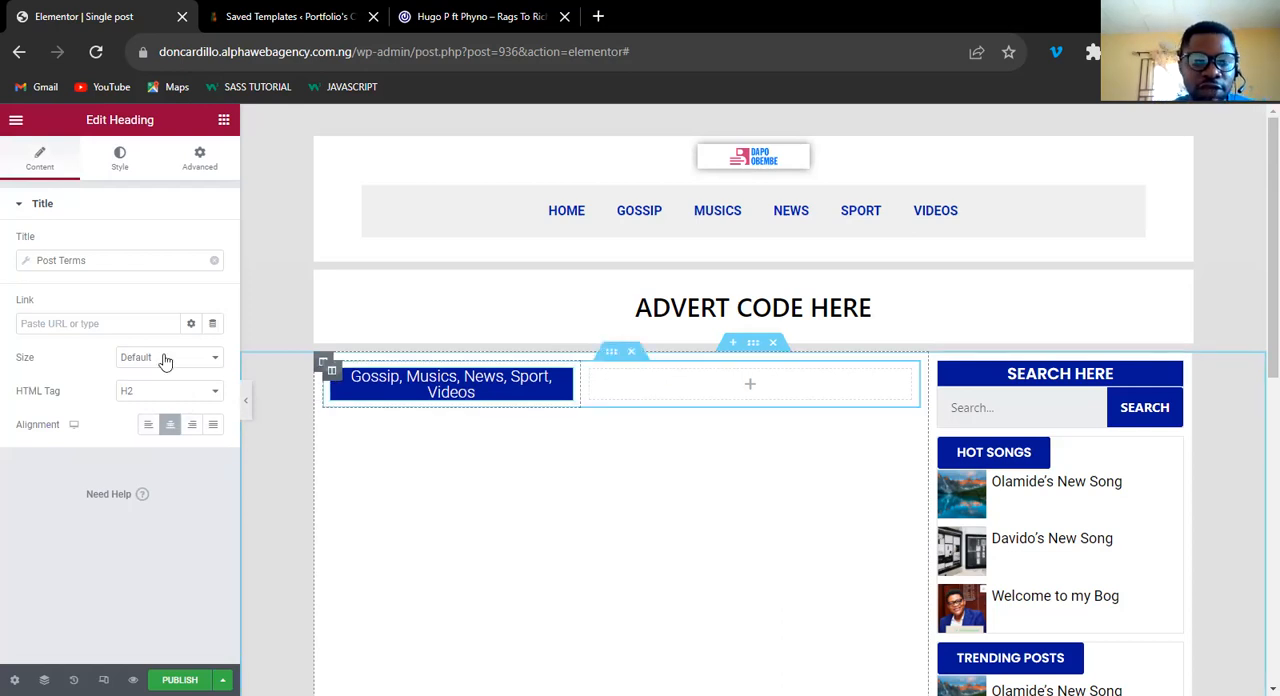
# Check the 042Jam reference post and add a Post Title widget below the inner section in the main column.
pyautogui.click(449, 15)
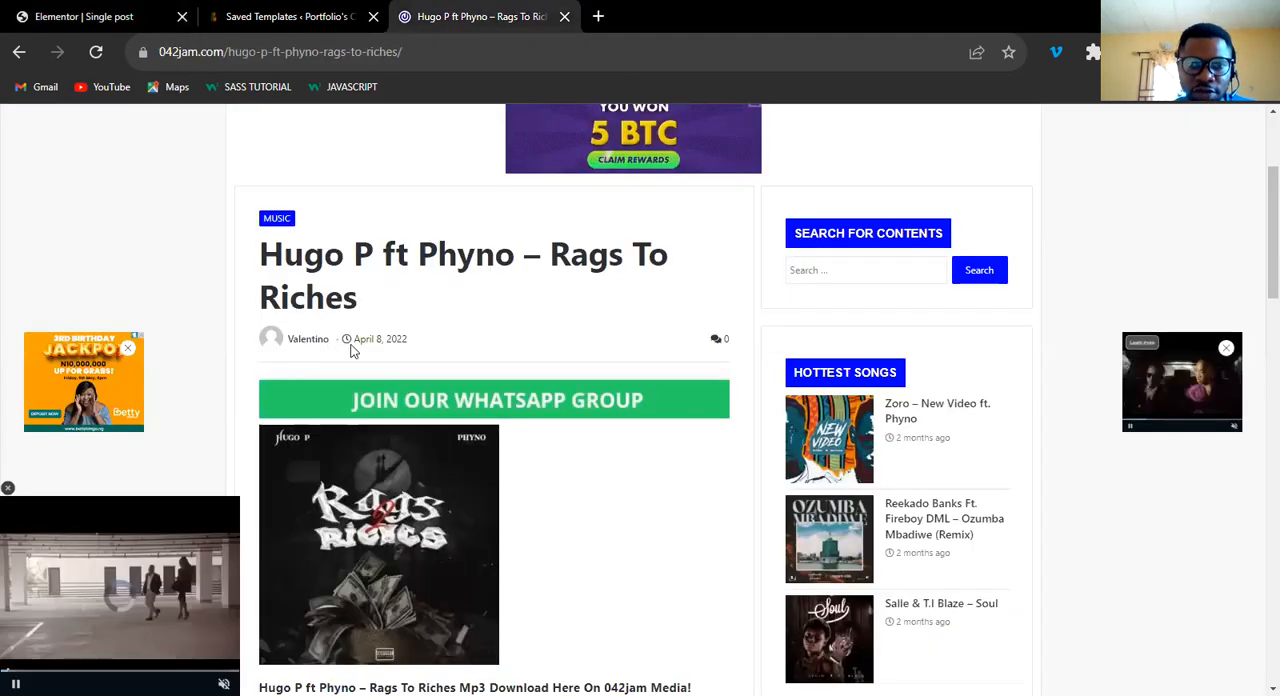
pyautogui.click(127, 20)
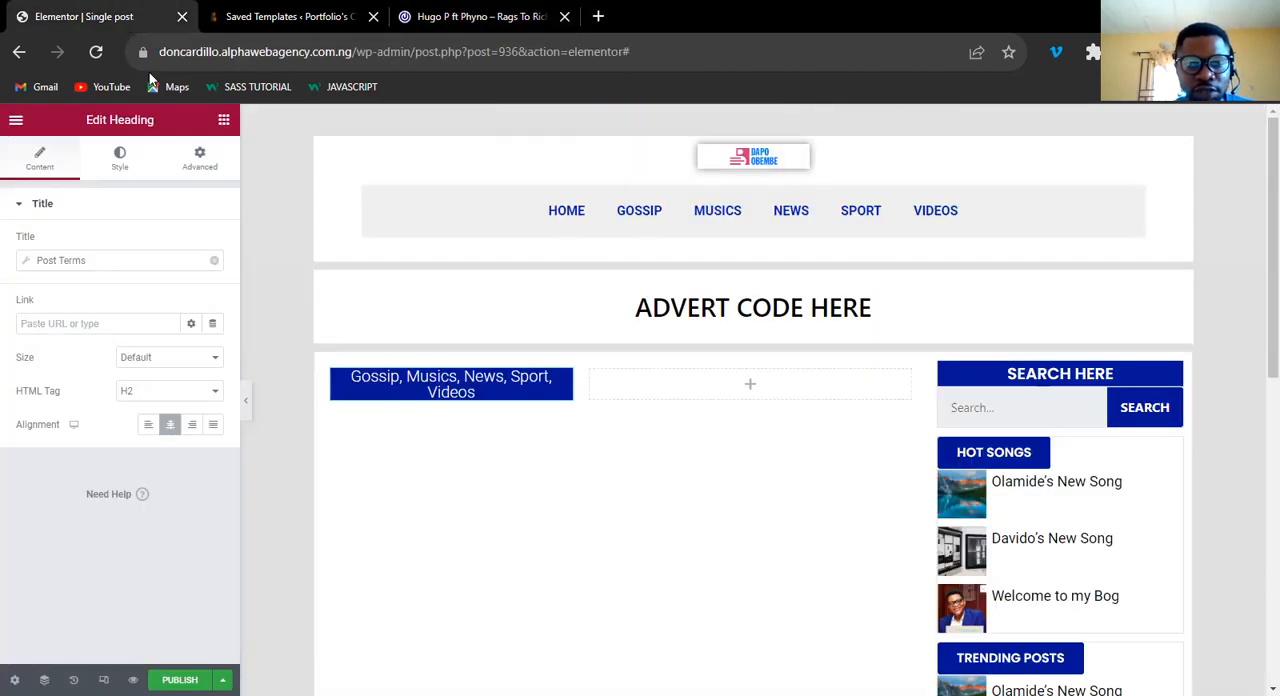
pyautogui.click(447, 17)
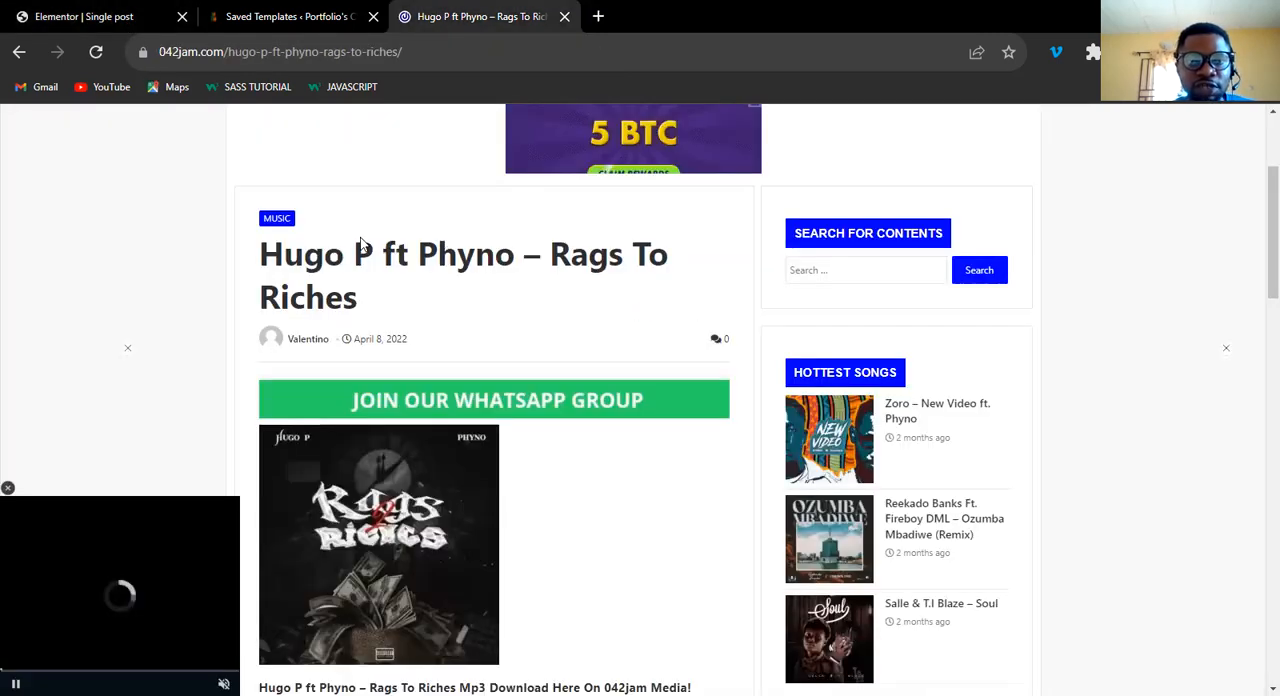
pyautogui.click(98, 24)
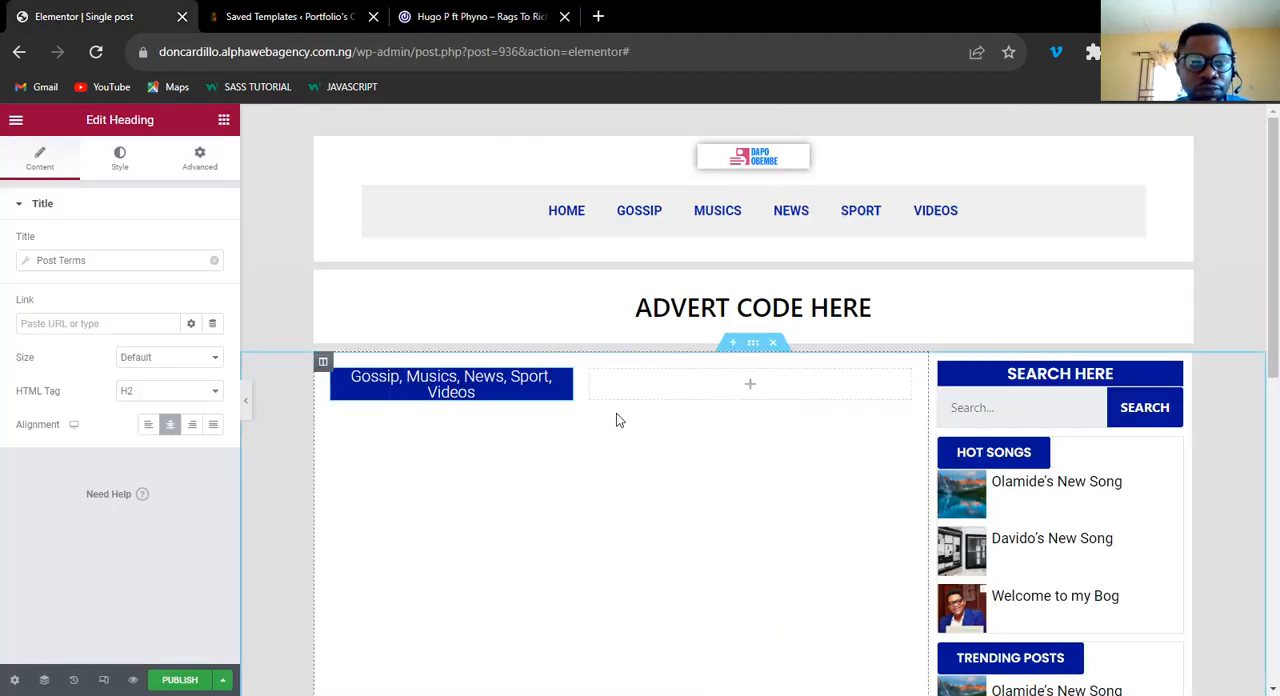
pyautogui.click(224, 120)
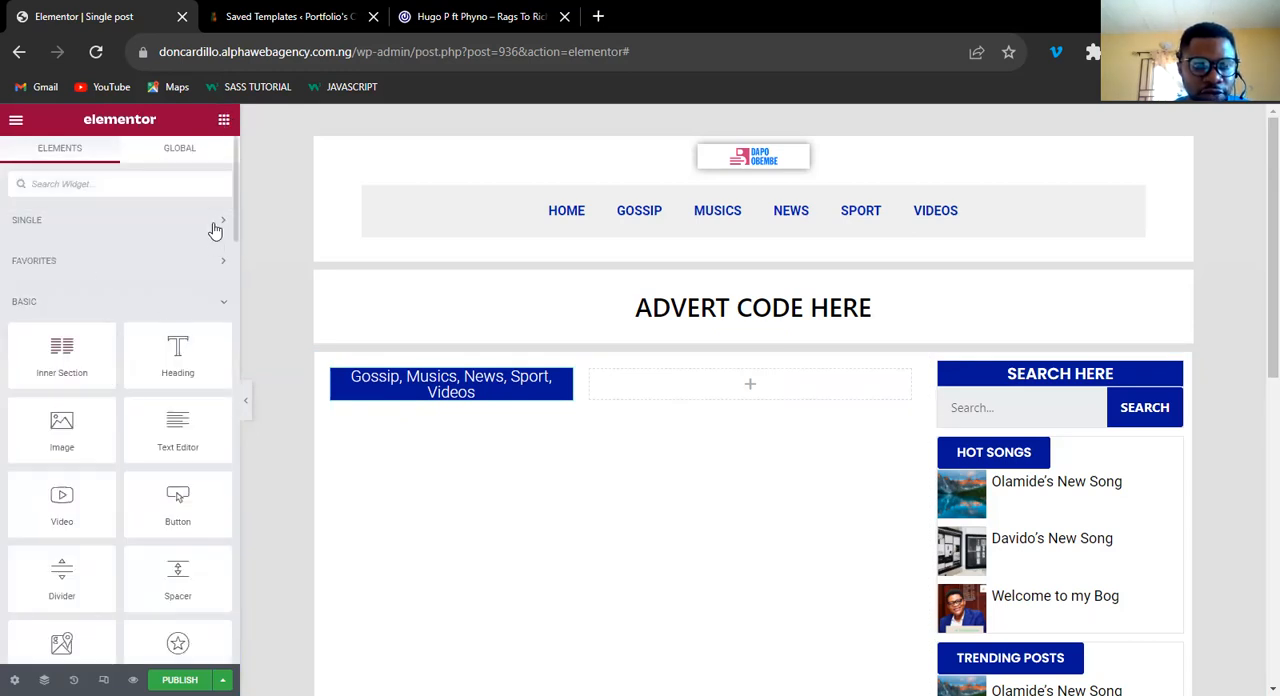
pyautogui.click(214, 224)
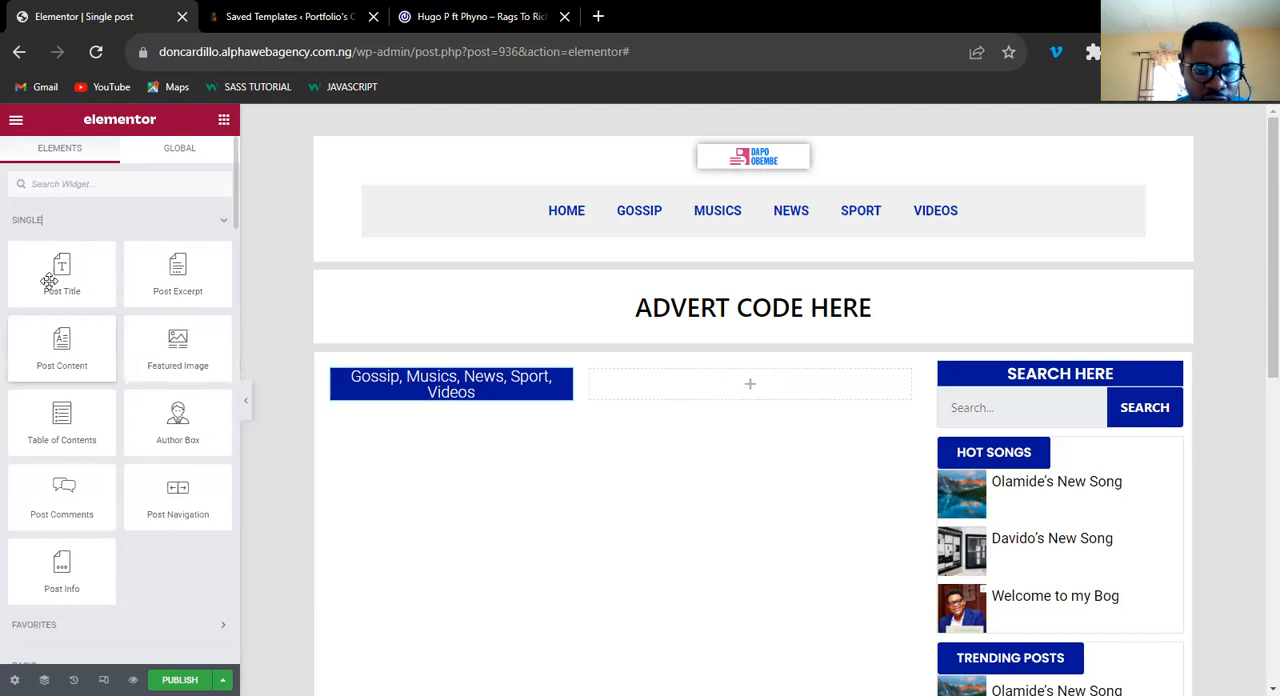
pyautogui.moveTo(97, 295); pyautogui.dragTo(576, 408)
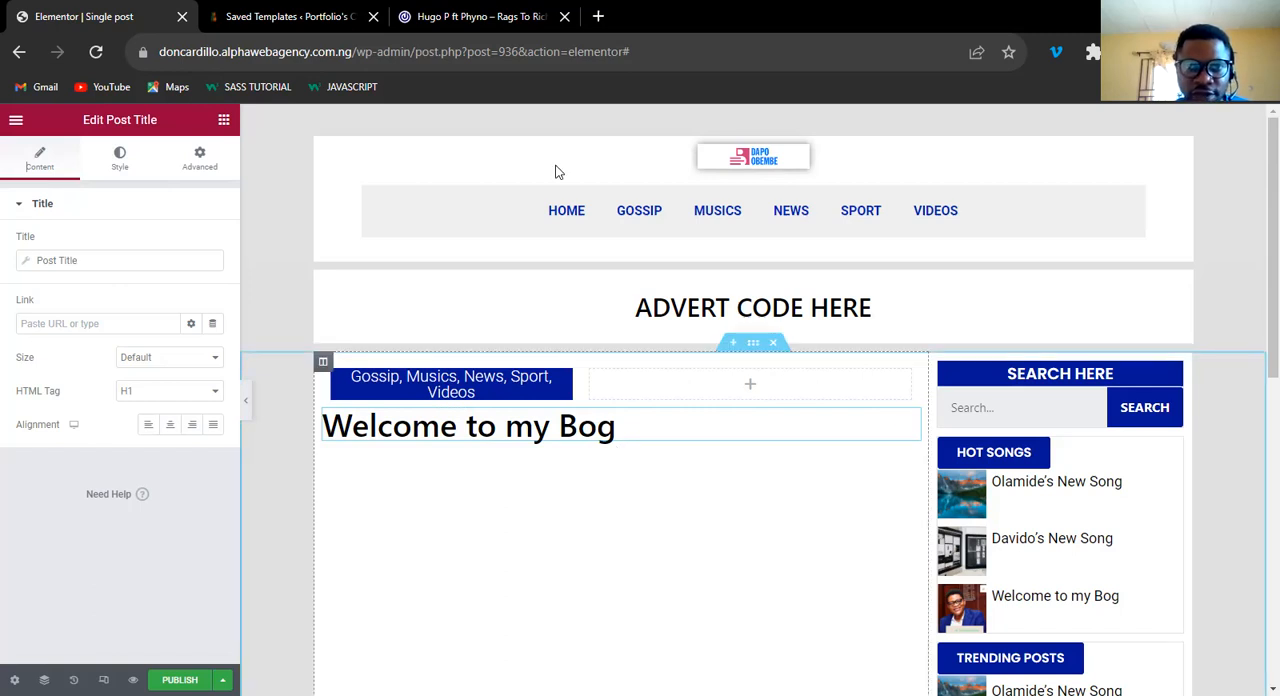
# Compare with the 042Jam post title, then set the post title's text color to black and its font family to Poppins.
pyautogui.click(462, 18)
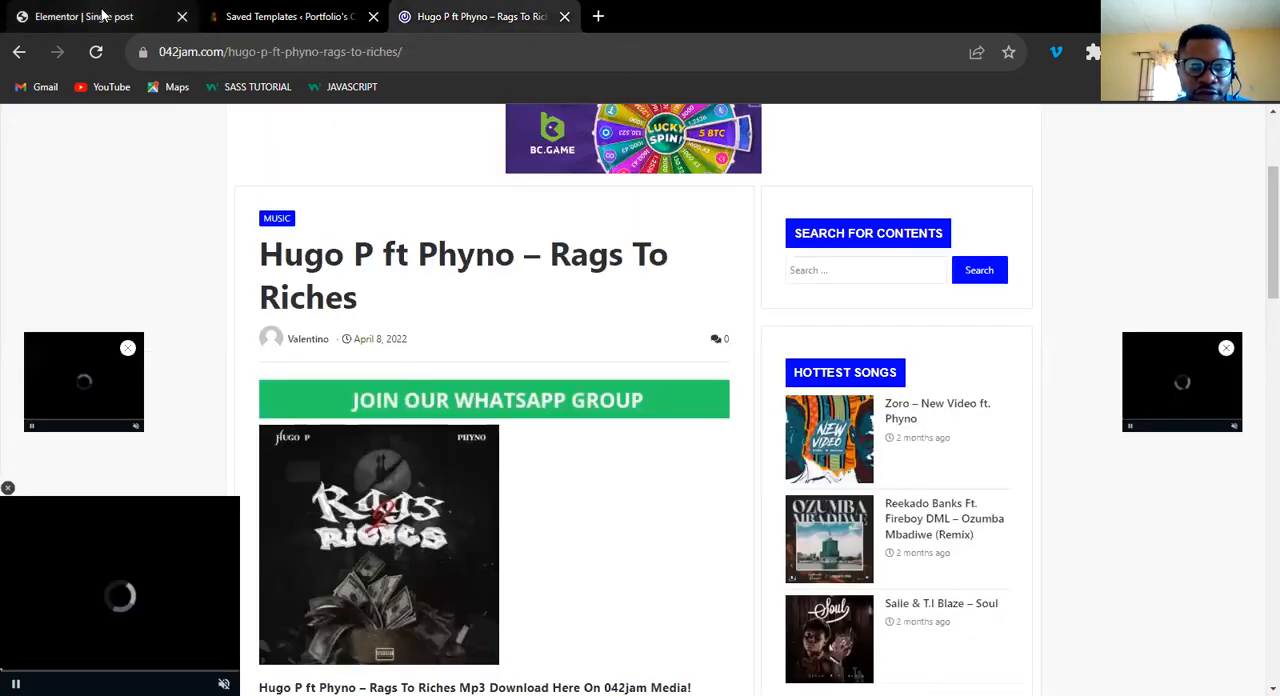
pyautogui.hotkey('ctrl', '1')
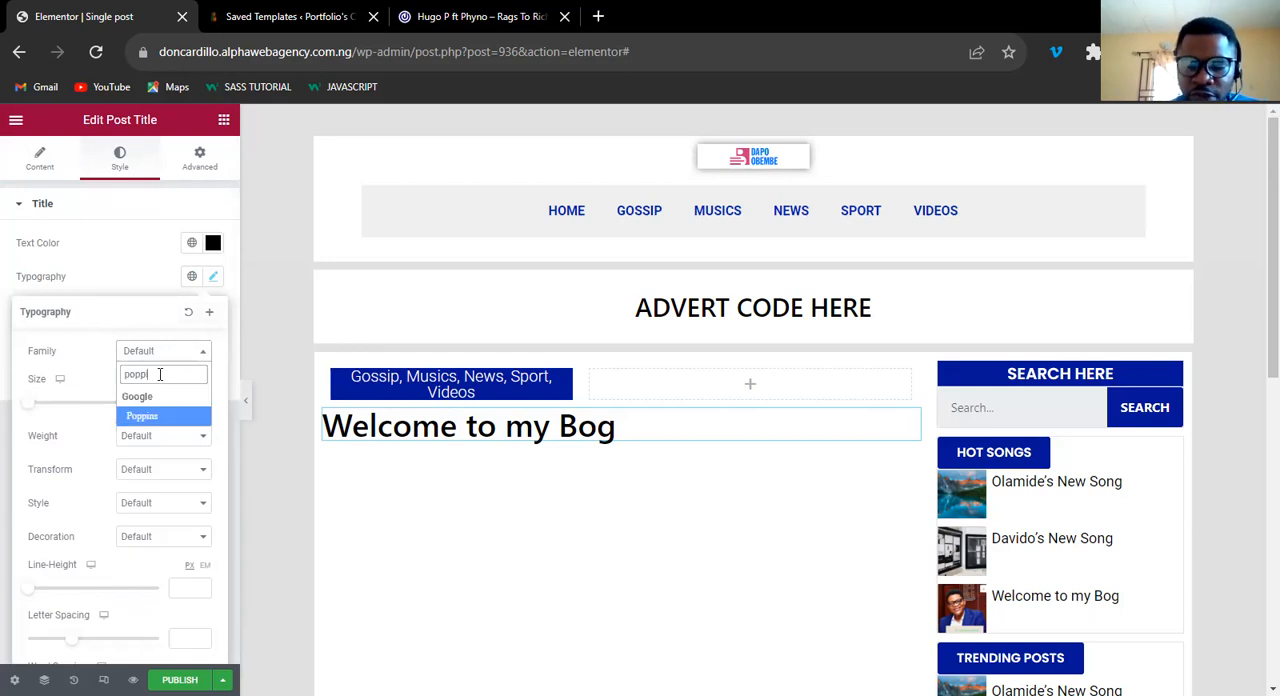
pyautogui.write('ns')
pyautogui.click(160, 414)
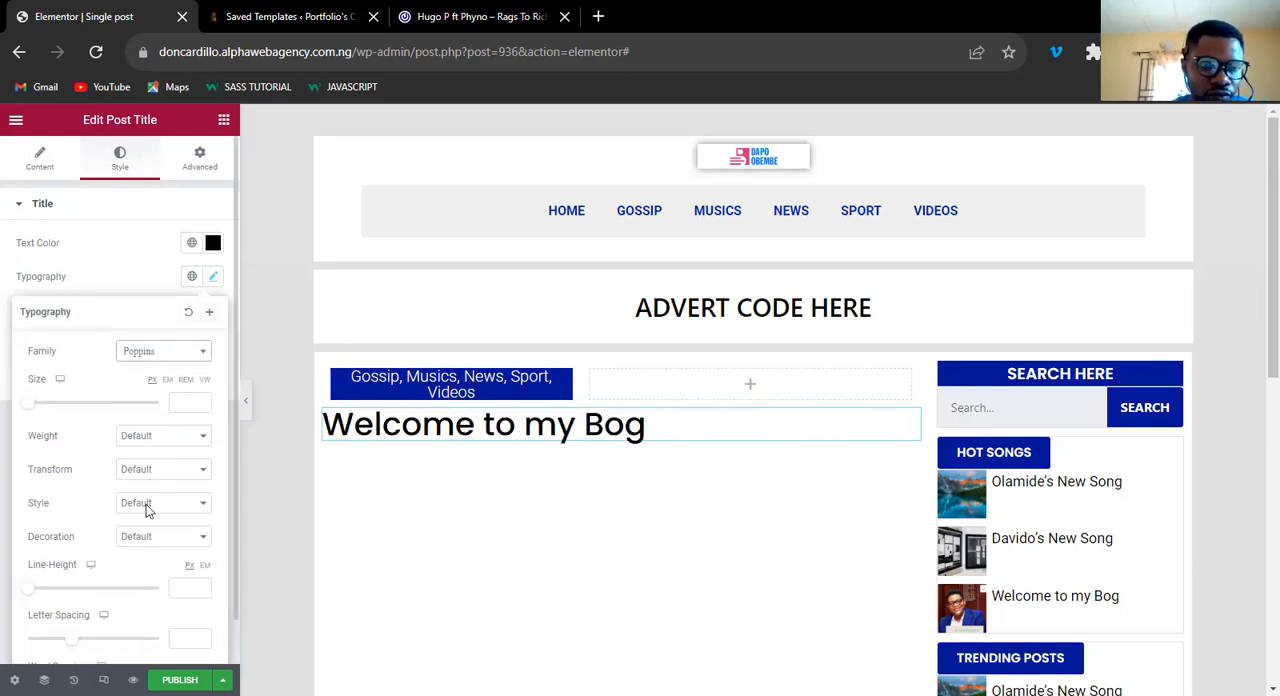
# Try font weight 600 on the post title, then set the weight to 800.
pyautogui.click(163, 435)
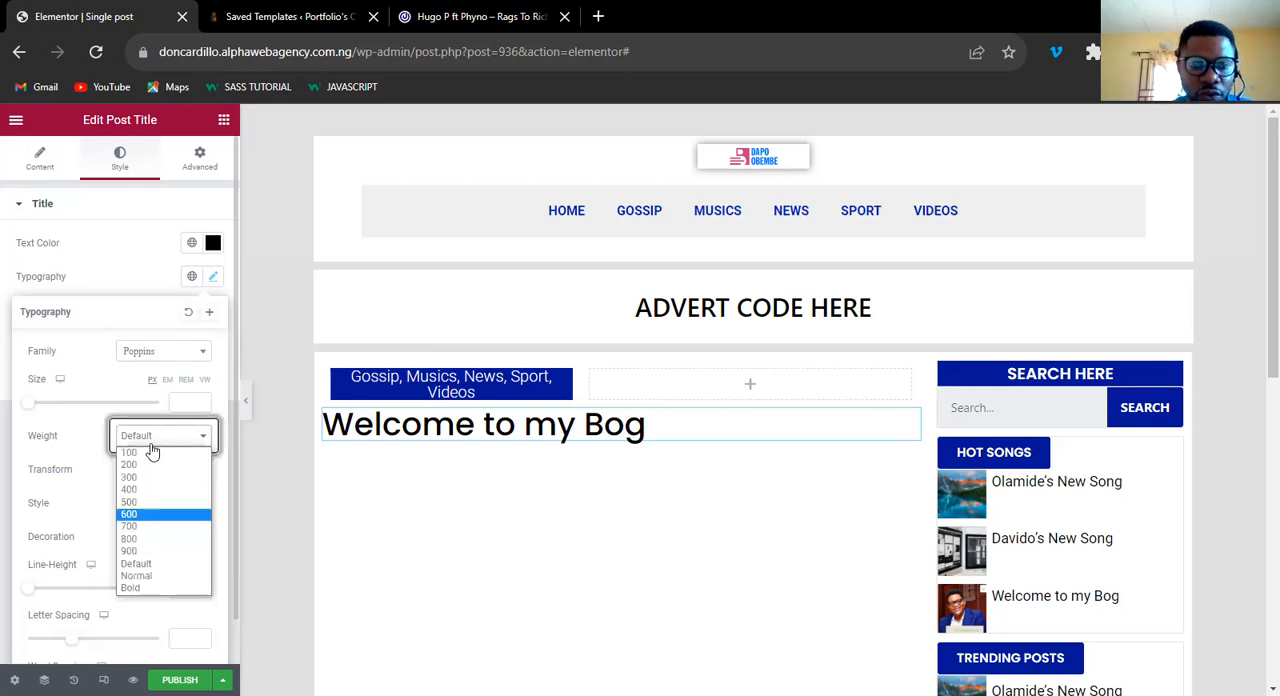
pyautogui.click(150, 517)
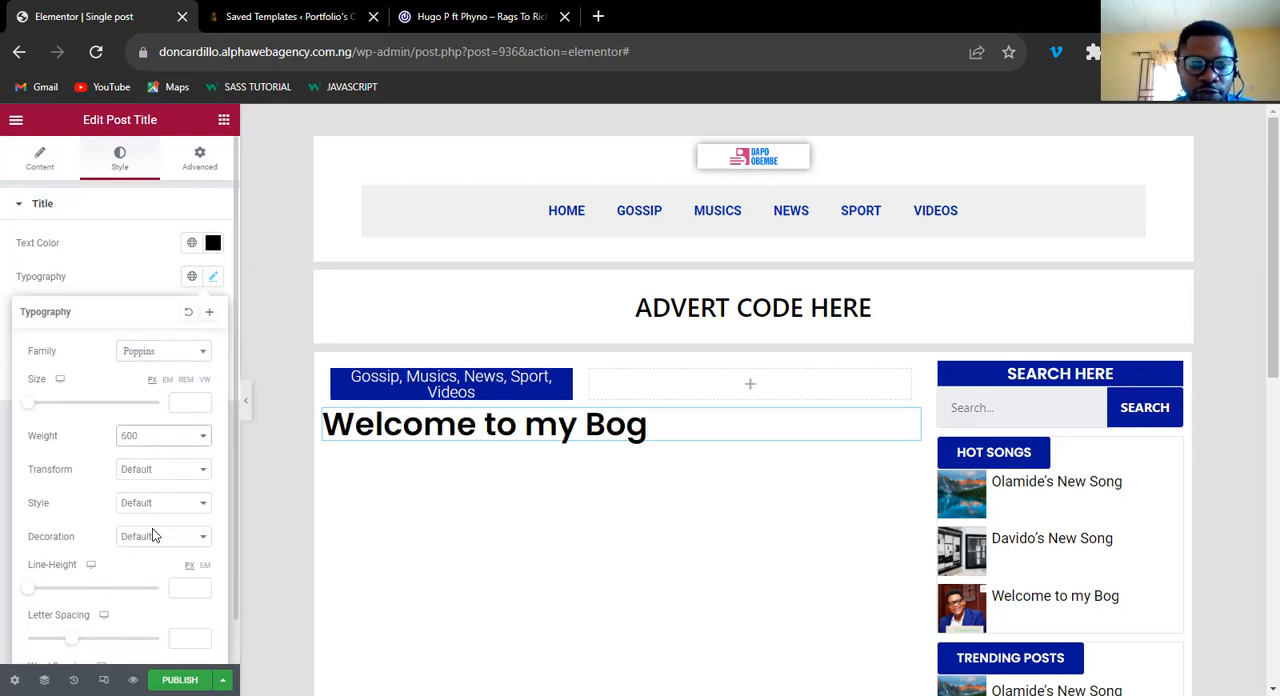
pyautogui.click(163, 436)
pyautogui.click(150, 538)
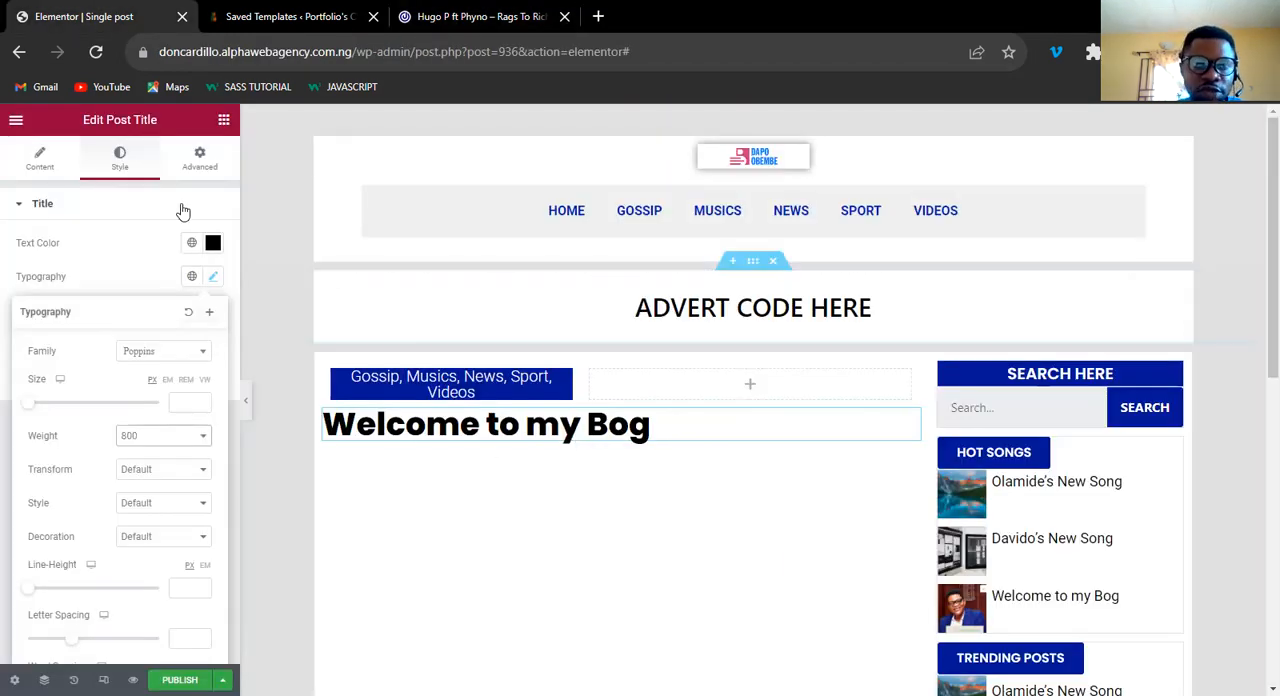
pyautogui.click(214, 276)
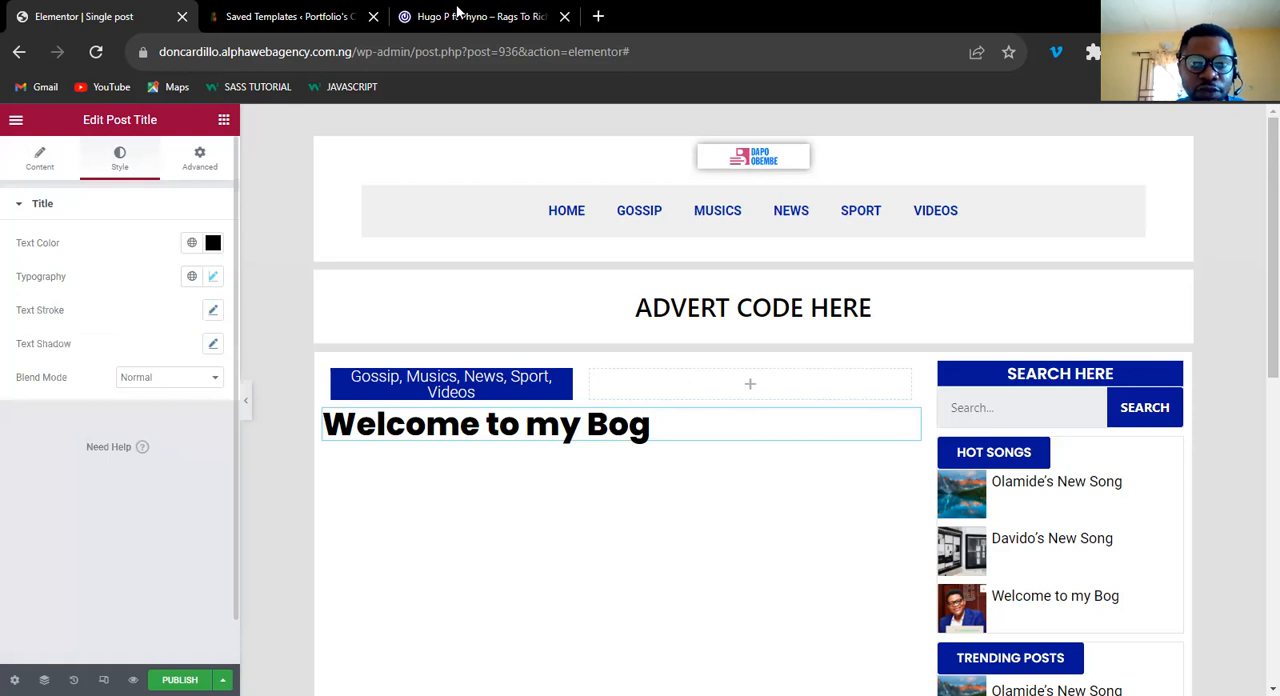
# Add a Post Info widget directly below the post title in the main column.
pyautogui.hotkey('ctrl', 'shift', 'Tab')
pyautogui.click(105, 22)
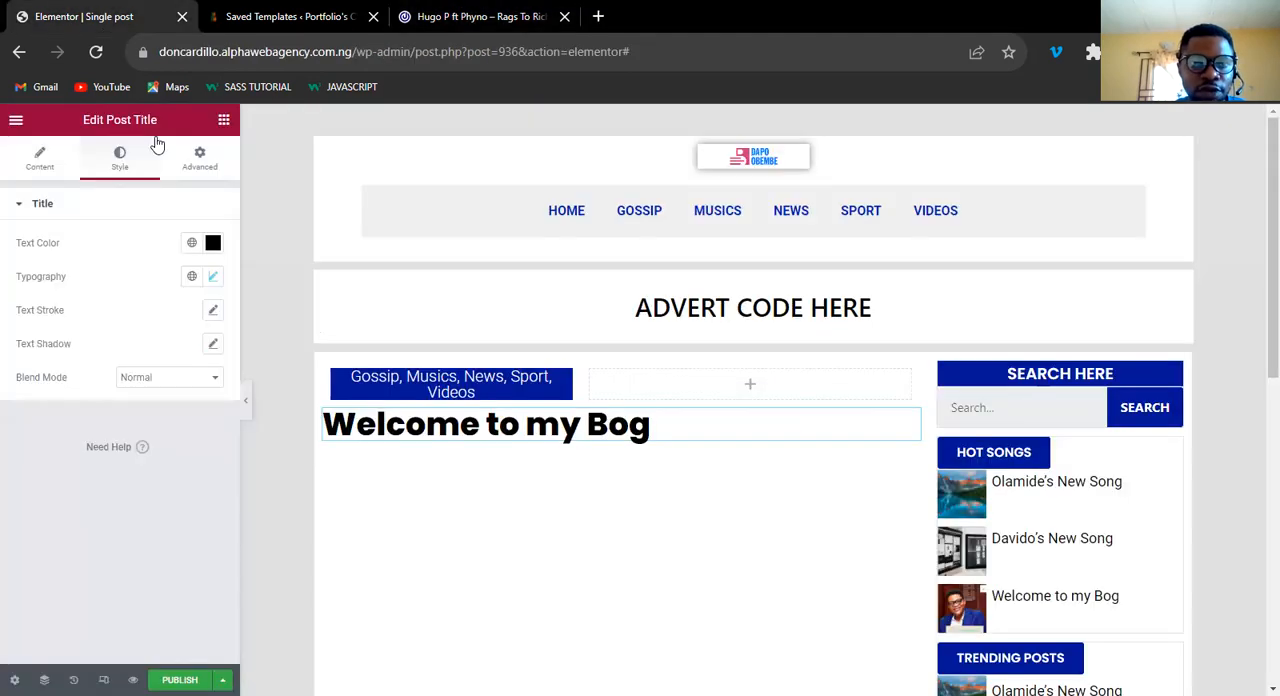
pyautogui.click(223, 121)
pyautogui.moveTo(70, 571); pyautogui.dragTo(430, 430)
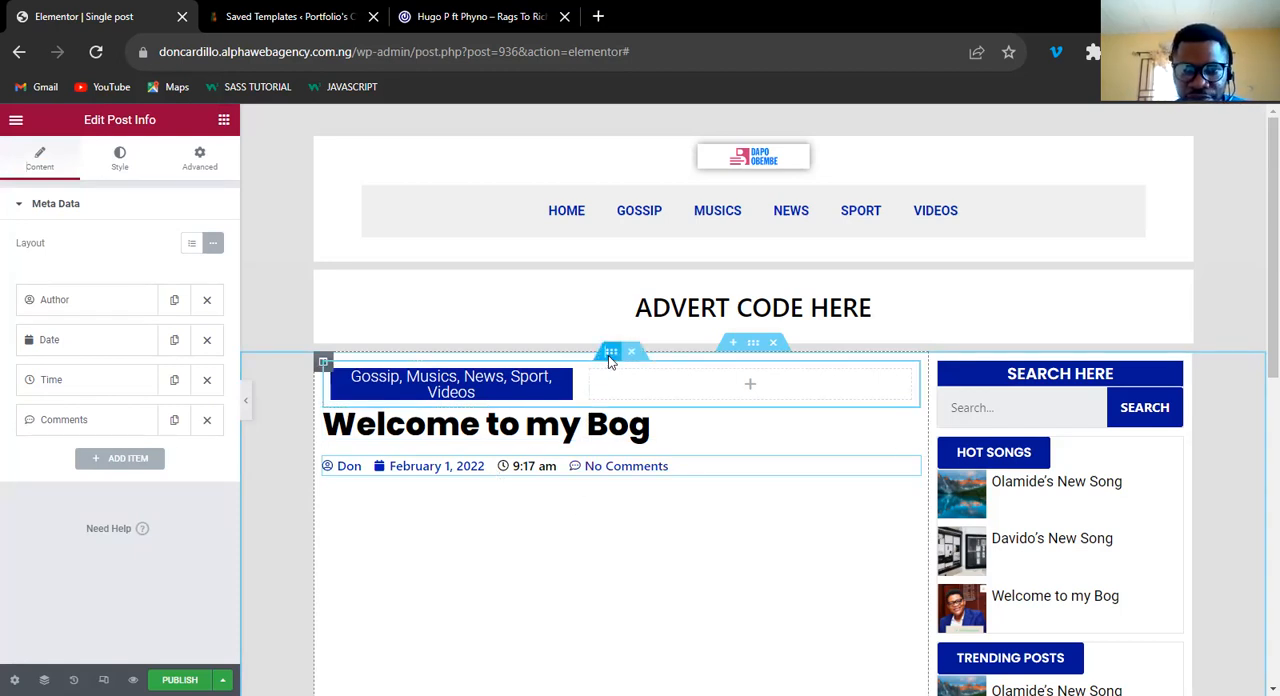
# Duplicate the categories inner section and reduce the copy to a single empty column above the post title.
pyautogui.rightClick(610, 362)
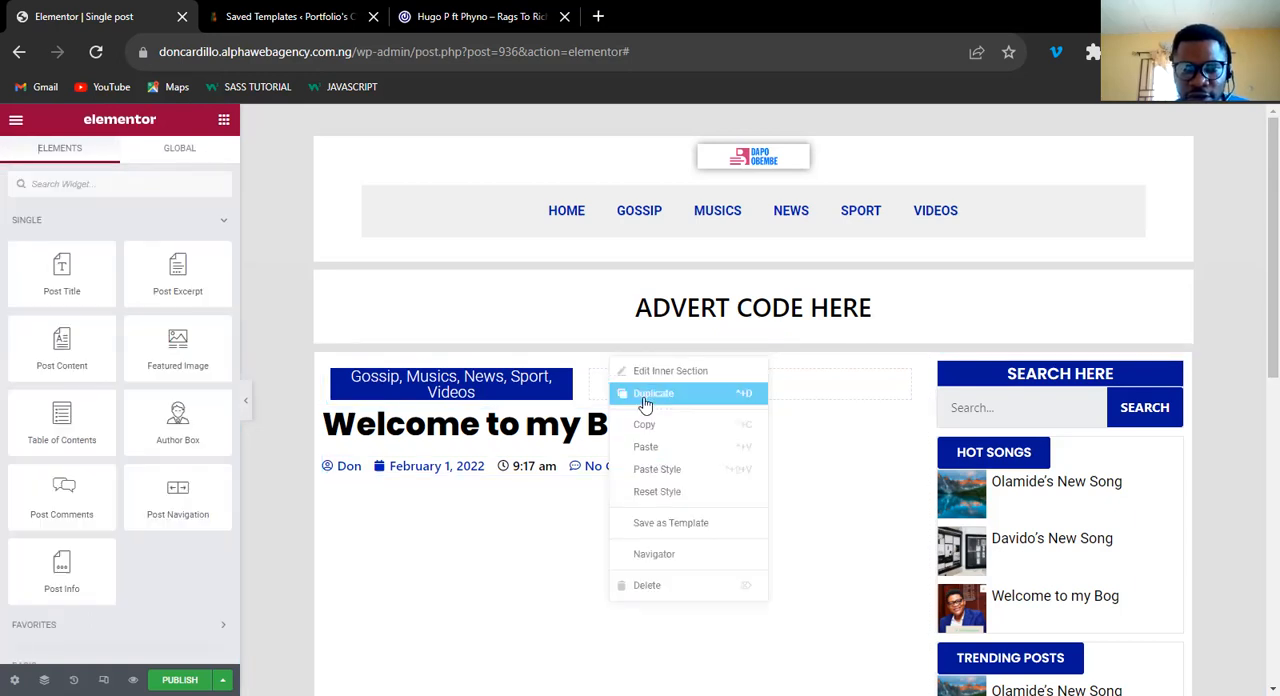
pyautogui.click(645, 395)
pyautogui.click(589, 432)
pyautogui.moveTo(758, 449); pyautogui.dragTo(566, 445)
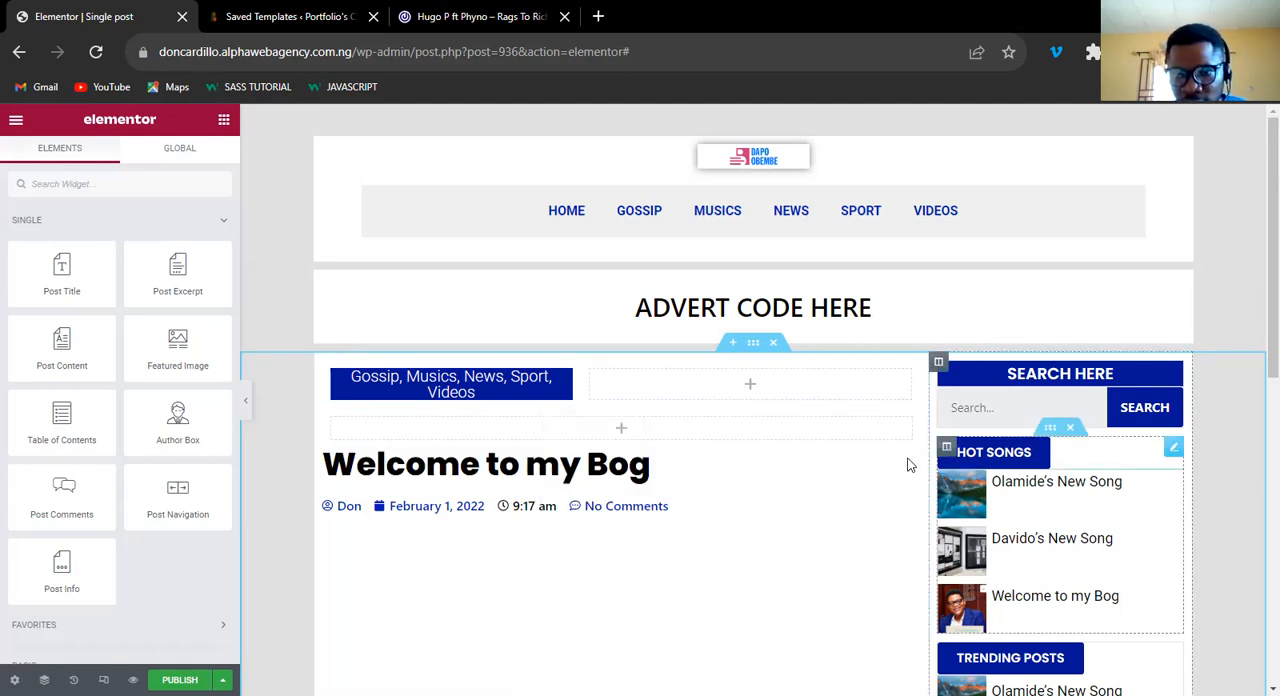
# Copy the post title into the empty inner section and delete the original title below it.
pyautogui.rightClick(916, 514)
pyautogui.rightClick(616, 435)
pyautogui.click(652, 450)
pyautogui.click(820, 480)
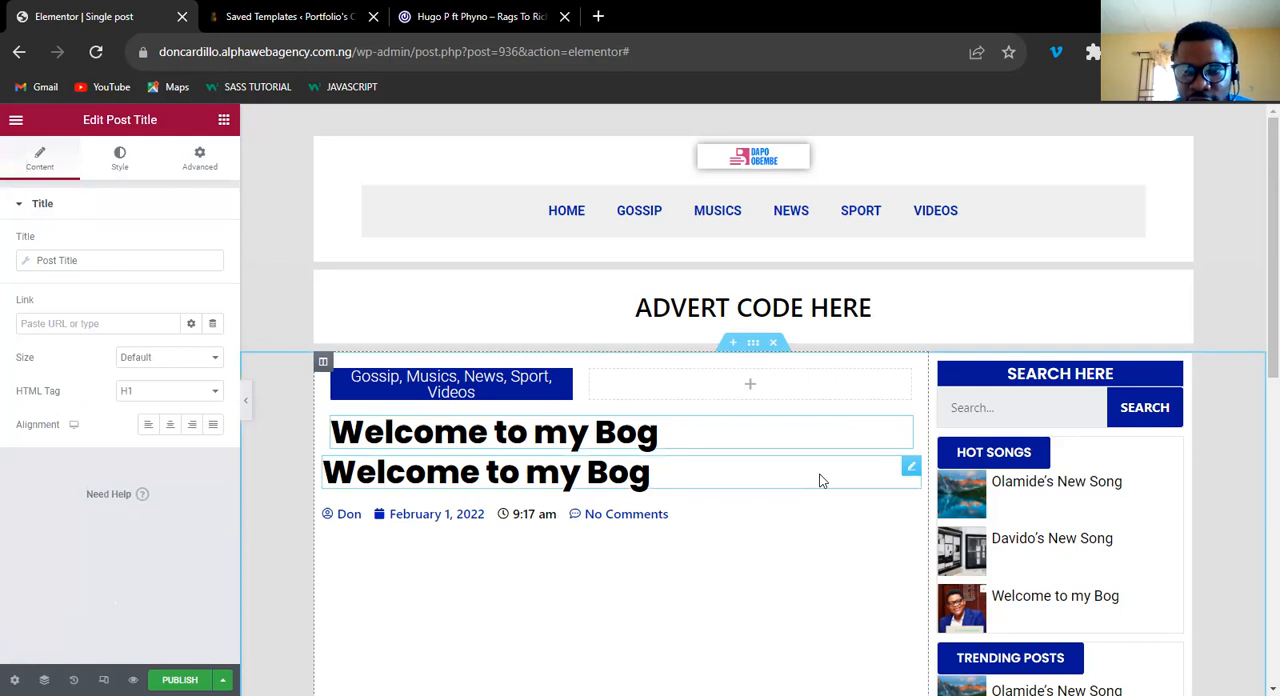
pyautogui.rightClick(856, 658)
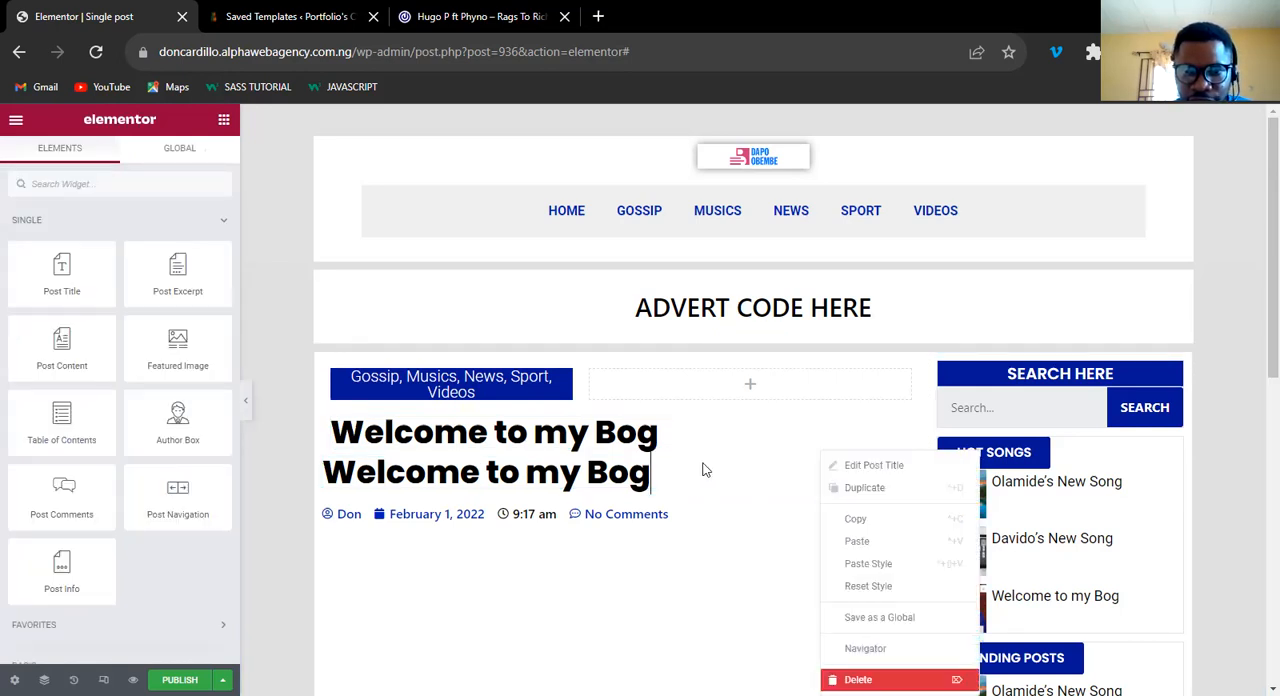
pyautogui.click(858, 680)
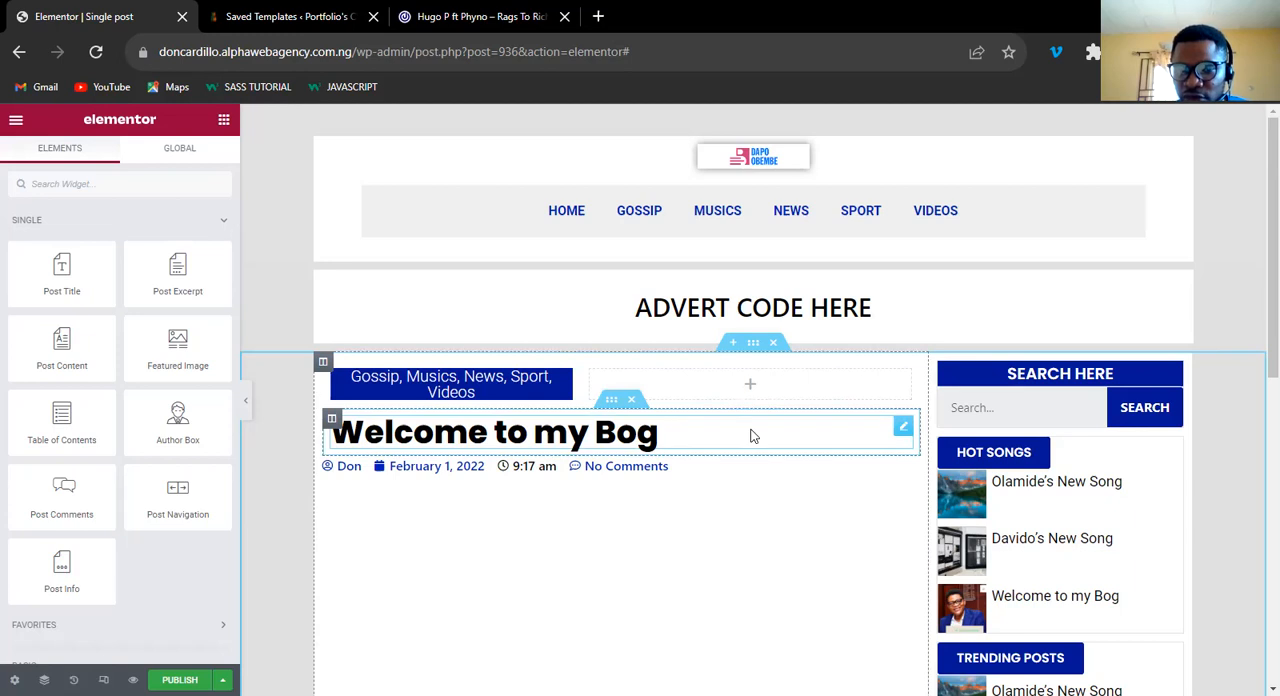
# Copy the post info into the inner section under the title and delete the original post info.
pyautogui.rightClick(903, 428)
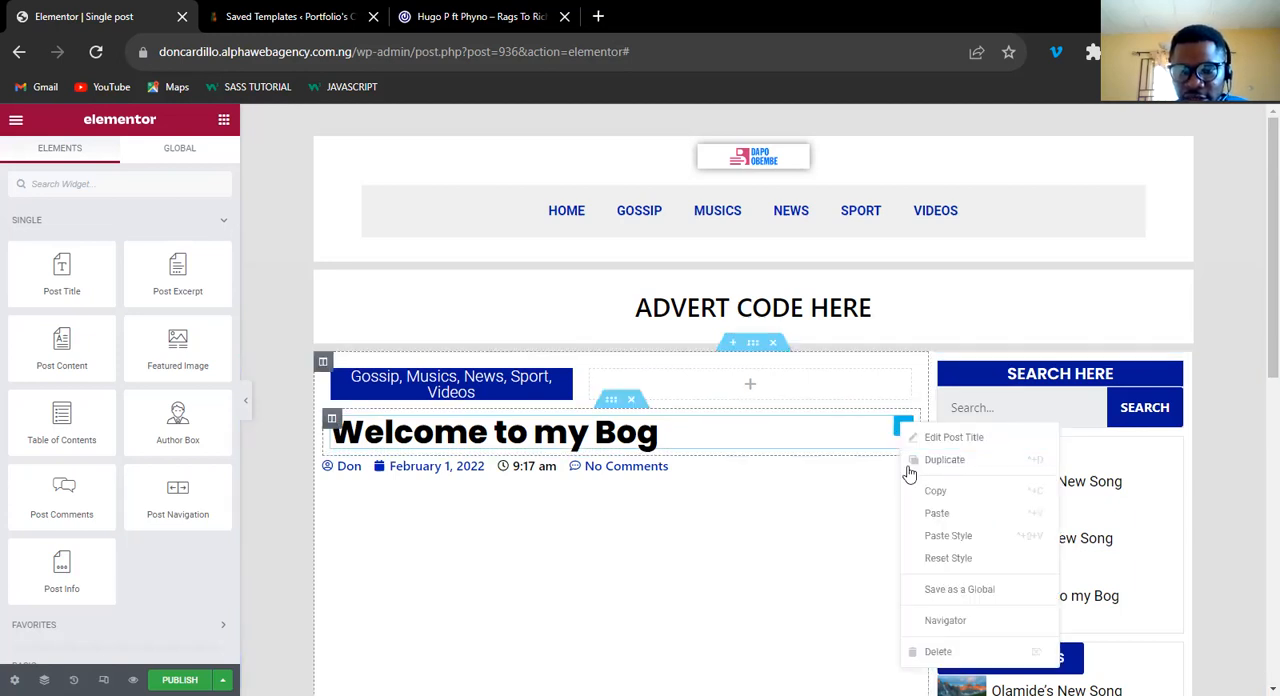
pyautogui.click(936, 514)
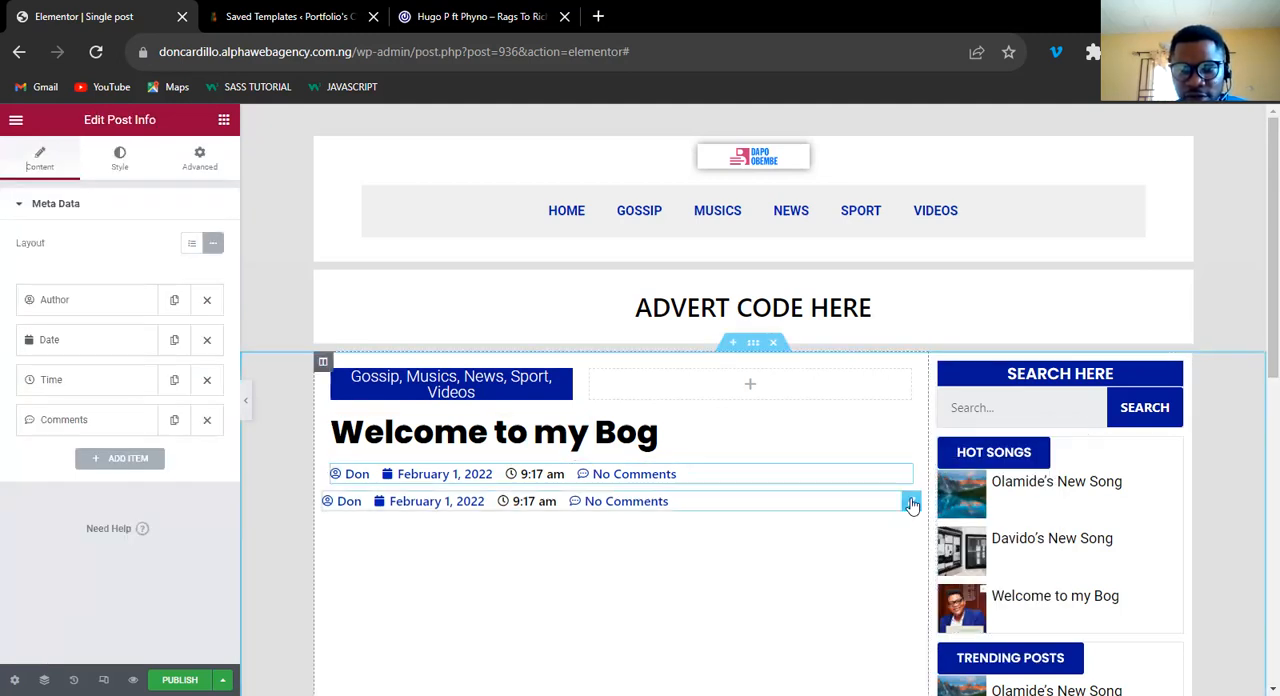
pyautogui.rightClick(912, 505)
pyautogui.click(955, 681)
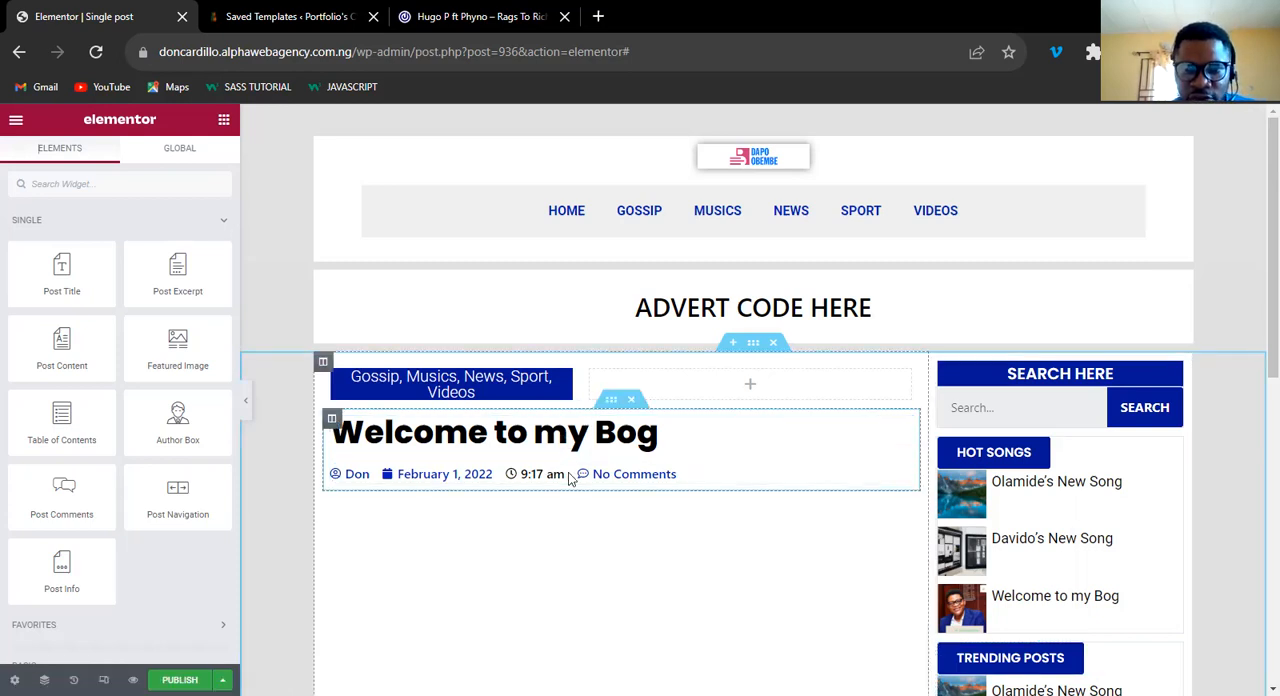
# Check the 042Jam post's meta line and remove the Time and Comments items from the post info.
pyautogui.rightClick(745, 478)
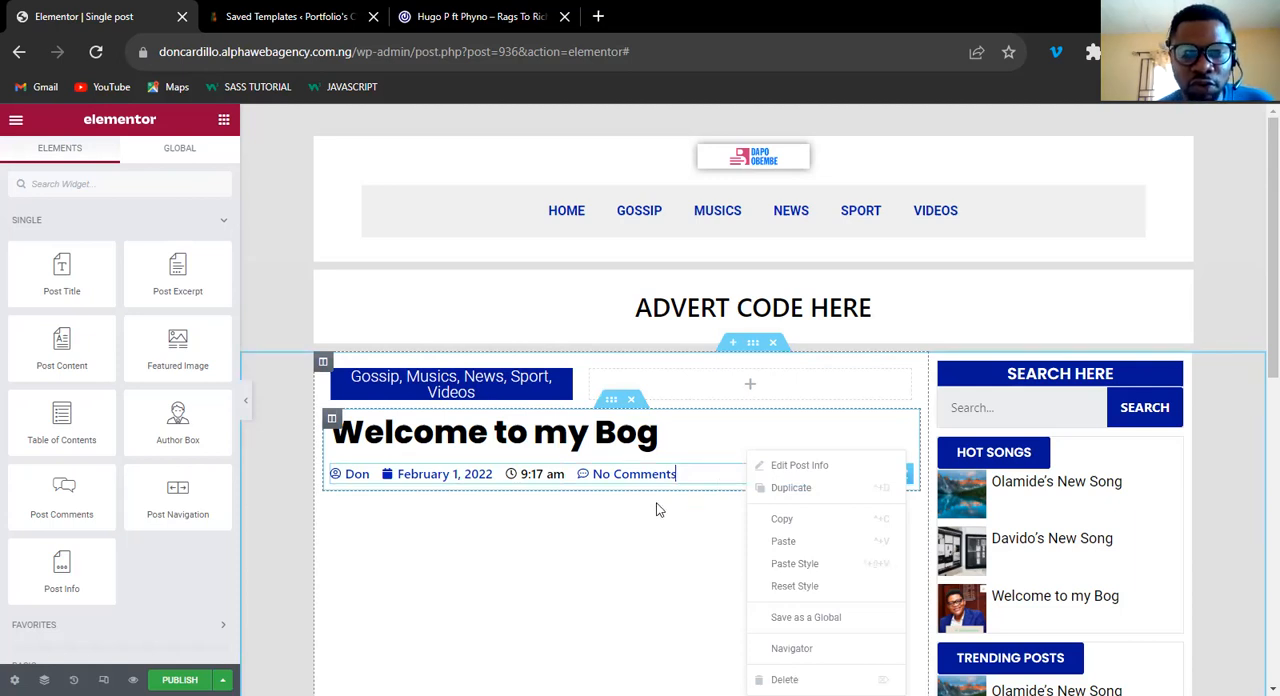
pyautogui.click(610, 483)
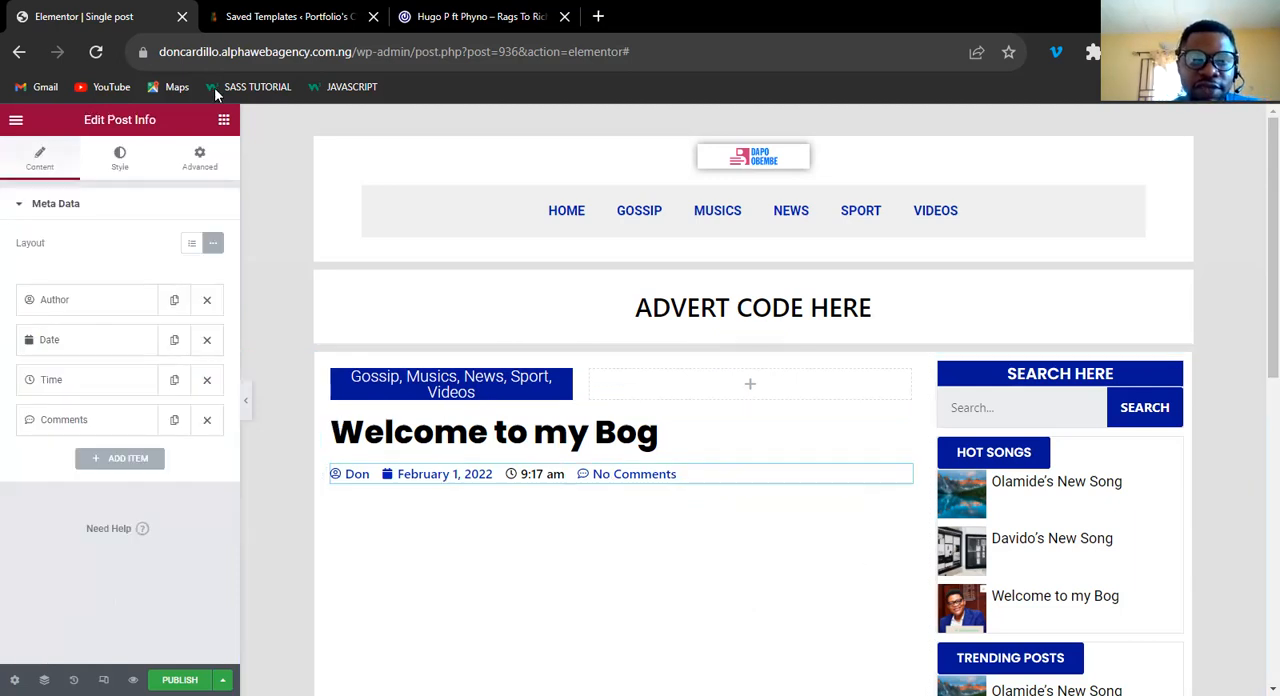
pyautogui.click(446, 17)
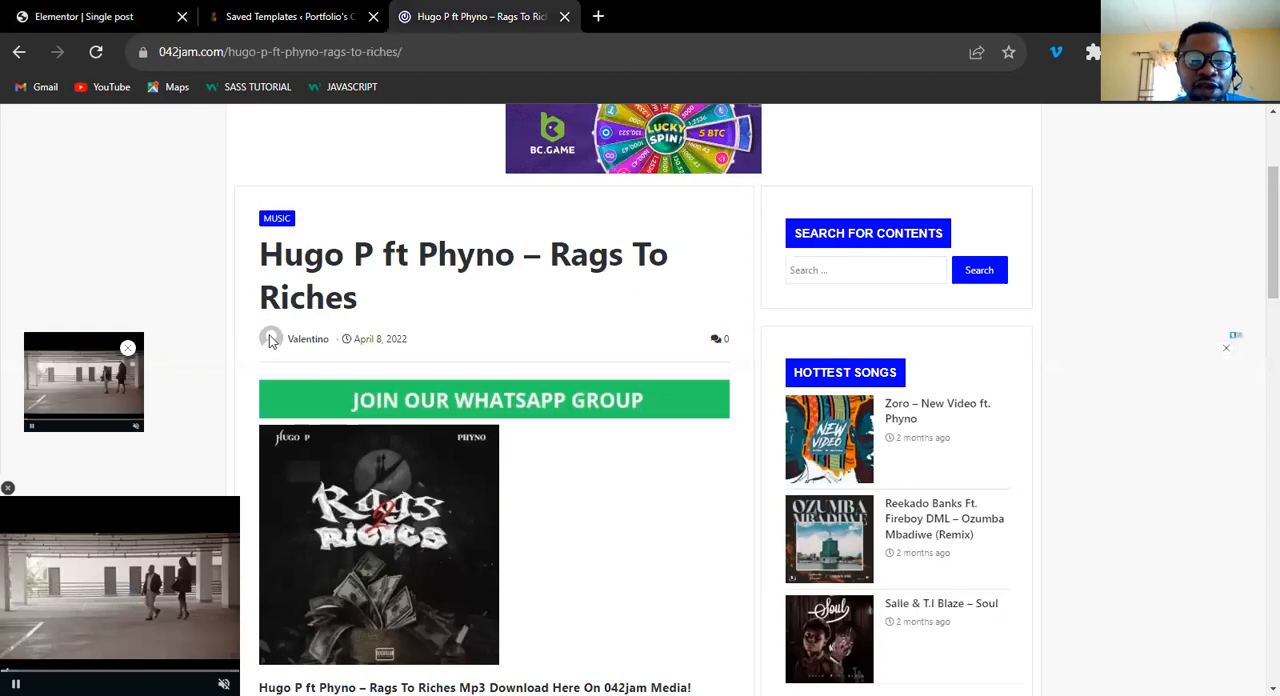
pyautogui.click(37, 11)
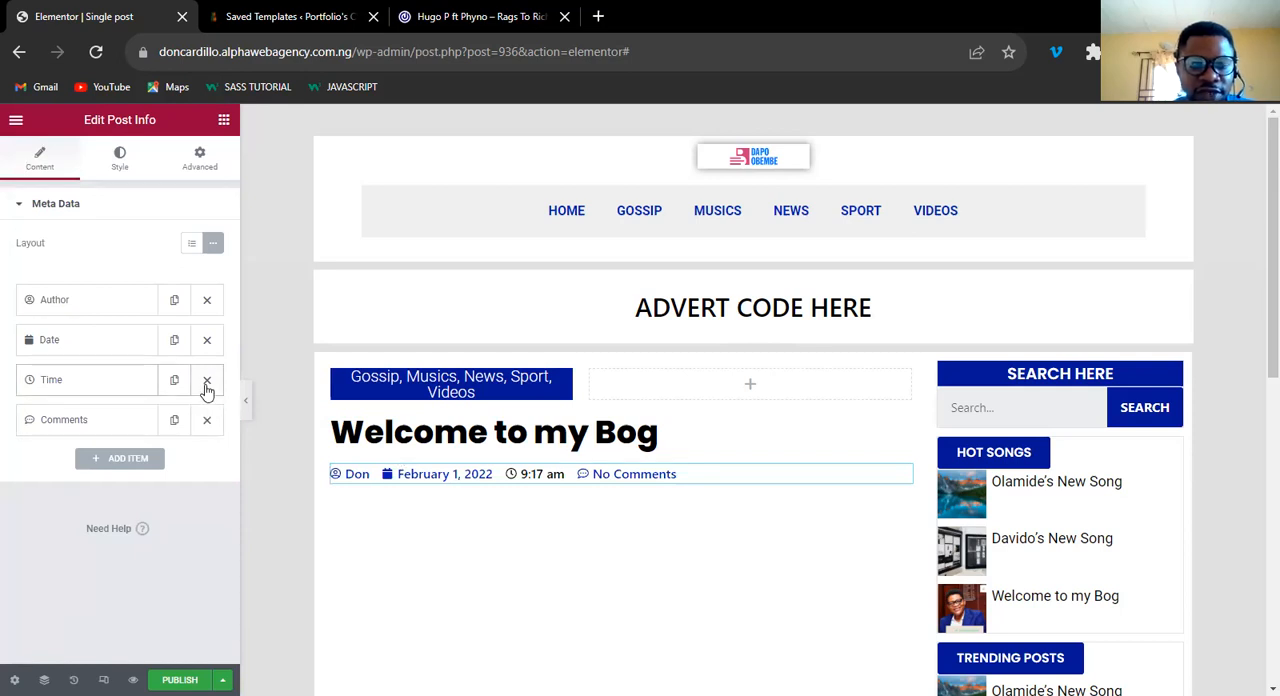
pyautogui.click(207, 384)
pyautogui.click(204, 382)
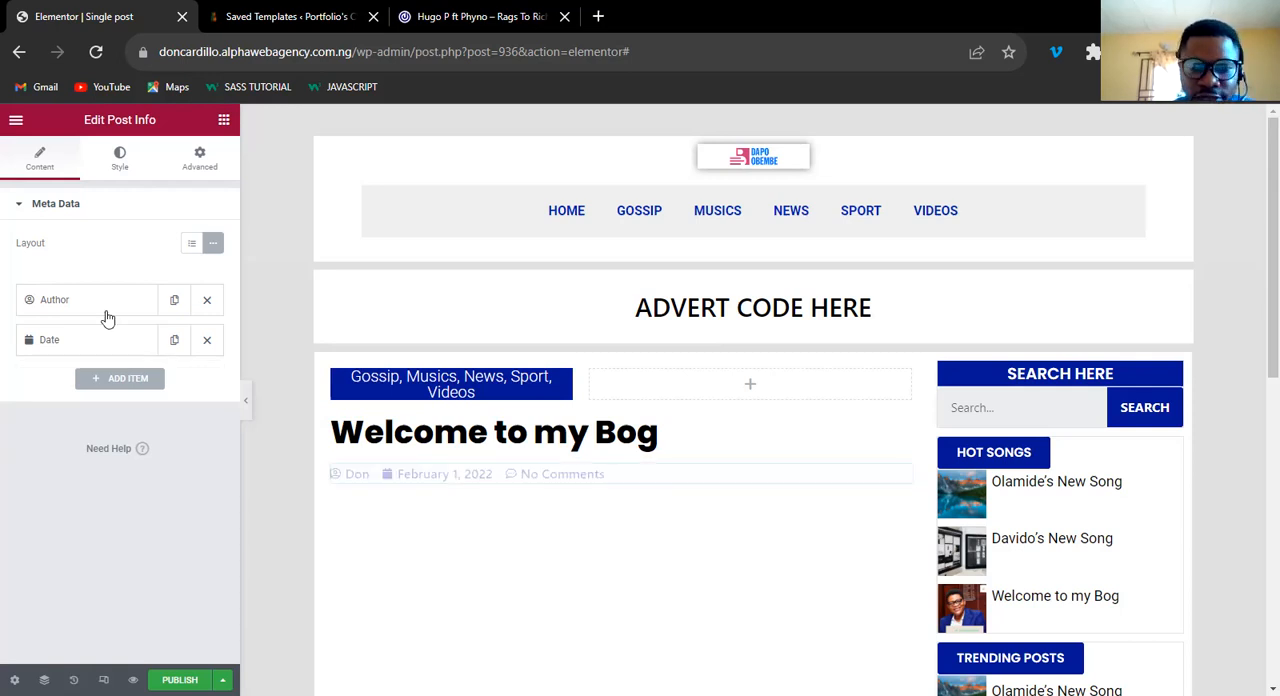
# Set the post info's author avatar size to 34 and compare it with the 042Jam post.
pyautogui.click(100, 313)
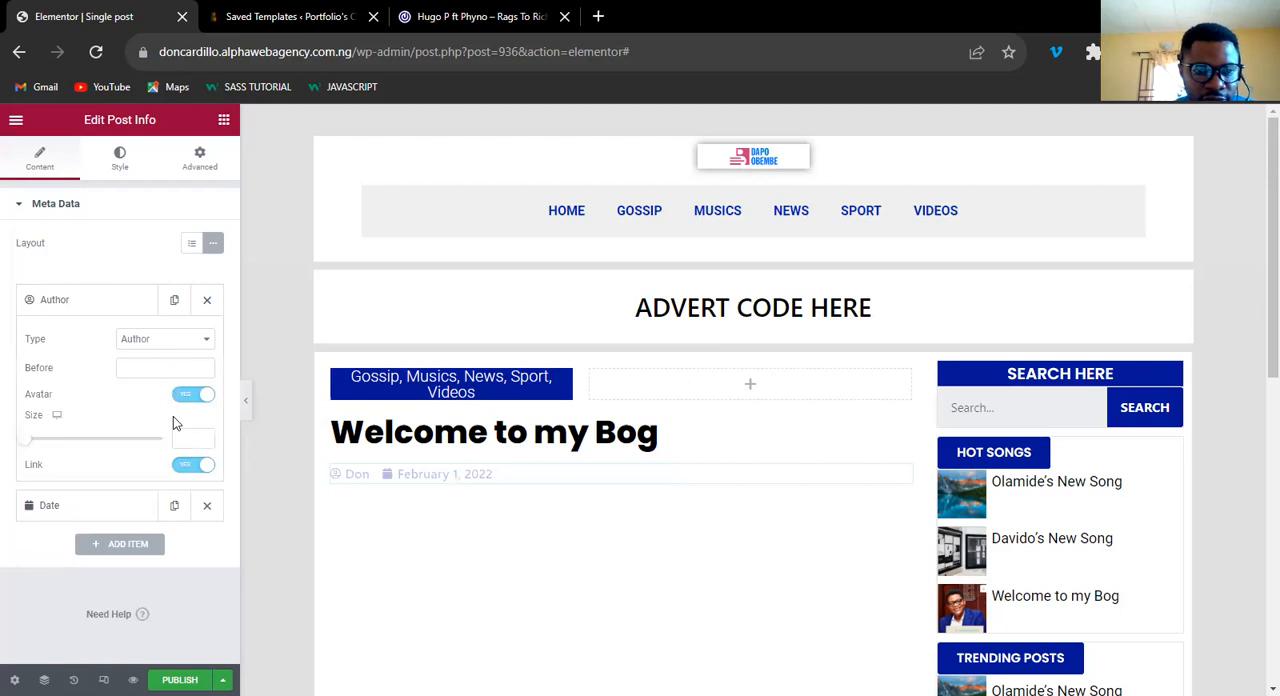
pyautogui.click(36, 440)
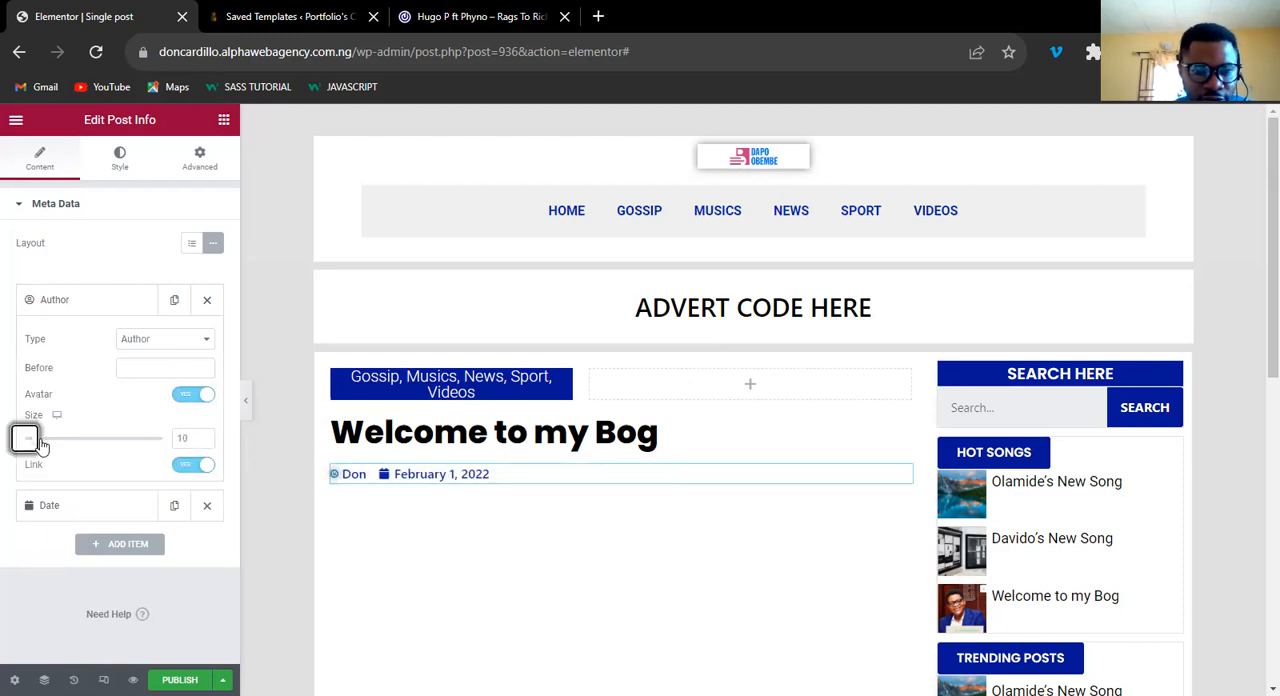
pyautogui.moveTo(58, 447); pyautogui.dragTo(69, 449)
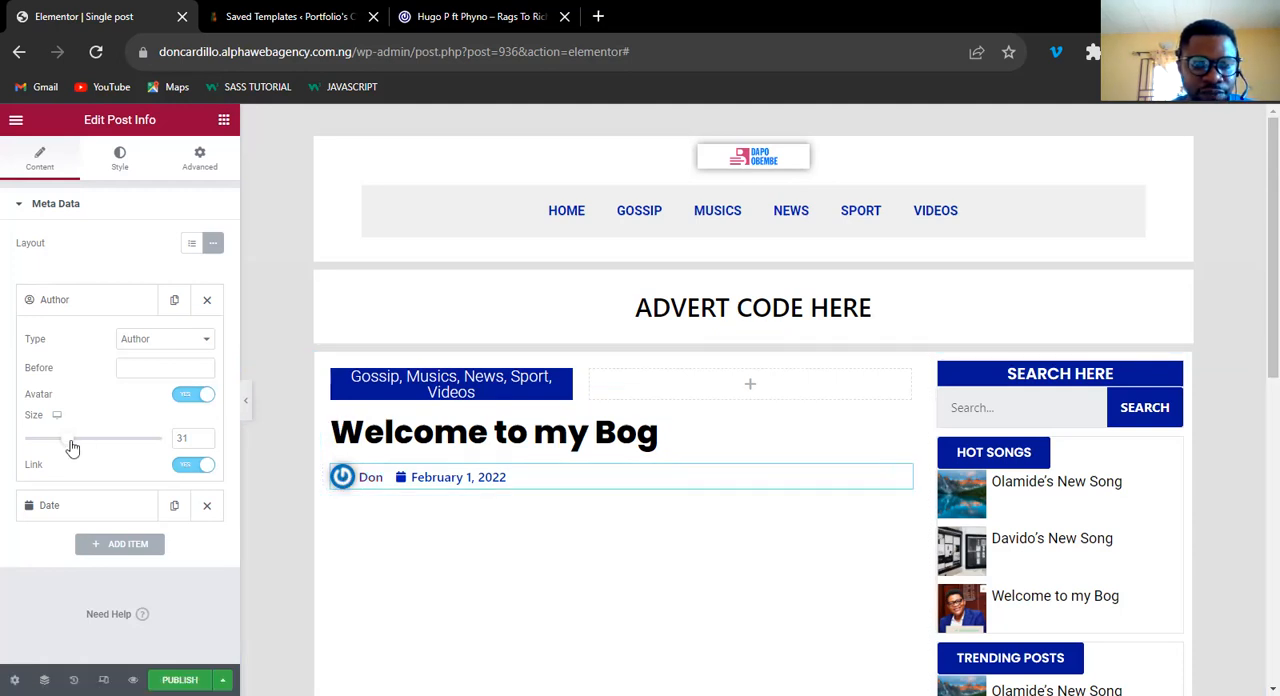
pyautogui.moveTo(72, 448); pyautogui.dragTo(76, 448)
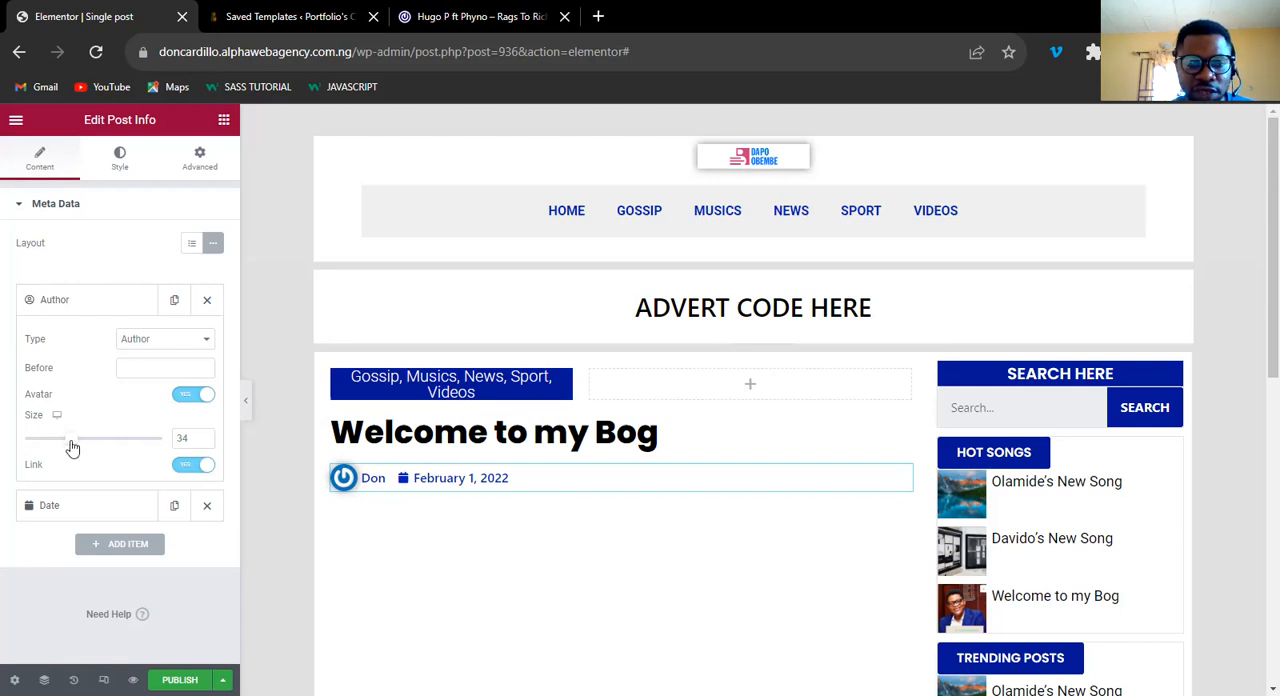
pyautogui.click(453, 18)
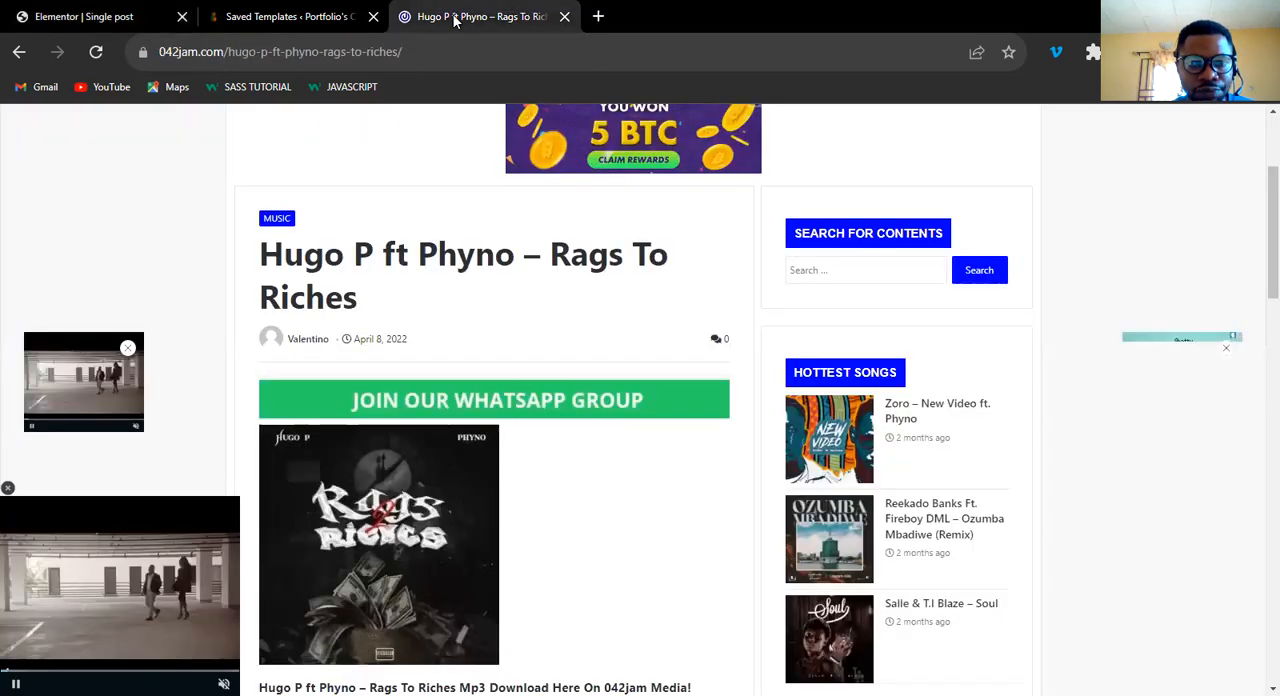
pyautogui.click(110, 22)
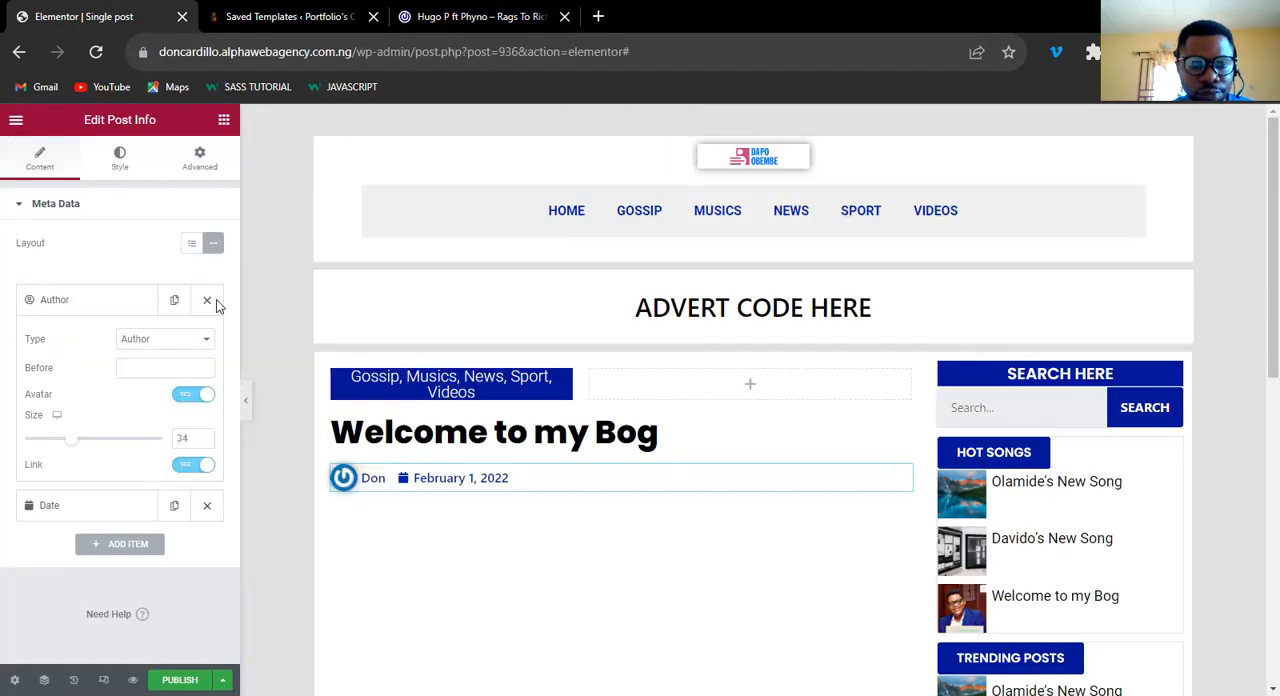
# Give the post info's Date item a custom clock icon from the icon library, matching the 042Jam post.
pyautogui.click(94, 503)
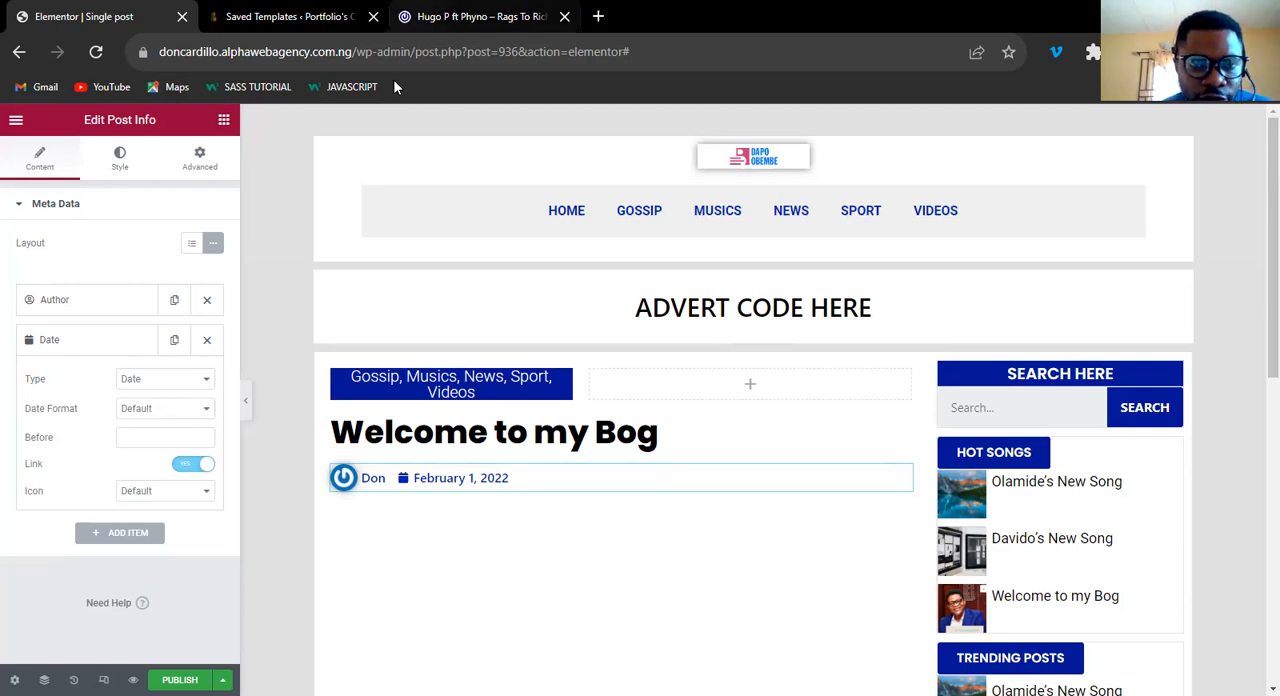
pyautogui.click(455, 16)
pyautogui.click(95, 18)
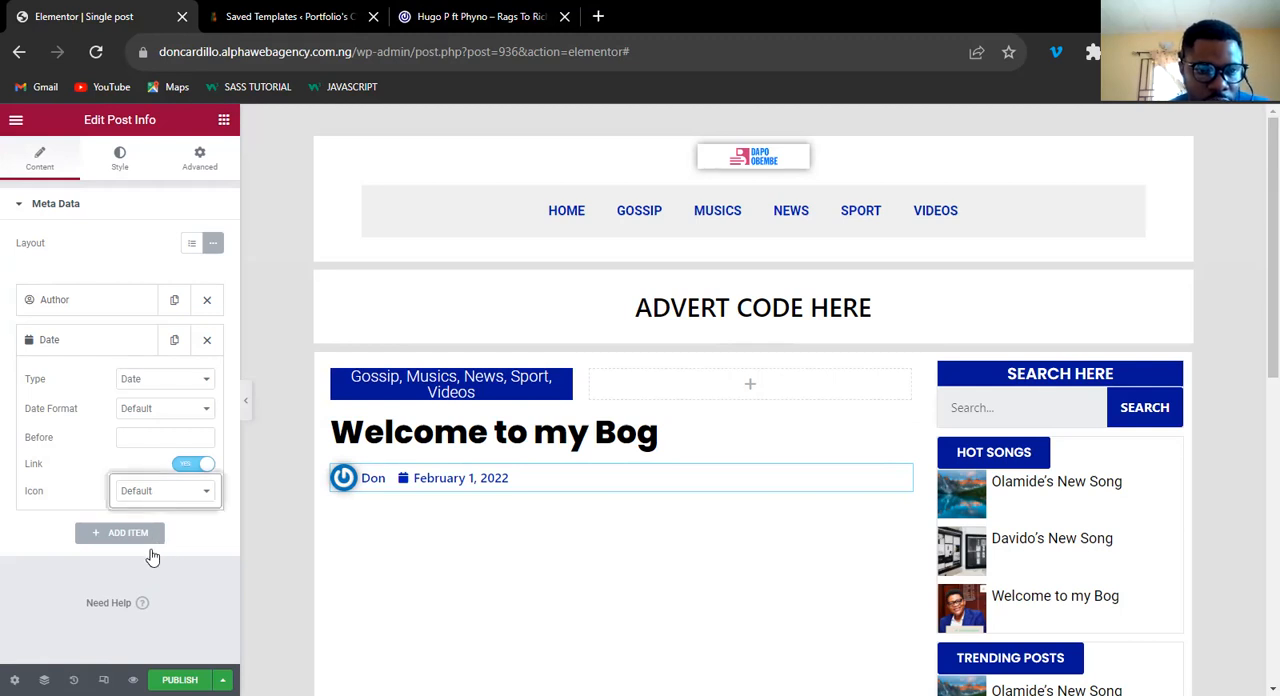
pyautogui.press('Down')
pyautogui.click(64, 597)
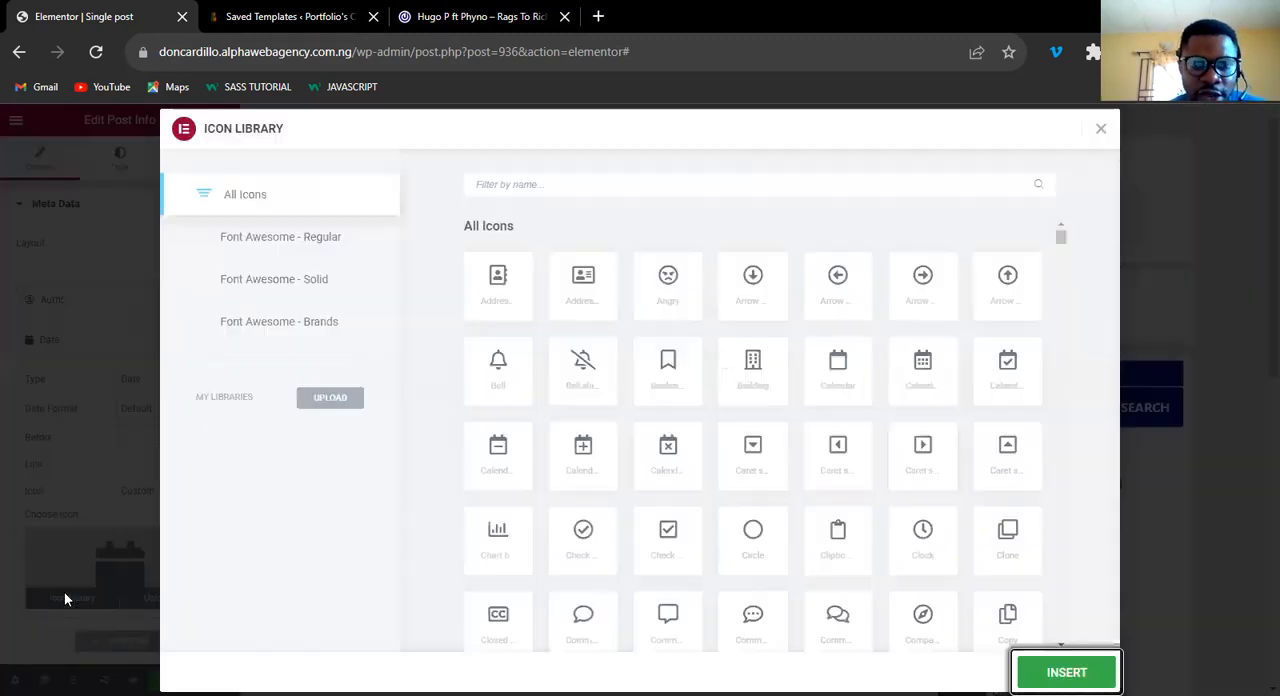
pyautogui.write('clock')
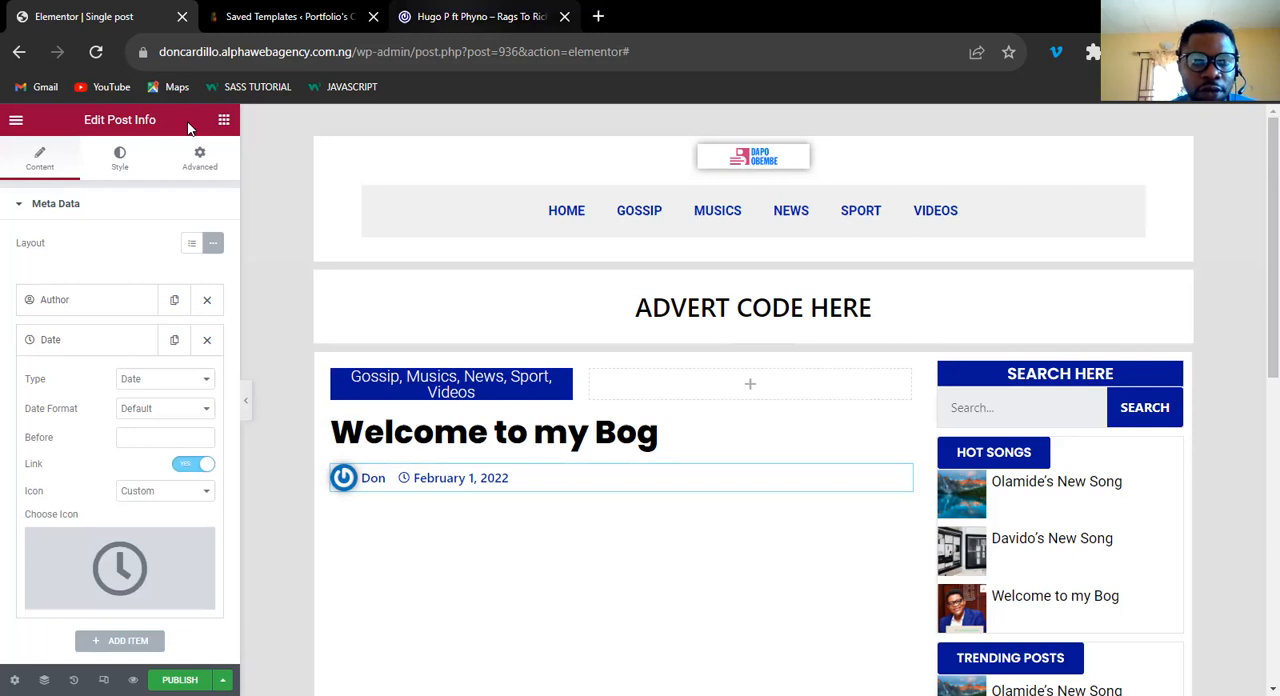
# Compare with the 042Jam meta line, then set the post info's text color to #1E1E1E.
pyautogui.click(478, 17)
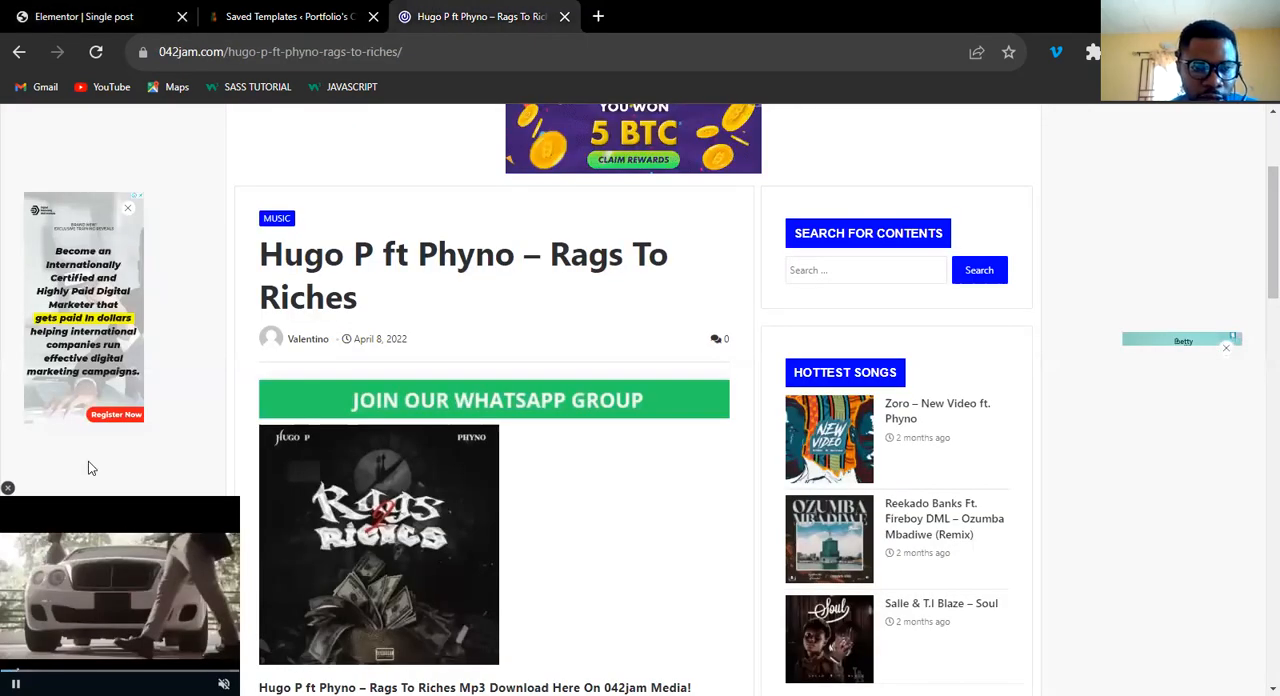
pyautogui.hotkey('ctrl', 'Tab')
pyautogui.click(88, 340)
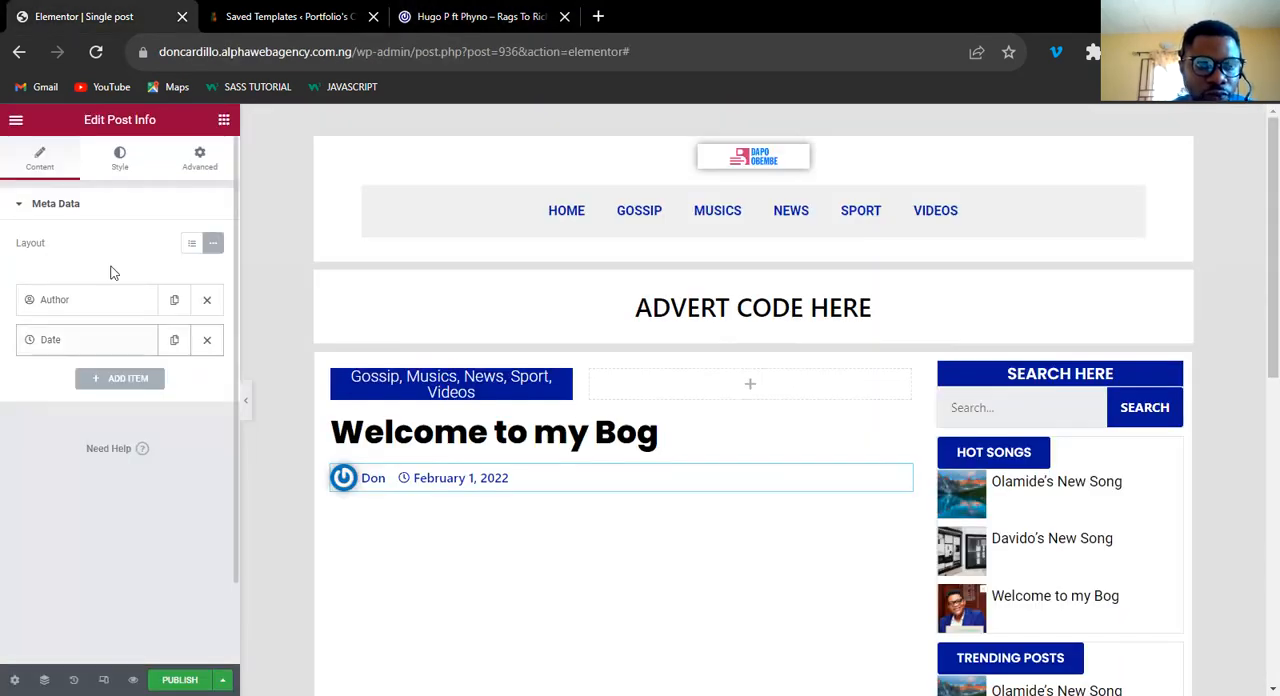
pyautogui.click(119, 158)
pyautogui.click(212, 373)
pyautogui.click(29, 552)
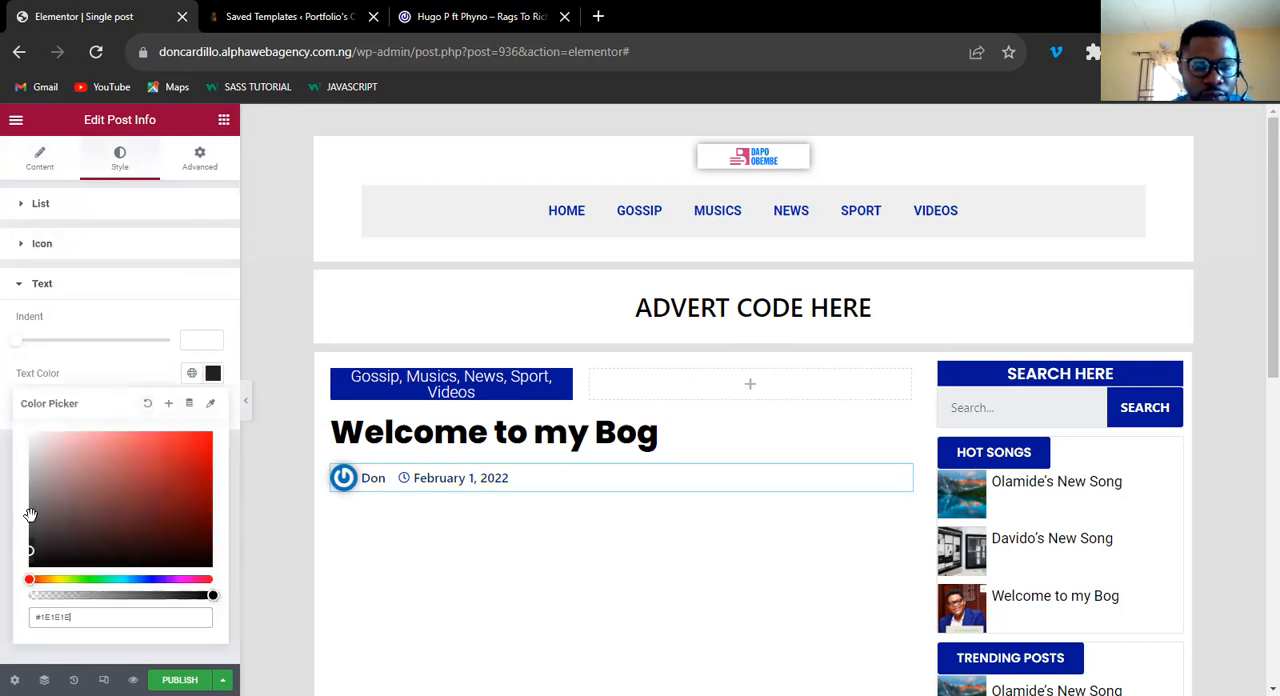
pyautogui.click(215, 378)
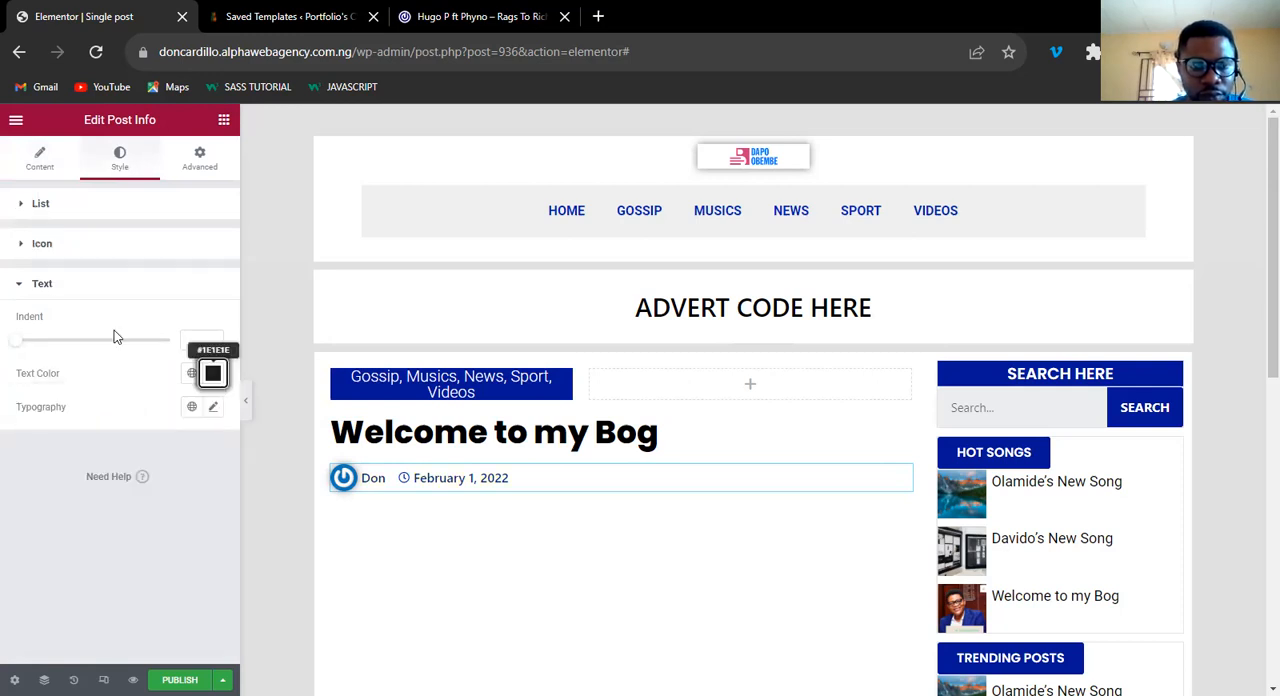
# Set the post info's icon color to #282828 and compare the result with the 042Jam post.
pyautogui.click(57, 249)
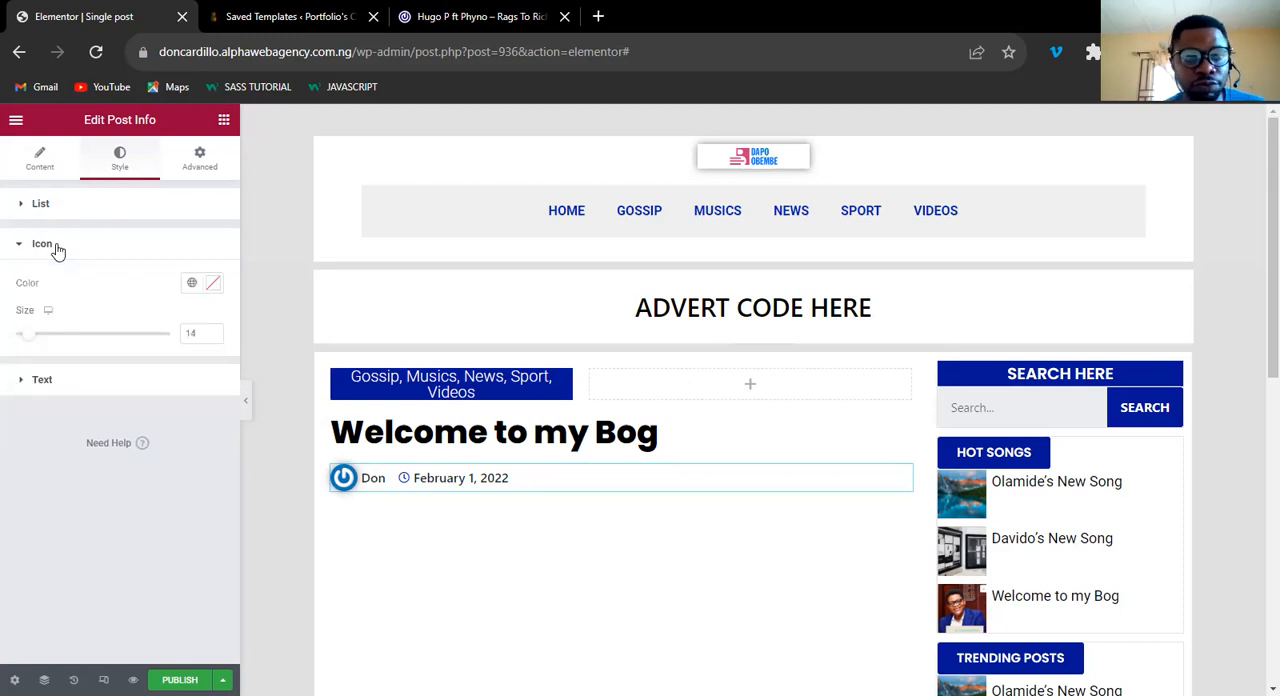
pyautogui.click(215, 288)
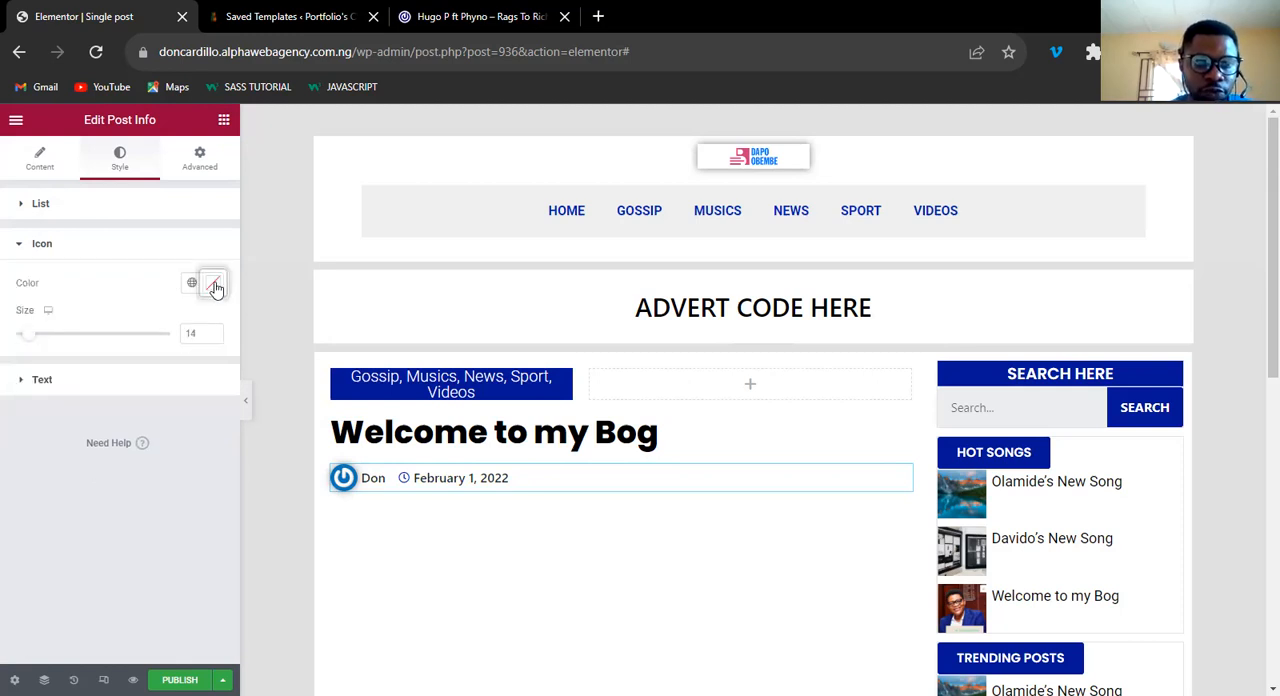
pyautogui.click(28, 455)
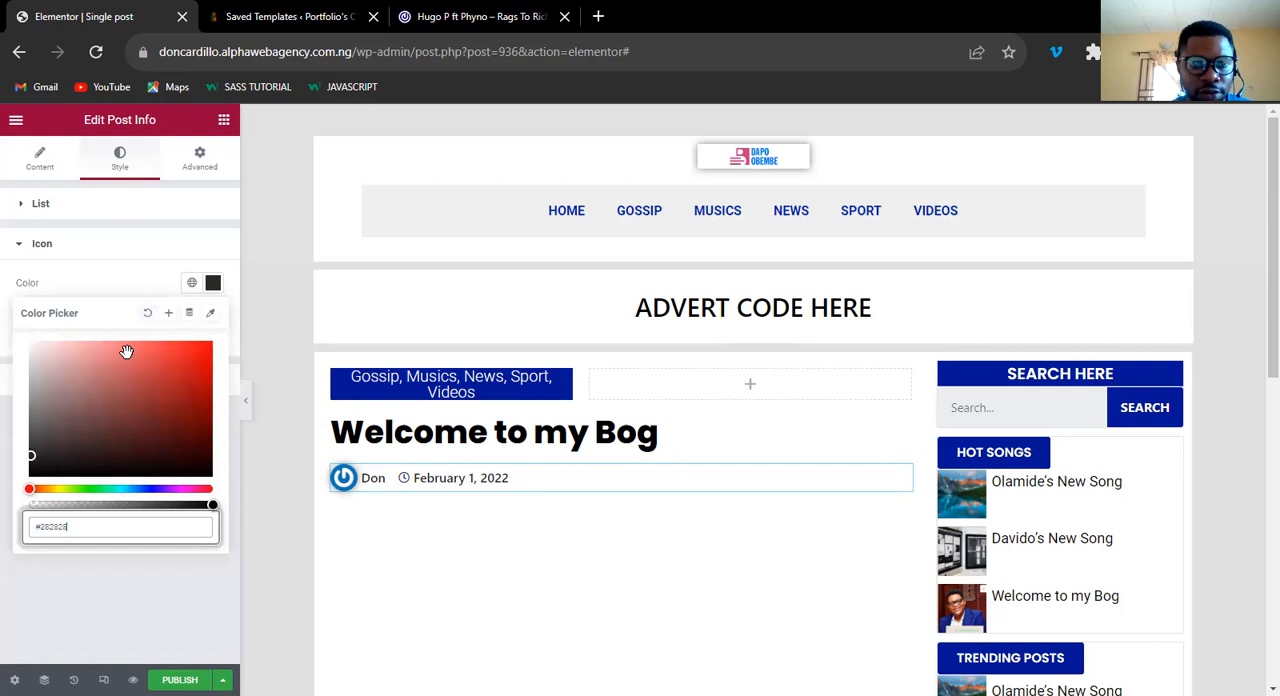
pyautogui.click(445, 486)
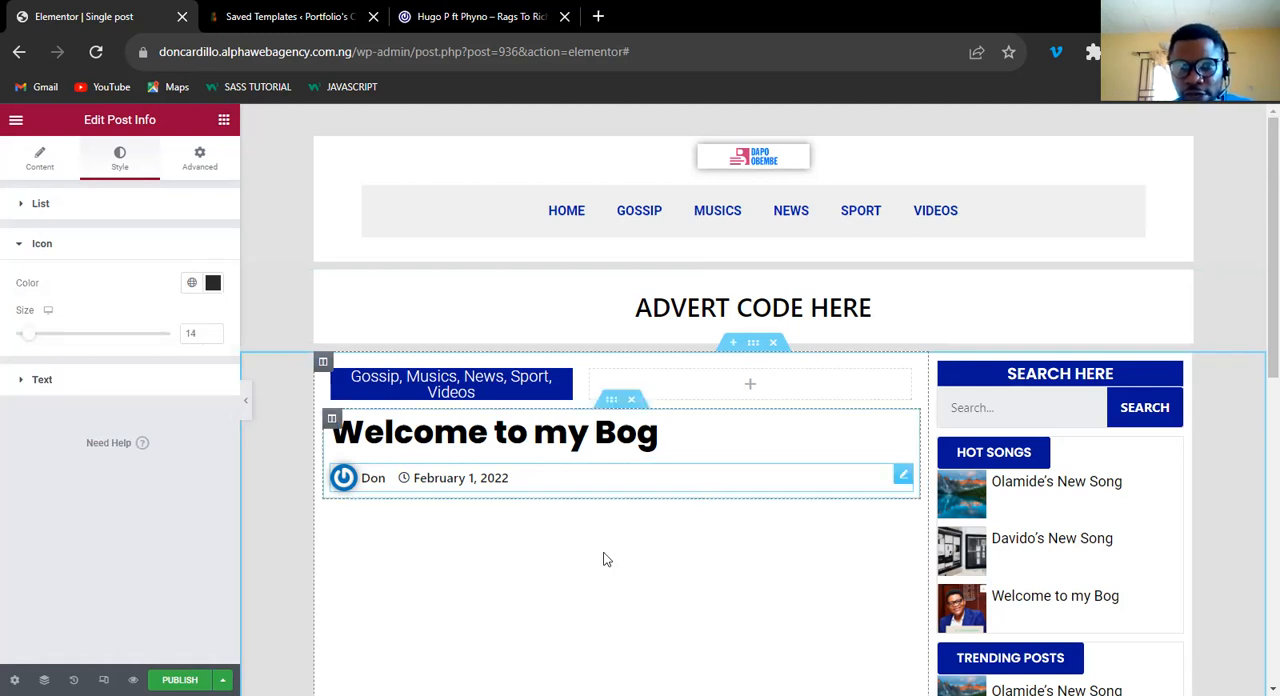
pyautogui.click(466, 16)
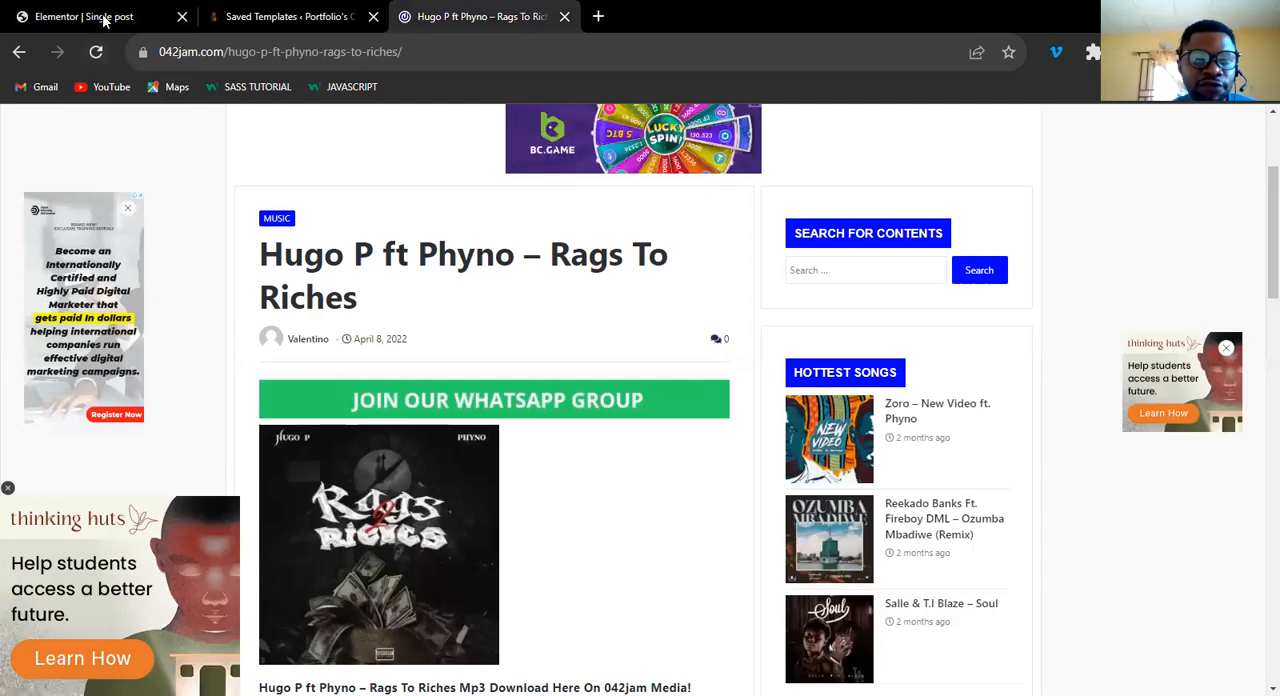
pyautogui.hotkey('ctrl', 'Tab')
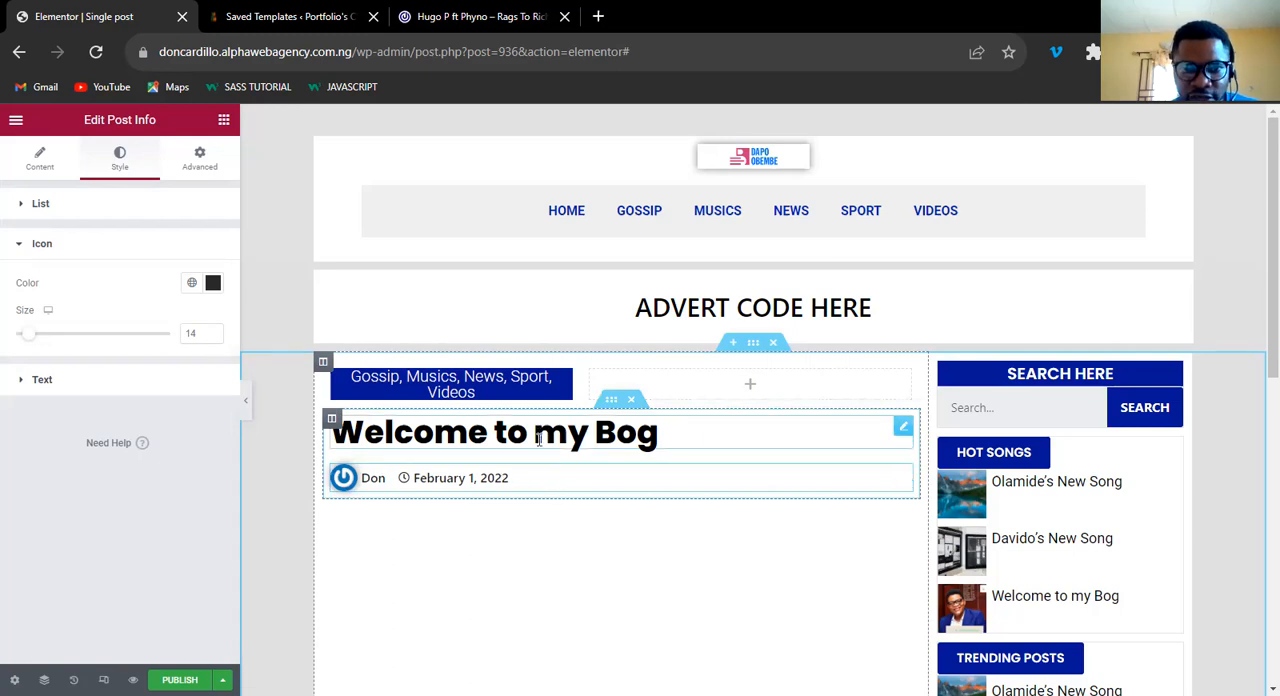
# Duplicate the inner column holding the post title and post info, and delete the post title from the copy.
pyautogui.rightClick(331, 422)
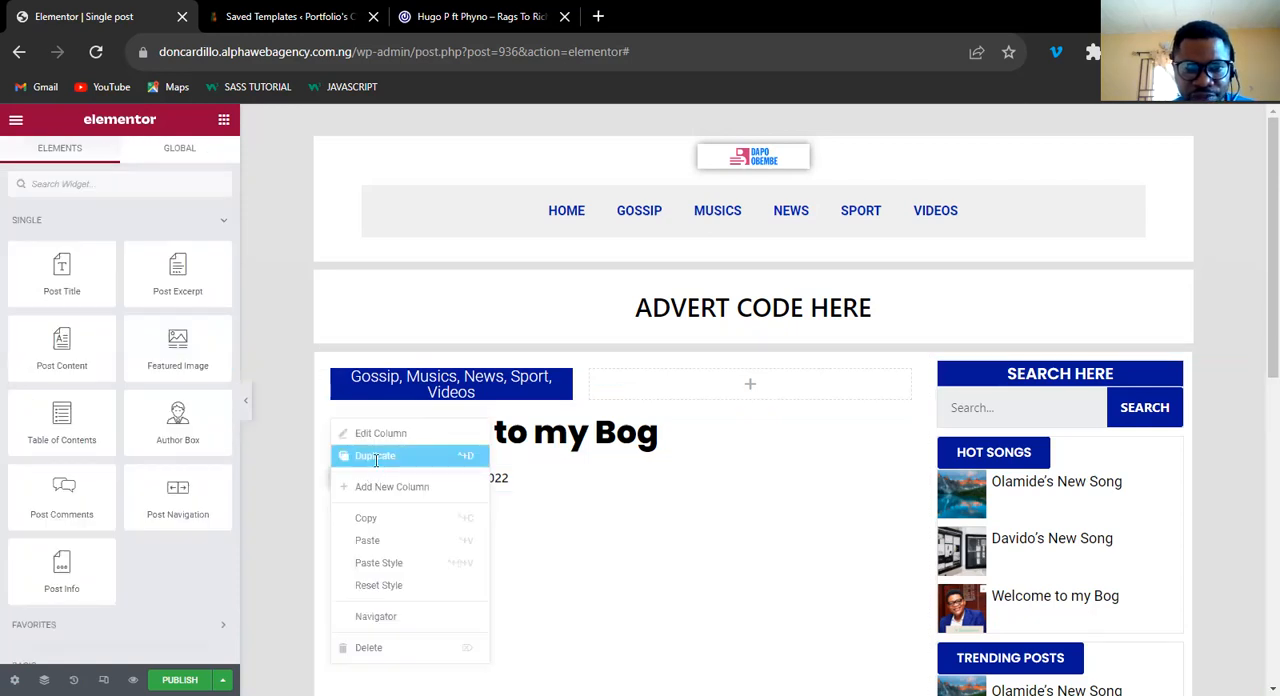
pyautogui.click(376, 457)
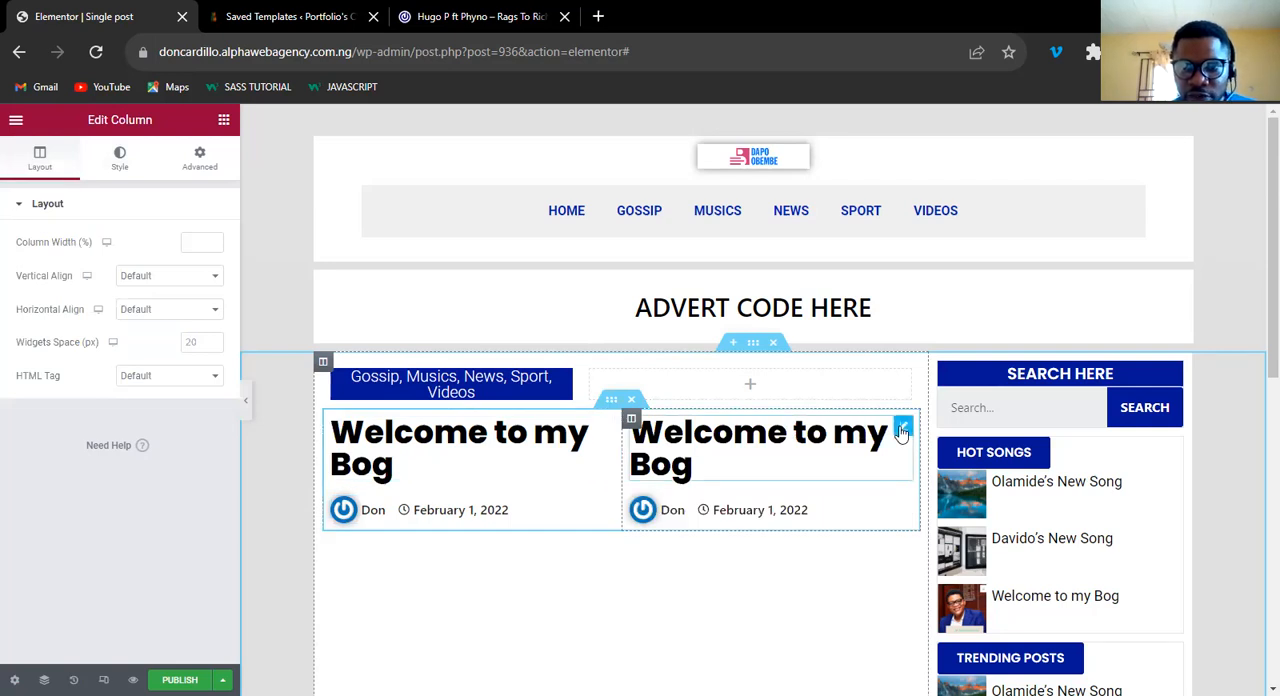
pyautogui.rightClick(902, 430)
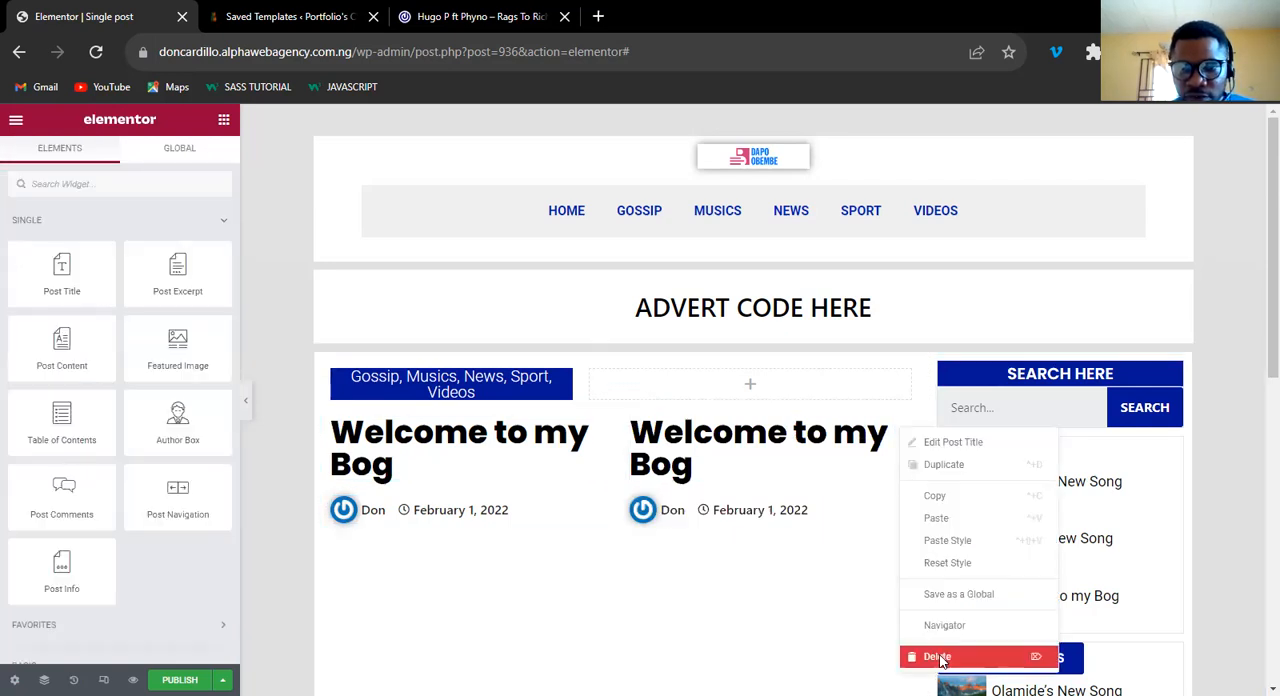
pyautogui.click(939, 658)
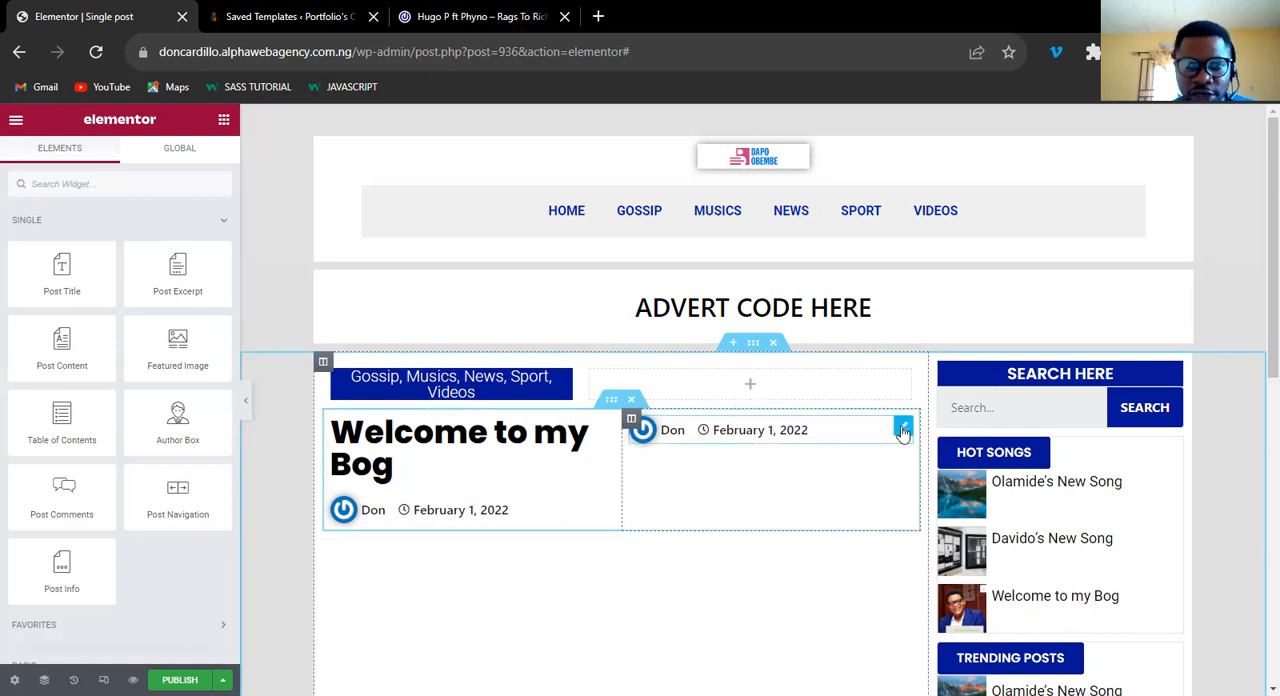
# In the duplicated post info, remove the Date item and change the Author item's type to Comments with its link turned off.
pyautogui.click(903, 429)
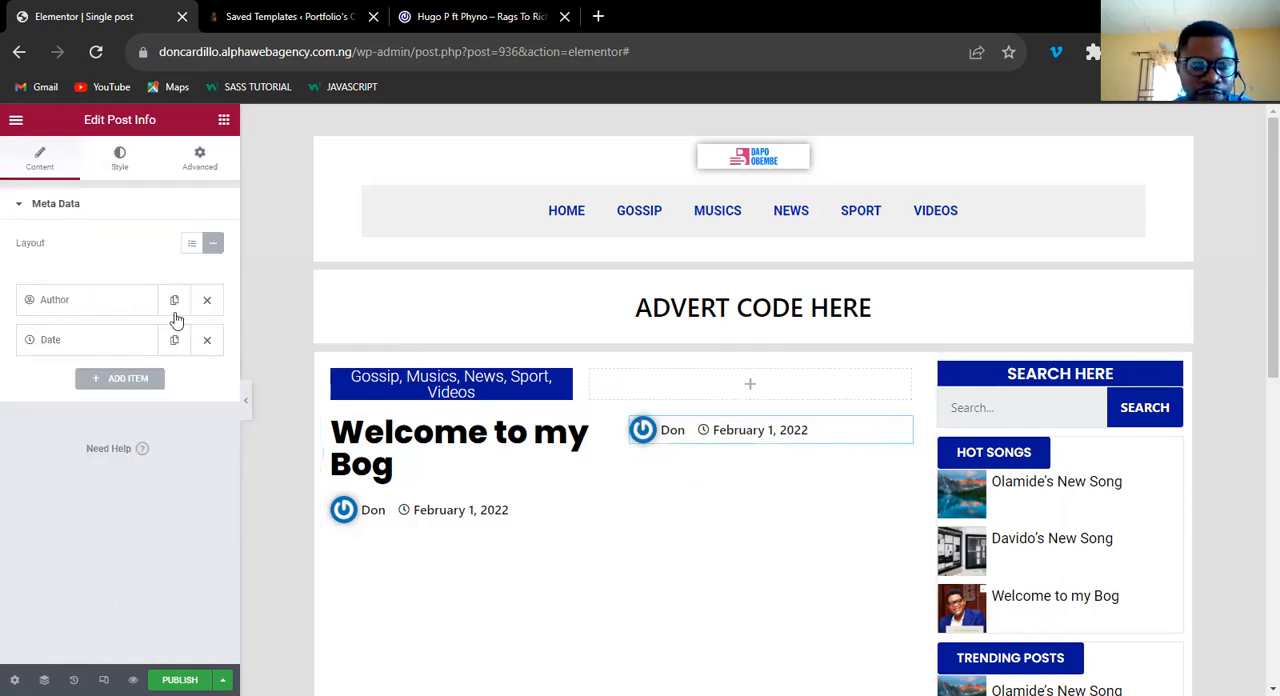
pyautogui.click(206, 342)
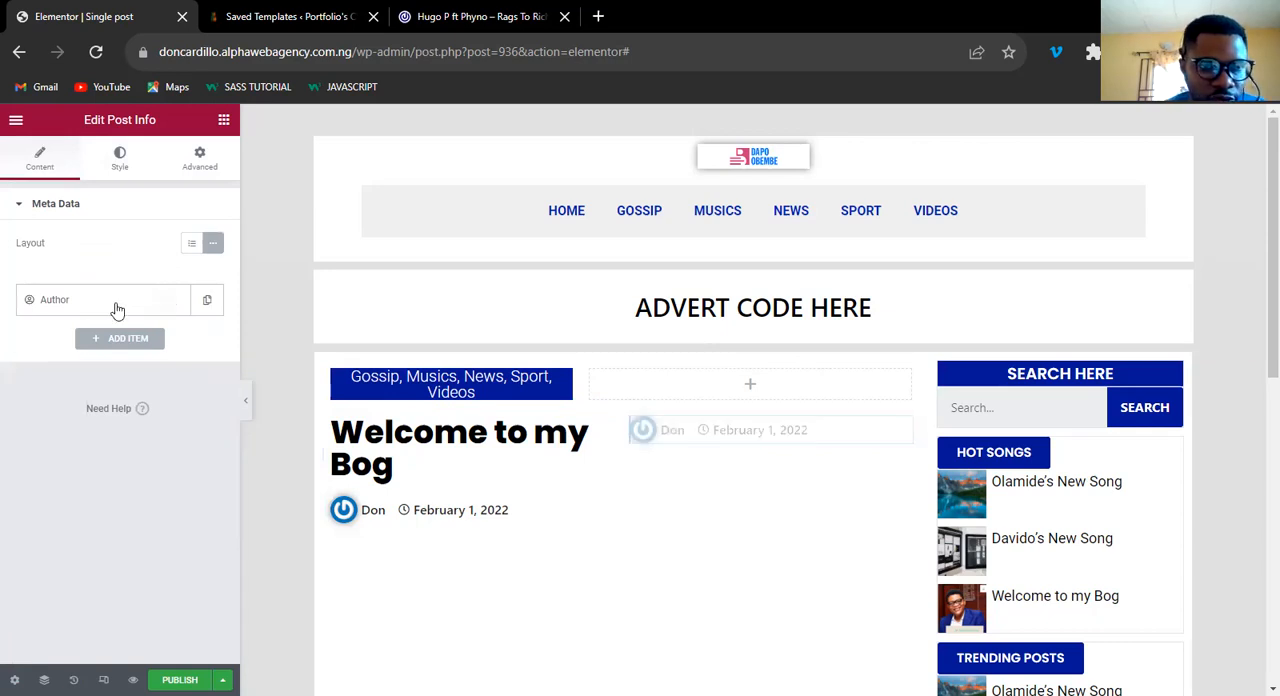
pyautogui.click(128, 340)
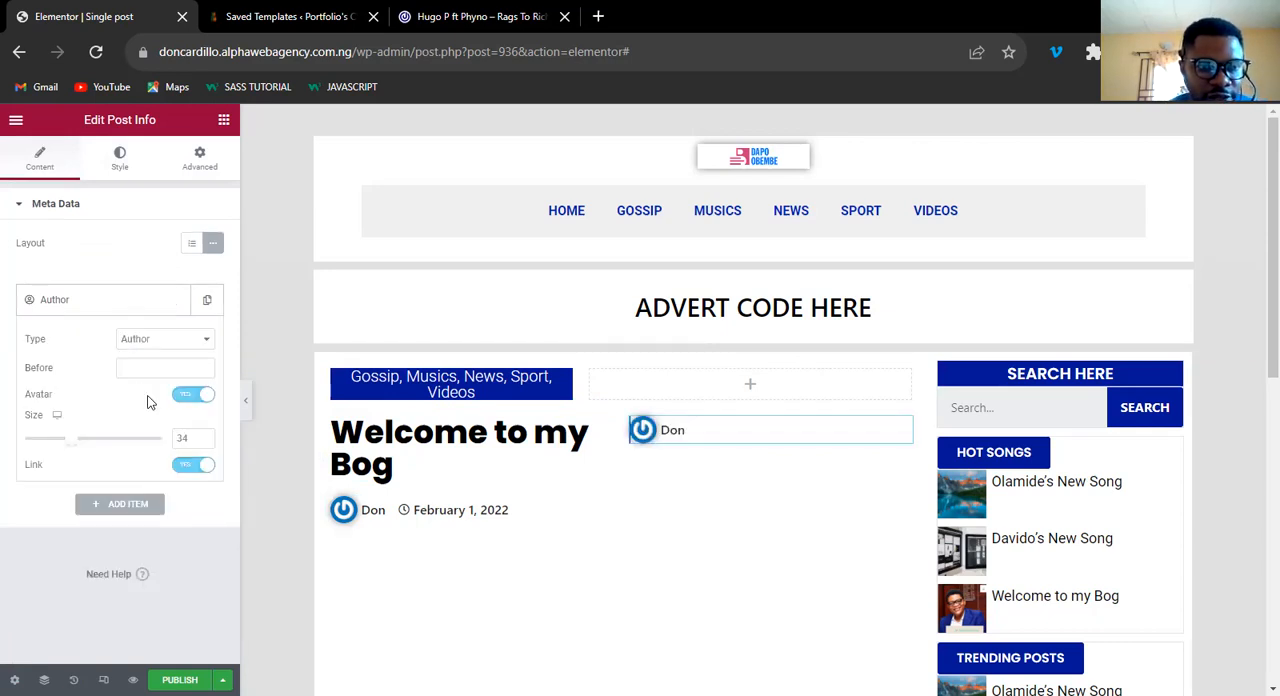
pyautogui.click(152, 366)
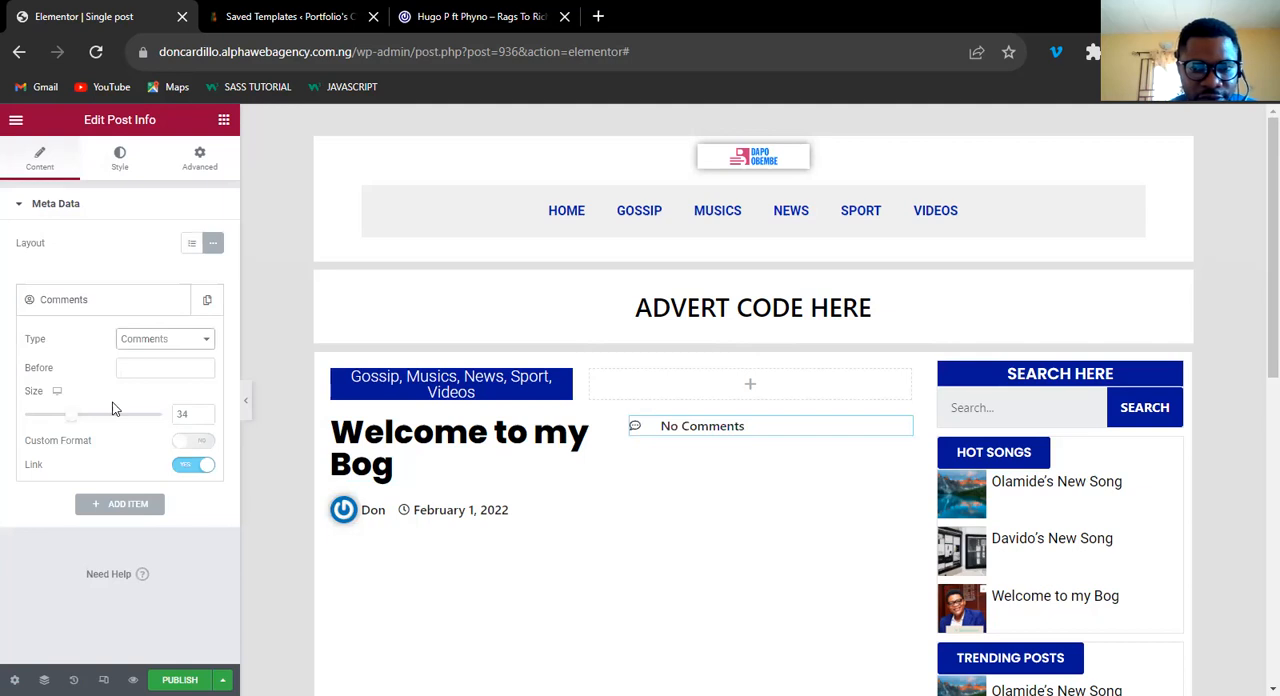
pyautogui.click(180, 470)
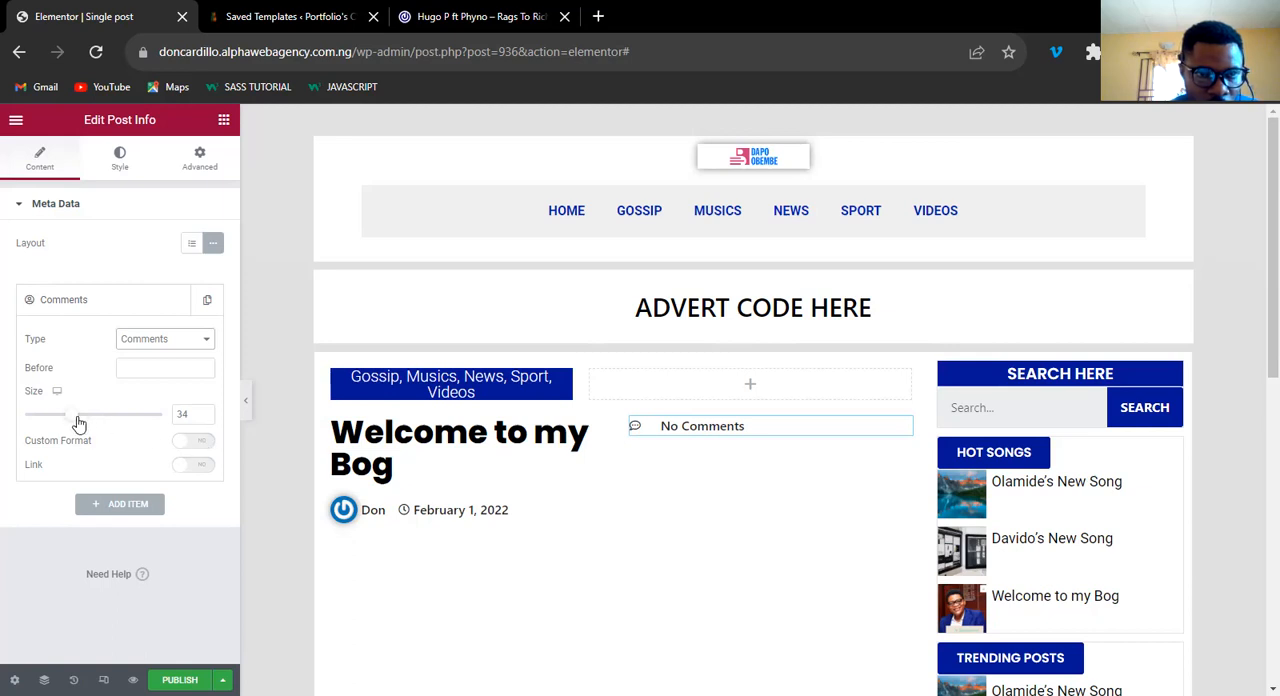
# Enable the Comments item's custom format, with 0 as the No Comments text and 1 as the One Comment text.
pyautogui.click(194, 443)
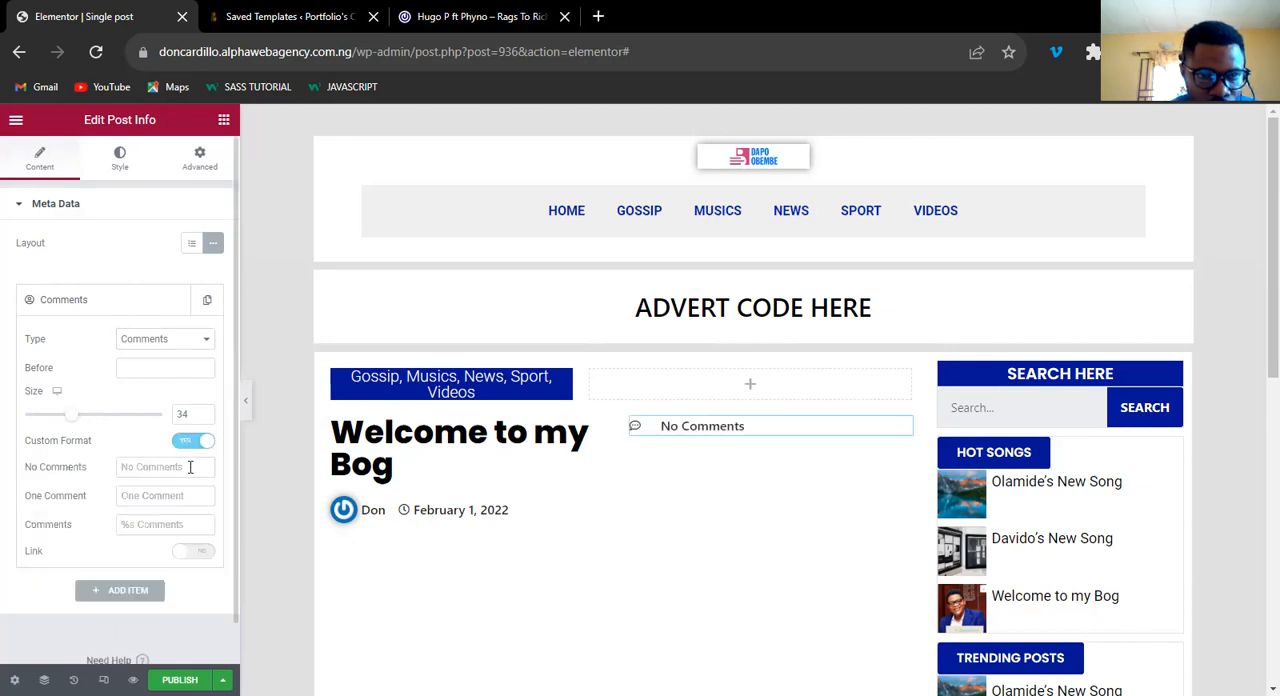
pyautogui.click(190, 467)
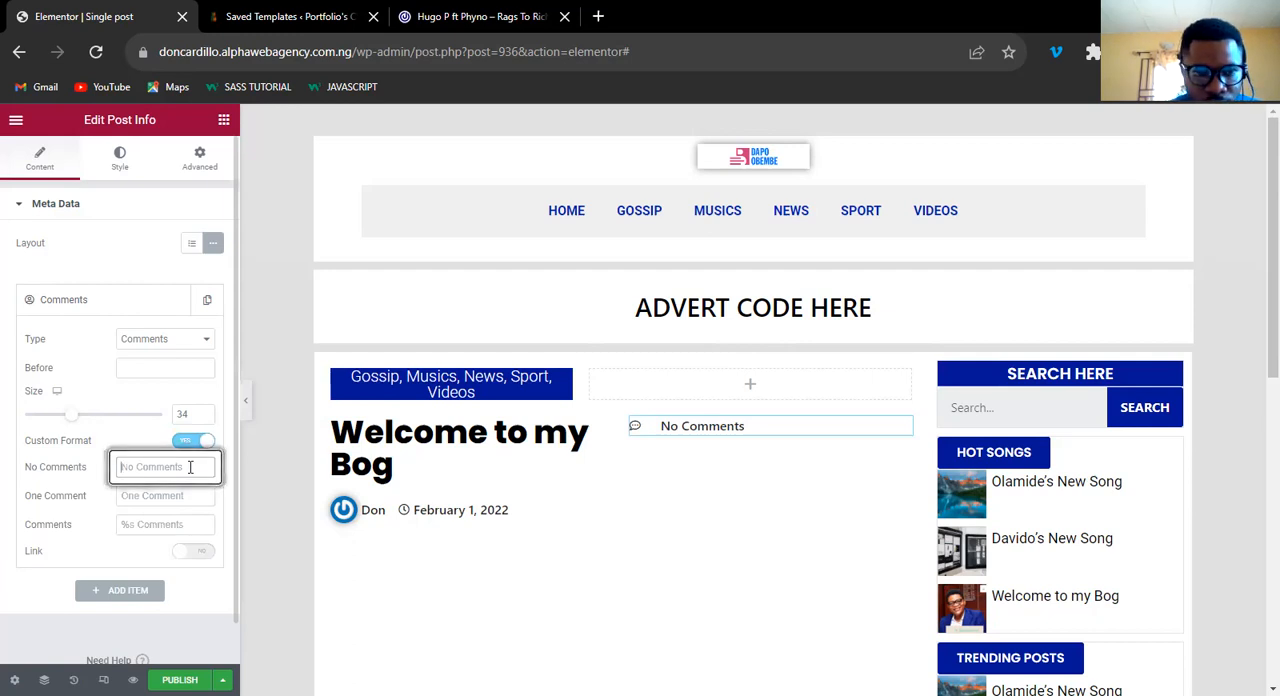
pyautogui.write(')')
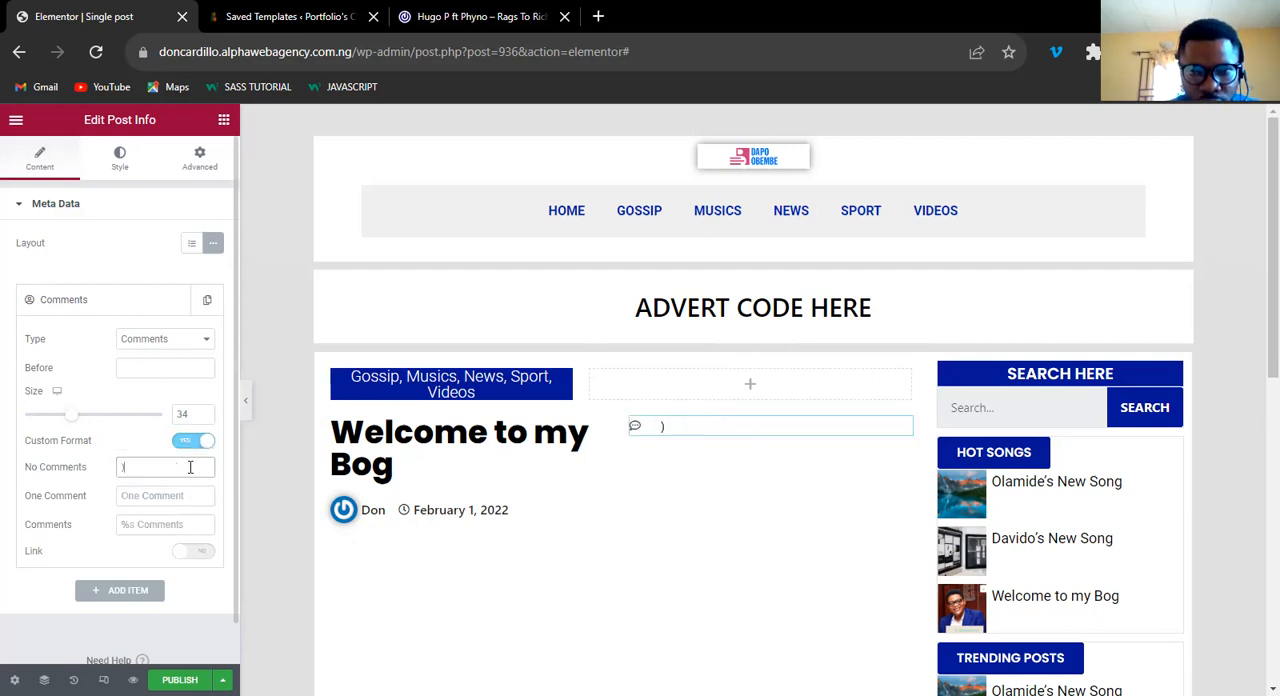
pyautogui.press('BackSpace')
pyautogui.write('0')
pyautogui.click(153, 500)
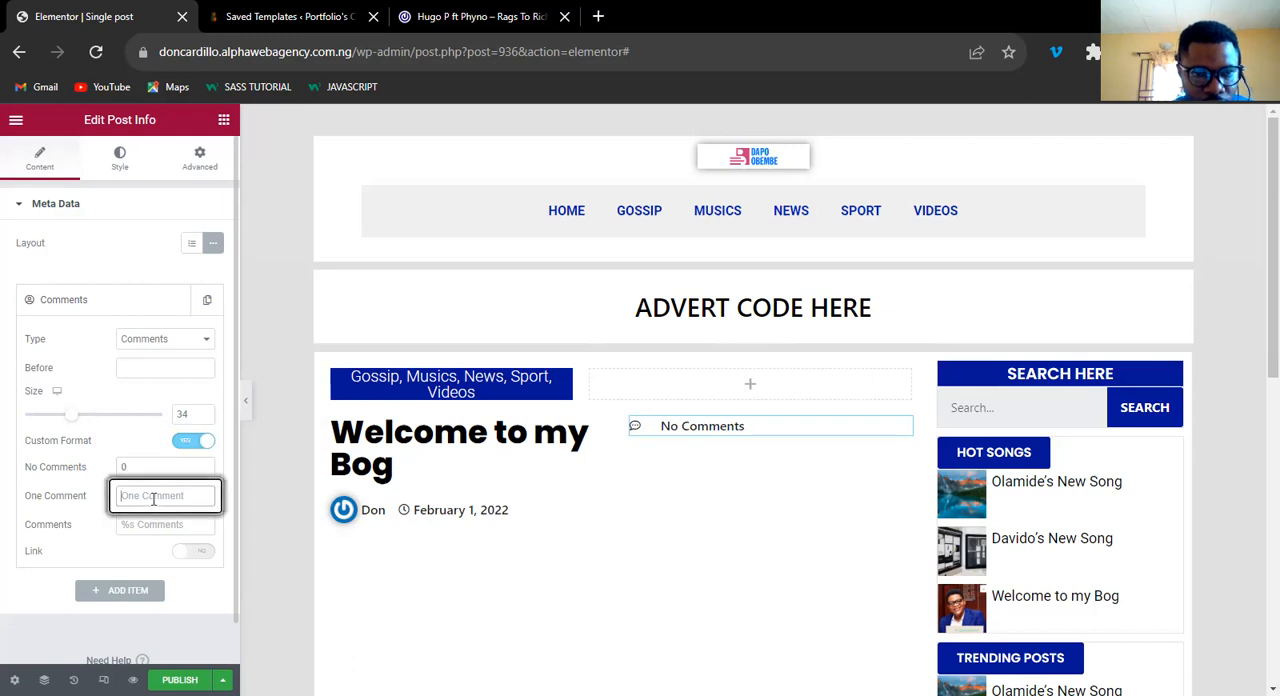
pyautogui.write('1')
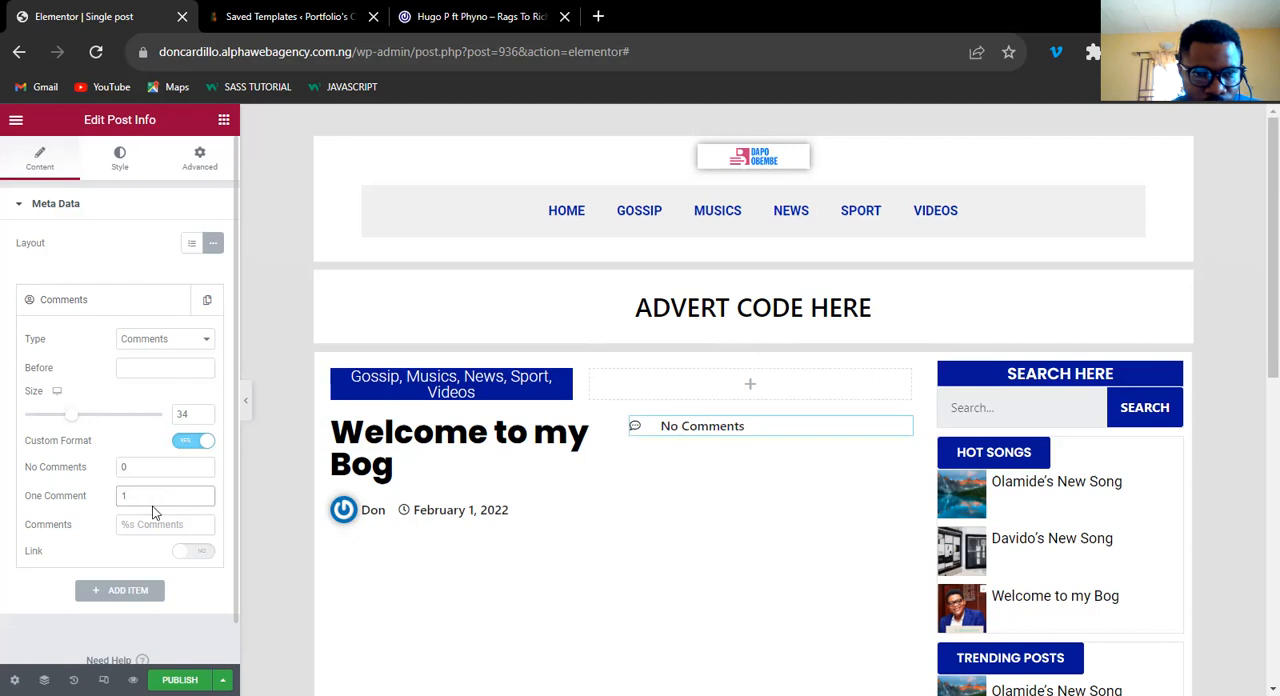
# Try 10, %0 and 0 as the No Comments text, switching the link and custom format settings back and forth.
pyautogui.click(199, 553)
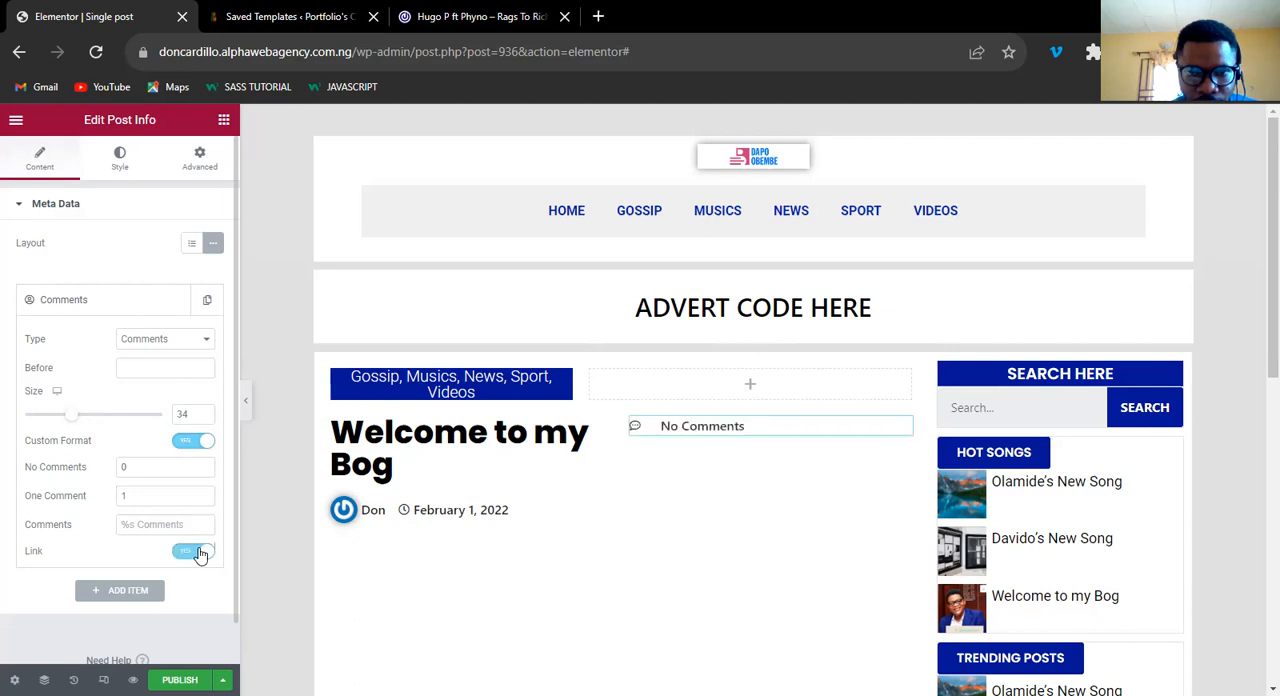
pyautogui.click(186, 556)
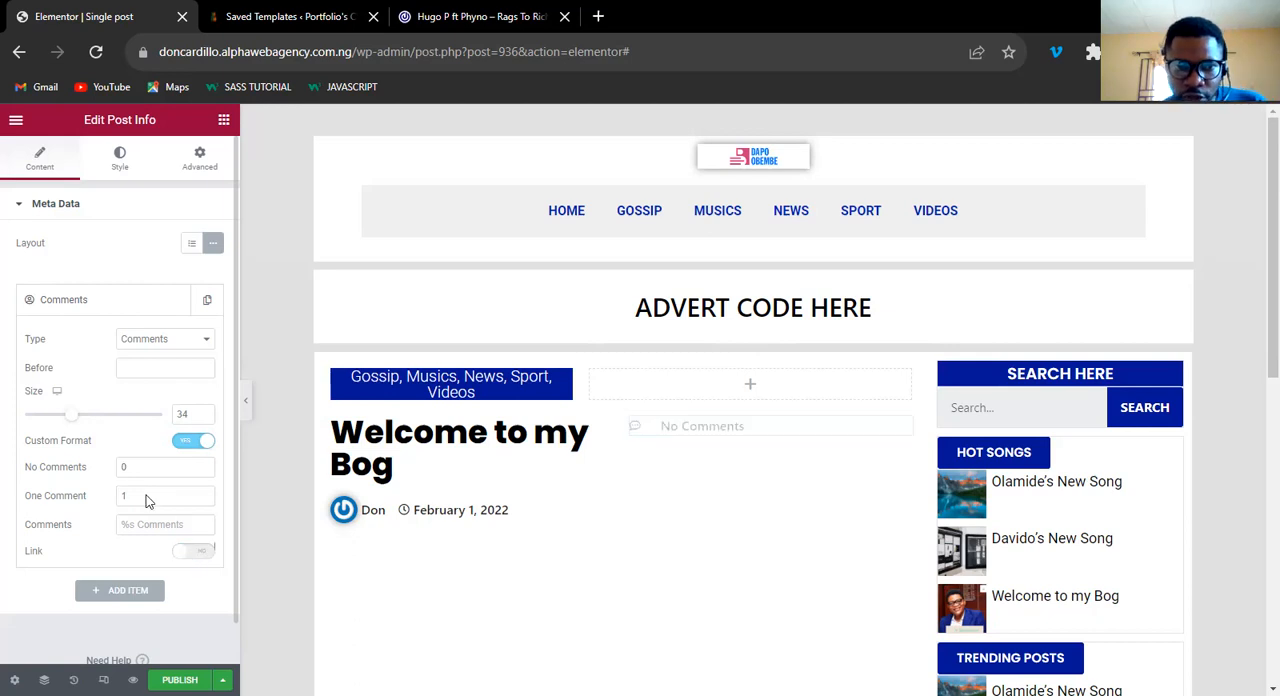
pyautogui.click(122, 465)
pyautogui.write('10')
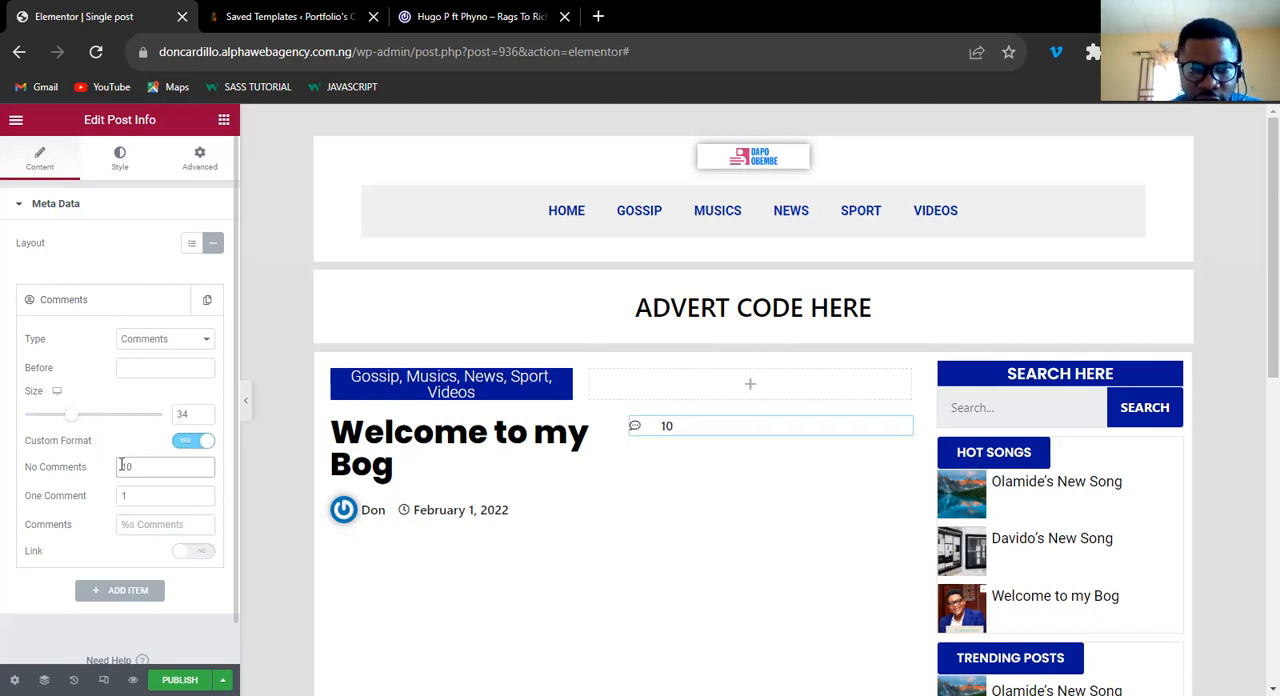
pyautogui.press('BackSpace')
pyautogui.press('BackSpace')
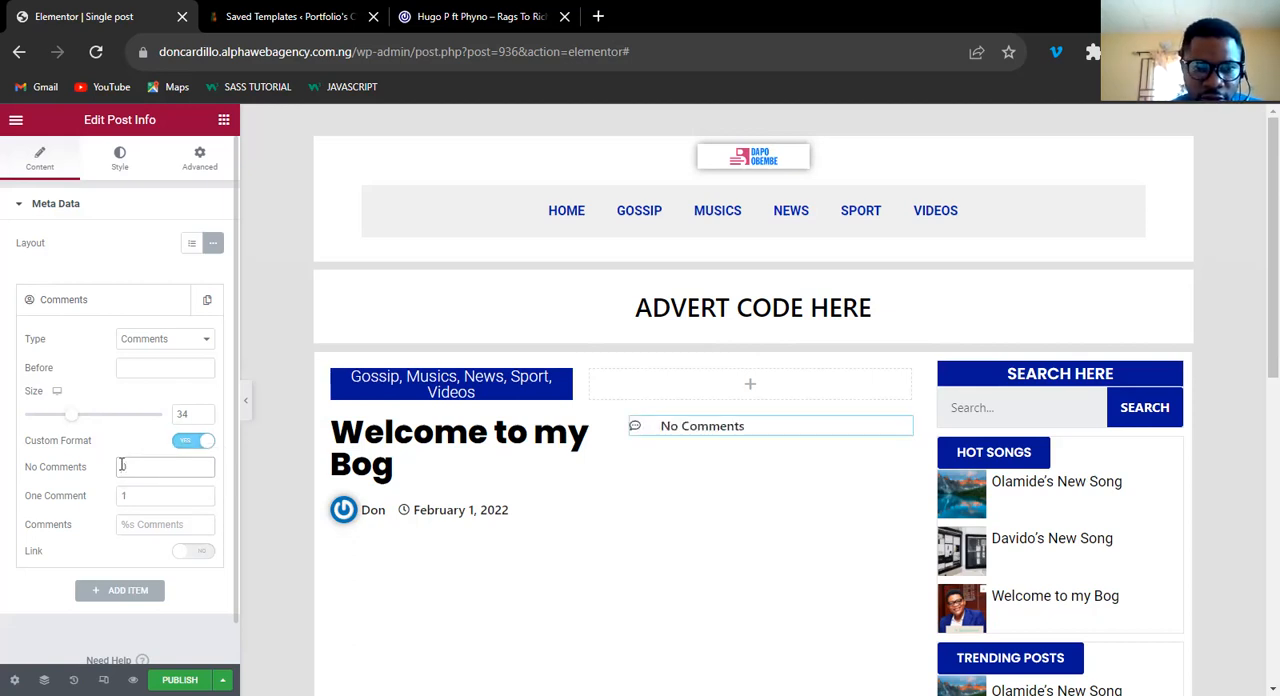
pyautogui.press('BackSpace')
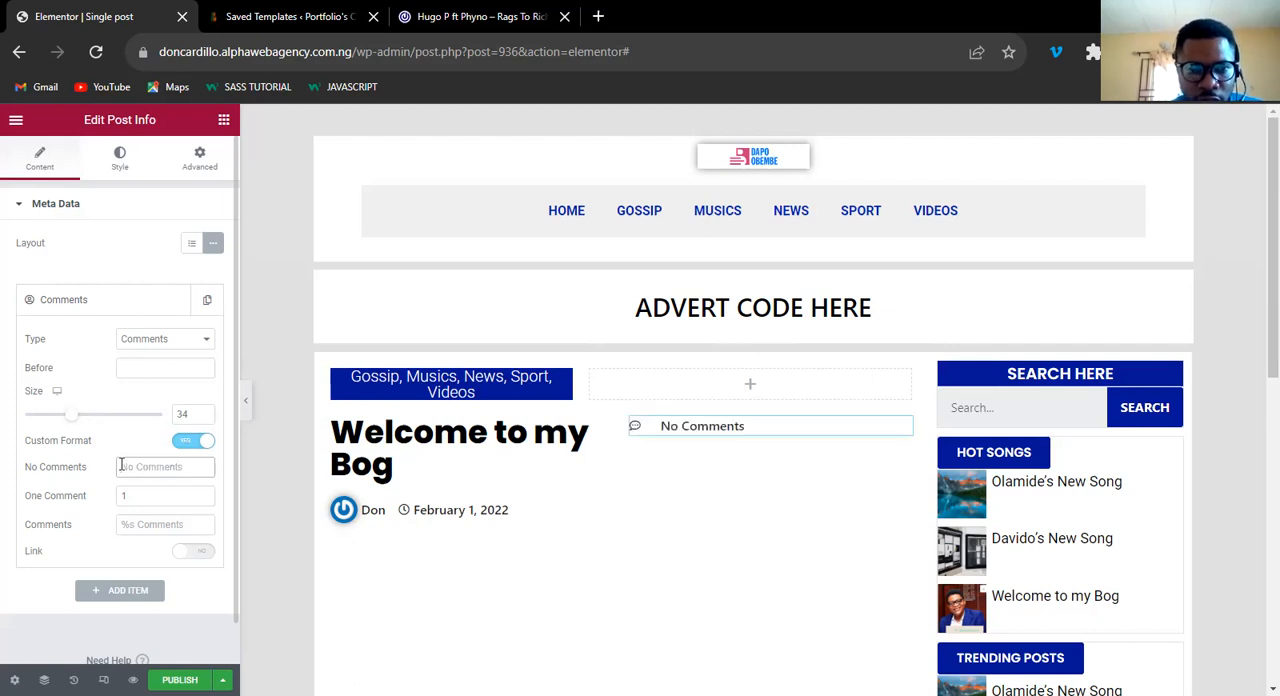
pyautogui.write('%0')
pyautogui.press('BackSpace')
pyautogui.press('BackSpace')
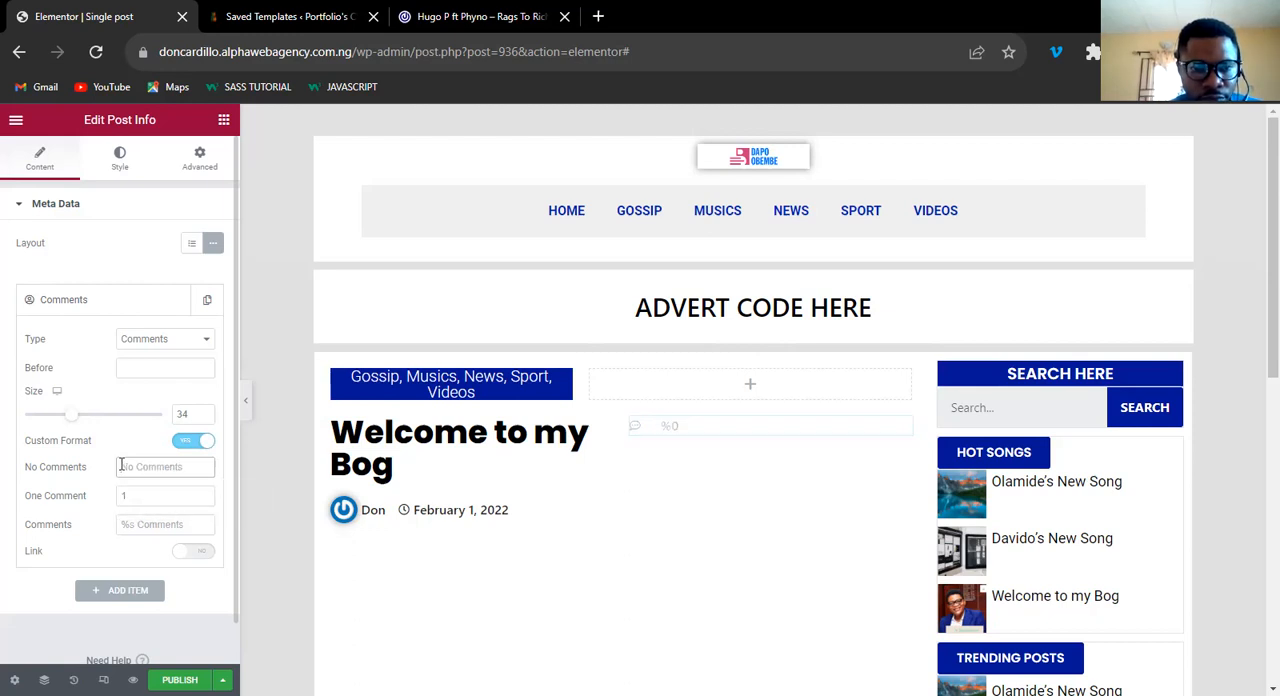
pyautogui.write(')')
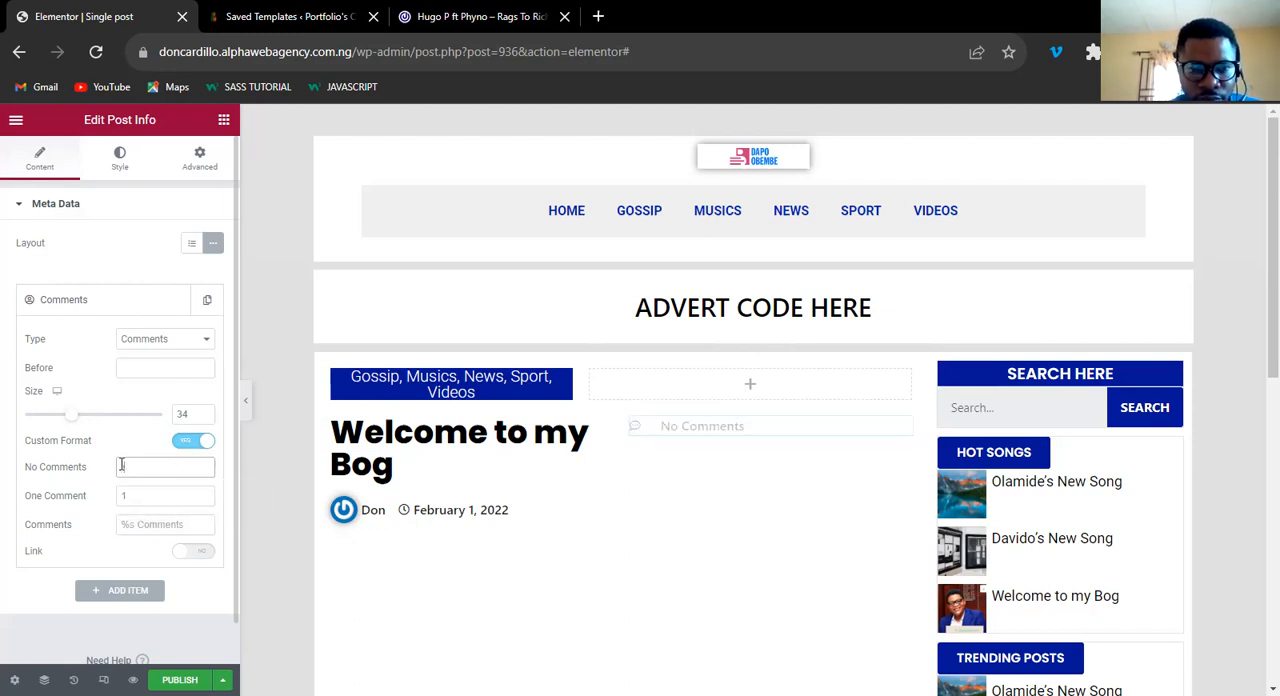
pyautogui.press('BackSpace')
pyautogui.write('0')
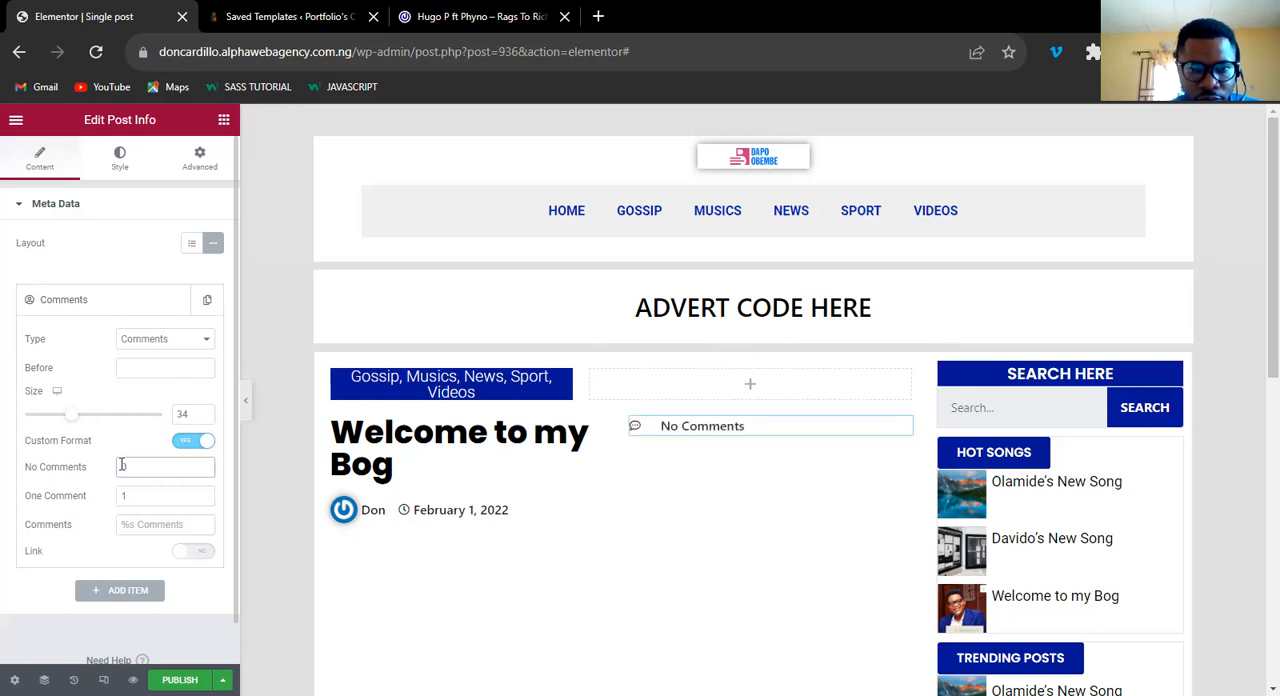
pyautogui.click(188, 444)
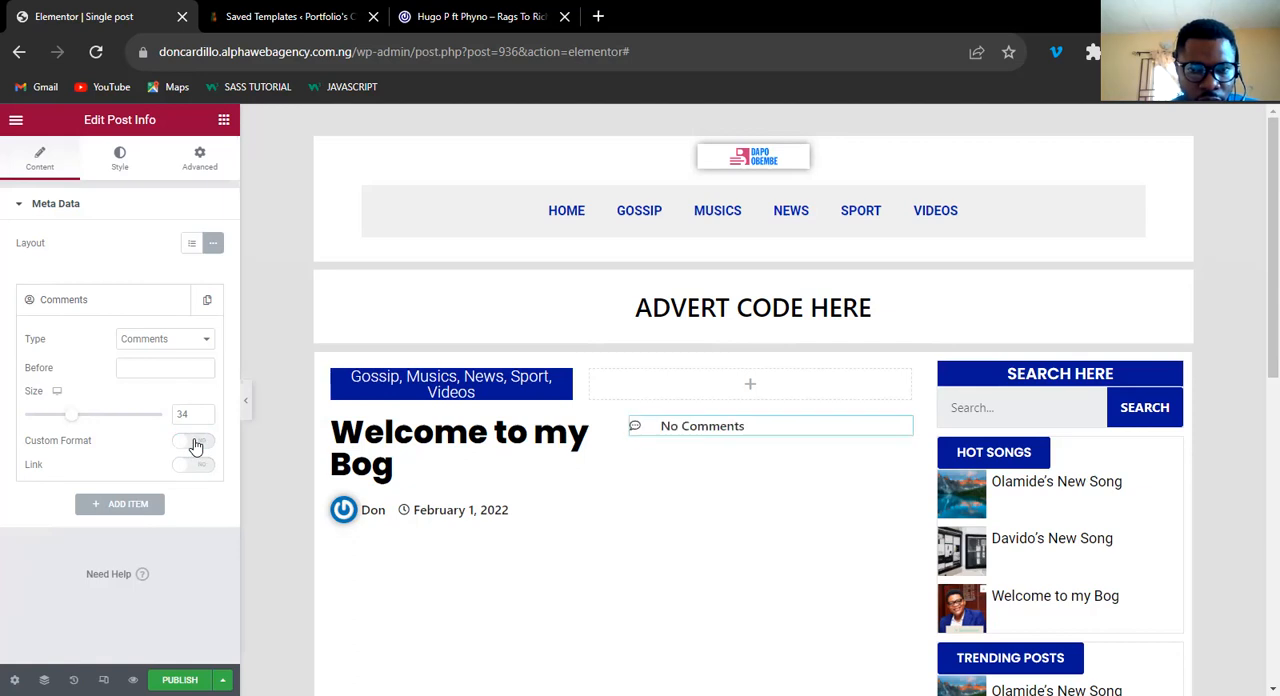
pyautogui.click(196, 446)
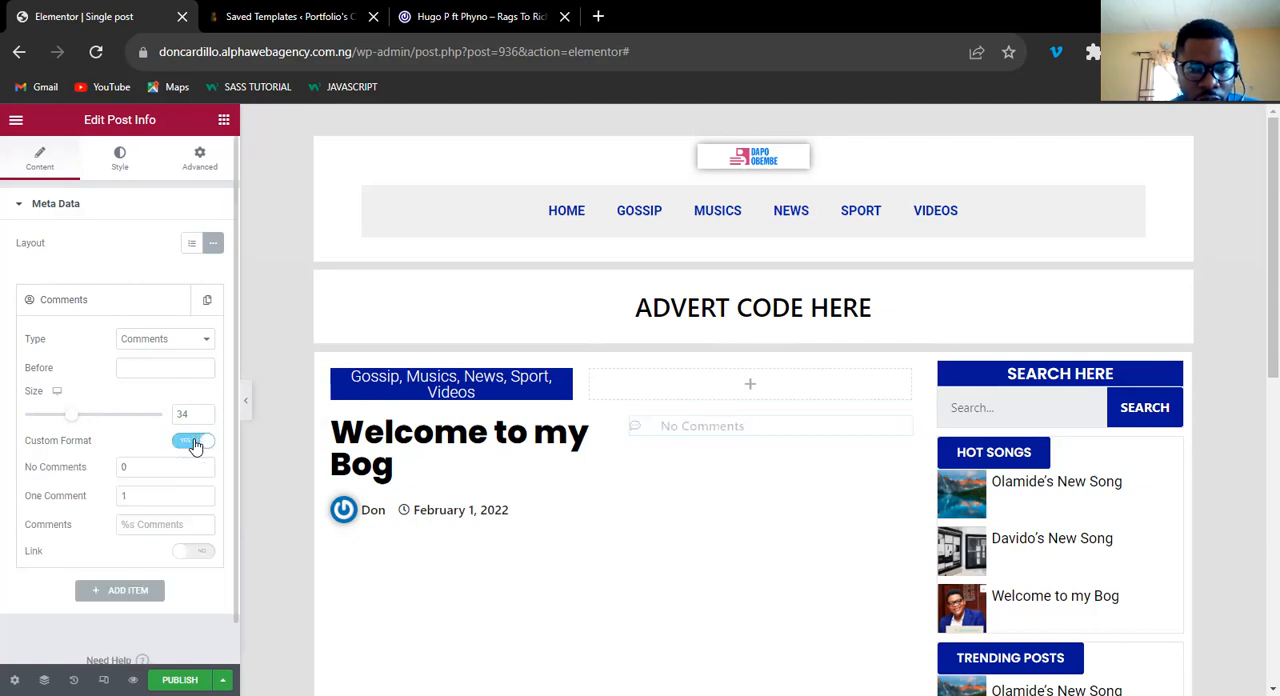
# Set the Comments item's No Comments text to "Zero".
pyautogui.click(134, 467)
pyautogui.press('BackSpace')
pyautogui.write('Zero')
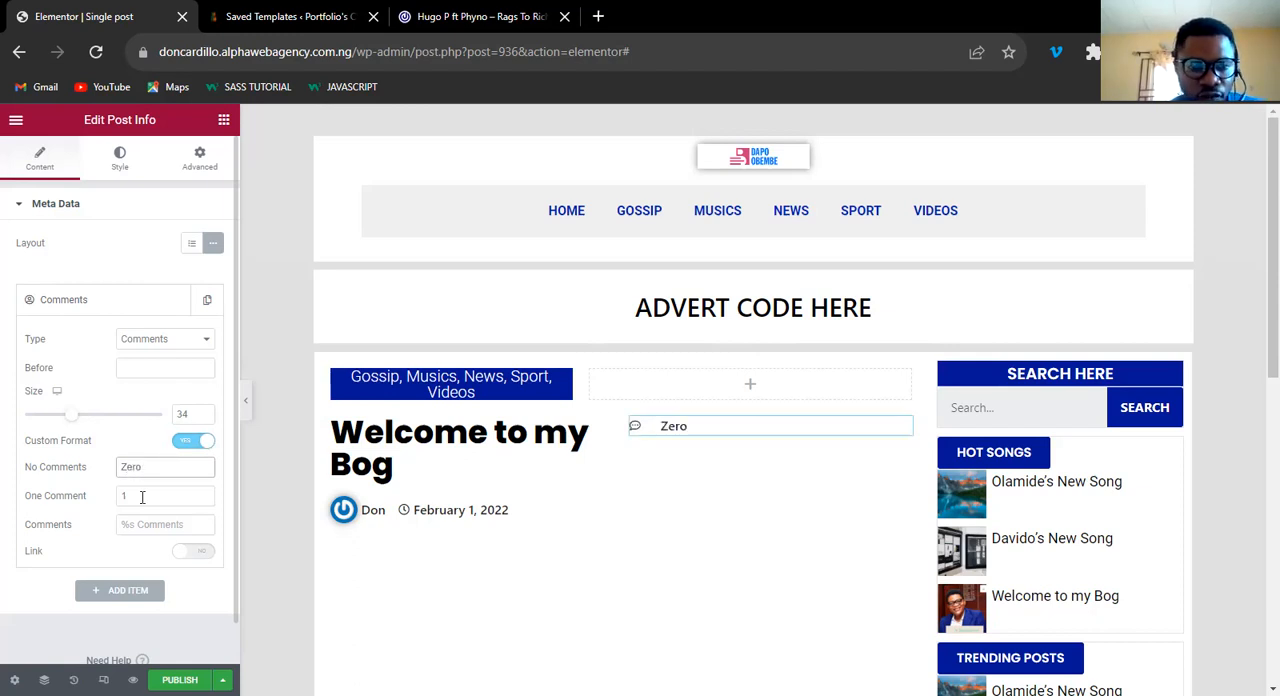
pyautogui.click(142, 497)
# Set the Comments item's size to 30 and narrow its column so the post title fits on one line beside it.
pyautogui.click(204, 417)
pyautogui.click(204, 417)
pyautogui.click(204, 417)
pyautogui.click(204, 417)
pyautogui.click(204, 417)
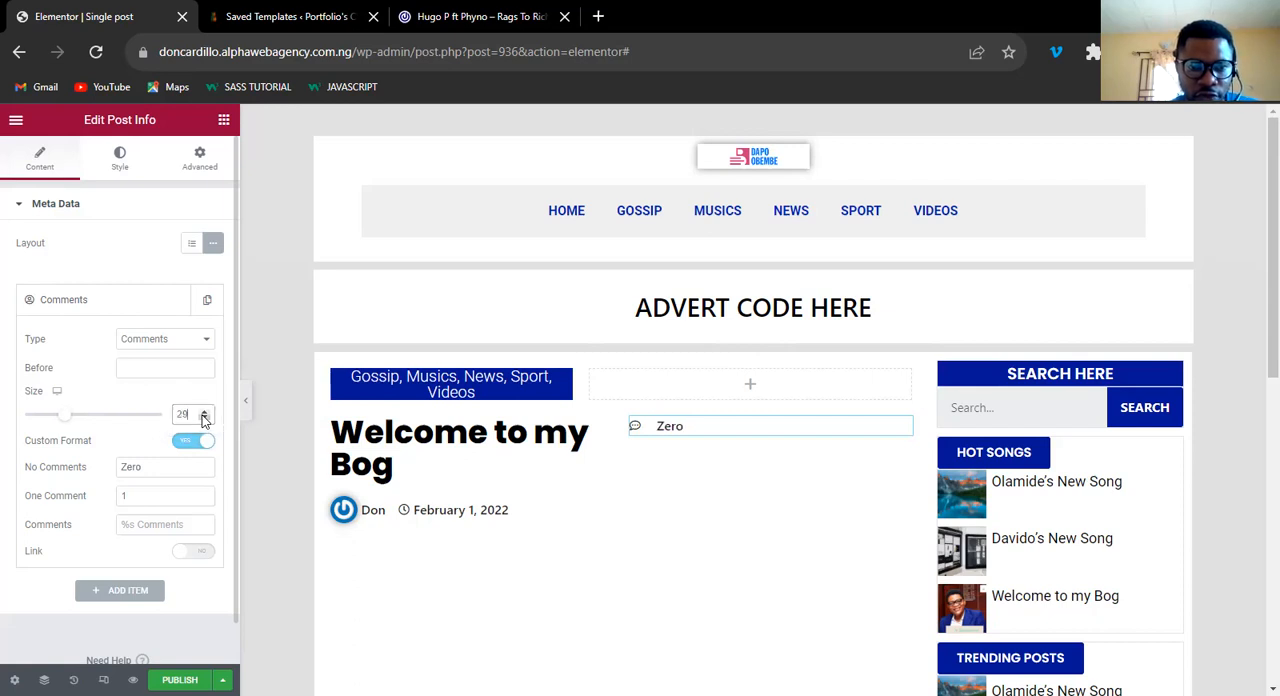
pyautogui.click(204, 411)
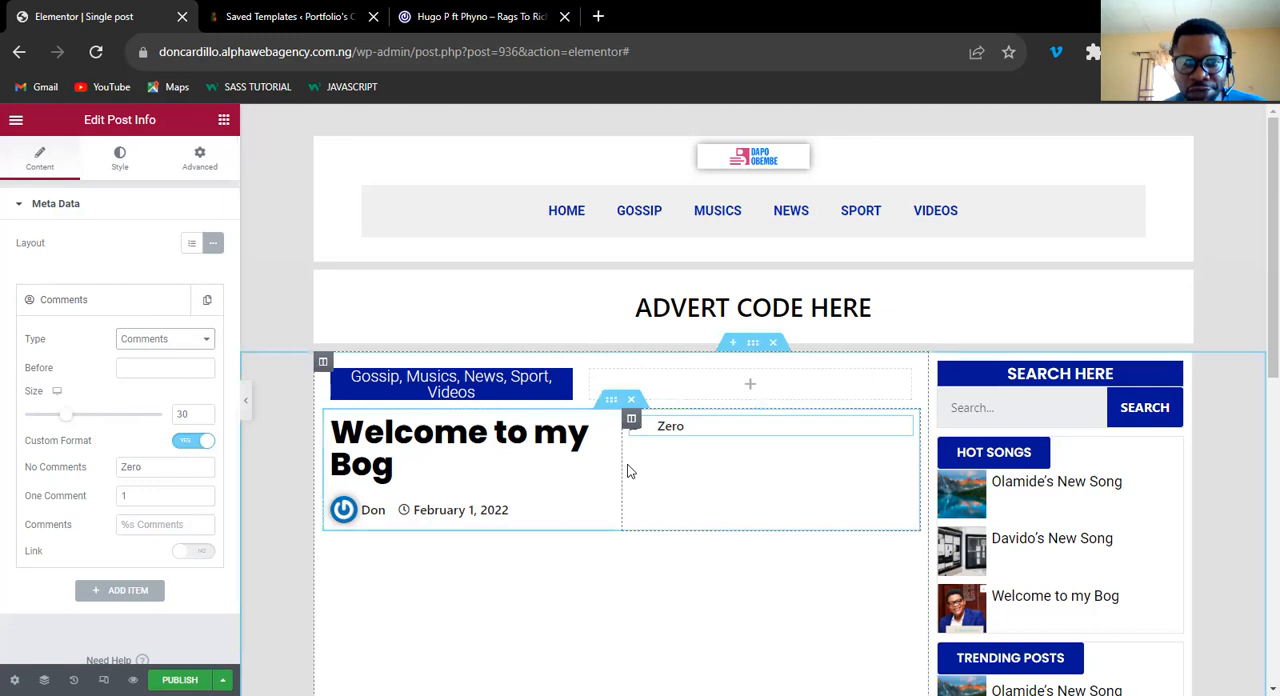
pyautogui.moveTo(621, 472); pyautogui.dragTo(878, 475)
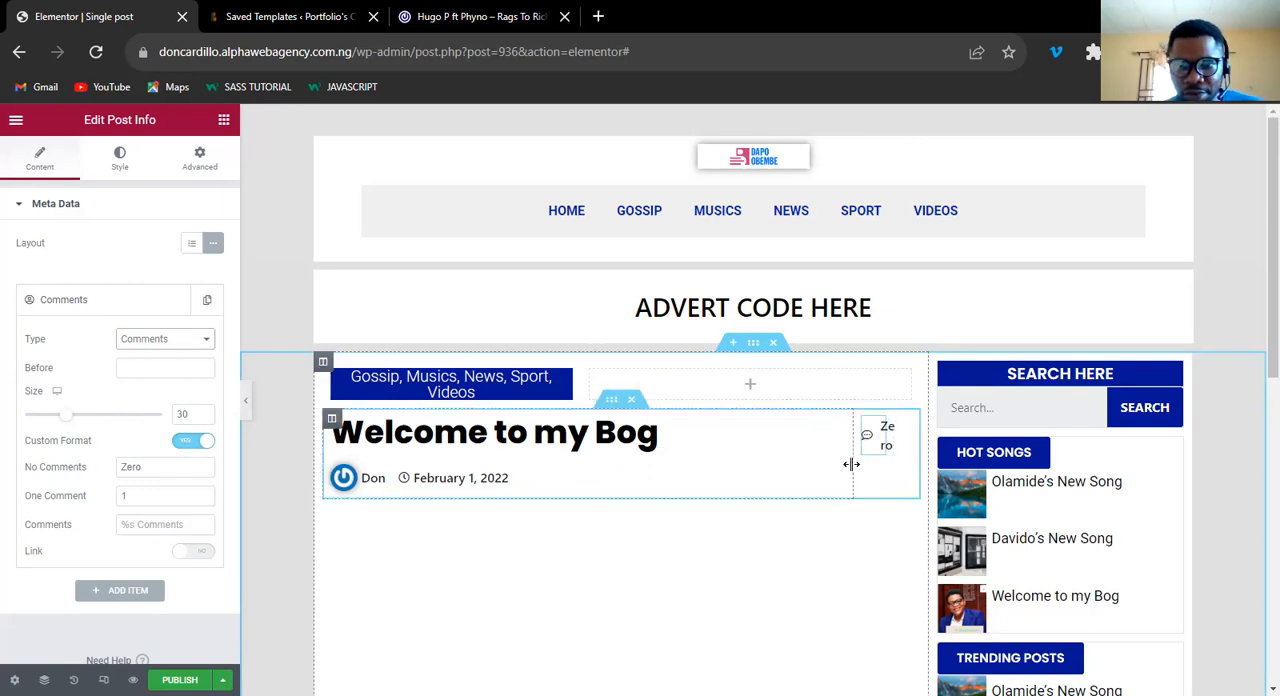
pyautogui.moveTo(842, 464); pyautogui.dragTo(812, 466)
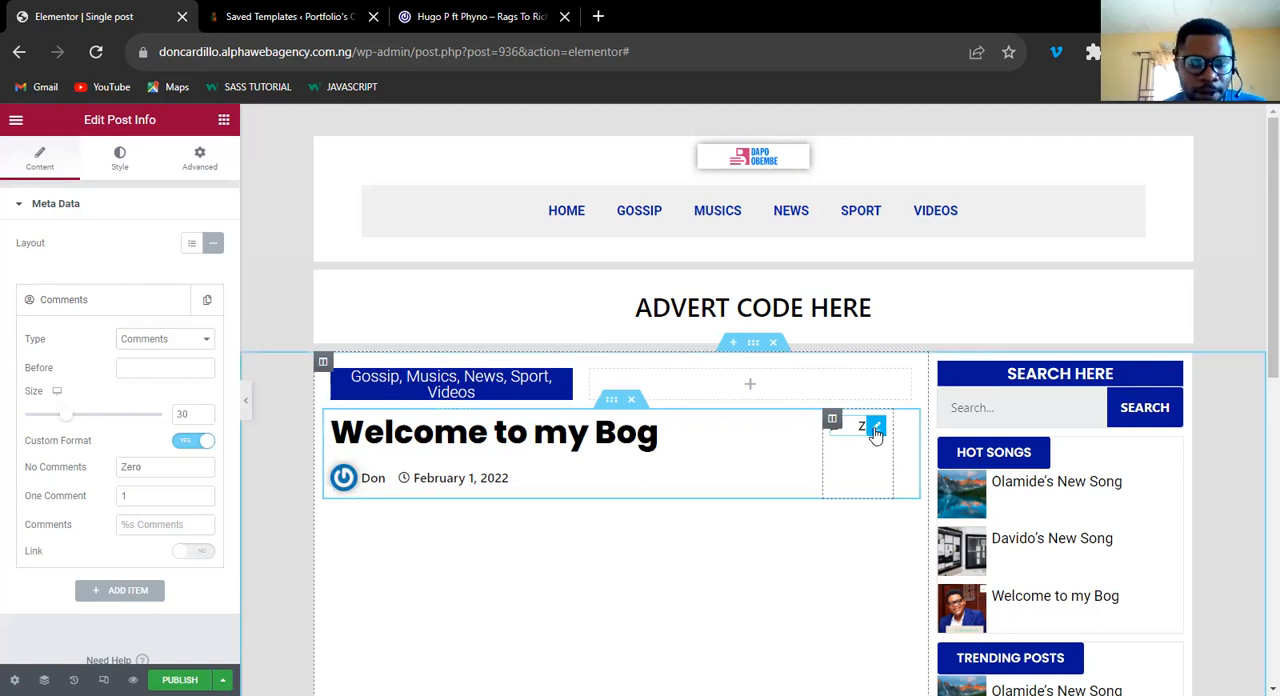
# Set the comments post info's icon size to 11 and its text indent to 0.
pyautogui.click(114, 167)
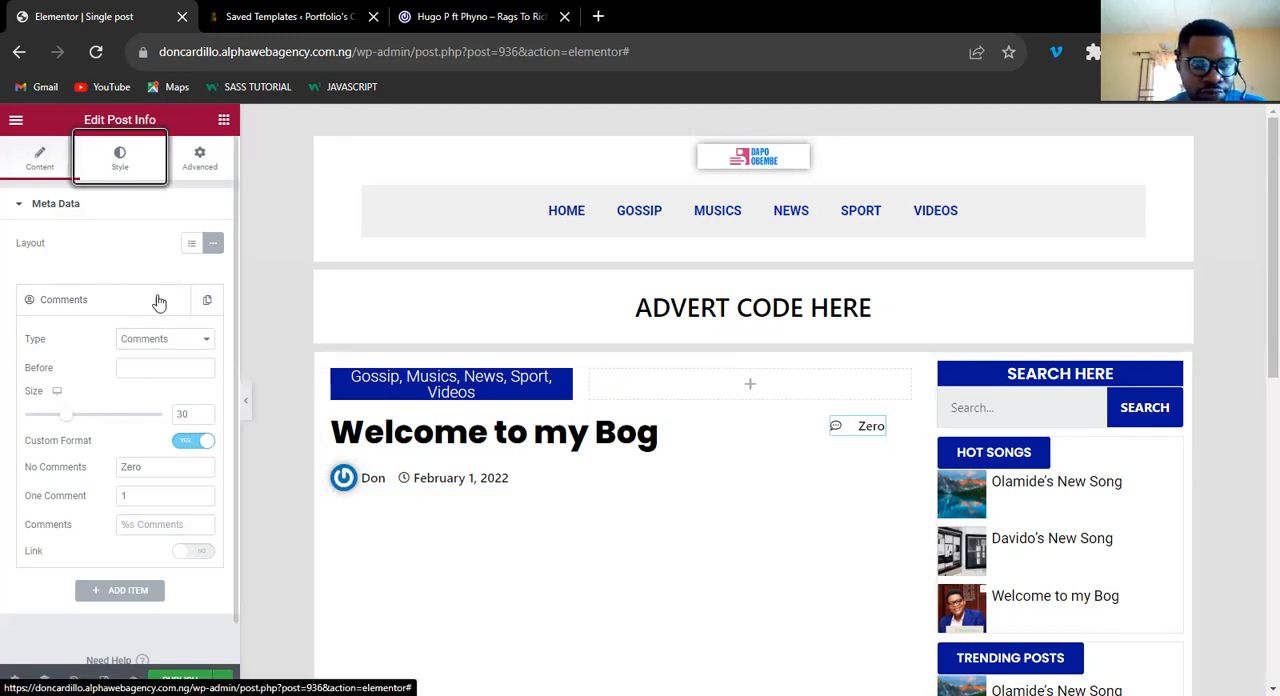
pyautogui.click(188, 260)
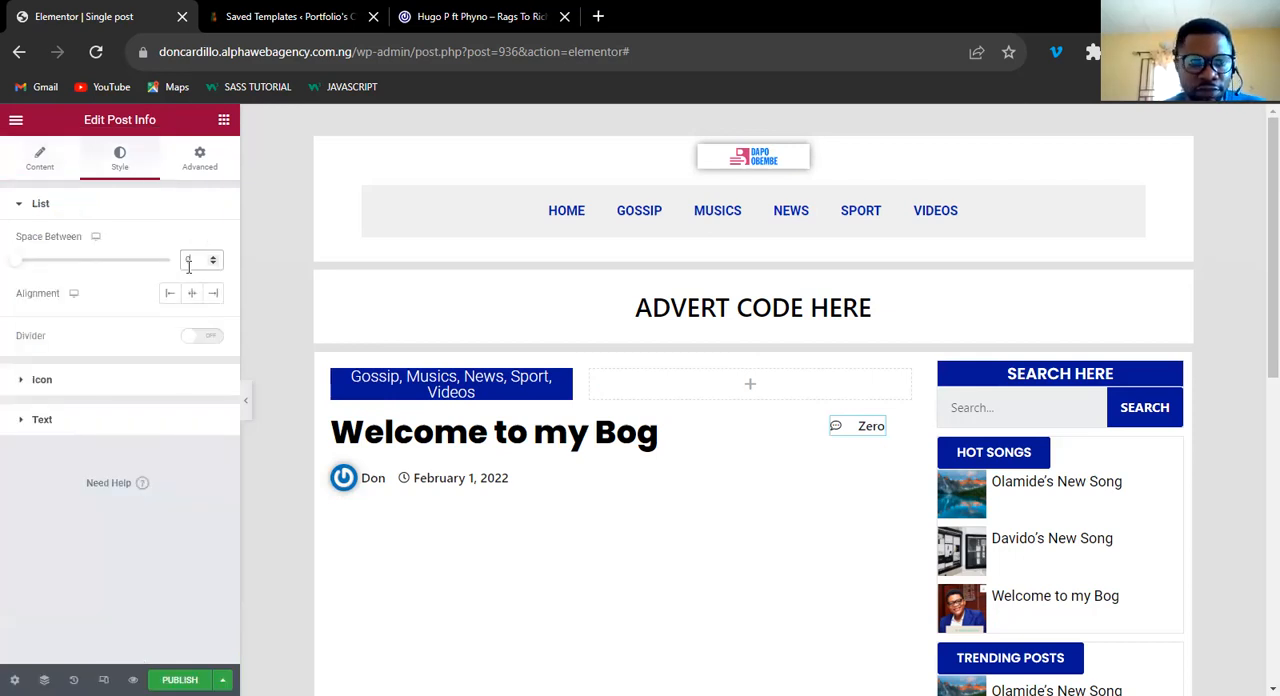
pyautogui.click(42, 380)
pyautogui.click(212, 338)
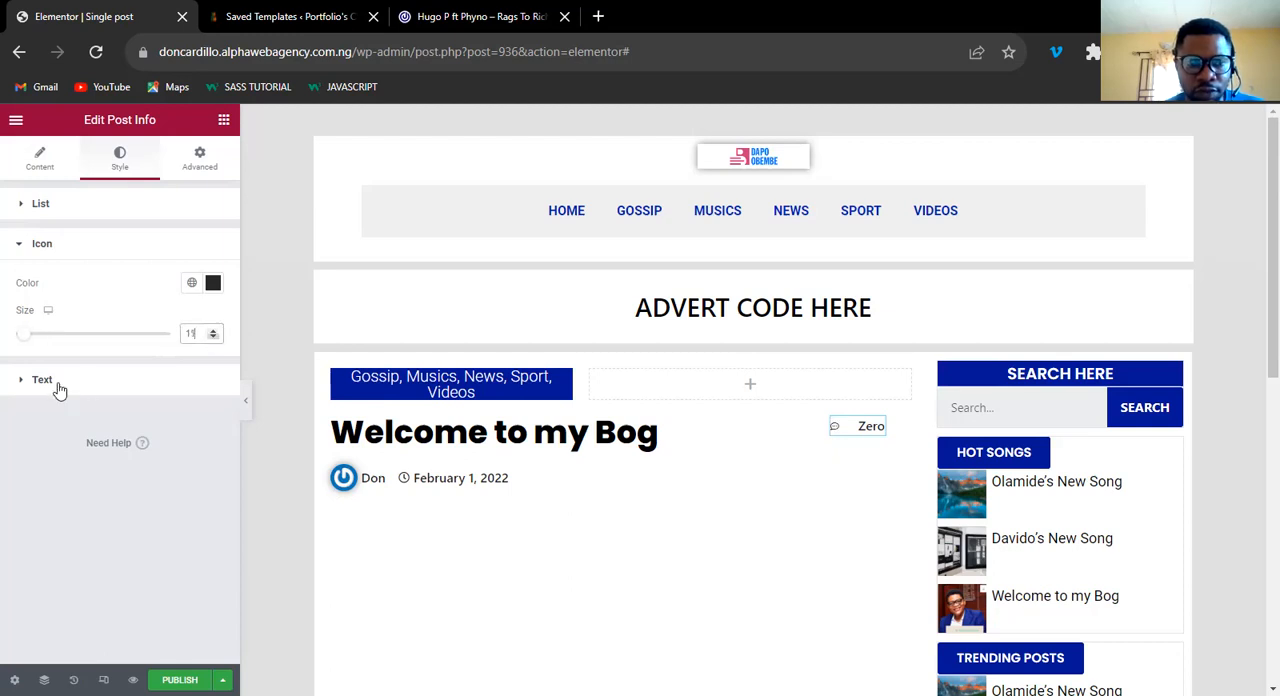
pyautogui.click(48, 381)
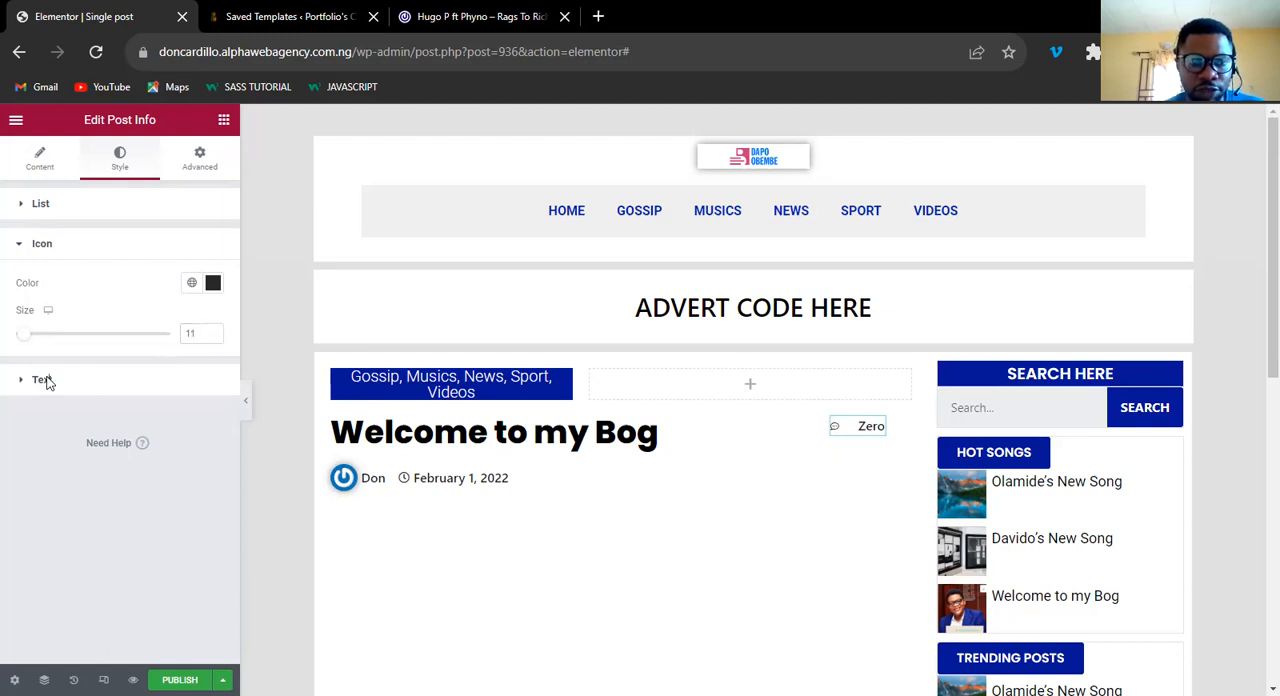
pyautogui.click(195, 336)
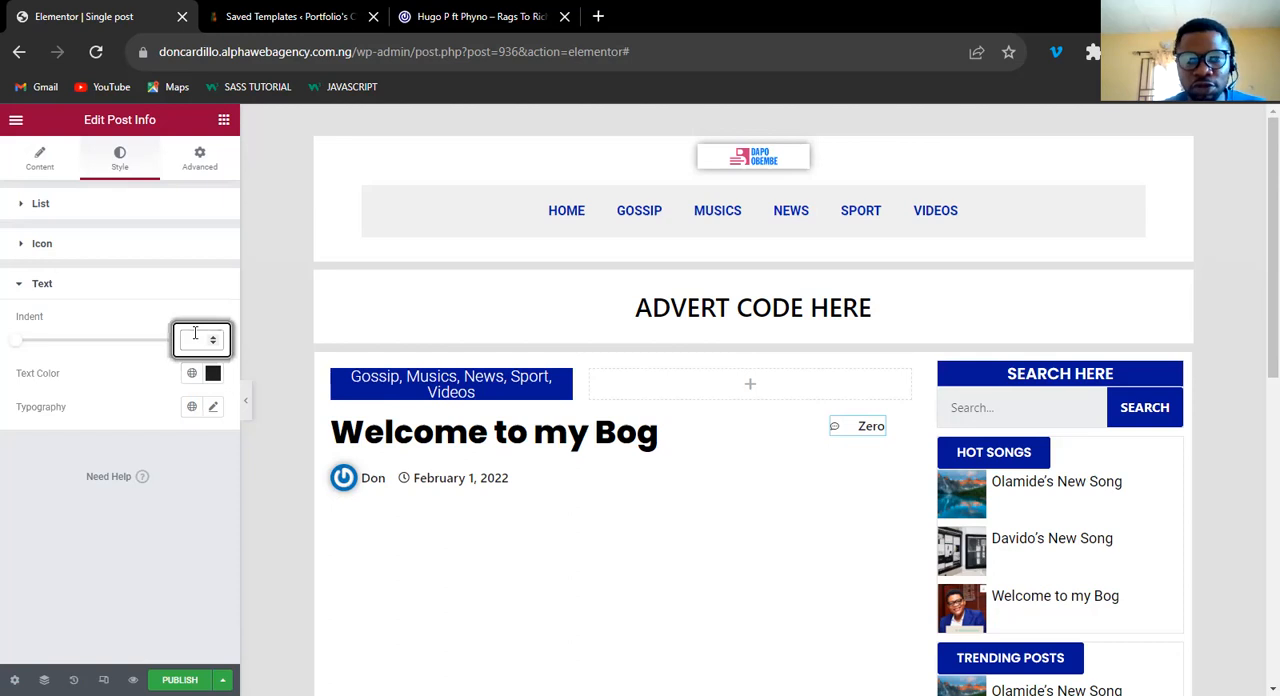
pyautogui.write('0')
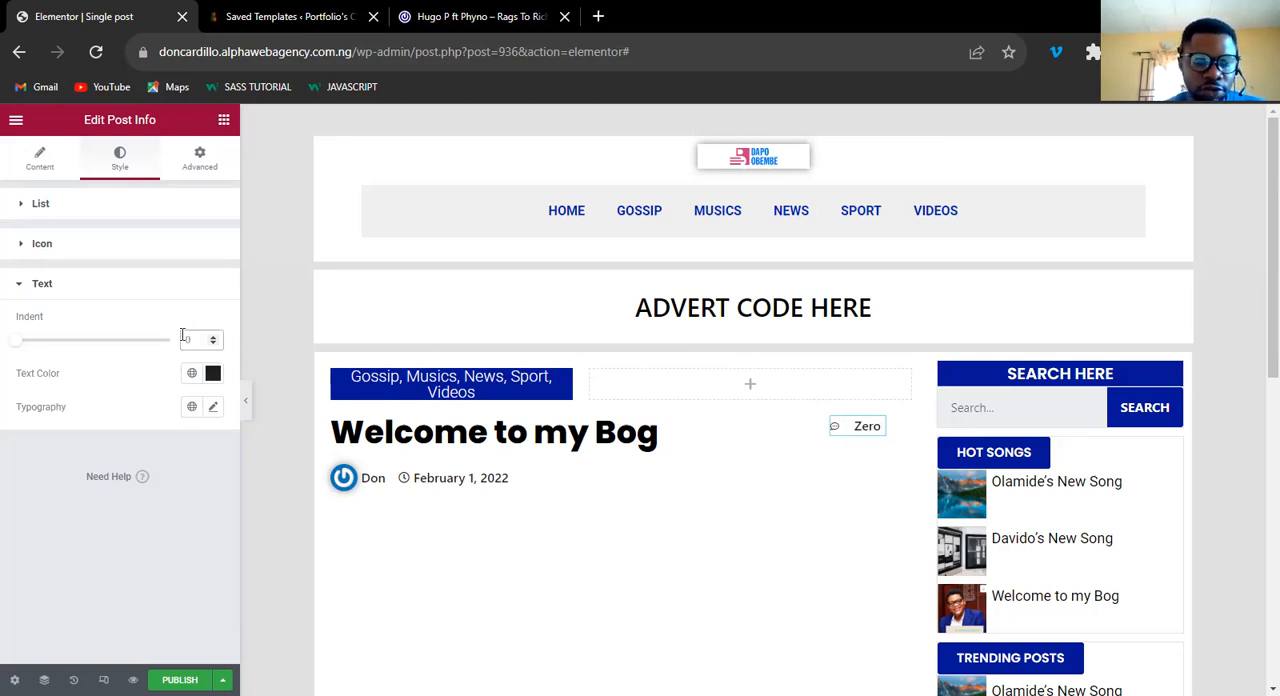
# Set the comments post info's text typography size to 12 px and compare it with the comment count on the 042jam post.
pyautogui.click(214, 409)
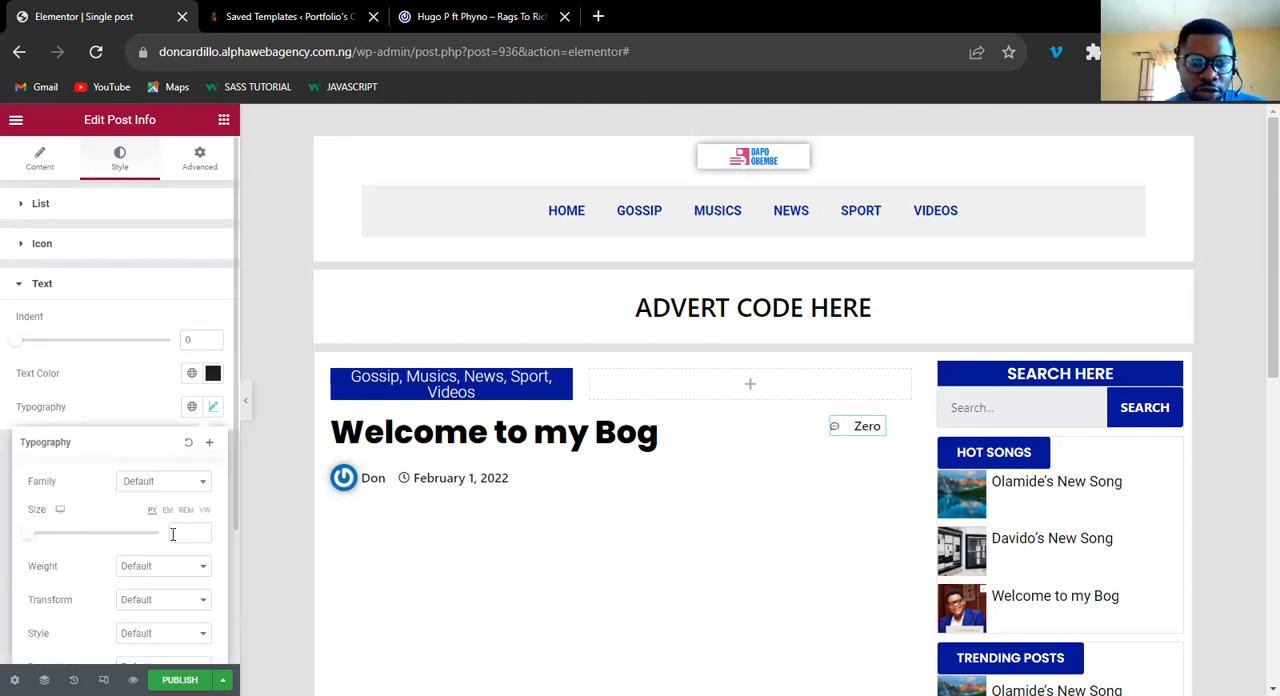
pyautogui.click(176, 530)
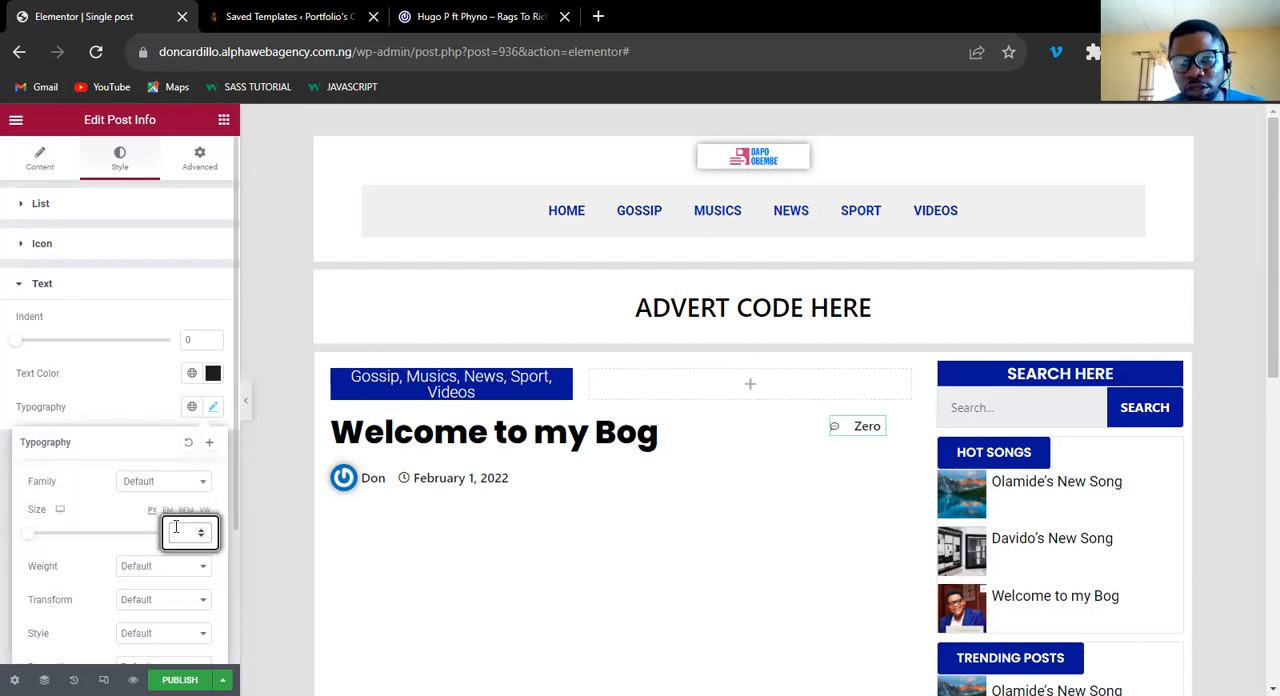
pyautogui.write('10')
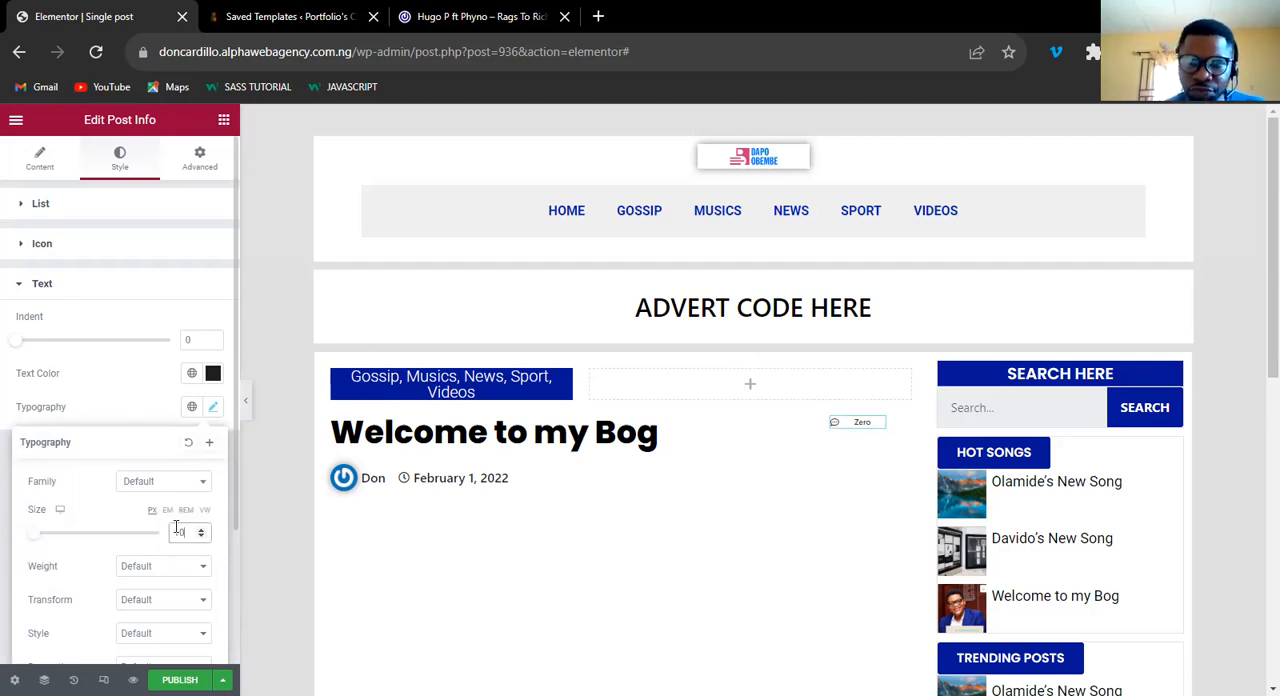
pyautogui.press('Up')
pyautogui.press('Up')
pyautogui.click(480, 16)
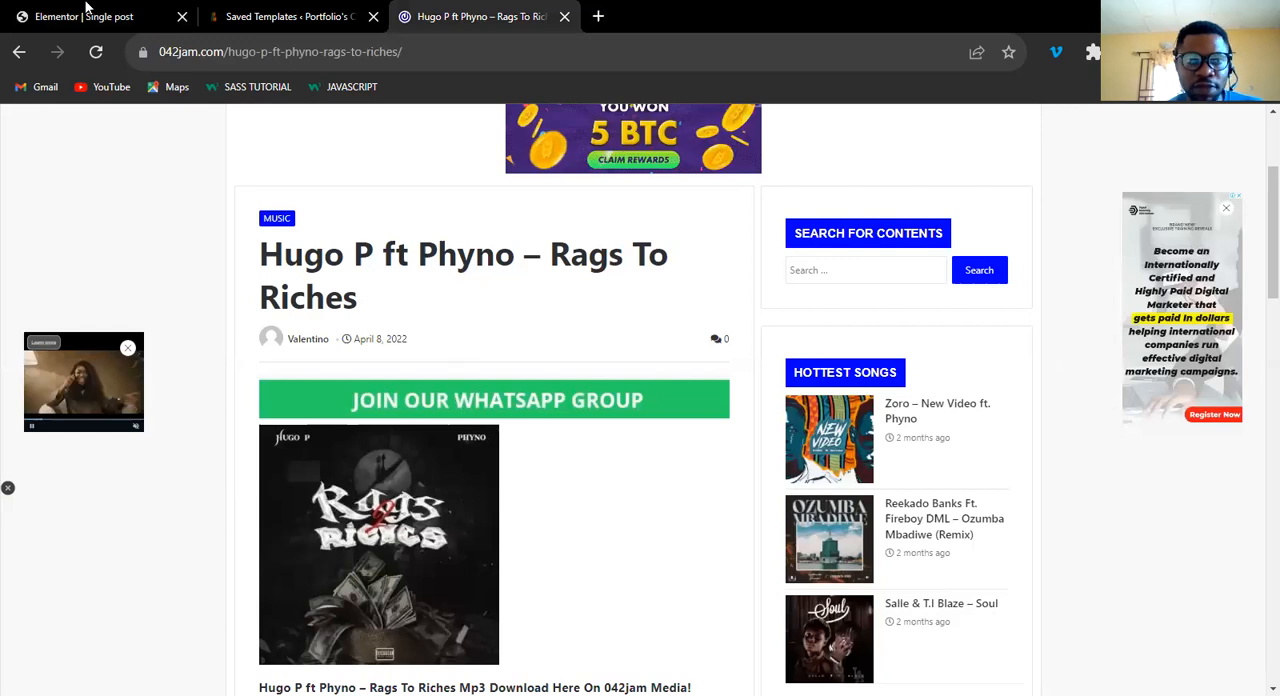
pyautogui.hotkey('ctrl', 'Tab')
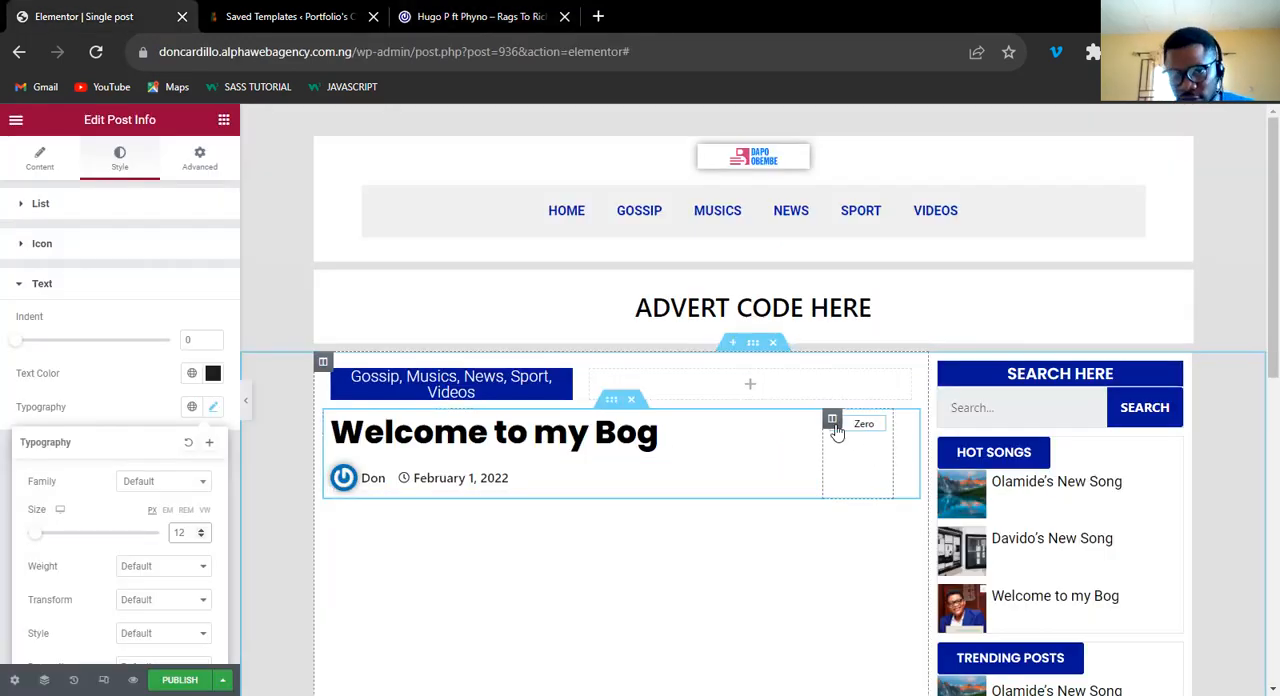
# Set the vertical alignment of the column holding the comment count to Bottom.
pyautogui.click(833, 421)
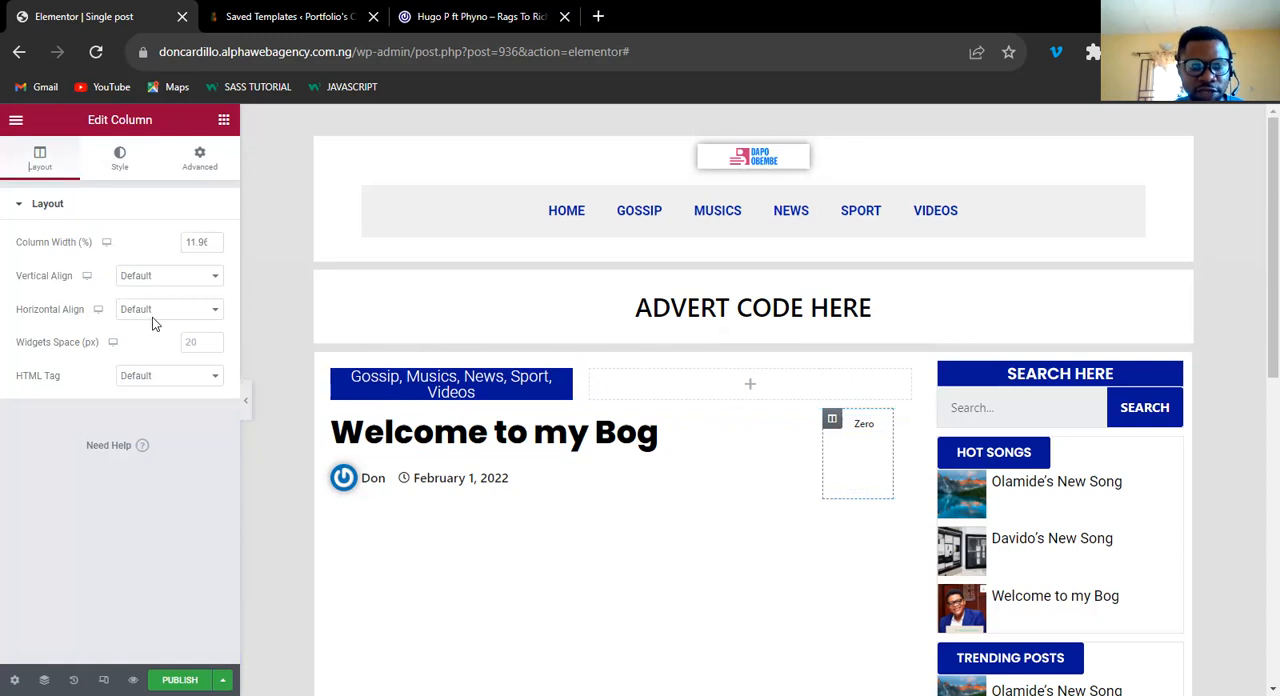
pyautogui.click(165, 276)
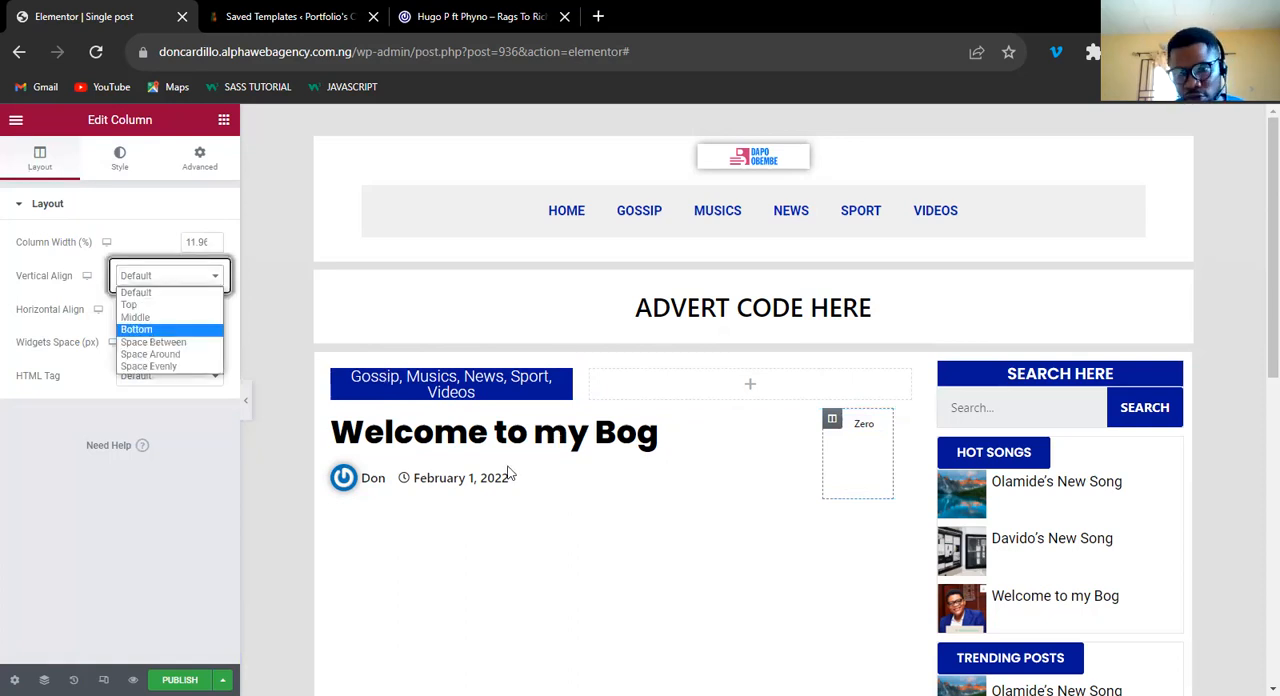
pyautogui.press('Return')
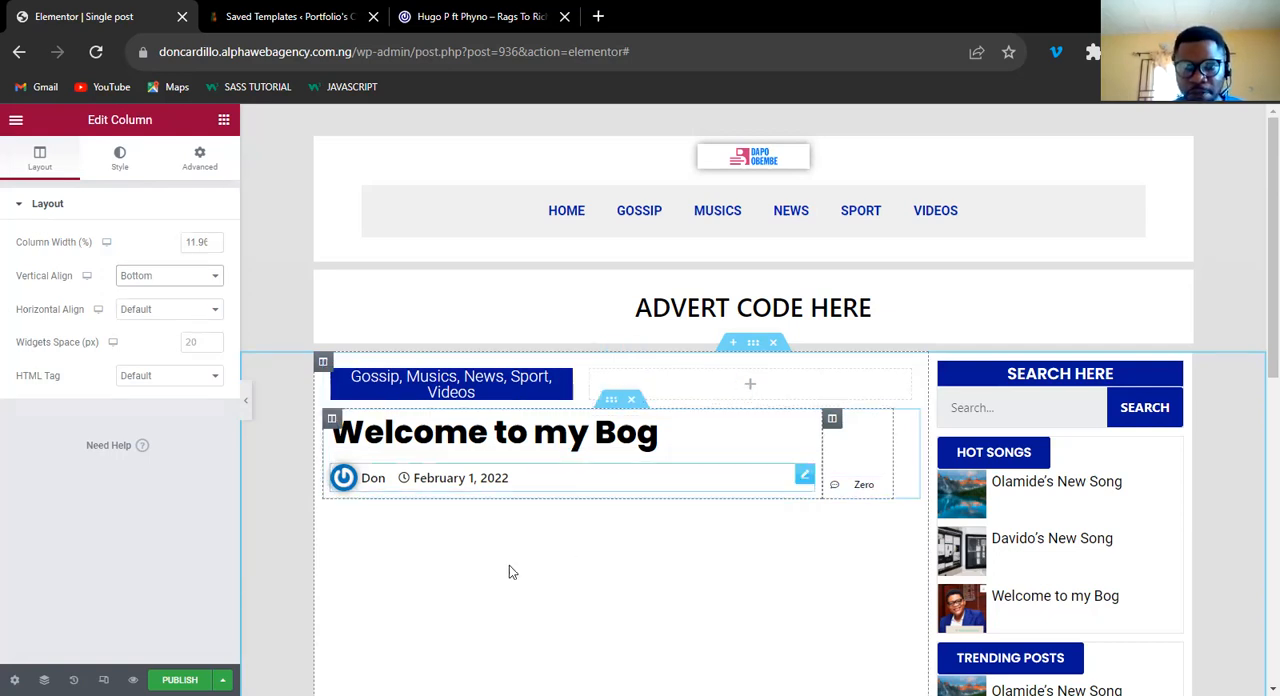
pyautogui.scroll(-1, 1258, 305)
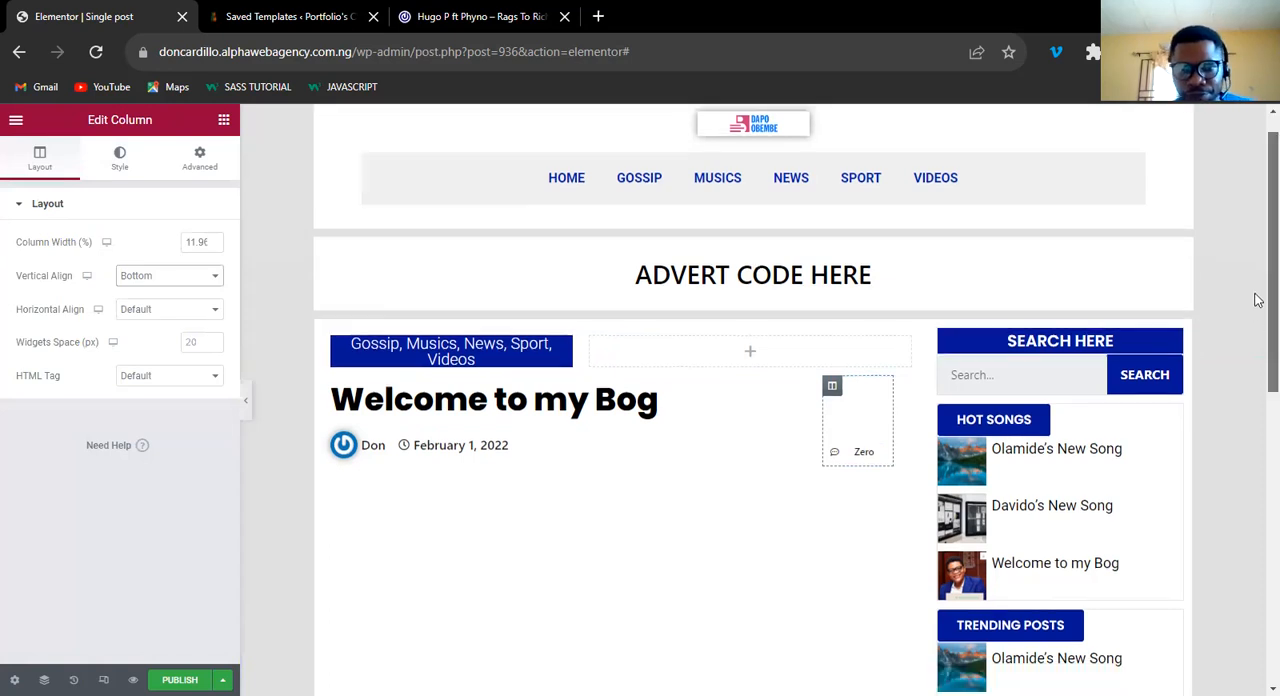
pyautogui.scroll(-1, 1258, 320)
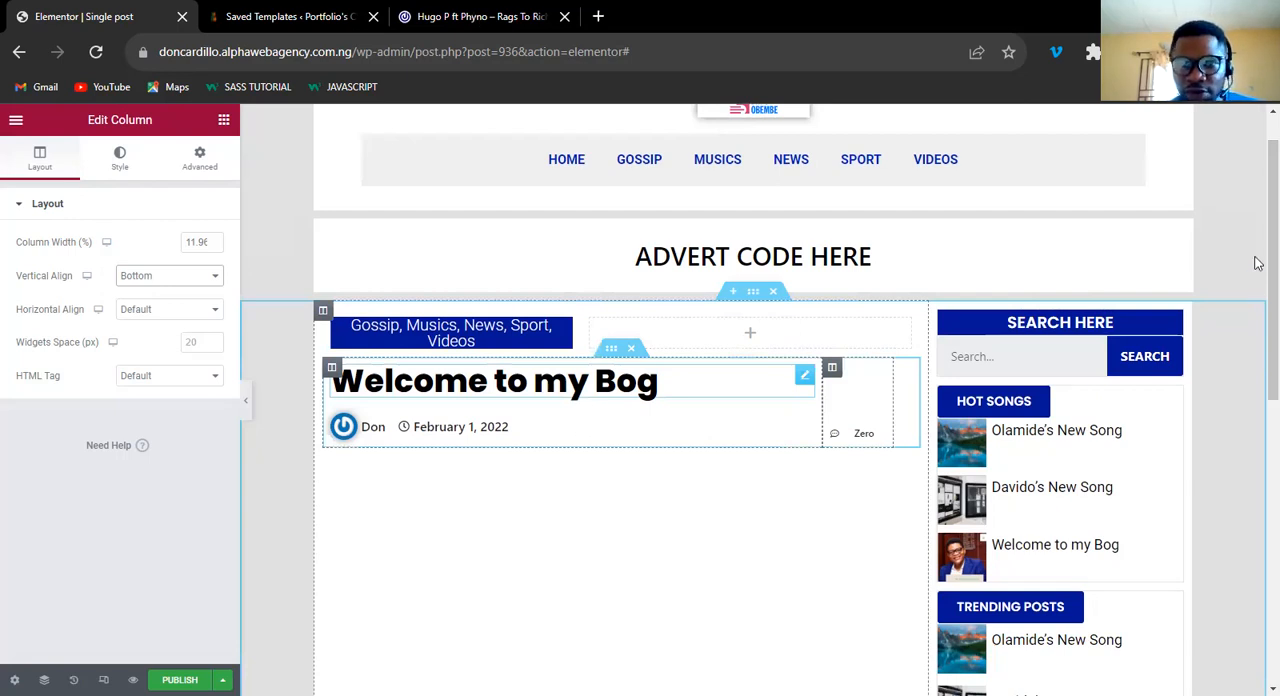
# Switch to the 042jam reference post and examine how its content is arranged below the post info, from the banner to the download link.
pyautogui.hotkey('ctrl', 'shift', 'Tab')
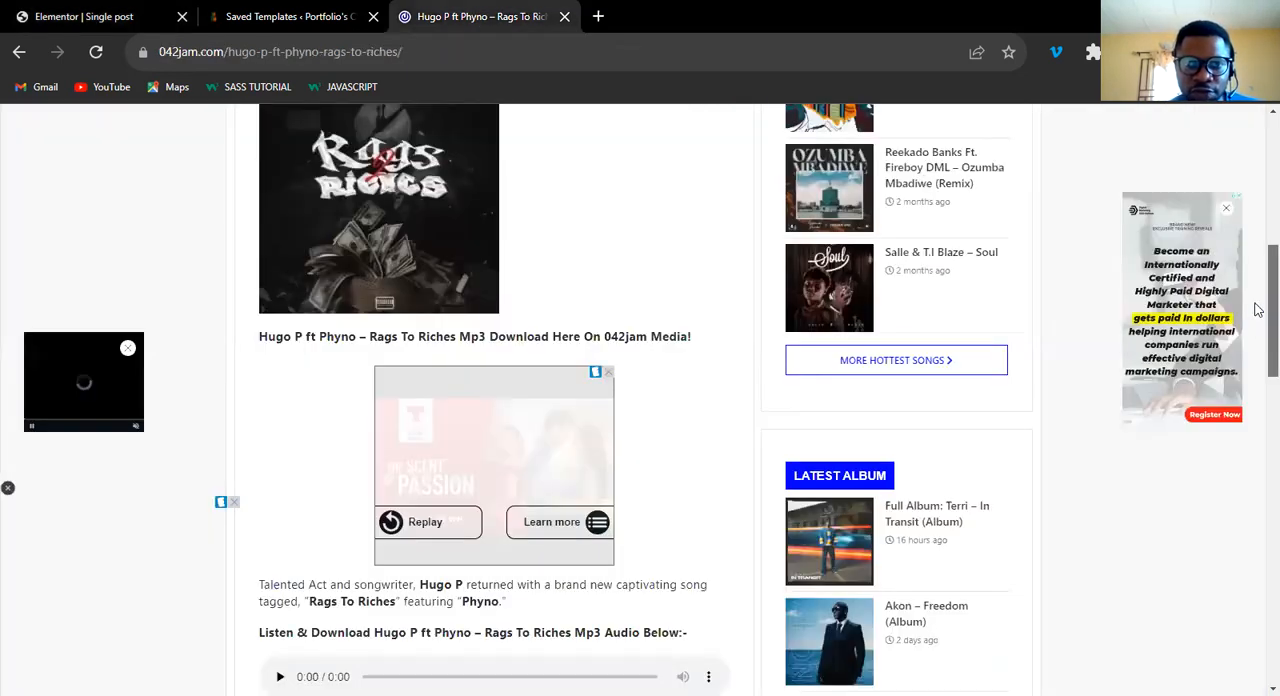
pyautogui.scroll(2, 361, 321)
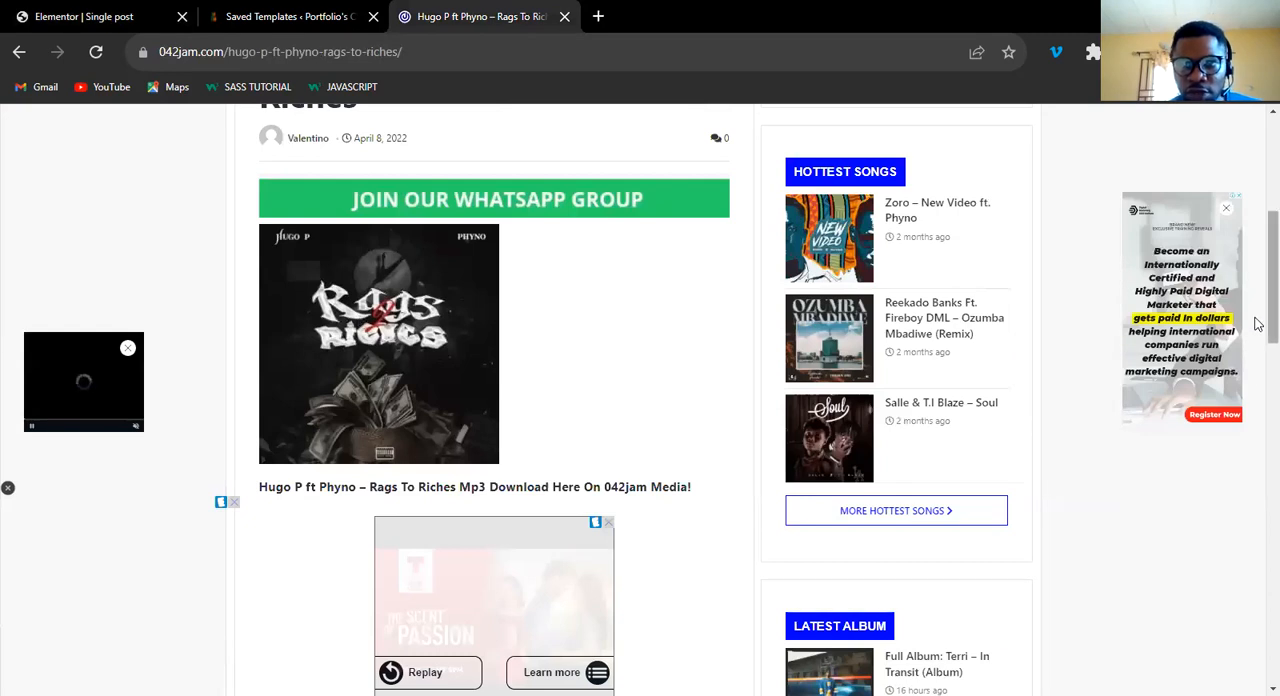
pyautogui.scroll(-1, 1257, 316)
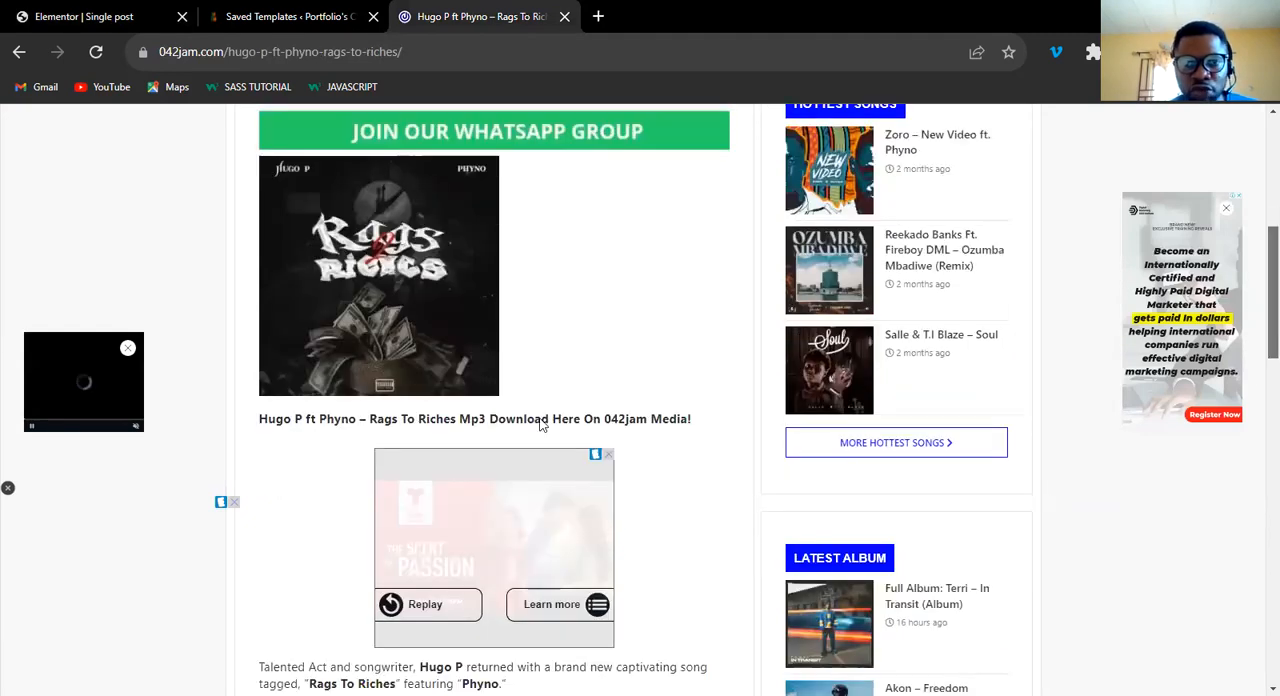
pyautogui.scroll(2, 543, 425)
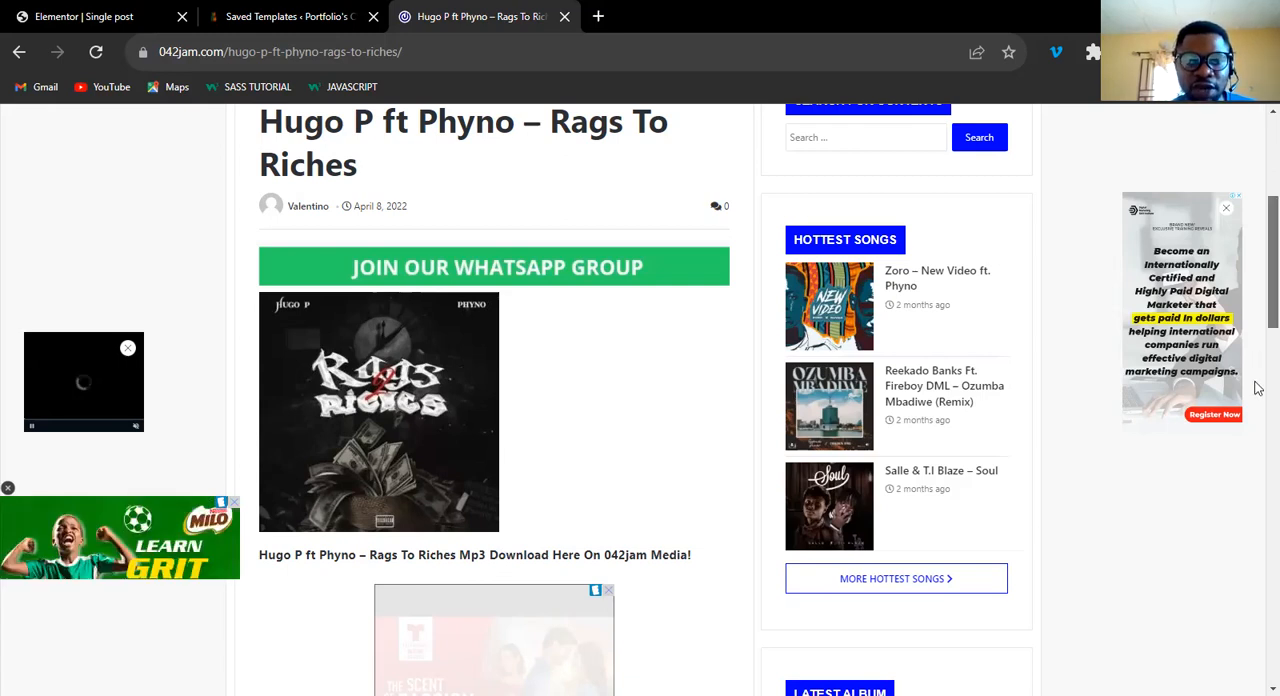
pyautogui.scroll(-4, 1256, 436)
pyautogui.scroll(1, 1257, 350)
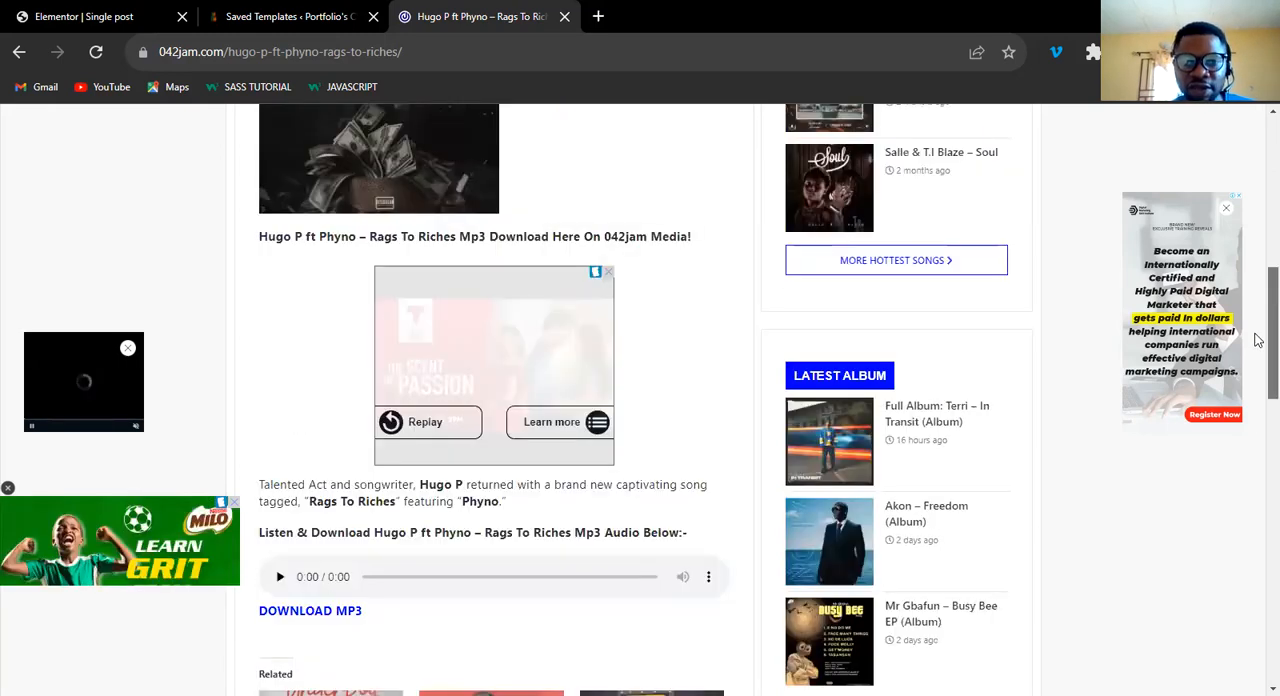
pyautogui.scroll(3, 1257, 314)
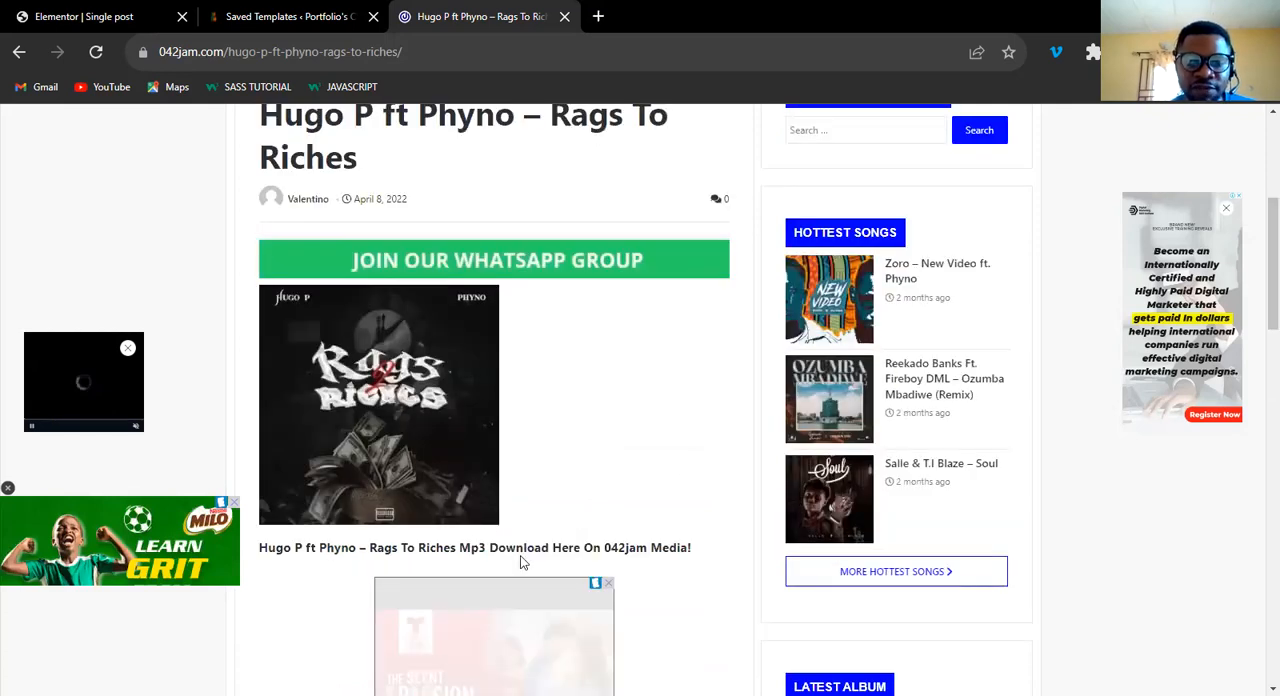
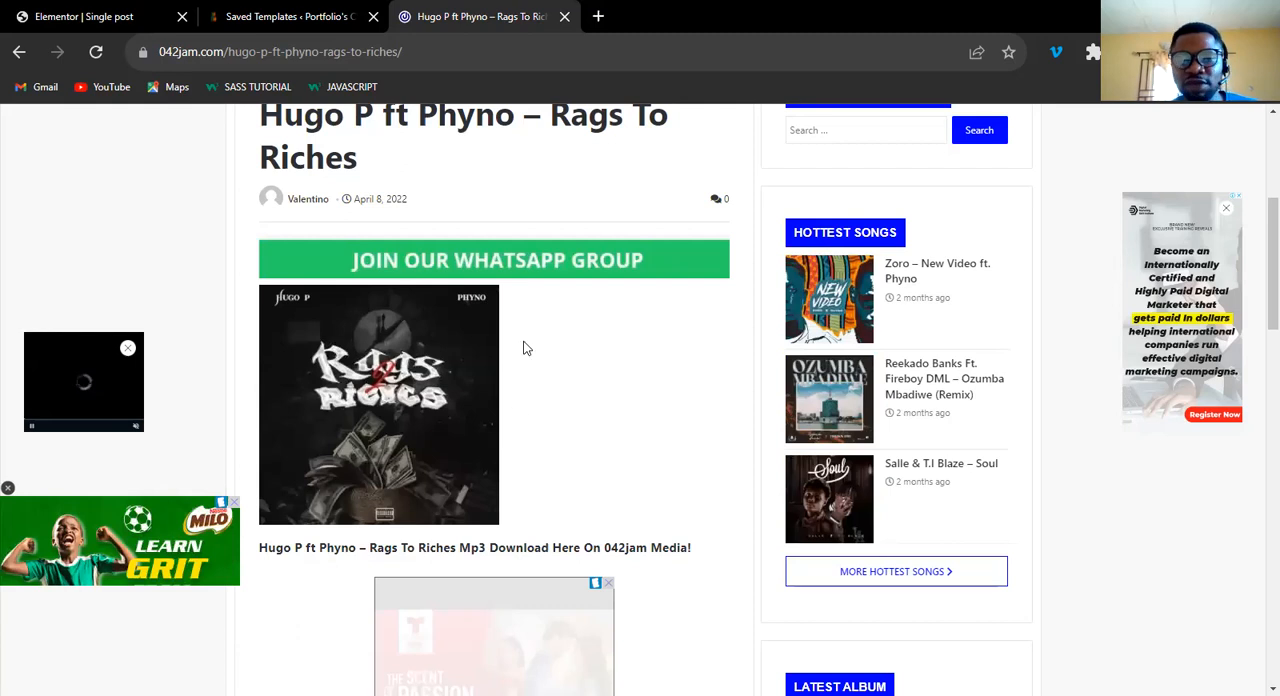
# Compare the template with the 042jam post, return to the Elementor template and add a Divider widget below the post info.
pyautogui.click(117, 20)
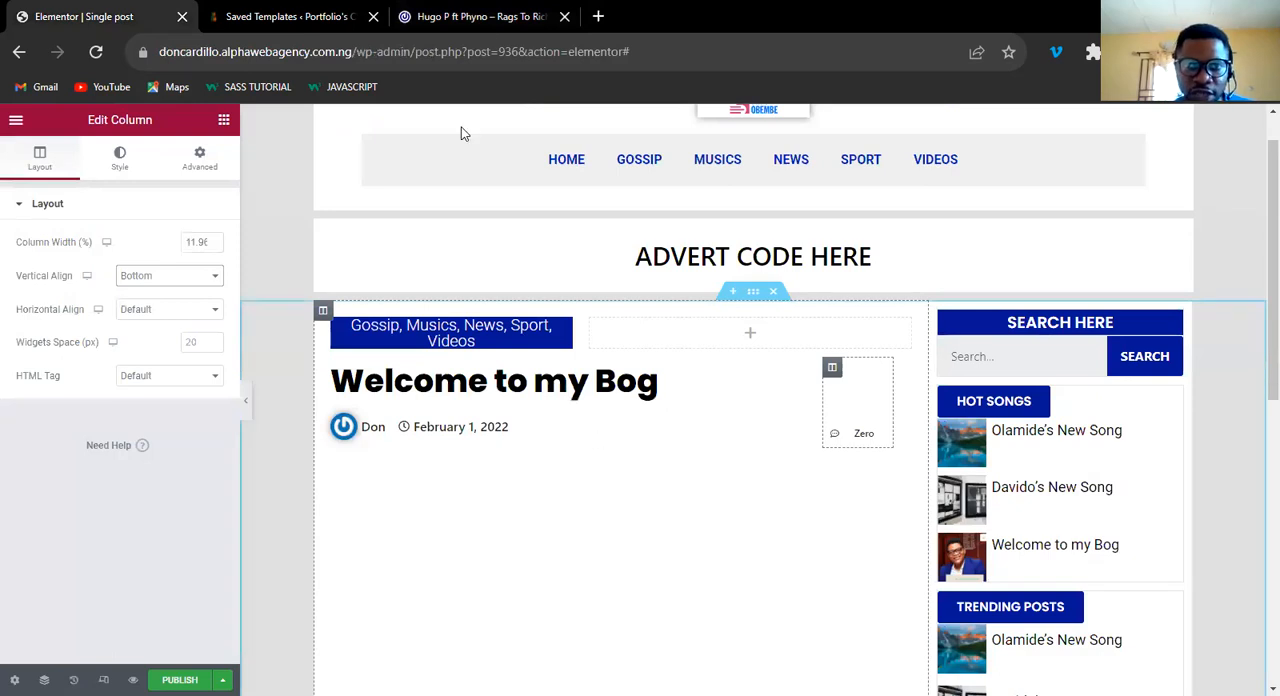
pyautogui.click(486, 20)
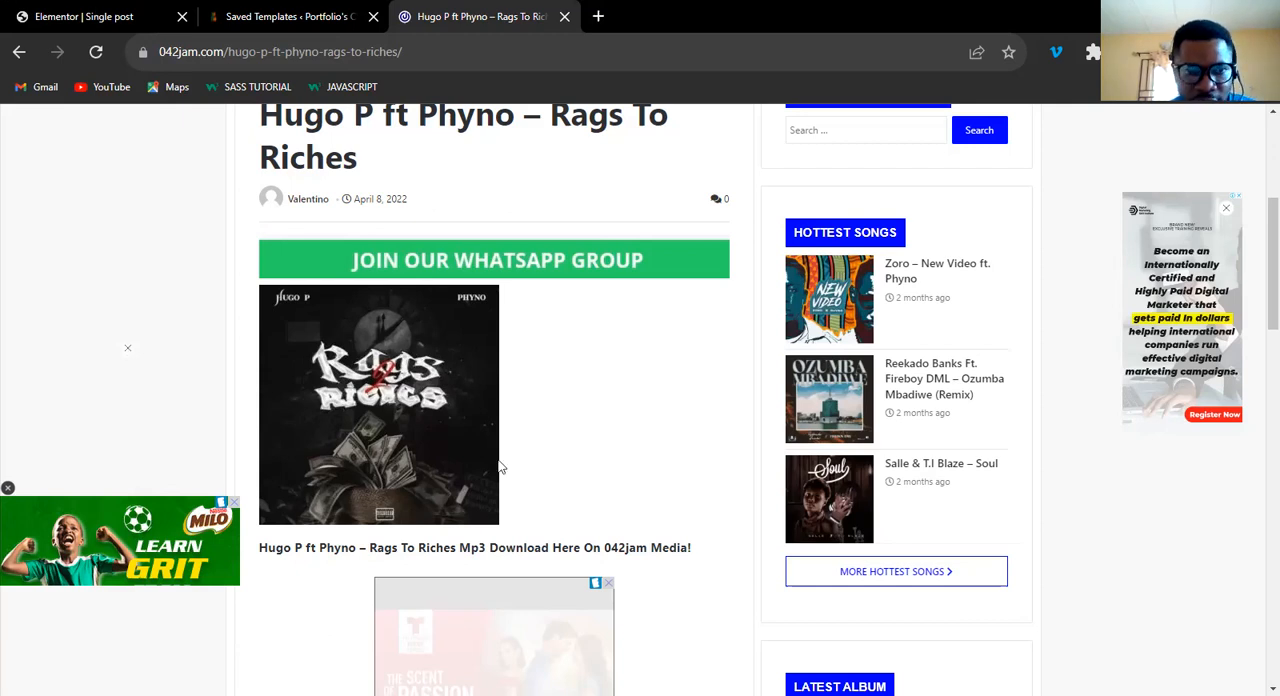
pyautogui.click(130, 17)
pyautogui.click(224, 120)
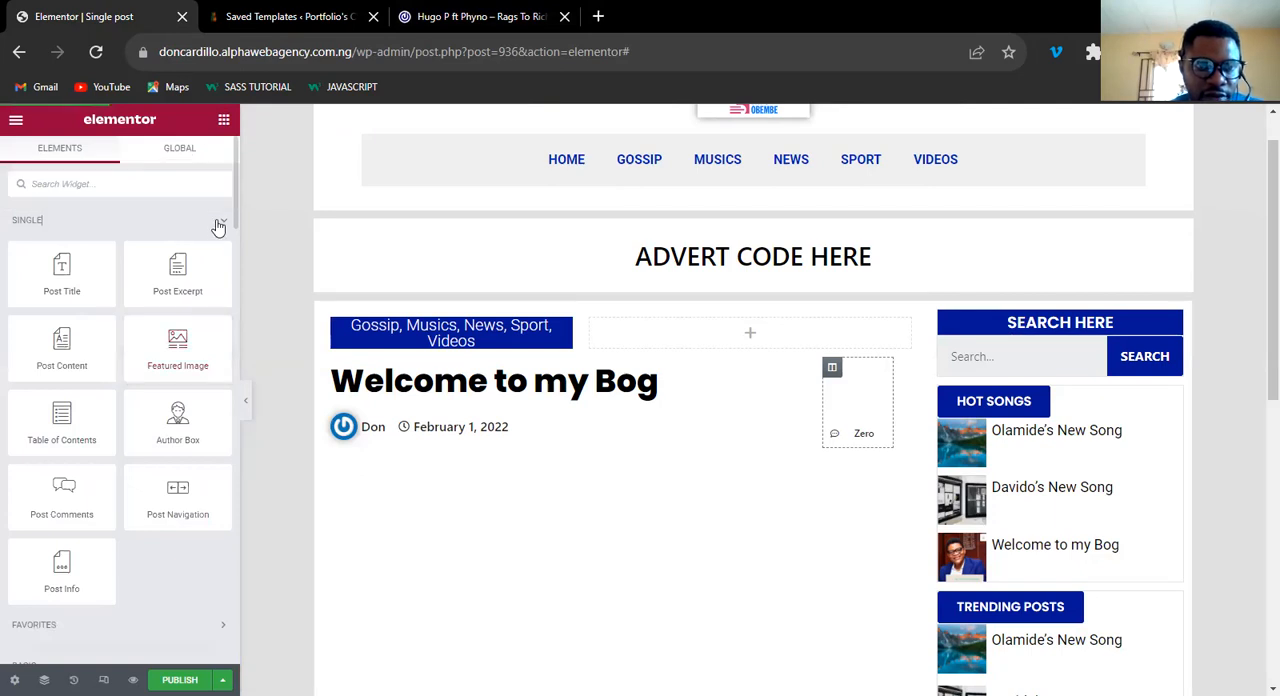
pyautogui.click(219, 223)
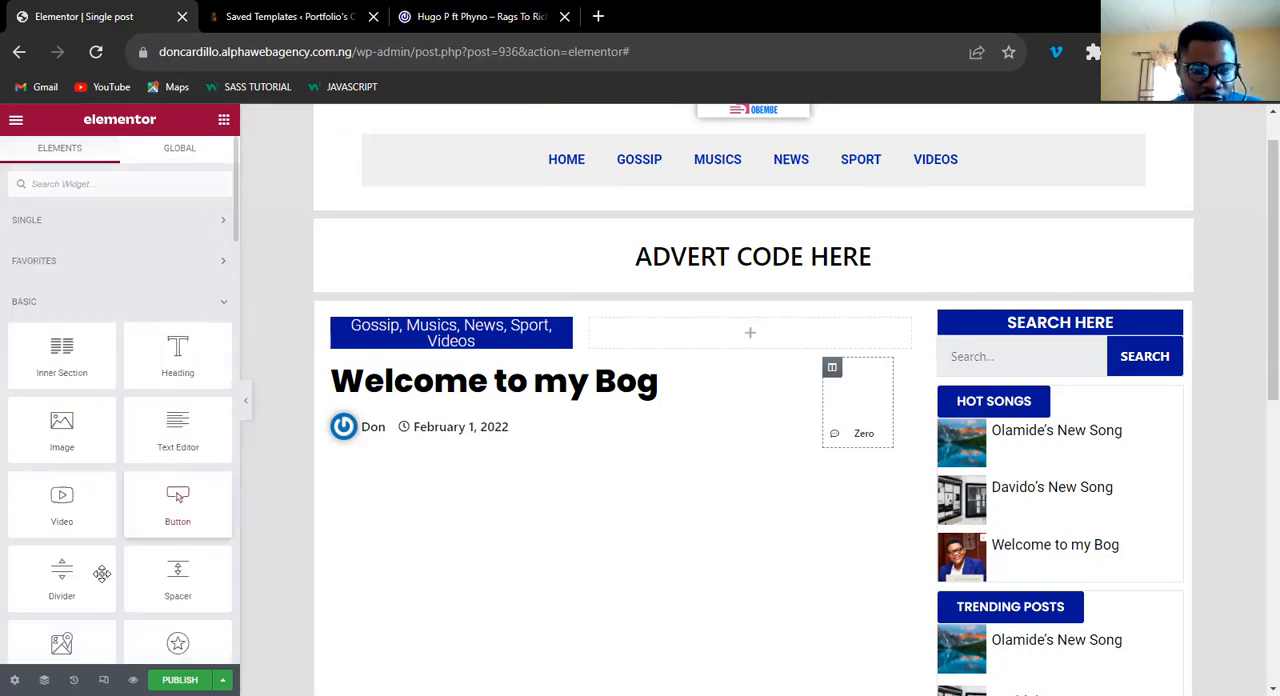
pyautogui.moveTo(53, 580); pyautogui.dragTo(592, 464)
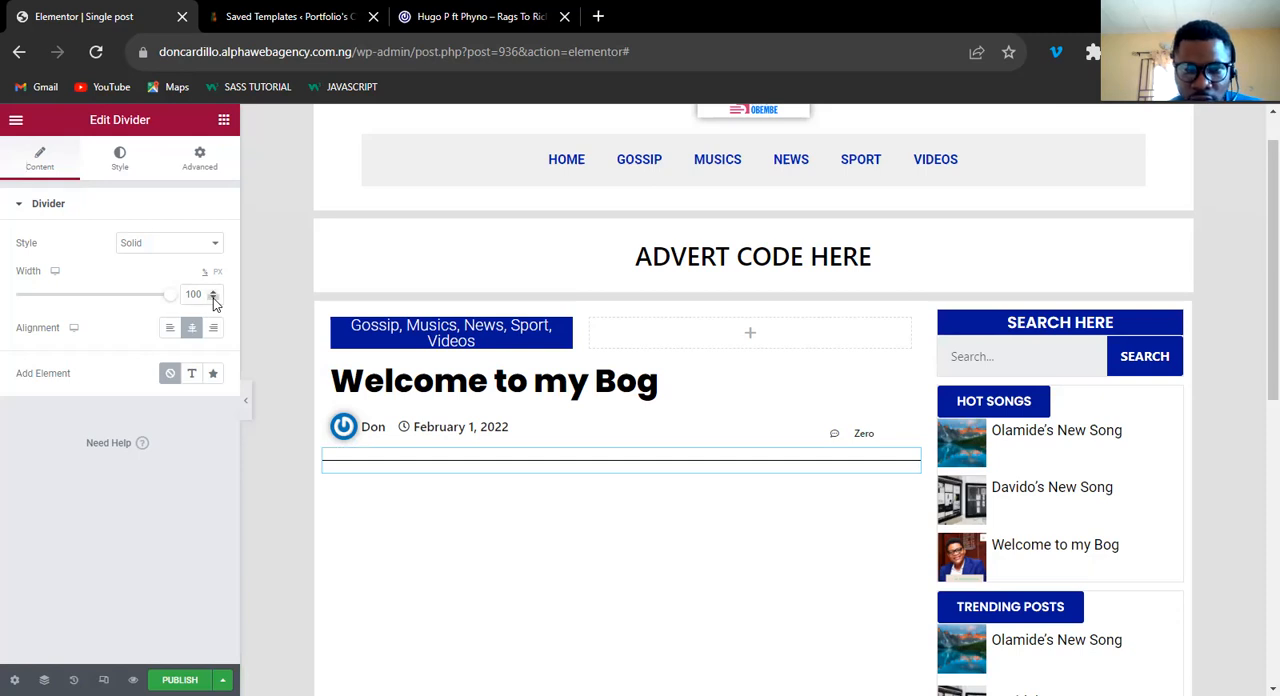
# Set the divider's width to 80%.
pyautogui.doubleClick(213, 298)
pyautogui.click(213, 298)
pyautogui.click(213, 298)
pyautogui.click(213, 298)
pyautogui.click(213, 298)
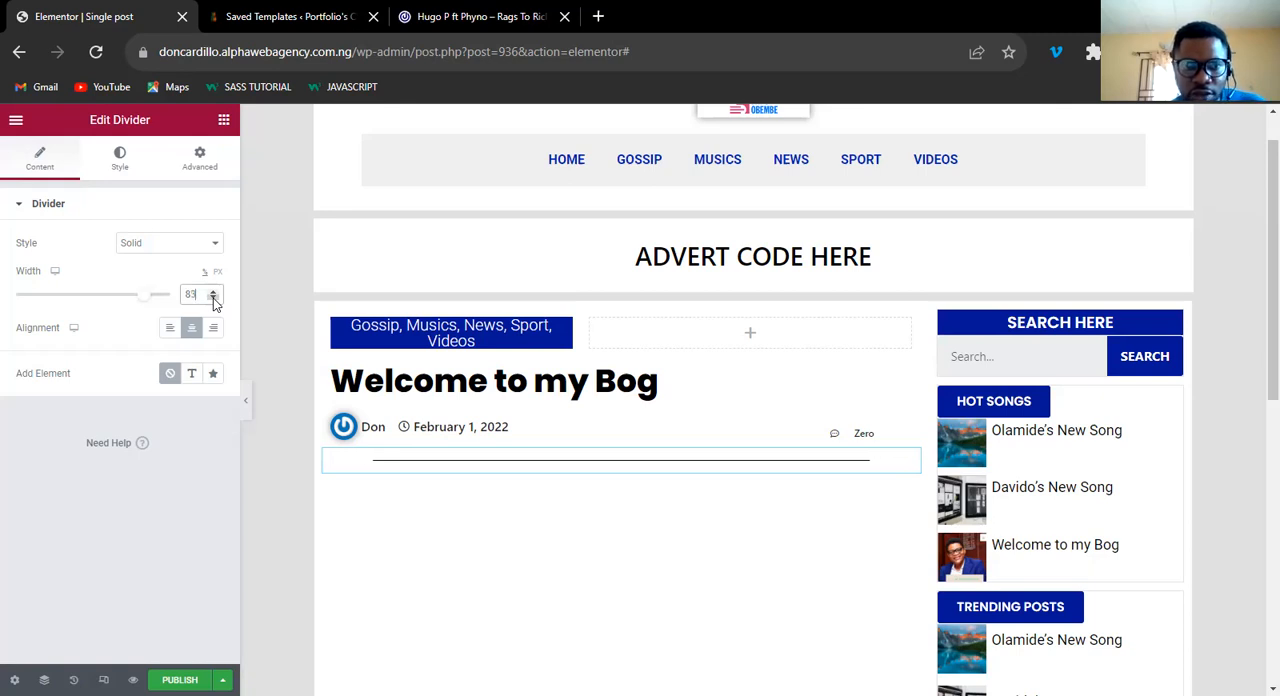
pyautogui.click(213, 298)
pyautogui.click(213, 298)
pyautogui.click(213, 298)
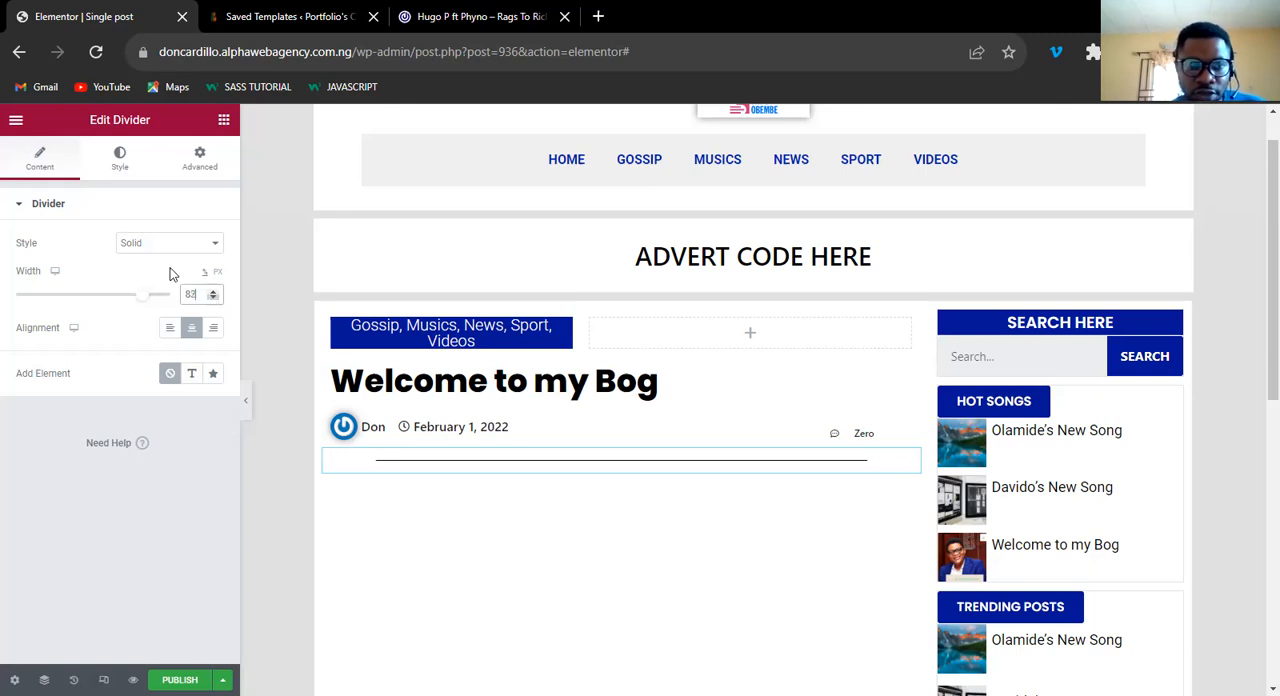
pyautogui.click(119, 163)
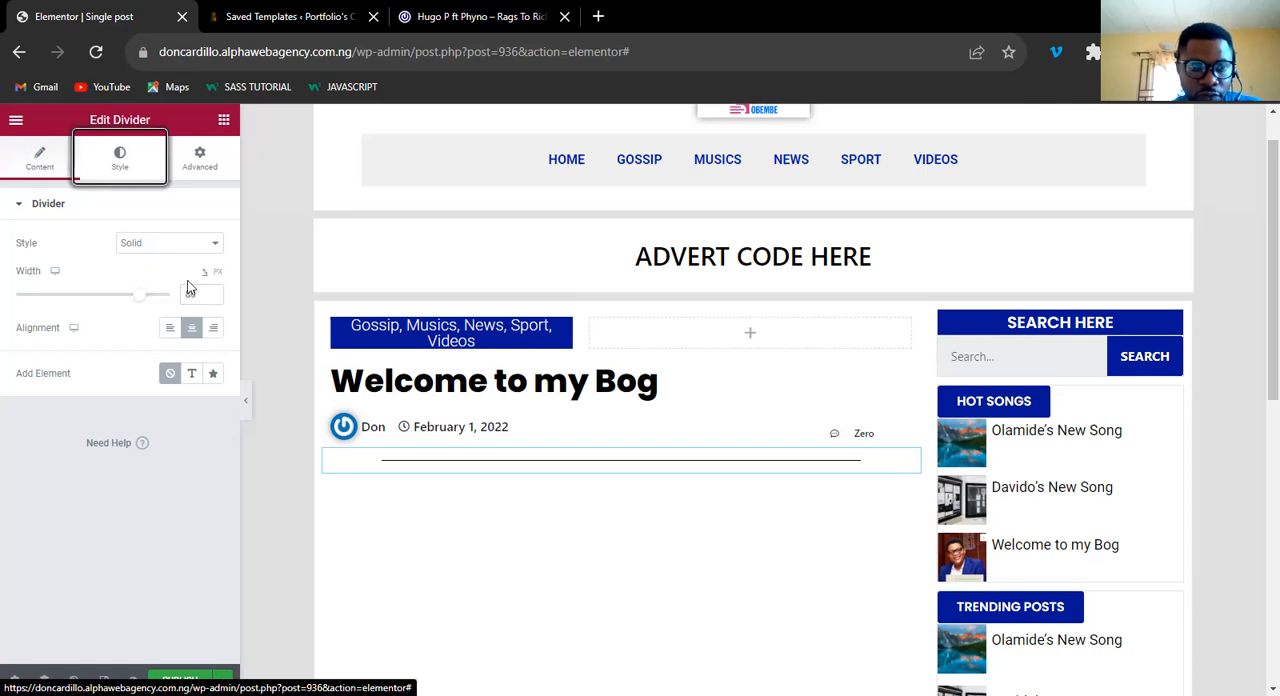
pyautogui.click(212, 300)
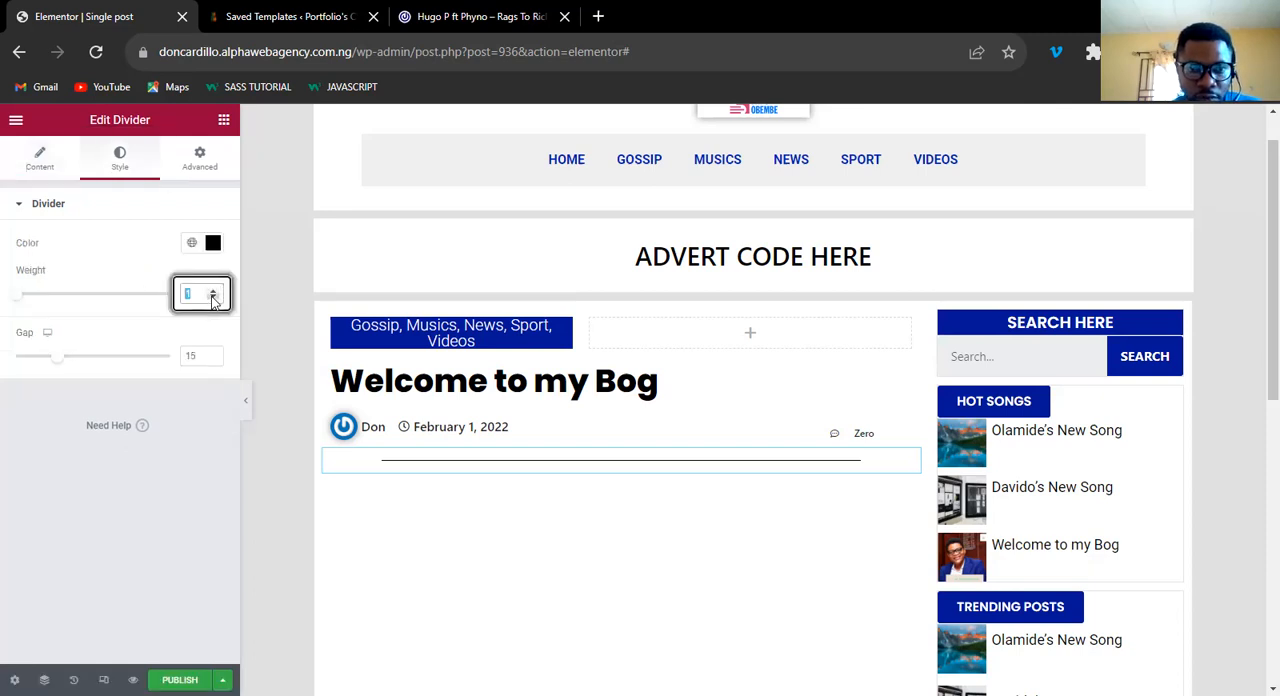
pyautogui.click(38, 155)
pyautogui.click(168, 242)
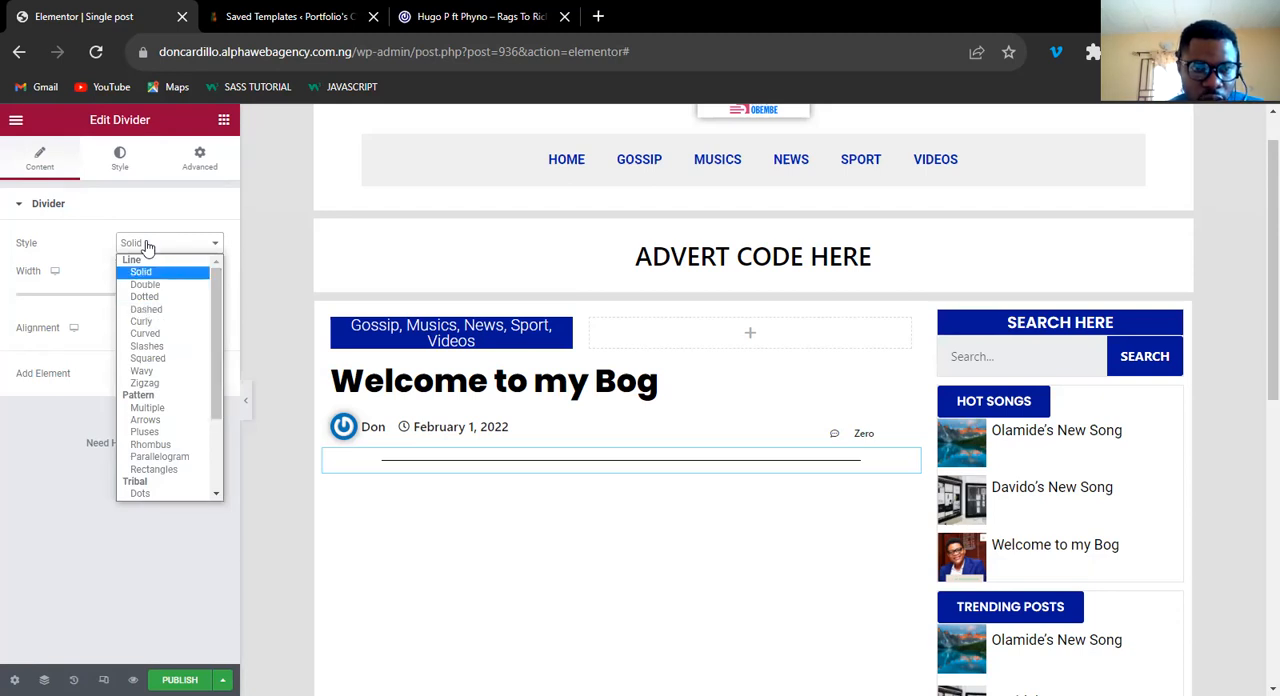
pyautogui.click(130, 175)
# Set the divider's gap to 10 and apply the light grey global color #E0E0E0.
pyautogui.click(120, 160)
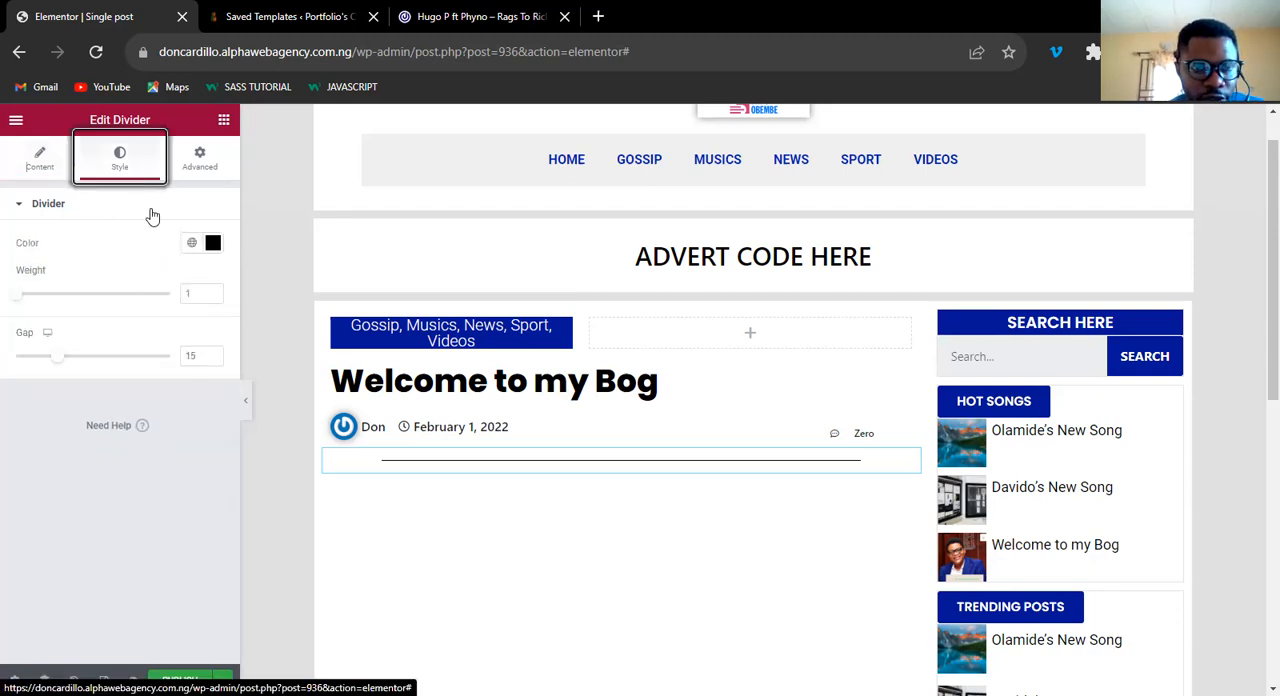
pyautogui.click(214, 358)
pyautogui.click(214, 361)
pyautogui.click(214, 361)
pyautogui.click(214, 361)
pyautogui.click(214, 361)
pyautogui.click(214, 361)
pyautogui.click(192, 242)
pyautogui.click(90, 485)
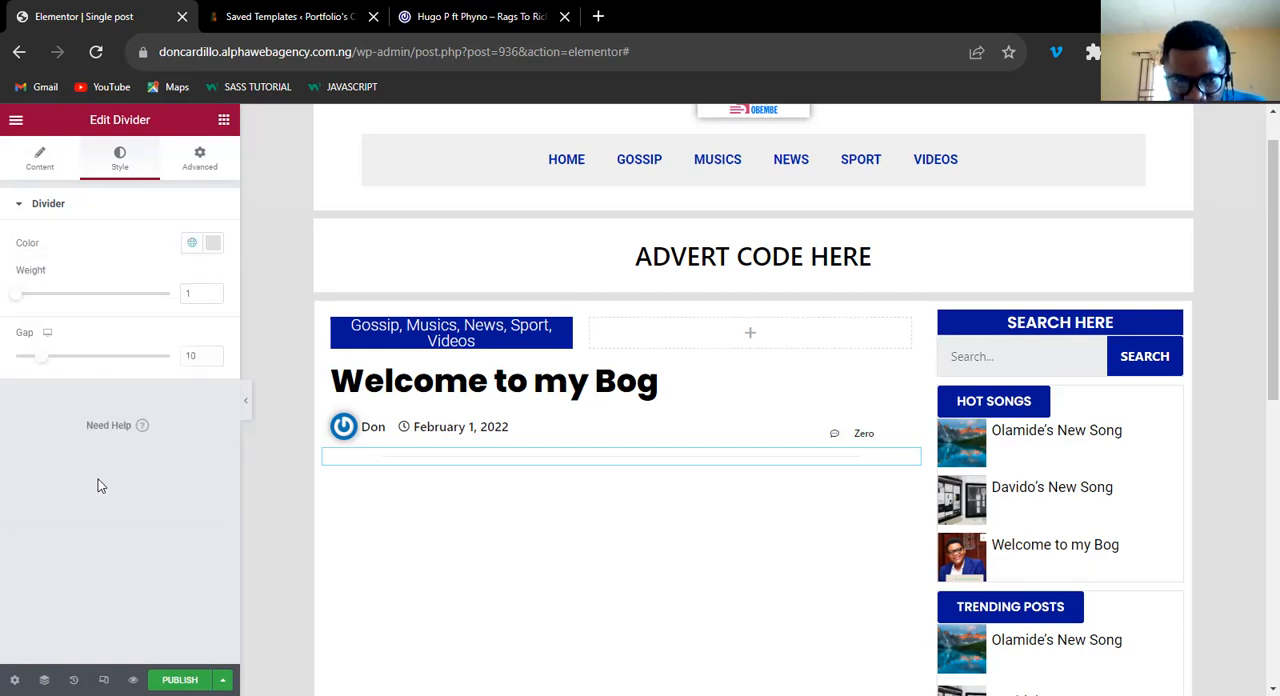
# Set the divider's weight to 1.6.
pyautogui.click(214, 293)
pyautogui.click(214, 290)
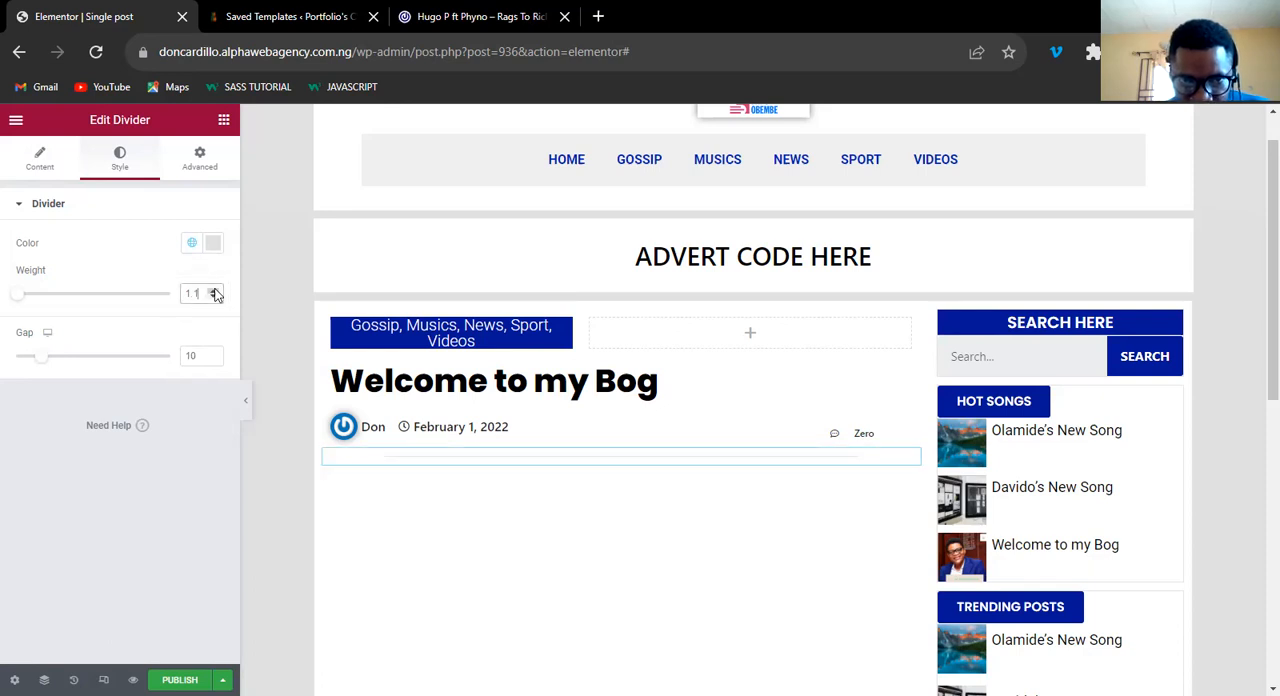
pyautogui.click(215, 290)
pyautogui.click(215, 290)
pyautogui.click(215, 290)
pyautogui.click(215, 290)
pyautogui.click(215, 290)
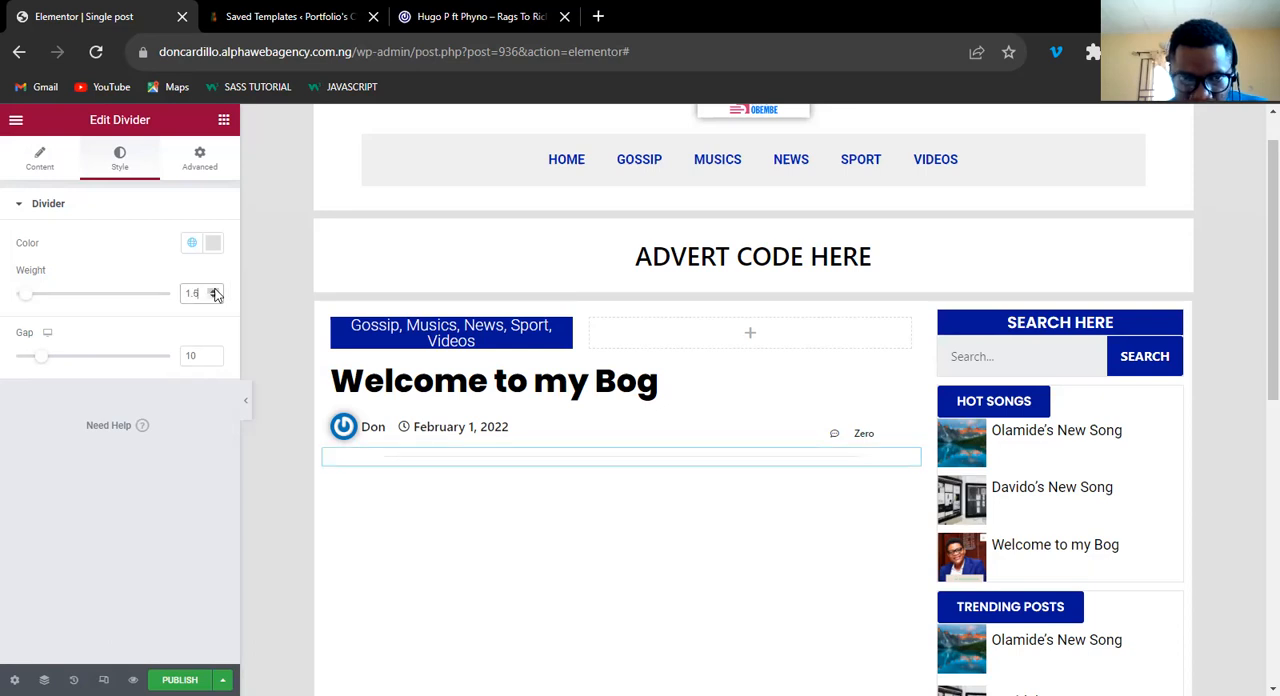
# Change the divider's color to the darker grey #AEA9A9.
pyautogui.click(212, 243)
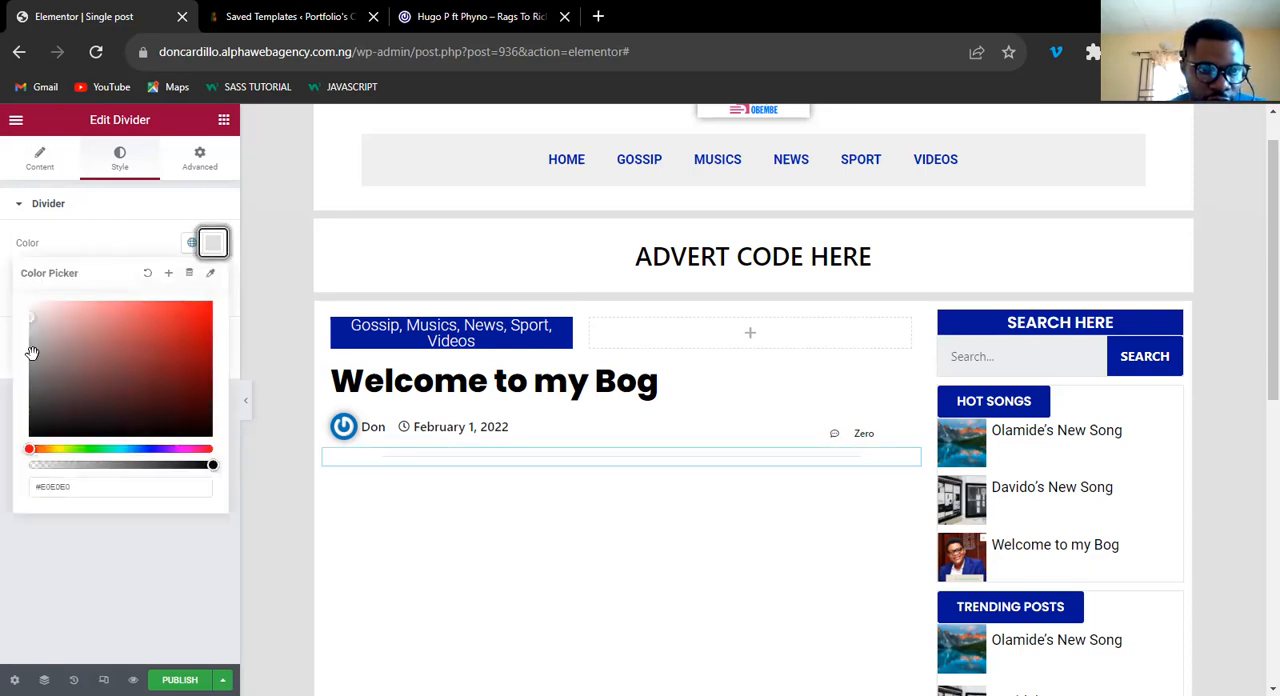
pyautogui.click(32, 343)
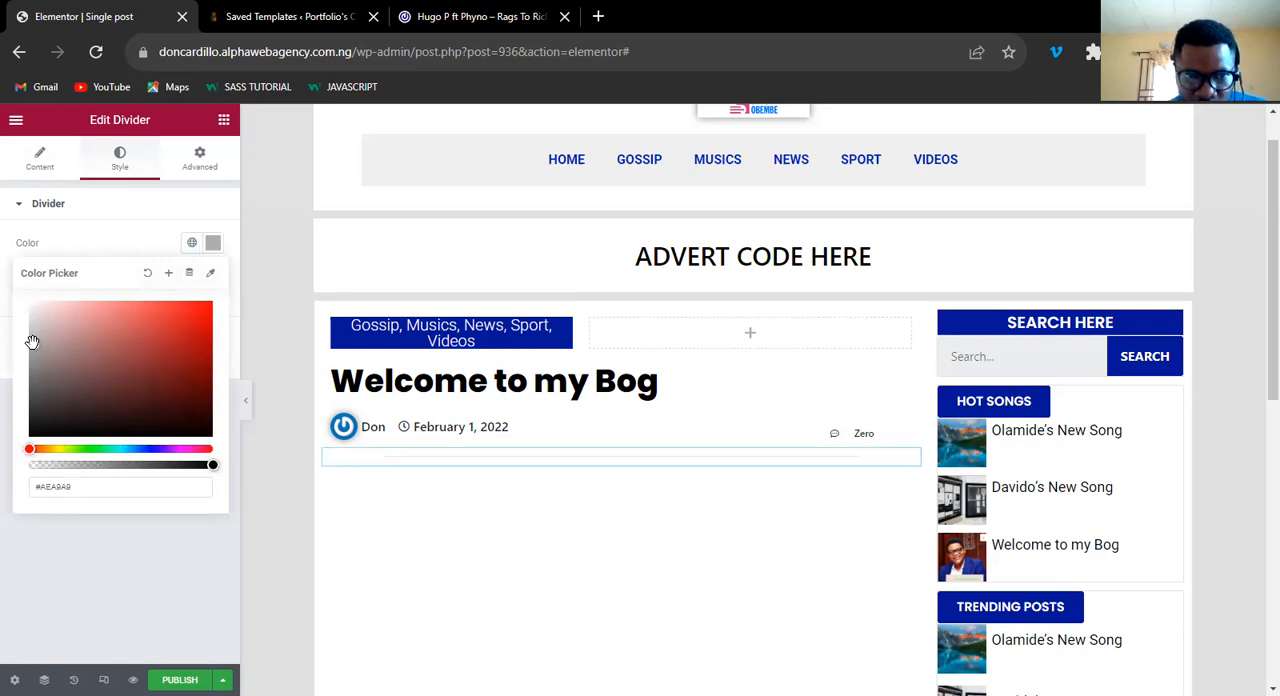
pyautogui.click(220, 250)
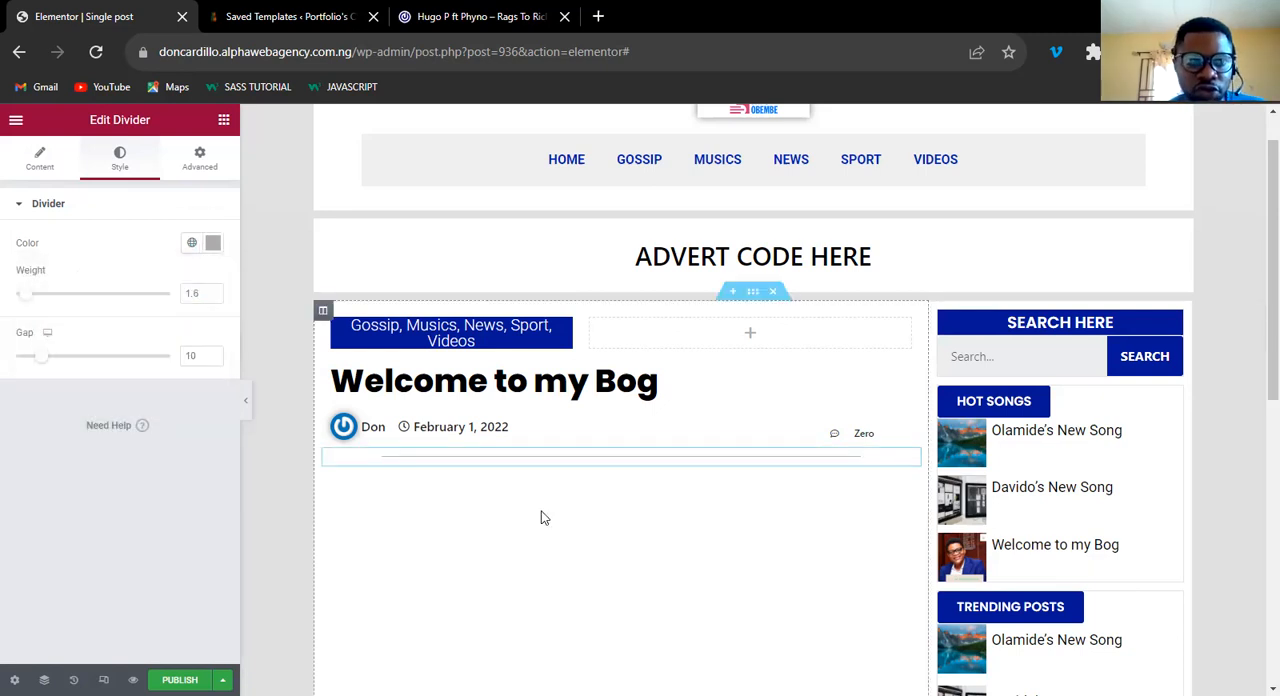
# Add an Image widget below the divider.
pyautogui.click(224, 120)
pyautogui.click(224, 226)
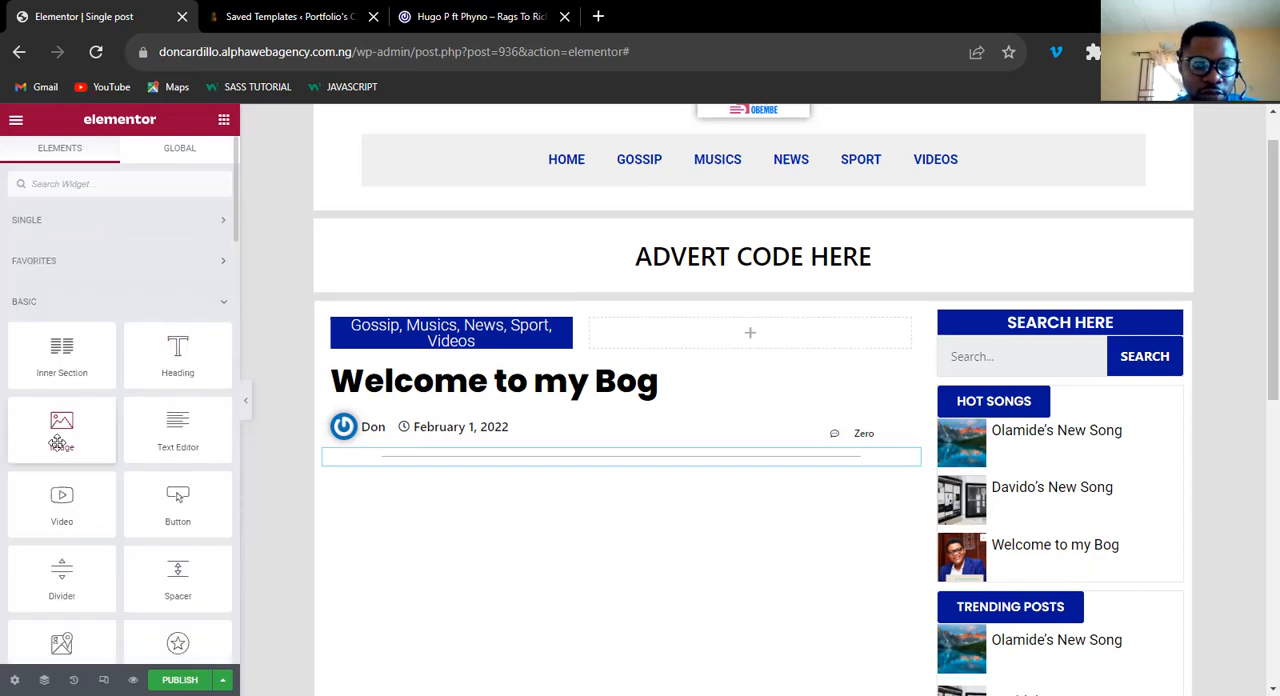
pyautogui.moveTo(57, 443); pyautogui.dragTo(603, 469)
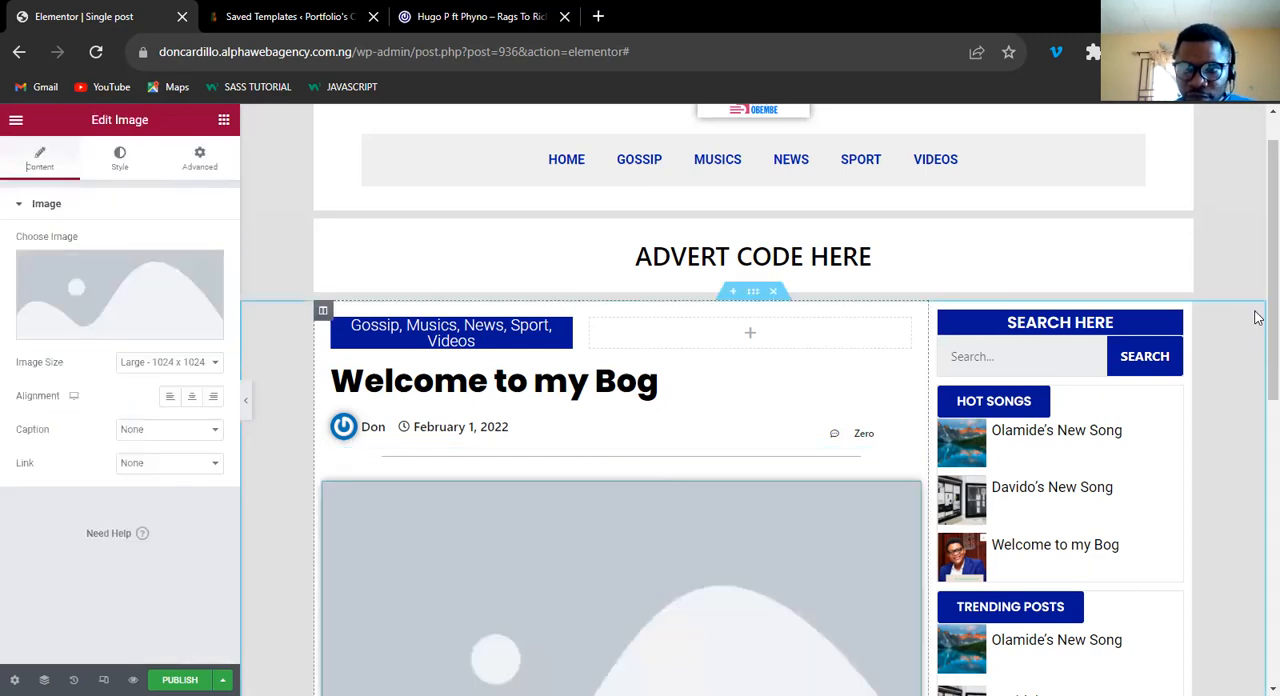
# Link the image widget to the post's Featured Image as its dynamic source.
pyautogui.scroll(-3, 1258, 450)
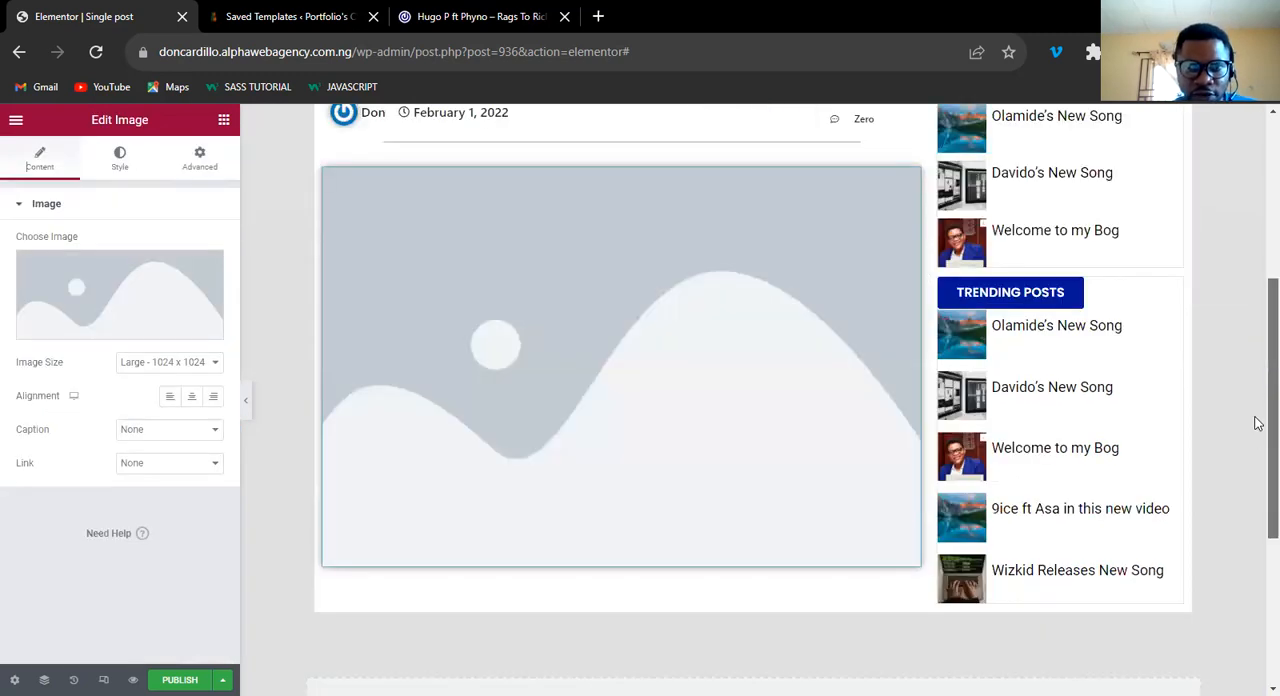
pyautogui.scroll(1, 1221, 416)
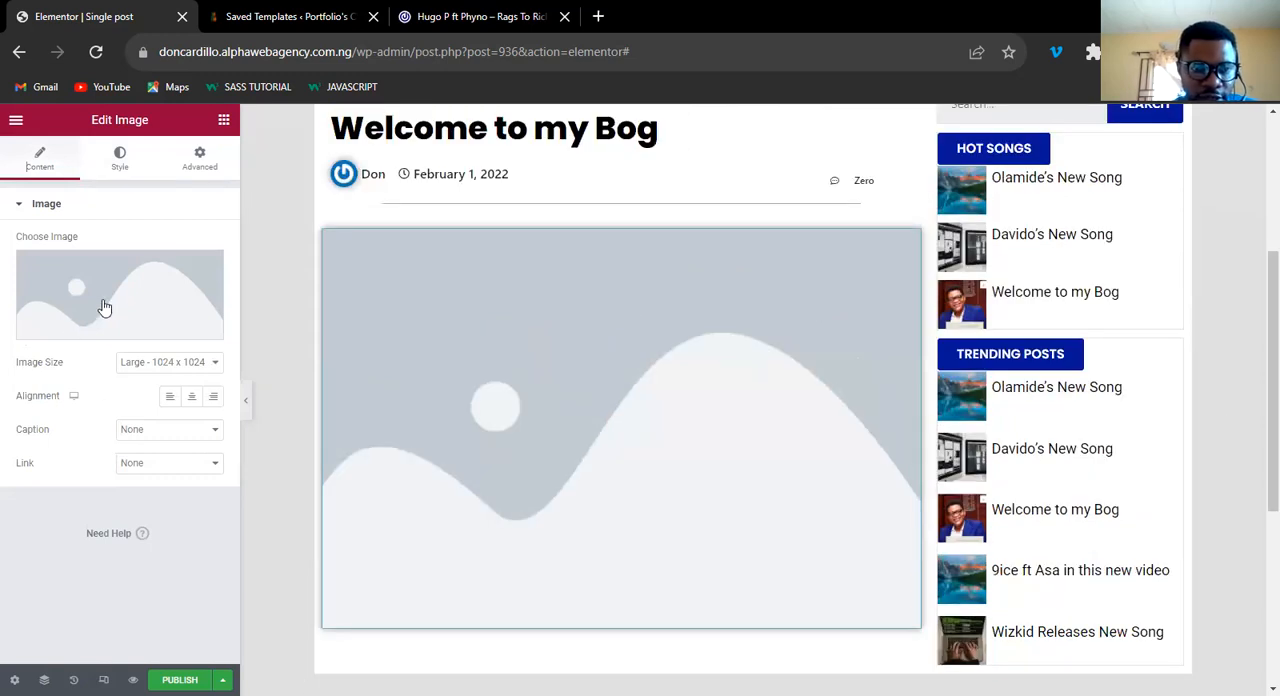
pyautogui.moveTo(172, 259)
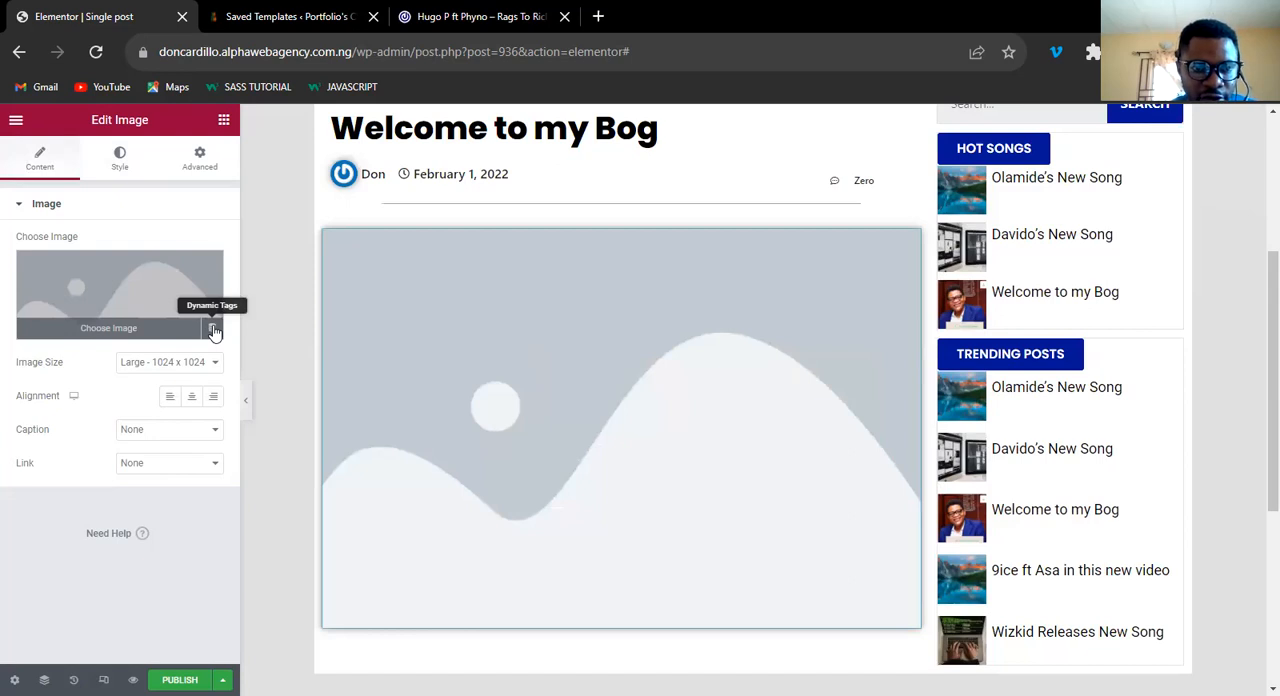
pyautogui.click(213, 330)
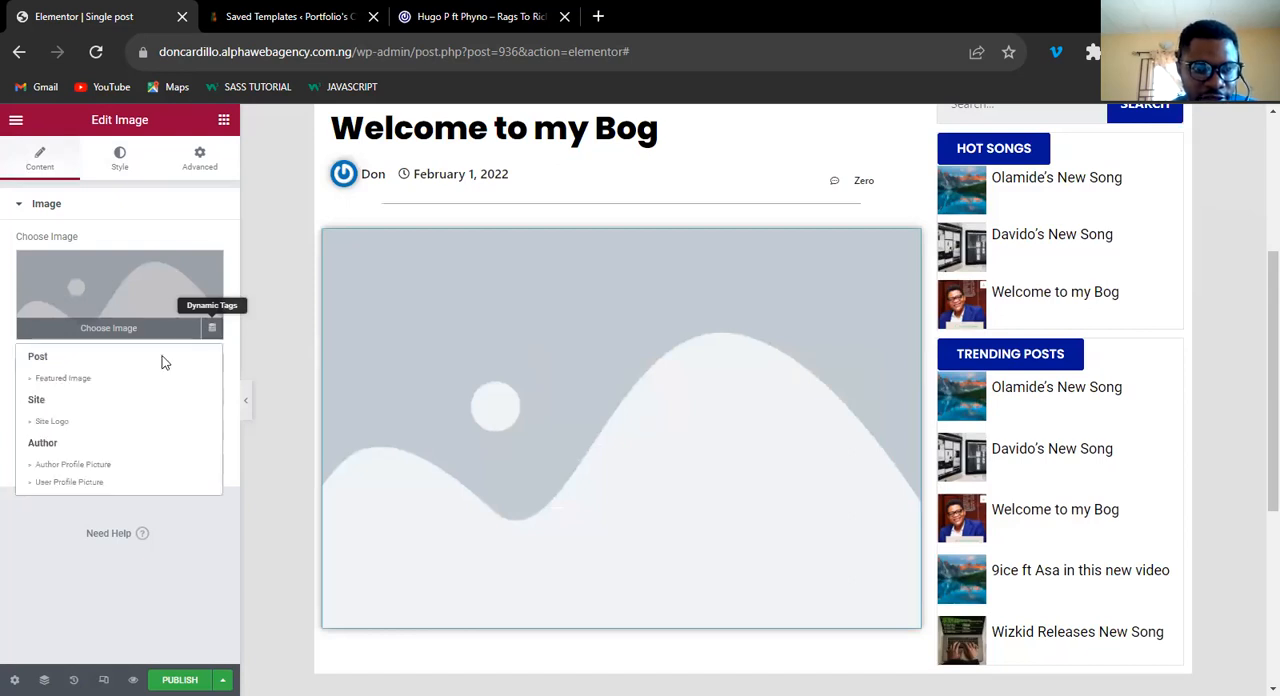
pyautogui.click(77, 378)
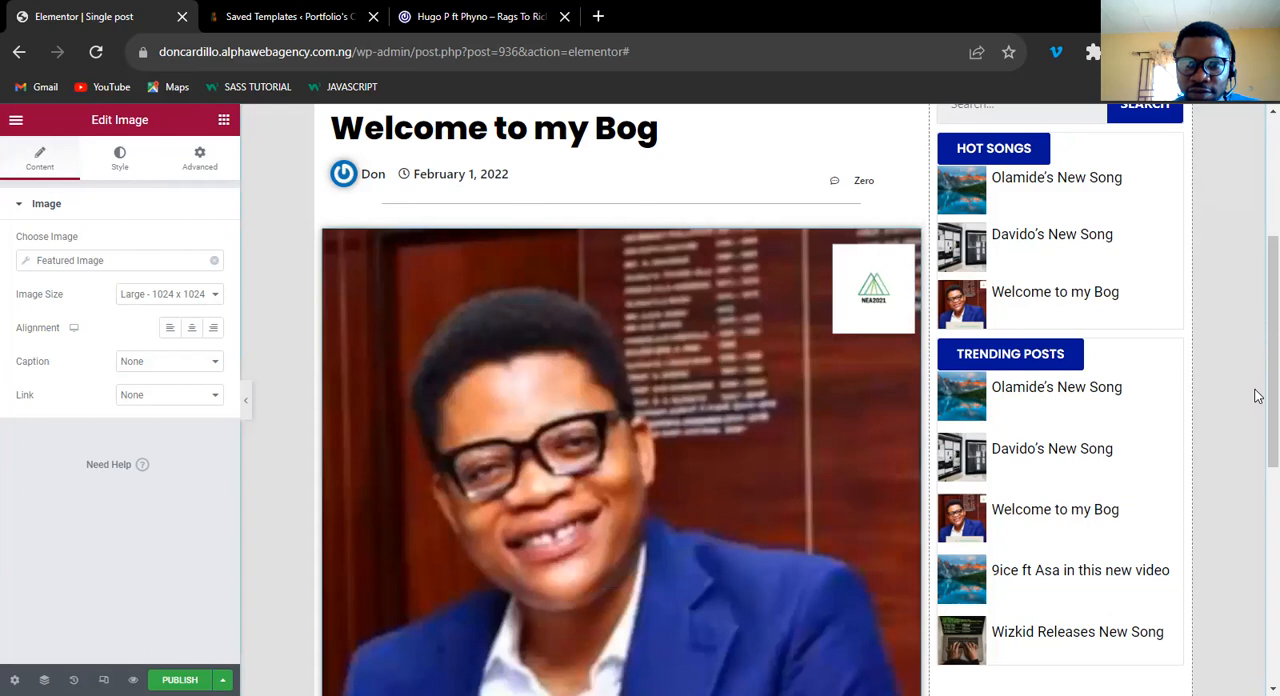
# Set the featured image's size to Medium Large - 768 x 0.
pyautogui.scroll(-2, 1256, 405)
pyautogui.scroll(1, 1254, 360)
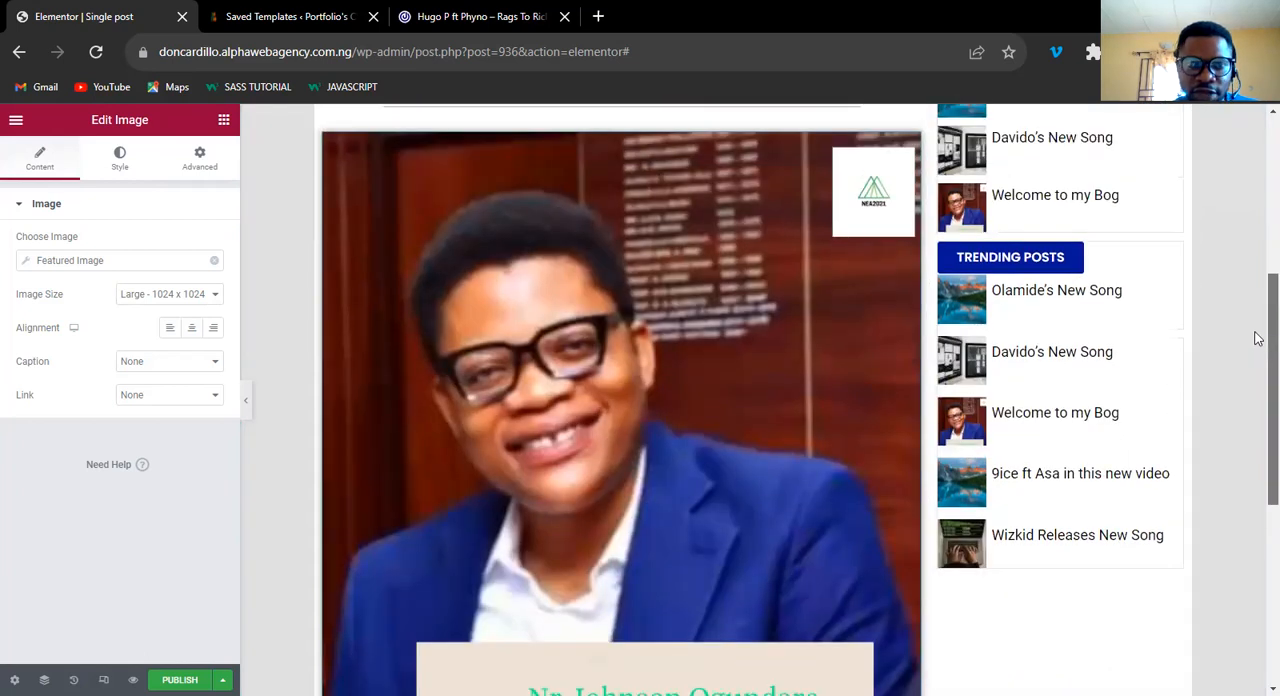
pyautogui.scroll(1, 1258, 338)
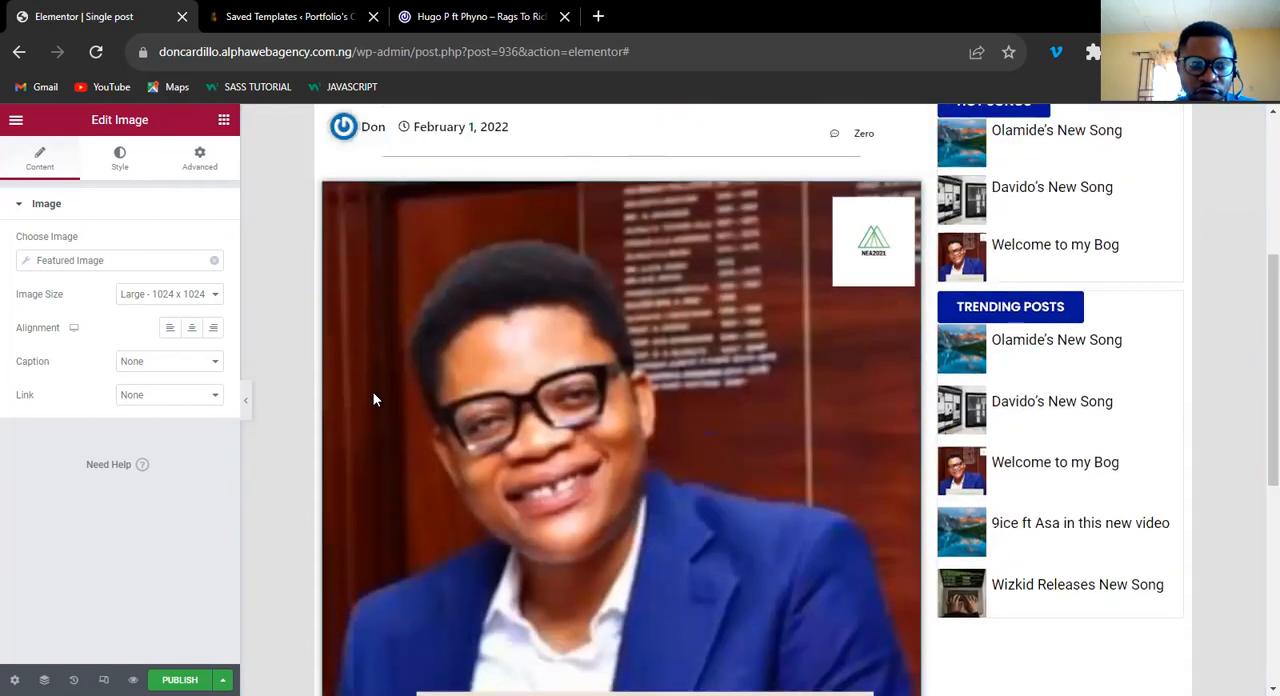
pyautogui.click(158, 296)
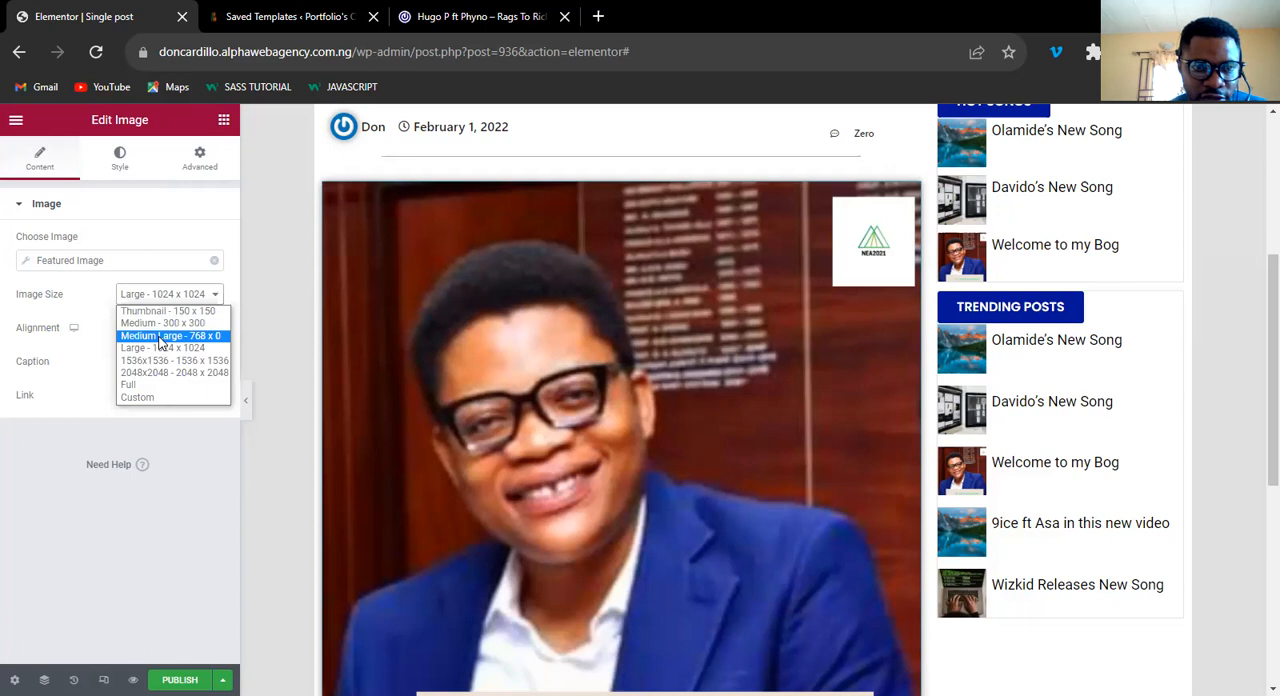
pyautogui.click(160, 338)
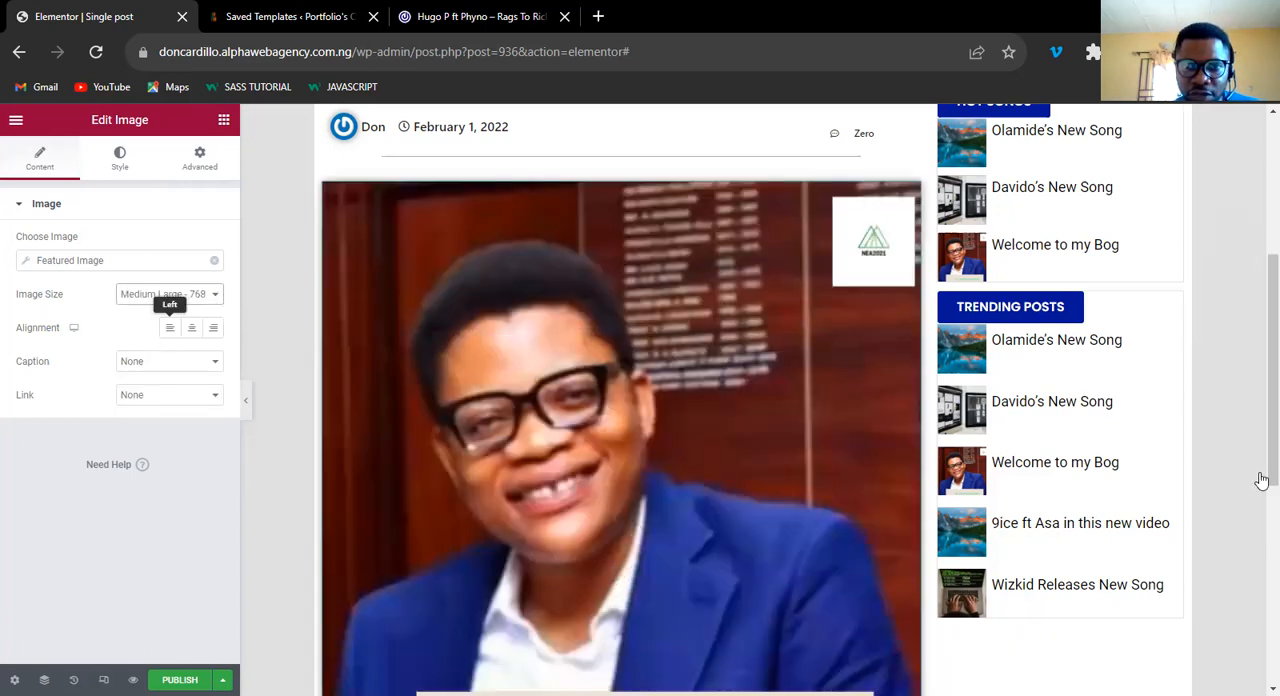
# Set the featured image's width to 50%.
pyautogui.scroll(-1, 1257, 371)
pyautogui.click(119, 158)
pyautogui.click(188, 260)
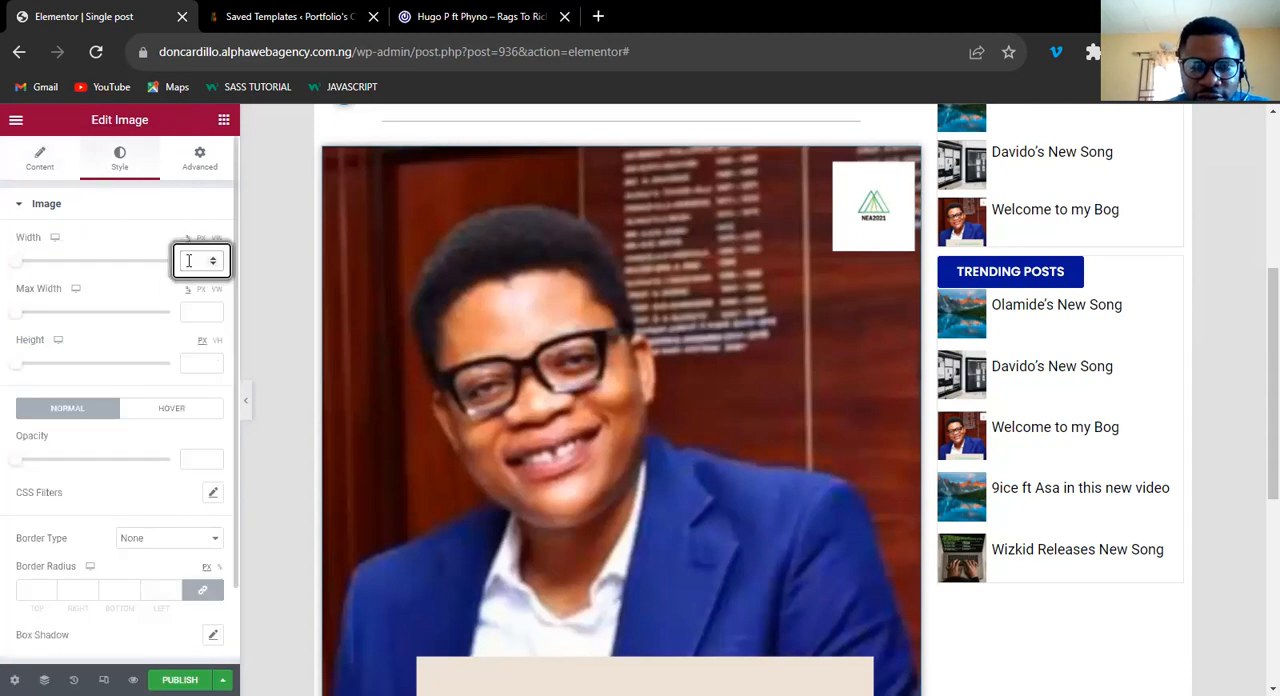
pyautogui.write('50')
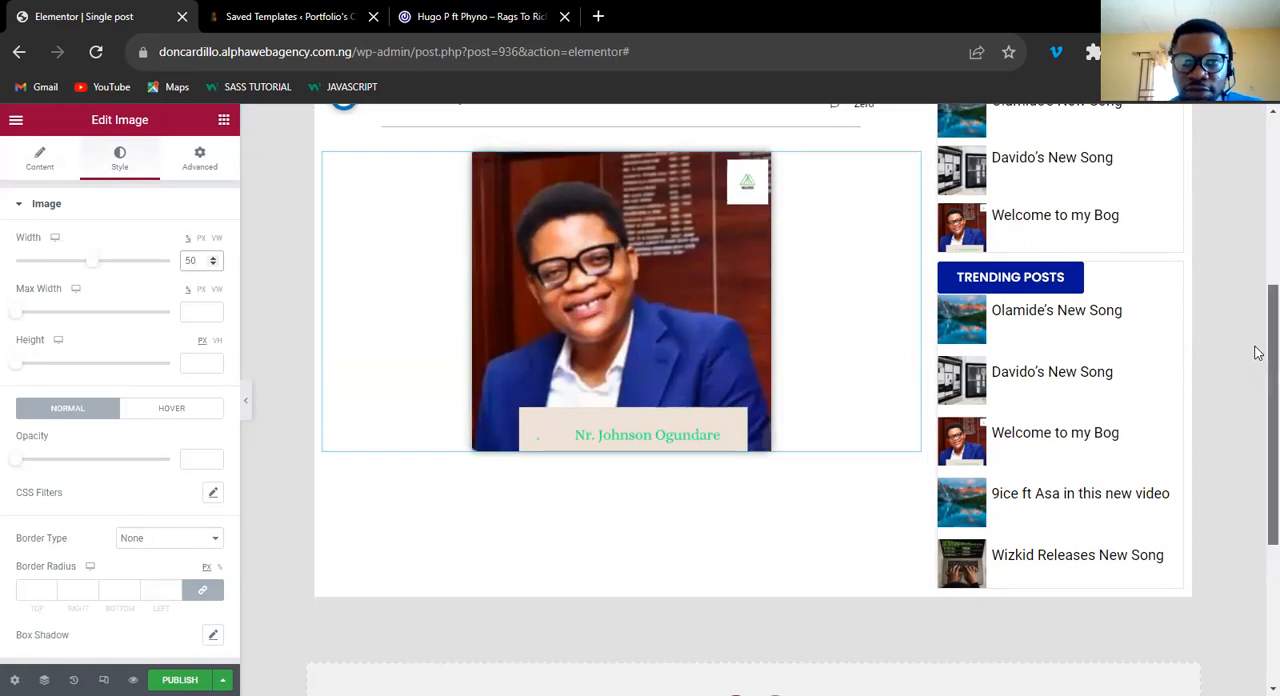
# Examine how the resized featured image sits in the template between the header and the page's lower end.
pyautogui.scroll(4, 1258, 330)
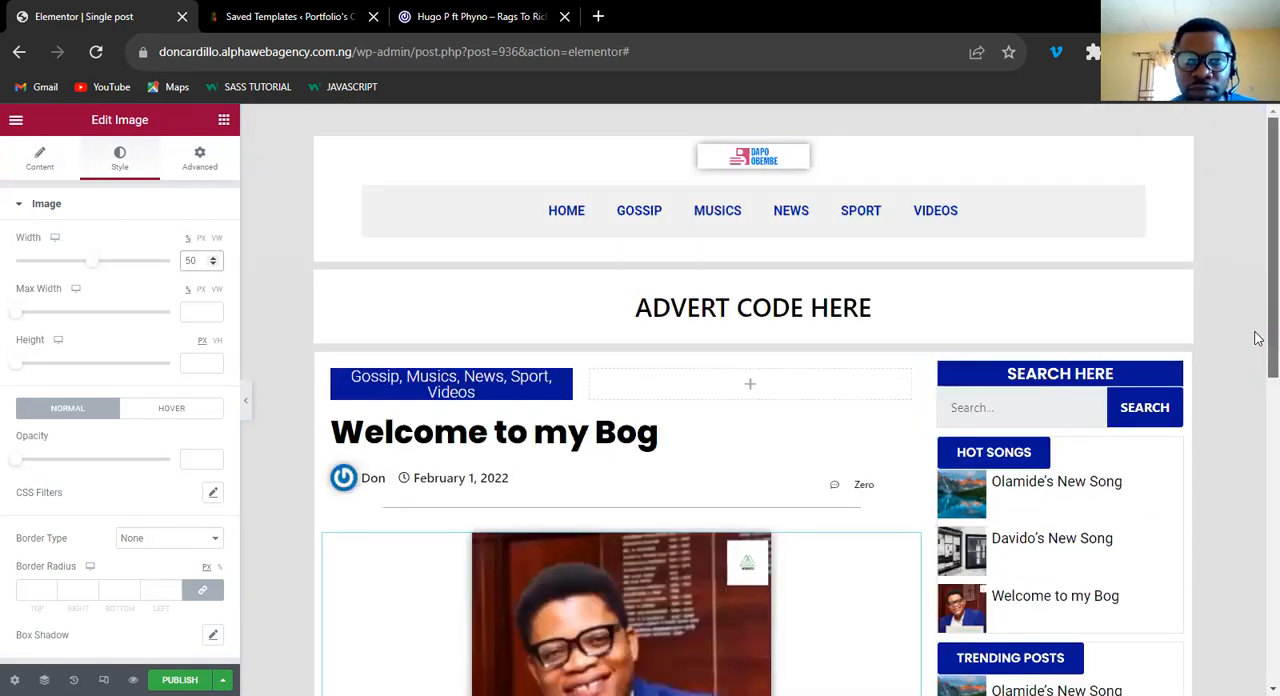
pyautogui.scroll(-3, 463, 122)
pyautogui.scroll(1, 1257, 314)
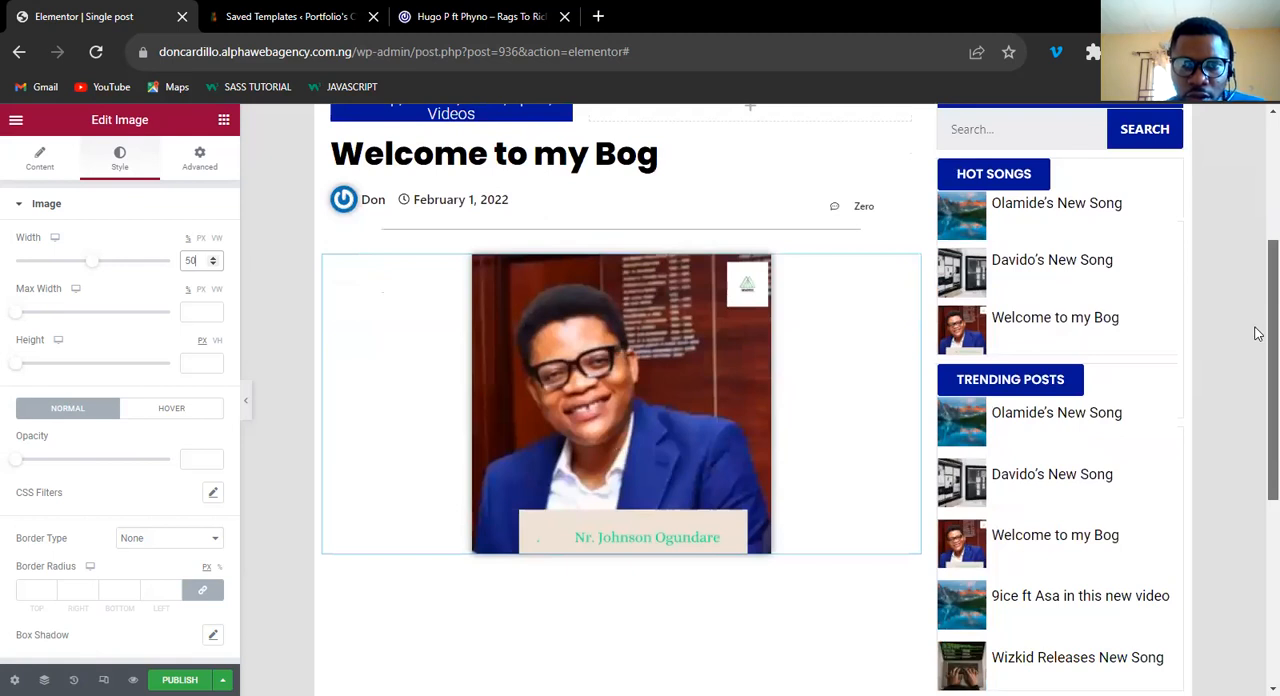
pyautogui.scroll(-1, 1257, 334)
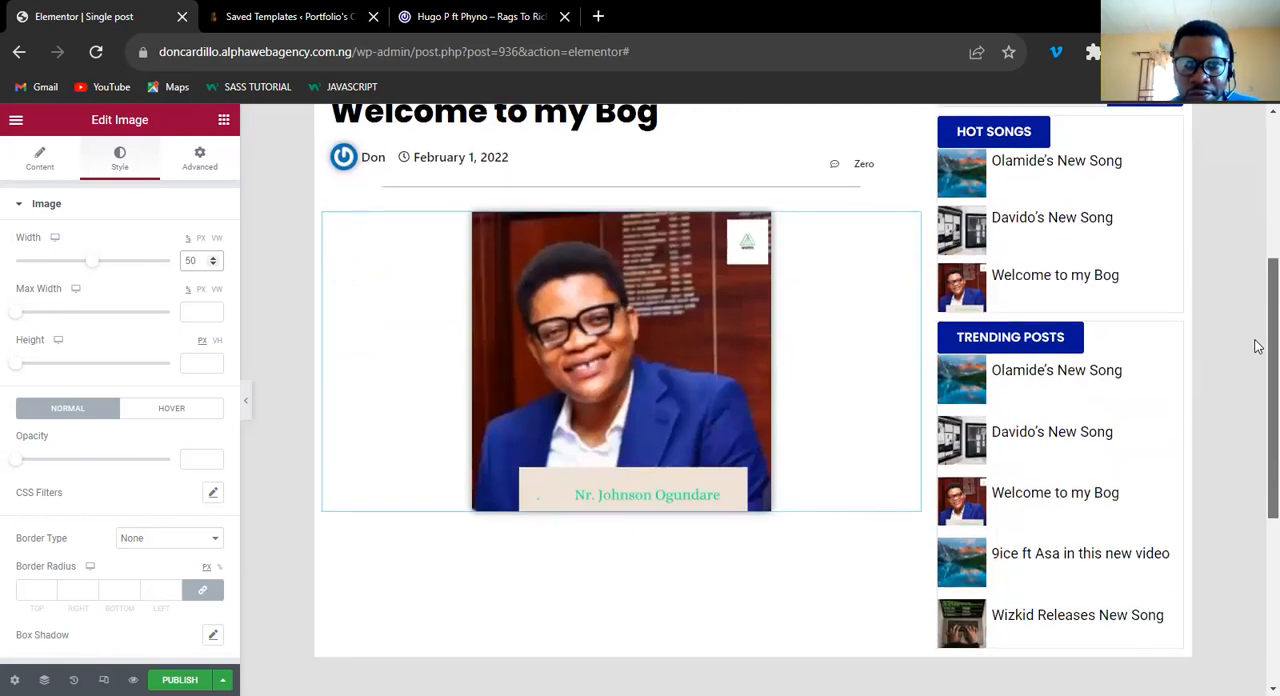
pyautogui.scroll(-1, 1258, 346)
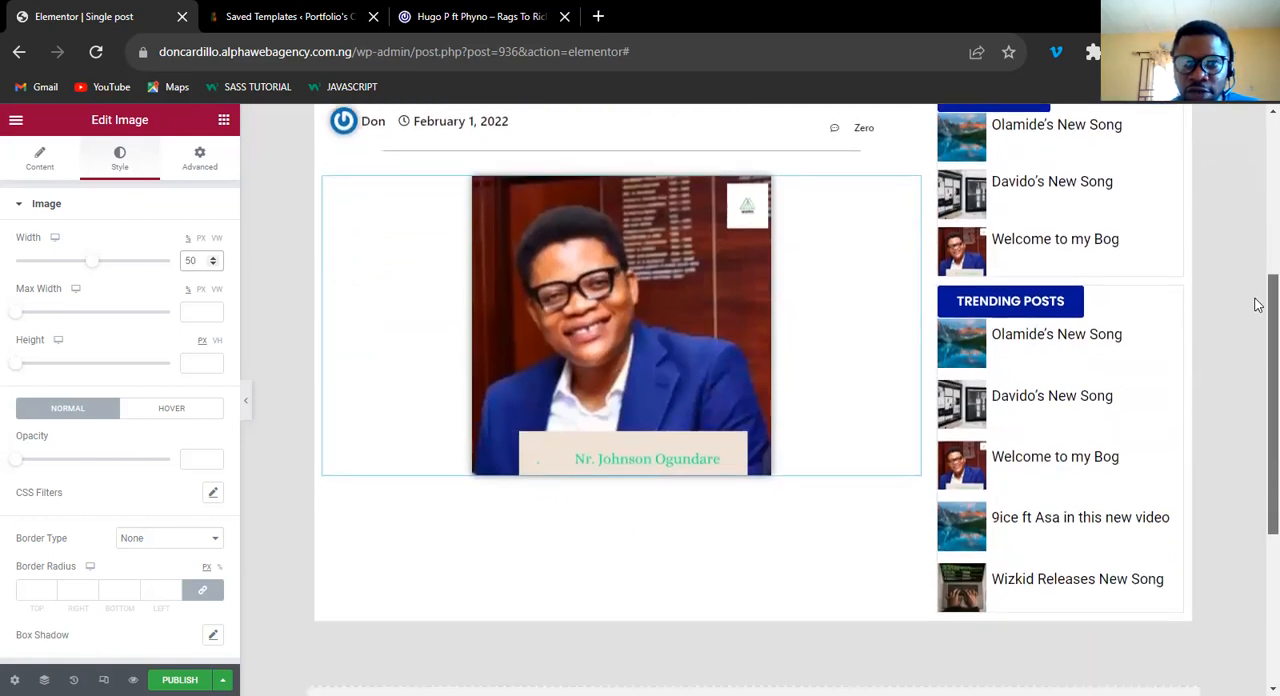
pyautogui.scroll(3, 1258, 306)
pyautogui.scroll(-2, 1258, 330)
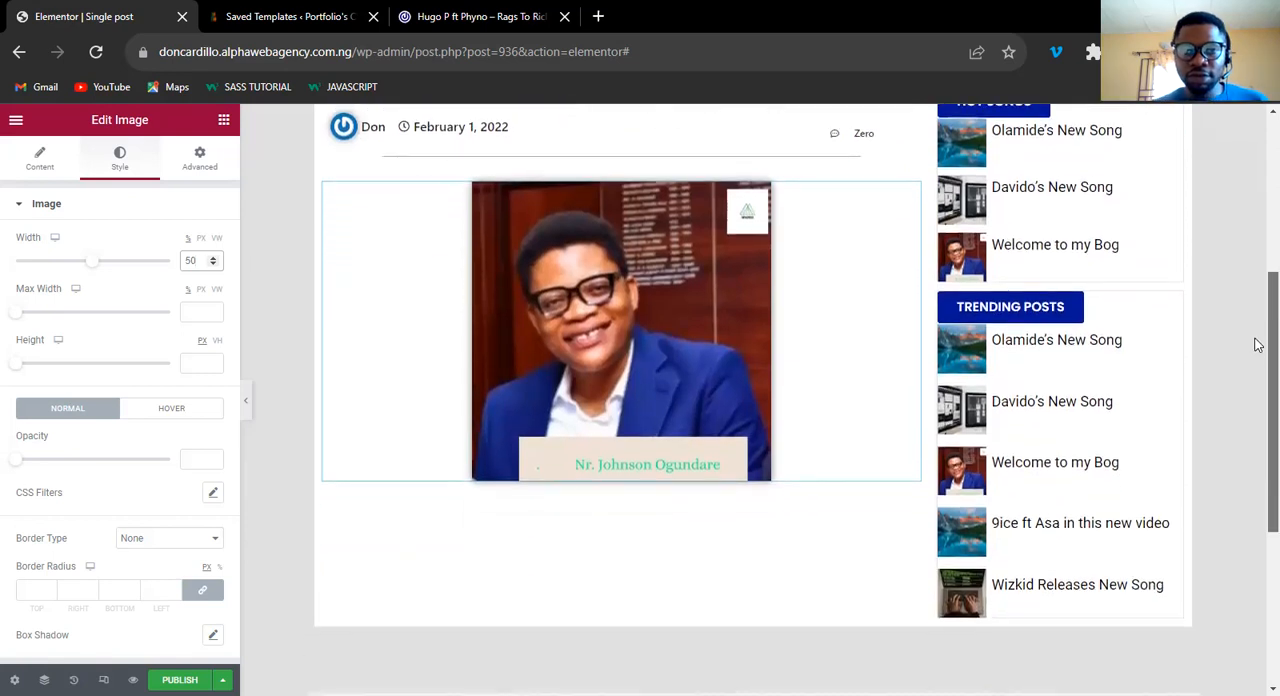
# Check the 042Jam reference post, then add a Post Content widget directly beneath the featured image in the template.
pyautogui.scroll(1, 1258, 340)
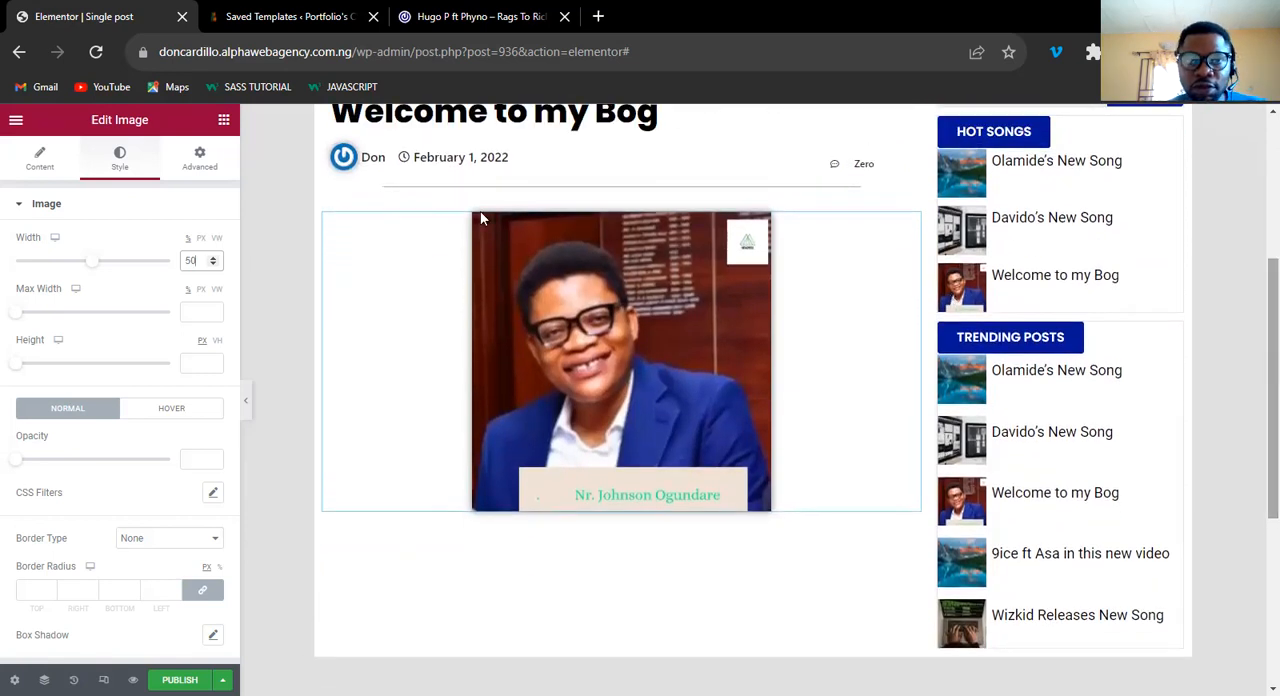
pyautogui.hotkey('ctrl', 'shift', 'Tab')
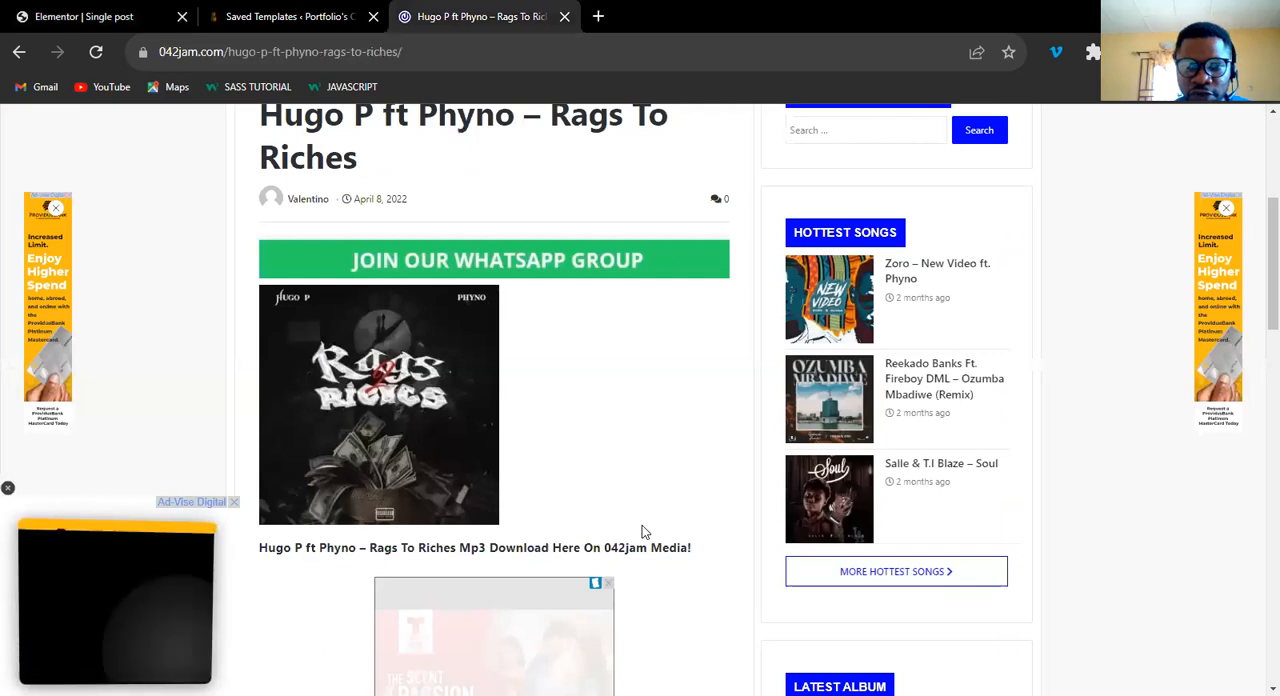
pyautogui.scroll(-5, 642, 531)
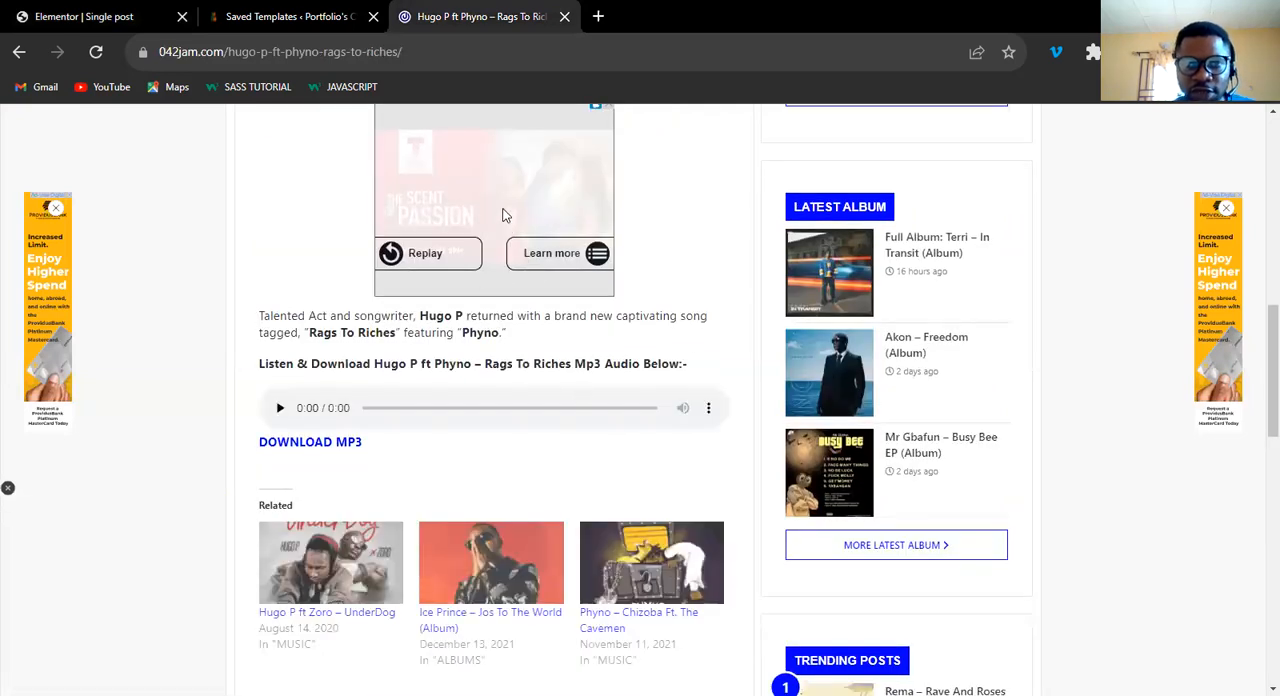
pyautogui.click(100, 16)
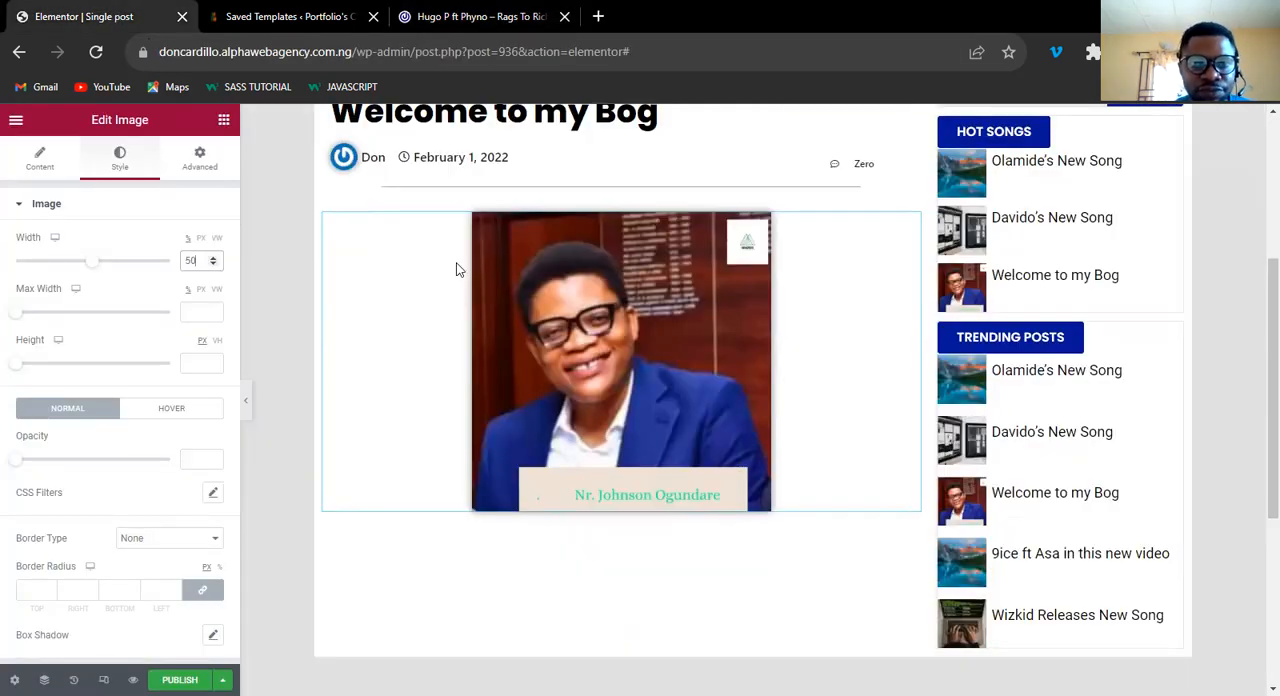
pyautogui.click(224, 121)
pyautogui.click(217, 222)
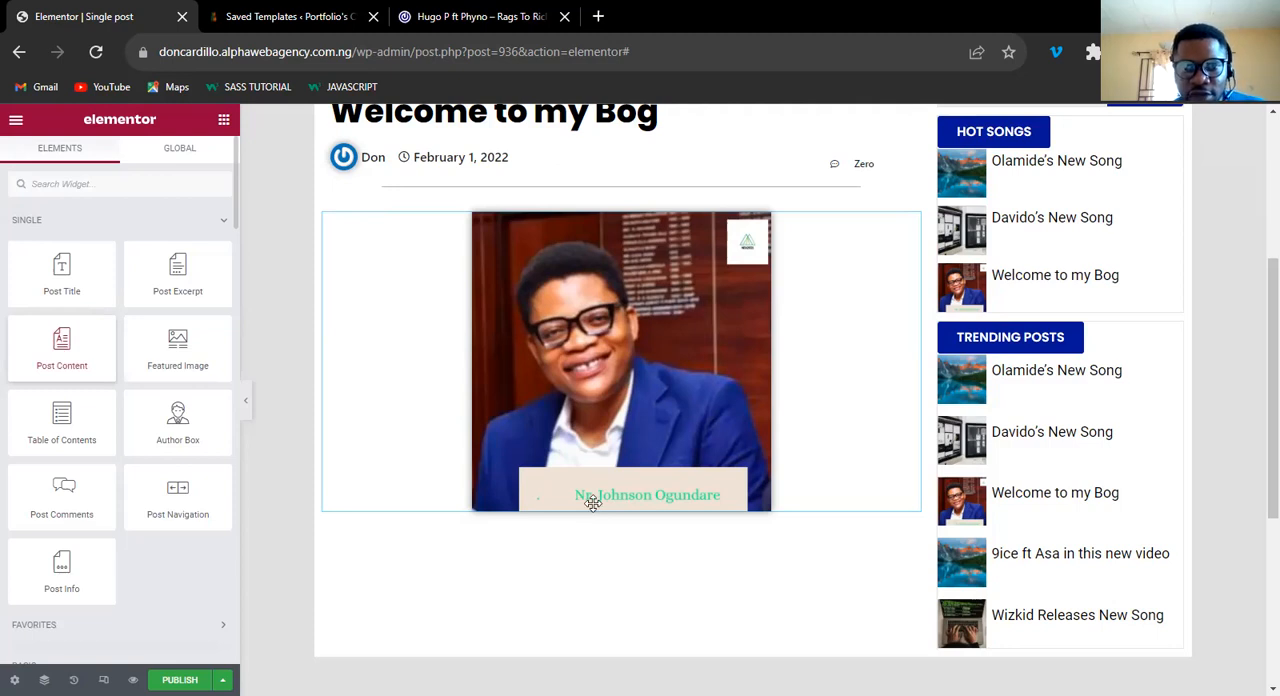
pyautogui.moveTo(594, 508); pyautogui.dragTo(594, 508)
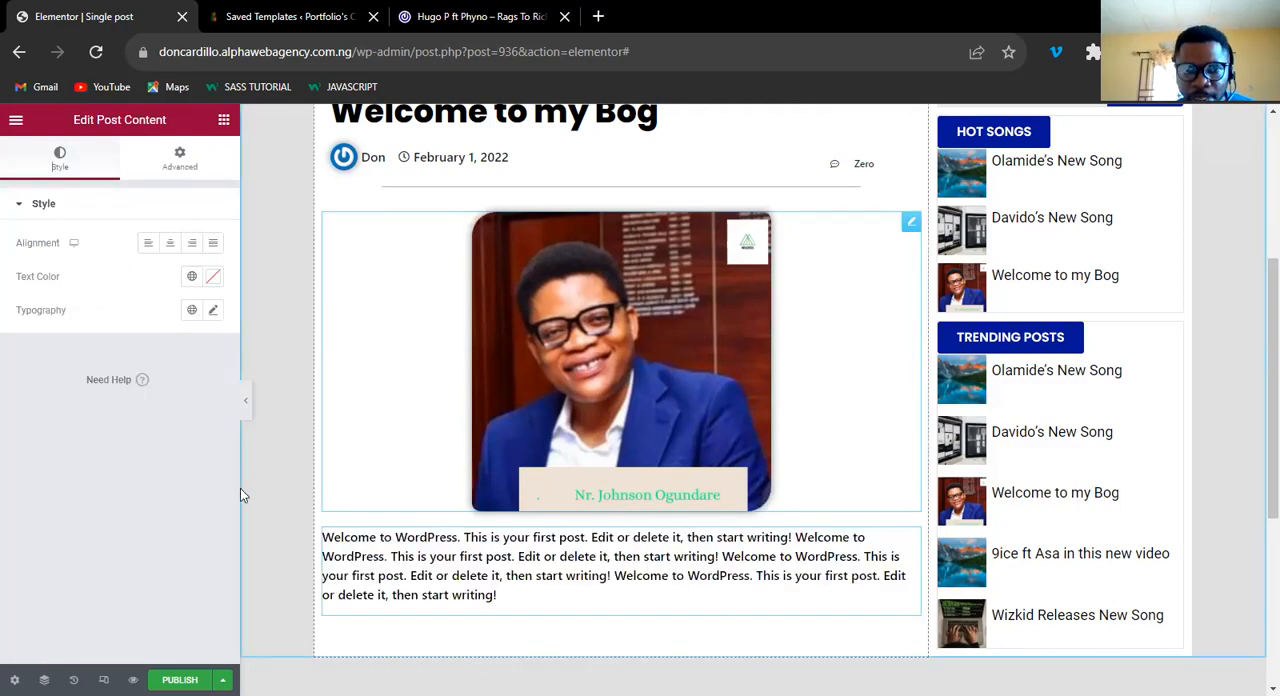
# Set the post content's text color to #000000 and its font family to Roboto.
pyautogui.click(212, 276)
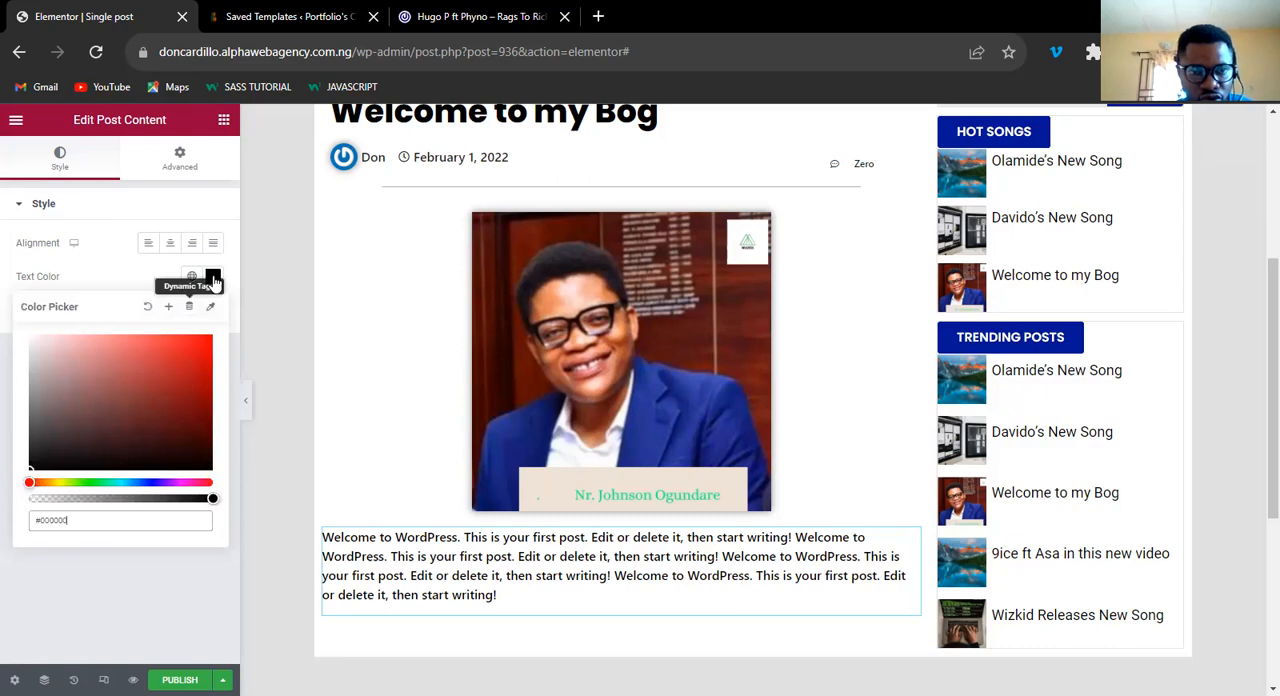
pyautogui.click(214, 314)
pyautogui.click(214, 312)
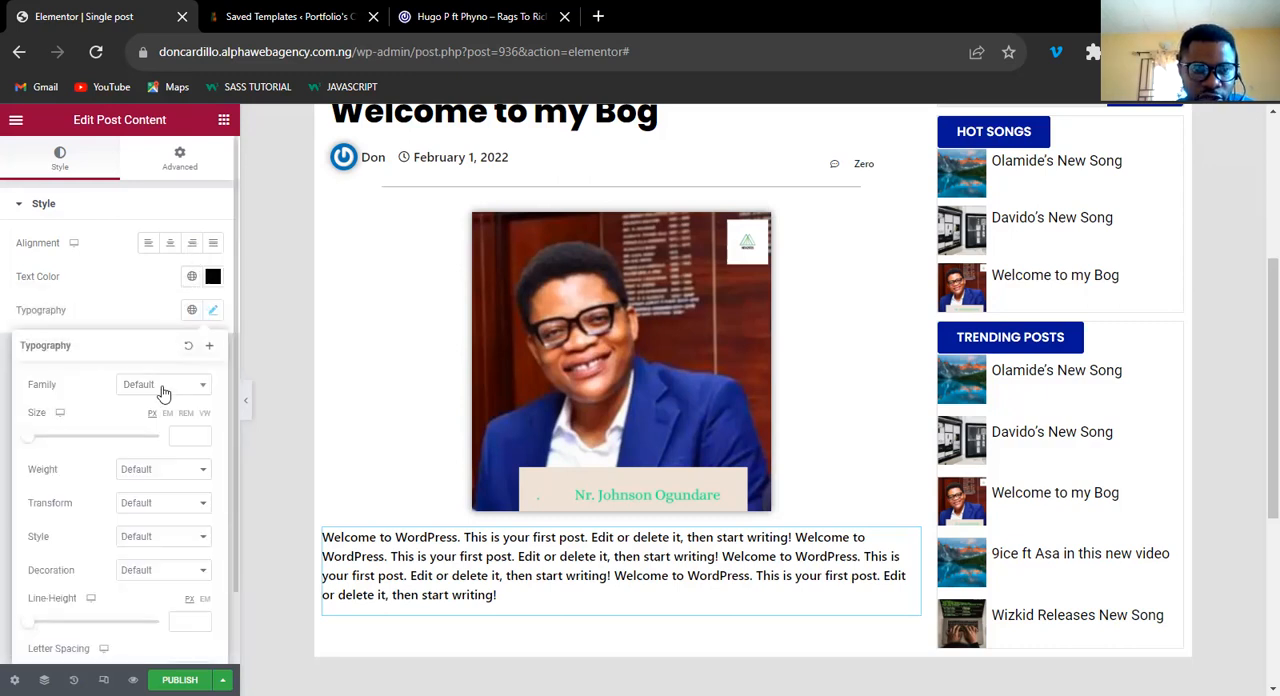
pyautogui.click(164, 386)
pyautogui.write('robot')
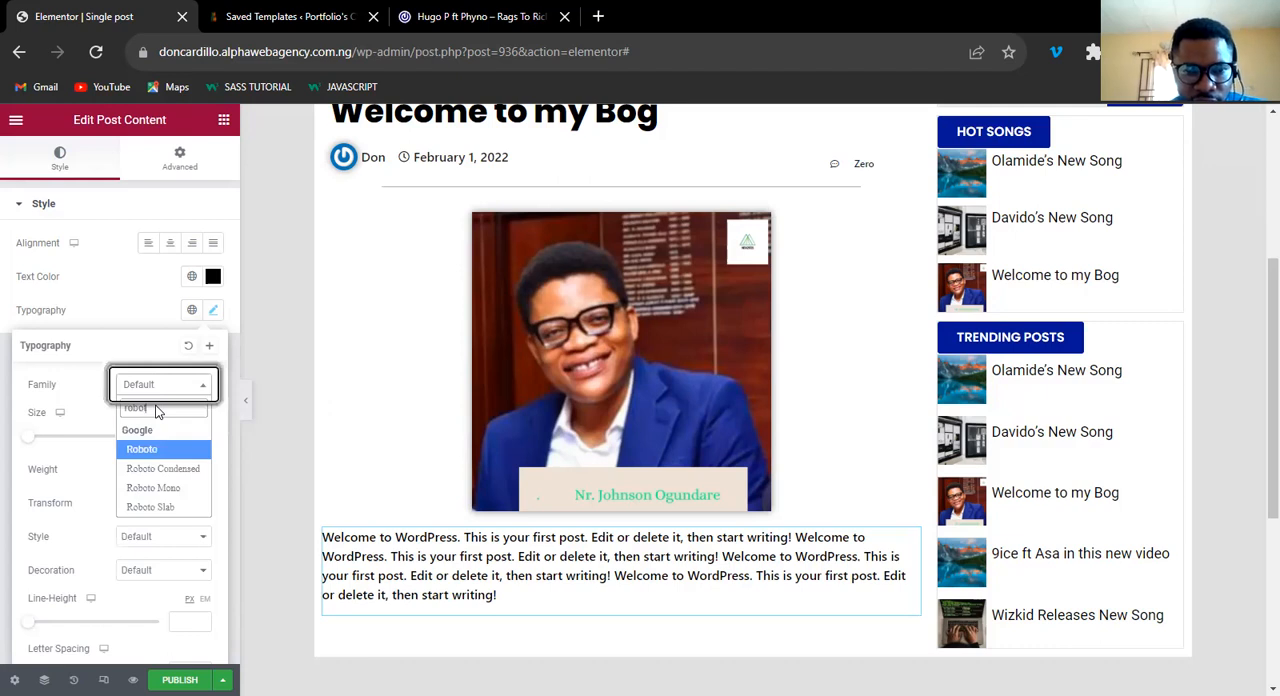
pyautogui.press('Return')
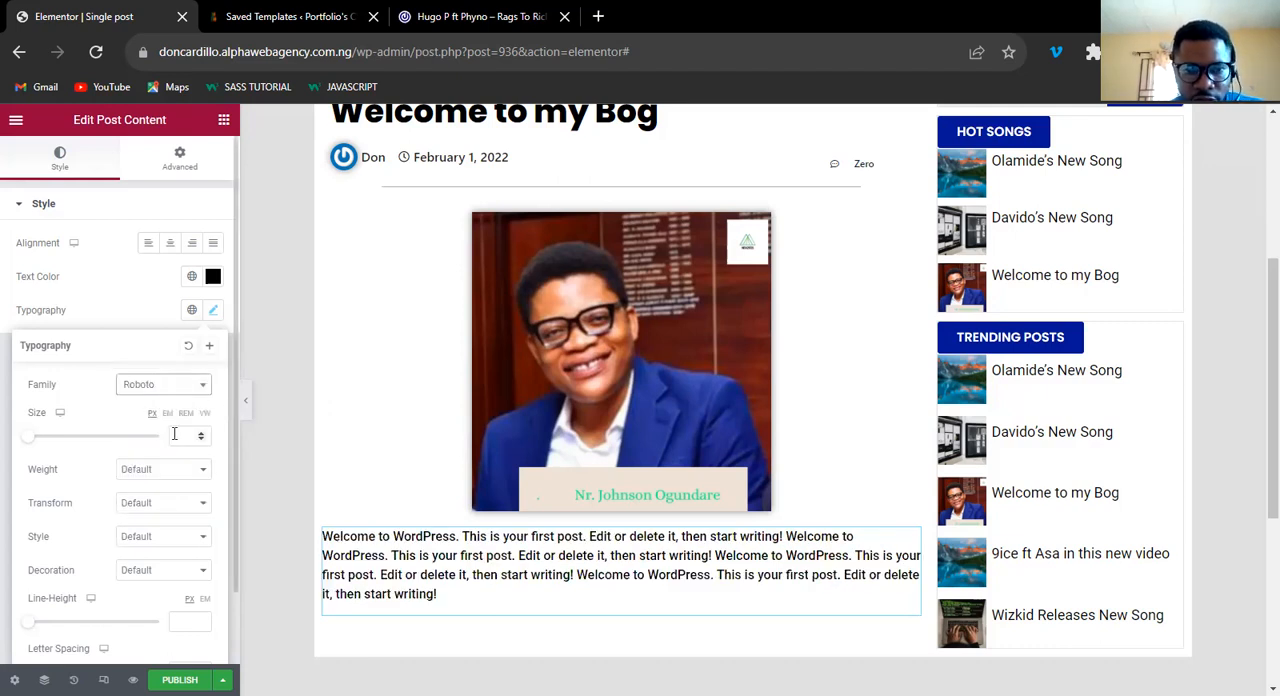
# Set the post content's font size to 18 px and close the typography settings.
pyautogui.click(174, 433)
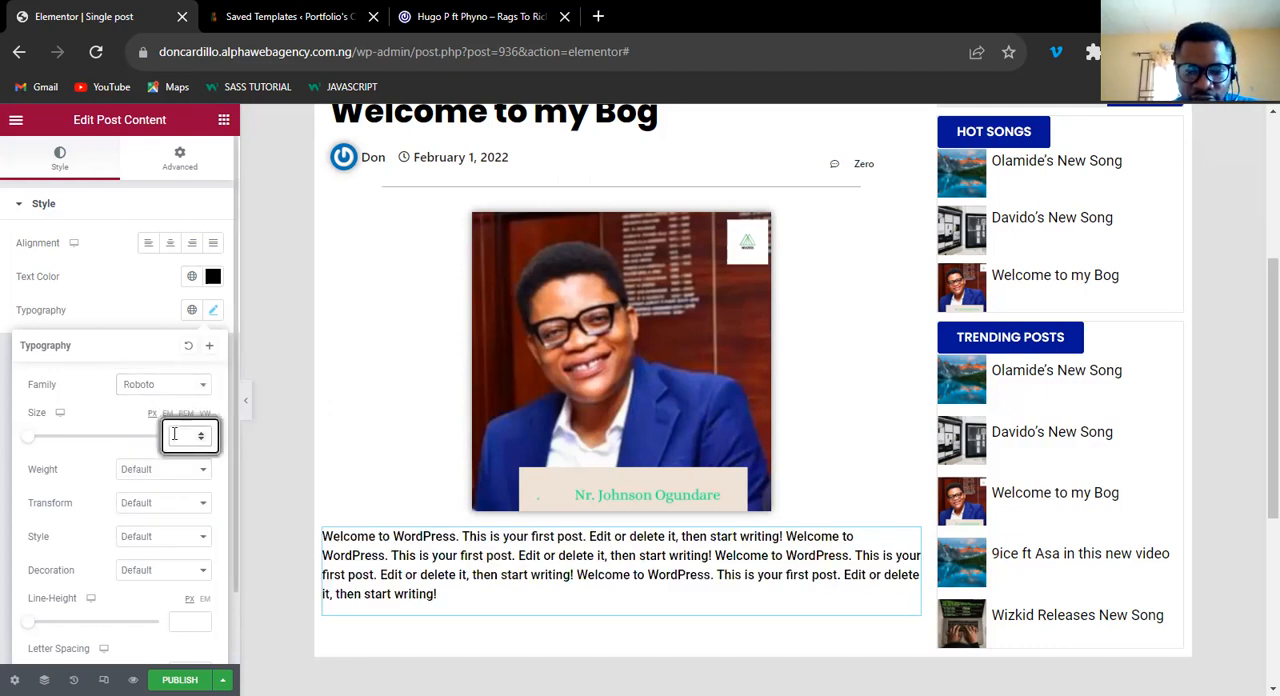
pyautogui.write('1')
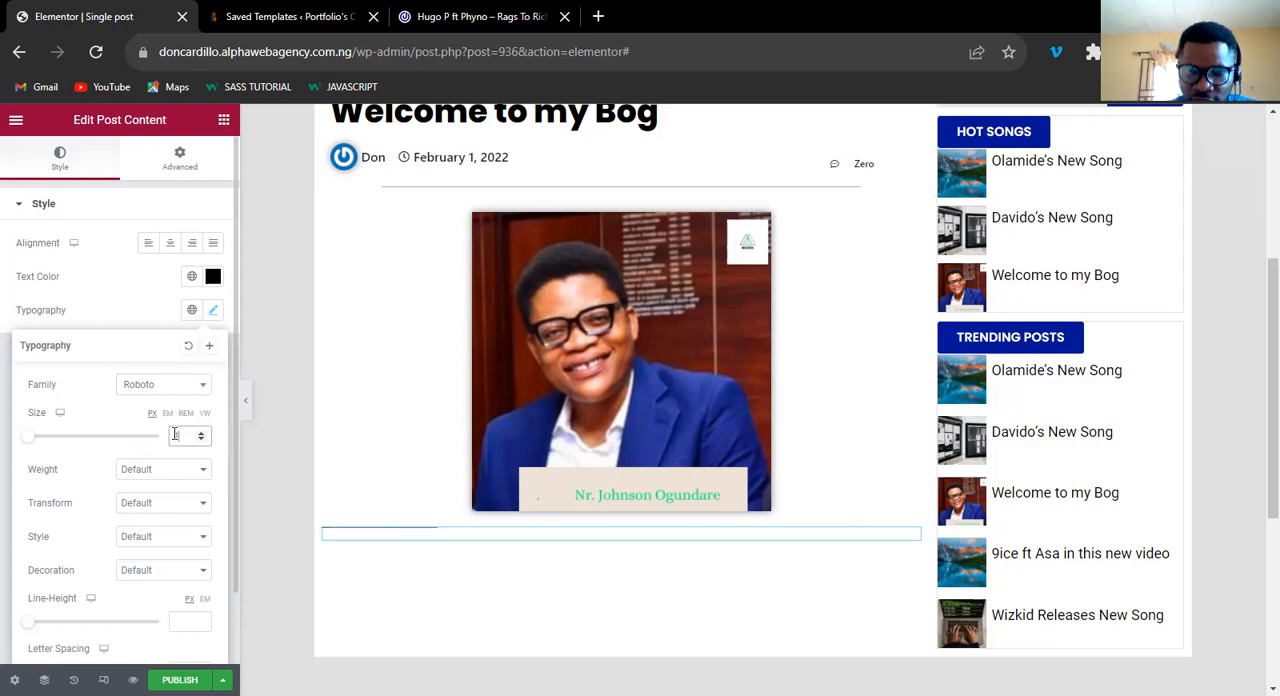
pyautogui.write('4')
pyautogui.press('BackSpace')
pyautogui.write('6')
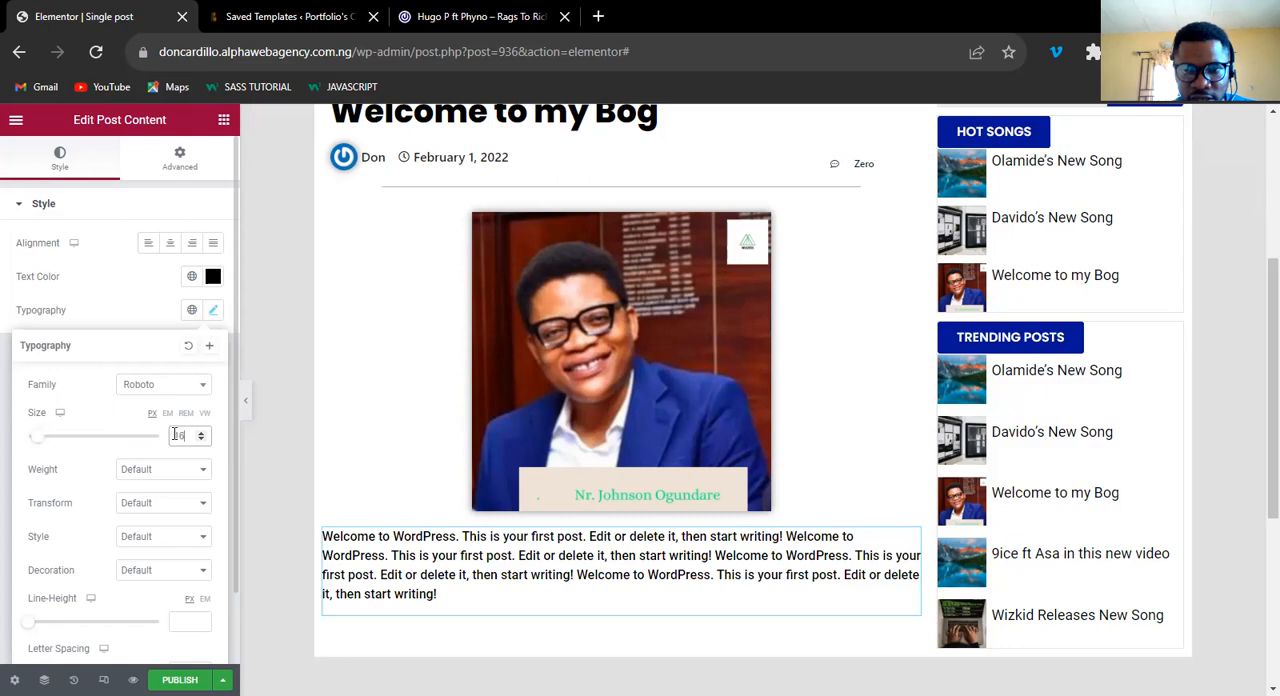
pyautogui.press('Up')
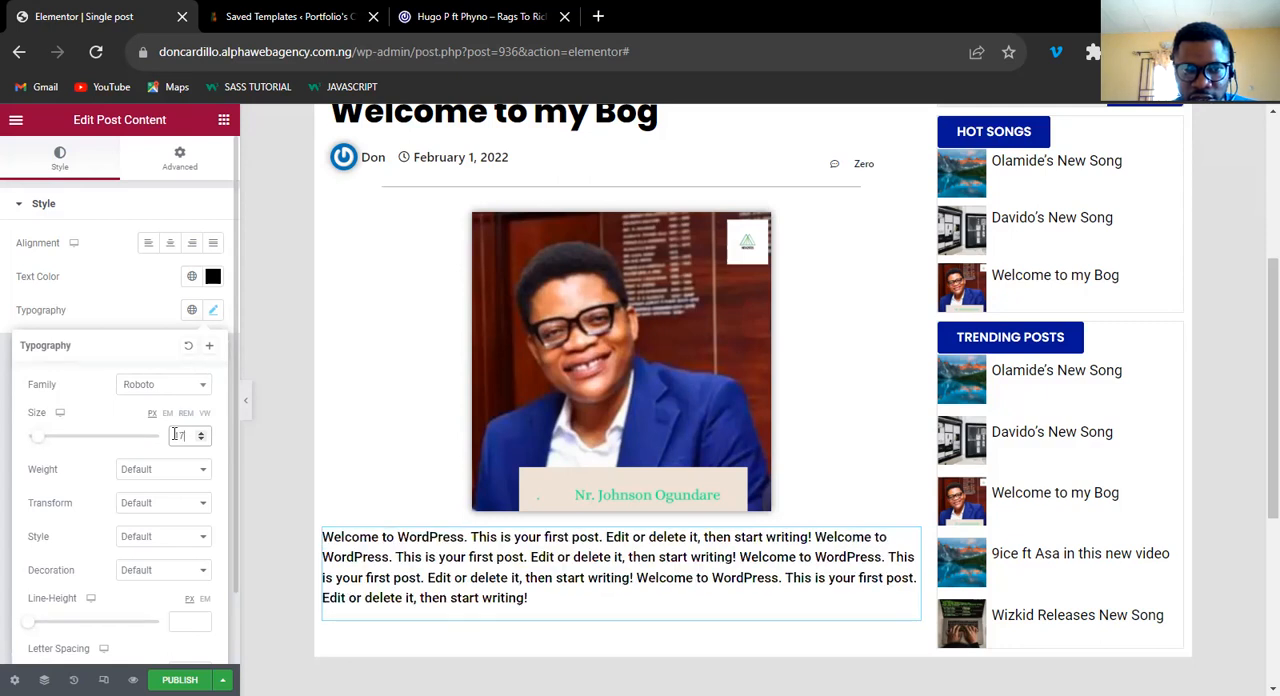
pyautogui.press('Up')
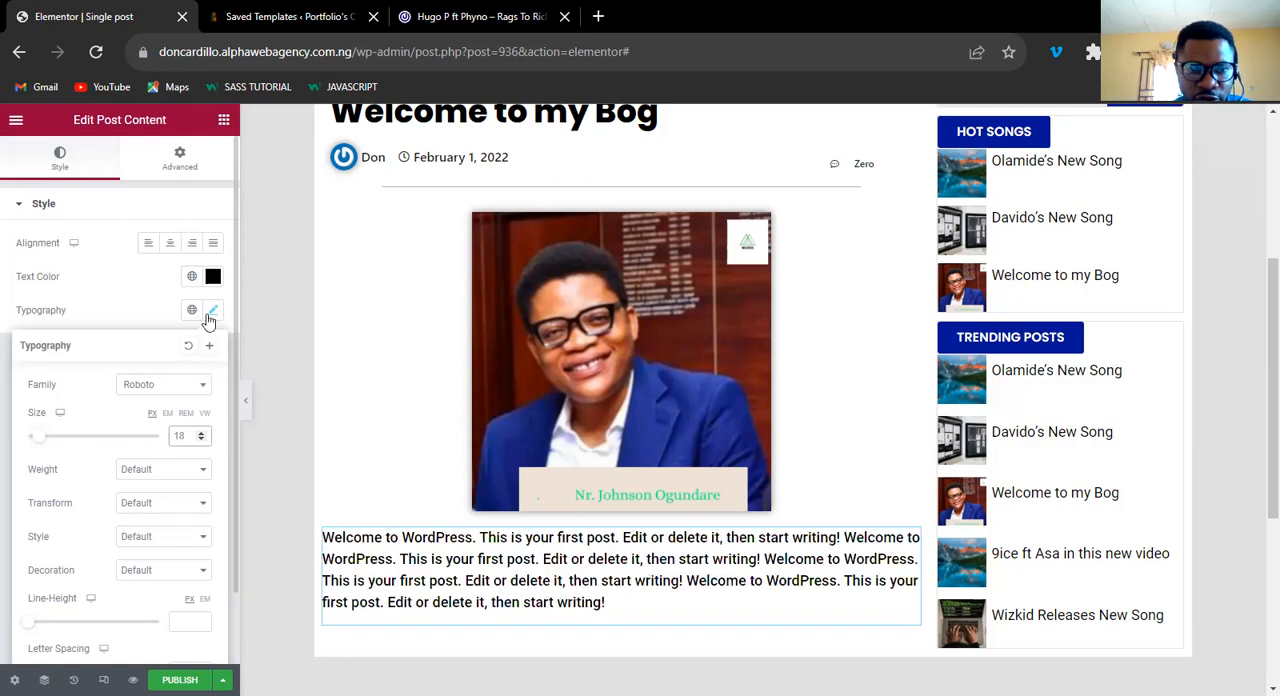
pyautogui.click(358, 353)
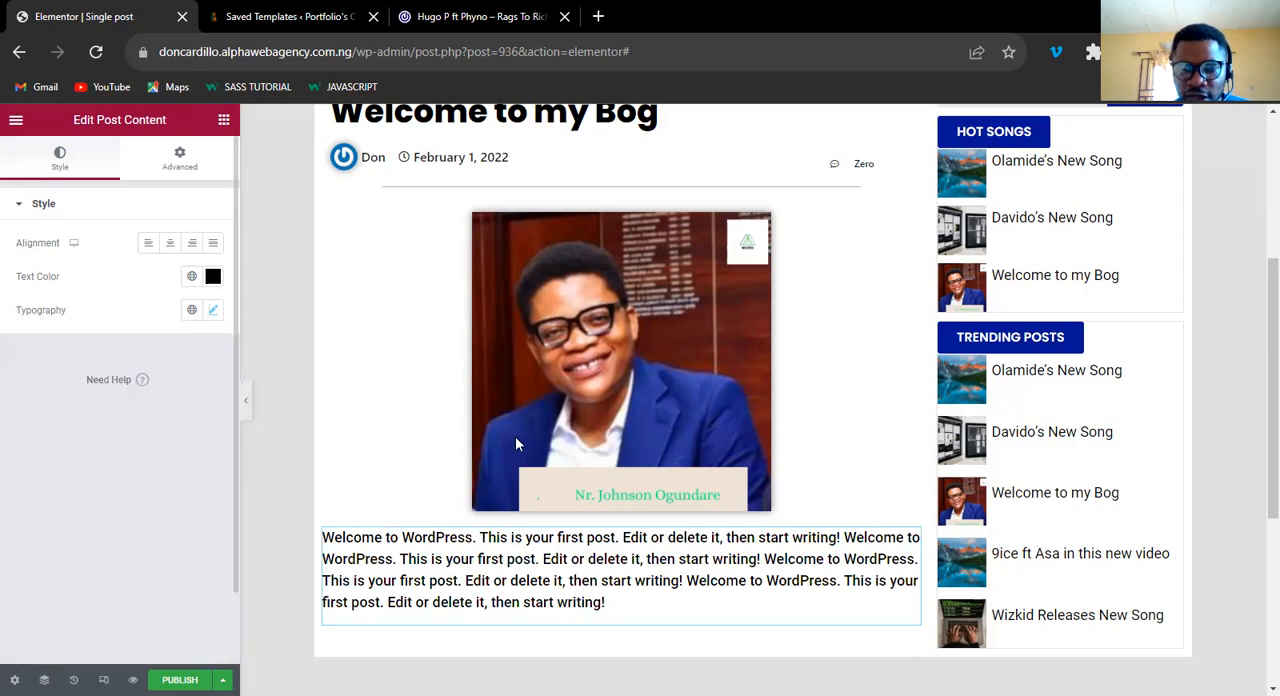
# Examine the template's layout around the post content and compare it with the related-posts area of the 042Jam post.
pyautogui.scroll(1, 515, 458)
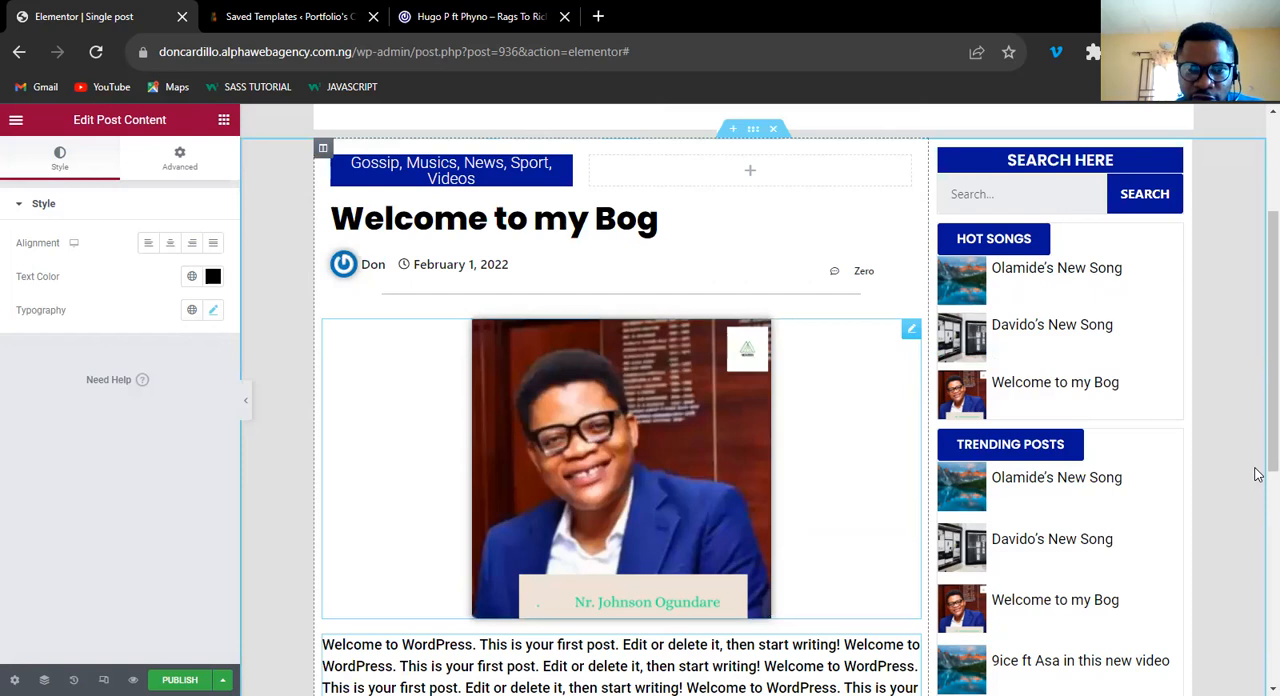
pyautogui.scroll(-3, 1258, 380)
pyautogui.scroll(2, 1258, 360)
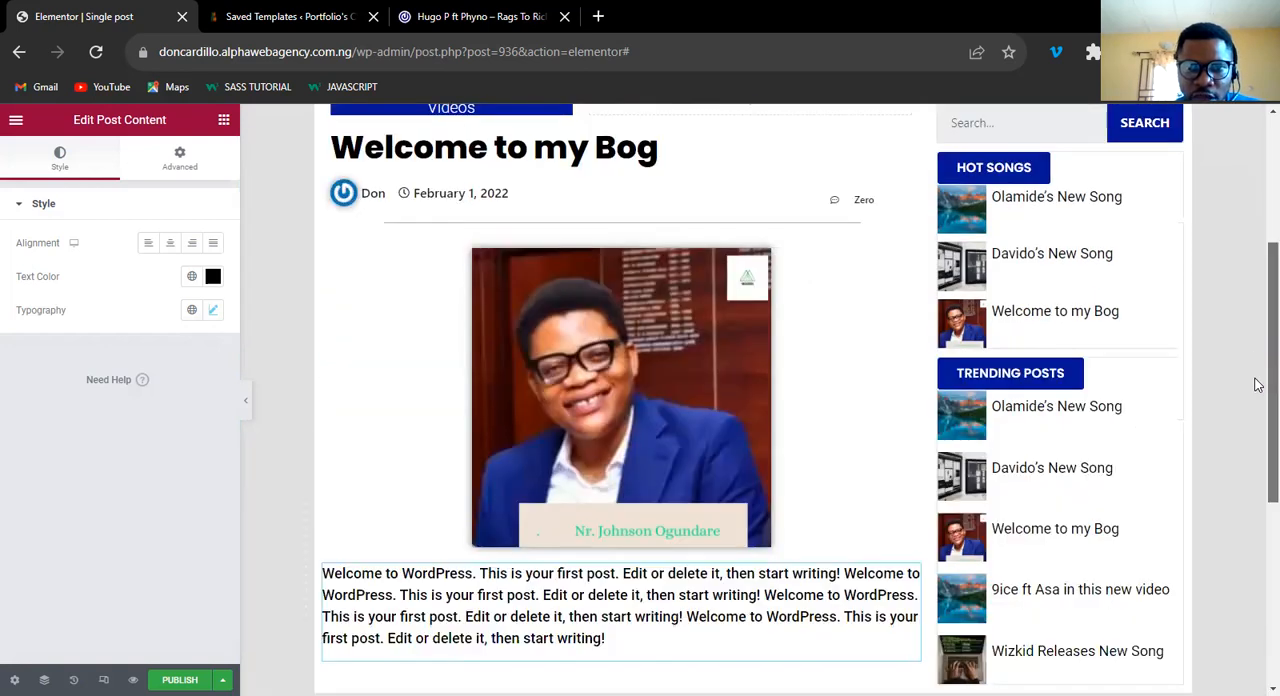
pyautogui.scroll(-1, 1258, 360)
pyautogui.scroll(1, 1258, 360)
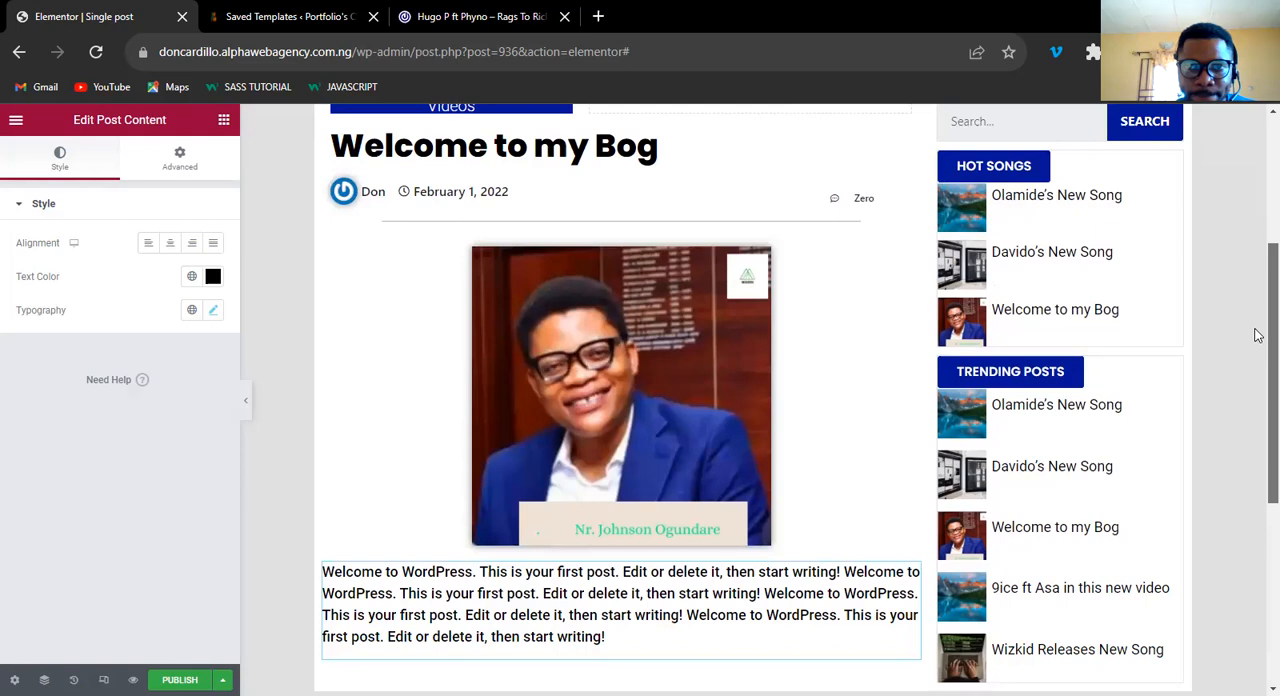
pyautogui.scroll(1, 1258, 360)
pyautogui.scroll(-3, 1258, 414)
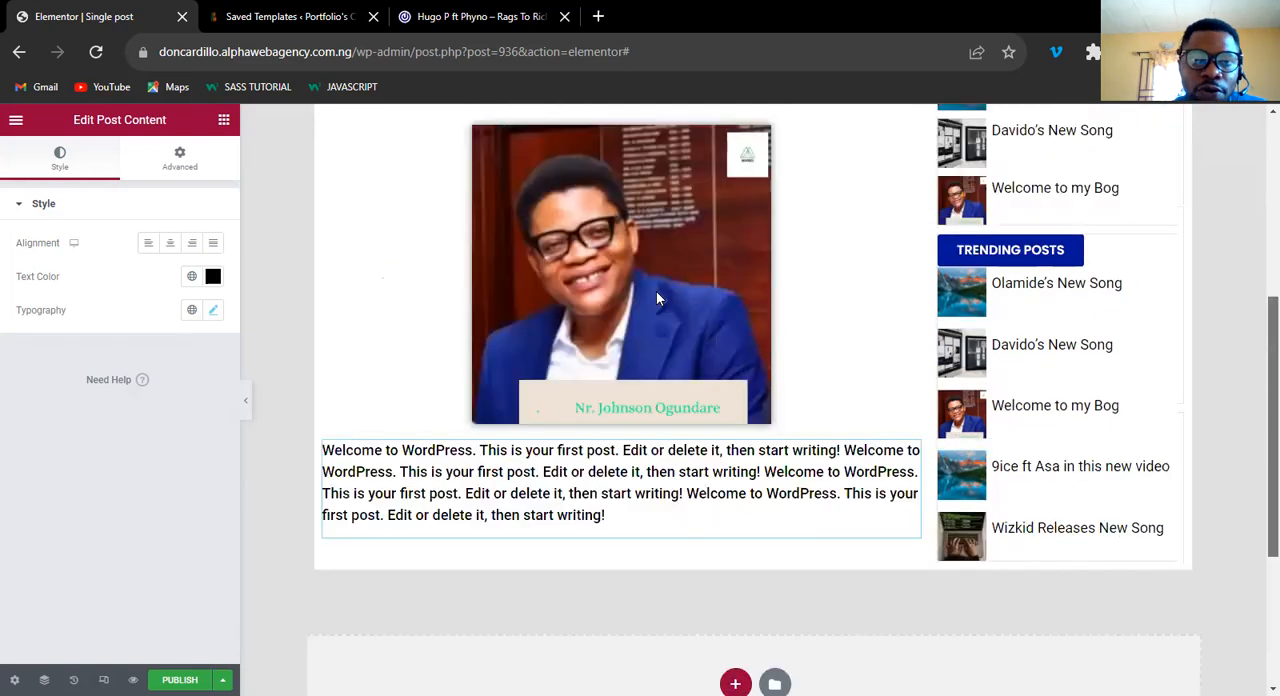
pyautogui.click(466, 18)
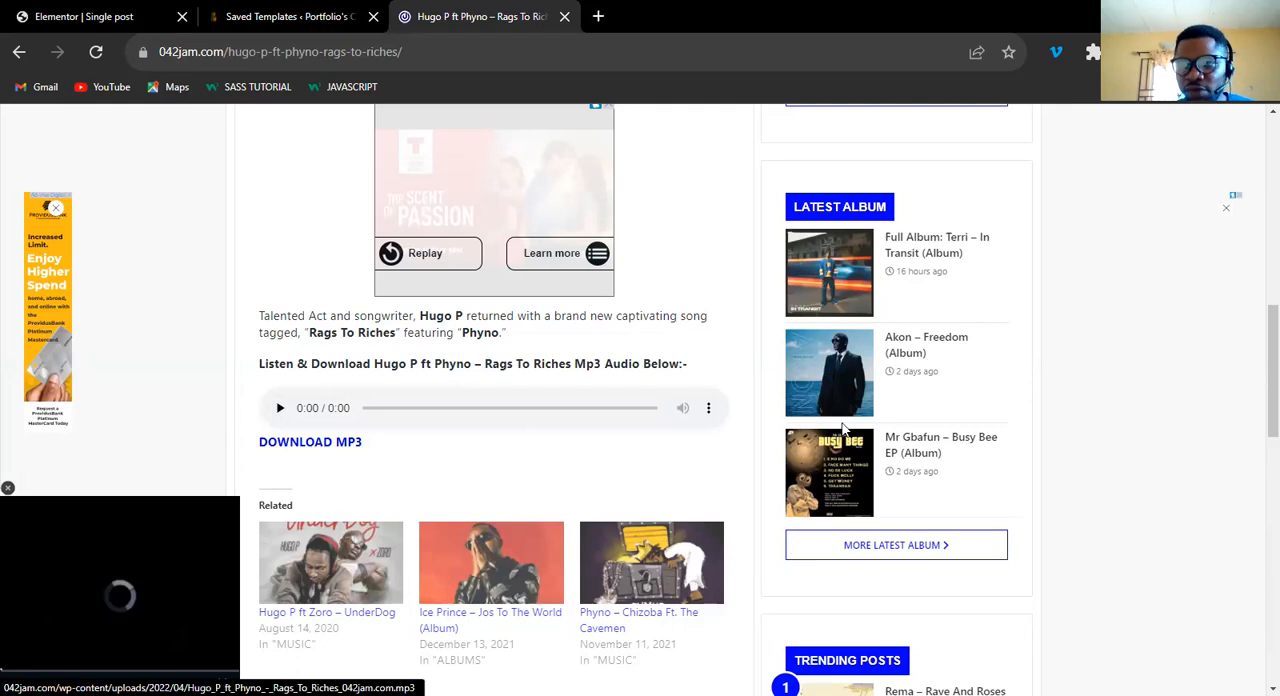
pyautogui.scroll(-1, 1260, 375)
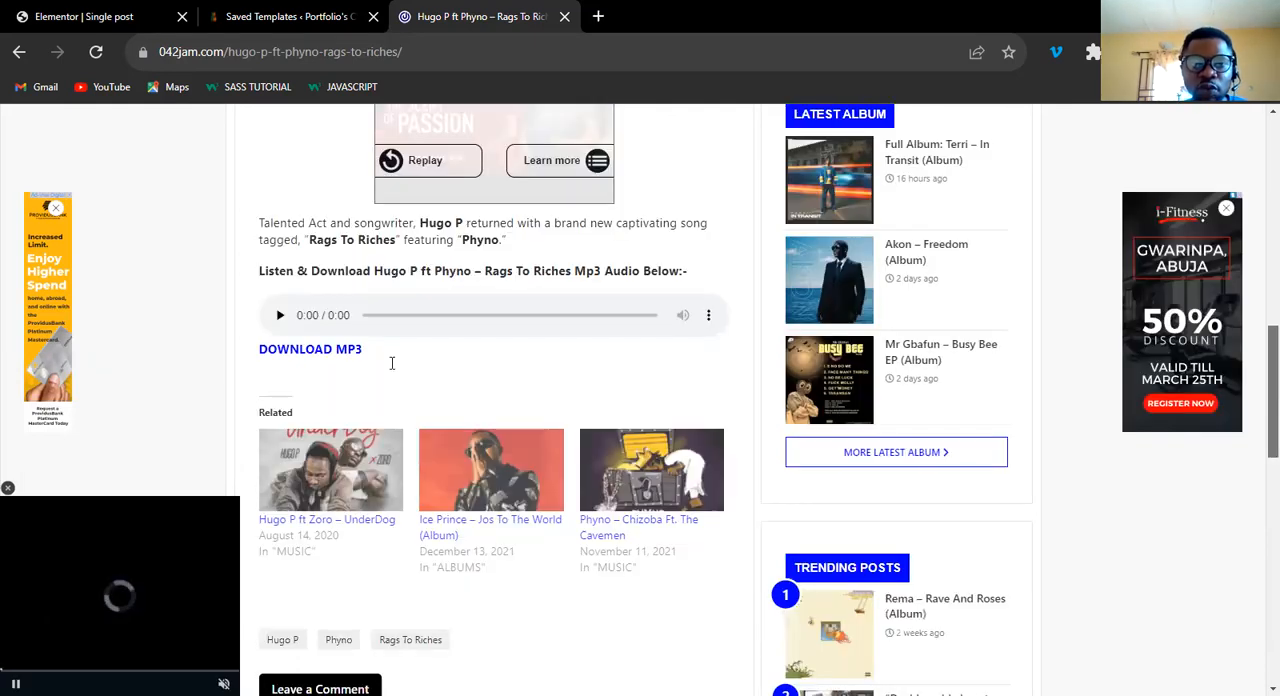
pyautogui.scroll(1, 312, 358)
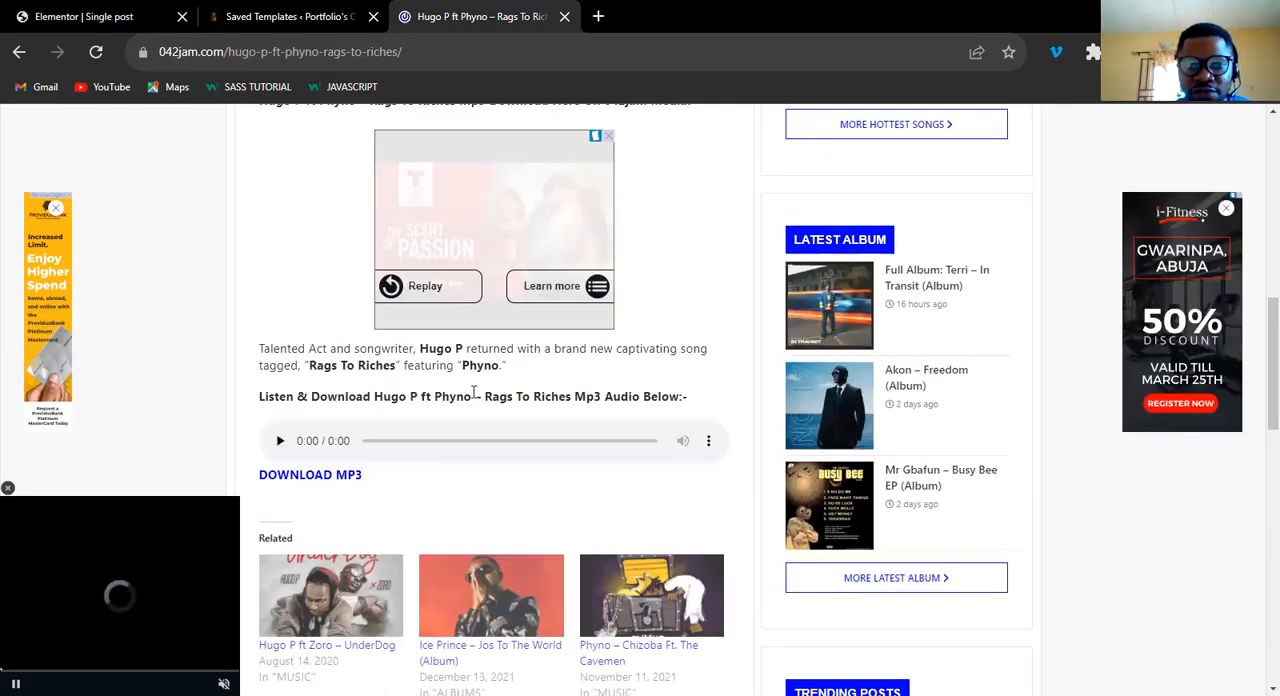
pyautogui.scroll(-2, 1262, 369)
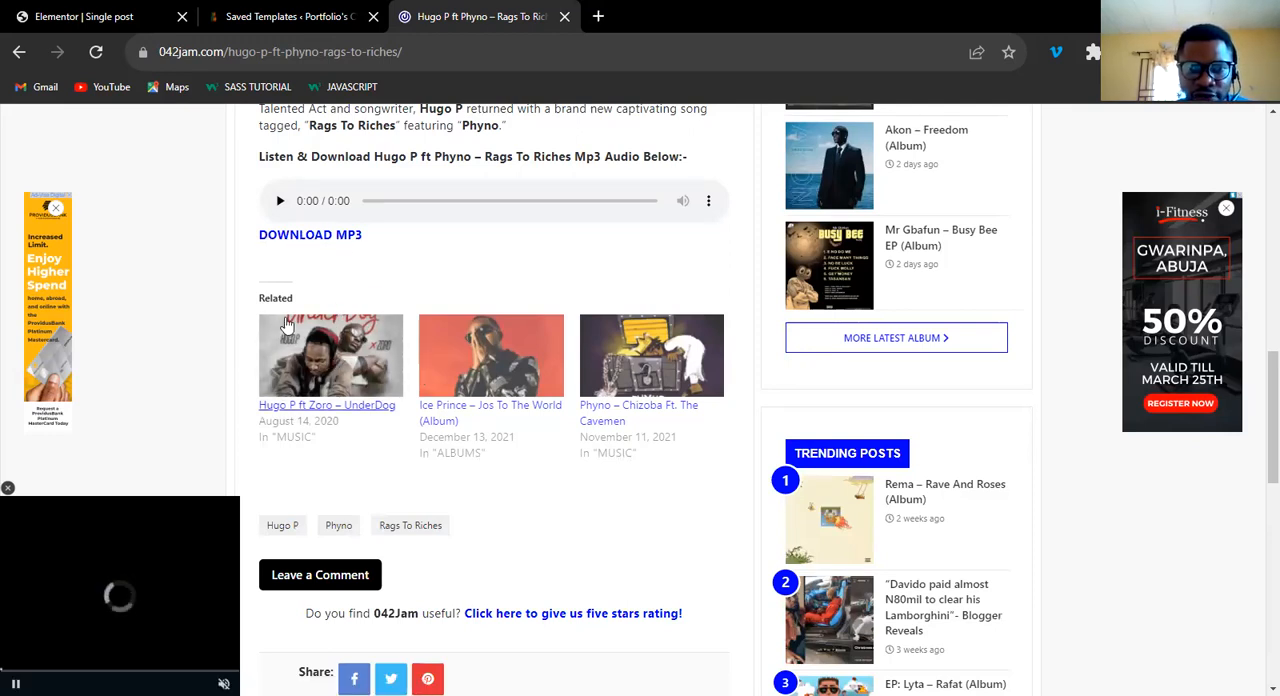
# Return to the Elementor template, search the widgets for "post" and add a Posts widget below the post content.
pyautogui.hotkey('ctrl', '1')
pyautogui.scroll(3, 1258, 388)
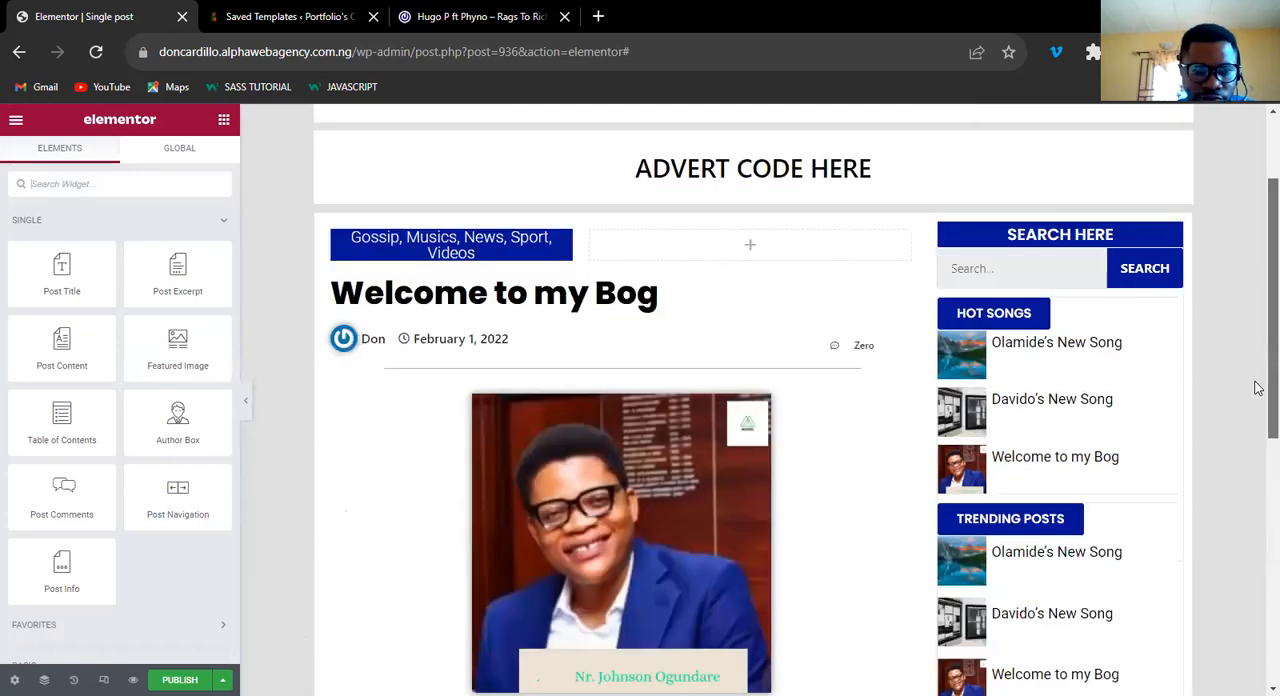
pyautogui.scroll(-4, 1258, 388)
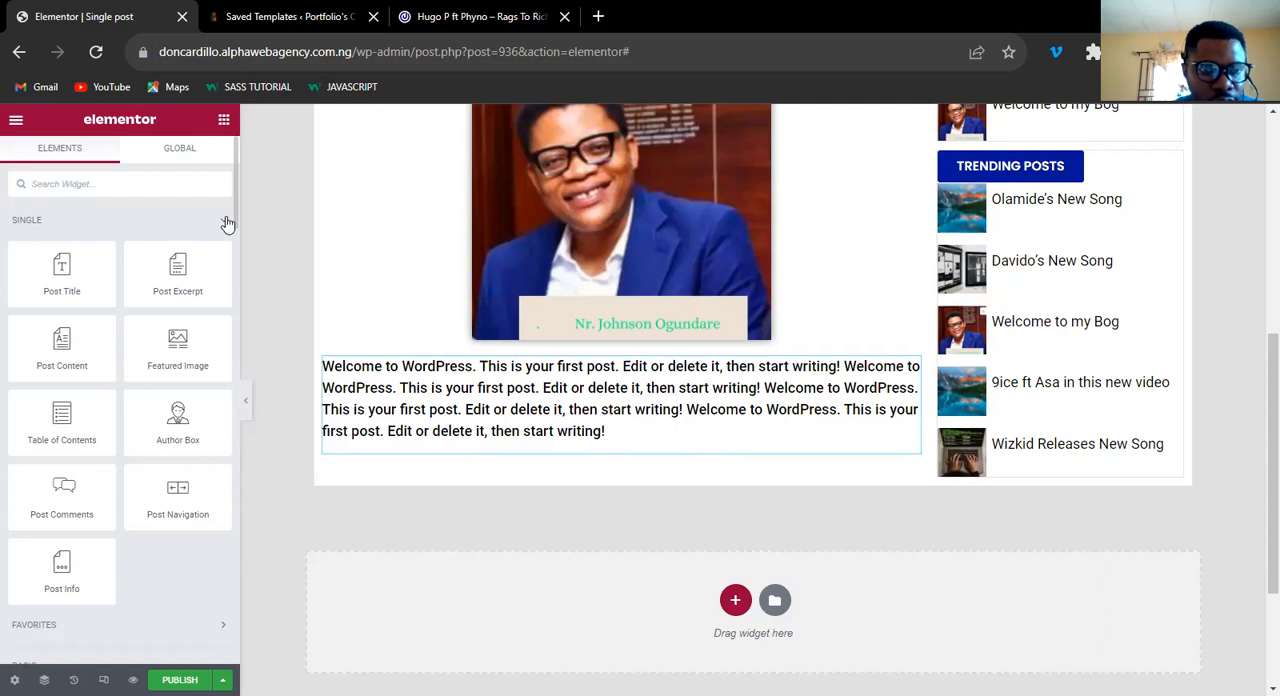
pyautogui.click(169, 185)
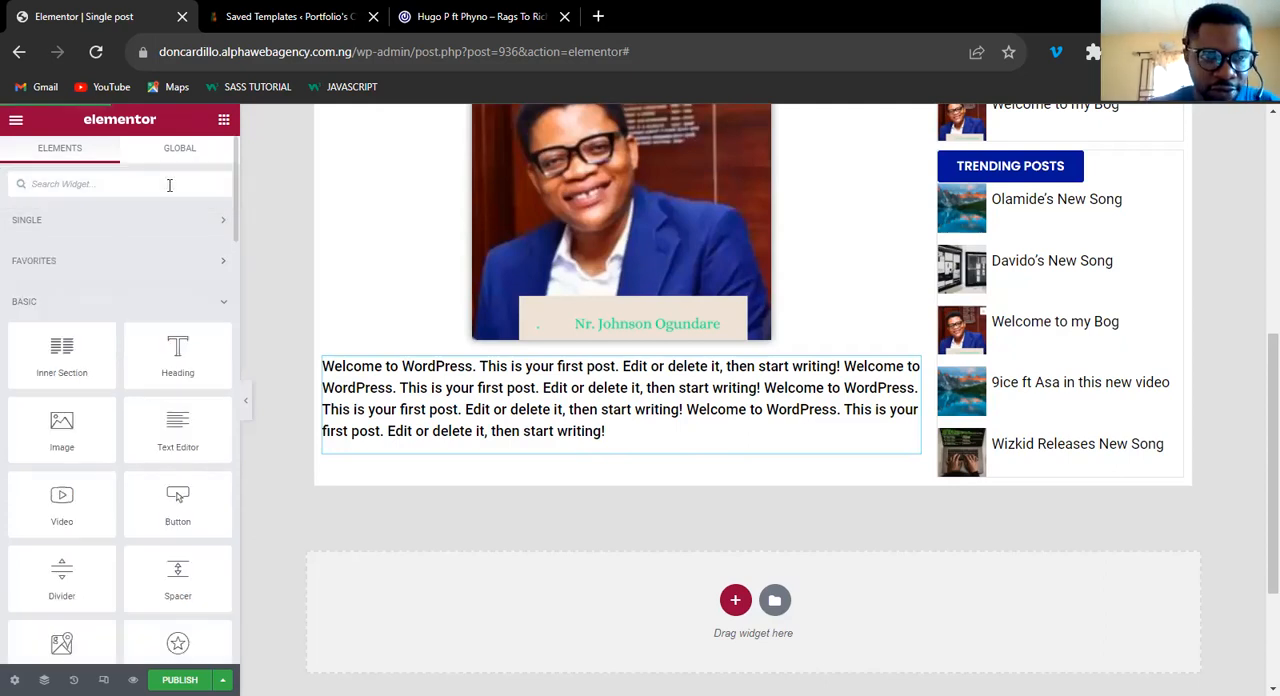
pyautogui.write('post')
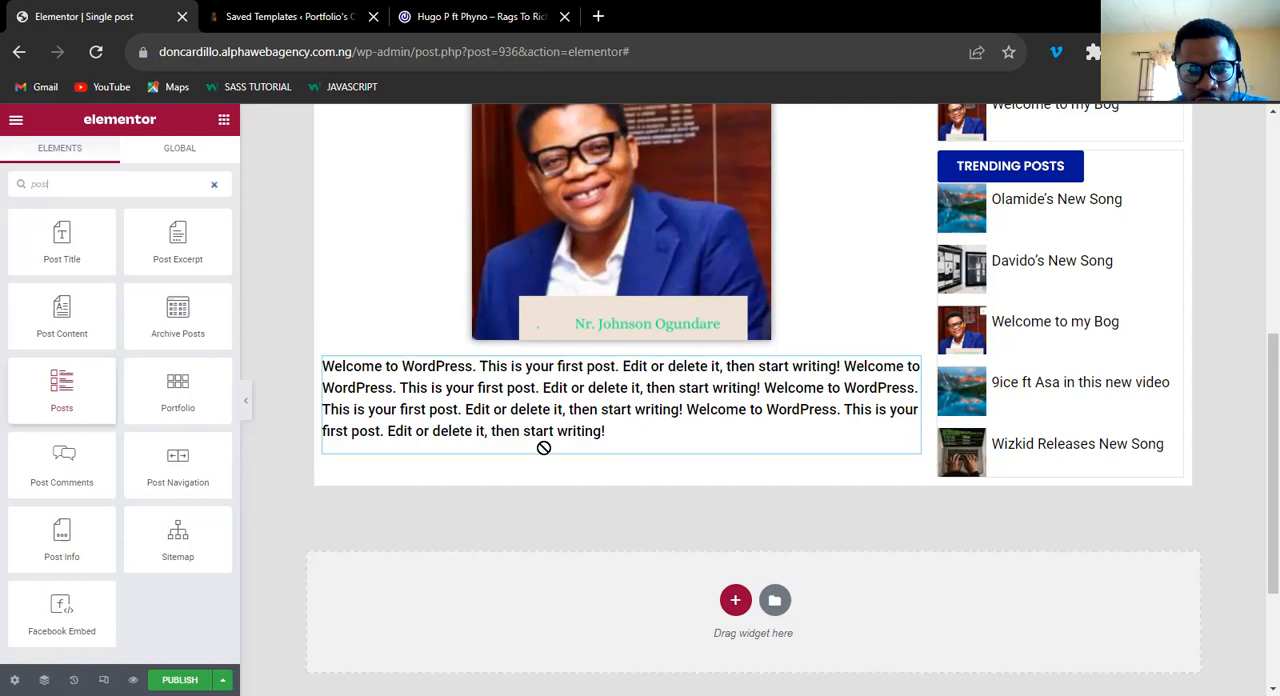
pyautogui.moveTo(548, 460); pyautogui.dragTo(548, 467)
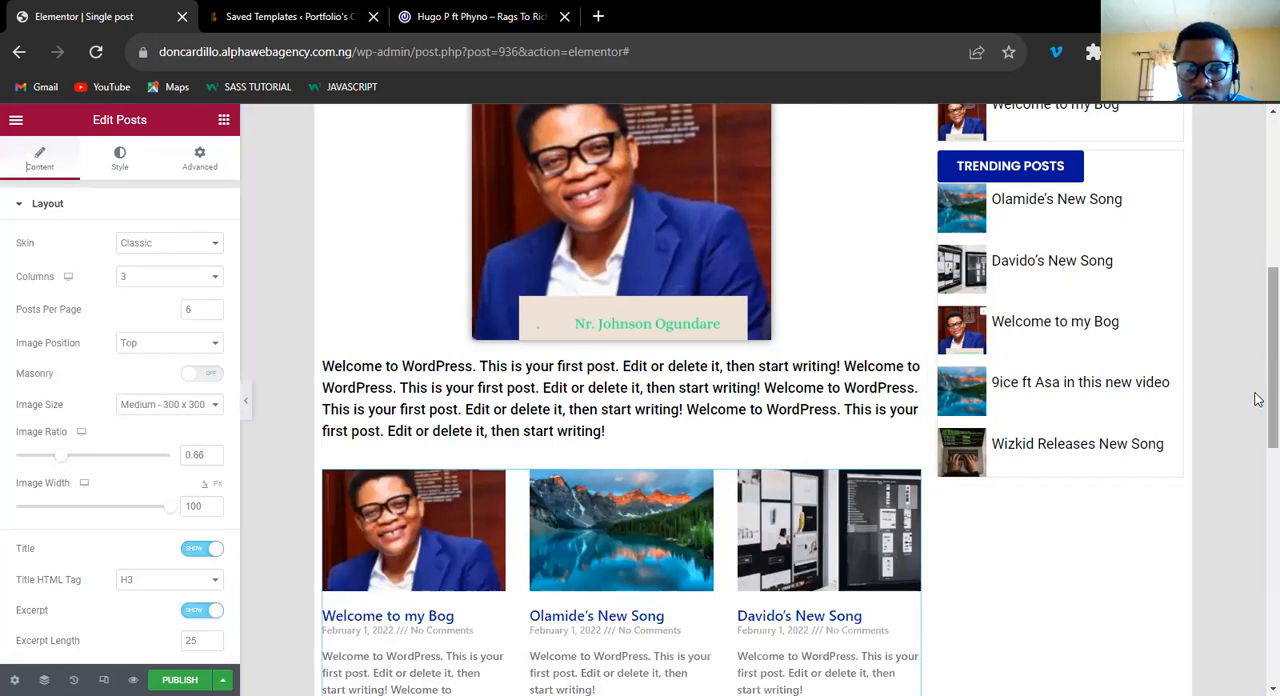
# Set the Posts widget to 3 posts per page, arranged in 3 columns.
pyautogui.scroll(-2, 1258, 383)
pyautogui.scroll(-3, 1257, 470)
pyautogui.moveTo(1255, 467); pyautogui.dragTo(1255, 407)
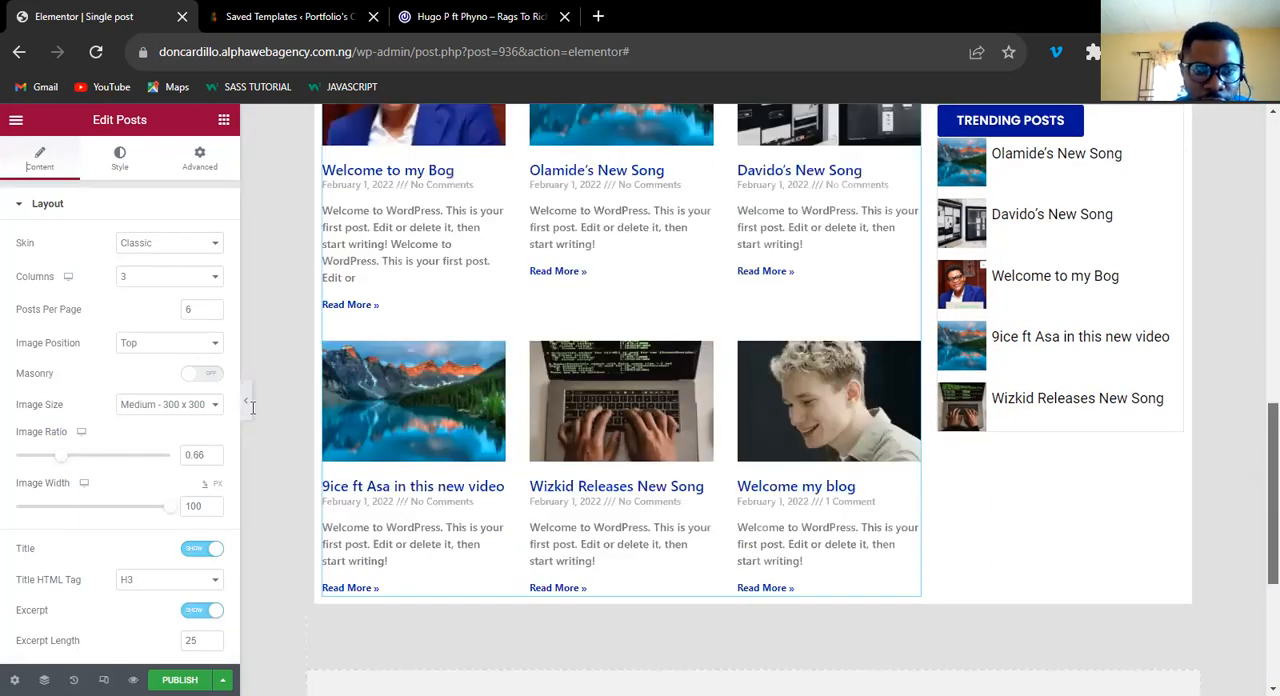
pyautogui.click(213, 316)
pyautogui.click(213, 316)
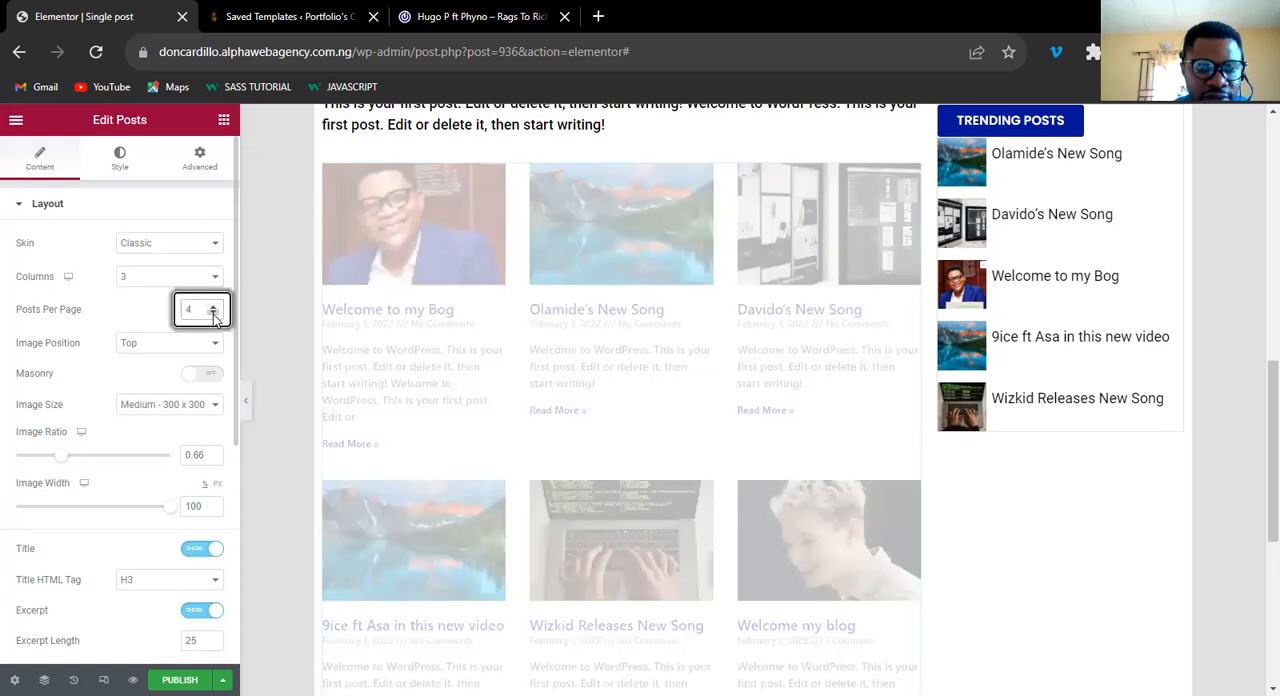
pyautogui.click(213, 316)
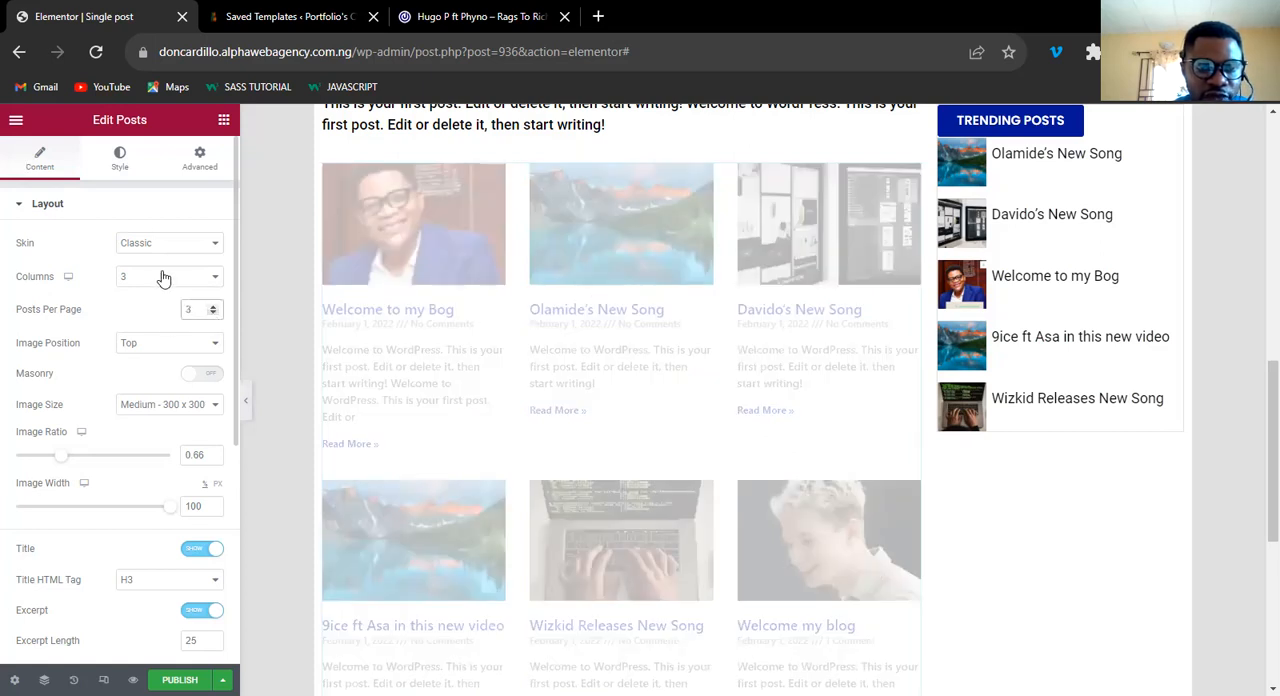
pyautogui.click(164, 278)
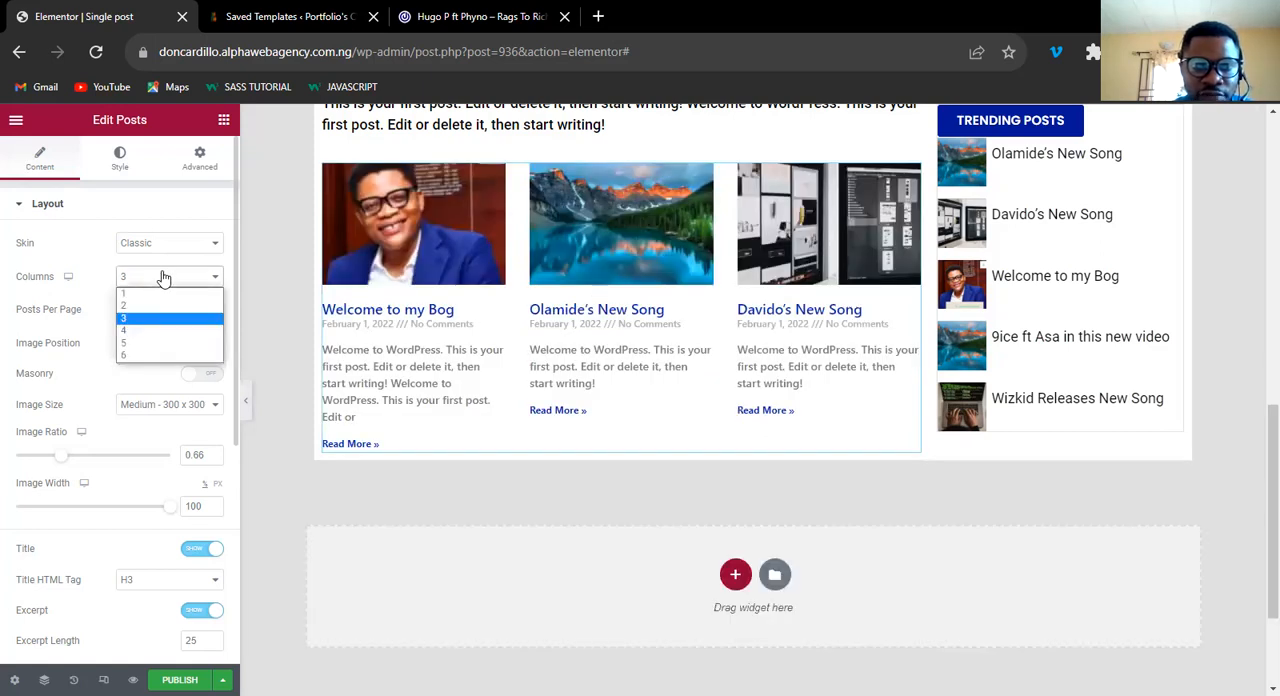
pyautogui.click(160, 318)
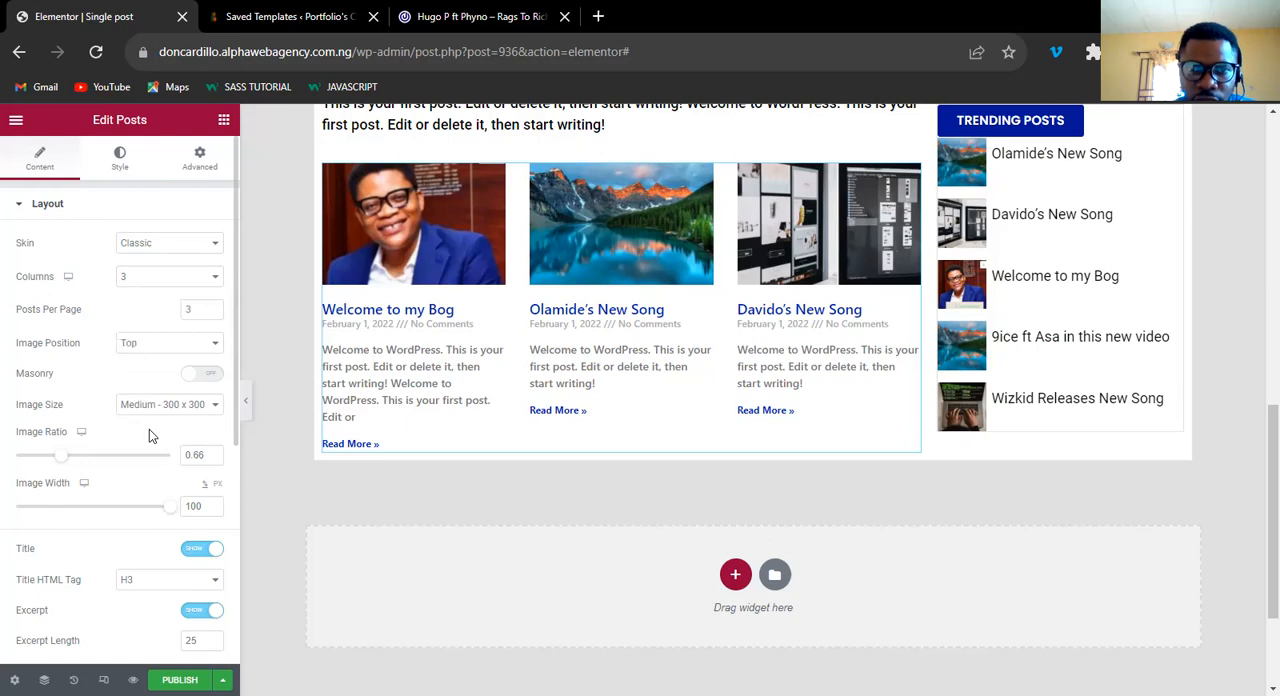
# Hide the excerpt and the Read More link in the Posts widget.
pyautogui.click(190, 617)
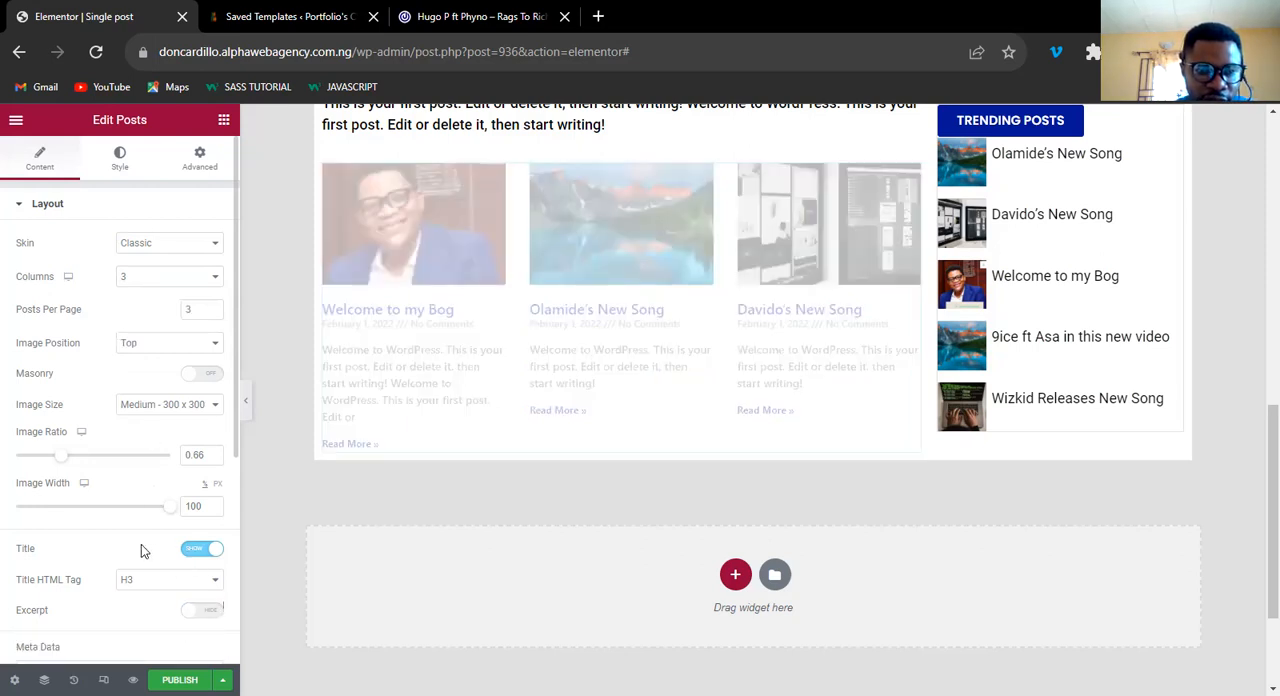
pyautogui.scroll(-4, 141, 550)
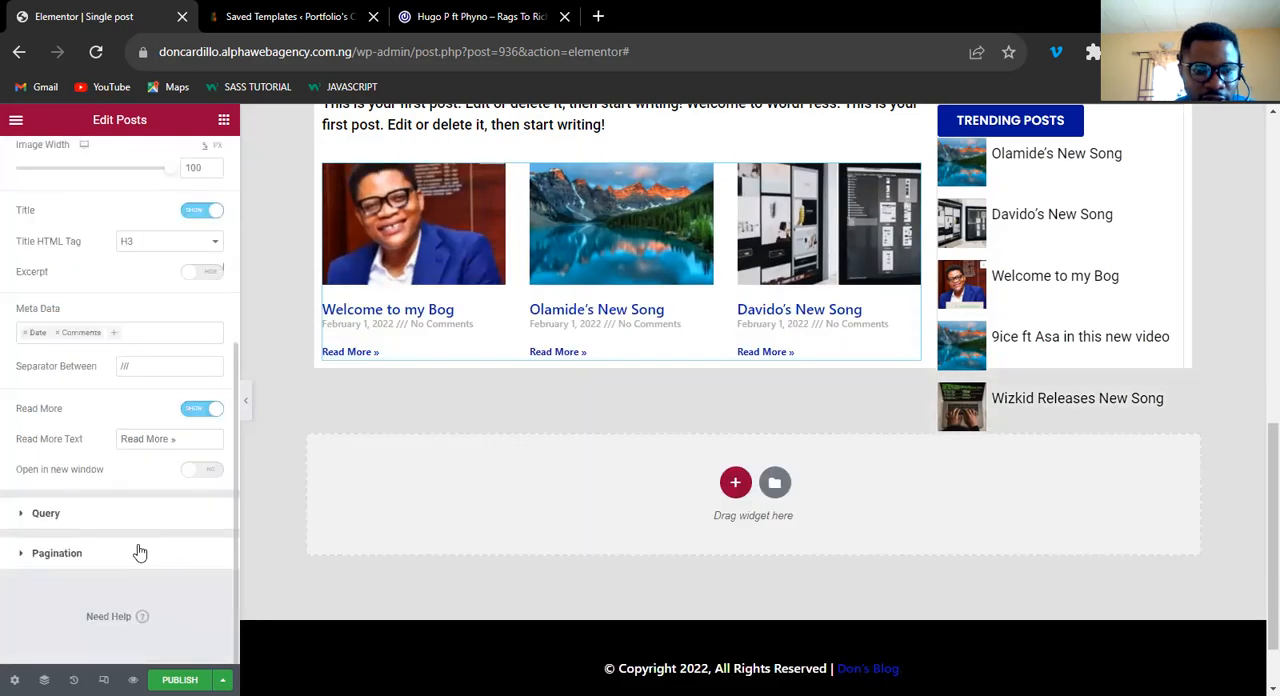
pyautogui.click(190, 410)
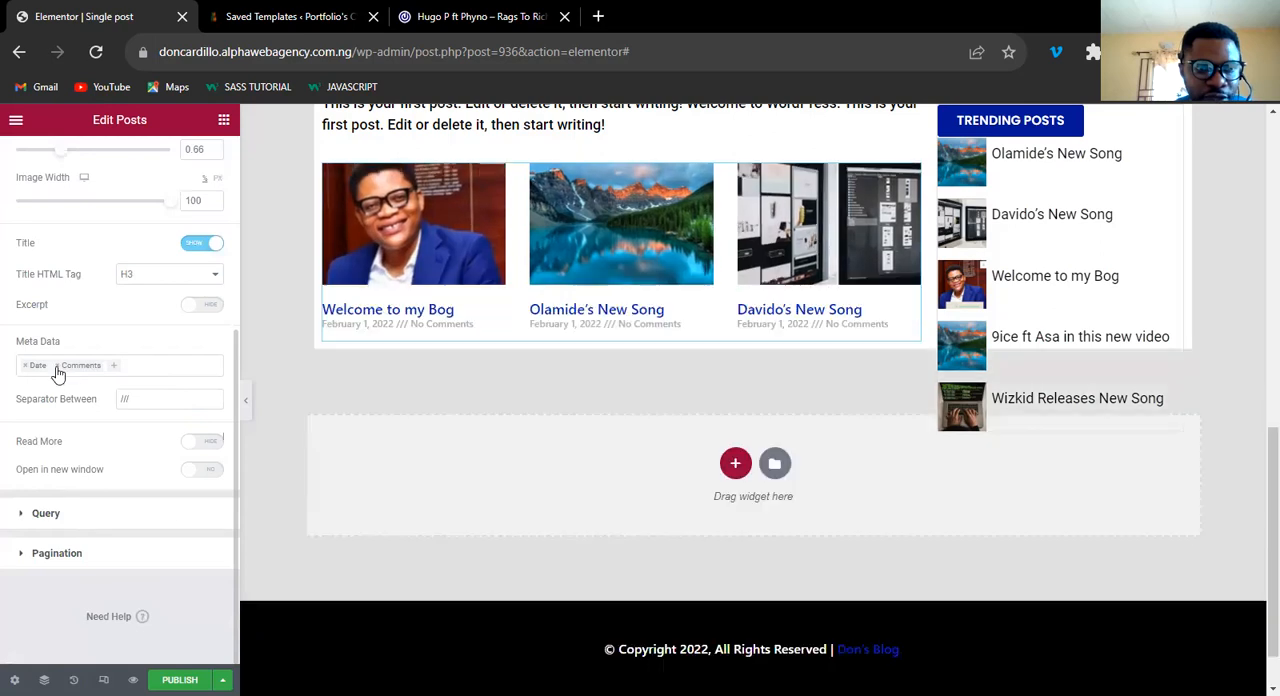
# Remove Comments and Date from the Posts widget's meta data.
pyautogui.click(56, 366)
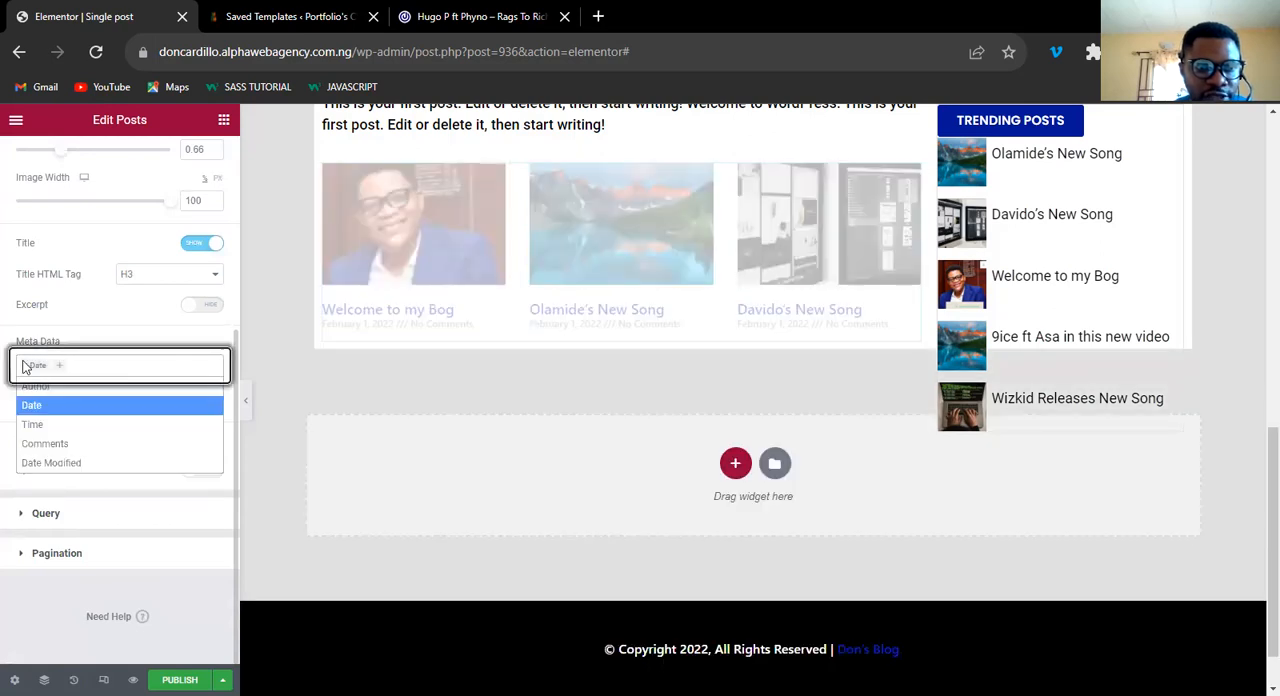
pyautogui.click(26, 366)
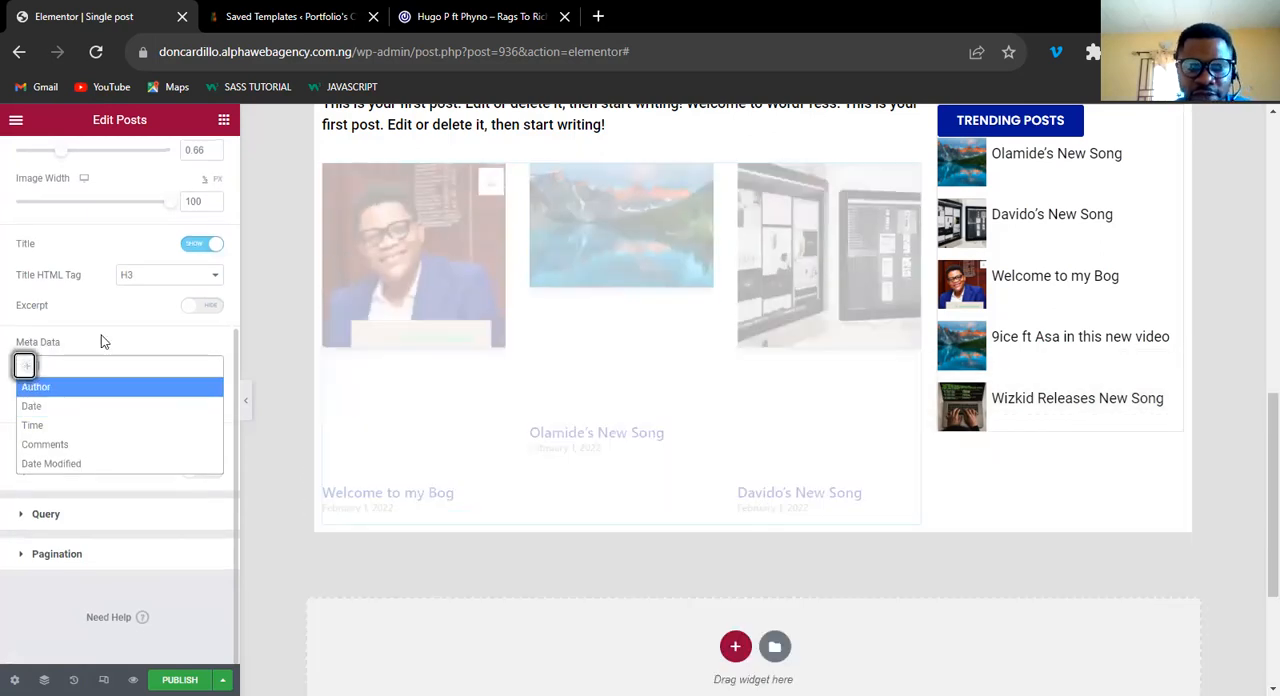
pyautogui.click(105, 332)
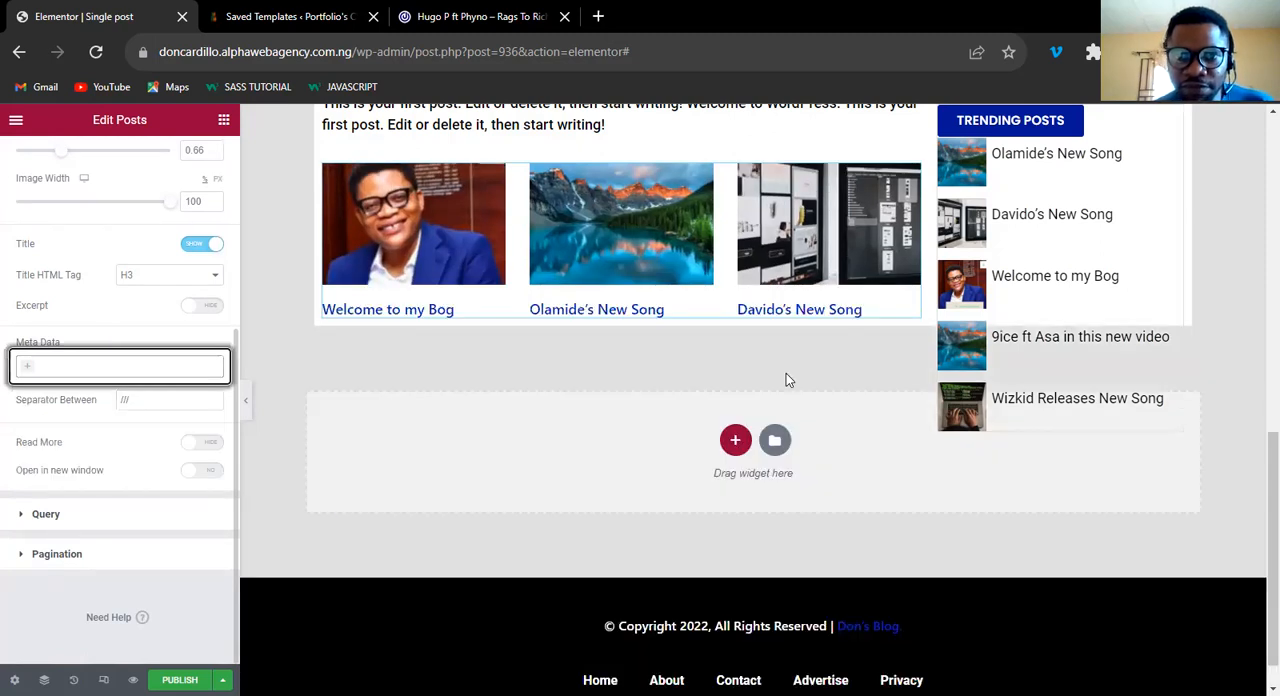
pyautogui.click(1257, 470)
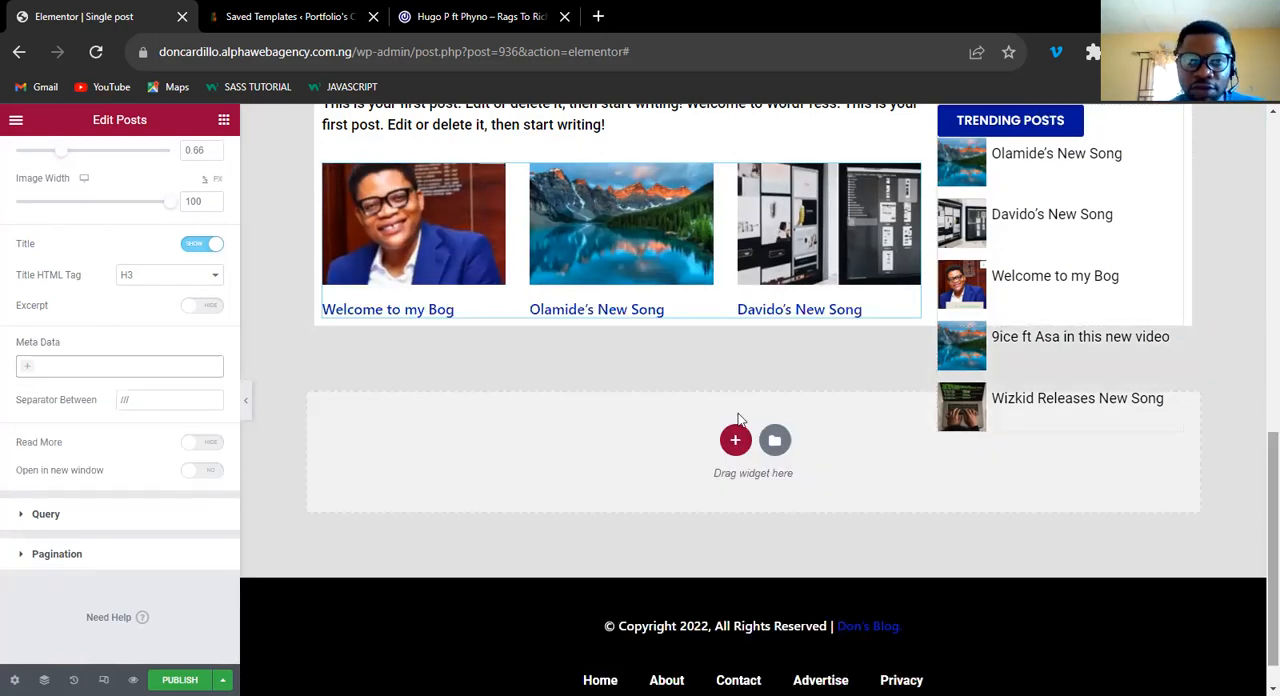
# Set the Posts widget's query source to Related, with Recent Posts as the fallback.
pyautogui.scroll(2, 456, 180)
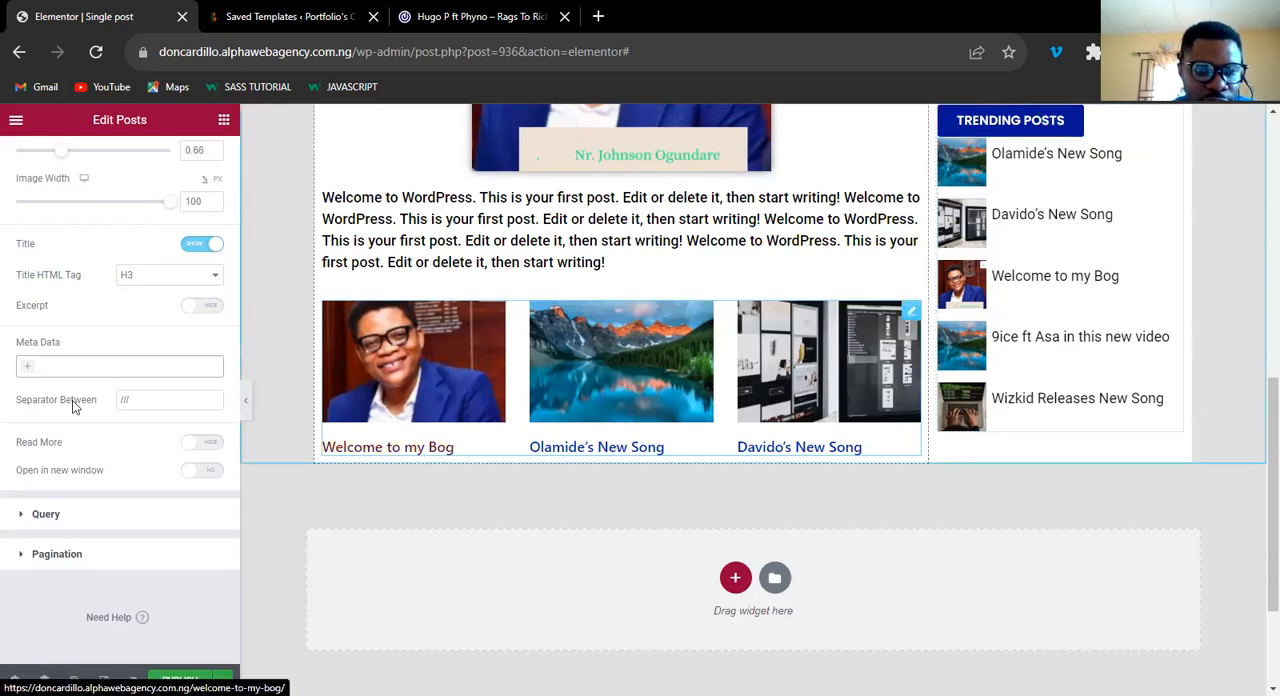
pyautogui.click(41, 515)
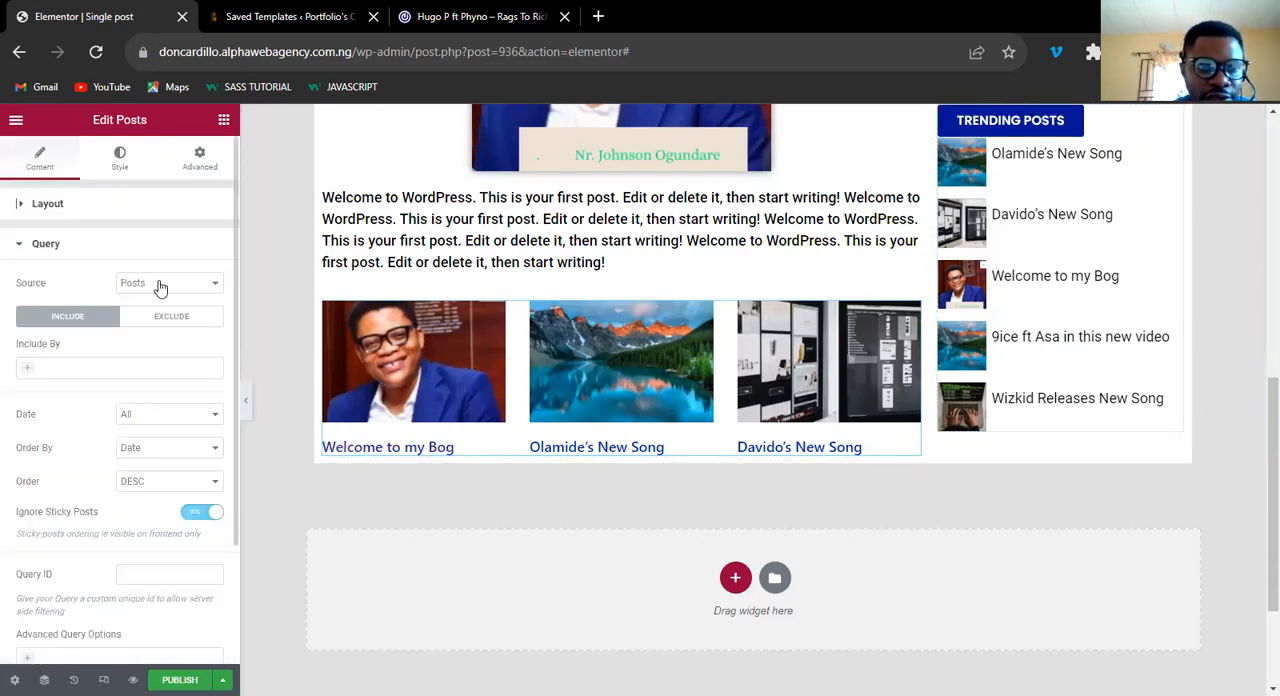
pyautogui.click(160, 287)
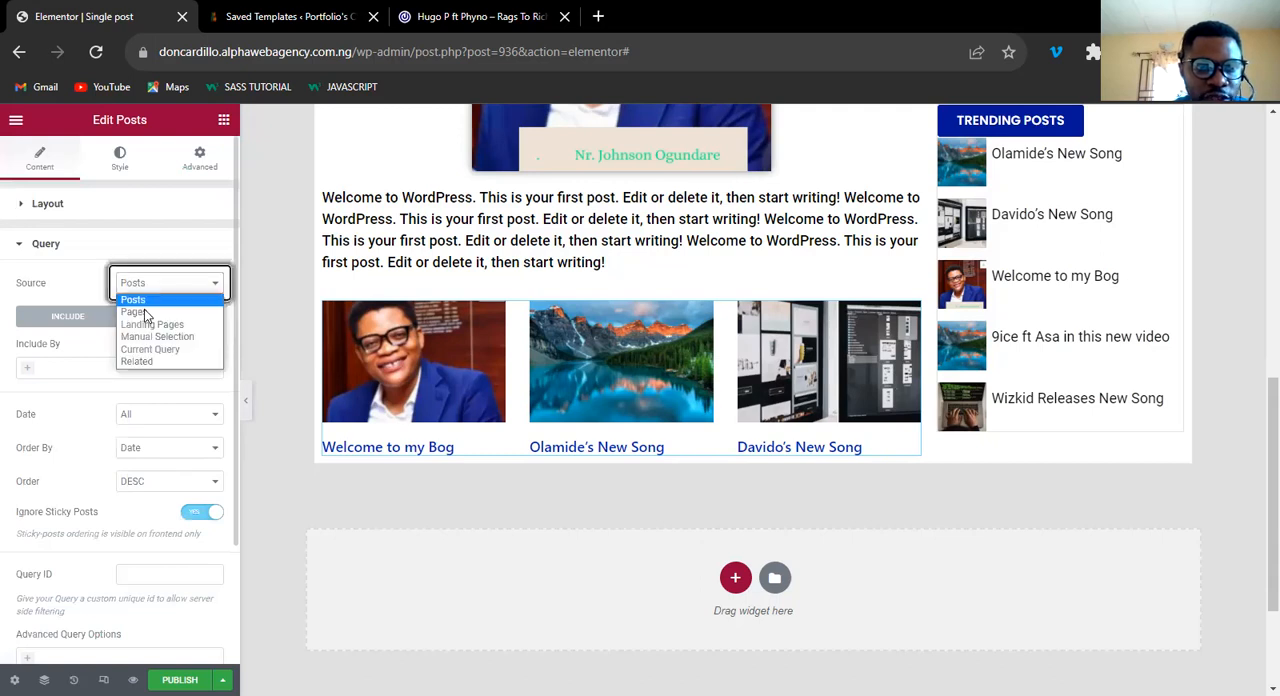
pyautogui.click(148, 360)
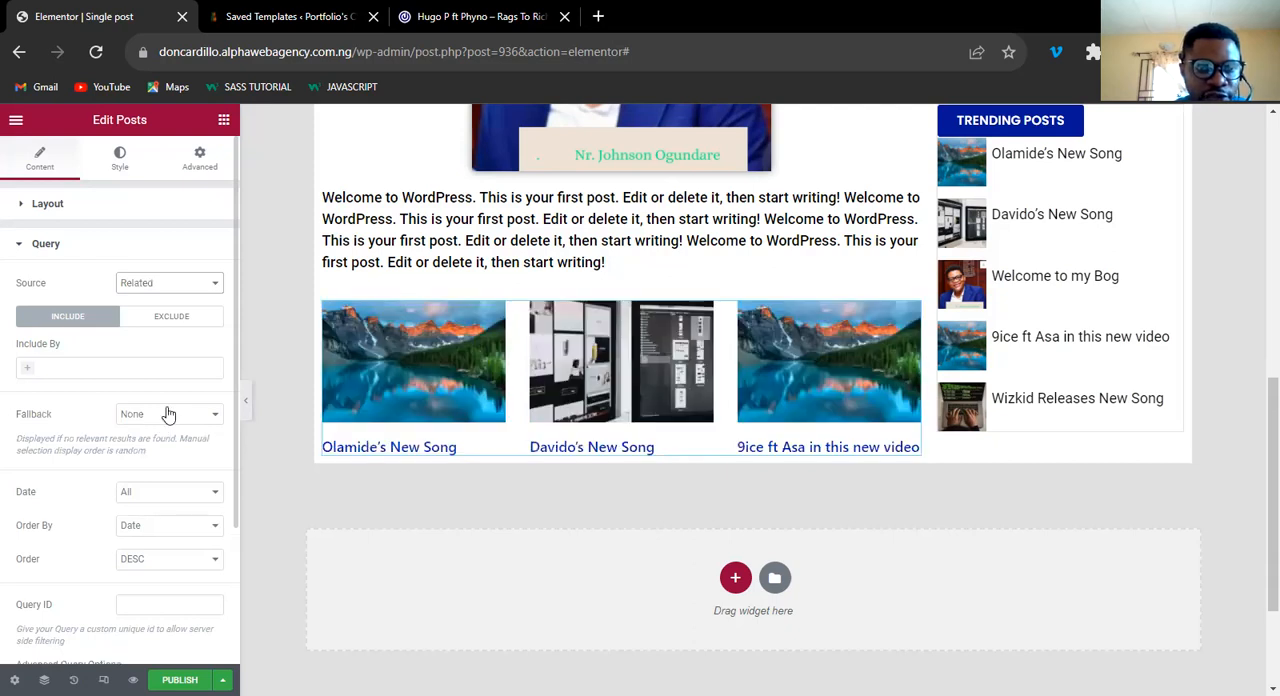
pyautogui.click(168, 414)
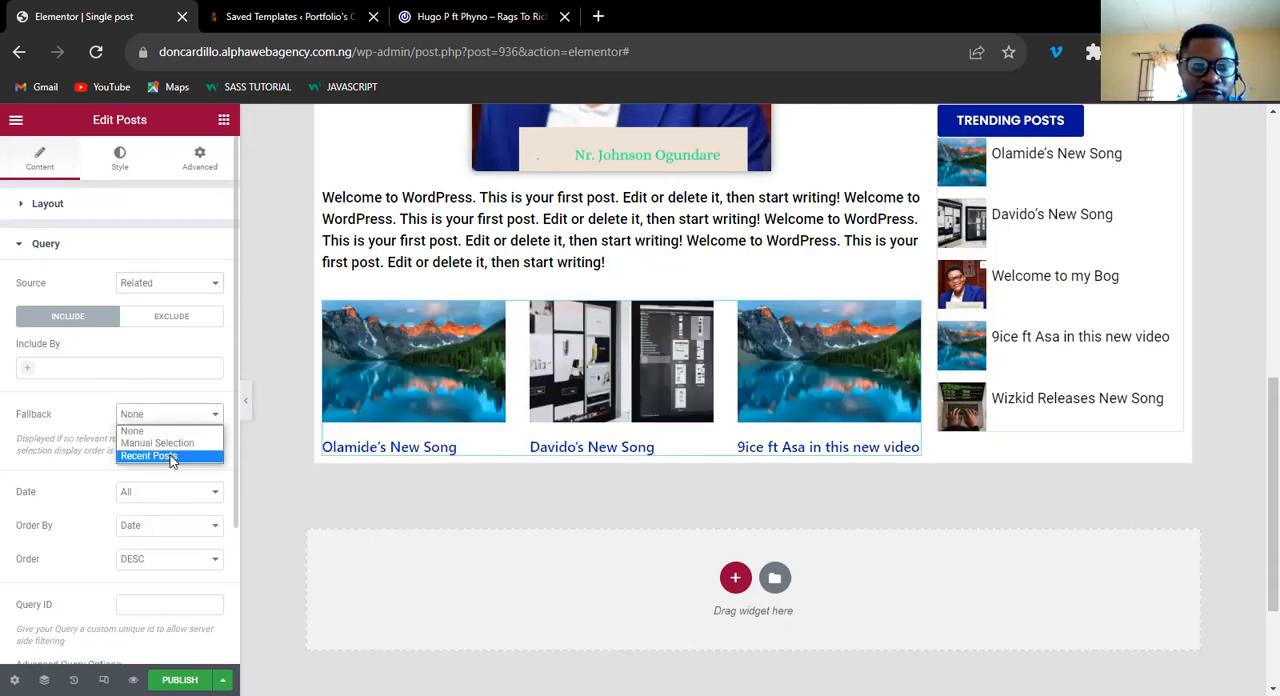
pyautogui.click(170, 456)
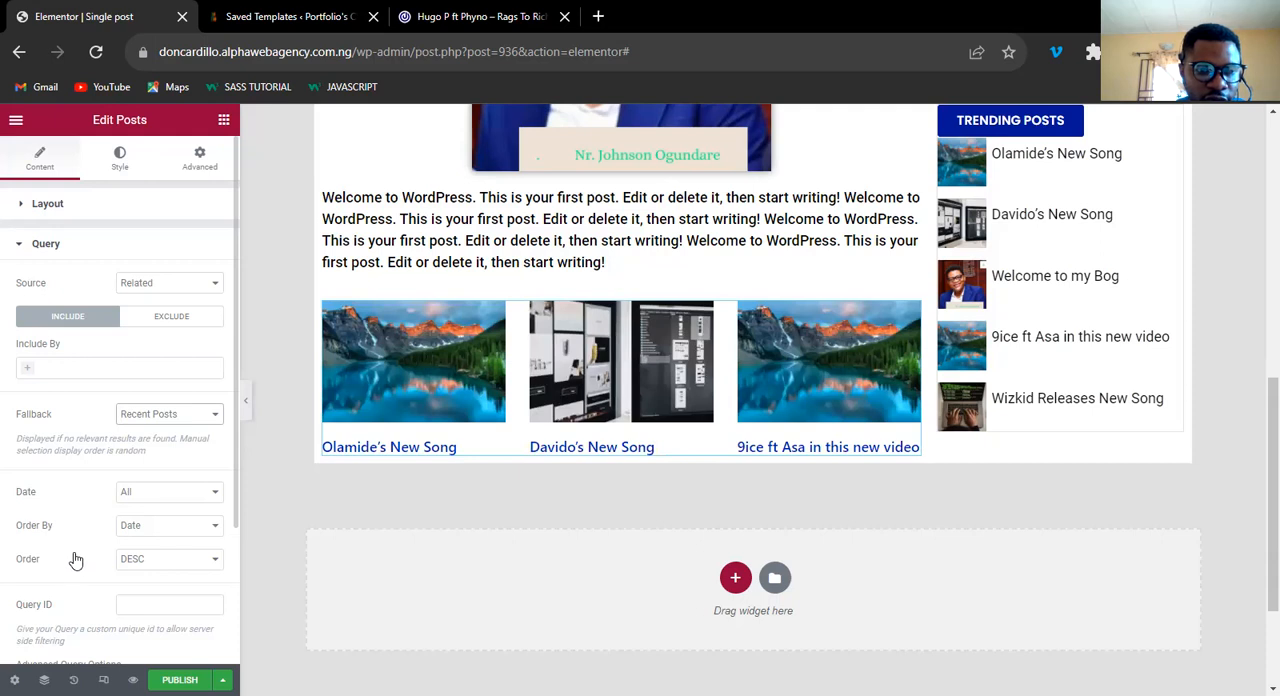
pyautogui.scroll(-3, 80, 555)
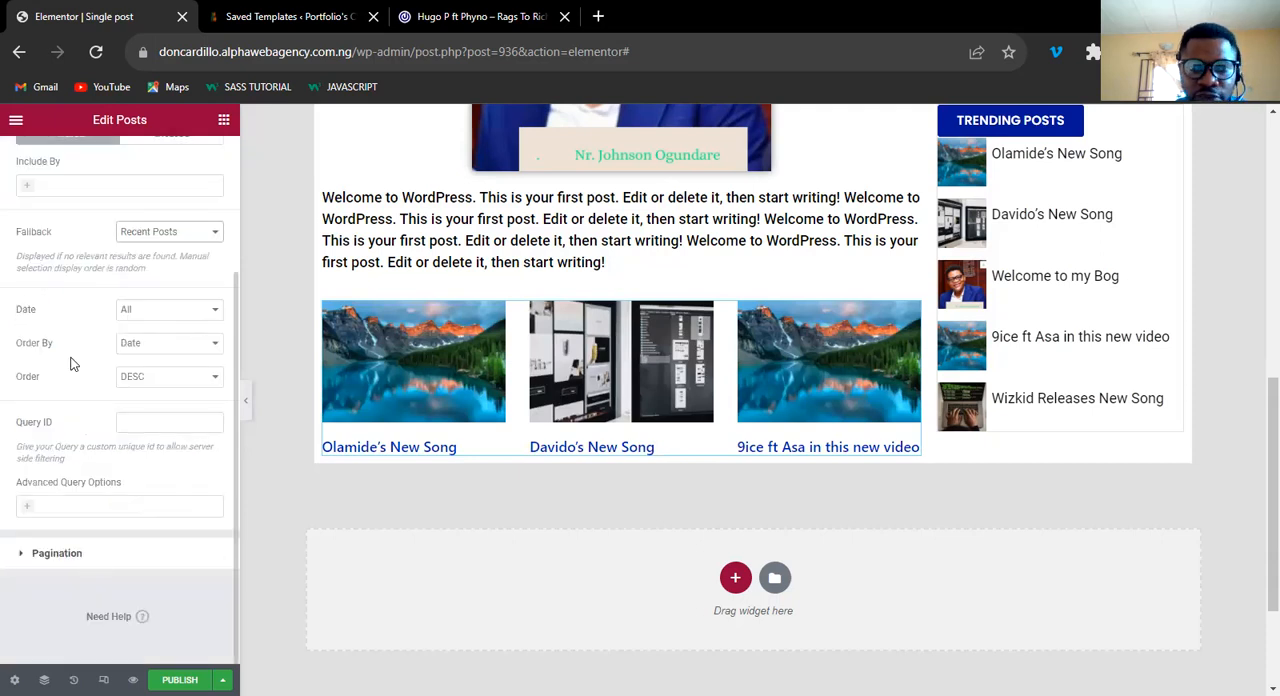
pyautogui.scroll(3, 80, 480)
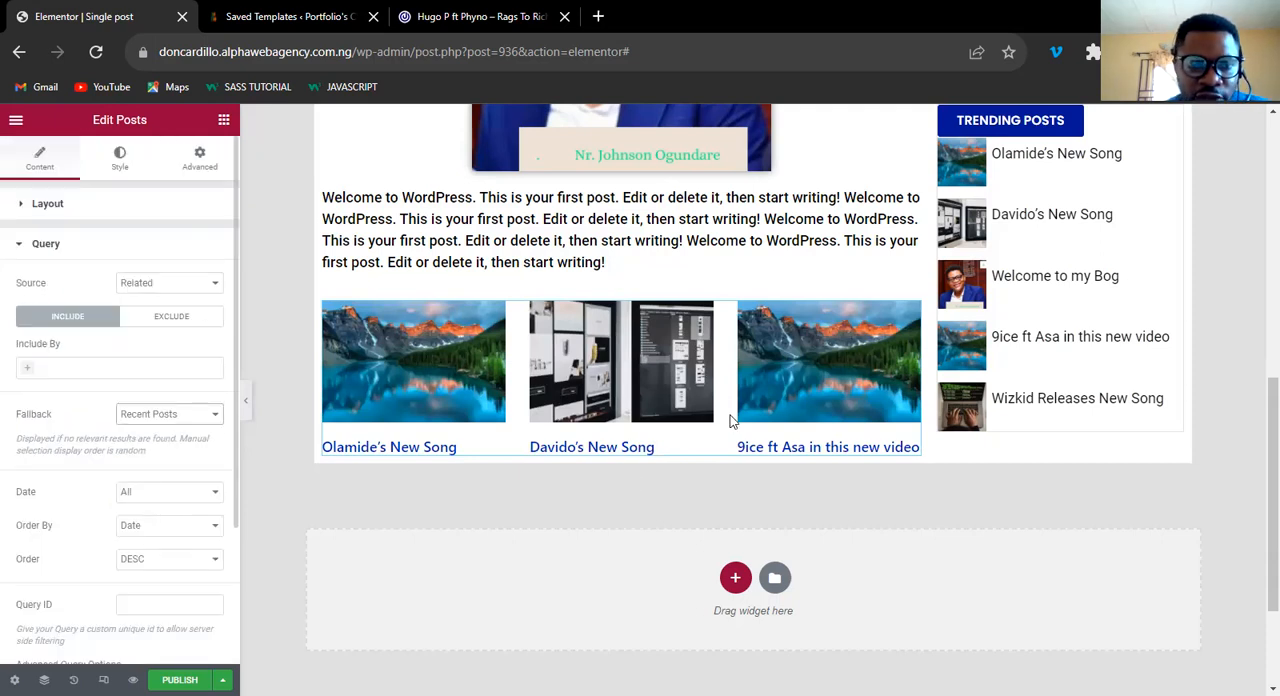
# Center-align the Posts widget's layout and set its columns gap to 10.
pyautogui.click(119, 162)
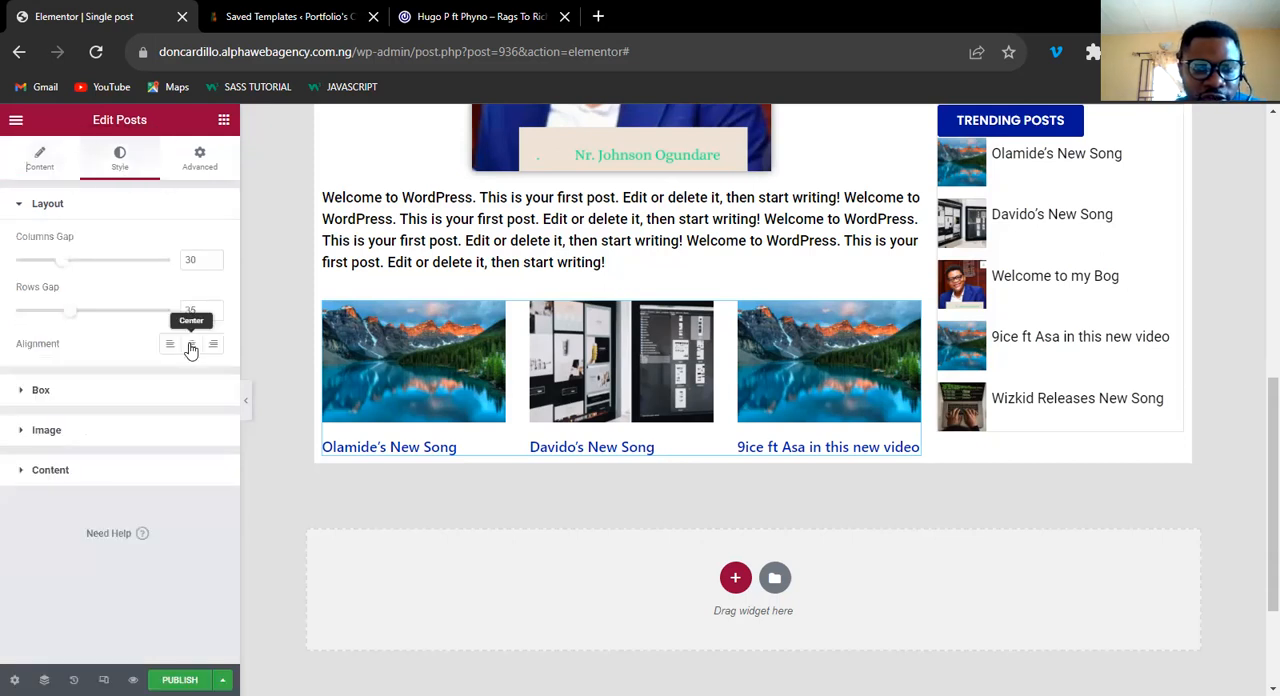
pyautogui.click(191, 346)
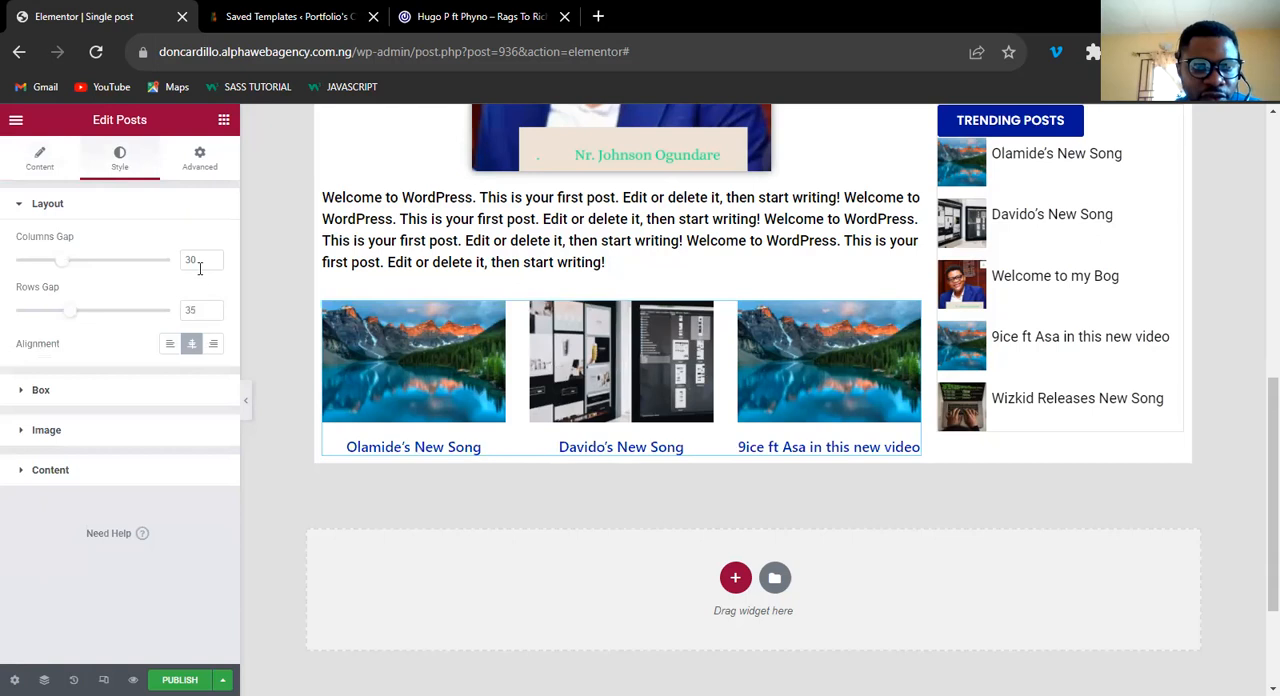
pyautogui.click(193, 262)
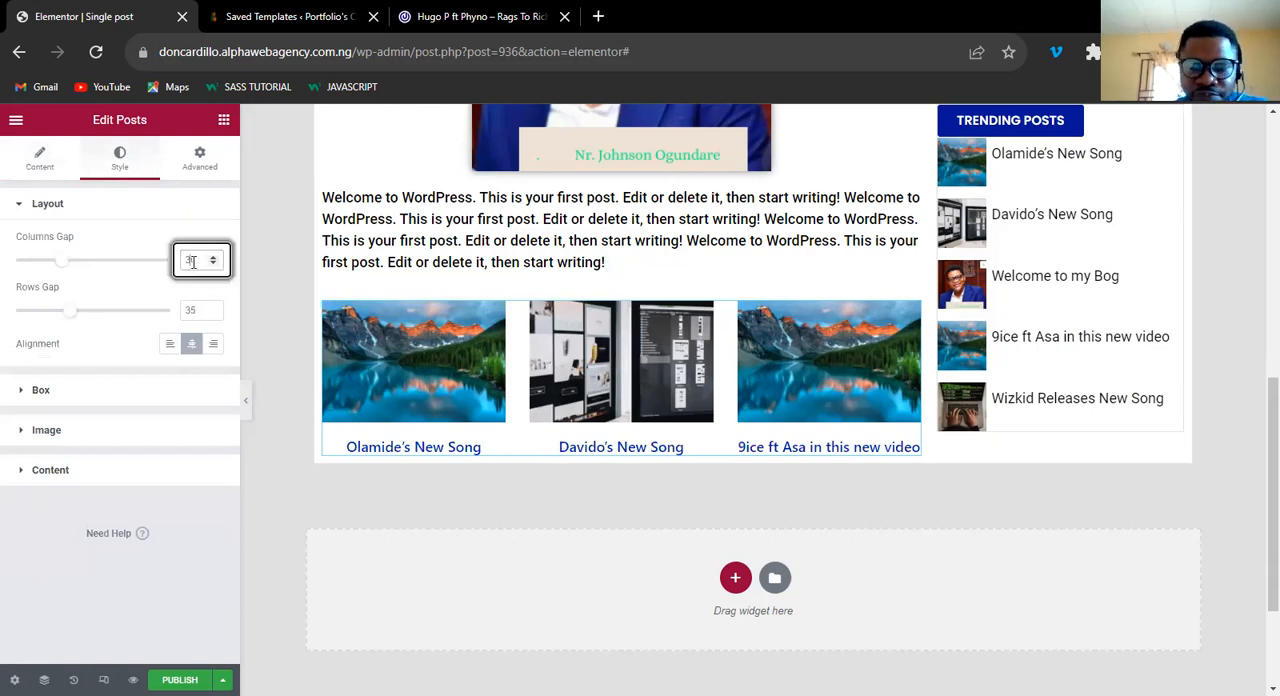
pyautogui.press('BackSpace')
pyautogui.write('1')
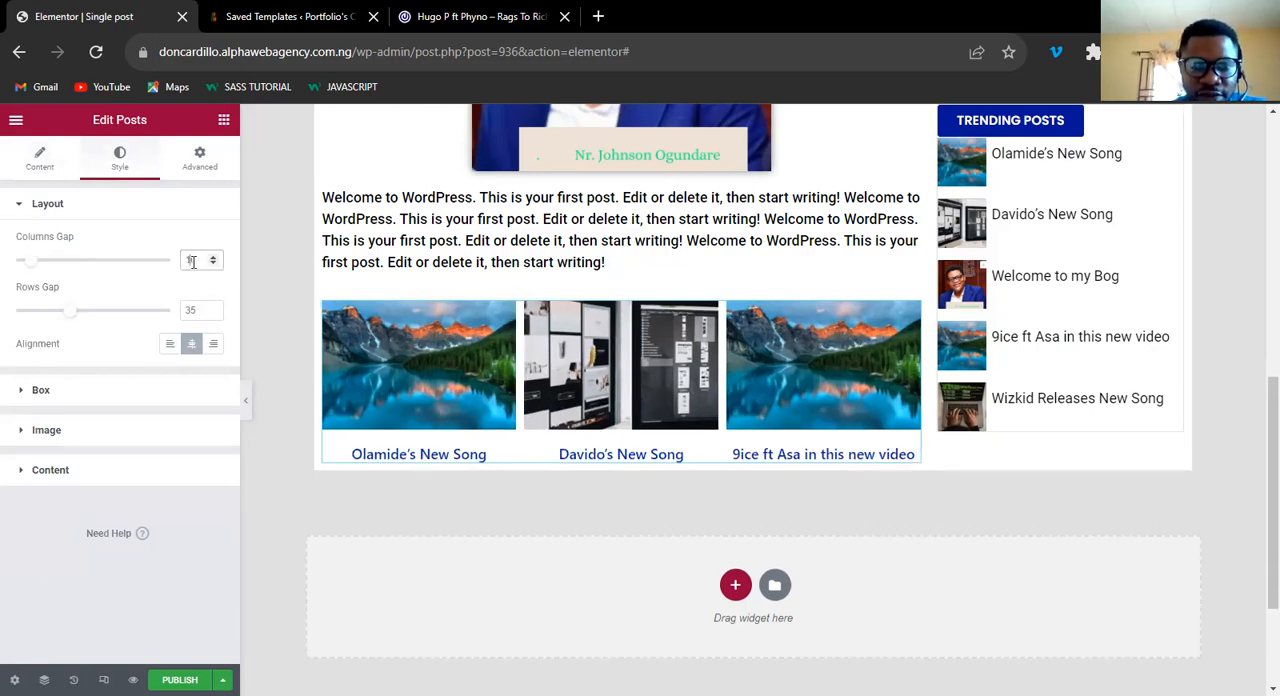
# Set the border radius of the Posts widget's boxes to 9 px.
pyautogui.click(50, 390)
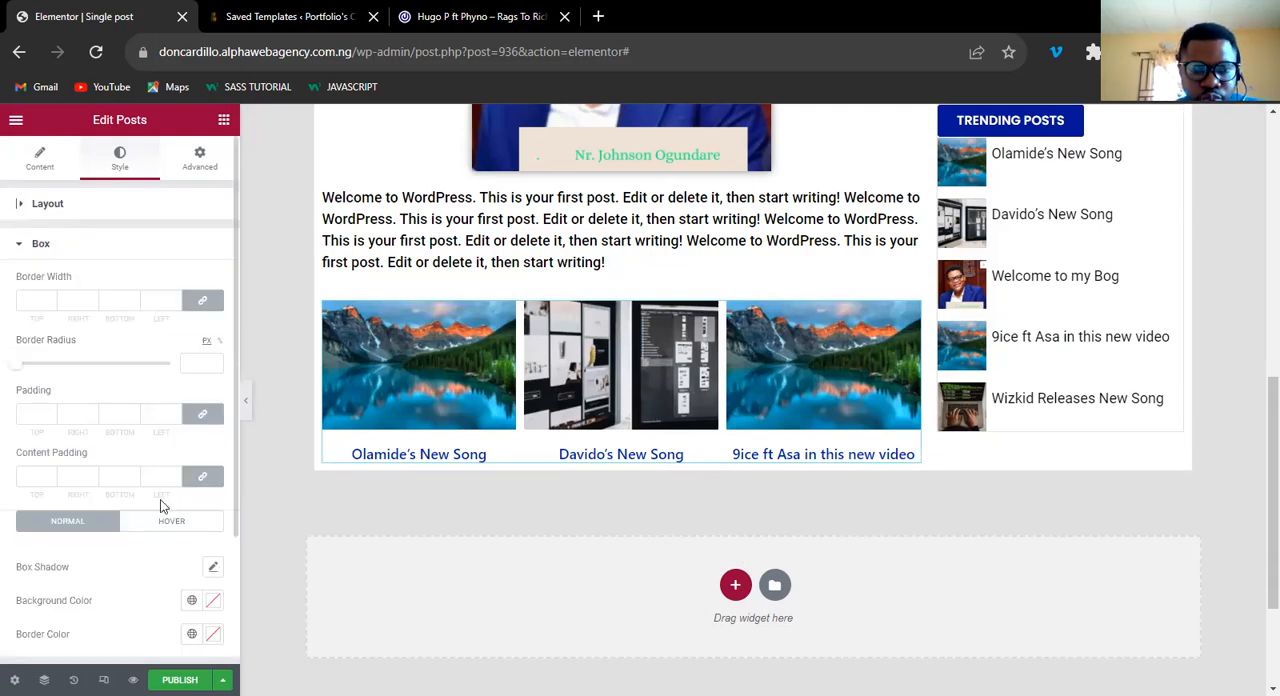
pyautogui.scroll(-2, 162, 508)
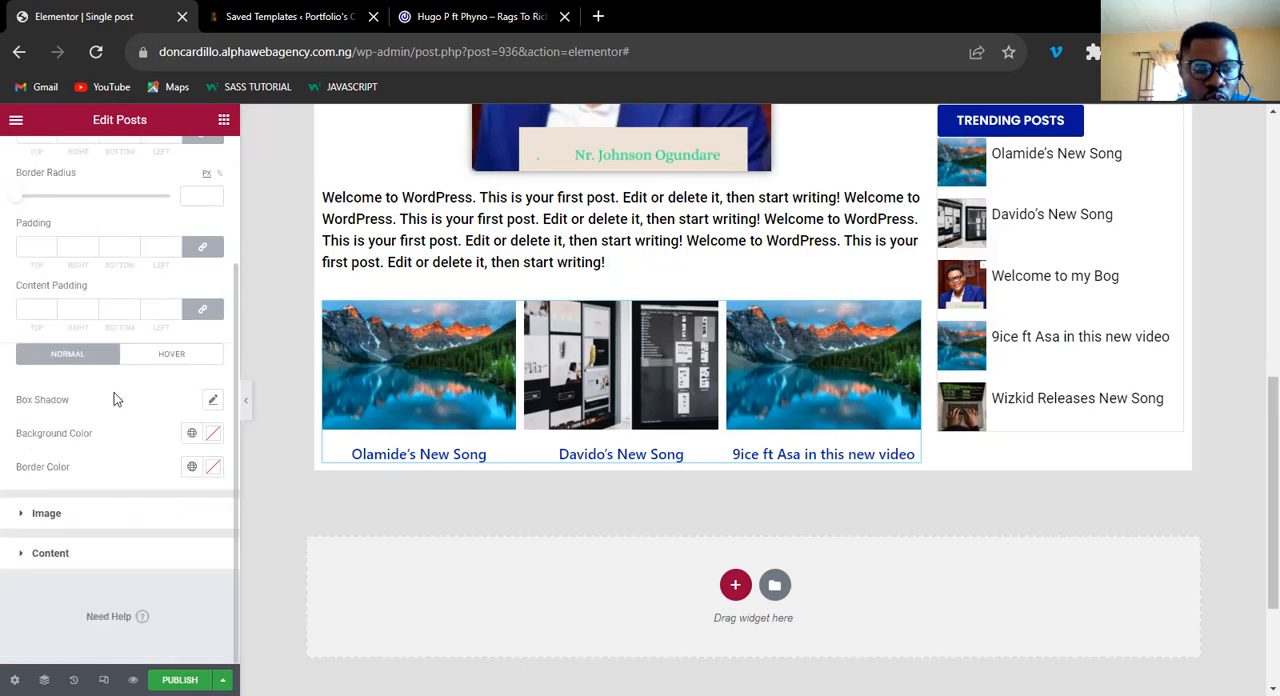
pyautogui.scroll(2, 140, 378)
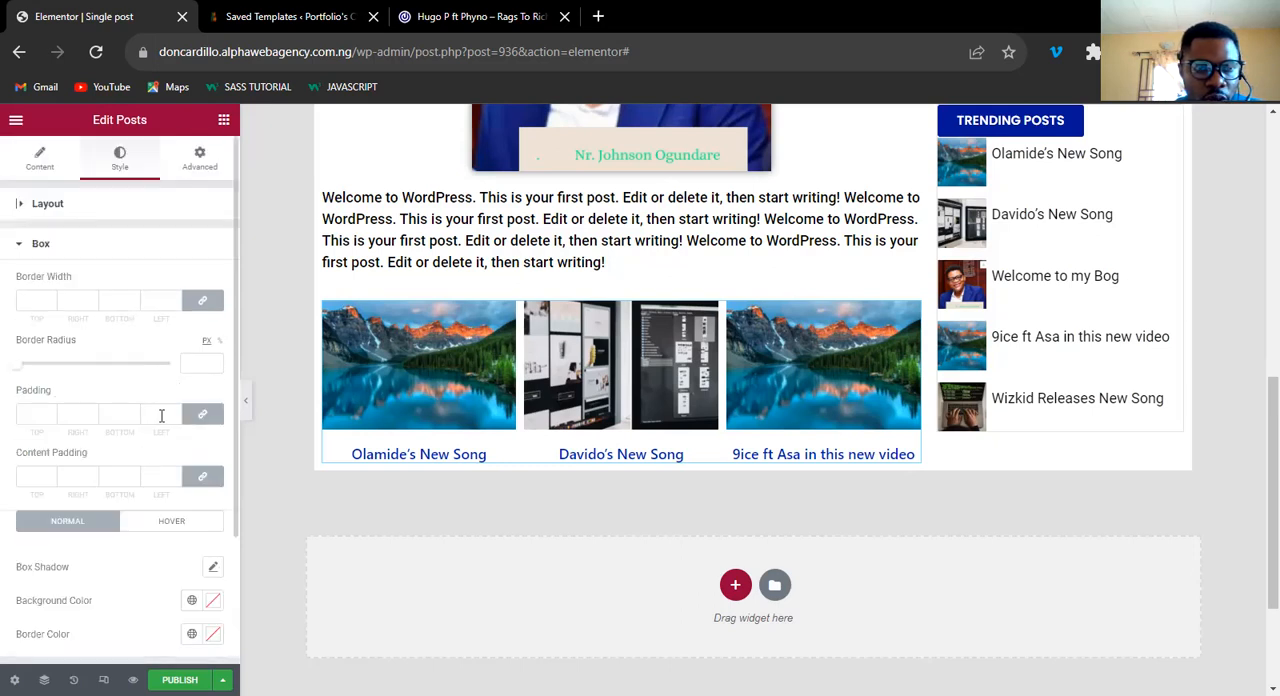
pyautogui.click(191, 362)
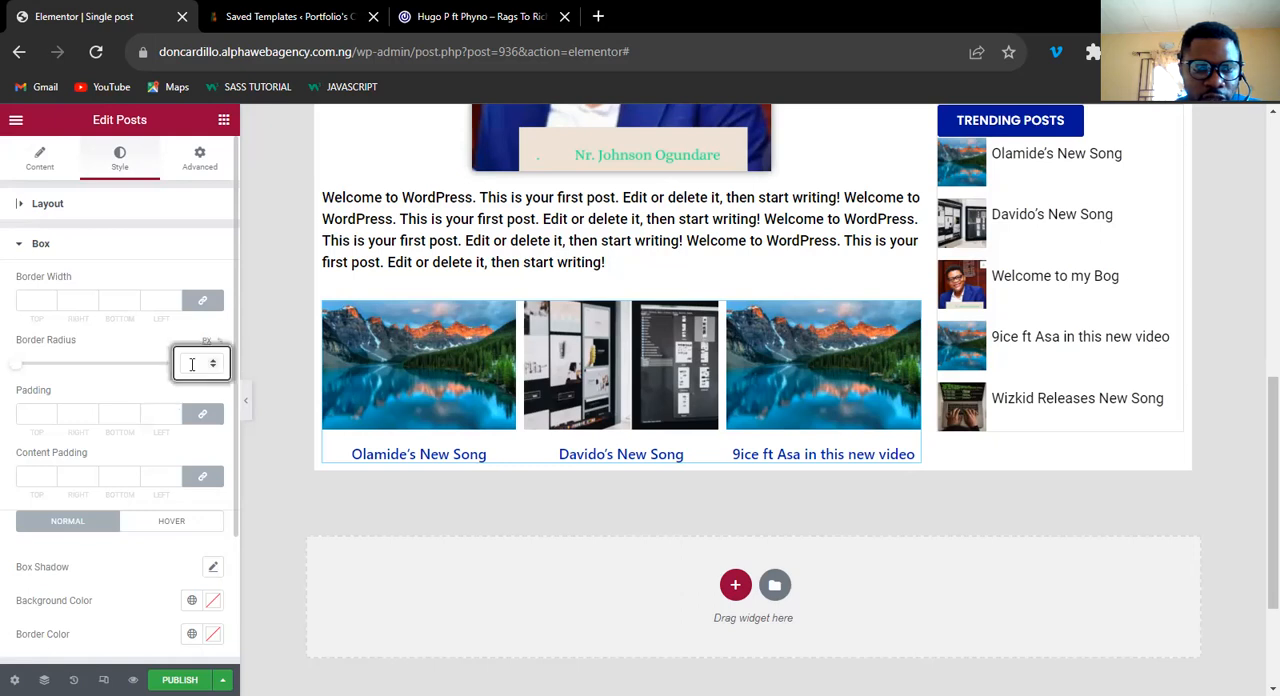
pyautogui.write('5')
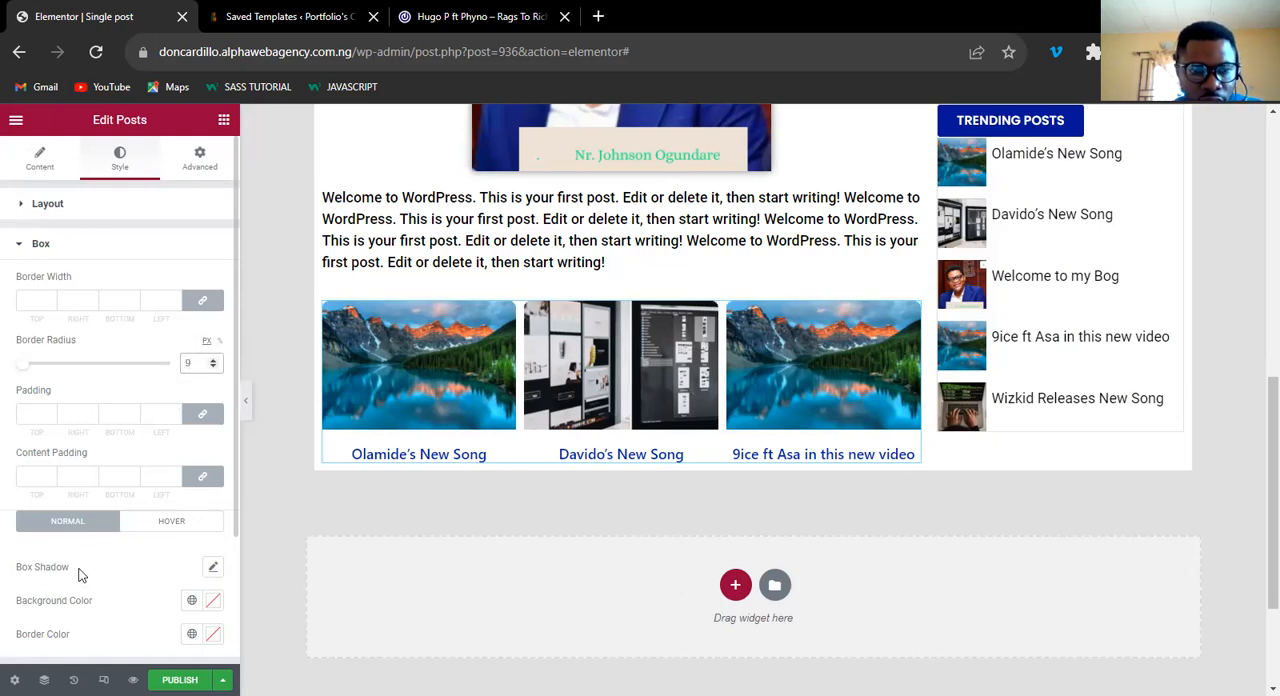
# Set the post images' spacing to 10 and their border radius to 9 px on all sides.
pyautogui.scroll(-2, 78, 535)
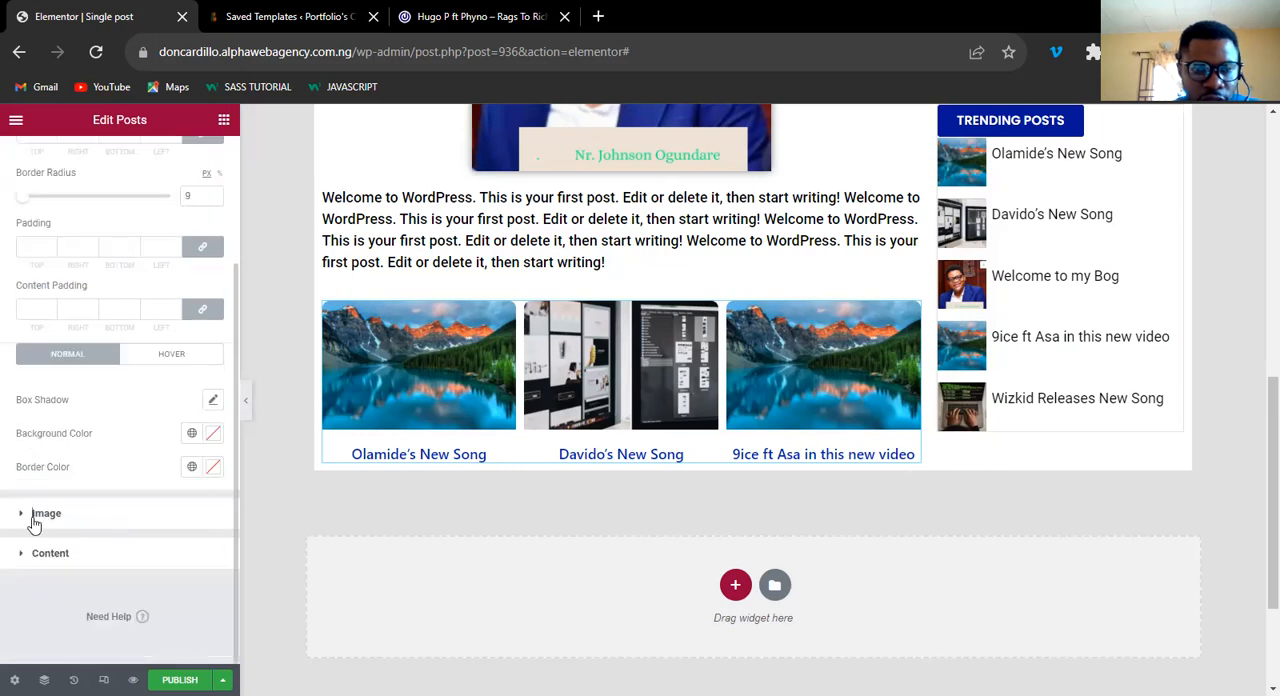
pyautogui.click(40, 514)
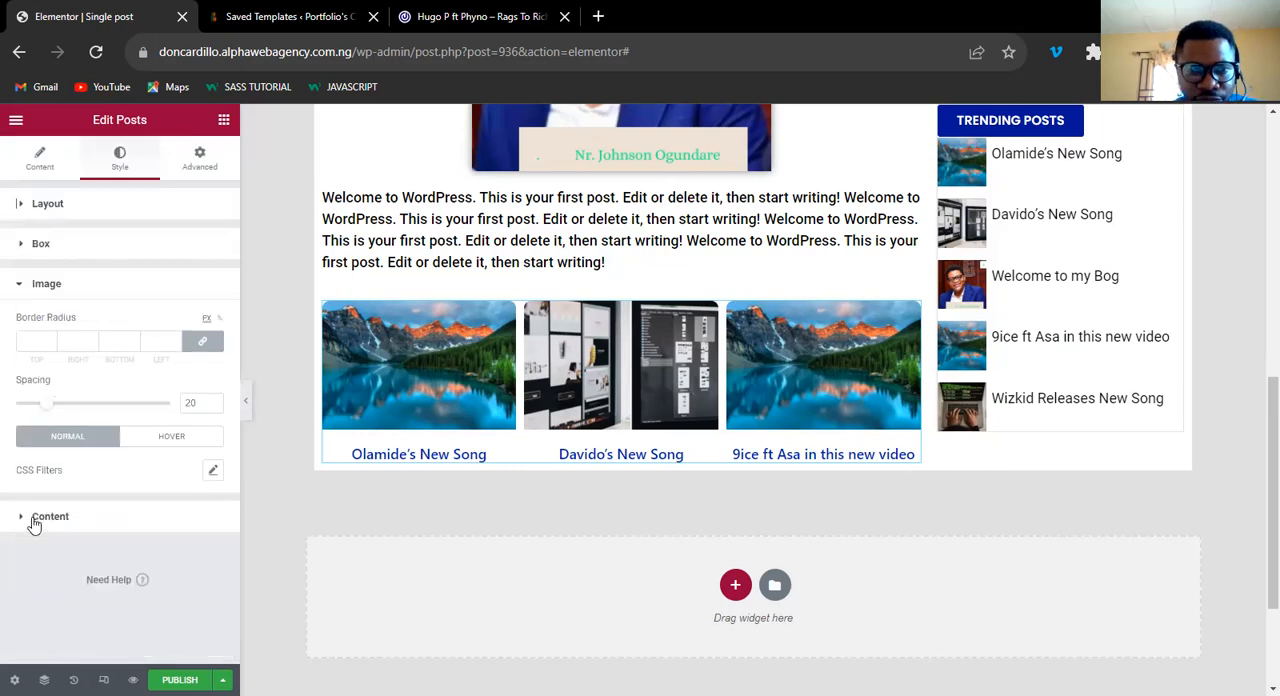
pyautogui.click(195, 400)
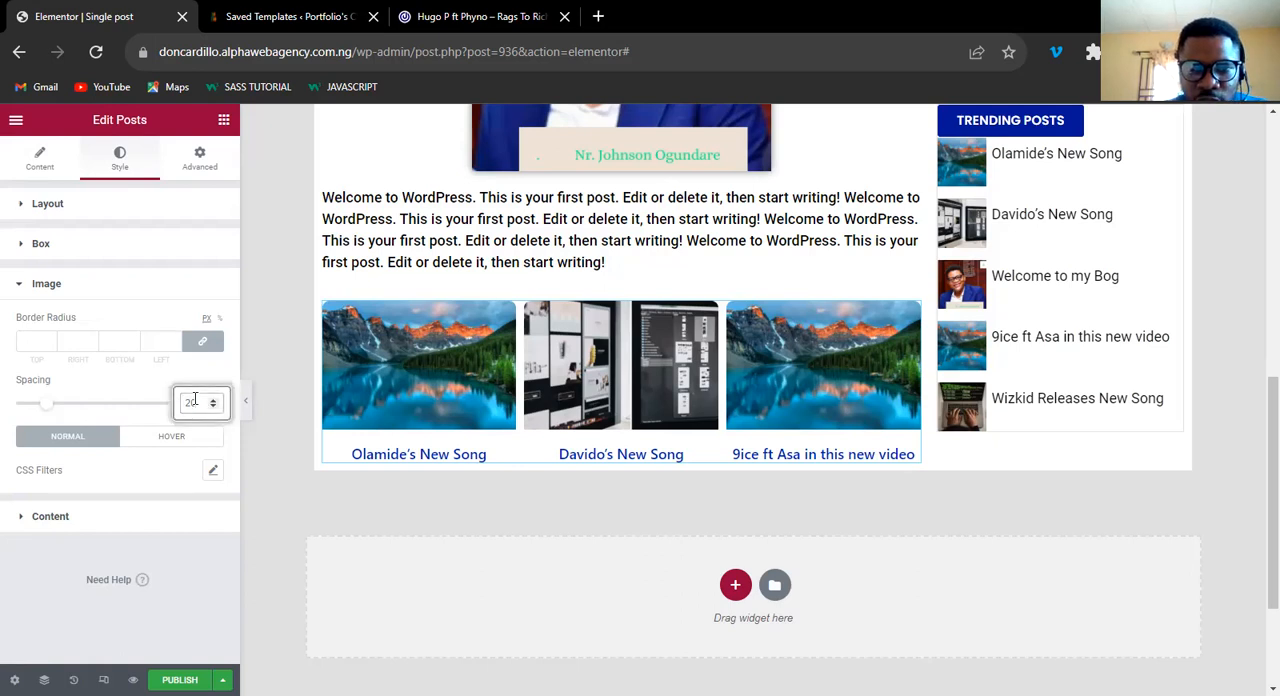
pyautogui.press('BackSpace')
pyautogui.press('BackSpace')
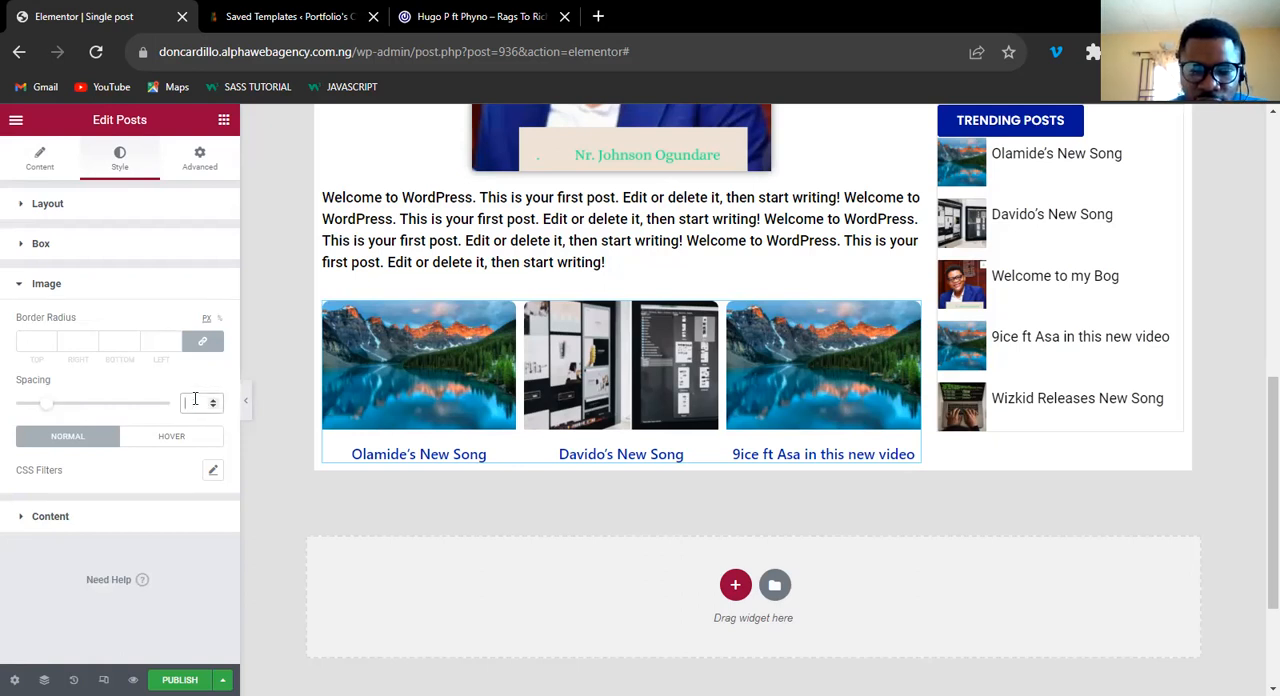
pyautogui.write('0')
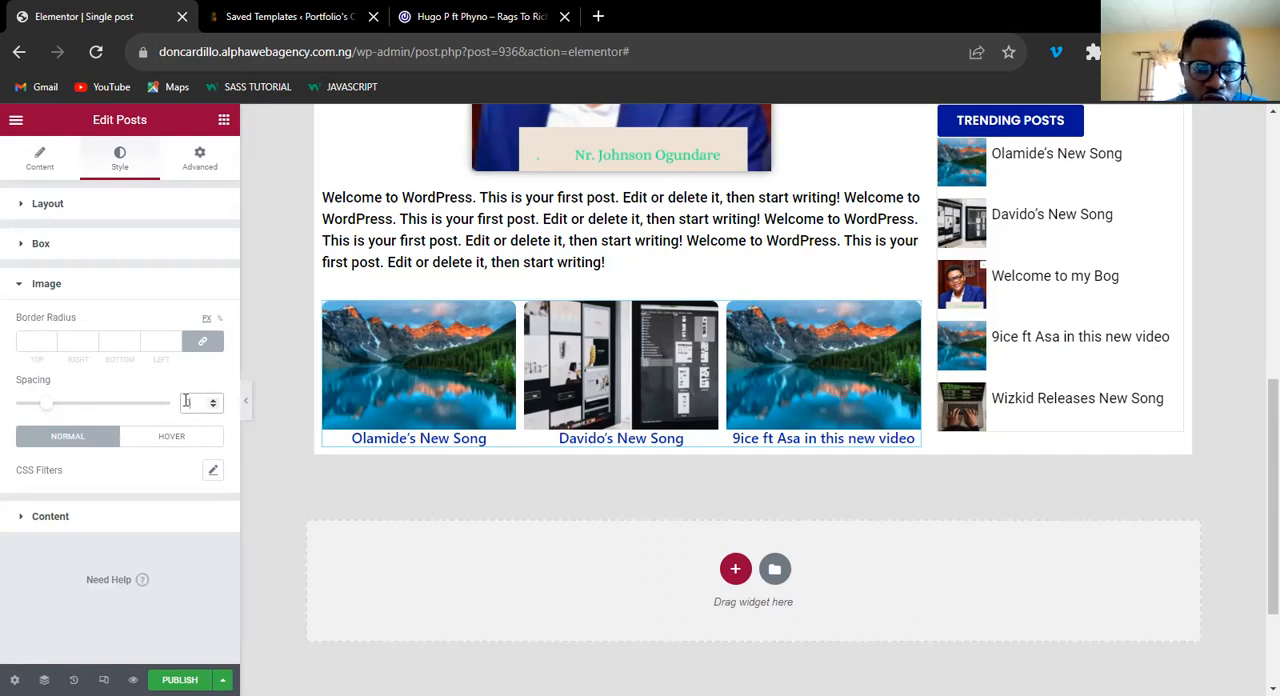
pyautogui.write('1')
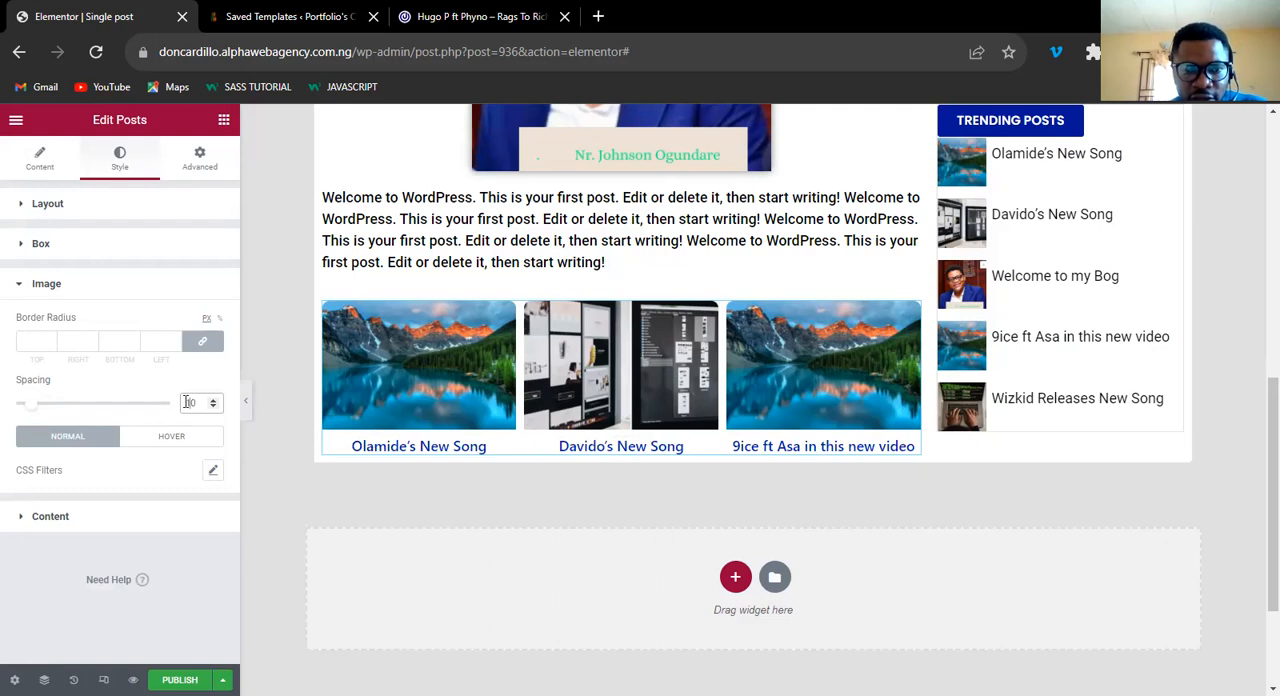
pyautogui.click(154, 340)
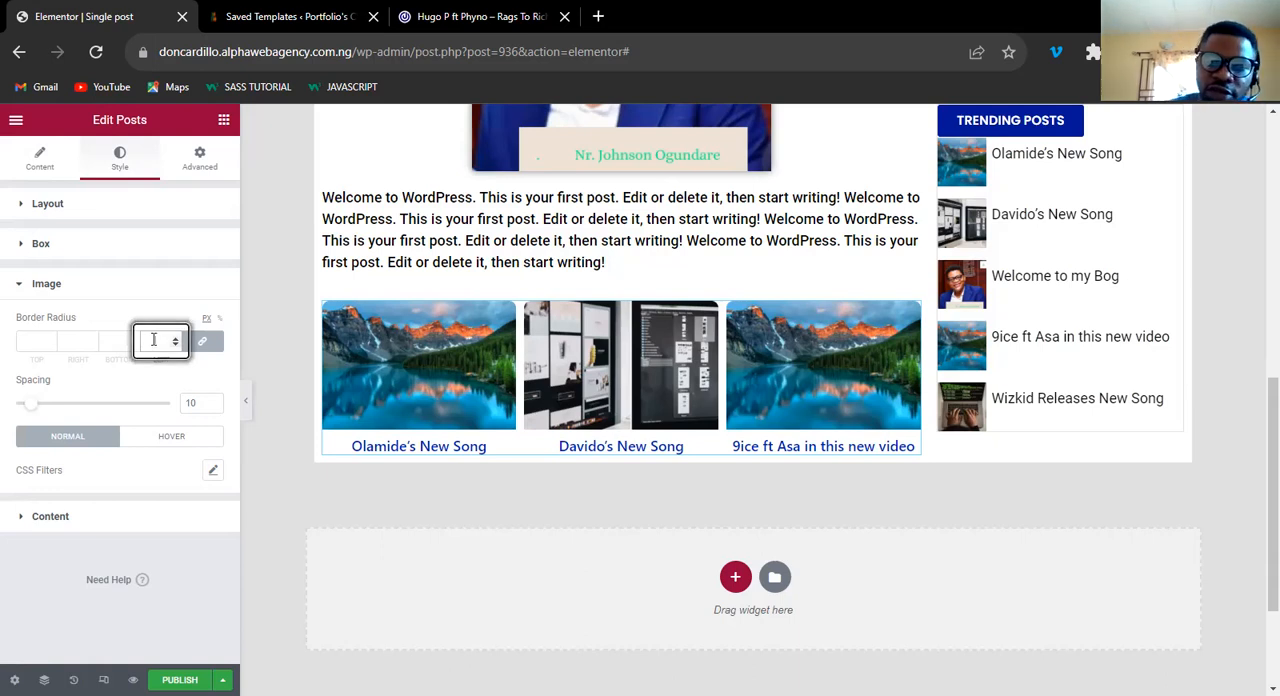
pyautogui.write('9')
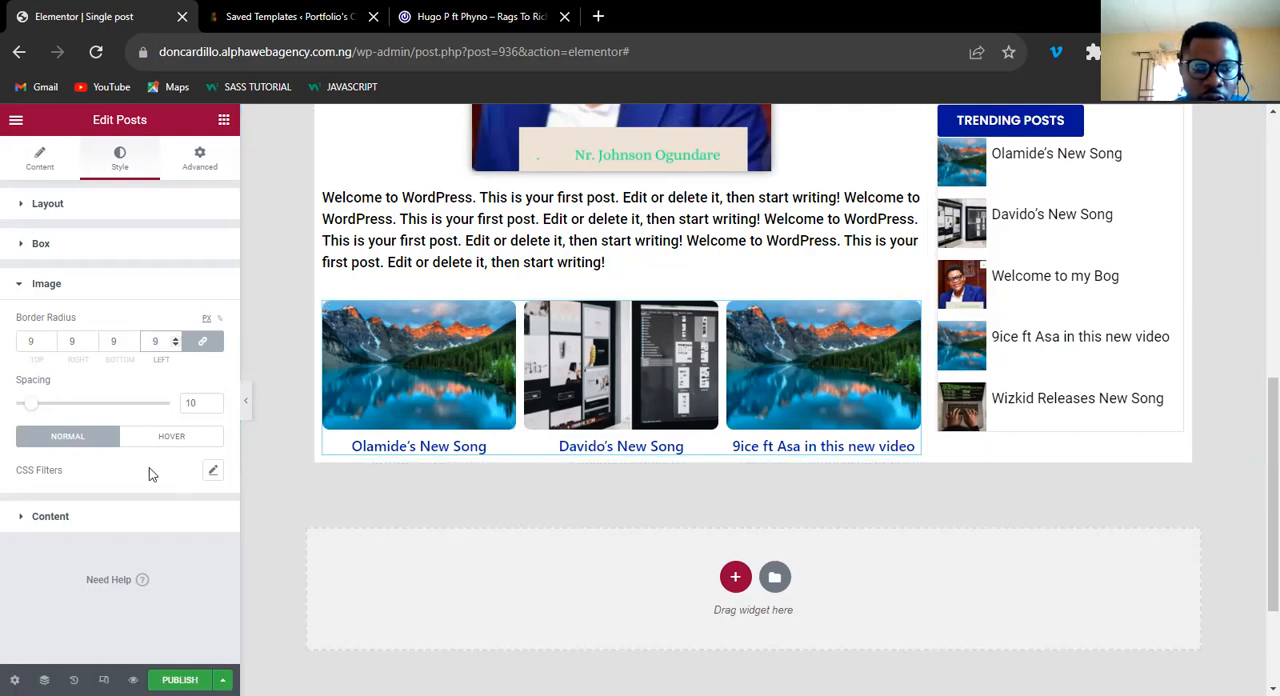
# Set the brightness CSS filter for the post images' hover state to 32.
pyautogui.click(204, 440)
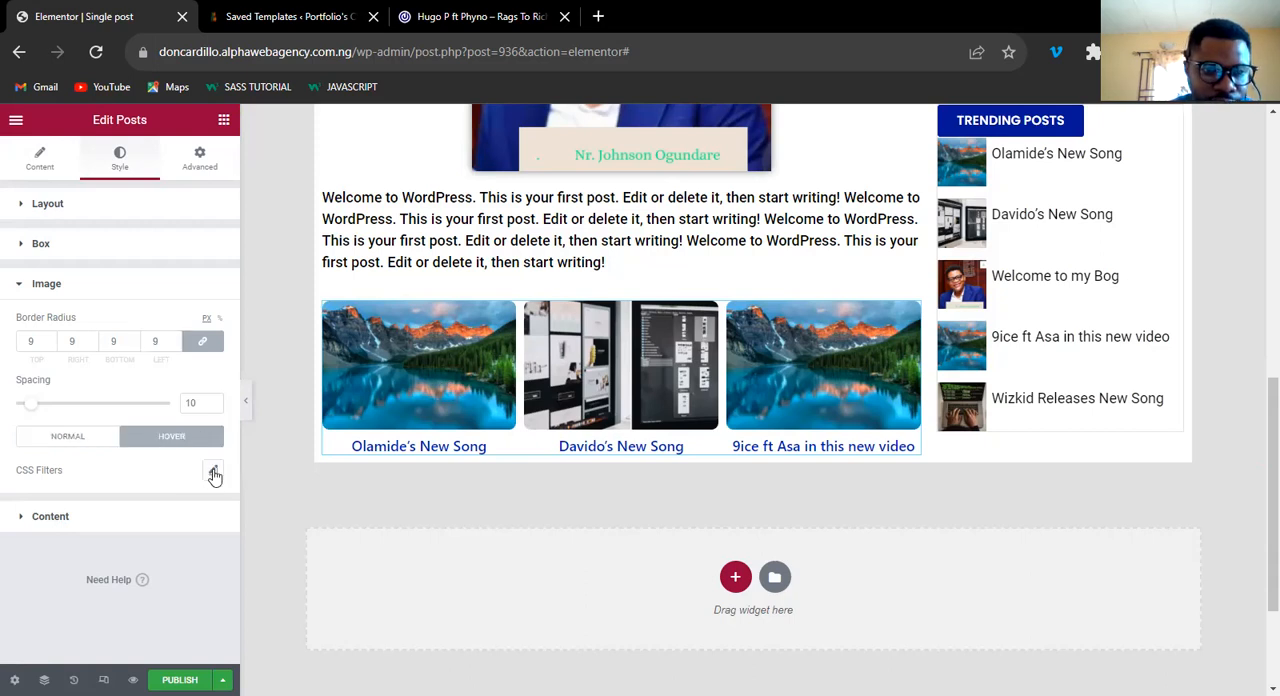
pyautogui.click(213, 473)
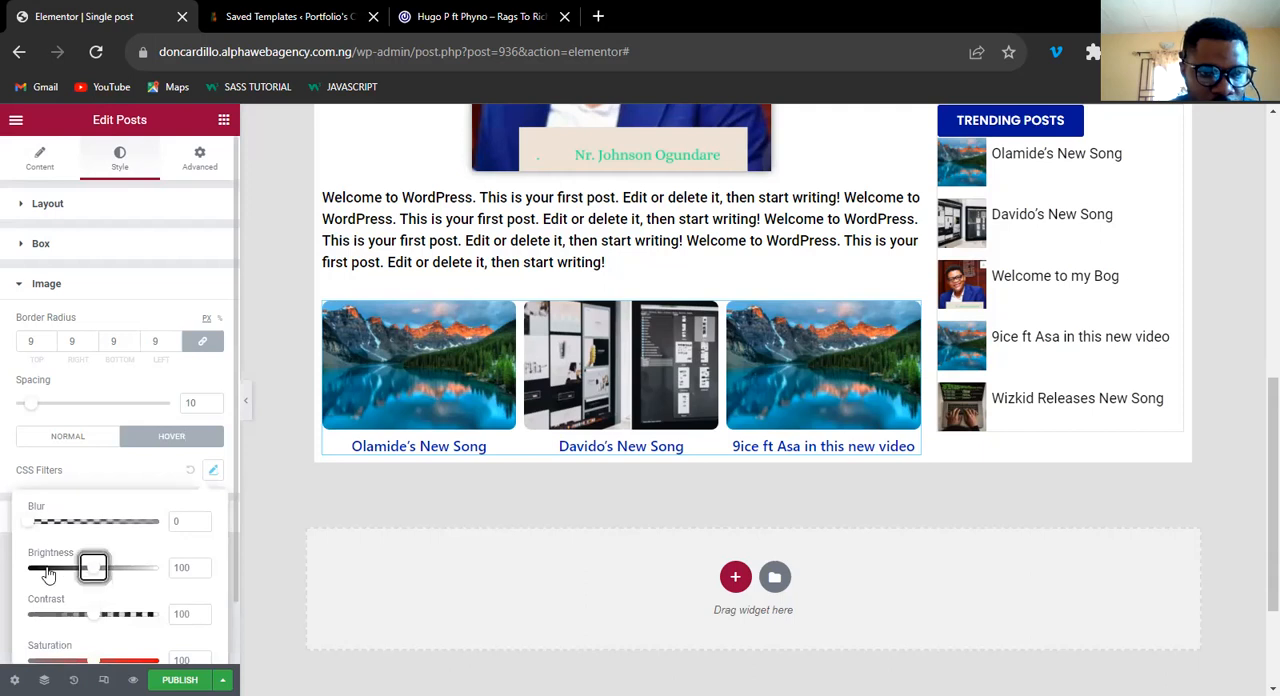
pyautogui.click(47, 575)
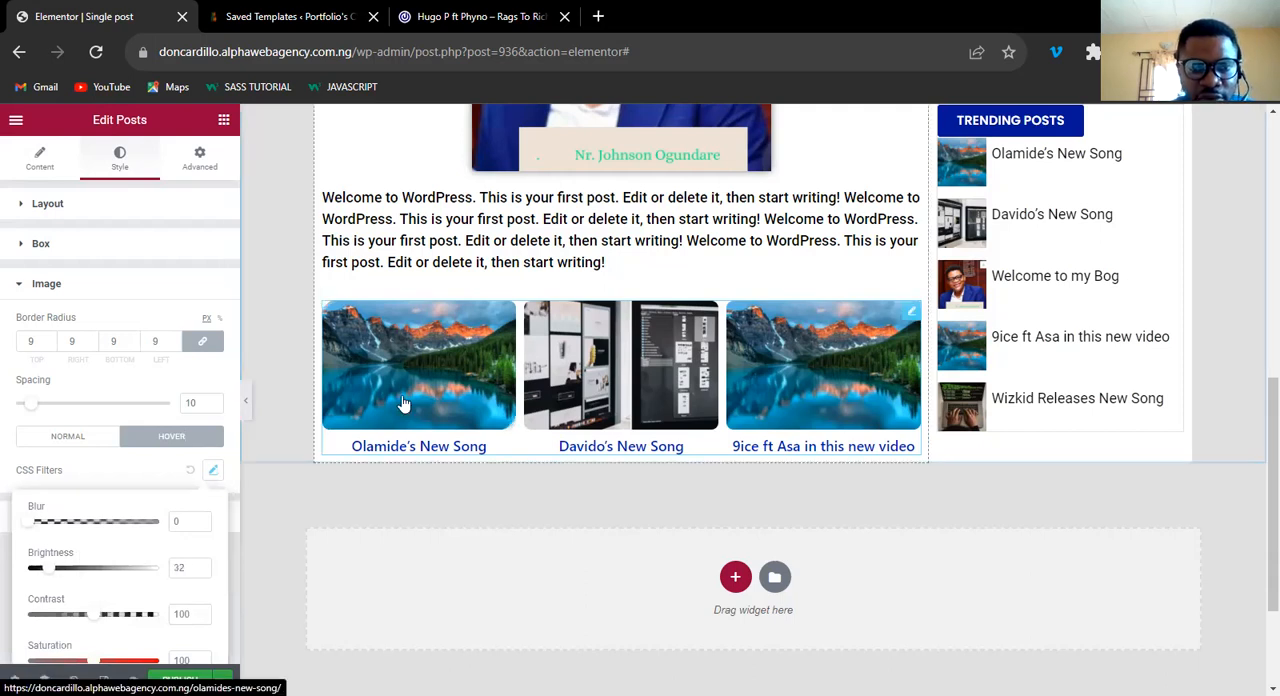
# Set the title color of the related posts to black.
pyautogui.click(214, 470)
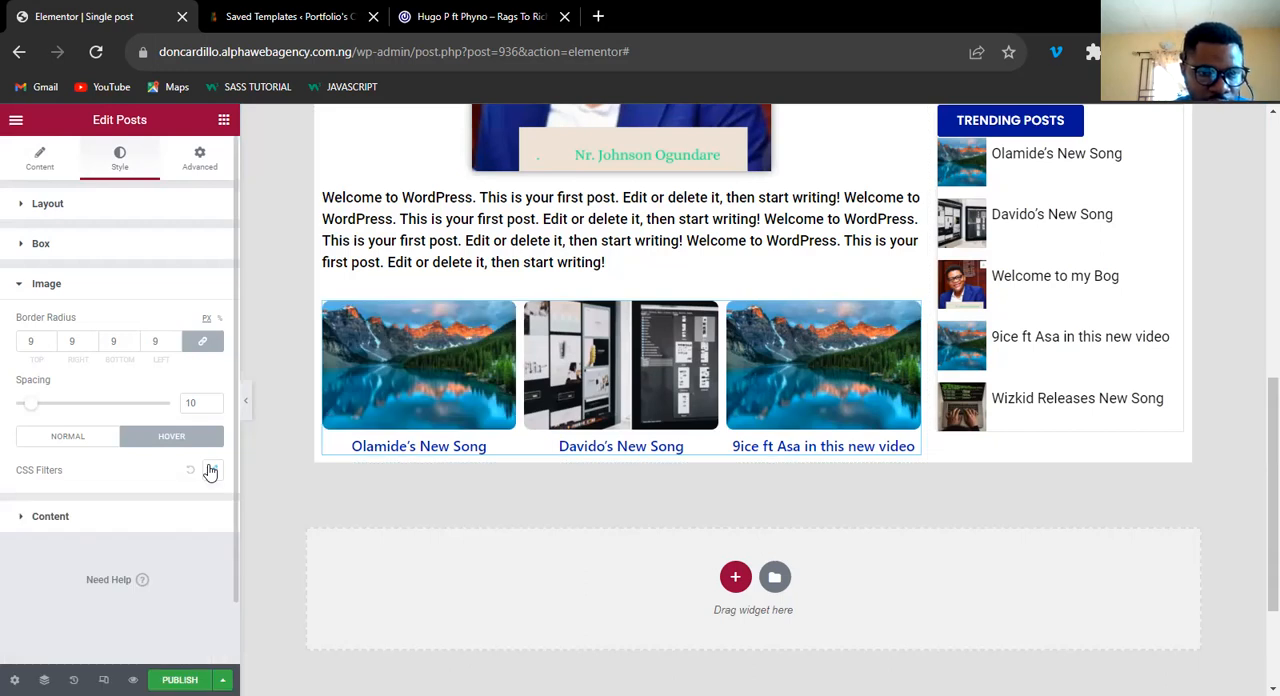
pyautogui.click(52, 517)
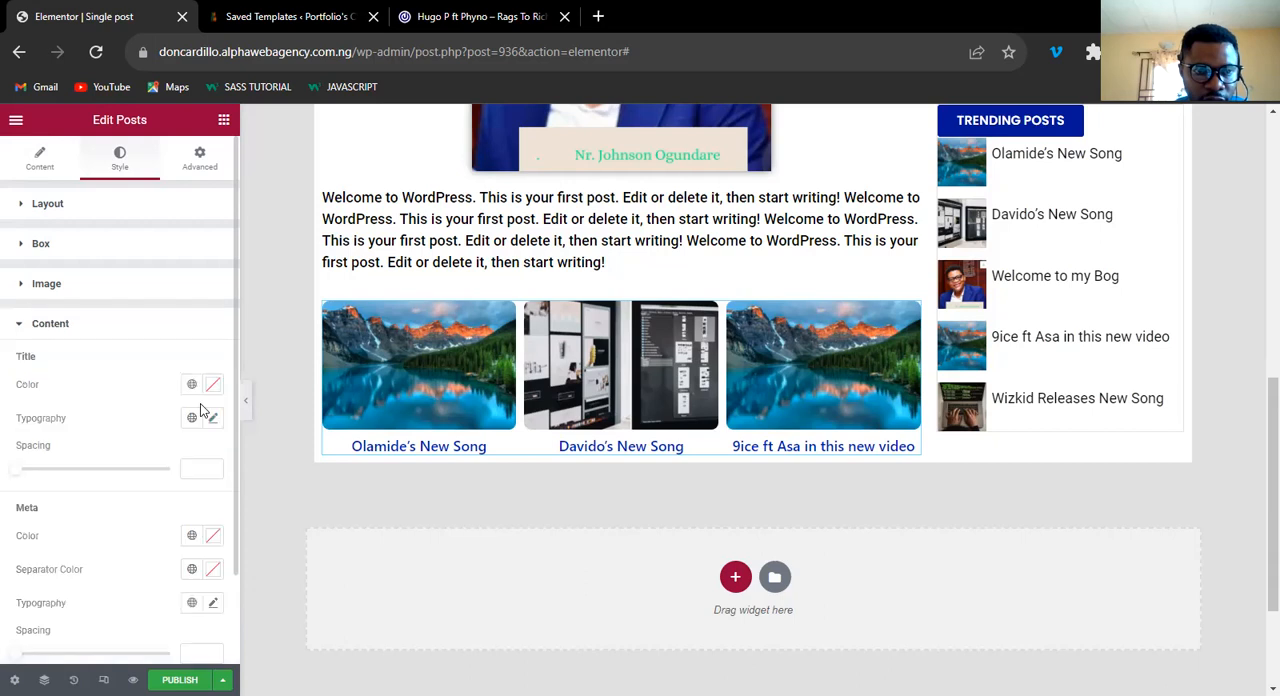
pyautogui.click(212, 388)
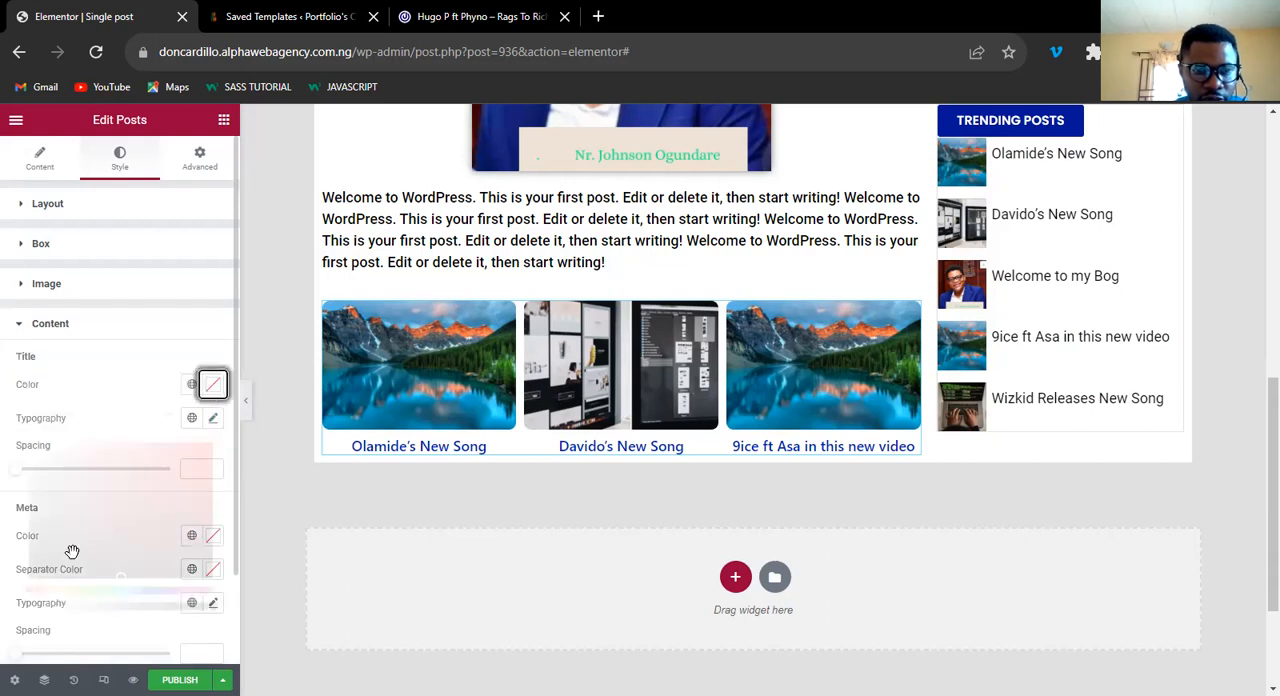
pyautogui.click(212, 390)
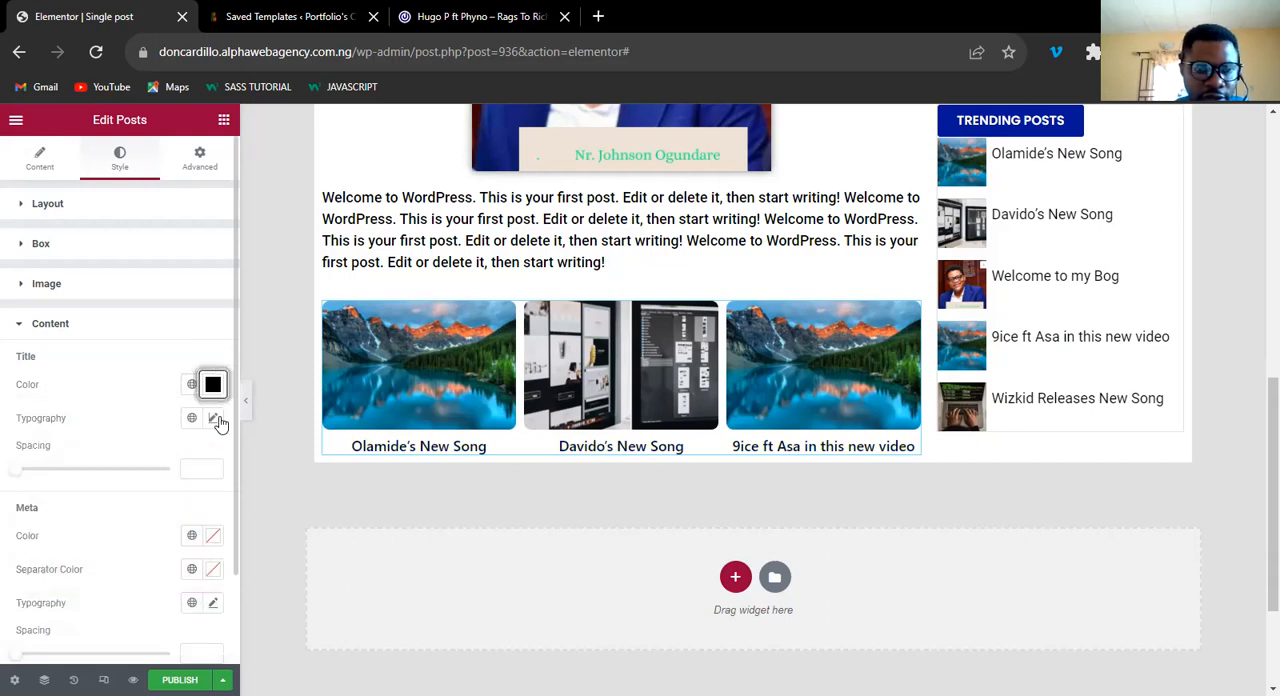
# Set the related post titles' font family to Roboto and the weight to 500.
pyautogui.click(214, 418)
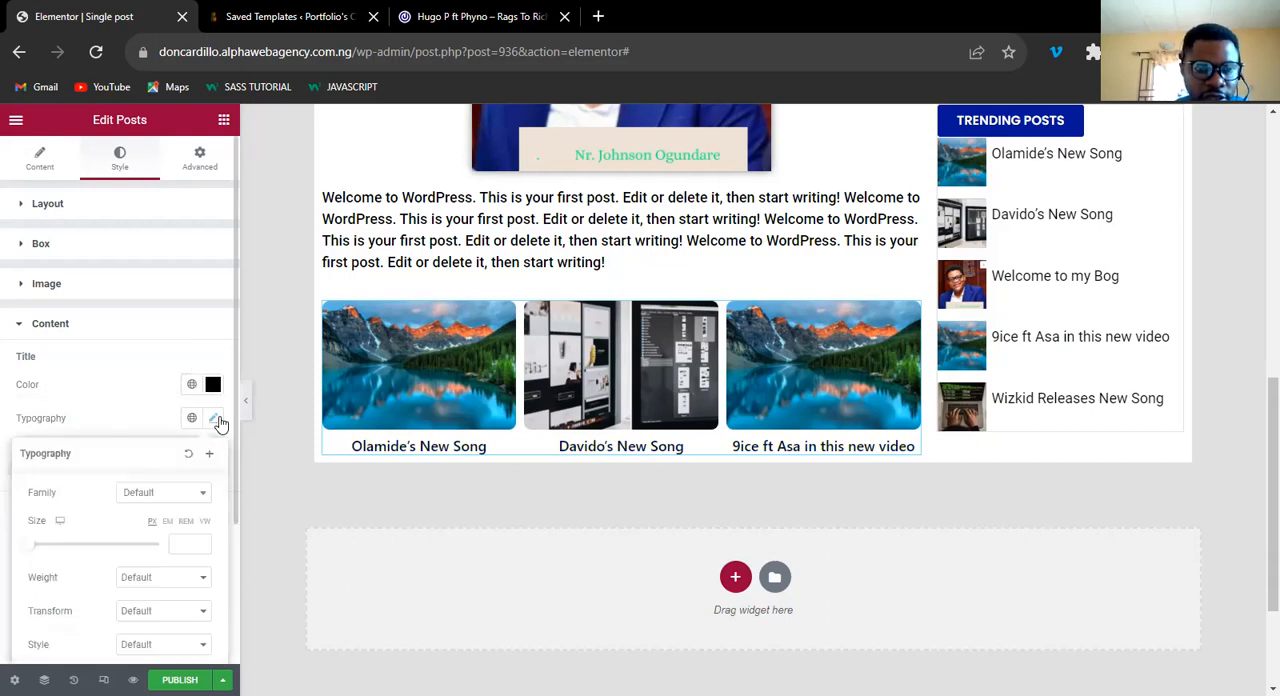
pyautogui.click(165, 498)
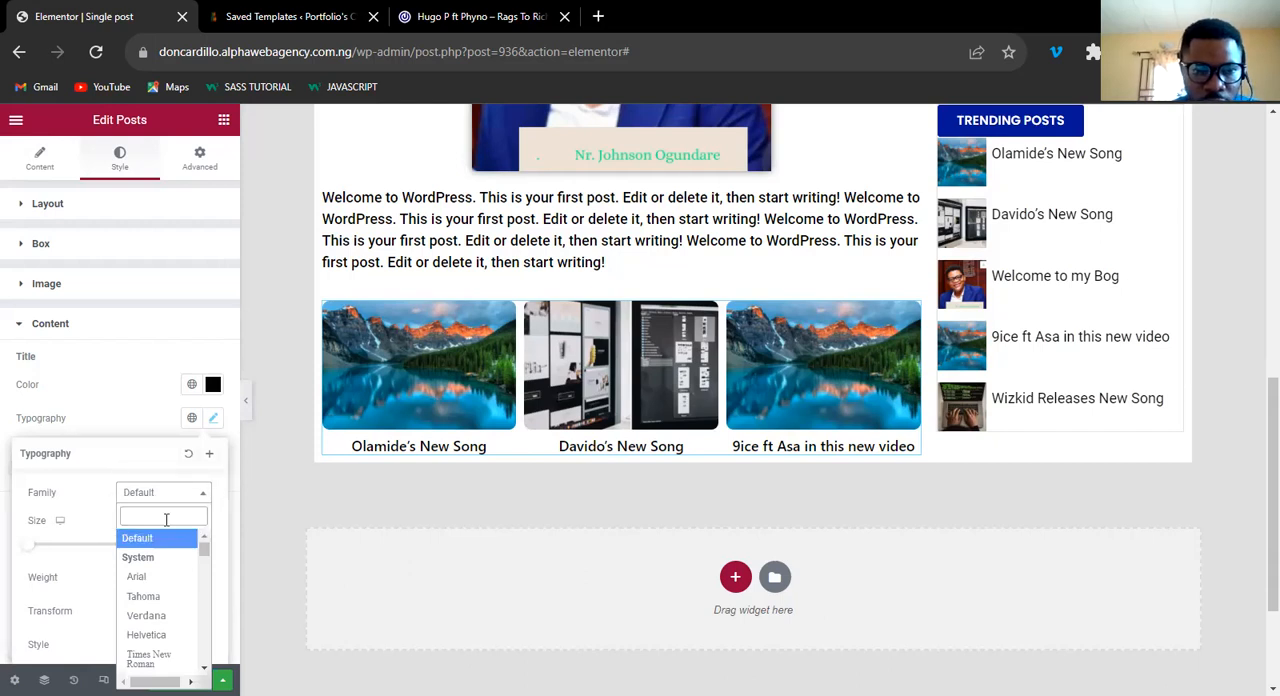
pyautogui.write('robo')
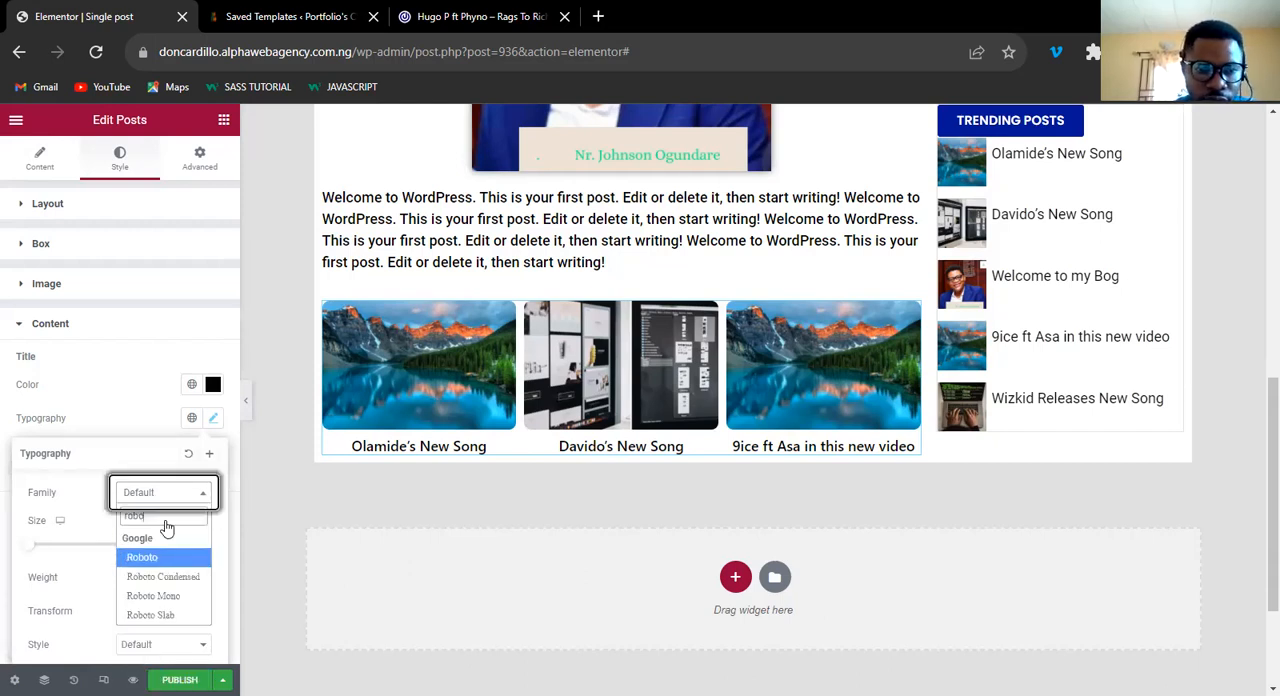
pyautogui.press('Return')
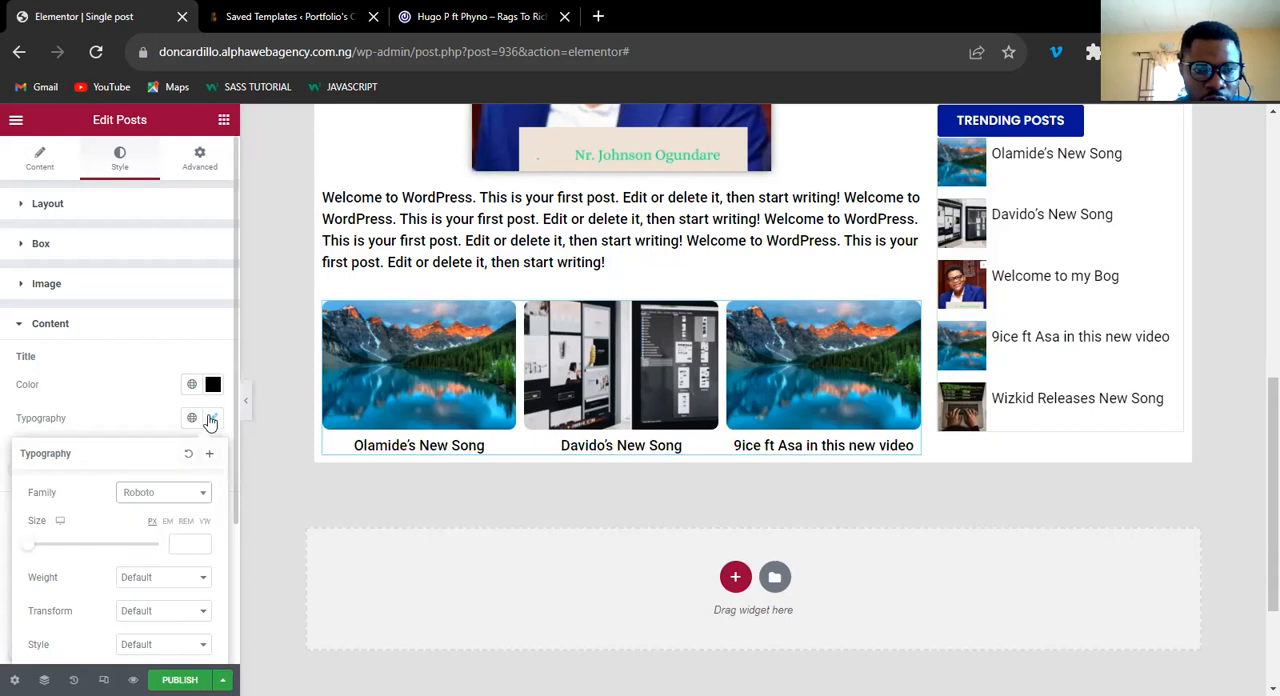
pyautogui.click(162, 562)
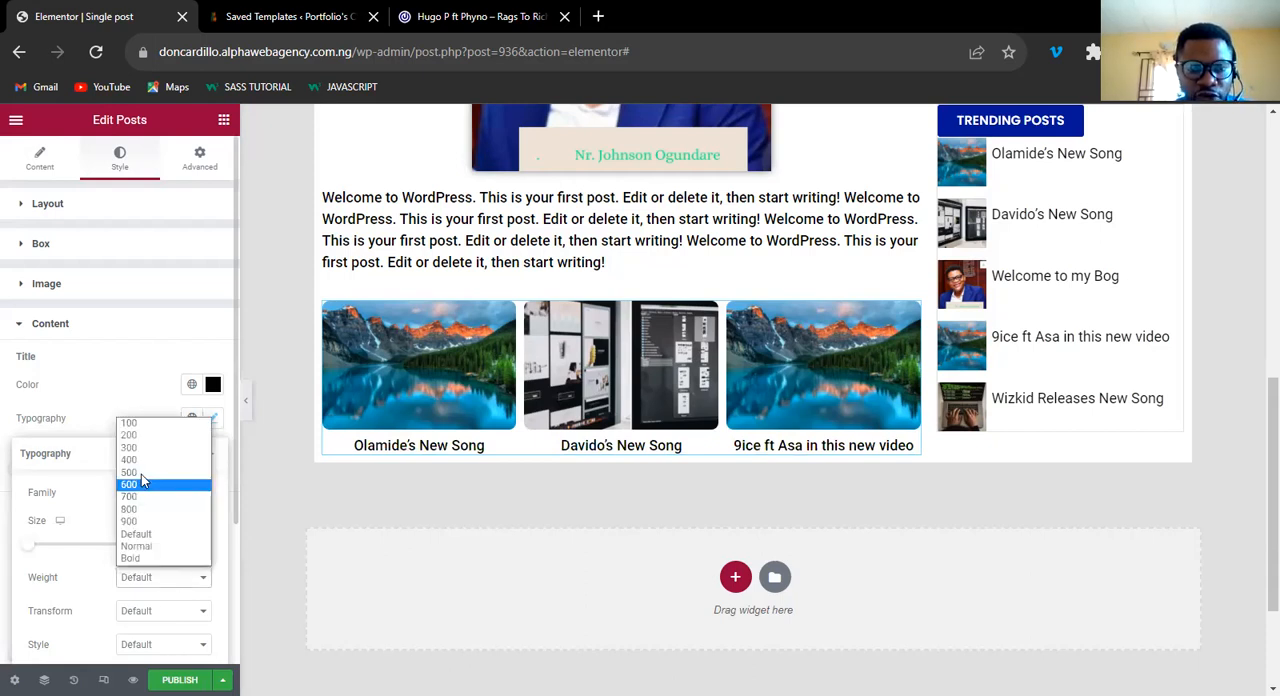
pyautogui.click(140, 472)
# Set the related post titles' font size to 18 px and their text transform to Capitalize.
pyautogui.click(182, 545)
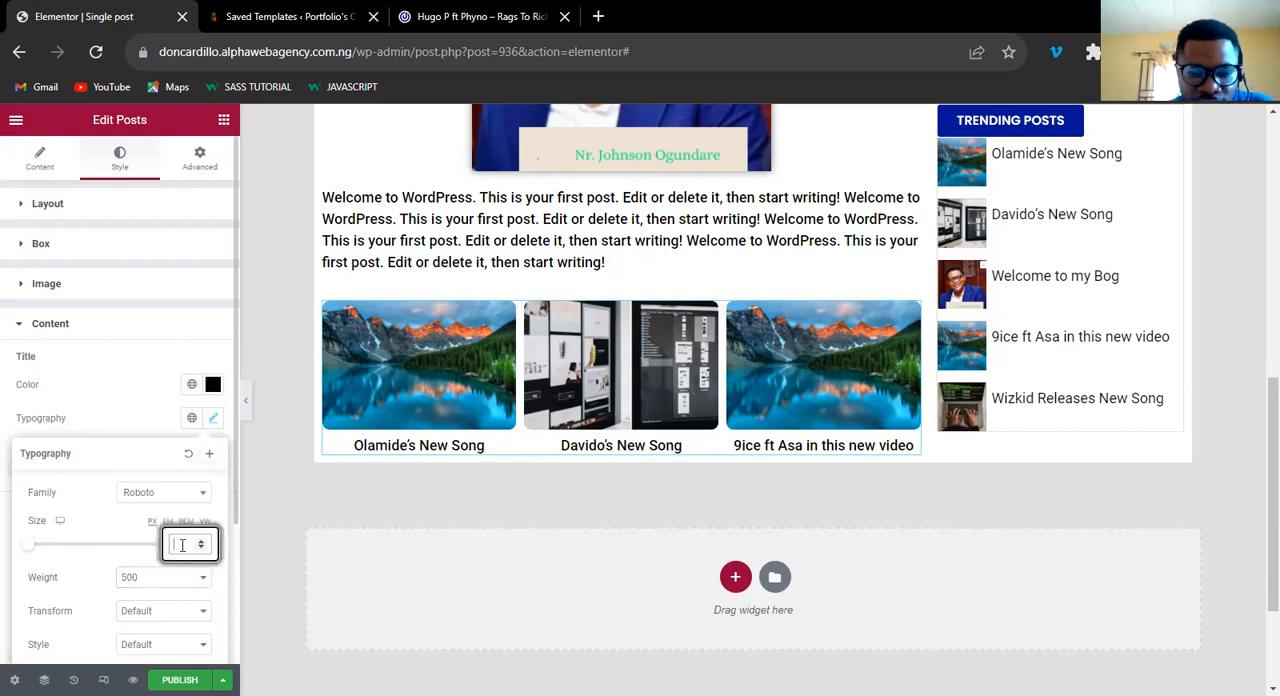
pyautogui.write('1')
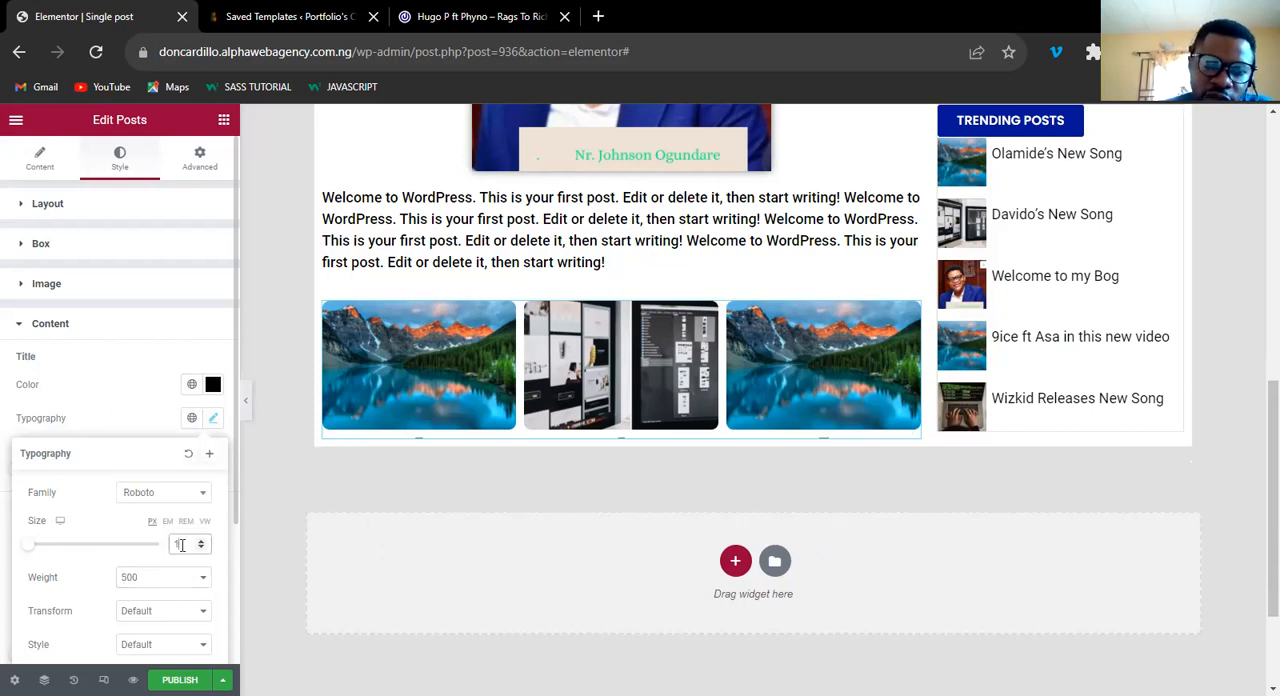
pyautogui.write('4')
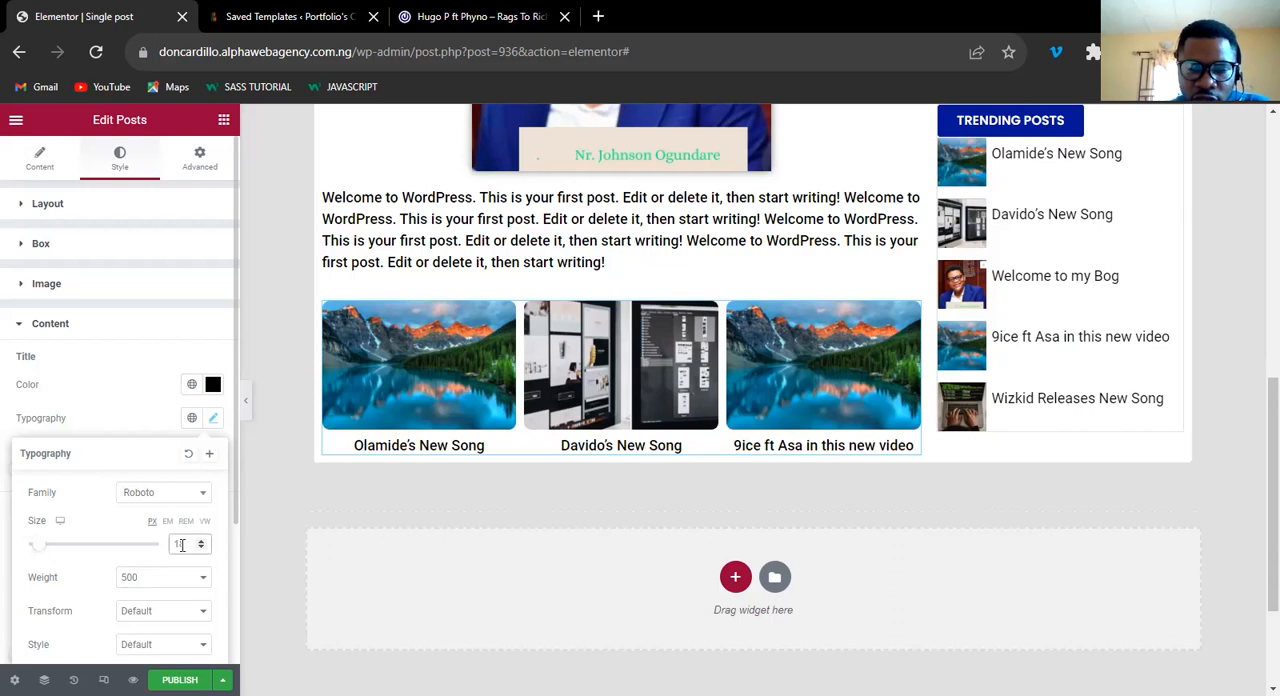
pyautogui.click(160, 611)
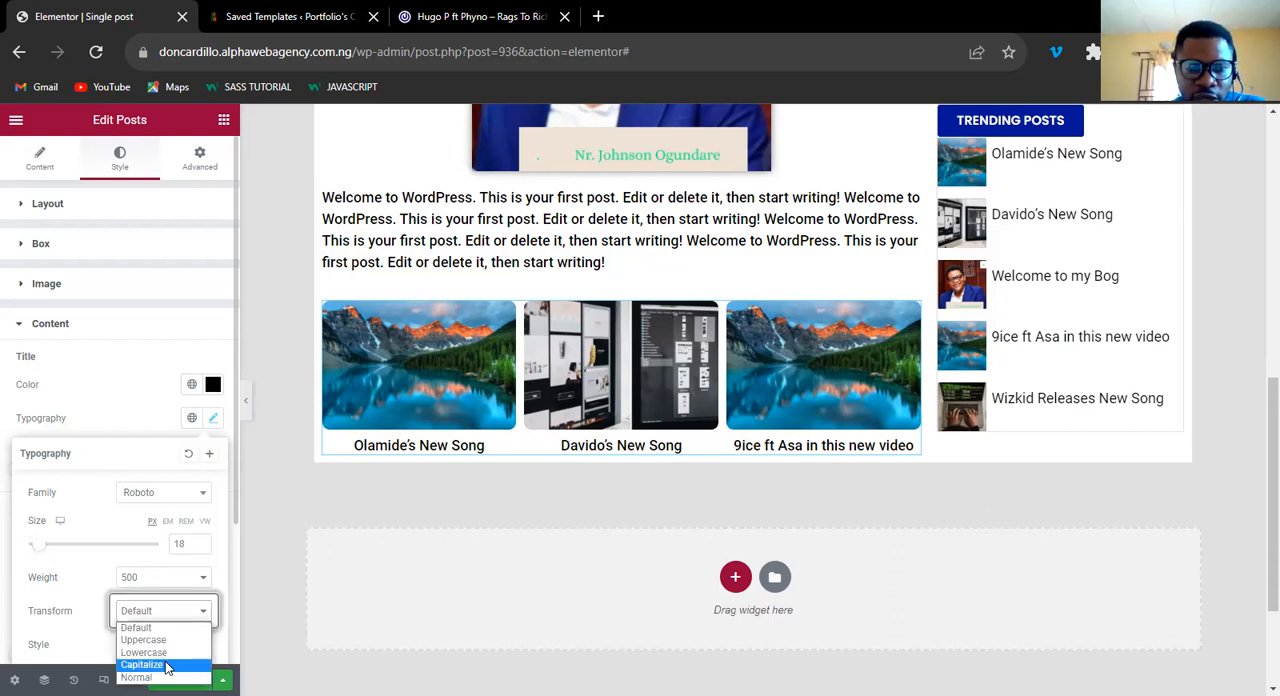
pyautogui.click(166, 667)
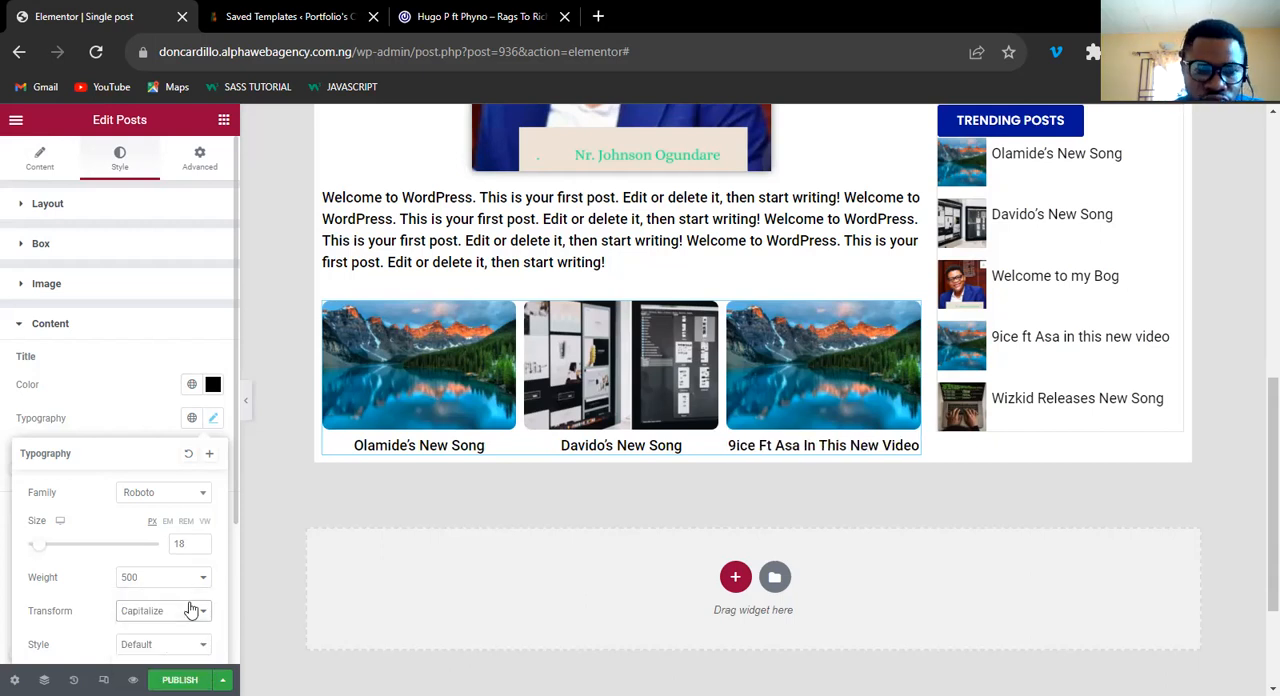
pyautogui.click(213, 419)
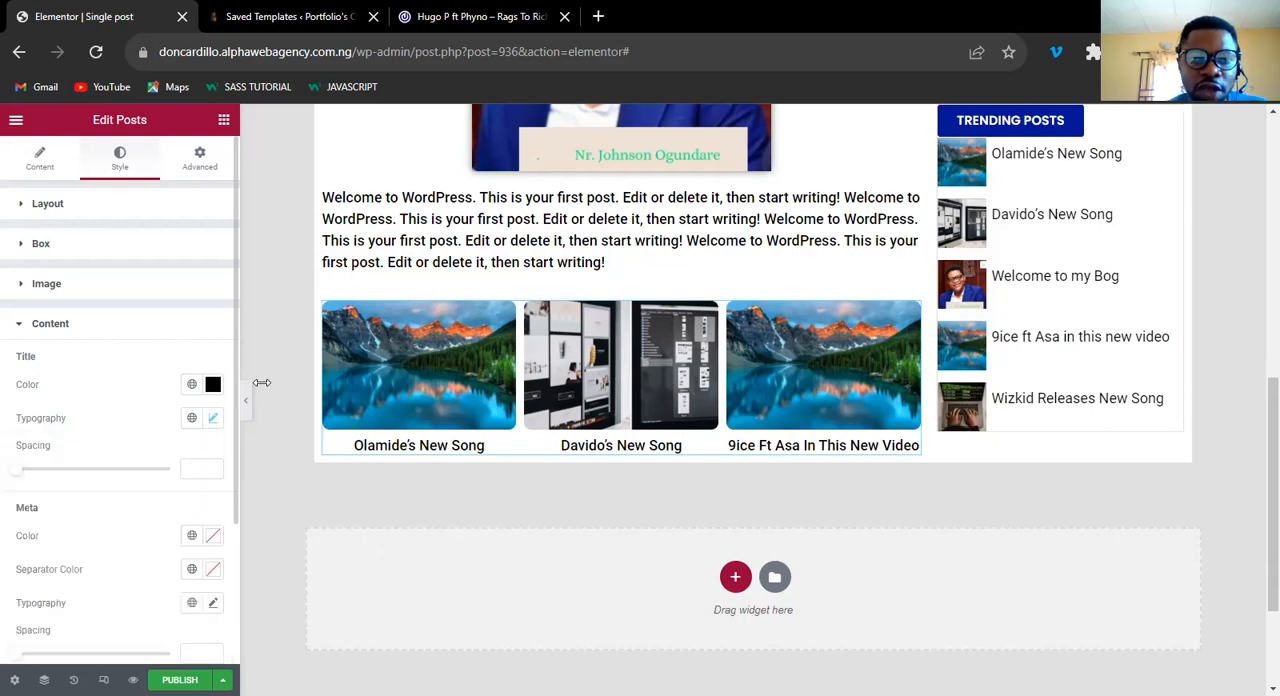
# Check the related posts on the 042Jam reference page and add a default box shadow to the Posts widget's boxes.
pyautogui.click(437, 28)
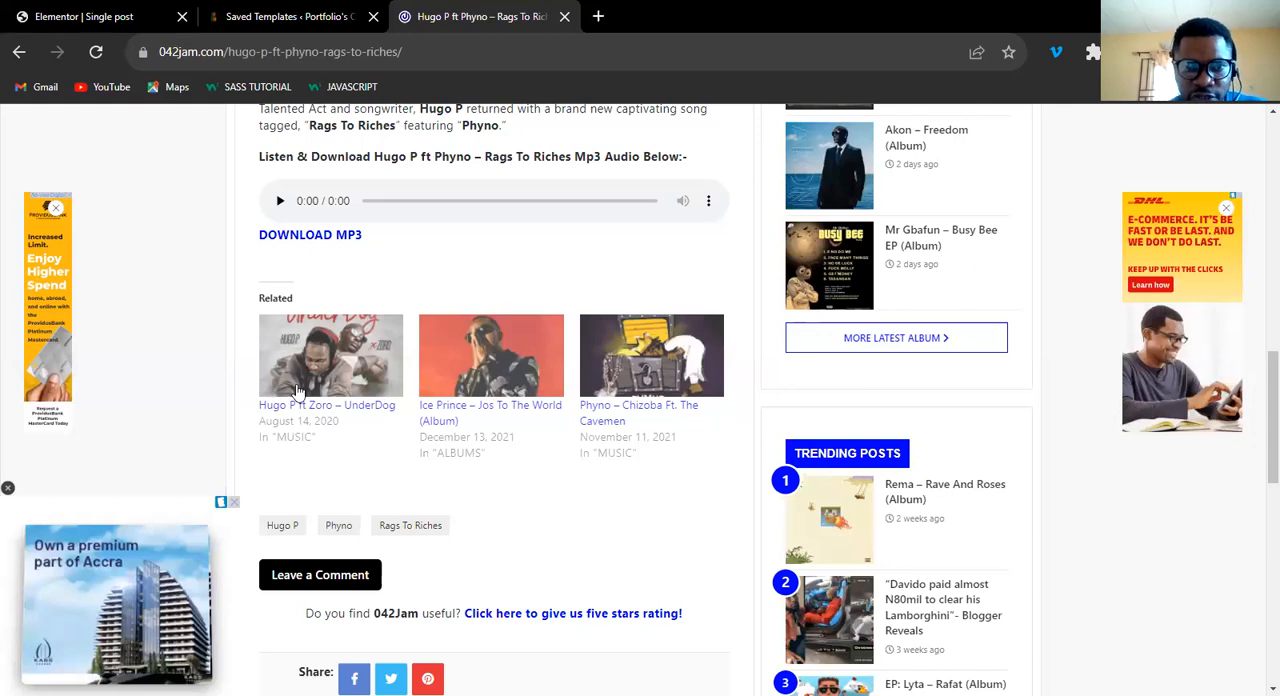
pyautogui.click(105, 18)
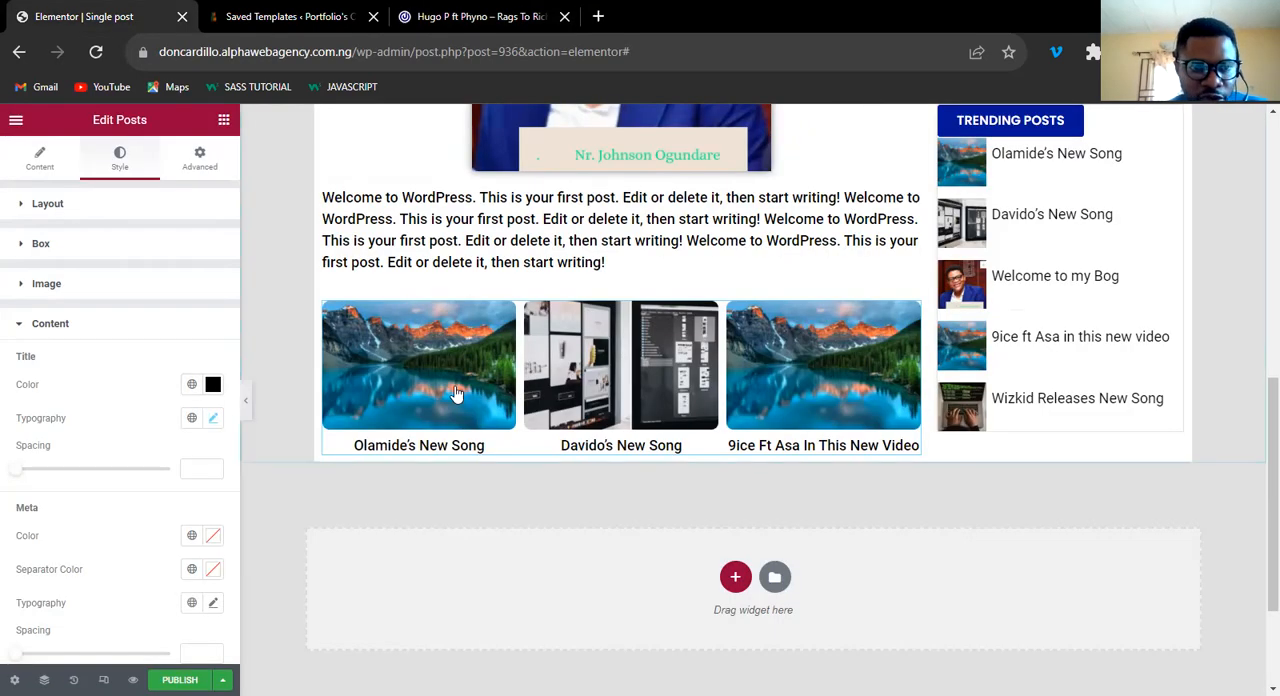
pyautogui.click(40, 244)
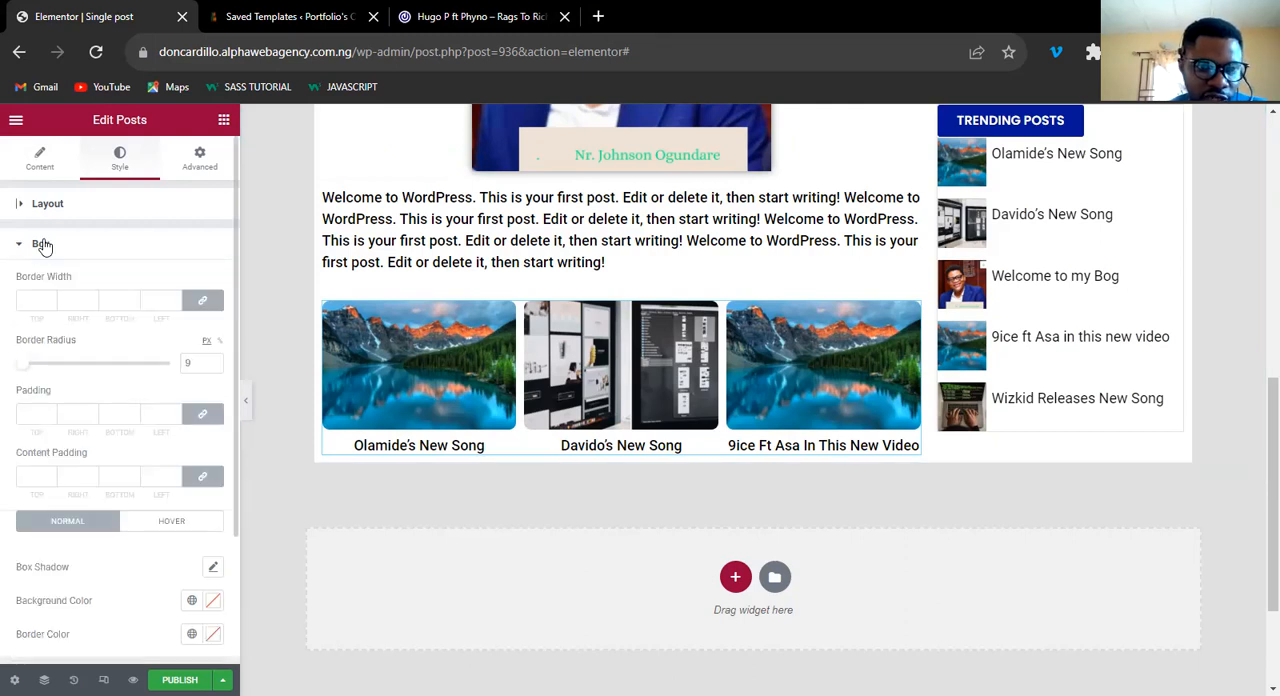
pyautogui.click(212, 568)
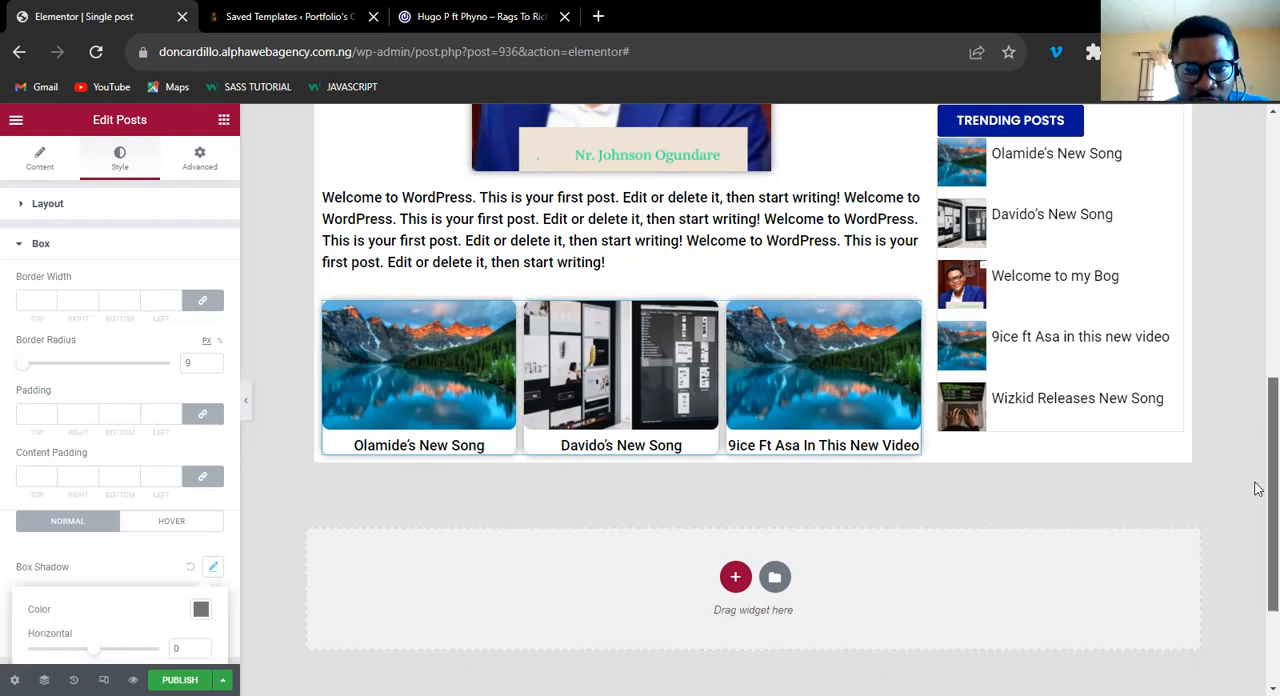
pyautogui.scroll(-1, 1258, 437)
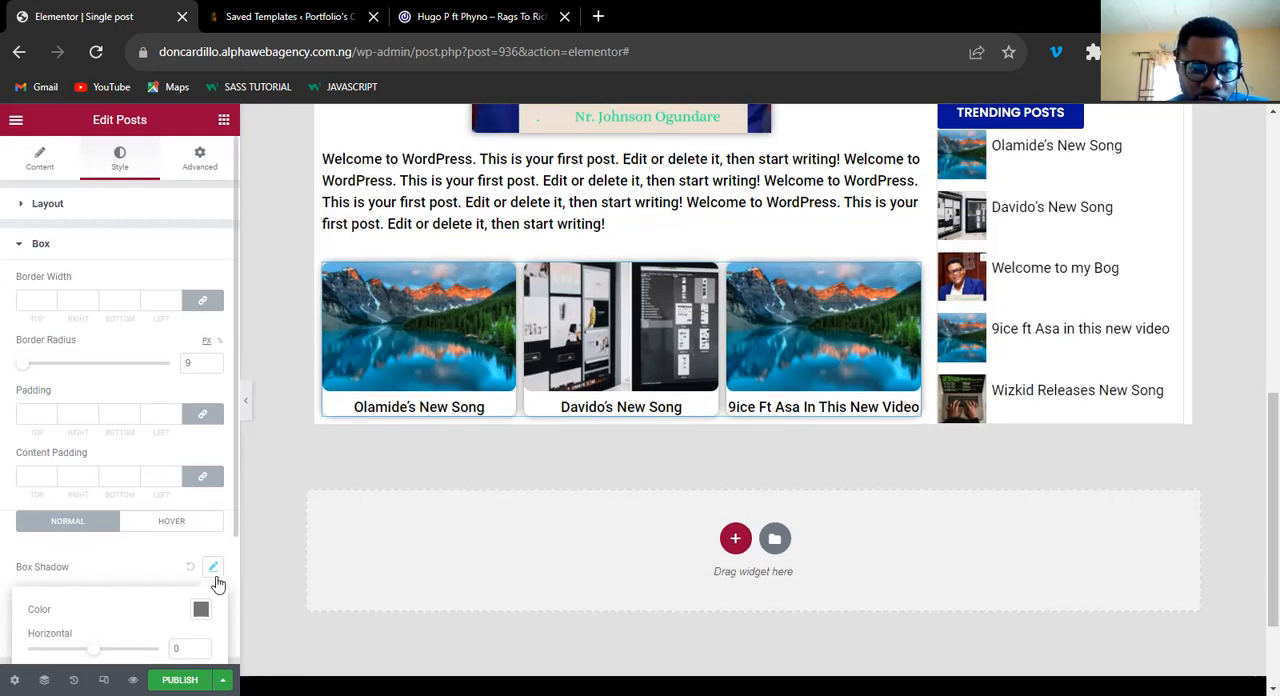
pyautogui.click(150, 584)
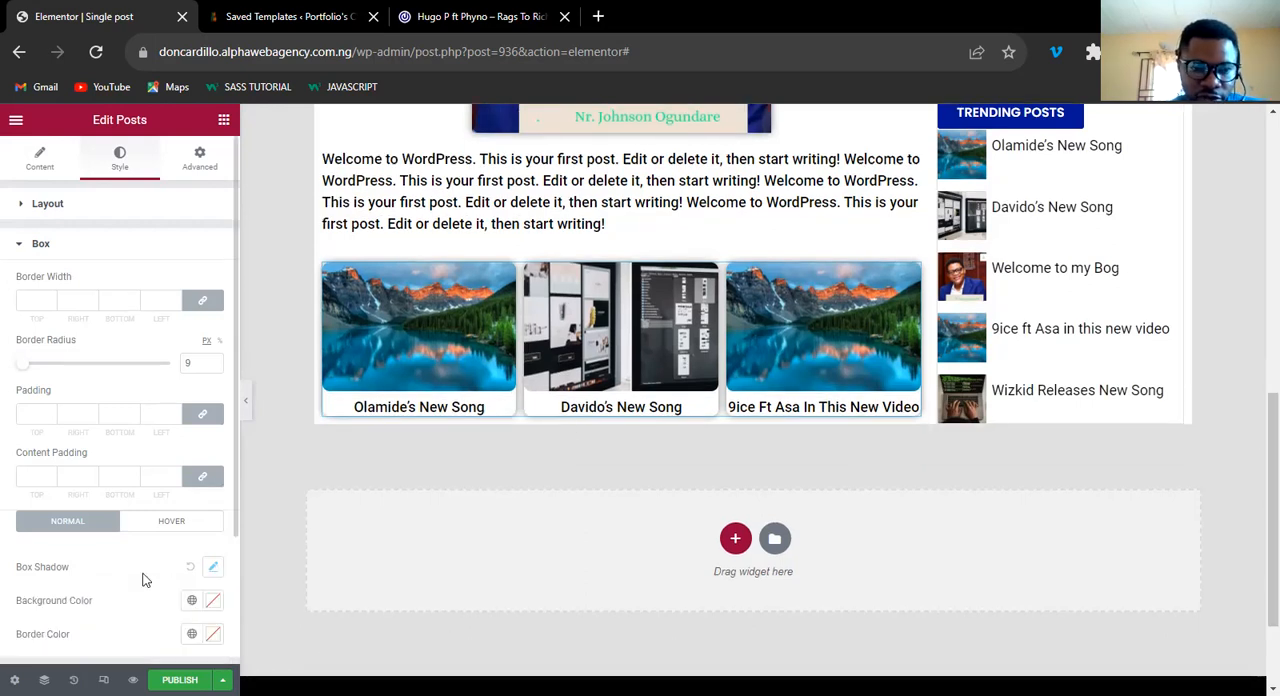
# Review the remaining box style options and examine how the shadowed related posts look within the post layout.
pyautogui.scroll(-2, 128, 576)
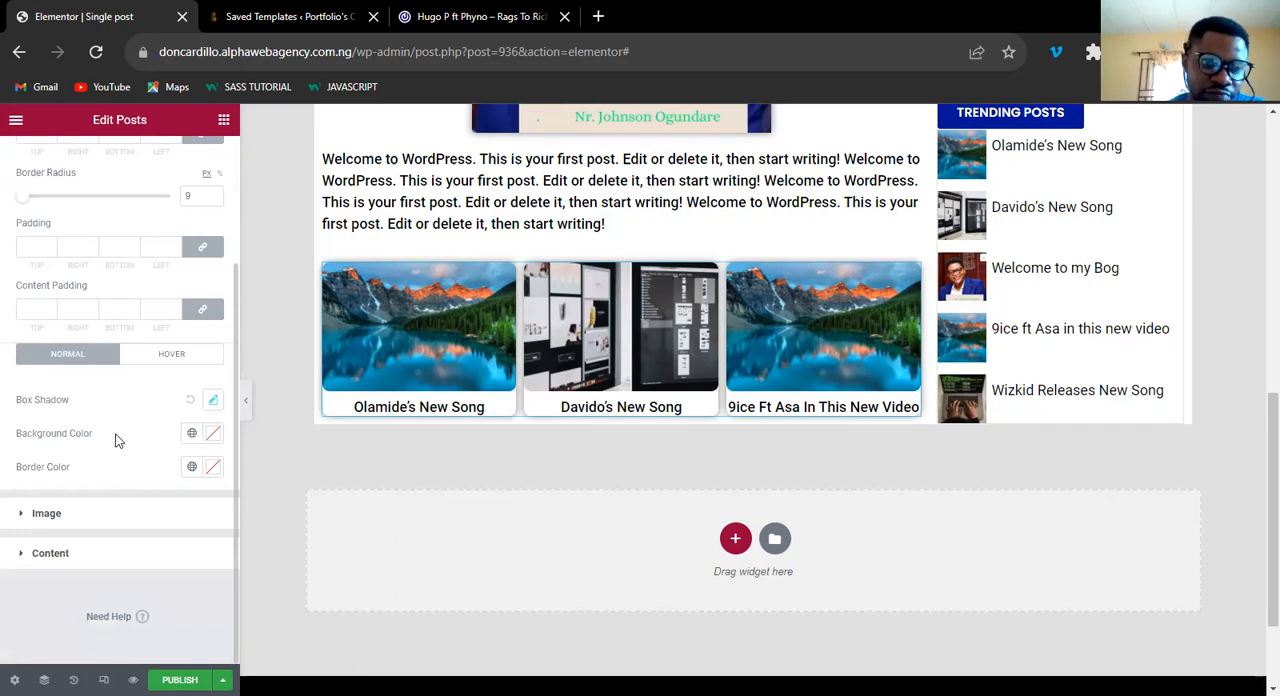
pyautogui.scroll(2, 115, 440)
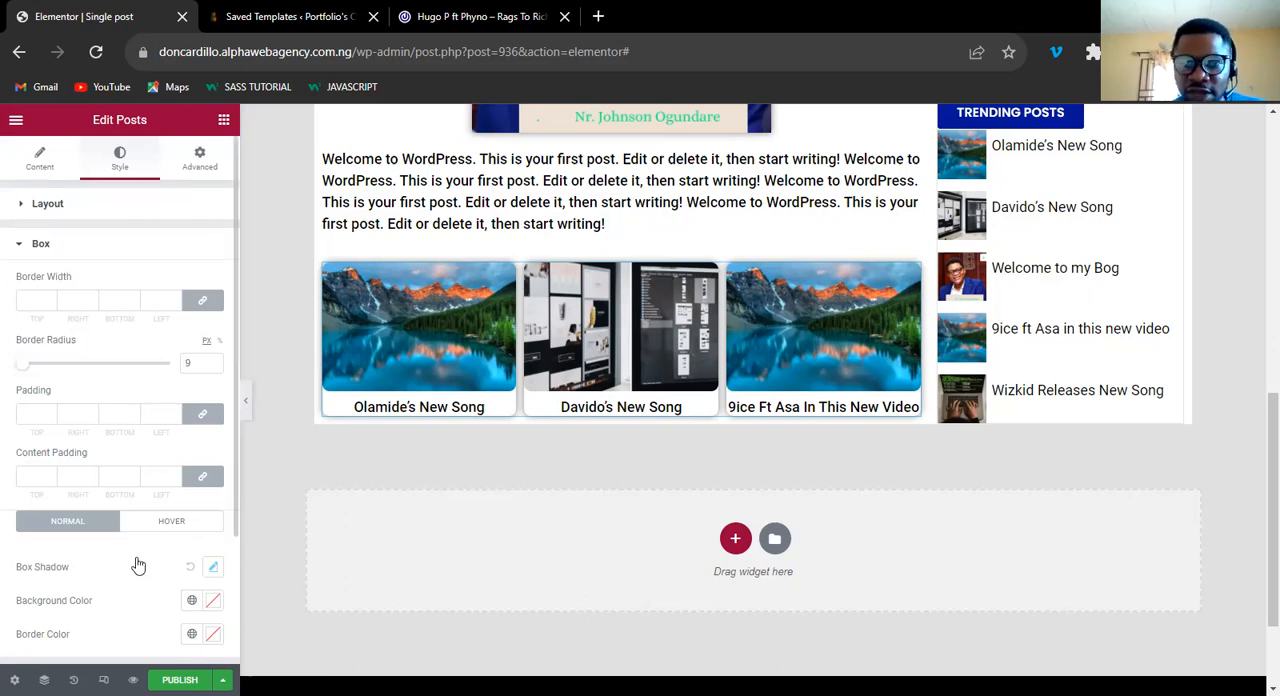
pyautogui.scroll(-2, 138, 474)
pyautogui.scroll(2, 138, 445)
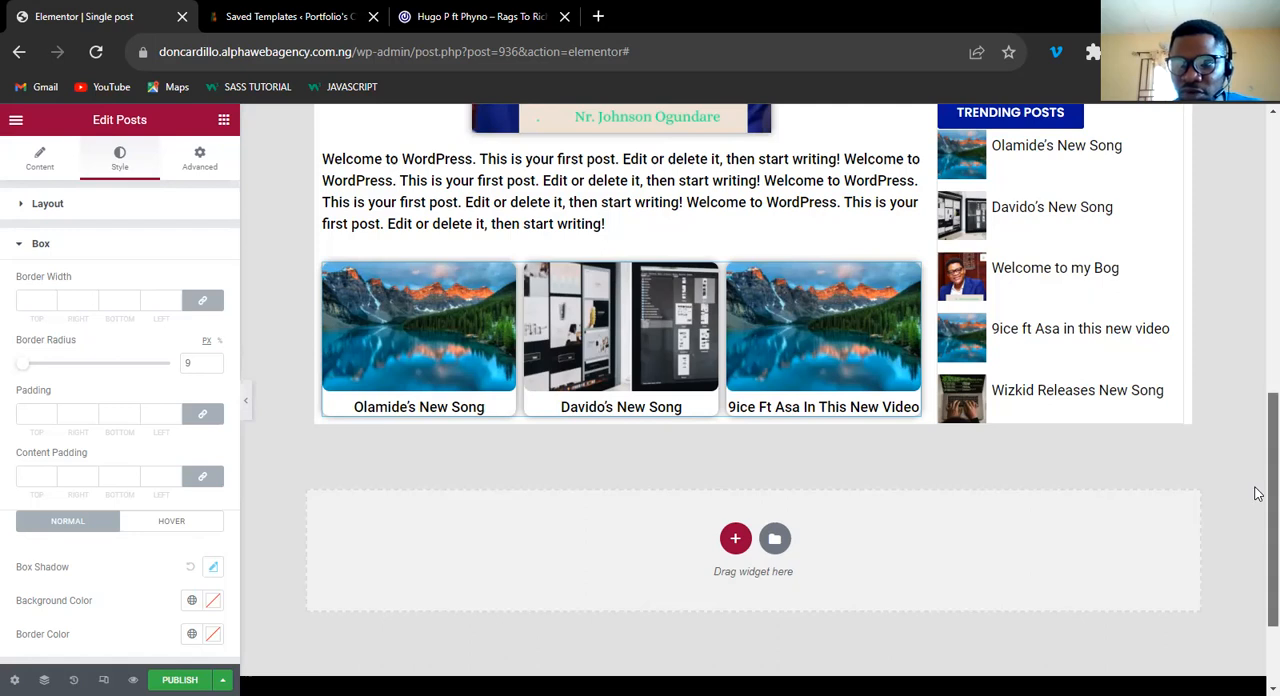
pyautogui.scroll(2, 1258, 450)
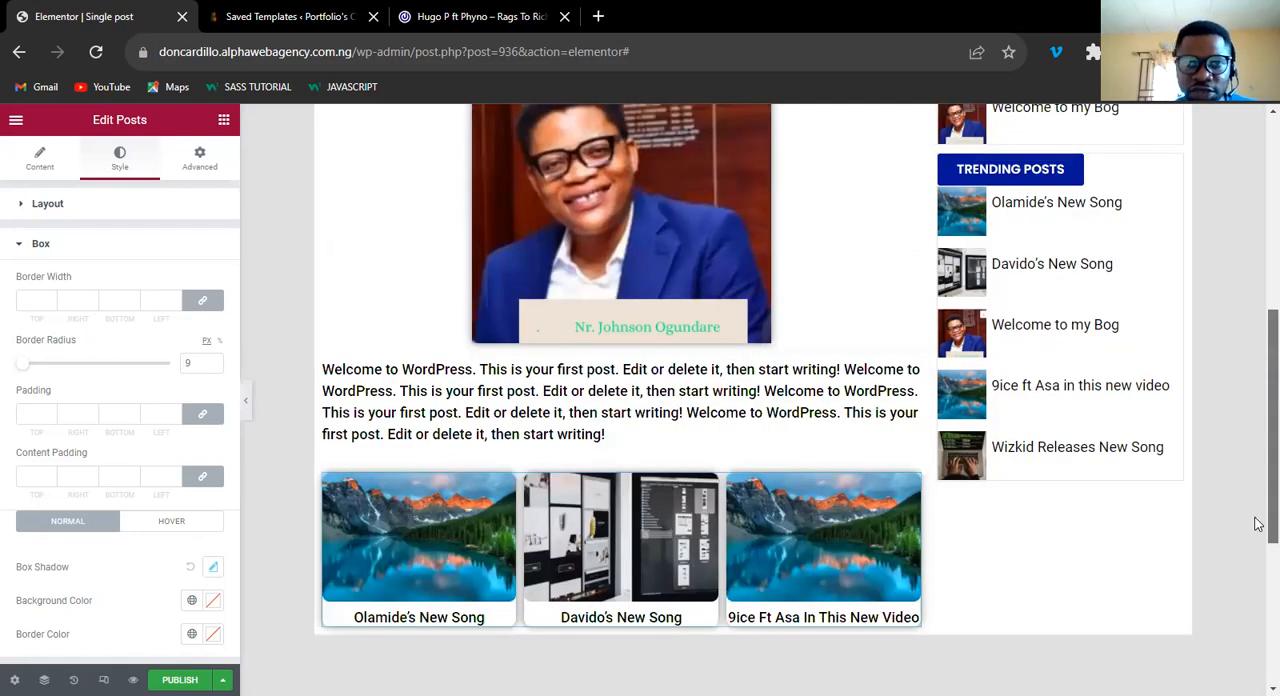
pyautogui.scroll(-2, 1257, 450)
pyautogui.scroll(1, 1257, 460)
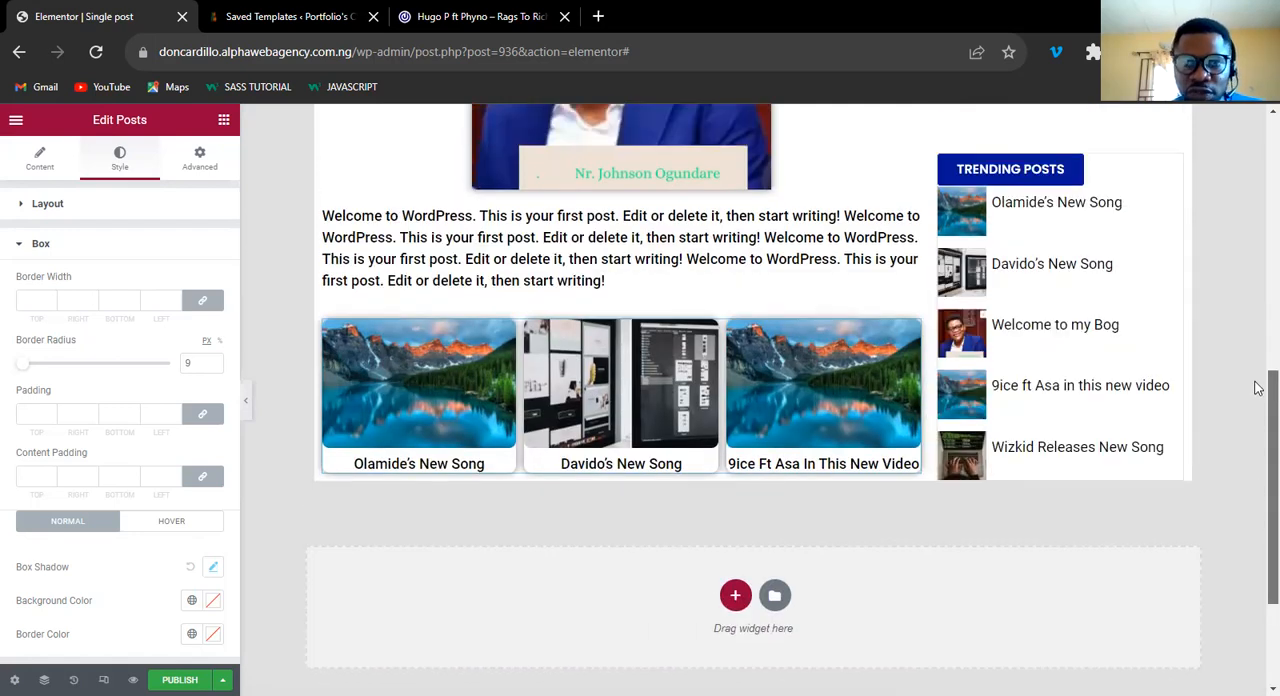
pyautogui.scroll(3, 1257, 440)
pyautogui.scroll(-2, 1258, 475)
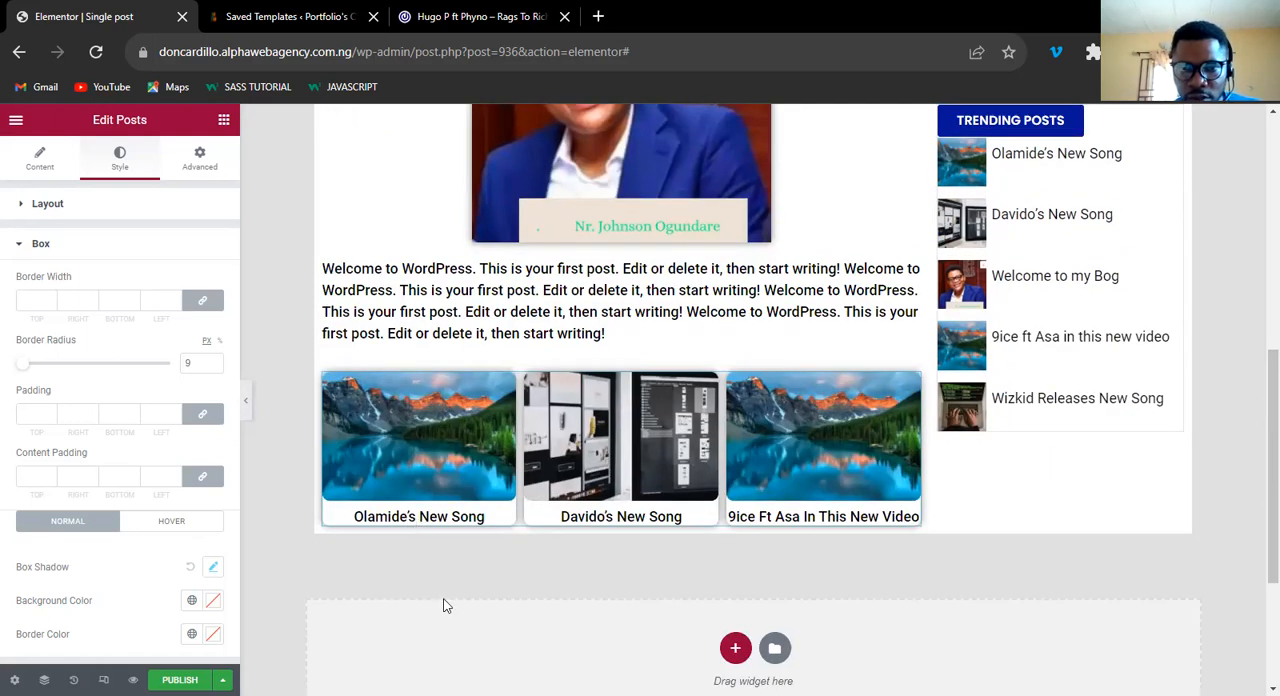
# Unlink the Posts boxes' content padding and set it to 5 on the right, 10 at the bottom and 5 on the left.
pyautogui.click(203, 480)
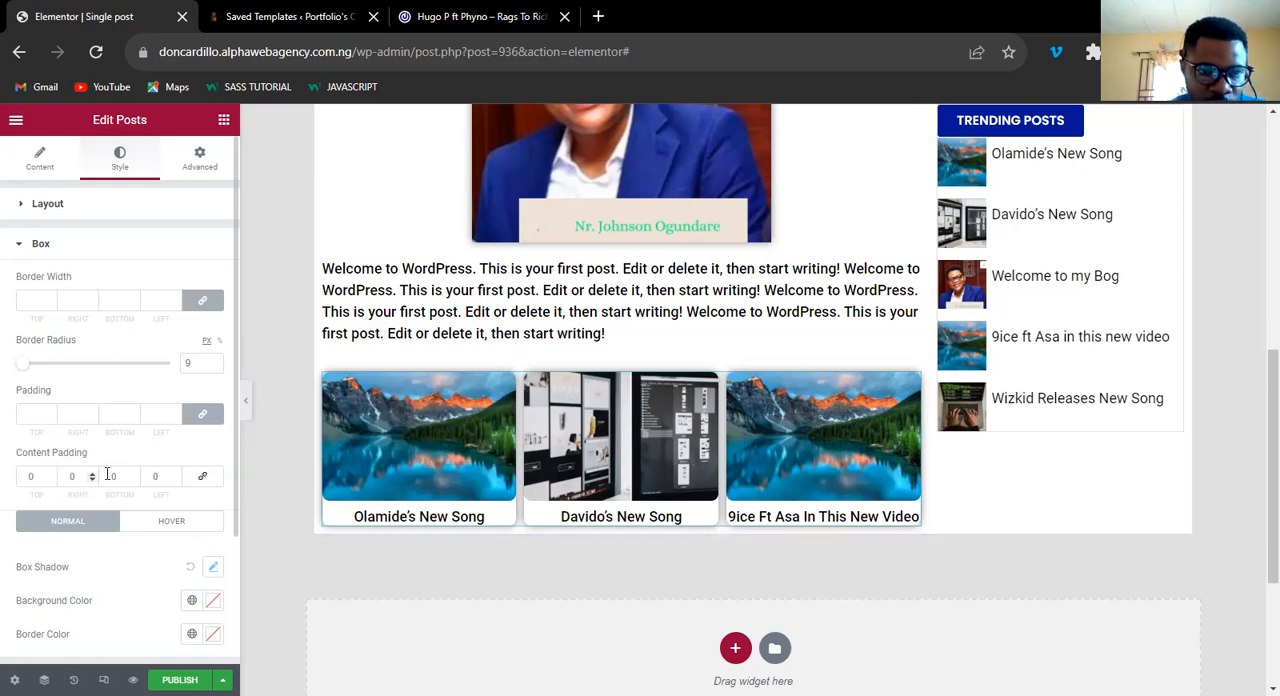
pyautogui.click(110, 475)
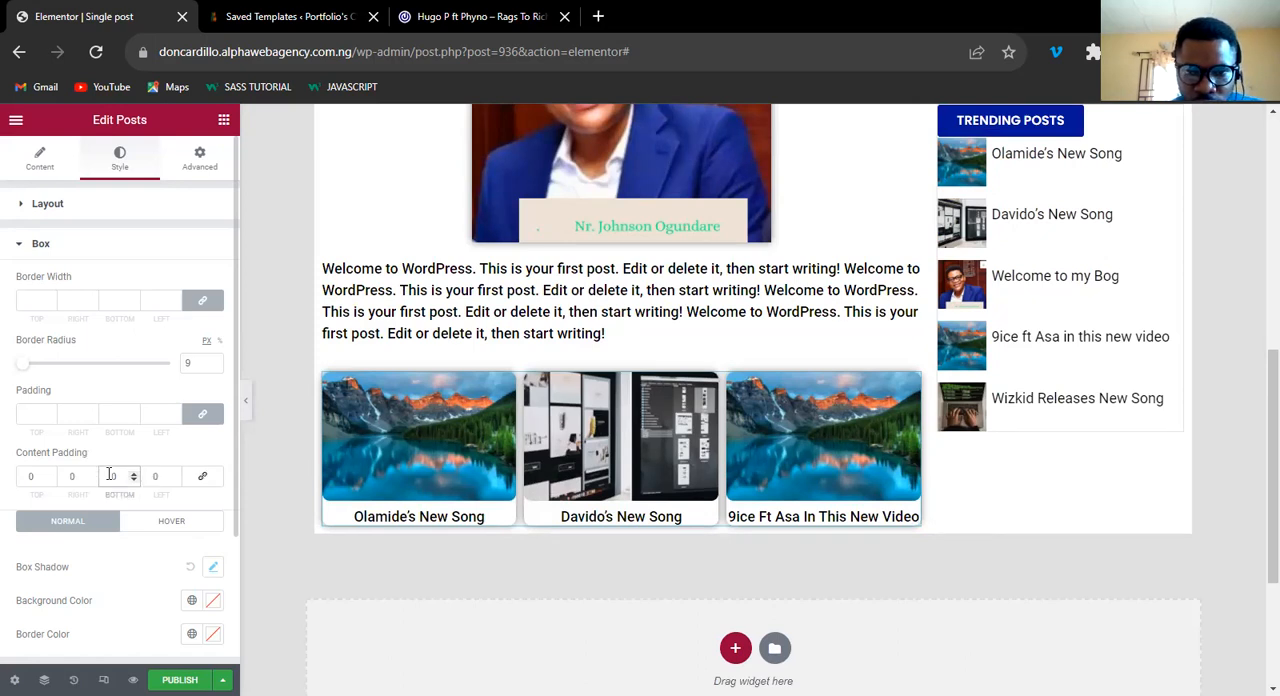
pyautogui.write('1')
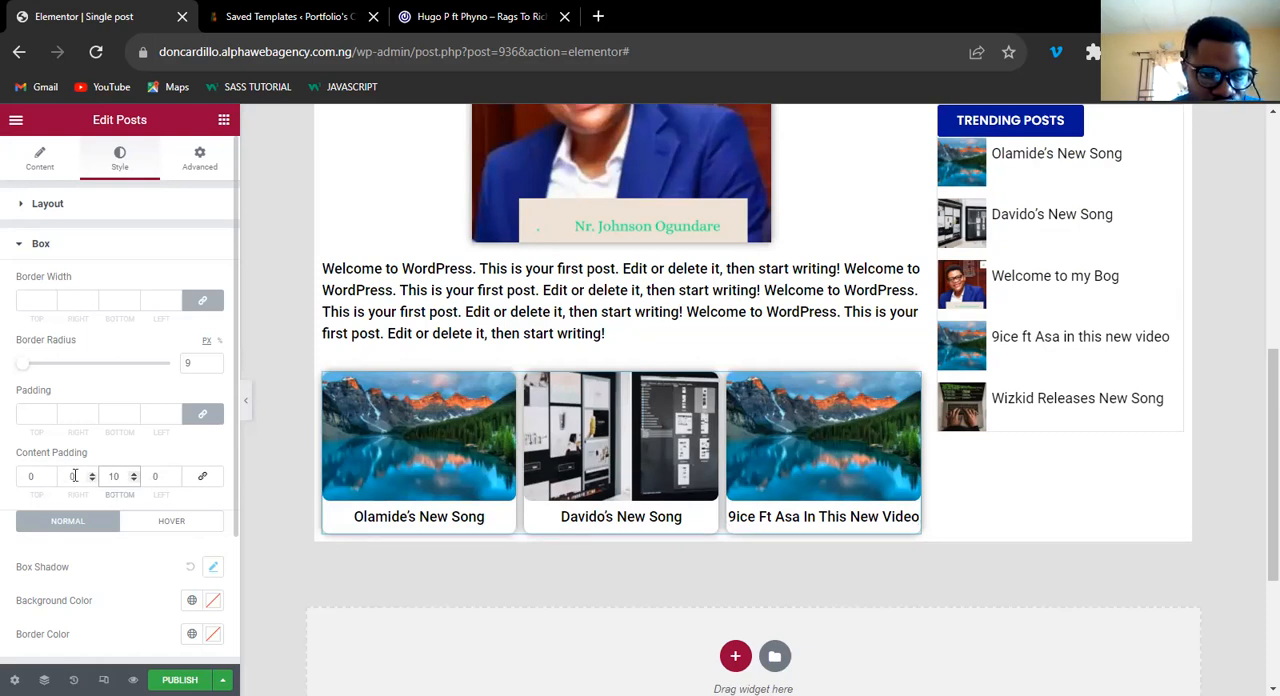
pyautogui.click(74, 476)
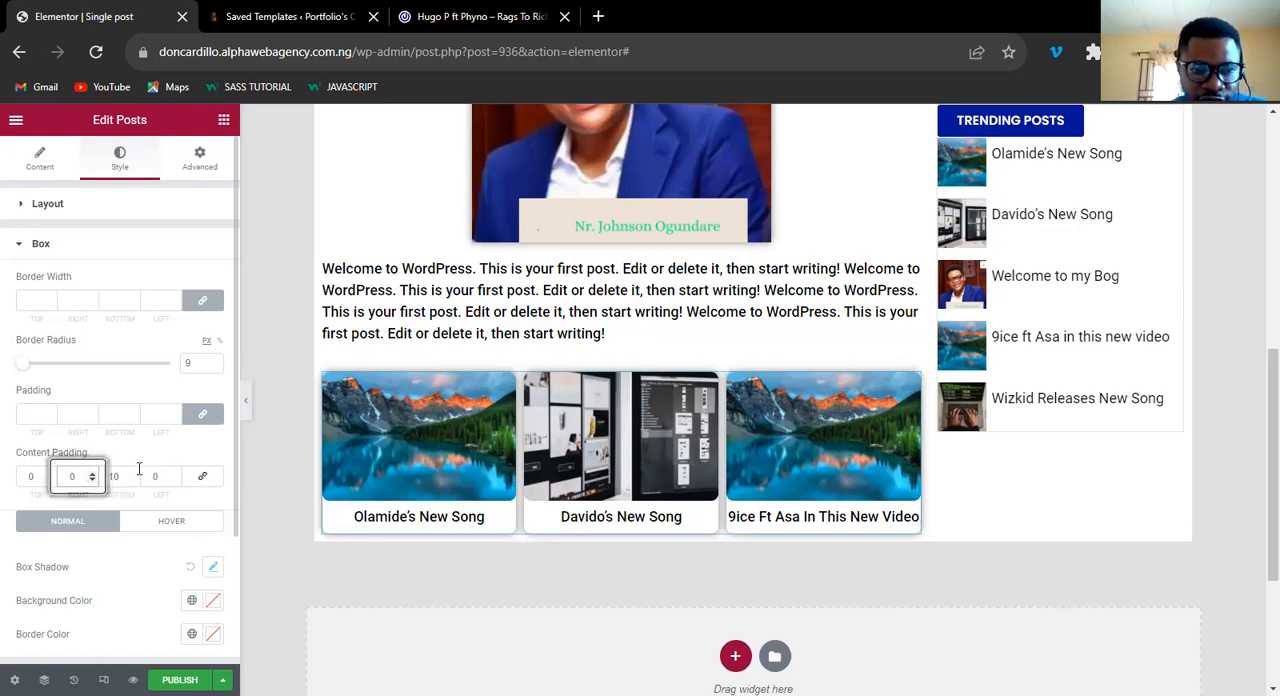
pyautogui.write('5')
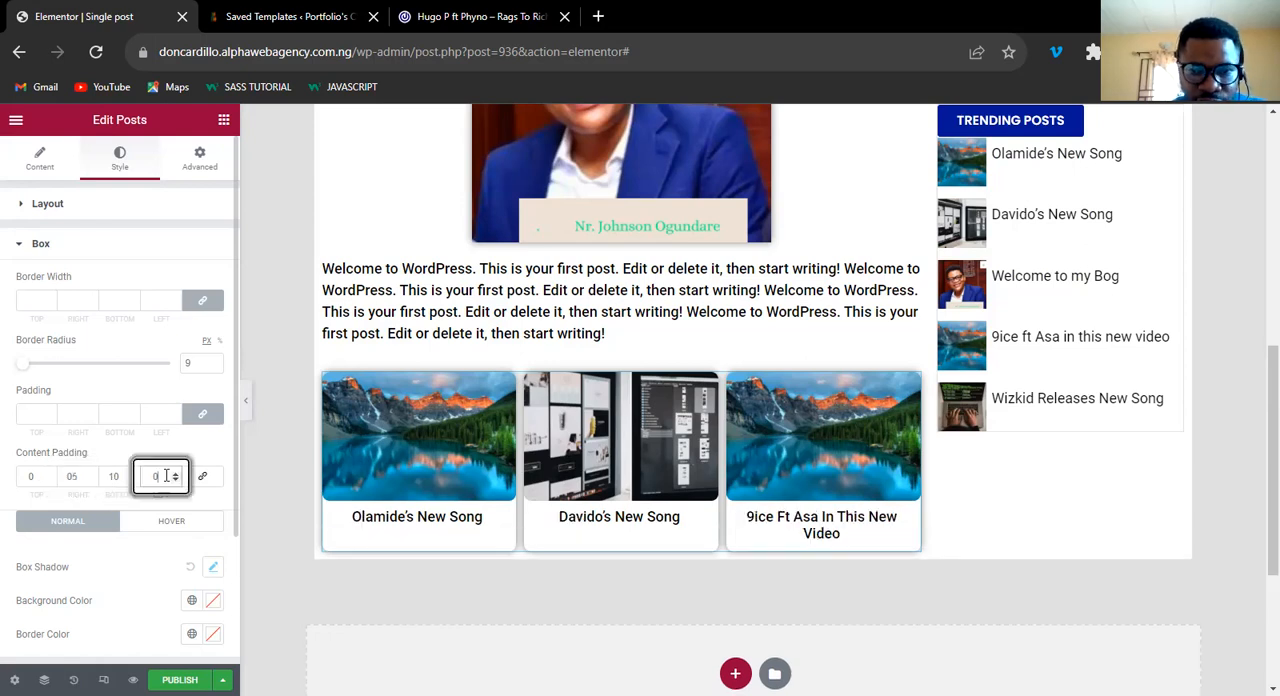
pyautogui.write('5')
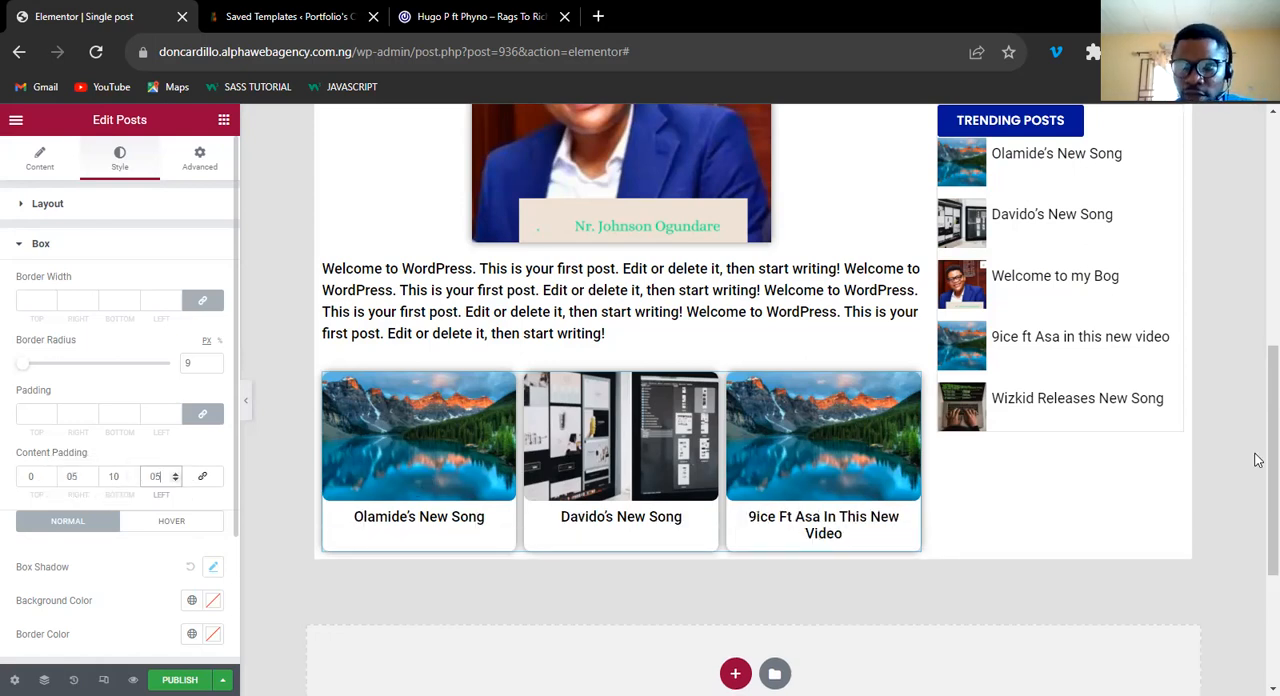
# Add a Heading widget above the related posts, titled "Related Posts" with the H3 HTML tag.
pyautogui.scroll(1, 1258, 425)
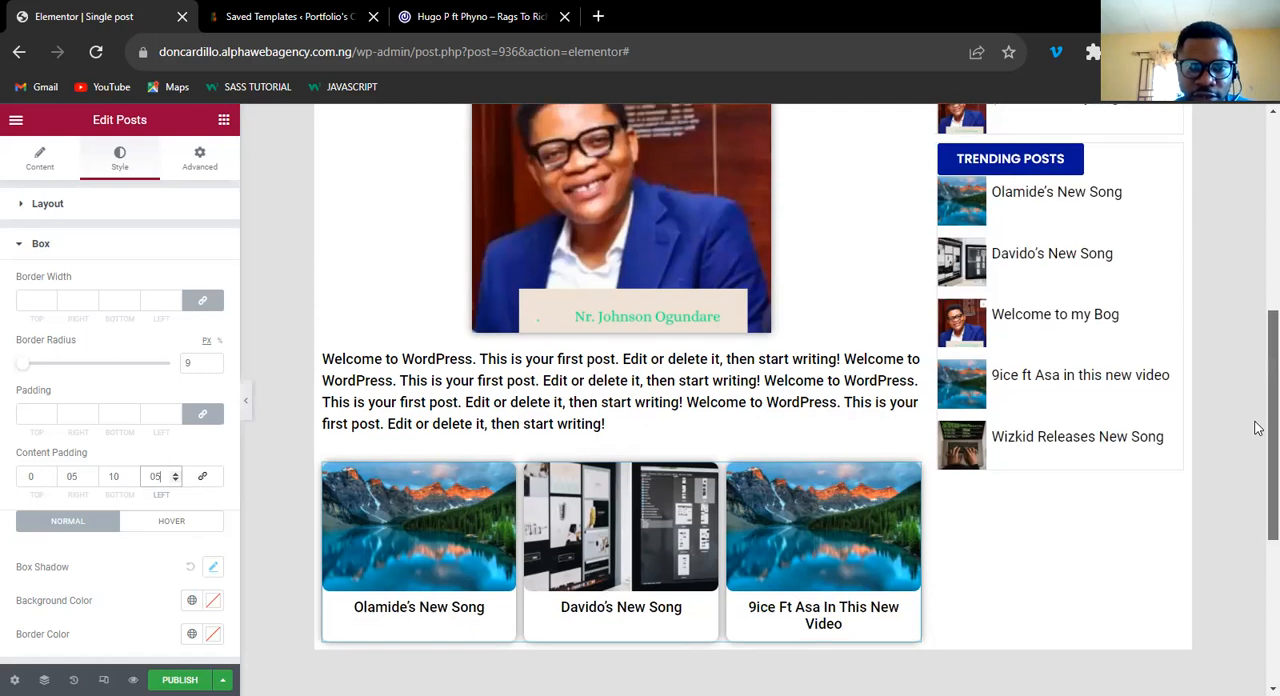
pyautogui.click(223, 122)
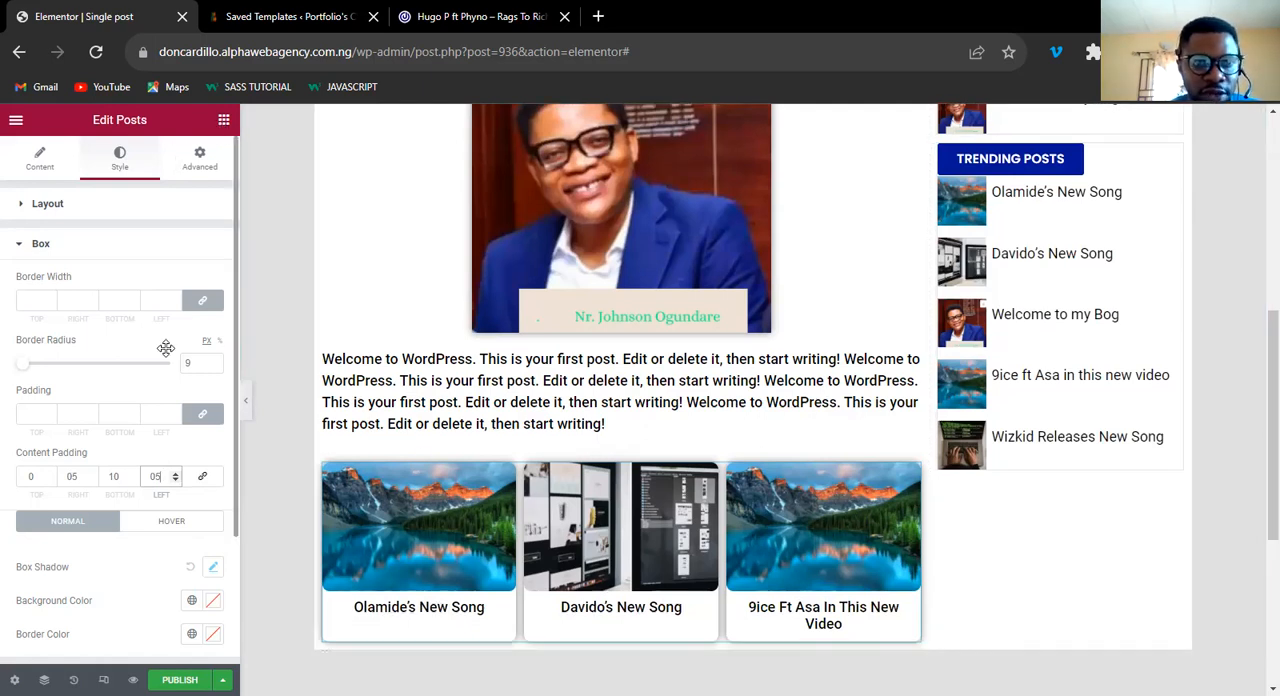
pyautogui.moveTo(166, 347); pyautogui.dragTo(522, 476)
pyautogui.click(145, 264)
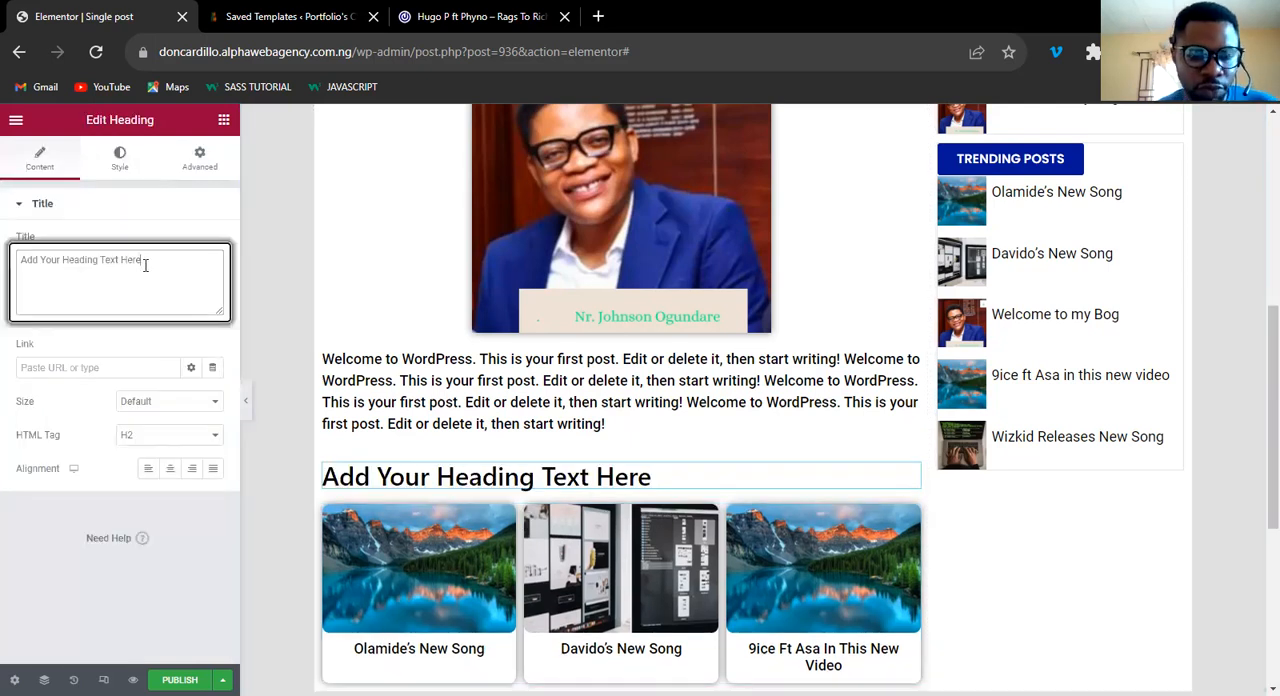
pyautogui.tripleClick(145, 264)
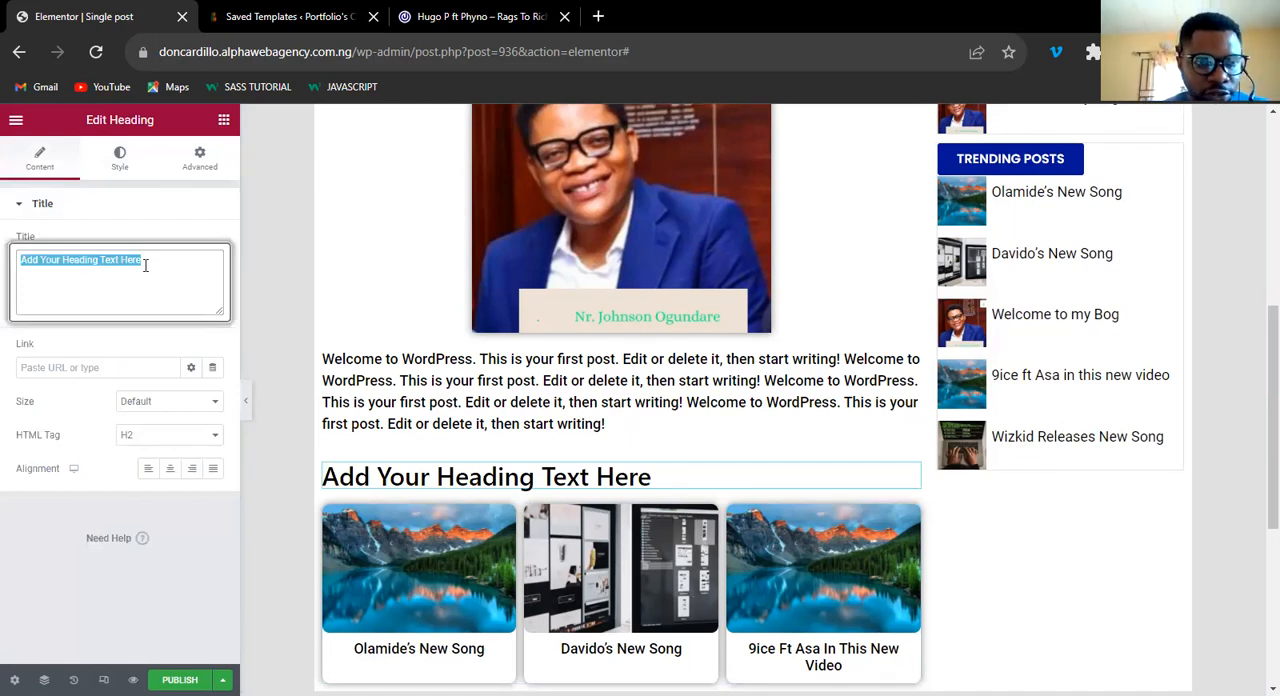
pyautogui.write('Related POsts')
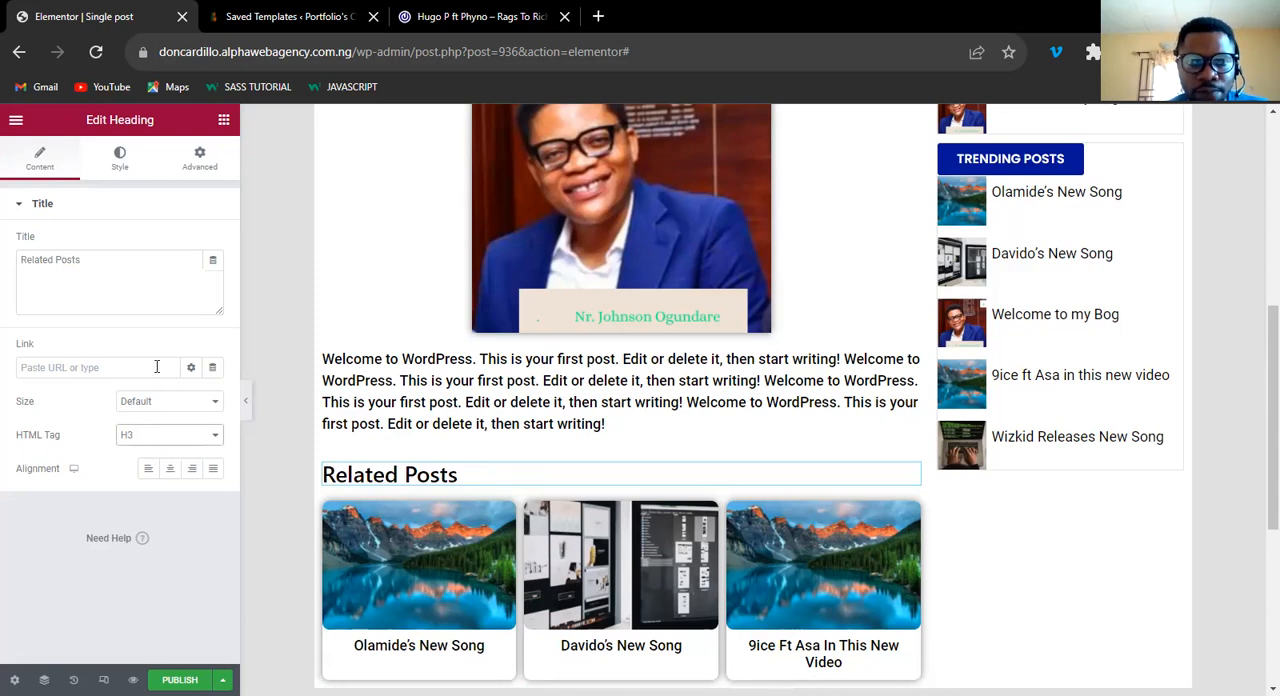
# Set the Related Posts heading's padding to 6 px on all sides.
pyautogui.click(194, 164)
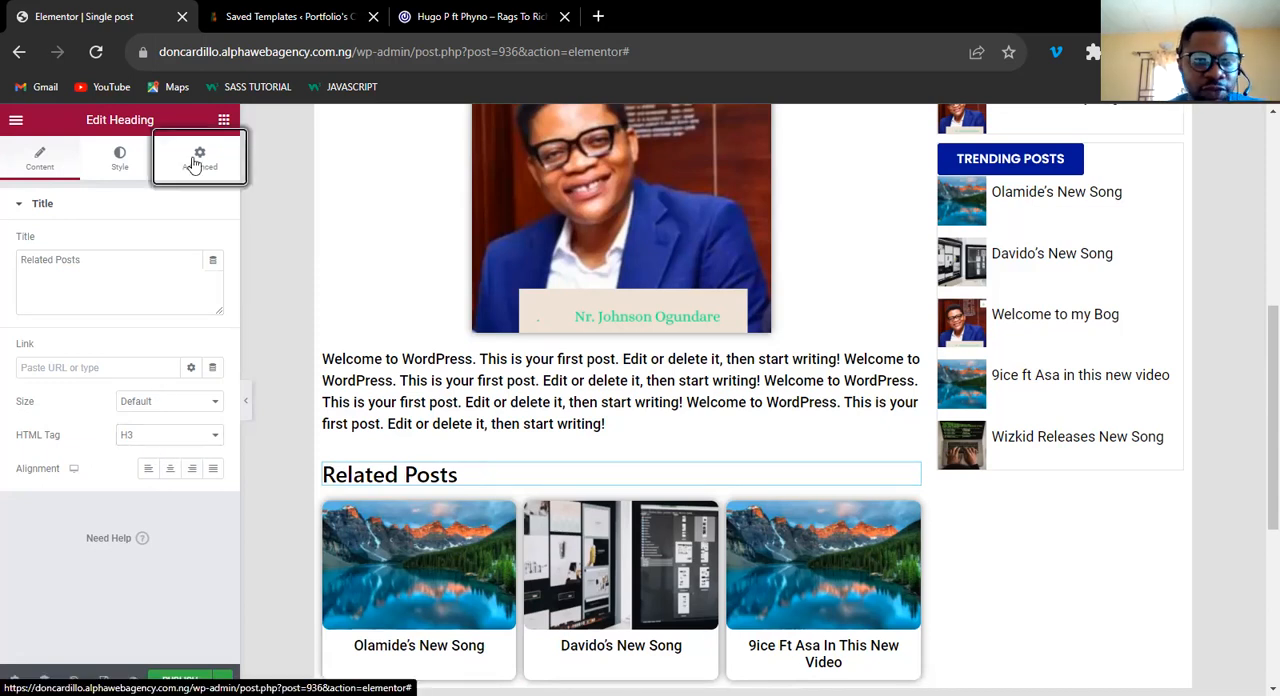
pyautogui.click(194, 164)
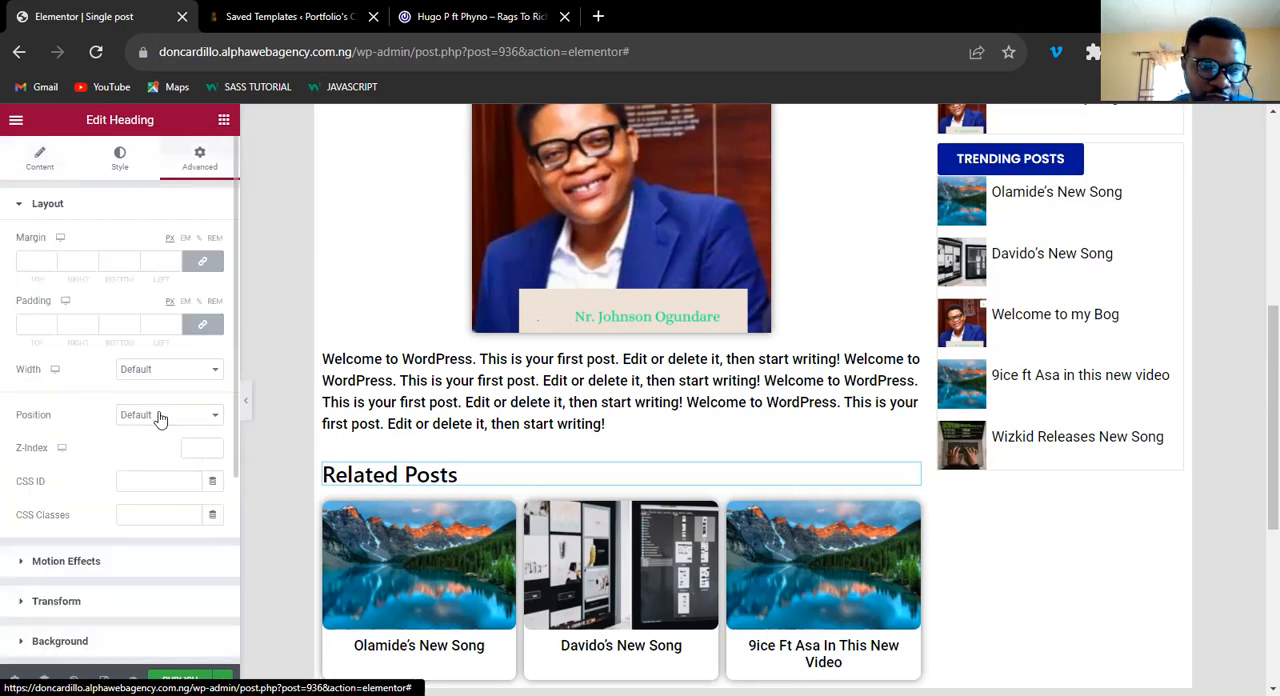
pyautogui.click(160, 324)
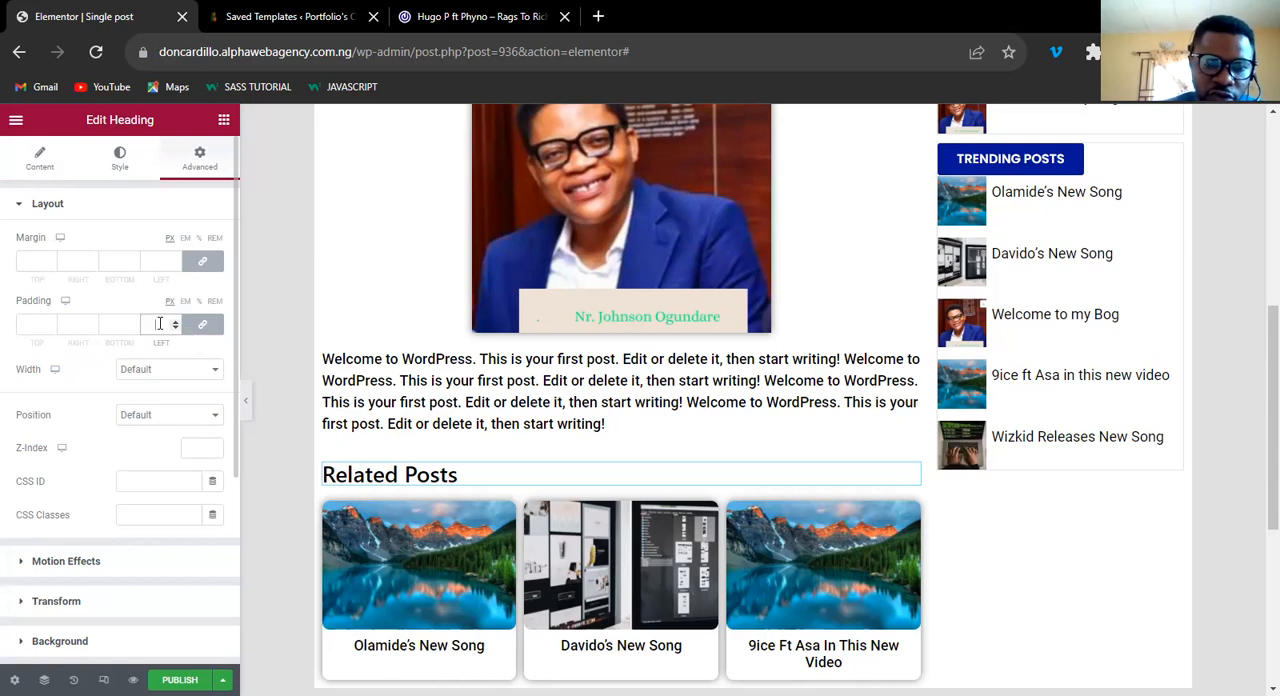
pyautogui.write('6')
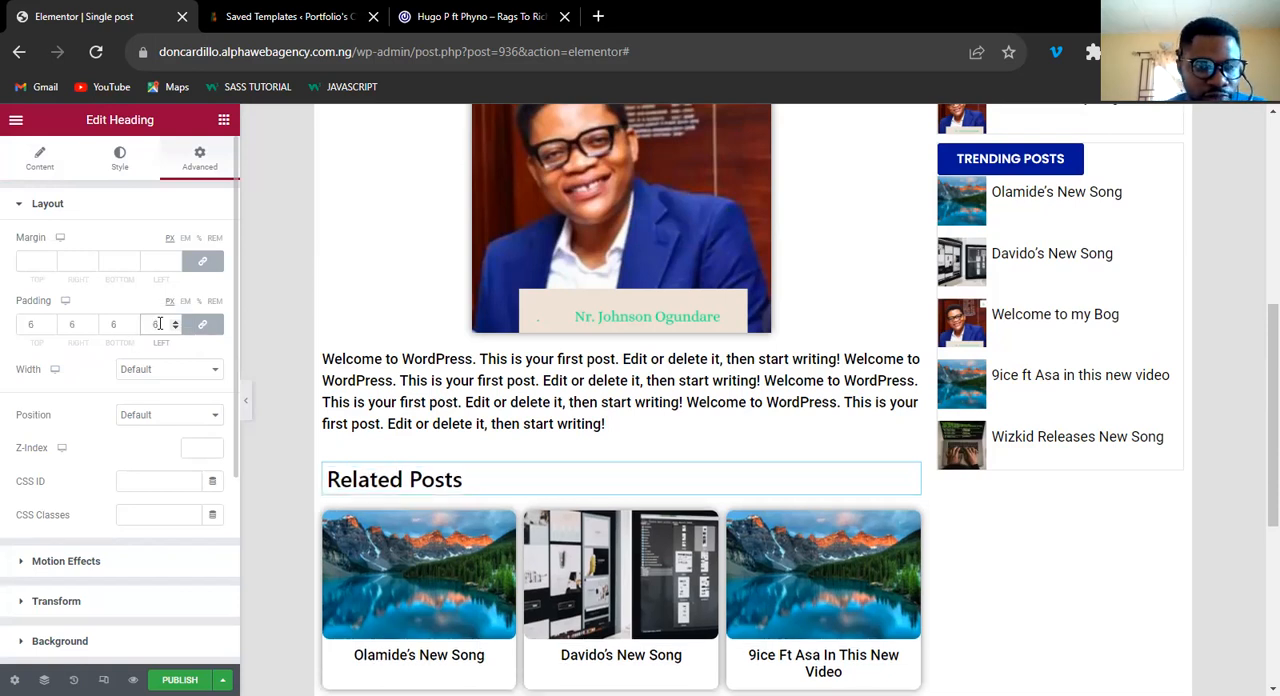
# Give the Related Posts heading a classic background in the global color BLUE COLOR.
pyautogui.click(83, 652)
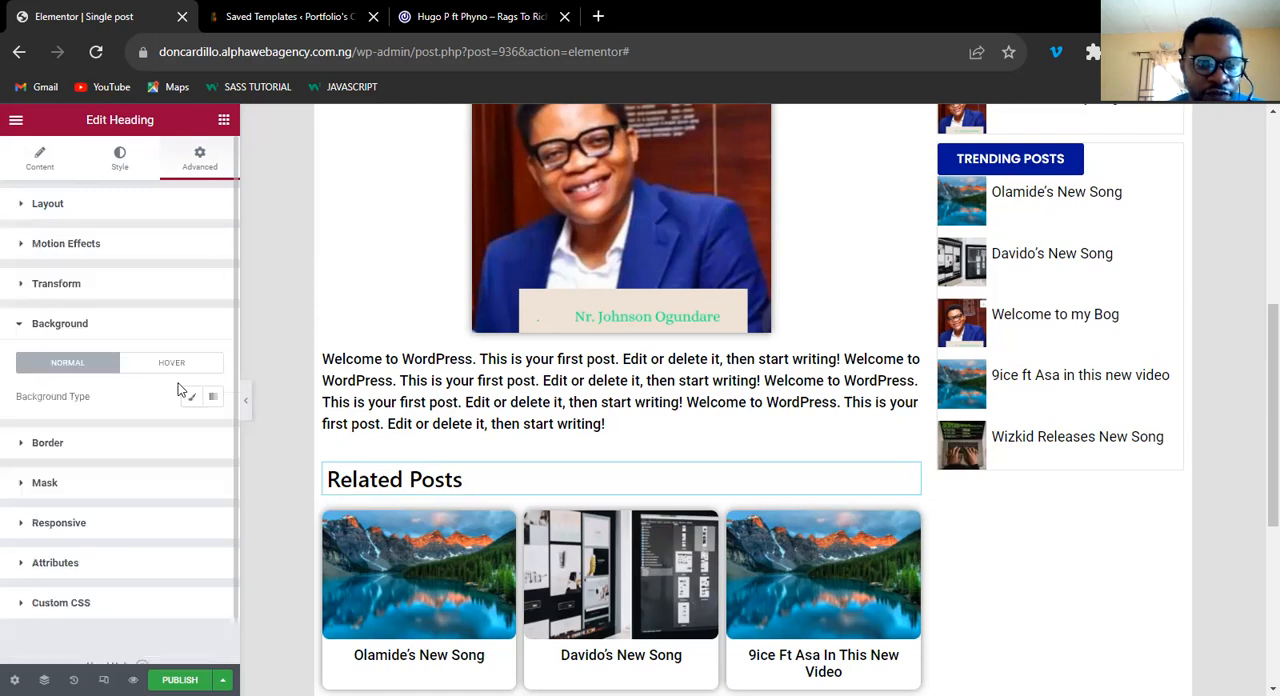
pyautogui.click(190, 401)
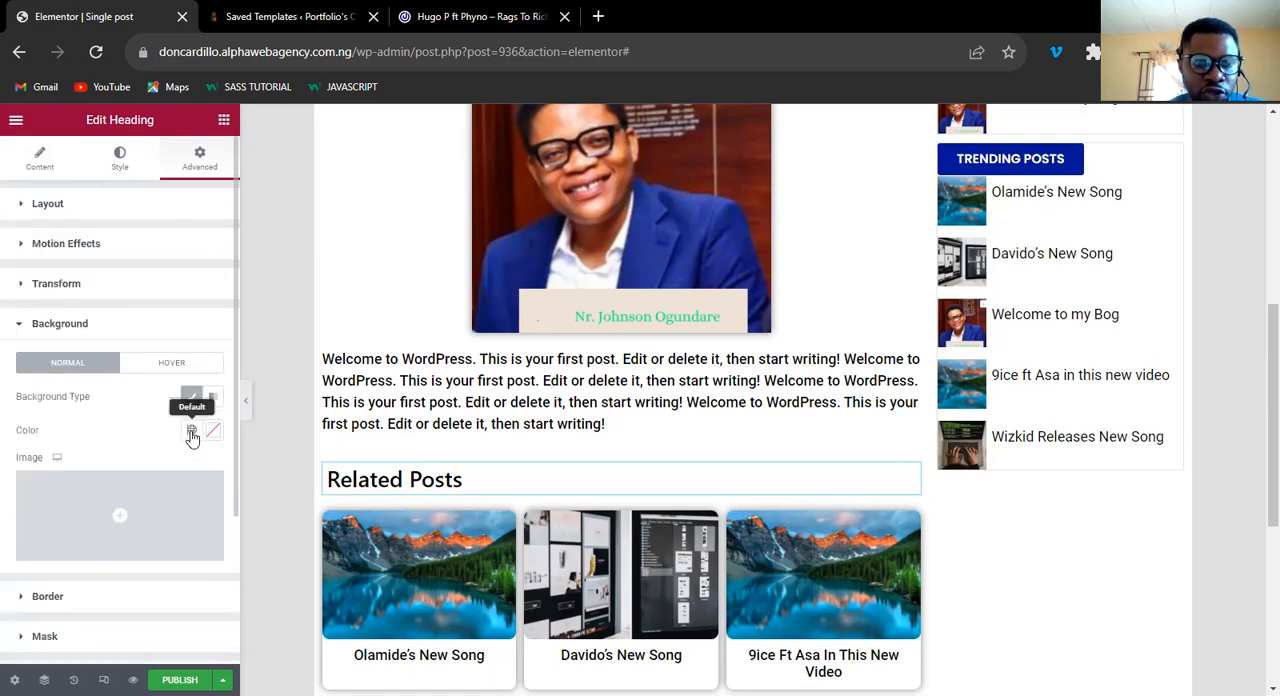
pyautogui.click(191, 433)
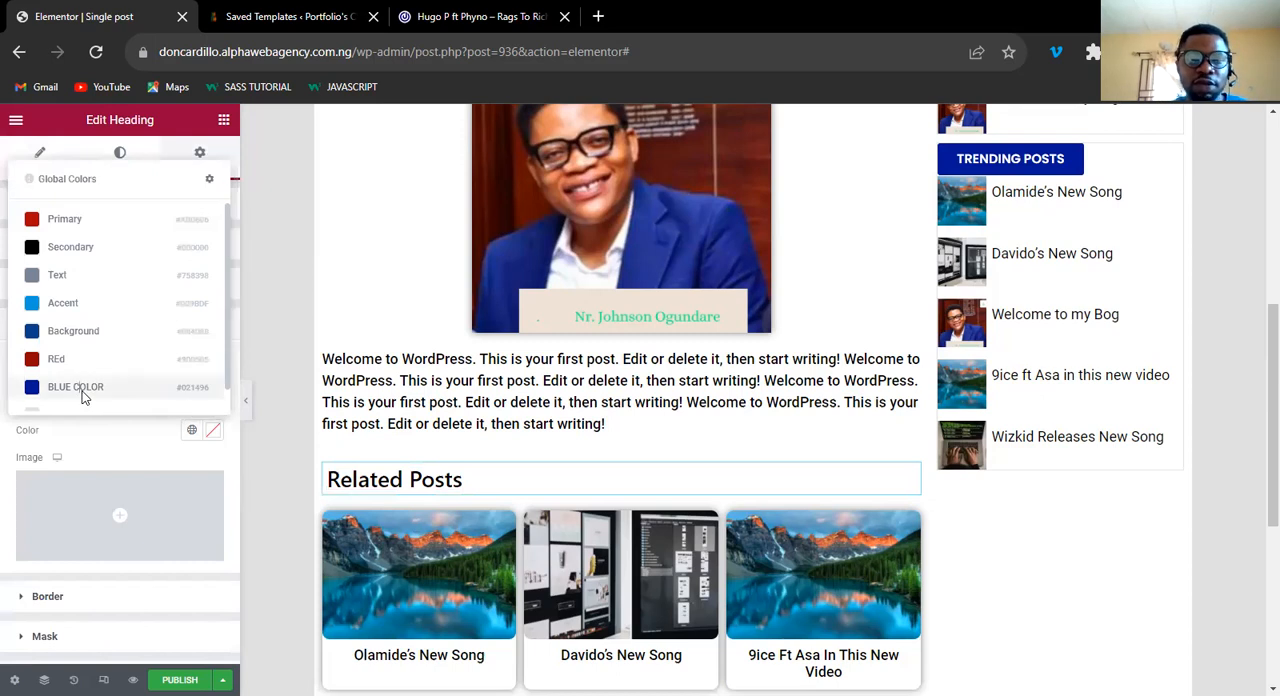
pyautogui.click(84, 388)
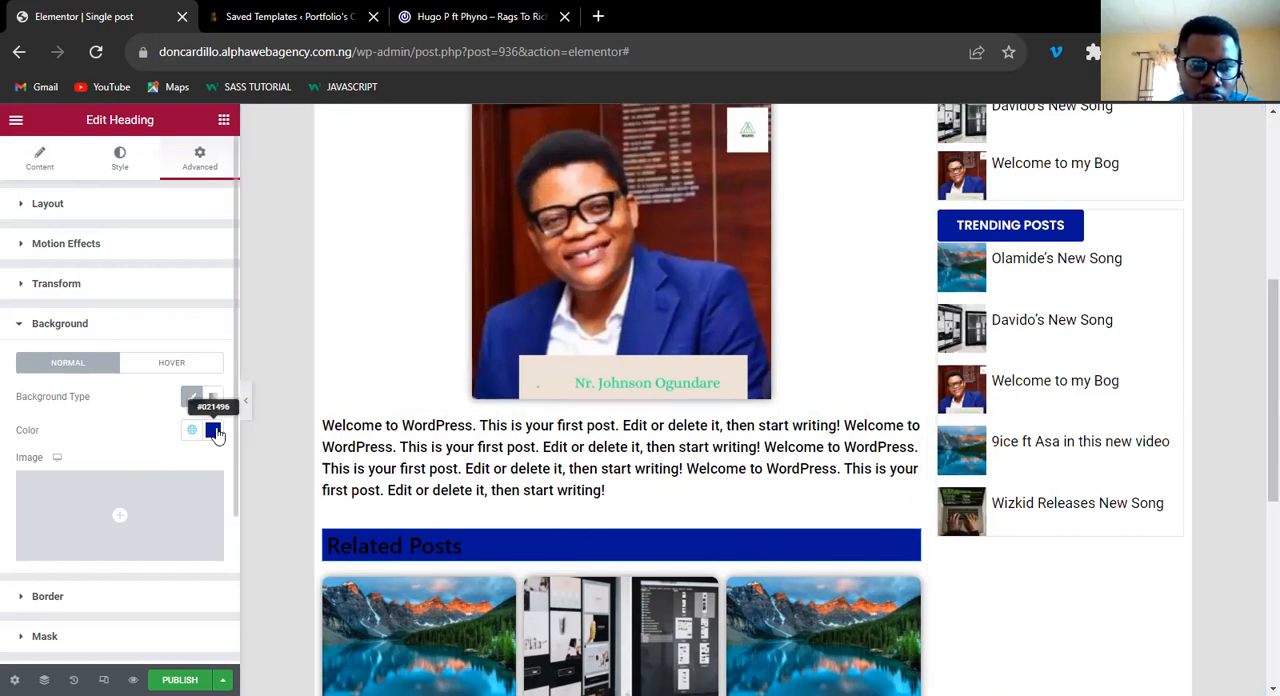
pyautogui.click(52, 326)
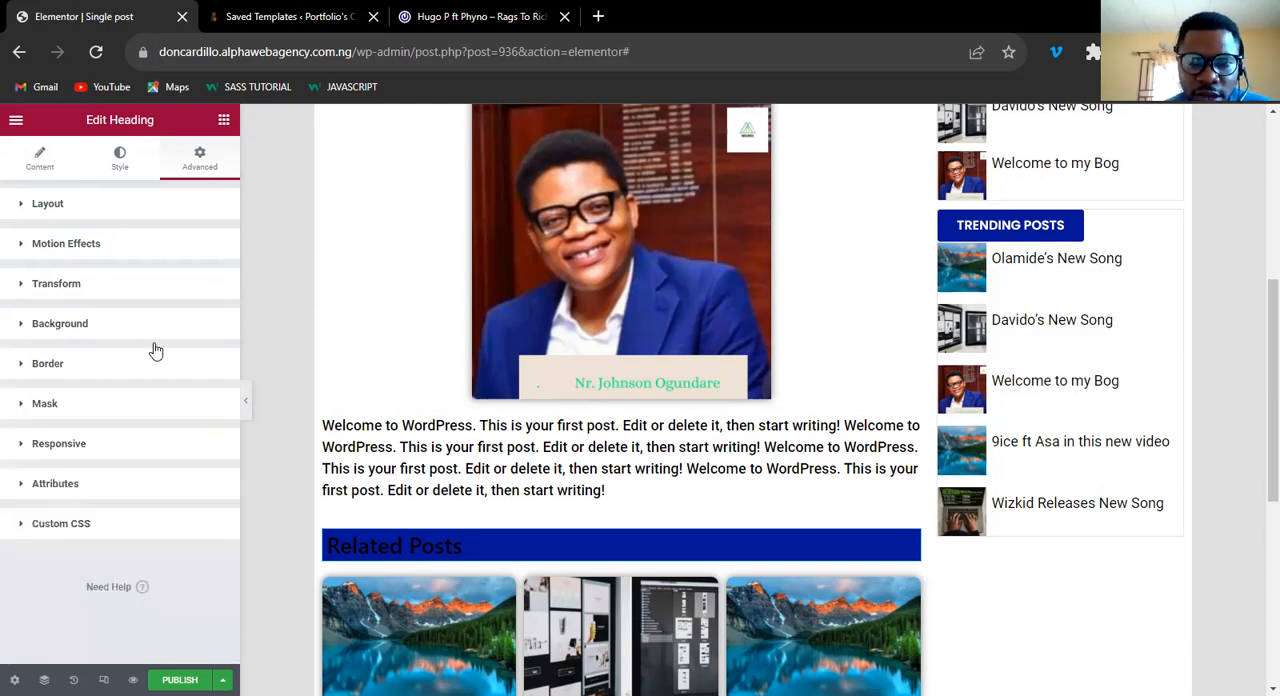
# Check the related section on the 042Jam reference page and set the Related Posts heading's text color to the near-white #FFF7F7.
pyautogui.click(490, 28)
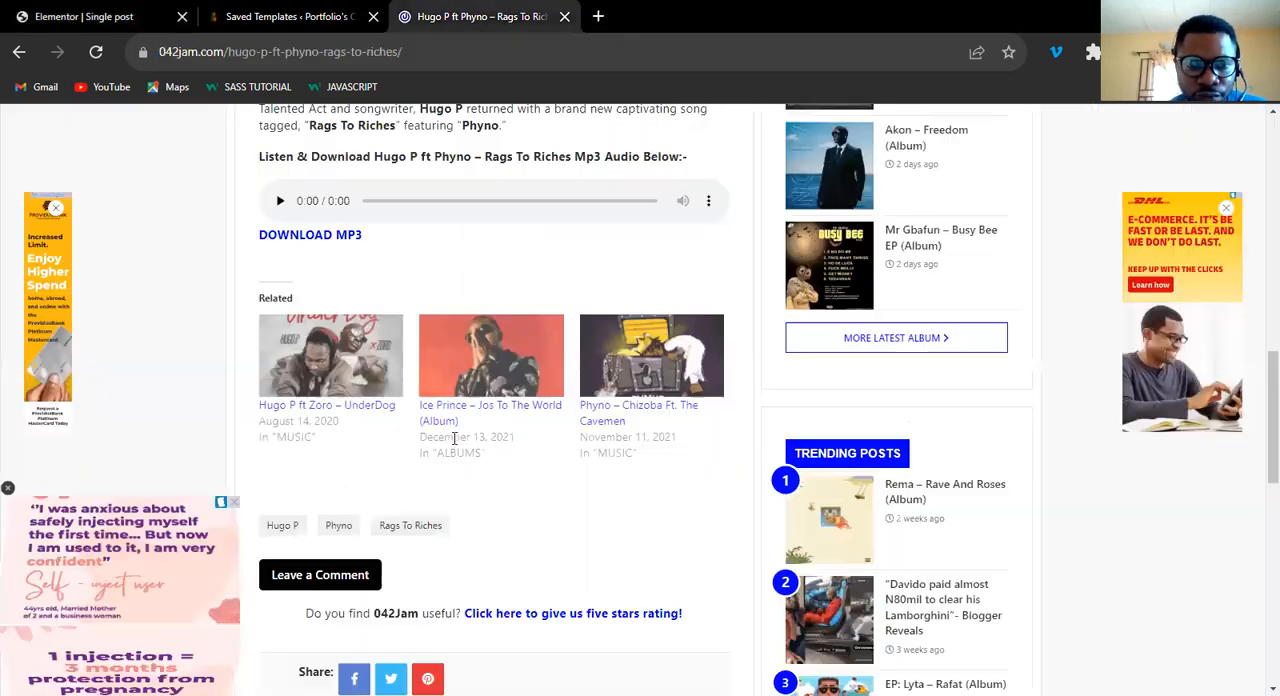
pyautogui.scroll(-5, 445, 475)
pyautogui.scroll(5, 264, 151)
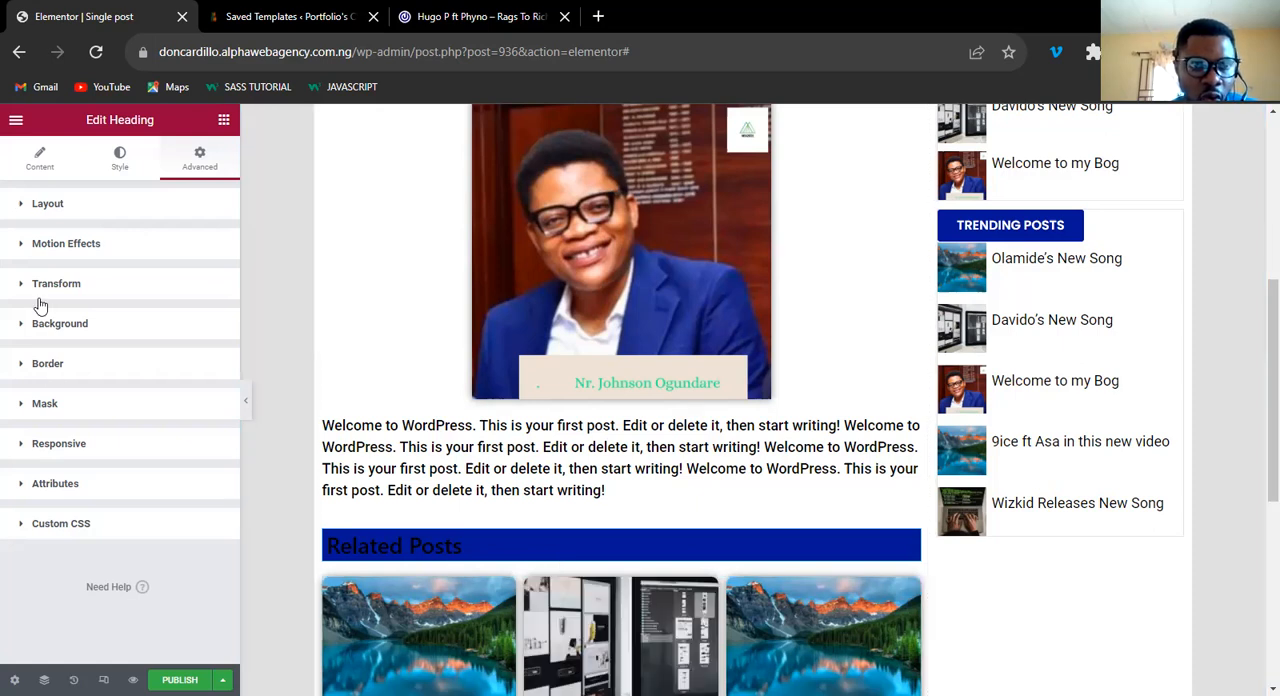
pyautogui.click(120, 170)
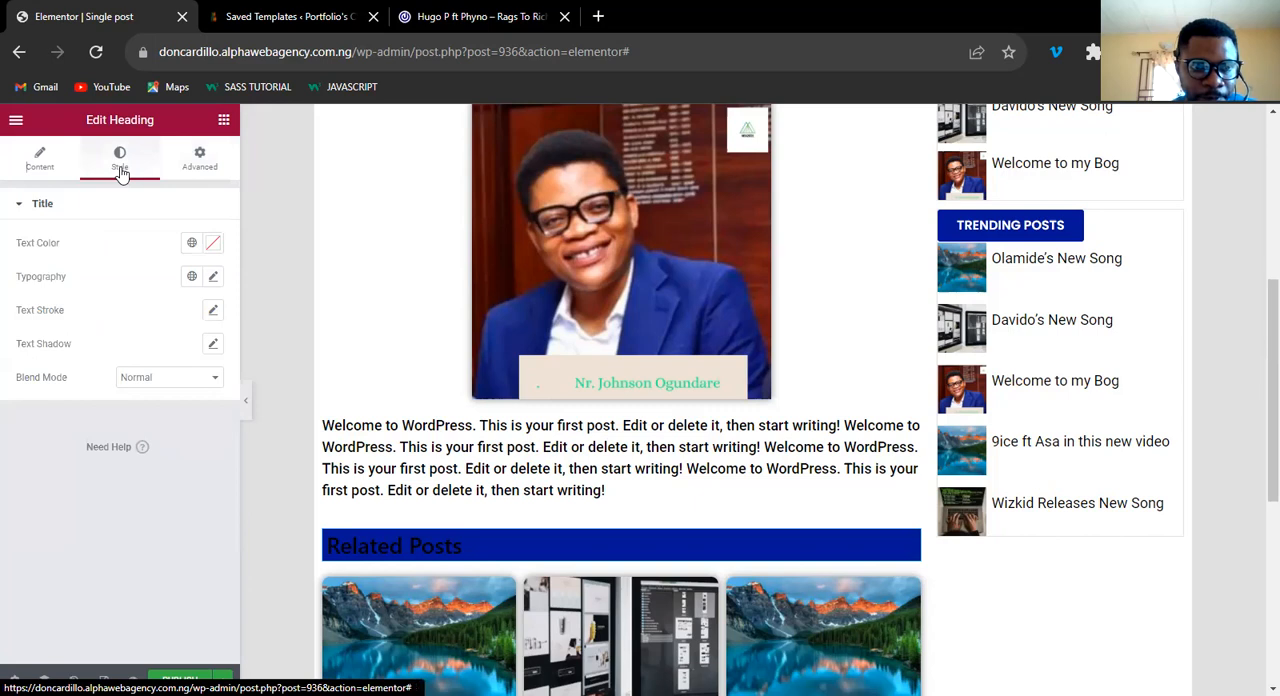
pyautogui.click(213, 249)
pyautogui.write('#FFF7F7')
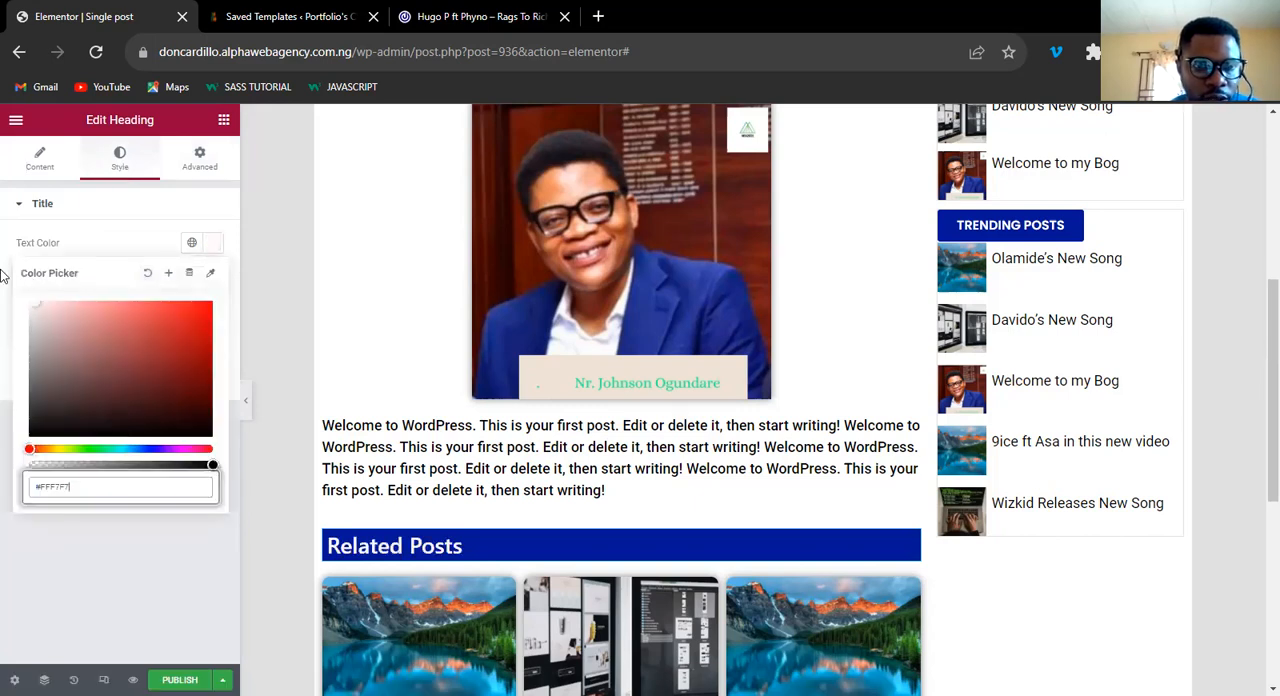
pyautogui.click(213, 249)
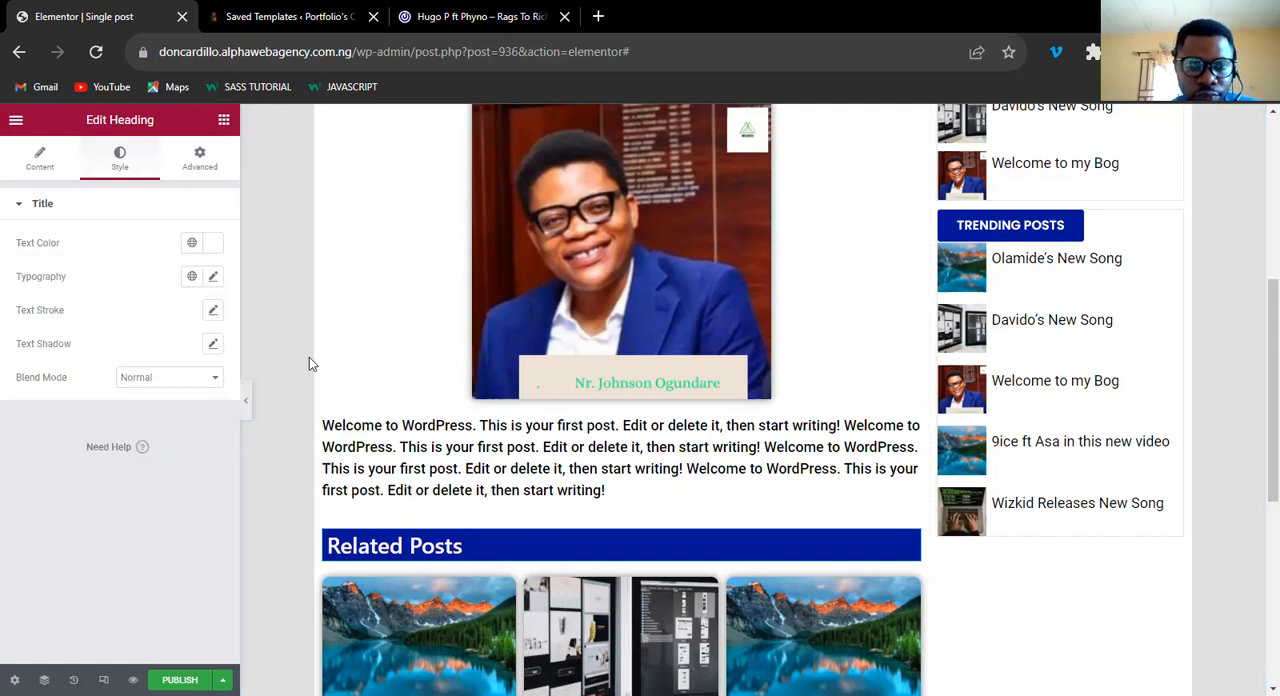
# Set the Related Posts heading's typography to Poppins, size 30 px, weight 600.
pyautogui.scroll(4, 605, 395)
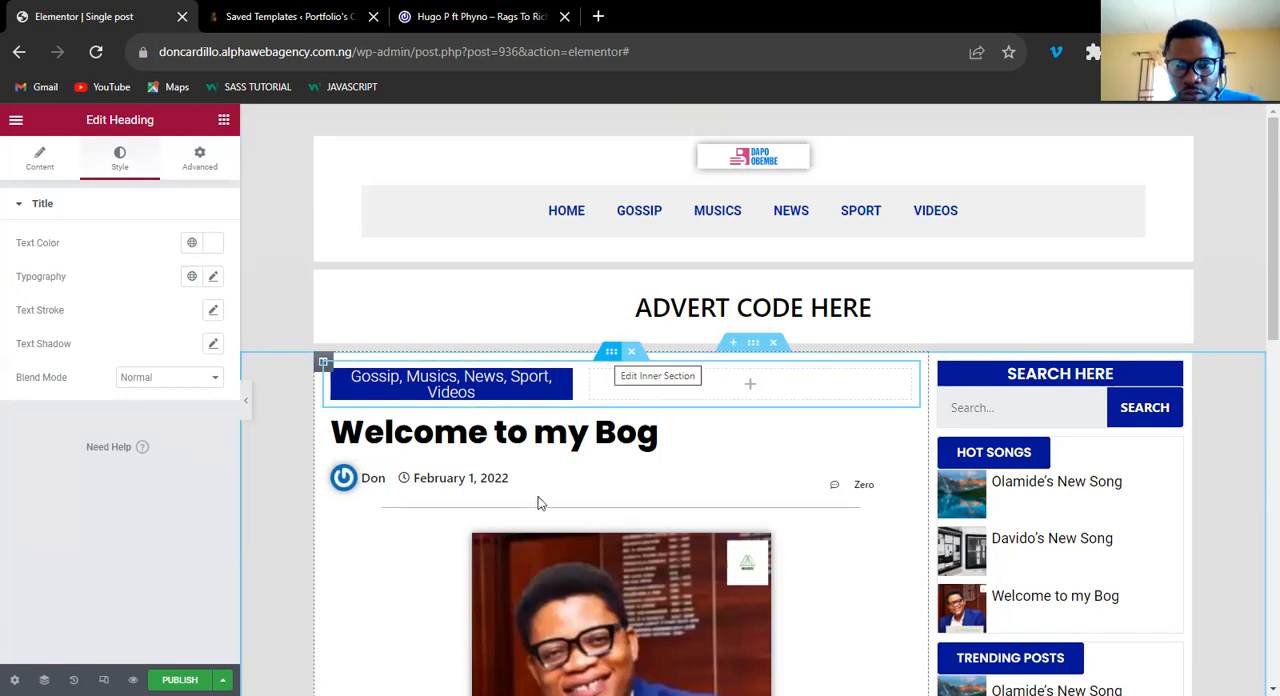
pyautogui.scroll(-4, 565, 512)
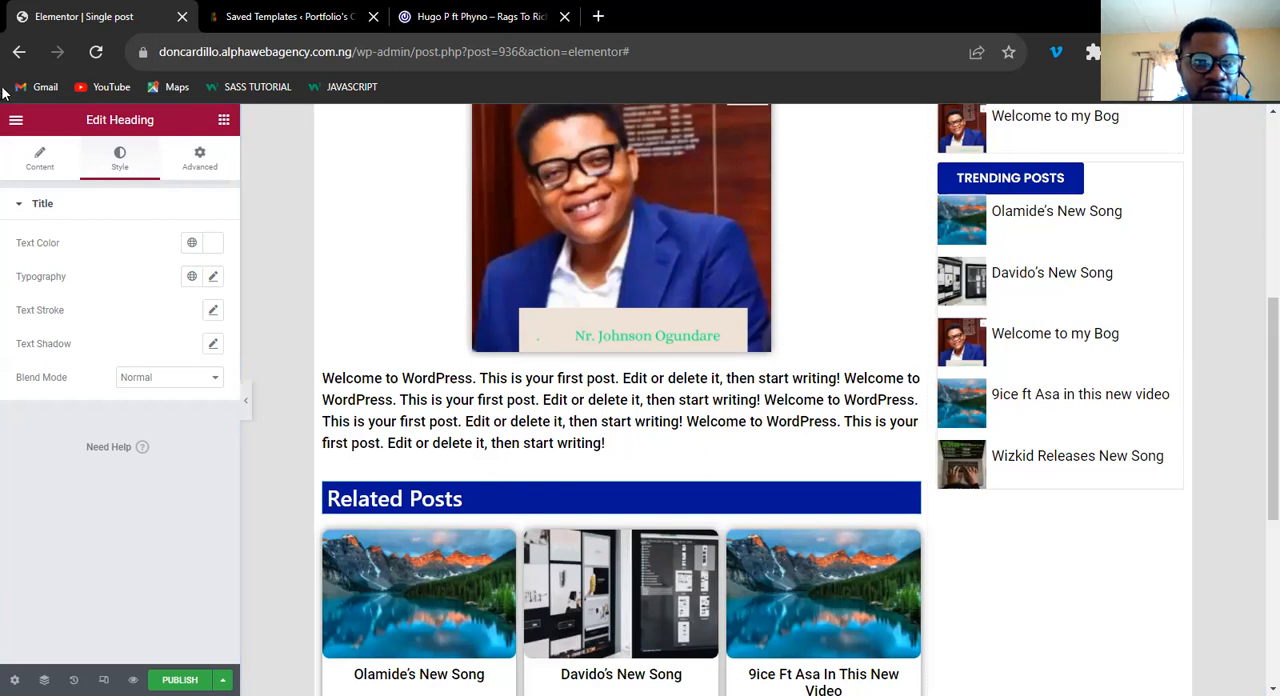
pyautogui.click(211, 278)
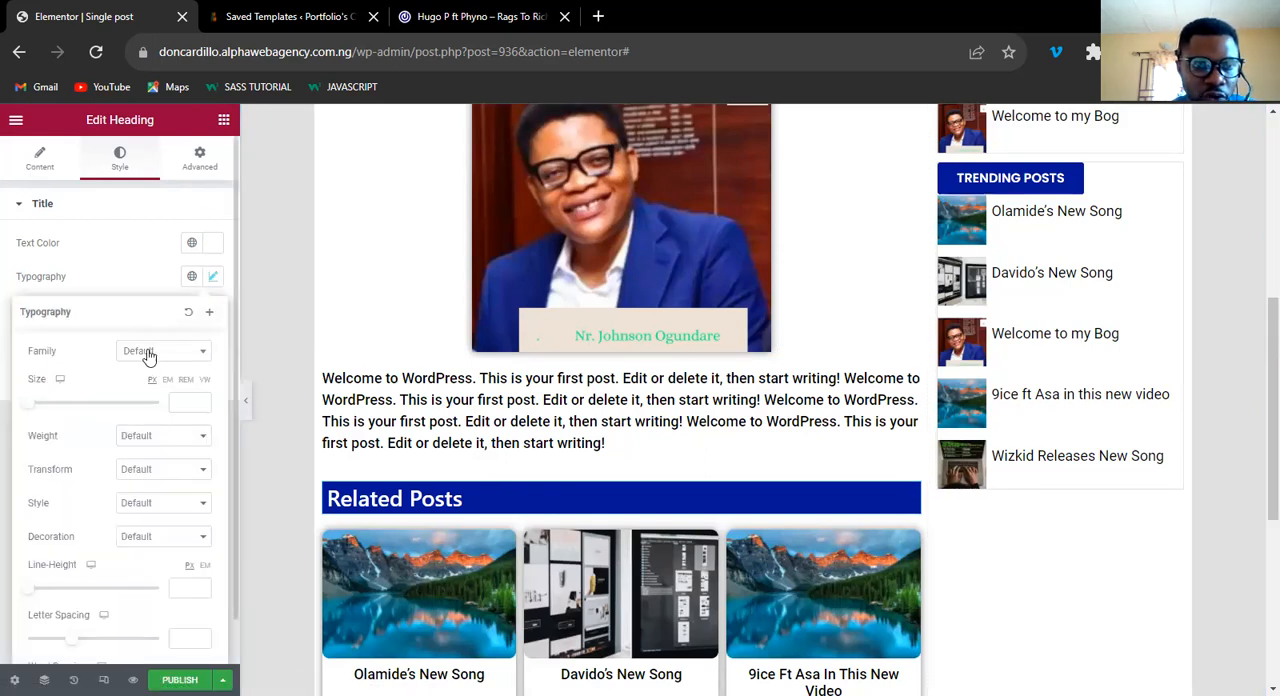
pyautogui.click(148, 354)
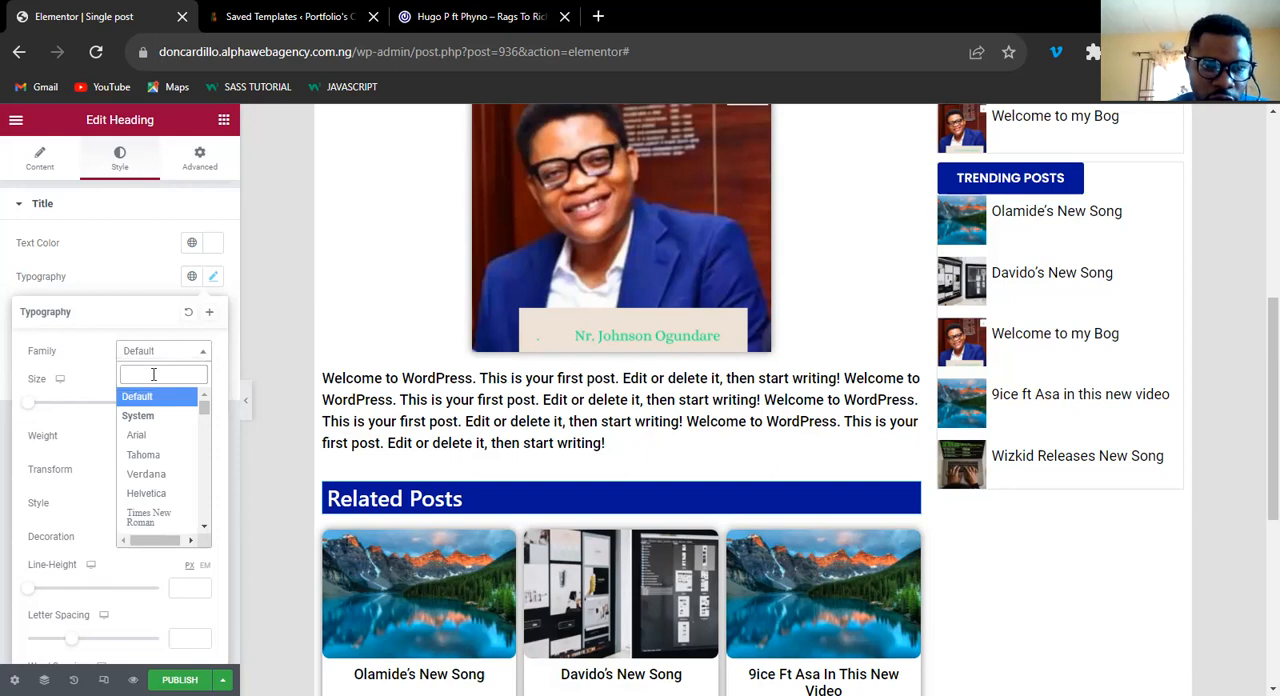
pyautogui.write('poppins')
pyautogui.click(150, 417)
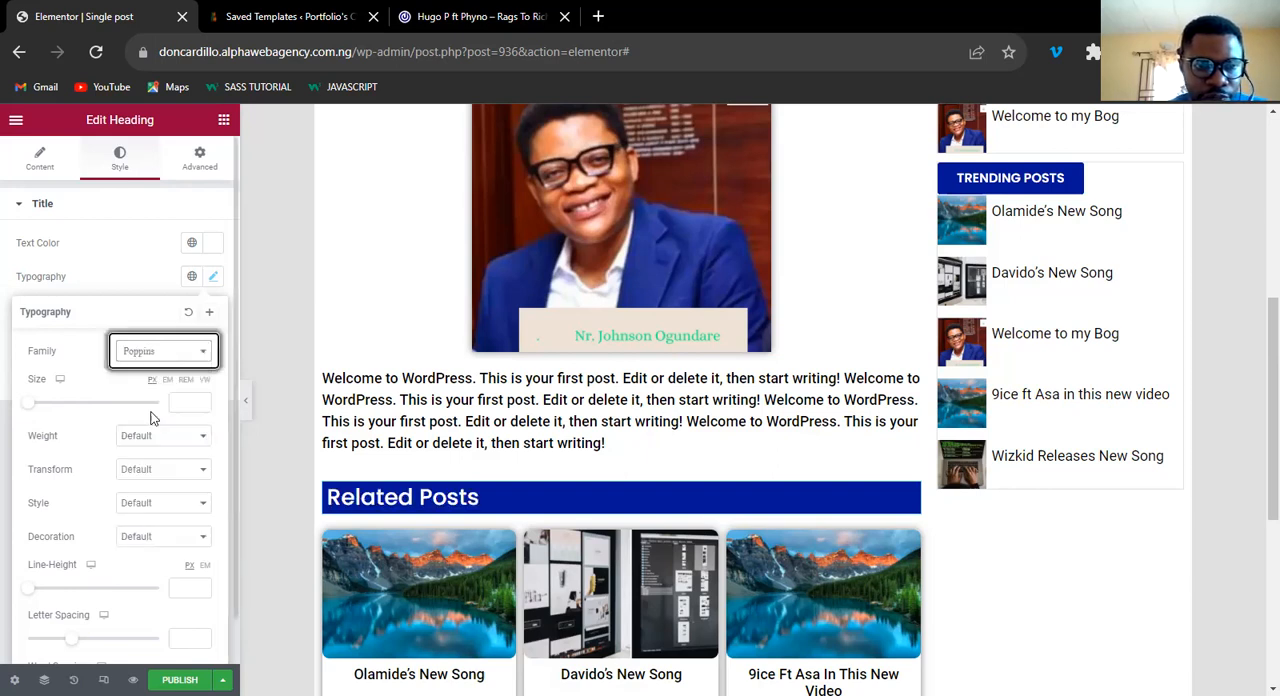
pyautogui.click(185, 404)
pyautogui.write('30')
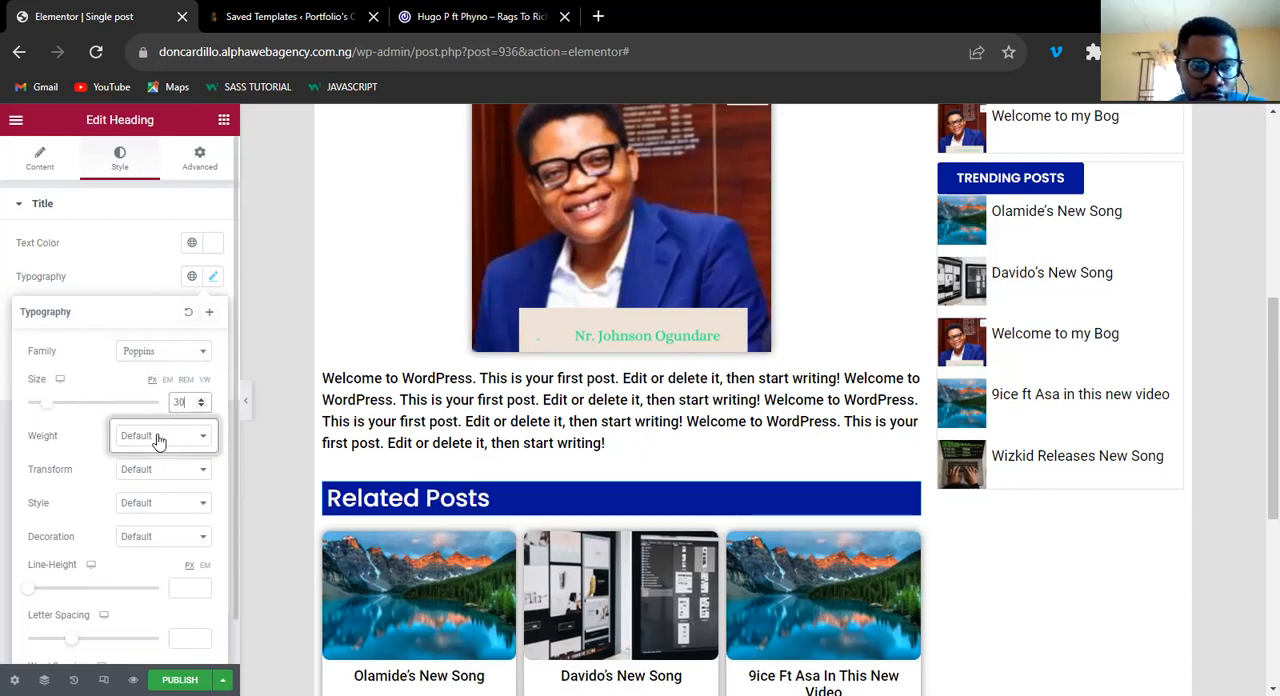
pyautogui.click(157, 437)
pyautogui.click(128, 520)
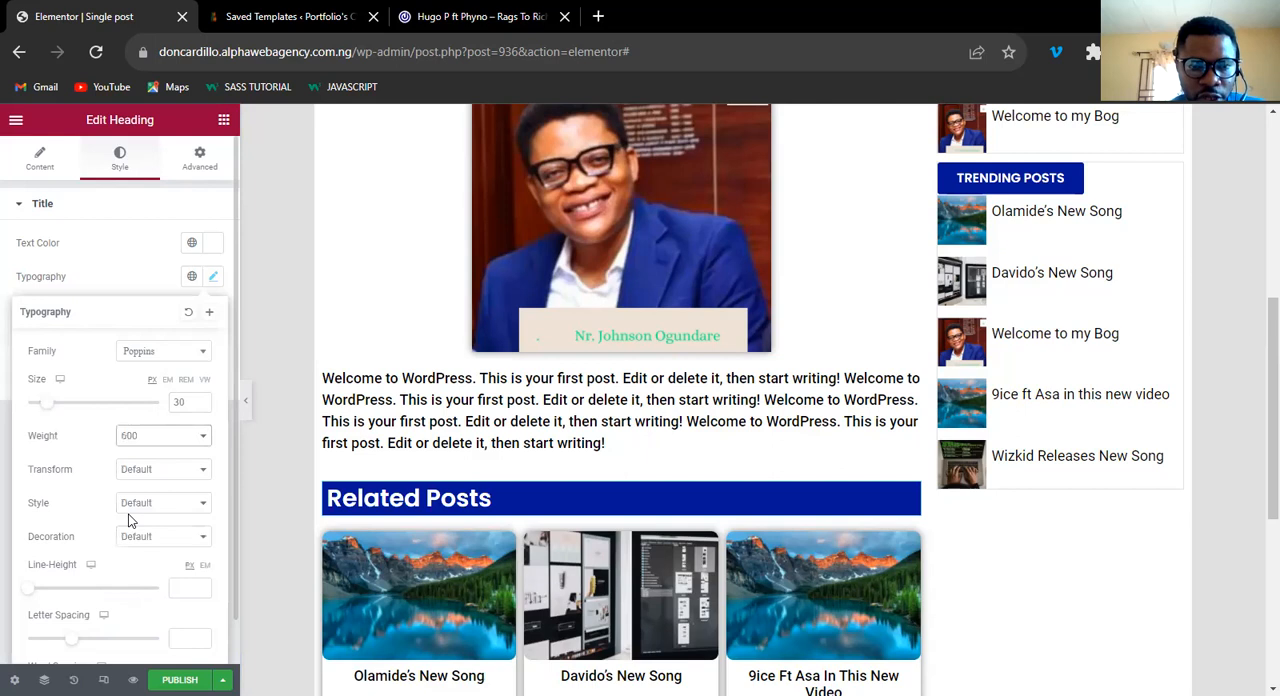
pyautogui.click(211, 279)
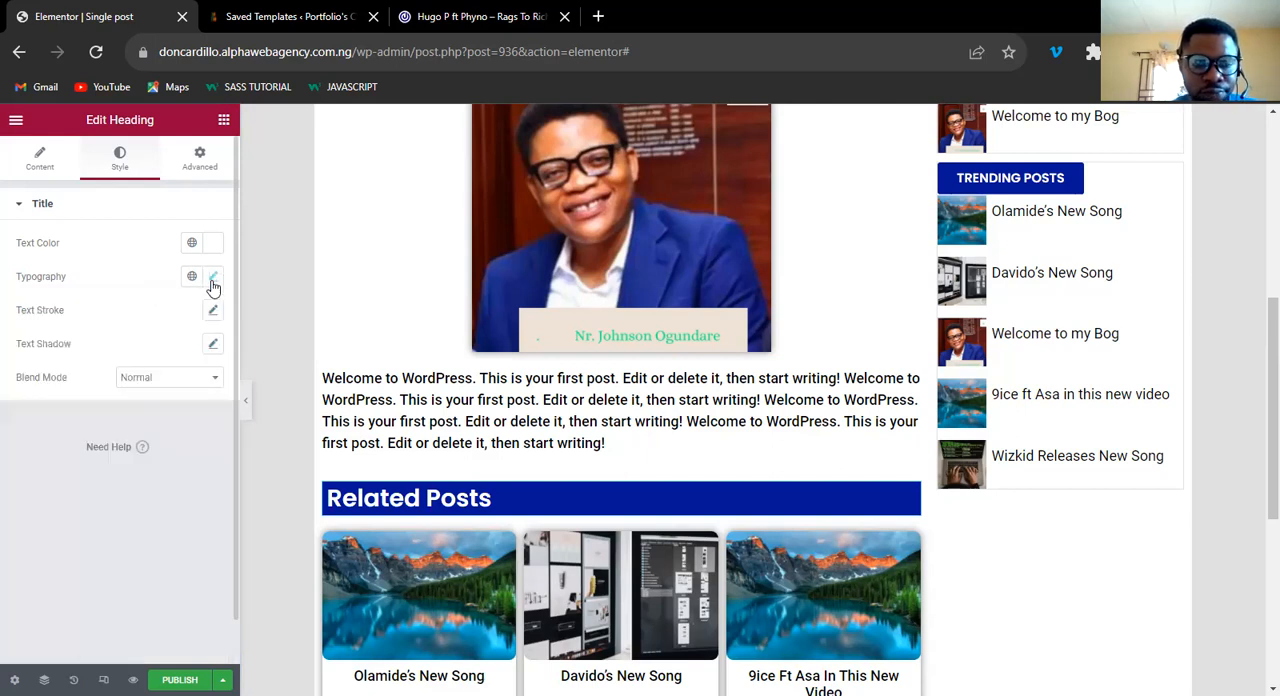
# Center the Related Posts heading, comparing it against left alignment within the post layout.
pyautogui.click(40, 168)
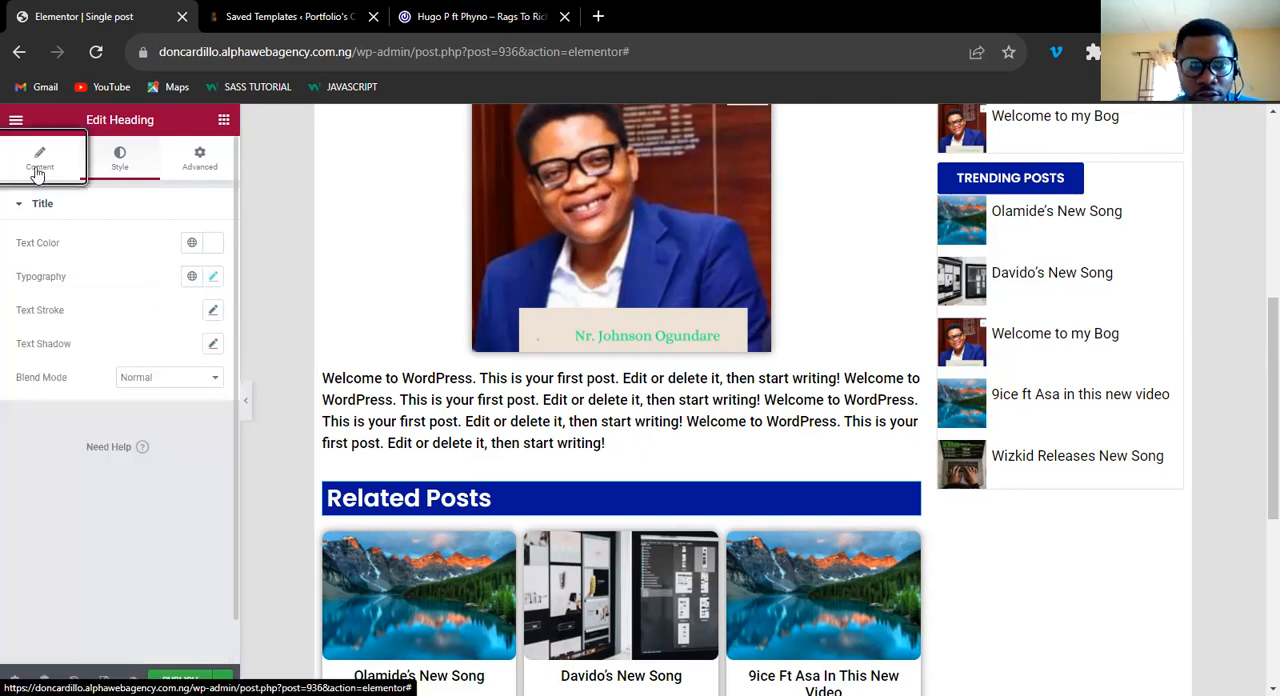
pyautogui.click(172, 470)
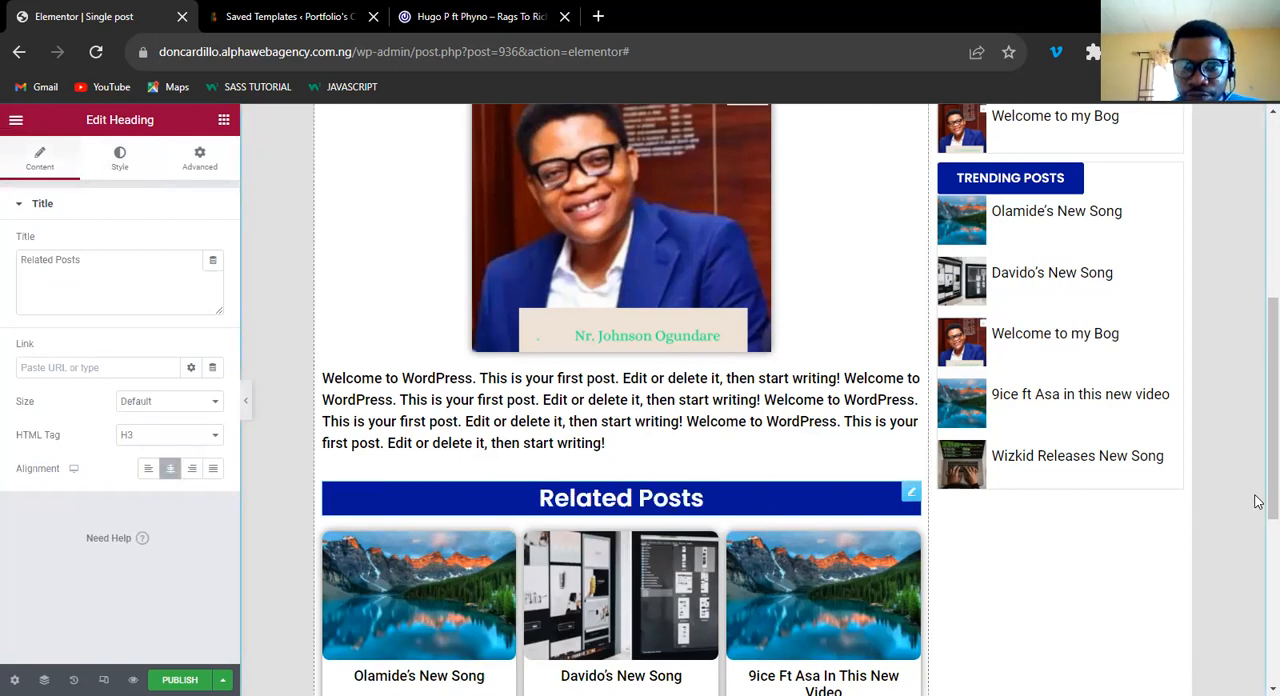
pyautogui.scroll(1, 1259, 440)
pyautogui.scroll(2, 1258, 450)
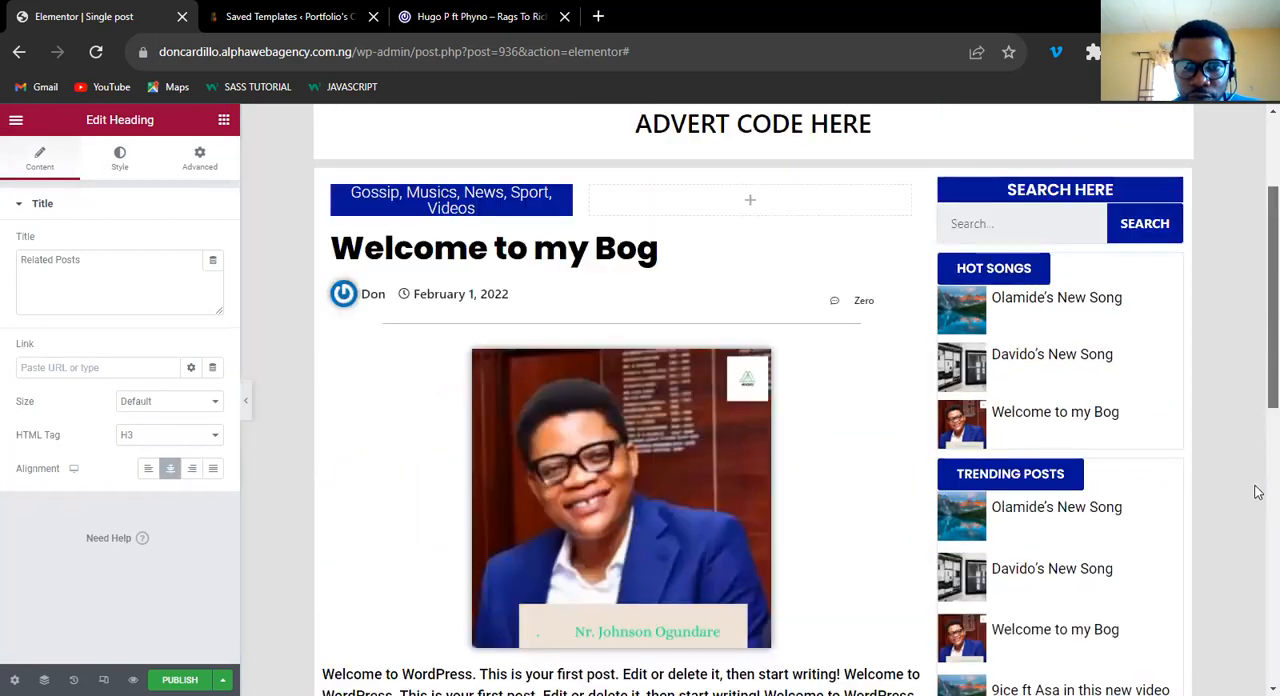
pyautogui.scroll(-3, 1257, 500)
pyautogui.moveTo(1258, 351); pyautogui.dragTo(1258, 460)
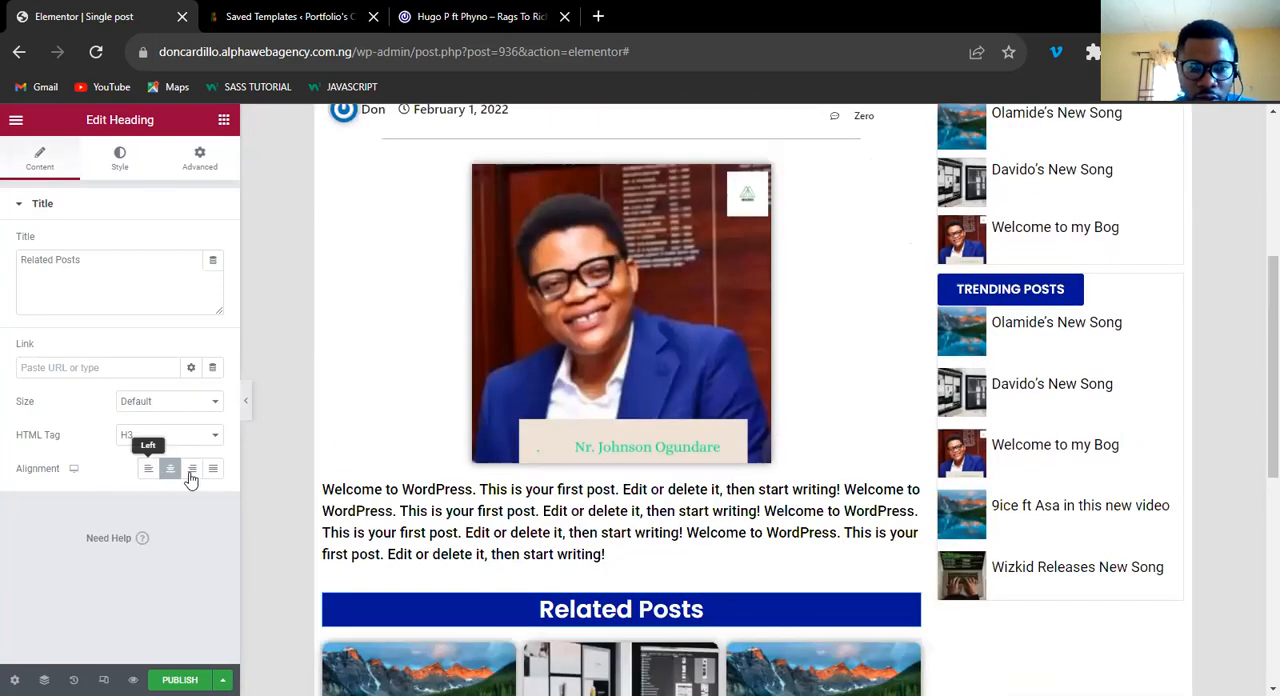
pyautogui.click(148, 468)
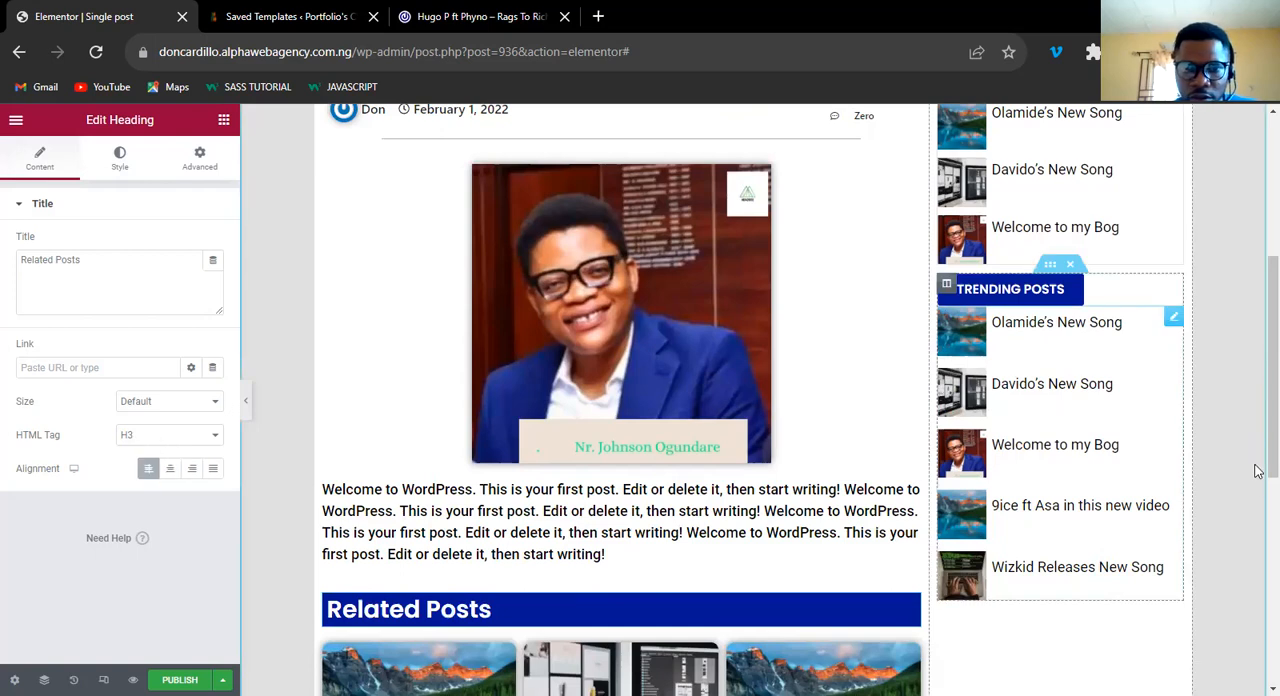
pyautogui.scroll(-2, 1259, 445)
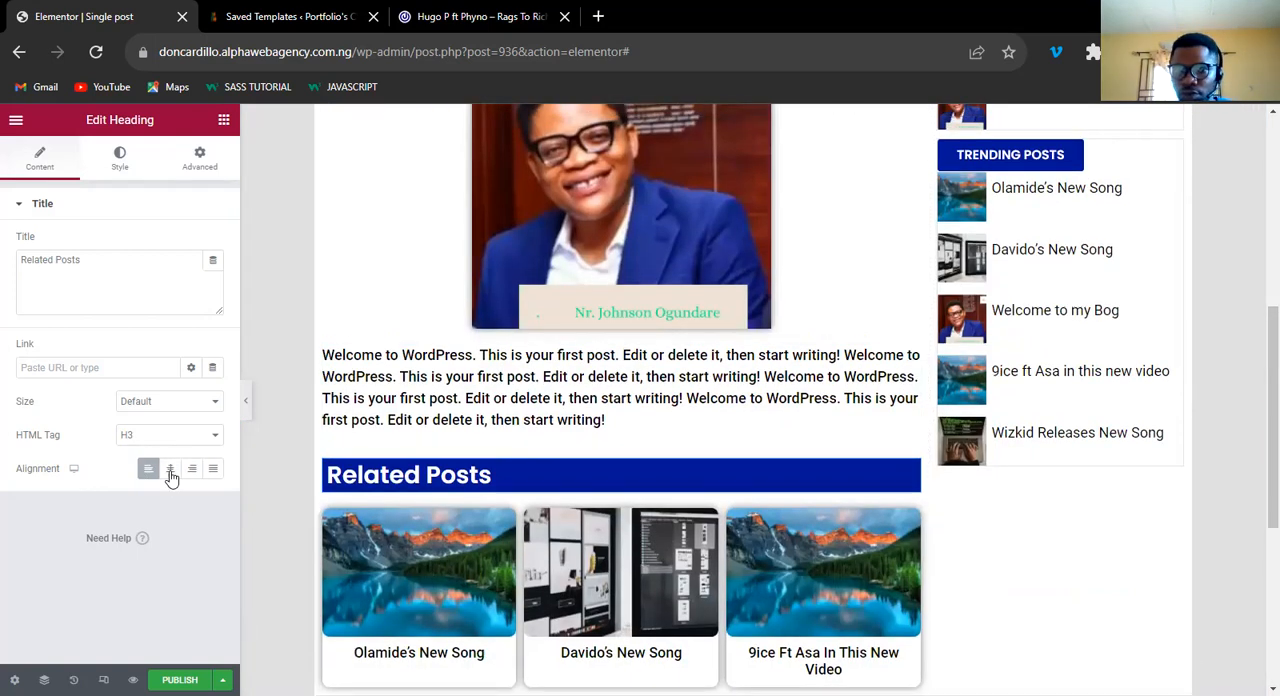
pyautogui.click(170, 470)
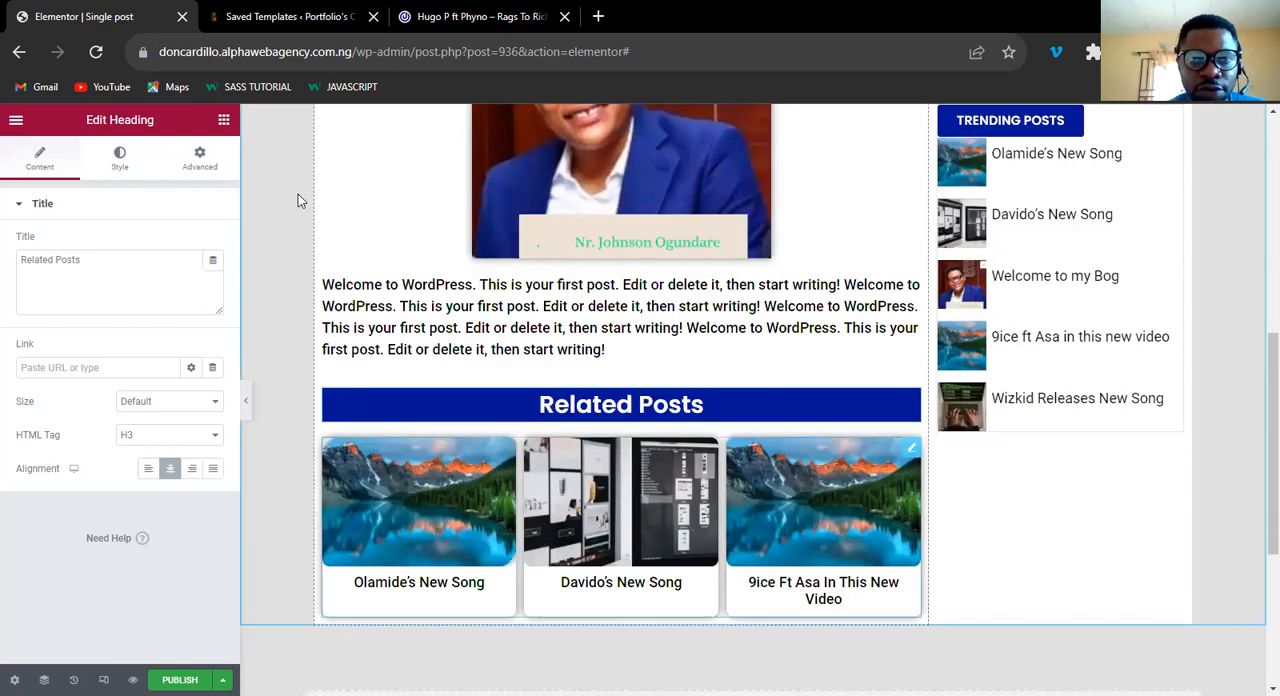
# Examine the tags, Leave a Comment button, share icons, related posts and reply form on the 042Jam reference post.
pyautogui.click(449, 21)
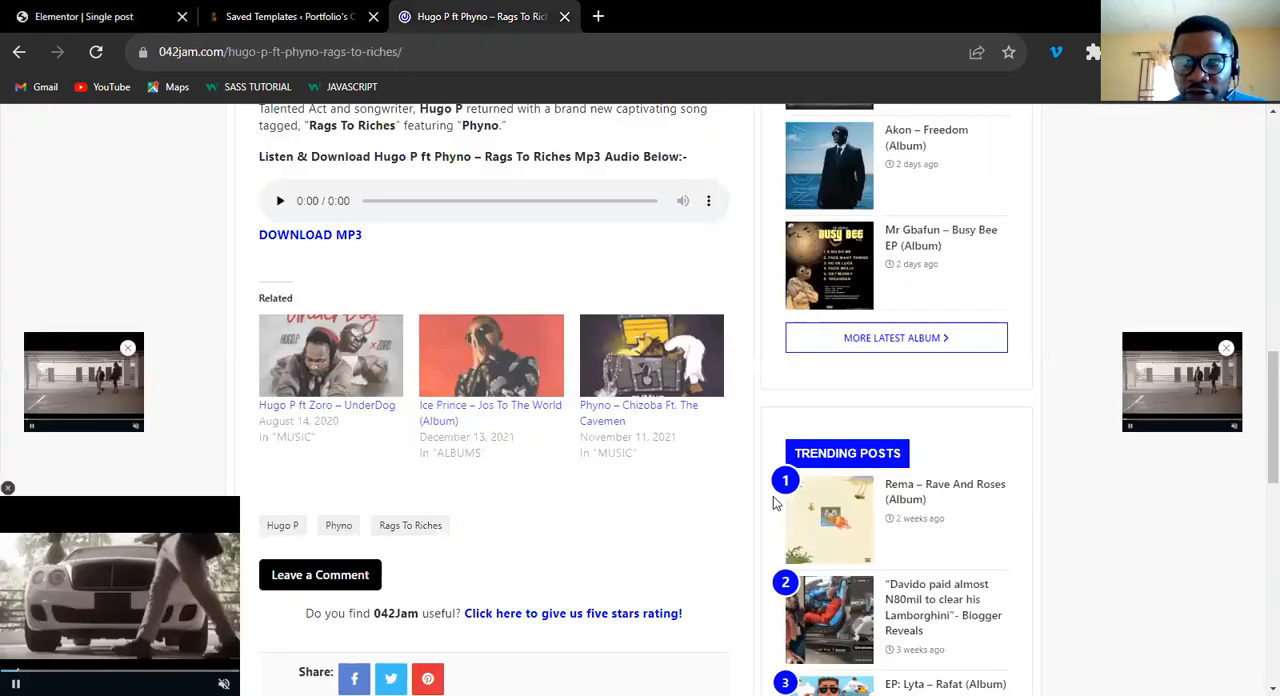
pyautogui.scroll(-3, 1258, 381)
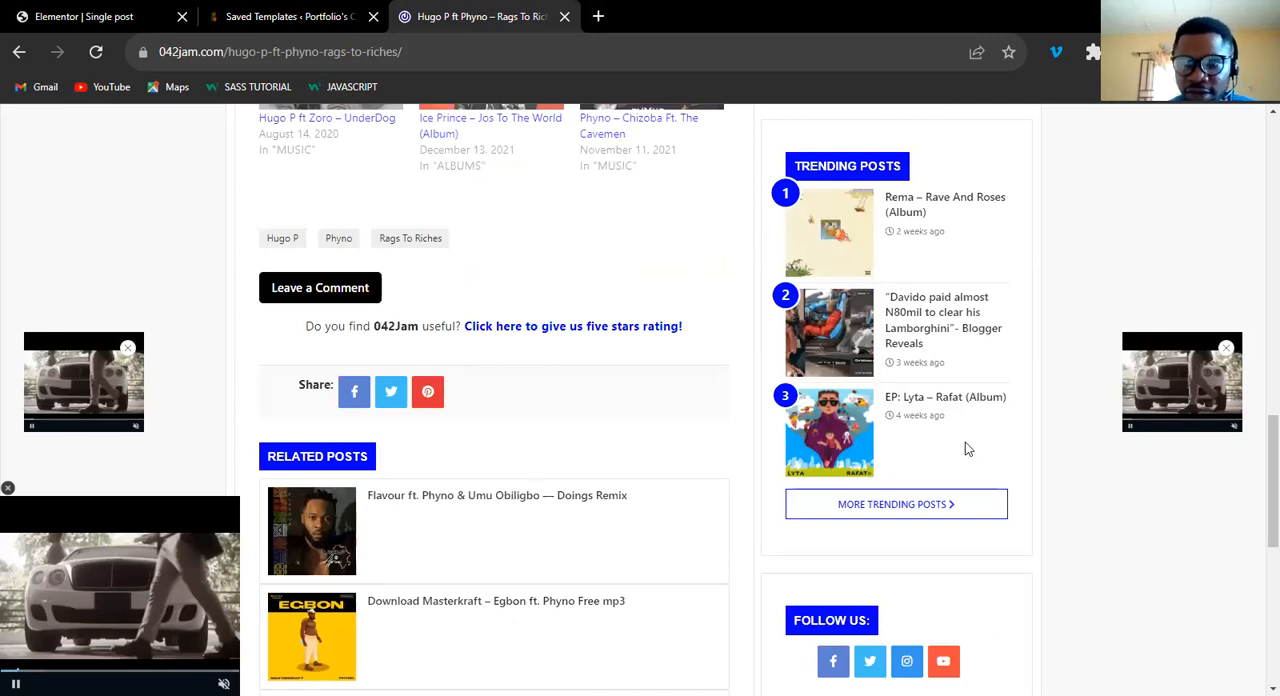
pyautogui.scroll(-6, 1259, 620)
pyautogui.scroll(2, 1257, 580)
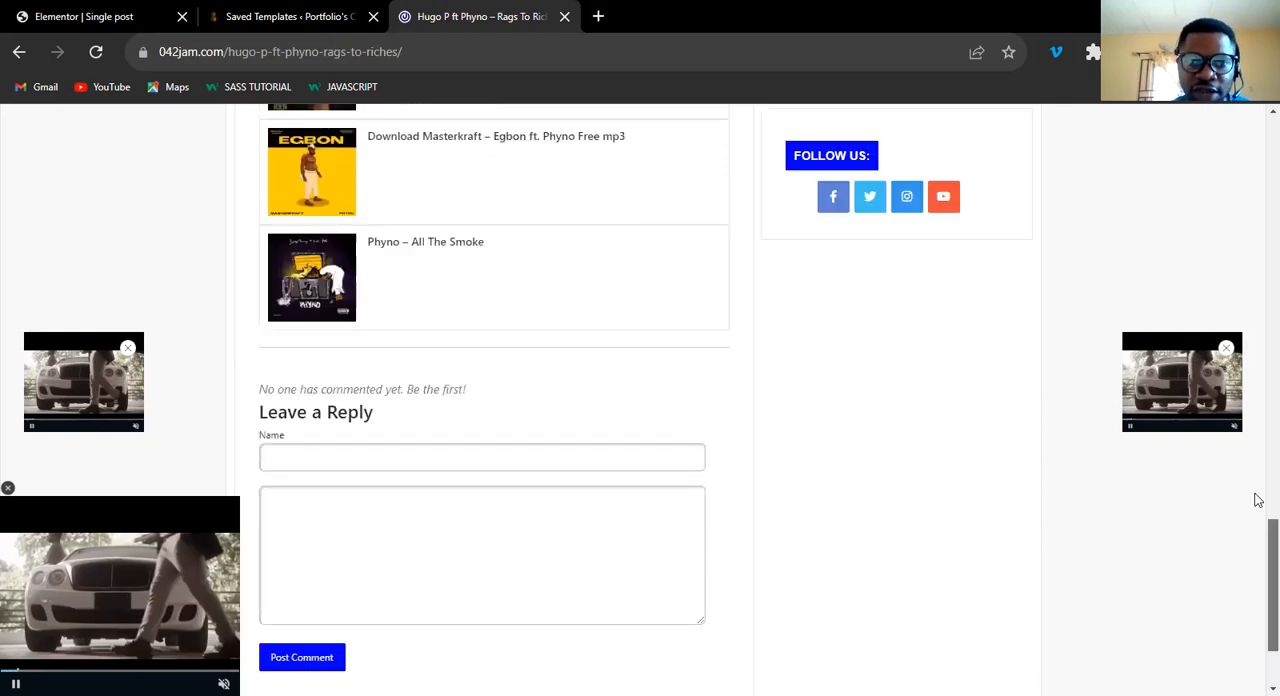
pyautogui.scroll(1, 1258, 500)
pyautogui.scroll(2, 1257, 494)
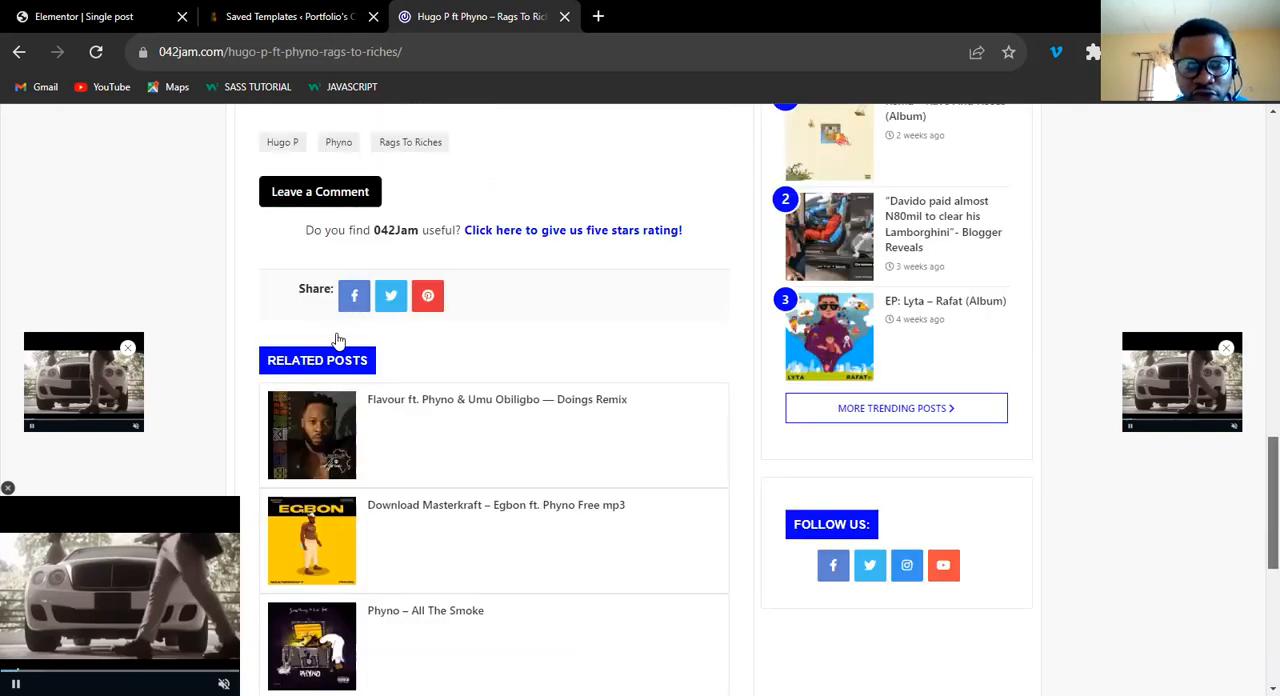
pyautogui.scroll(1, 330, 341)
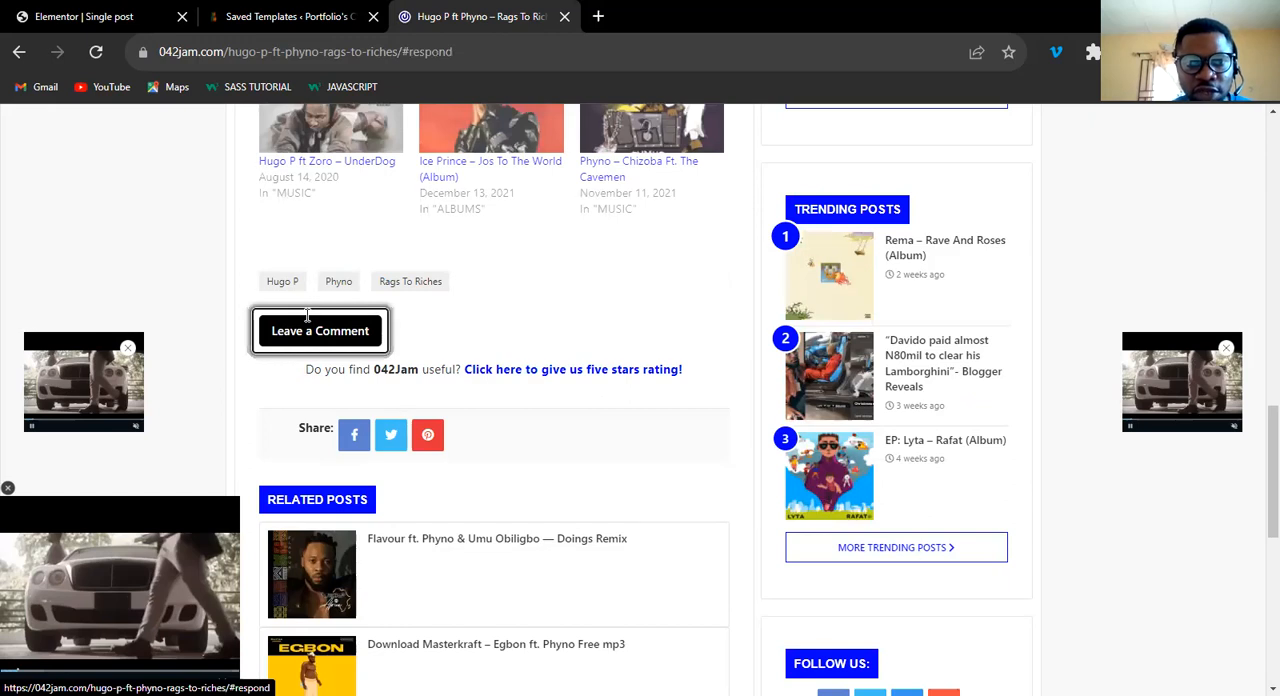
pyautogui.click(318, 338)
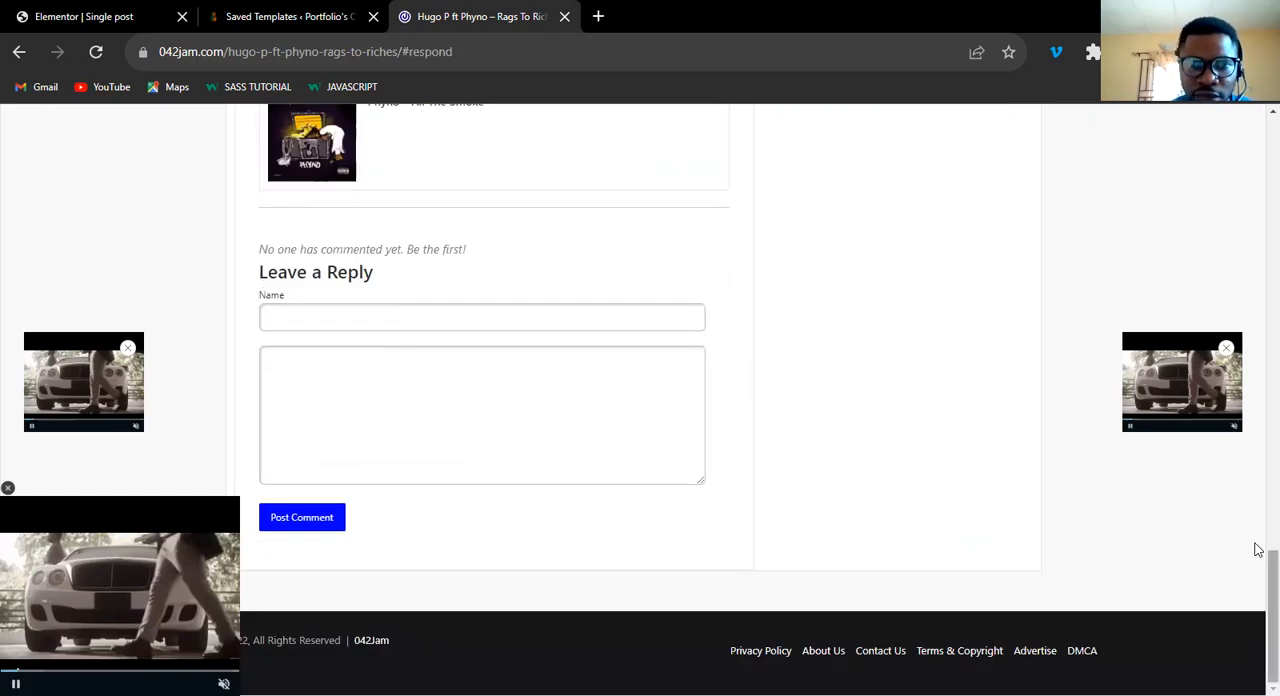
pyautogui.scroll(5, 1257, 494)
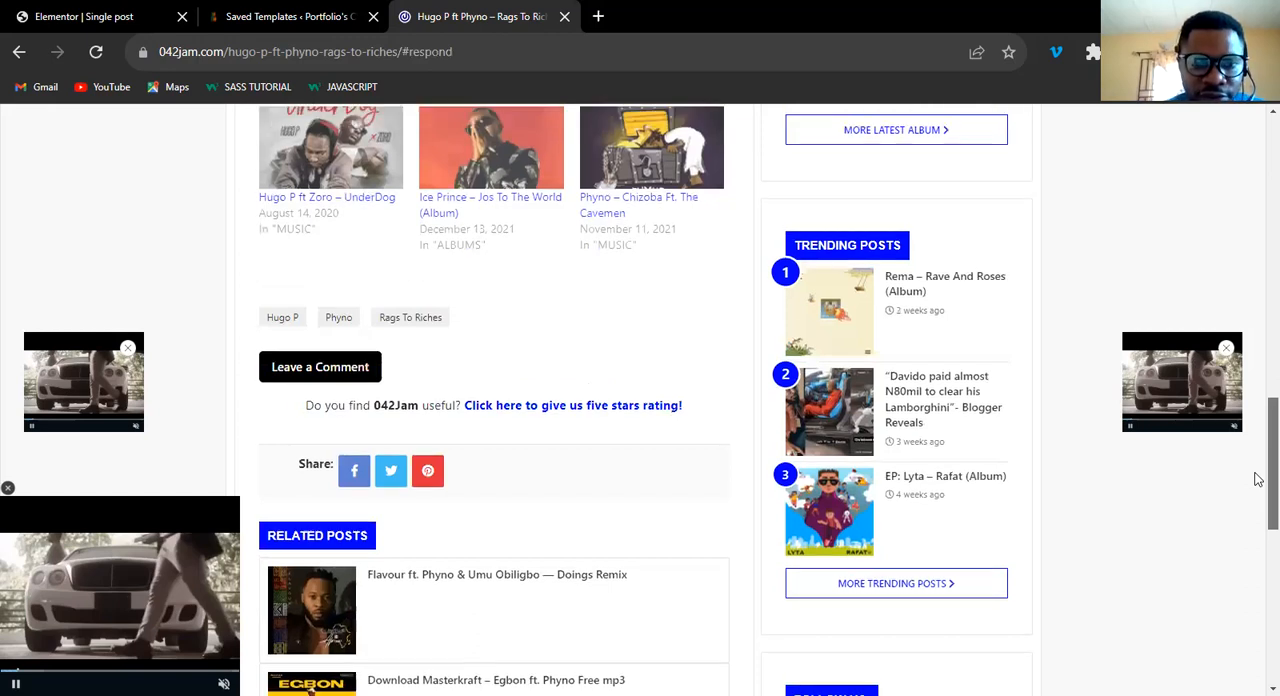
pyautogui.scroll(1, 1258, 488)
pyautogui.scroll(-1, 354, 481)
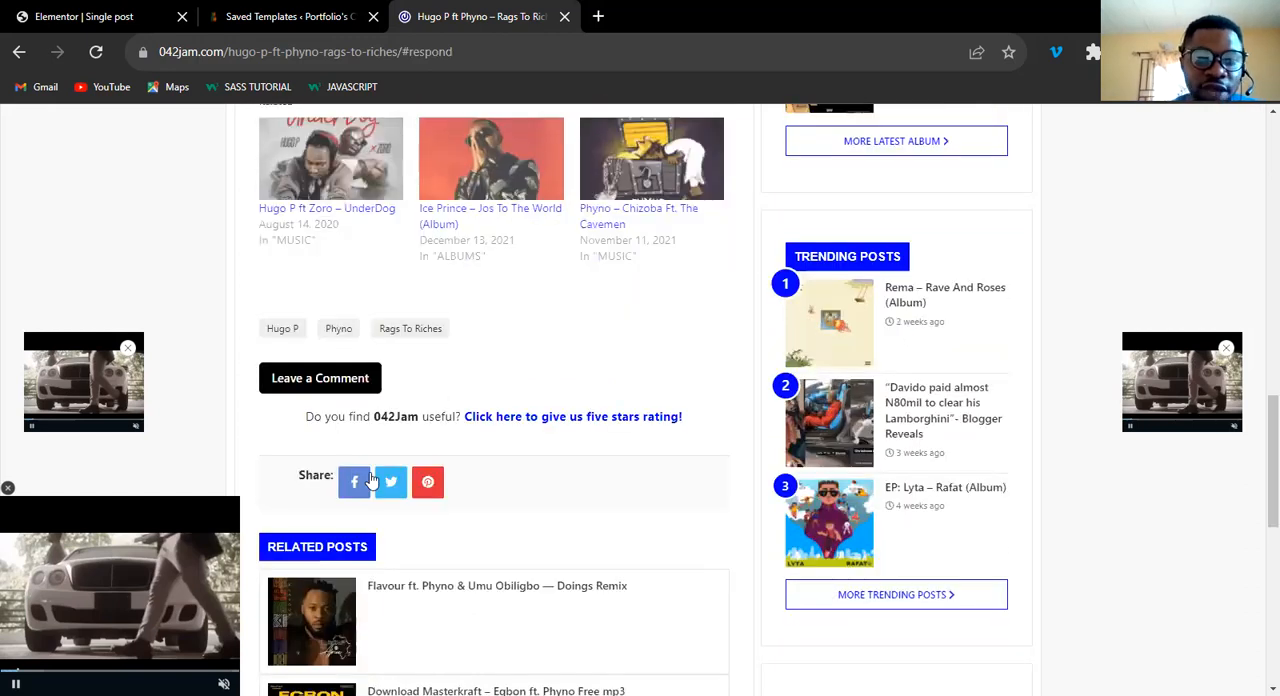
# Return to the single post template and insert a Share Buttons widget between the post content and the Related Posts heading.
pyautogui.click(81, 15)
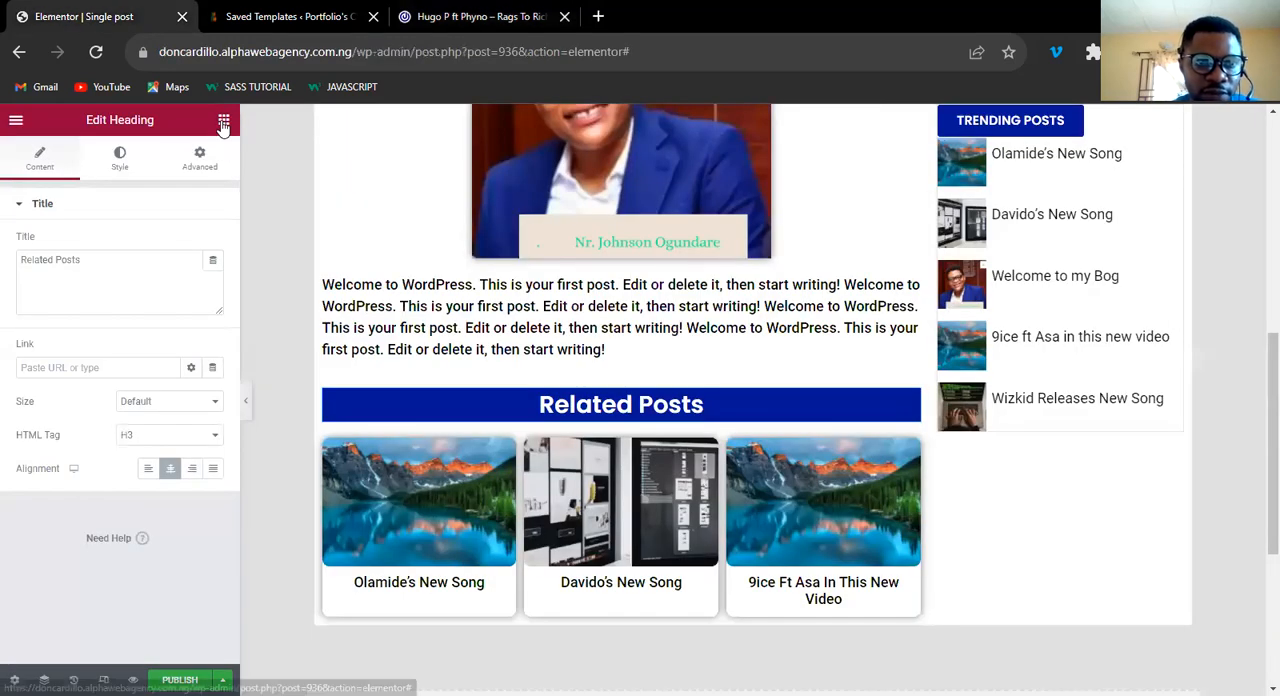
pyautogui.click(224, 122)
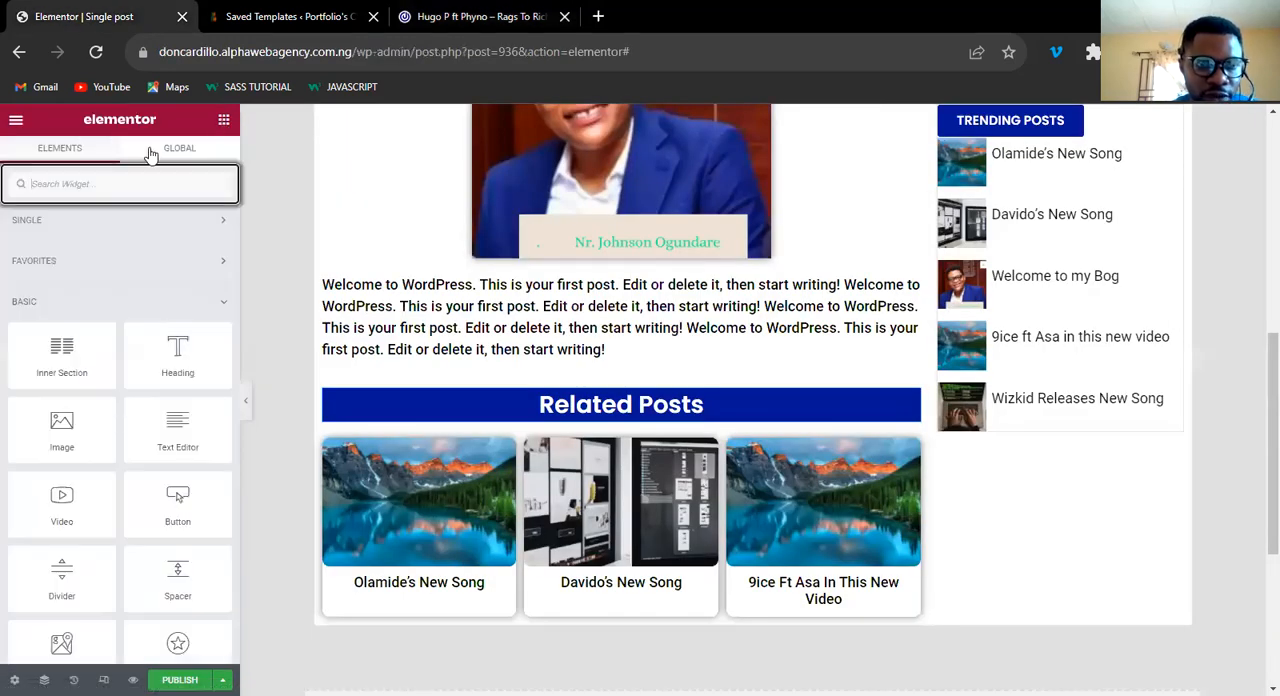
pyautogui.click(220, 222)
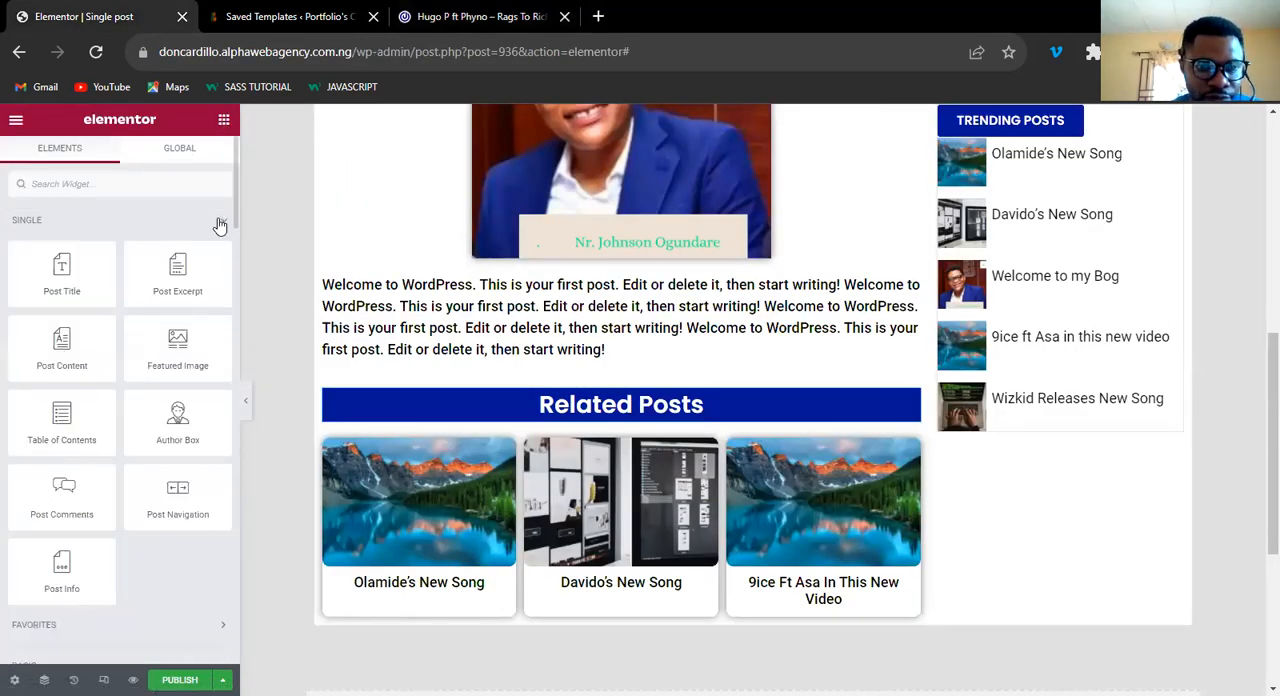
pyautogui.click(125, 180)
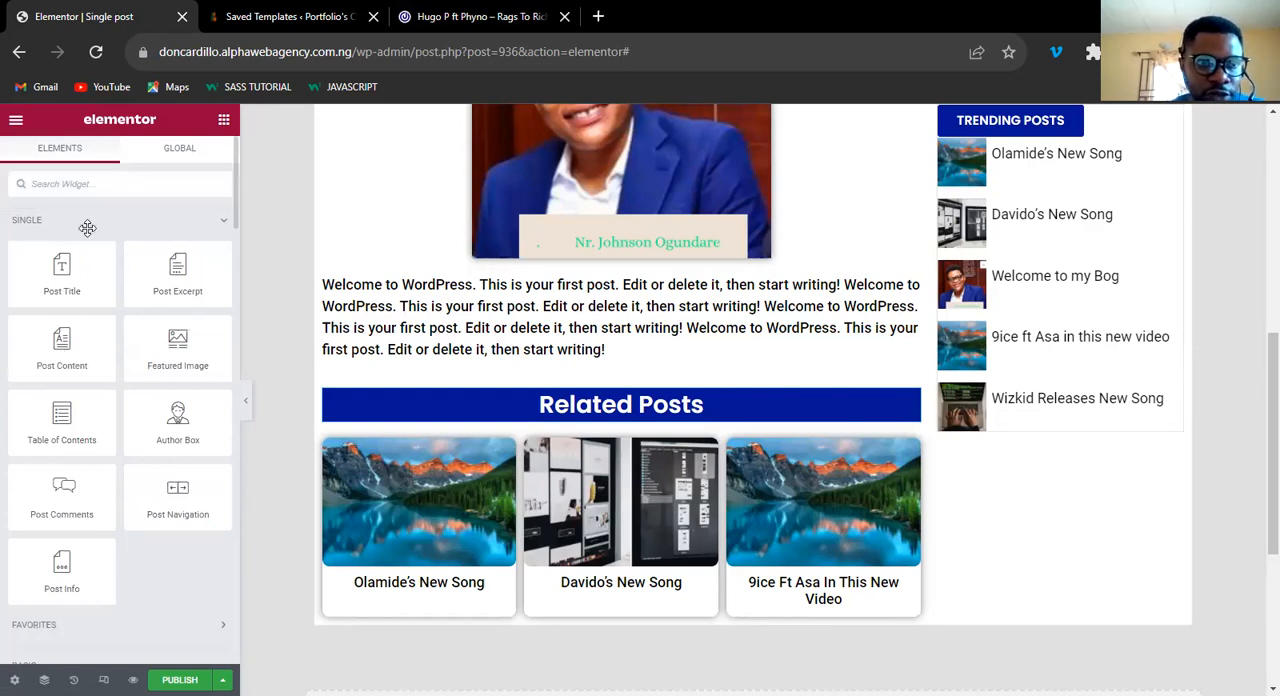
pyautogui.write('share')
pyautogui.moveTo(50, 238); pyautogui.dragTo(596, 369)
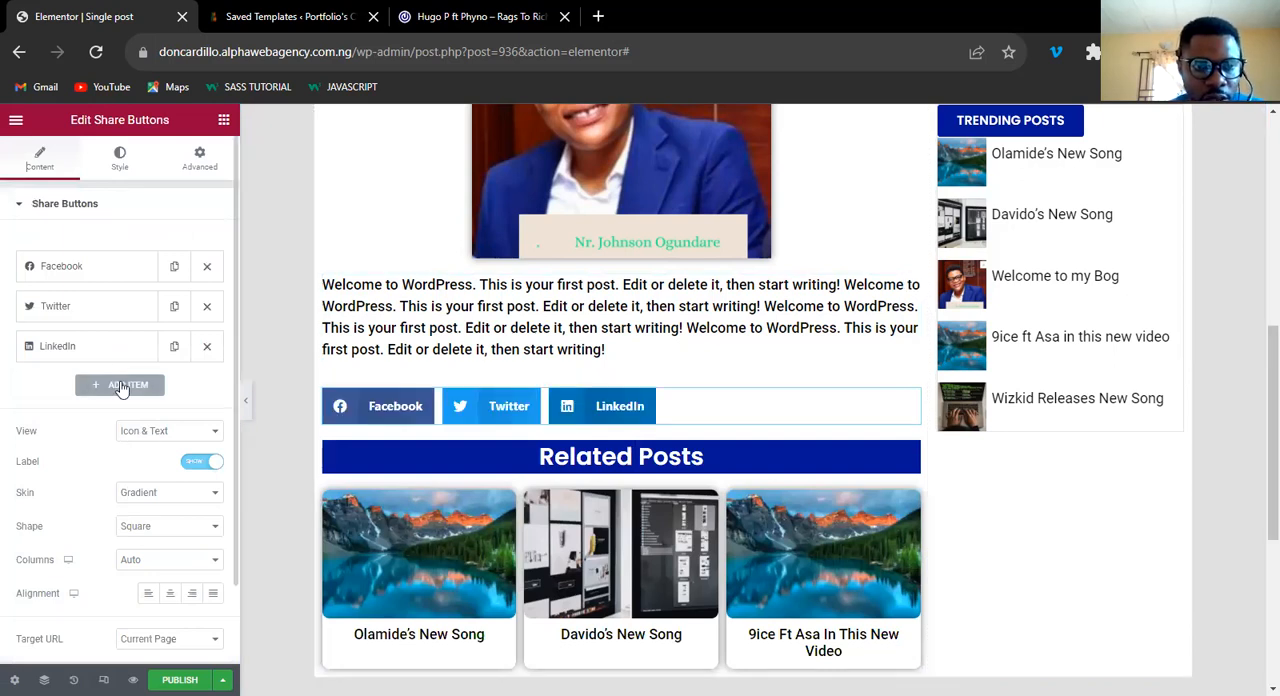
# Add a WhatsApp share button and remove the LinkedIn one.
pyautogui.click(120, 386)
pyautogui.click(164, 426)
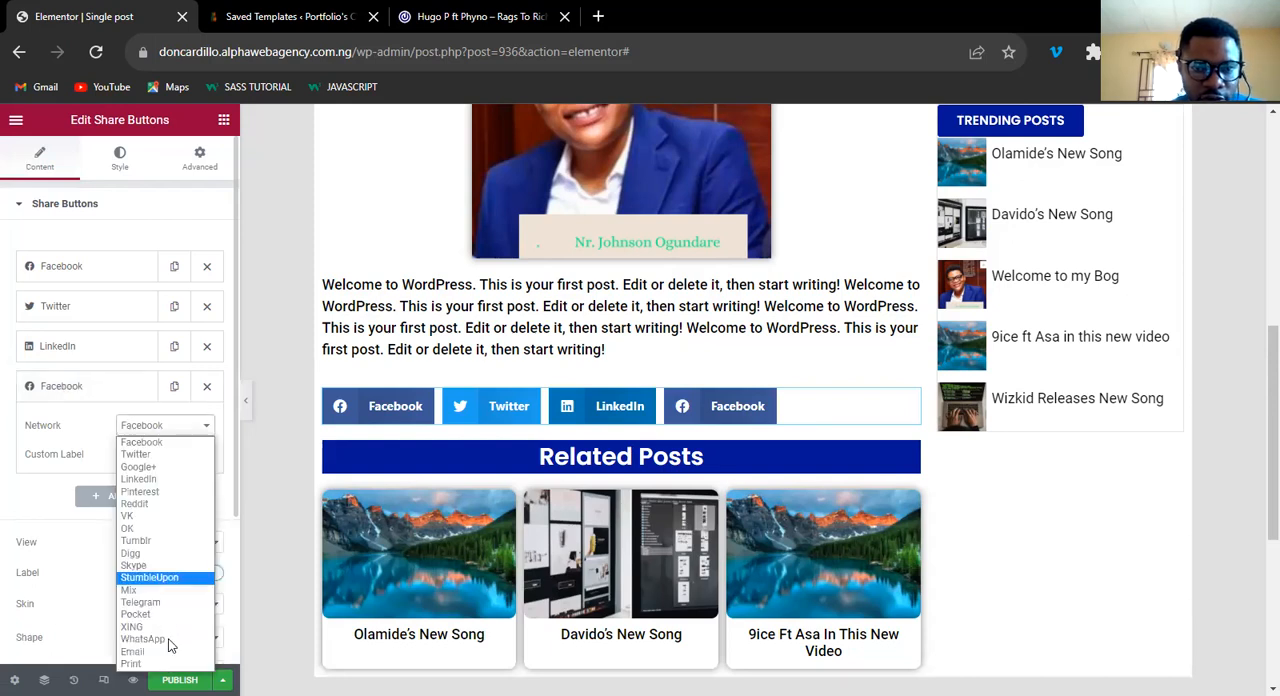
pyautogui.click(101, 392)
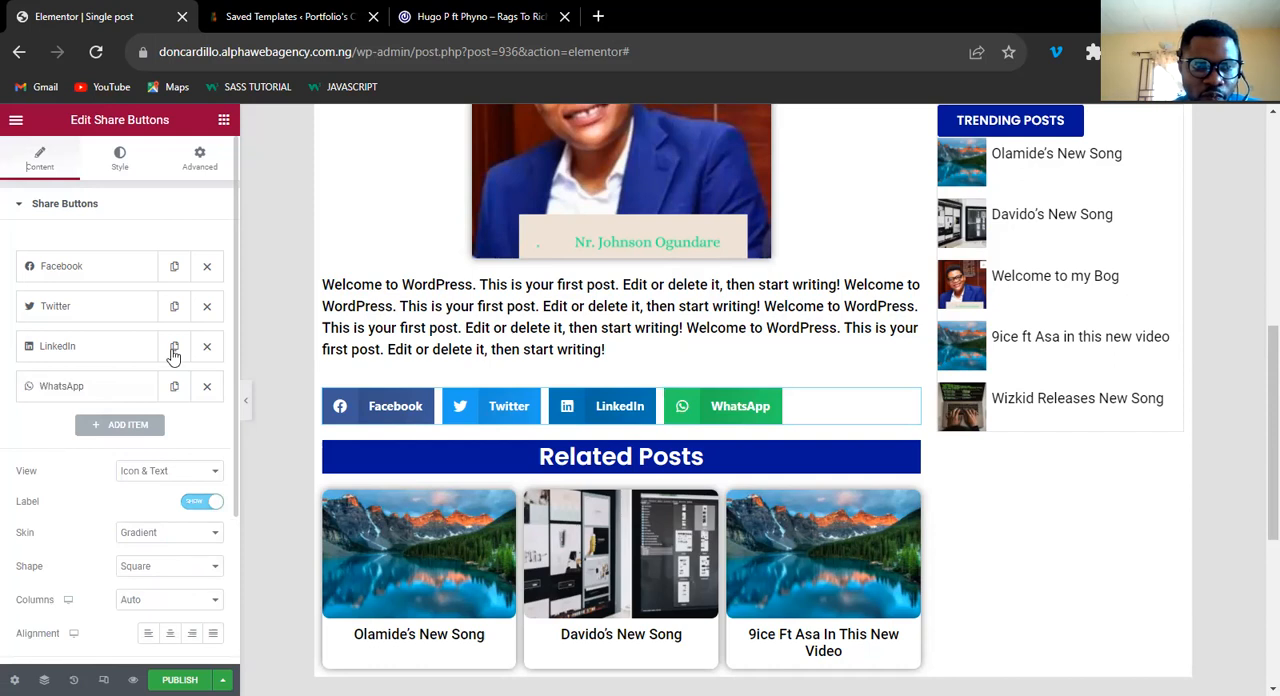
pyautogui.click(207, 346)
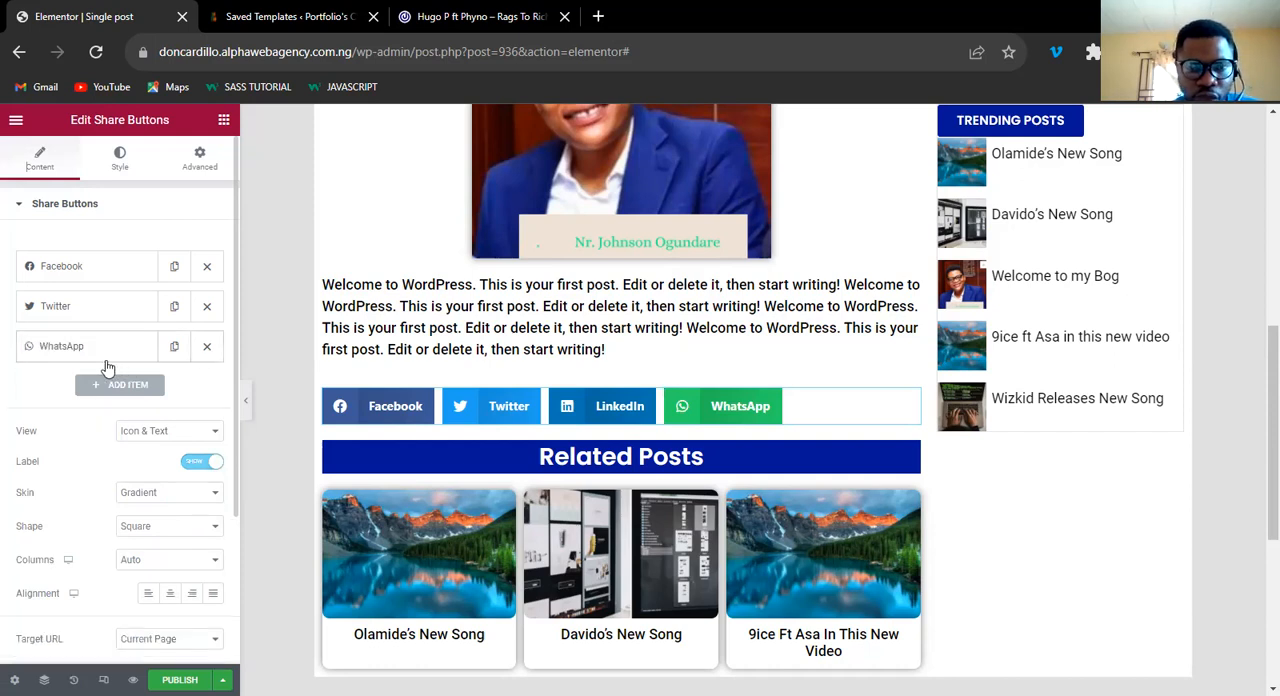
# Center the share buttons and give them the Framed skin with the Circle shape.
pyautogui.click(170, 594)
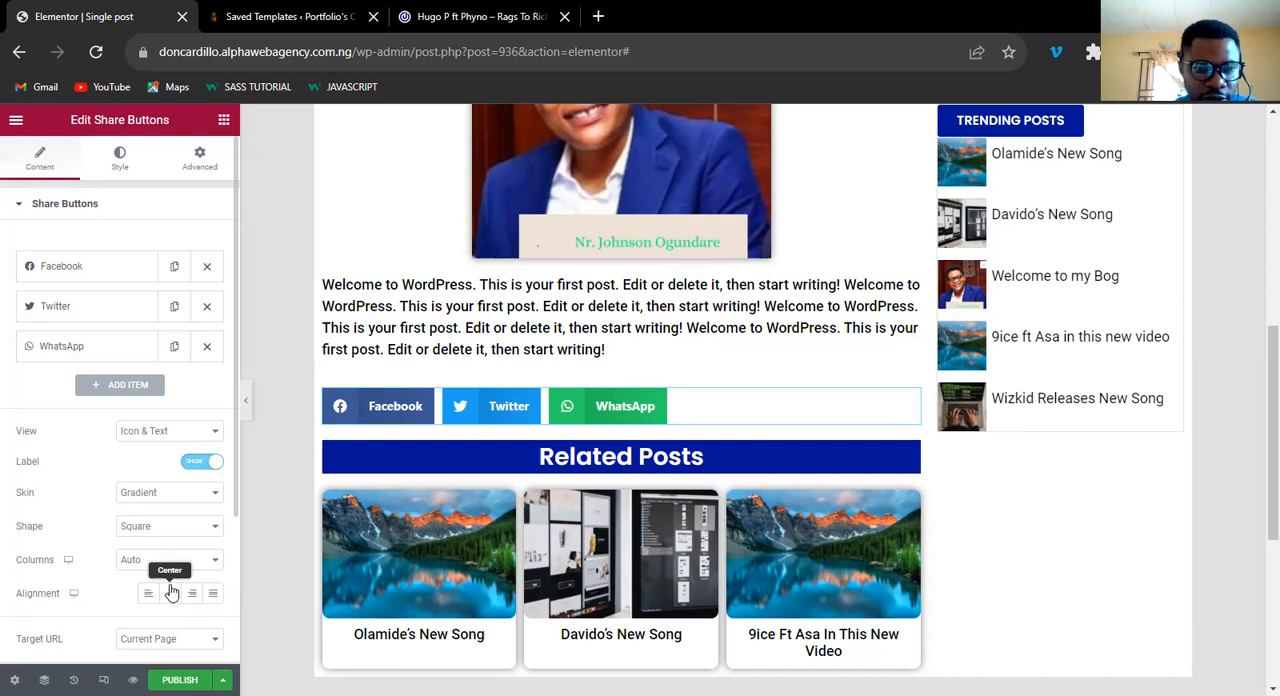
pyautogui.click(167, 492)
pyautogui.click(167, 514)
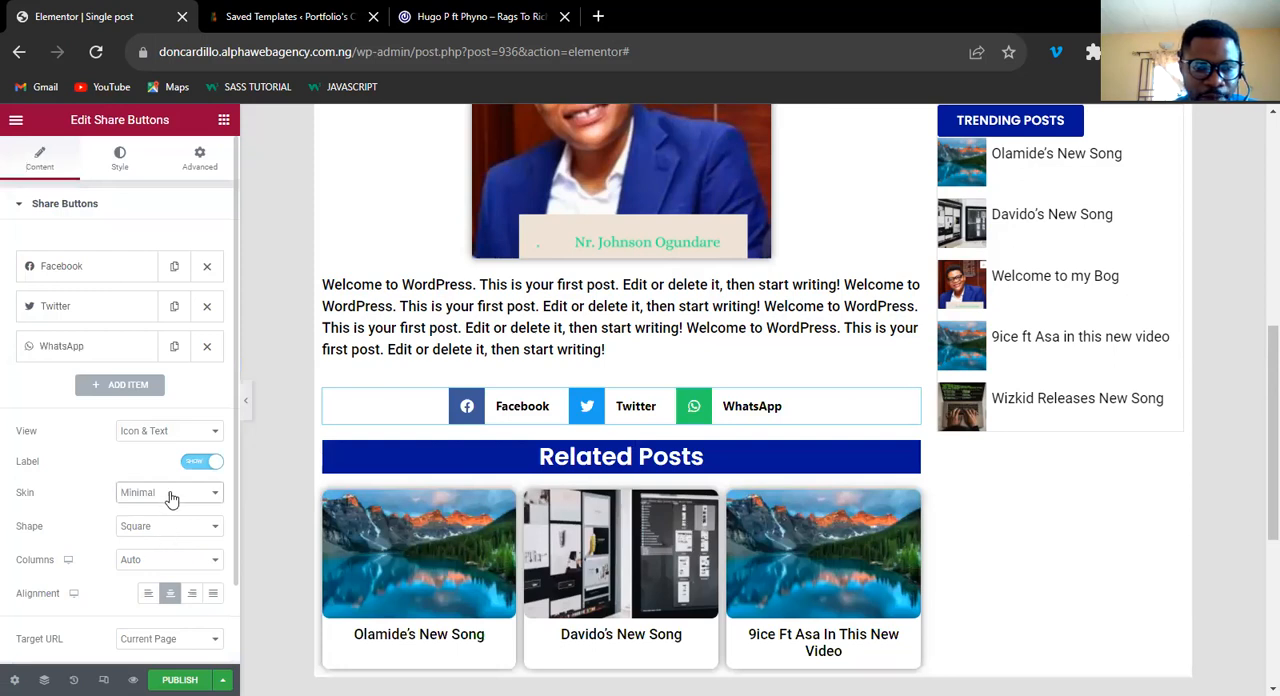
pyautogui.press('Down')
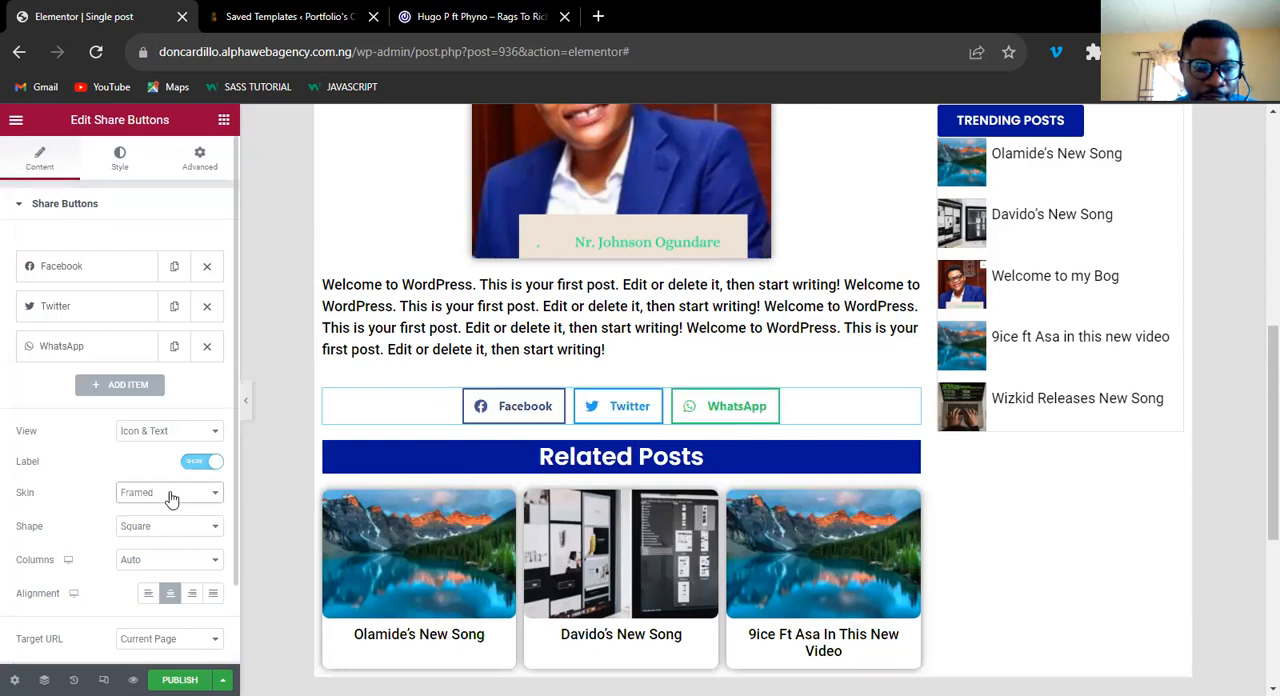
pyautogui.click(158, 567)
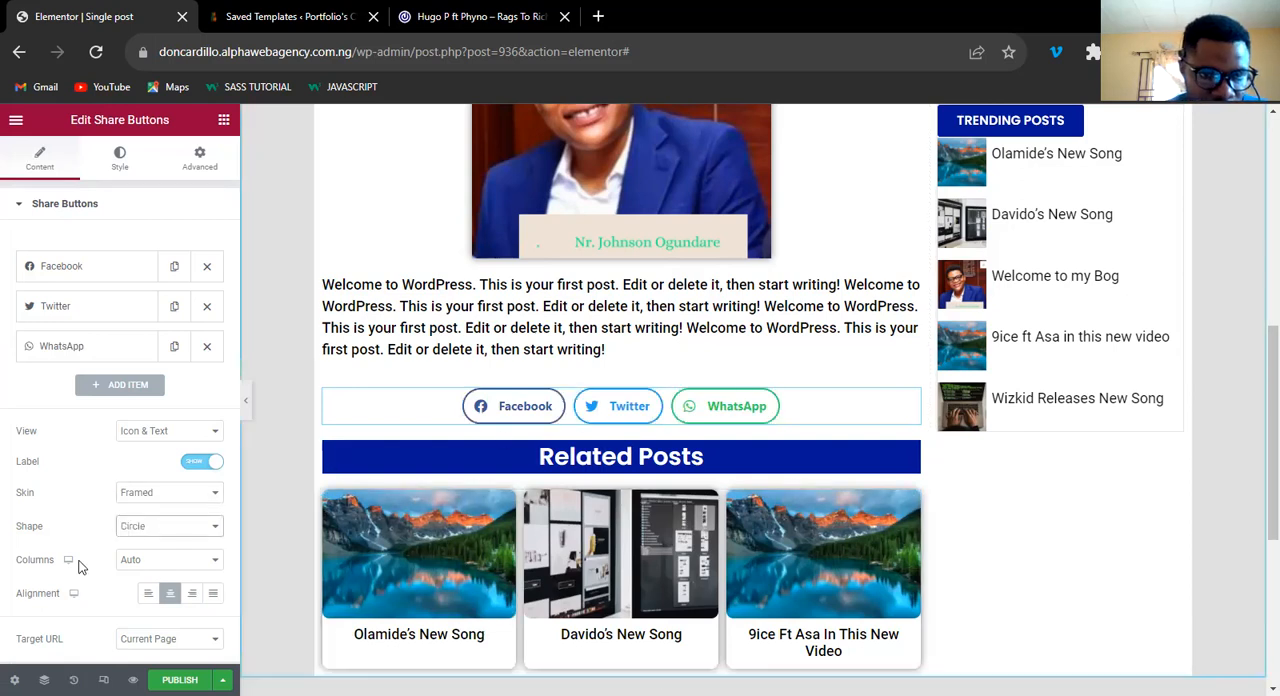
pyautogui.scroll(-1, 80, 560)
pyautogui.scroll(1, 96, 513)
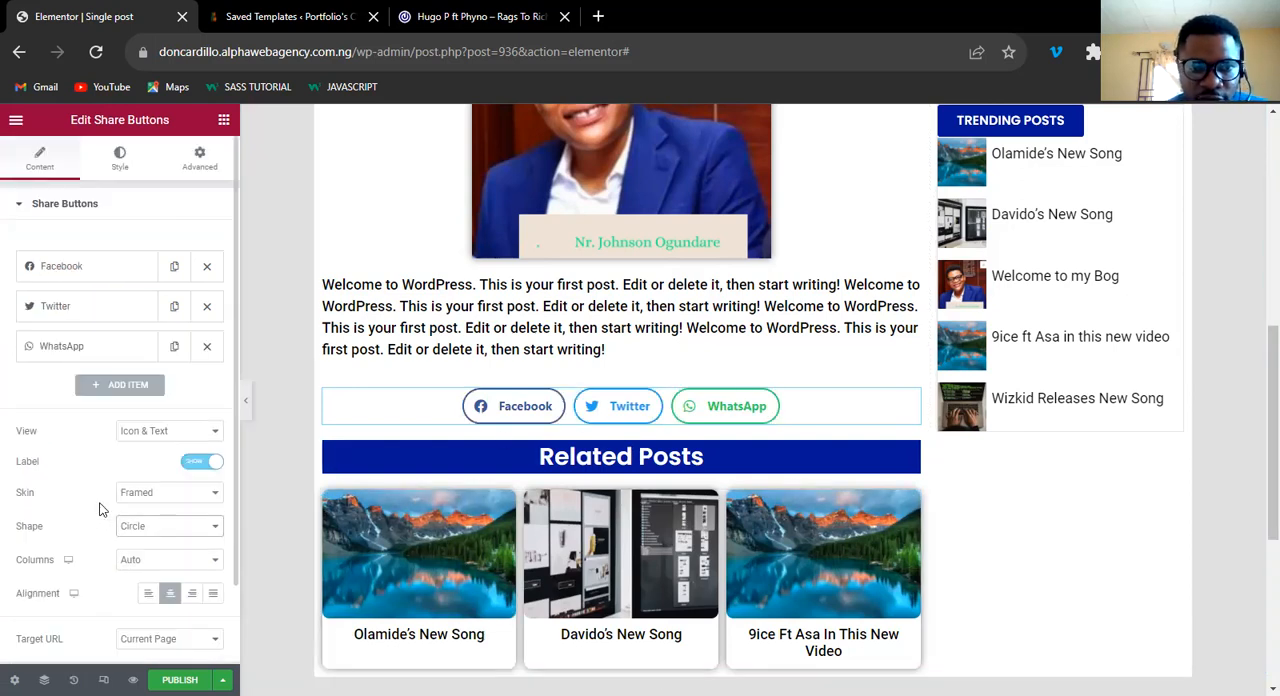
# Set custom labels on the share buttons: Share for Facebook, Tweet for Twitter and Share for WhatsApp.
pyautogui.click(93, 270)
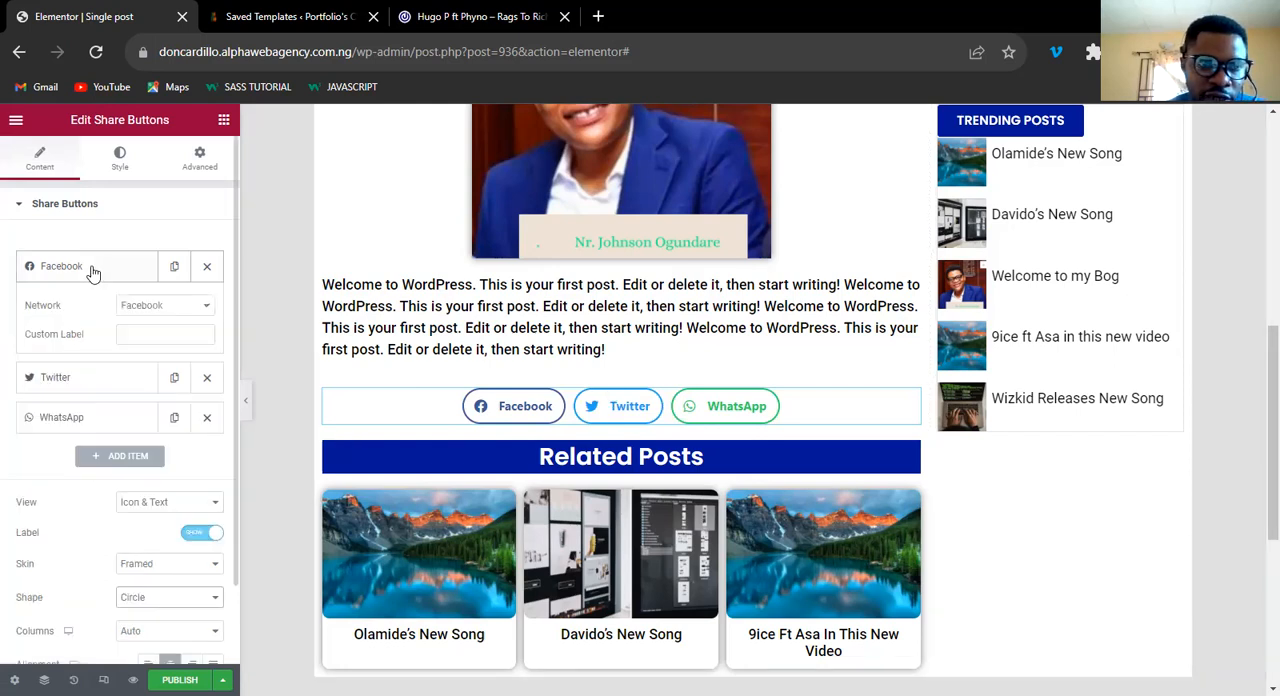
pyautogui.click(136, 337)
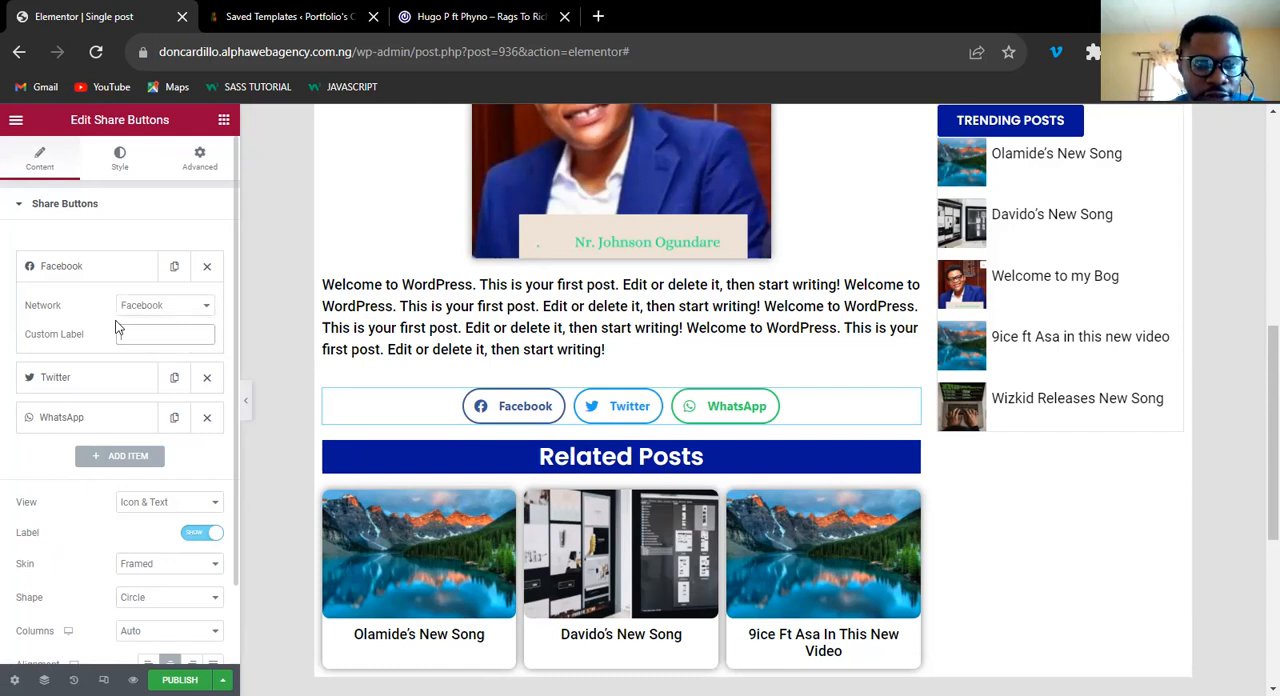
pyautogui.write('Share')
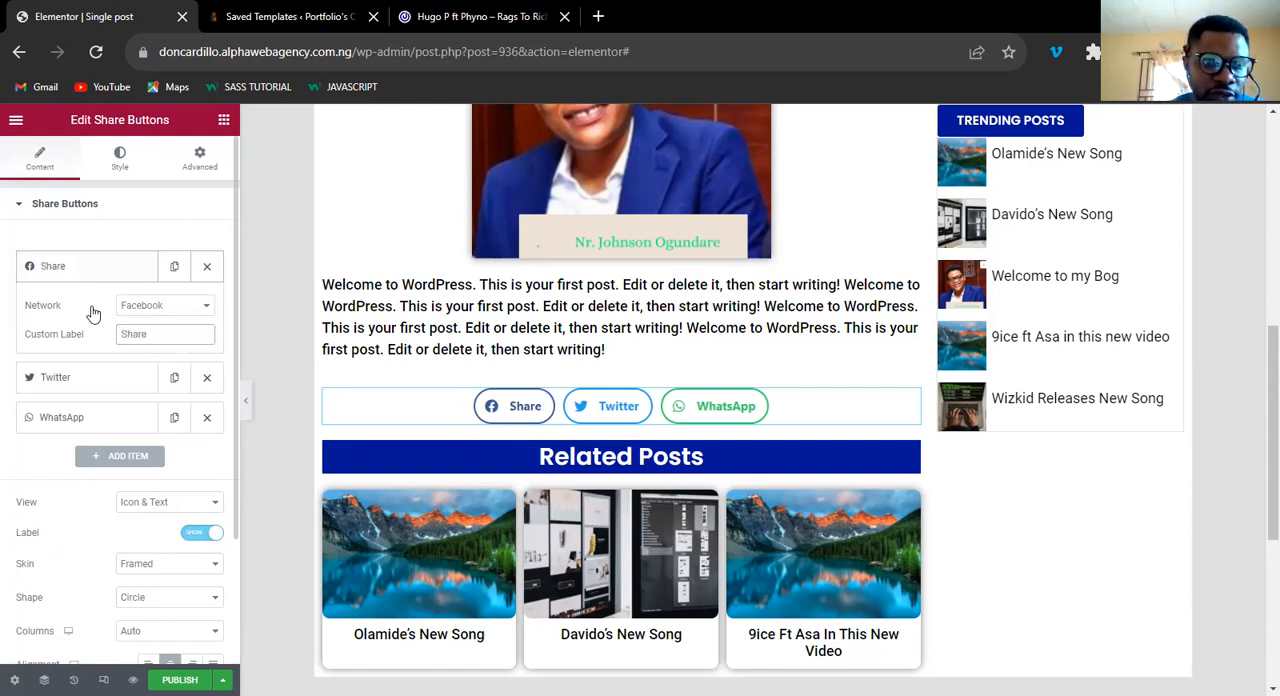
pyautogui.click(161, 380)
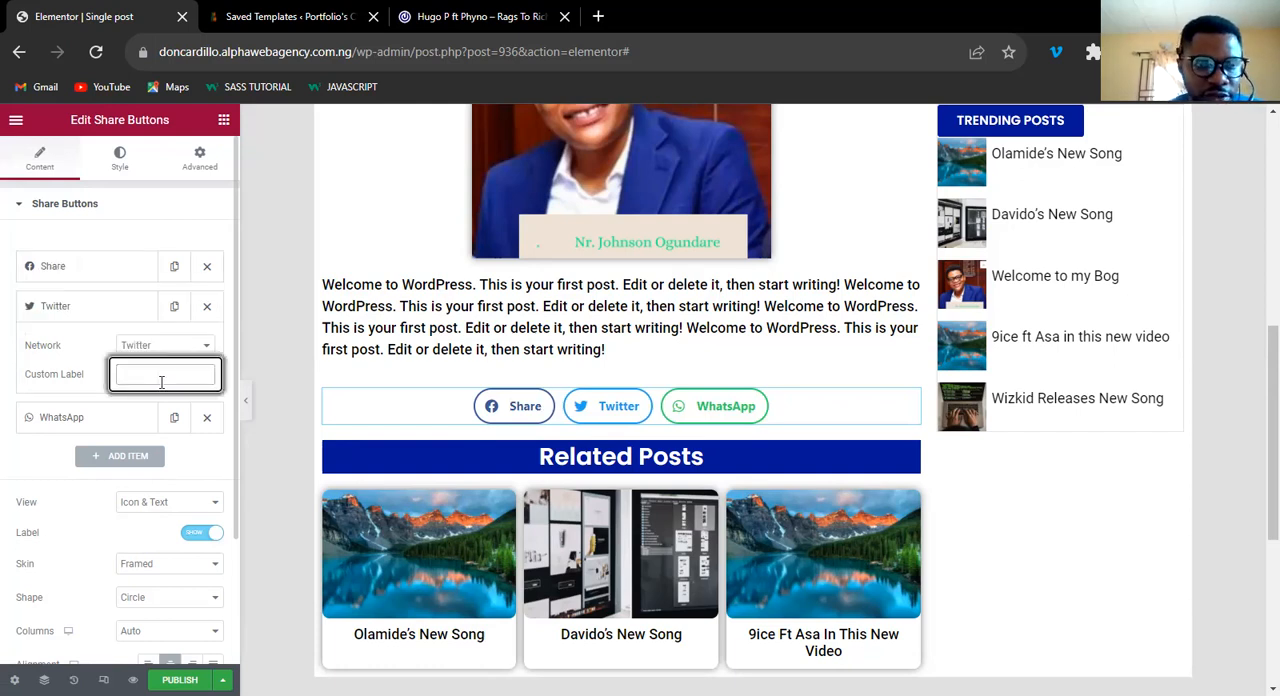
pyautogui.write('Tweet')
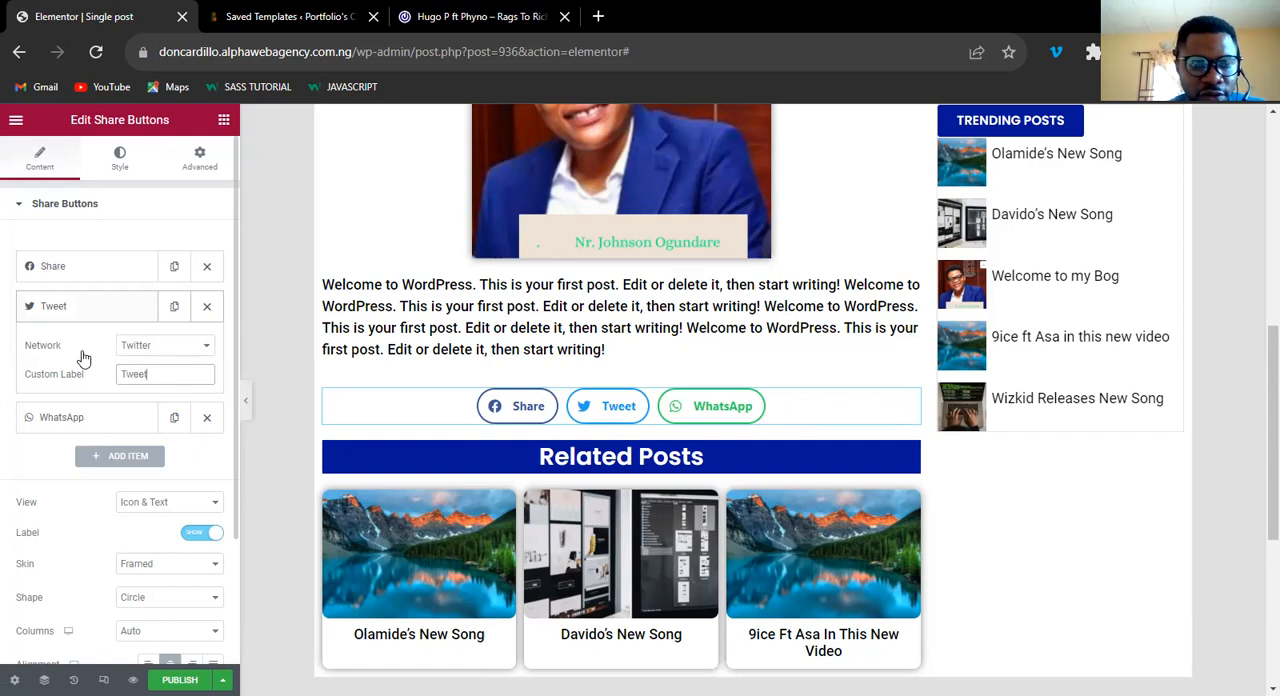
pyautogui.click(152, 412)
pyautogui.write('S')
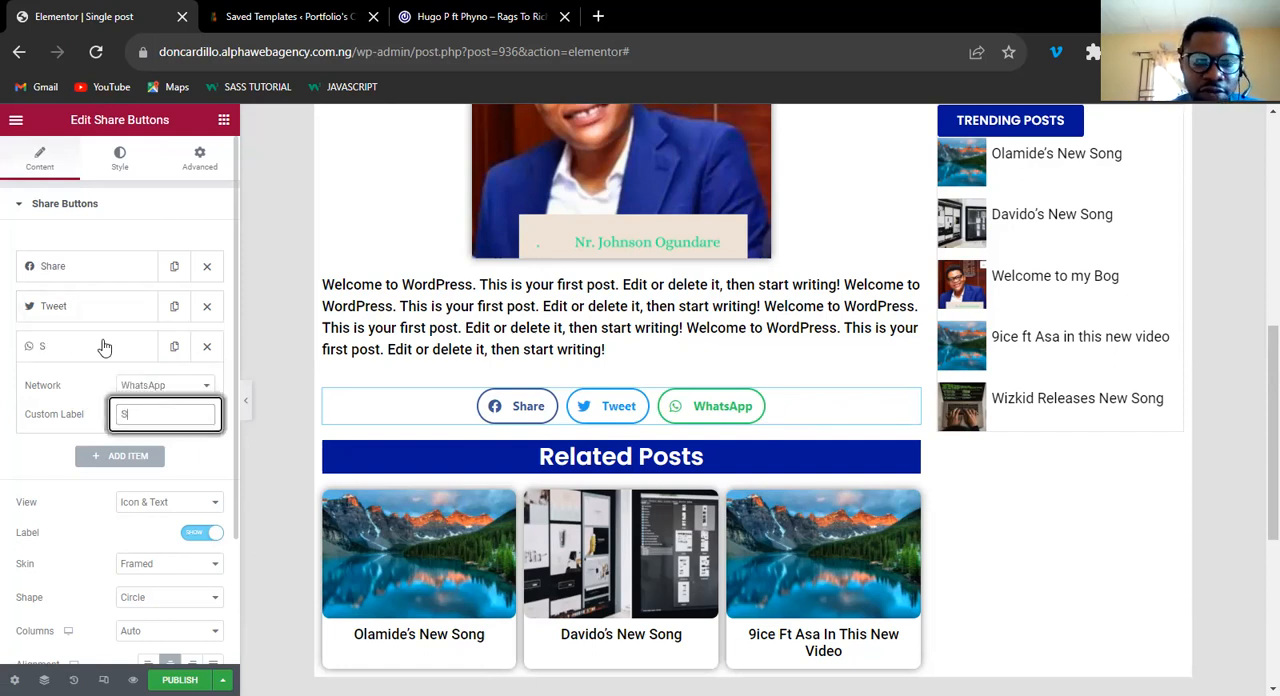
pyautogui.write('hare')
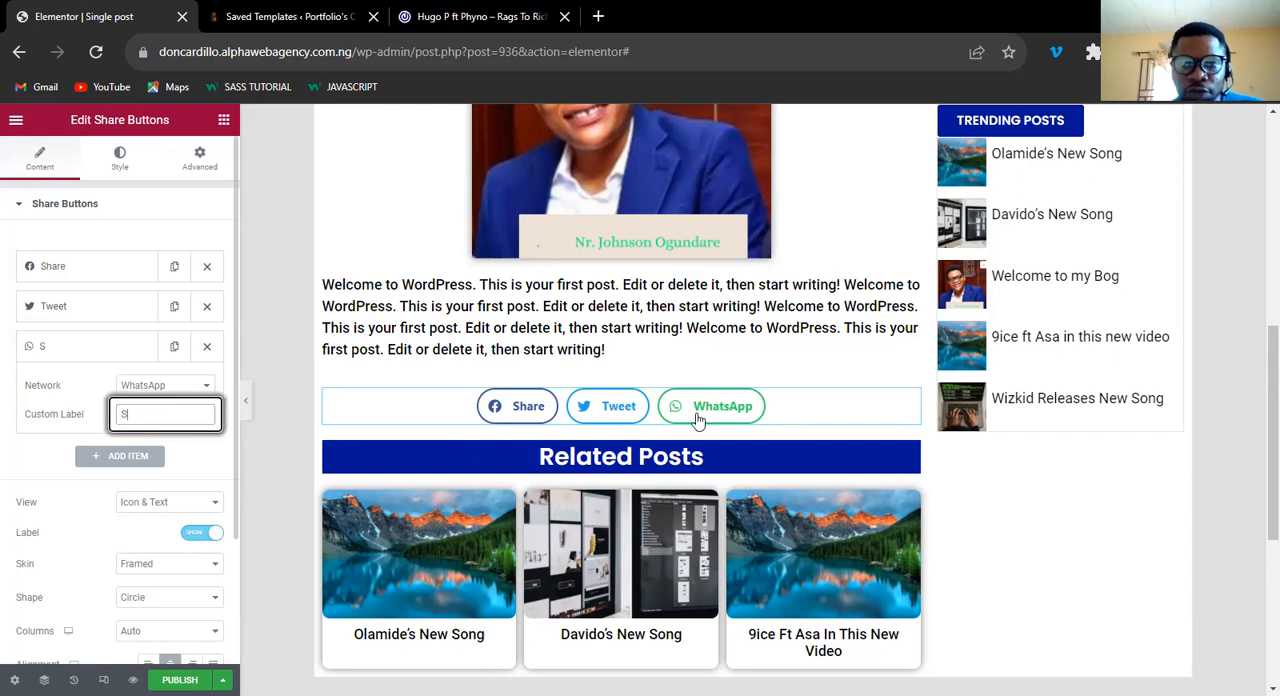
pyautogui.click(493, 412)
# Check the share and comment area of the 042Jam reference post and insert a Button widget above the template's share buttons.
pyautogui.click(467, 21)
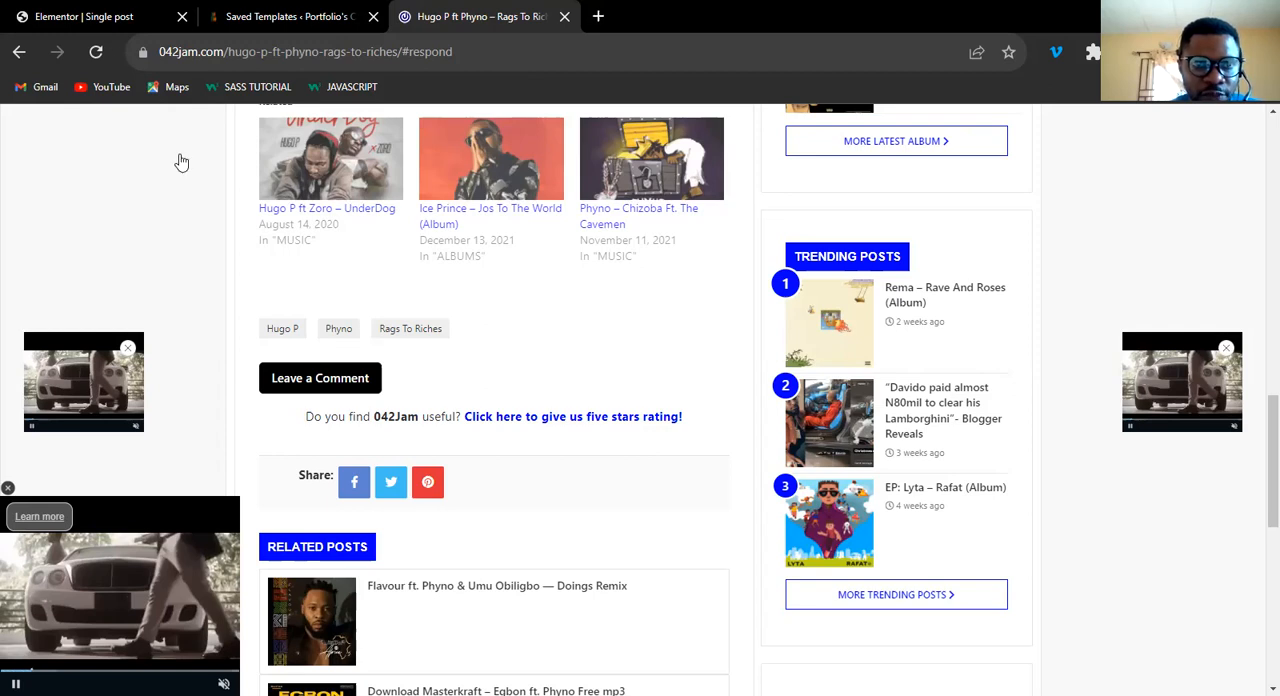
pyautogui.hotkey('ctrl', '1')
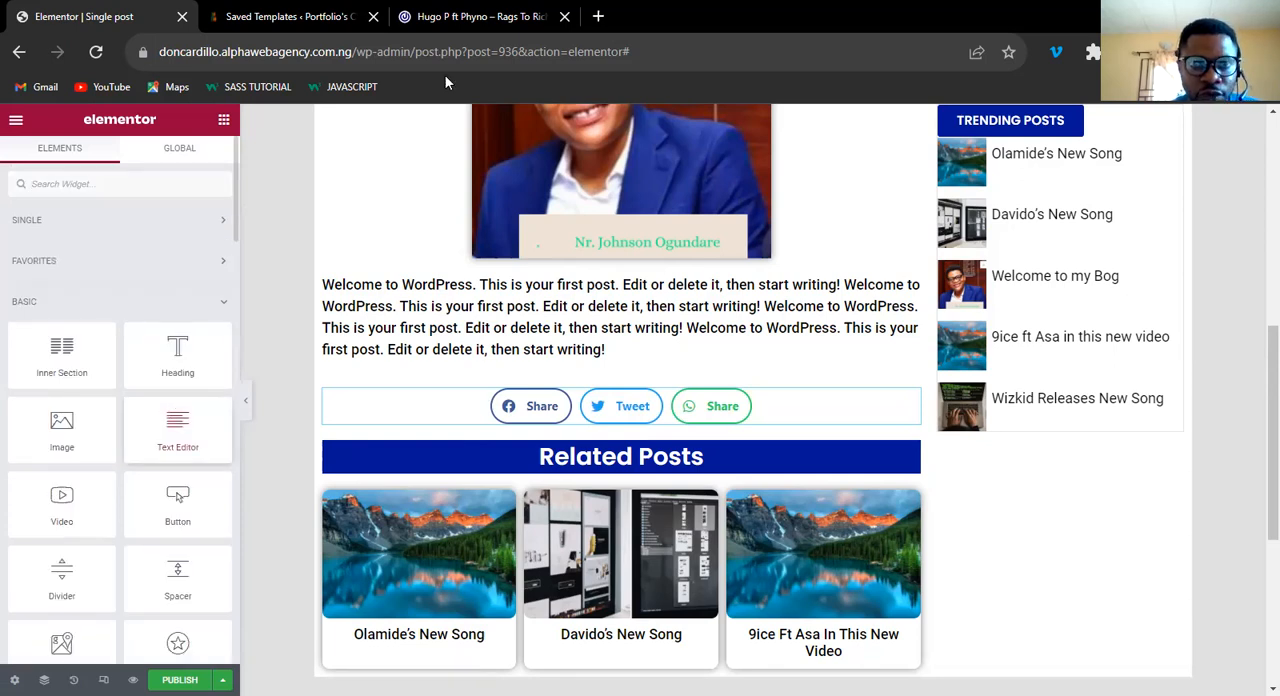
pyautogui.click(449, 16)
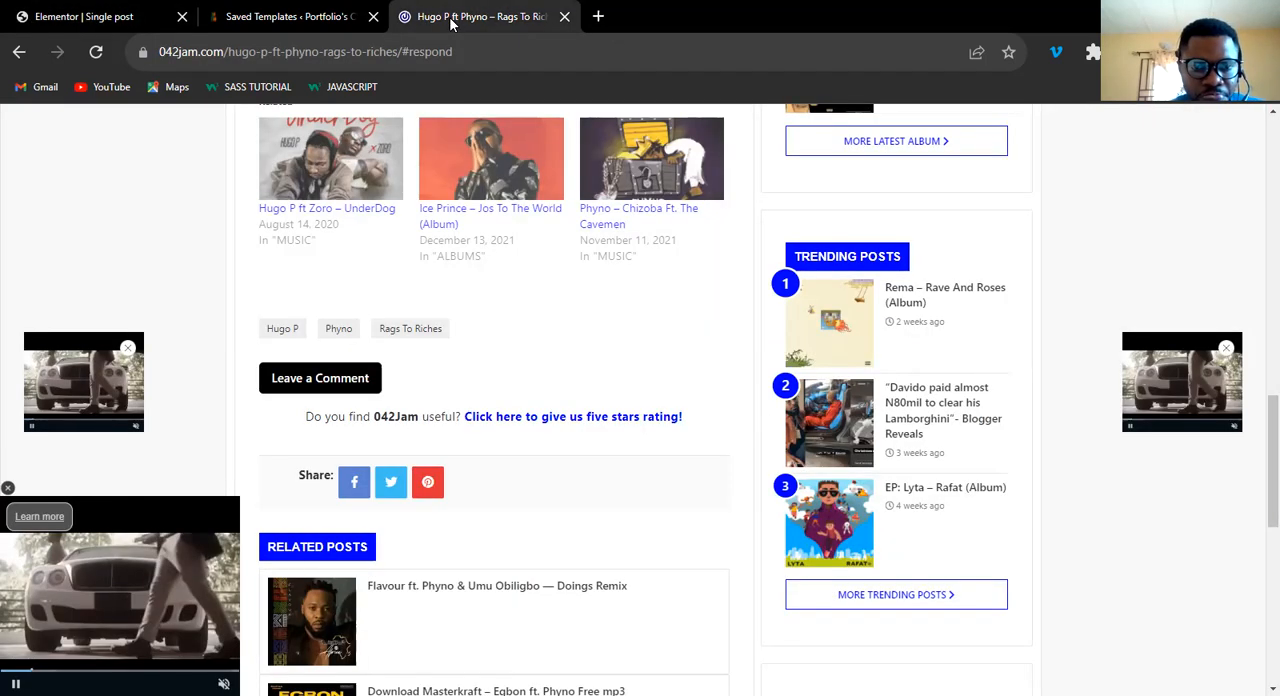
pyautogui.click(124, 18)
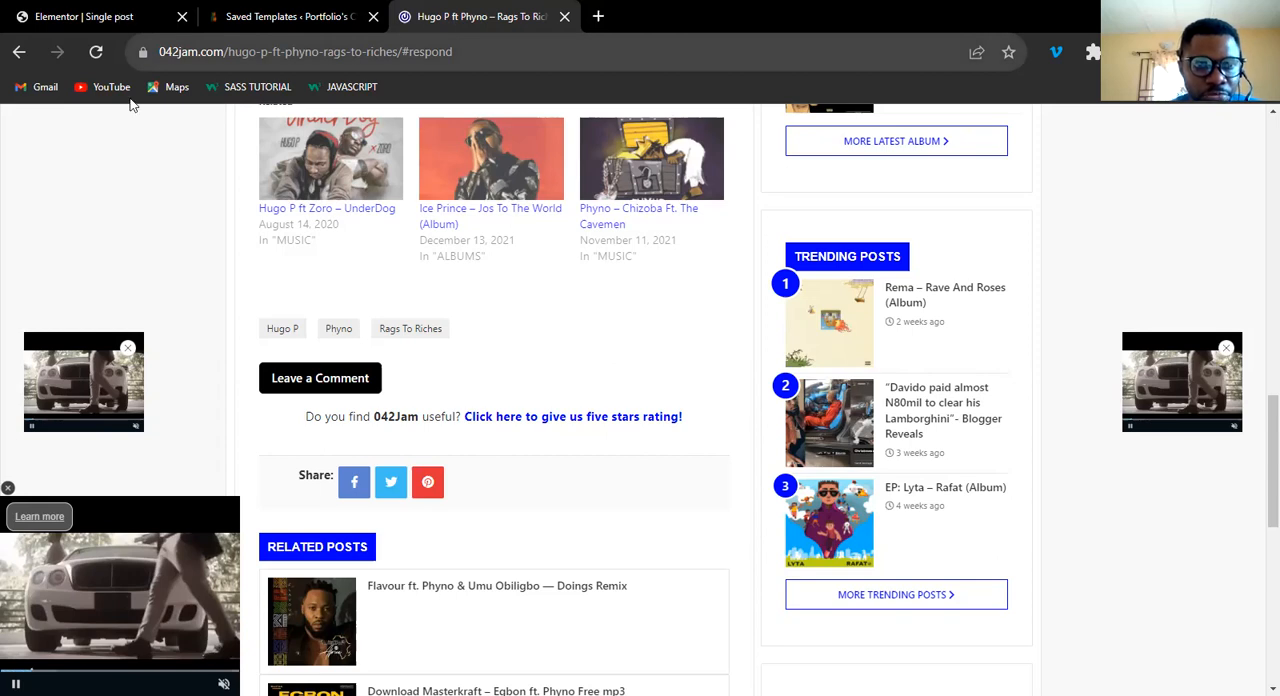
pyautogui.moveTo(177, 502); pyautogui.dragTo(396, 379)
pyautogui.moveTo(186, 507); pyautogui.dragTo(402, 390)
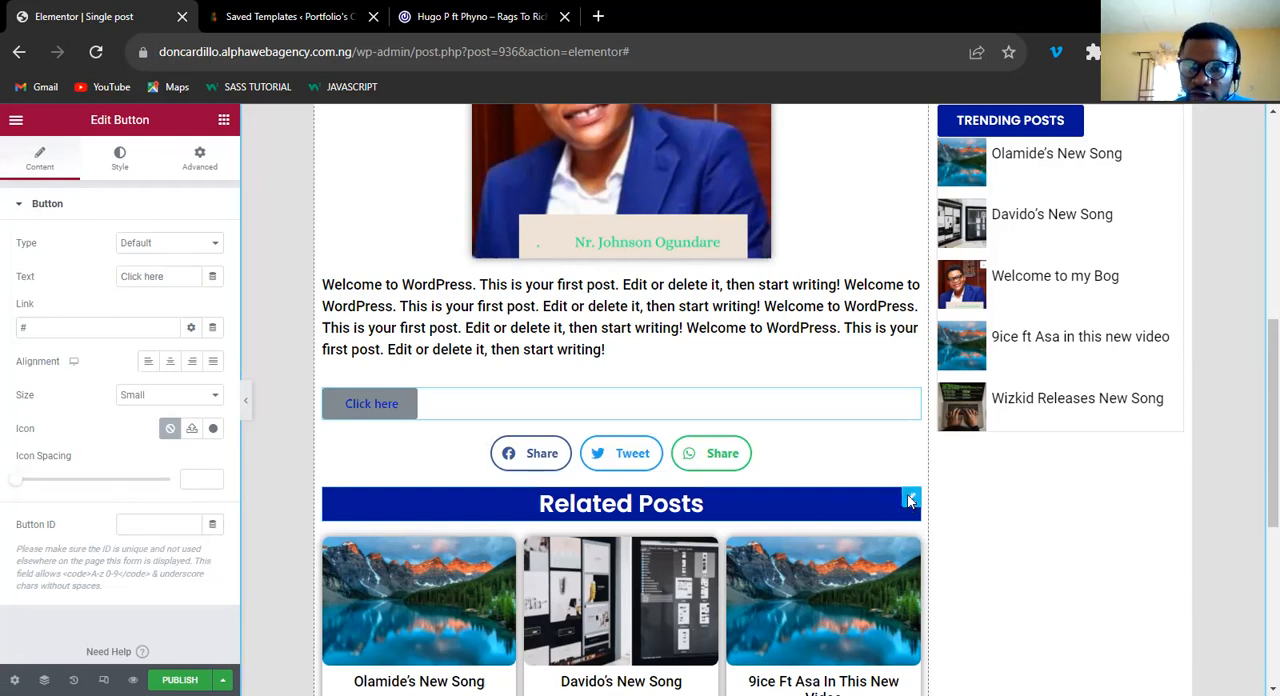
# Delete the Related Posts heading above the related posts grid.
pyautogui.rightClick(910, 500)
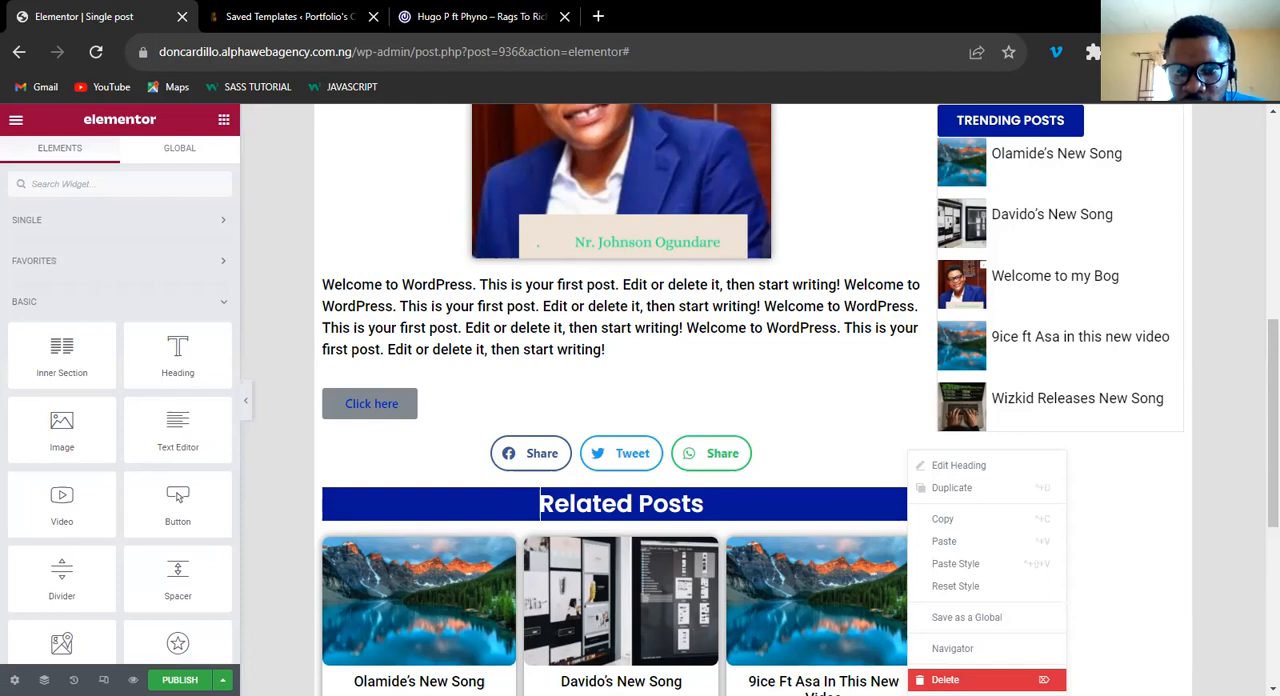
pyautogui.click(945, 680)
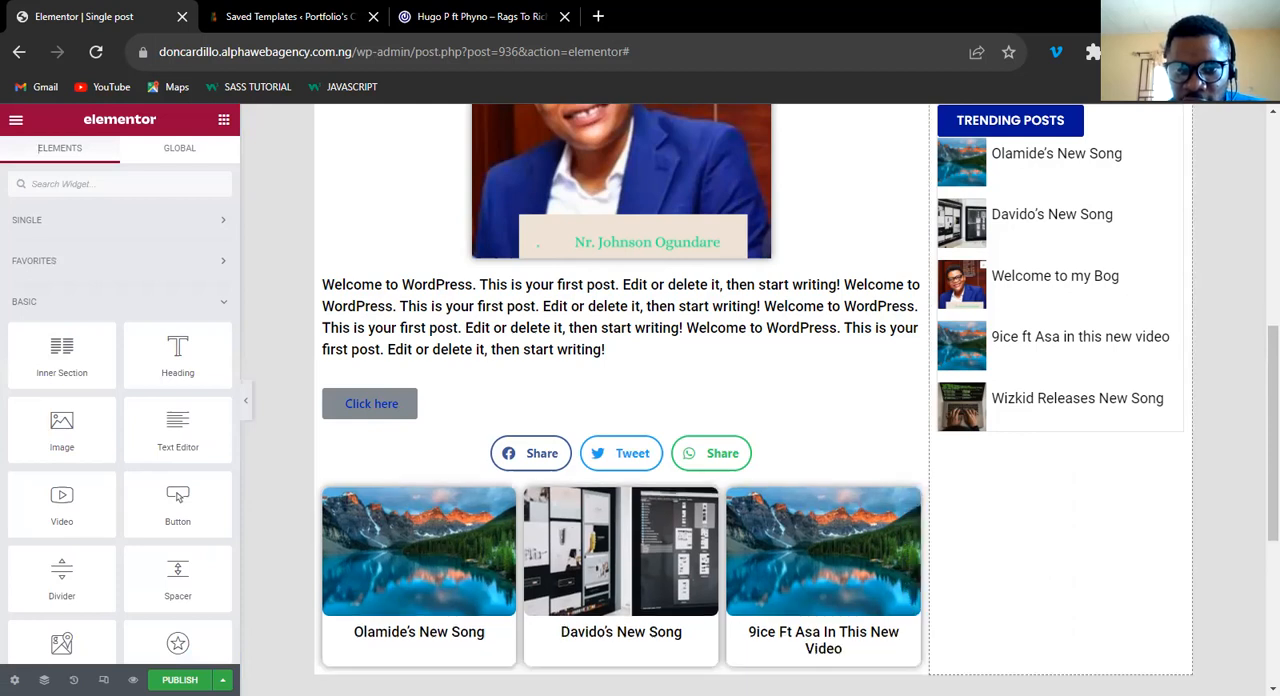
# Duplicate the Click here button and move the copy between the share buttons and the related posts grid.
pyautogui.rightClick(911, 403)
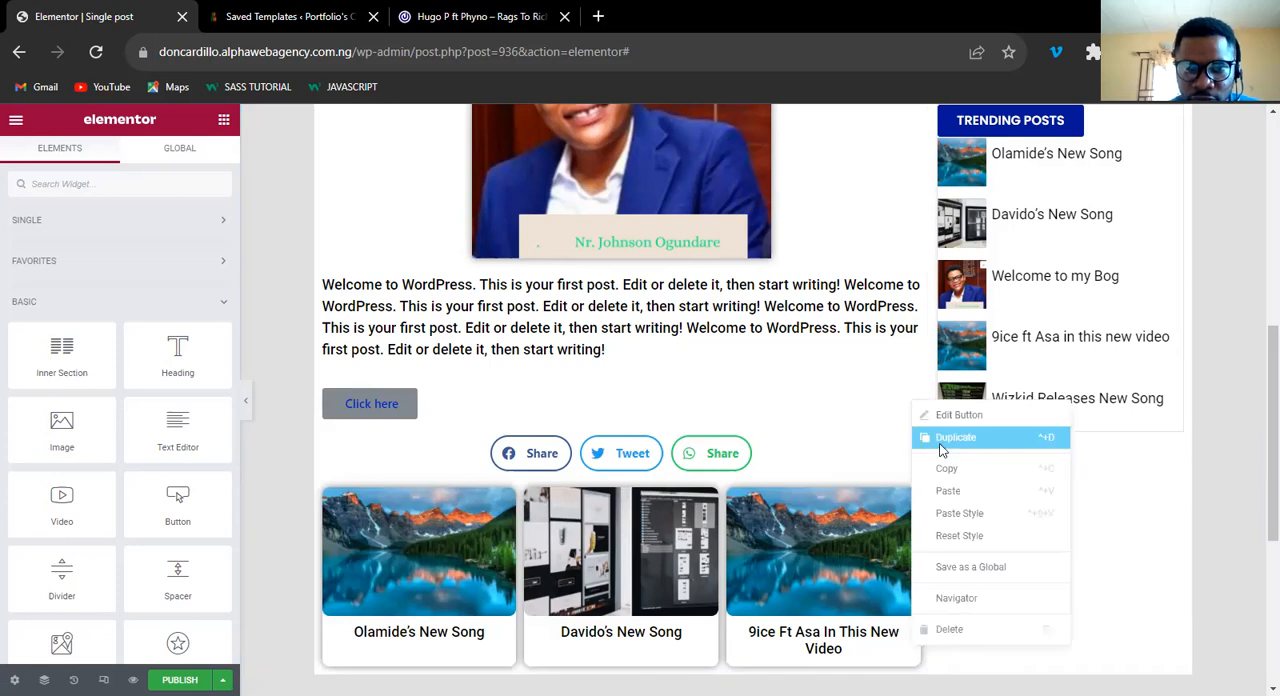
pyautogui.click(950, 437)
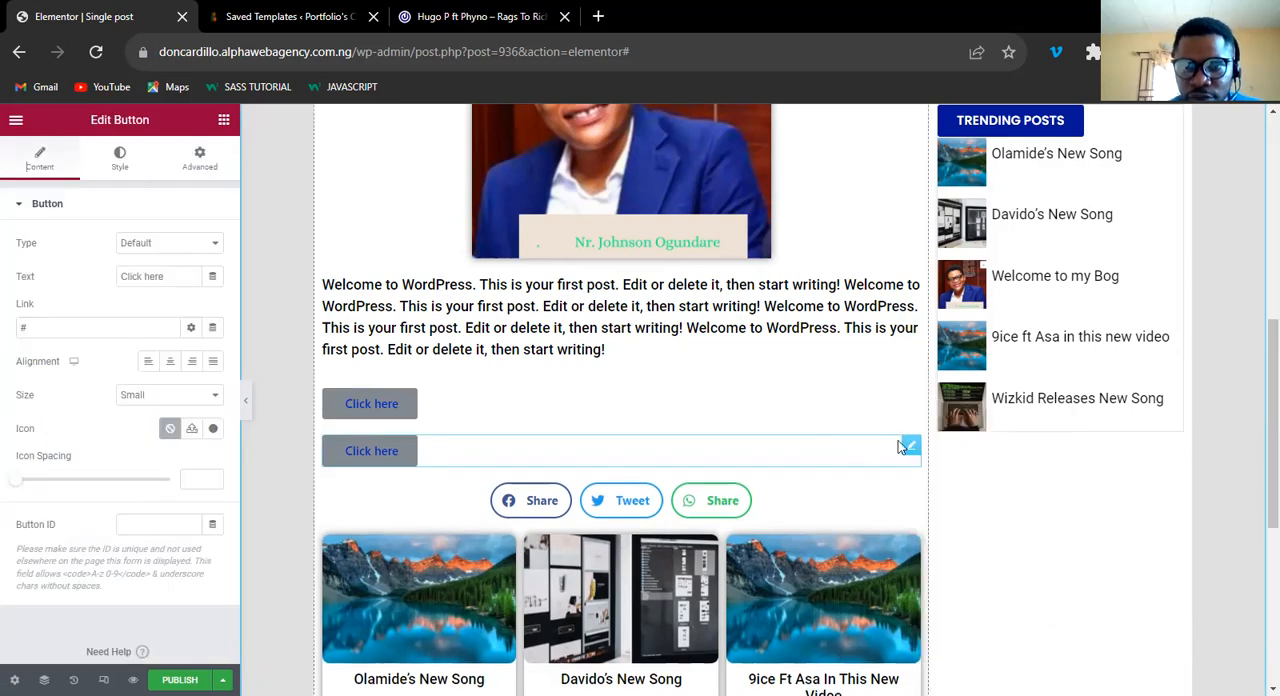
pyautogui.moveTo(908, 449); pyautogui.dragTo(624, 472)
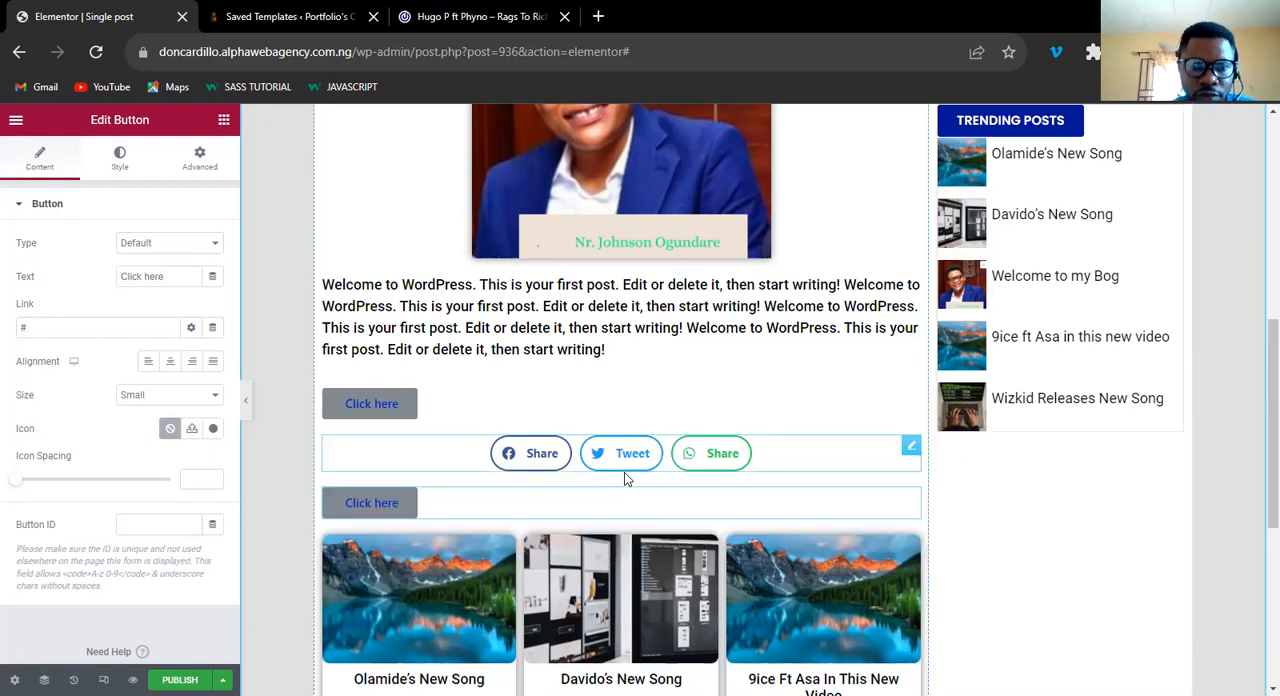
# Set the lower button's text to Related Posts and clear its link.
pyautogui.click(166, 276)
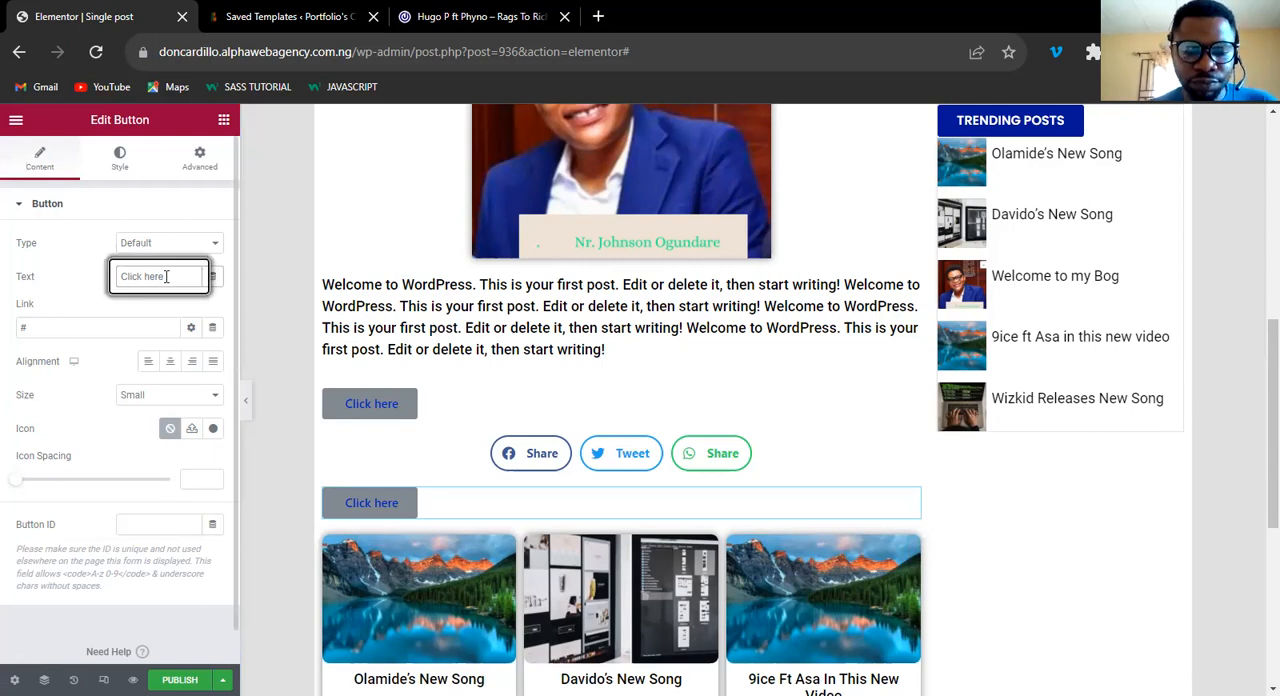
pyautogui.hotkey('ctrl', 'a')
pyautogui.write('RE')
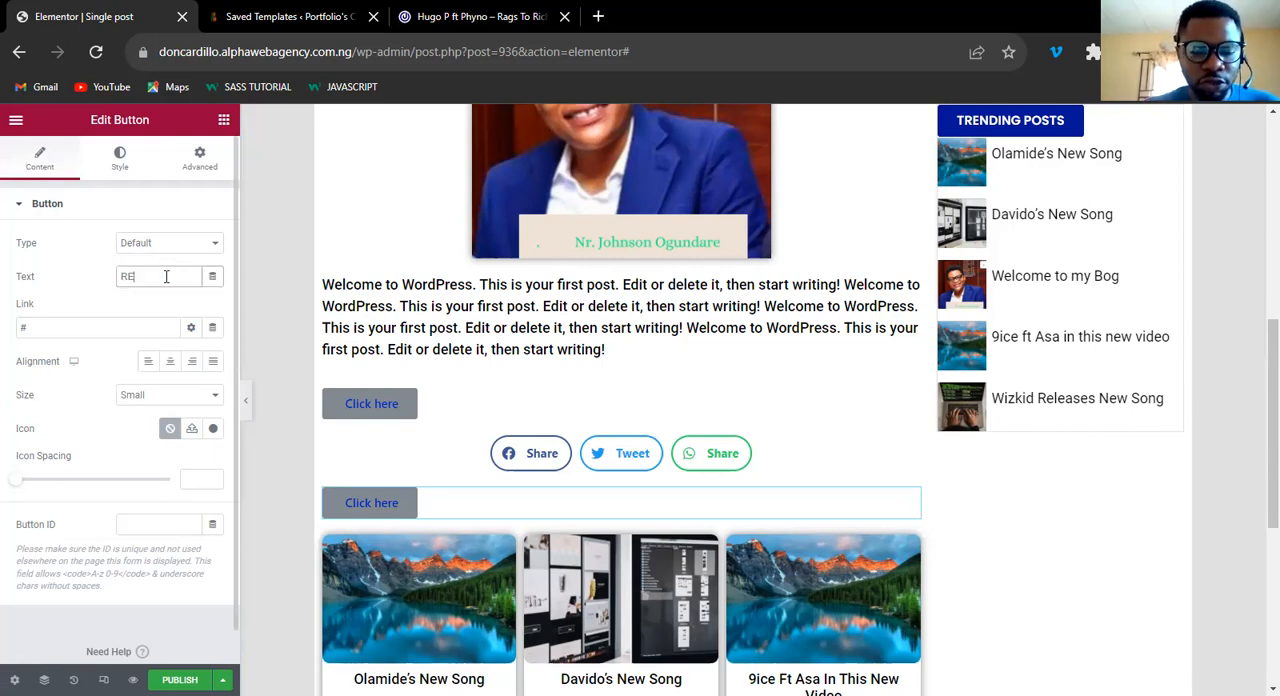
pyautogui.press('BackSpace')
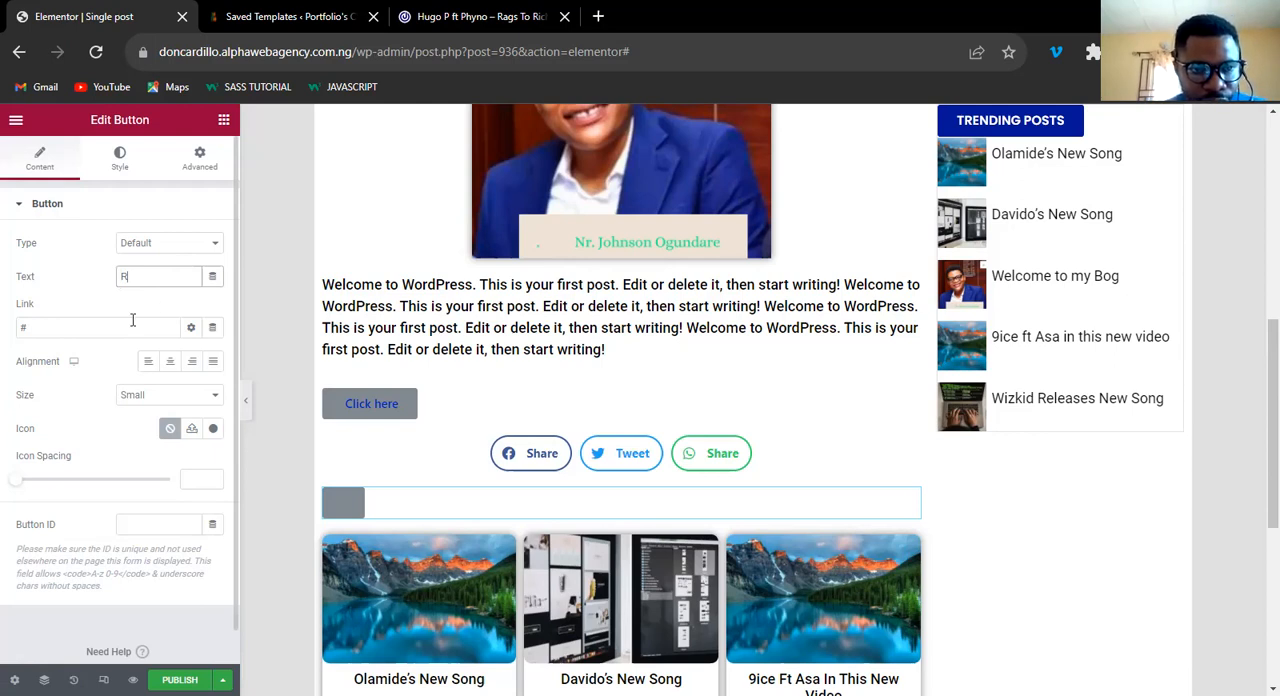
pyautogui.write('elated Posts')
pyautogui.click(99, 325)
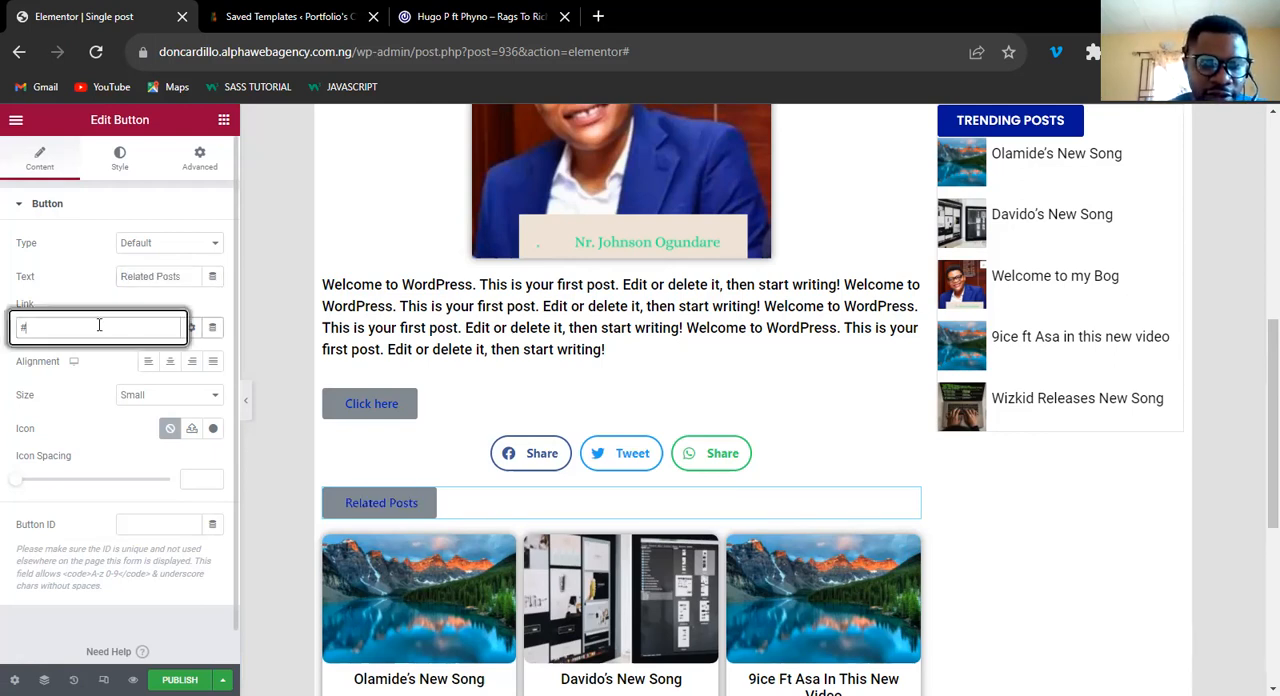
pyautogui.press('BackSpace')
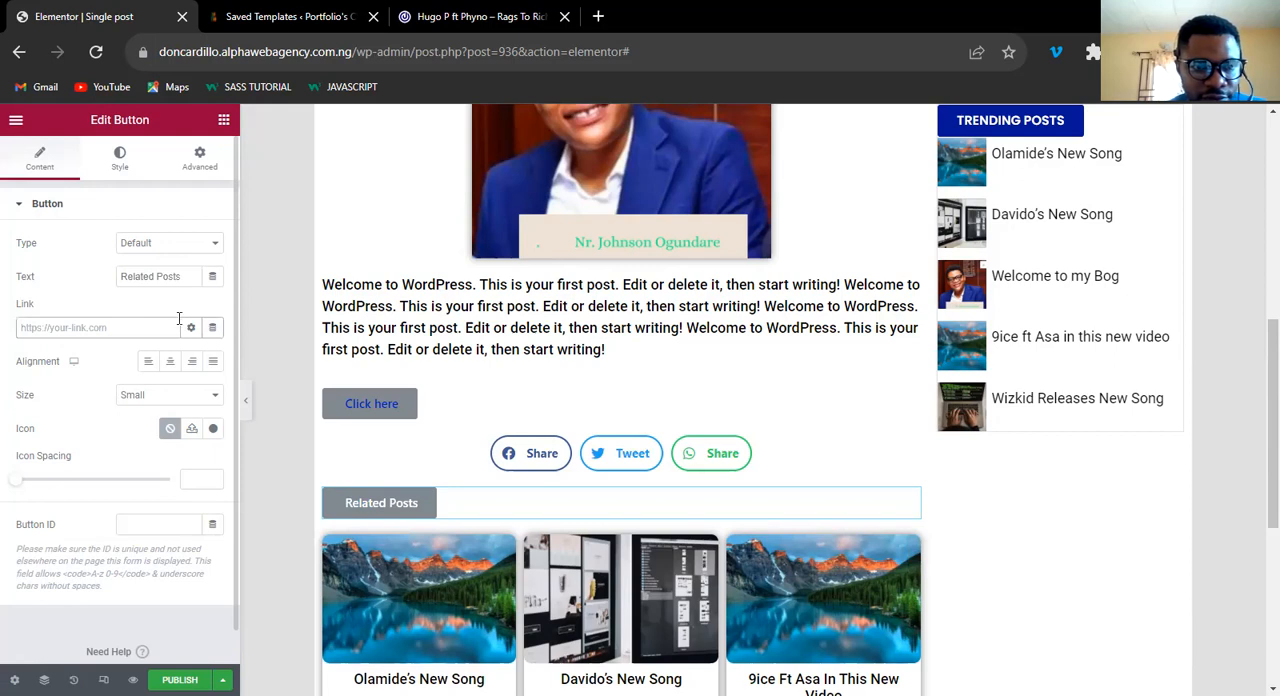
# Try the Extra Small size on the Related Posts button and set it back to Small.
pyautogui.click(168, 403)
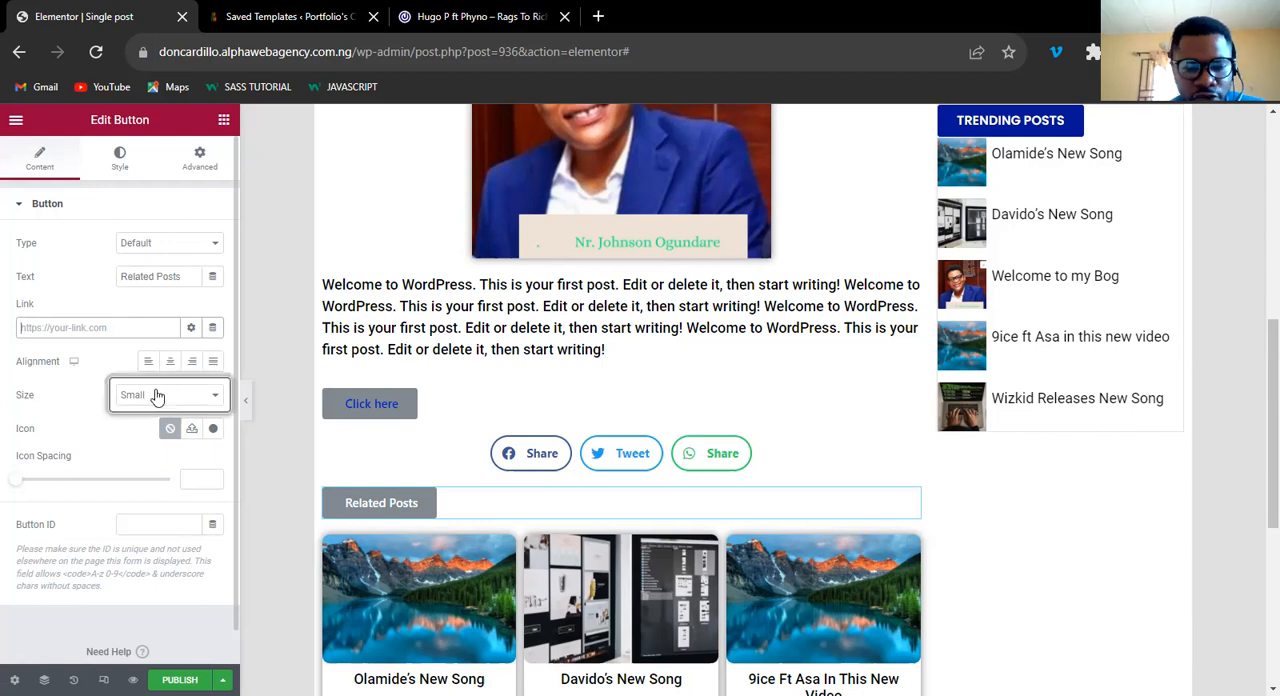
pyautogui.click(158, 400)
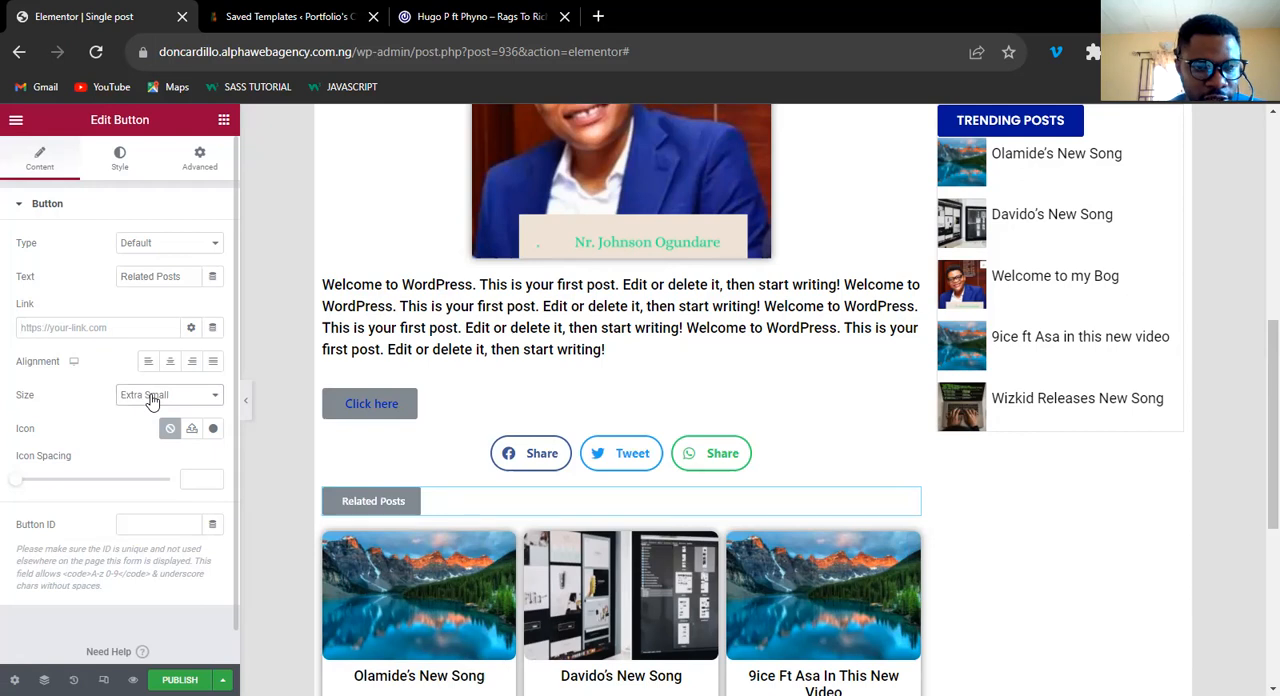
pyautogui.click(150, 400)
pyautogui.click(150, 424)
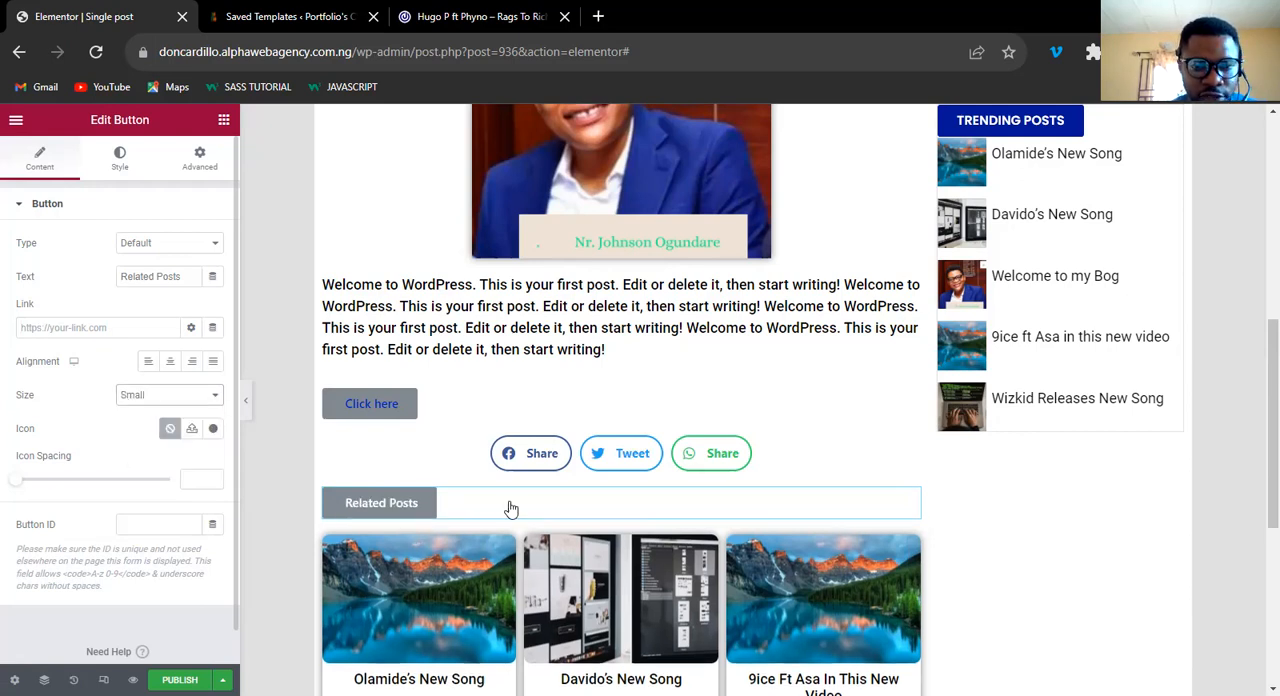
# Set the Related Posts button's typography to Poppins, size 24 px, weight 600.
pyautogui.click(120, 165)
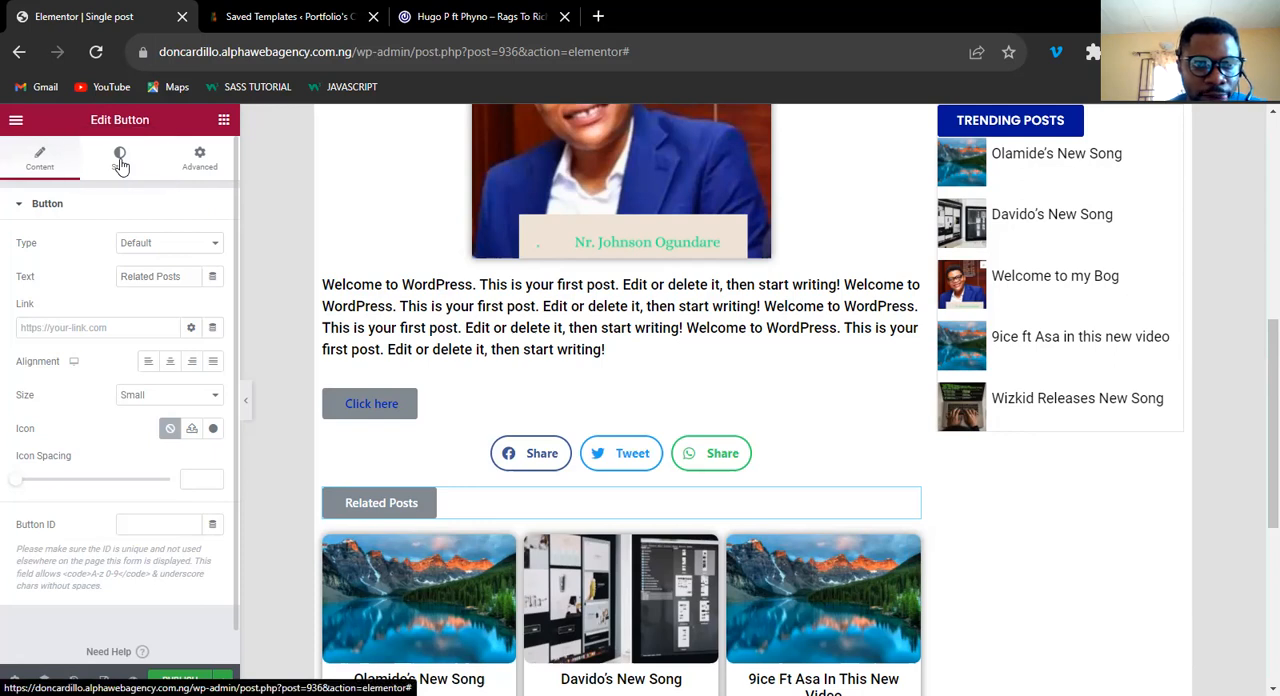
pyautogui.click(120, 163)
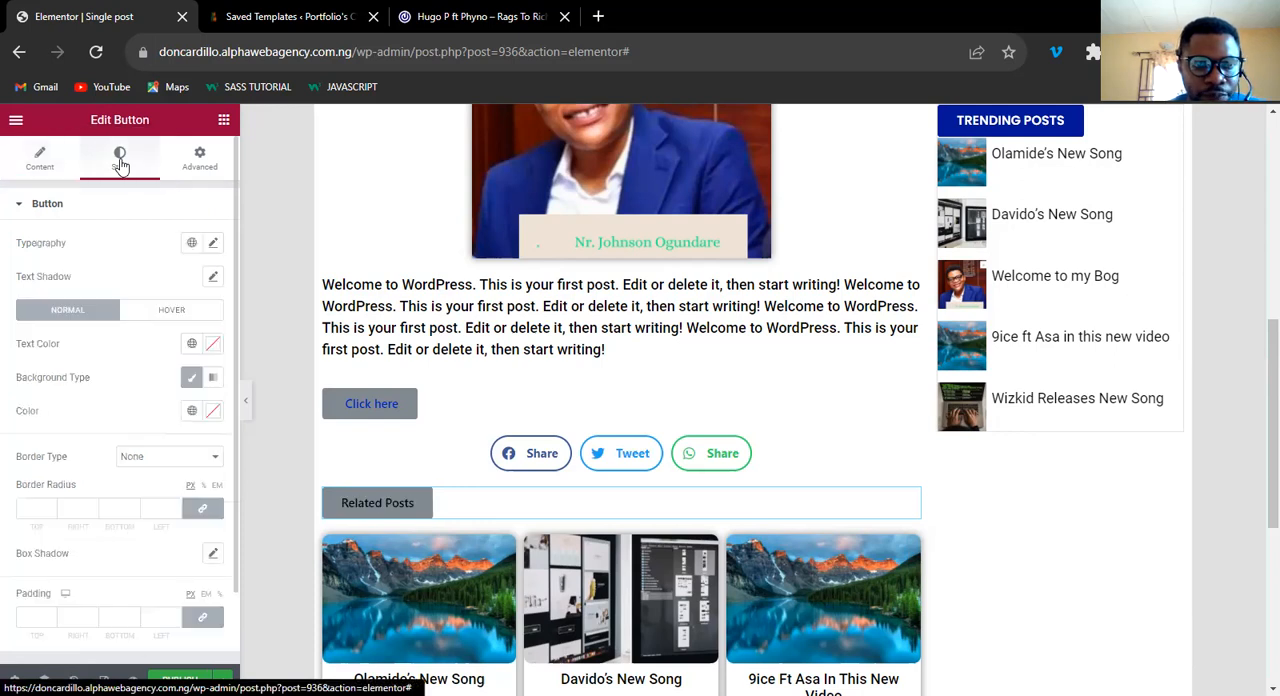
pyautogui.click(213, 245)
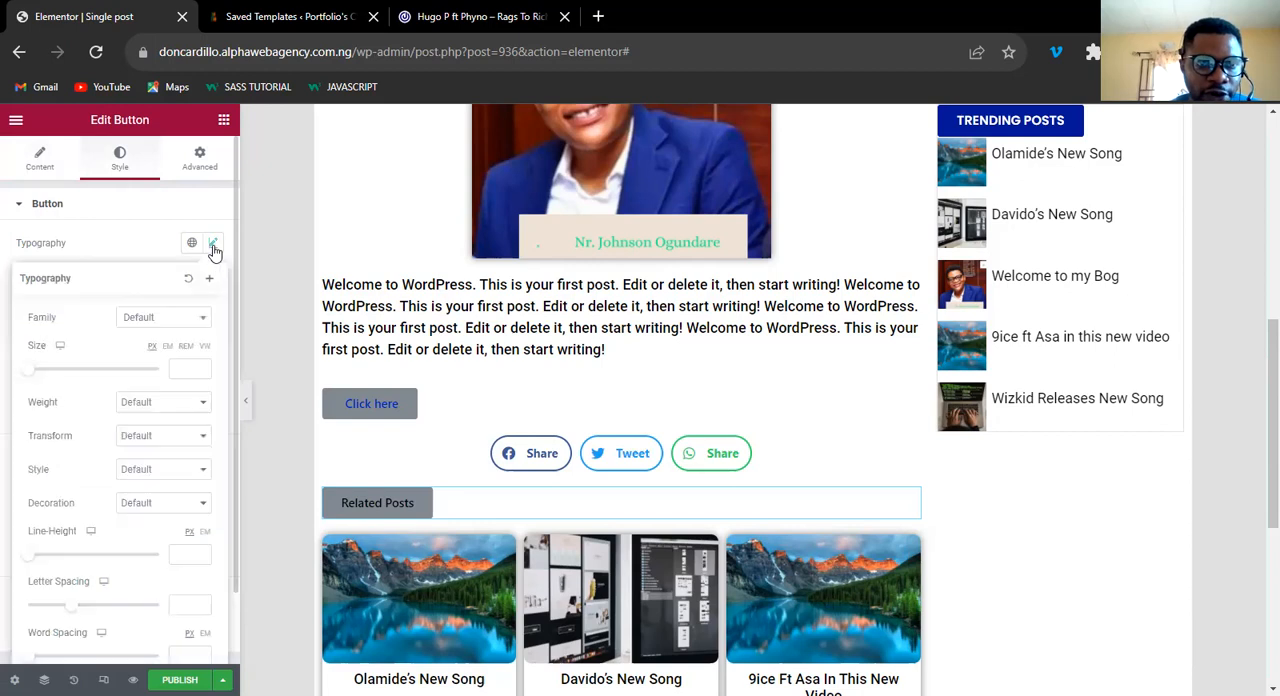
pyautogui.click(162, 324)
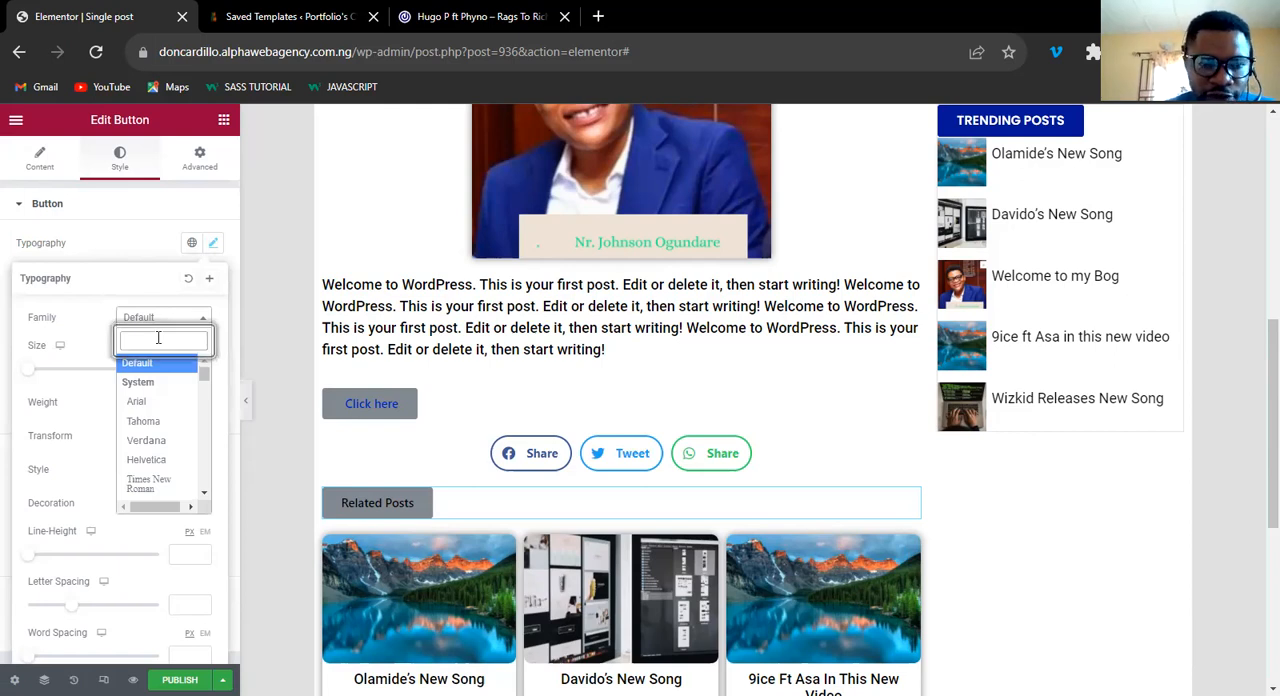
pyautogui.write('Poppins')
pyautogui.press('Return')
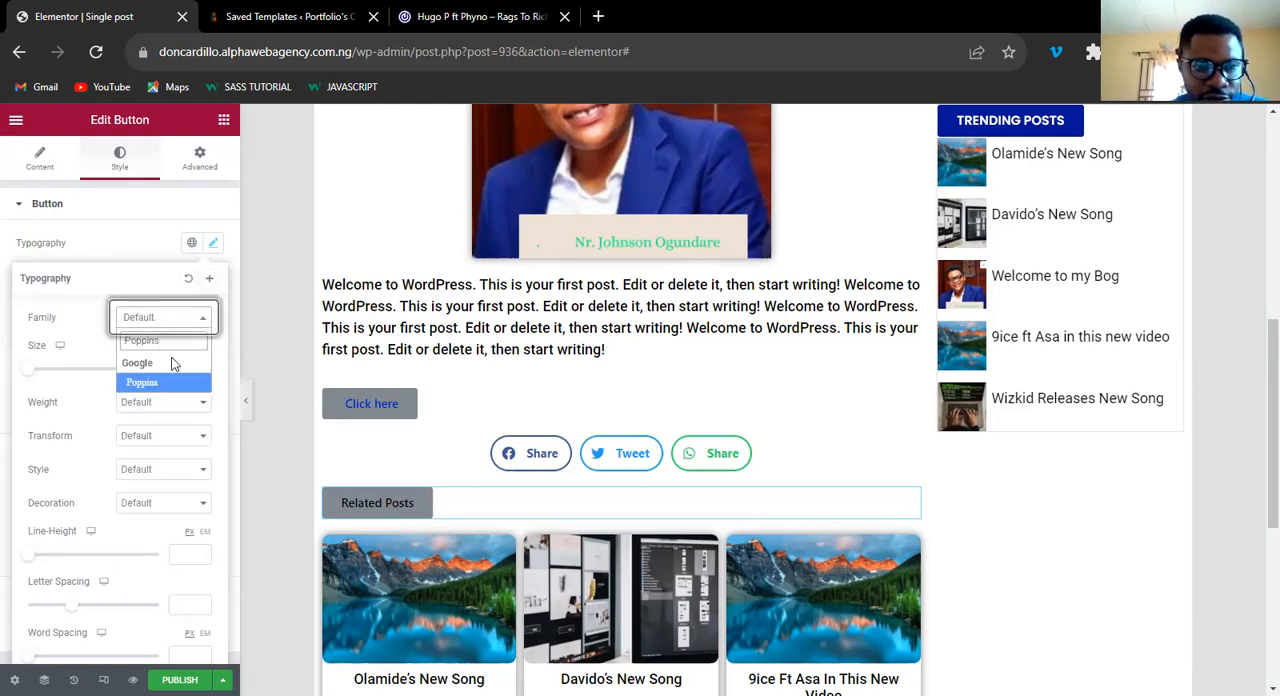
pyautogui.click(187, 369)
pyautogui.write('24')
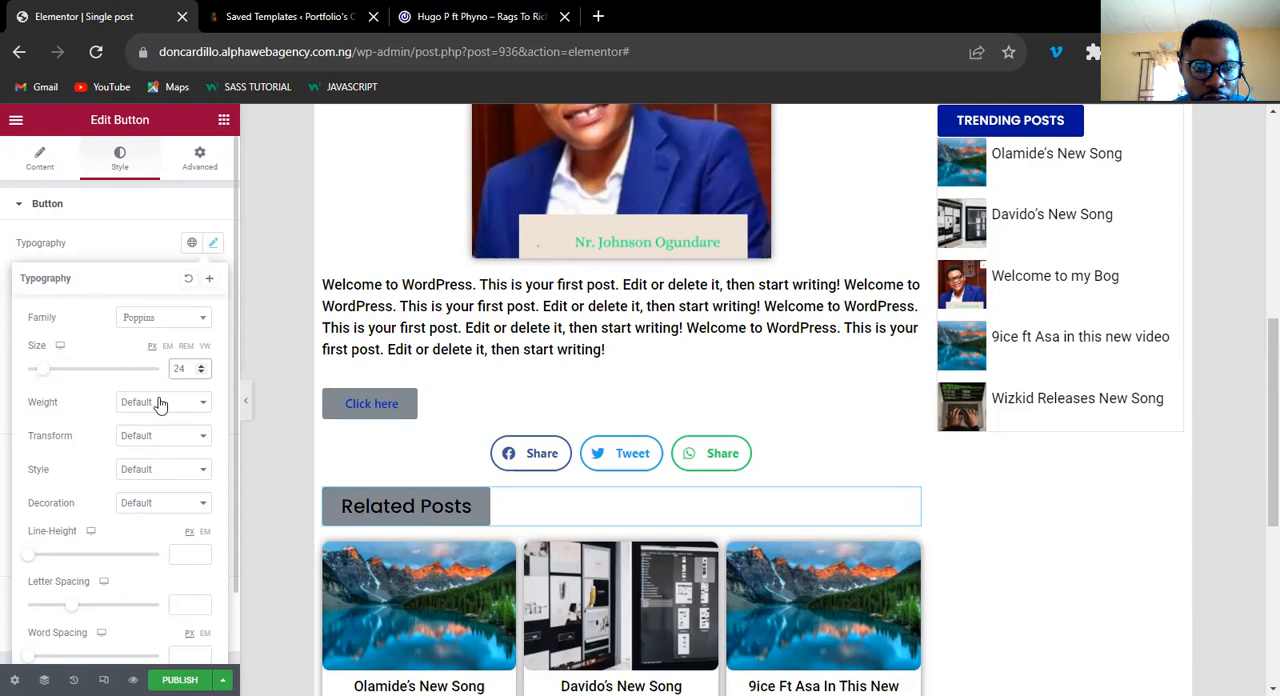
pyautogui.click(163, 402)
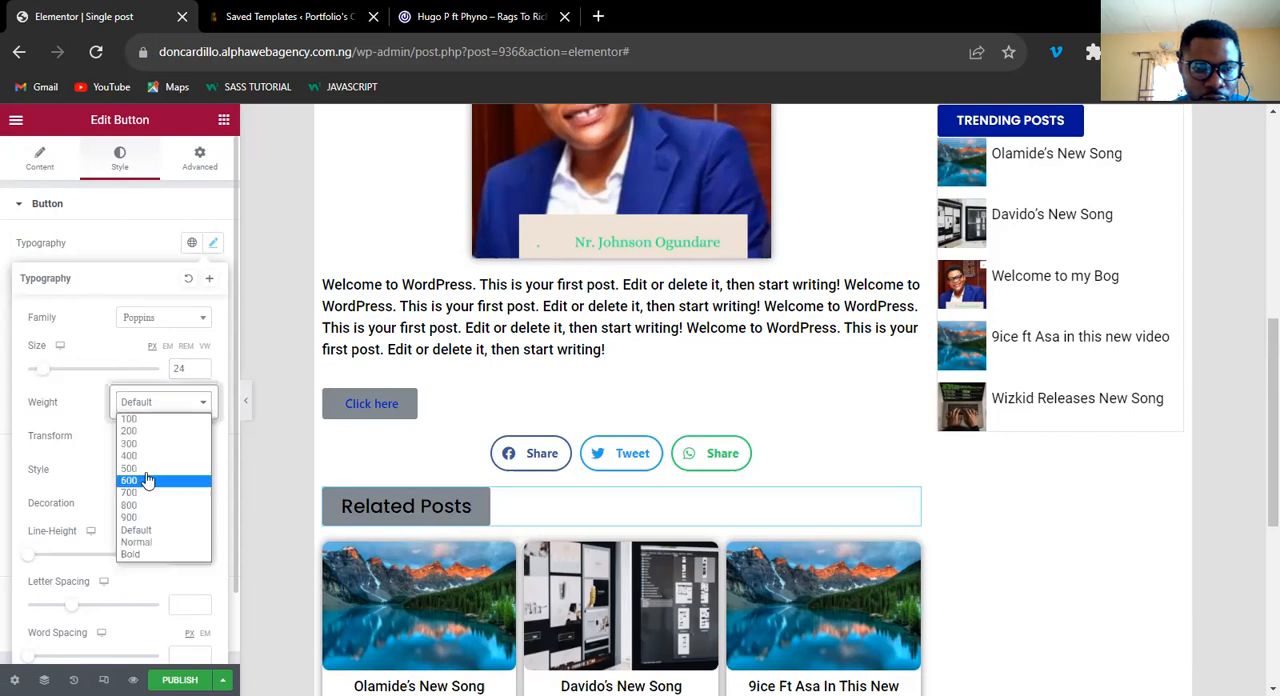
pyautogui.press('Return')
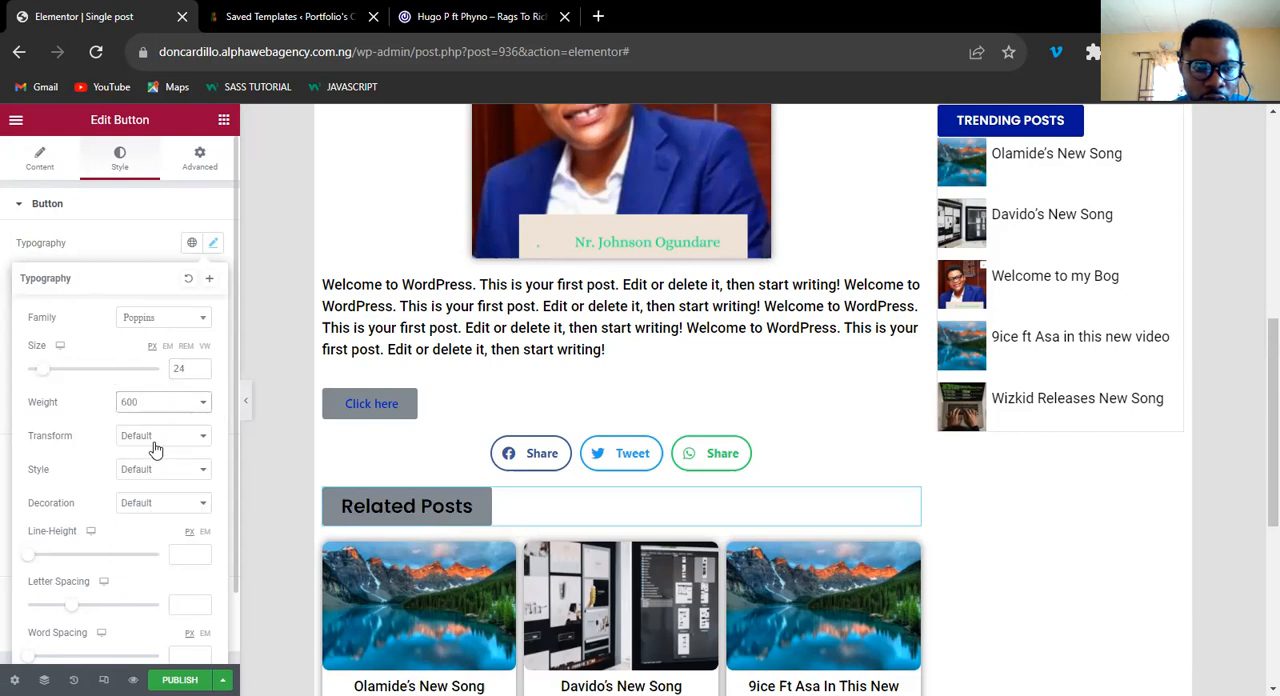
pyautogui.click(213, 249)
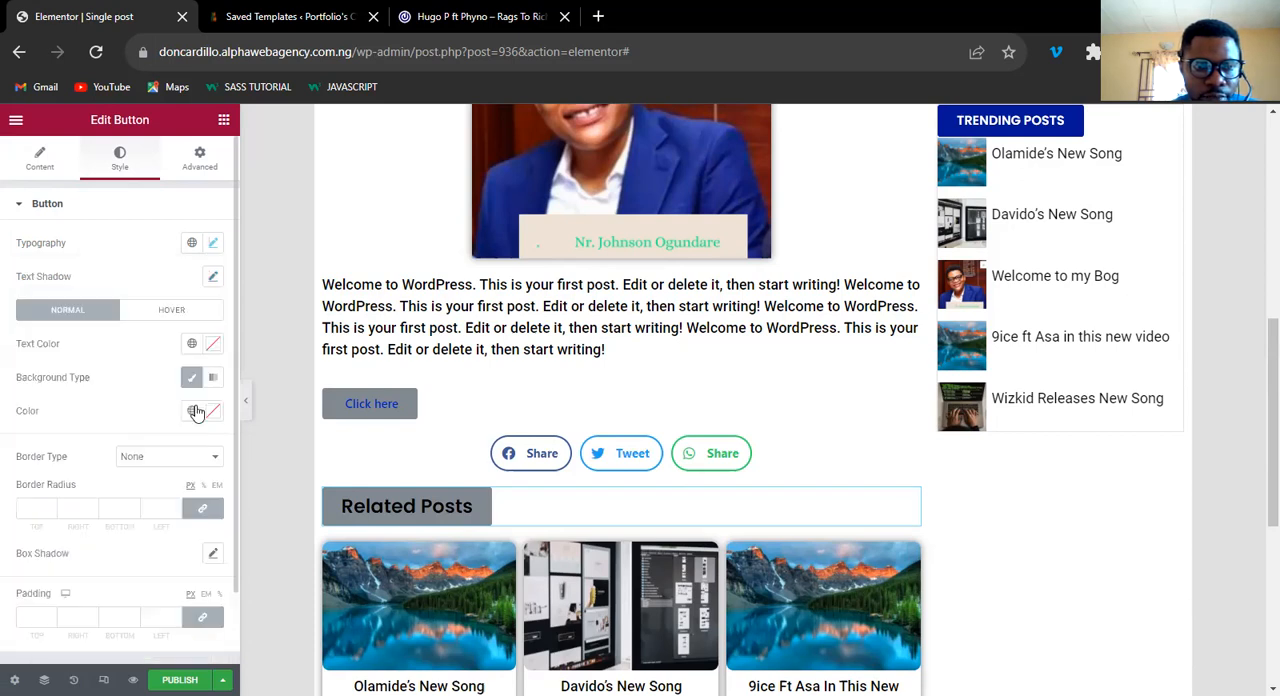
# Give the Related Posts button the global BLUE COLOR background and white #FFFFFF text.
pyautogui.click(194, 411)
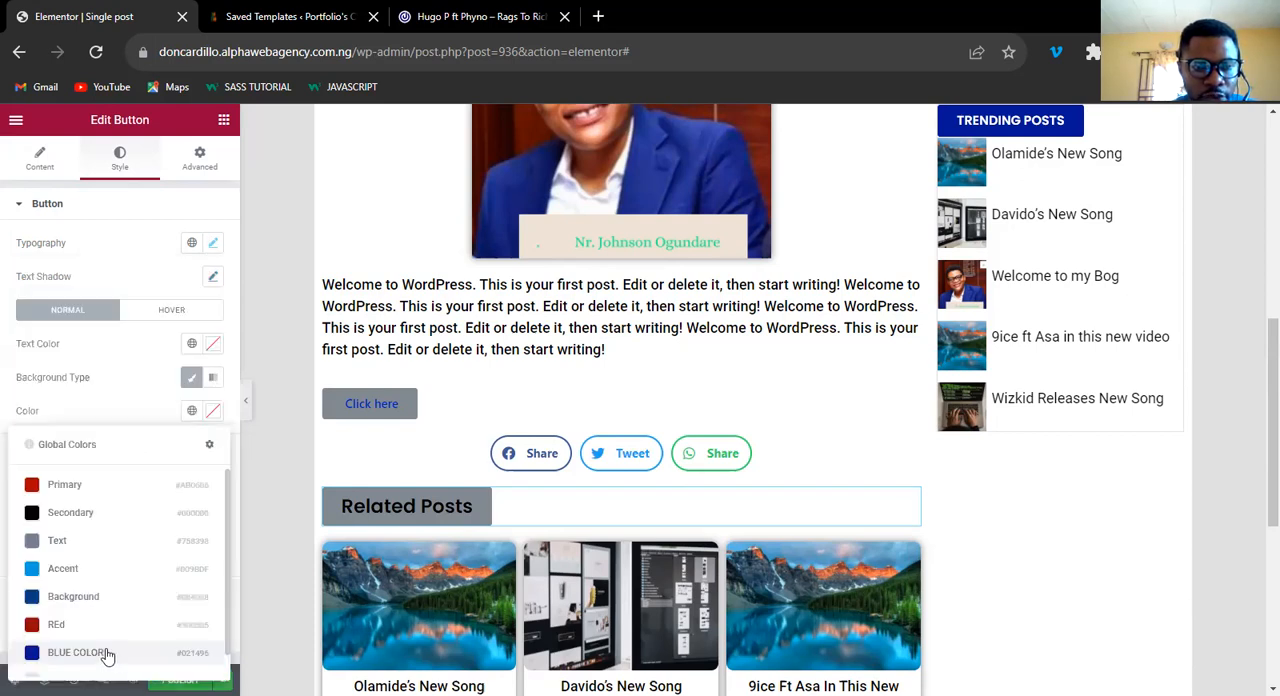
pyautogui.click(105, 652)
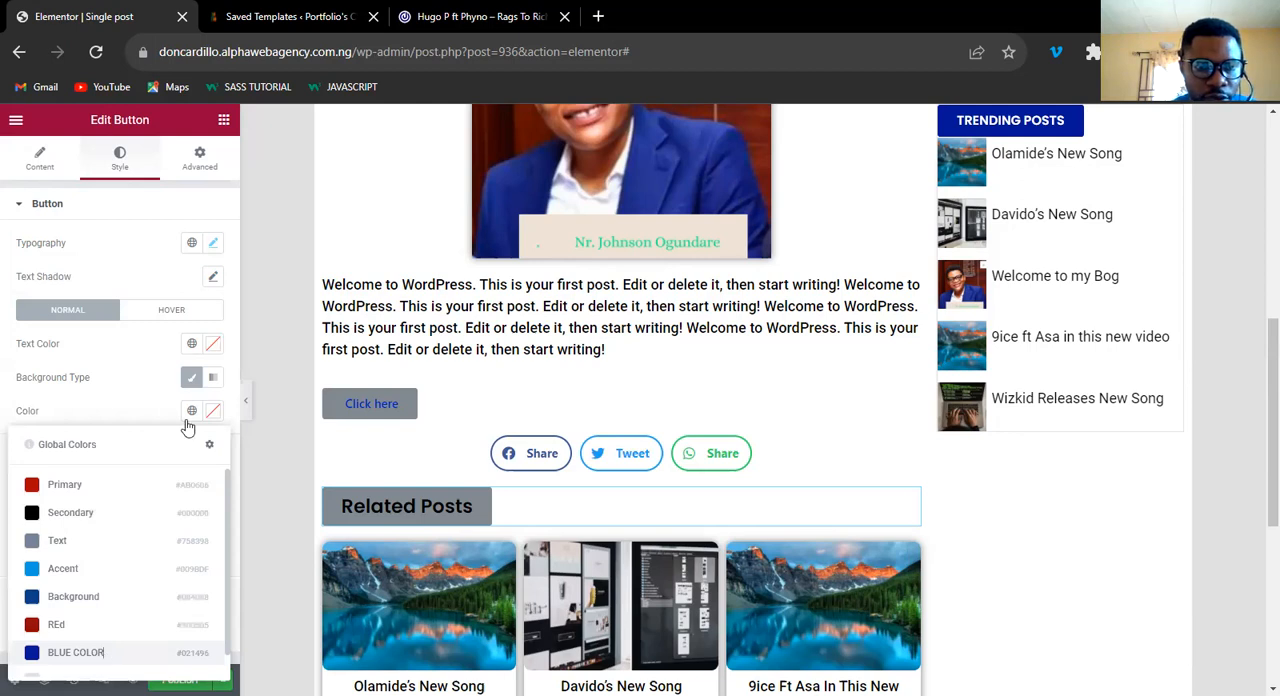
pyautogui.click(213, 343)
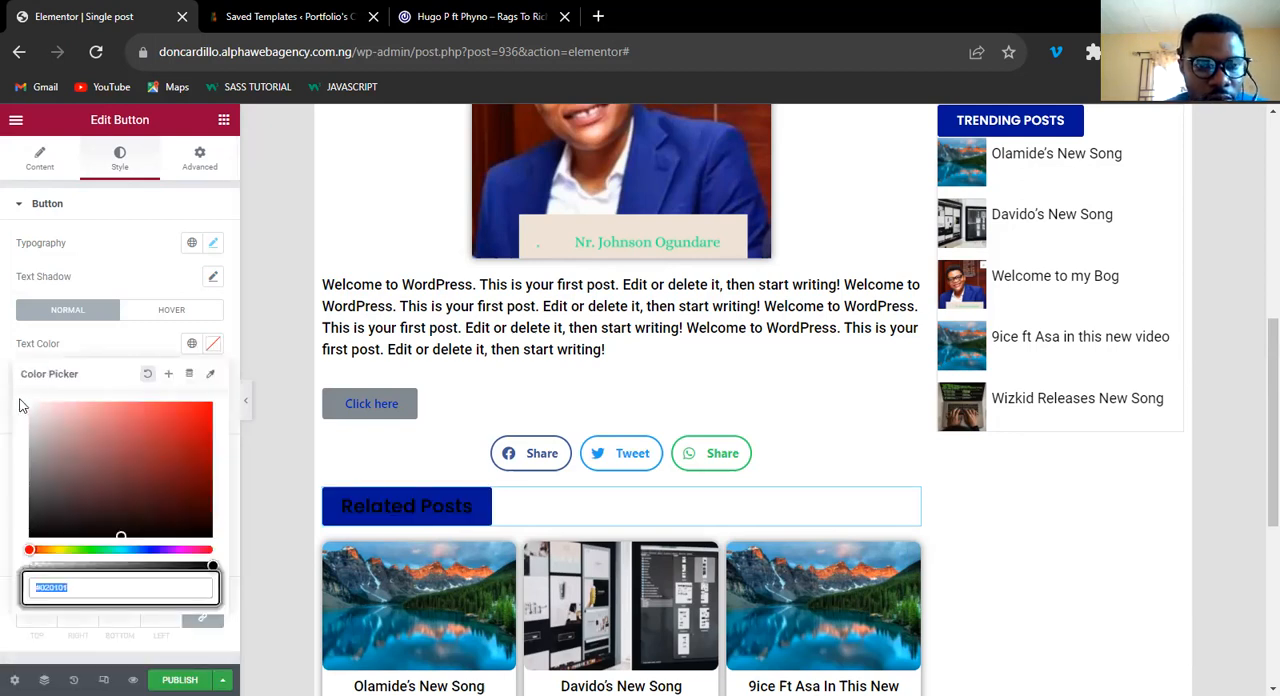
pyautogui.click(30, 404)
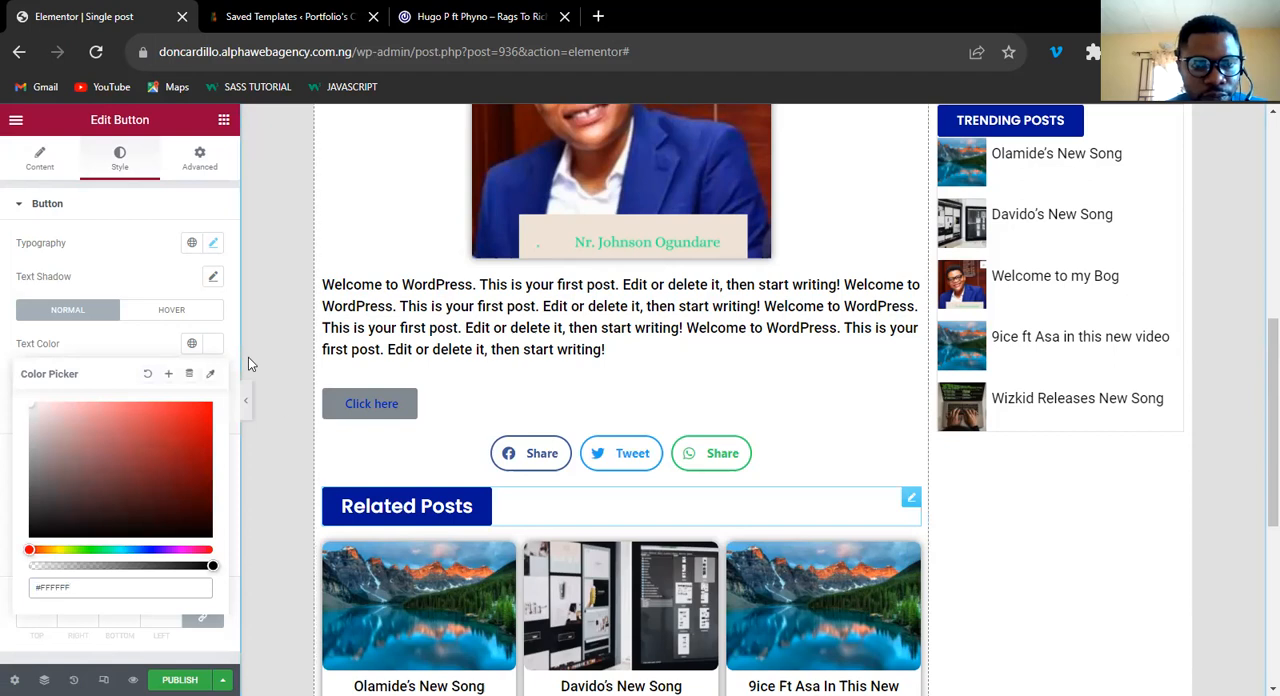
pyautogui.click(213, 347)
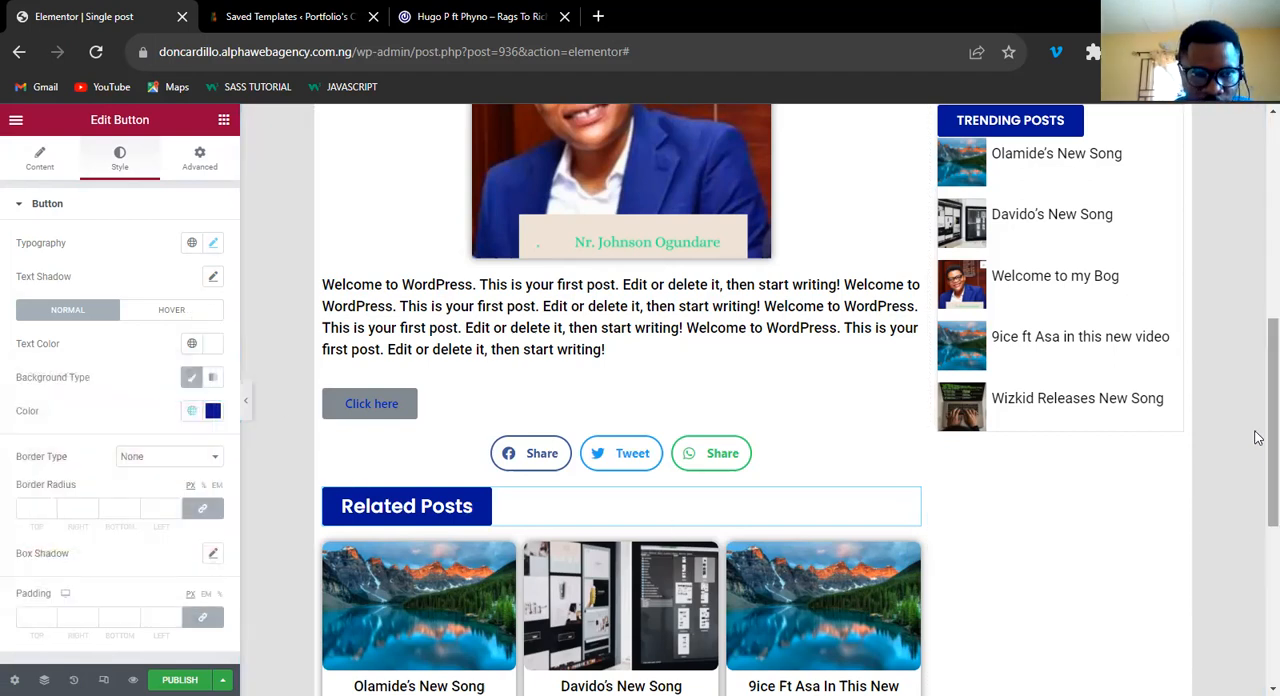
# Set the text of the button above the share buttons to Leave a Comment, matching the 042Jam reference post.
pyautogui.scroll(-1, 1258, 414)
pyautogui.scroll(2, 1258, 420)
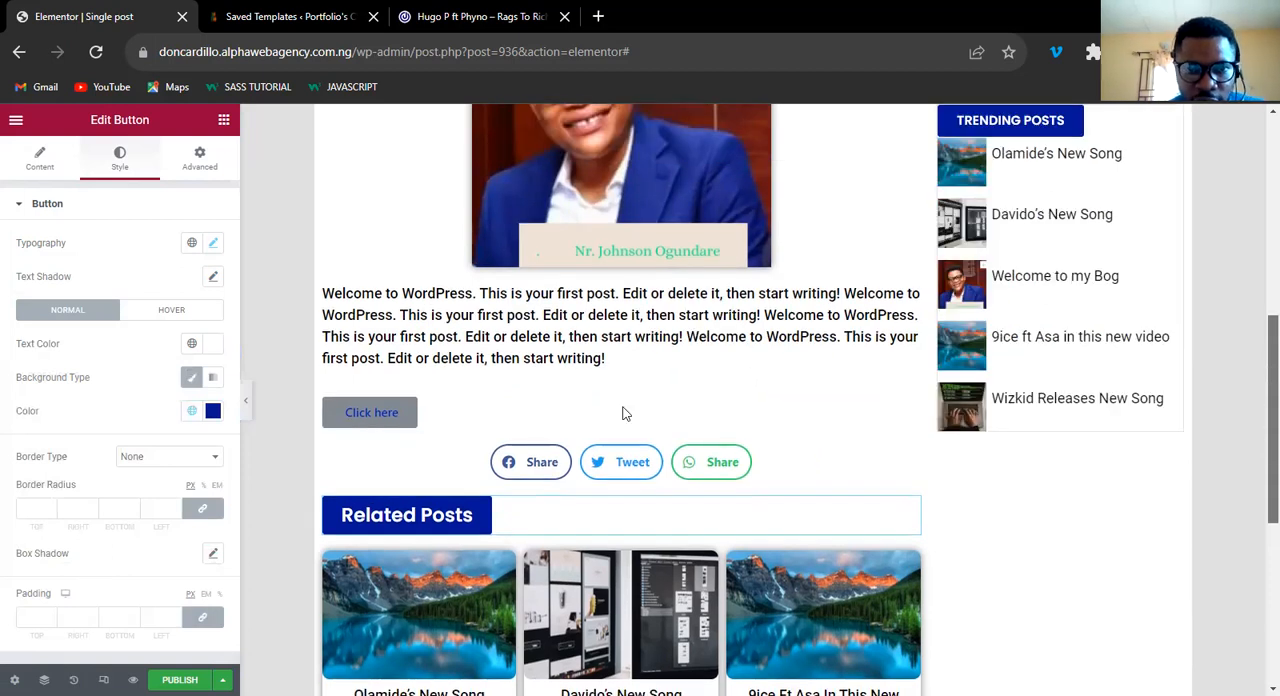
pyautogui.scroll(-2, 329, 380)
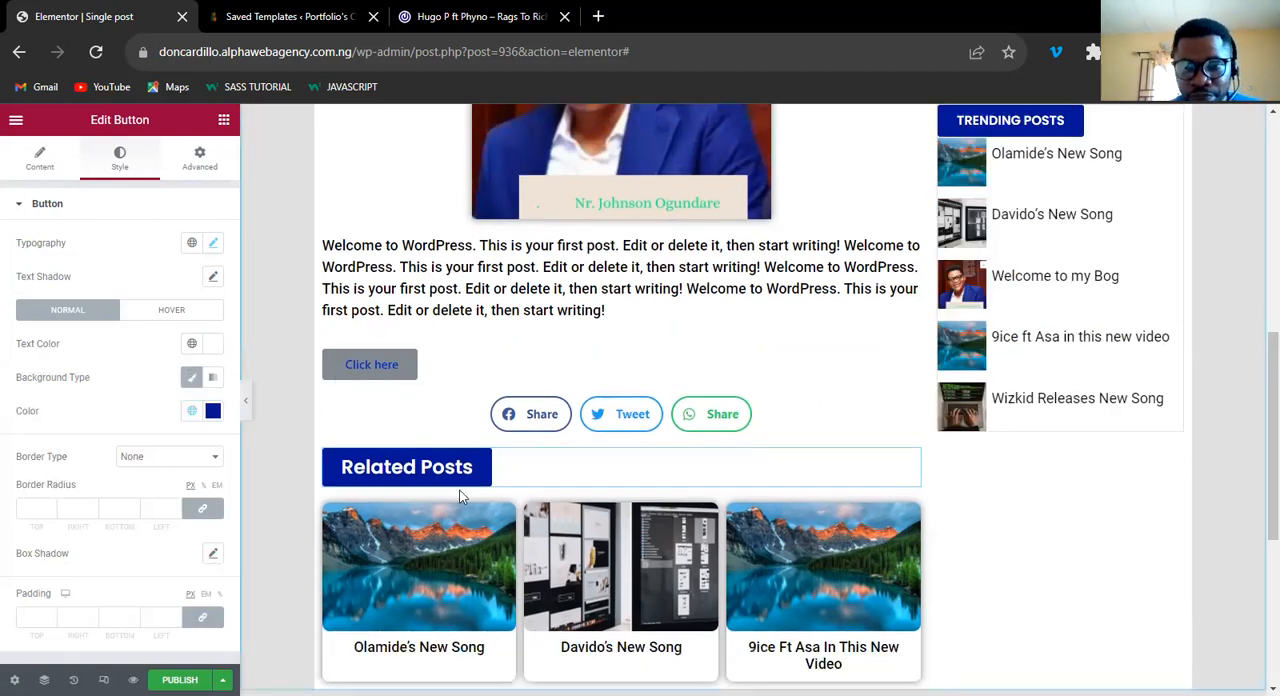
pyautogui.click(462, 362)
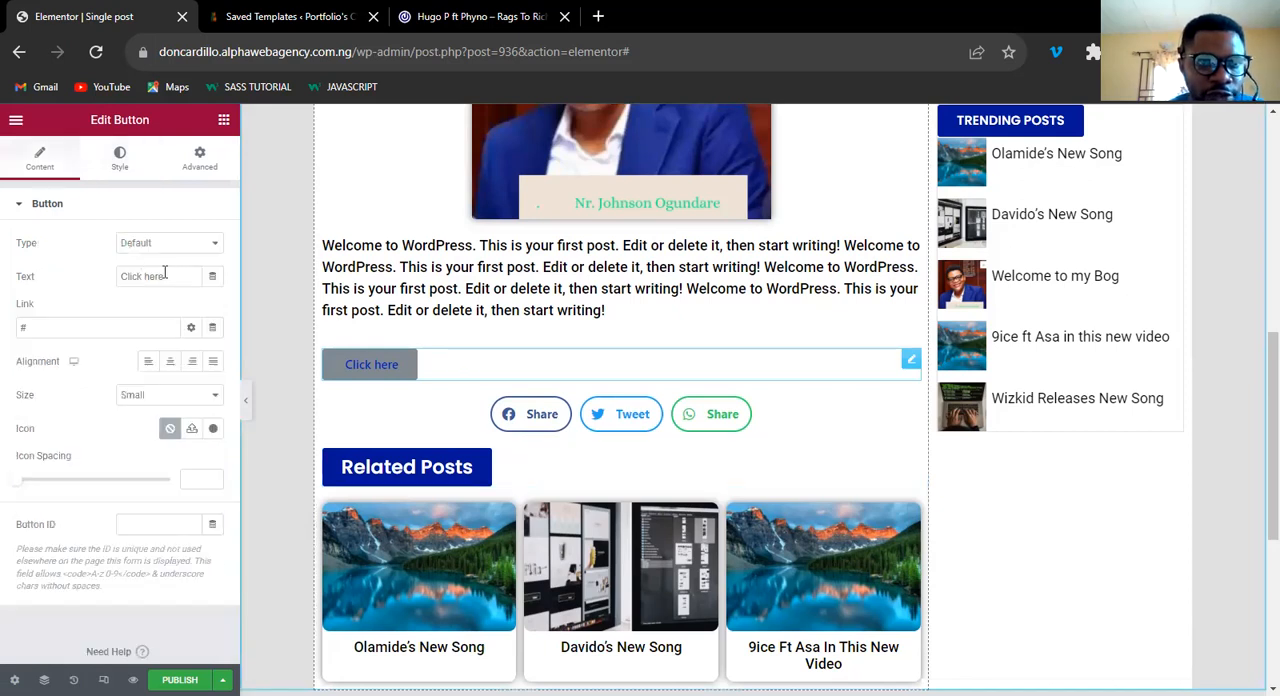
pyautogui.click(165, 275)
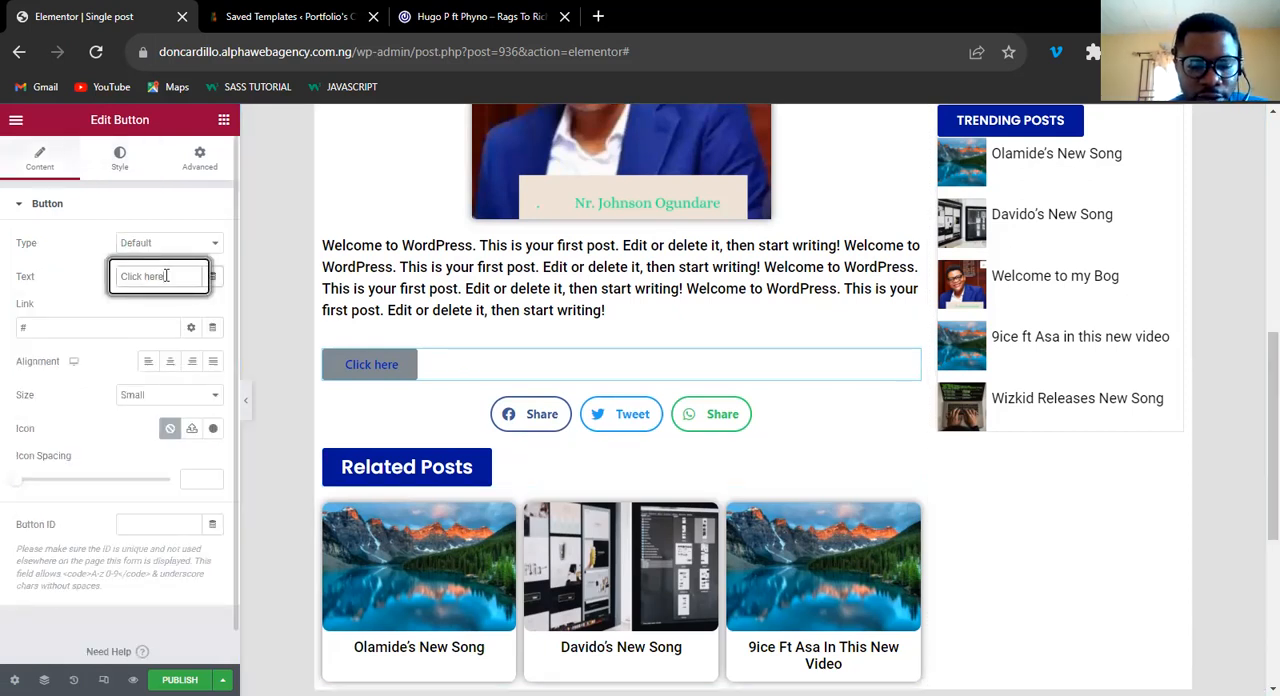
pyautogui.hotkey('ctrl', 'a')
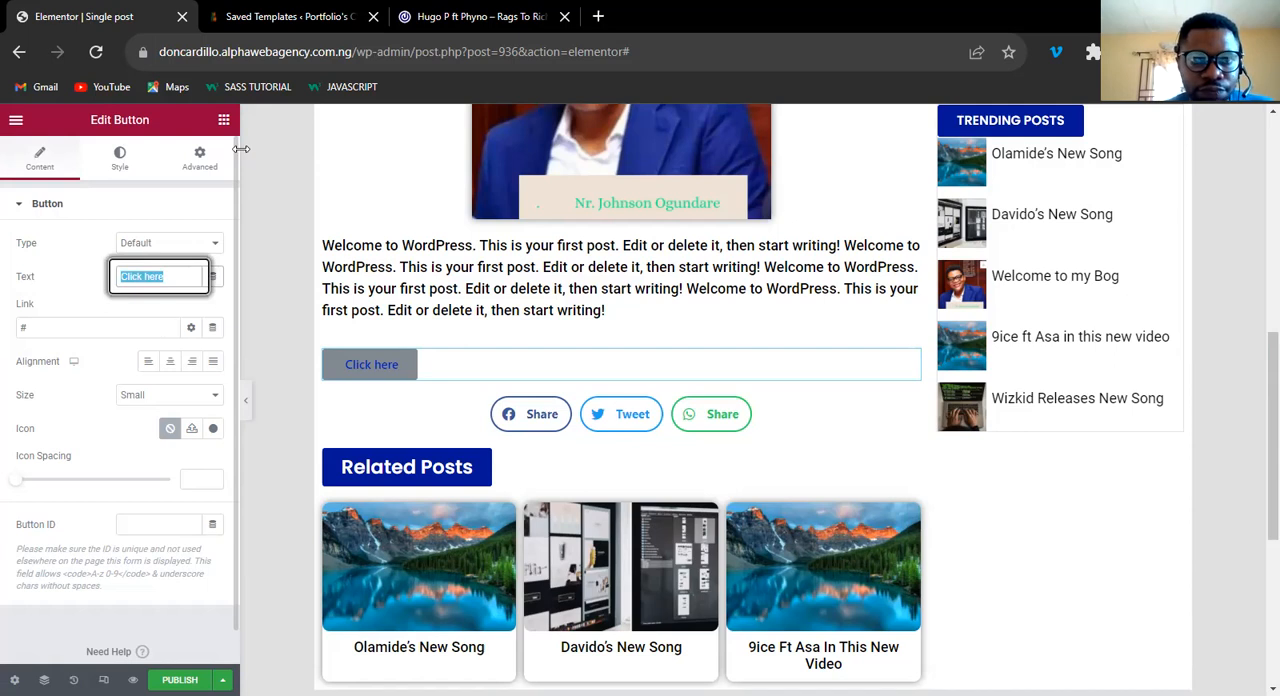
pyautogui.write('Leave a Comment')
pyautogui.click(467, 22)
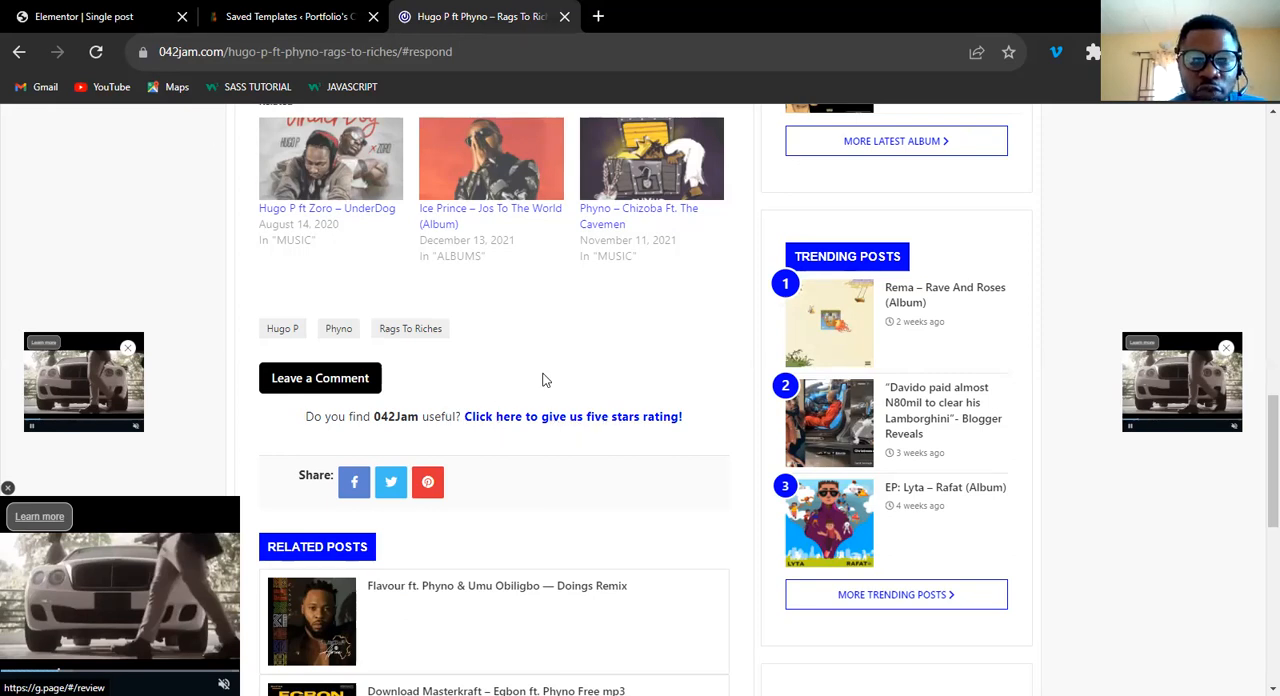
pyautogui.hotkey('ctrl', '1')
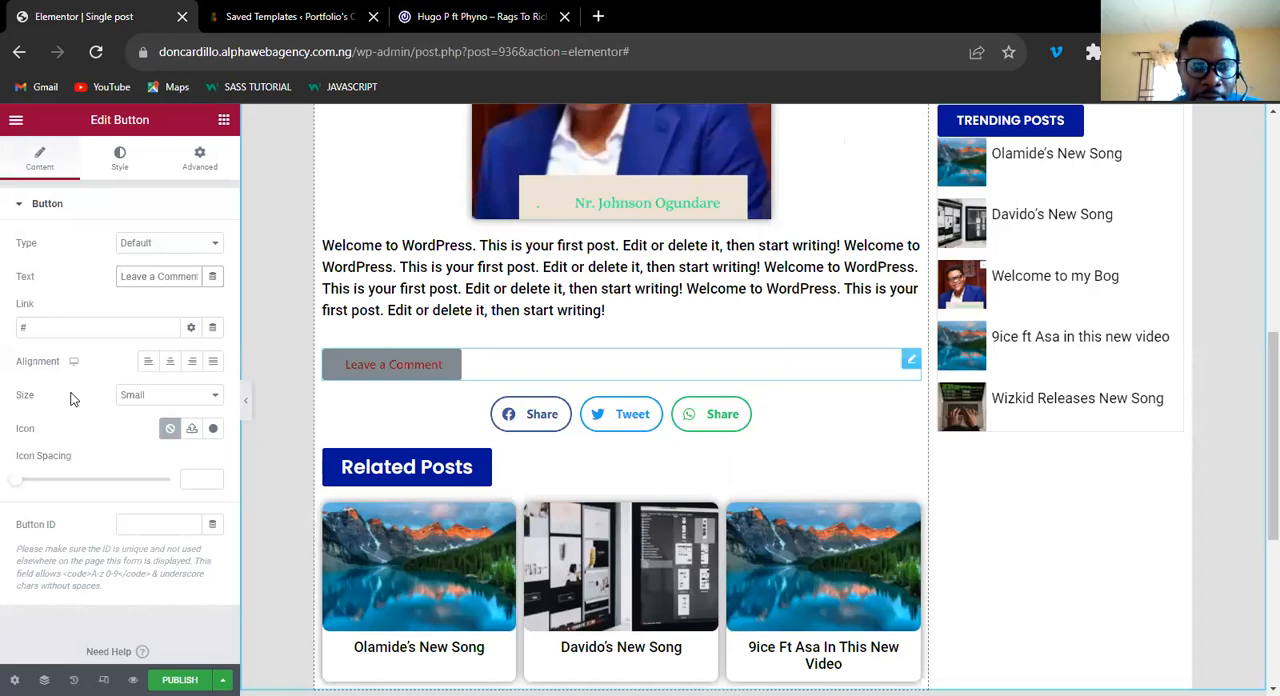
# Set the Leave a Comment button's link to #comment.
pyautogui.click(70, 329)
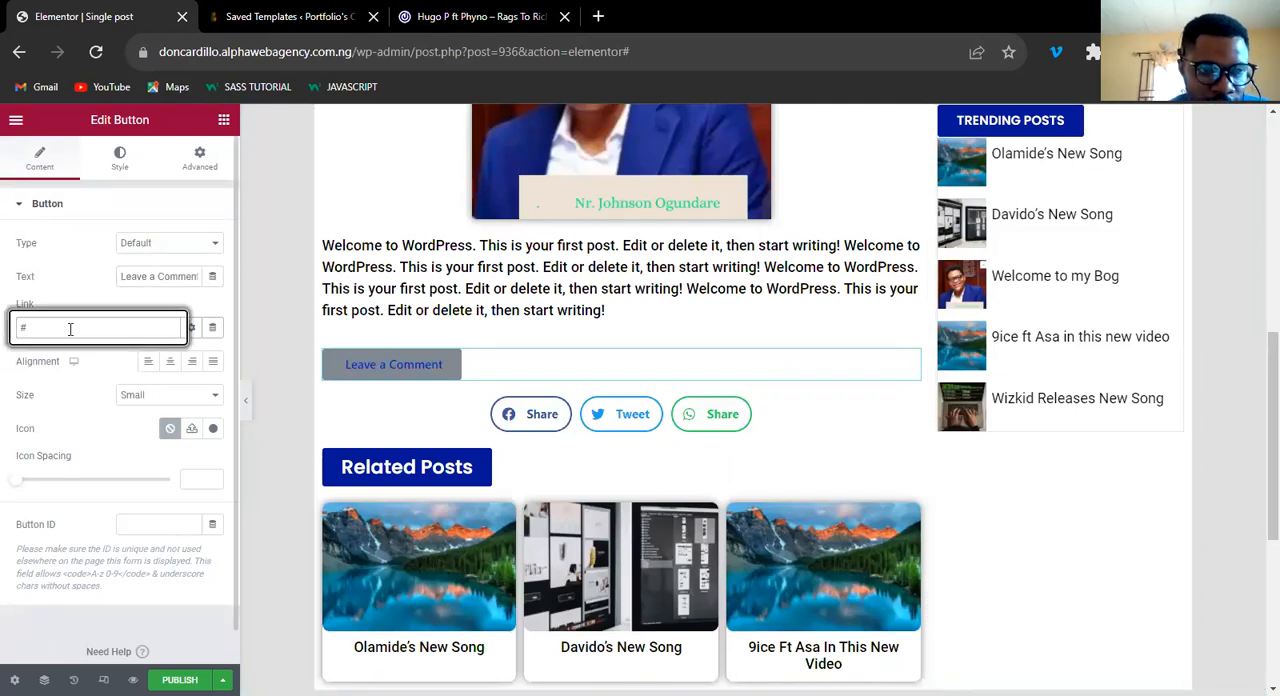
pyautogui.write('comment')
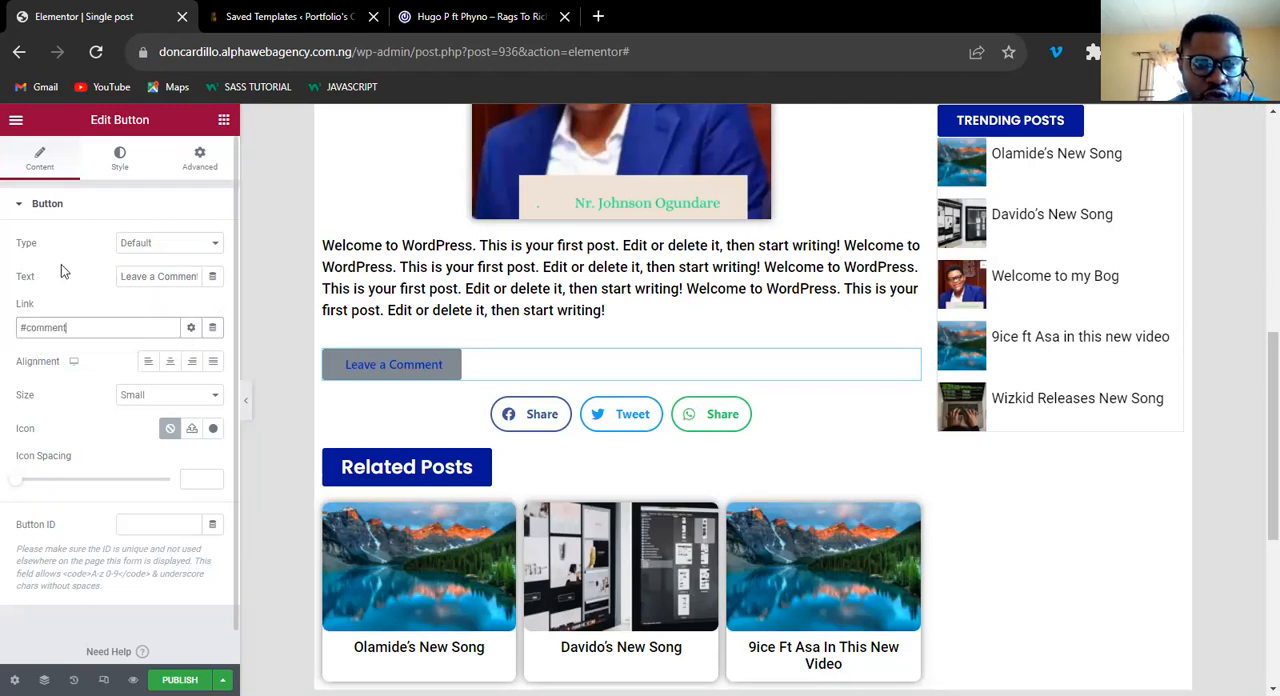
pyautogui.click(418, 376)
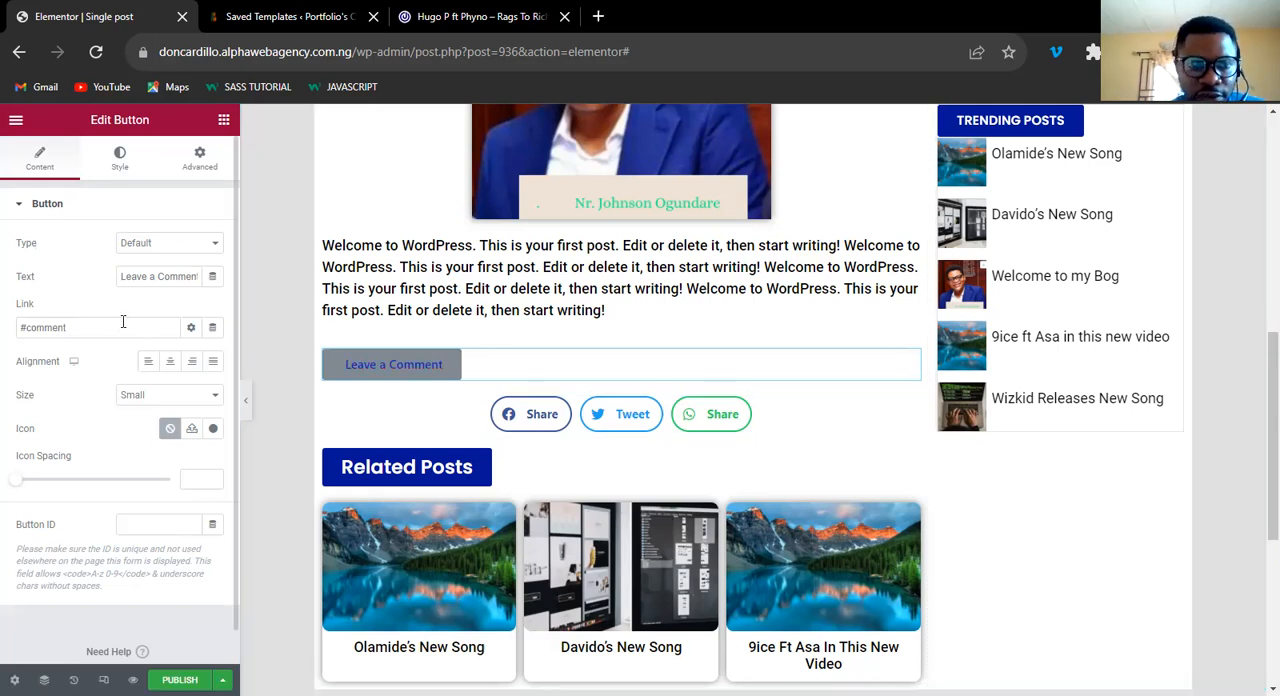
# Add a Text Editor between the Leave a Comment button and share buttons, filled with the five-stars rating line copied from the 042Jam post.
pyautogui.click(462, 18)
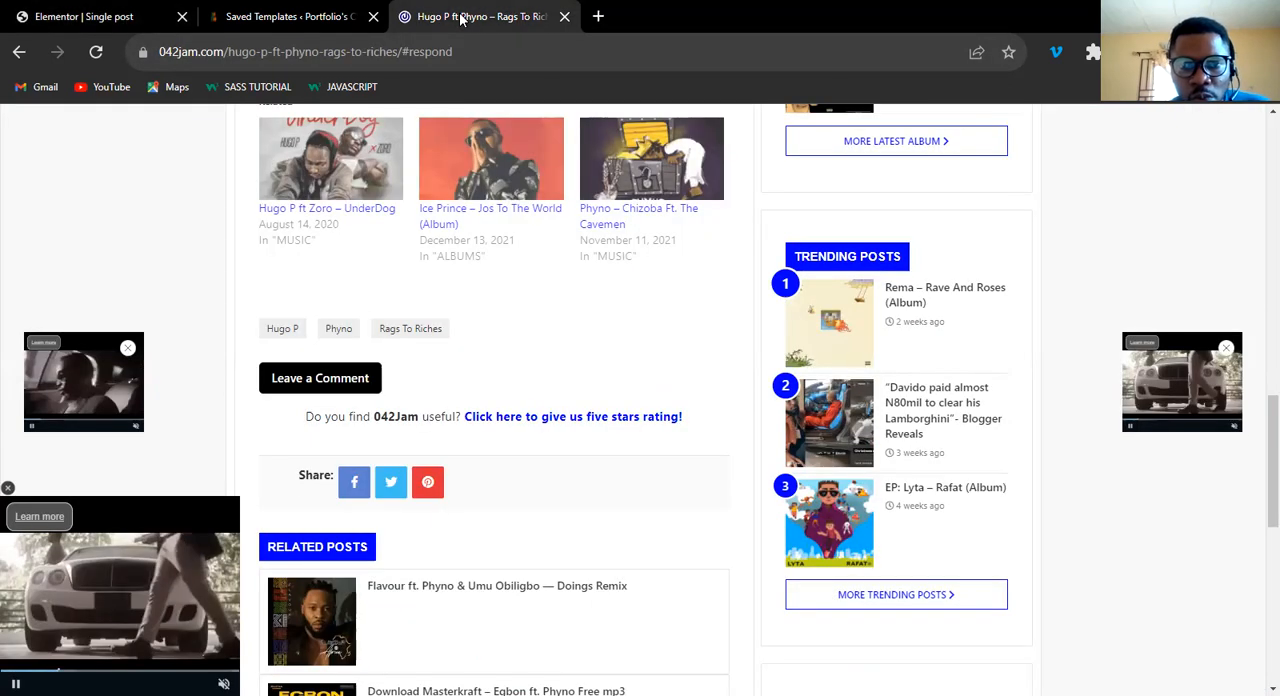
pyautogui.moveTo(308, 419); pyautogui.dragTo(687, 428)
pyautogui.hotkey('ctrl', 'c')
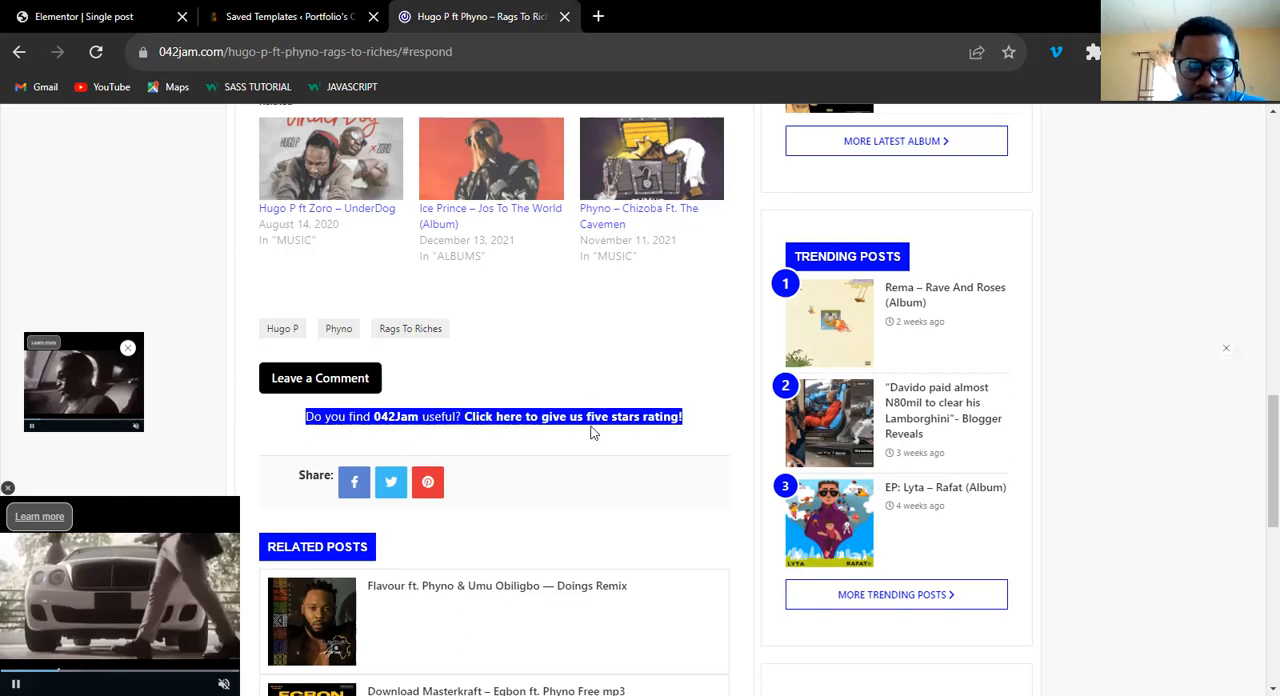
pyautogui.click(80, 17)
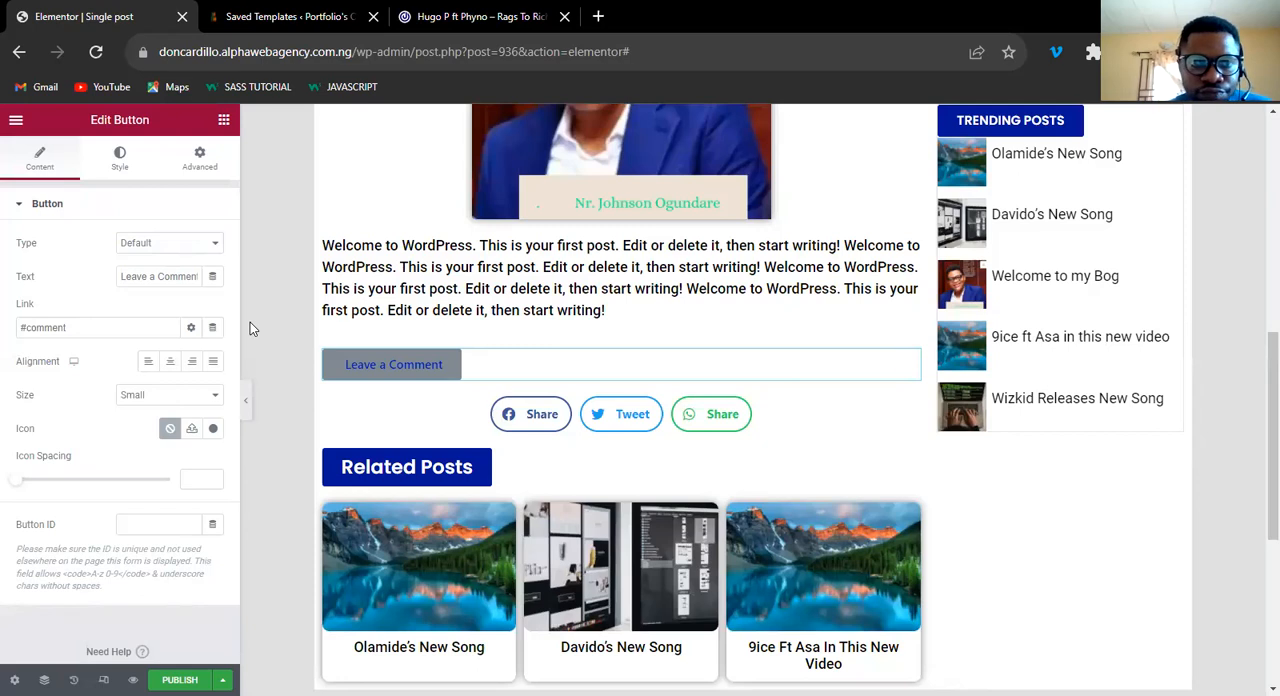
pyautogui.click(224, 121)
pyautogui.moveTo(162, 428); pyautogui.dragTo(283, 369)
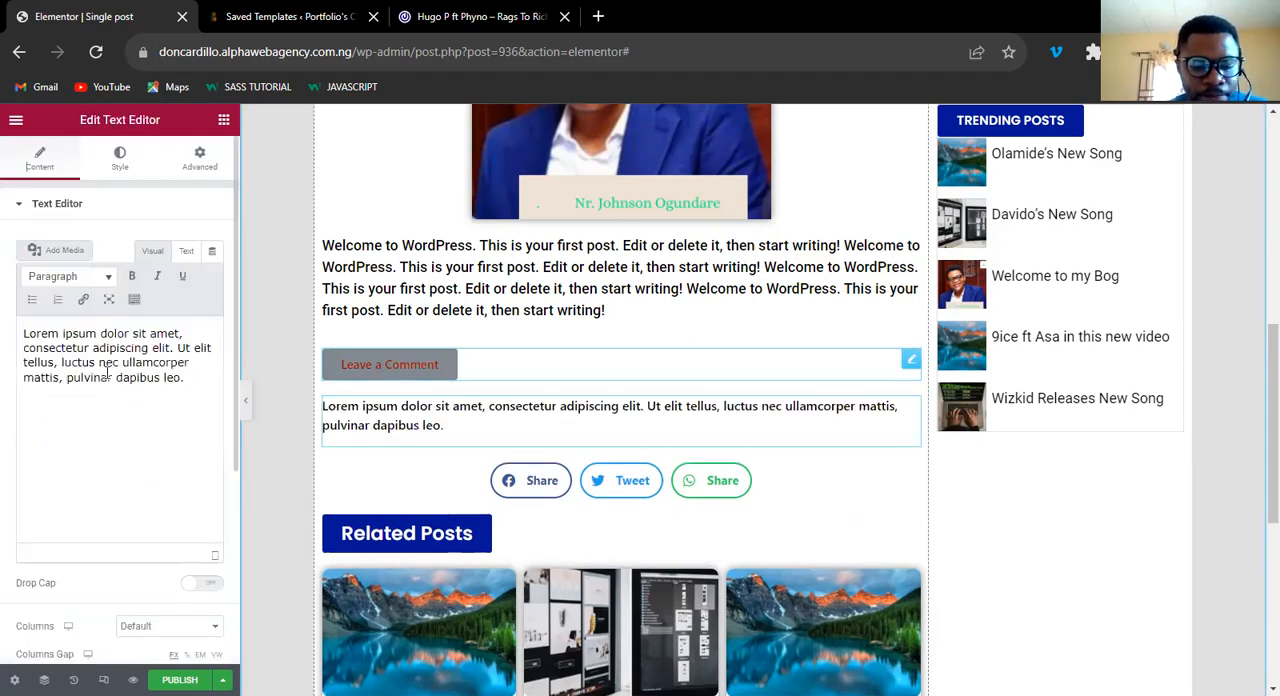
pyautogui.hotkey('ctrl', 'a')
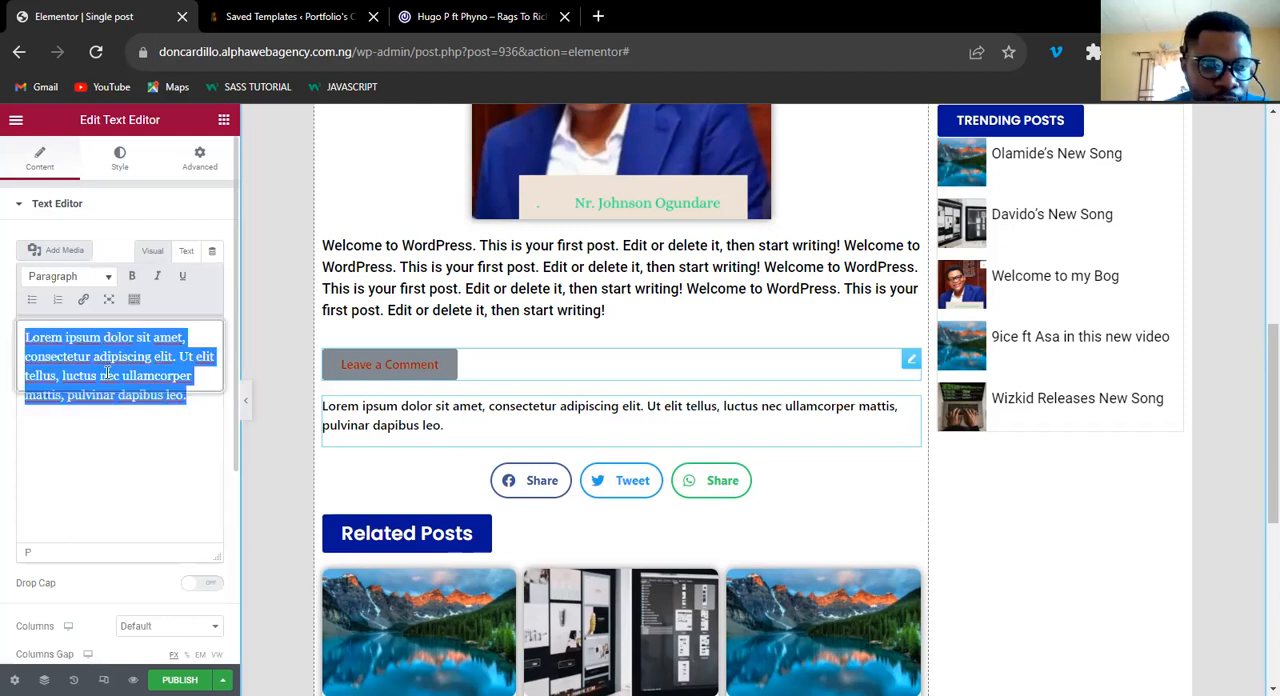
pyautogui.hotkey('ctrl', 'v')
# Replace 042Jam with DonCardillo in the copied line of the text widget.
pyautogui.click(53, 355)
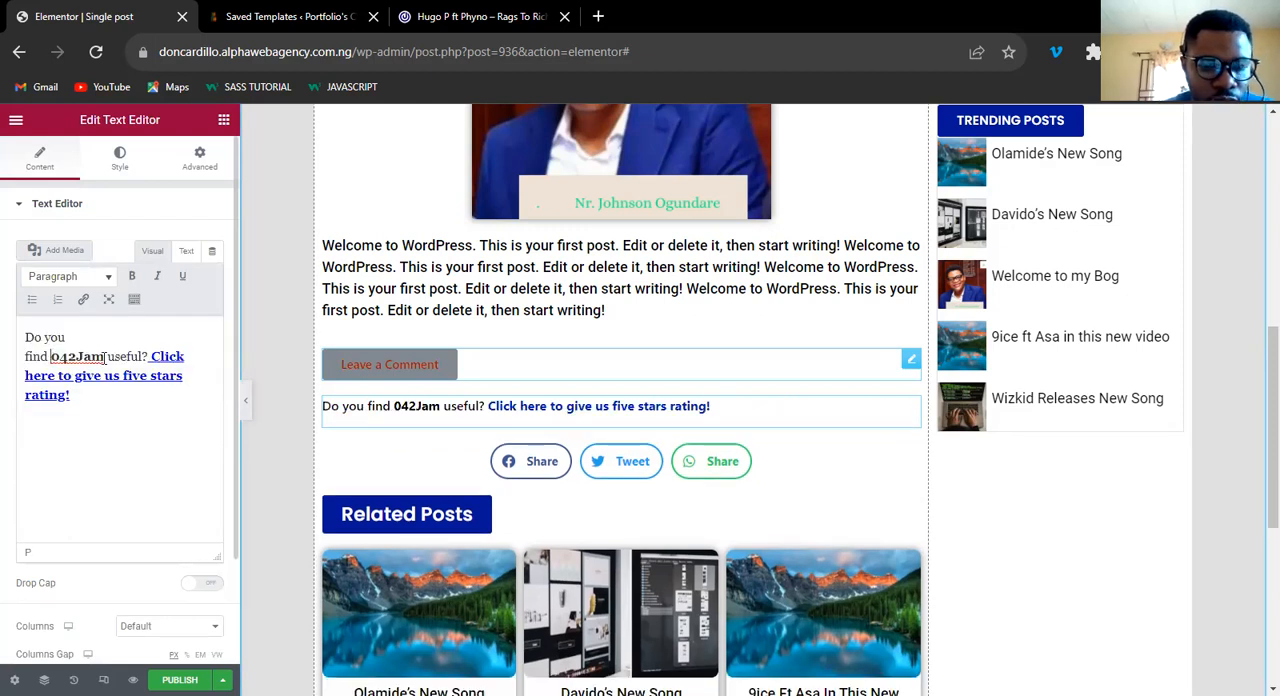
pyautogui.doubleClick(104, 357)
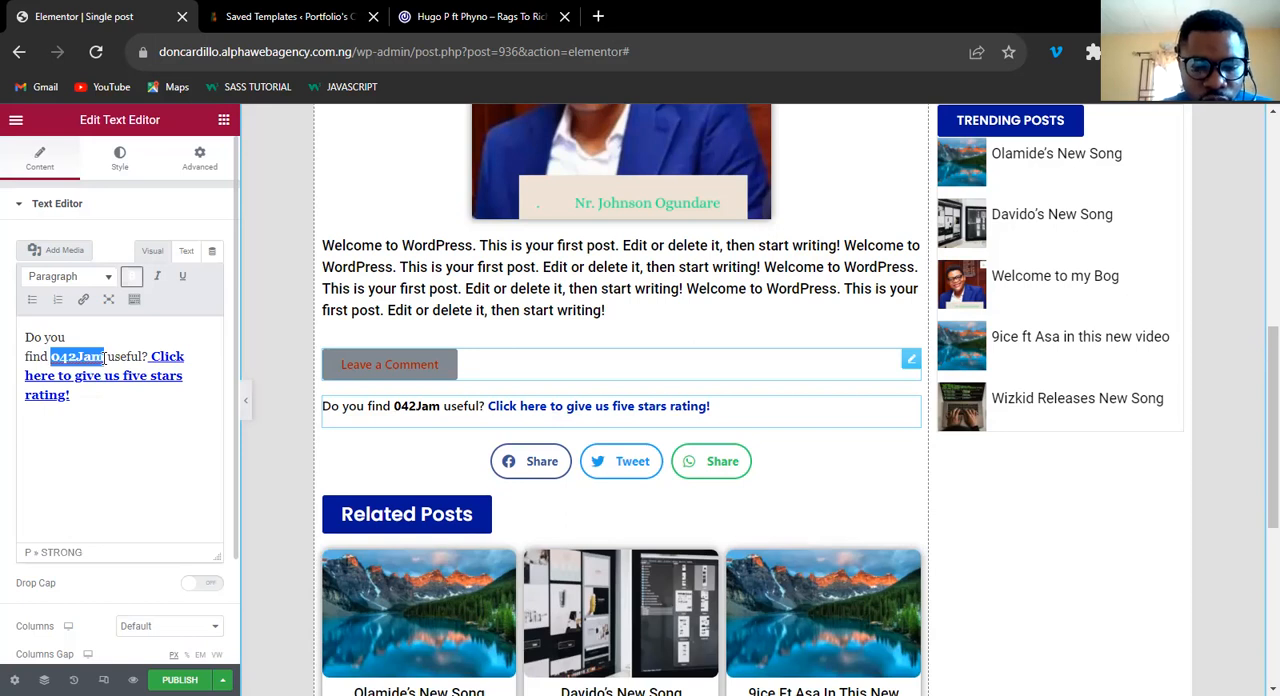
pyautogui.write('Do')
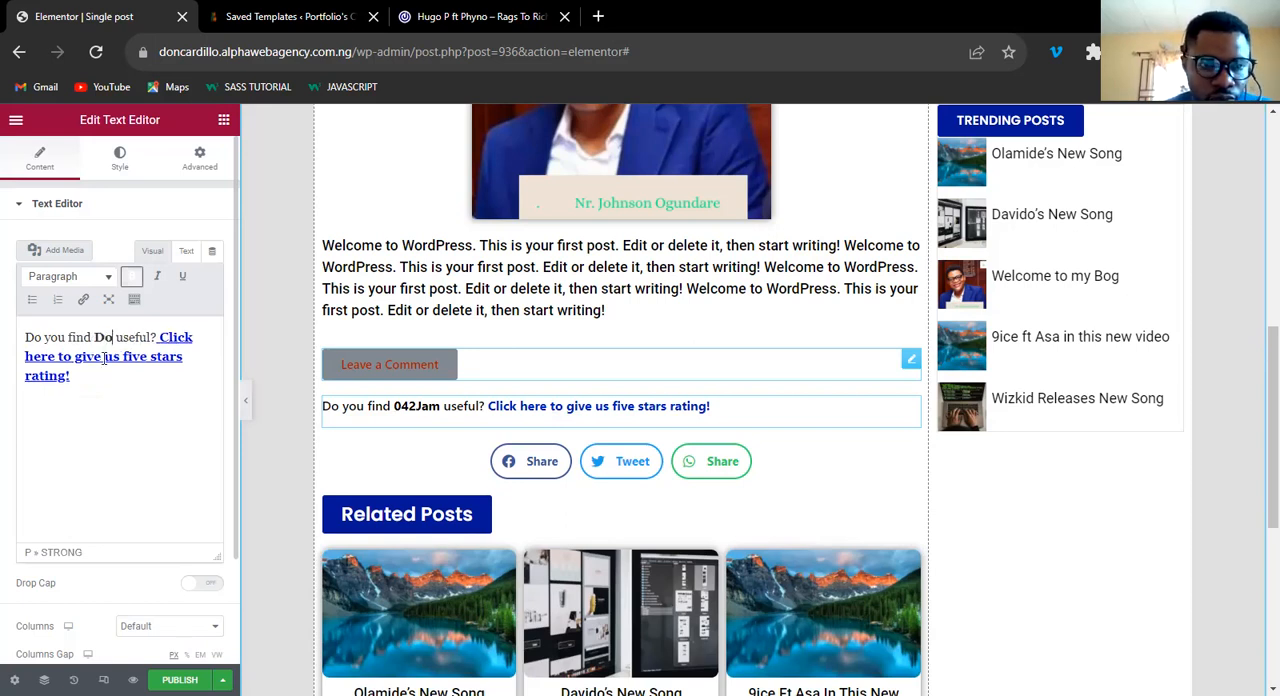
pyautogui.write('nCardillo')
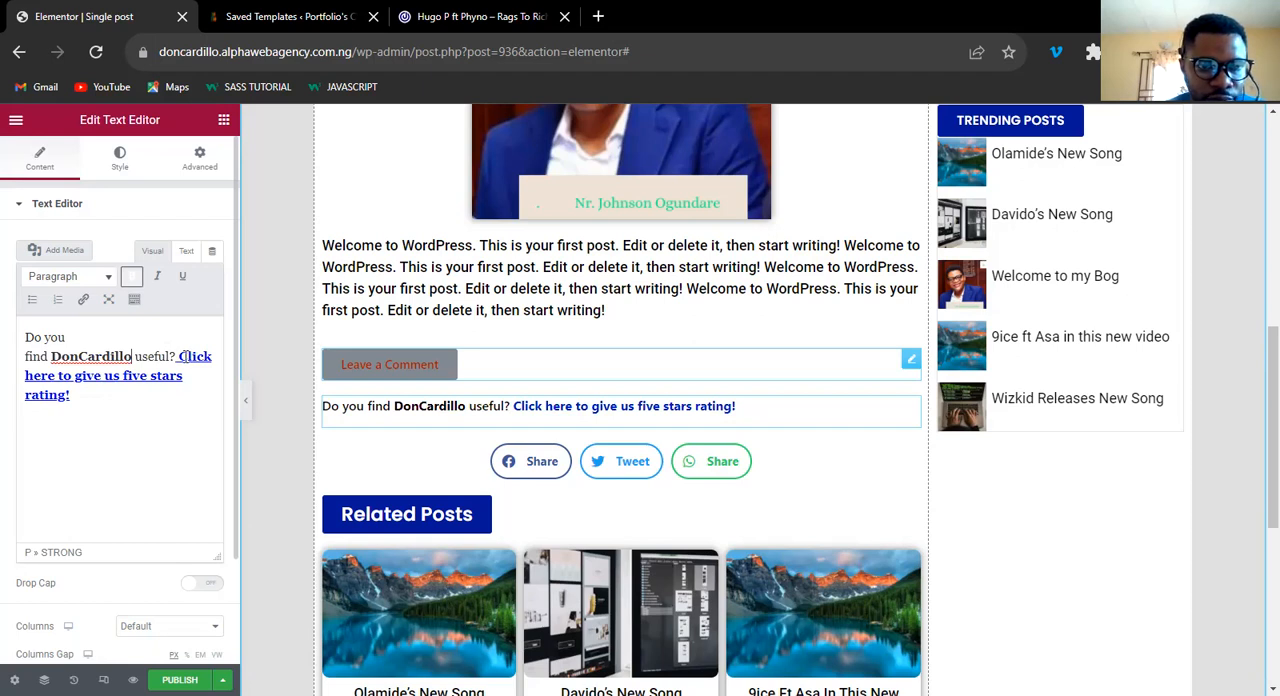
# Replace the linked sentence with "Click here to advertise for FREE!" and remove its link.
pyautogui.click(183, 356)
pyautogui.hotkey('shift', 'Right')
pyautogui.hotkey('shift', 'Down')
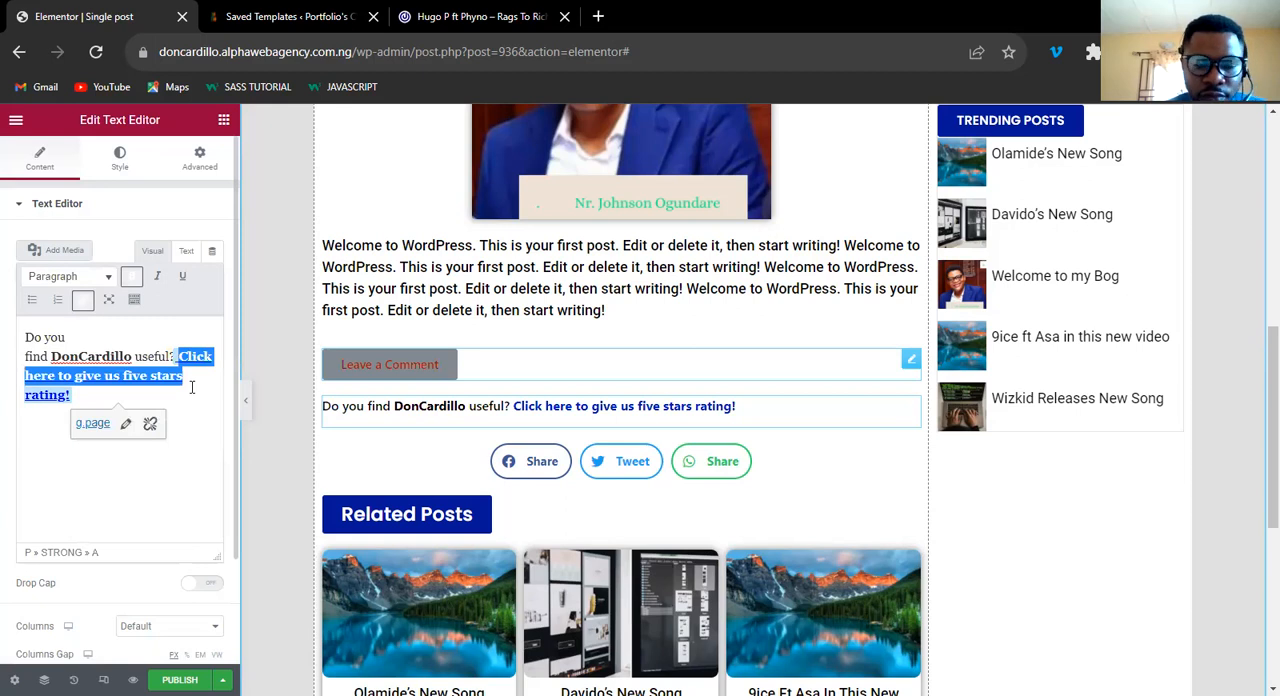
pyautogui.hotkey('shift', 'Down')
pyautogui.write('Cli')
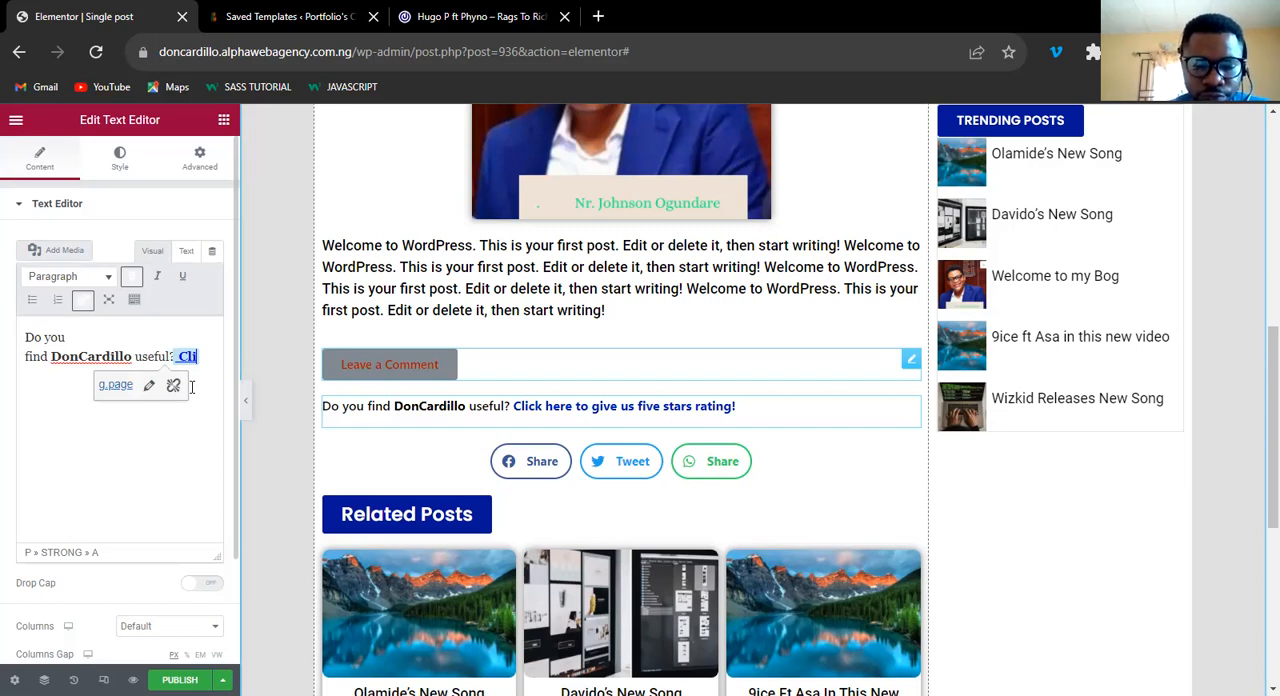
pyautogui.write('ck here to advertise for F')
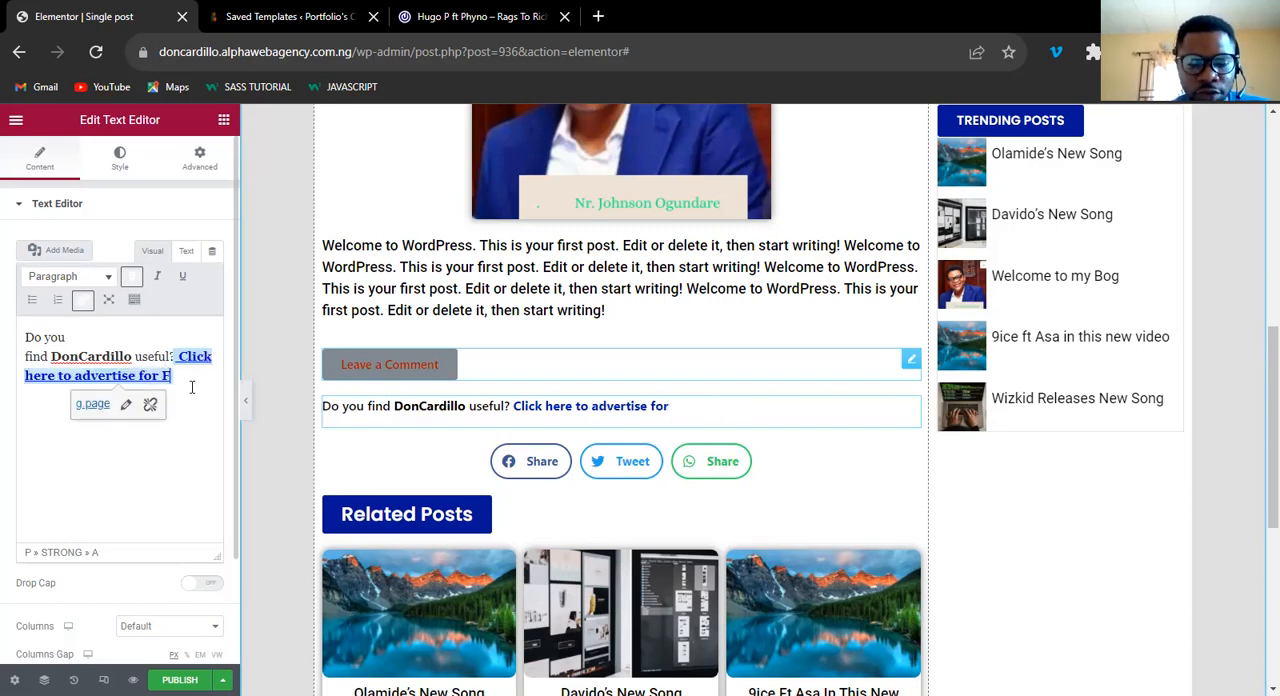
pyautogui.write('REE!')
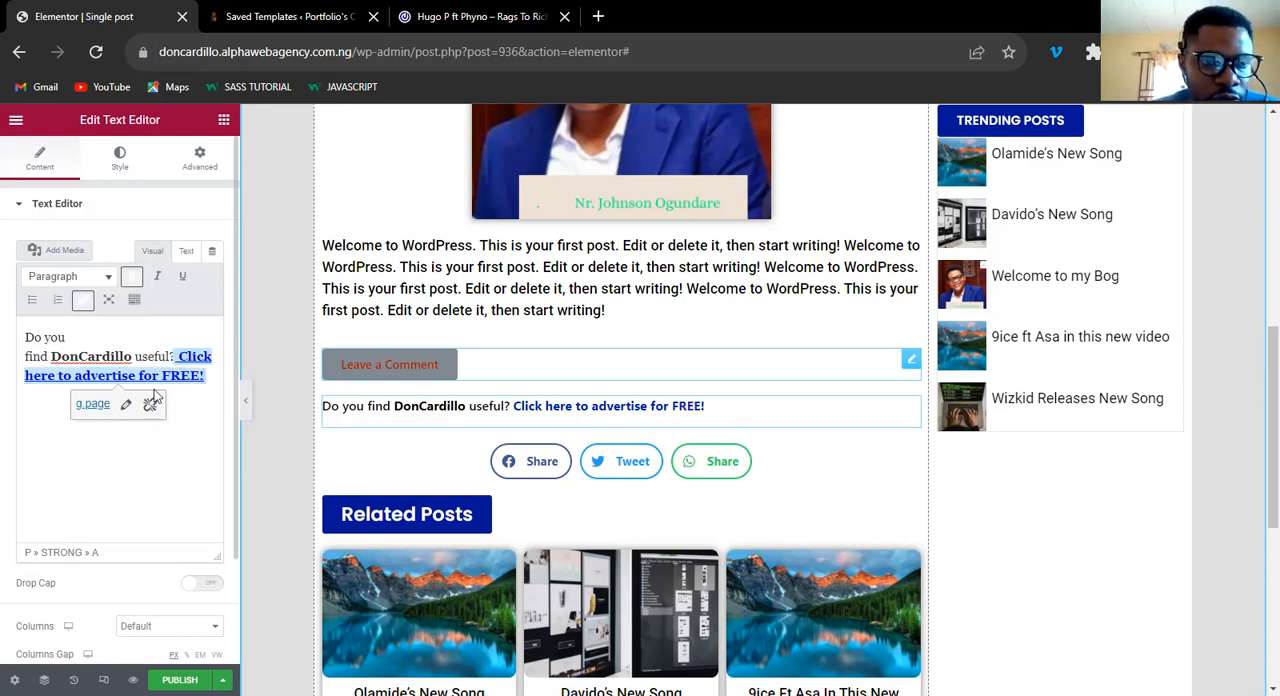
pyautogui.click(150, 406)
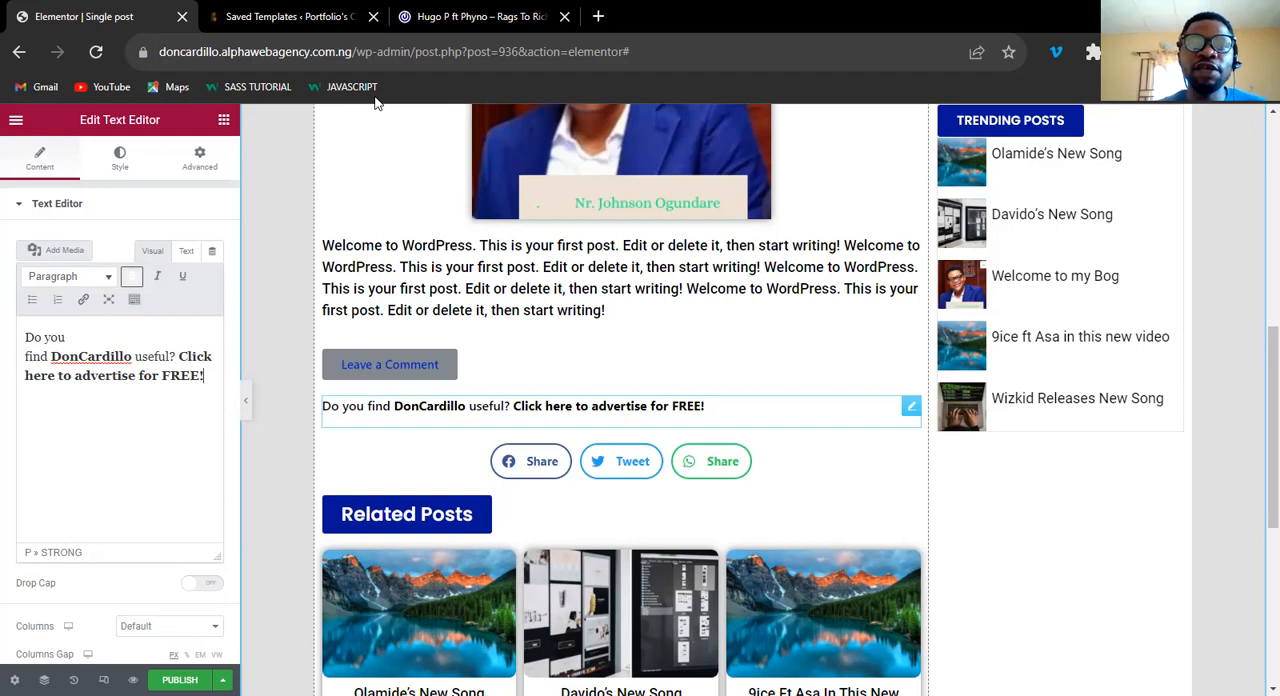
# Center-align the DonCardillo text line, matching the 042Jam reference post.
pyautogui.click(458, 22)
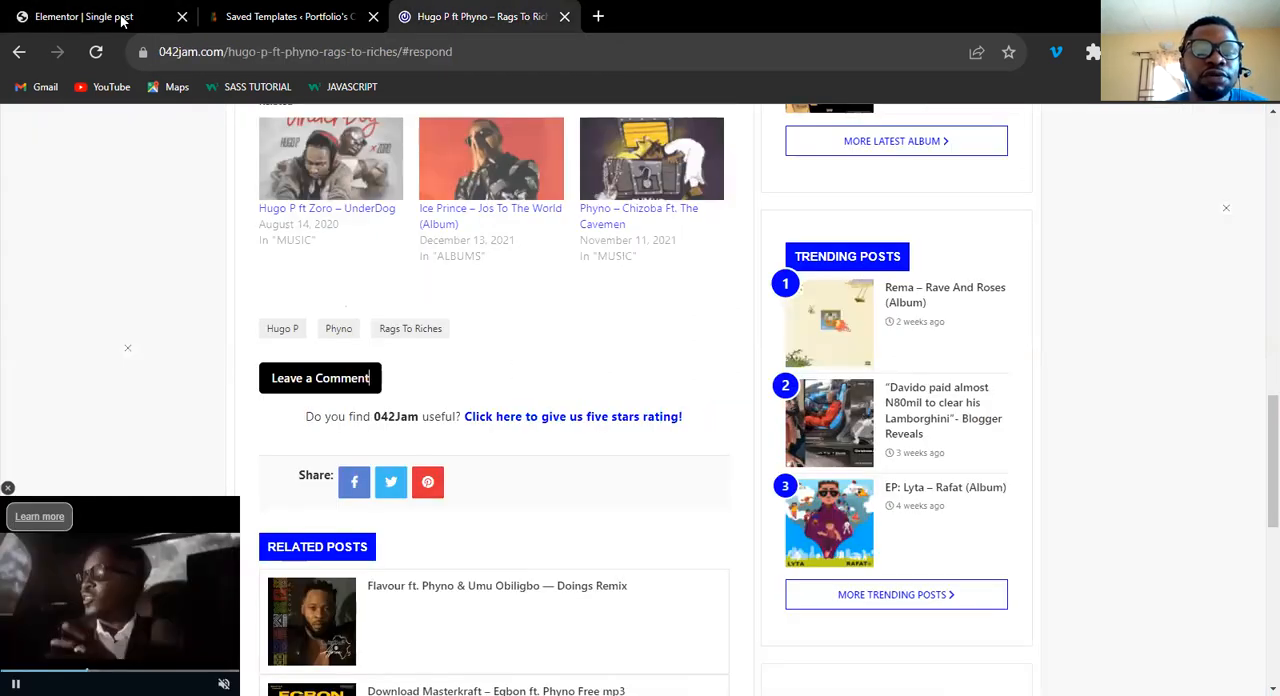
pyautogui.click(122, 18)
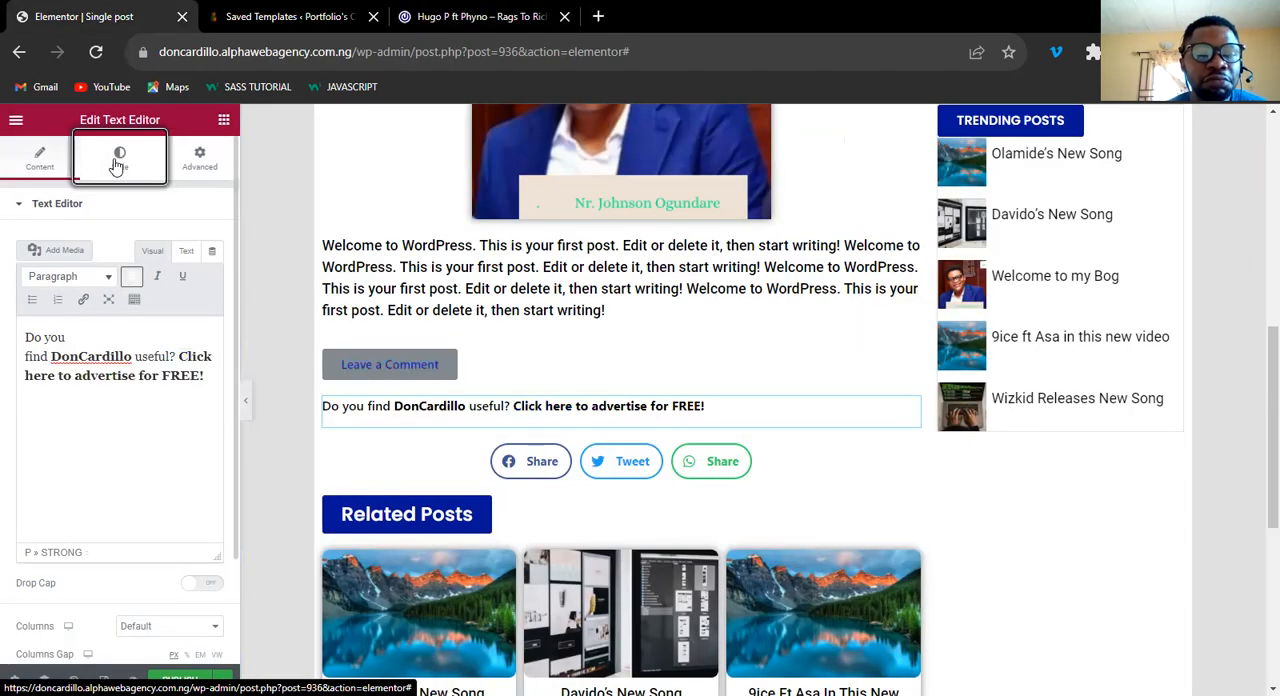
pyautogui.click(170, 243)
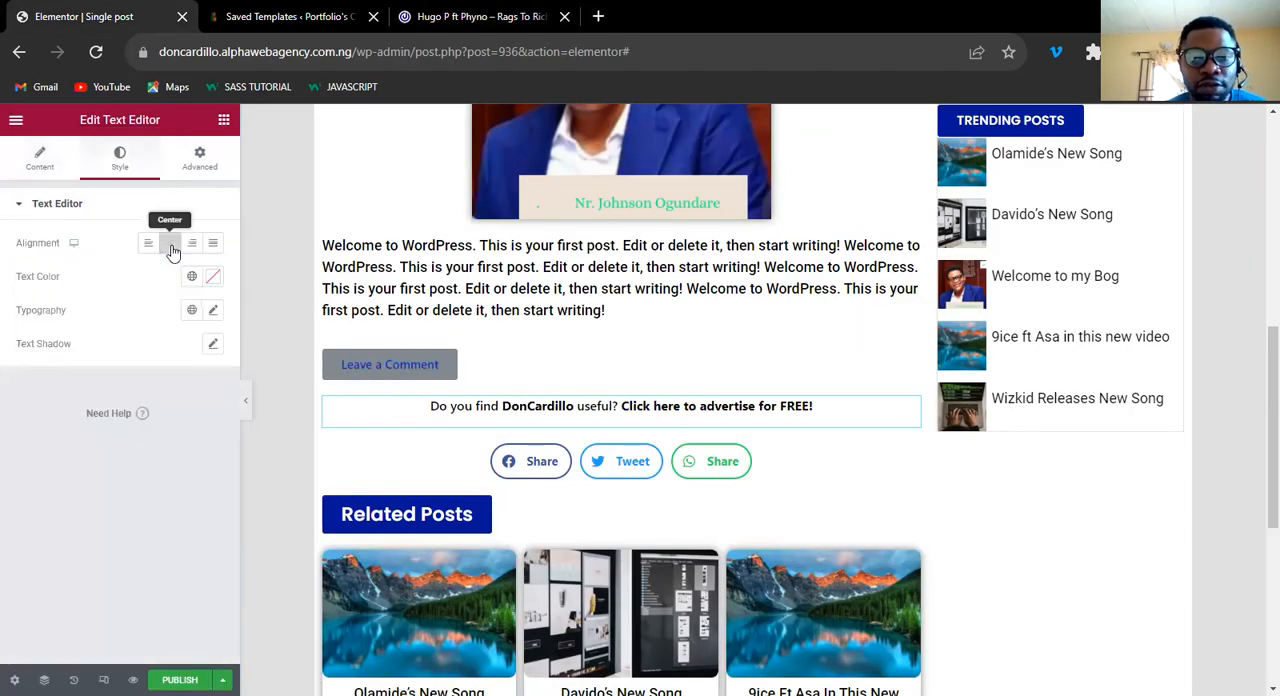
# Give the Leave a Comment button the global Secondary background color and white #FFFFFF text.
pyautogui.click(477, 368)
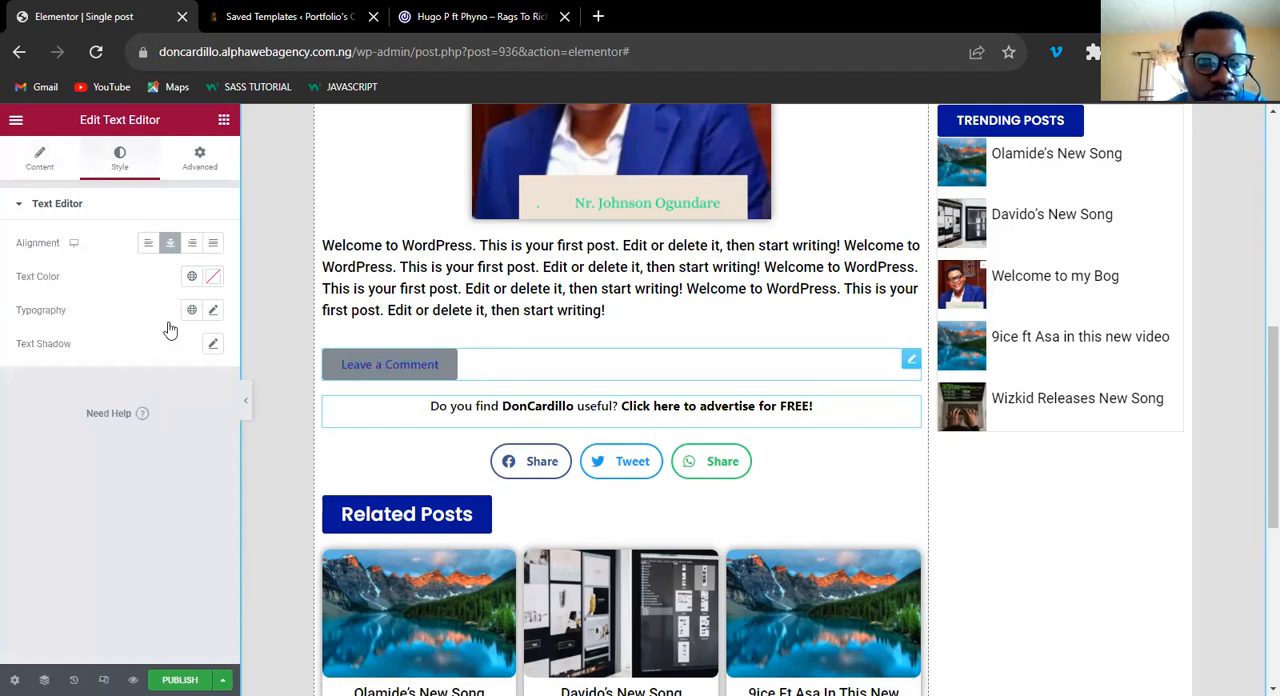
pyautogui.click(119, 171)
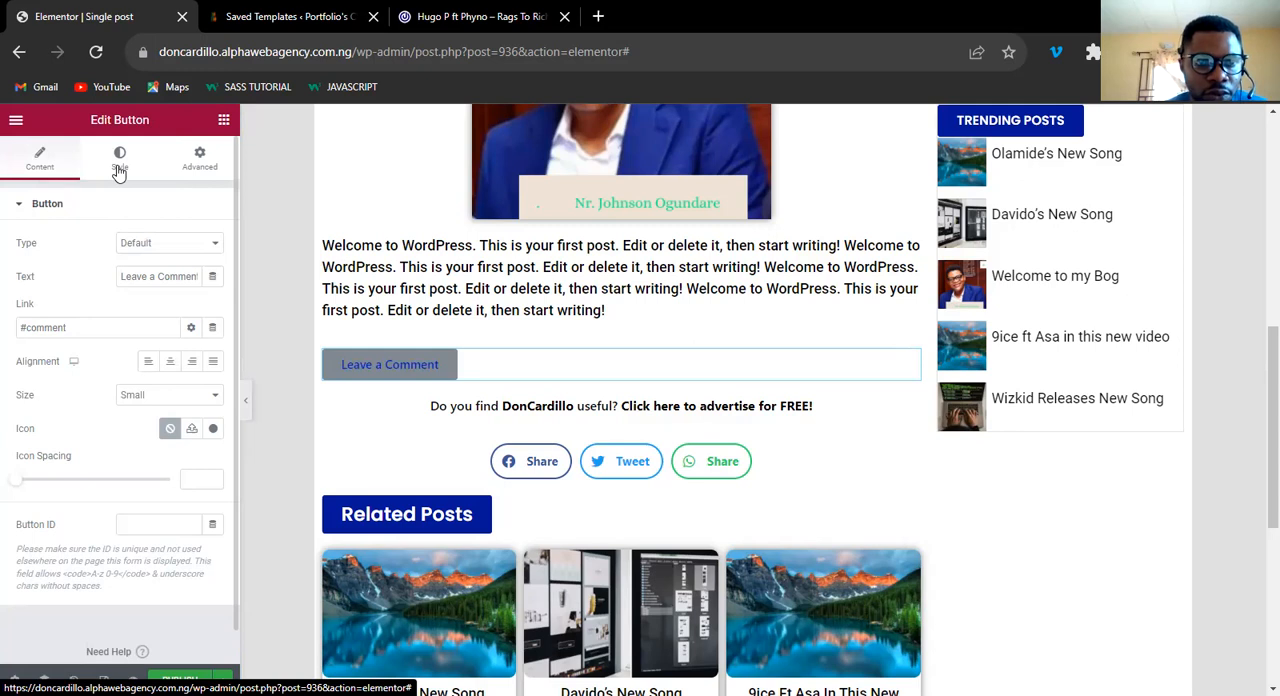
pyautogui.click(191, 411)
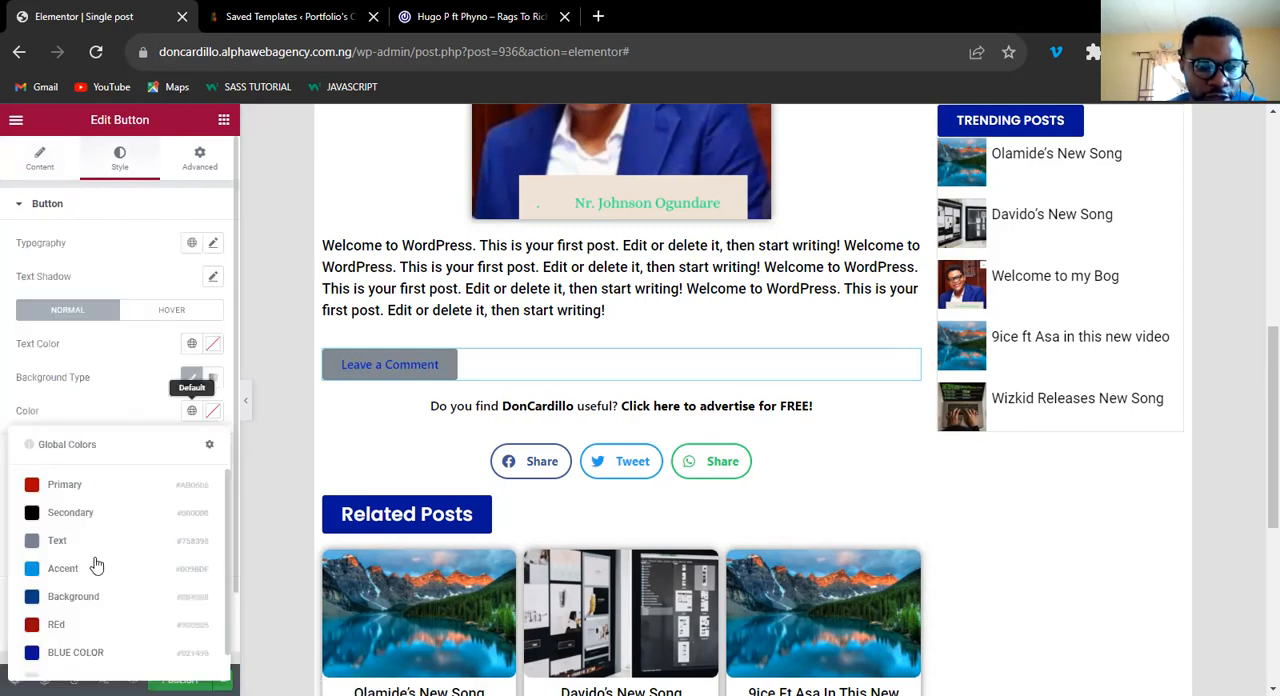
pyautogui.click(94, 513)
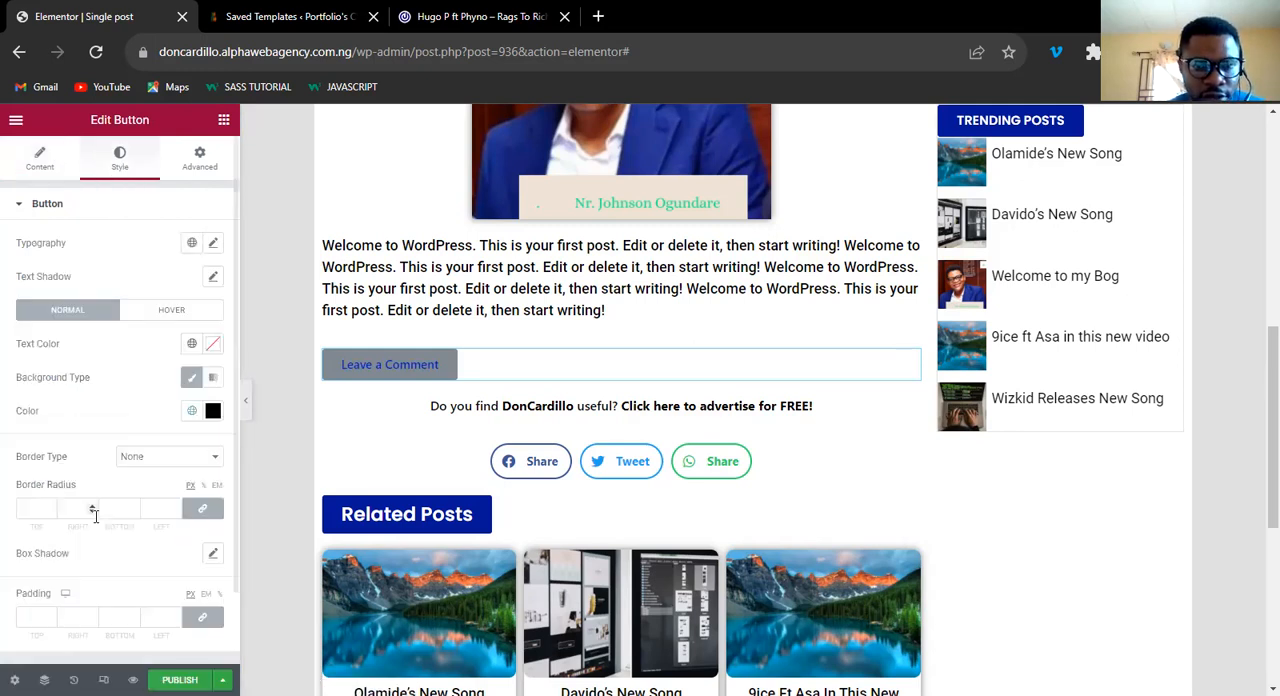
pyautogui.click(212, 345)
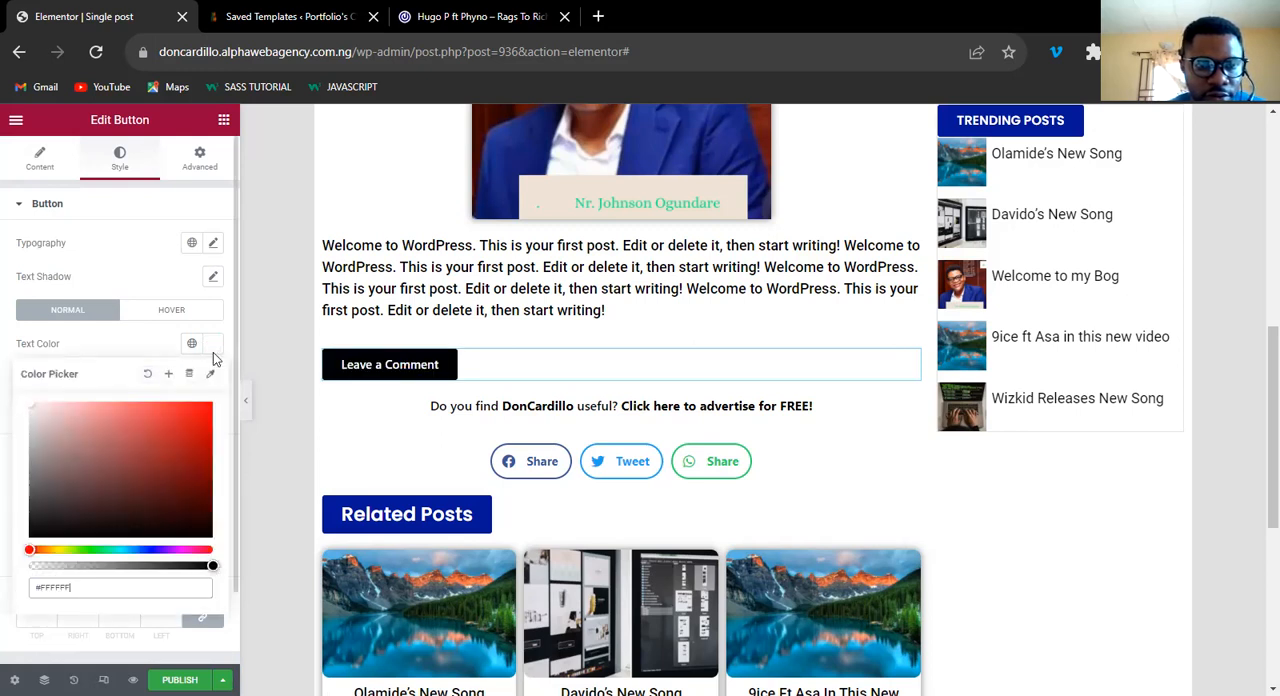
pyautogui.click(398, 370)
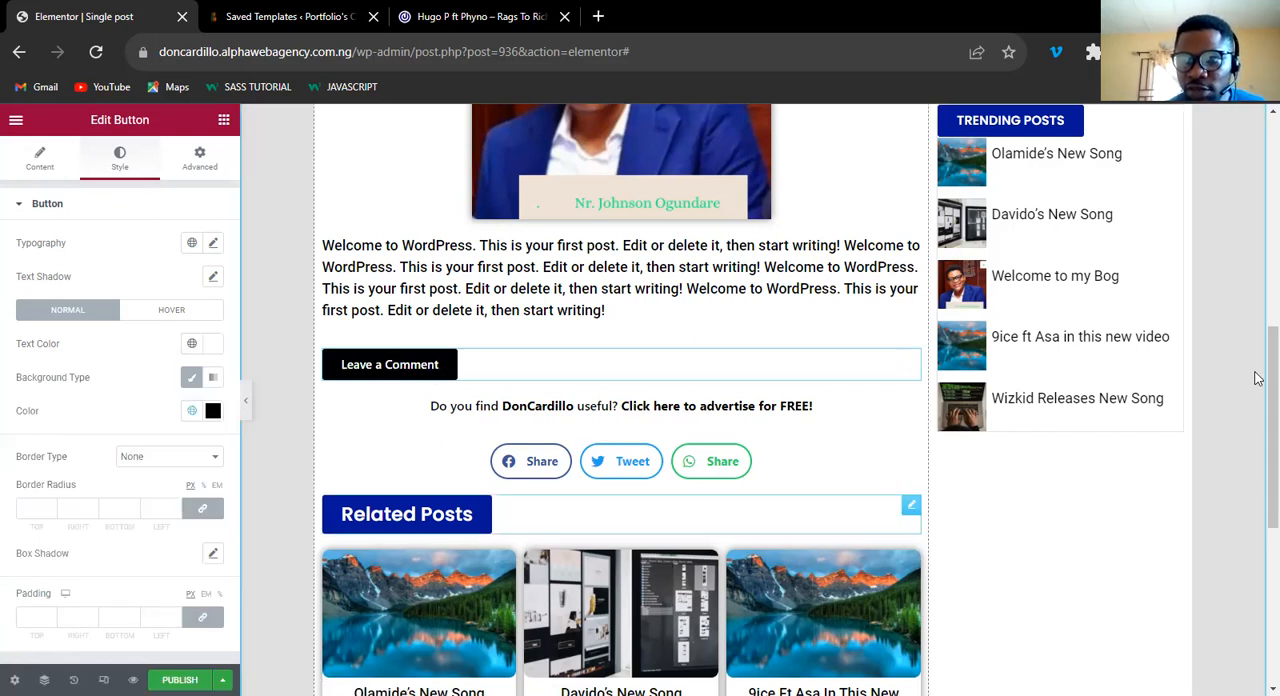
# Add a Post Comments widget below the related posts grid in the main column.
pyautogui.moveTo(1270, 383); pyautogui.dragTo(1258, 477)
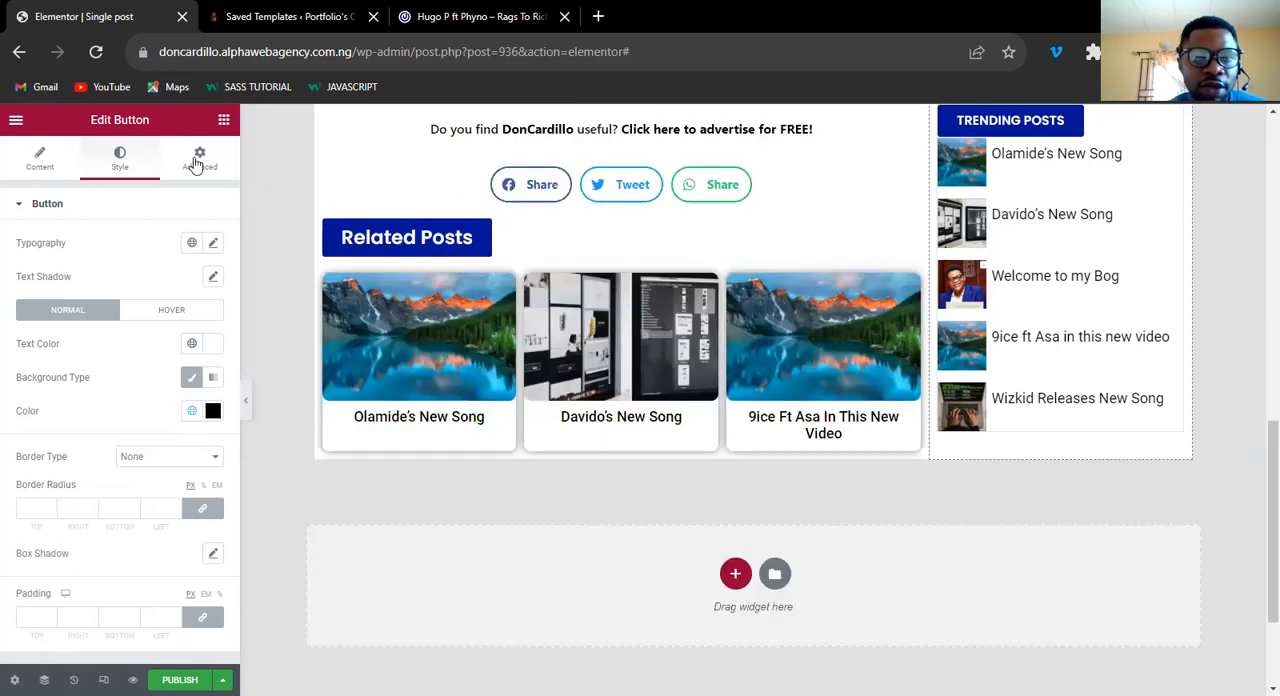
pyautogui.click(224, 121)
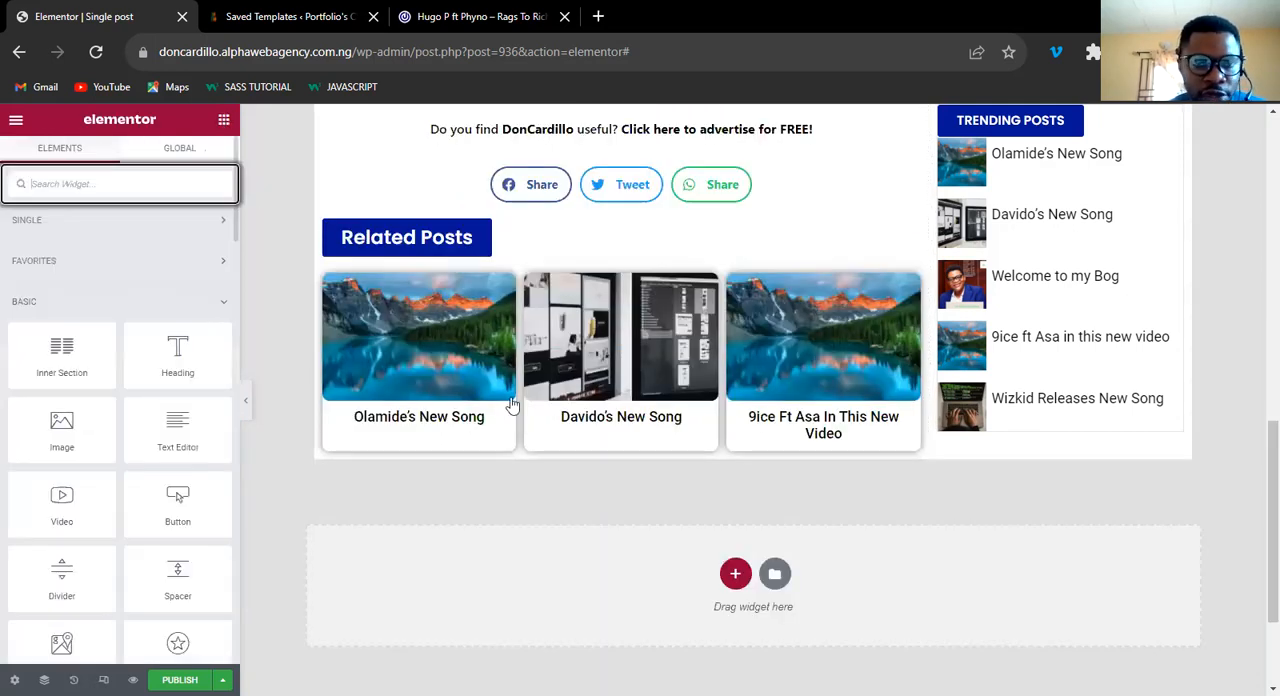
pyautogui.click(223, 221)
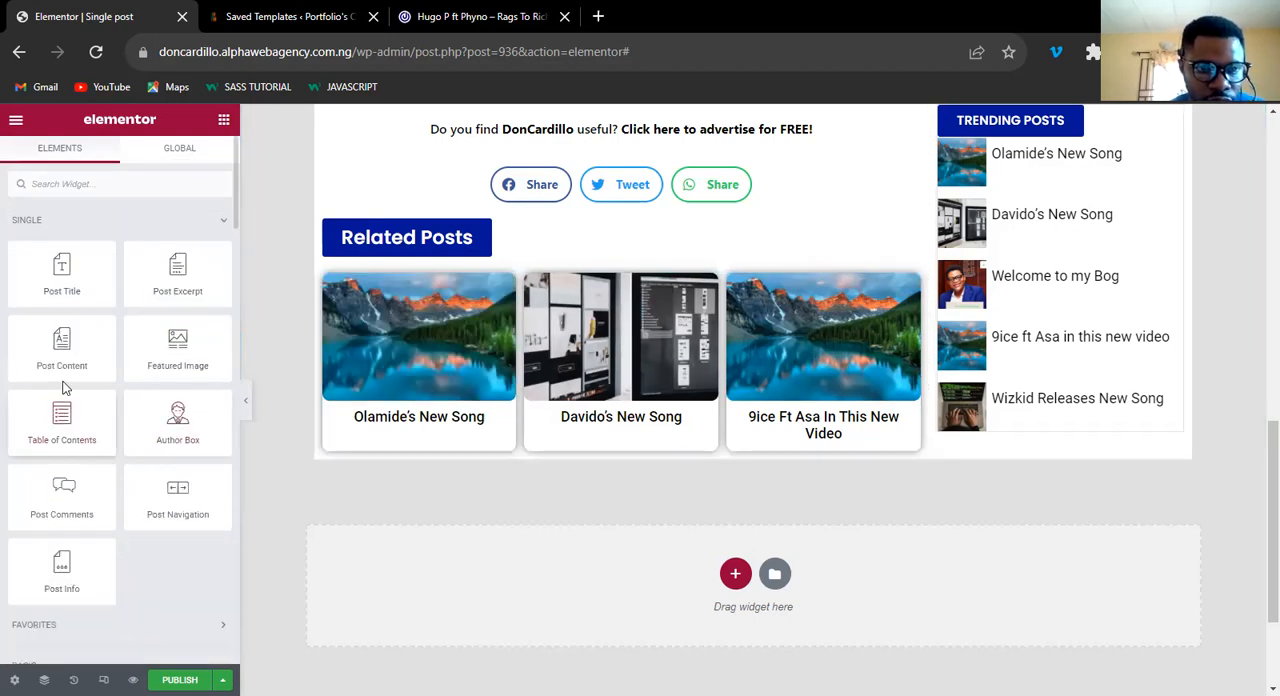
pyautogui.moveTo(53, 492); pyautogui.dragTo(578, 453)
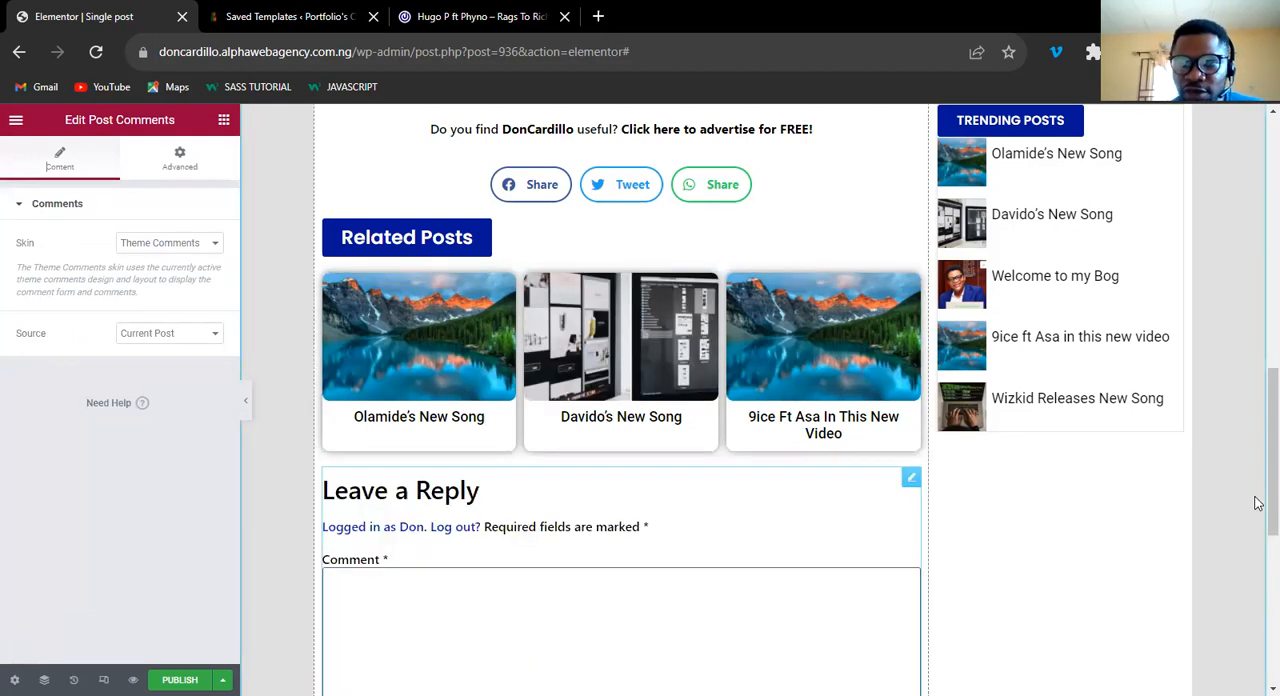
pyautogui.scroll(-3, 1258, 486)
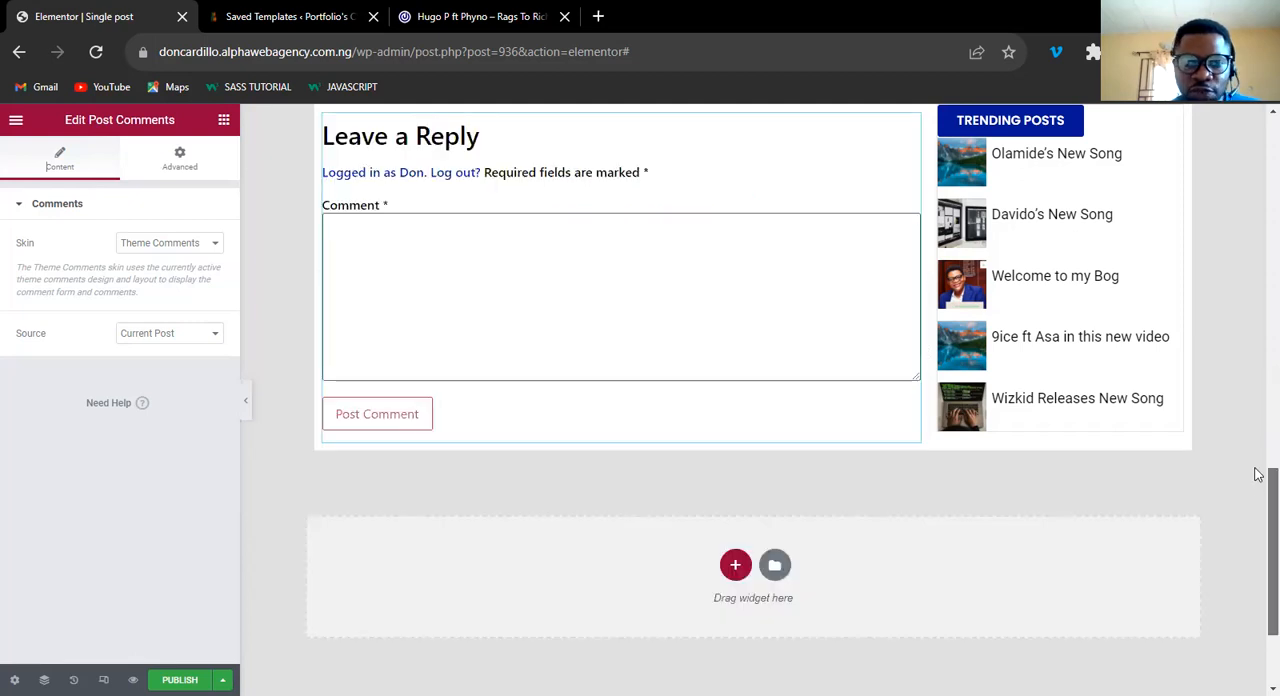
pyautogui.scroll(3, 1256, 483)
pyautogui.scroll(-1, 1254, 495)
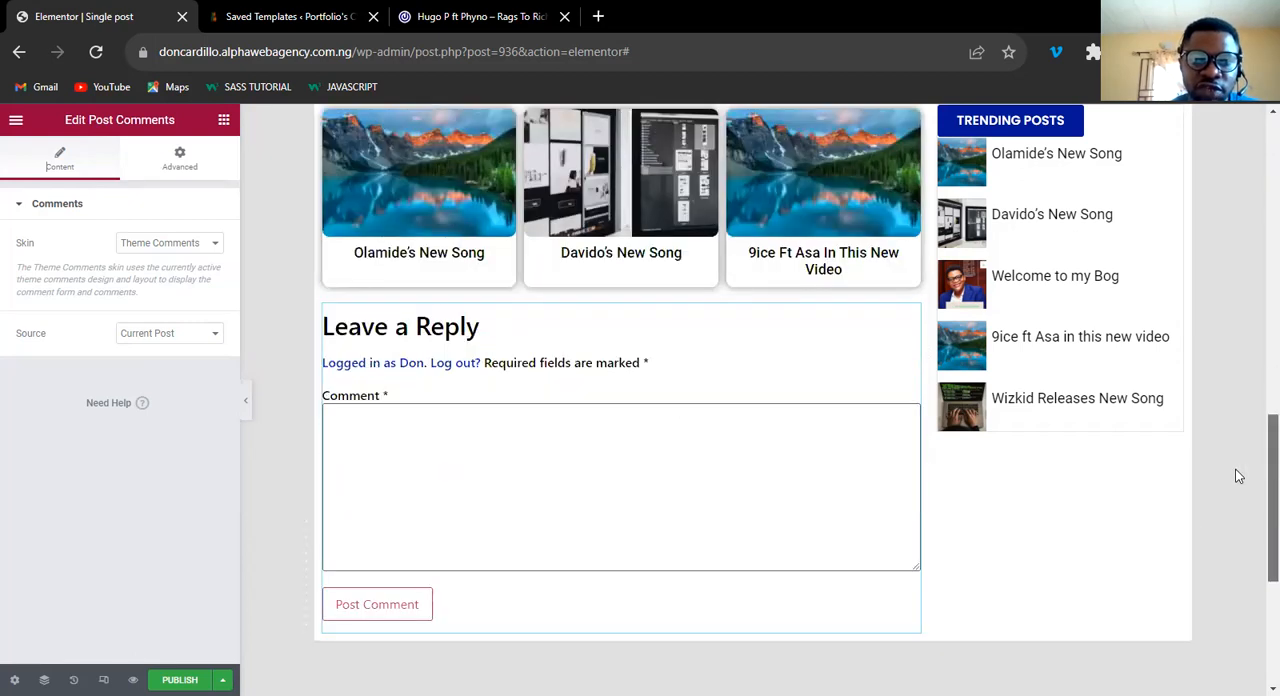
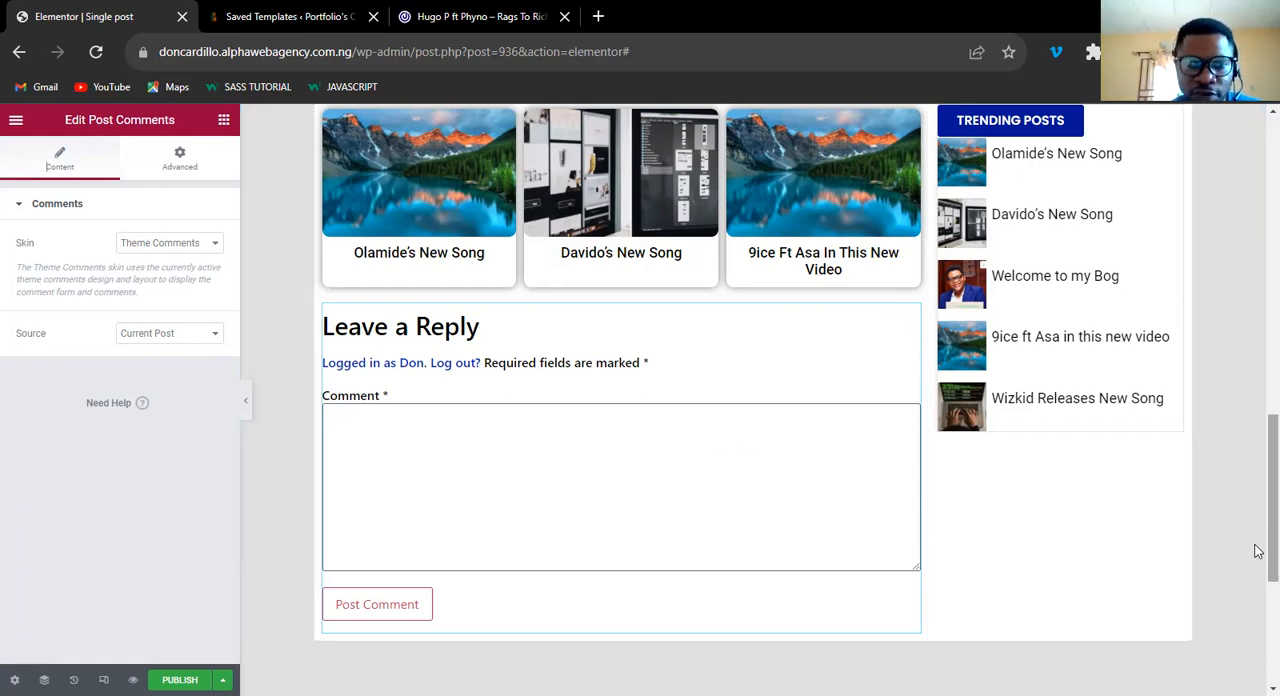
# Set the CSS ID of the Post Comments widget to "comment".
pyautogui.scroll(1, 1258, 532)
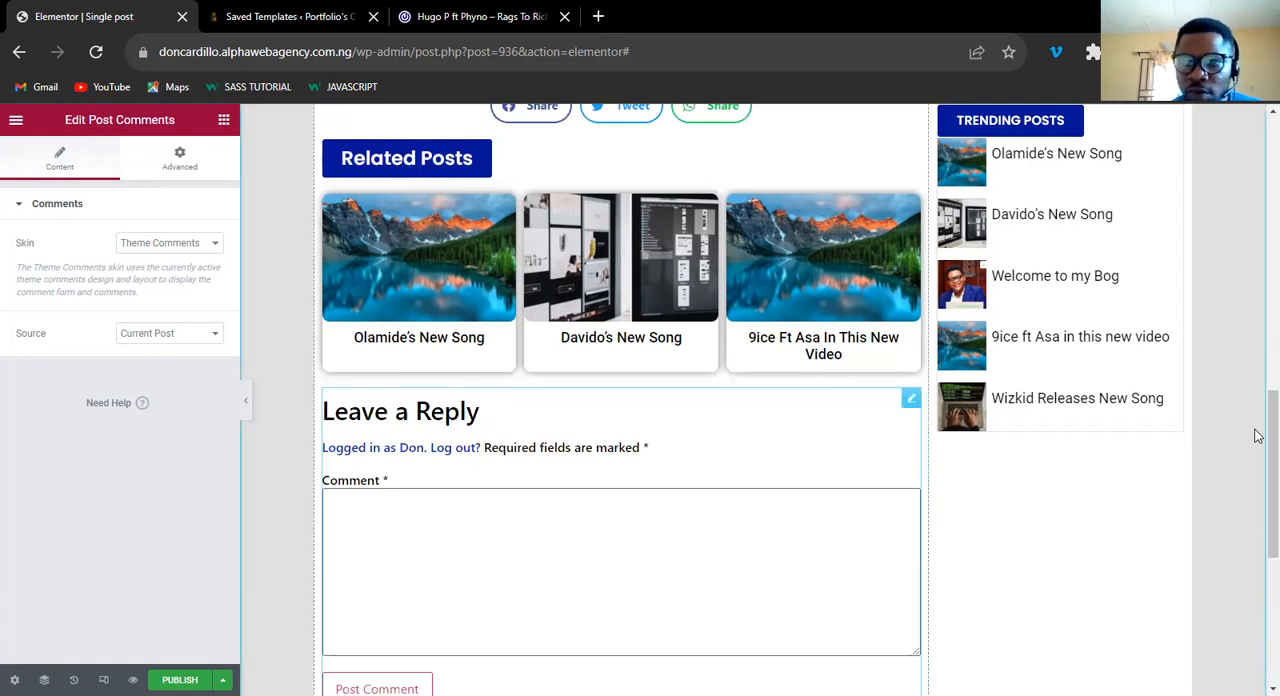
pyautogui.scroll(3, 1258, 400)
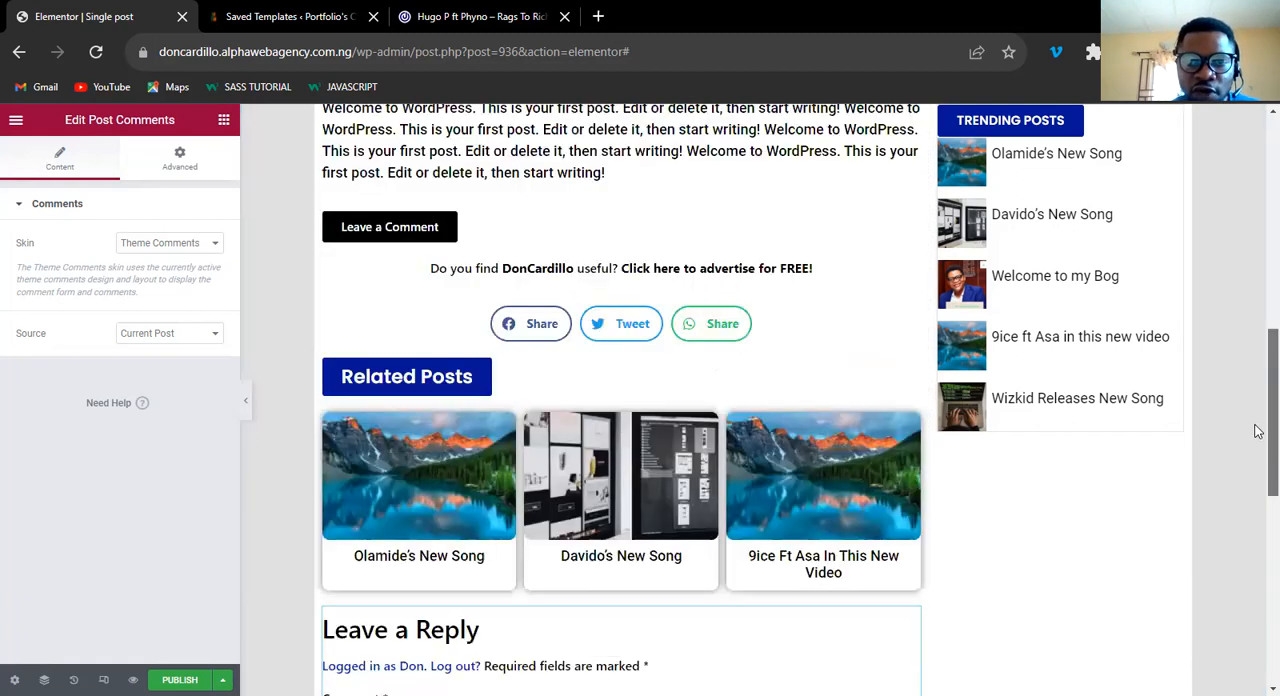
pyautogui.scroll(-4, 706, 432)
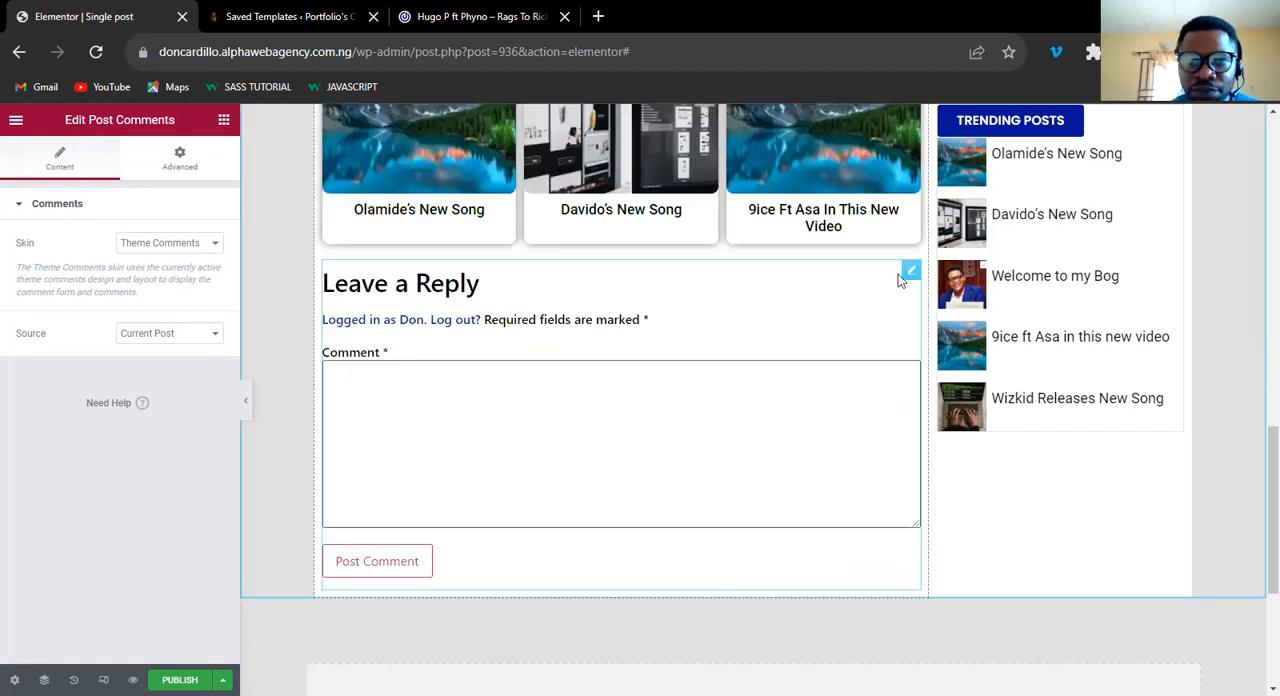
pyautogui.click(911, 274)
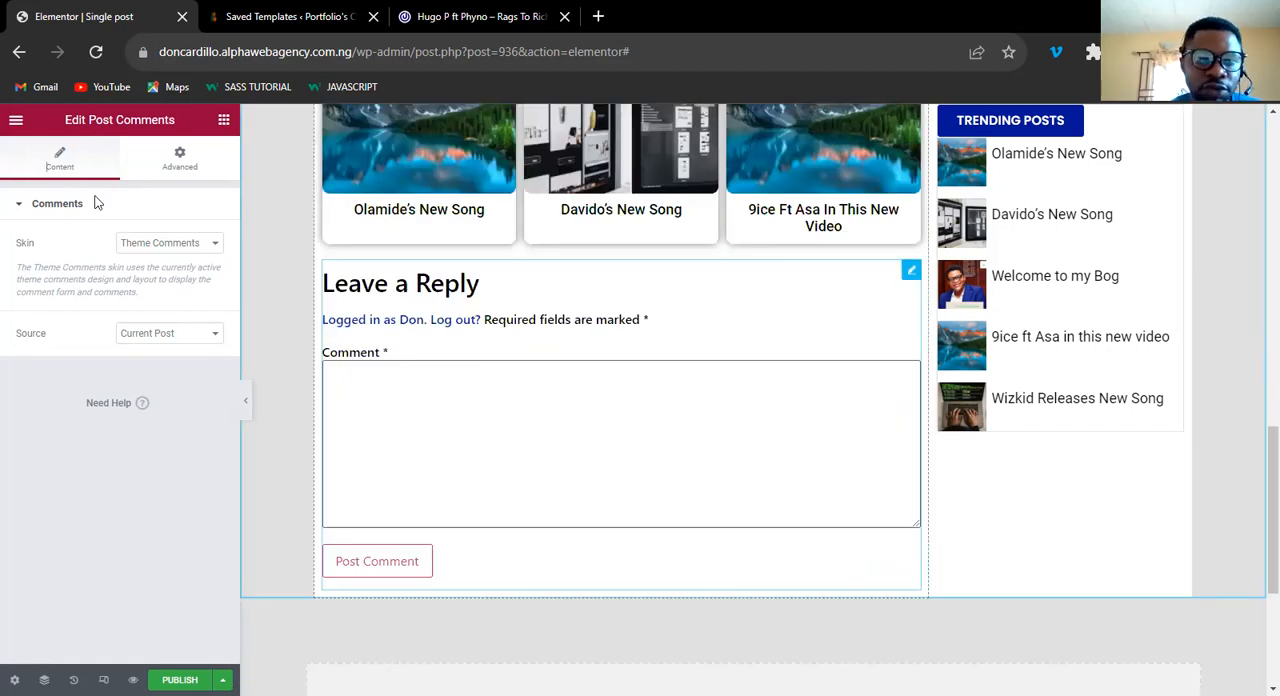
pyautogui.click(177, 160)
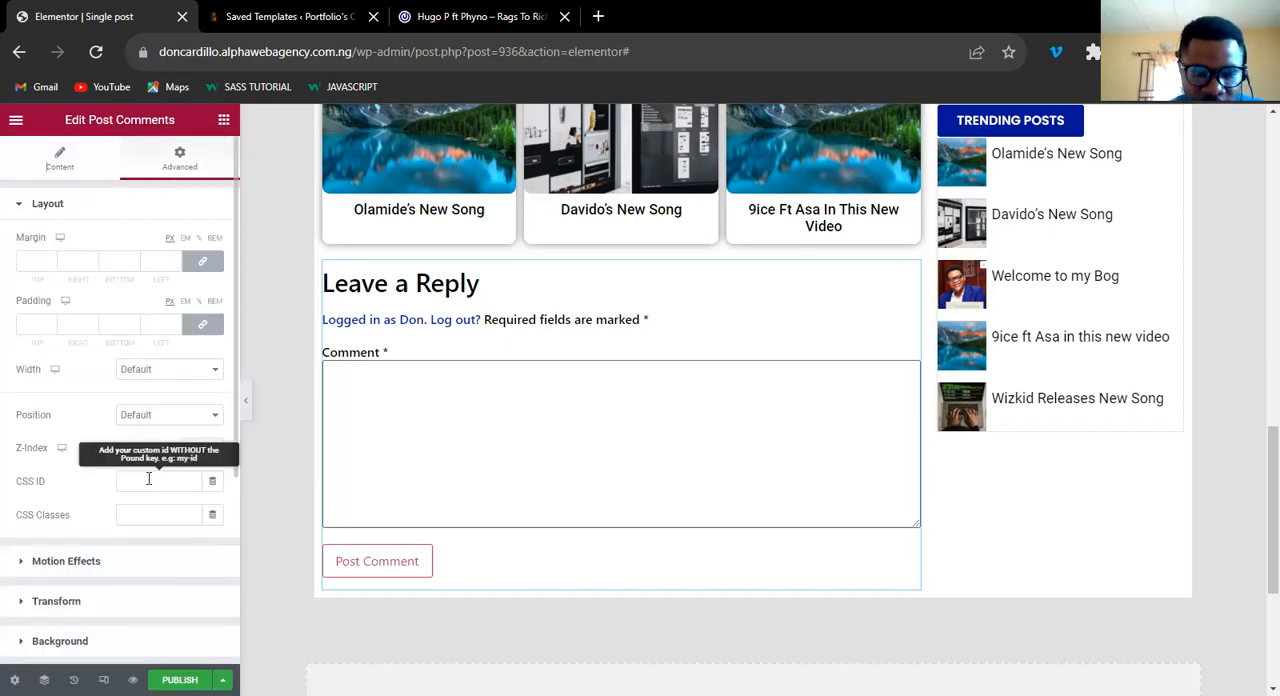
pyautogui.click(148, 479)
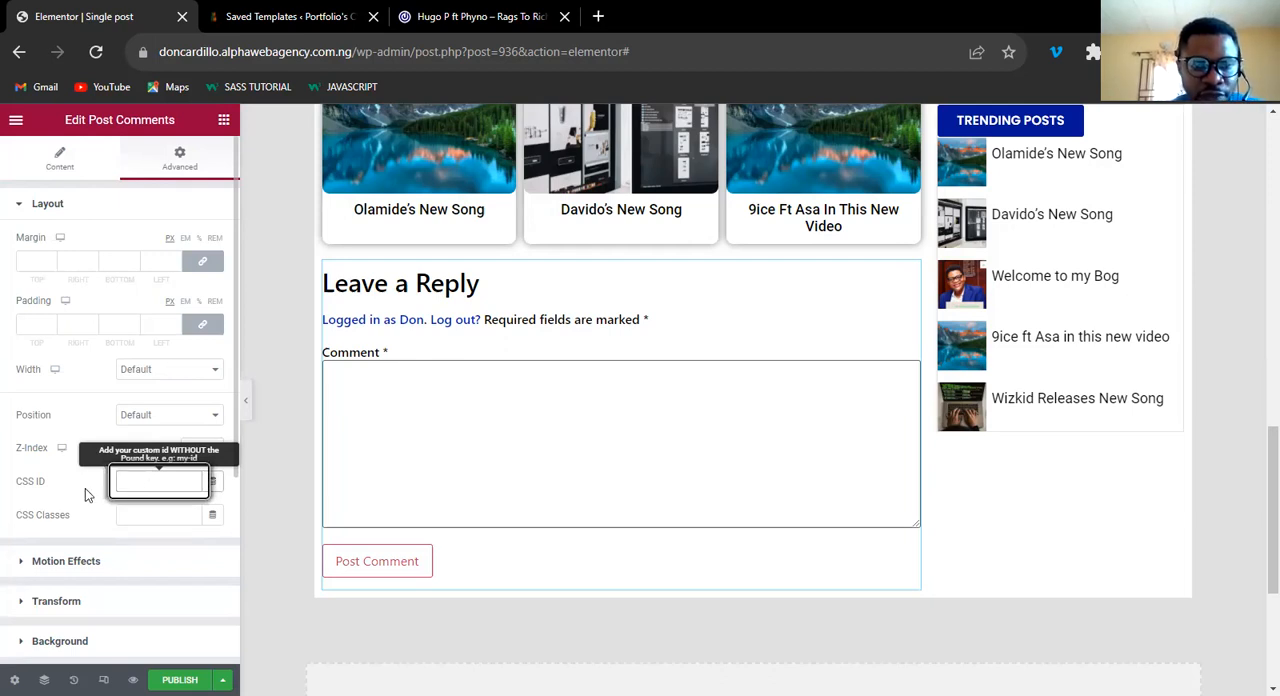
pyautogui.write('comment')
pyautogui.click(1255, 523)
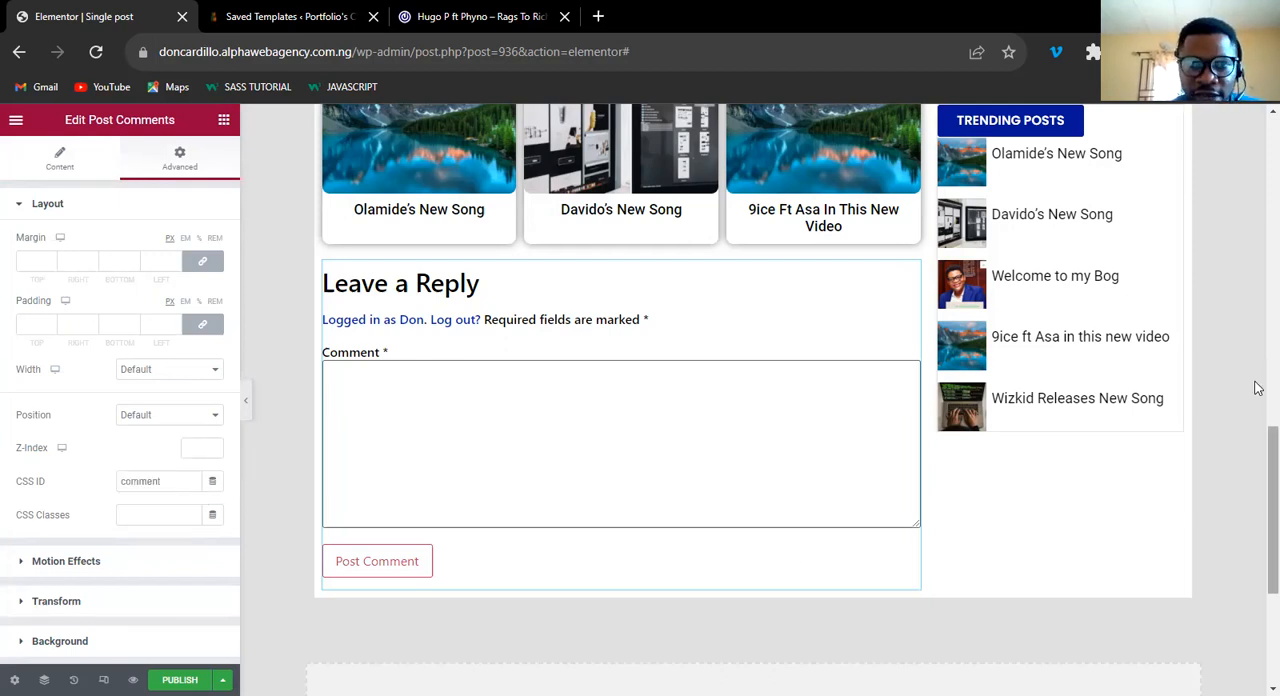
# Open the Leave a Comment button's settings and review the template from the post content down to the comment form.
pyautogui.scroll(3, 1257, 409)
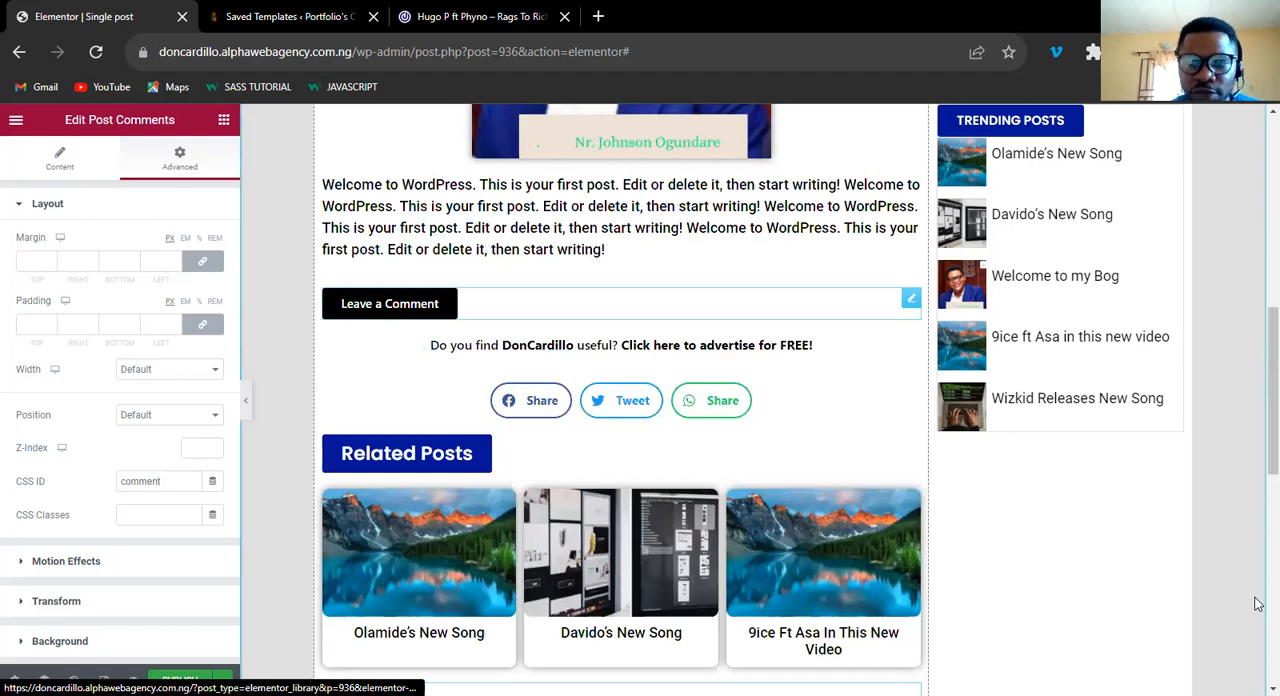
pyautogui.scroll(-3, 1257, 468)
pyautogui.scroll(3, 372, 450)
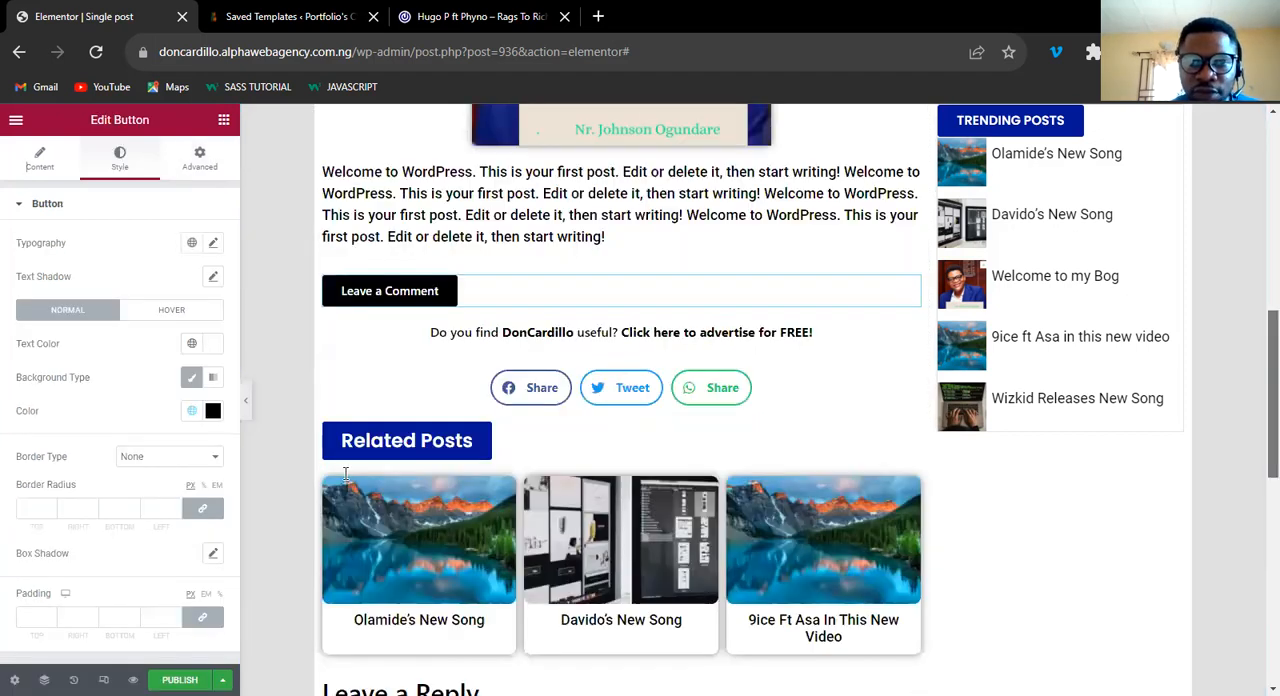
pyautogui.scroll(2, 372, 450)
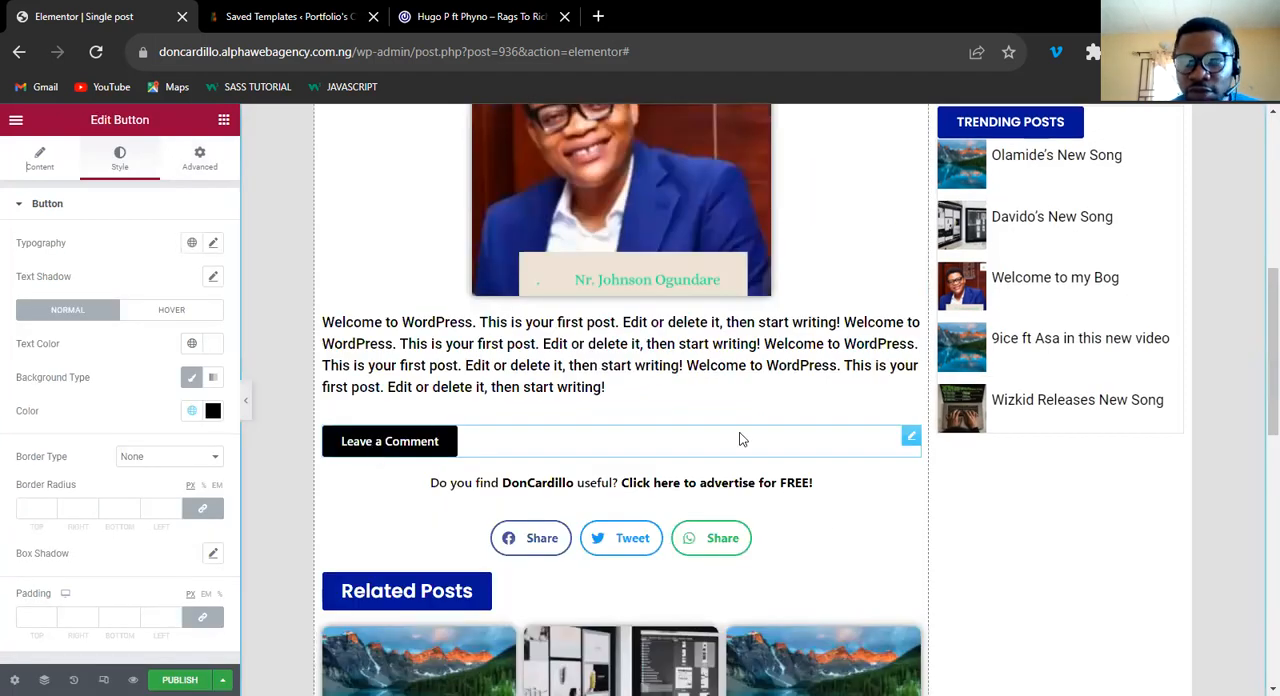
pyautogui.scroll(-5, 1256, 522)
pyautogui.scroll(2, 1257, 478)
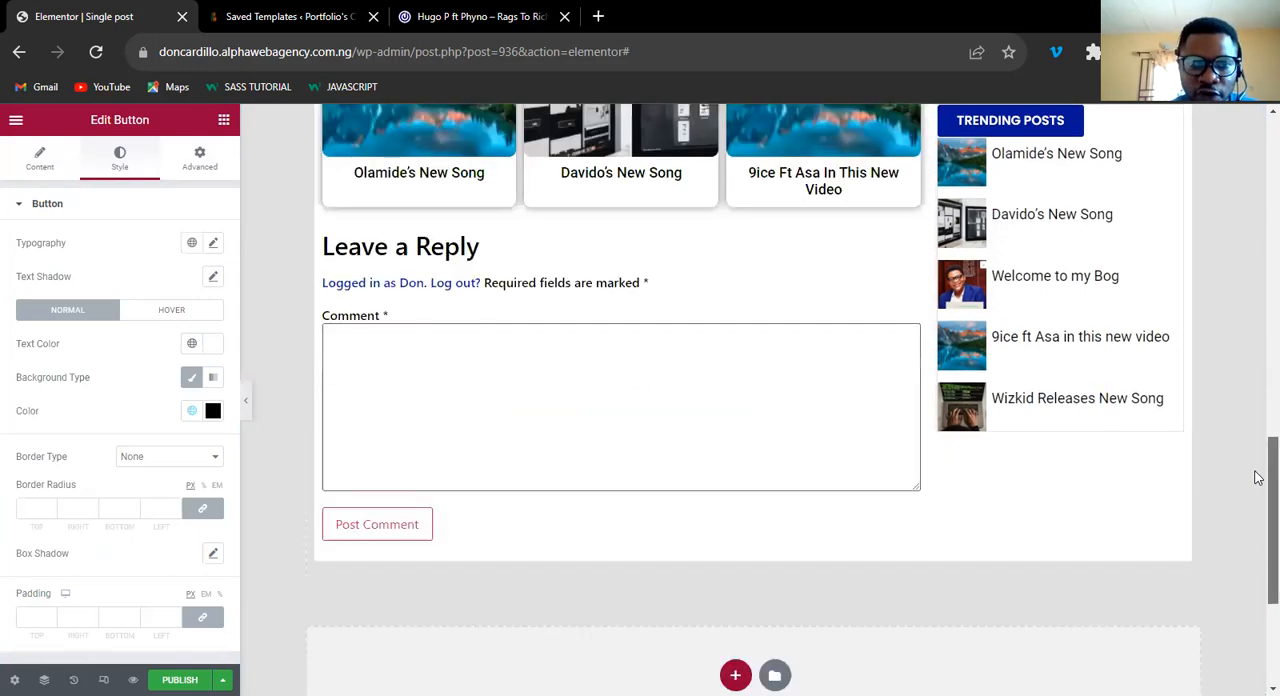
pyautogui.scroll(2, 1257, 484)
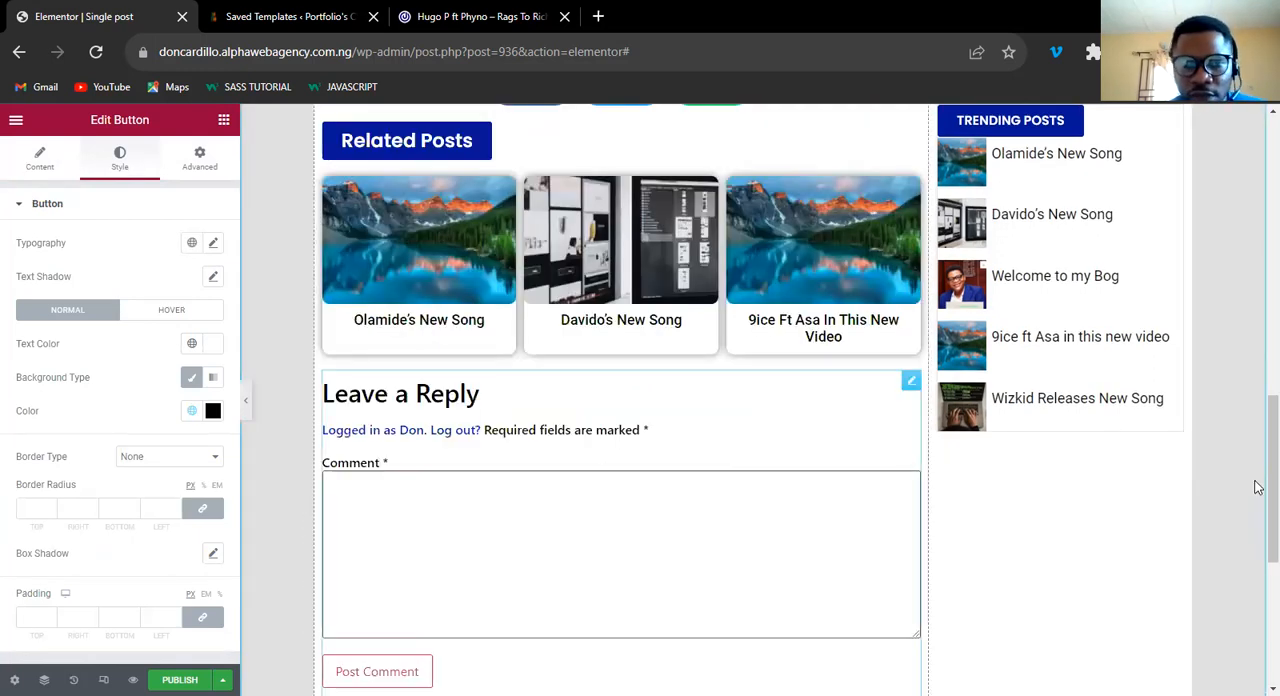
pyautogui.scroll(2, 1256, 390)
pyautogui.scroll(2, 1258, 420)
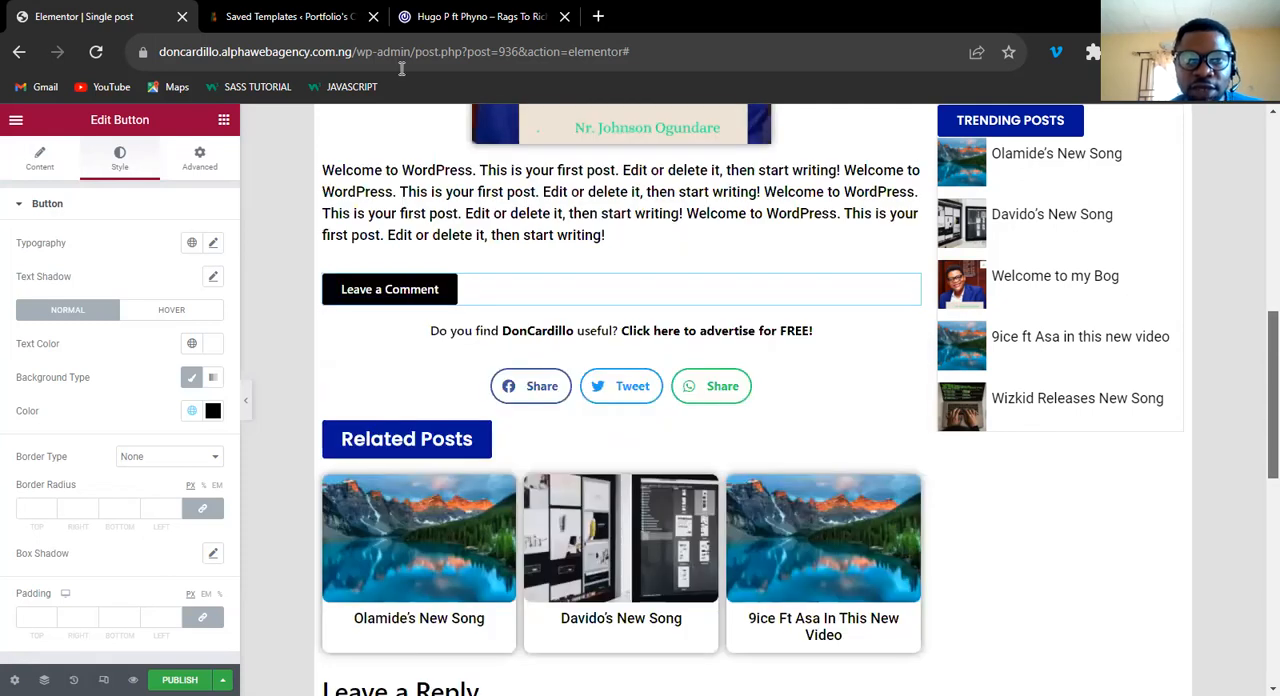
pyautogui.scroll(-2, 1258, 441)
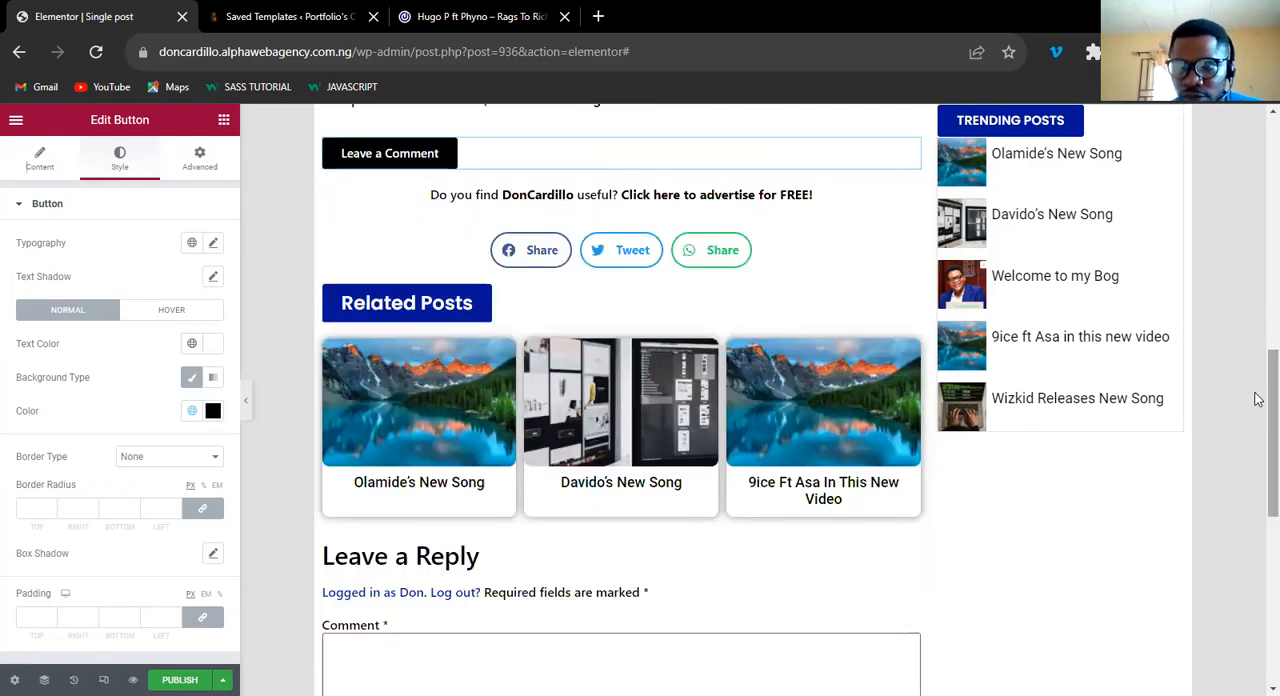
# Examine the comment button, share bar and related posts on the 042Jam reference post.
pyautogui.hotkey('ctrl', 'shift', 'Tab')
pyautogui.scroll(-3, 1258, 512)
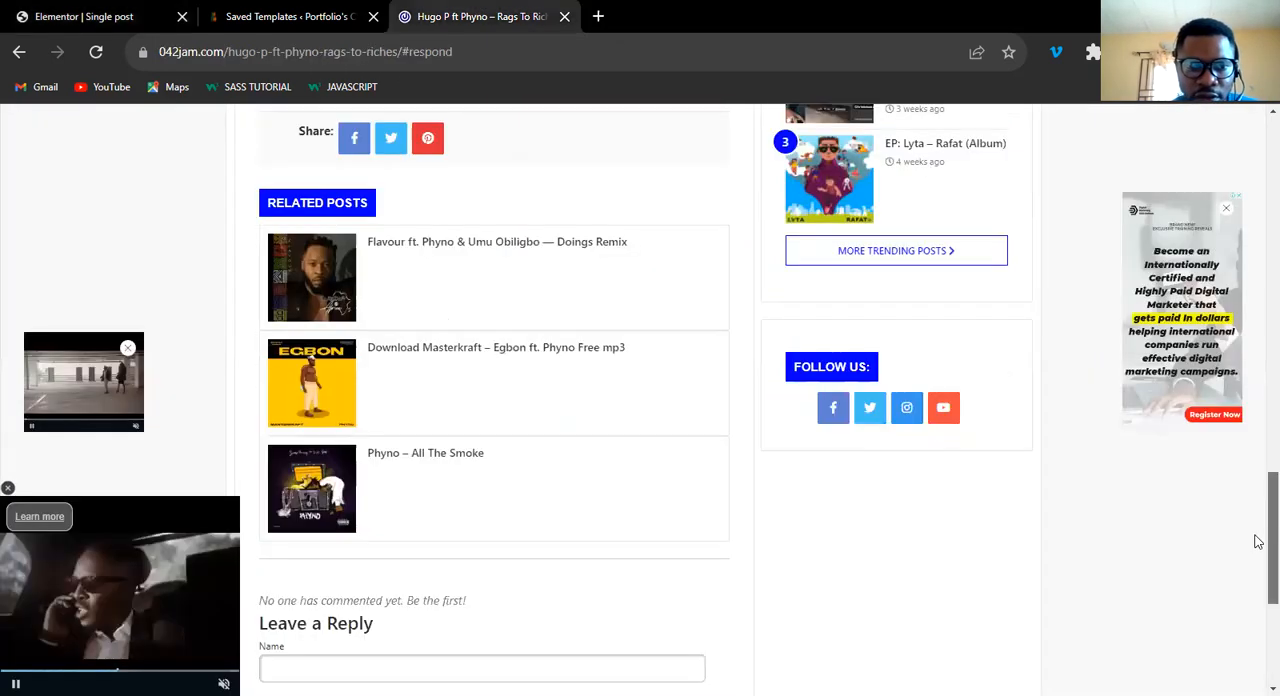
pyautogui.scroll(-2, 1258, 600)
pyautogui.scroll(4, 1258, 365)
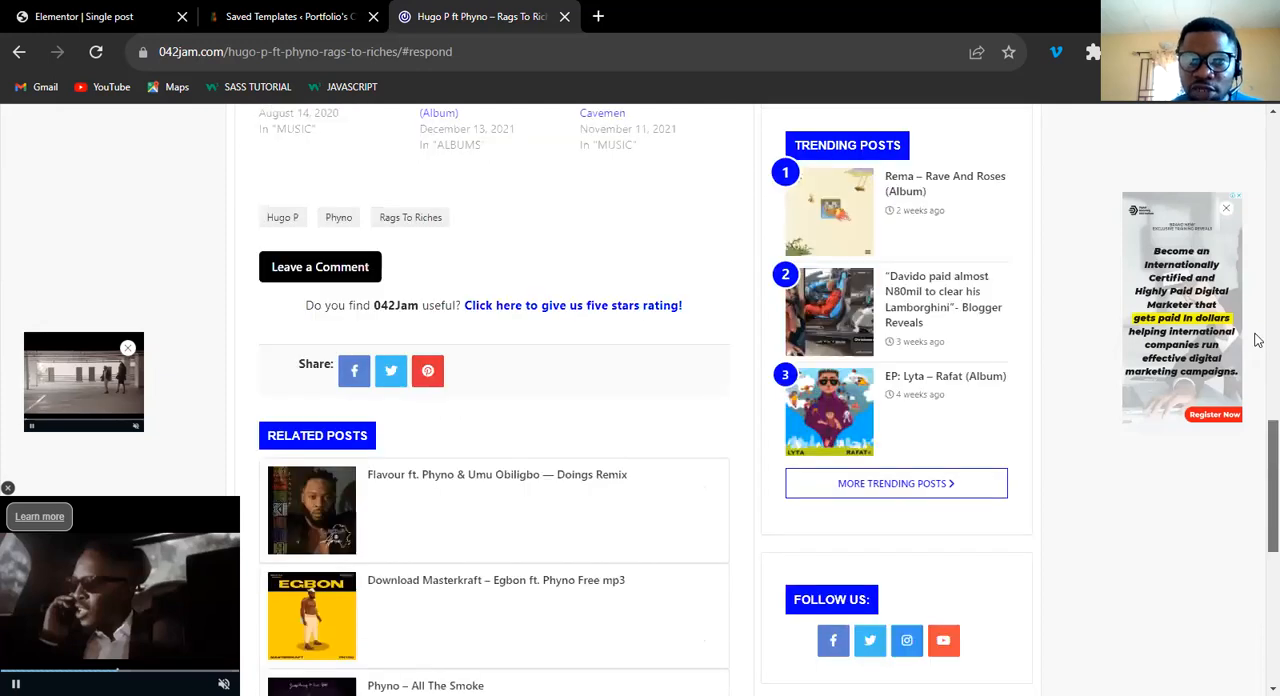
pyautogui.scroll(5, 1258, 365)
pyautogui.scroll(-3, 1258, 365)
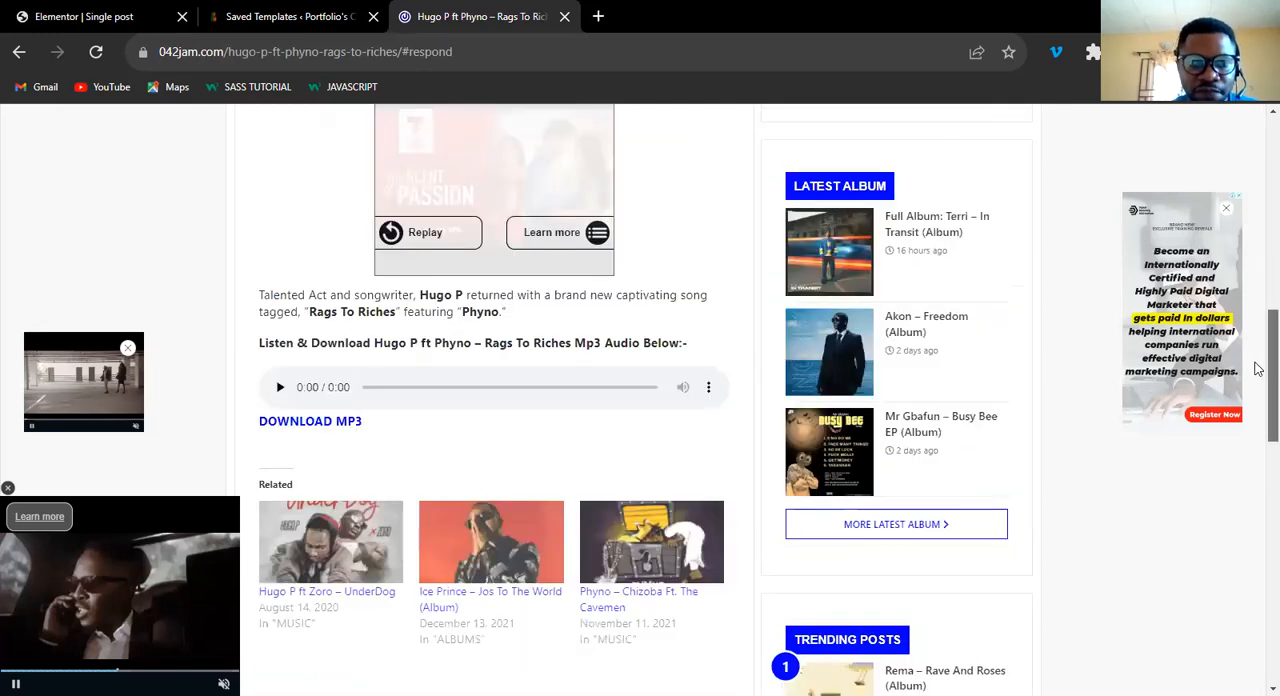
pyautogui.scroll(-1, 1258, 449)
pyautogui.scroll(-3, 1258, 449)
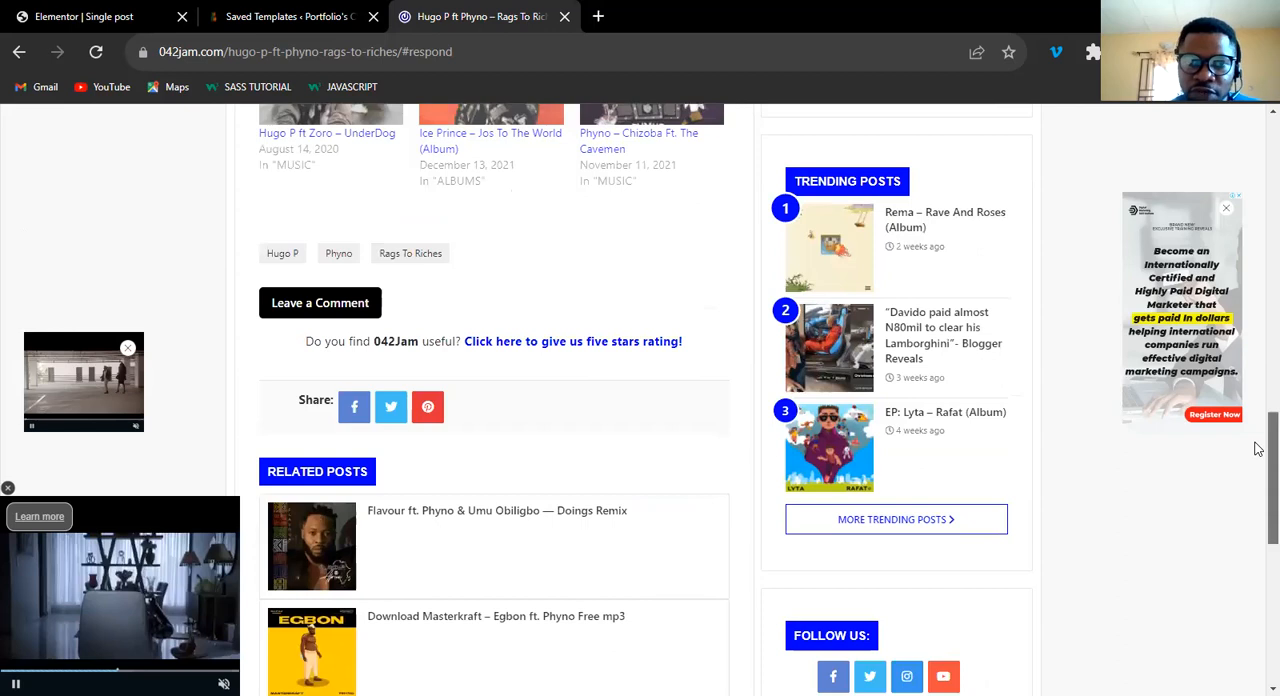
pyautogui.scroll(-1, 1258, 449)
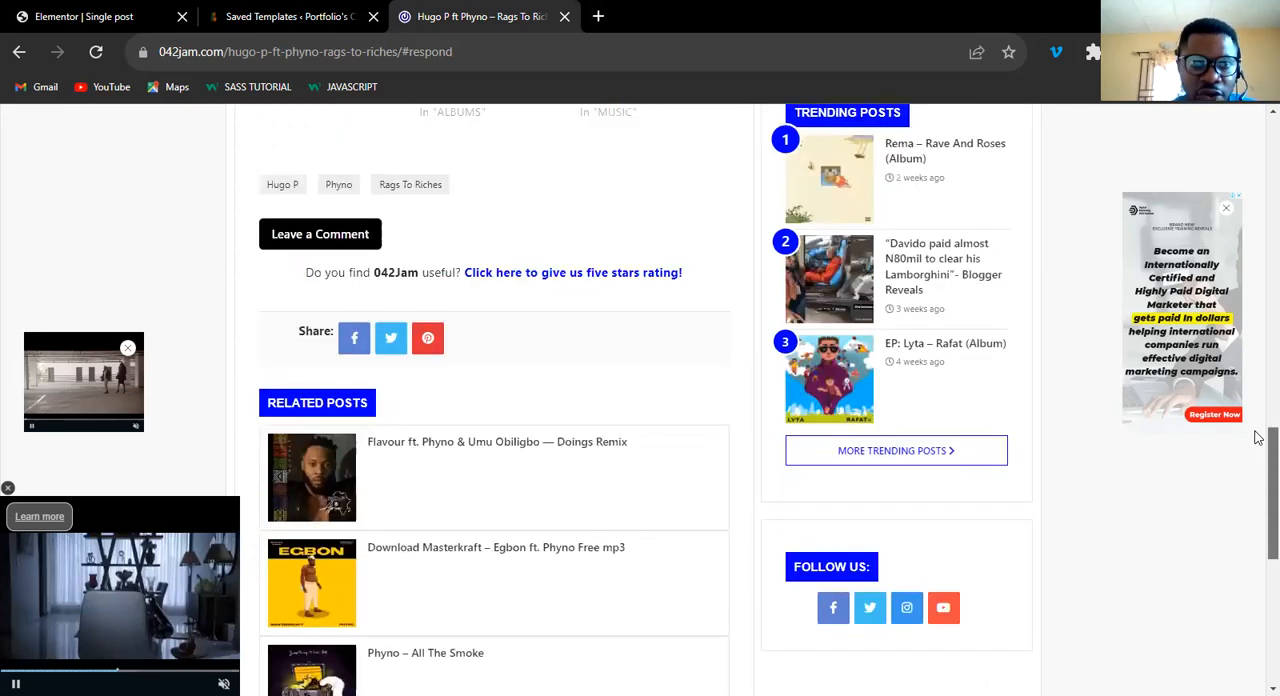
pyautogui.scroll(1, 119, 32)
pyautogui.hotkey('ctrl', 'Tab')
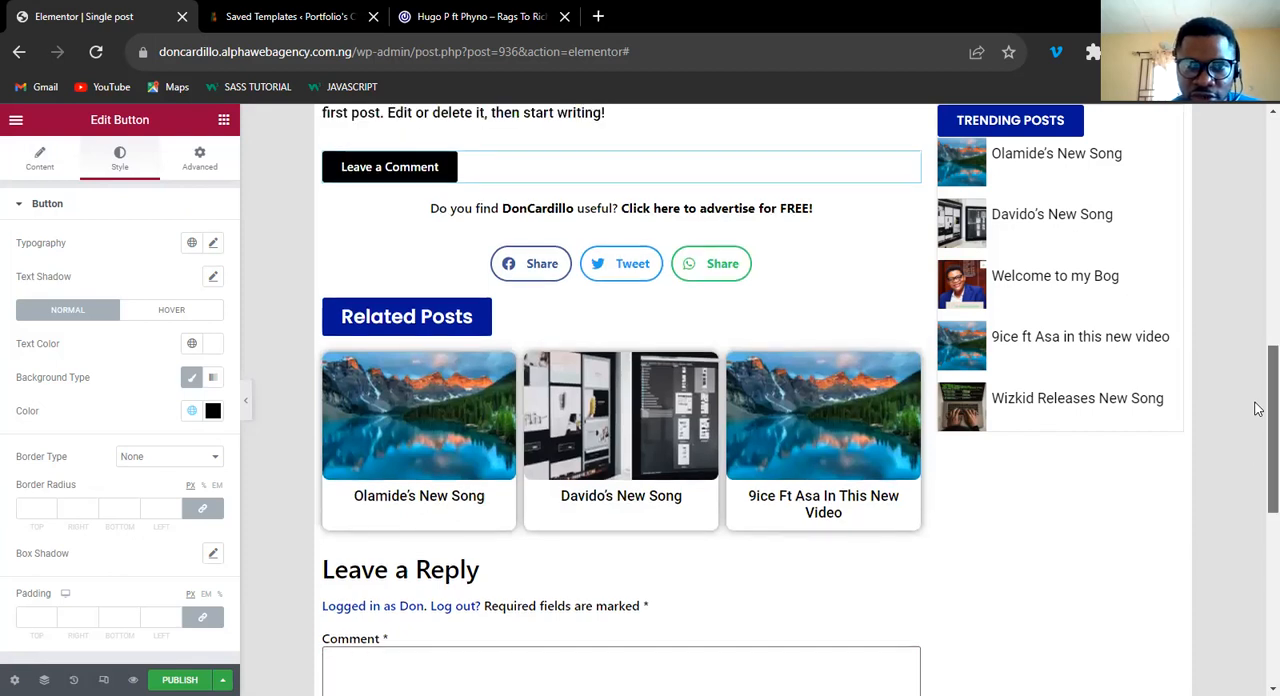
# Give the Share Buttons widget a classic background in the light grey global color, after checking the 042Jam reference post.
pyautogui.scroll(1, 586, 282)
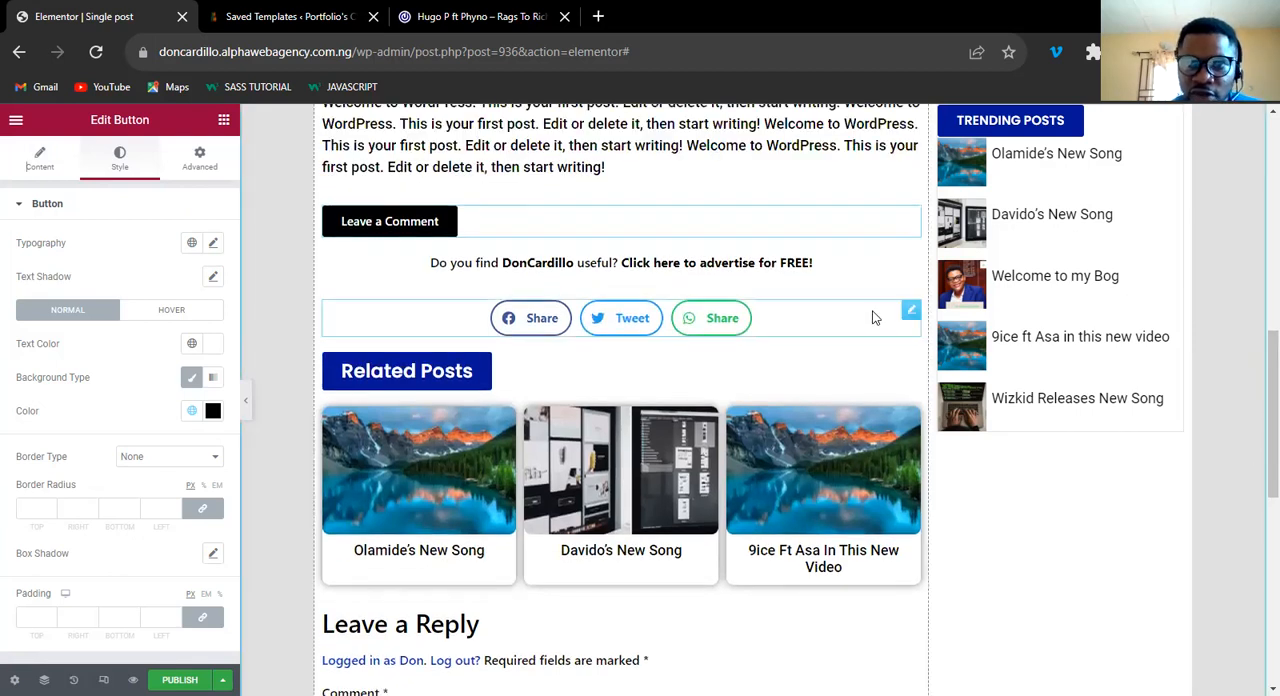
pyautogui.click(907, 314)
pyautogui.click(200, 168)
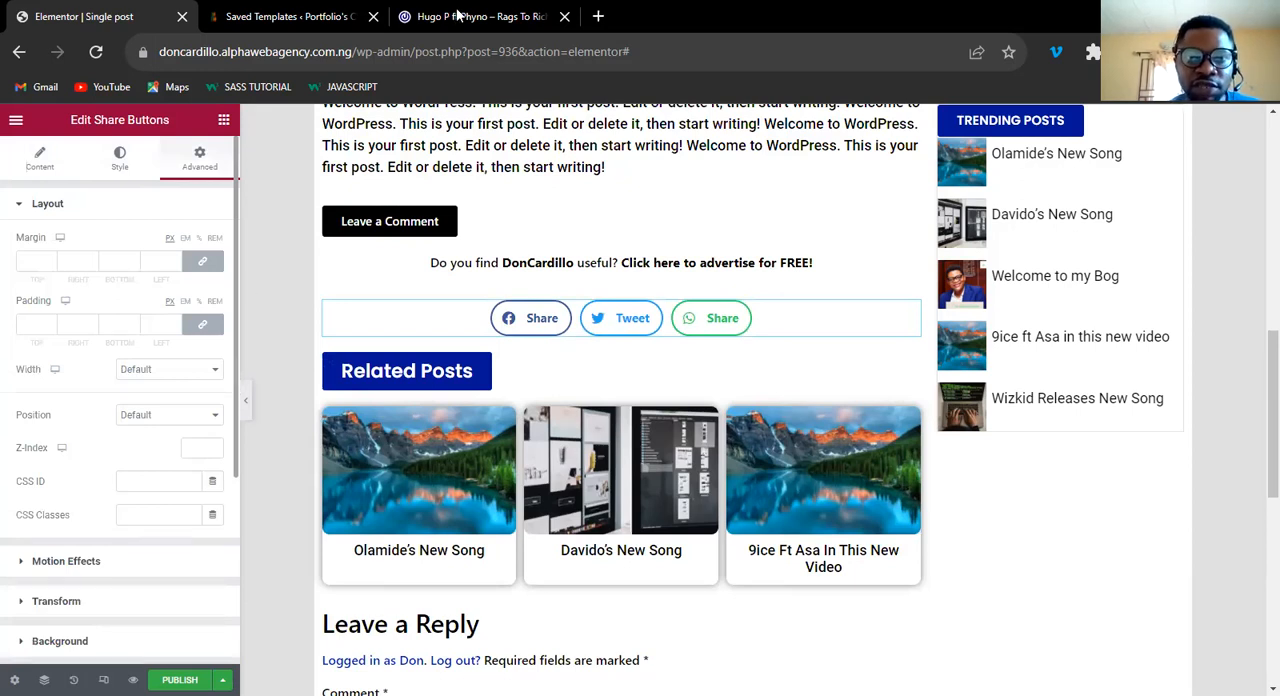
pyautogui.hotkey('ctrl', 'shift', 'Tab')
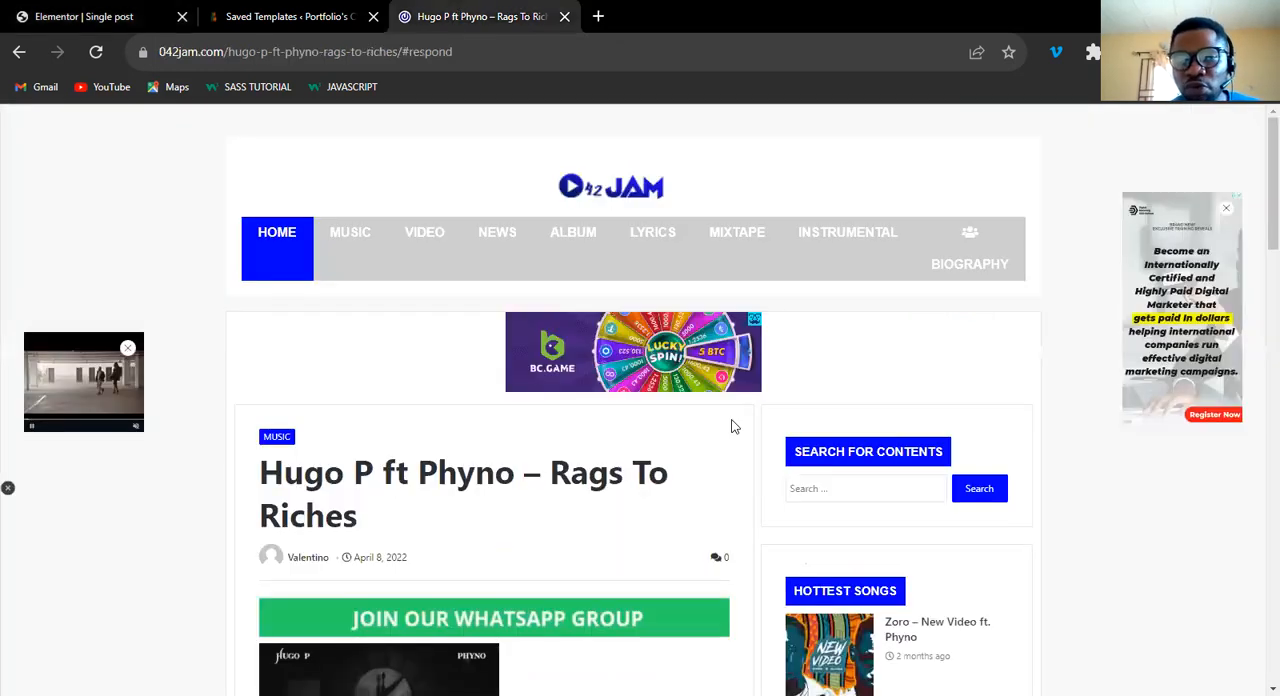
pyautogui.click(97, 17)
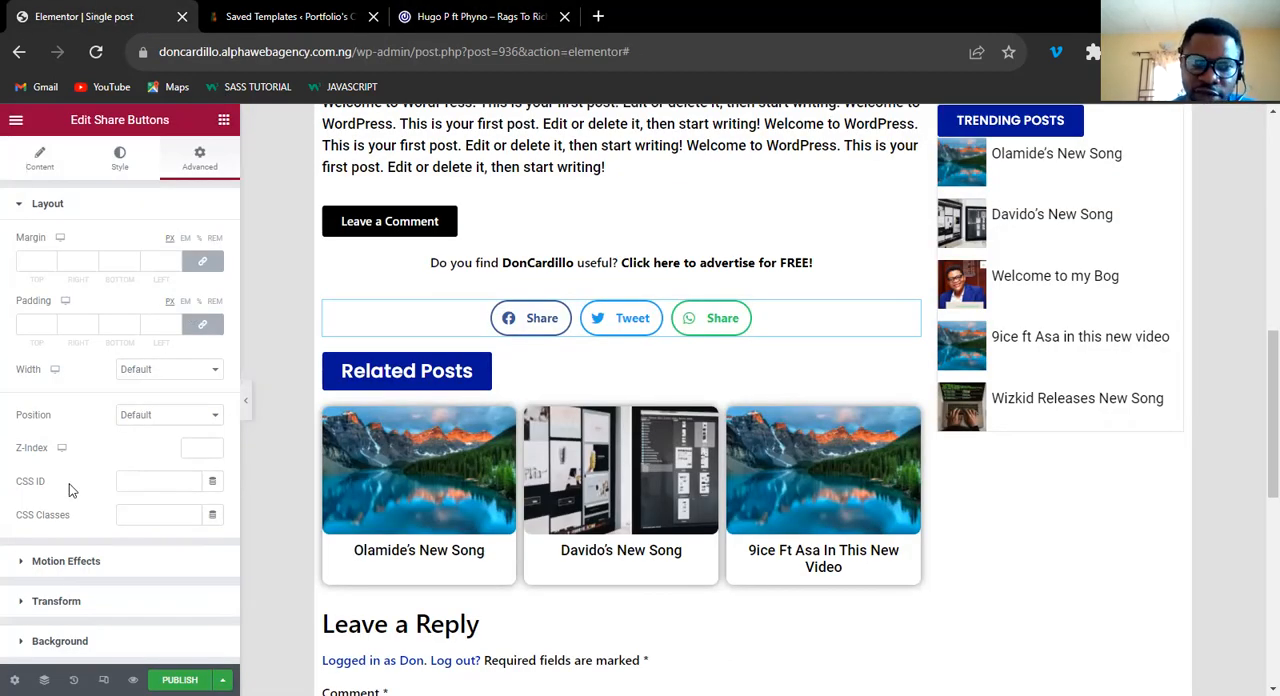
pyautogui.click(103, 639)
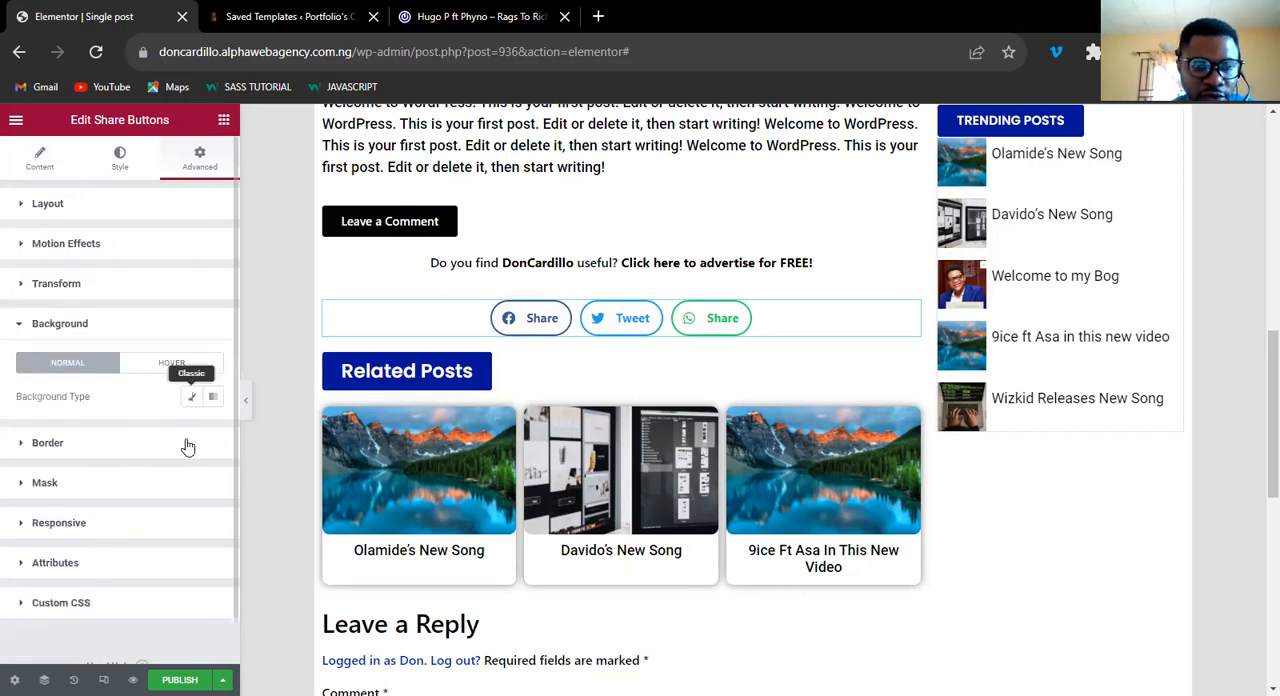
pyautogui.click(192, 398)
pyautogui.click(192, 430)
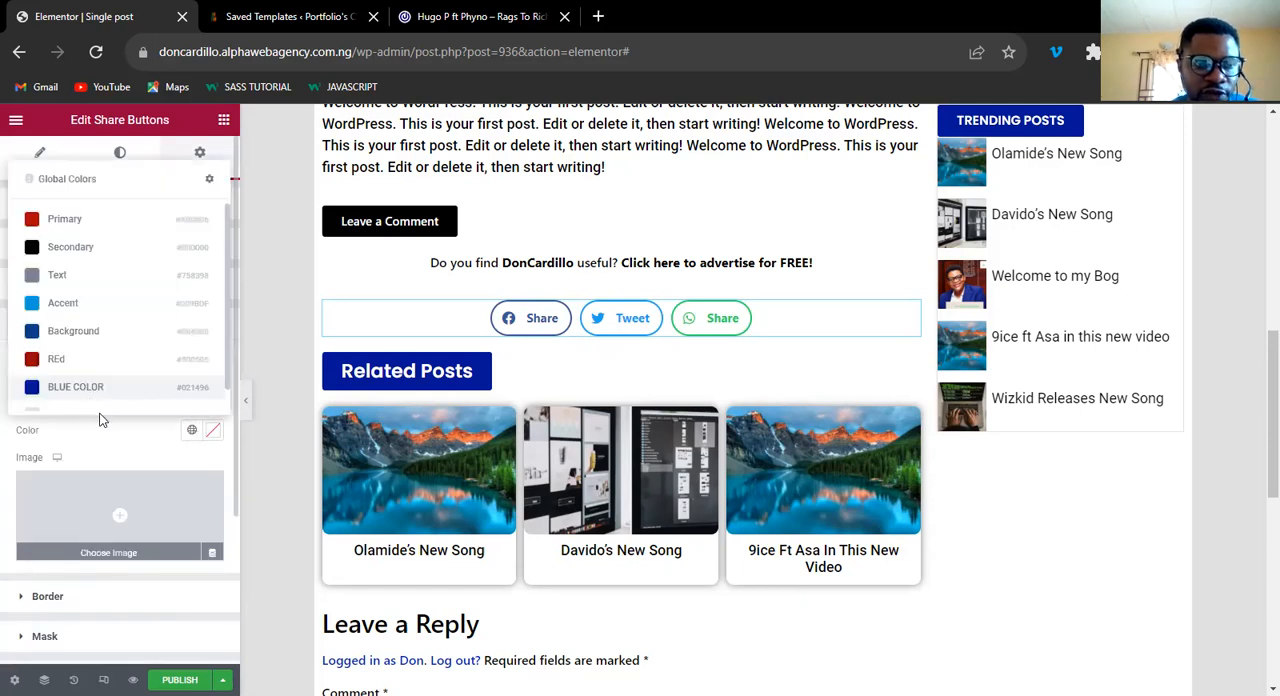
pyautogui.click(99, 410)
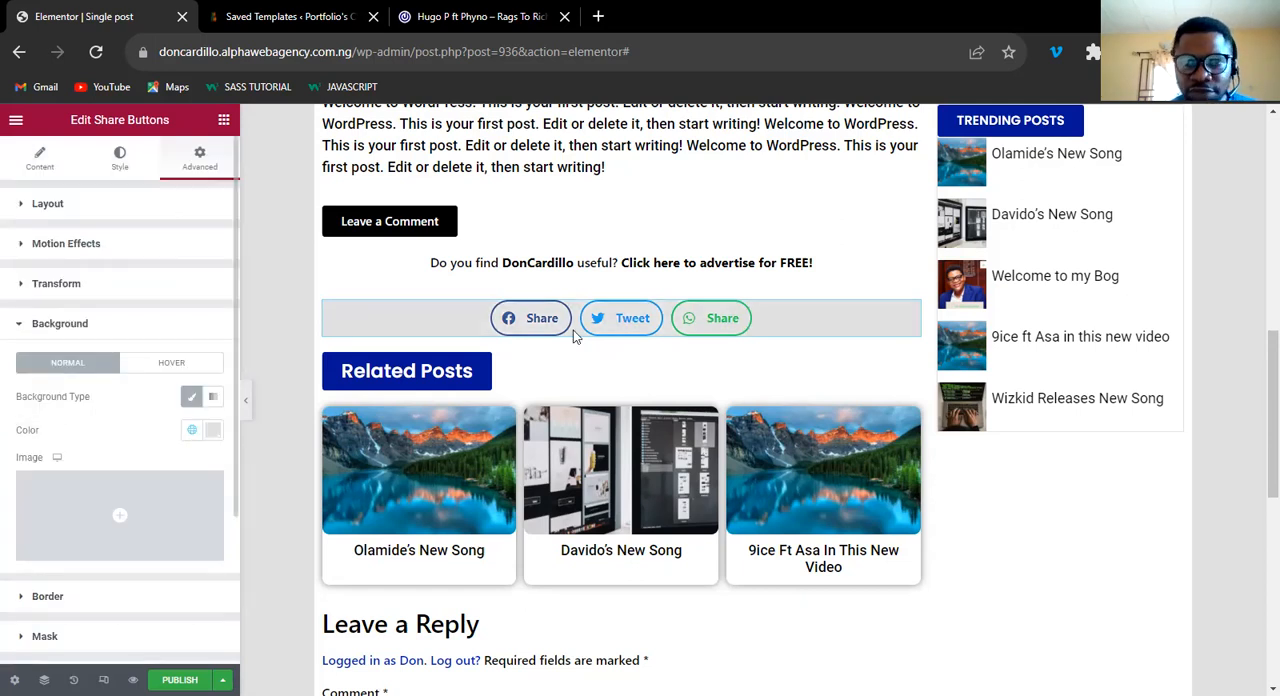
# Set the Share Buttons widget's padding to 6 px on all sides.
pyautogui.click(46, 205)
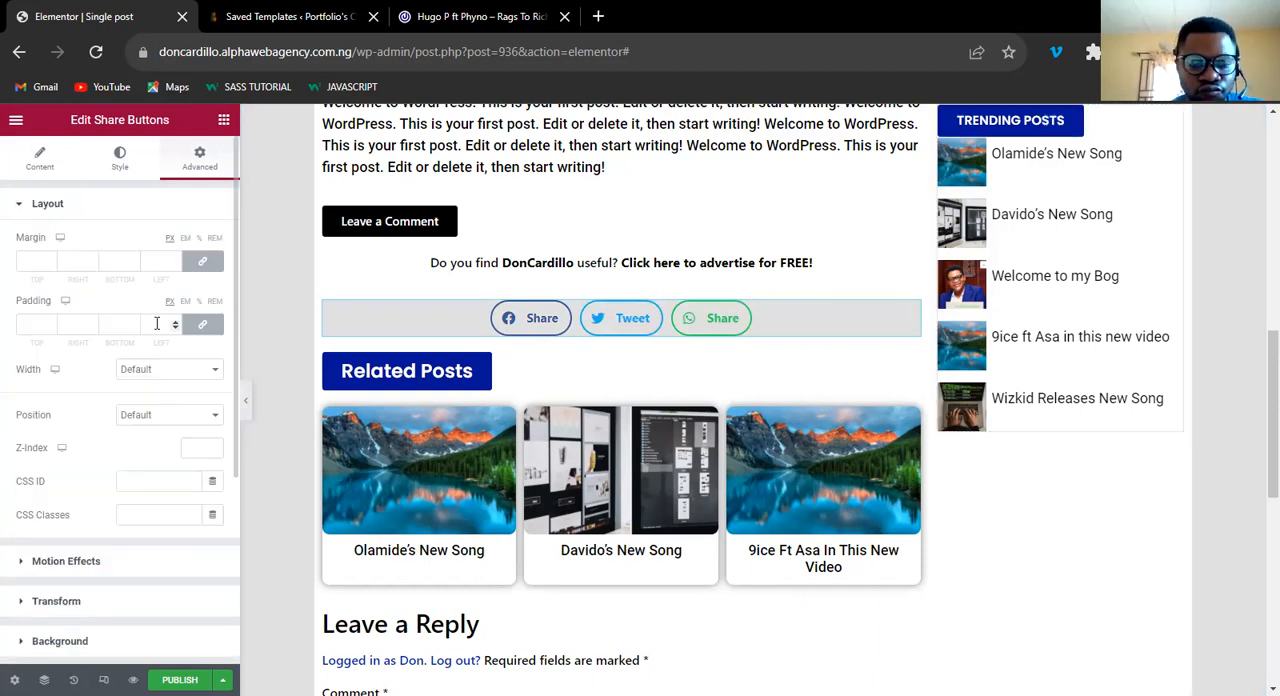
pyautogui.click(157, 323)
pyautogui.write('6')
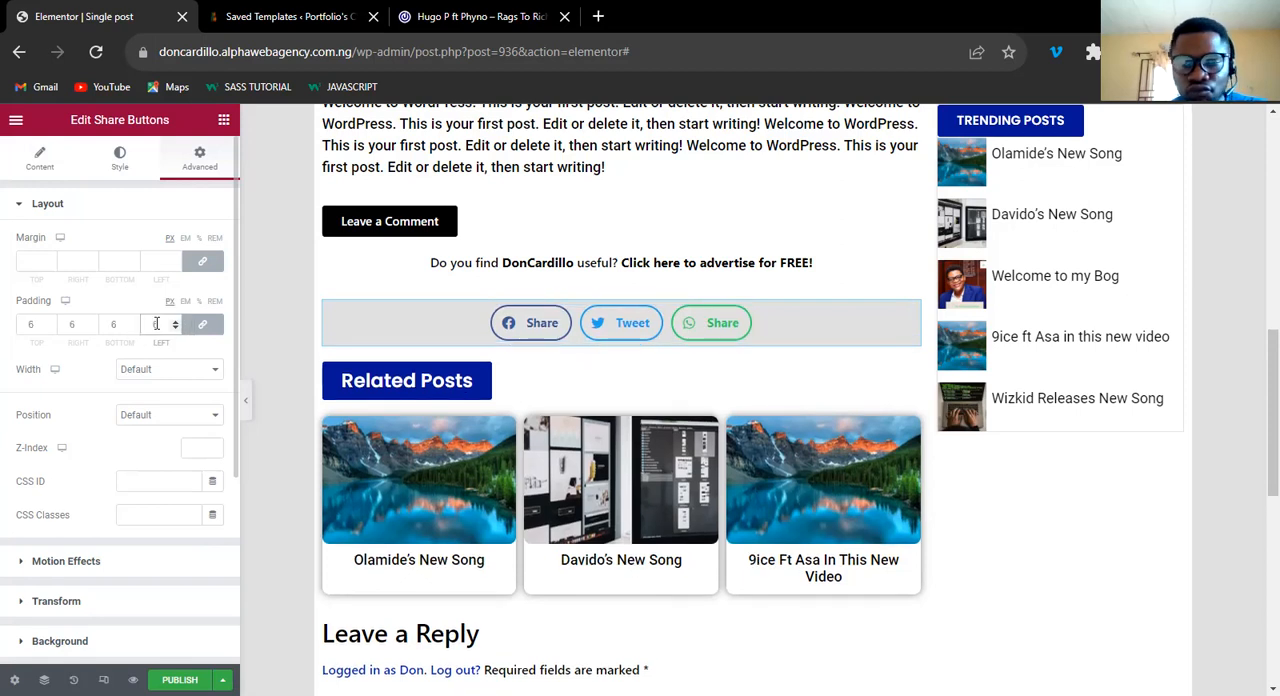
# Review the single post template's layout from the advert area and post title down to the comment form.
pyautogui.scroll(5, 1258, 383)
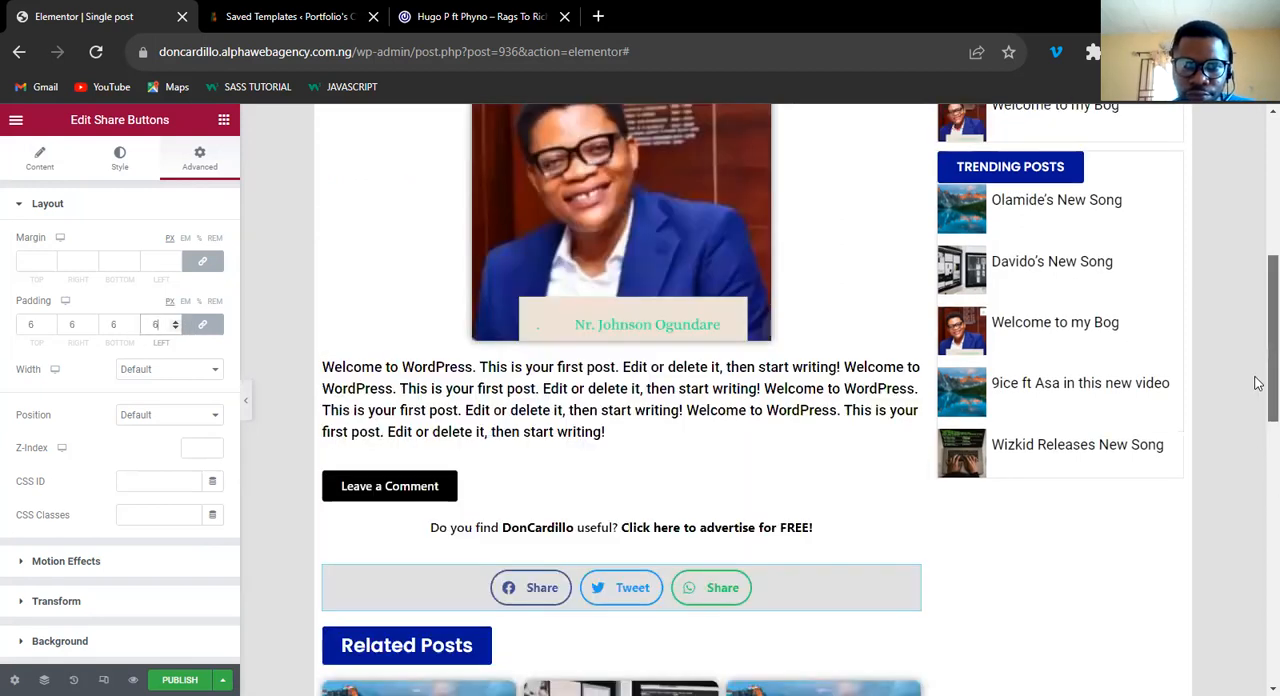
pyautogui.scroll(2, 1258, 316)
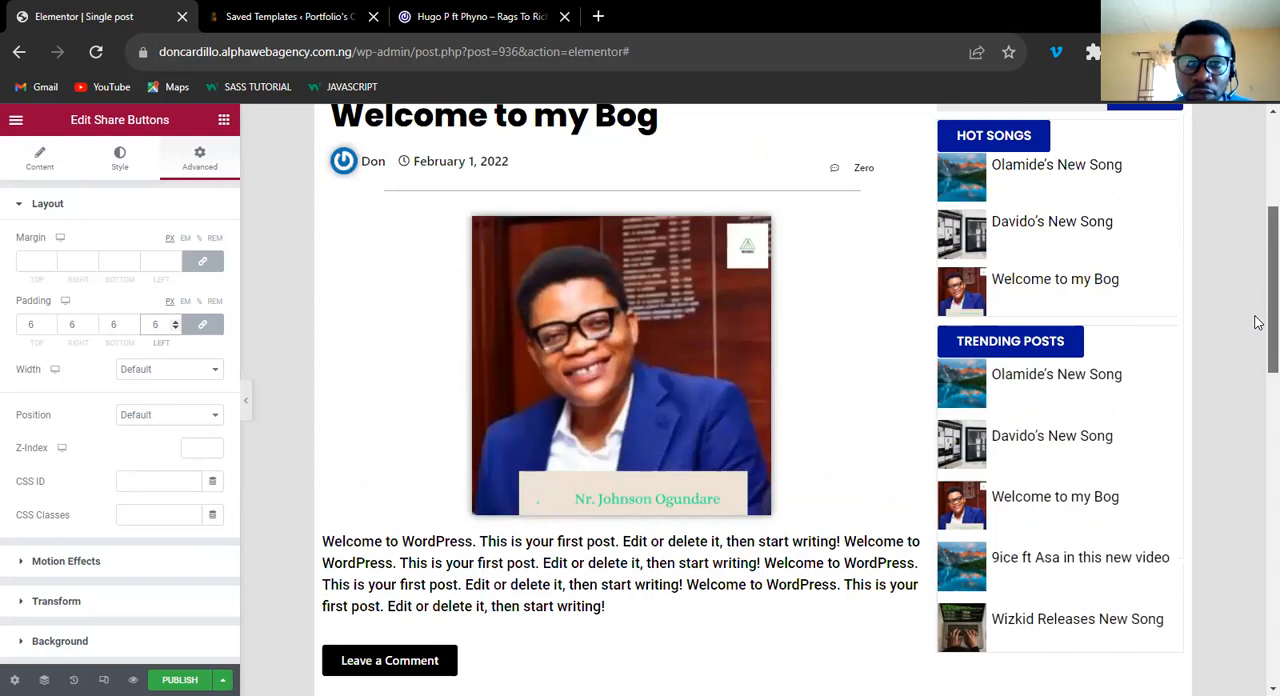
pyautogui.scroll(1, 1258, 301)
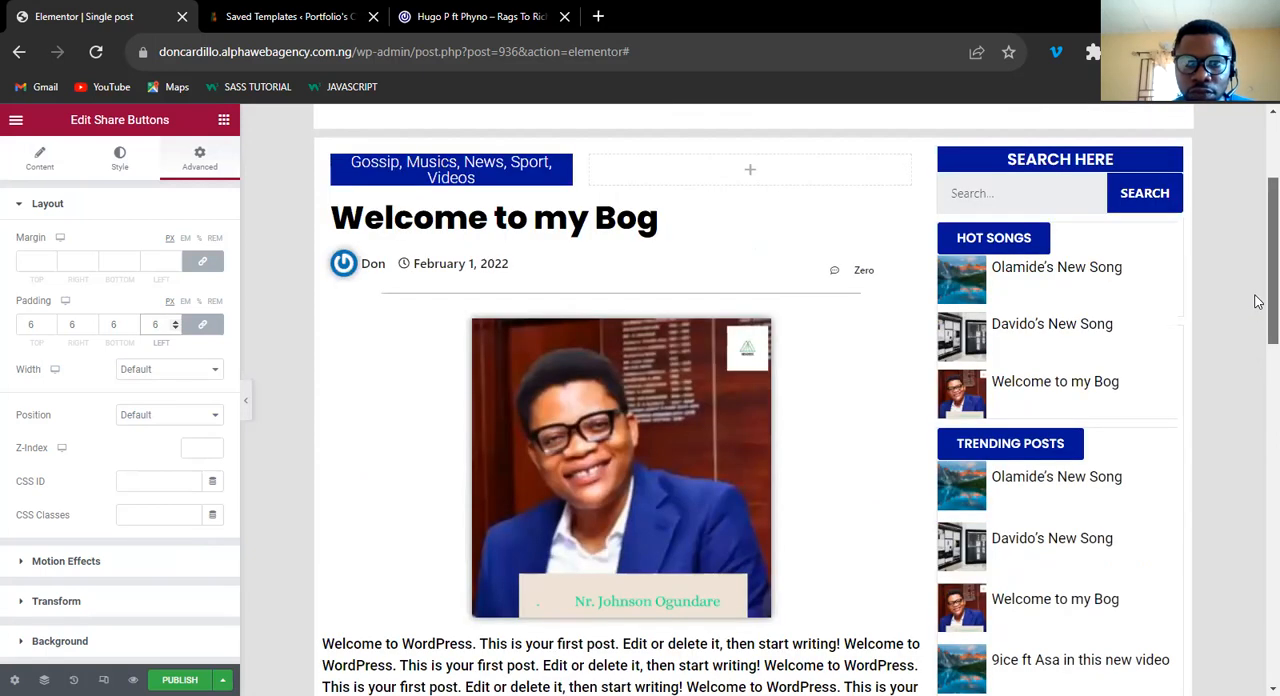
pyautogui.scroll(2, 1258, 302)
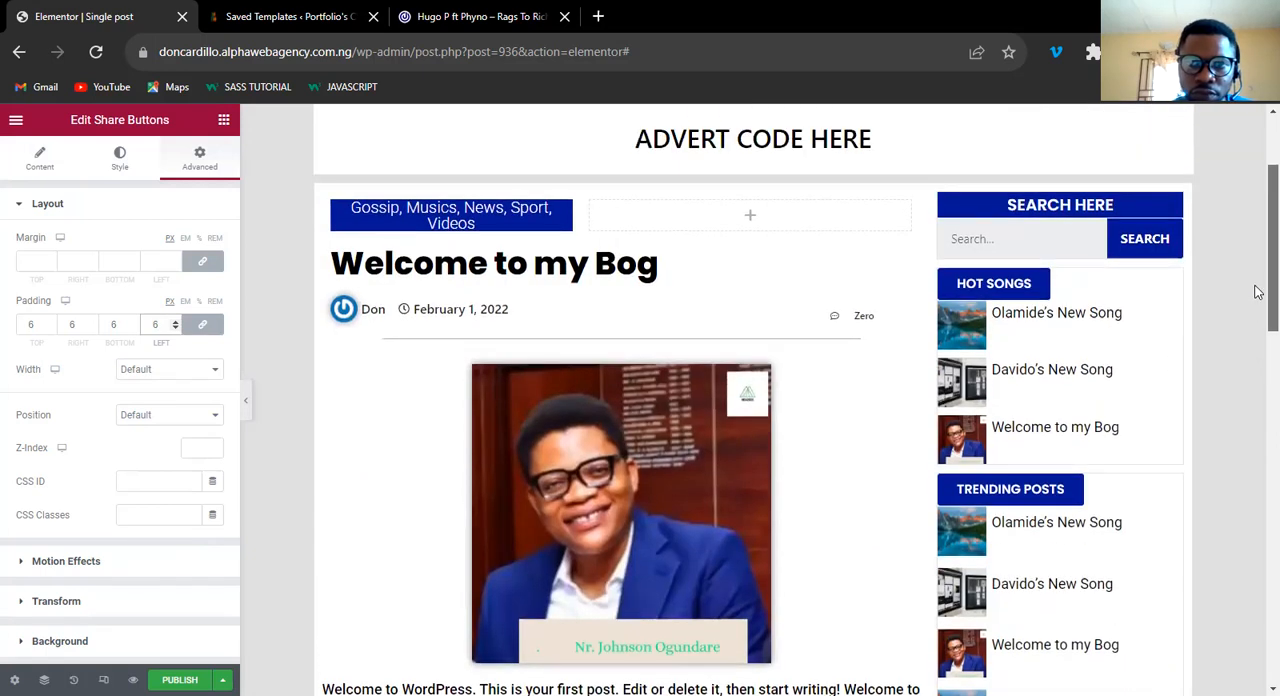
pyautogui.scroll(-2, 1258, 312)
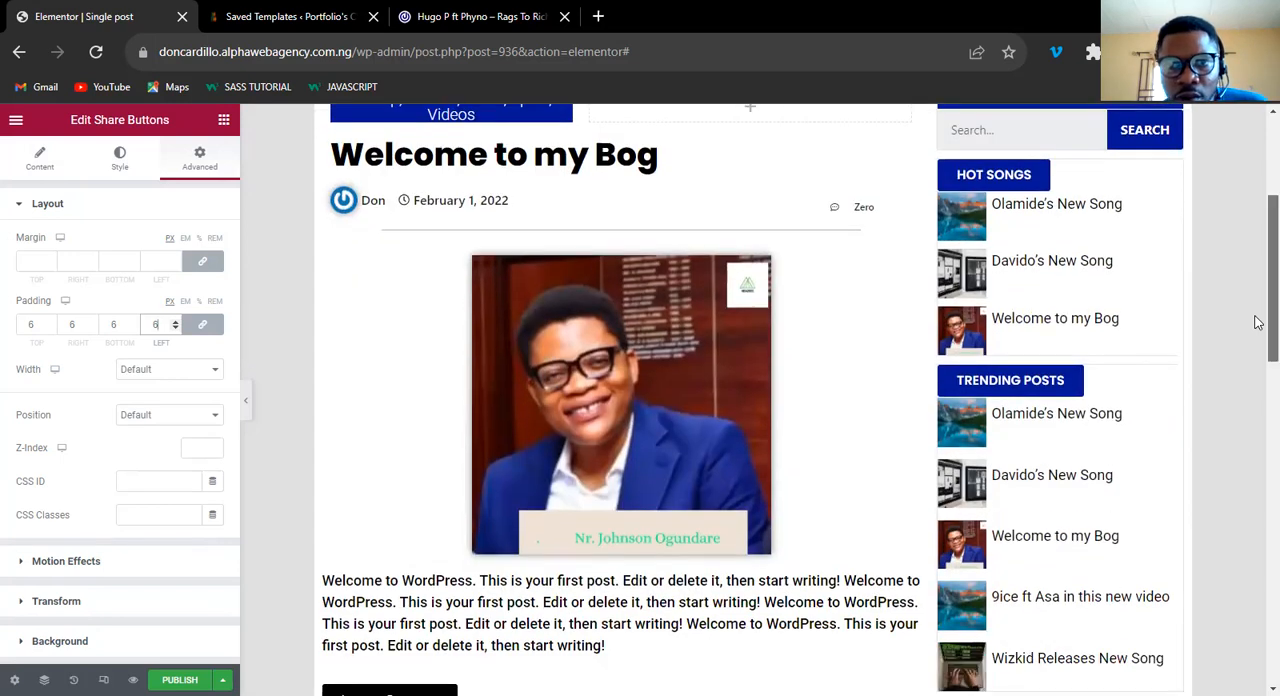
pyautogui.scroll(2, 1254, 277)
pyautogui.scroll(-1, 1254, 300)
pyautogui.scroll(-10, 1258, 332)
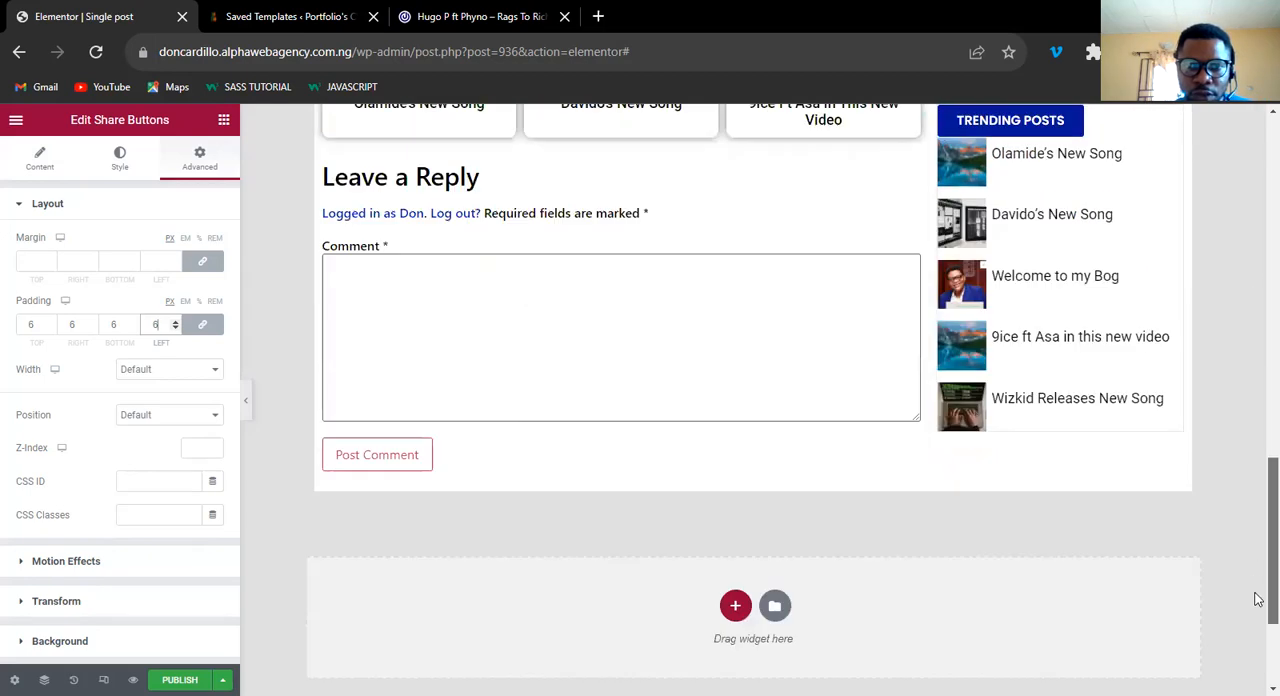
# Switch the single post template to tablet preview and expand the advert section down to its heading in the Navigator.
pyautogui.moveTo(1257, 531); pyautogui.dragTo(1257, 262)
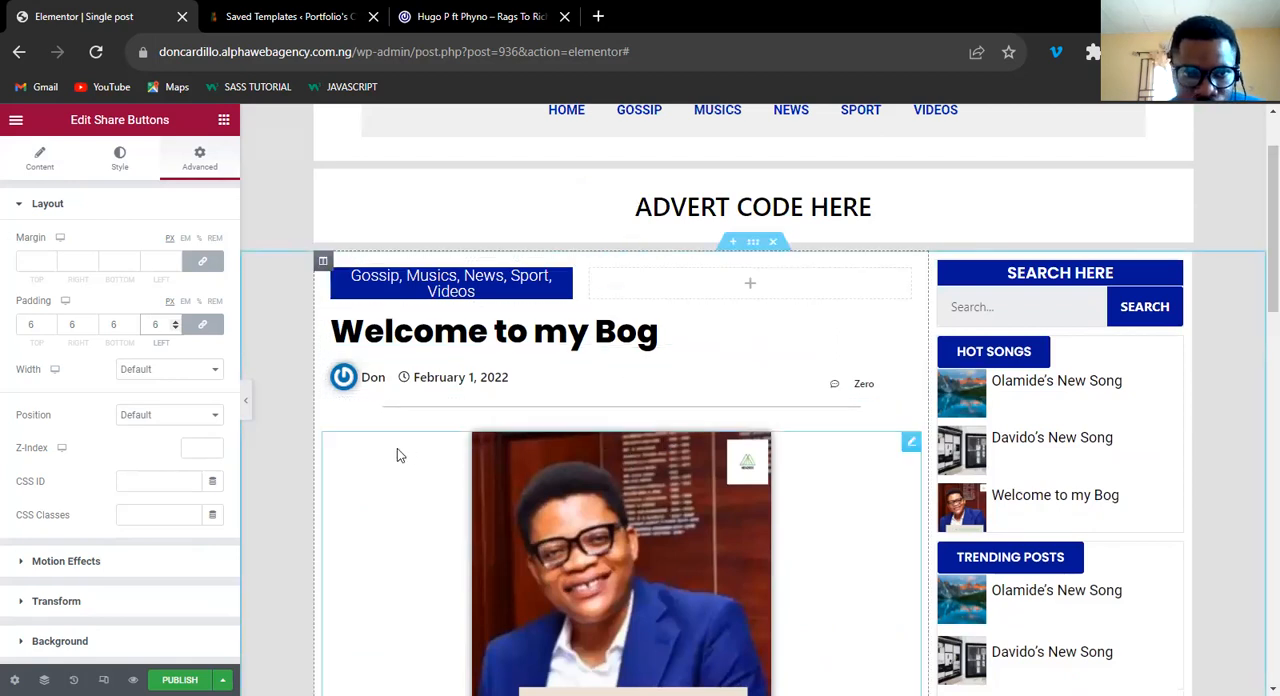
pyautogui.click(323, 262)
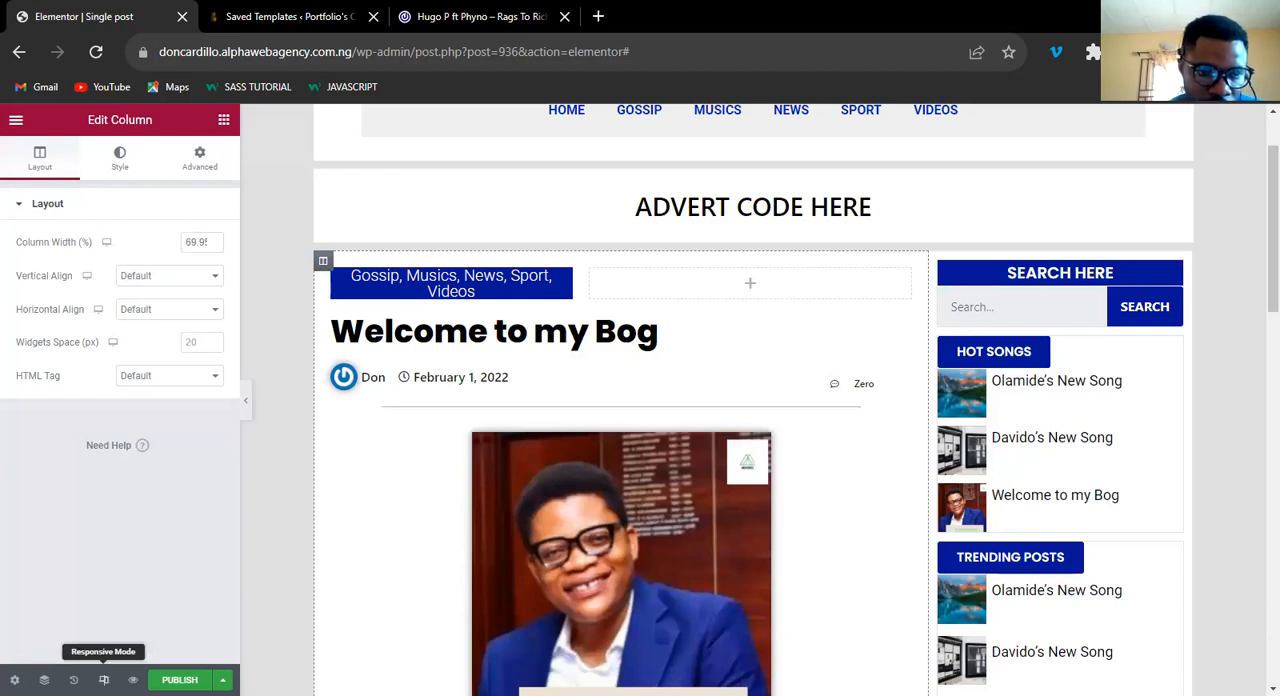
pyautogui.click(103, 679)
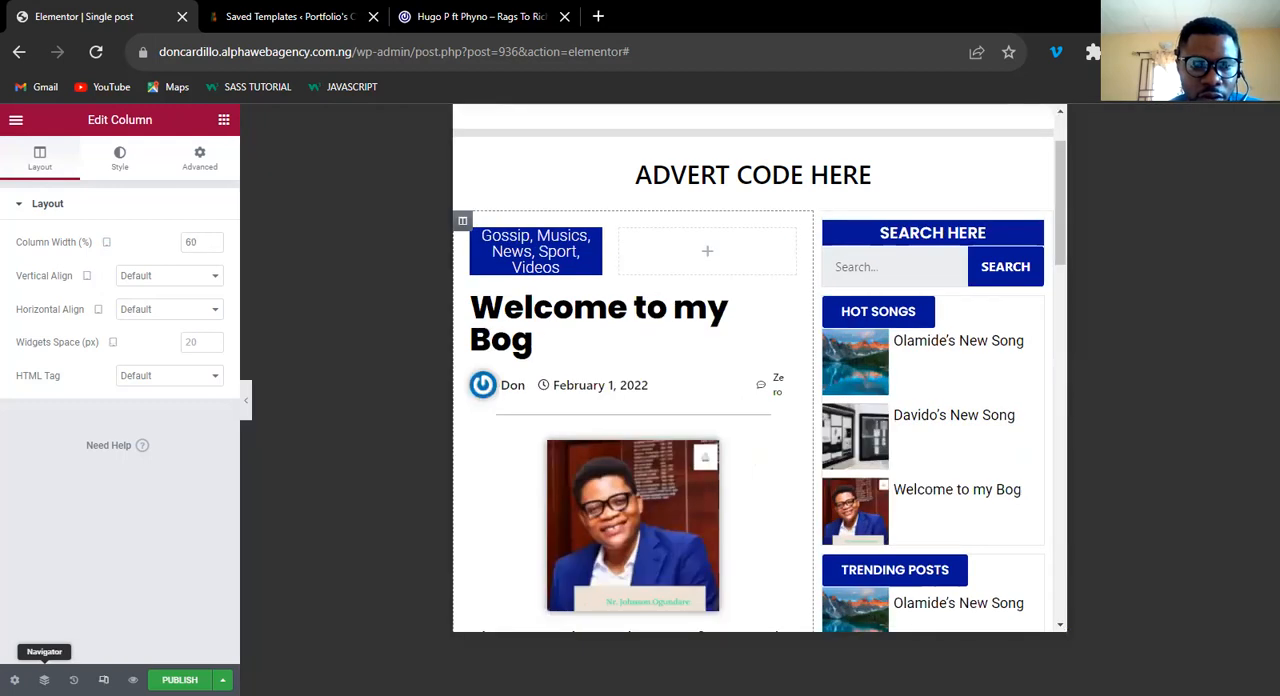
pyautogui.click(44, 679)
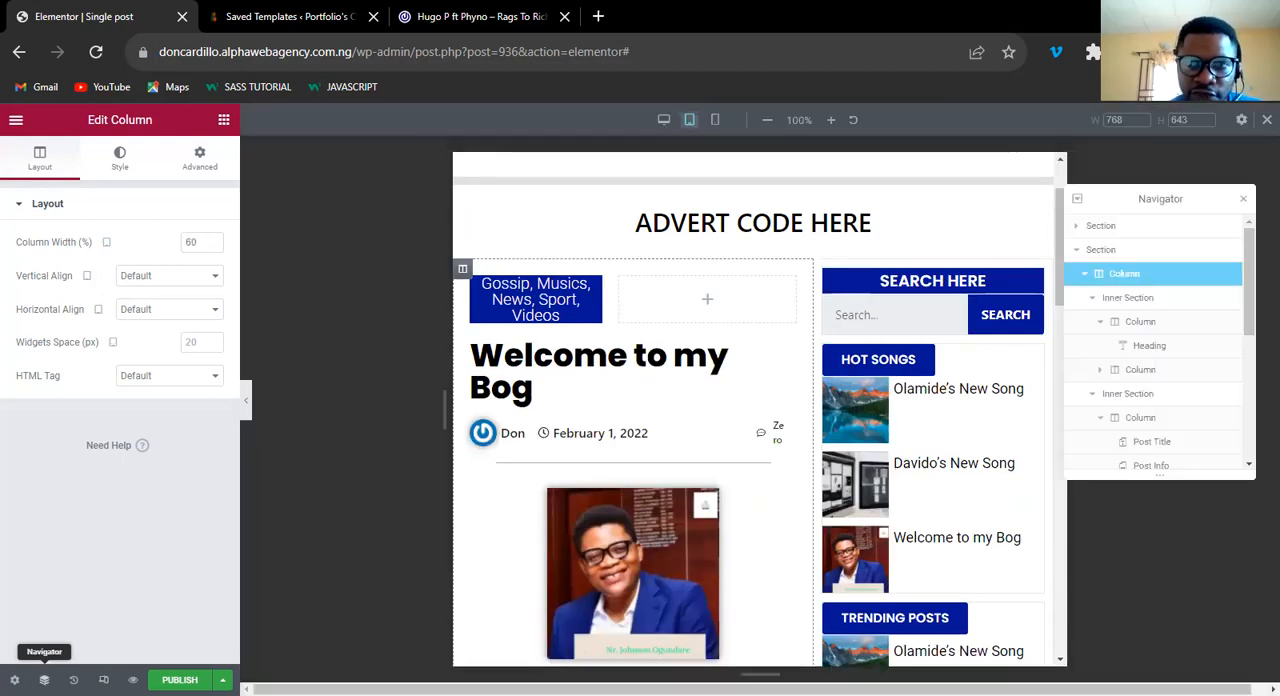
pyautogui.click(1077, 228)
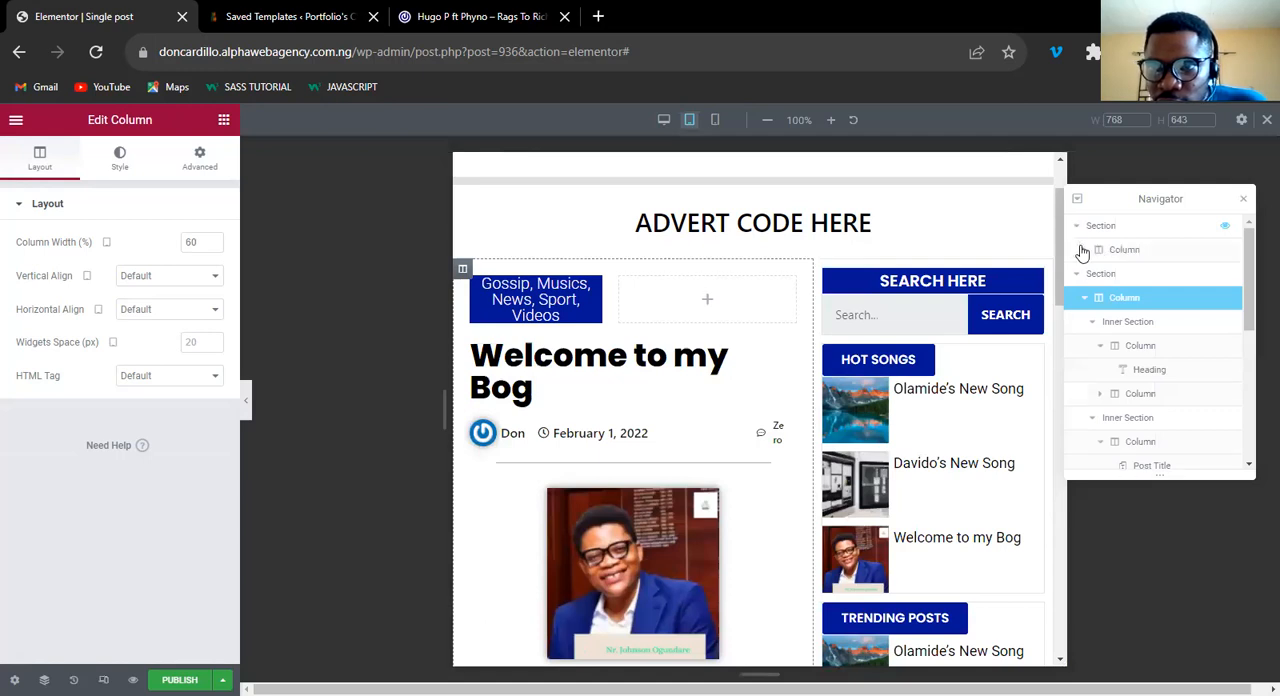
pyautogui.click(1084, 250)
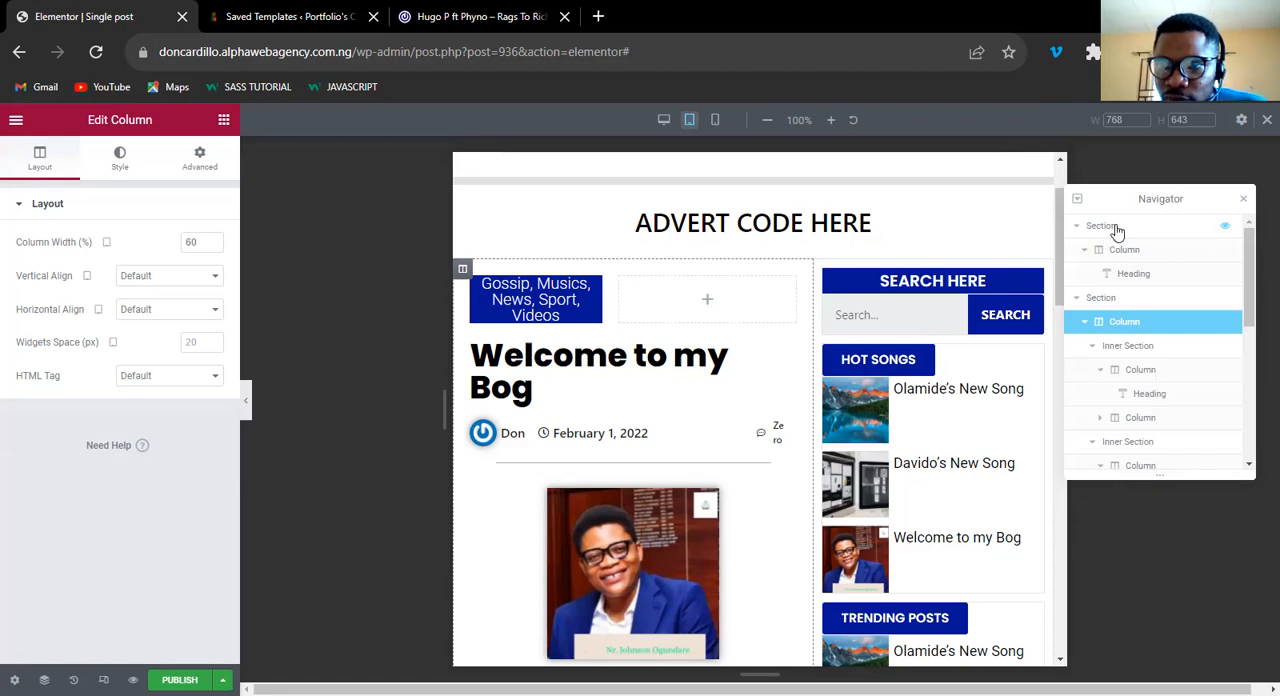
# Rename the section holding the advert placeholder as "Advert Section" in the Navigator.
pyautogui.click(1118, 231)
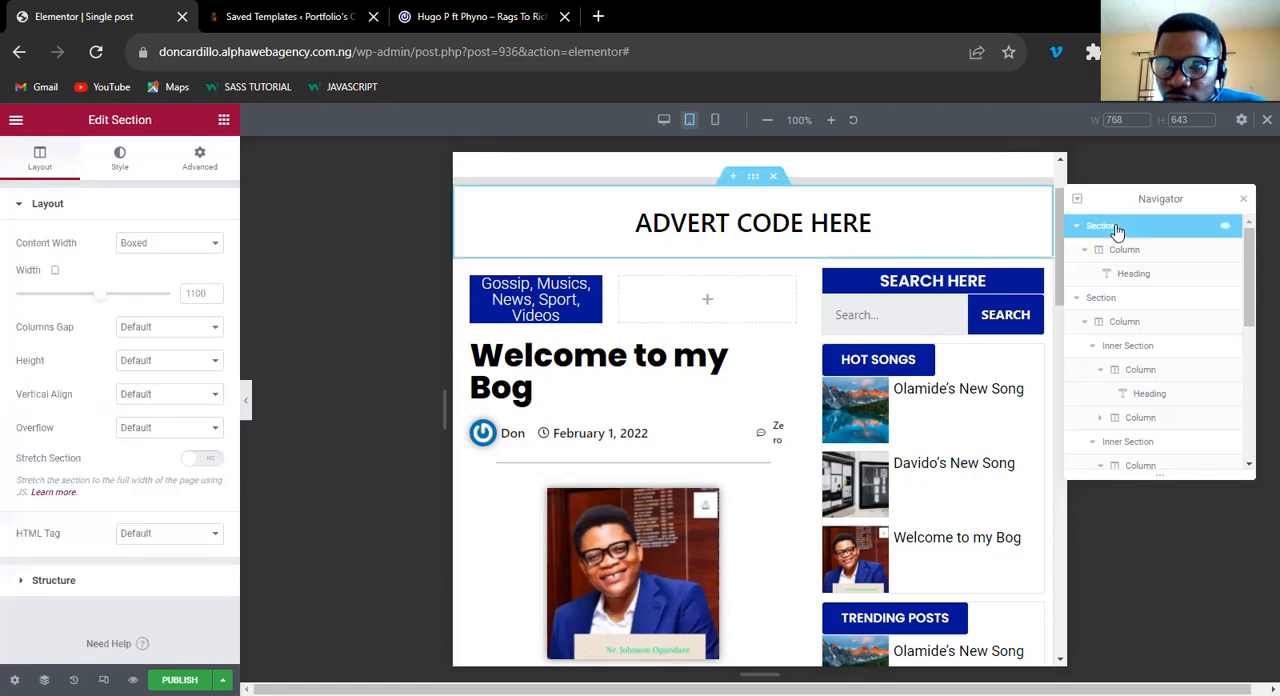
pyautogui.doubleClick(1107, 230)
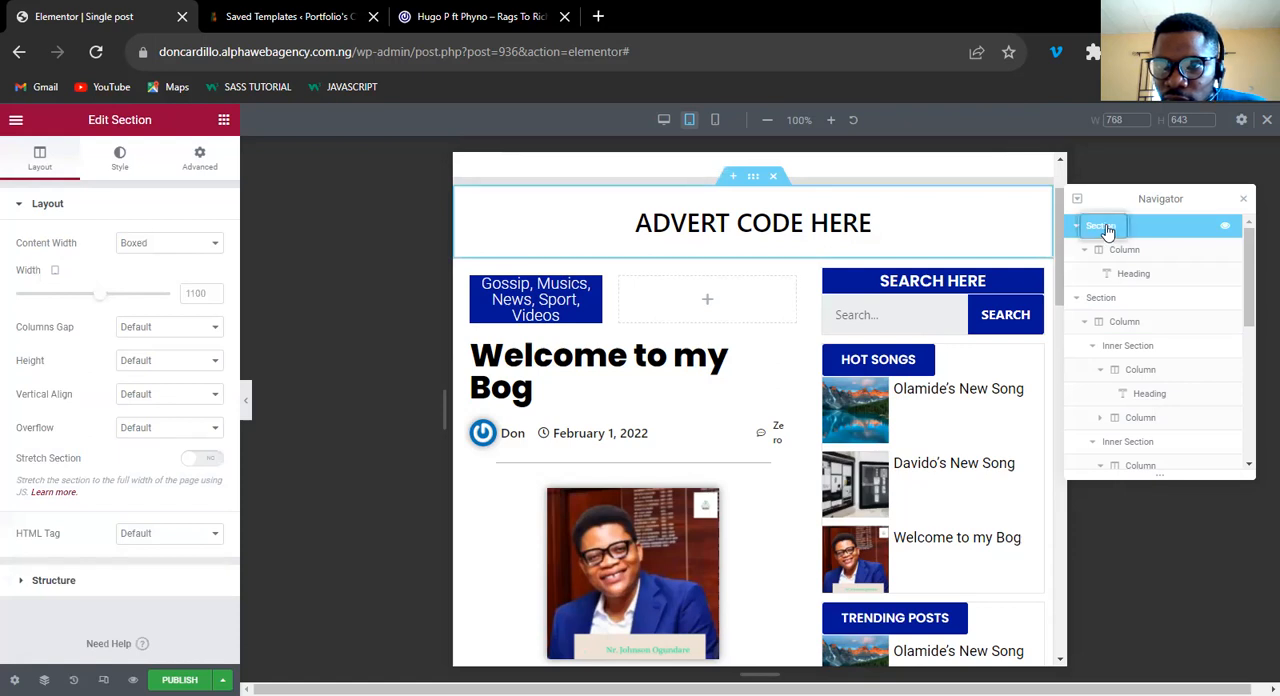
pyautogui.doubleClick(1107, 230)
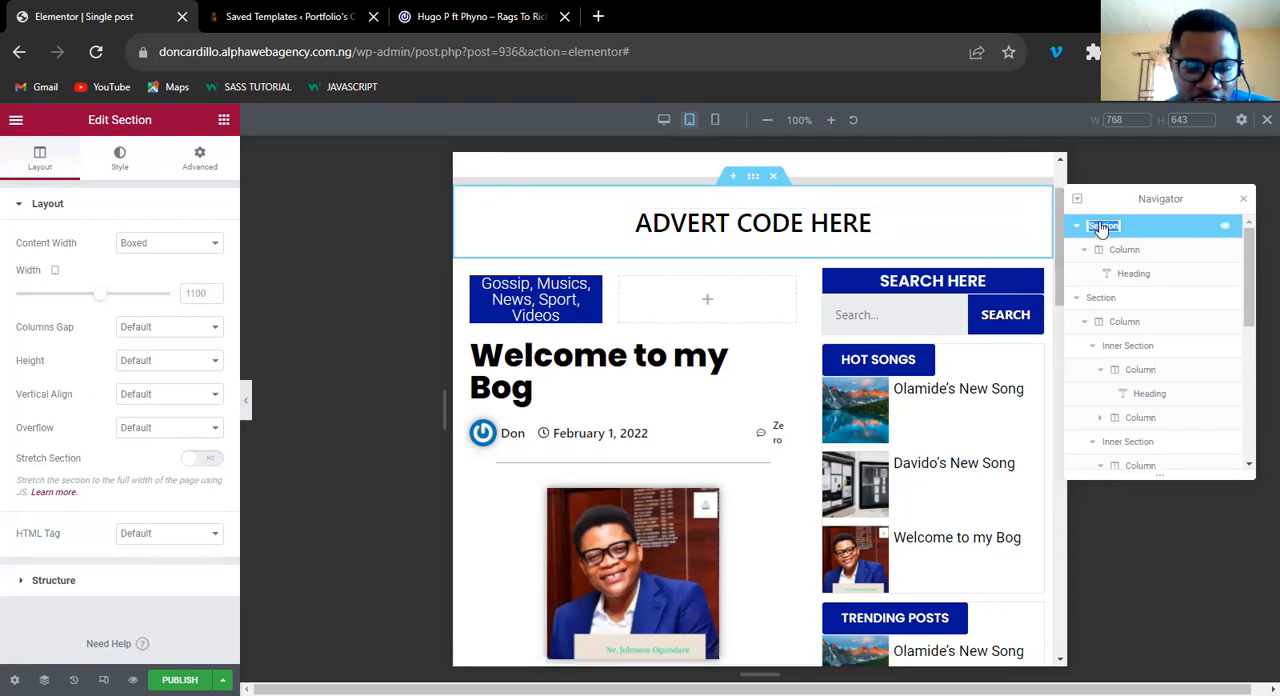
pyautogui.write('Ad')
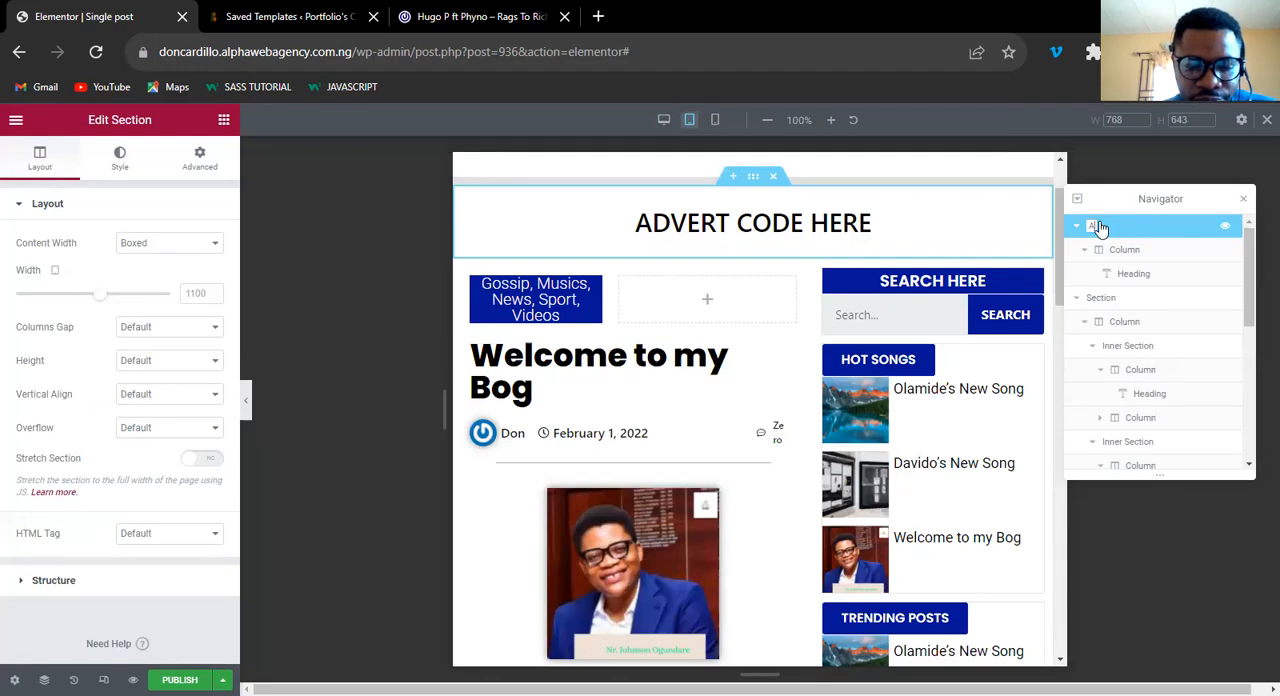
pyautogui.write('dvert')
pyautogui.press('BackSpace')
pyautogui.press('BackSpace')
pyautogui.press('BackSpace')
pyautogui.press('BackSpace')
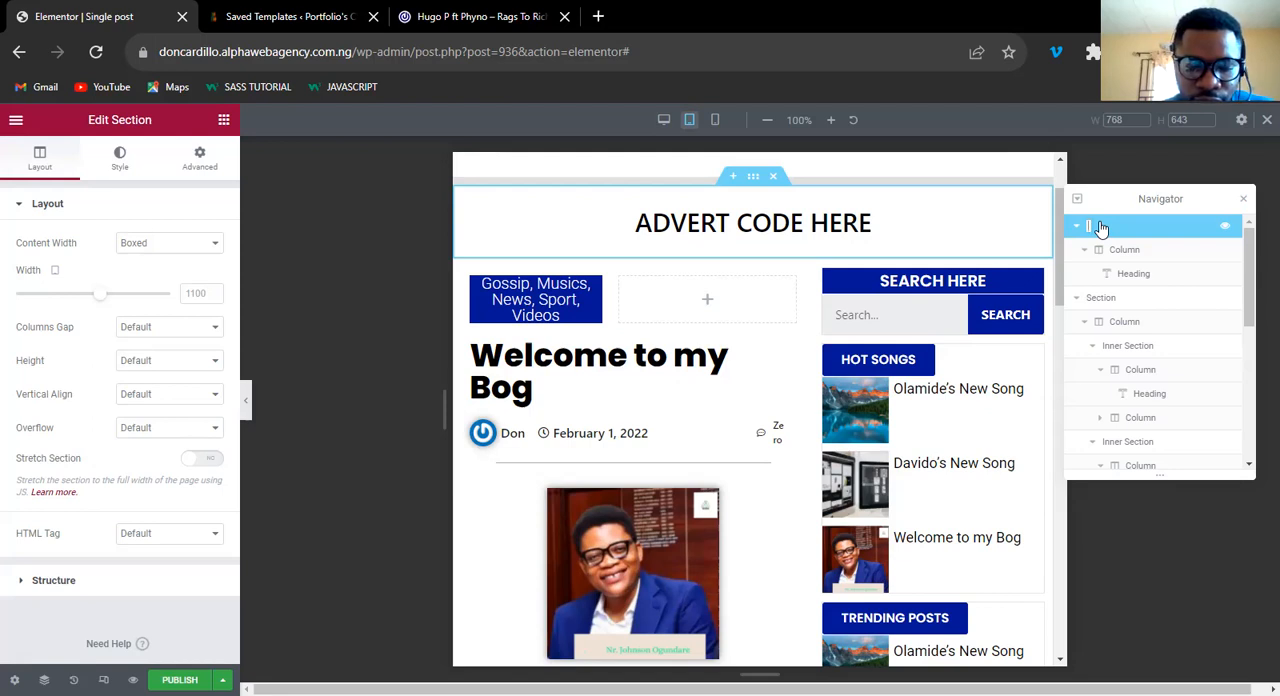
pyautogui.write('A')
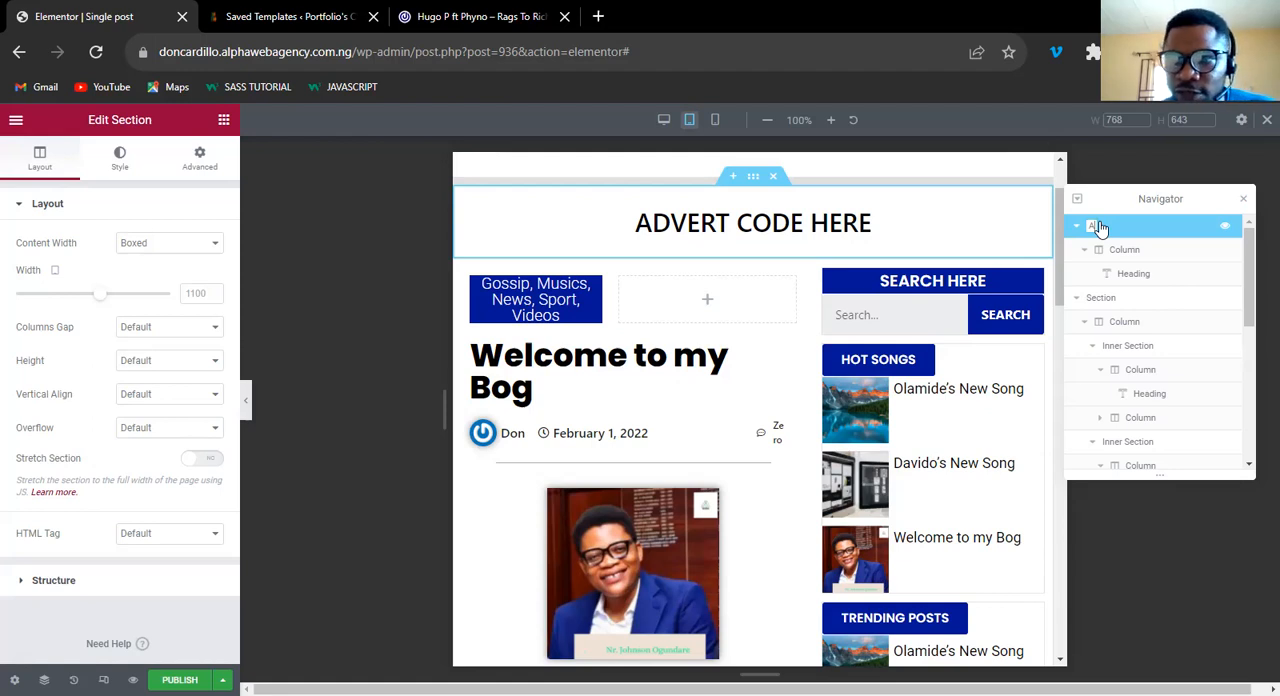
pyautogui.write('dvert Section')
pyautogui.press('Return')
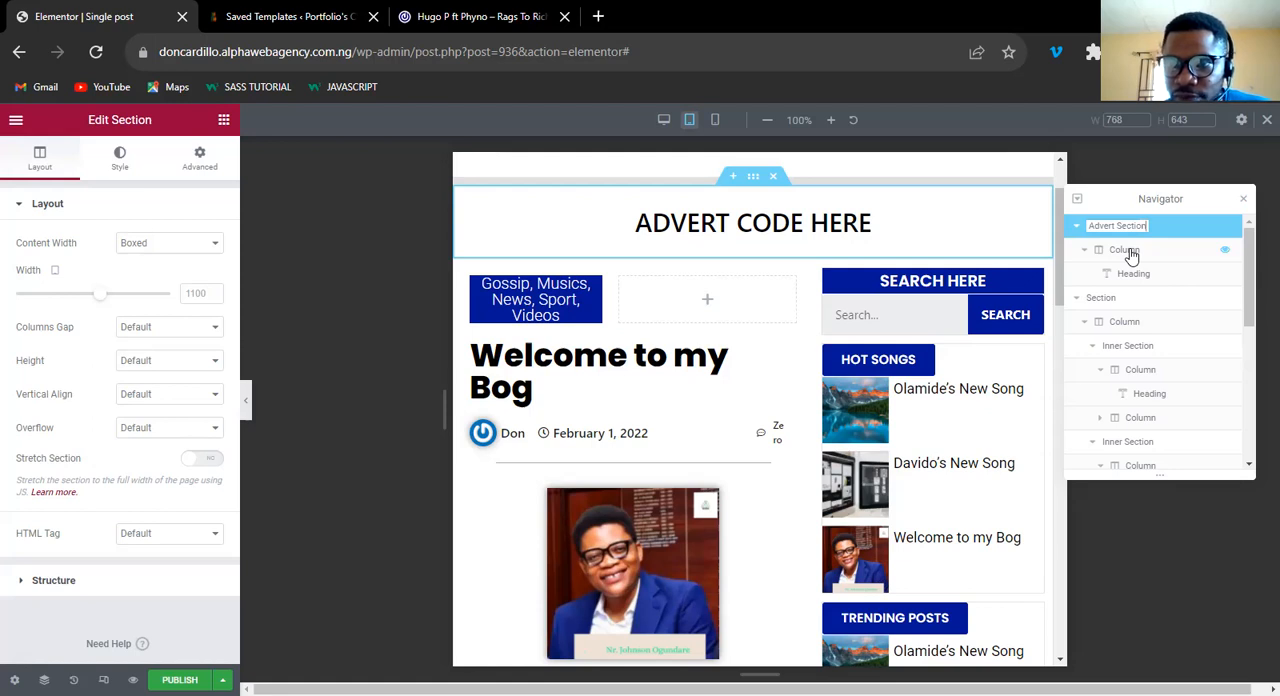
# Rename the advert section's column as "Ads Container" and its heading as "Ads Placeholder" in the Navigator.
pyautogui.doubleClick(1128, 251)
pyautogui.write('A')
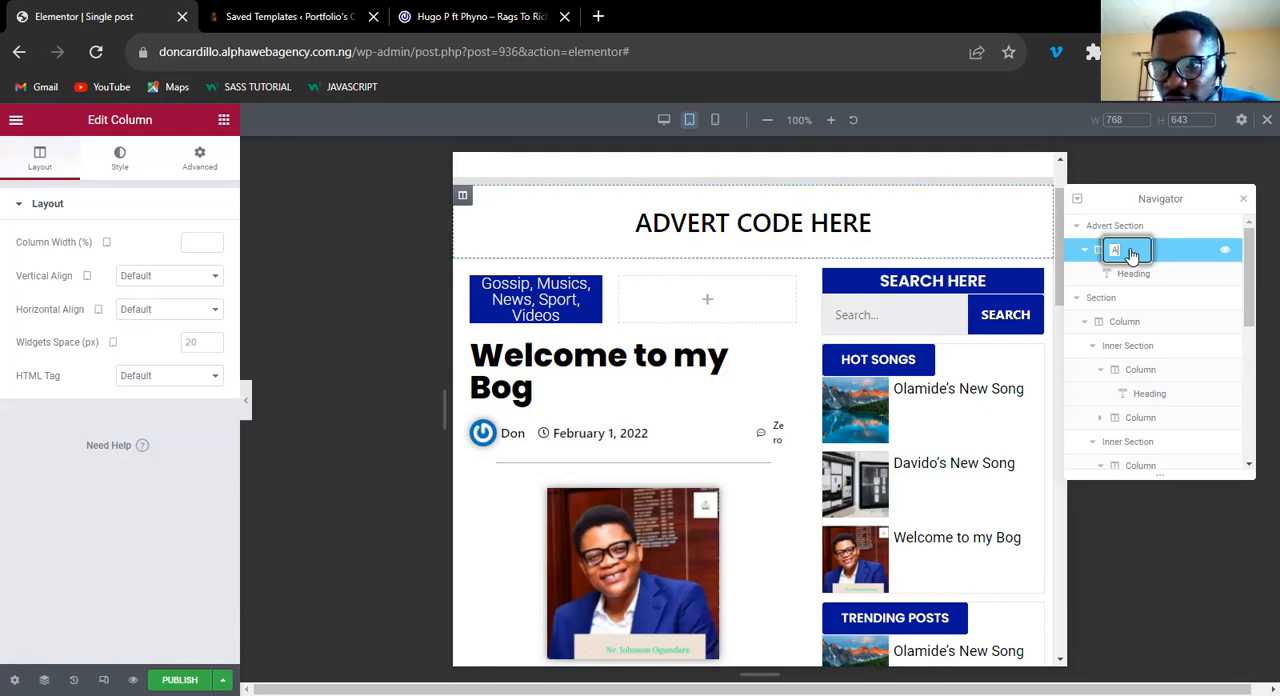
pyautogui.write('ds Container')
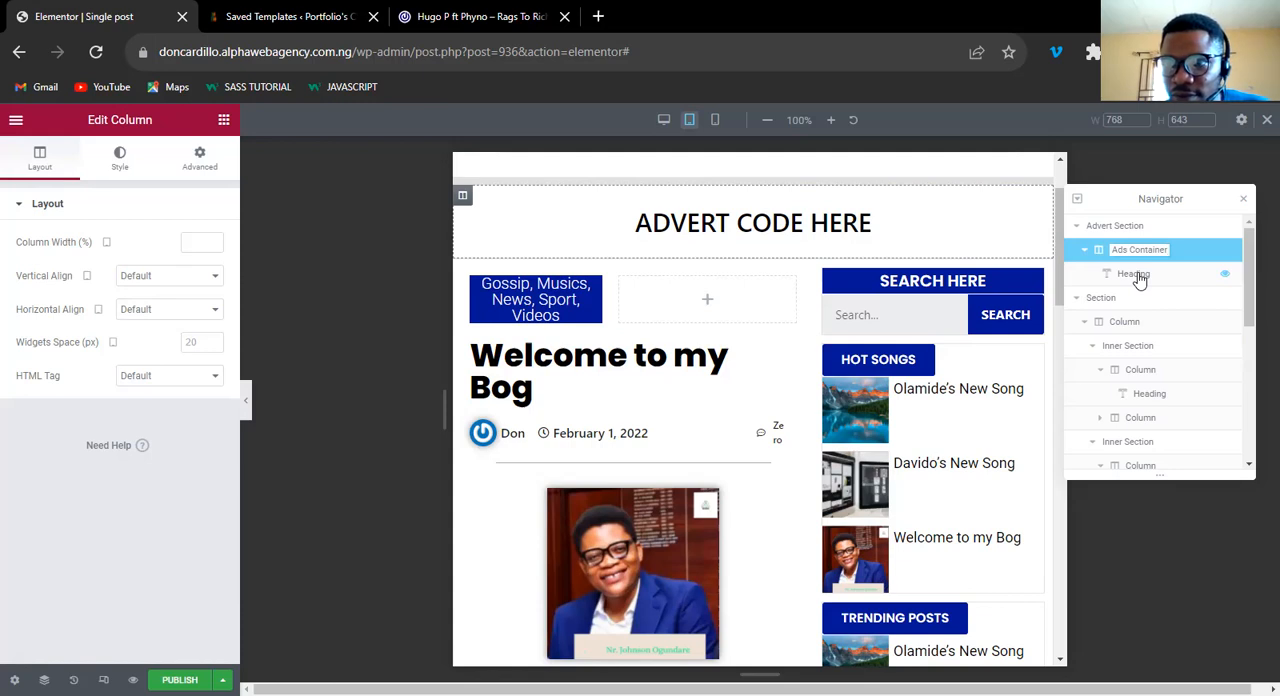
pyautogui.doubleClick(1136, 274)
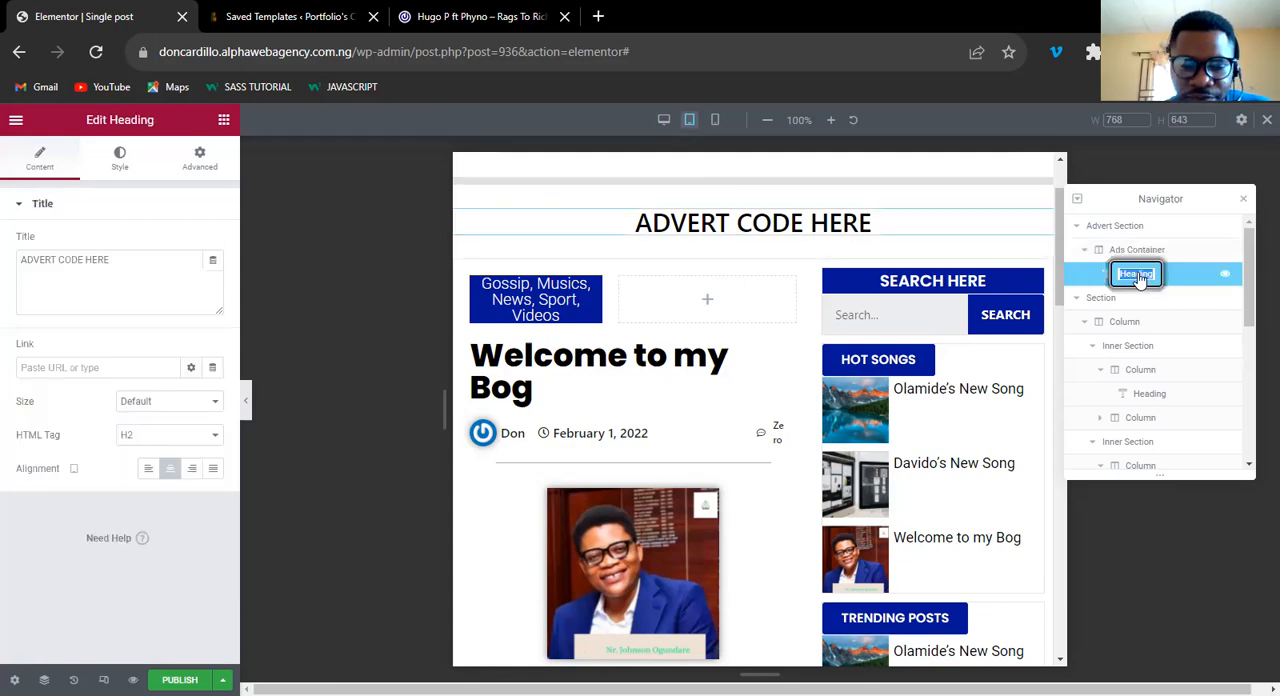
pyautogui.write('A')
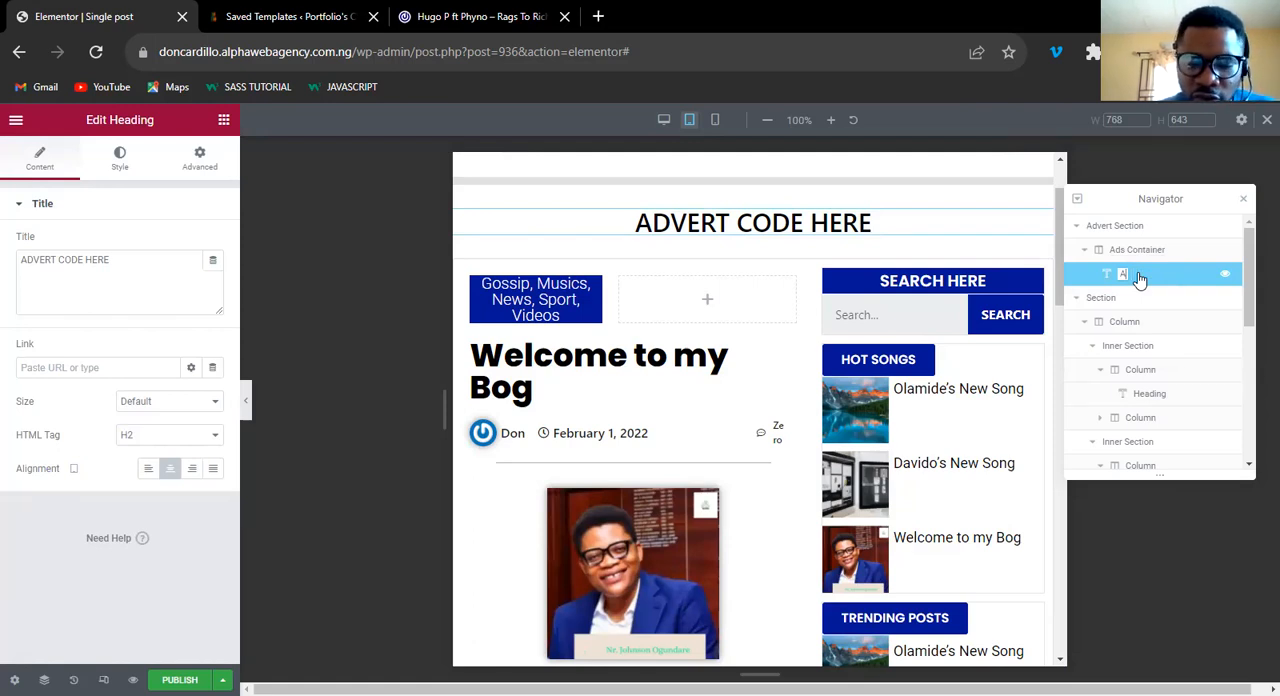
pyautogui.write('ds Placeholder')
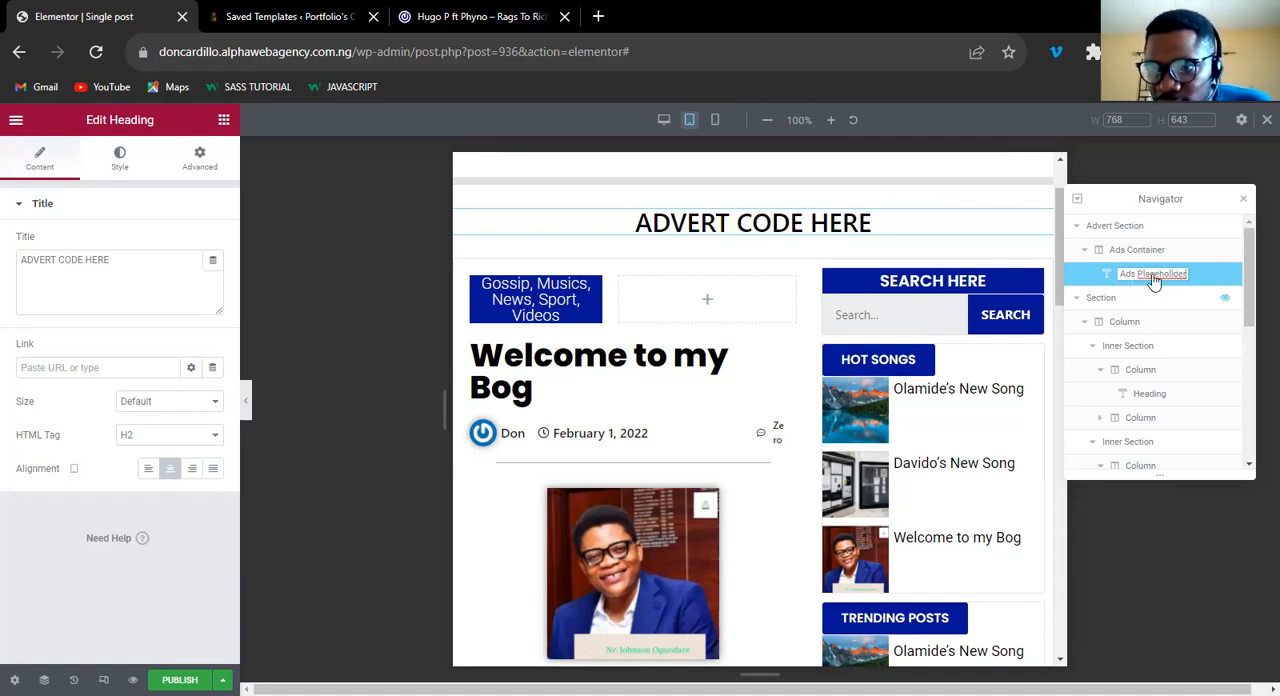
pyautogui.press('Return')
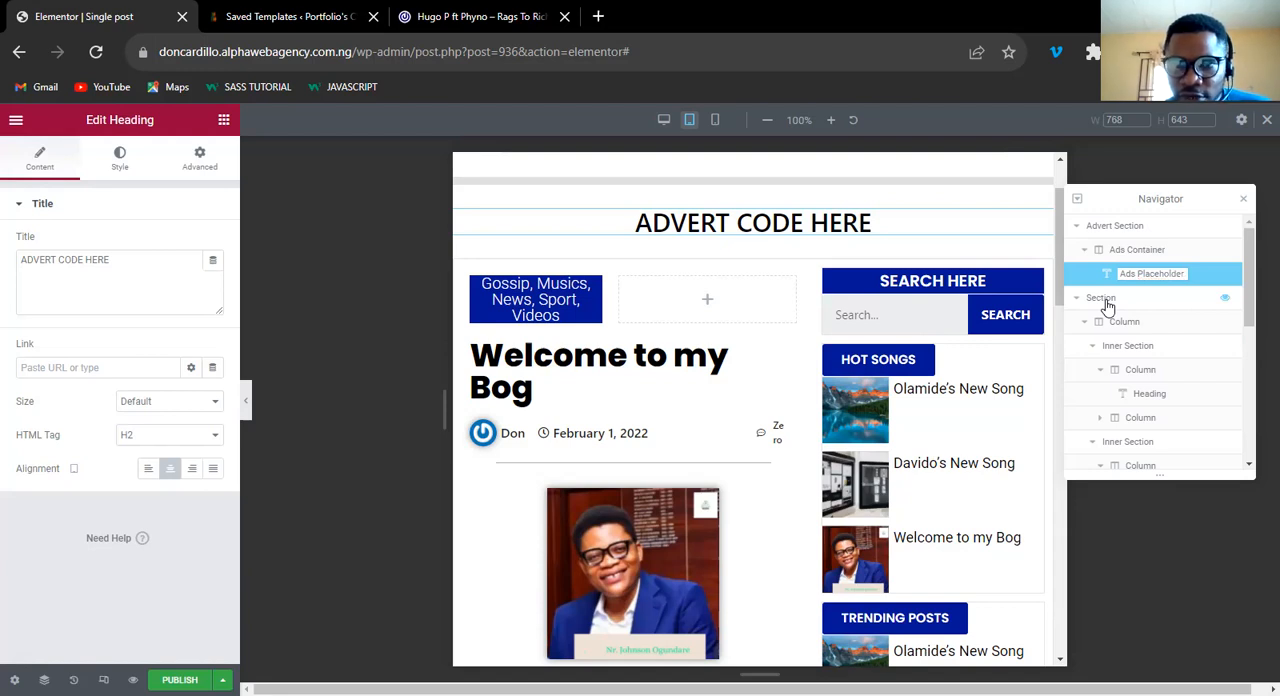
# Rename the main content section as "Post Body" and its first column as "Col-left" in the Navigator.
pyautogui.click(1102, 298)
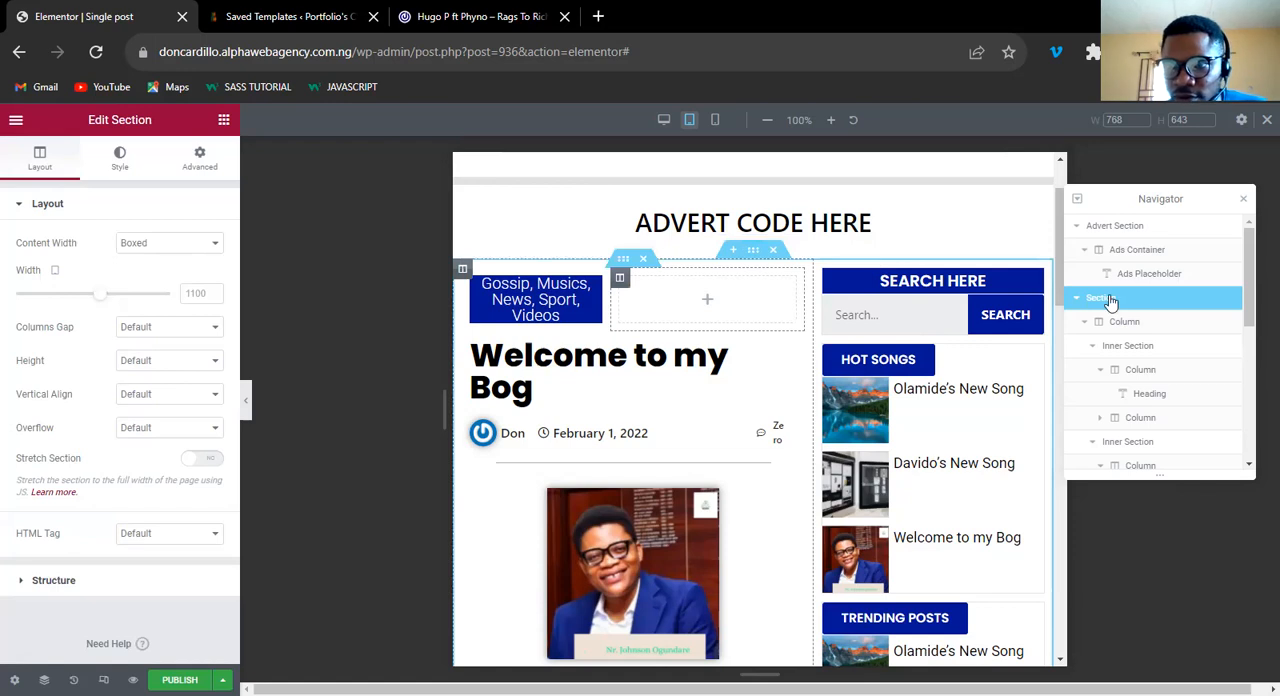
pyautogui.doubleClick(1104, 300)
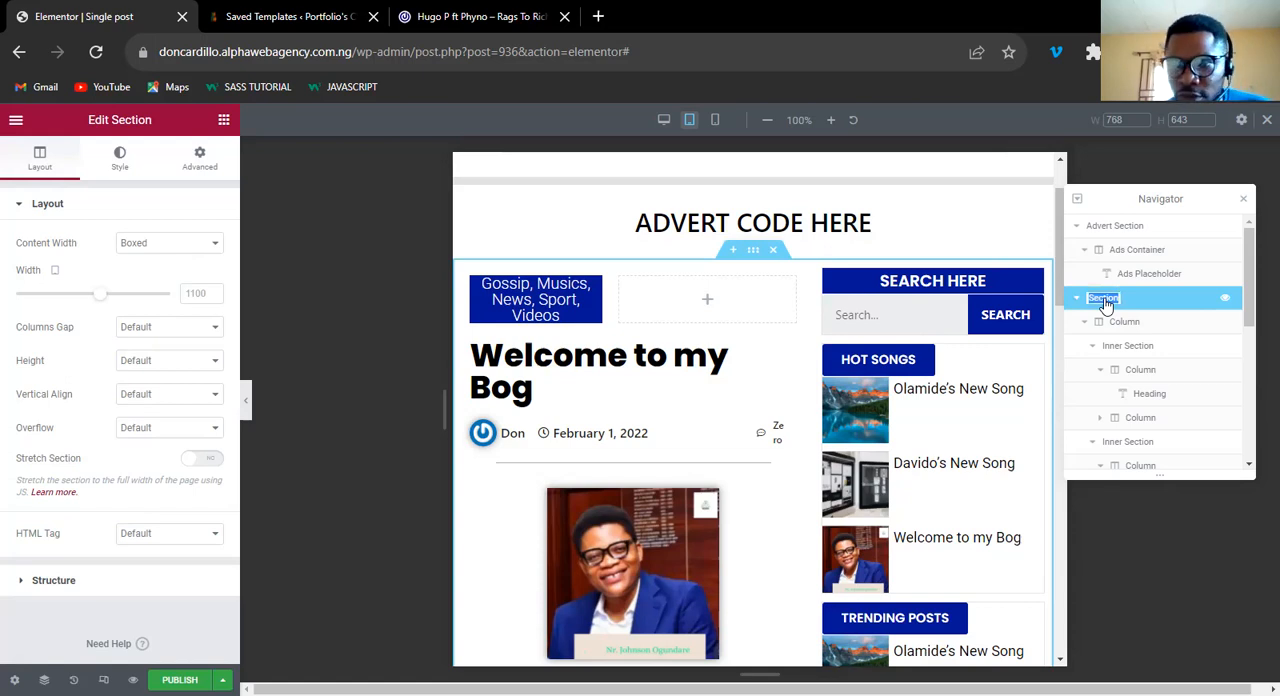
pyautogui.write('Post Body')
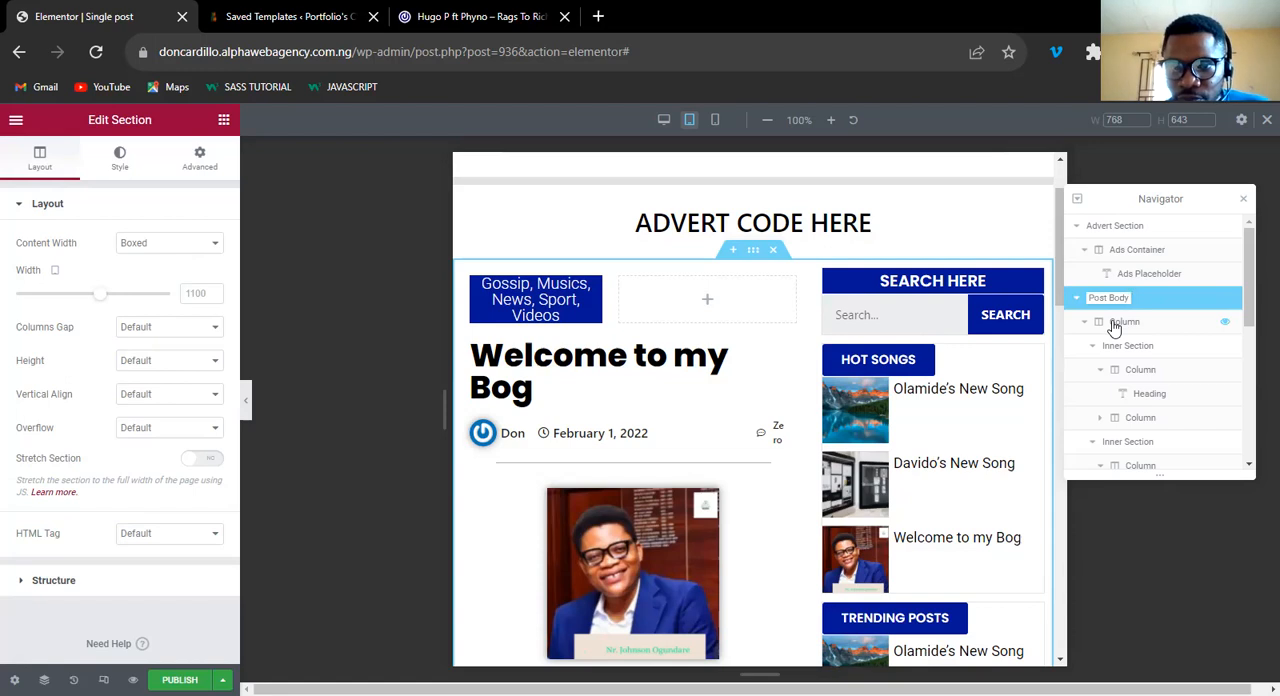
pyautogui.click(1114, 325)
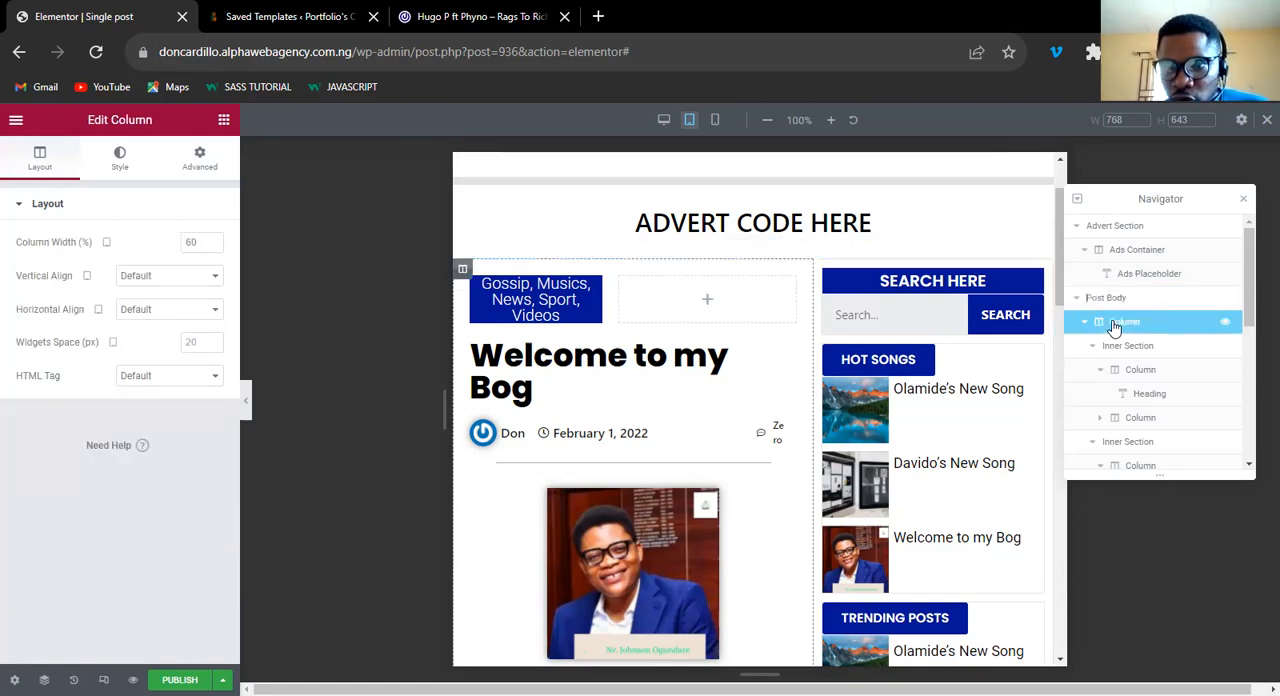
pyautogui.doubleClick(1127, 325)
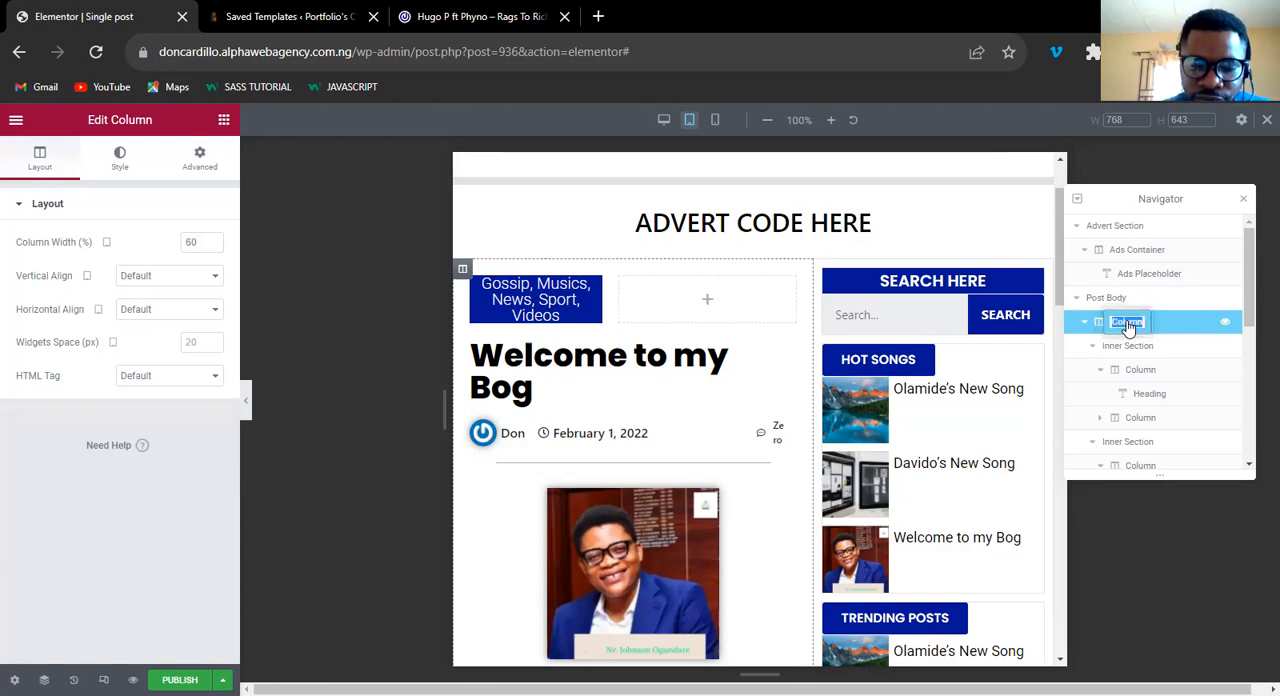
pyautogui.write('C')
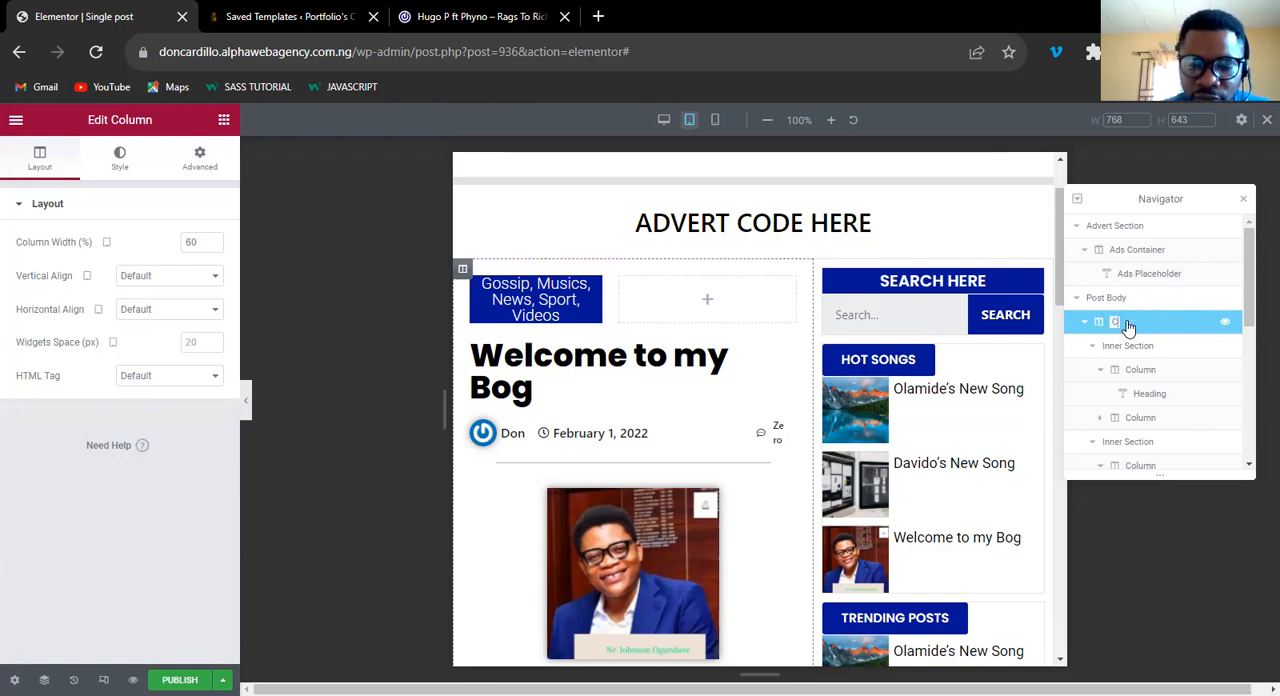
pyautogui.write('ol')
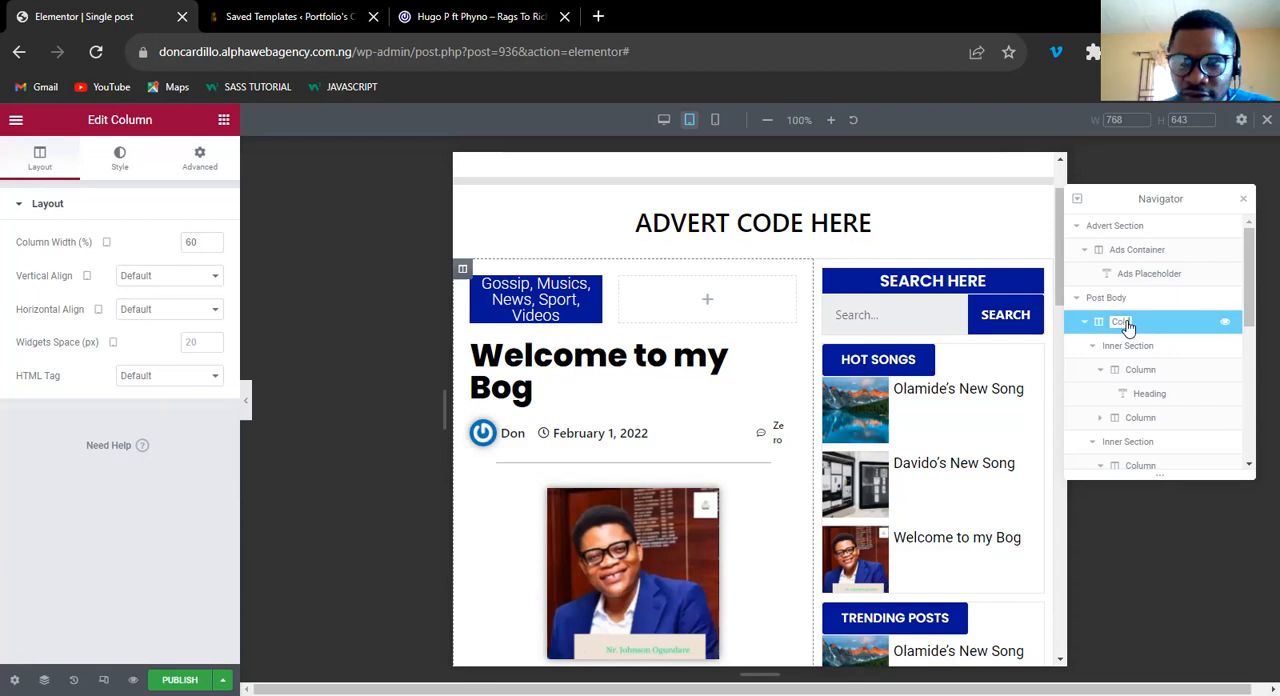
pyautogui.write('-left')
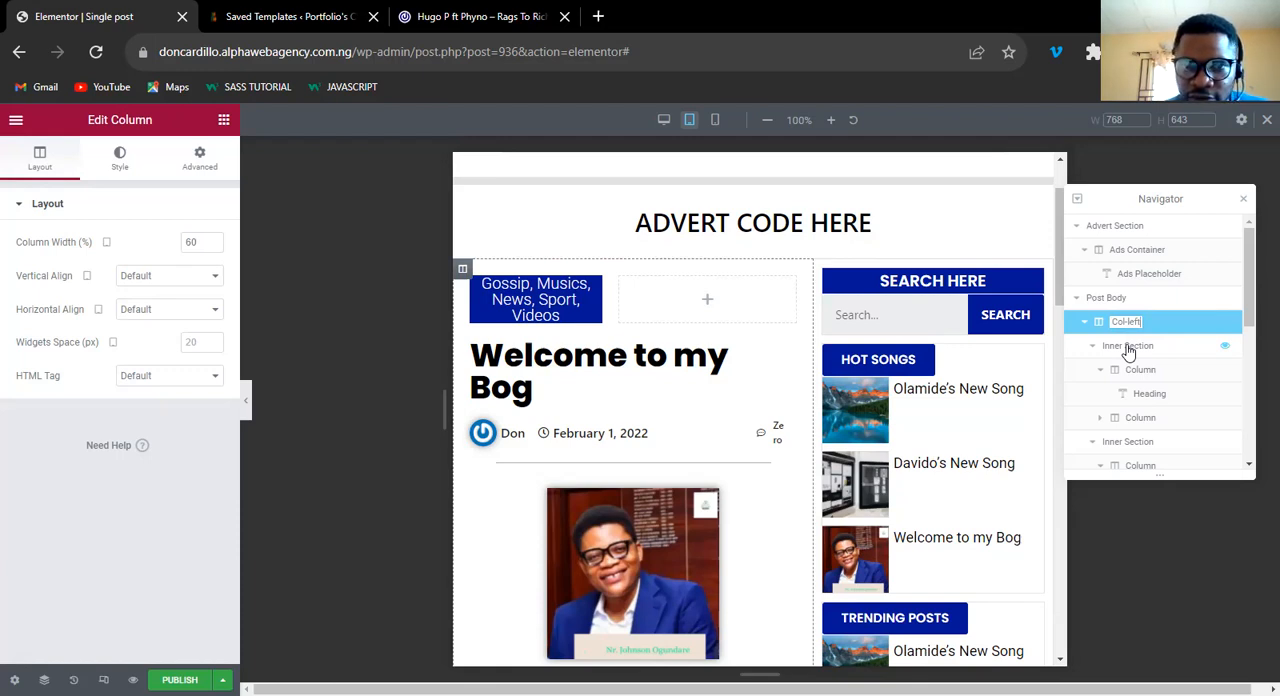
# Rename the inner section holding the post categories, the first one in Col-left, as "Post_cat".
pyautogui.click(1128, 347)
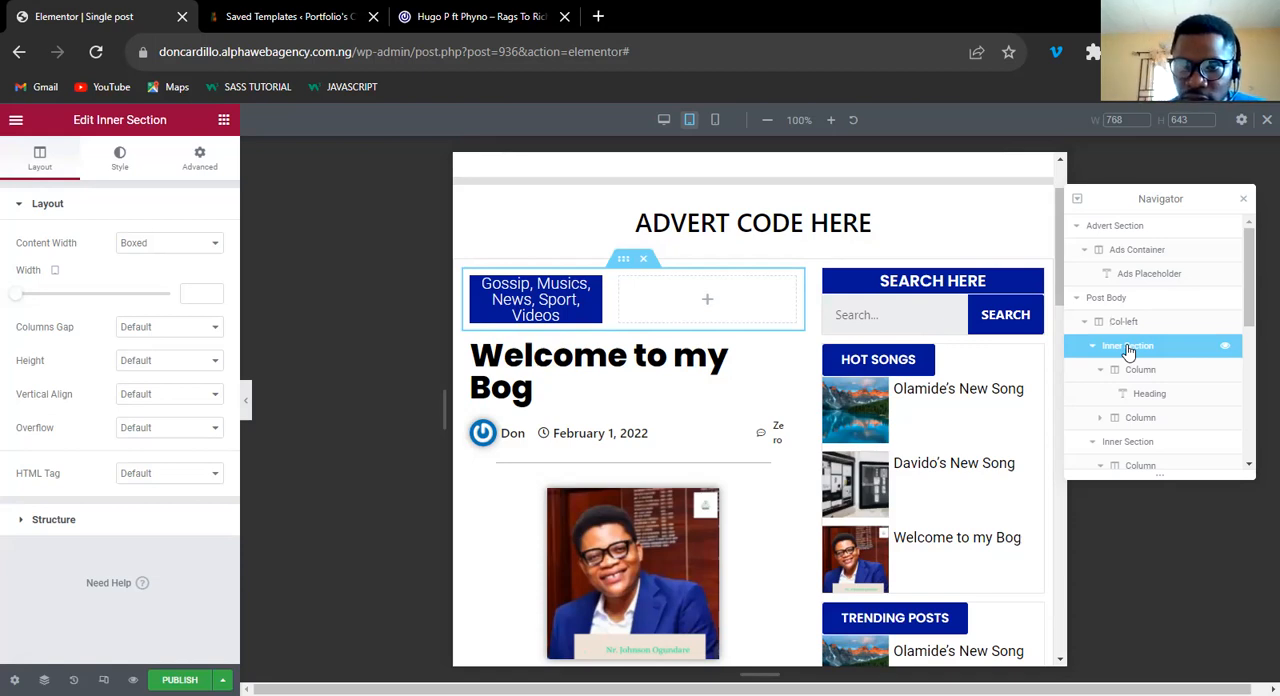
pyautogui.doubleClick(1128, 347)
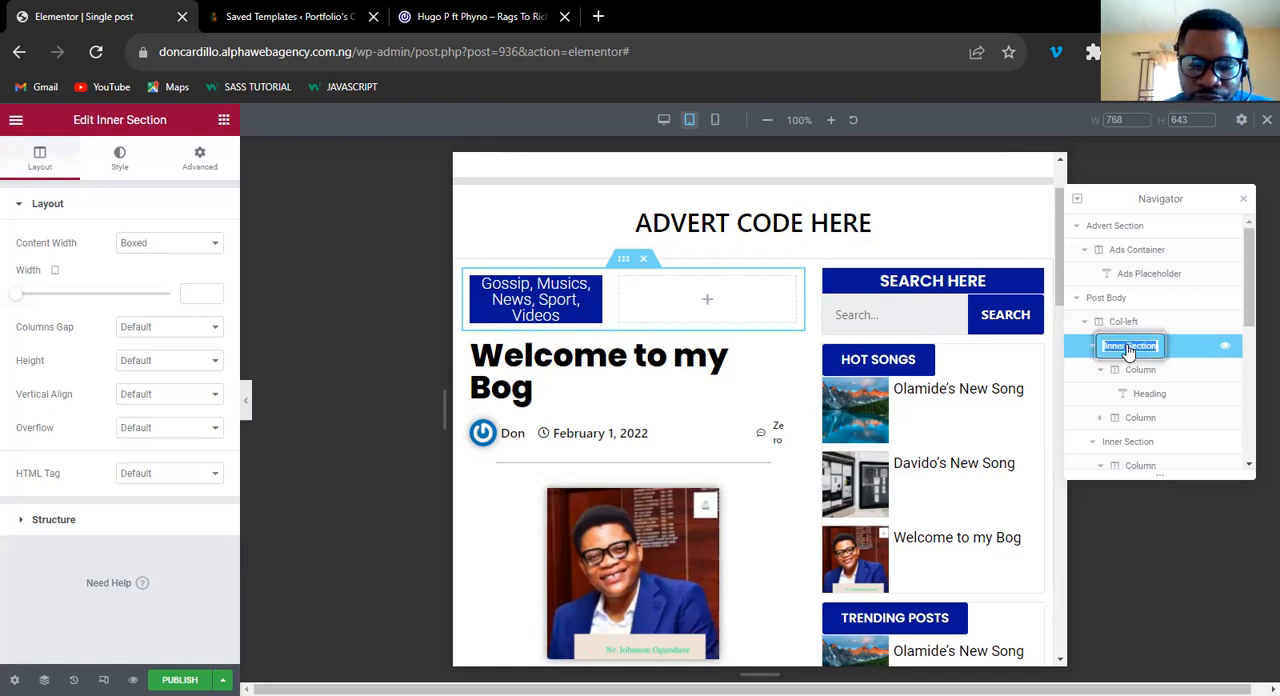
pyautogui.write('C')
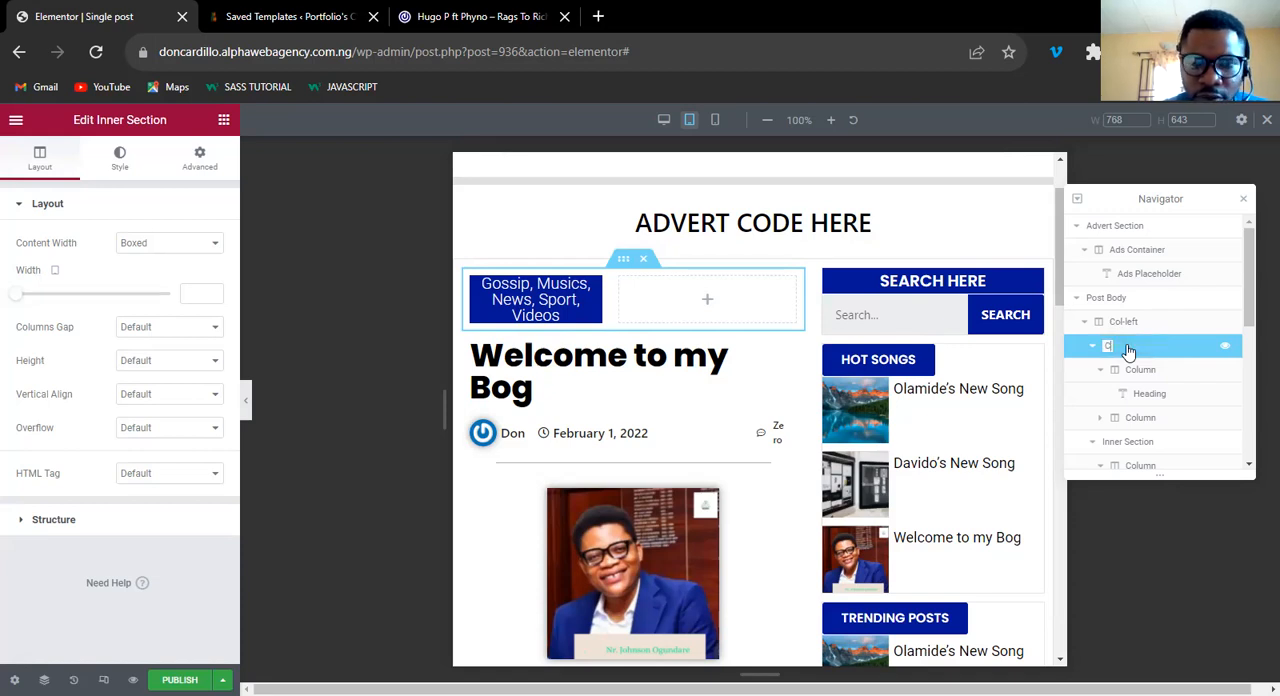
pyautogui.write('ol')
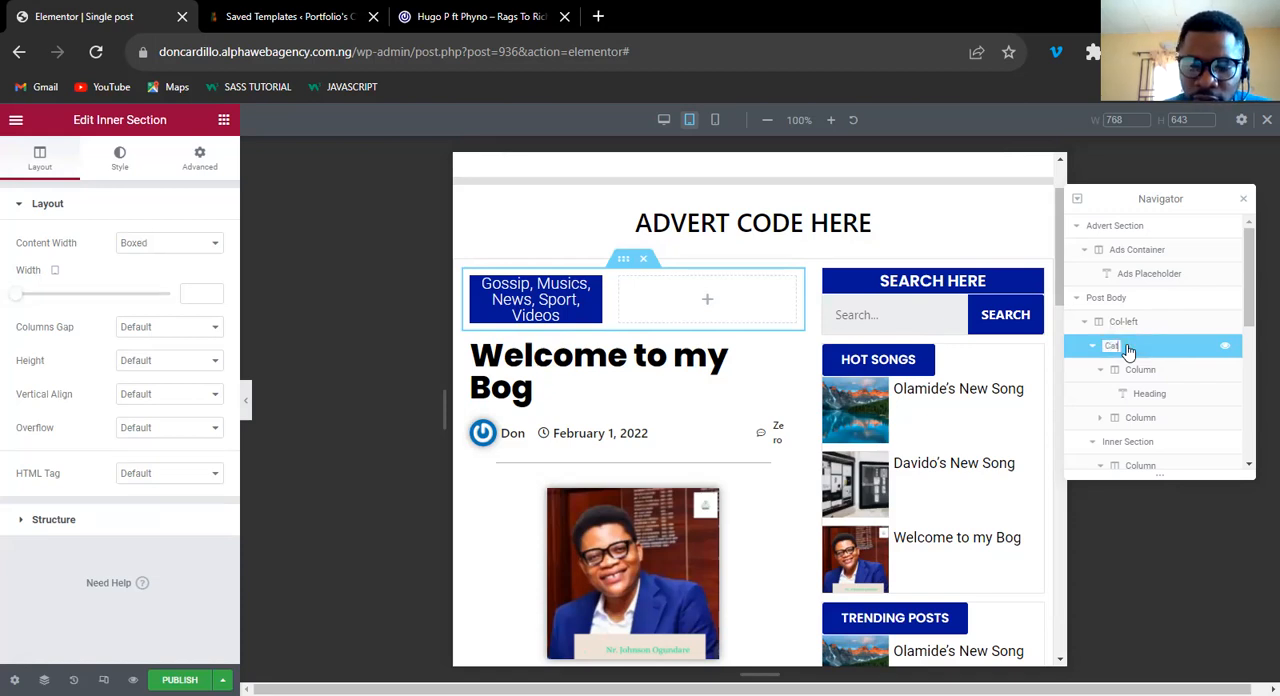
pyautogui.press('BackSpace')
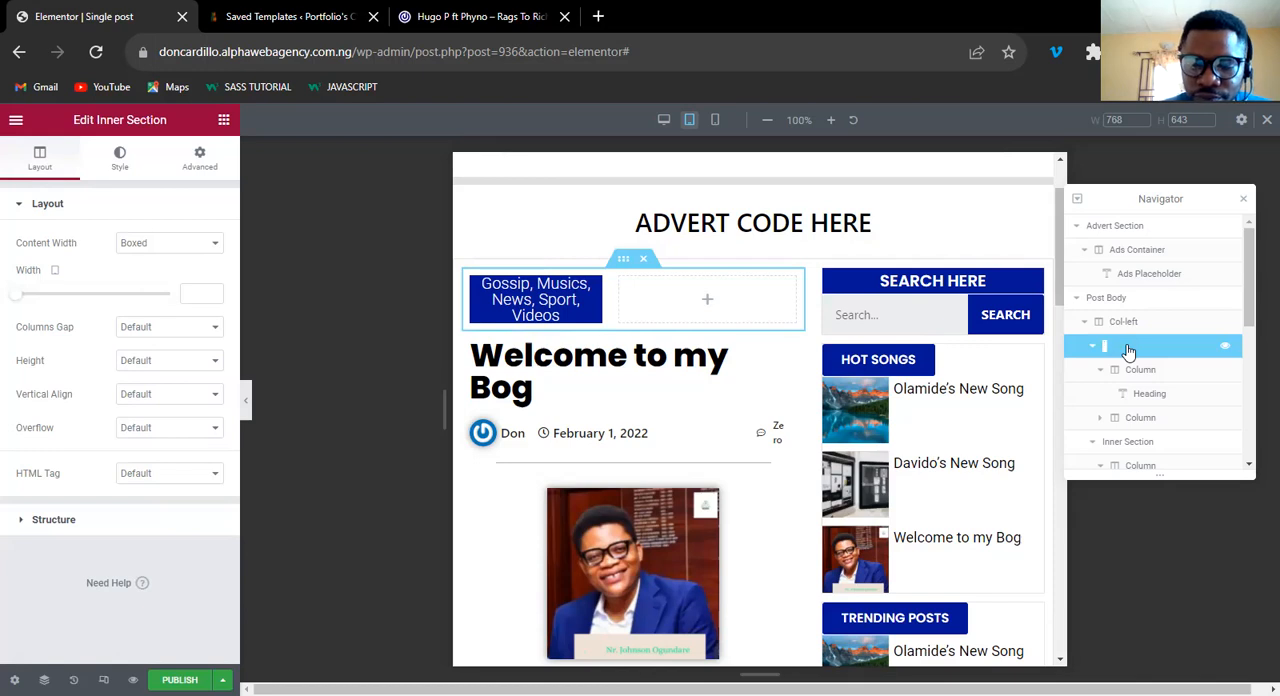
pyautogui.write('H')
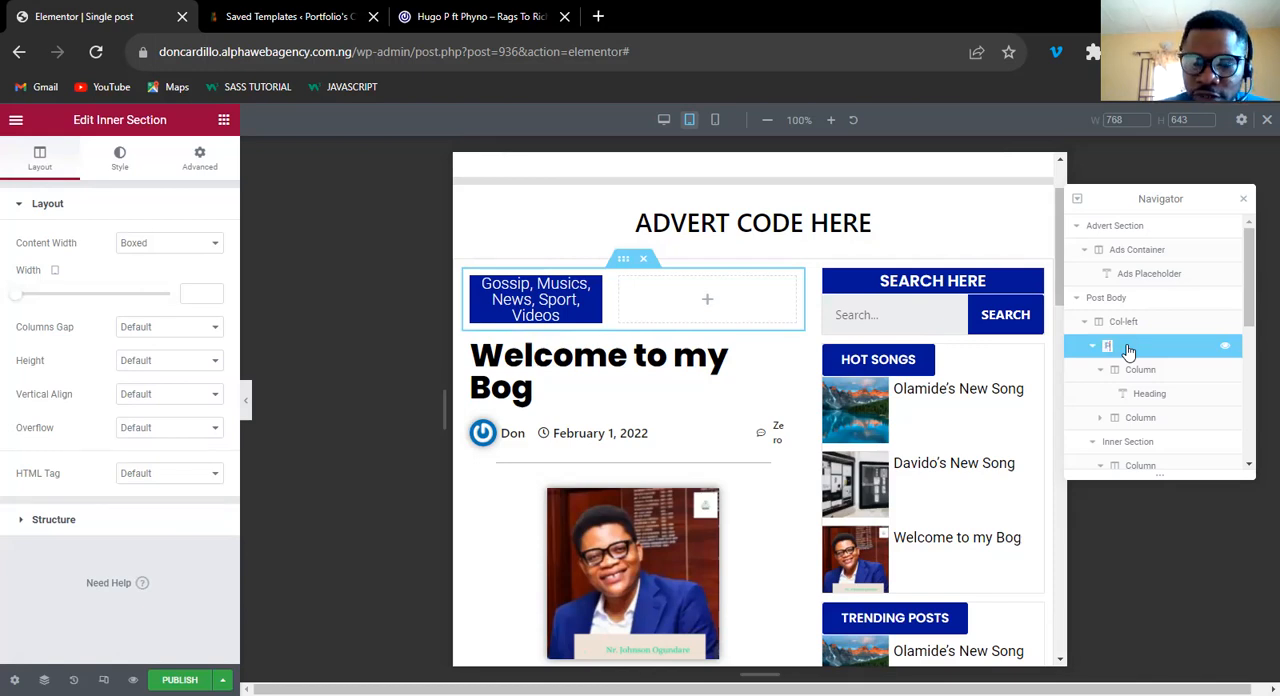
pyautogui.write('ost cat')
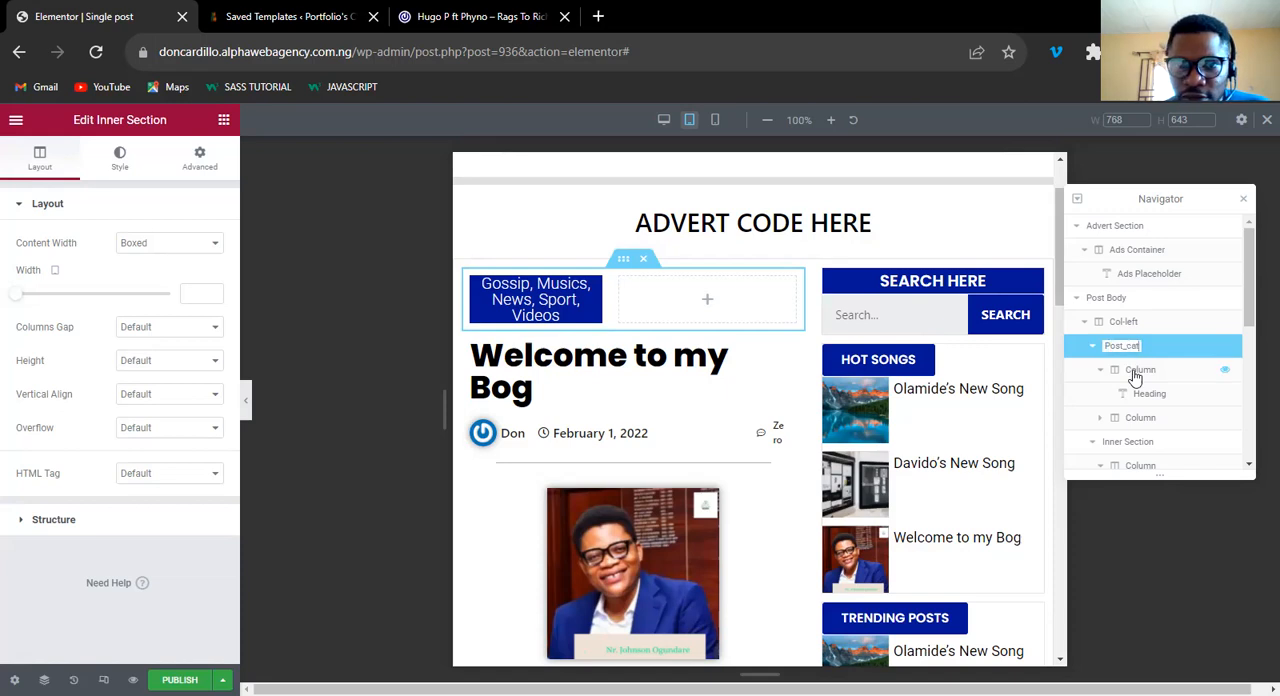
pyautogui.click(1135, 371)
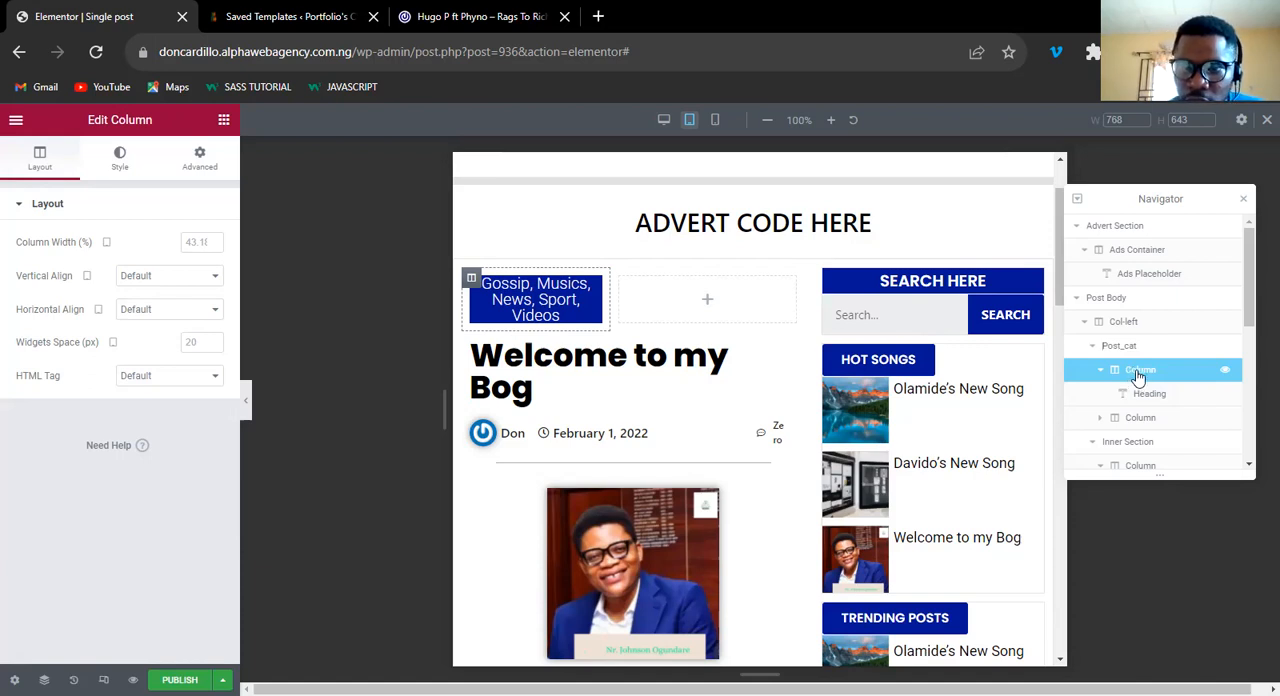
# Hide and show Post_cat's first column to identify it, and rename the heading inside it as "Post Title".
pyautogui.click(1226, 373)
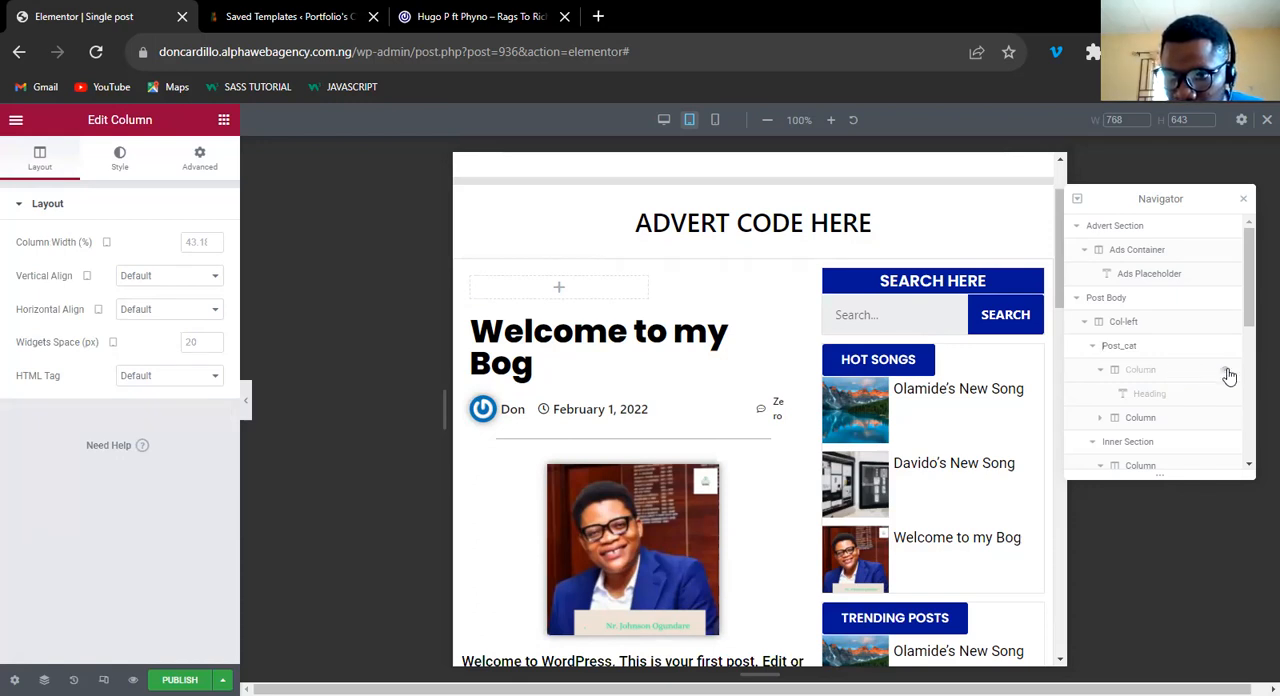
pyautogui.click(1228, 373)
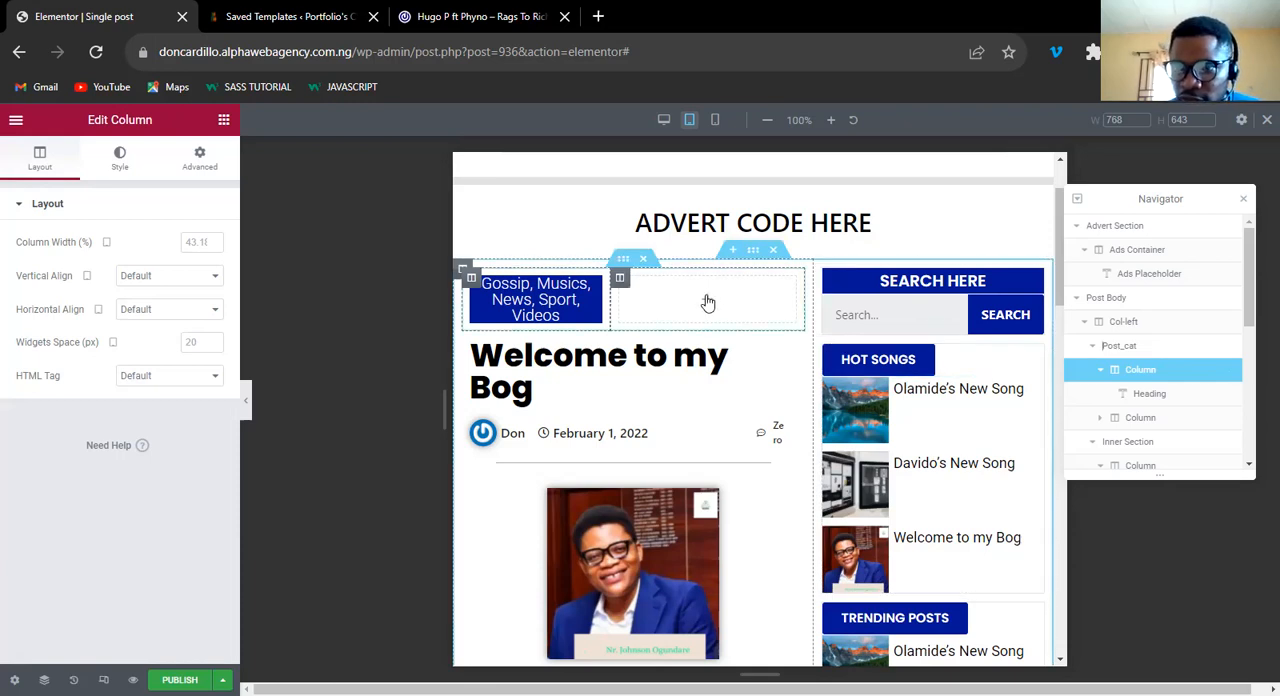
pyautogui.click(1143, 396)
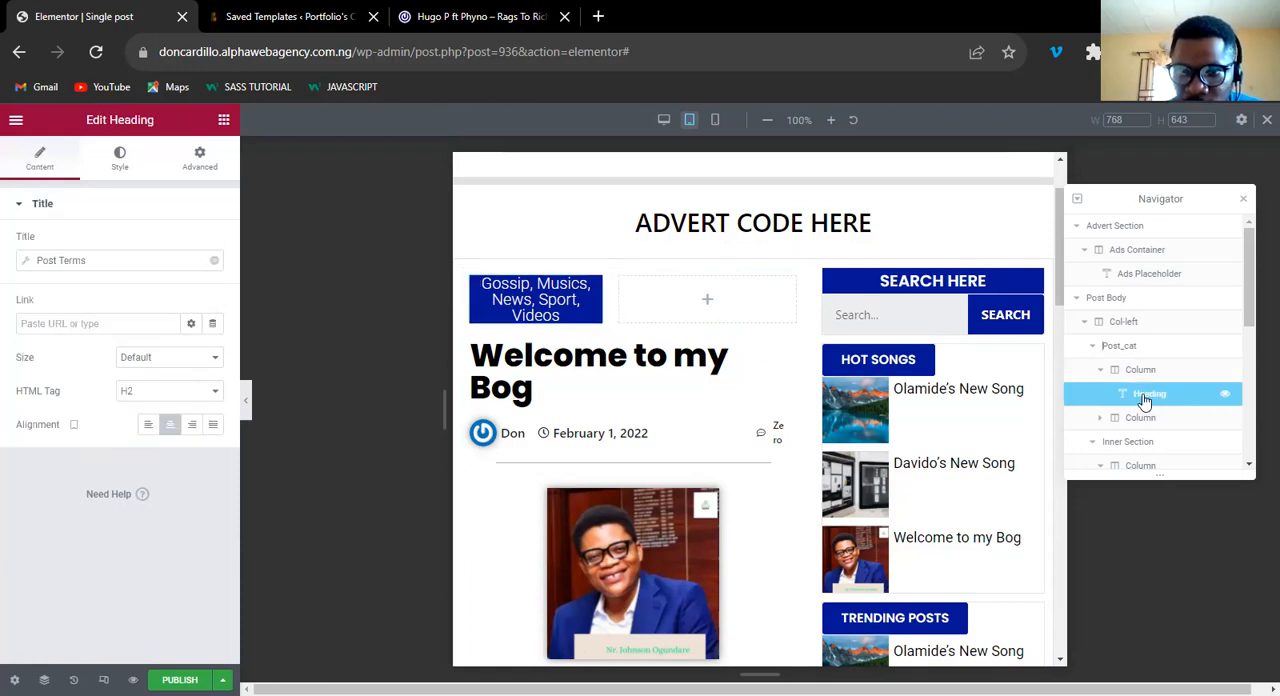
pyautogui.doubleClick(1145, 399)
pyautogui.press('BackSpace')
pyautogui.write('Post')
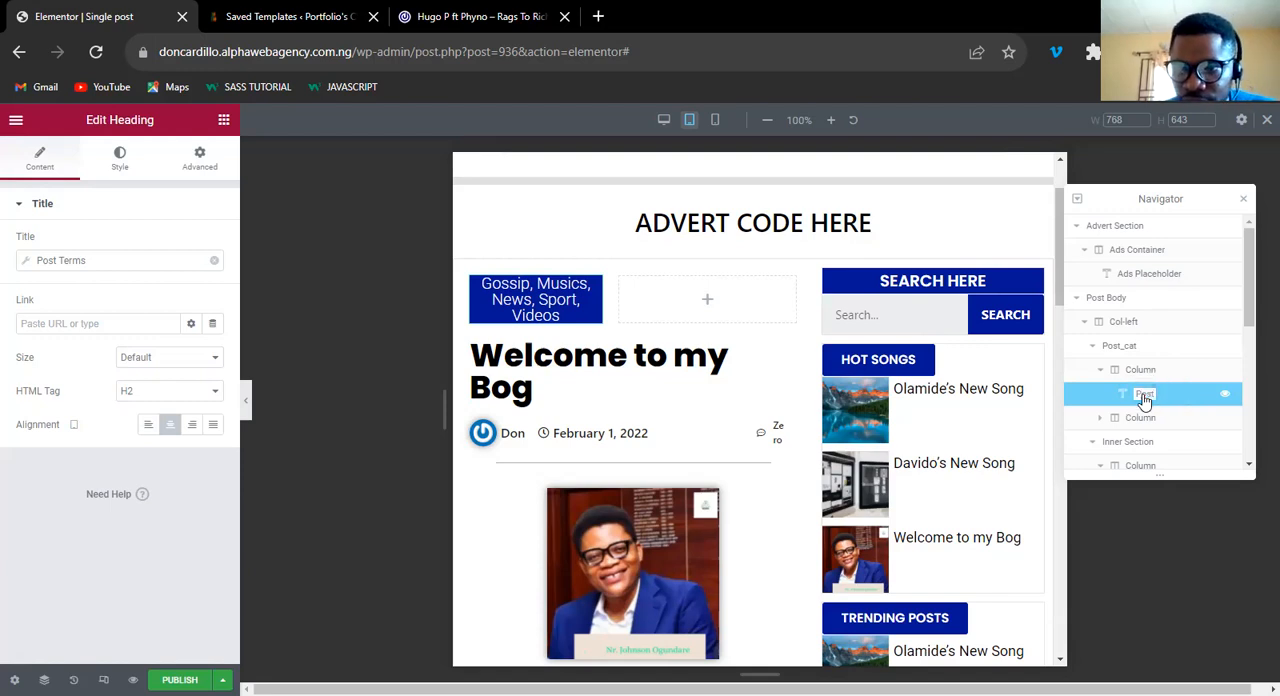
pyautogui.write(' Title')
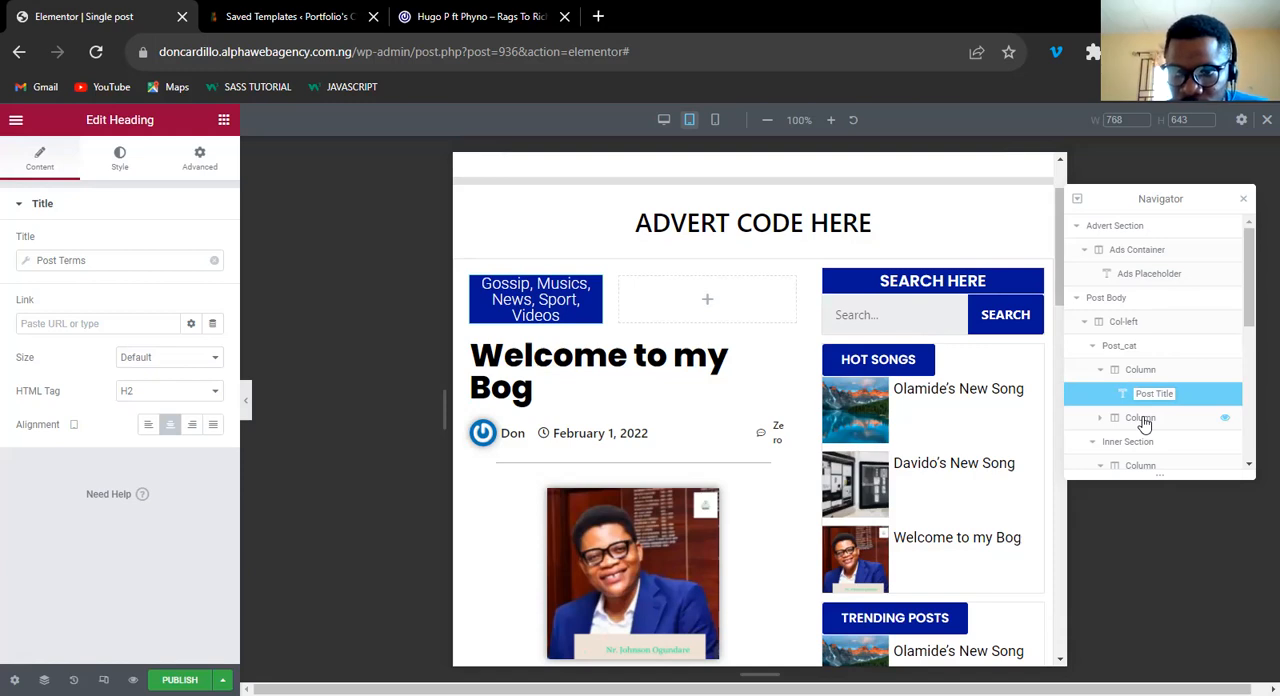
# Examine which page content Post_cat's columns, its heading and the inner section below it each hold.
pyautogui.click(1145, 424)
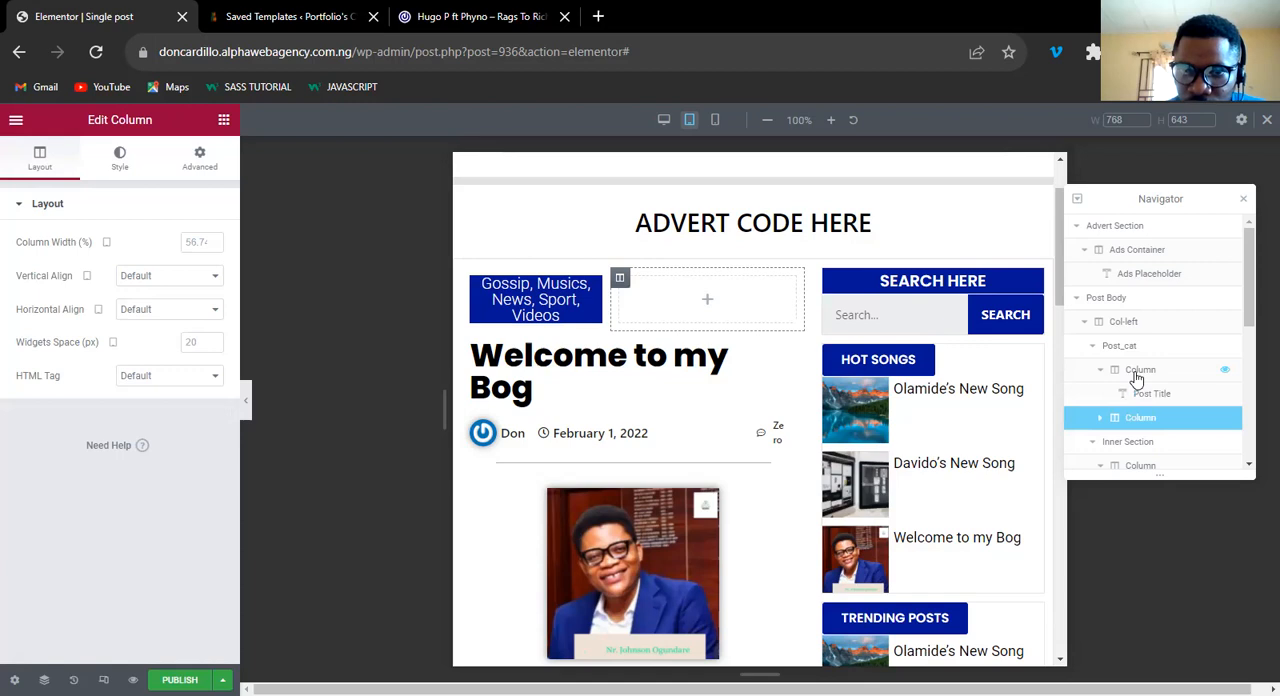
pyautogui.click(1137, 372)
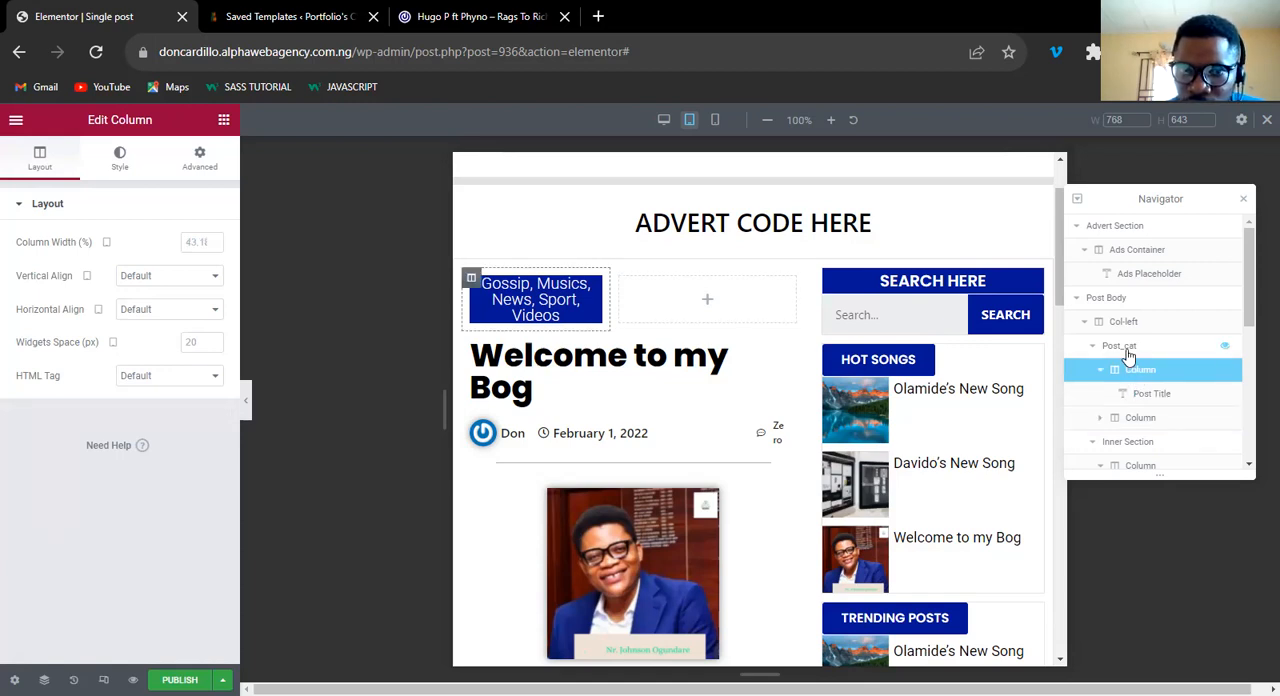
pyautogui.click(1120, 346)
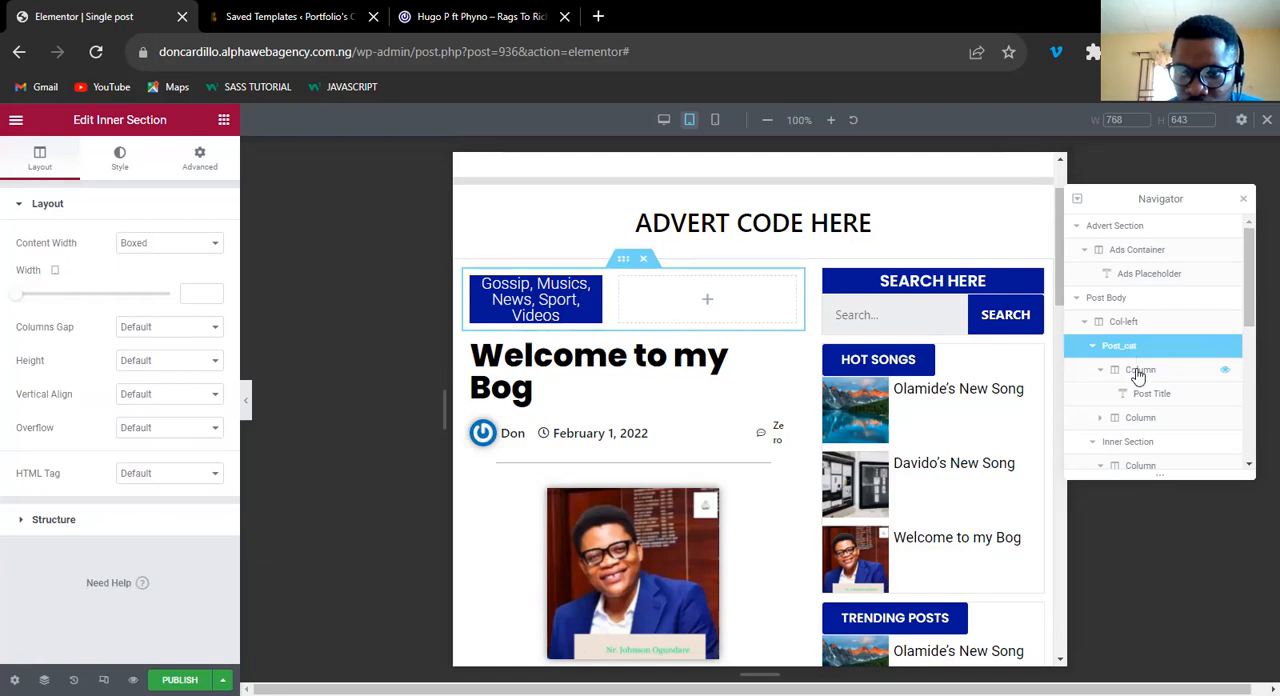
pyautogui.click(1138, 372)
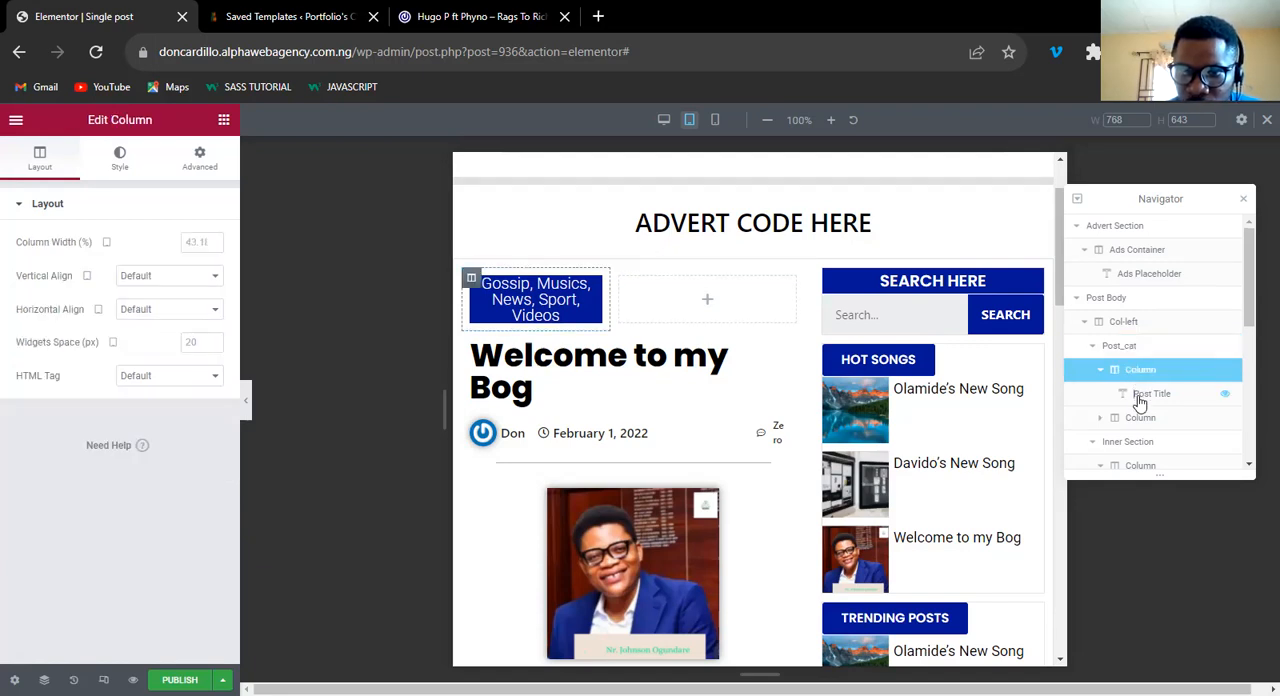
pyautogui.click(1140, 396)
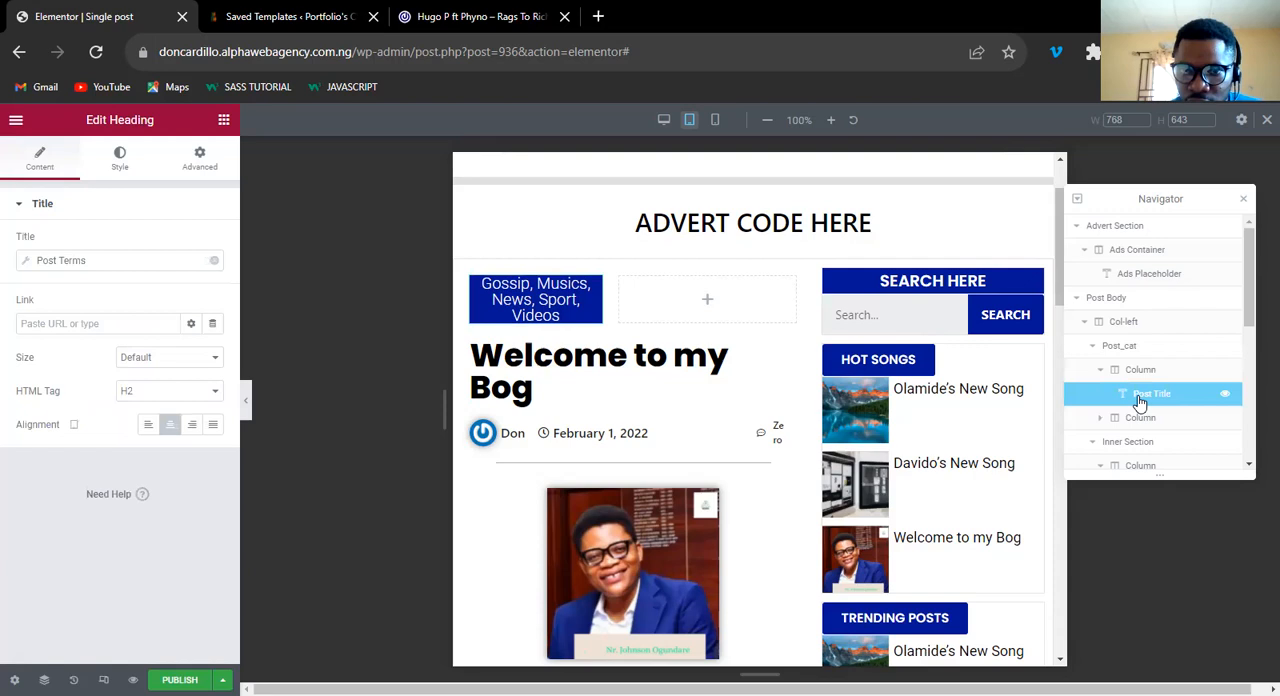
pyautogui.click(1140, 419)
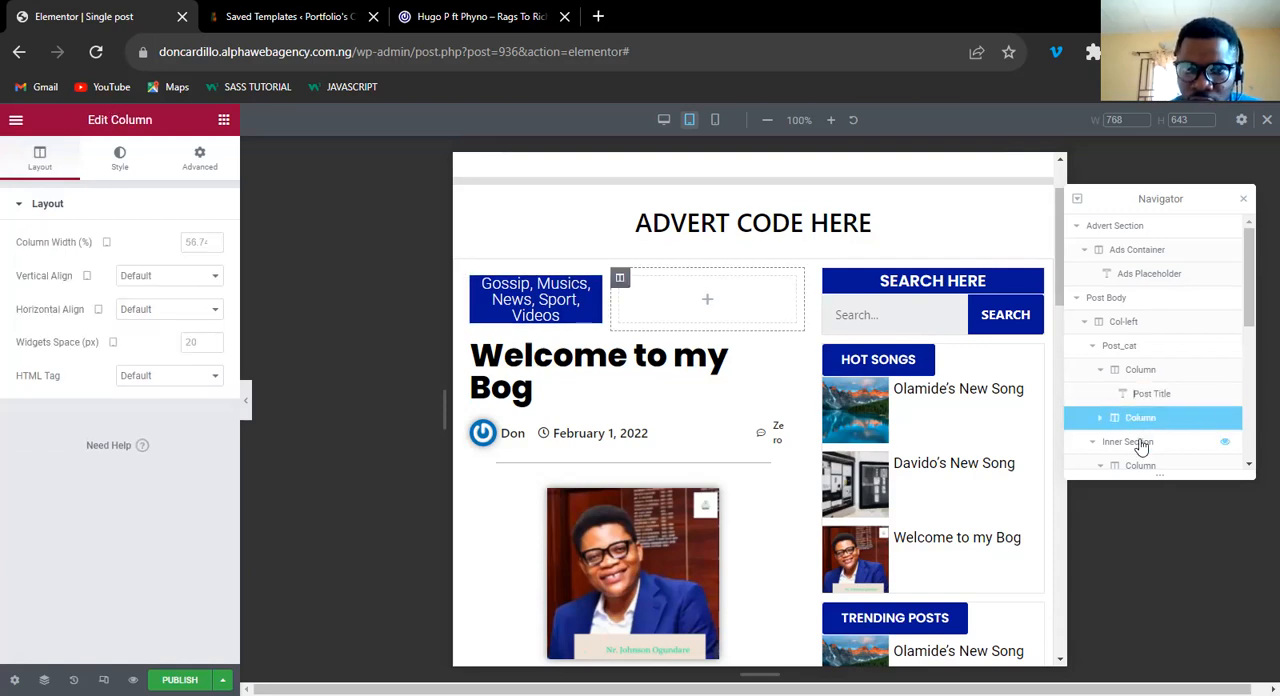
pyautogui.click(1141, 445)
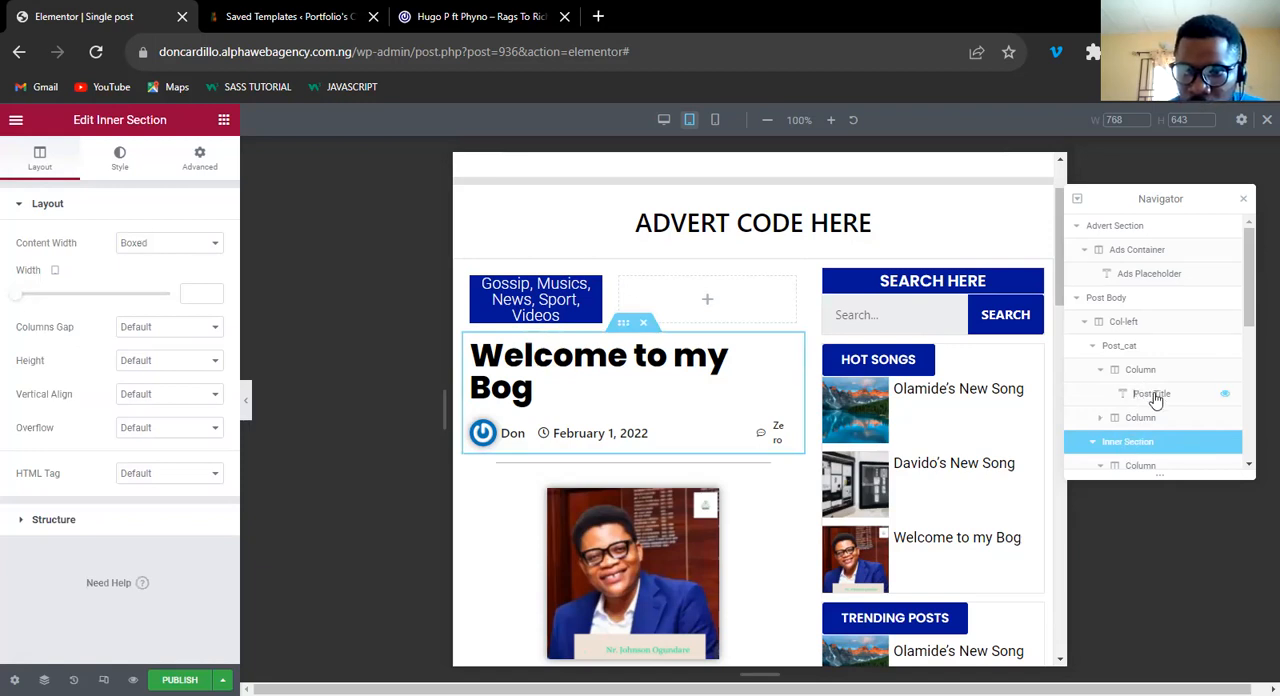
# Rename the categories heading in Post_cat's first column as "Cat_link" in the Navigator.
pyautogui.click(1152, 395)
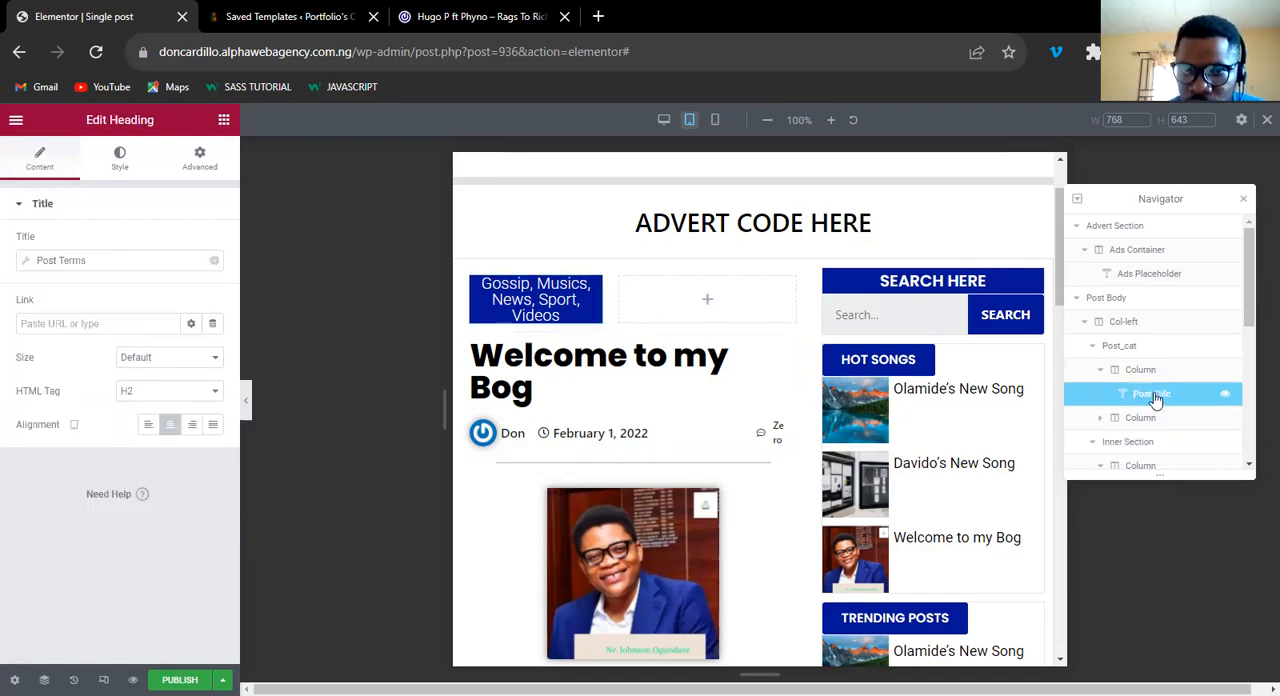
pyautogui.doubleClick(1155, 396)
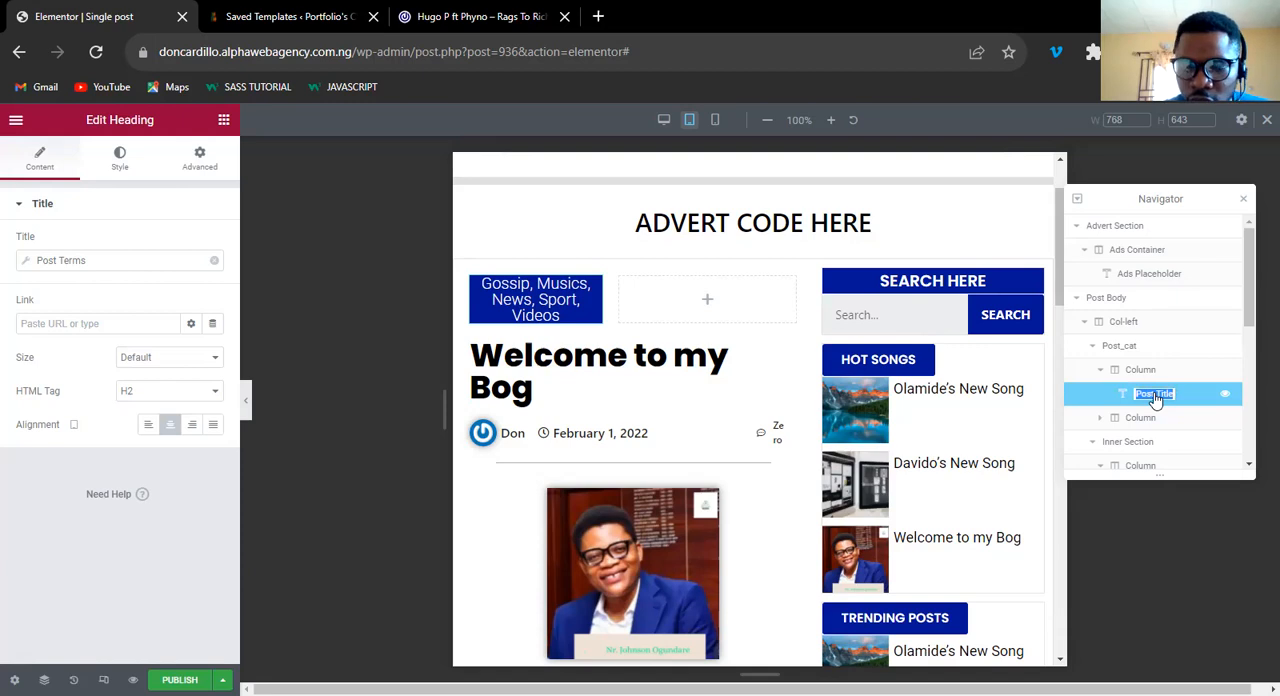
pyautogui.write('Cat')
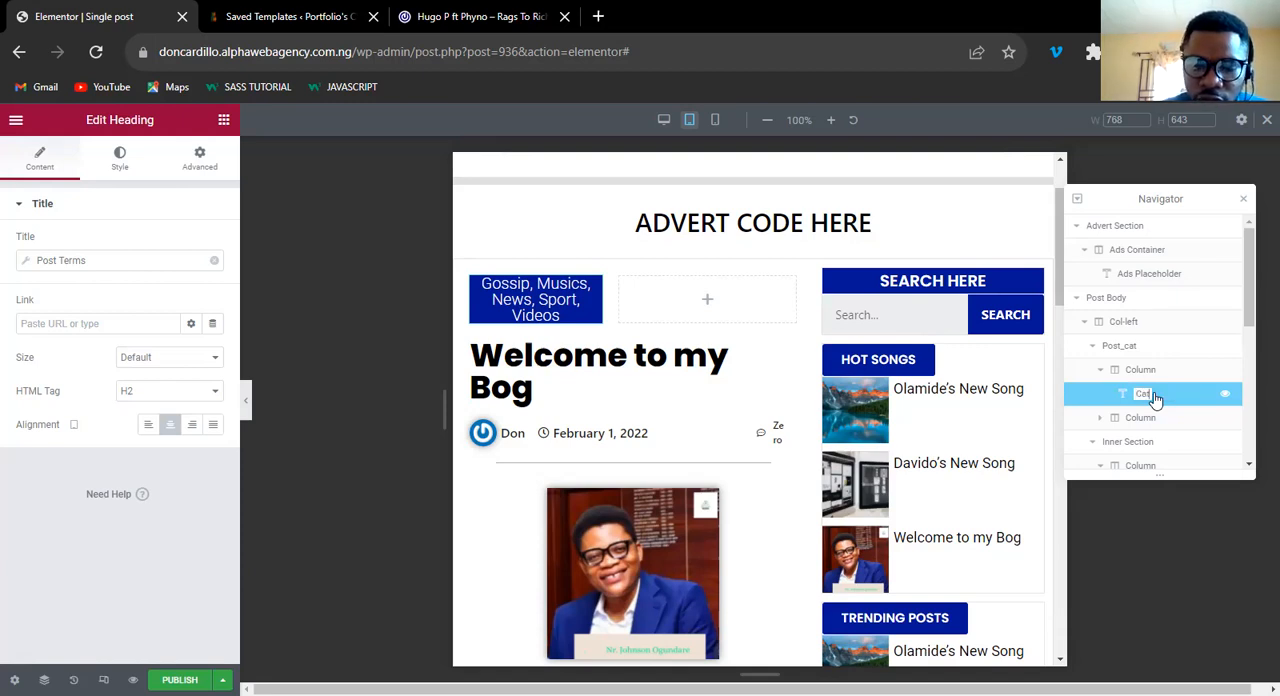
pyautogui.write('_link')
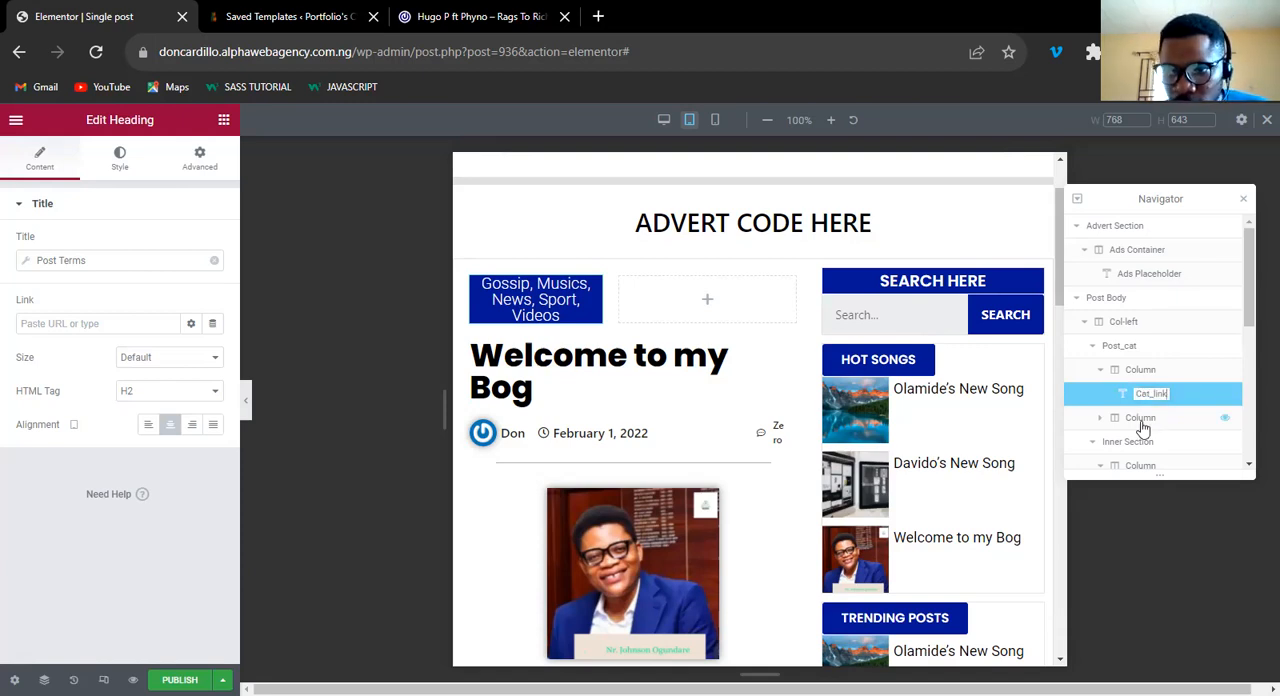
# Rename the empty second column of Post_cat as "Ads Section" in the Navigator.
pyautogui.click(1143, 428)
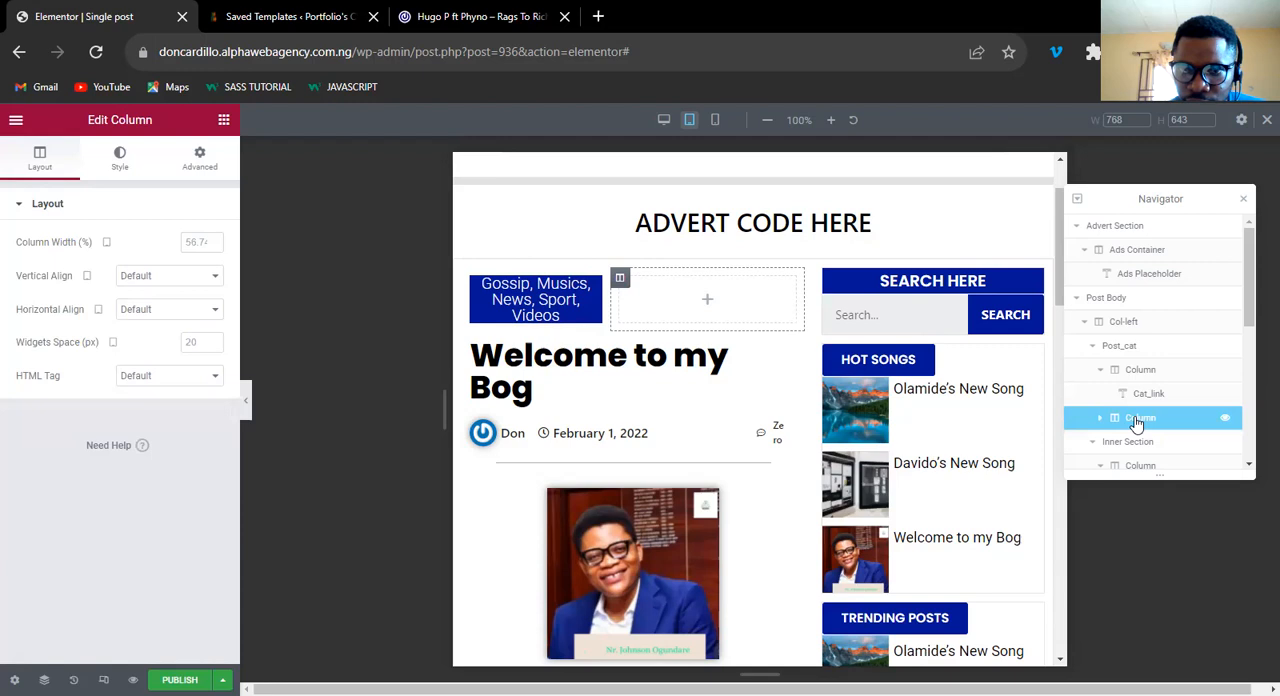
pyautogui.doubleClick(1138, 420)
pyautogui.write('A')
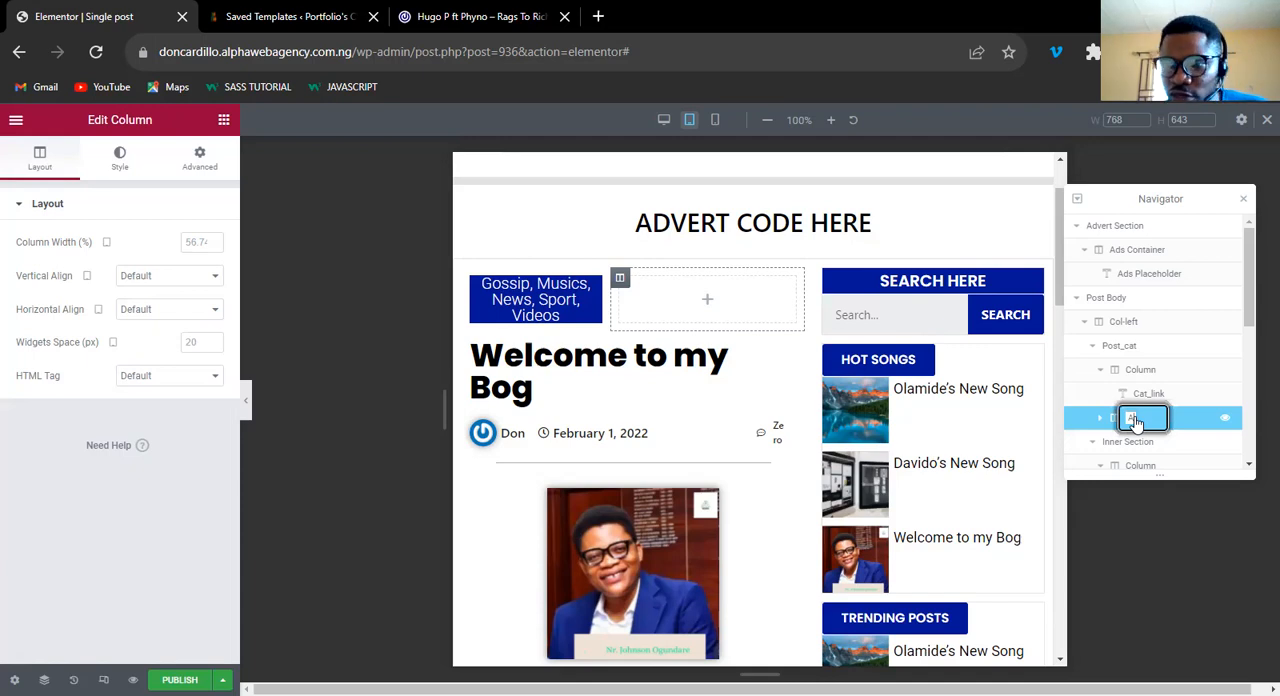
pyautogui.press('Return')
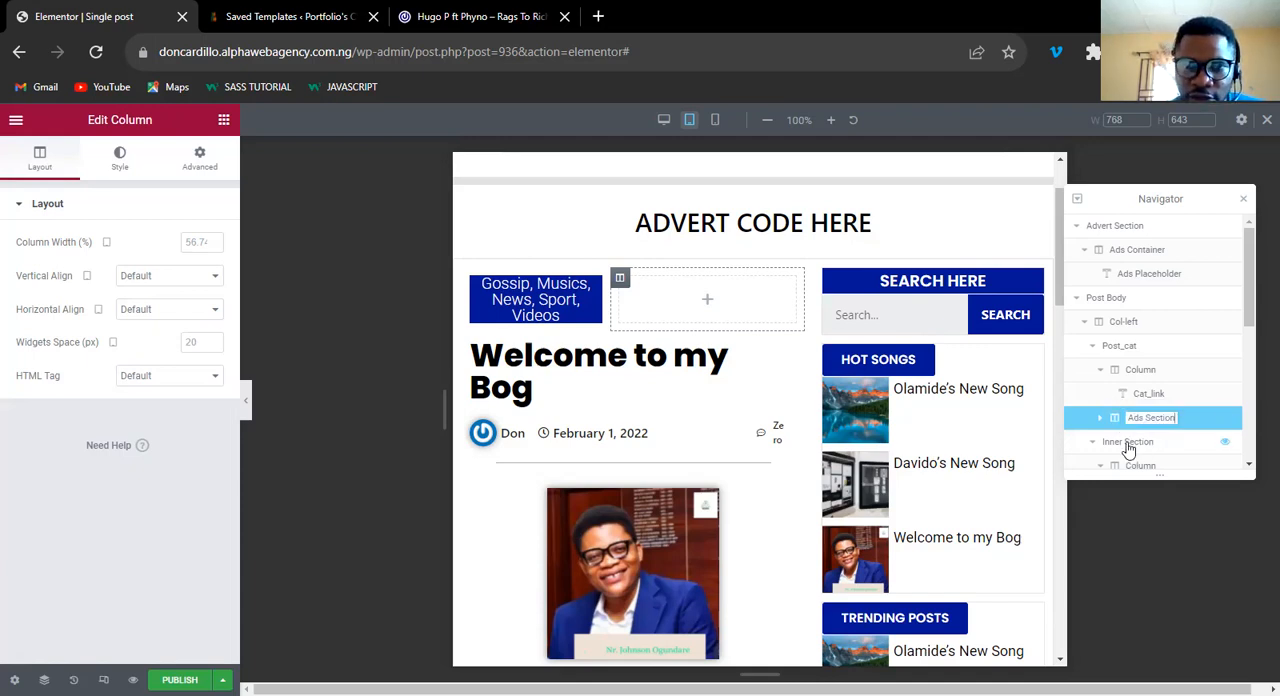
# Rename the inner section holding the post title and post info as "Title Section".
pyautogui.click(1128, 443)
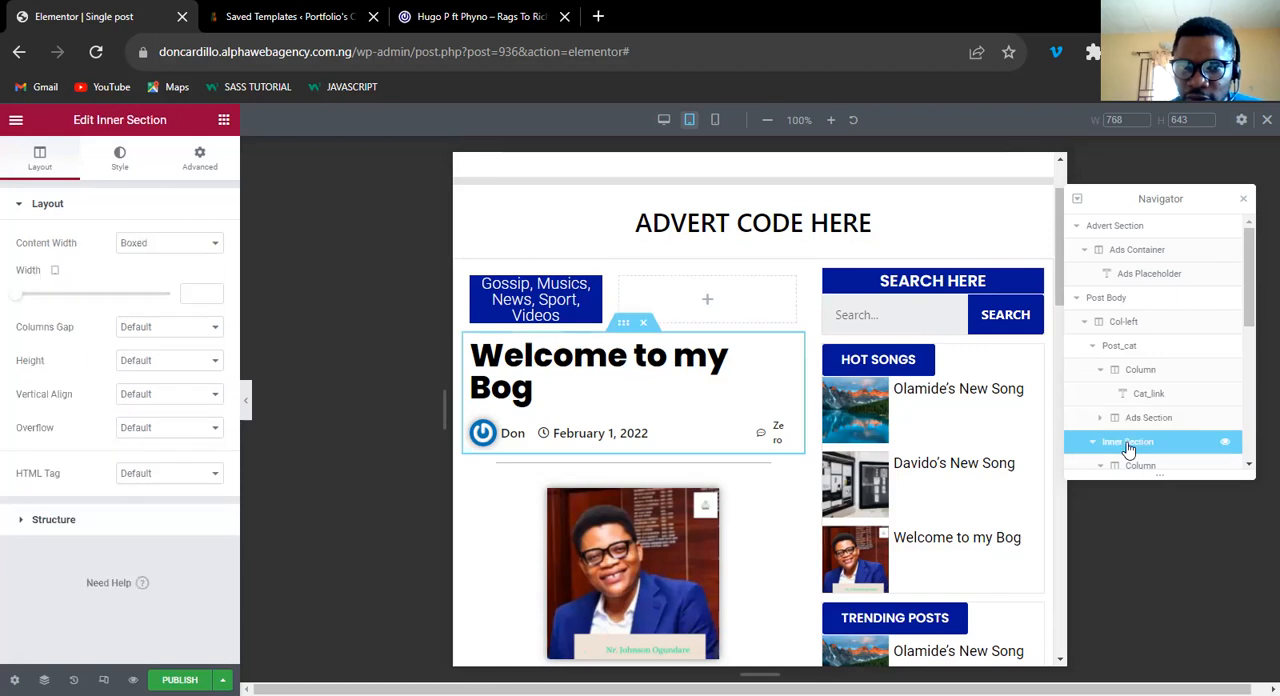
pyautogui.doubleClick(1128, 443)
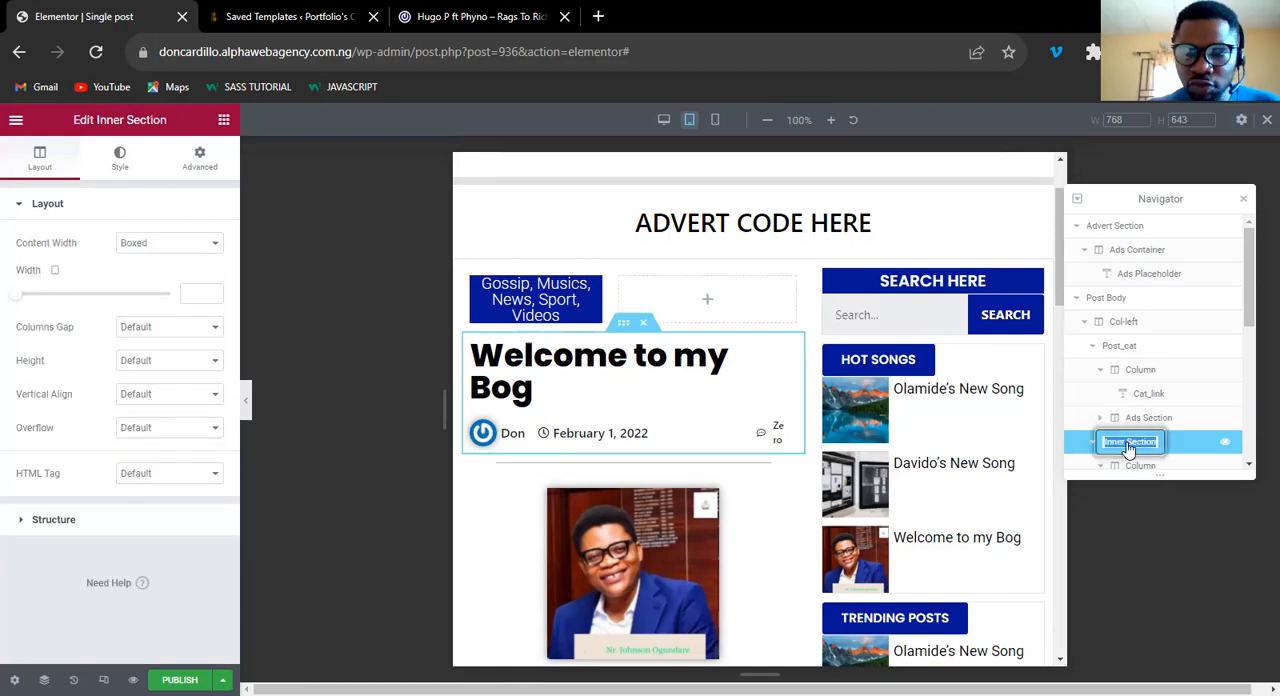
pyautogui.write('Title')
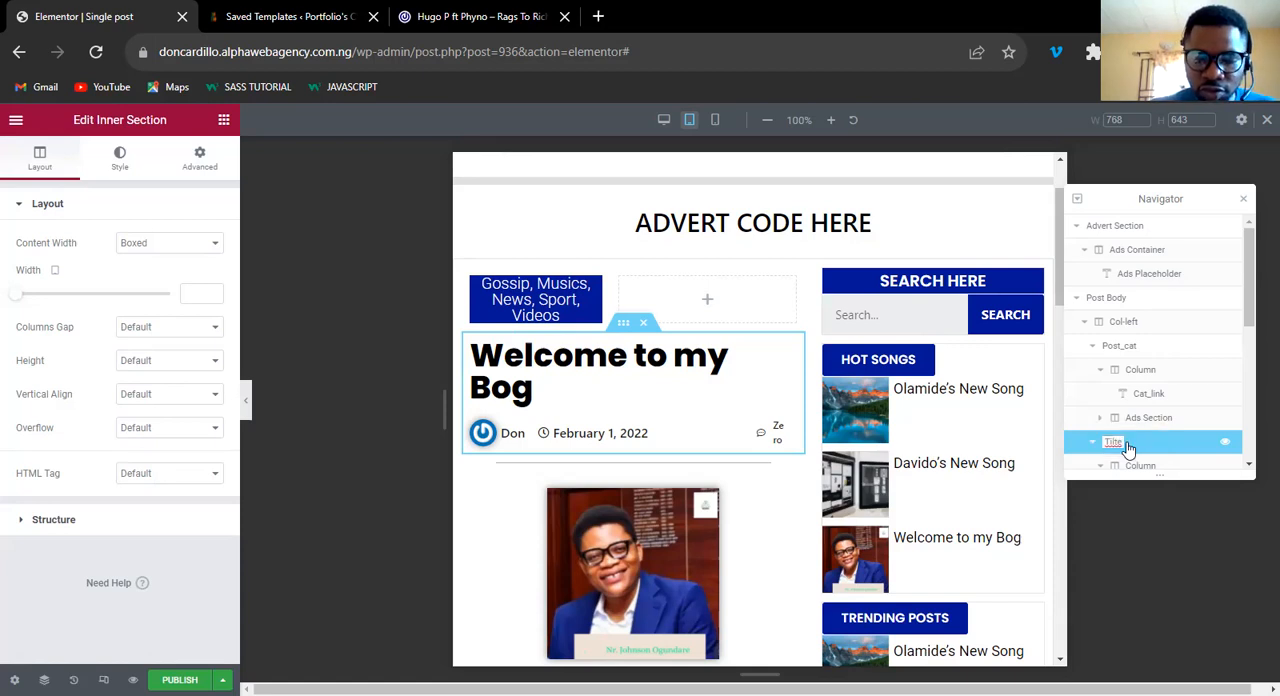
pyautogui.press('BackSpace')
pyautogui.press('BackSpace')
pyautogui.press('BackSpace')
pyautogui.write('tle Section')
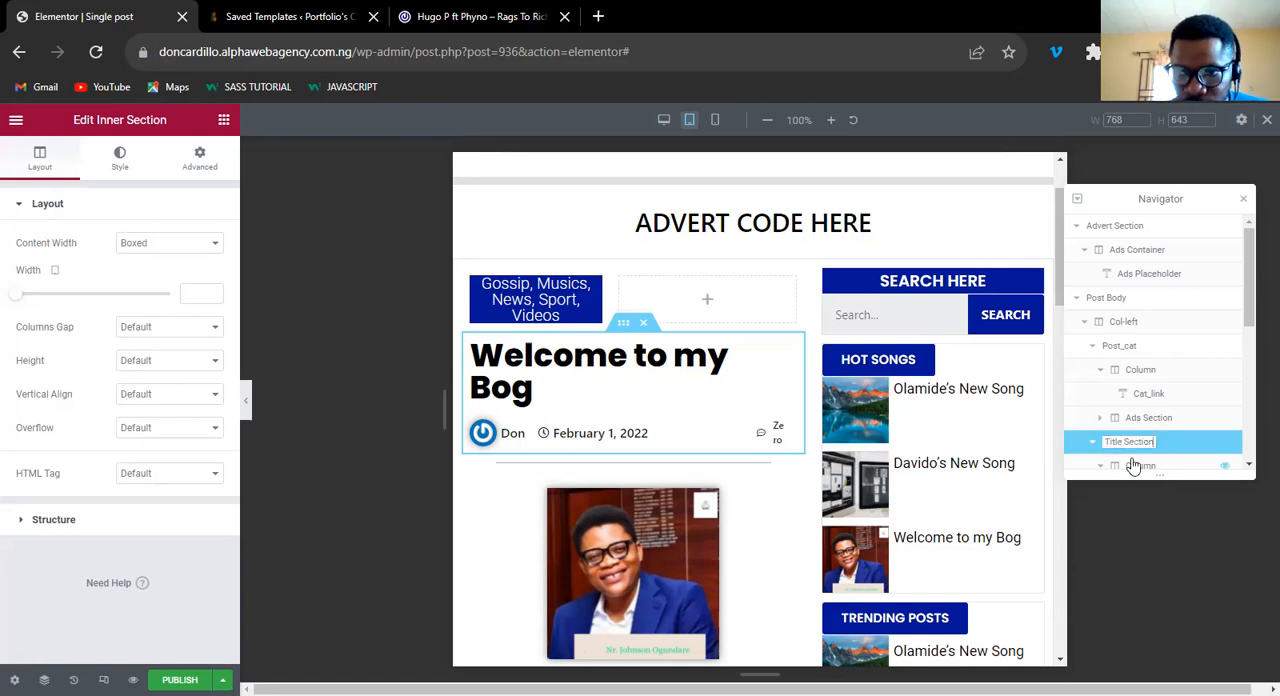
# Rename the first column of Title Section, holding the post title and author info, as "Col-Title".
pyautogui.click(1133, 466)
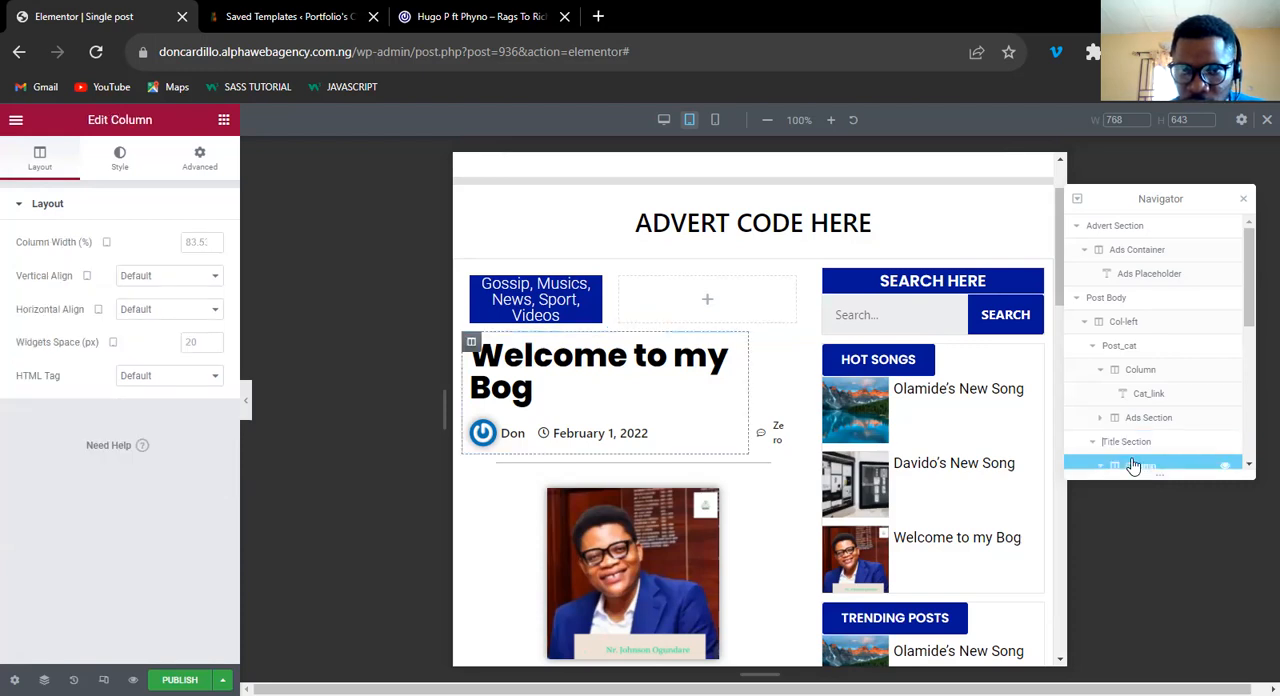
pyautogui.click(1249, 413)
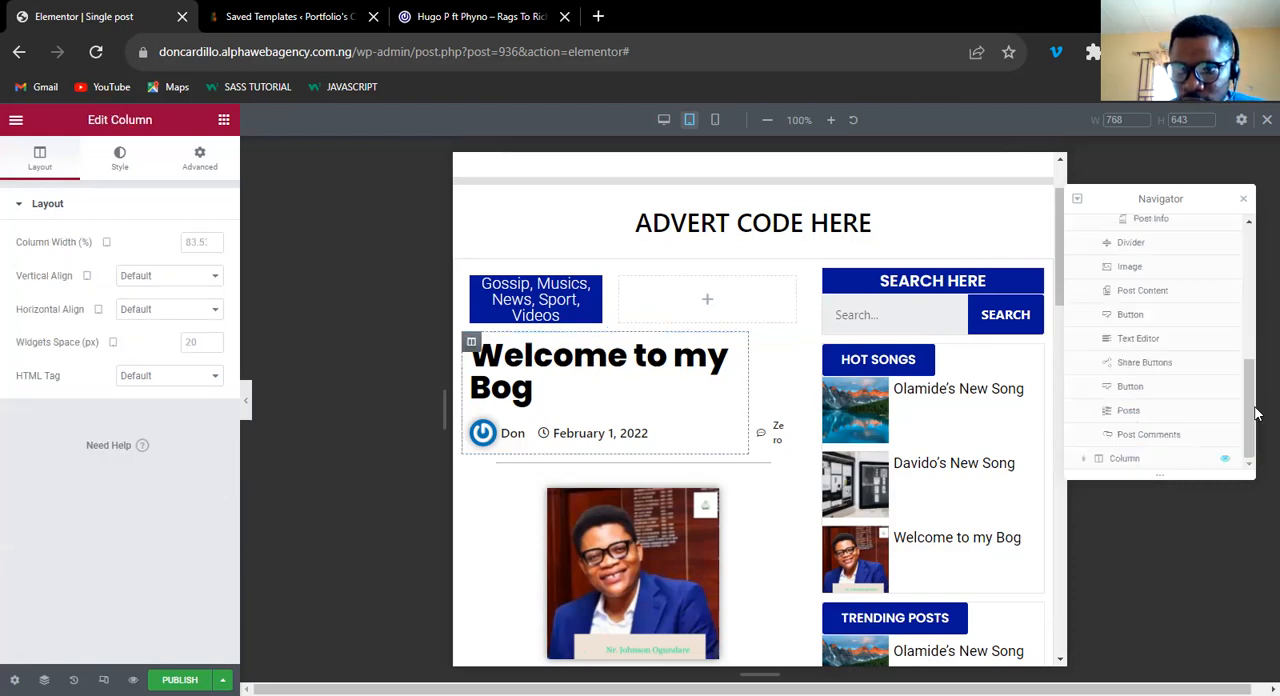
pyautogui.moveTo(1252, 375); pyautogui.dragTo(1140, 305)
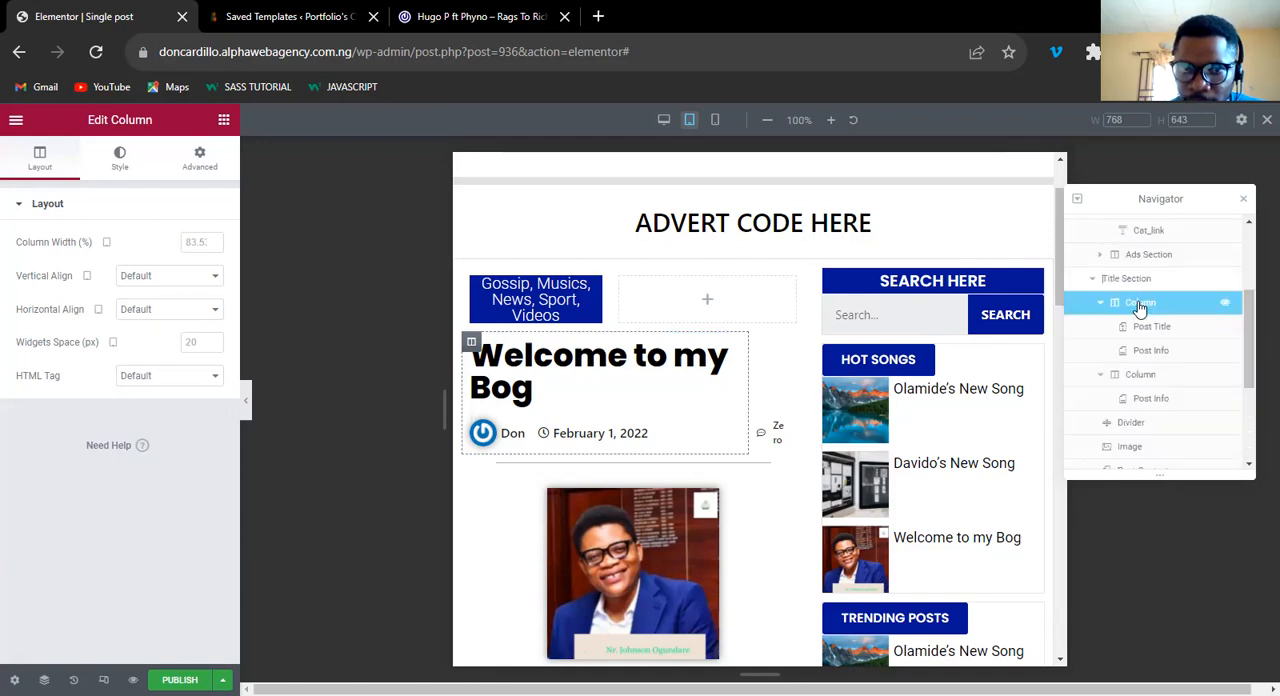
pyautogui.doubleClick(1140, 303)
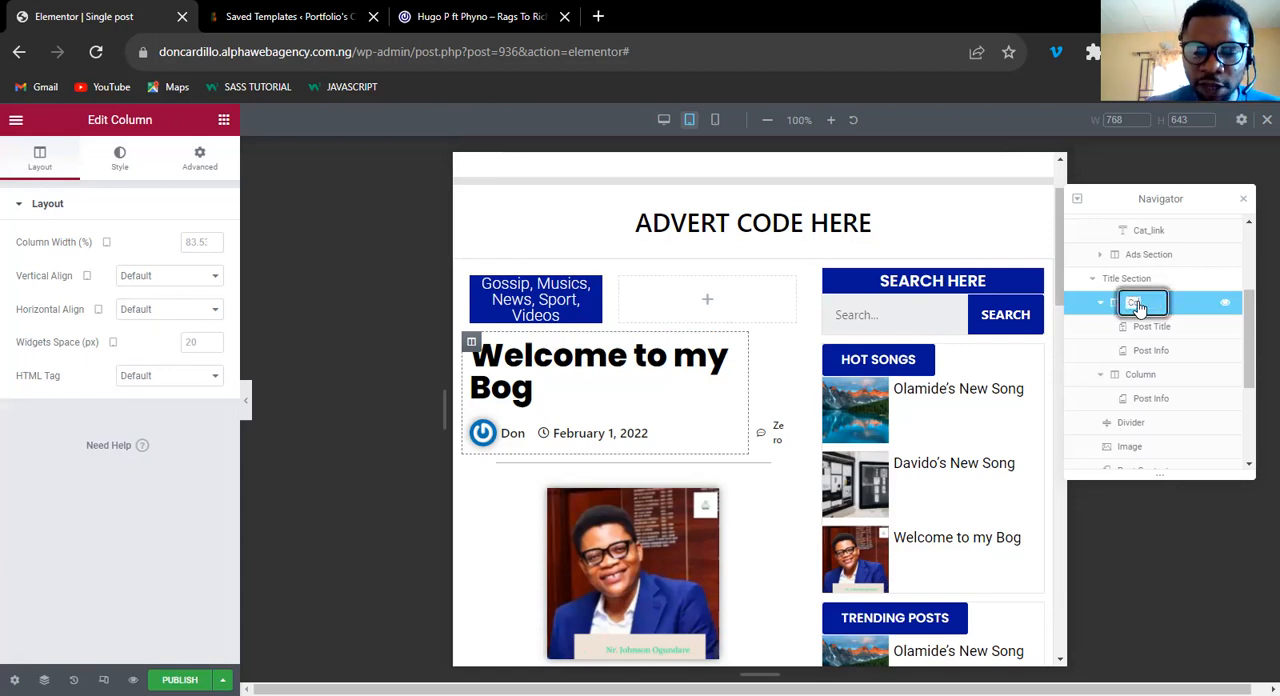
pyautogui.write('Cat')
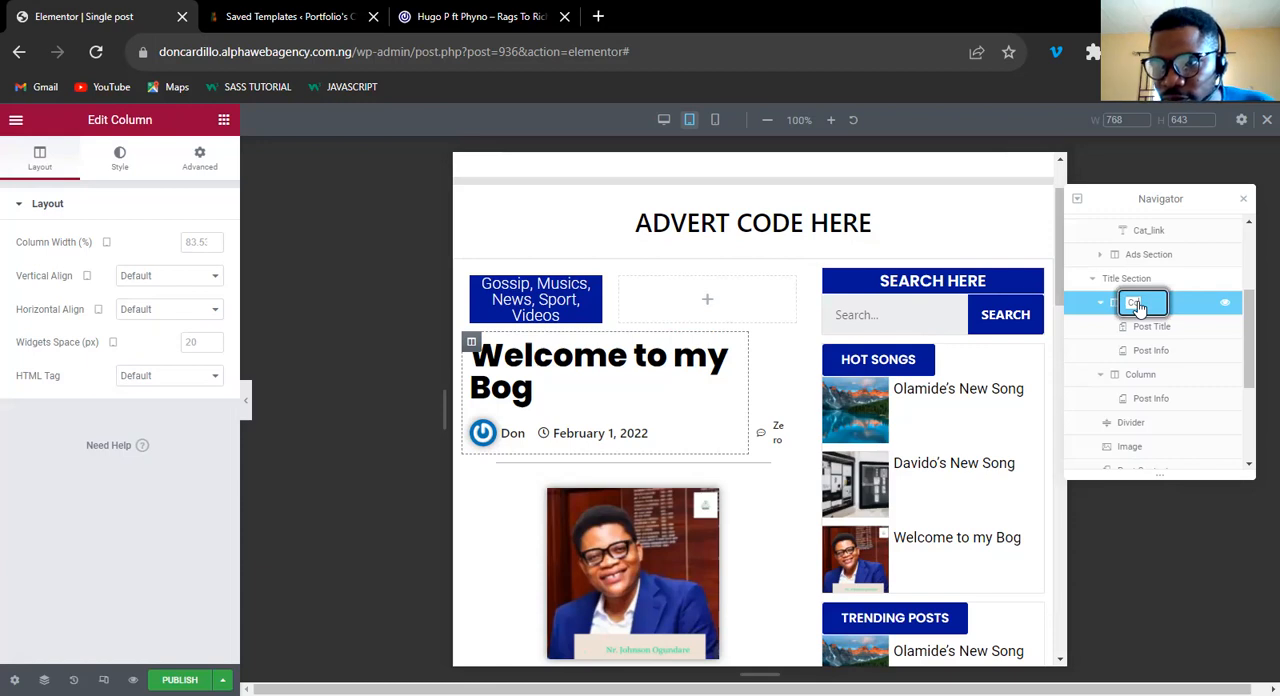
pyautogui.write('_Title')
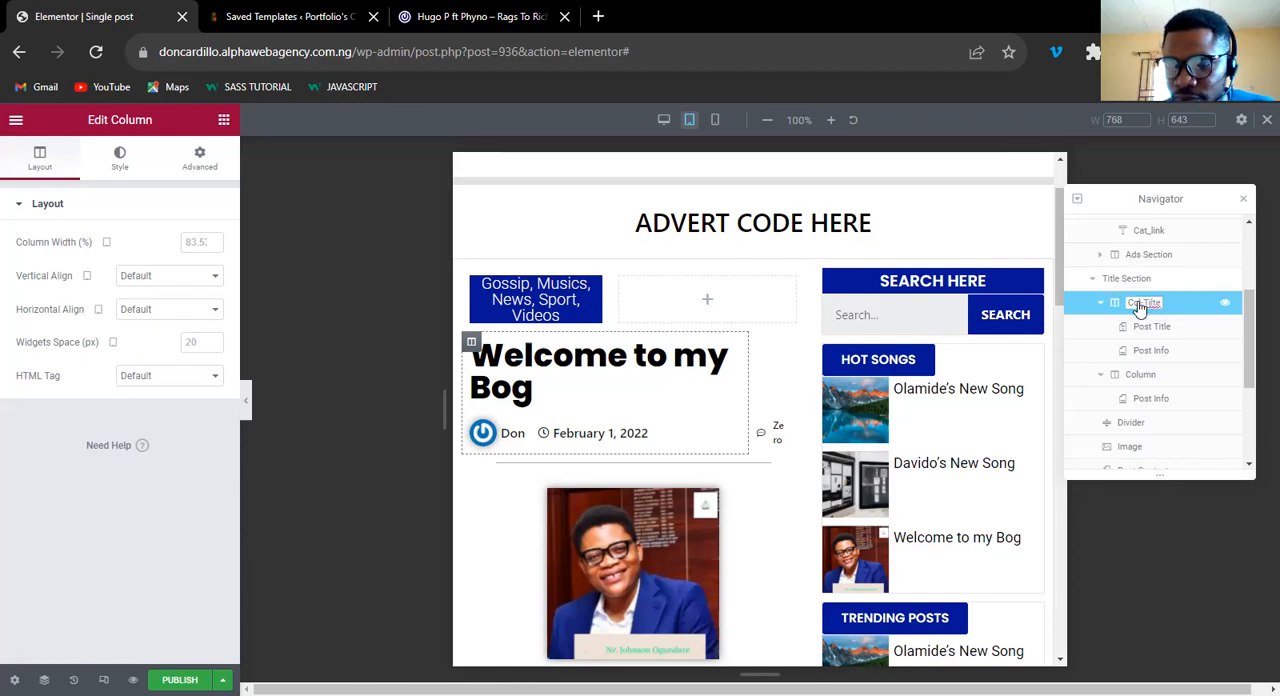
pyautogui.write('le')
pyautogui.press('BackSpace')
pyautogui.press('BackSpace')
pyautogui.click(1143, 334)
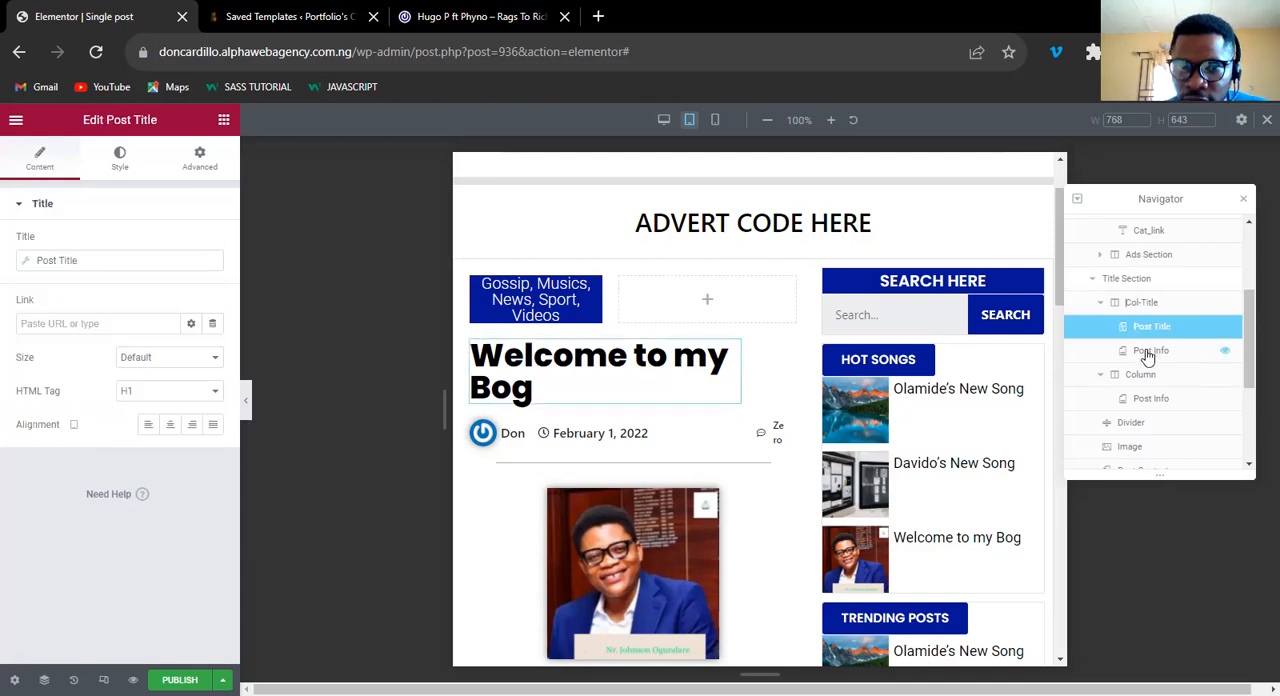
pyautogui.click(1148, 354)
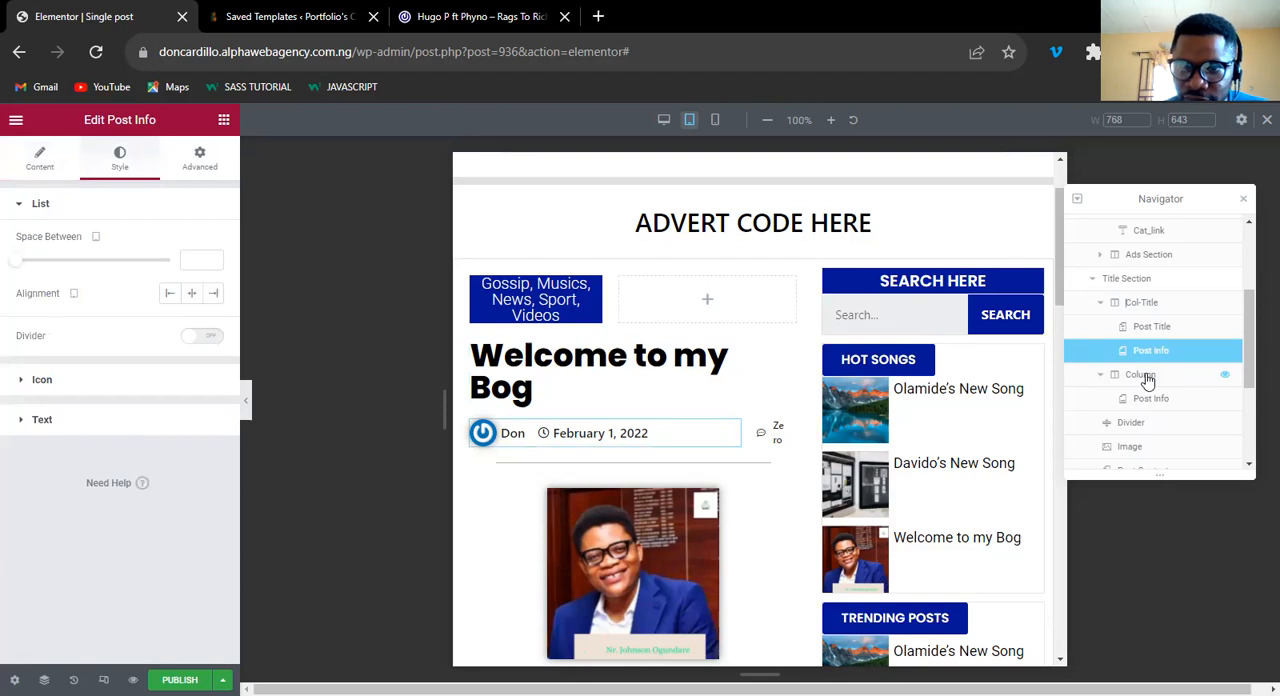
# Rename the second column of Title Section, holding the comment count, as "comments".
pyautogui.click(1147, 378)
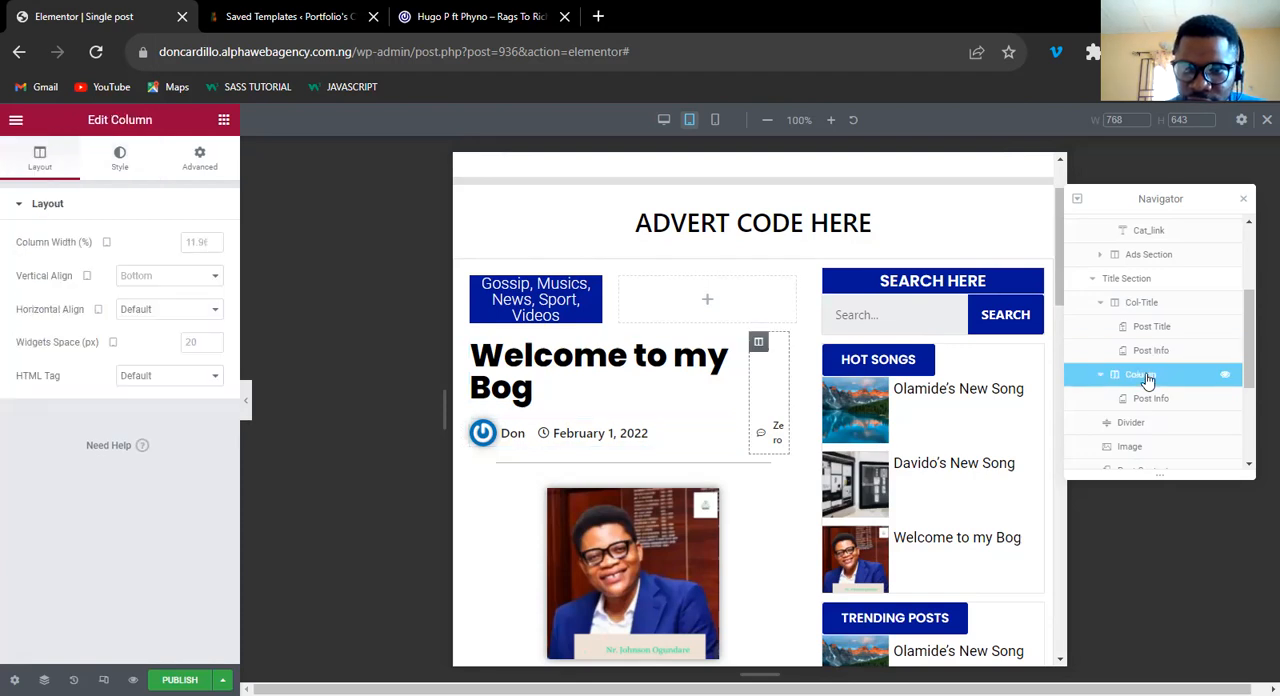
pyautogui.doubleClick(1147, 376)
pyautogui.write('c')
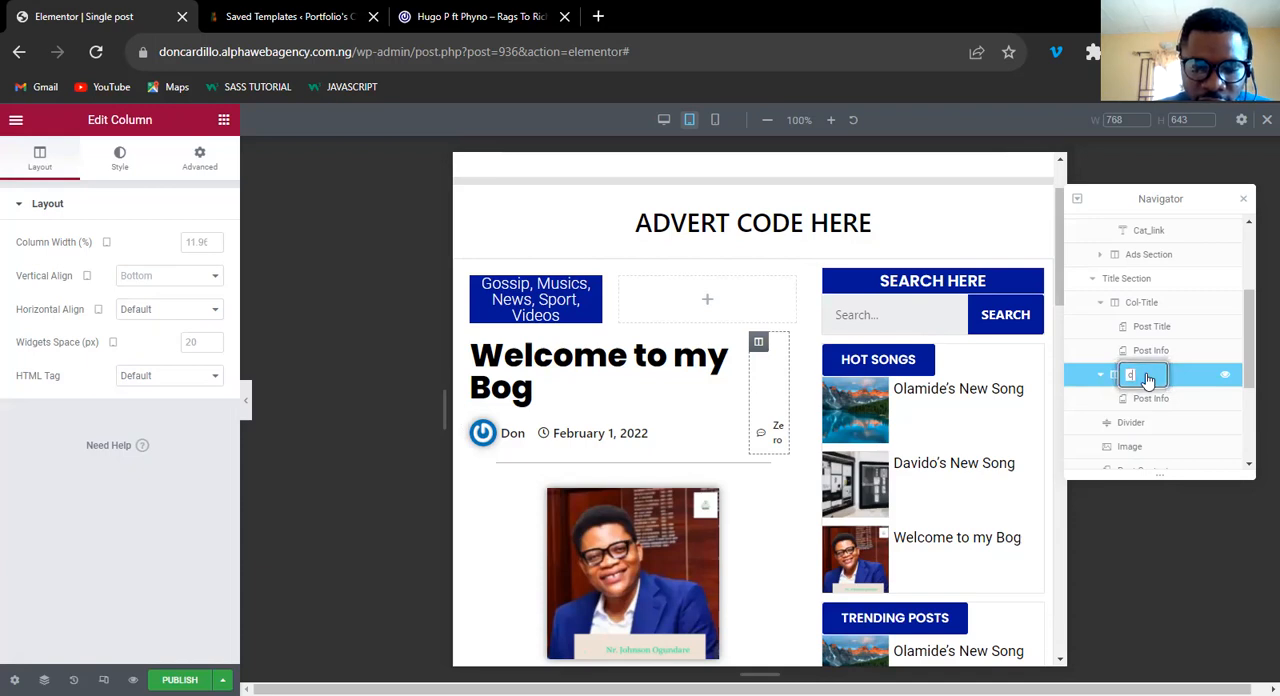
pyautogui.write('omments')
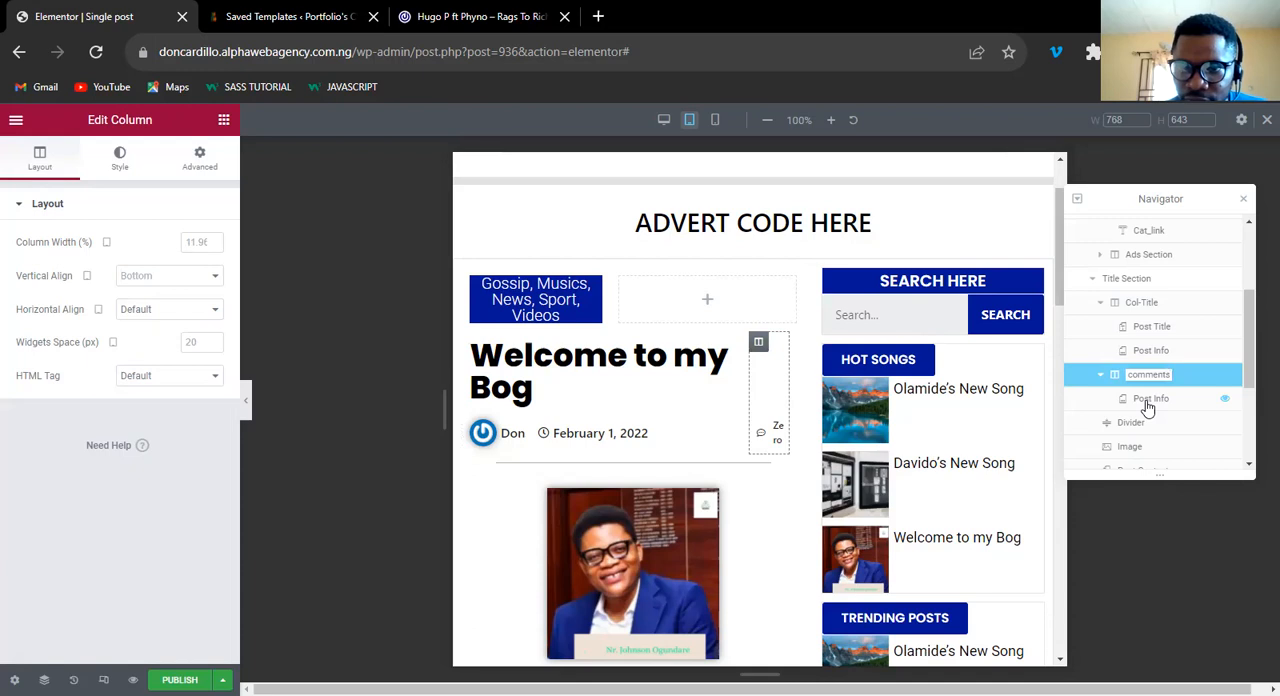
pyautogui.click(1148, 402)
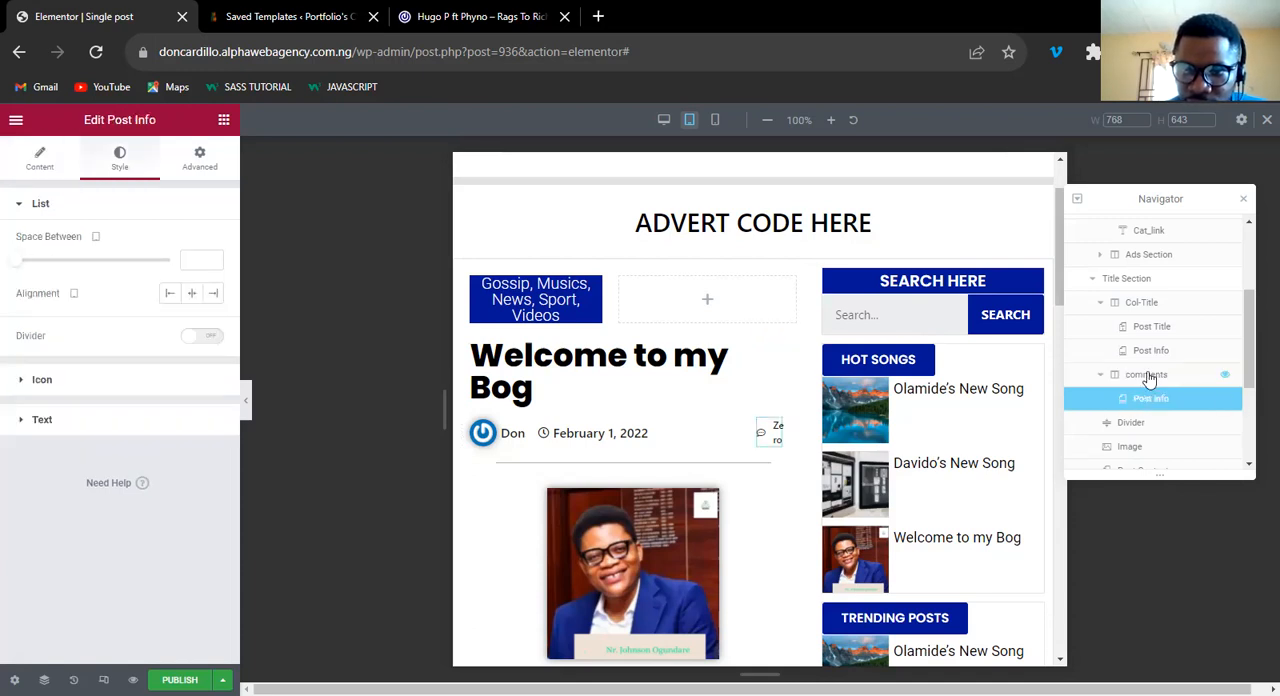
# Rename the Post Info widget inside the comments column as "comment numbers" in the Navigator.
pyautogui.click(1148, 378)
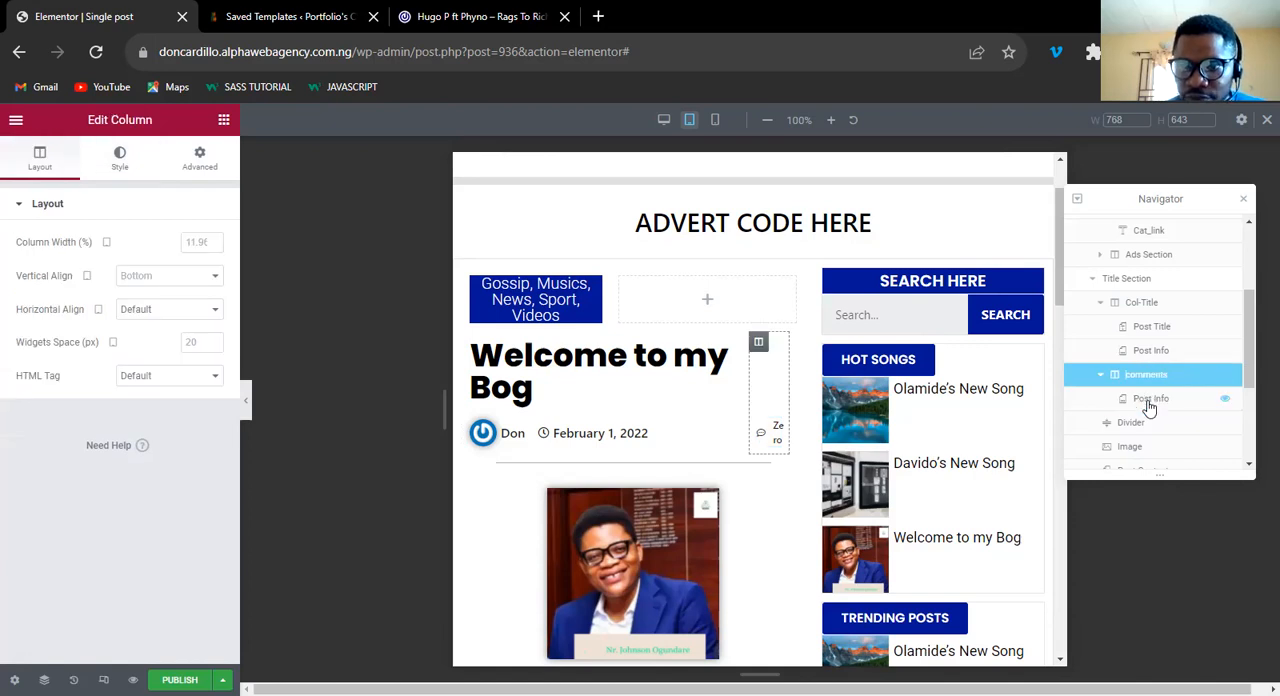
pyautogui.click(1149, 401)
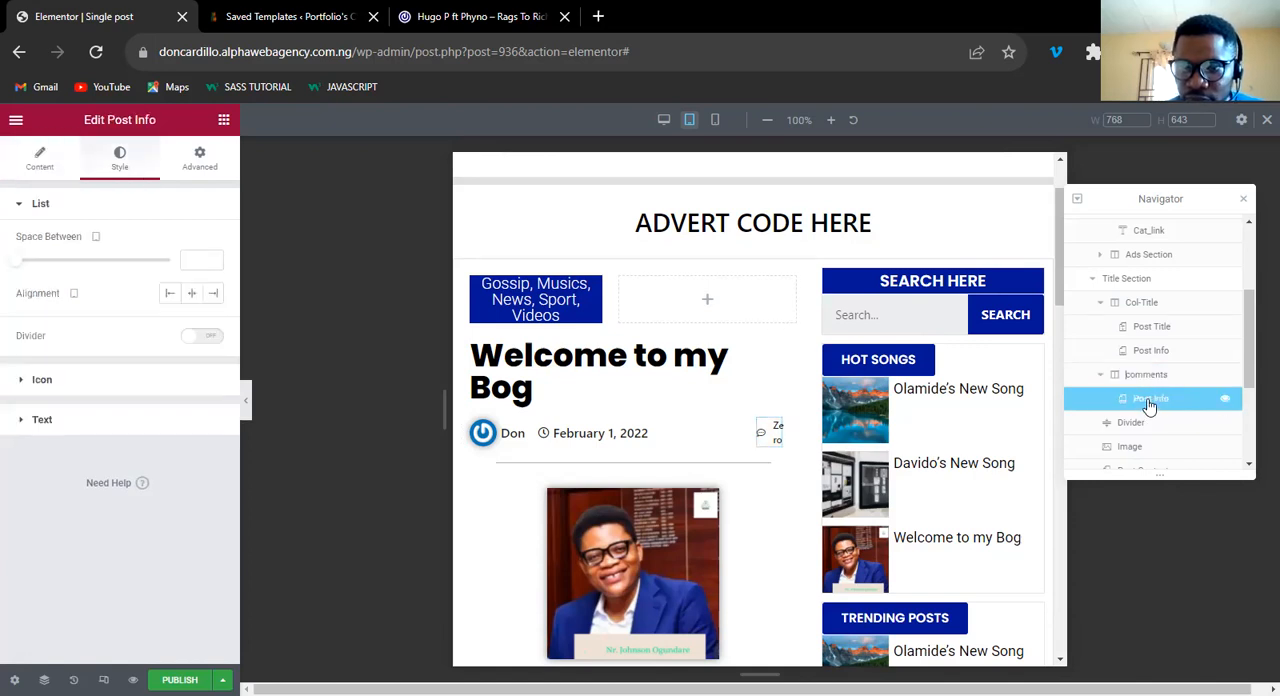
pyautogui.doubleClick(1150, 400)
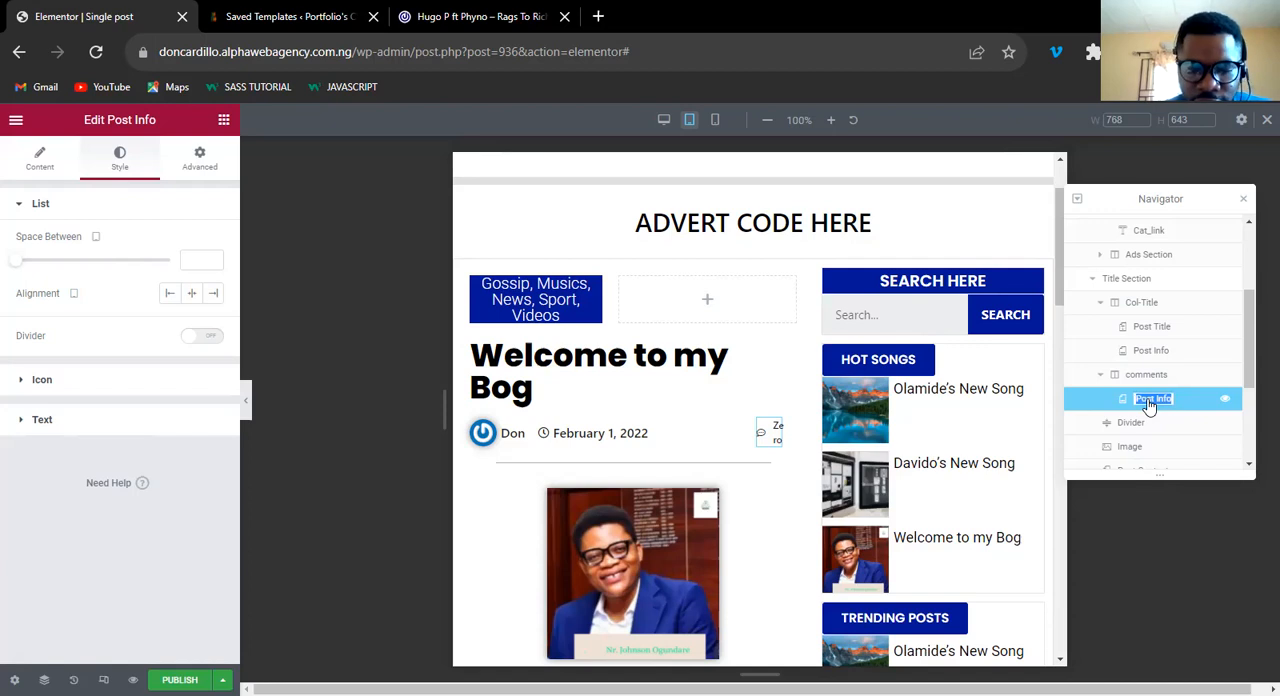
pyautogui.write('comment numbers')
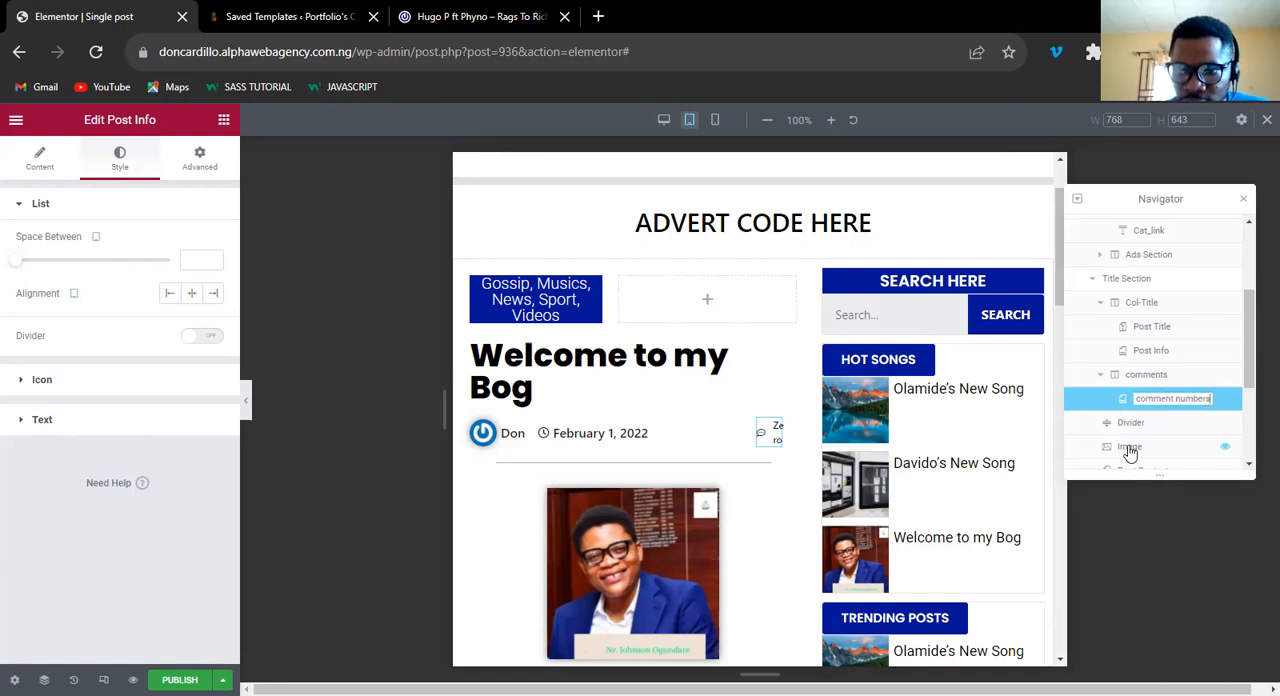
# Rename the Image widget below the divider as "Featured-image" in the Navigator.
pyautogui.click(1130, 447)
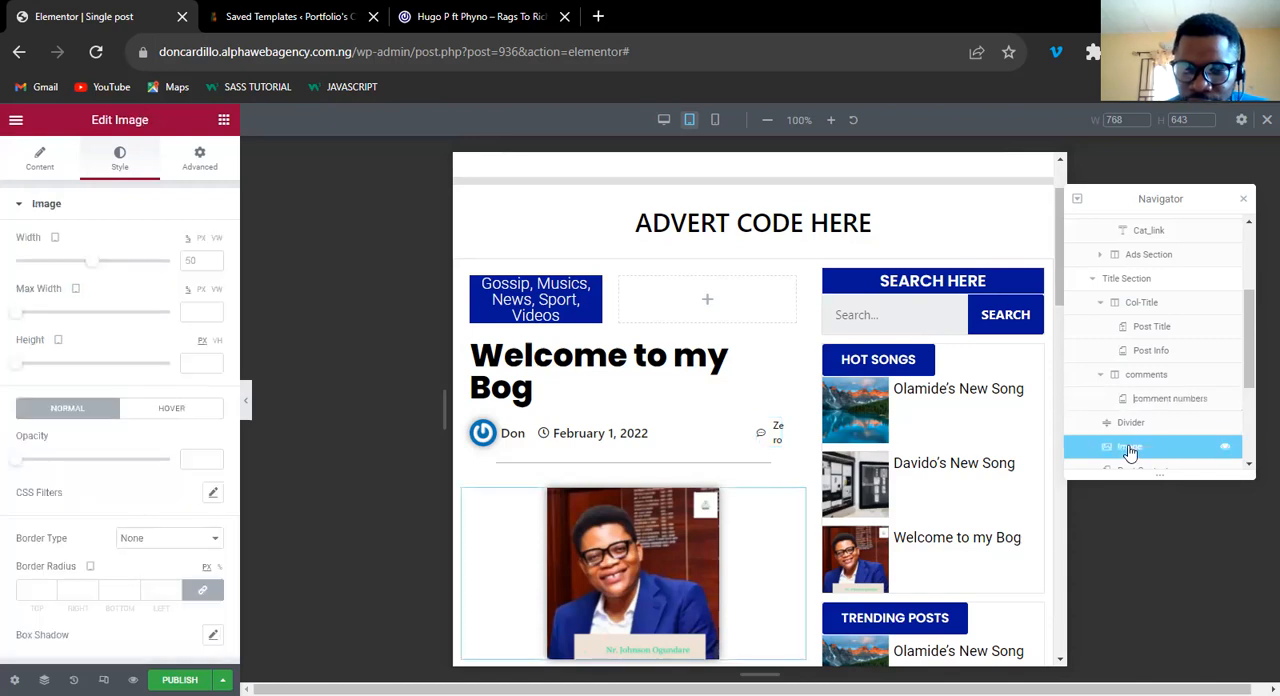
pyautogui.doubleClick(1130, 448)
pyautogui.write('Fe')
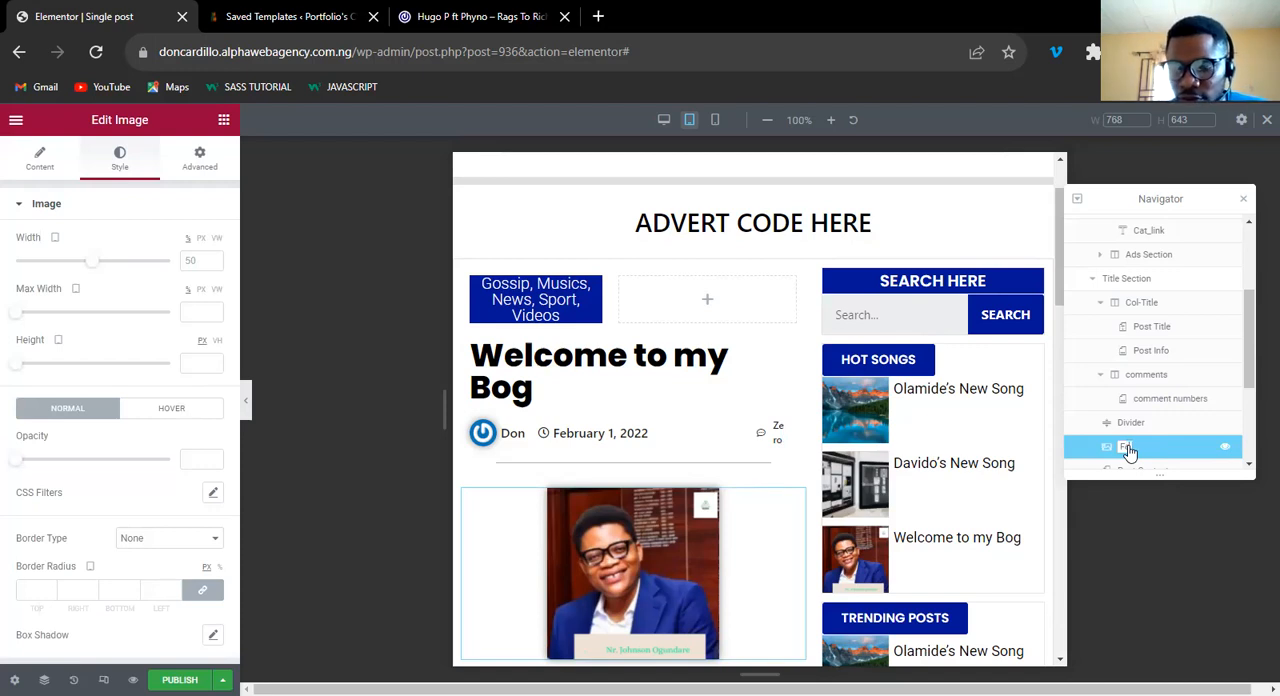
pyautogui.write('atured-image')
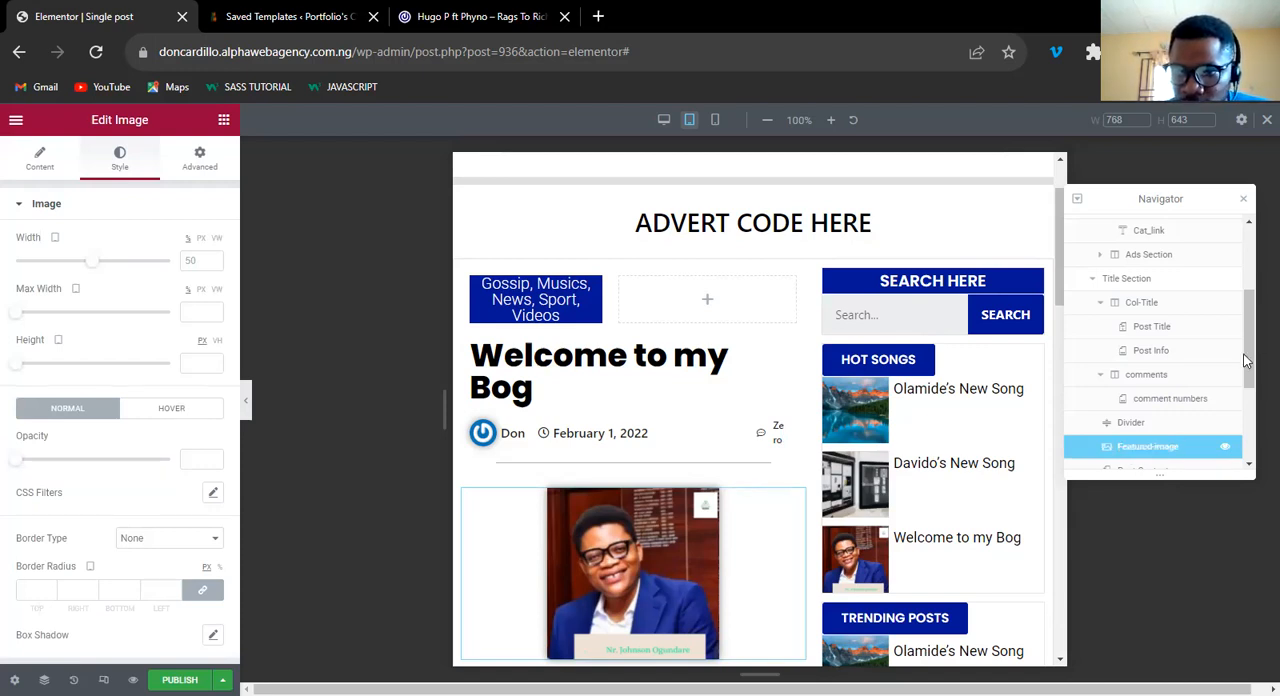
# Close the Navigator and switch the template preview to the desktop layout.
pyautogui.scroll(-1, 1214, 380)
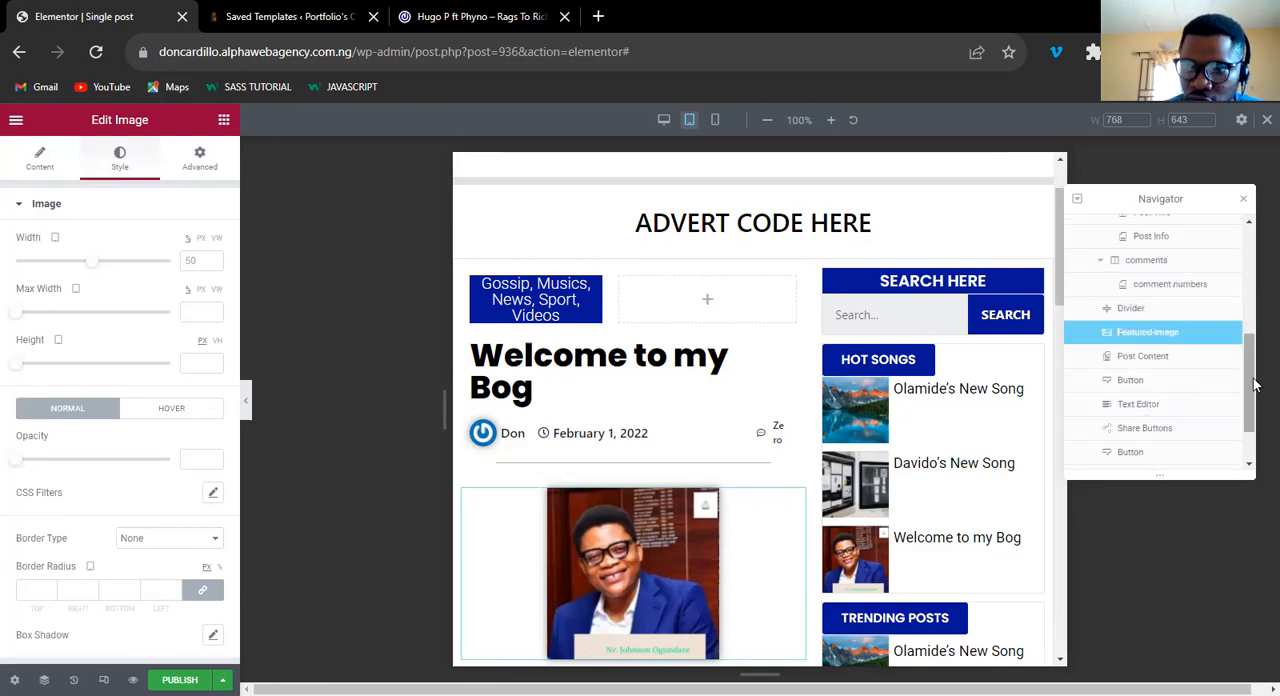
pyautogui.scroll(1, 1257, 342)
pyautogui.scroll(1, 1223, 419)
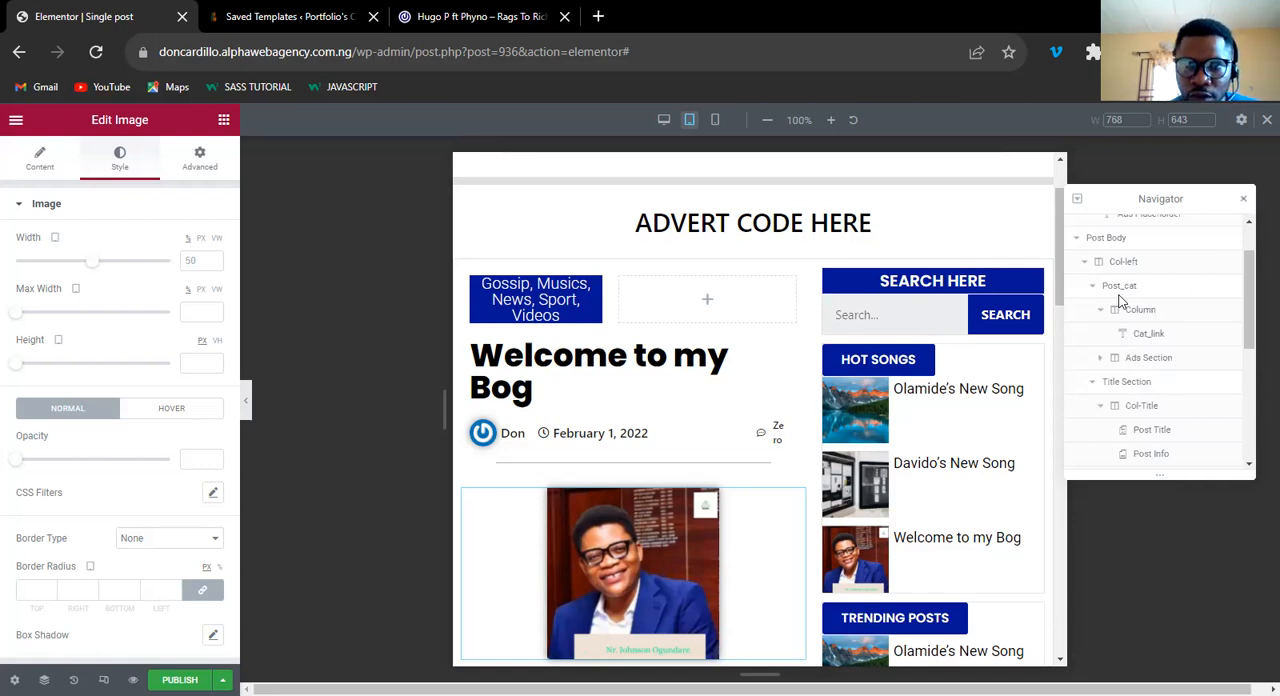
pyautogui.click(1243, 199)
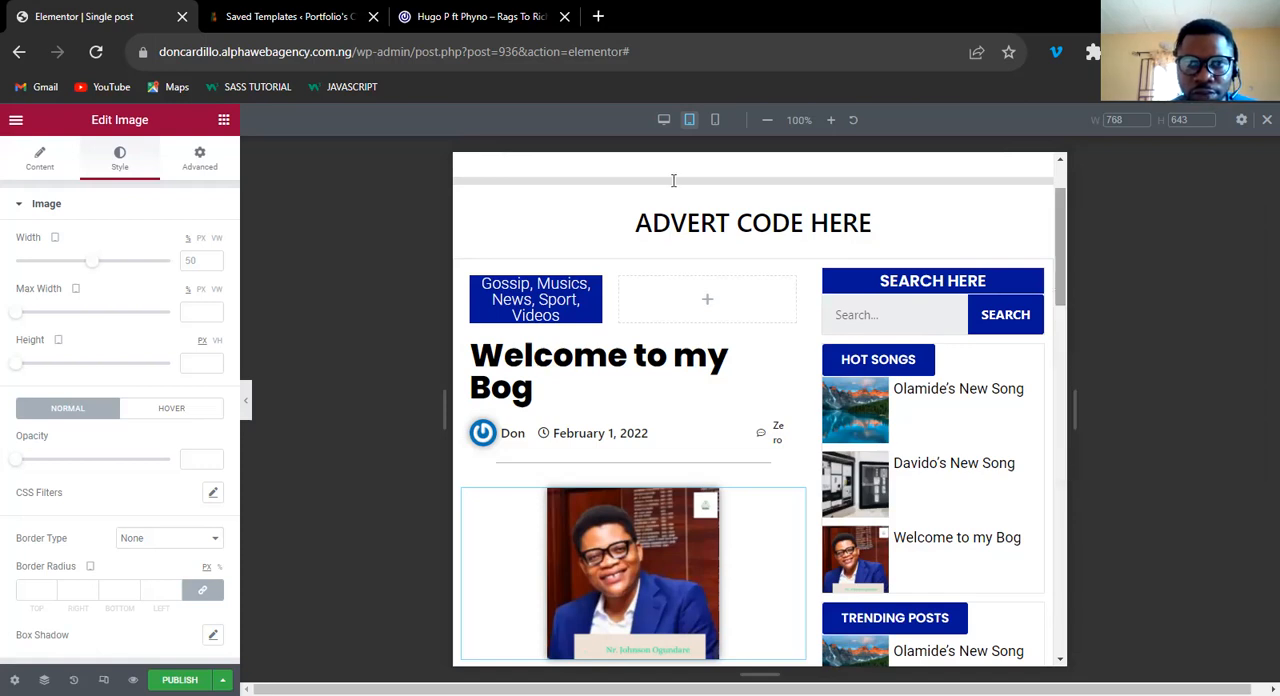
pyautogui.click(665, 120)
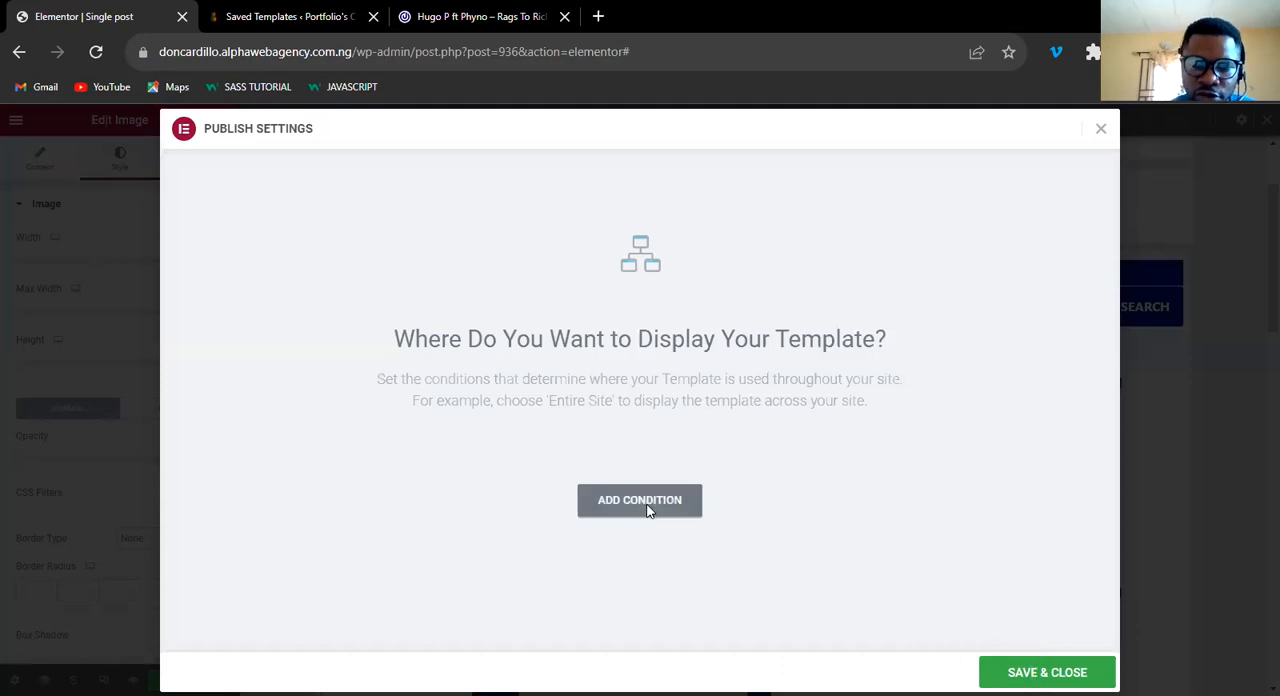
# Publish the template with a display condition that includes all Posts.
pyautogui.click(617, 497)
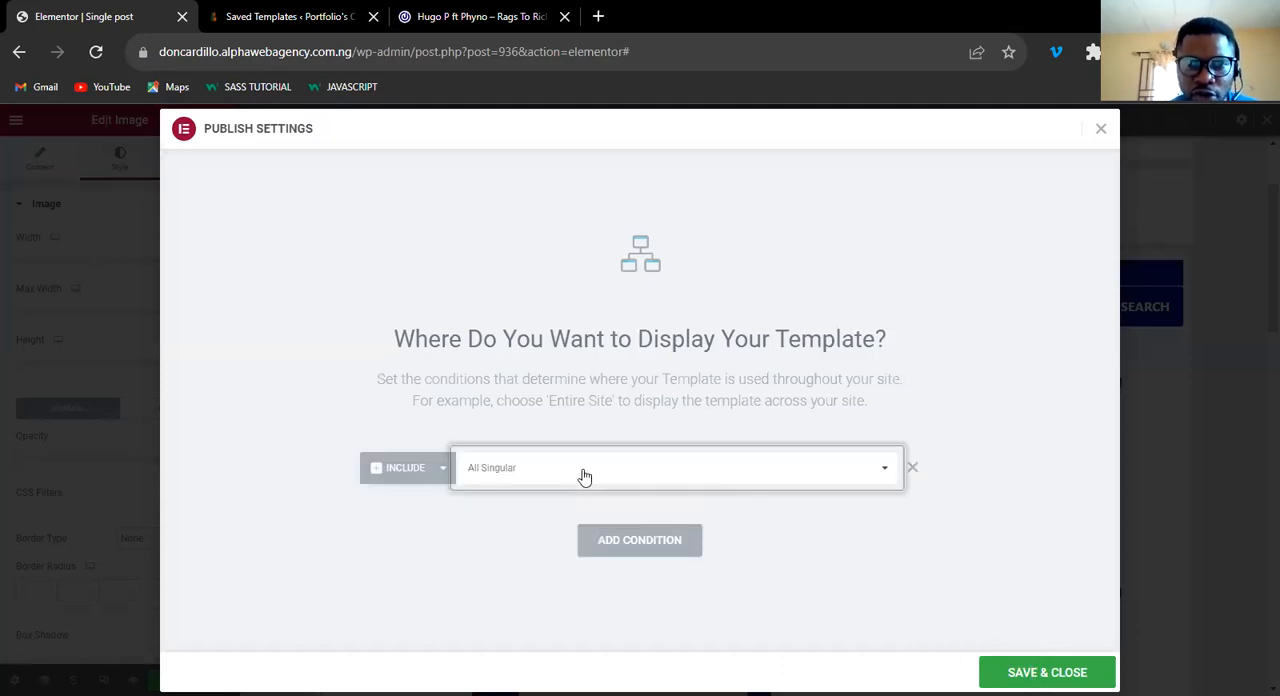
pyautogui.click(585, 477)
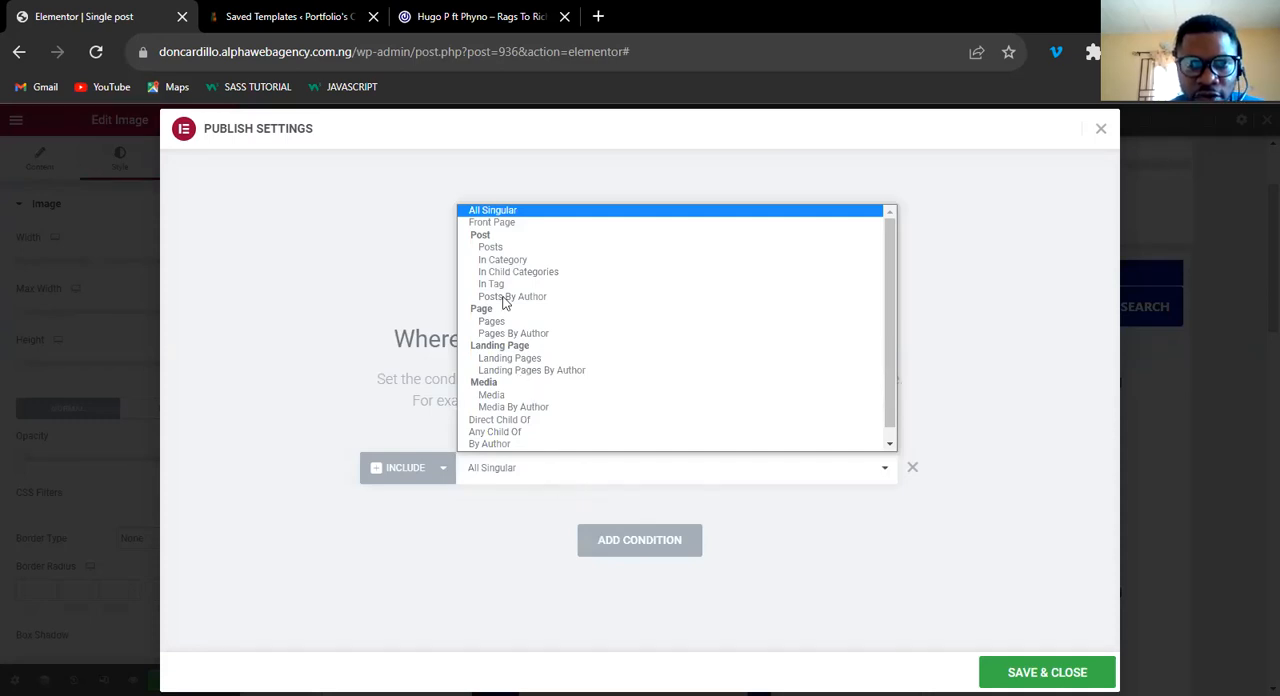
pyautogui.scroll(-1, 484, 240)
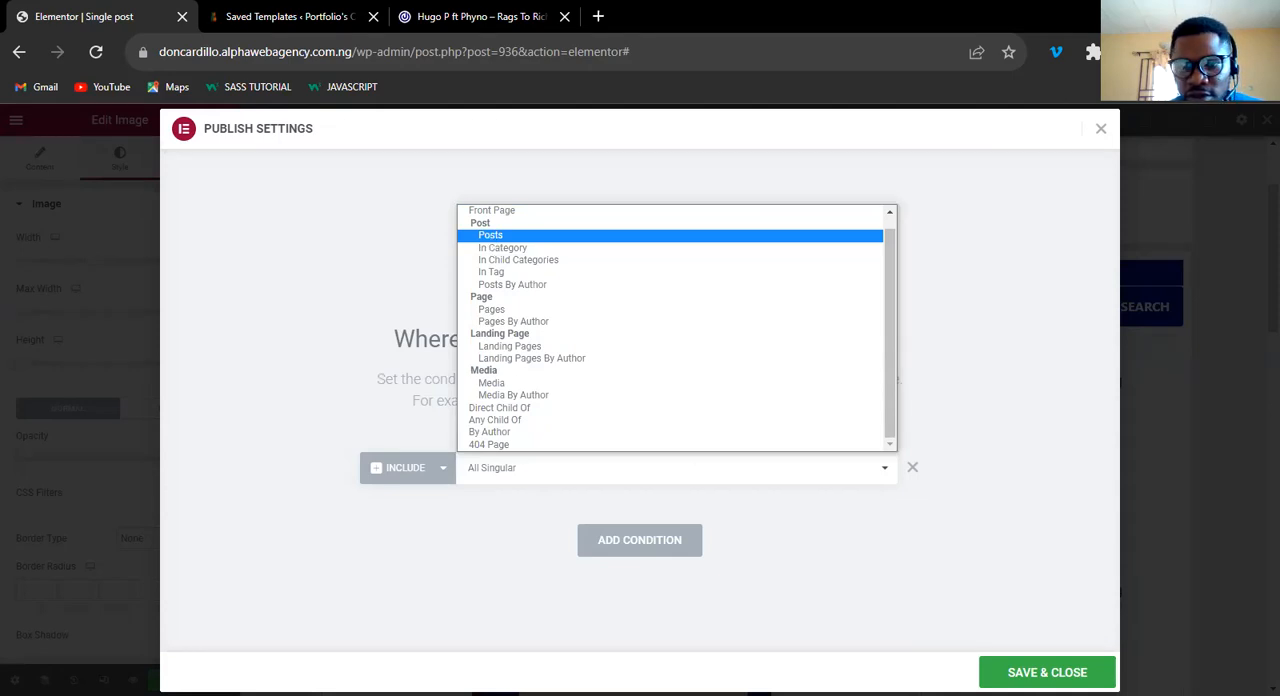
pyautogui.click(1022, 671)
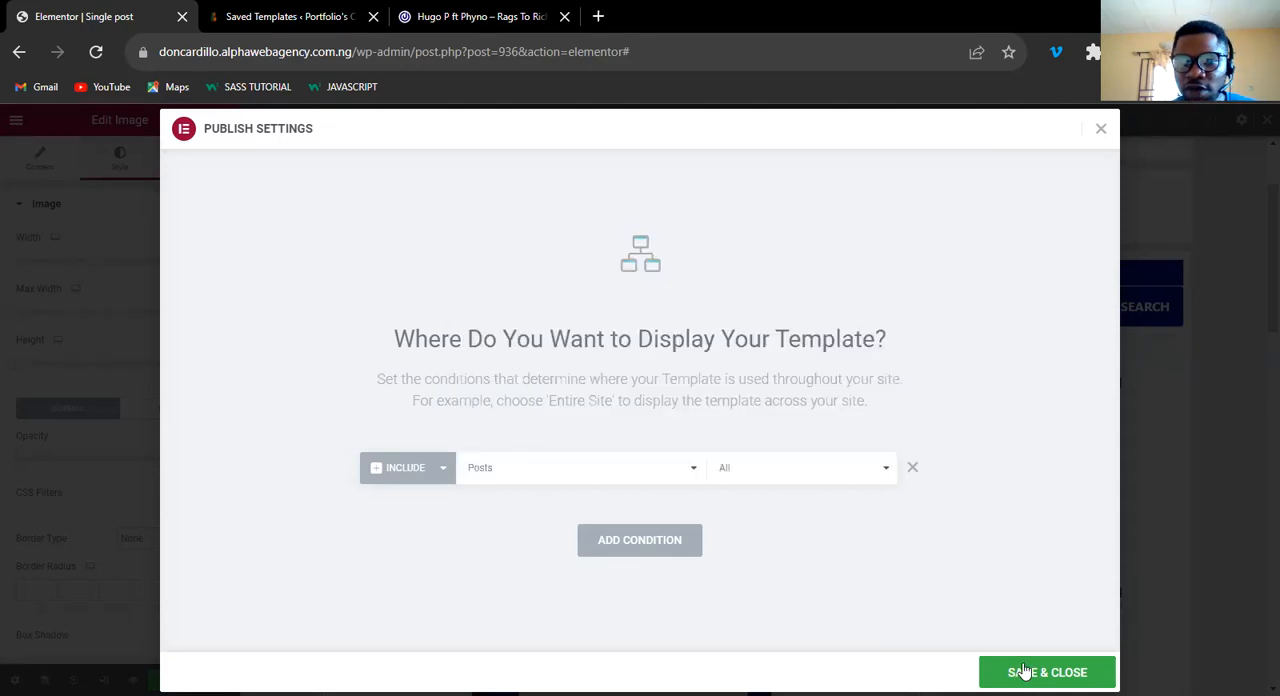
pyautogui.click(1022, 671)
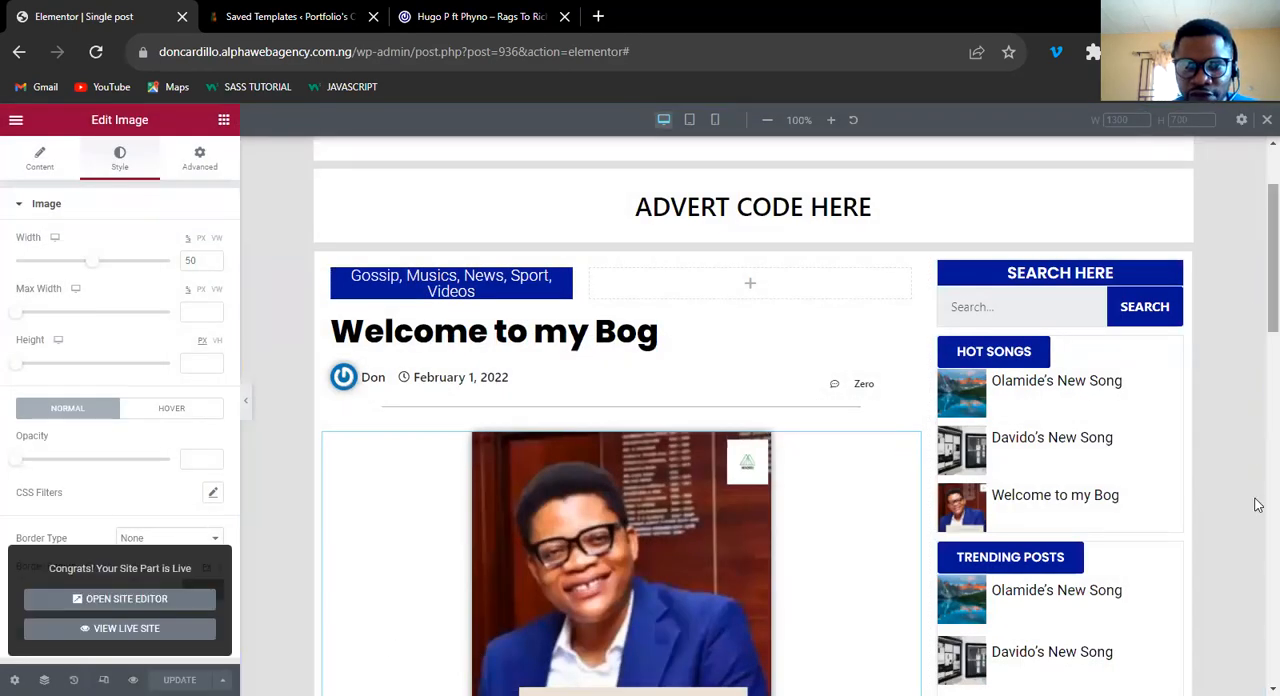
# Set the width of the main column holding the post content to 70%.
pyautogui.scroll(-10, 1257, 480)
pyautogui.scroll(5, 1258, 469)
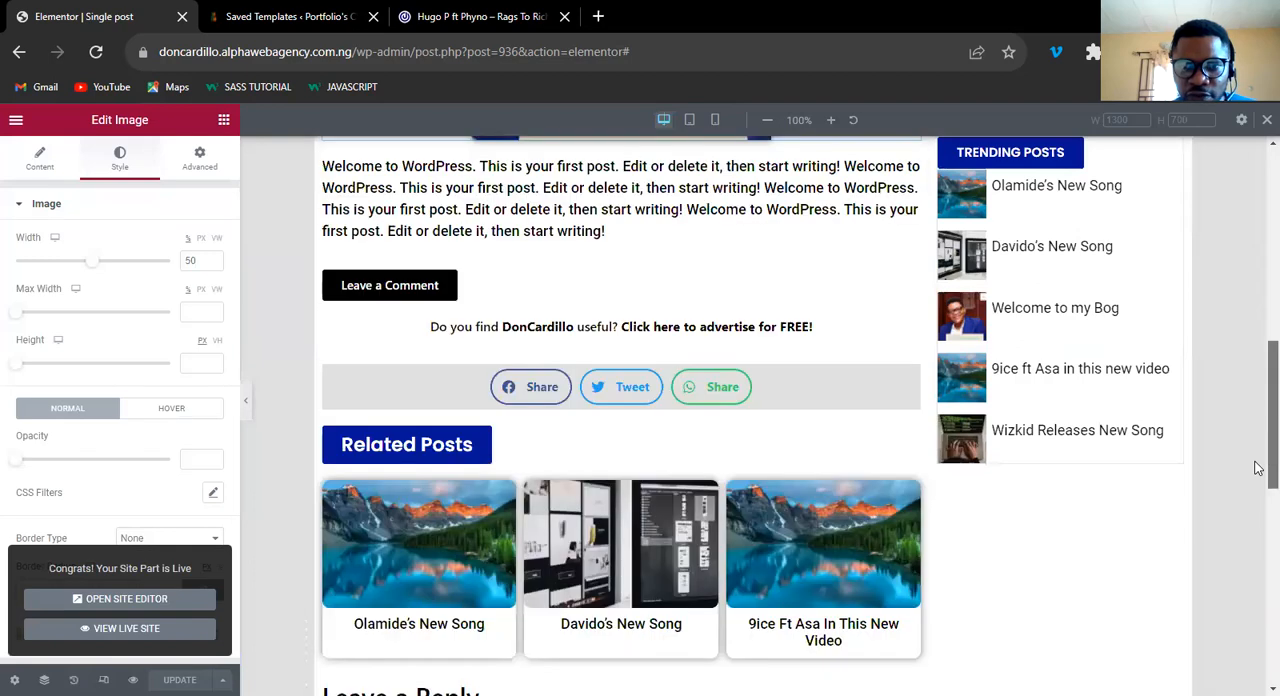
pyautogui.scroll(3, 1259, 350)
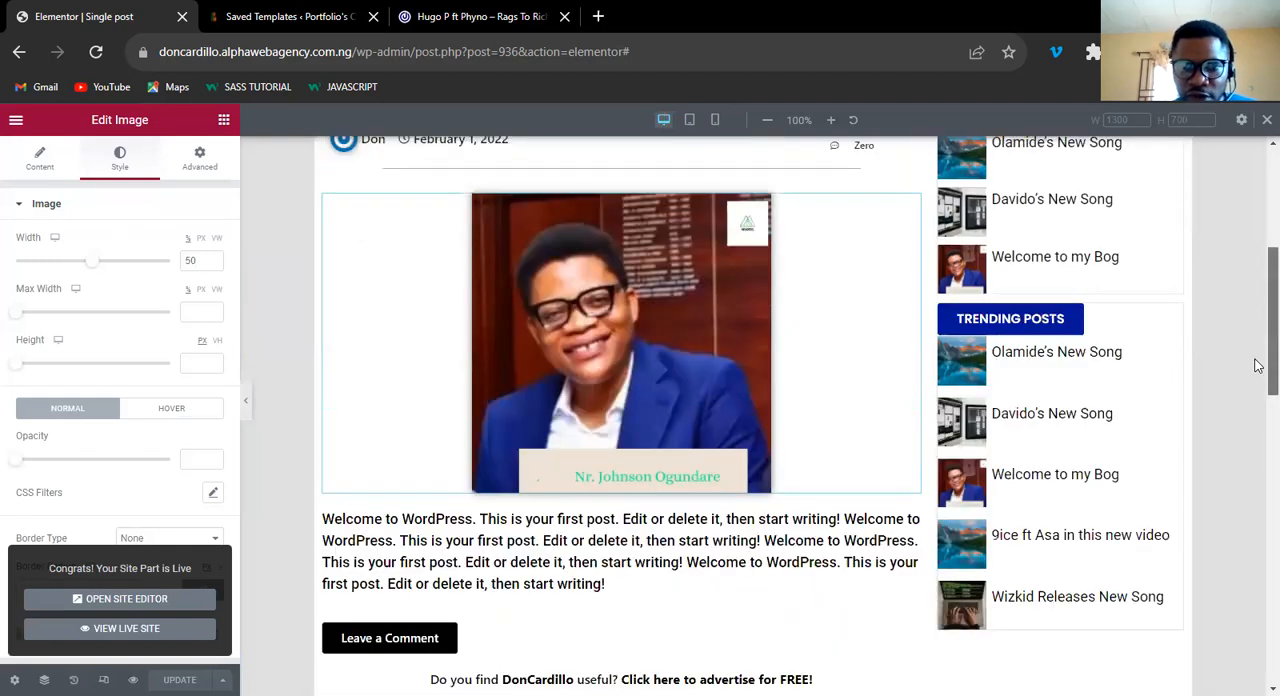
pyautogui.scroll(1, 309, 537)
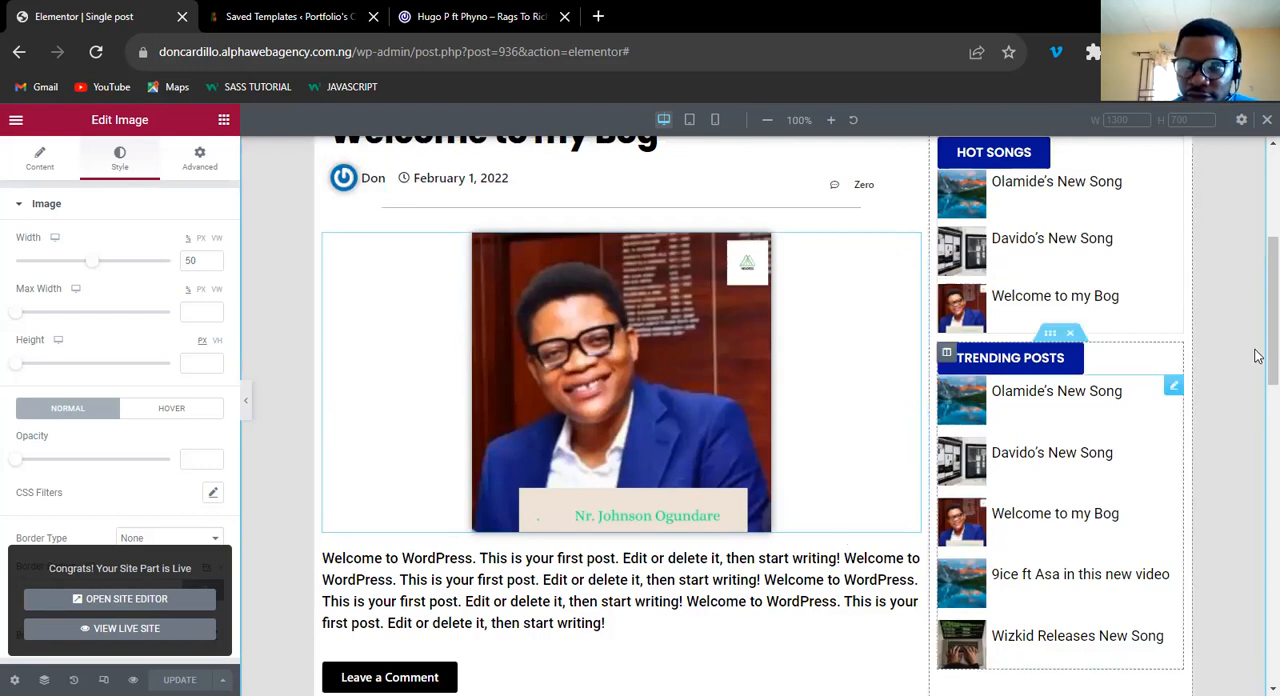
pyautogui.scroll(2, 1257, 310)
pyautogui.scroll(1, 300, 320)
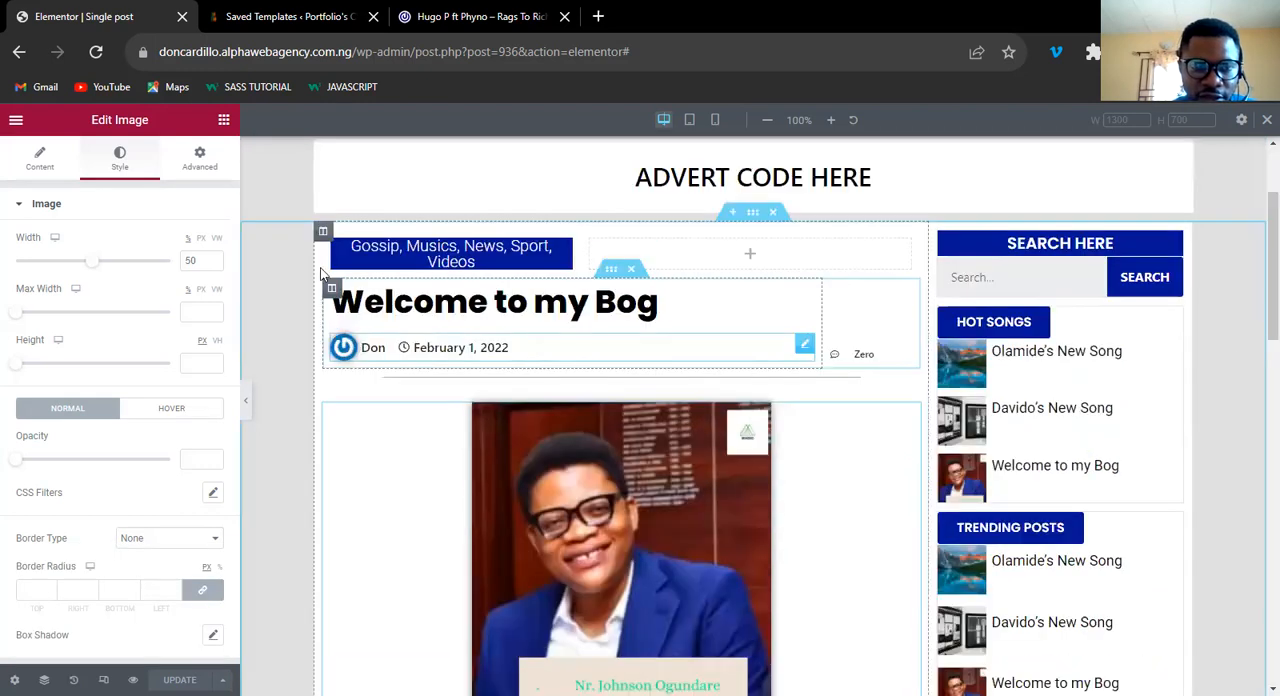
pyautogui.click(322, 234)
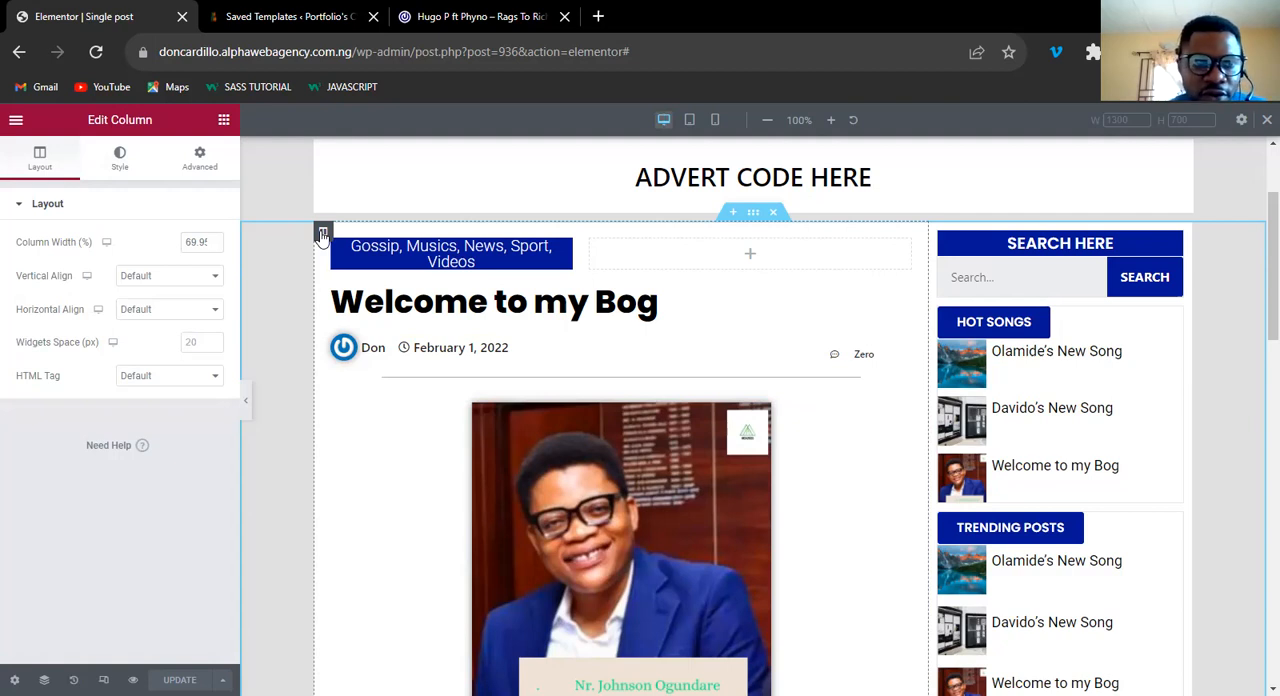
pyautogui.click(211, 239)
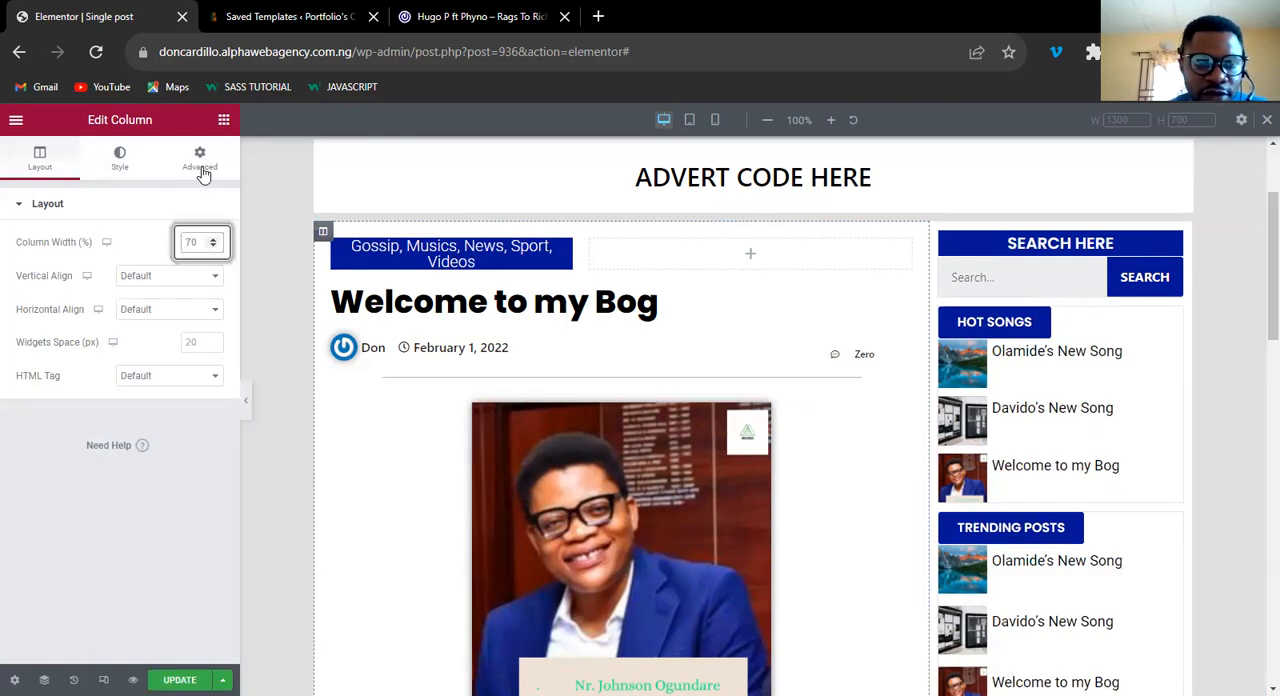
# Unlink the main post column's padding and set it to 20 px on the right and left, keeping 0 at top and bottom.
pyautogui.click(201, 165)
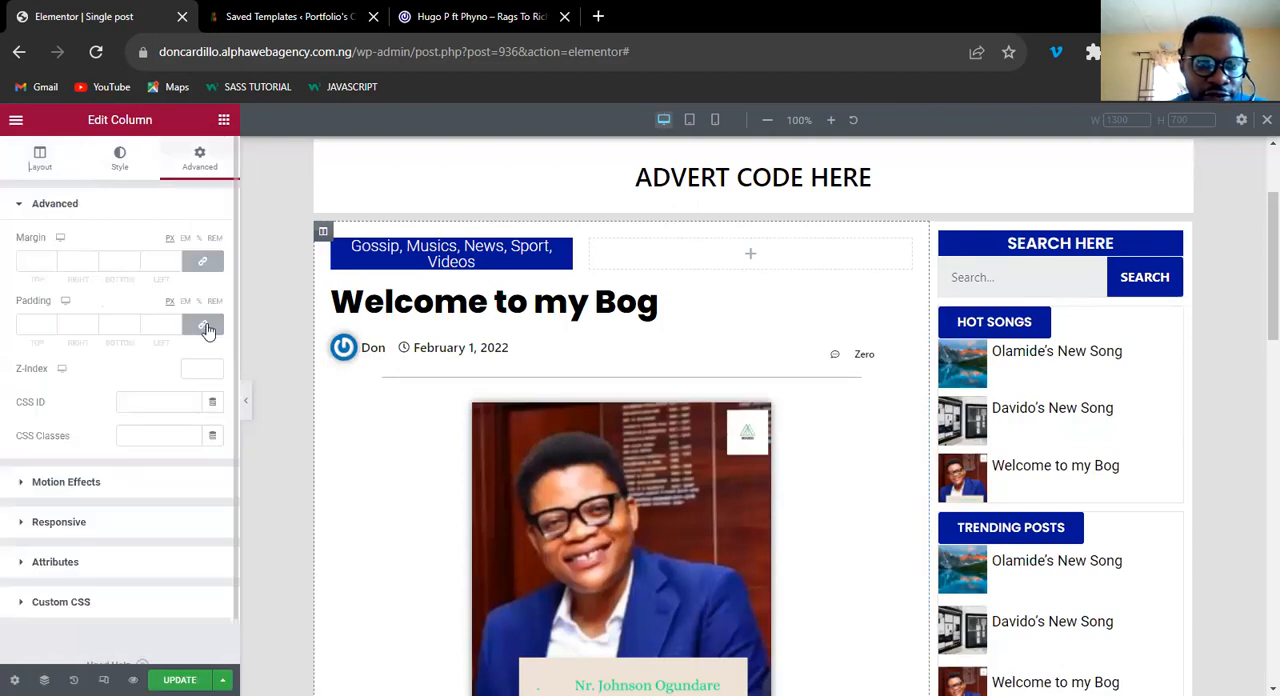
pyautogui.click(205, 327)
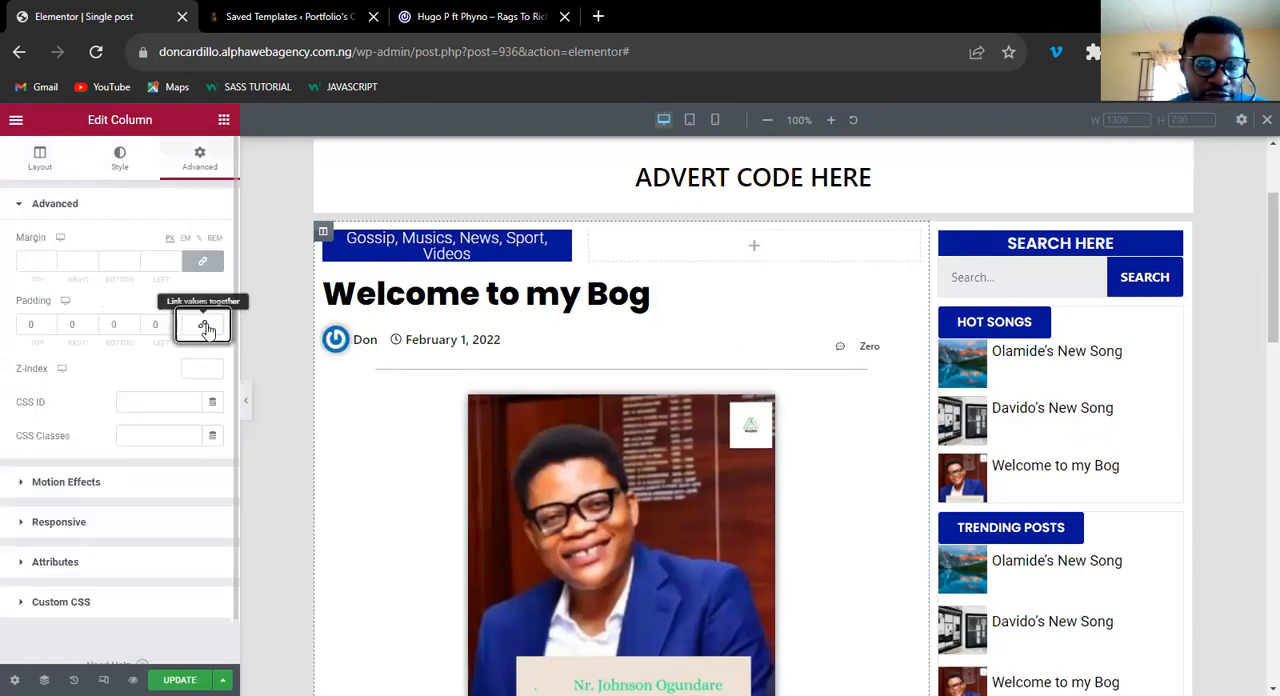
pyautogui.click(68, 325)
pyautogui.click(68, 325)
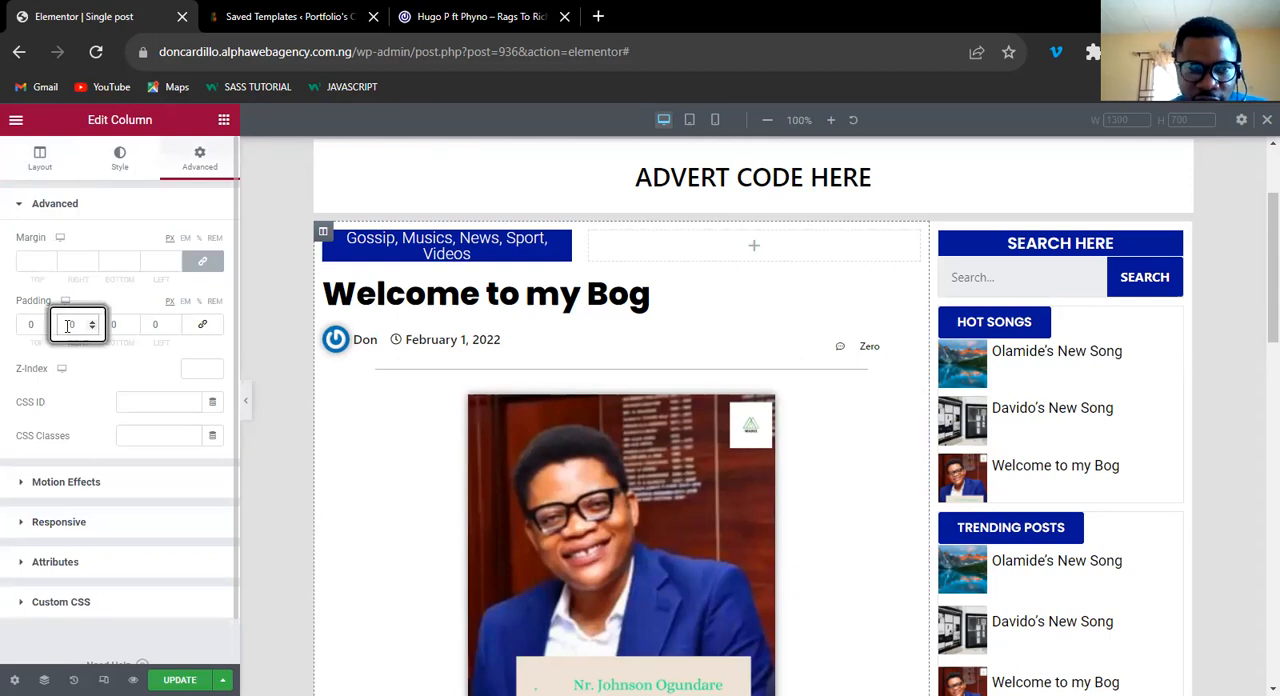
pyautogui.write('2')
pyautogui.click(147, 323)
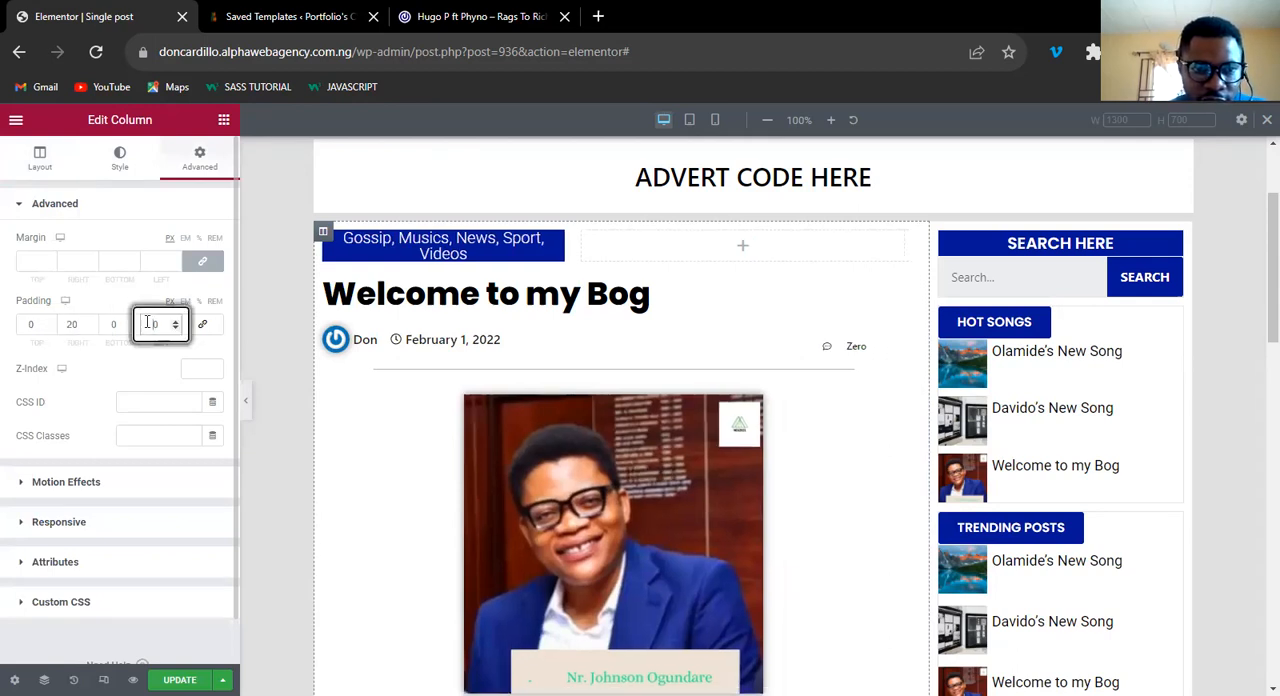
pyautogui.write('2')
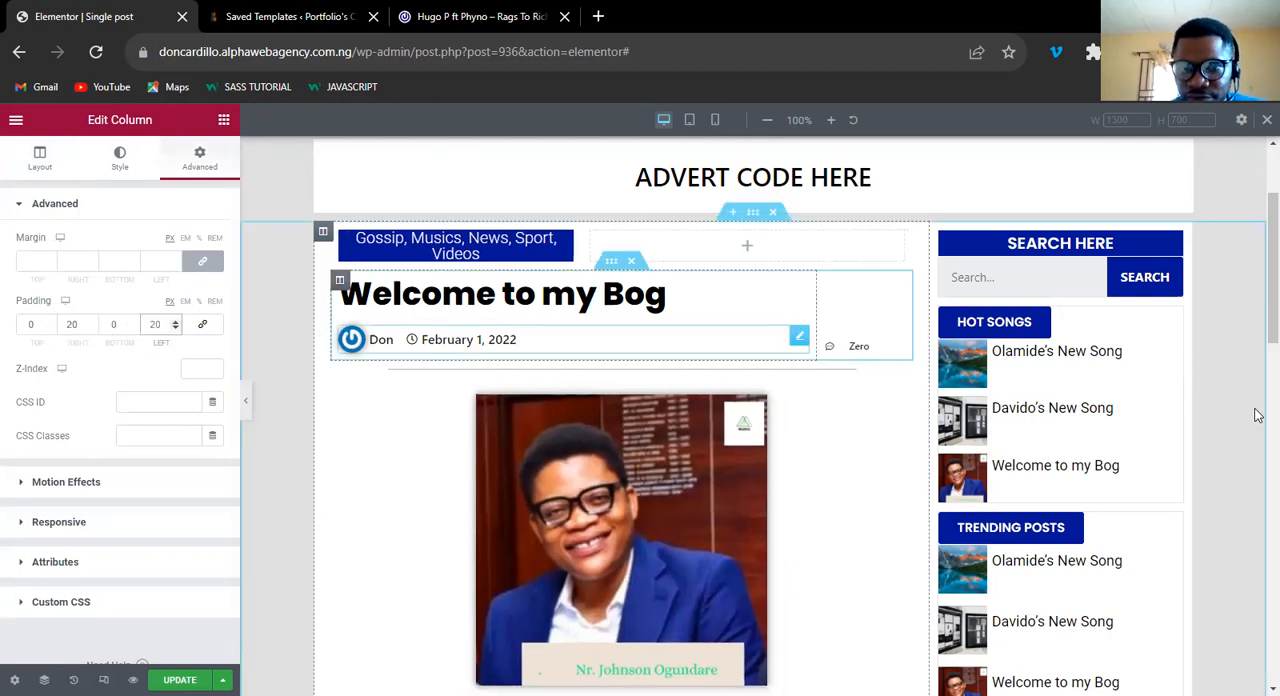
# Review the desktop layout of the padded post column from the category label and title down to the comment form.
pyautogui.scroll(-8, 1258, 420)
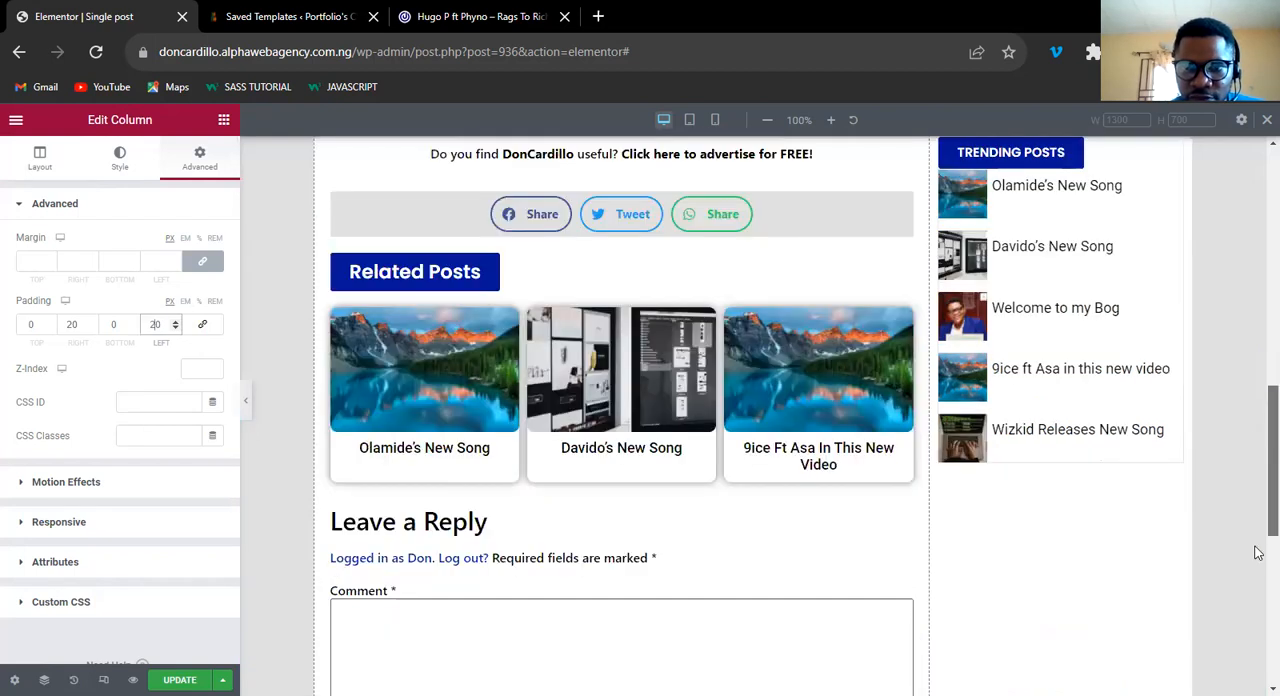
pyautogui.scroll(-1, 1258, 517)
pyautogui.scroll(-1, 1258, 526)
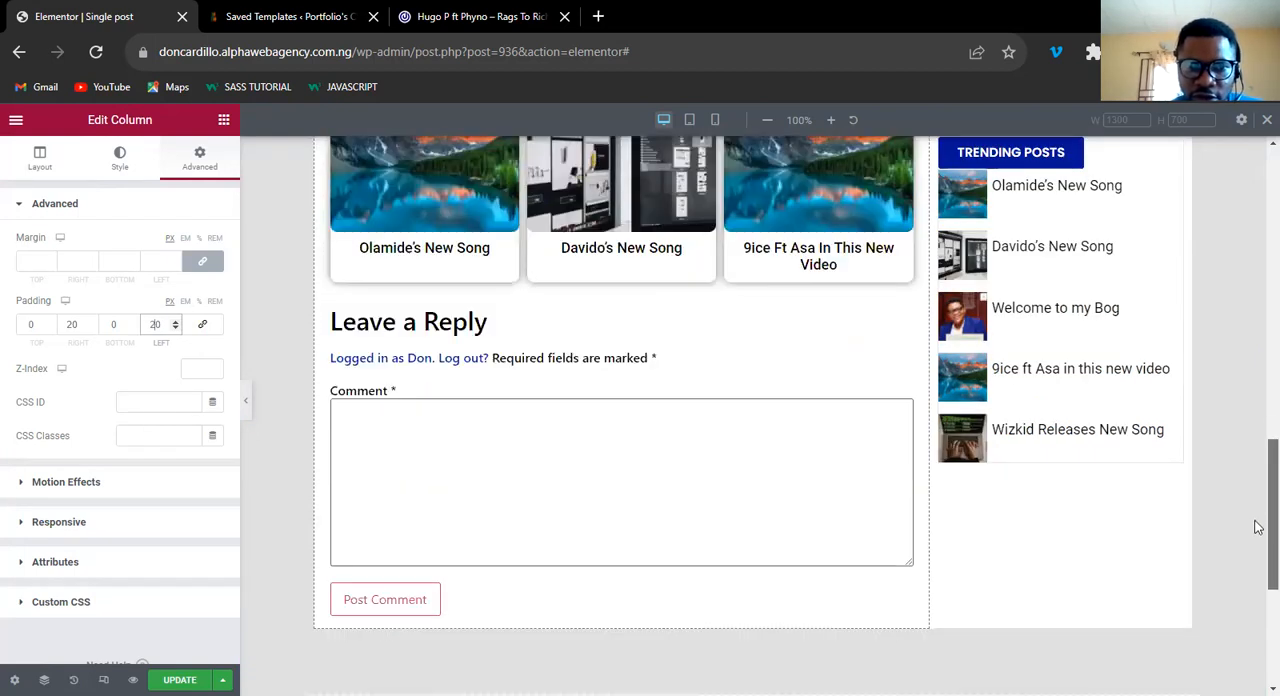
pyautogui.scroll(5, 1258, 416)
pyautogui.scroll(3, 1258, 306)
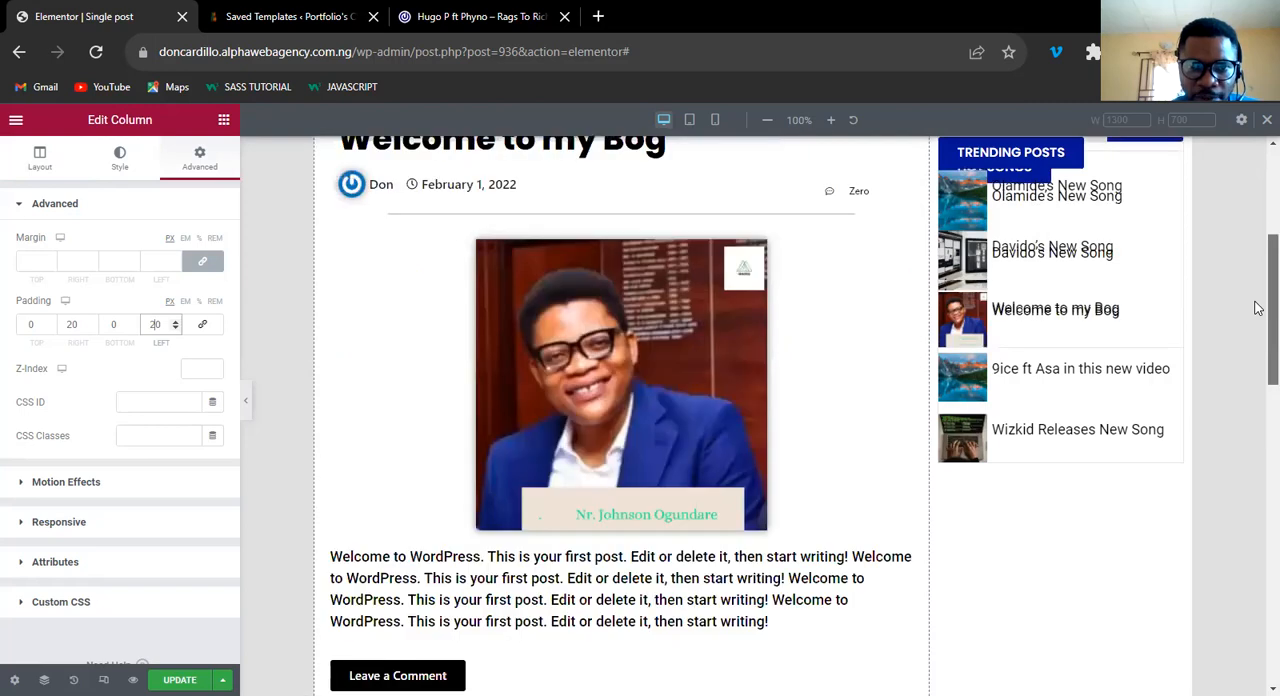
pyautogui.scroll(2, 1258, 308)
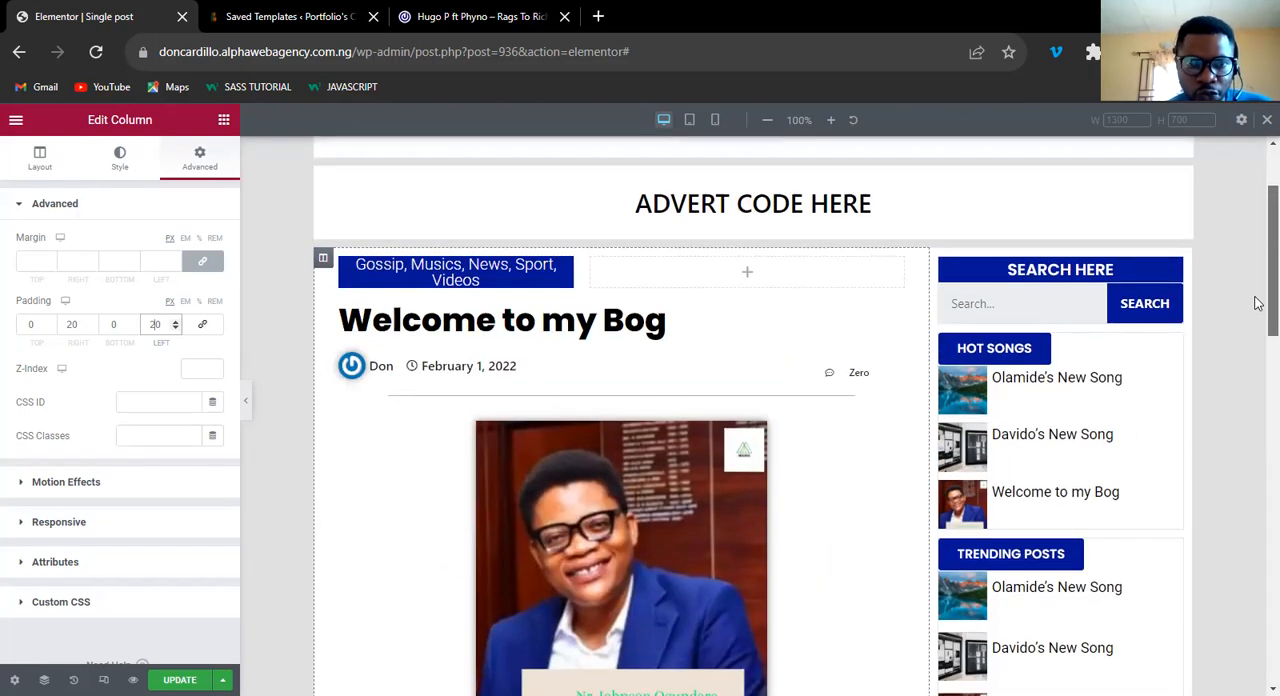
pyautogui.scroll(-1, 1258, 310)
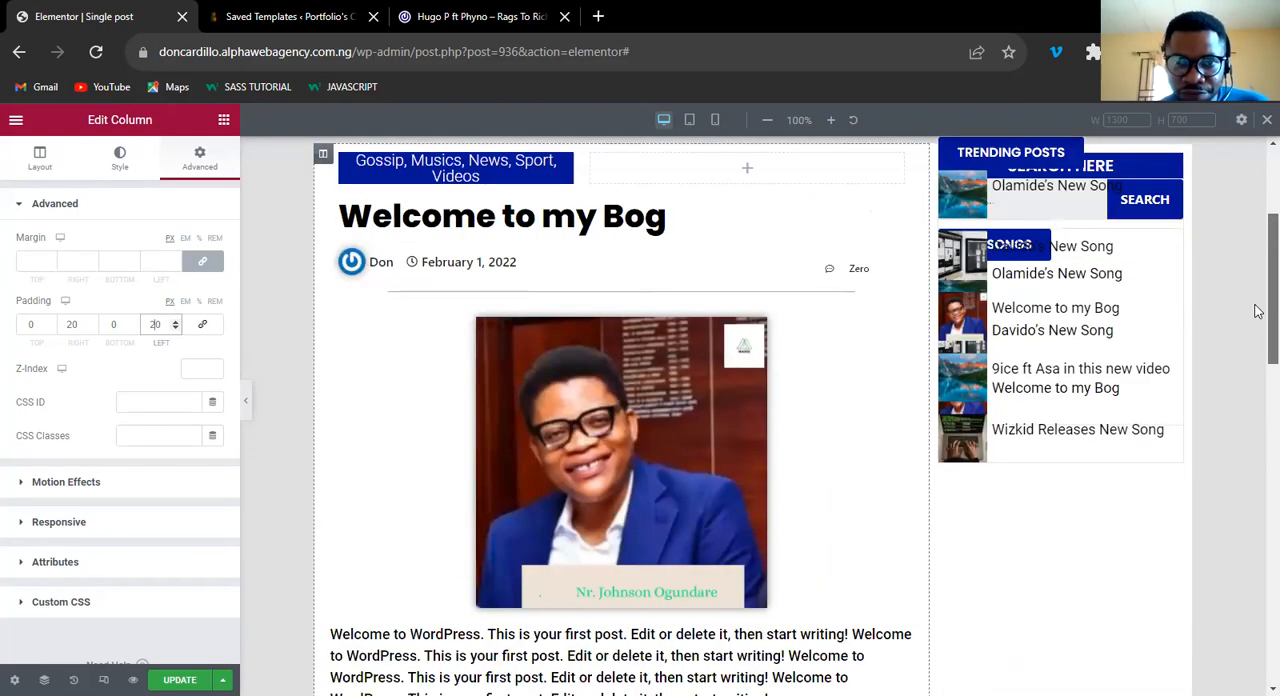
pyautogui.scroll(1, 1258, 300)
pyautogui.scroll(-4, 1255, 330)
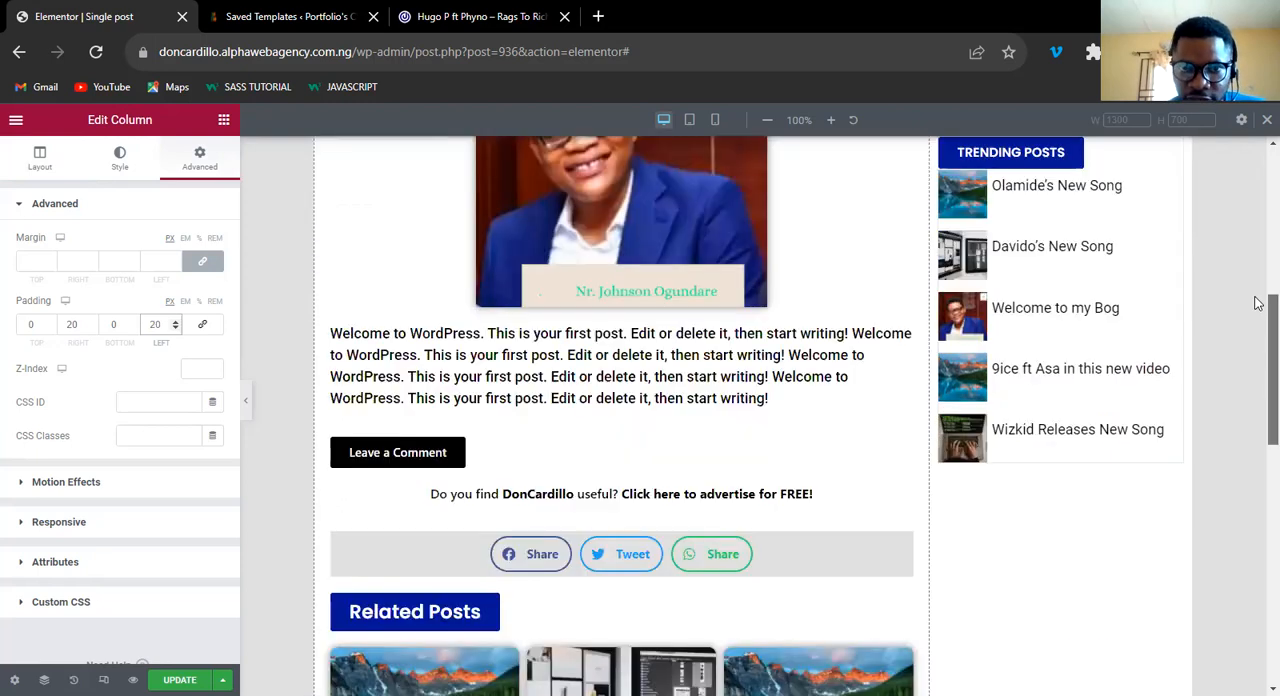
pyautogui.scroll(4, 596, 330)
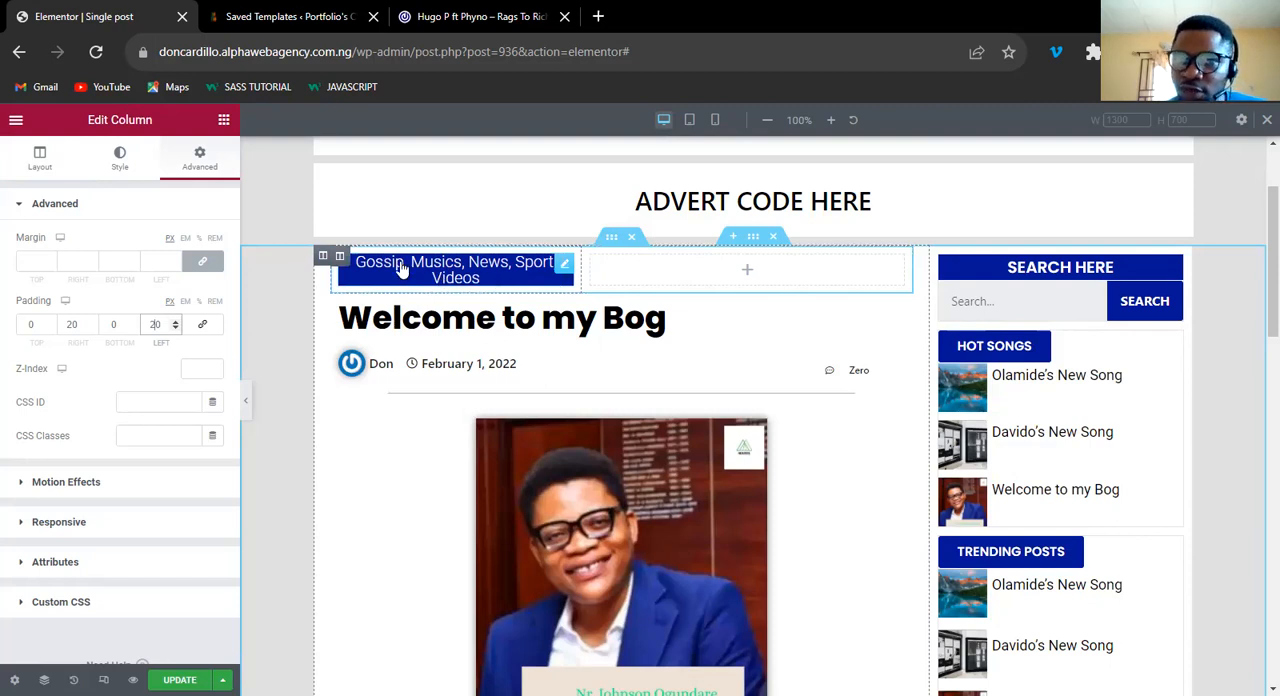
# Set the width of the inner column holding the category label to 50%.
pyautogui.click(340, 259)
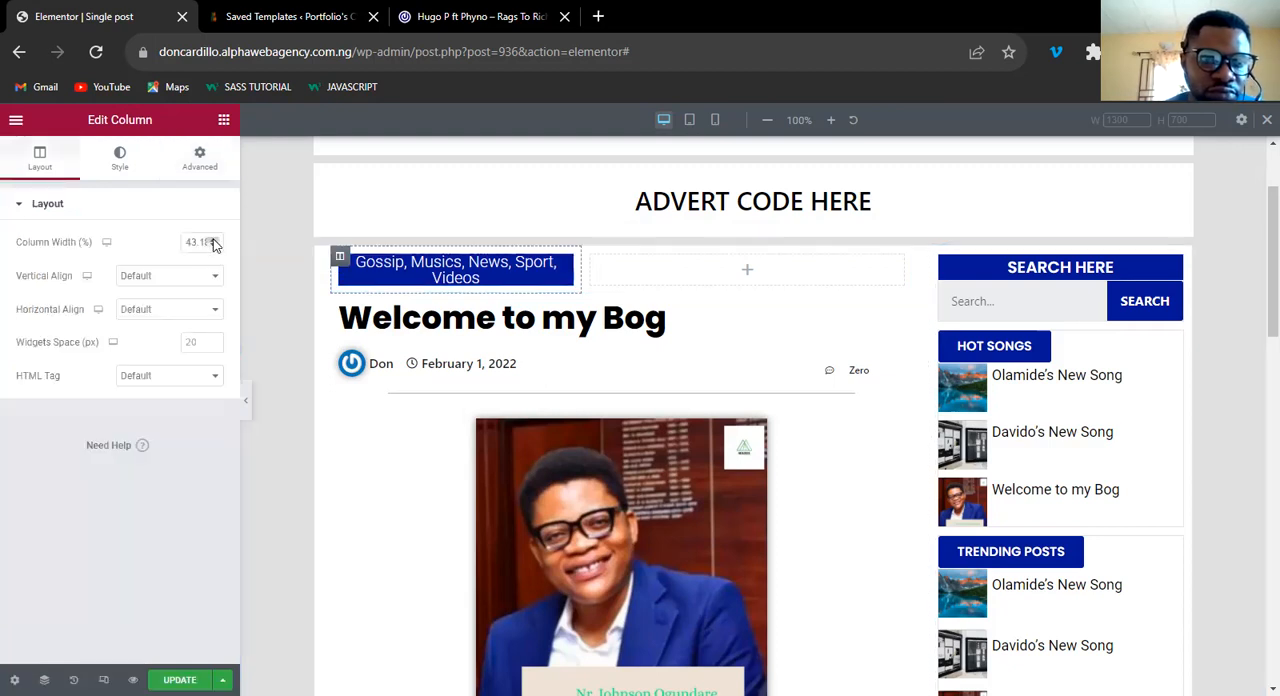
pyautogui.click(213, 241)
pyautogui.click(213, 241)
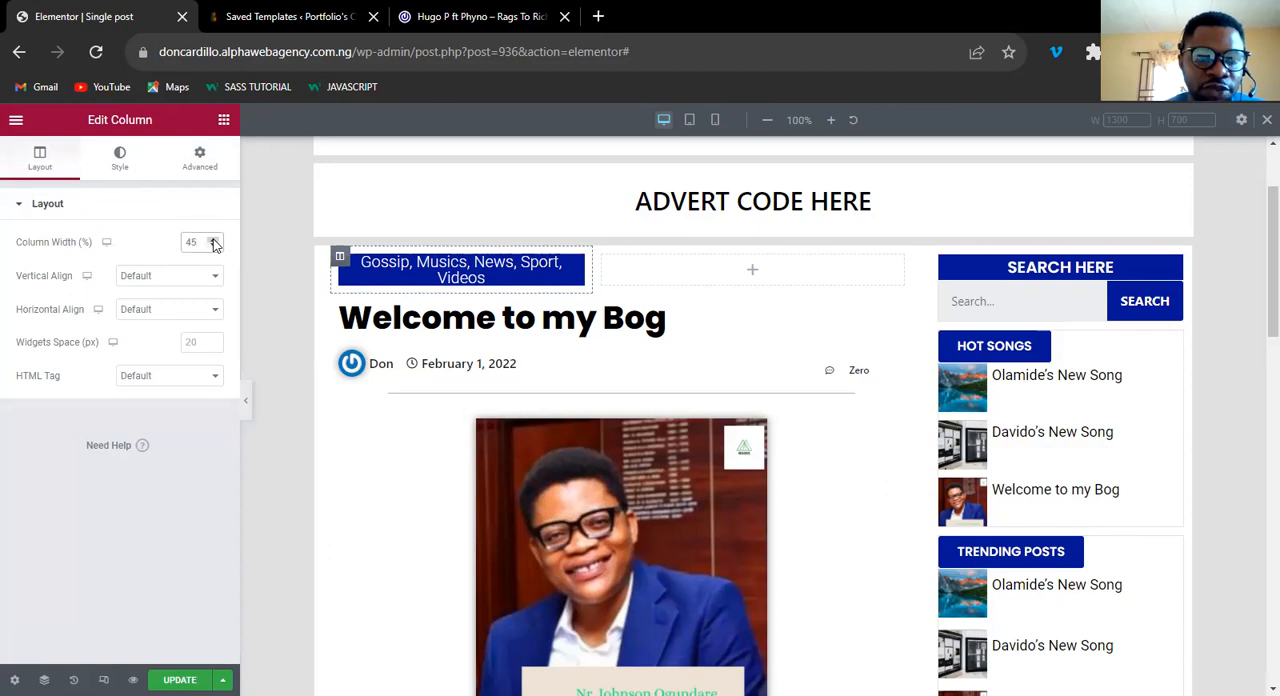
pyautogui.click(213, 241)
pyautogui.click(213, 241)
pyautogui.click(213, 241)
pyautogui.click(213, 241)
pyautogui.click(213, 241)
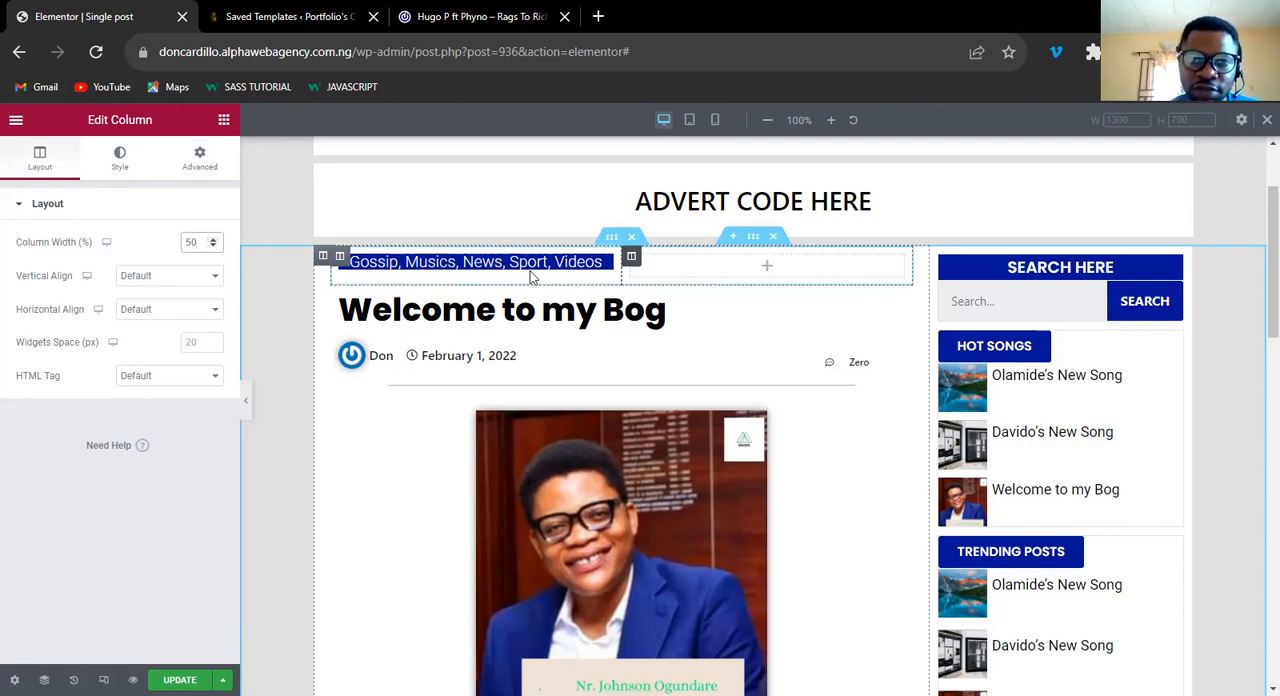
# Set the category label heading's padding to 6 px on all sides.
pyautogui.click(605, 271)
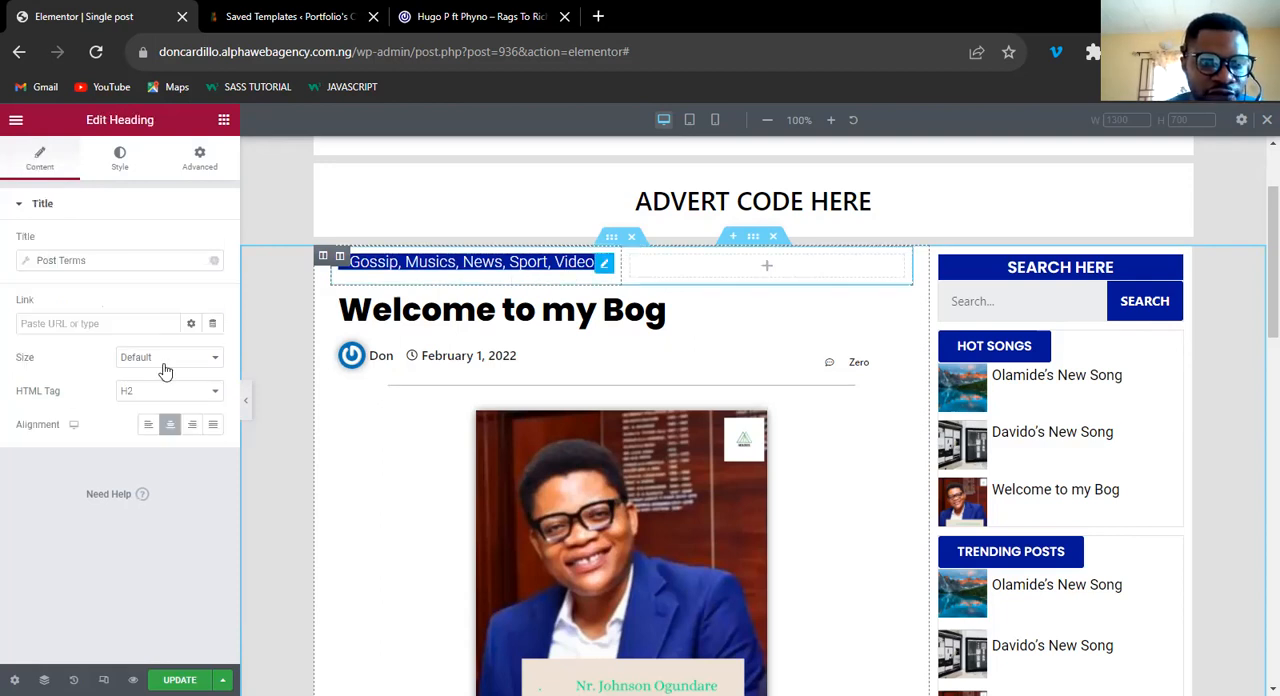
pyautogui.click(197, 160)
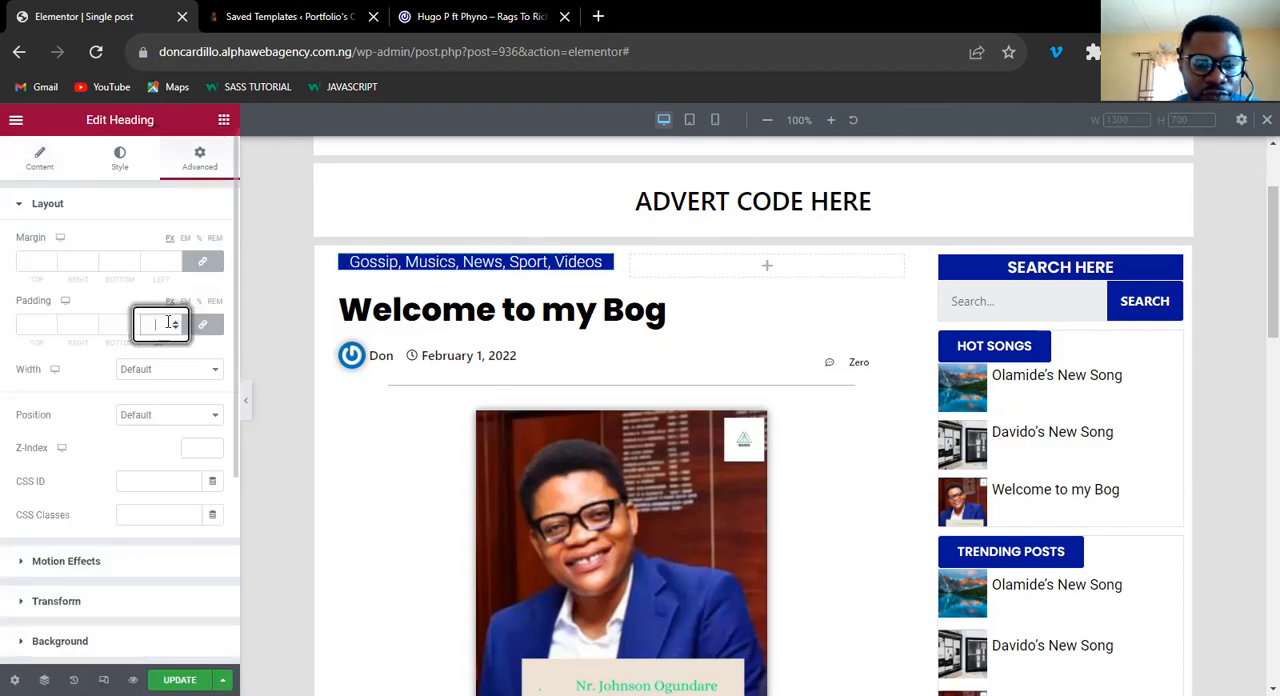
pyautogui.write('5')
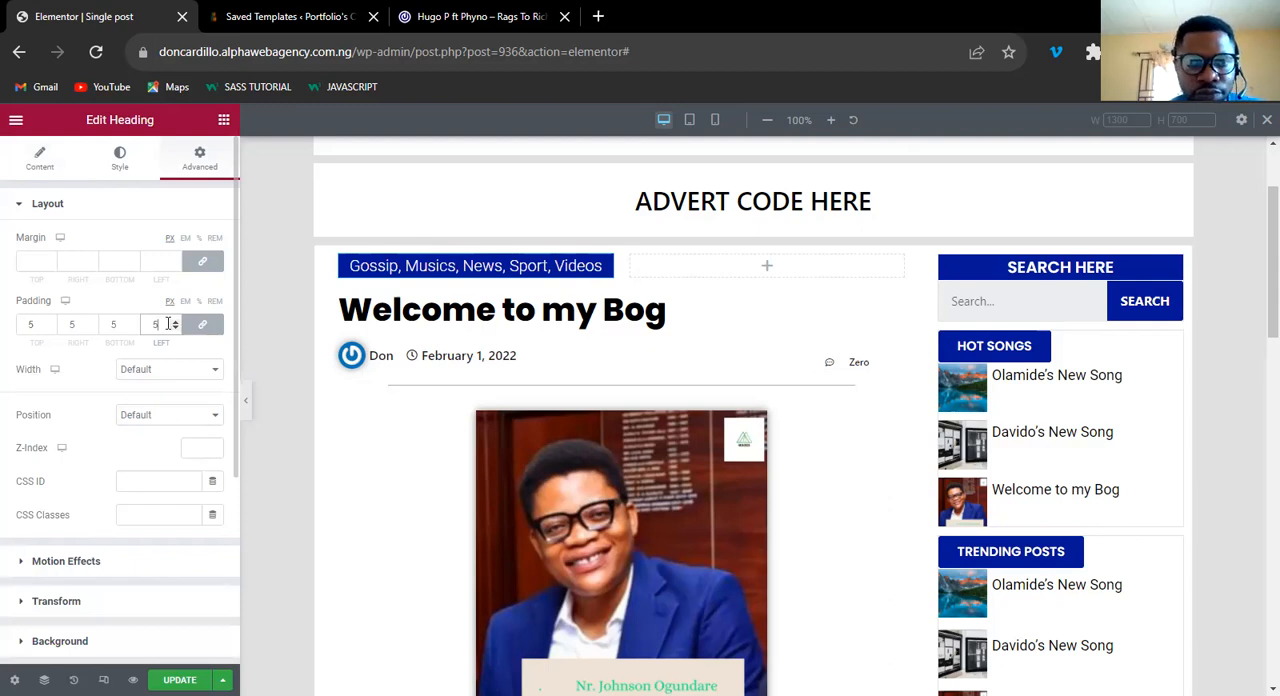
pyautogui.click(174, 325)
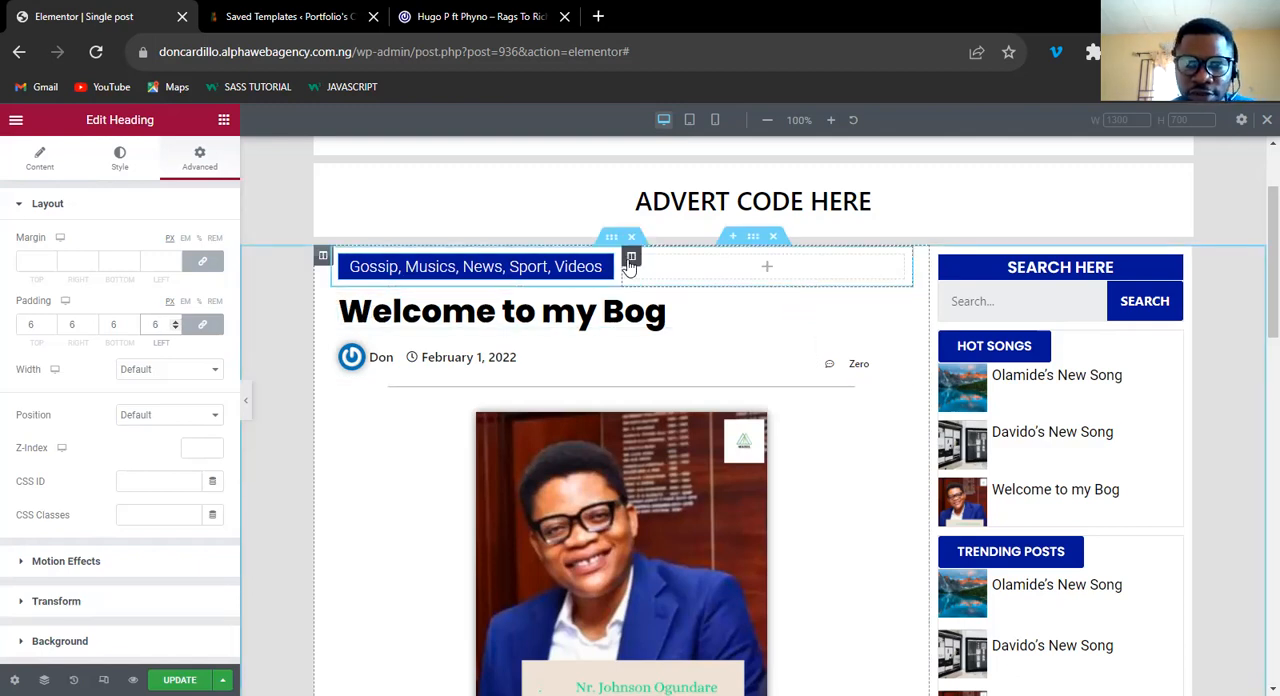
# Delete the empty column beside the category label and set the label column's width to 100%.
pyautogui.rightClick(629, 261)
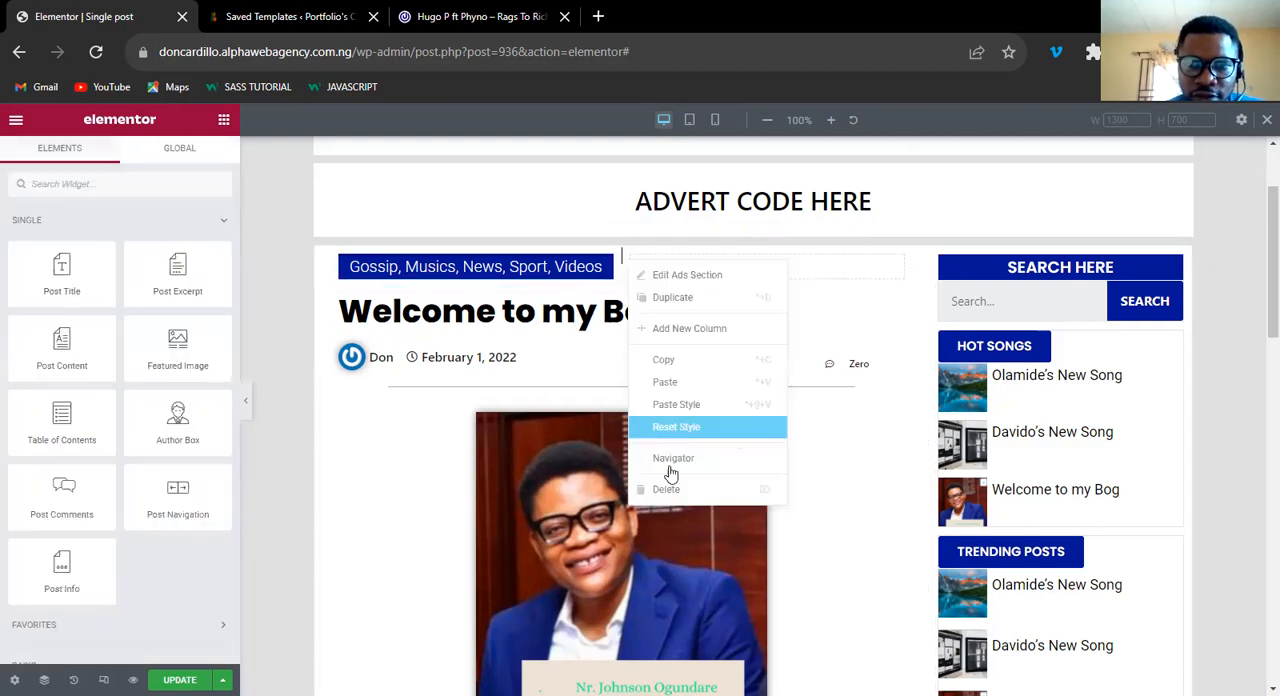
pyautogui.click(668, 488)
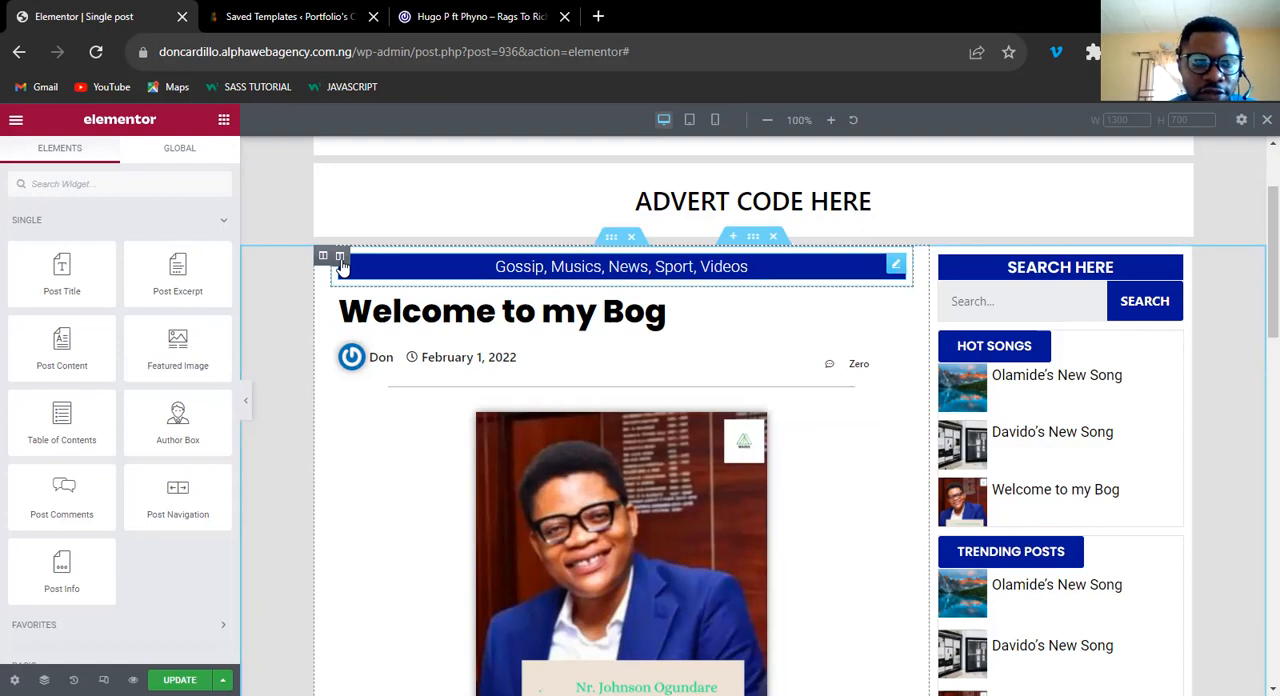
pyautogui.click(340, 258)
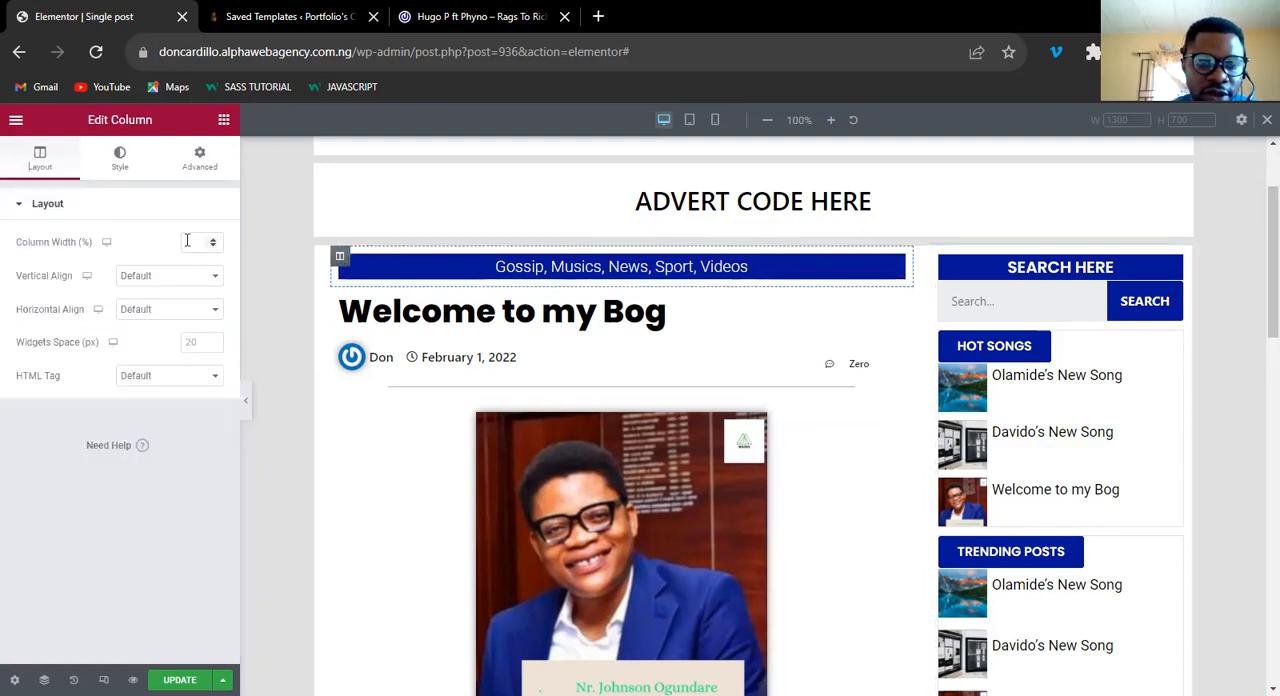
pyautogui.click(186, 241)
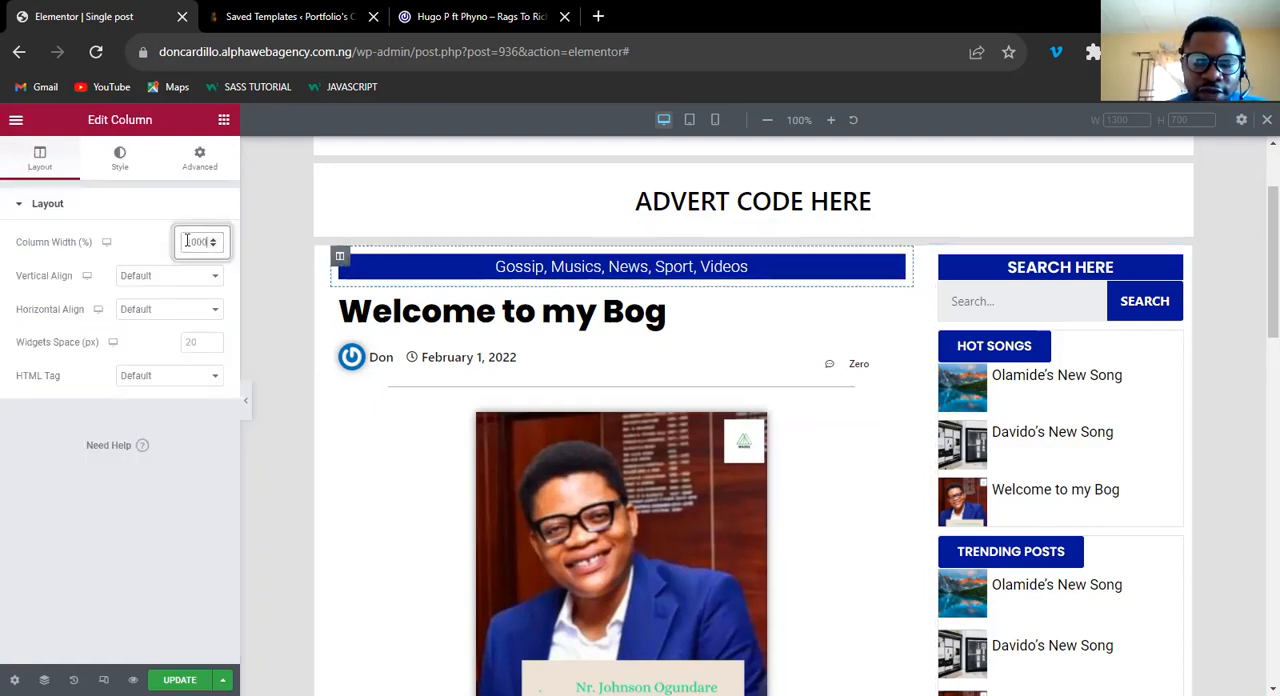
pyautogui.press('BackSpace')
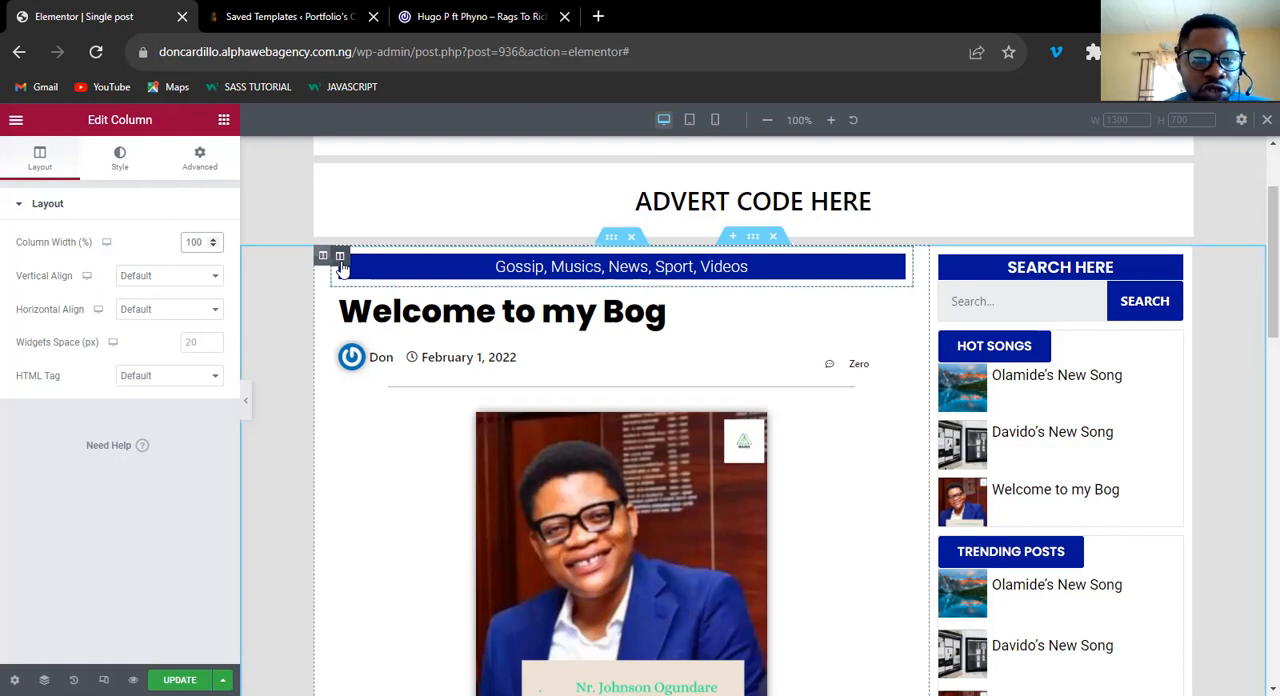
# Assign the CSS class cat-col to the category label's column.
pyautogui.click(195, 158)
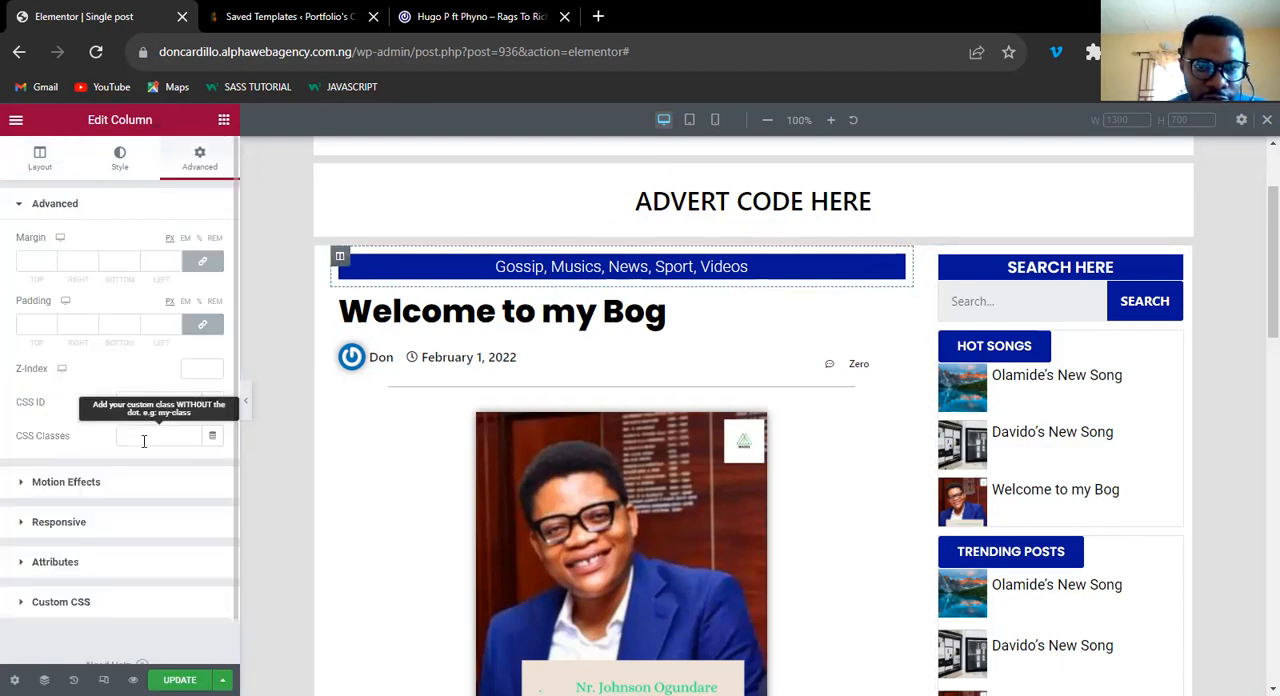
pyautogui.click(144, 441)
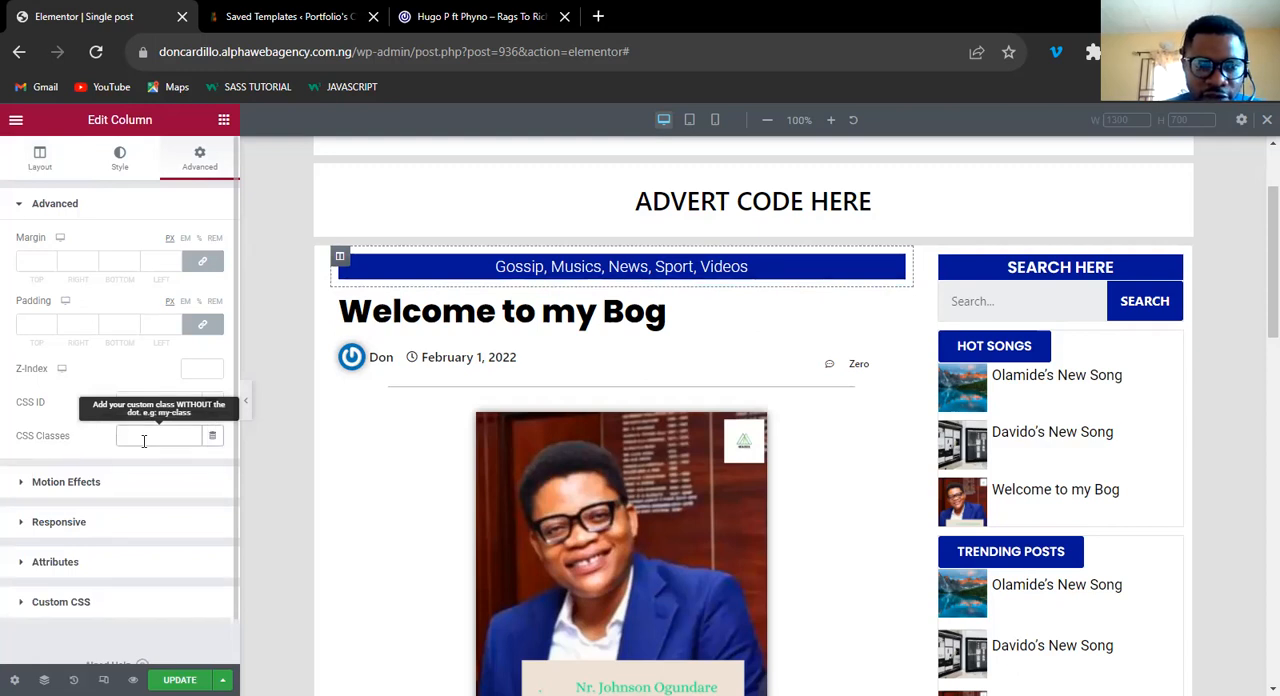
pyautogui.write('cat-')
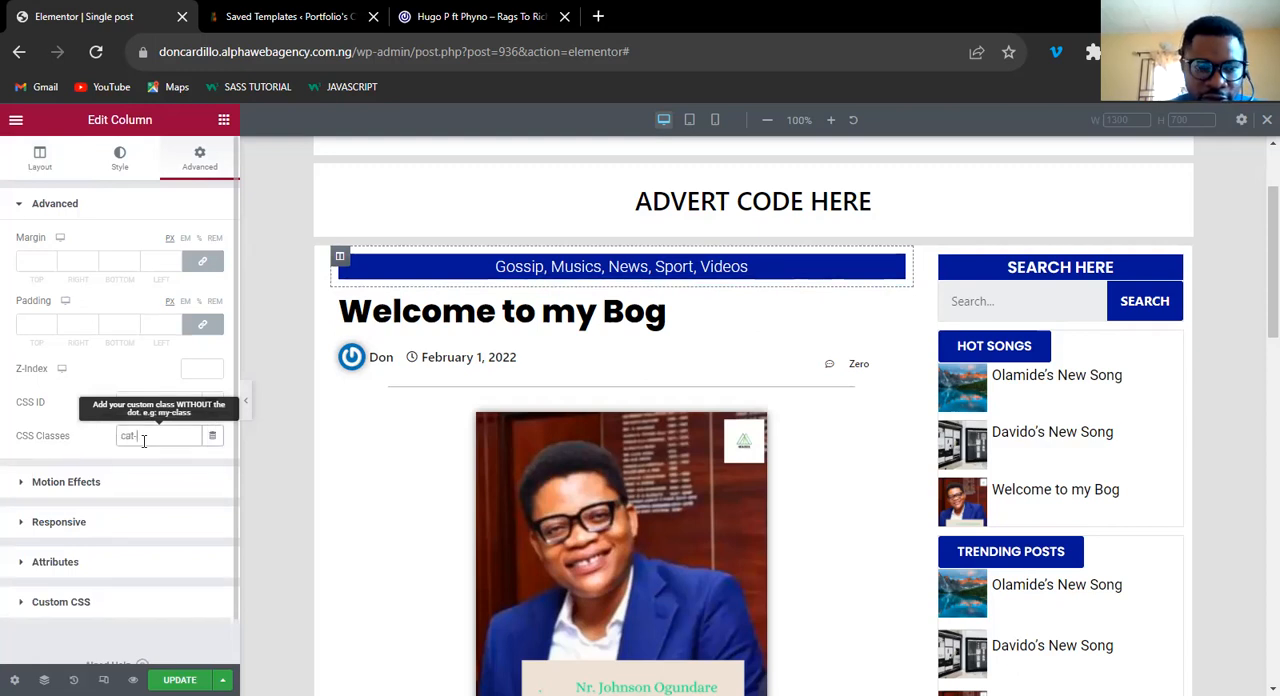
pyautogui.write('co')
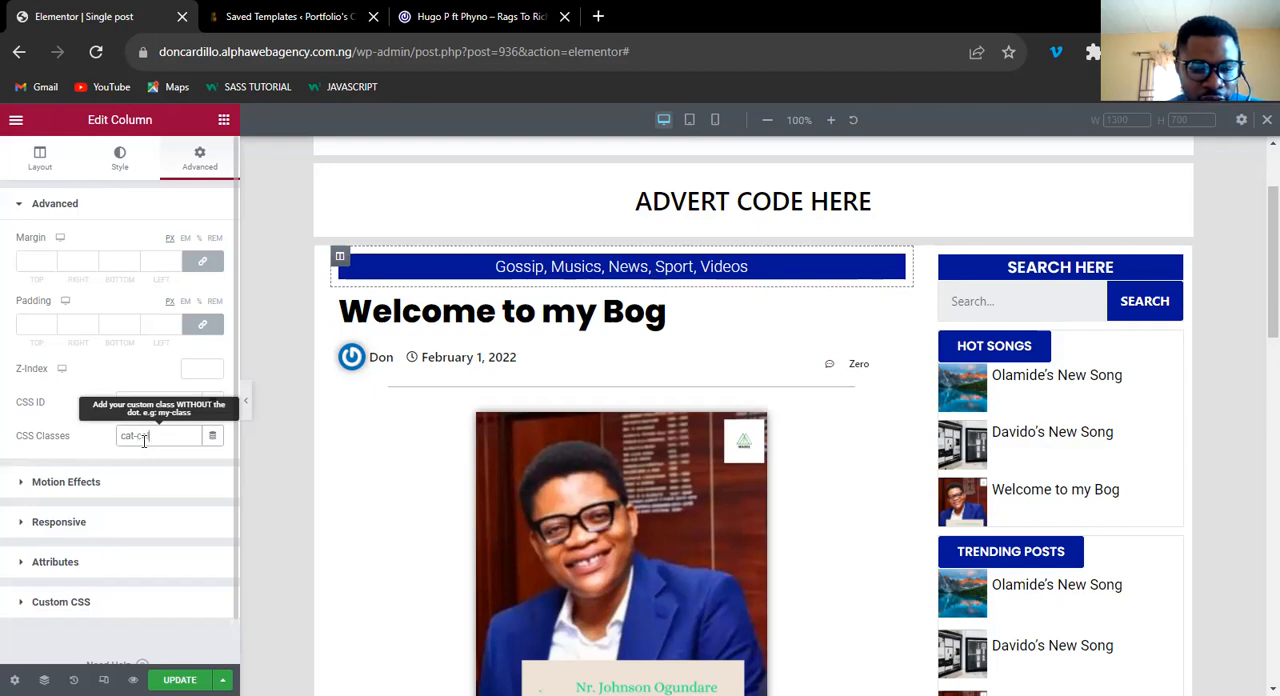
# Add custom CSS to the category label's column giving .cat-col the rule width:50%!important;.
pyautogui.hotkey('ctrl', 'a')
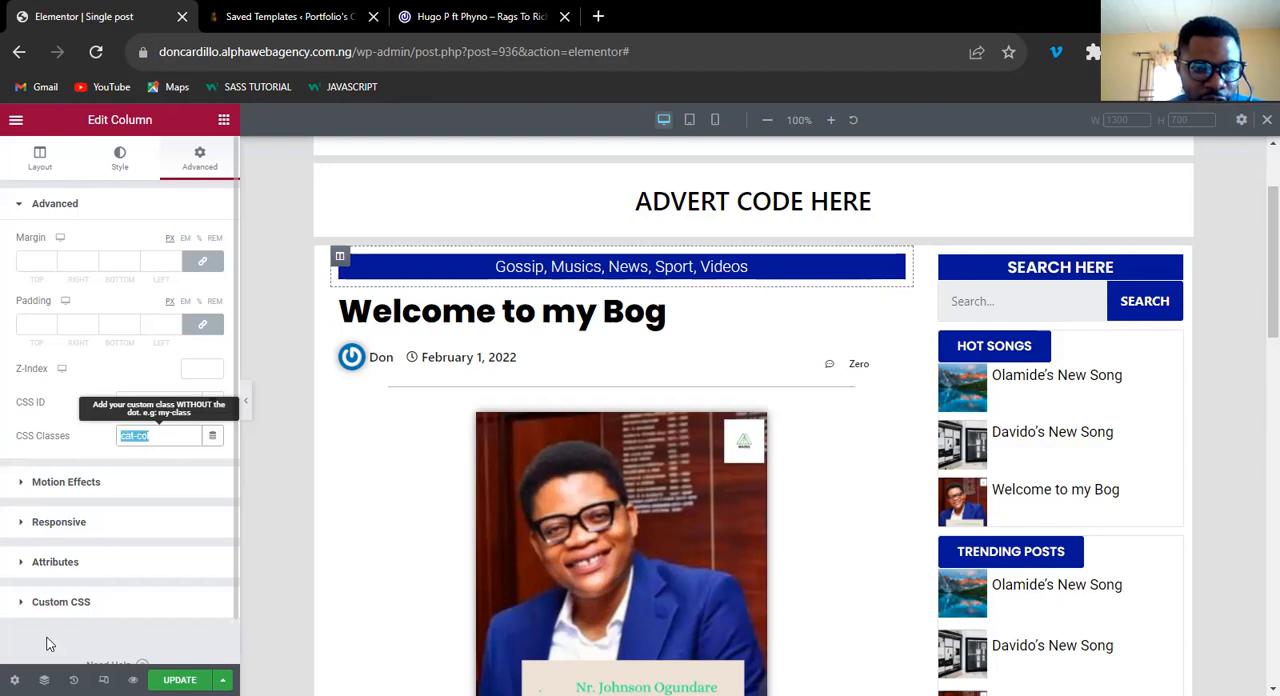
pyautogui.click(78, 598)
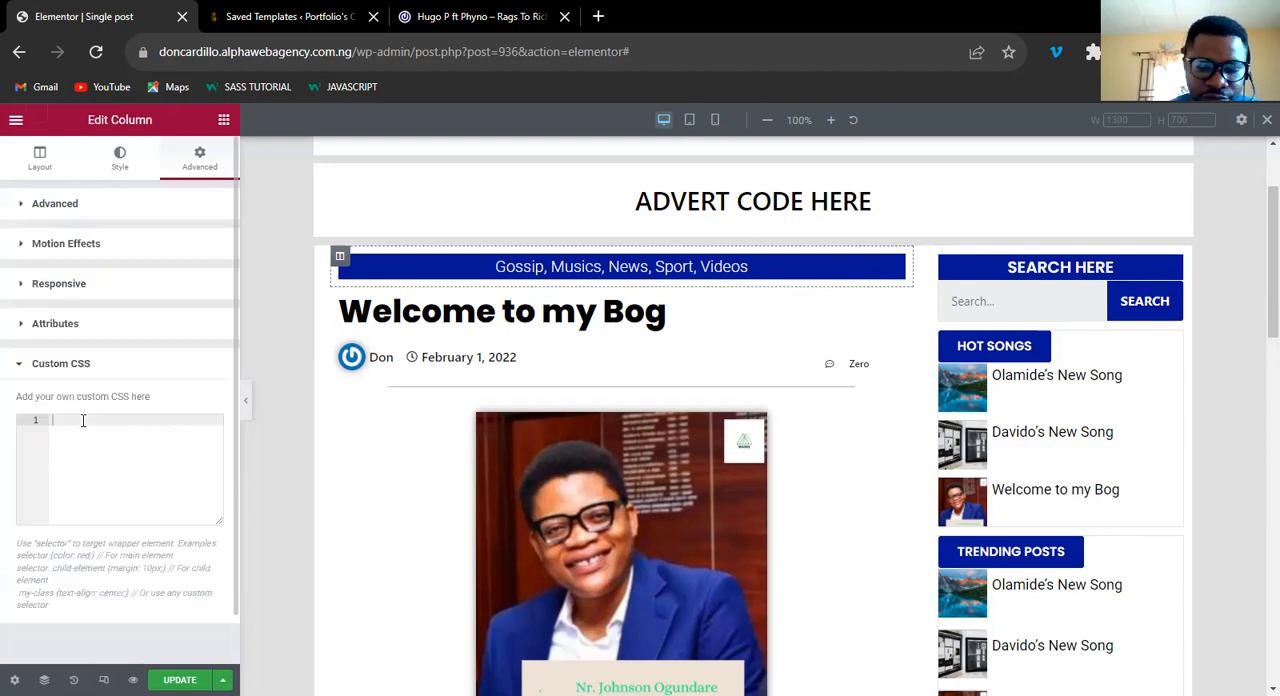
pyautogui.write('.')
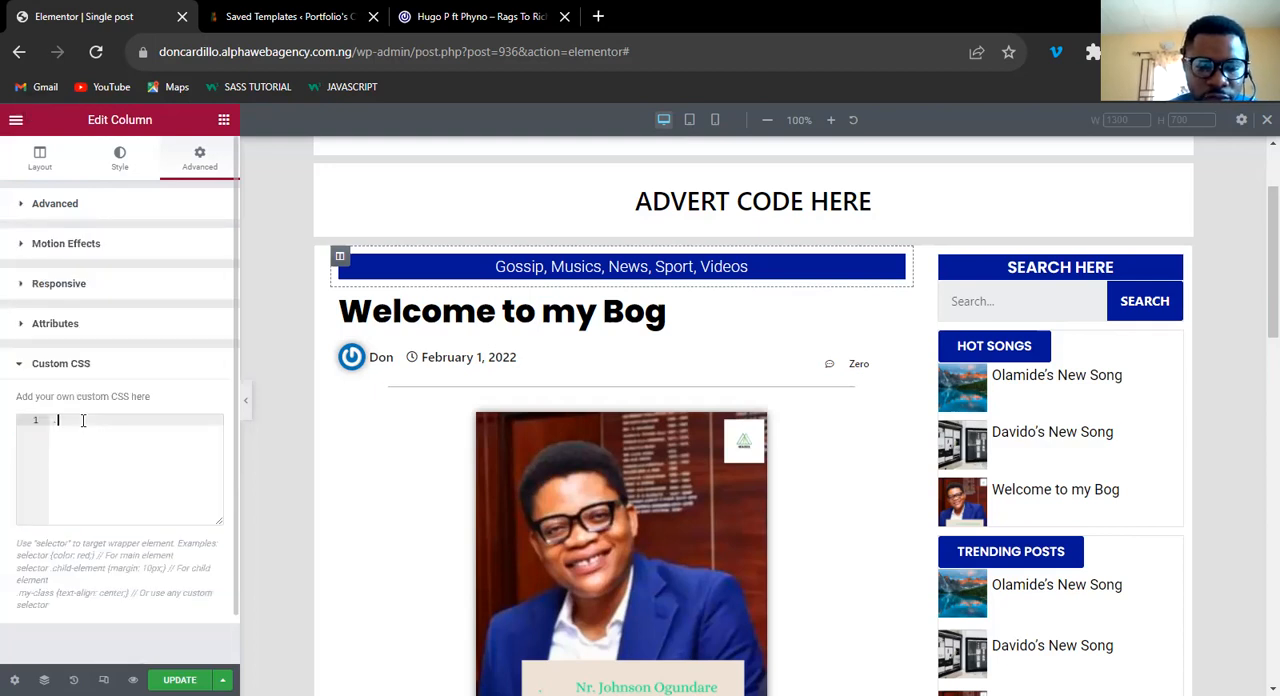
pyautogui.write('cat-li')
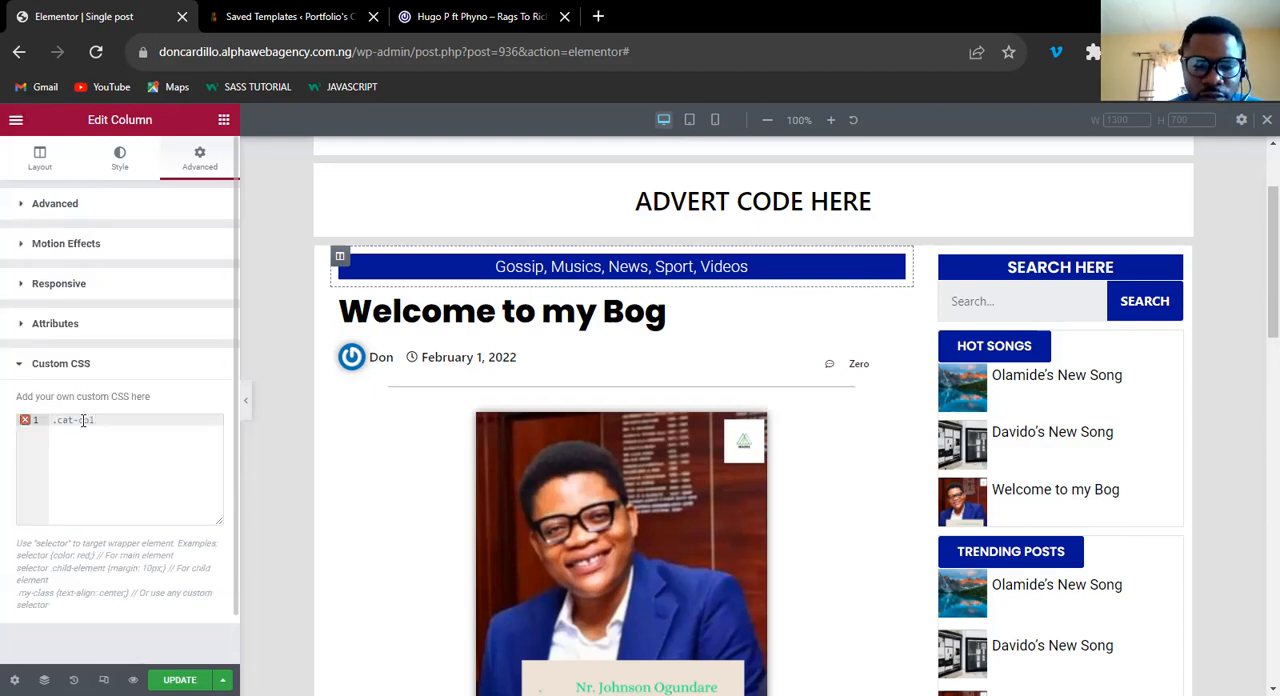
pyautogui.write('{')
pyautogui.press('Return')
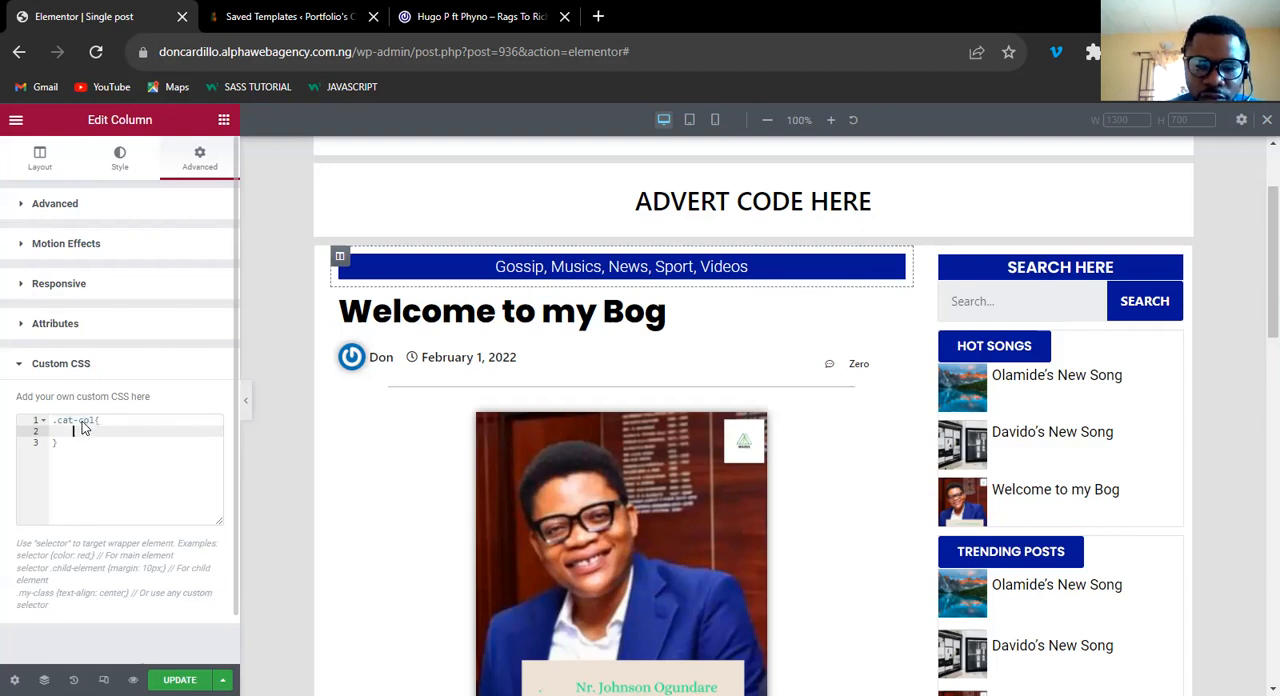
pyautogui.write('width:')
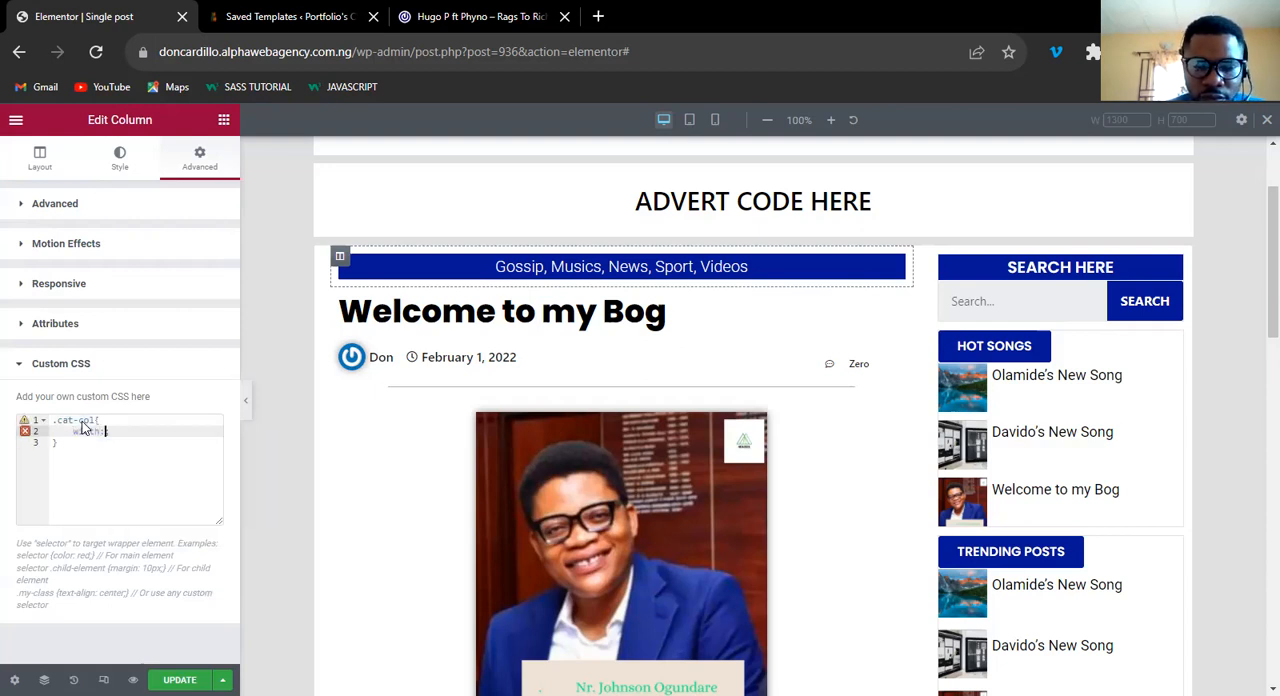
pyautogui.write('50%')
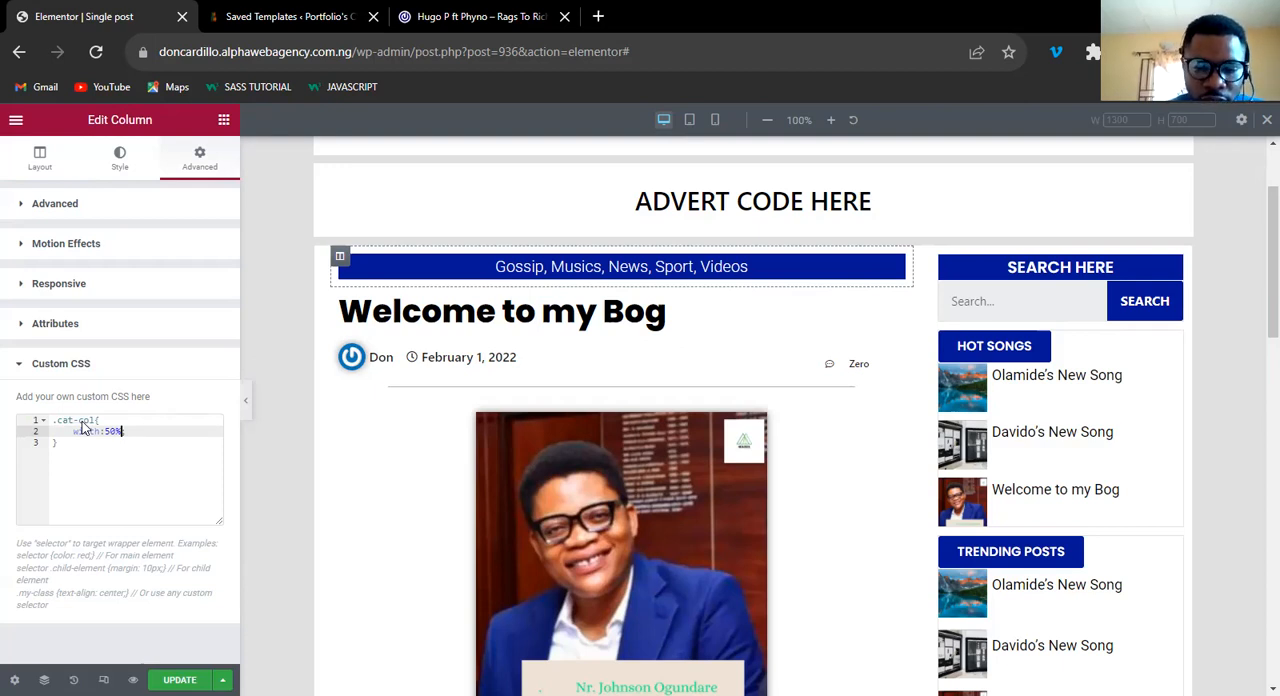
pyautogui.write('!importan')
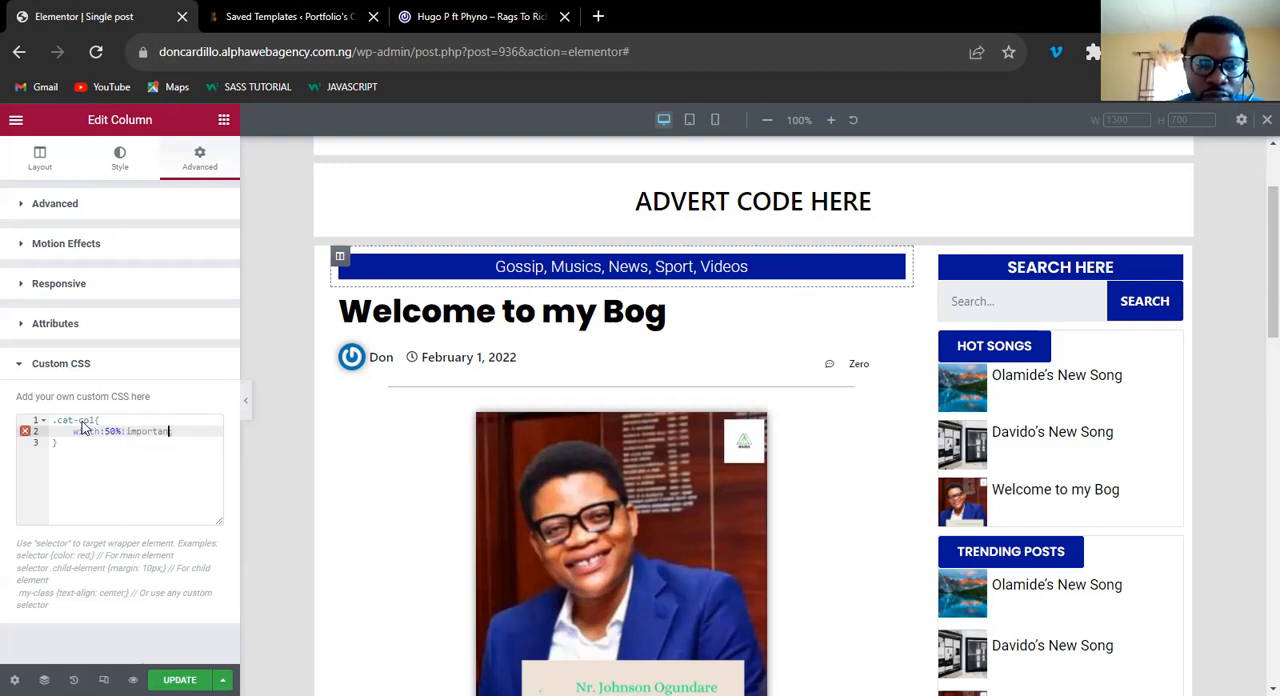
pyautogui.write('t;')
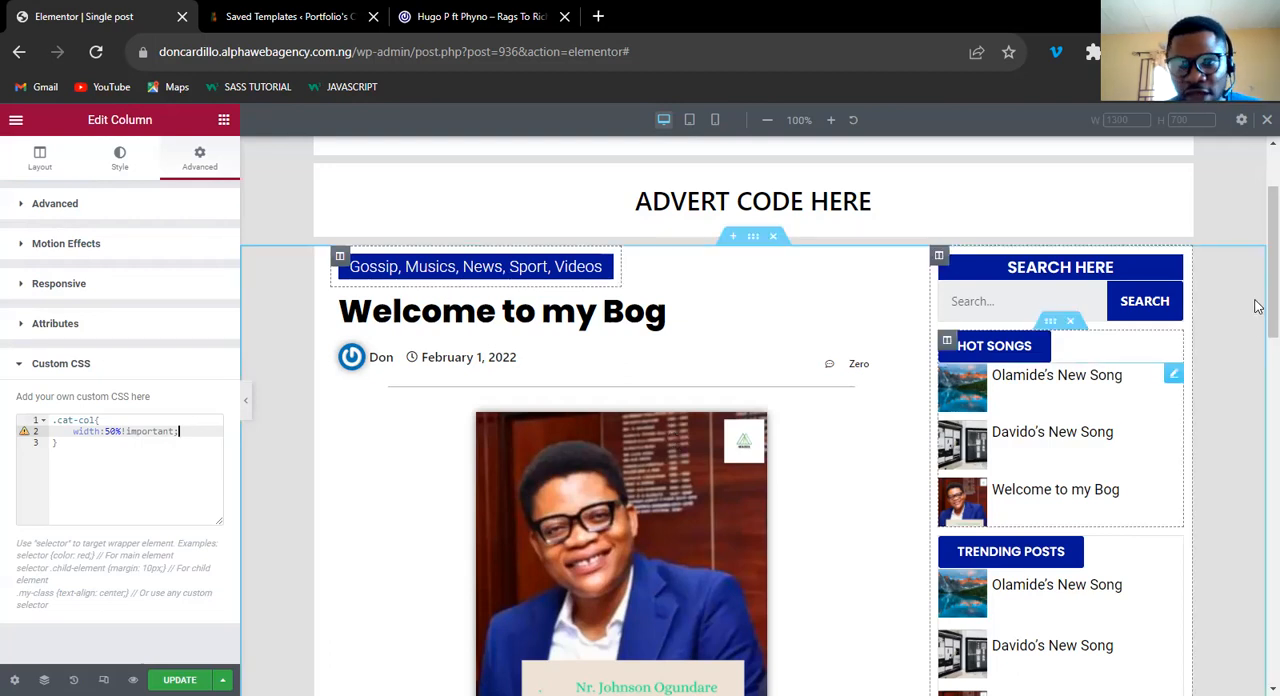
# Review the desktop layout from the narrowed category label down through the related posts to the comment form.
pyautogui.scroll(-2, 1258, 399)
pyautogui.scroll(1, 1257, 340)
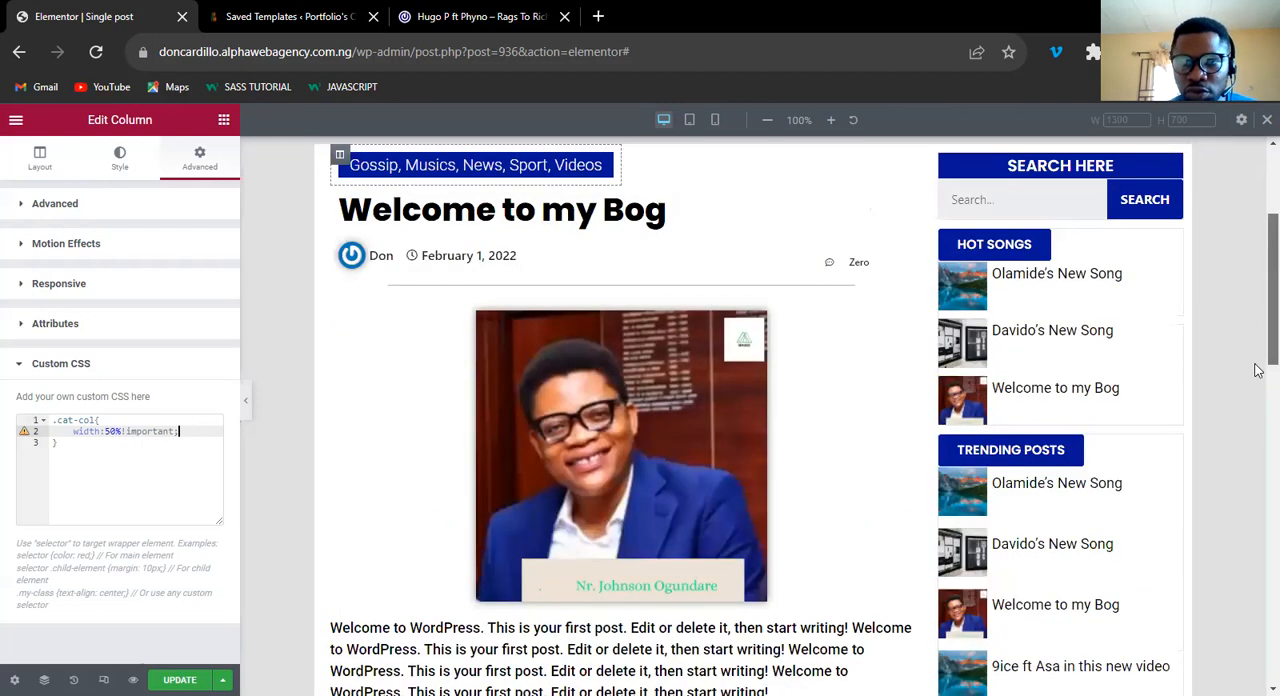
pyautogui.scroll(-3, 1258, 500)
pyautogui.scroll(-5, 1257, 556)
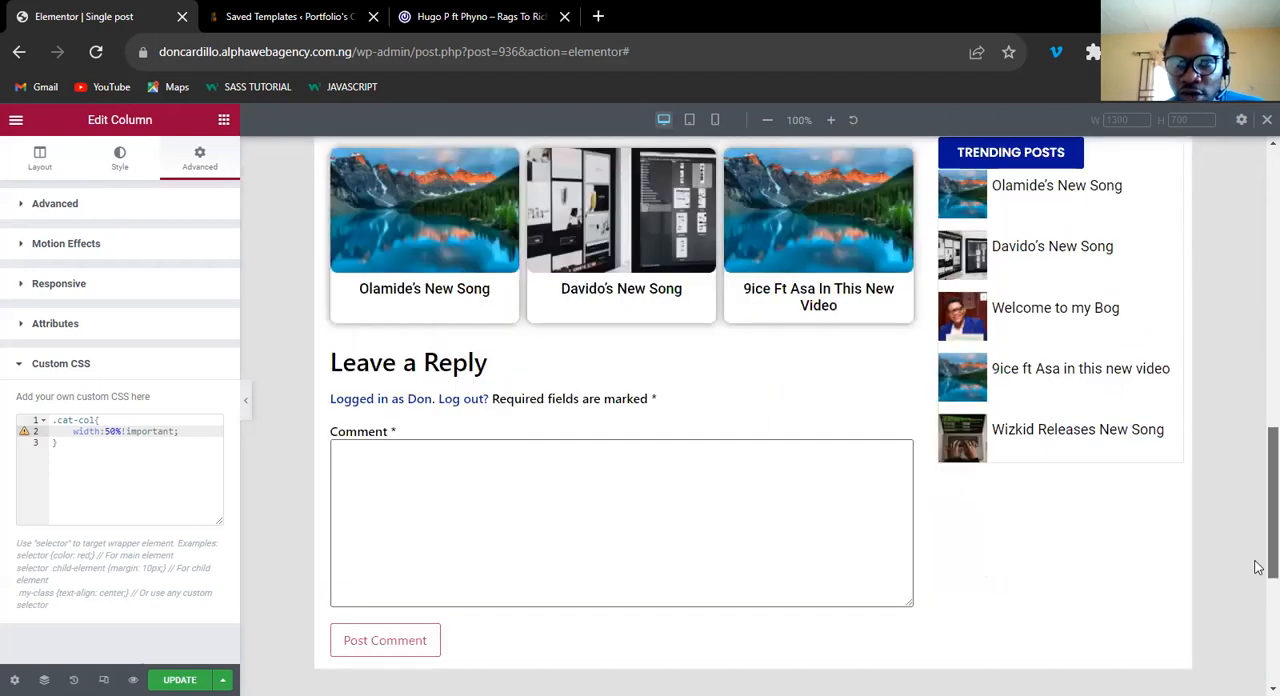
pyautogui.scroll(-2, 1258, 420)
pyautogui.scroll(15, 1257, 300)
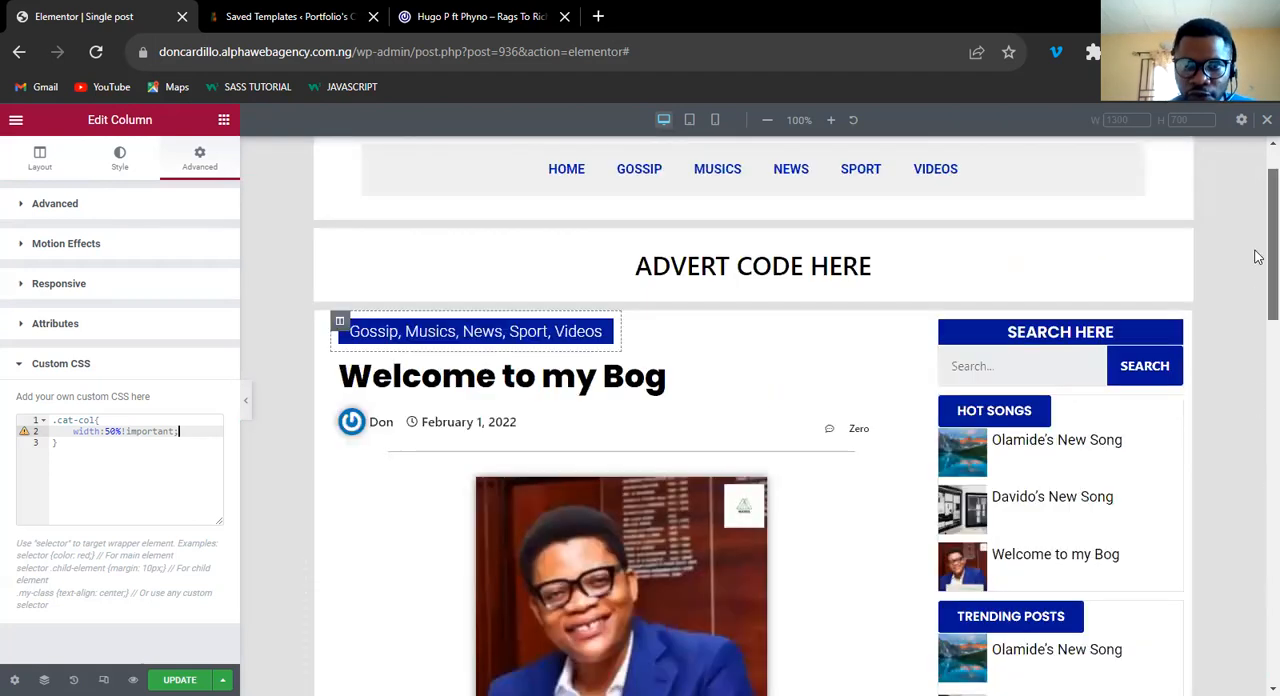
pyautogui.moveTo(1258, 315); pyautogui.dragTo(1258, 410)
pyautogui.scroll(-1, 726, 429)
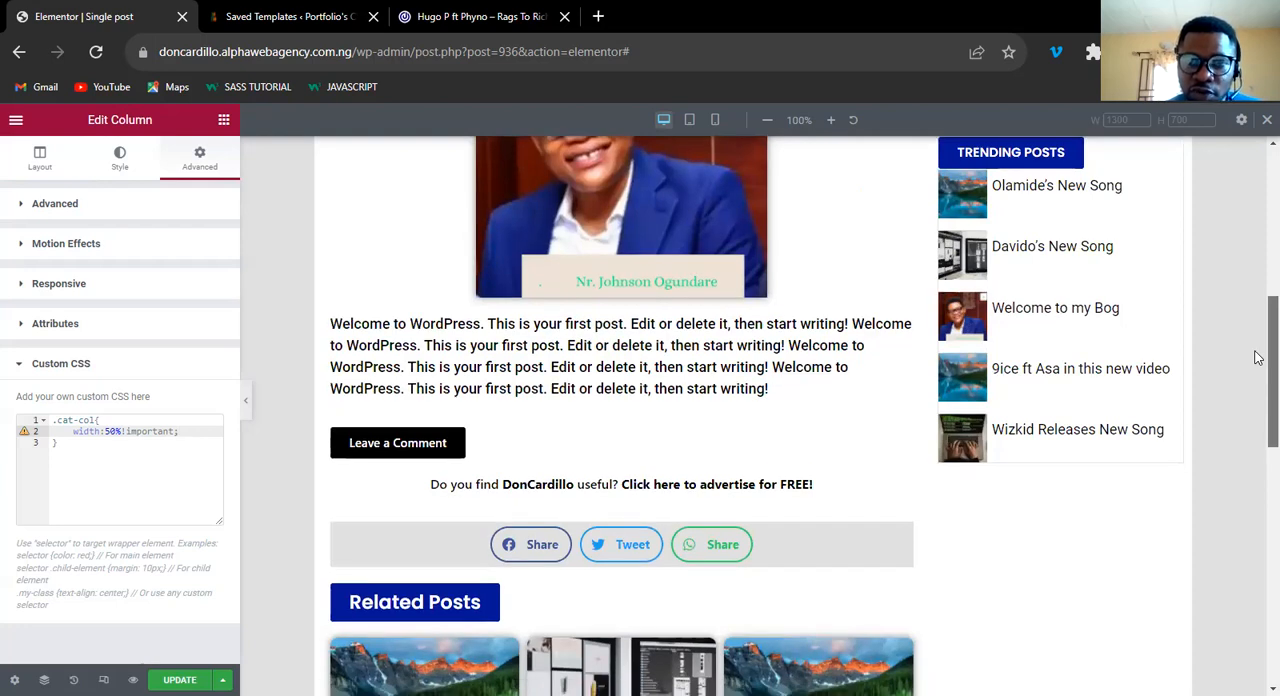
pyautogui.scroll(3, 1258, 357)
pyautogui.moveTo(1258, 326); pyautogui.dragTo(1258, 599)
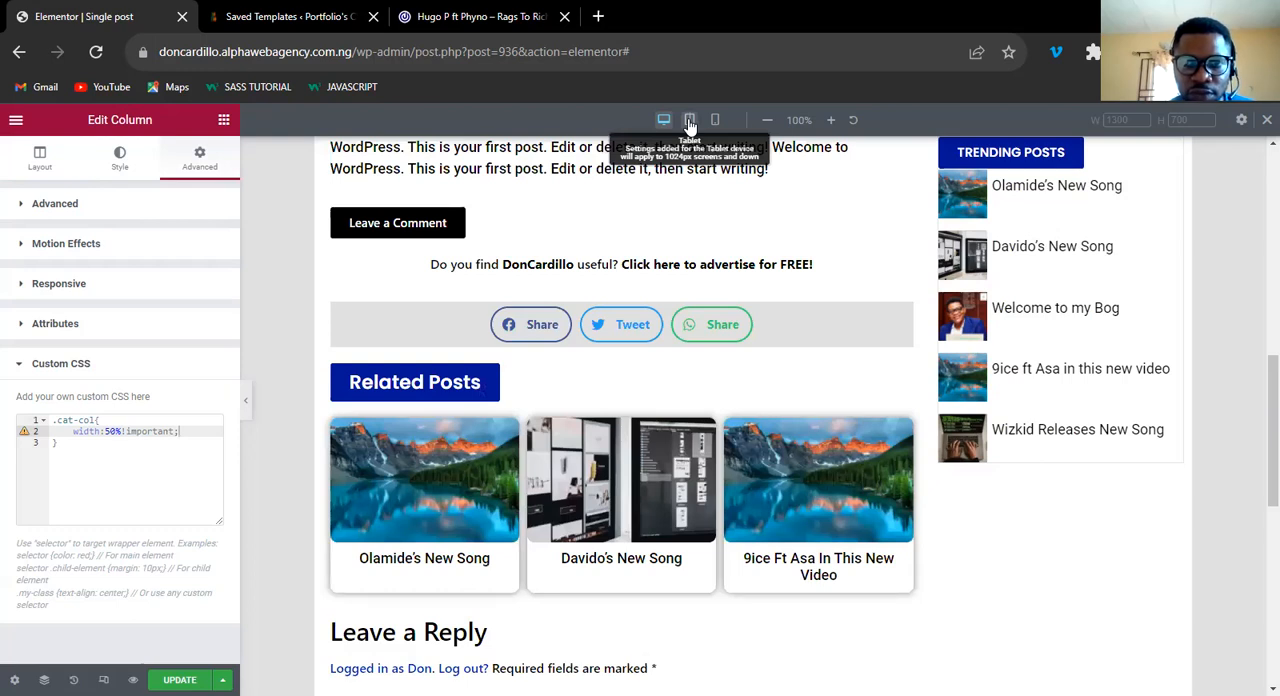
# Switch to the tablet preview and examine the category label, post title, post meta and sidebar layout.
pyautogui.click(689, 121)
pyautogui.moveTo(1062, 368); pyautogui.dragTo(1059, 245)
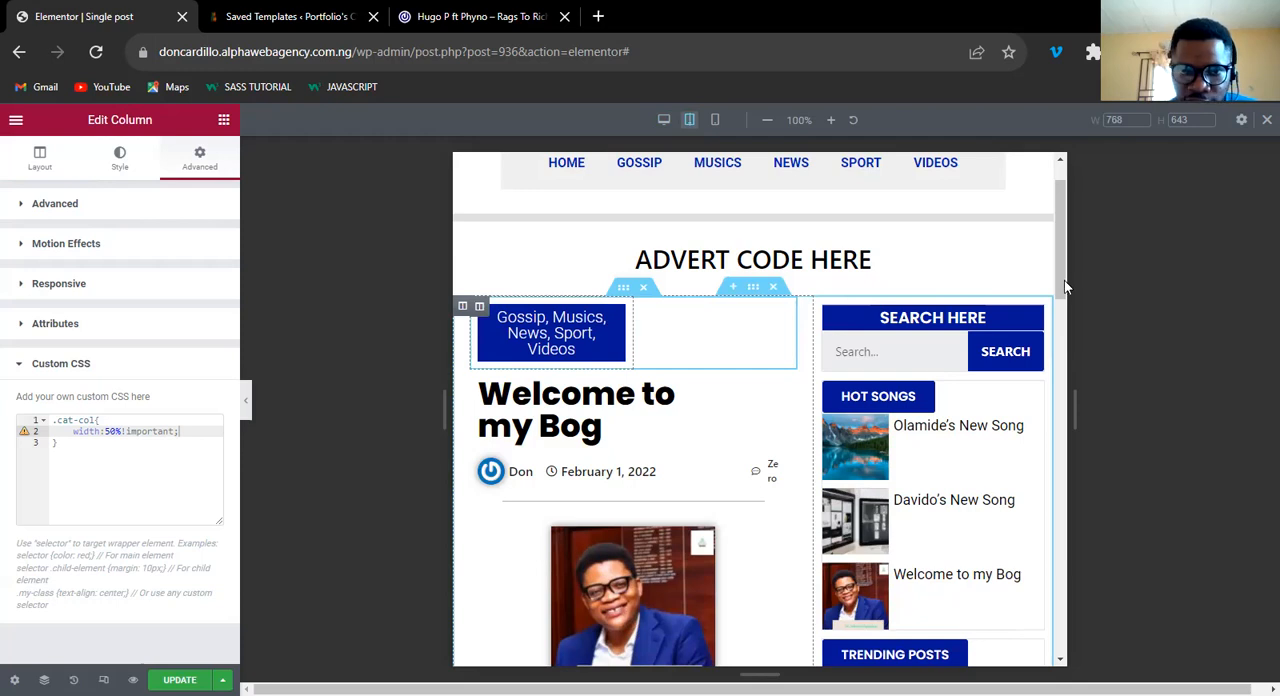
pyautogui.scroll(-2, 1064, 280)
pyautogui.scroll(1, 549, 294)
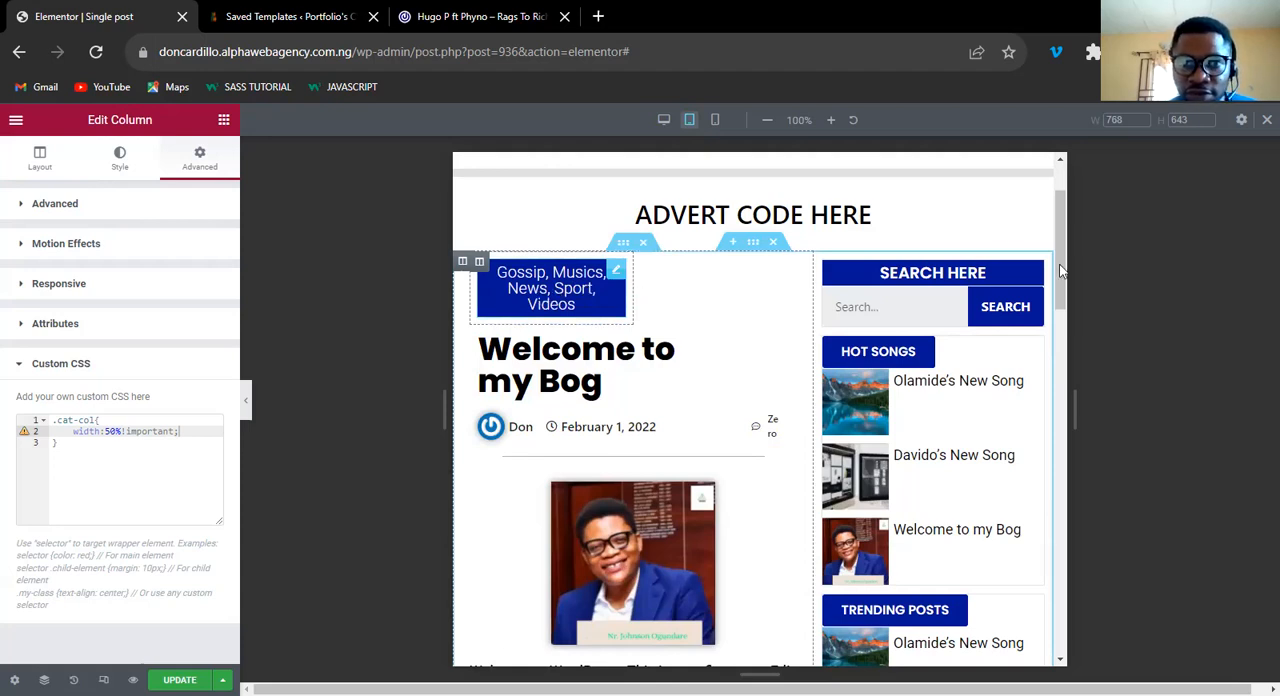
pyautogui.scroll(-1, 1062, 264)
pyautogui.scroll(1, 1062, 264)
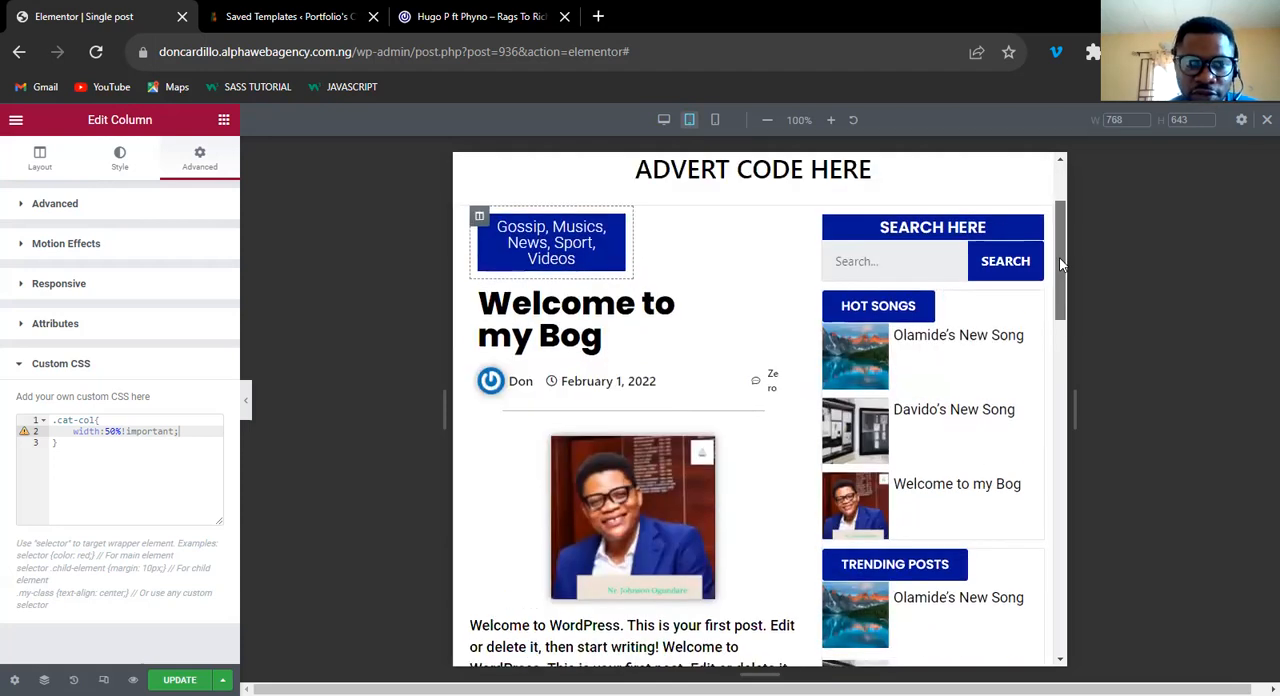
pyautogui.scroll(-1, 555, 250)
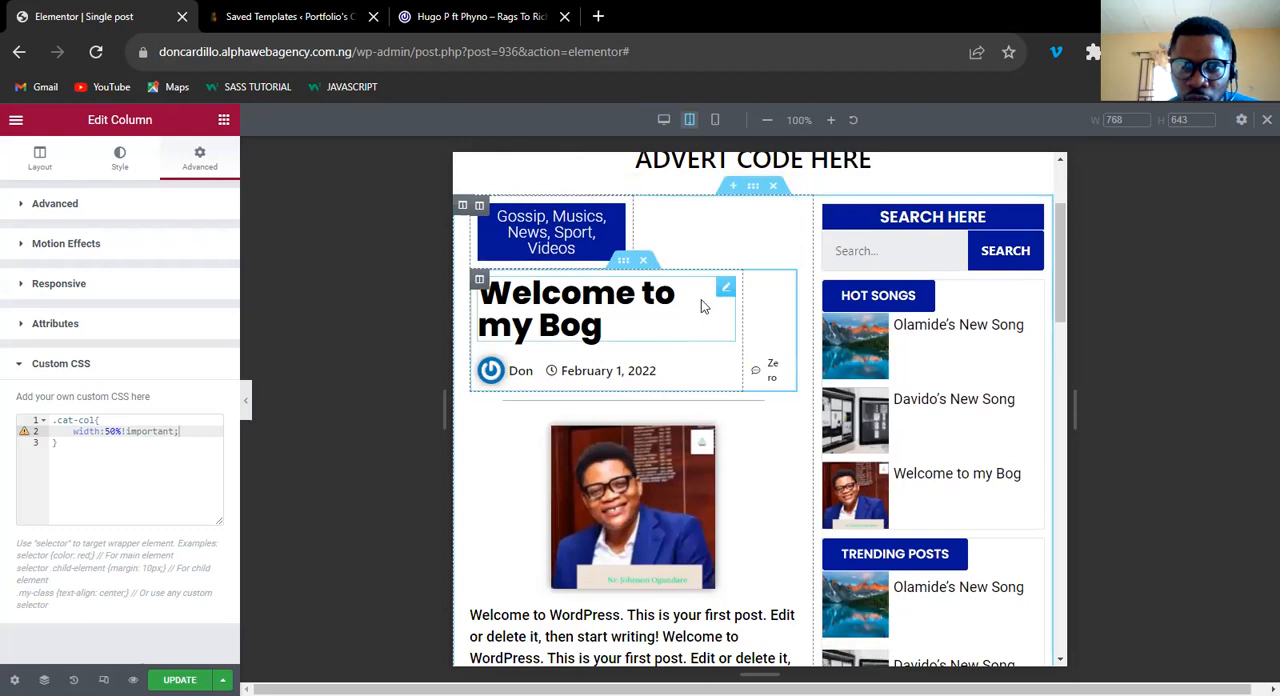
# Set the post title's tablet font size to 35 px.
pyautogui.click(727, 290)
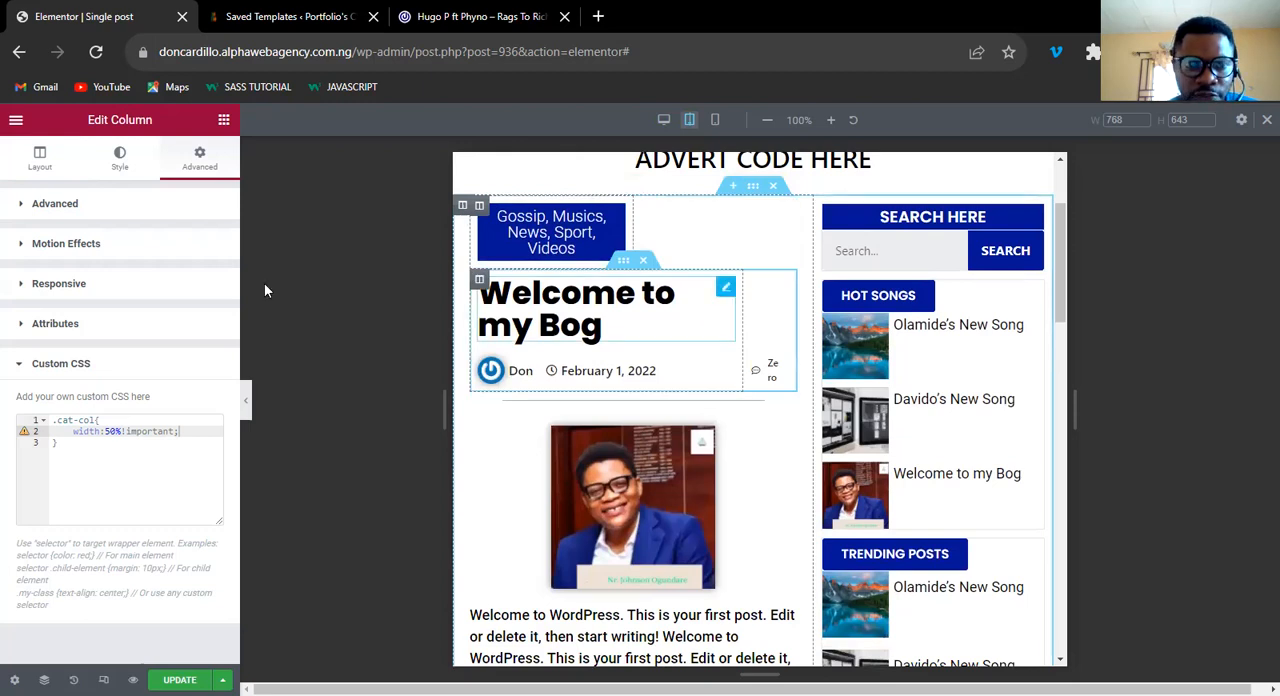
pyautogui.click(118, 176)
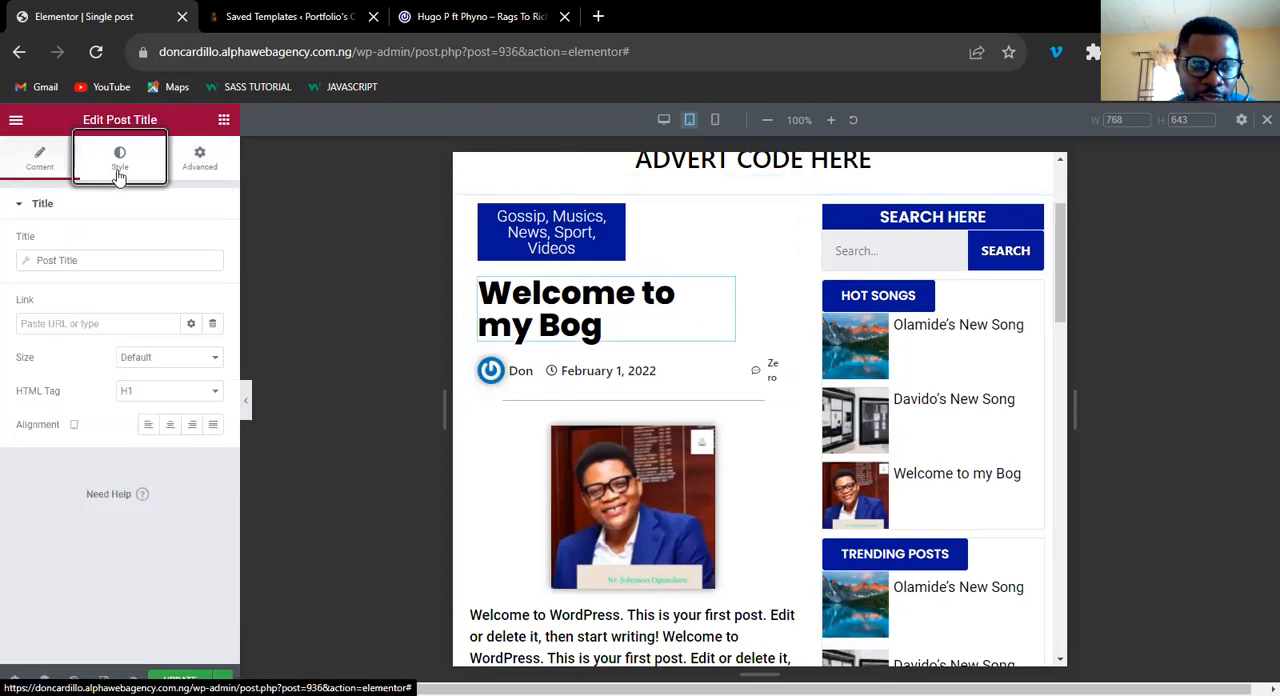
pyautogui.click(213, 276)
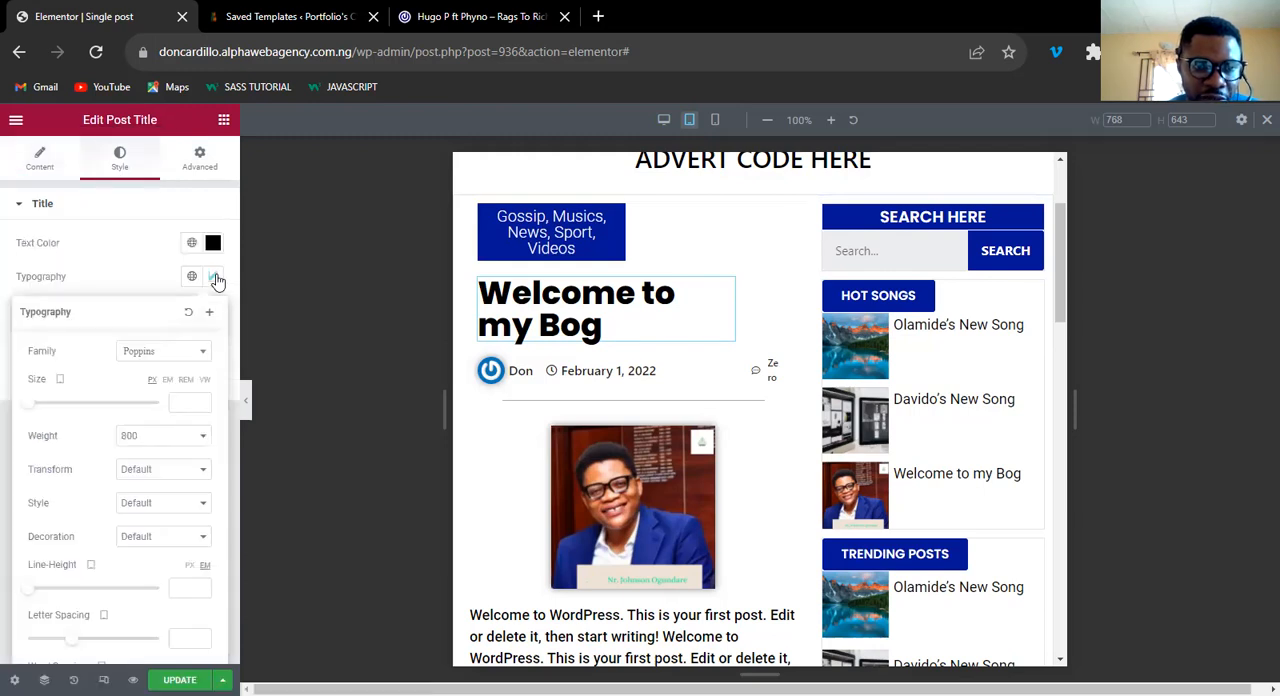
pyautogui.click(181, 401)
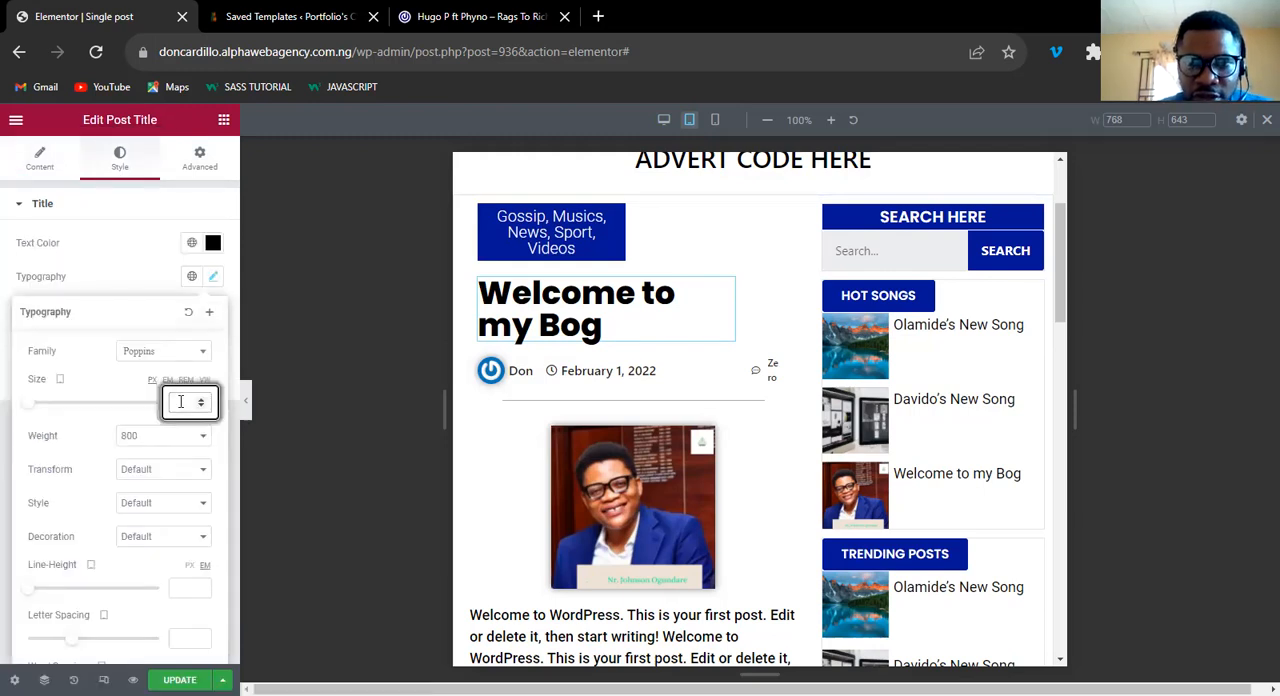
pyautogui.write('30')
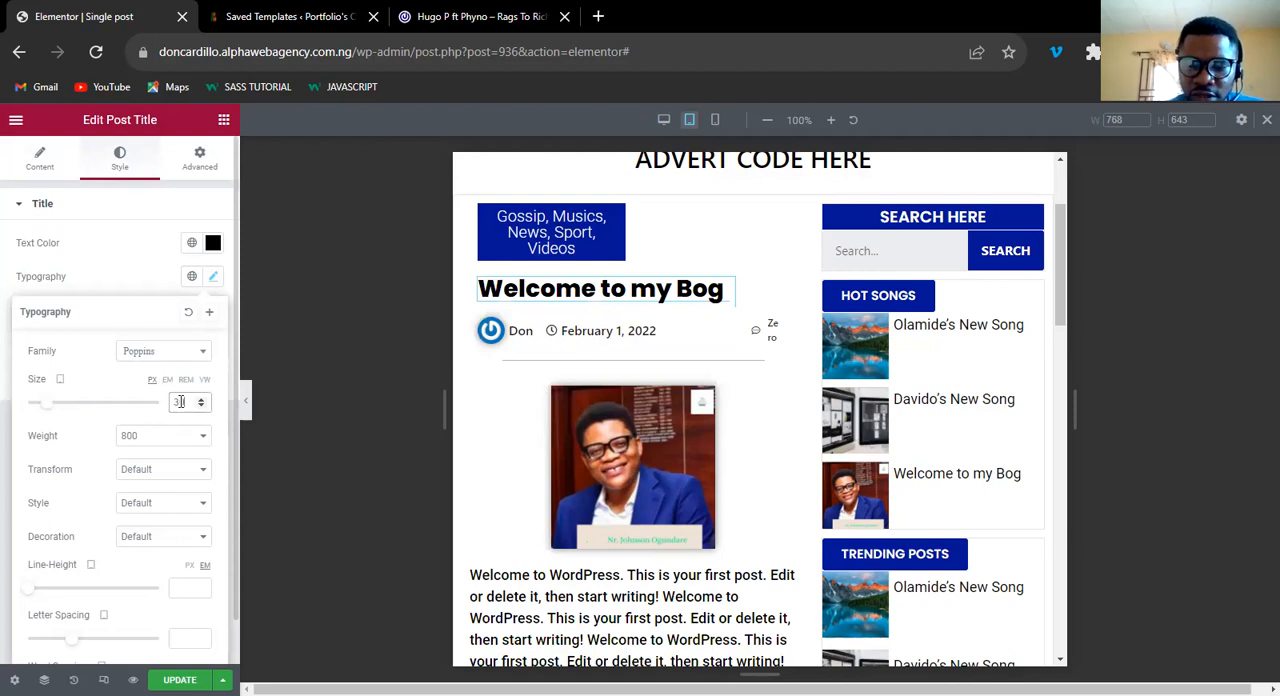
pyautogui.press('BackSpace')
pyautogui.write('5')
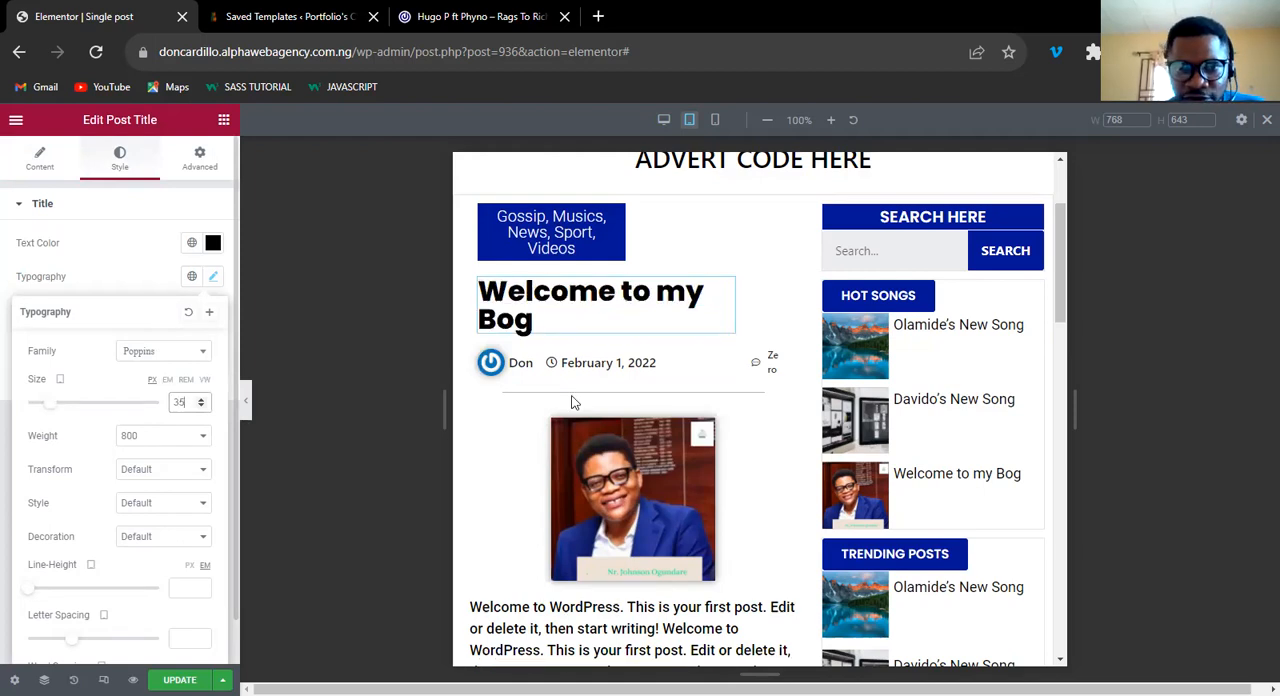
# Set the text size of the author and date post info to 14 px for tablet.
pyautogui.click(731, 368)
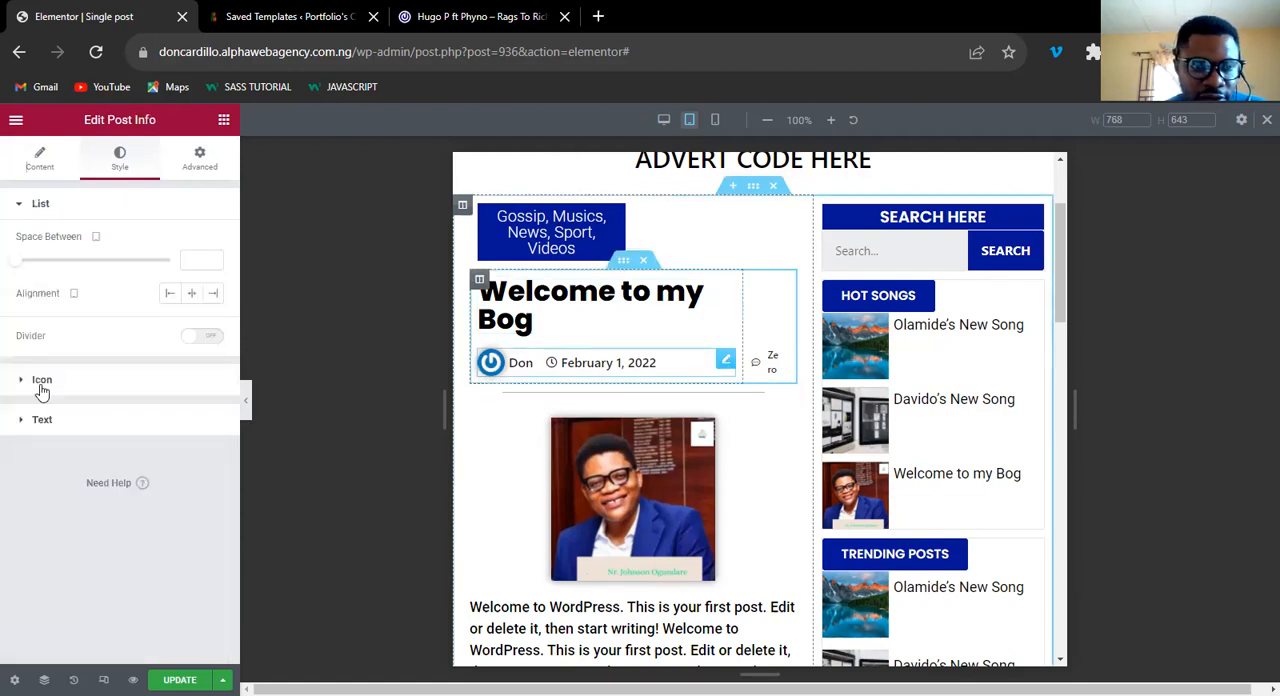
pyautogui.click(208, 416)
pyautogui.click(213, 406)
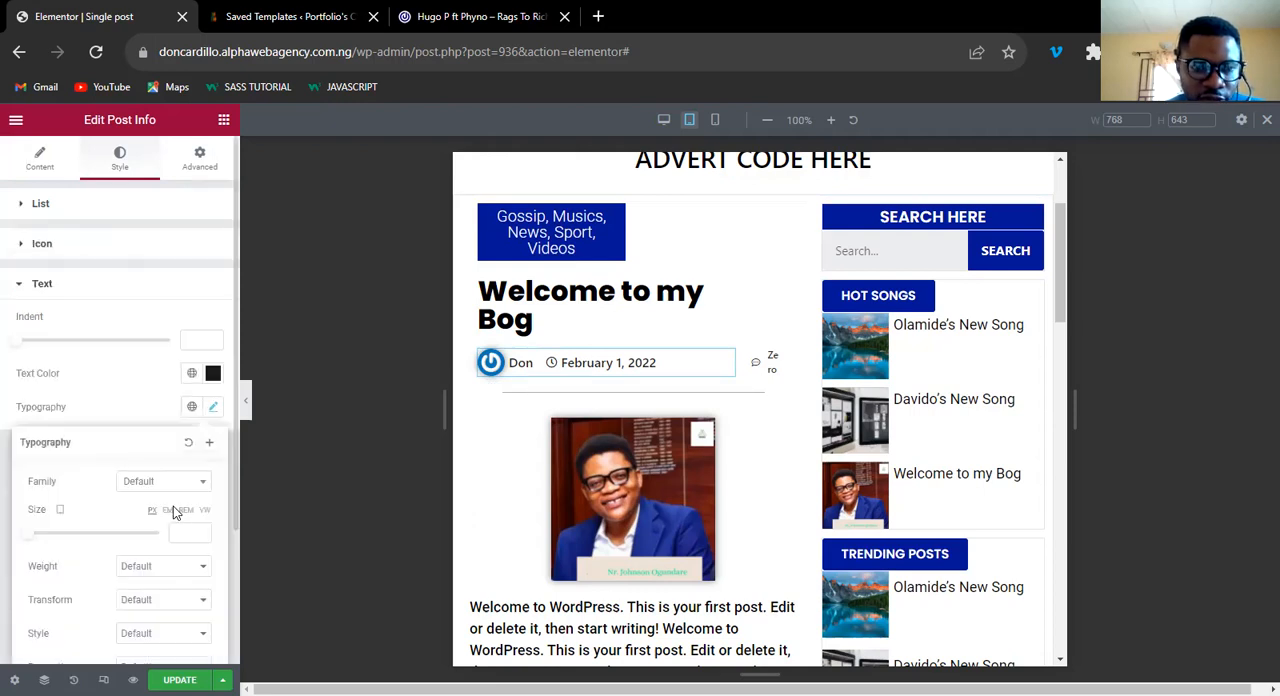
pyautogui.click(172, 526)
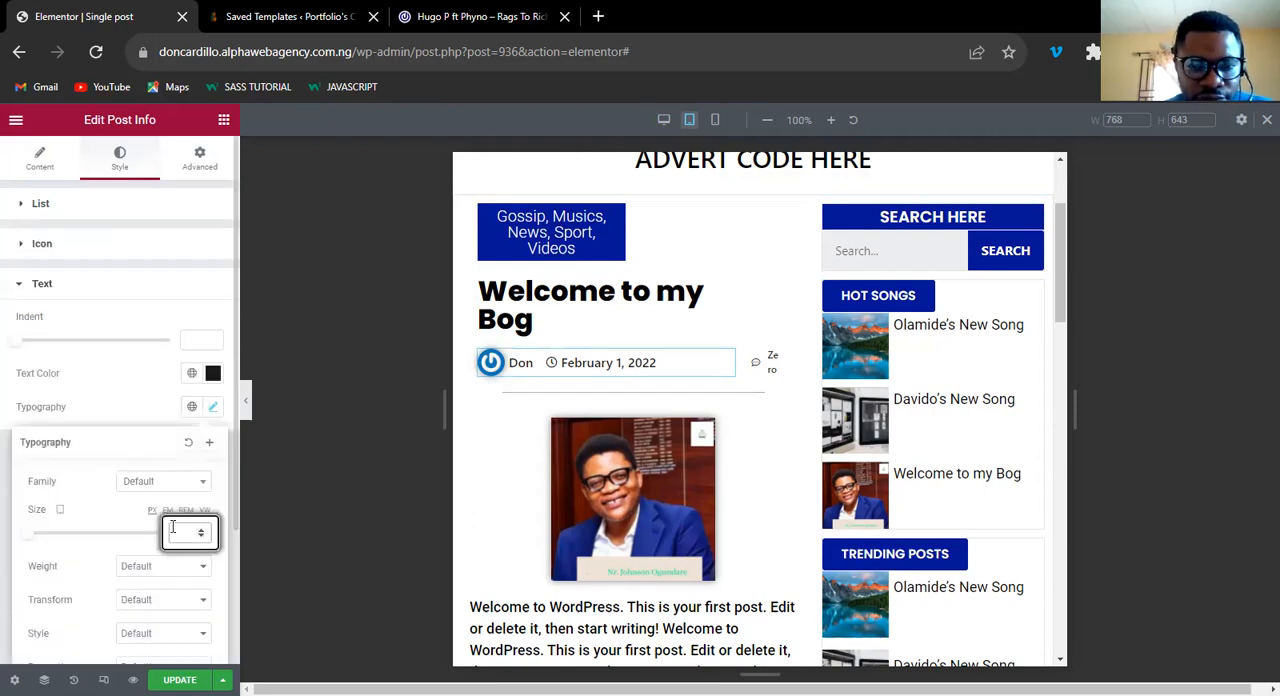
pyautogui.write('14')
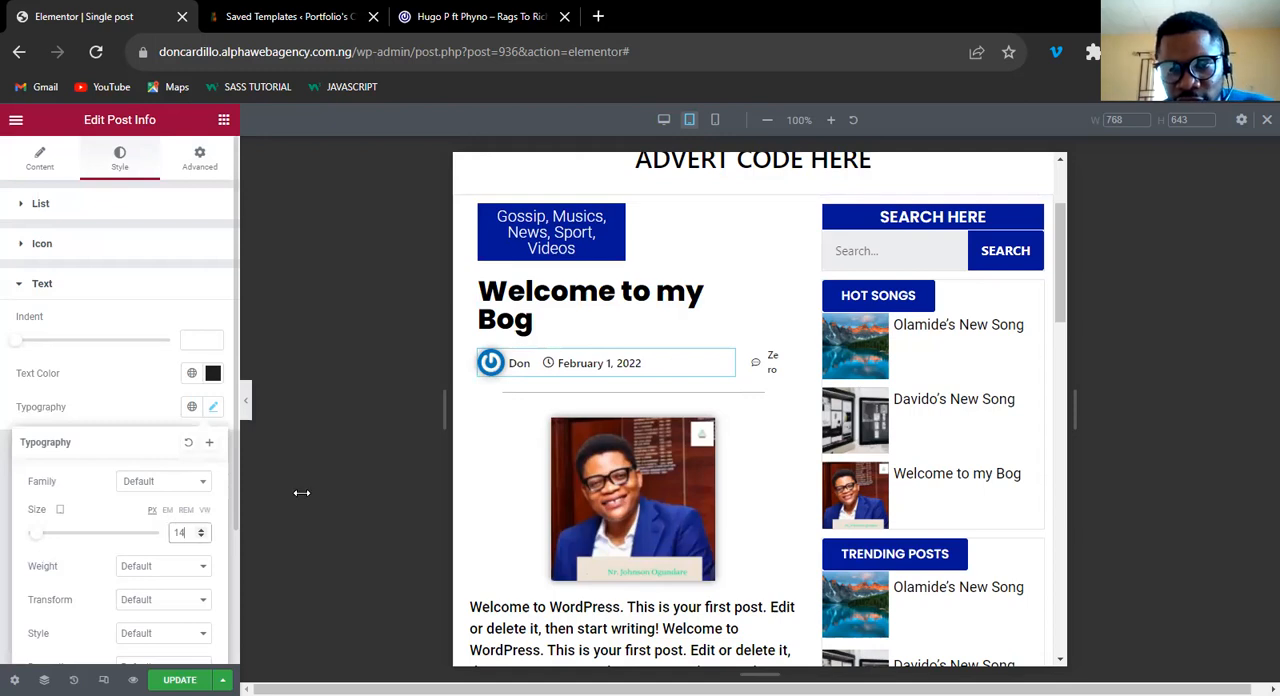
# Set the text size of the comment count post info to 10 px for tablet.
pyautogui.click(768, 363)
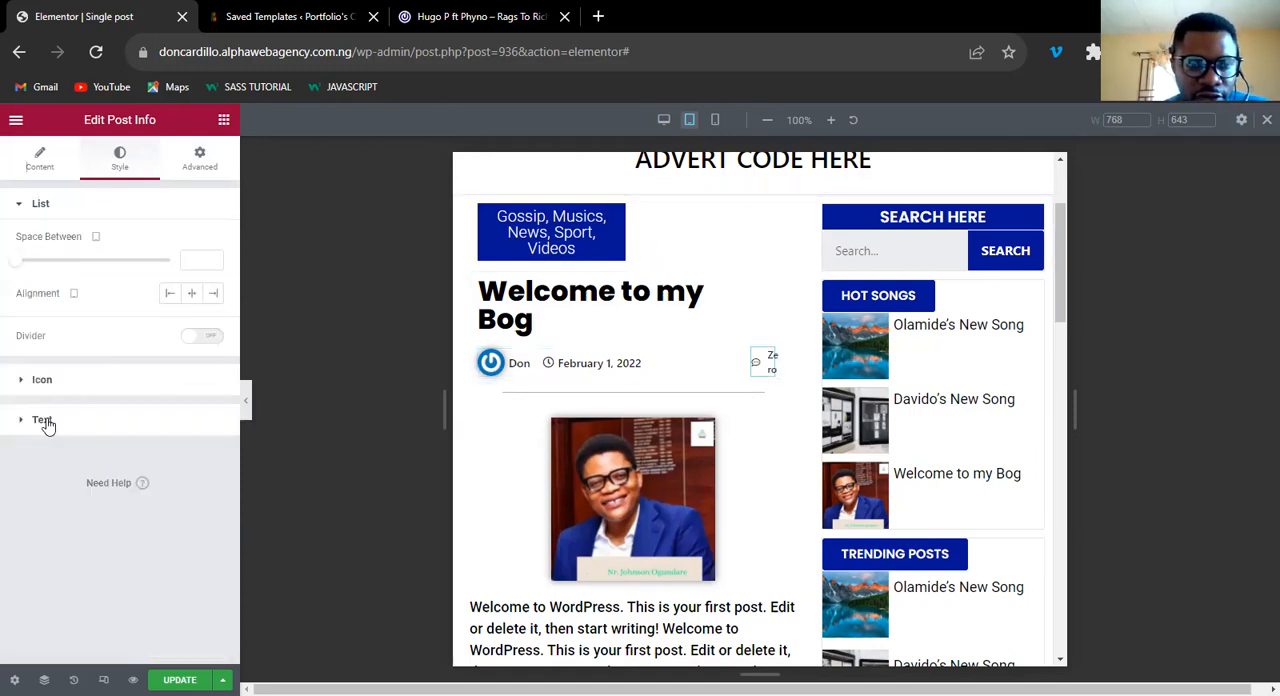
pyautogui.click(215, 420)
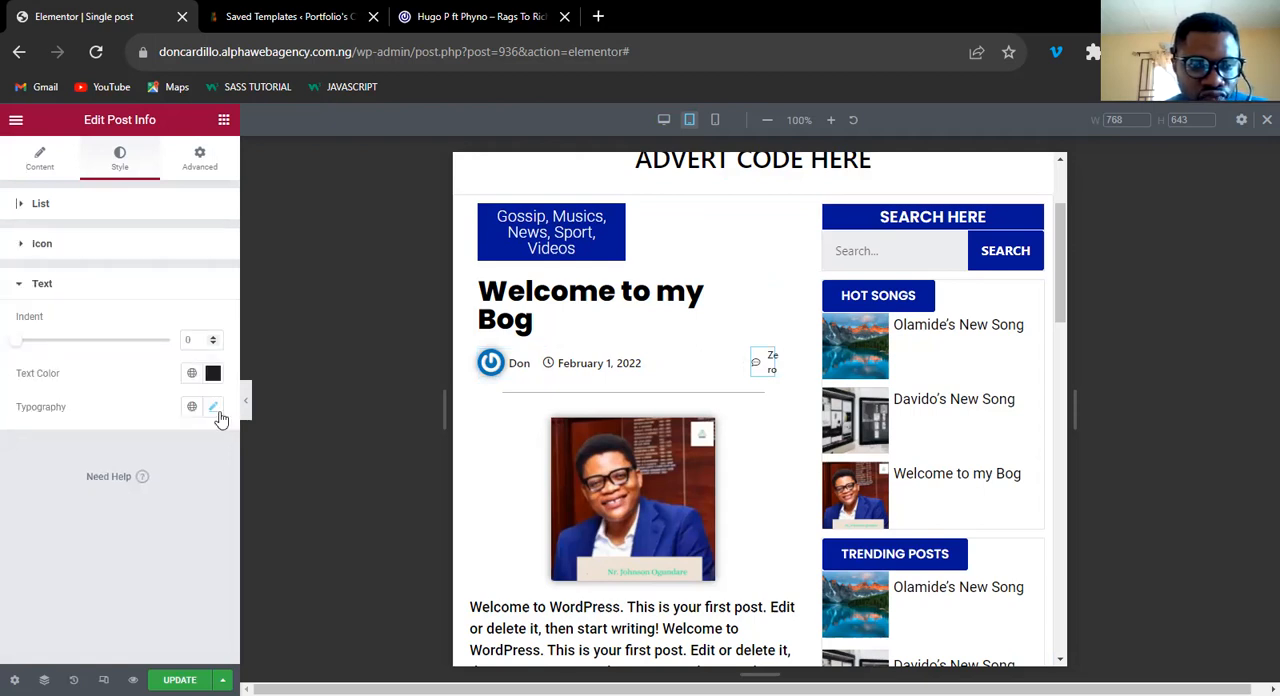
pyautogui.click(213, 409)
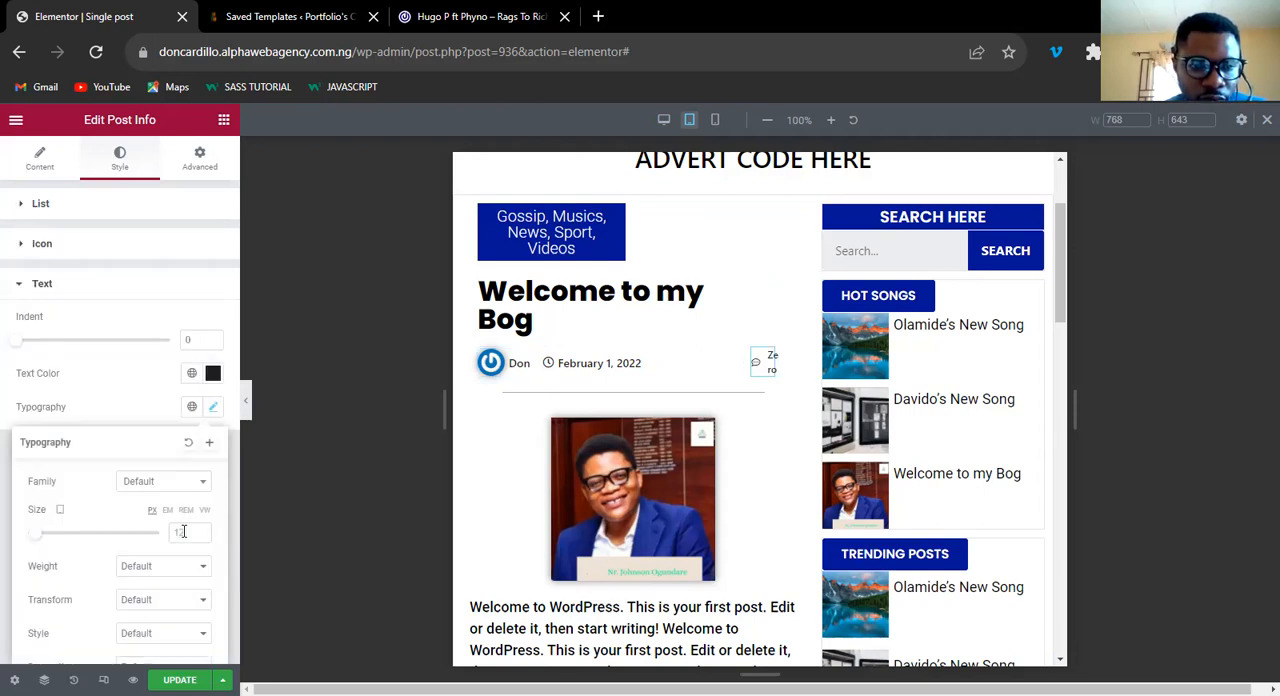
pyautogui.click(183, 531)
pyautogui.write('10')
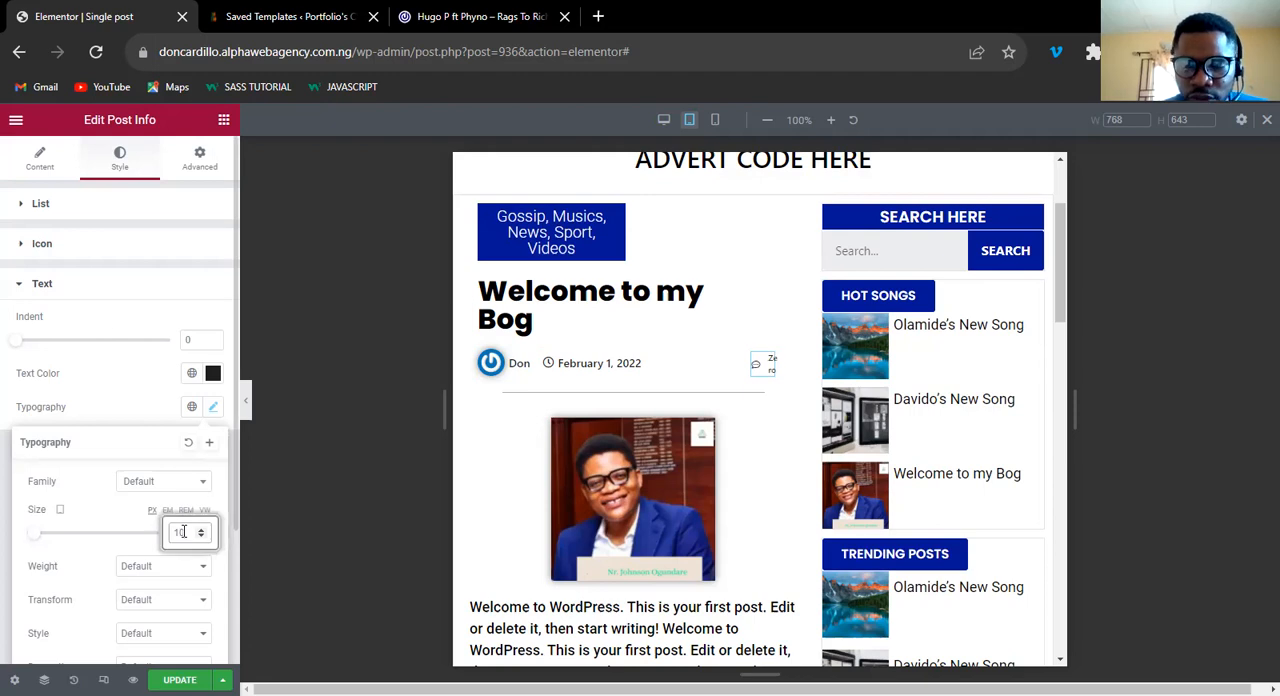
# Try text sizes between 3 and 9 px for the comment count and restore the size to 10 px.
pyautogui.press('BackSpace')
pyautogui.press('BackSpace')
pyautogui.write('8')
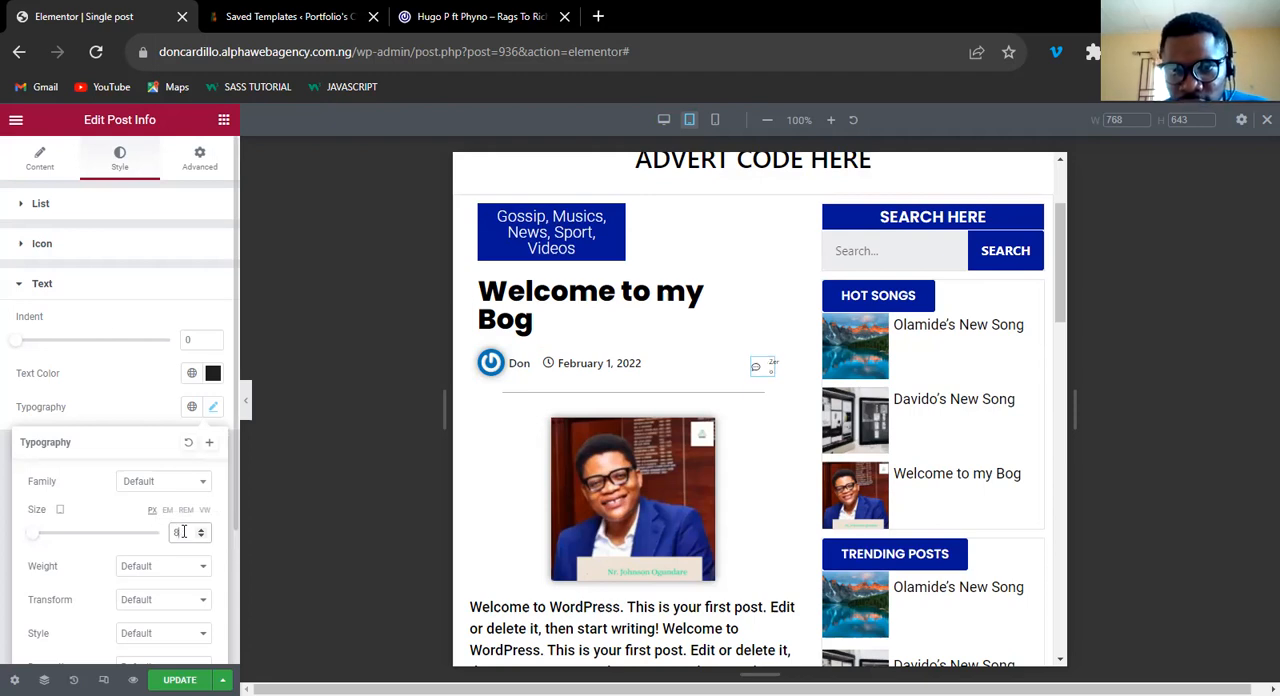
pyautogui.press('BackSpace')
pyautogui.write('6')
pyautogui.press('BackSpace')
pyautogui.write('4')
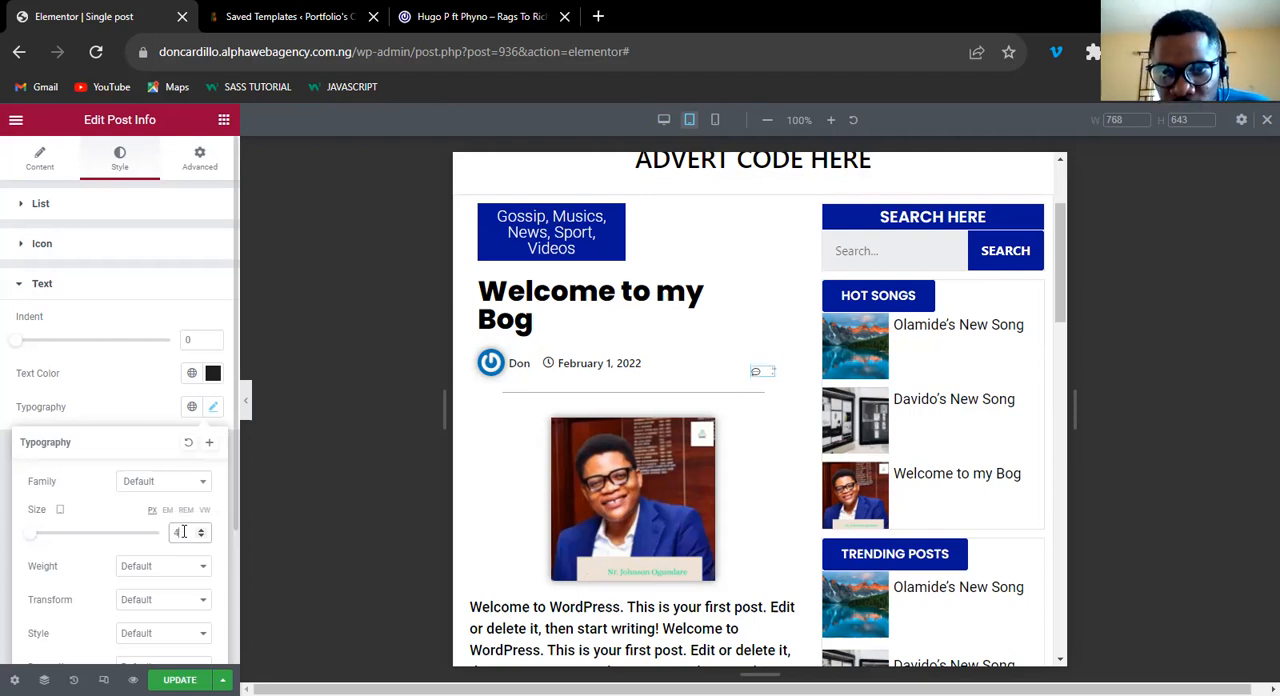
pyautogui.press('BackSpace')
pyautogui.write('3')
pyautogui.press('BackSpace')
pyautogui.write('4')
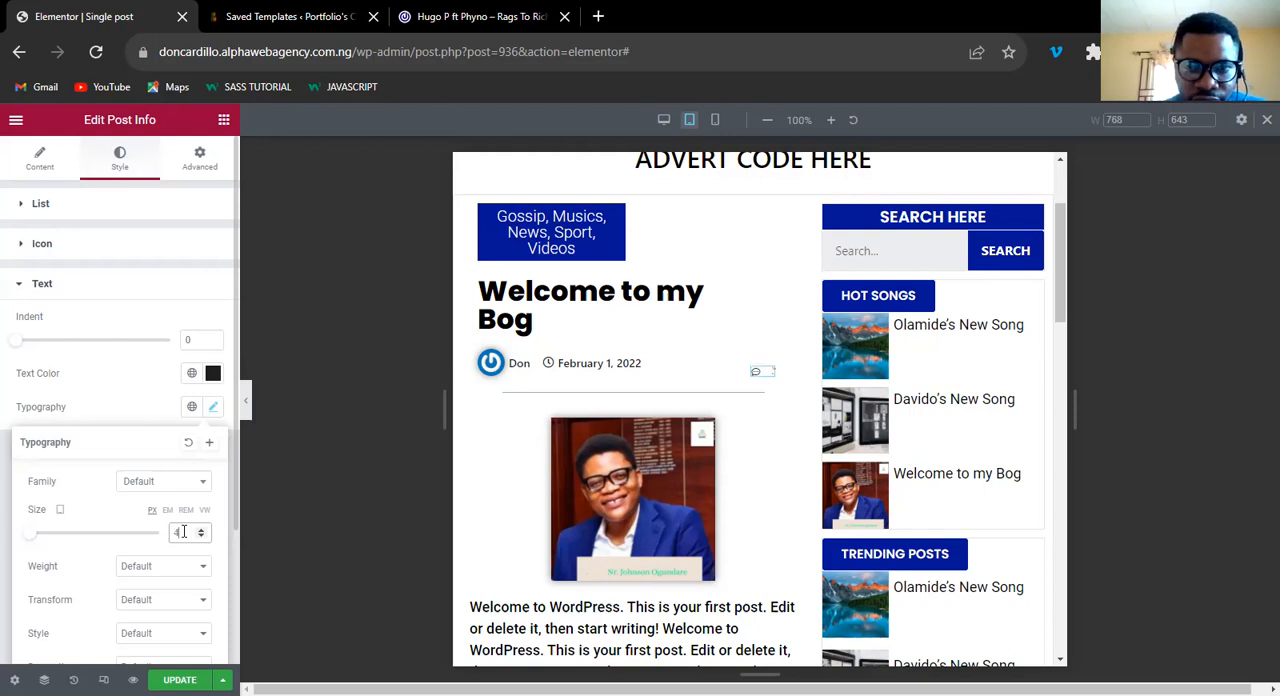
pyautogui.press('BackSpace')
pyautogui.write('8')
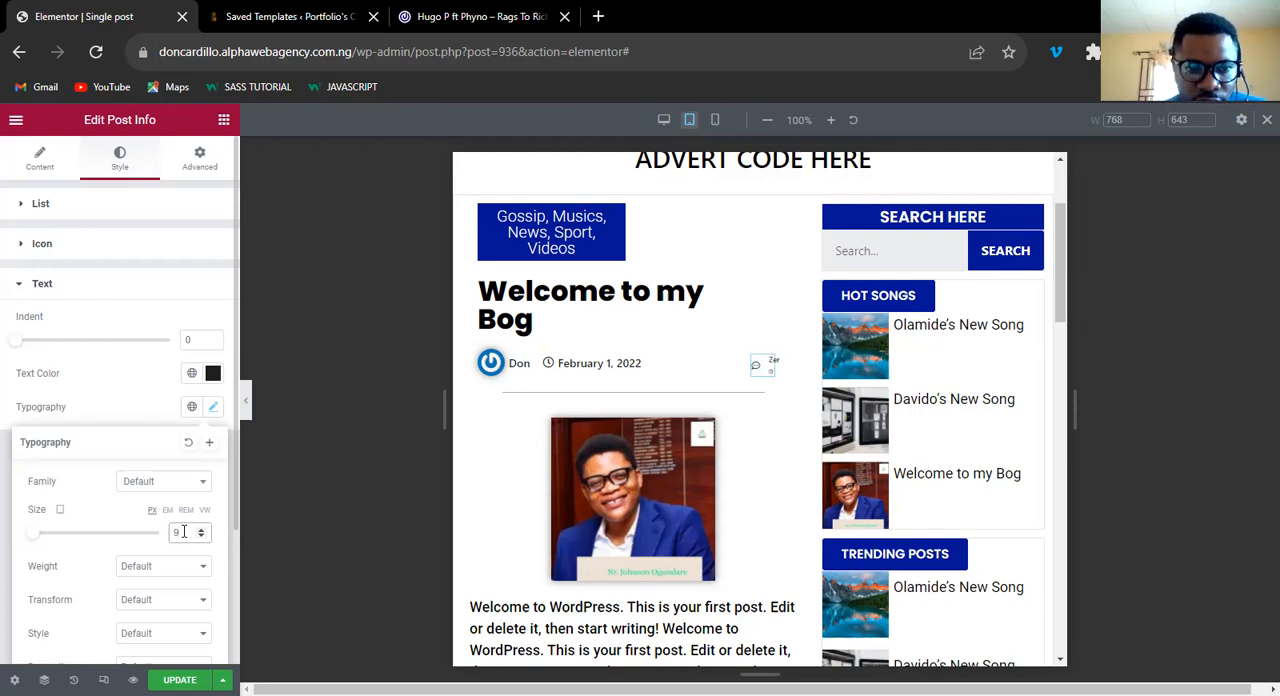
pyautogui.press('BackSpace')
pyautogui.write('10')
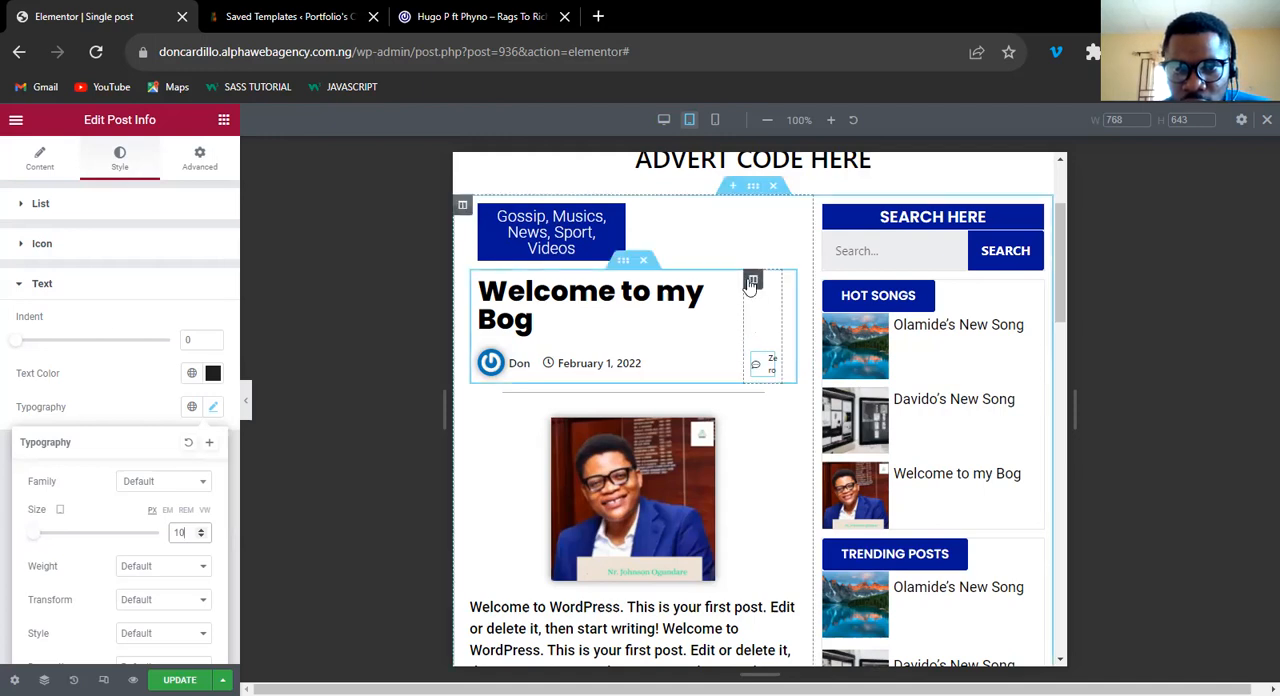
# Set the tablet column widths to 20% for the comment count column and 80% for the post title column.
pyautogui.click(752, 281)
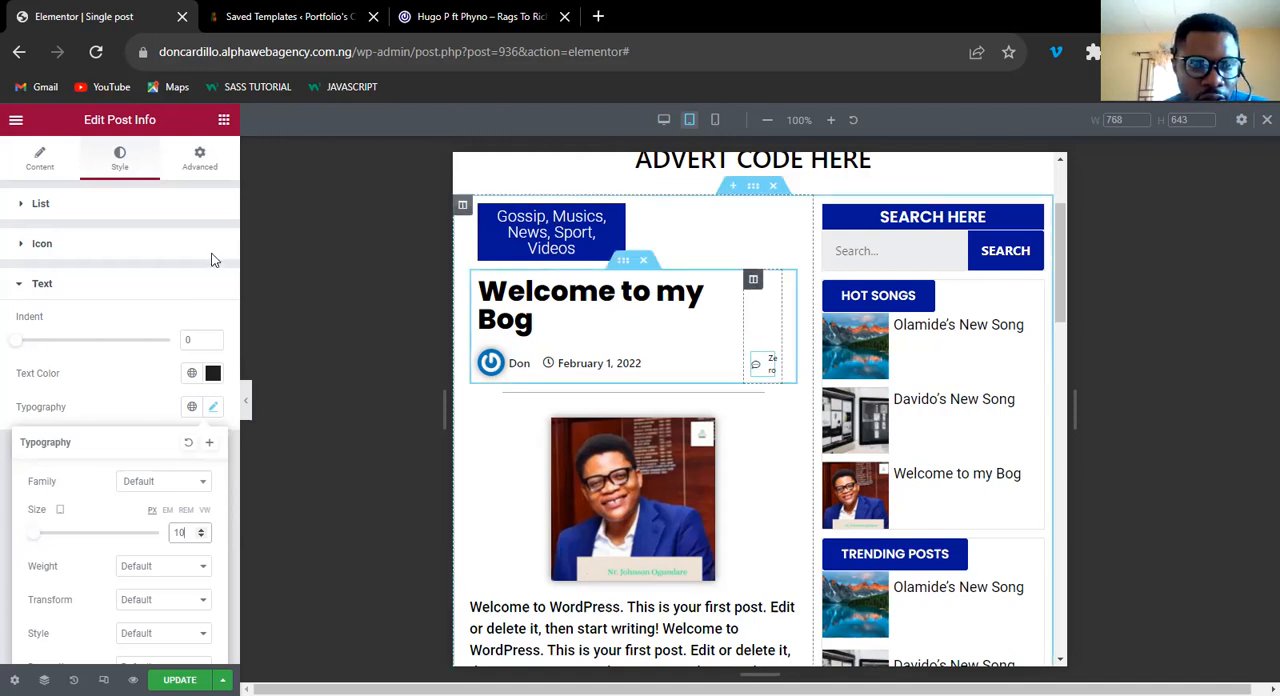
pyautogui.click(215, 245)
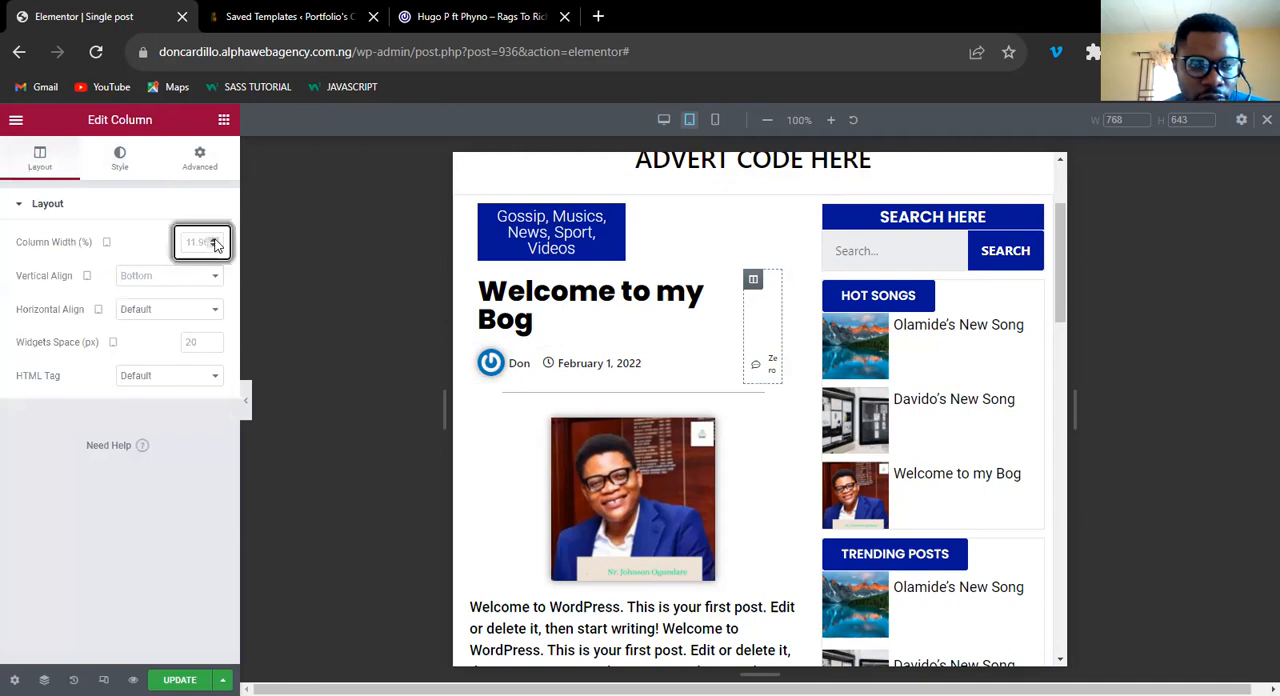
pyautogui.write('20')
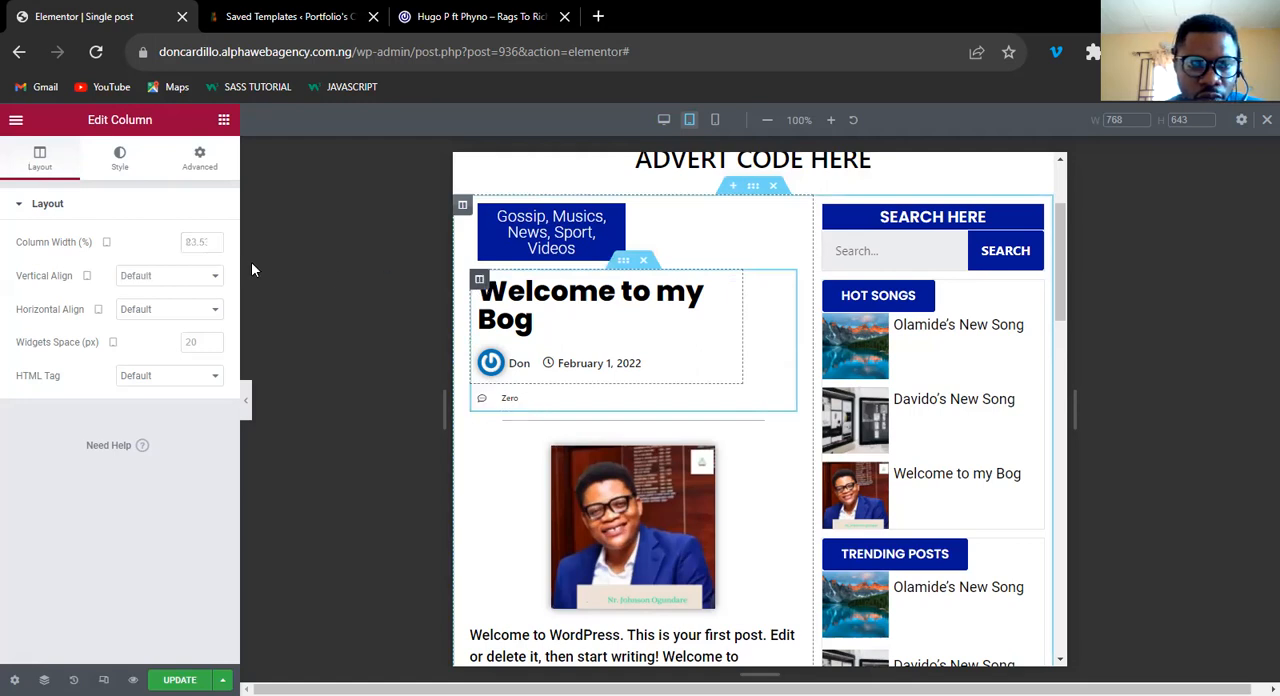
pyautogui.click(198, 242)
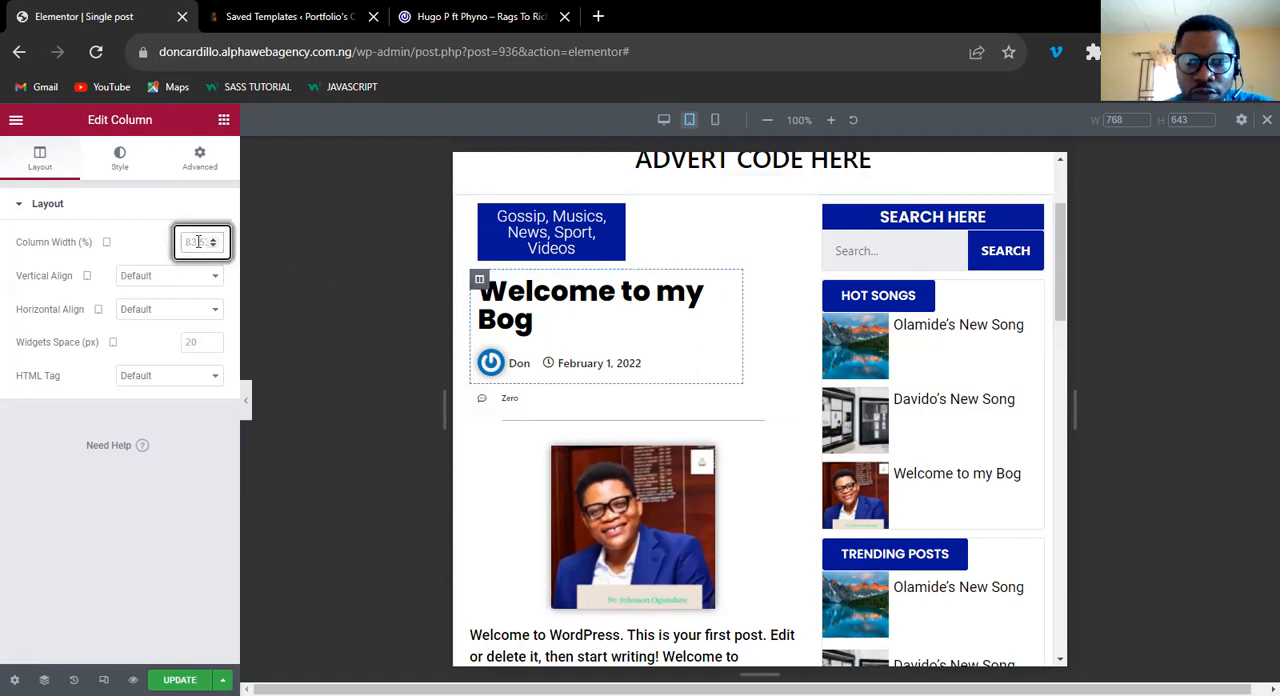
pyautogui.write('80')
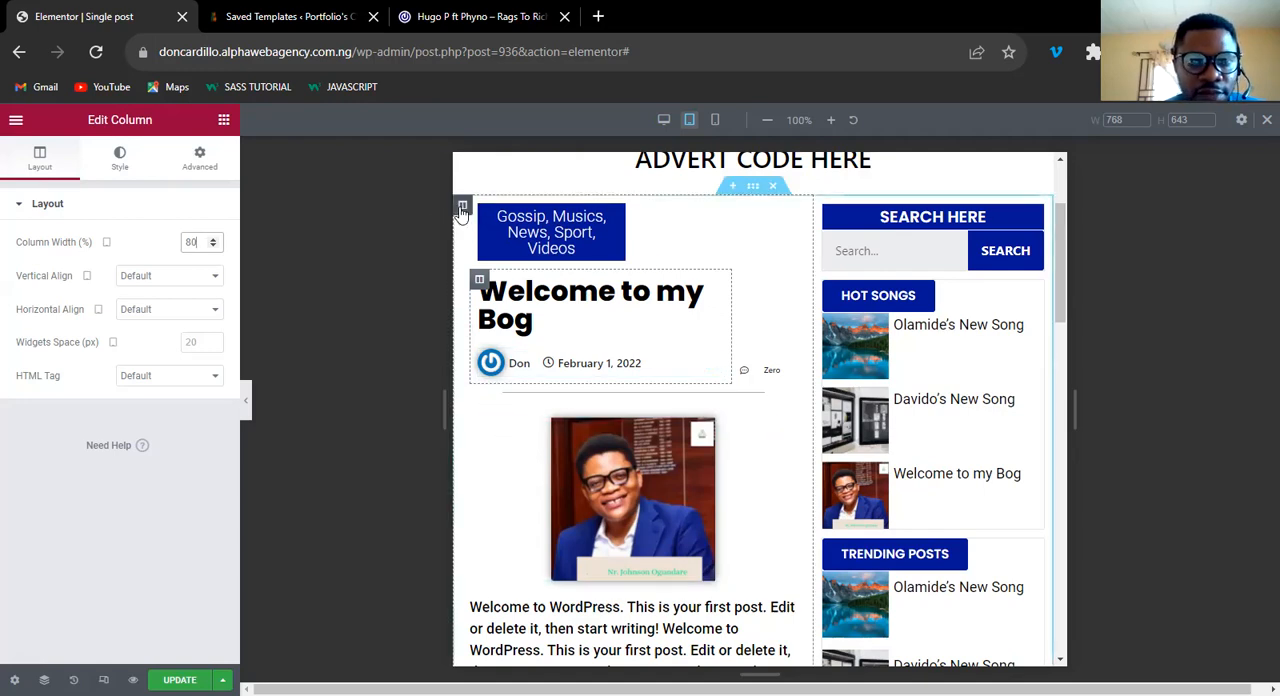
# Give the main content column tablet padding of 10 px on the right and left and 0 on top and bottom.
pyautogui.click(199, 158)
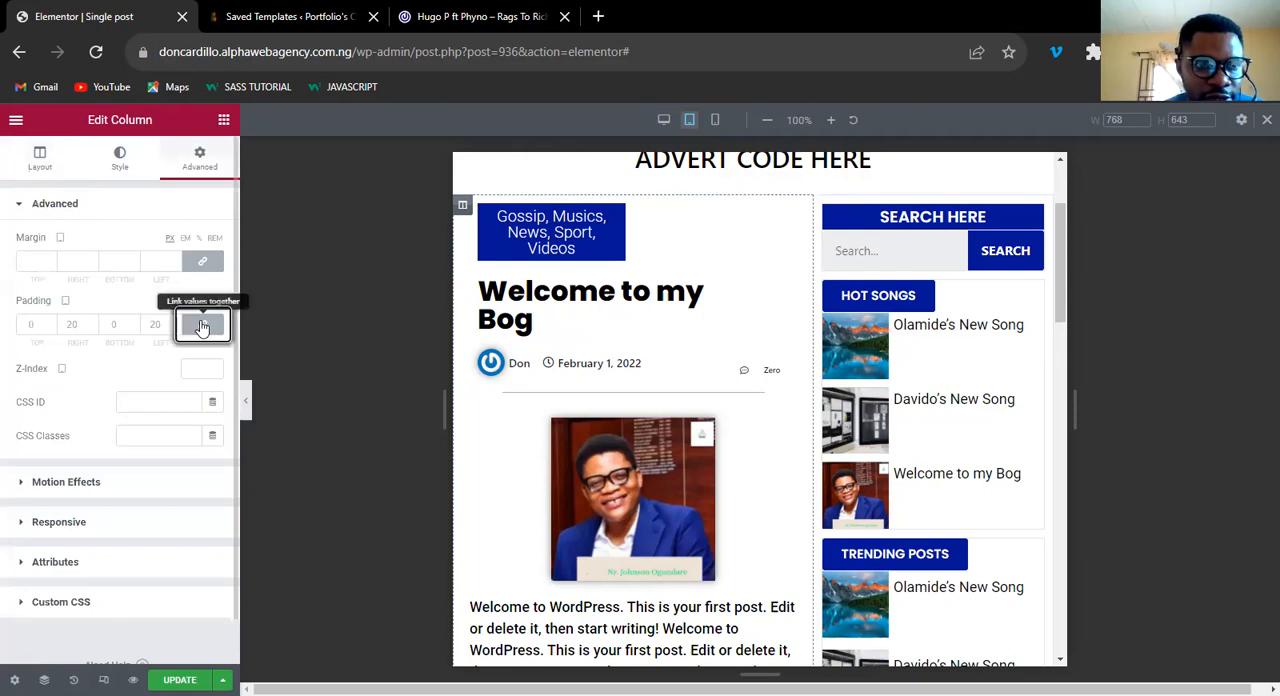
pyautogui.click(202, 327)
pyautogui.click(80, 324)
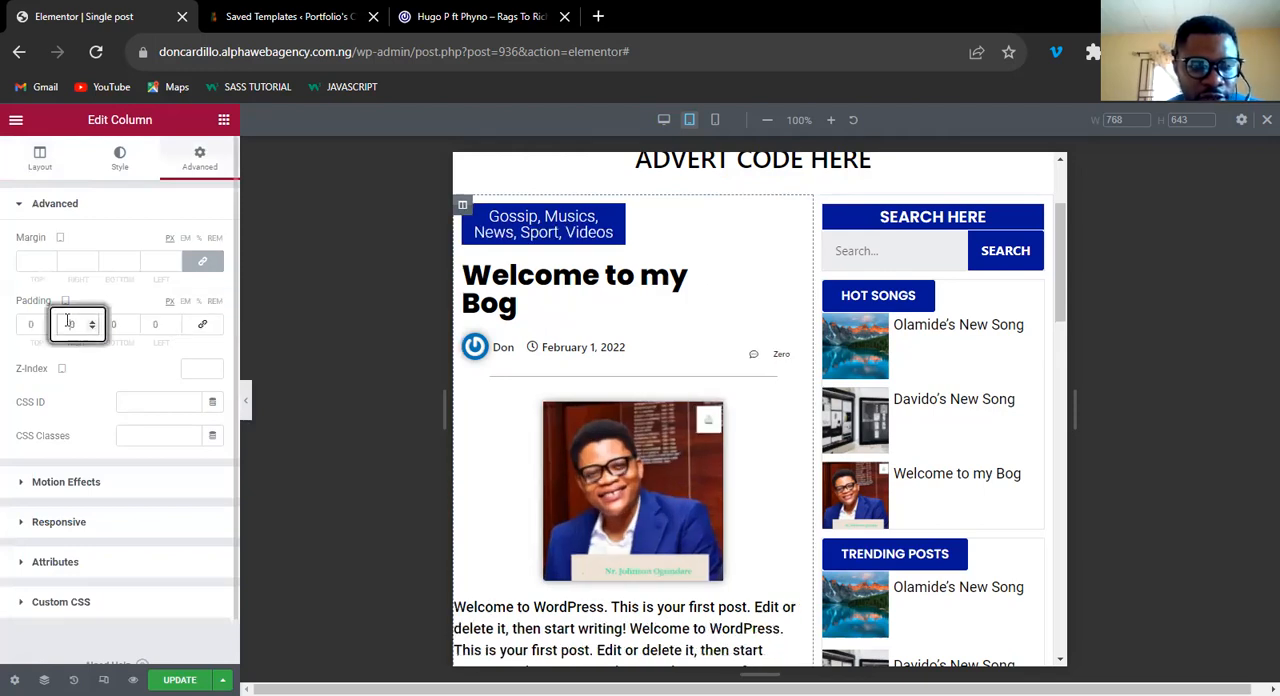
pyautogui.write('10')
pyautogui.click(150, 322)
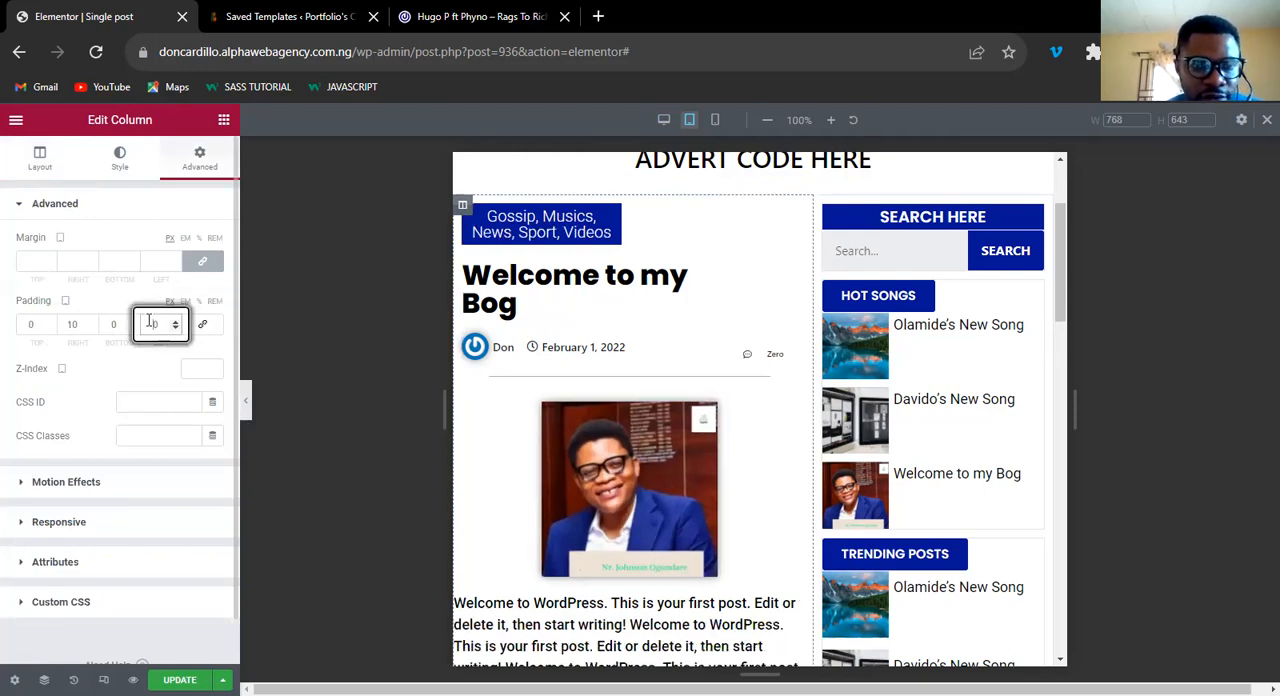
pyautogui.write('10')
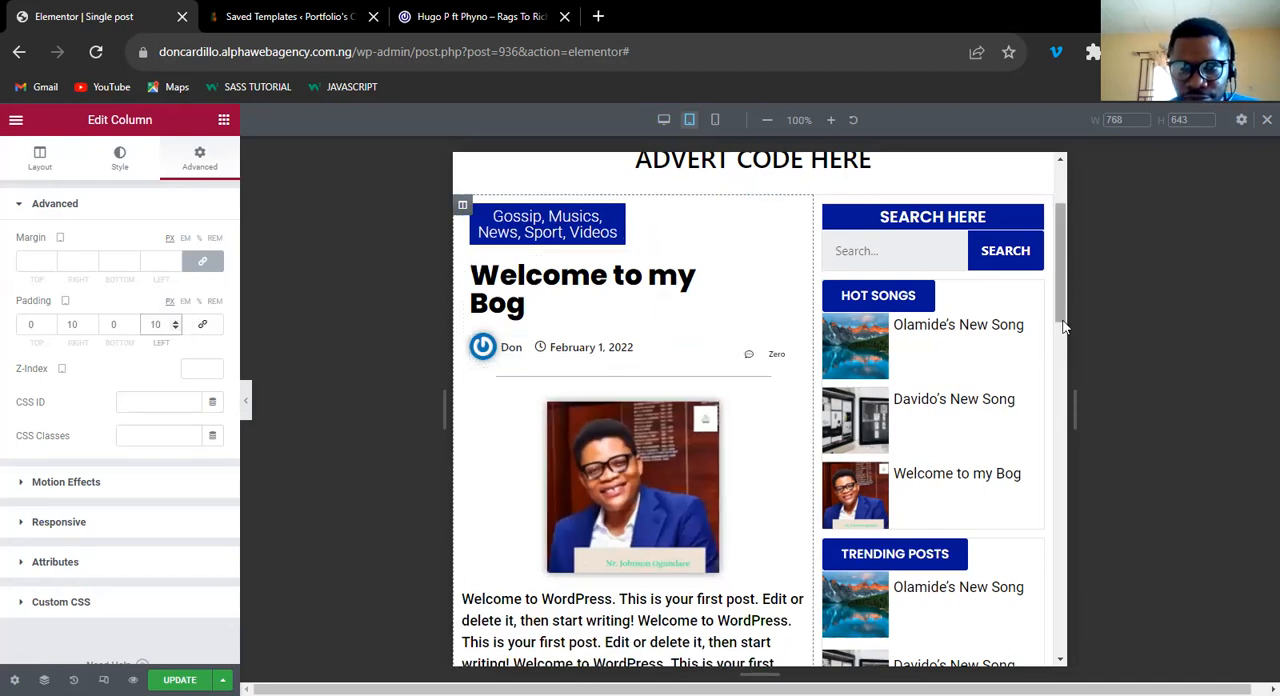
# Try several tablet widths for the featured image above the post text and set it to 74%.
pyautogui.scroll(-2, 1064, 325)
pyautogui.scroll(2, 1064, 325)
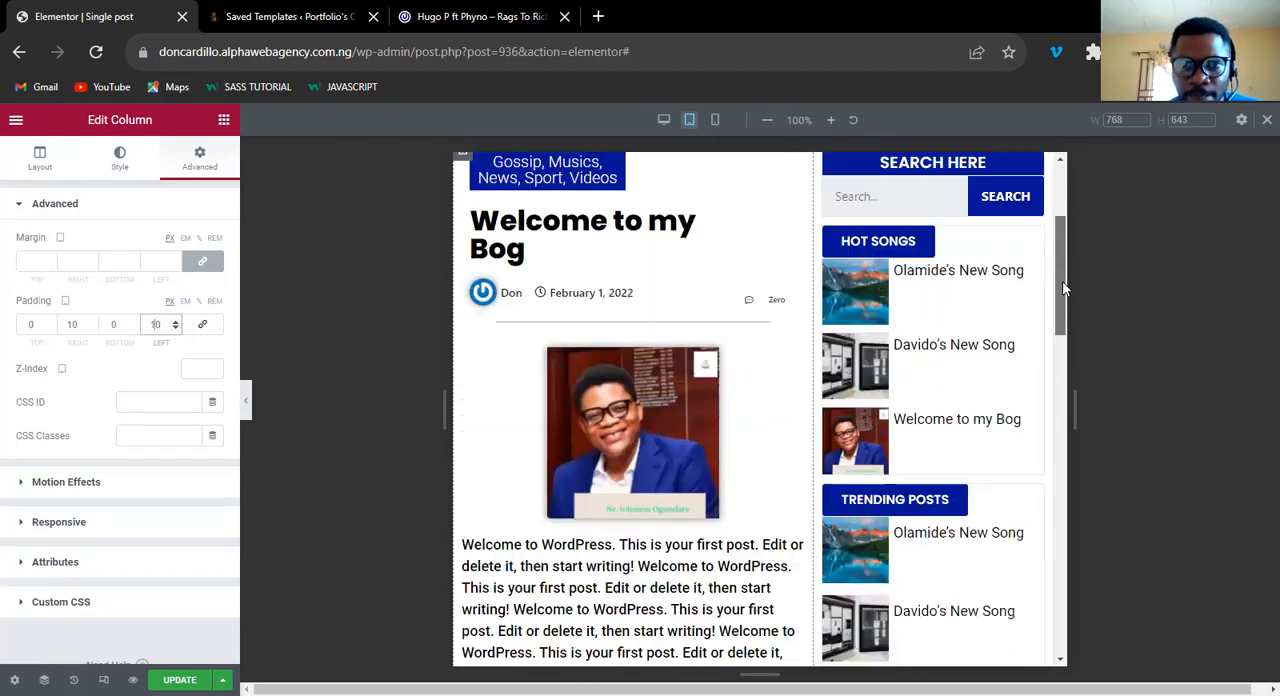
pyautogui.scroll(-2, 1064, 323)
pyautogui.scroll(1, 1061, 336)
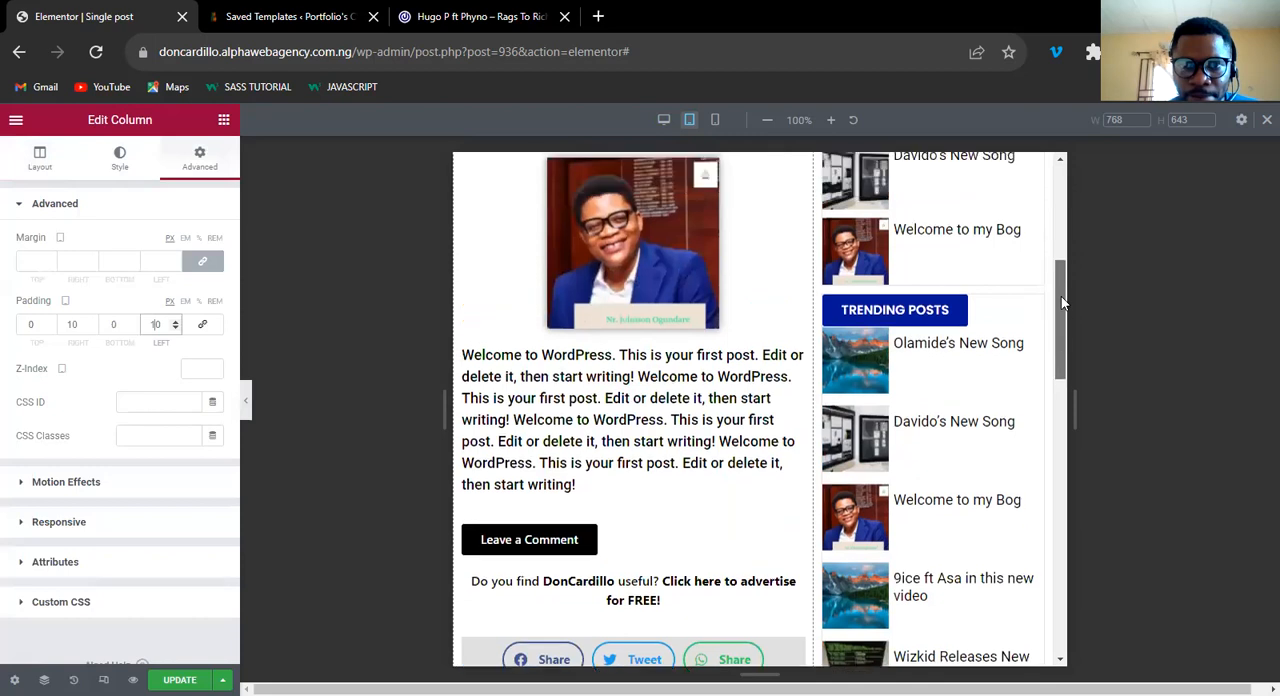
pyautogui.scroll(1, 1061, 309)
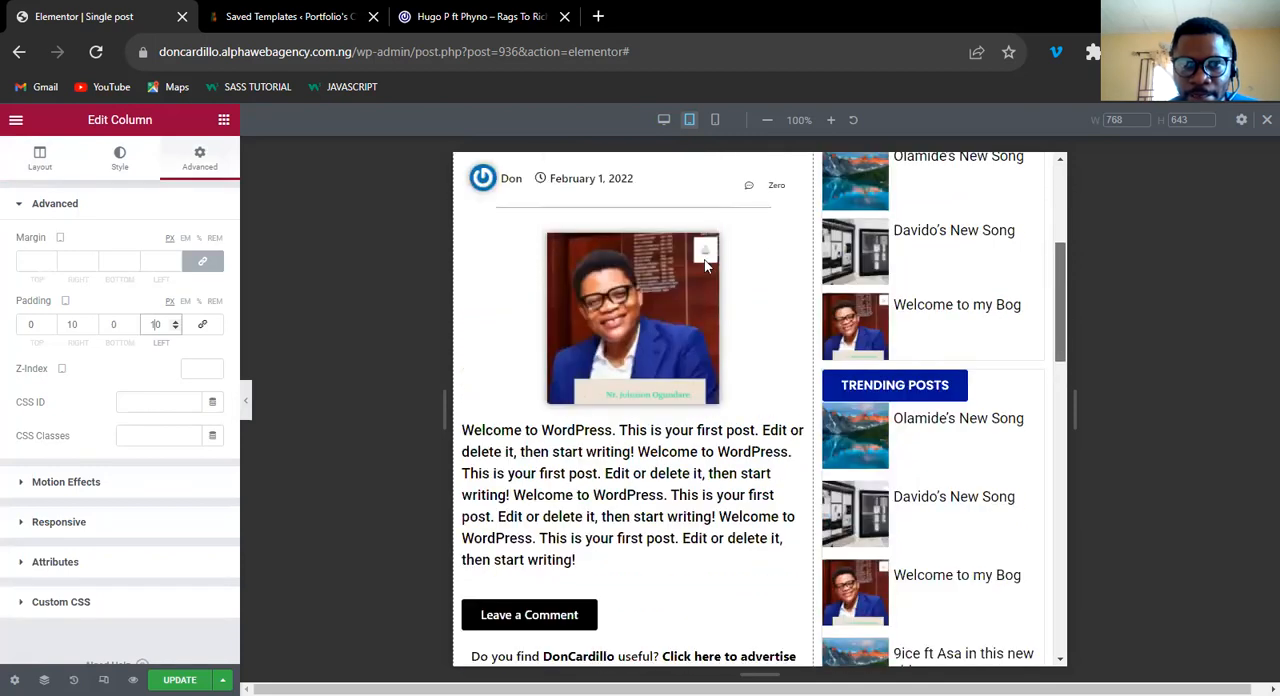
pyautogui.click(793, 248)
pyautogui.moveTo(90, 270); pyautogui.dragTo(169, 271)
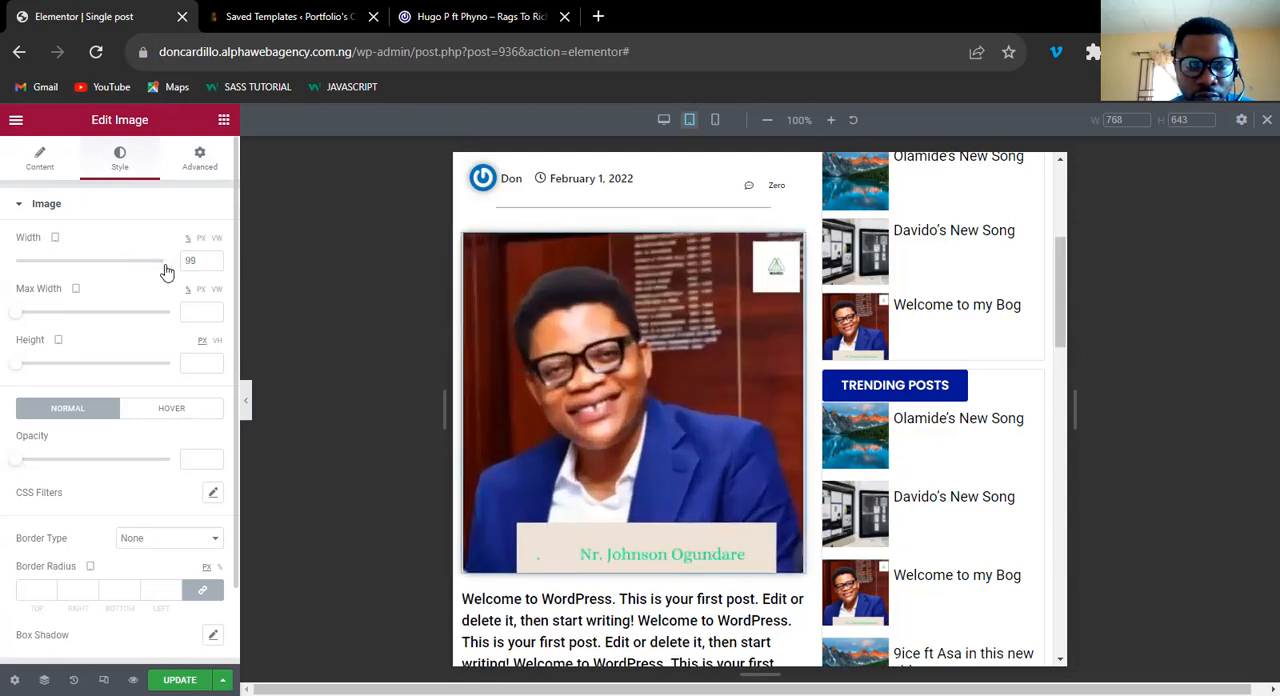
pyautogui.click(126, 263)
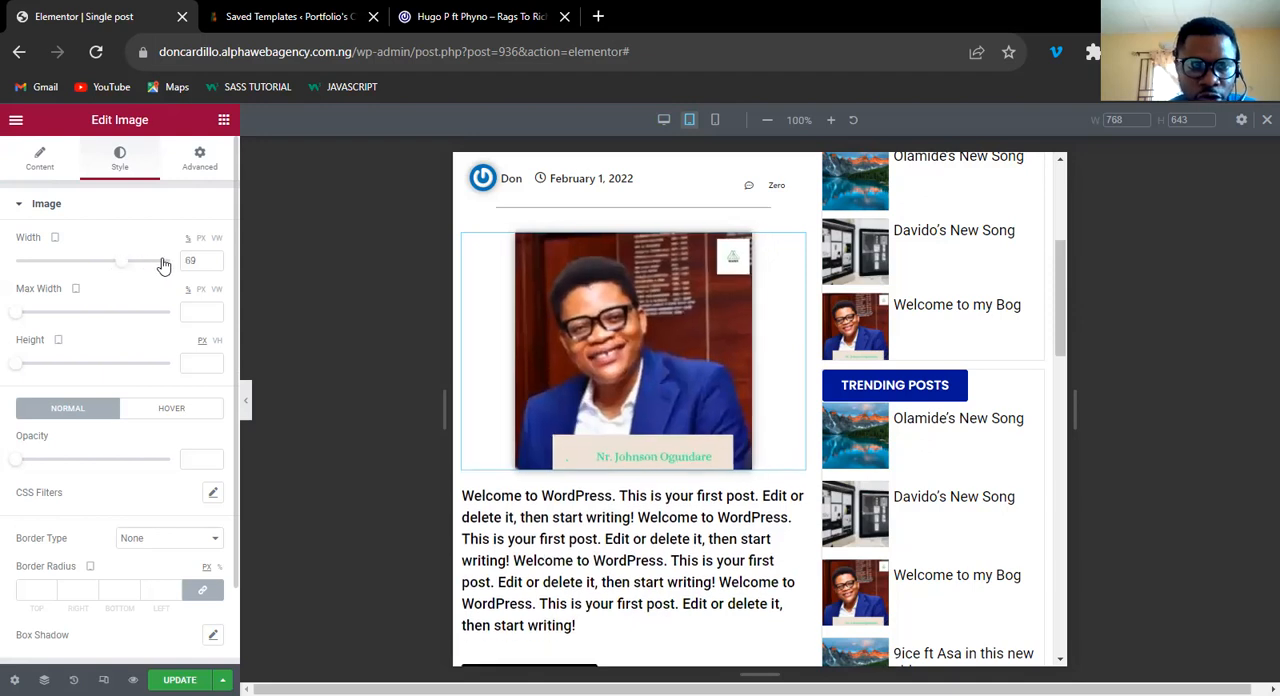
pyautogui.click(169, 264)
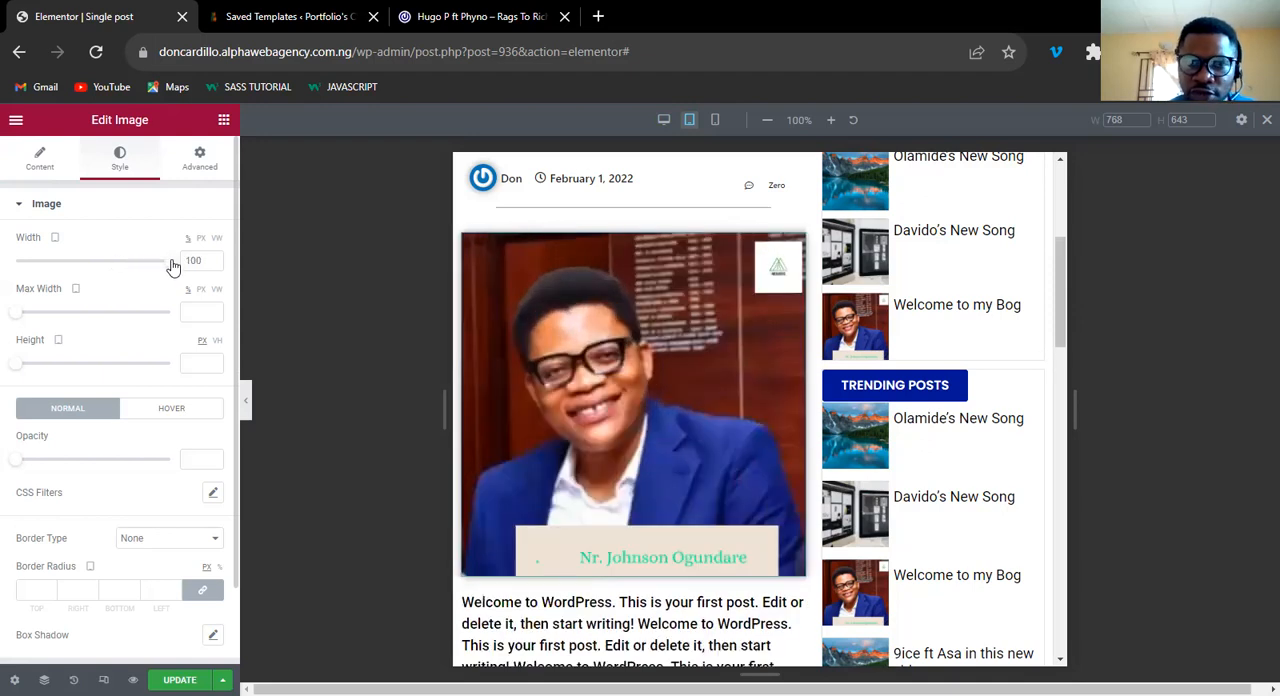
pyautogui.moveTo(172, 265); pyautogui.dragTo(128, 264)
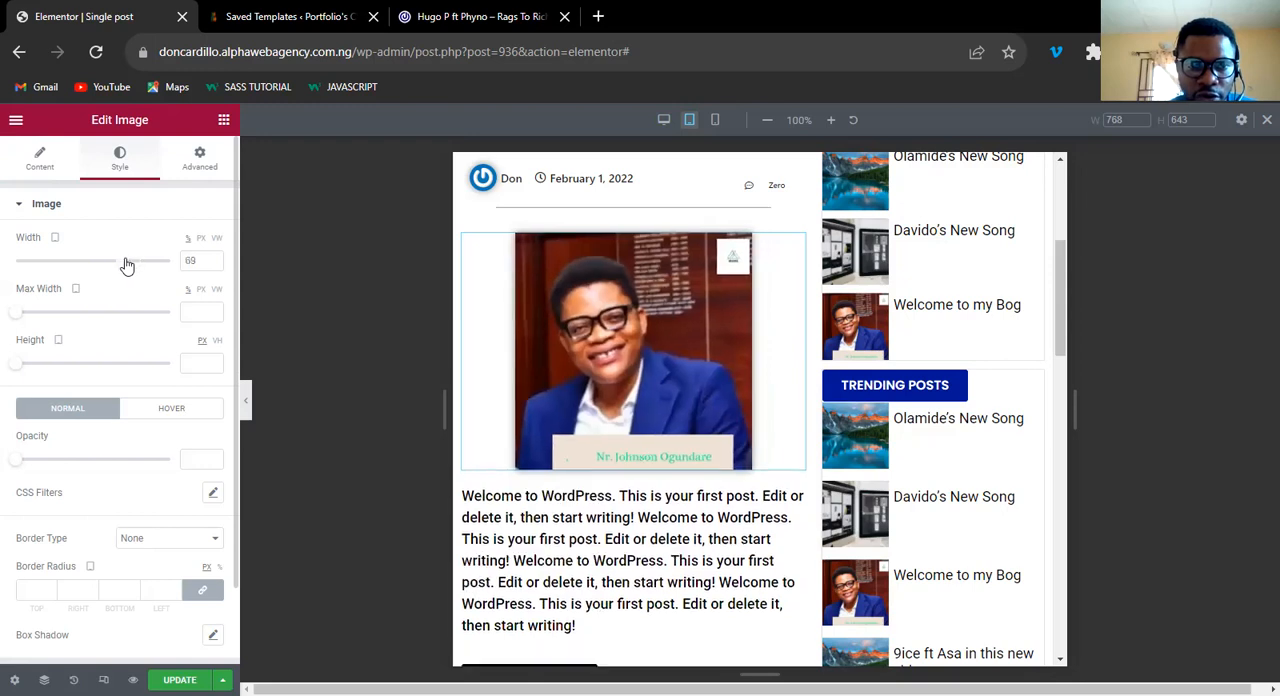
# Increase the featured image's tablet width to 75%.
pyautogui.click(204, 260)
pyautogui.press('Up')
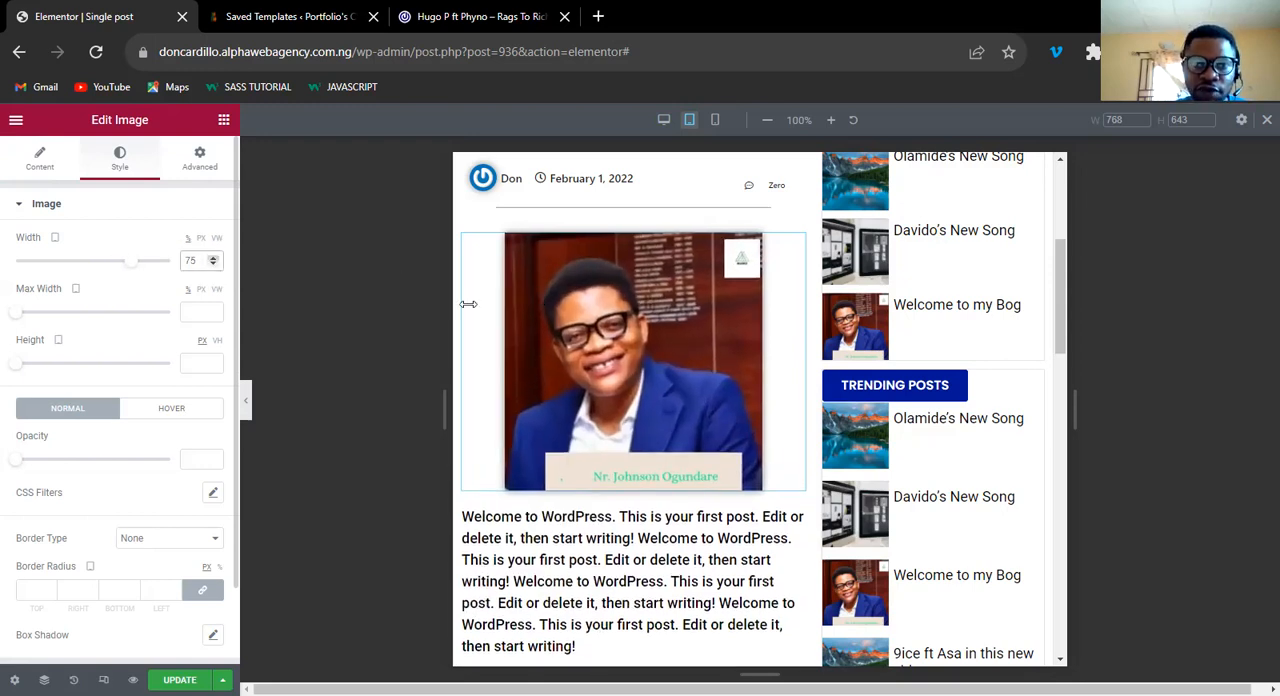
# Set the Related Posts grid to 3 columns for tablet and check how the cards sit above the comment form.
pyautogui.moveTo(1063, 310); pyautogui.dragTo(1063, 452)
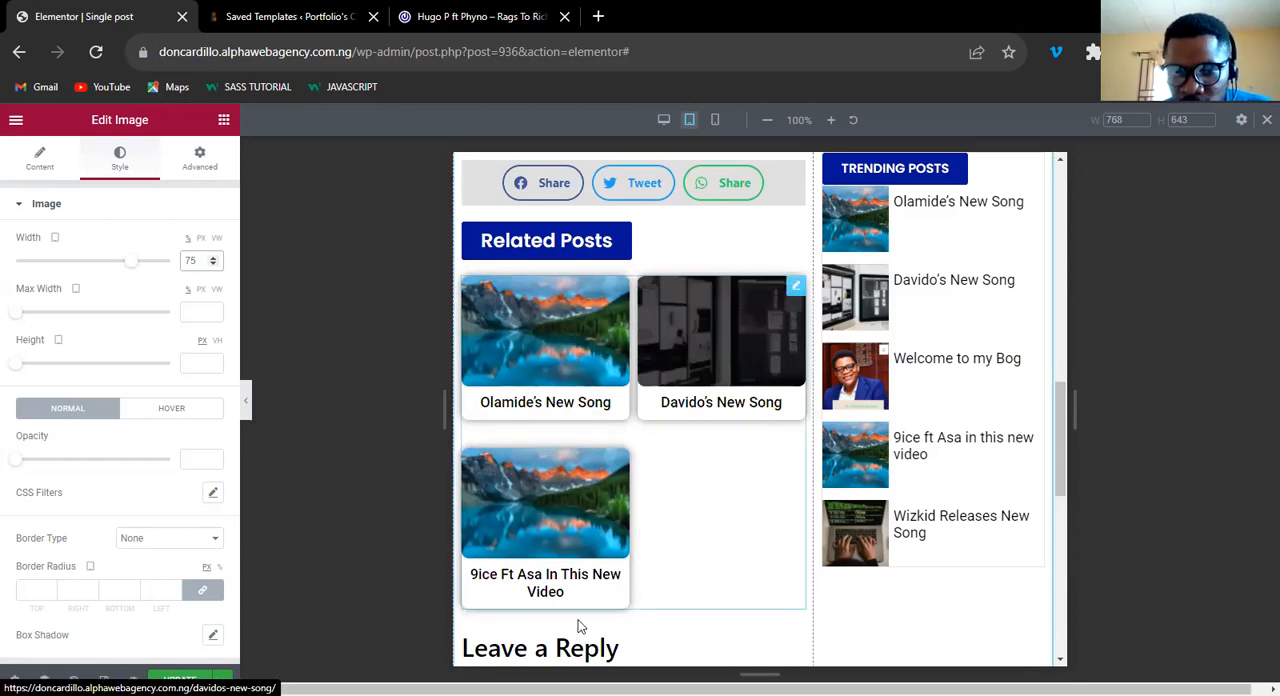
pyautogui.click(795, 288)
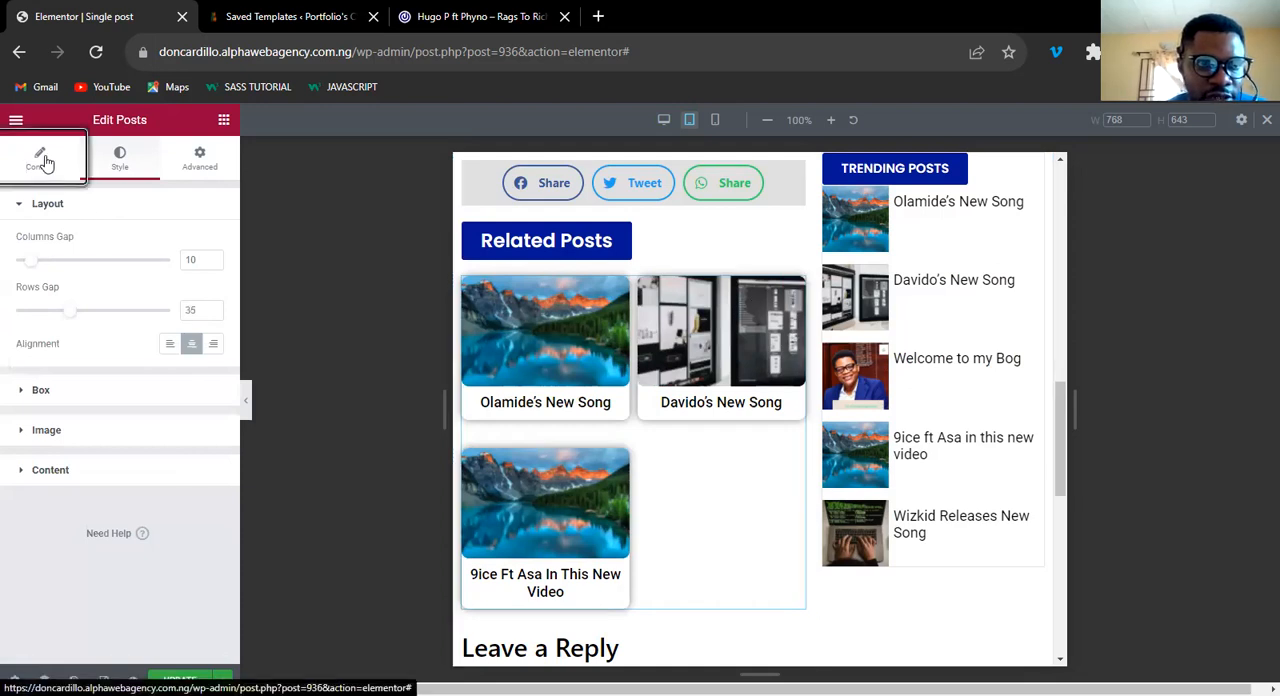
pyautogui.click(45, 162)
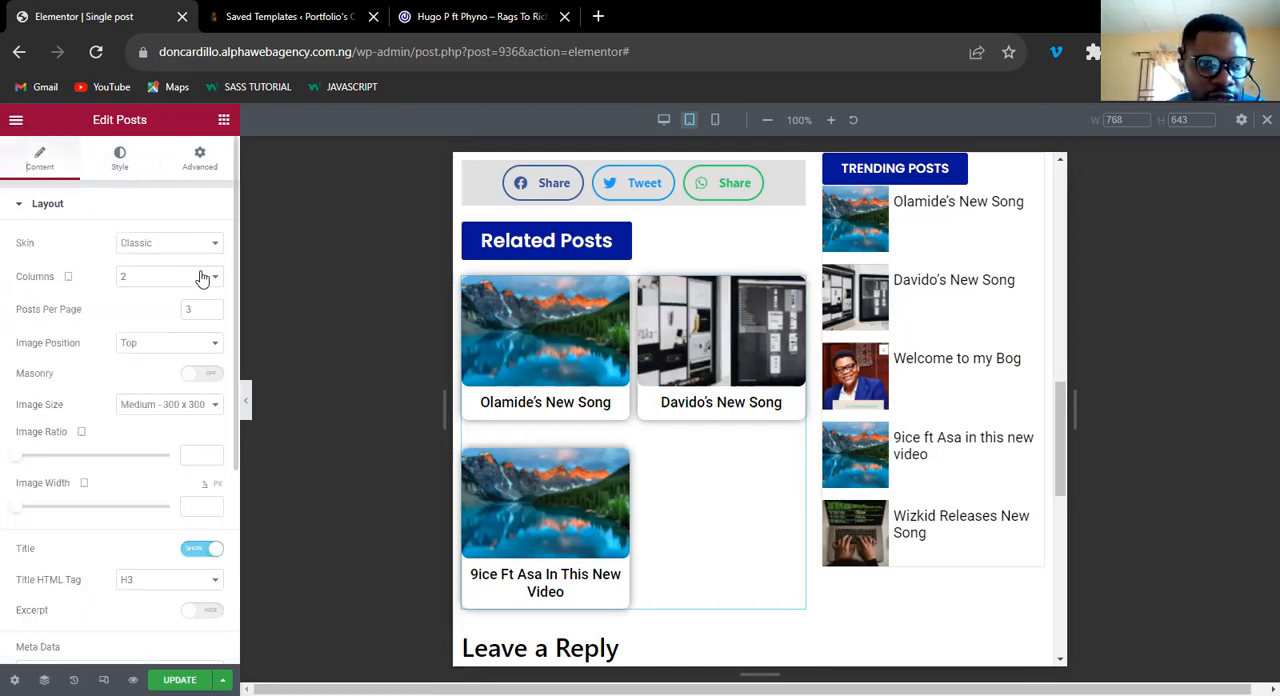
pyautogui.click(198, 279)
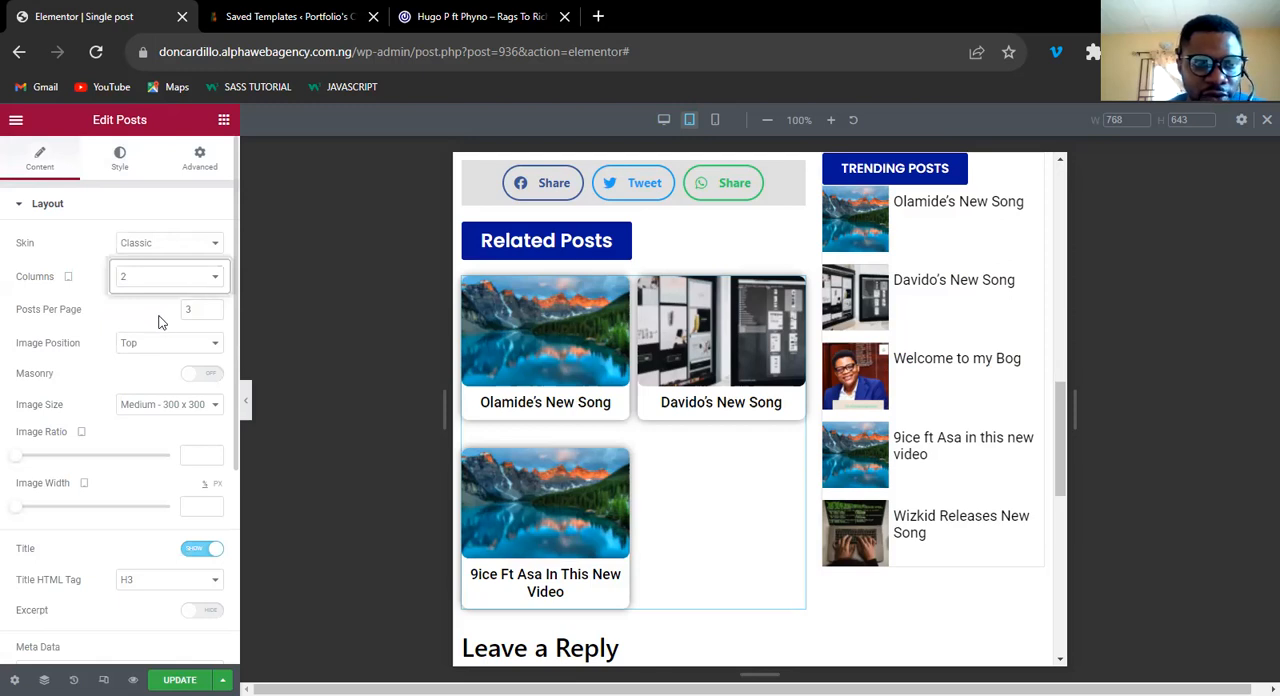
pyautogui.press('Down')
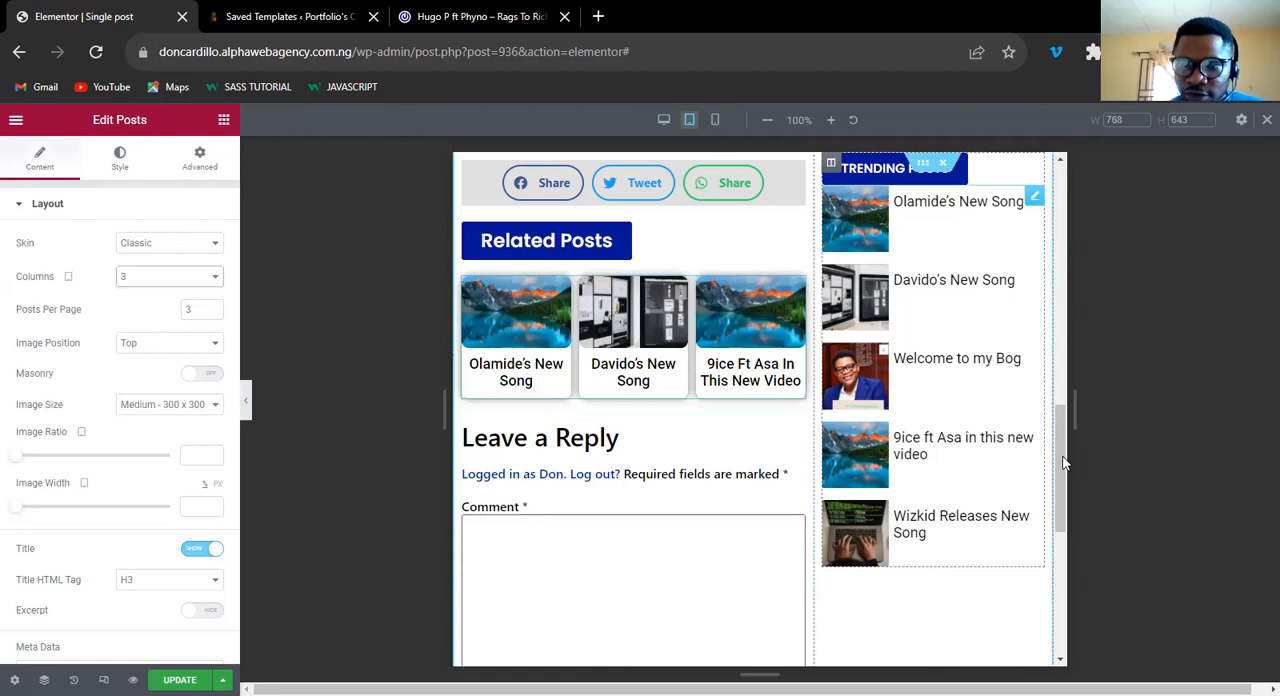
pyautogui.scroll(2, 1066, 428)
pyautogui.scroll(1, 1064, 402)
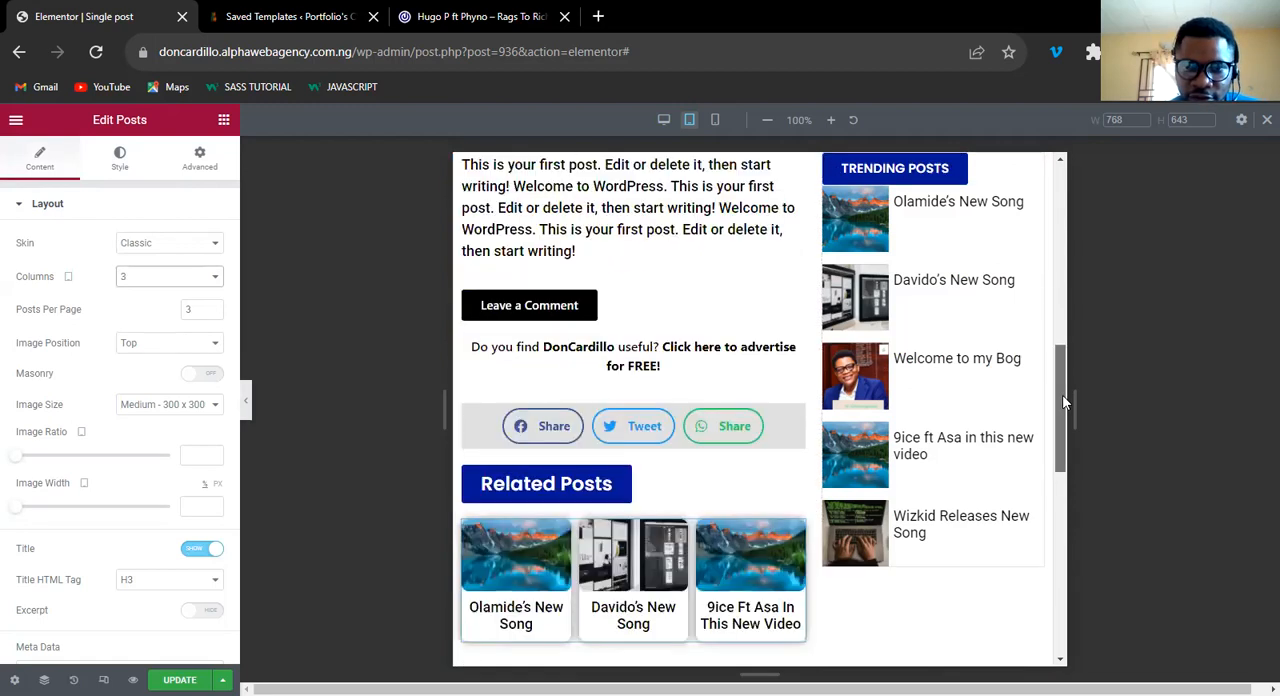
pyautogui.scroll(-1, 1064, 420)
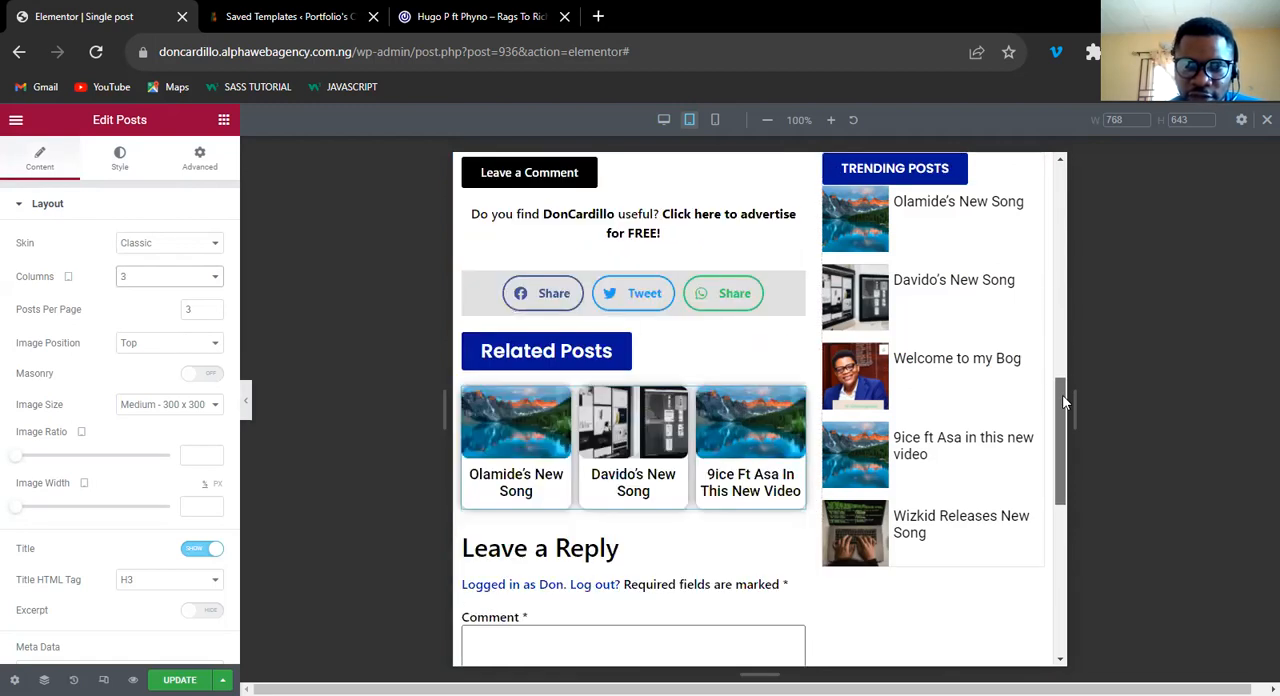
pyautogui.scroll(1, 1062, 424)
pyautogui.scroll(-1, 1061, 445)
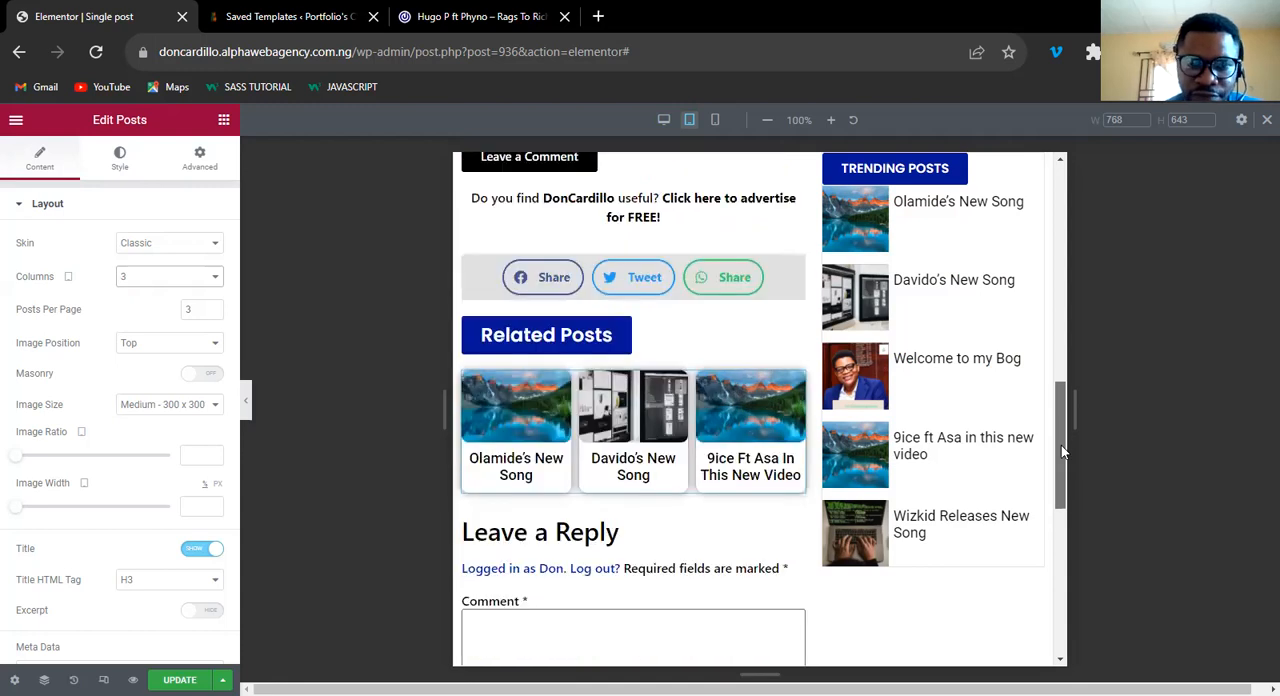
pyautogui.scroll(-1, 1061, 445)
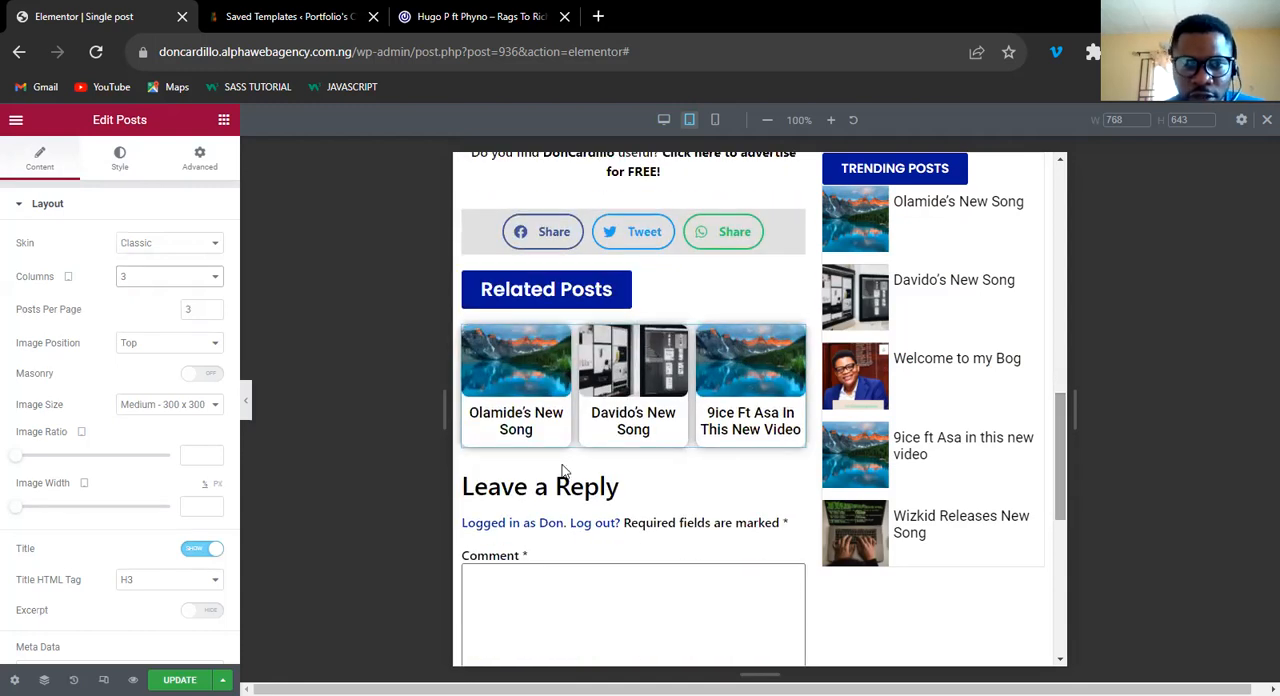
# Set the title text size of the Related Posts cards to 14 px for tablet.
pyautogui.click(123, 160)
pyautogui.click(50, 323)
pyautogui.click(213, 420)
pyautogui.click(181, 545)
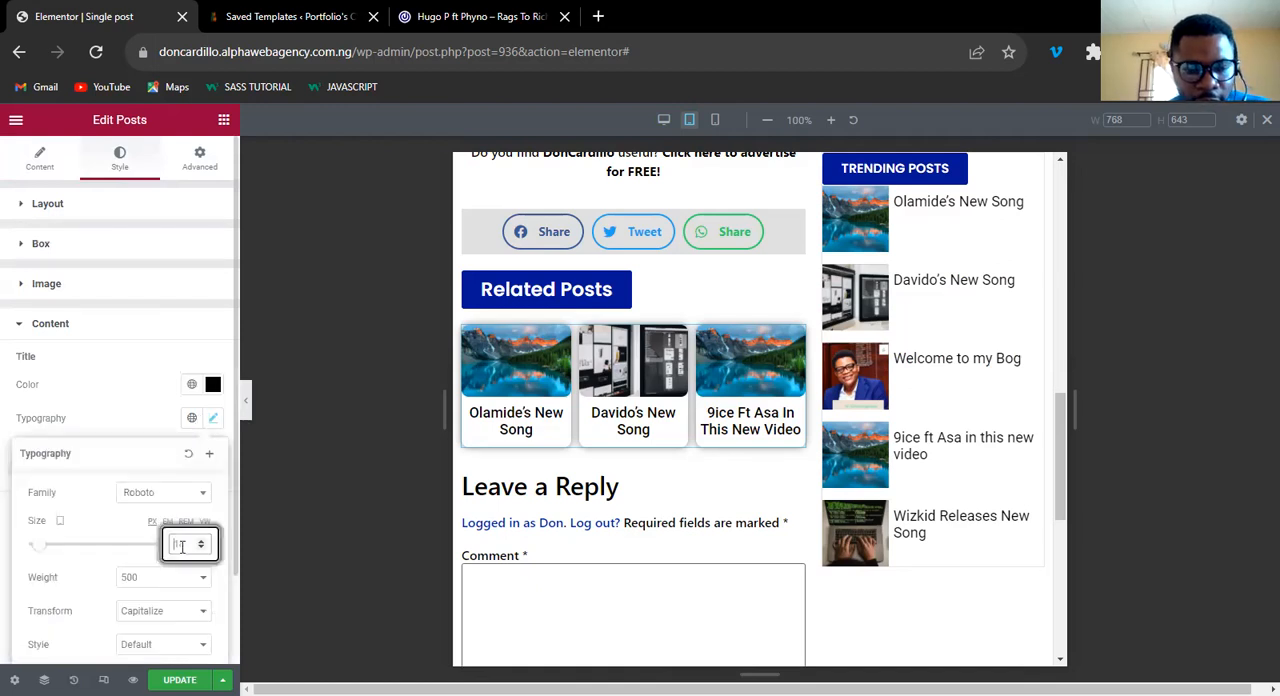
pyautogui.write('14')
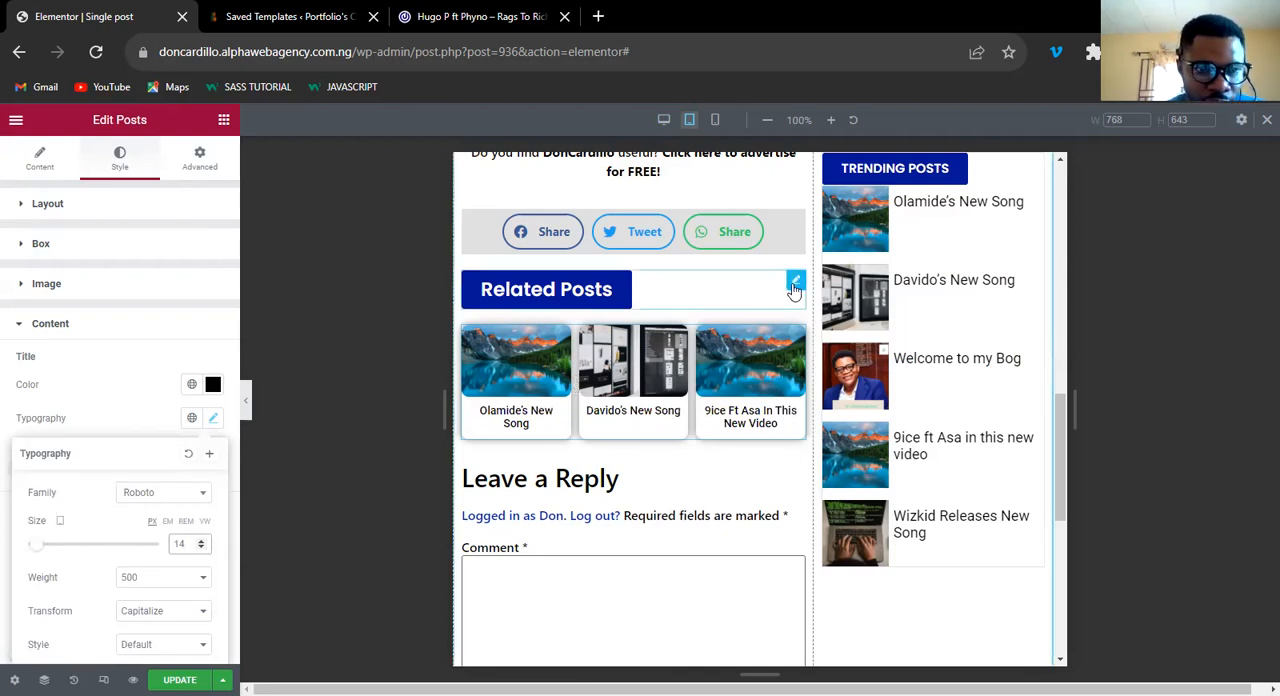
# Set the text size of the Related Posts heading button to 20 px for tablet.
pyautogui.click(794, 289)
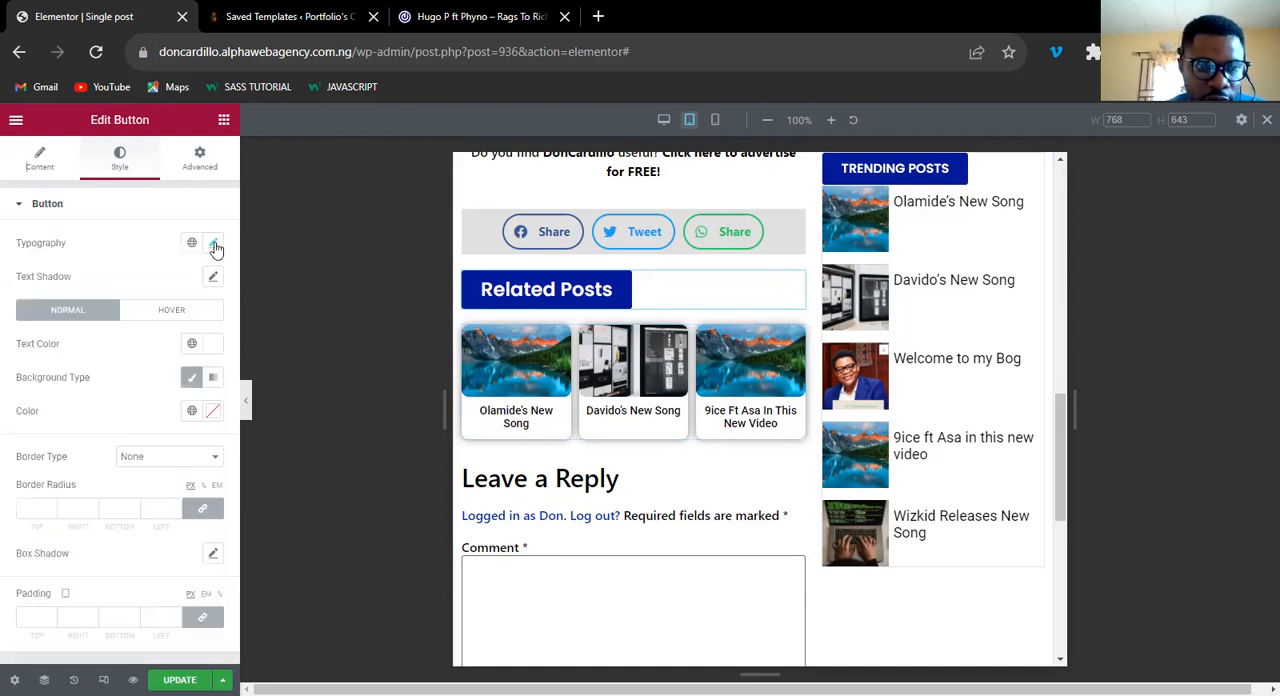
pyautogui.click(214, 246)
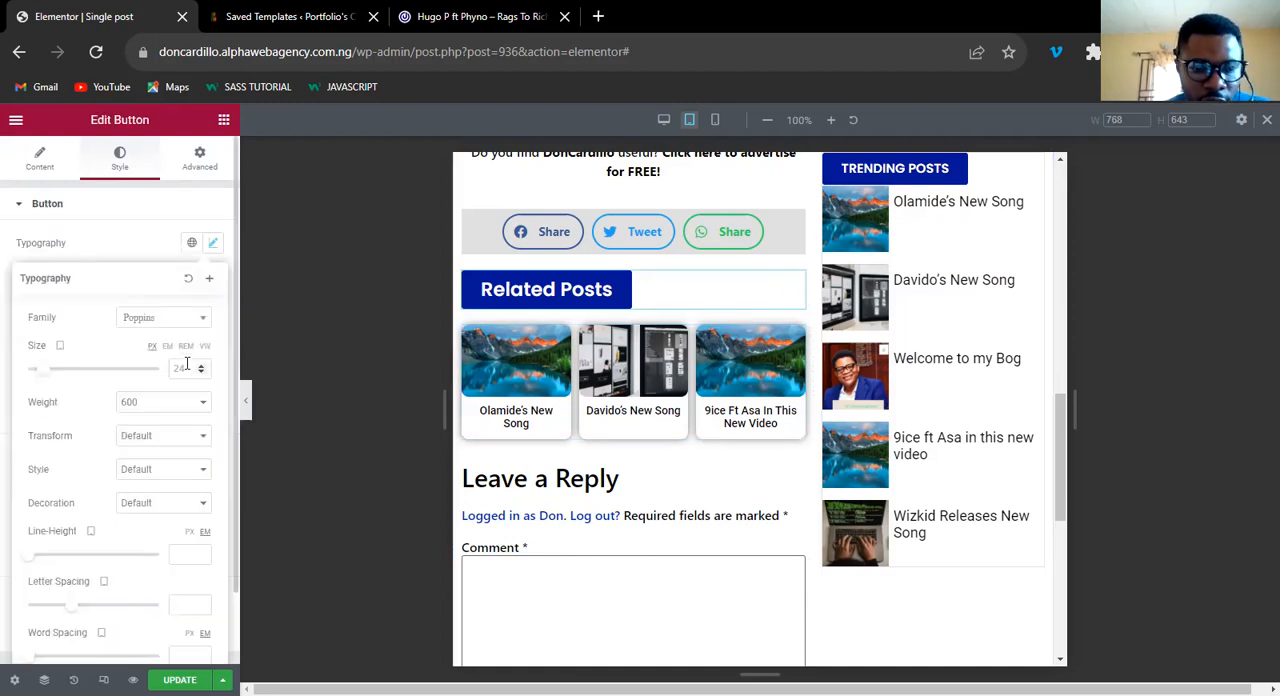
pyautogui.click(186, 366)
pyautogui.write('20')
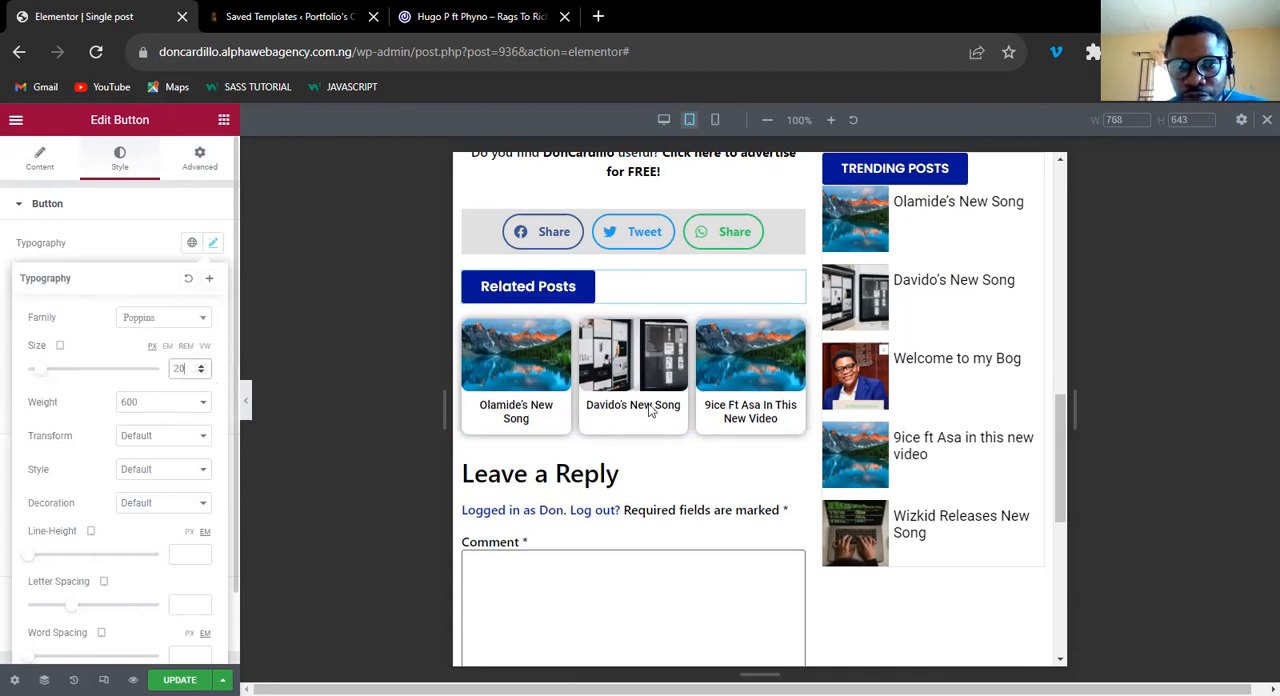
# Examine the whole tablet layout, from the comment form up to the site header.
pyautogui.scroll(-4, 1061, 424)
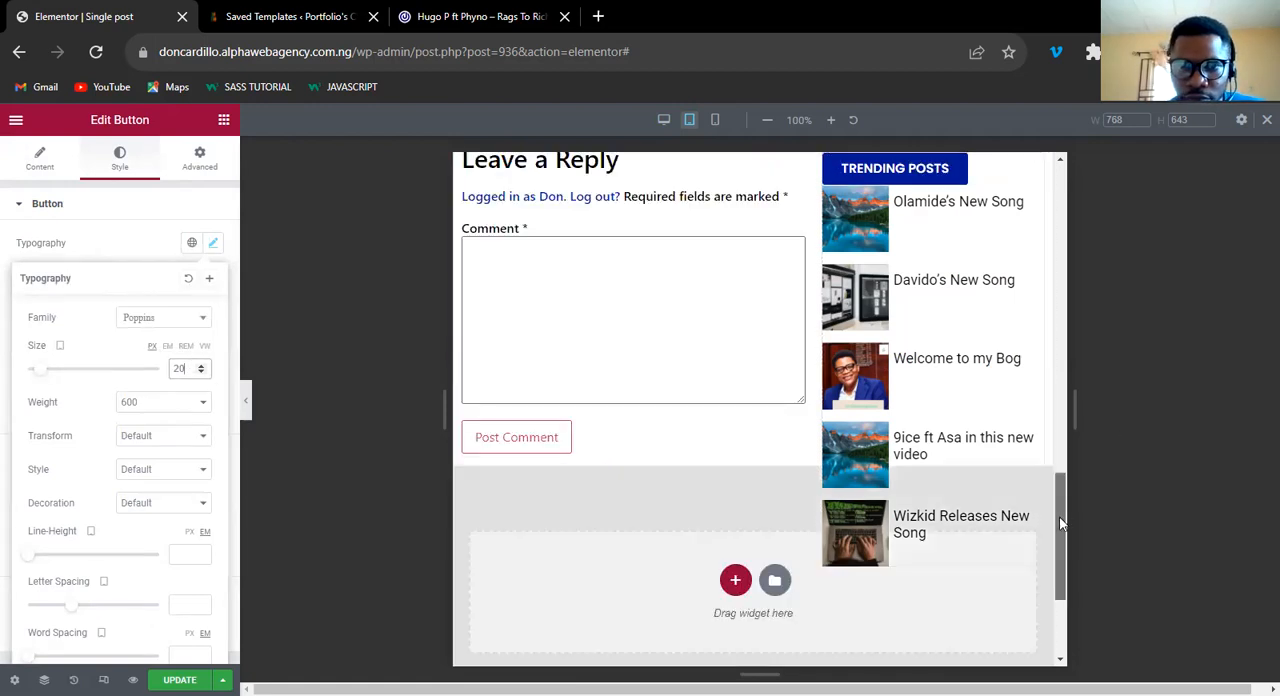
pyautogui.scroll(5, 1061, 311)
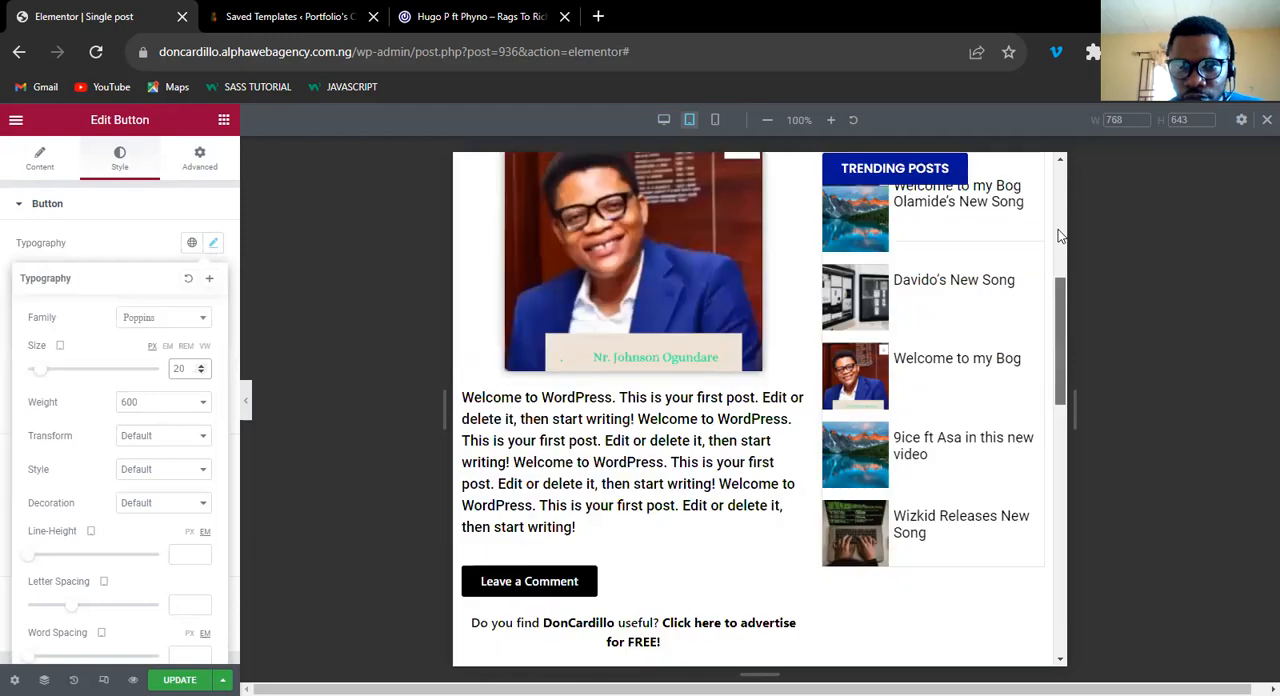
pyautogui.scroll(5, 1058, 335)
pyautogui.scroll(-10, 1038, 495)
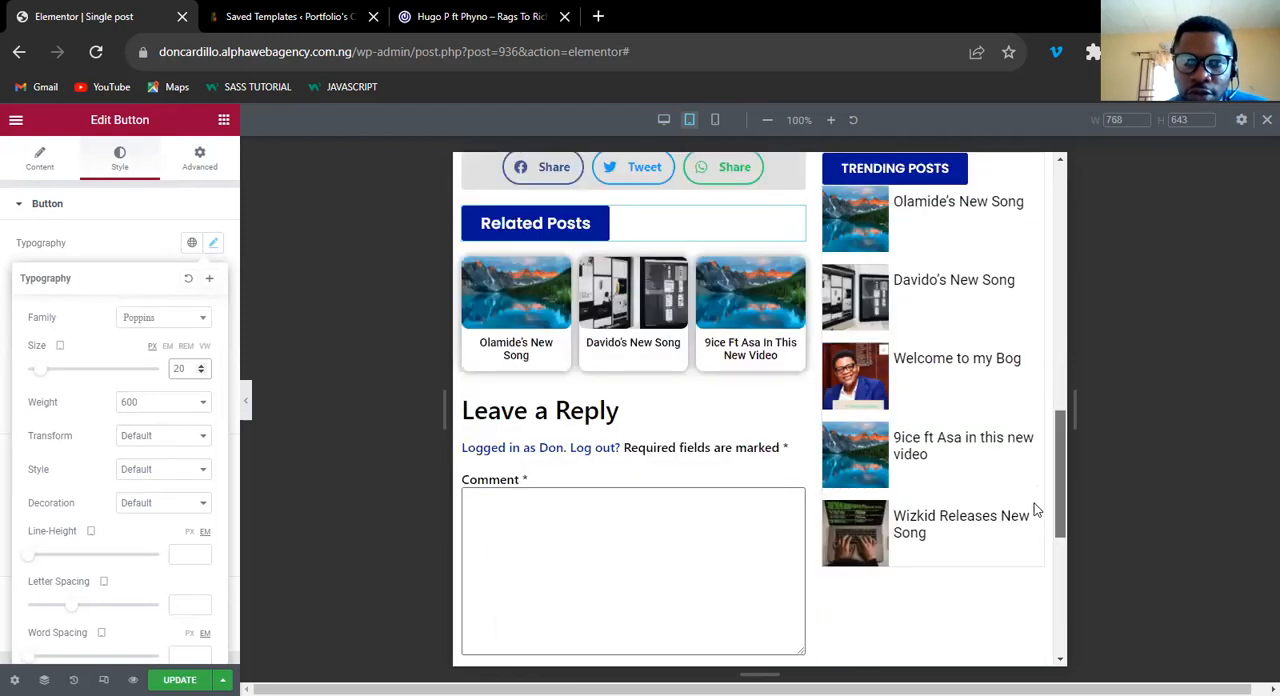
pyautogui.scroll(-5, 1060, 490)
pyautogui.scroll(15, 1055, 207)
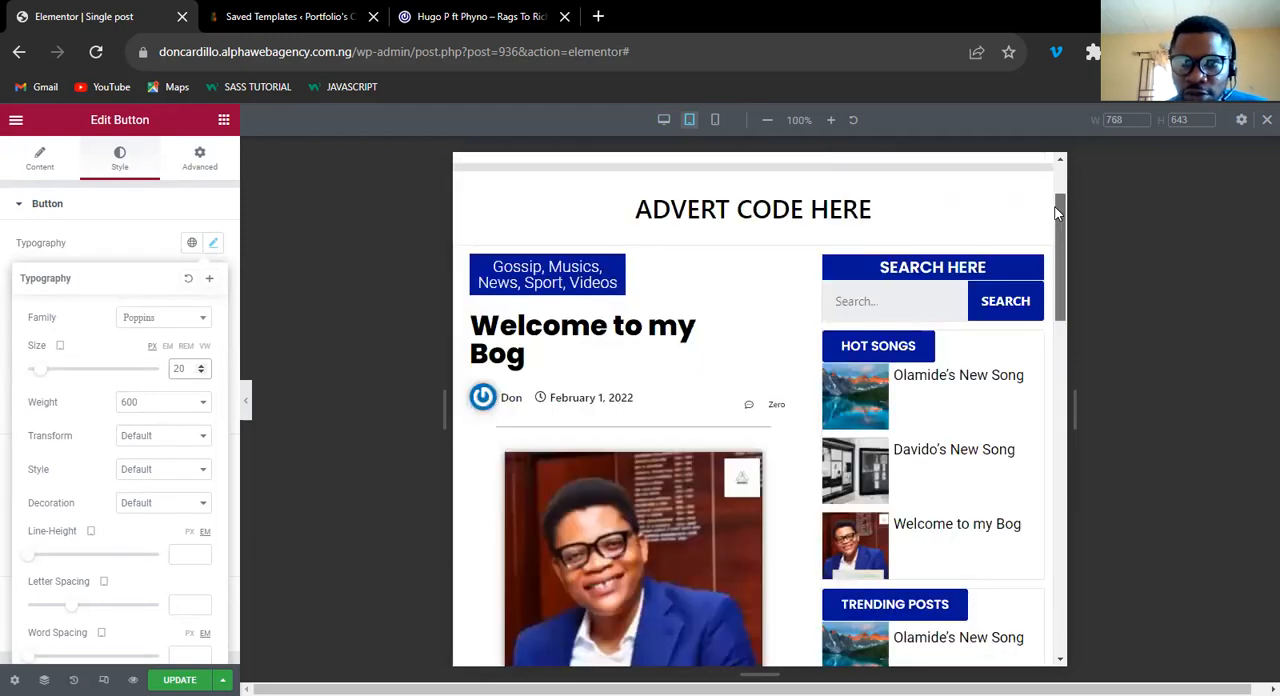
pyautogui.scroll(2, 1055, 207)
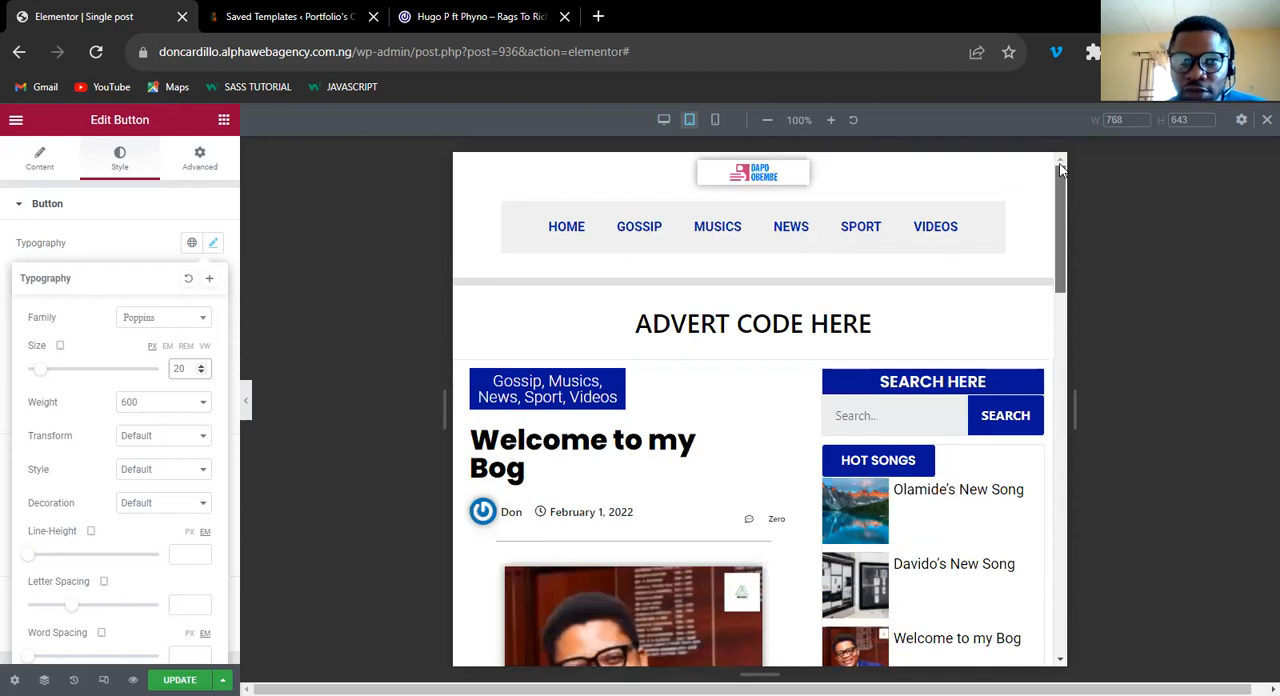
# Switch the responsive preview to mobile and look over the header, post title and related posts.
pyautogui.click(715, 122)
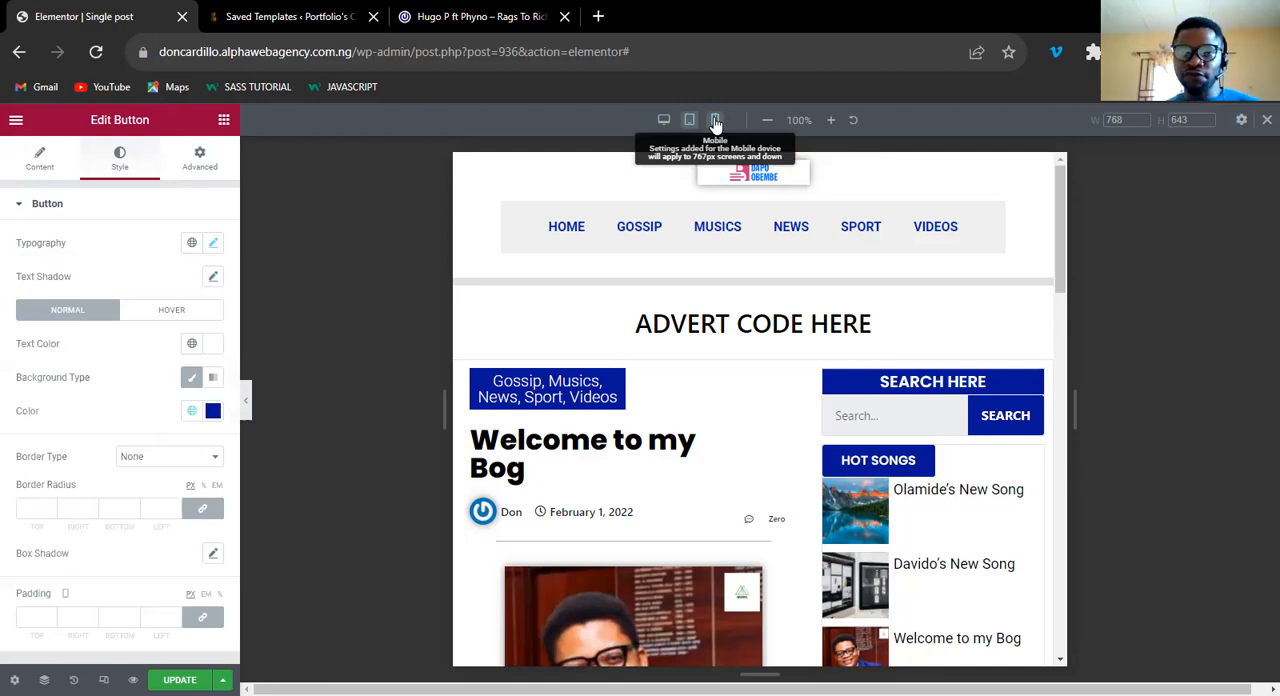
pyautogui.scroll(-3, 898, 330)
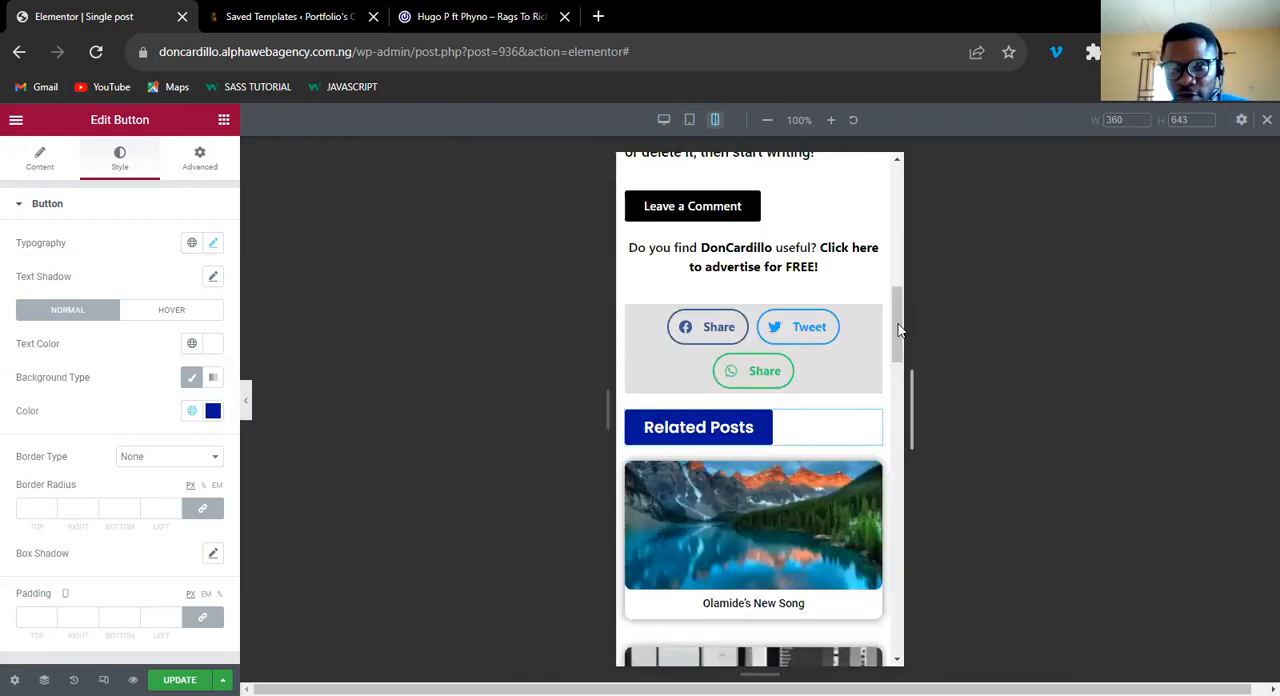
pyautogui.click(898, 224)
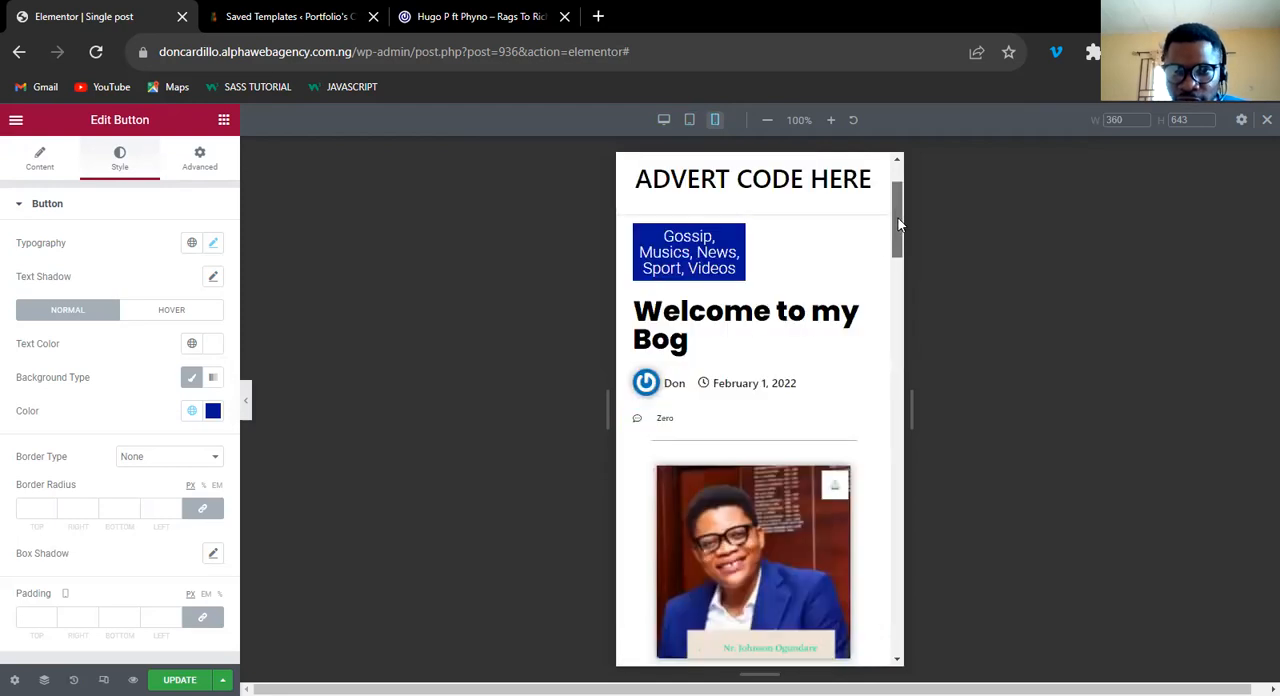
pyautogui.scroll(2, 897, 197)
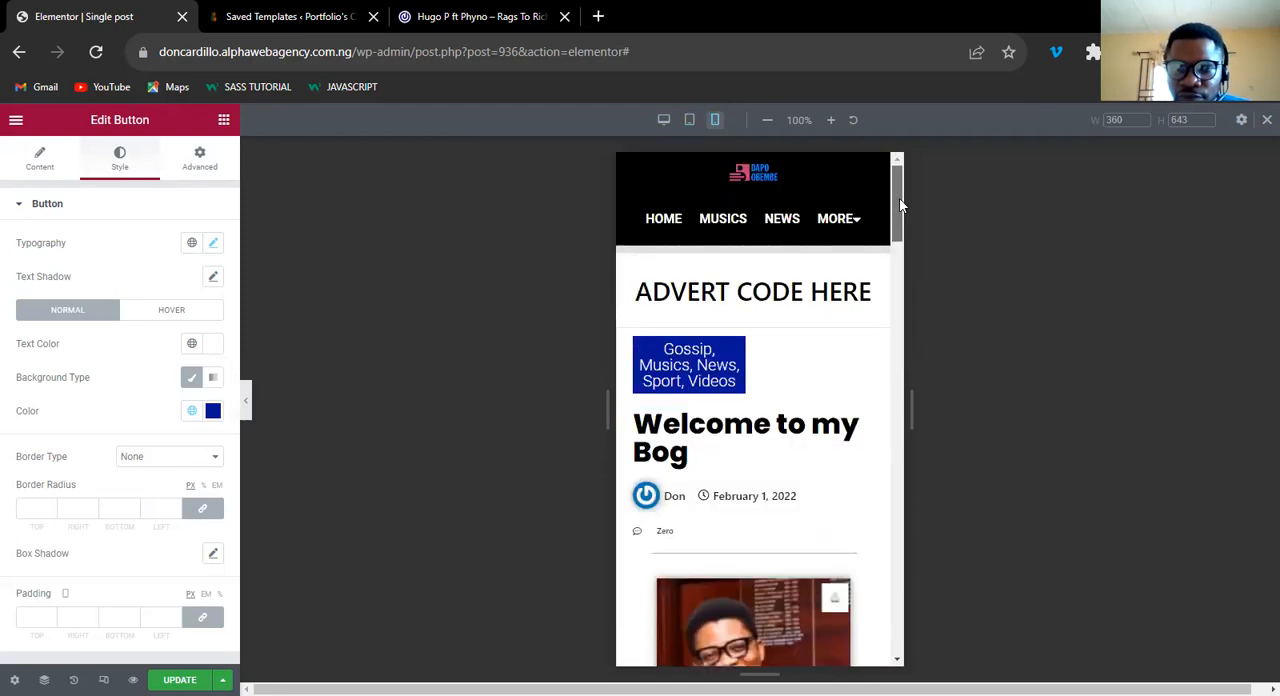
pyautogui.scroll(-1, 838, 330)
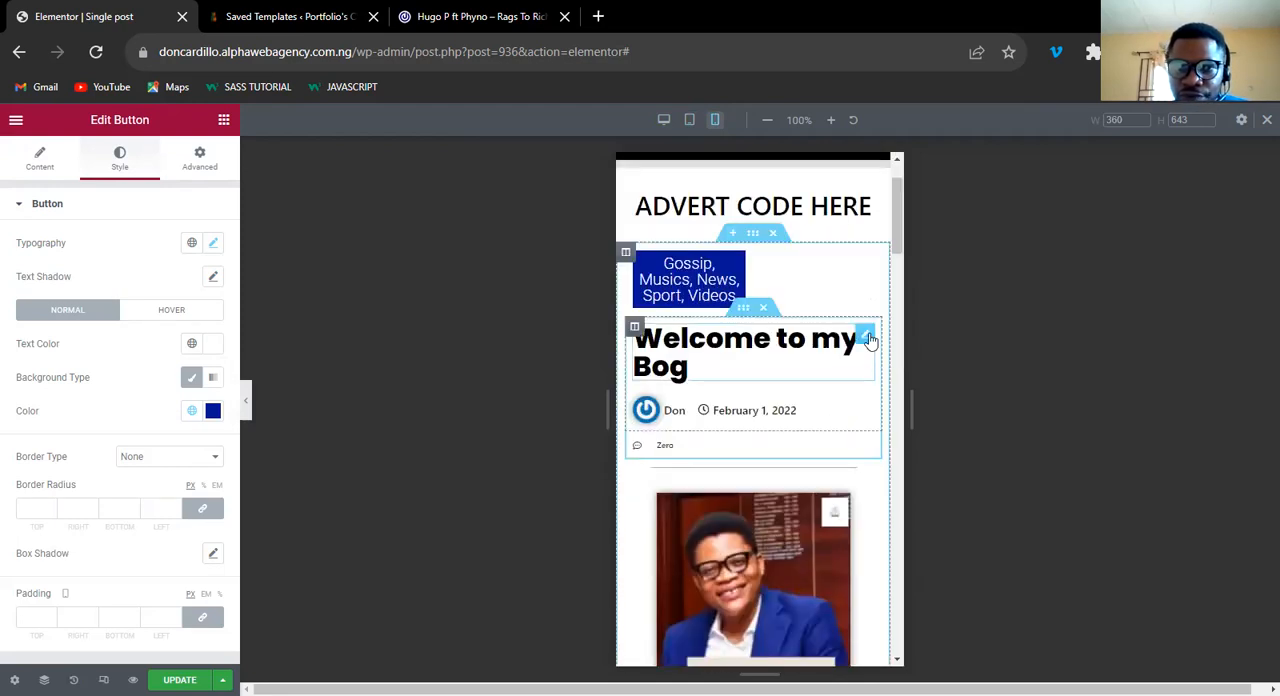
# Try a 60% width for .cat-col in the category column's custom CSS and set it to 70%.
pyautogui.click(866, 337)
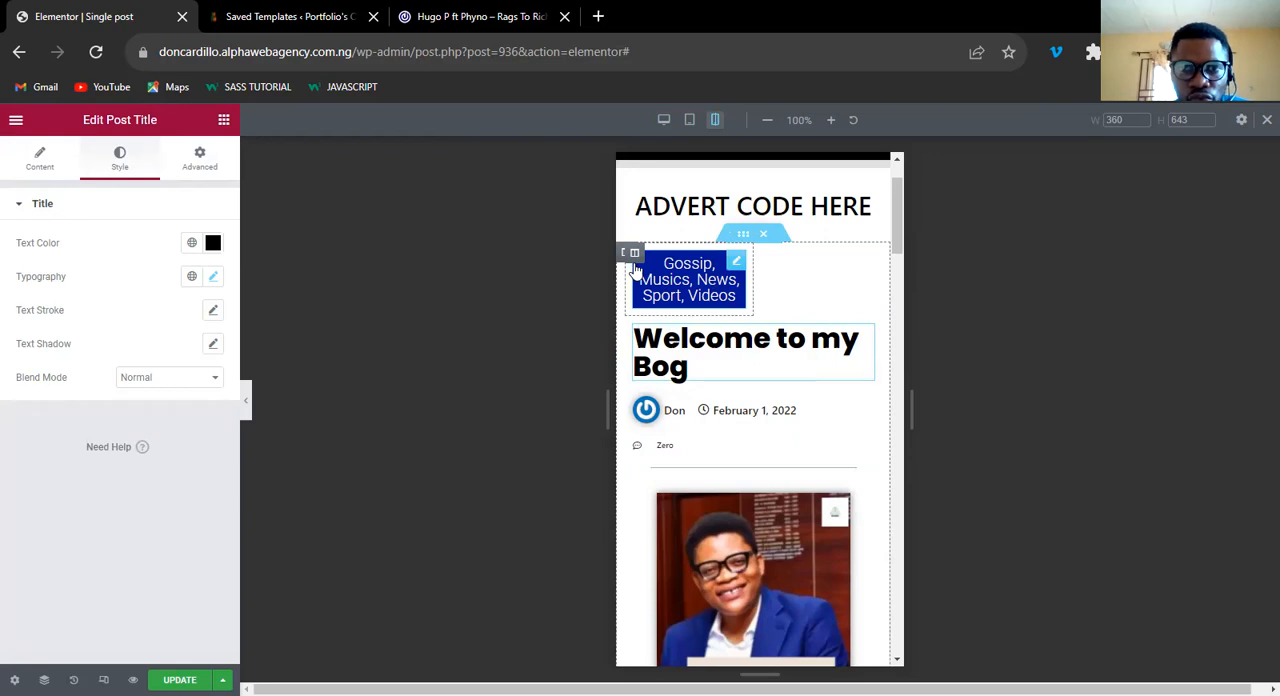
pyautogui.click(634, 252)
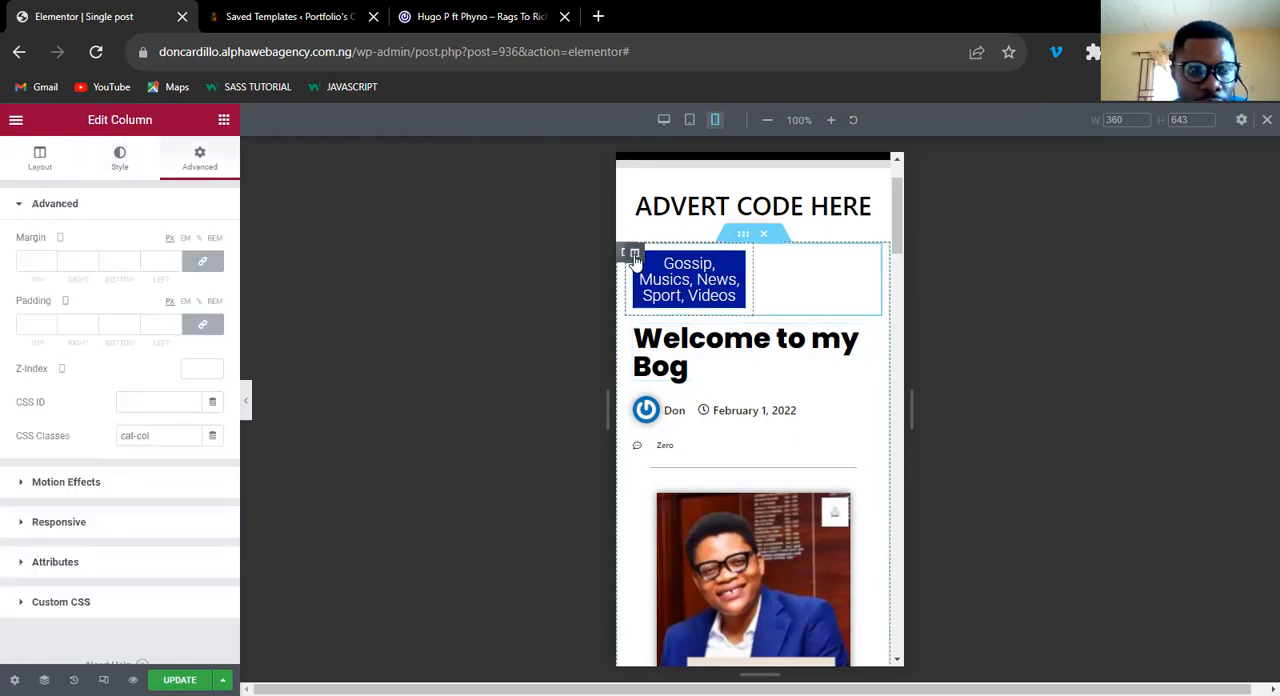
pyautogui.click(85, 605)
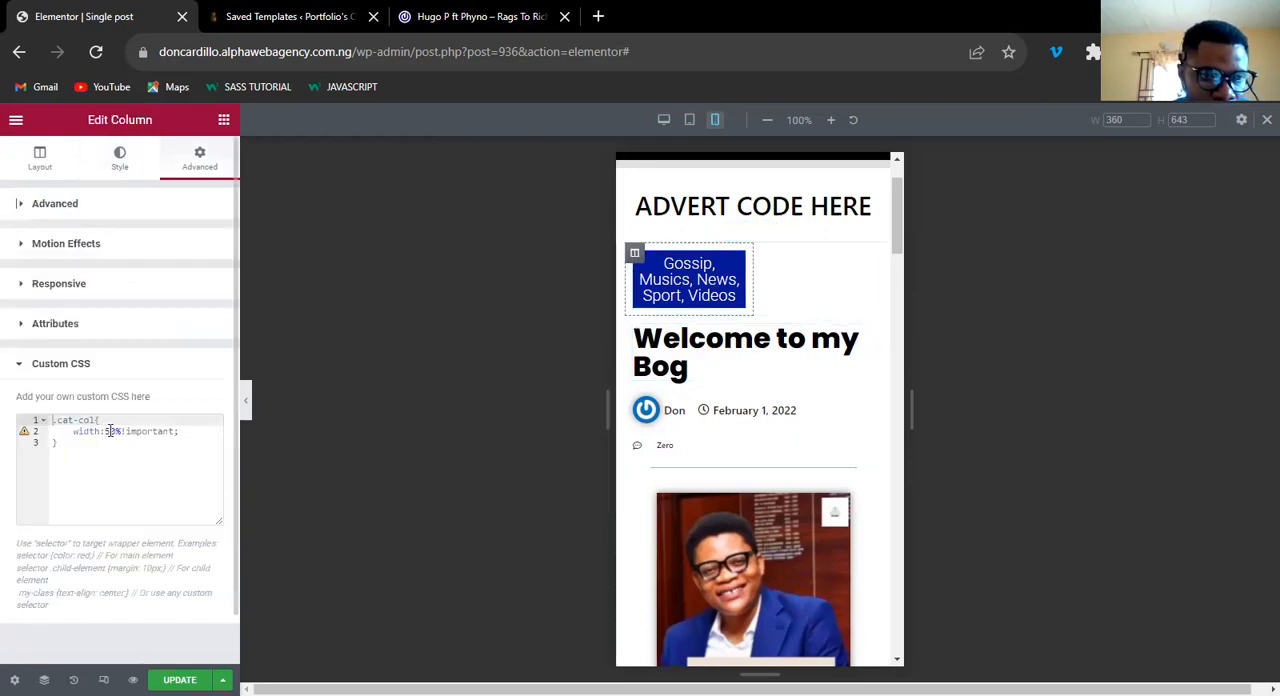
pyautogui.click(110, 430)
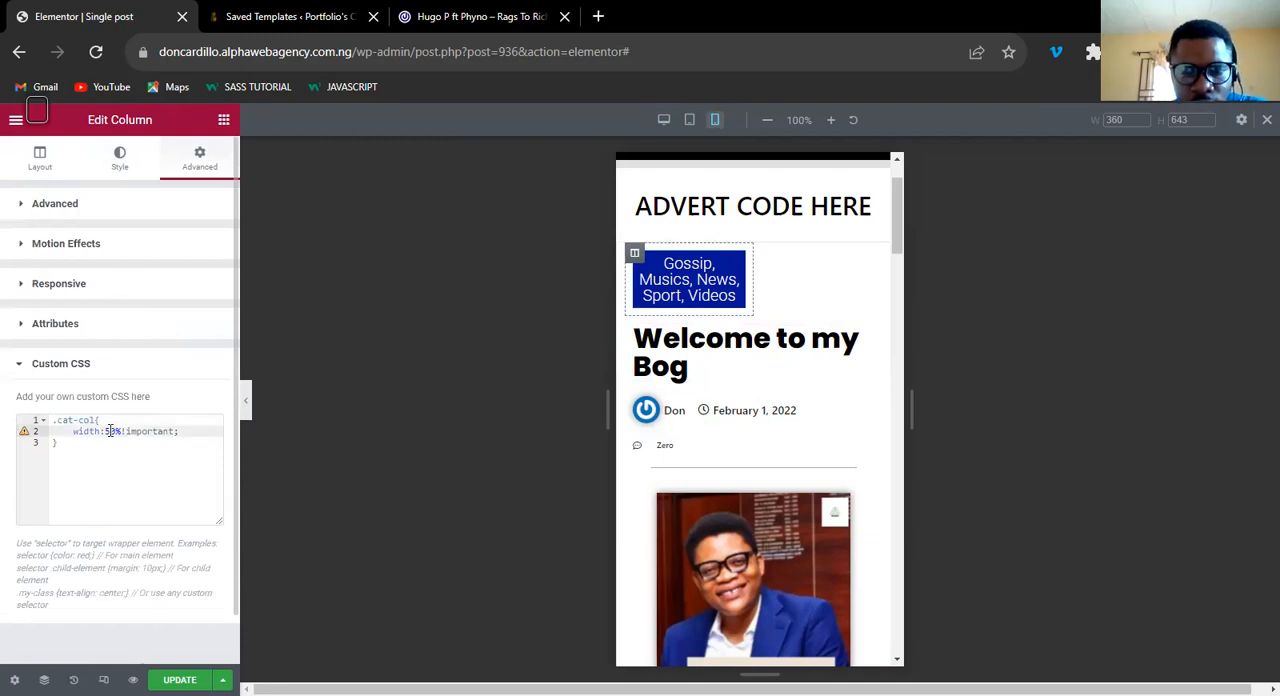
pyautogui.press('BackSpace')
pyautogui.write('6')
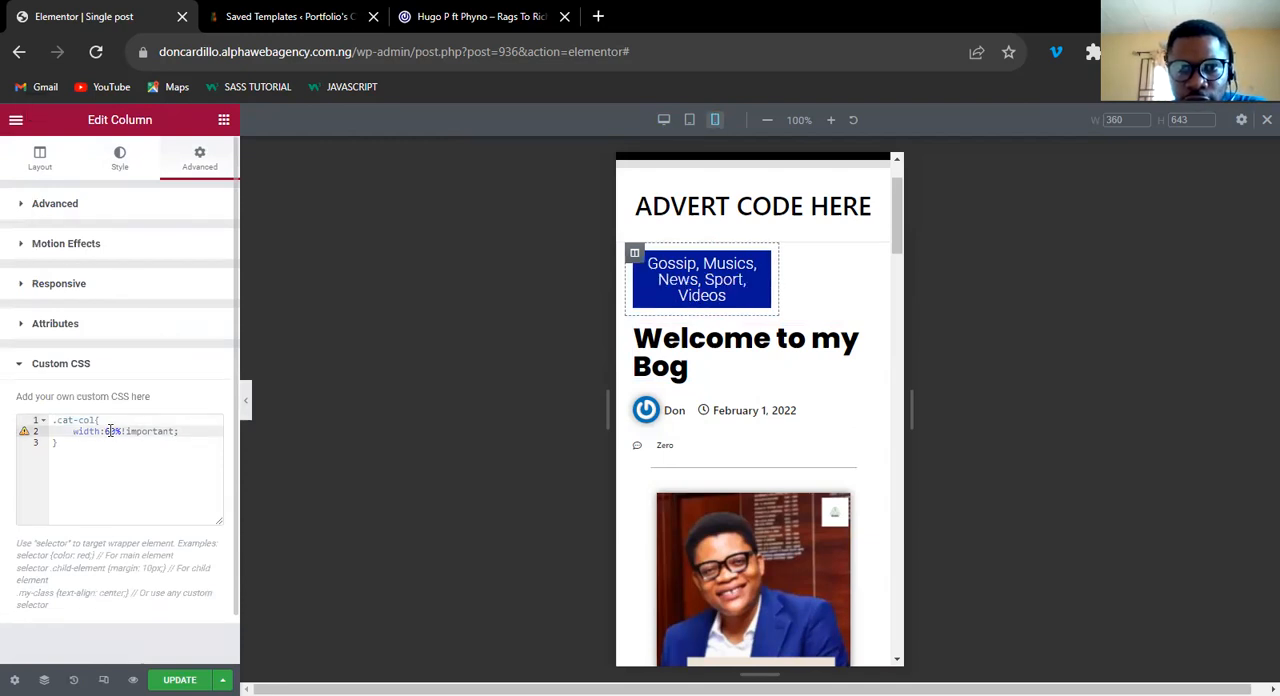
pyautogui.press('BackSpace')
pyautogui.write('7')
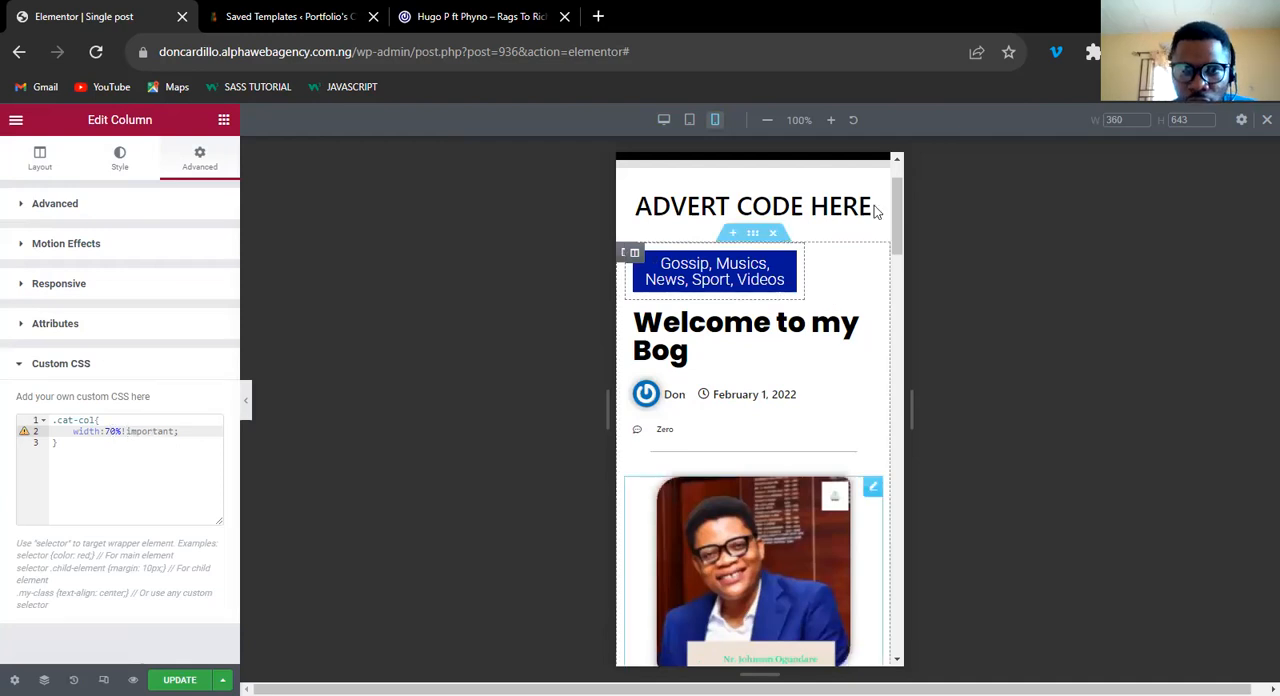
# Align the comment count below the post date to the right for mobile.
pyautogui.scroll(-1, 885, 245)
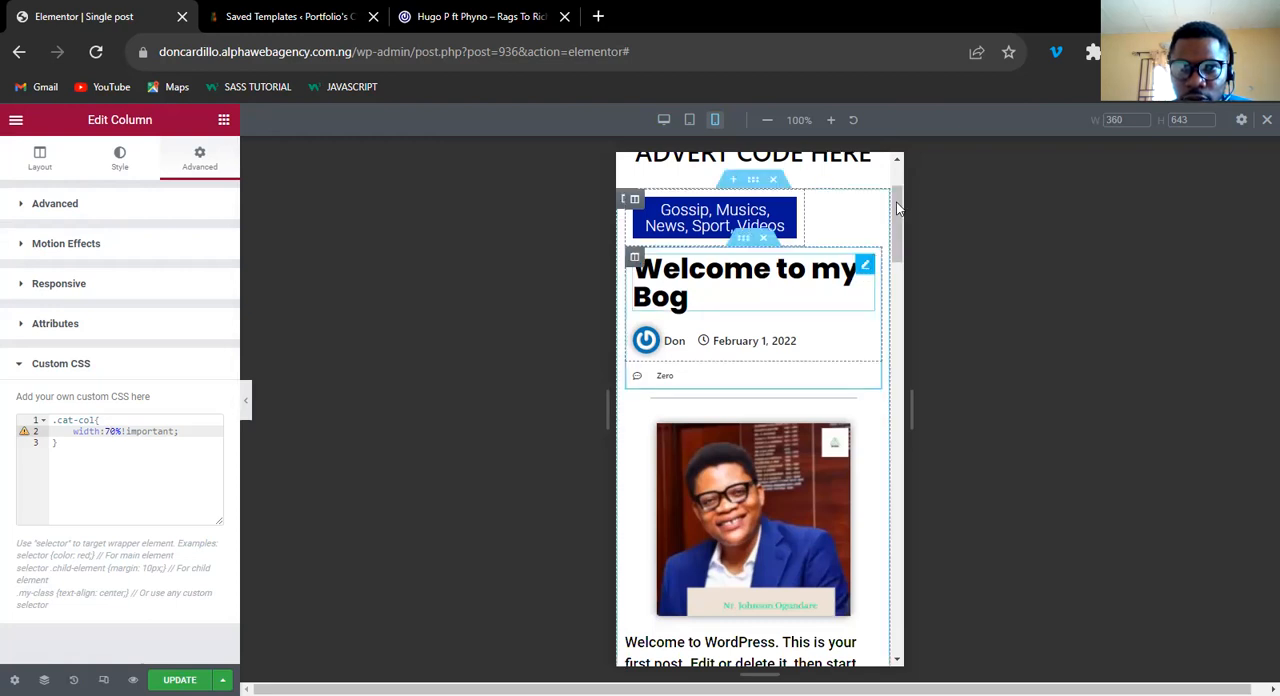
pyautogui.scroll(2, 898, 222)
pyautogui.scroll(-1, 900, 235)
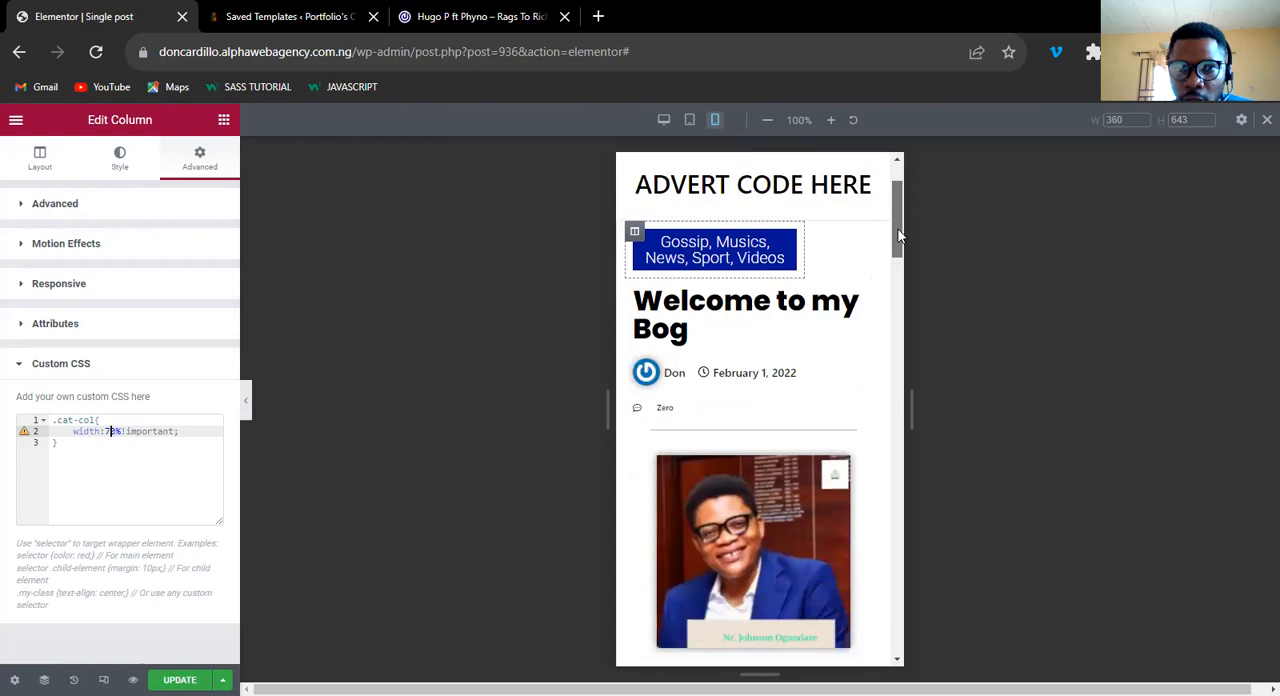
pyautogui.scroll(-1, 900, 240)
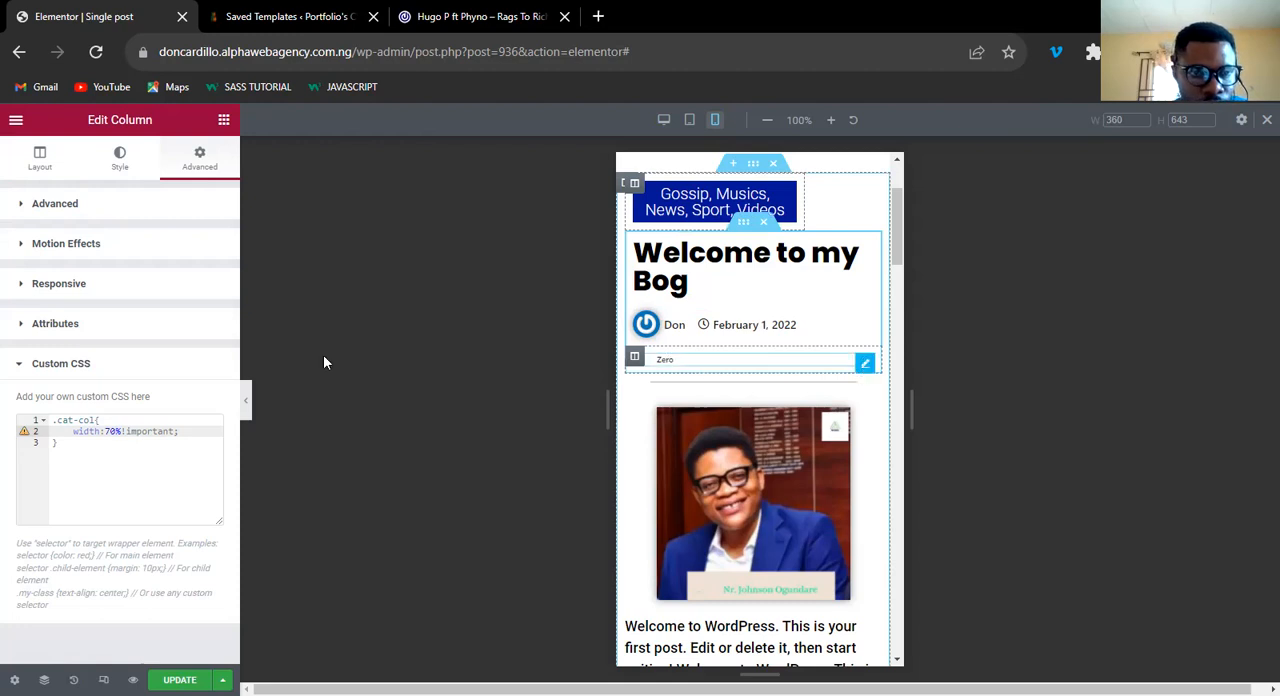
pyautogui.click(213, 294)
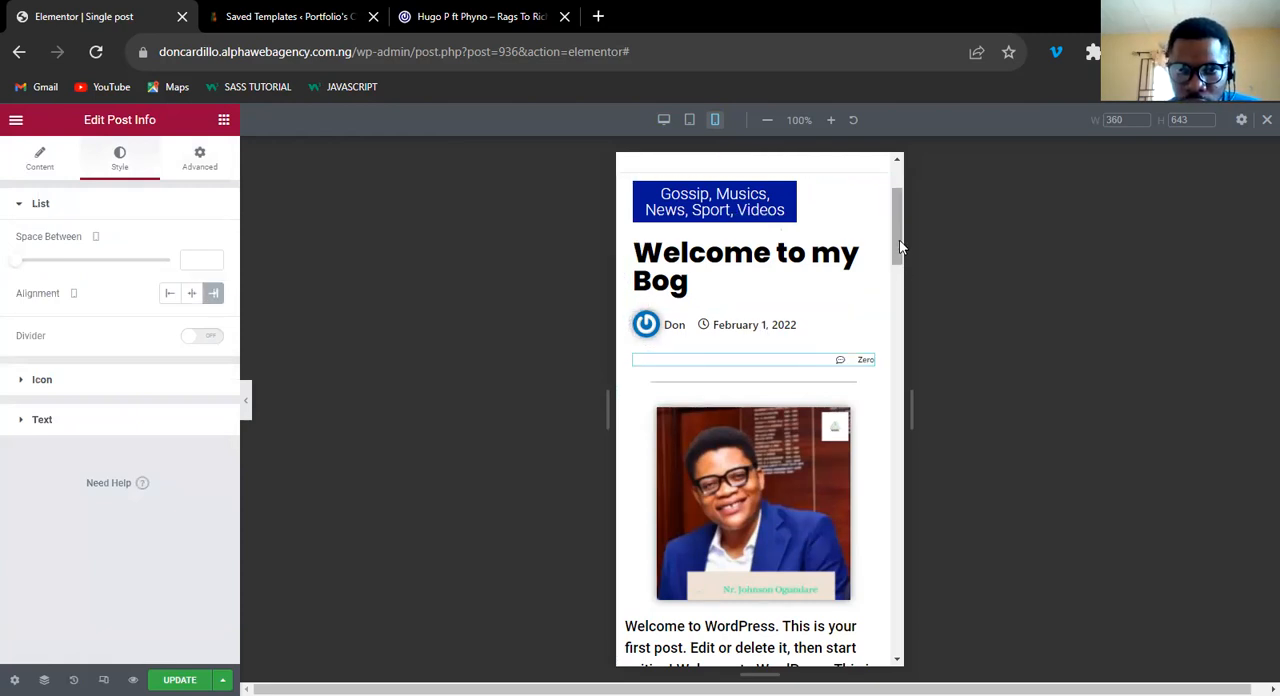
# Set the icon size of the share buttons above Related Posts to 2 em for mobile.
pyautogui.scroll(1, 900, 247)
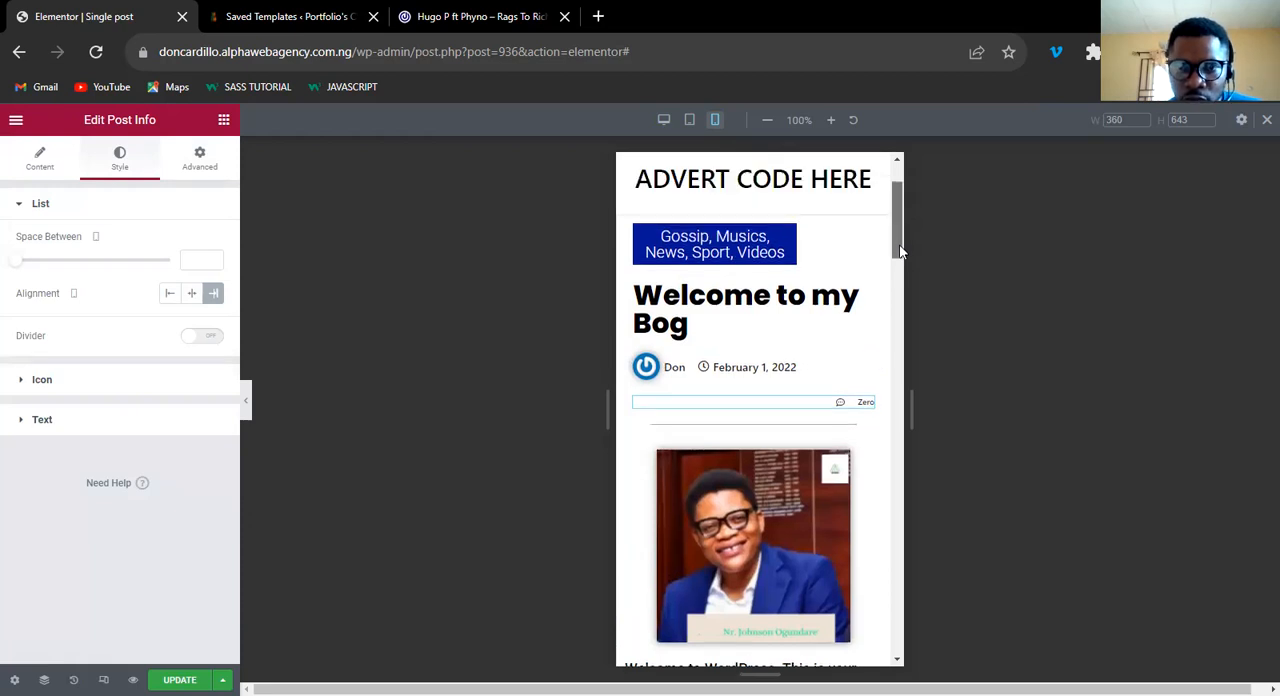
pyautogui.scroll(-1, 901, 300)
pyautogui.scroll(-5, 901, 371)
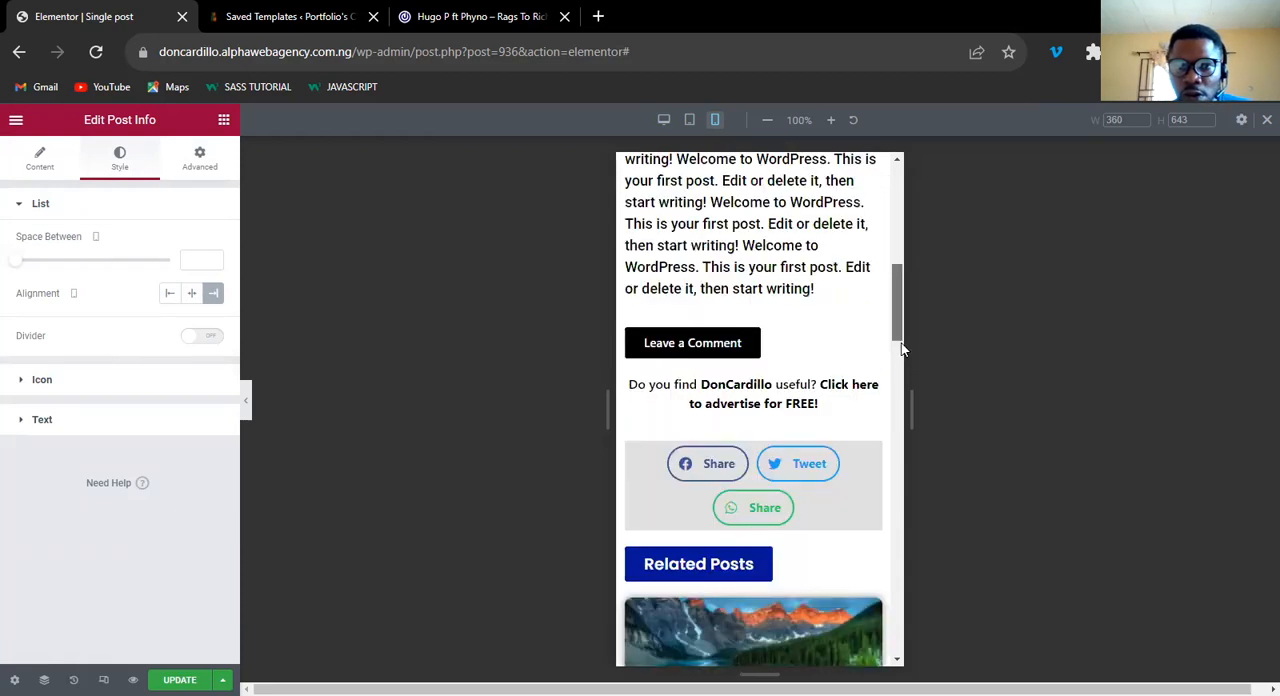
pyautogui.scroll(-1, 863, 322)
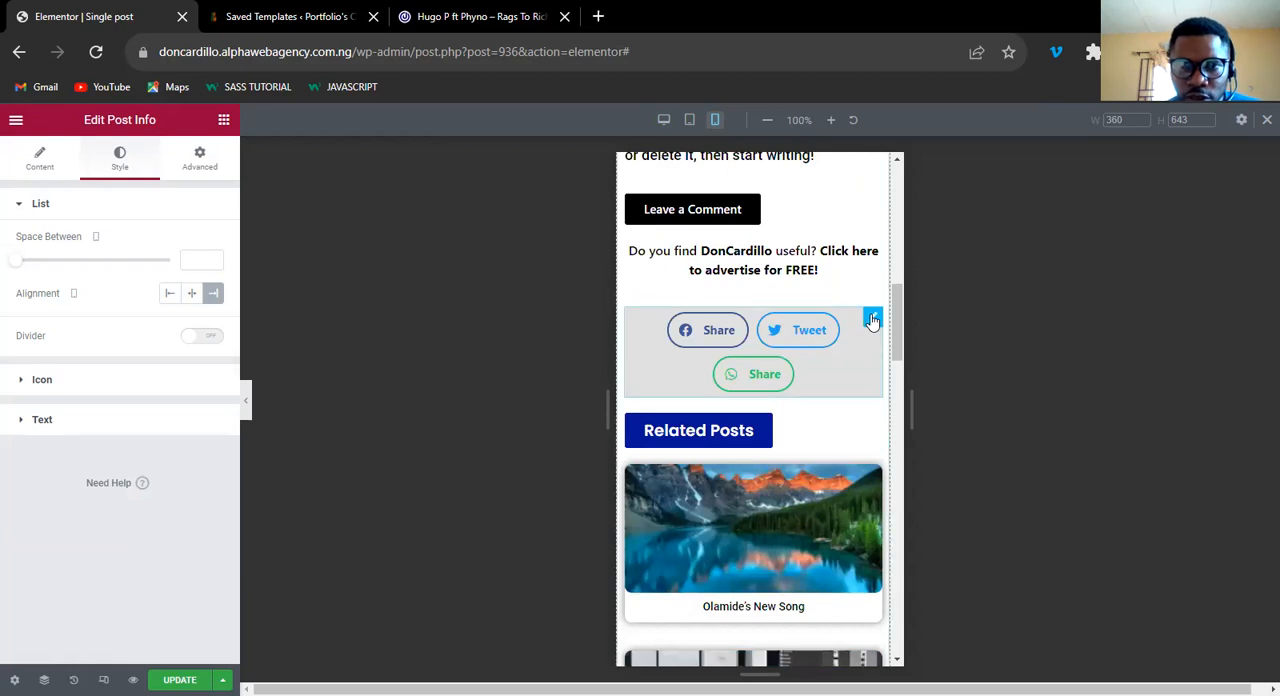
pyautogui.click(872, 320)
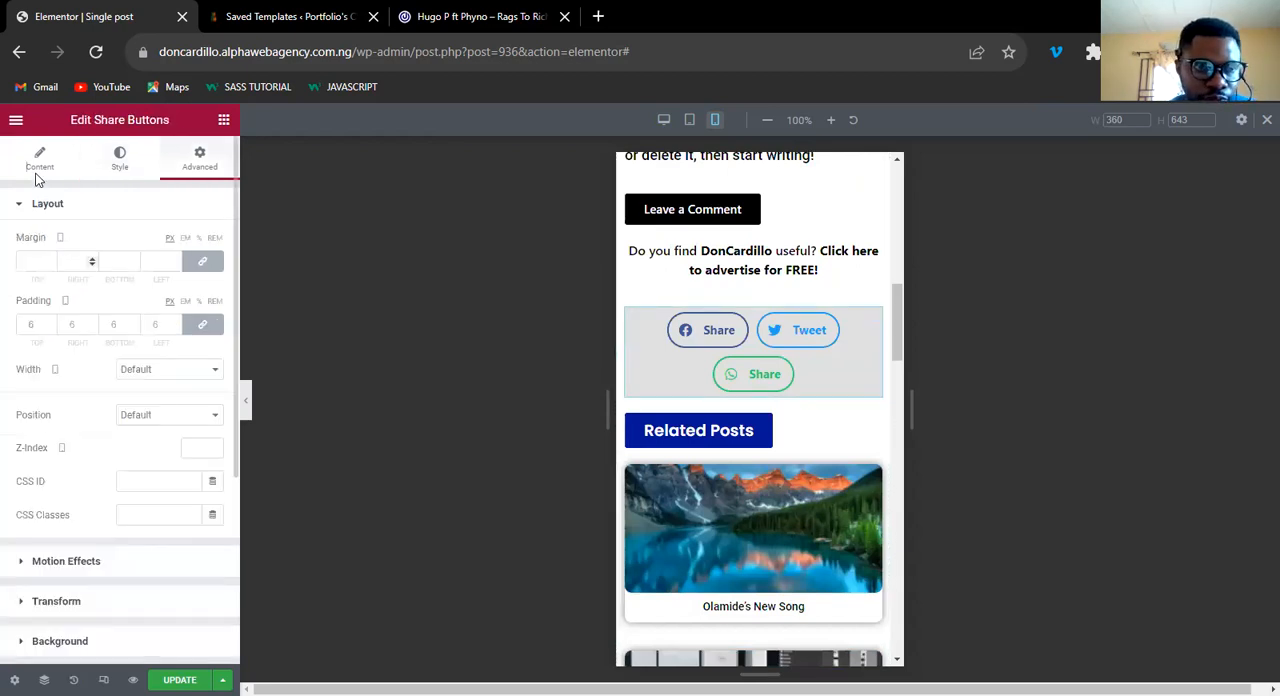
pyautogui.click(118, 170)
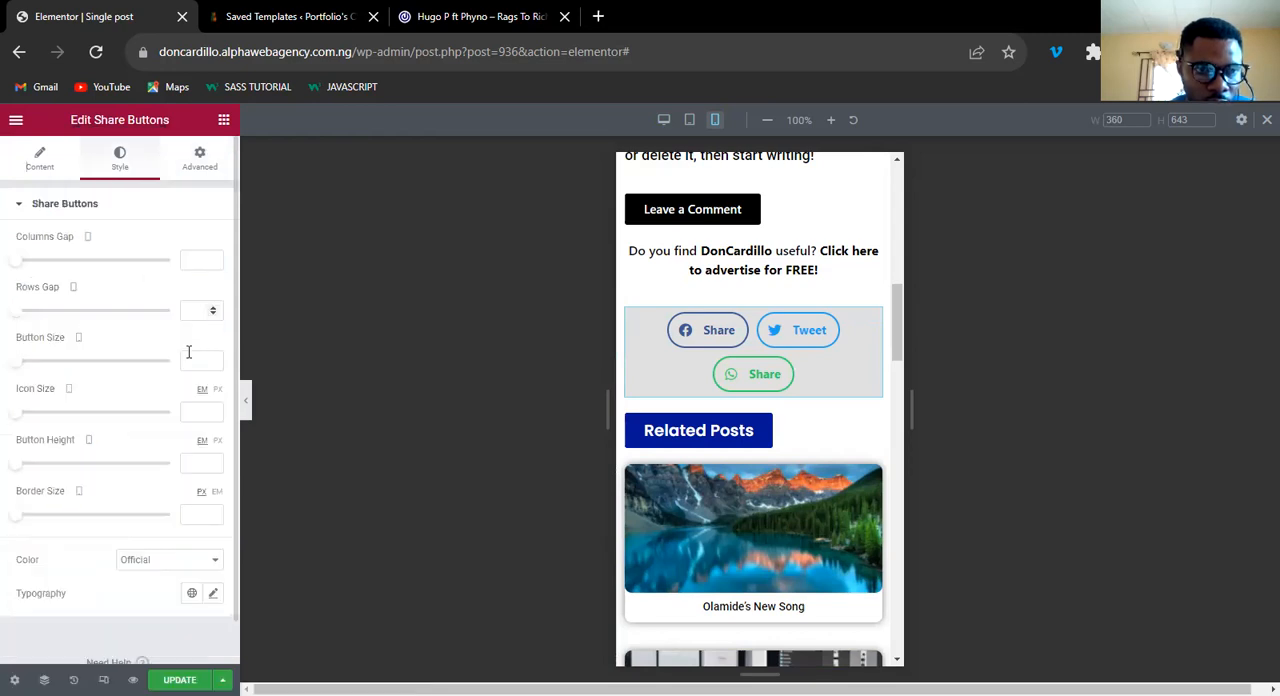
pyautogui.click(193, 407)
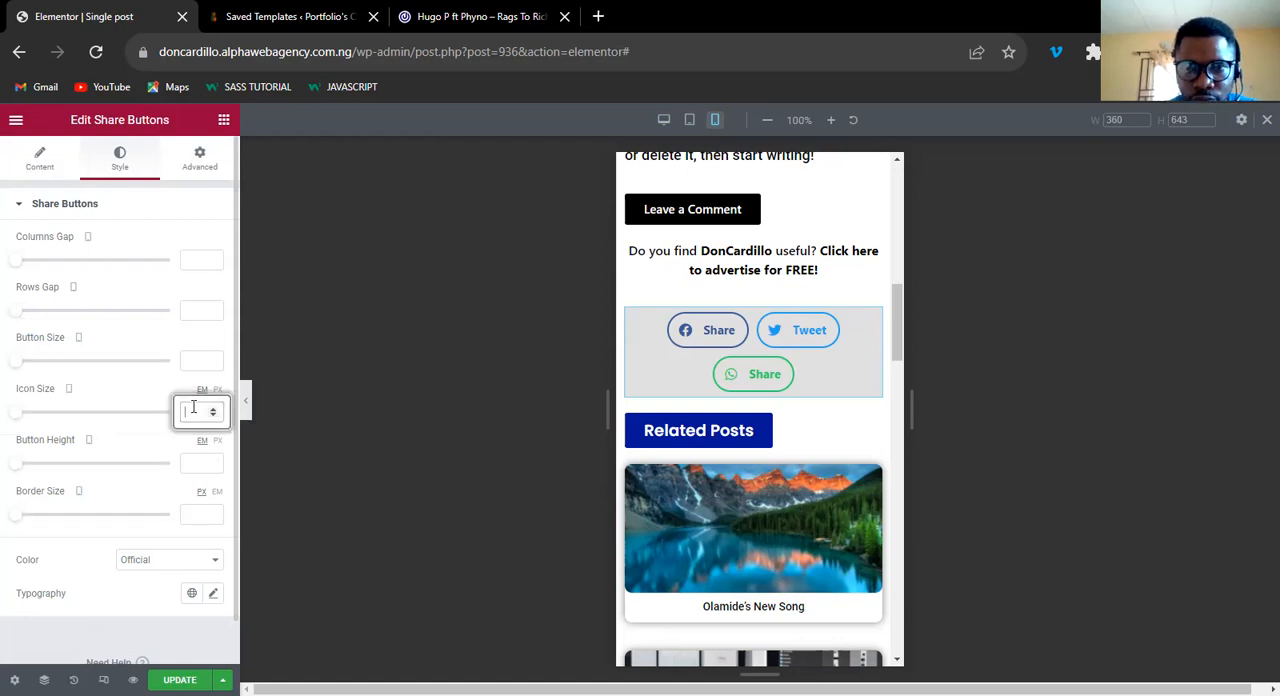
pyautogui.write('2')
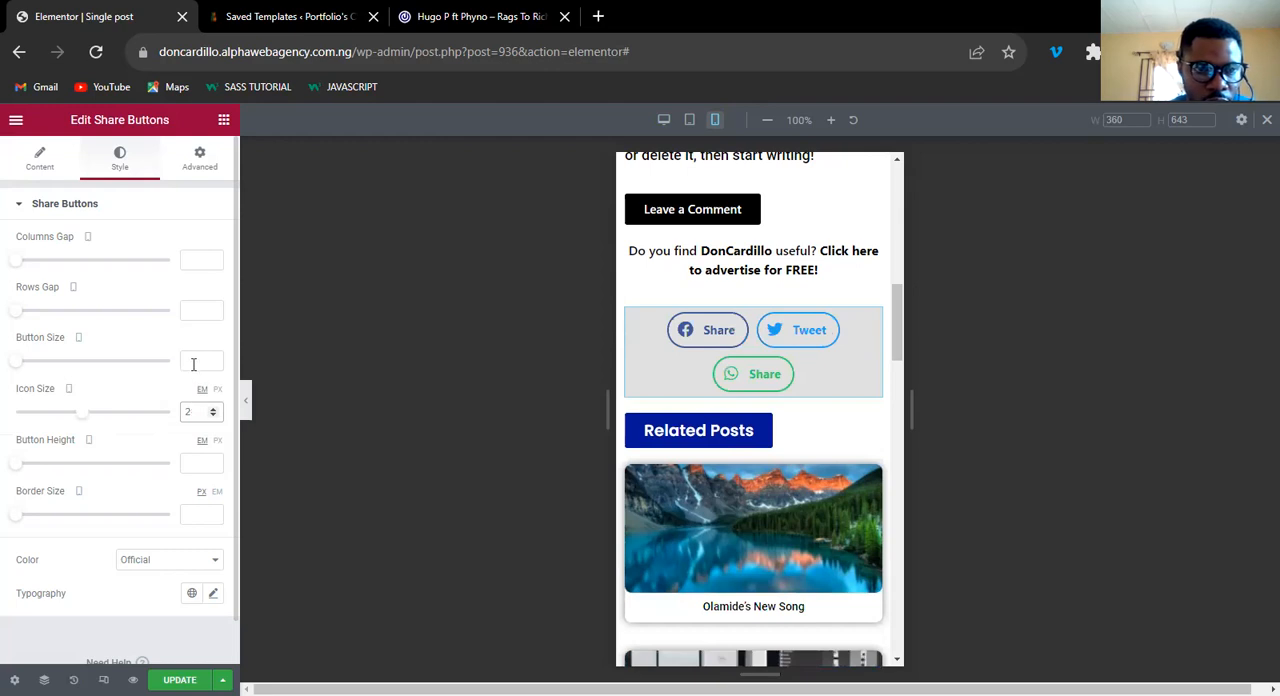
# Try a button size of 2 for the share buttons and reduce it to 0.8 for mobile.
pyautogui.click(193, 364)
pyautogui.write('2')
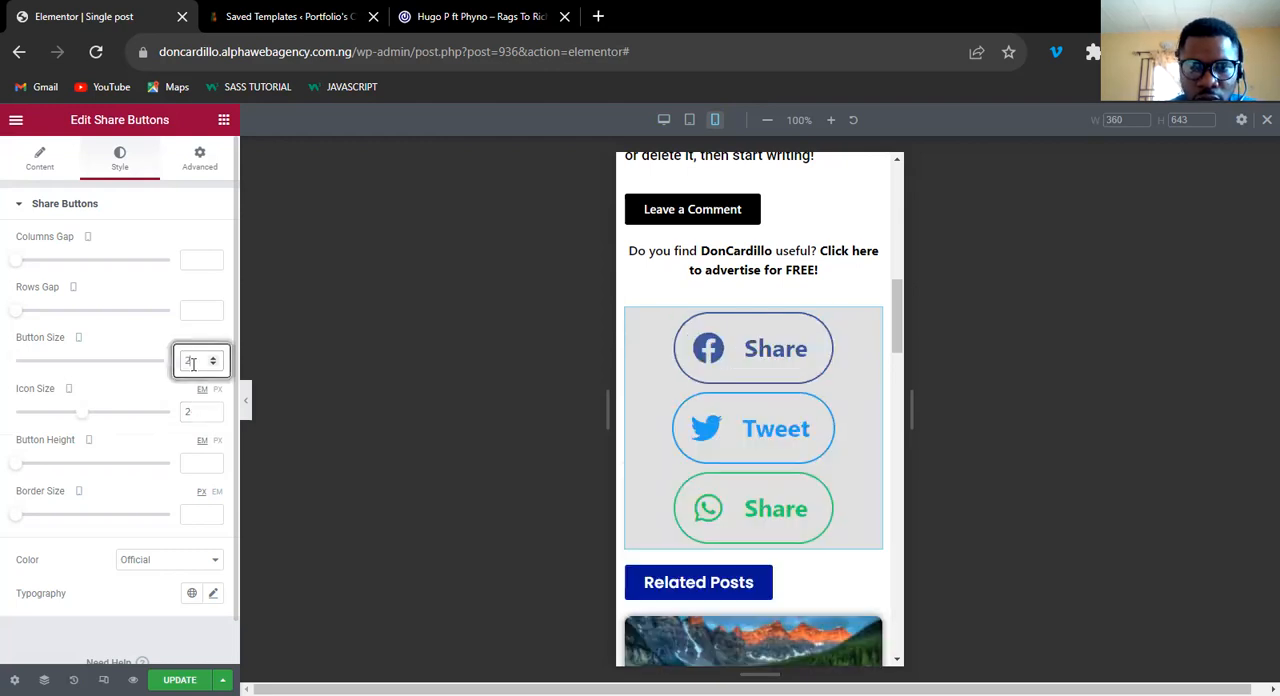
pyautogui.write('0')
pyautogui.press('BackSpace')
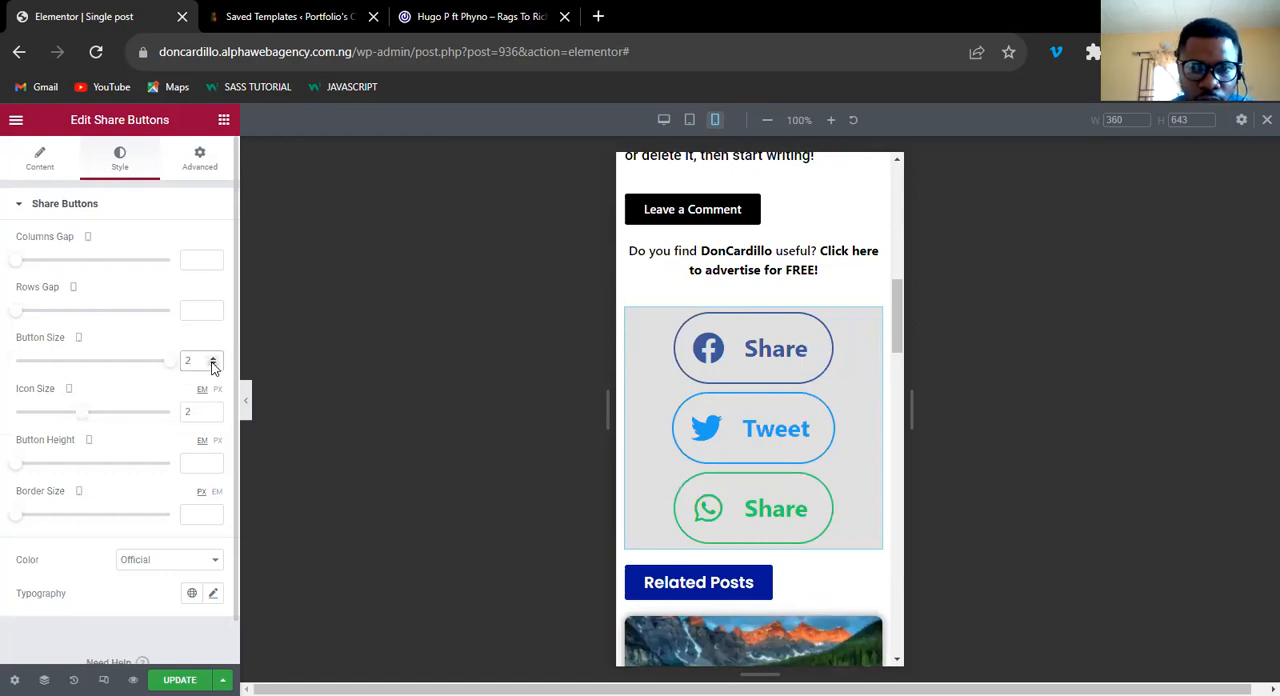
pyautogui.click(212, 365)
pyautogui.click(212, 365)
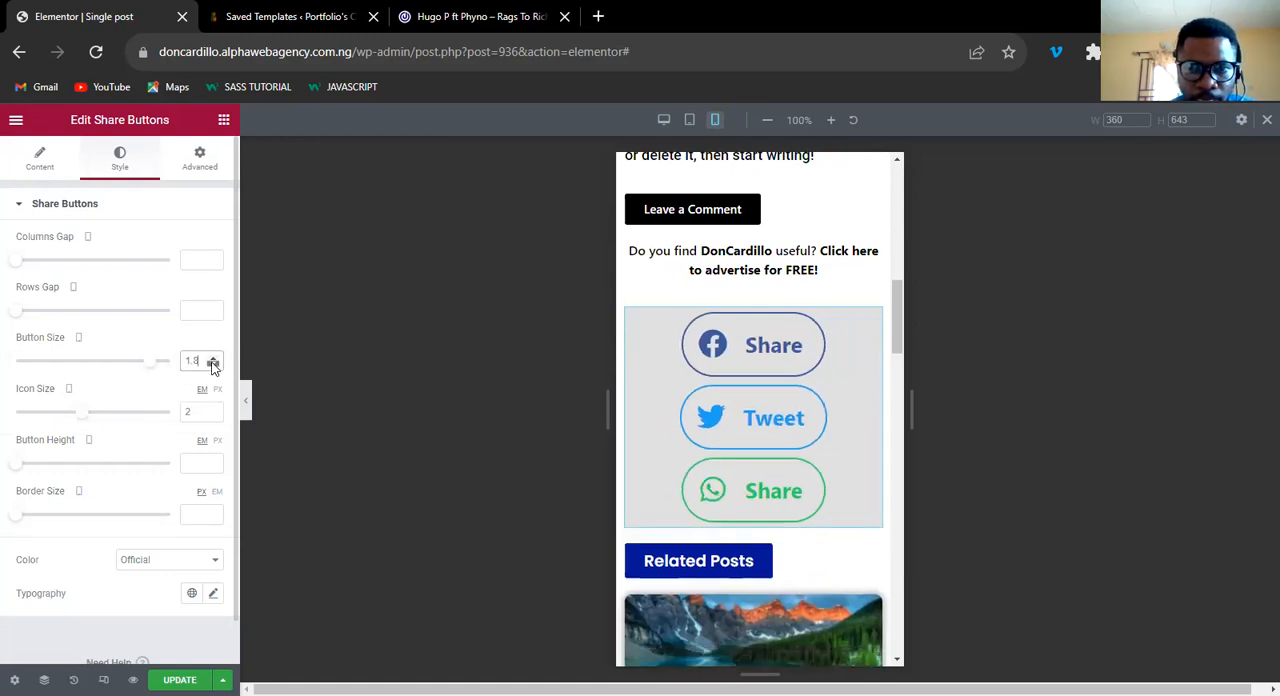
pyautogui.click(212, 366)
pyautogui.click(212, 366)
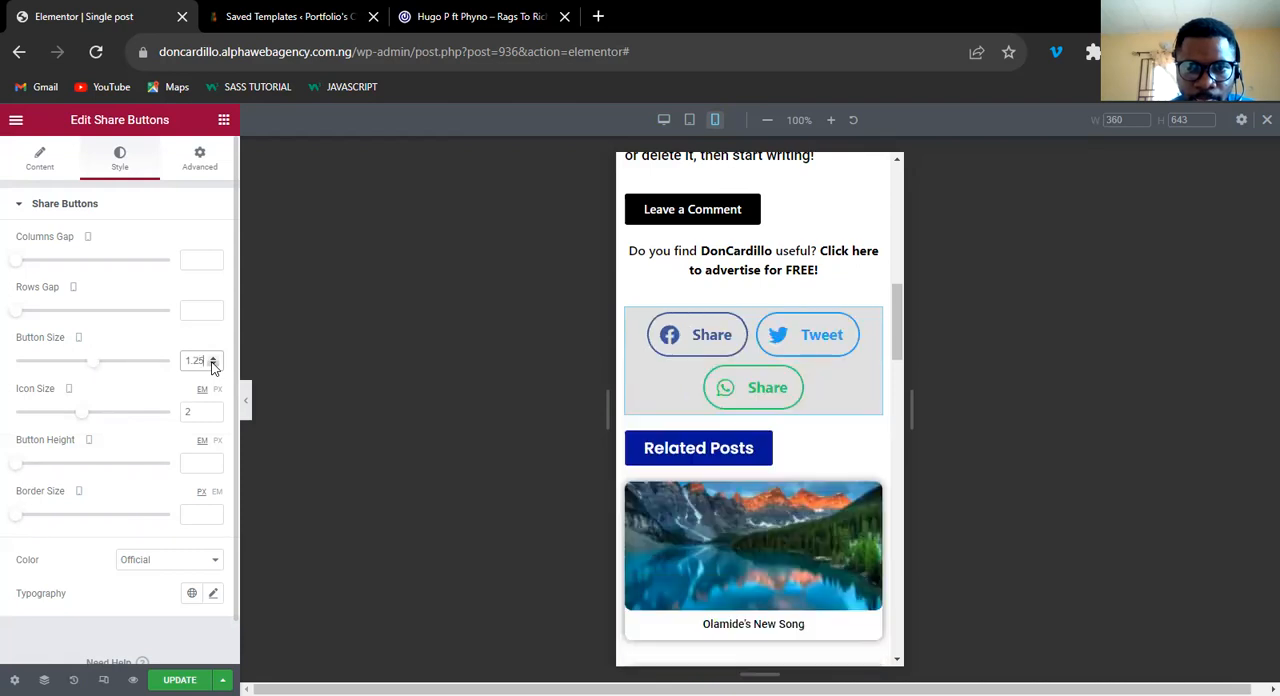
pyautogui.click(212, 366)
pyautogui.click(212, 366)
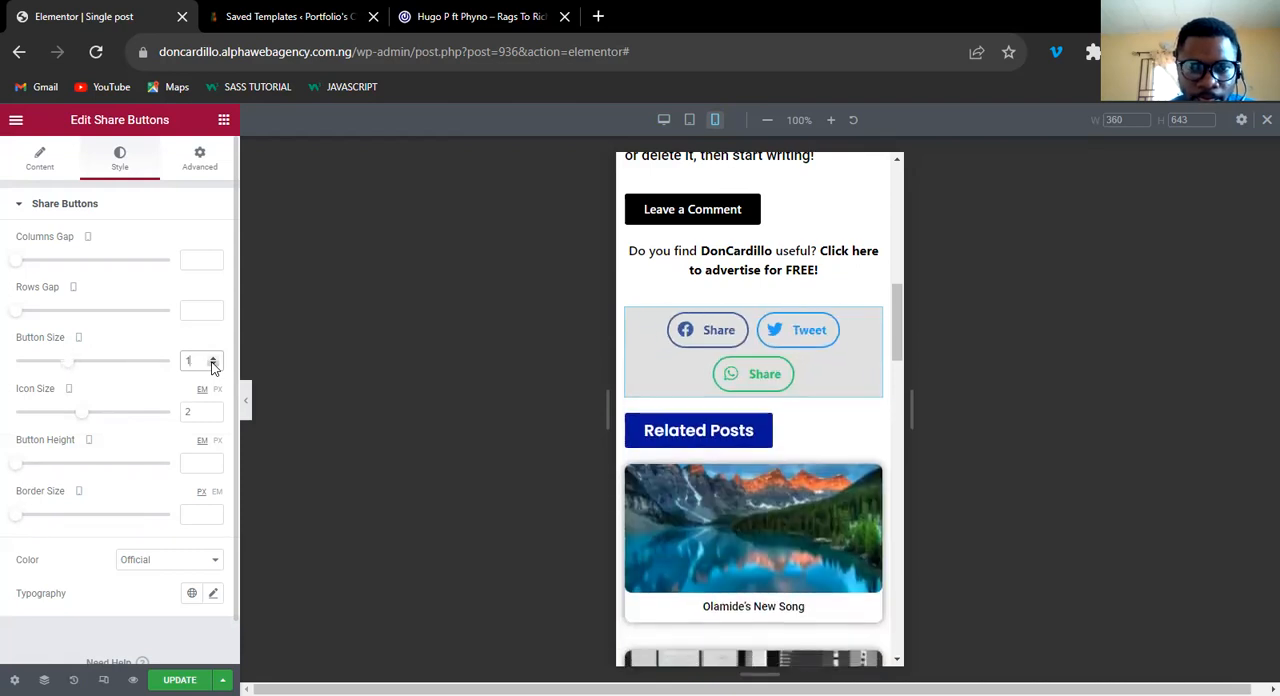
pyautogui.click(212, 366)
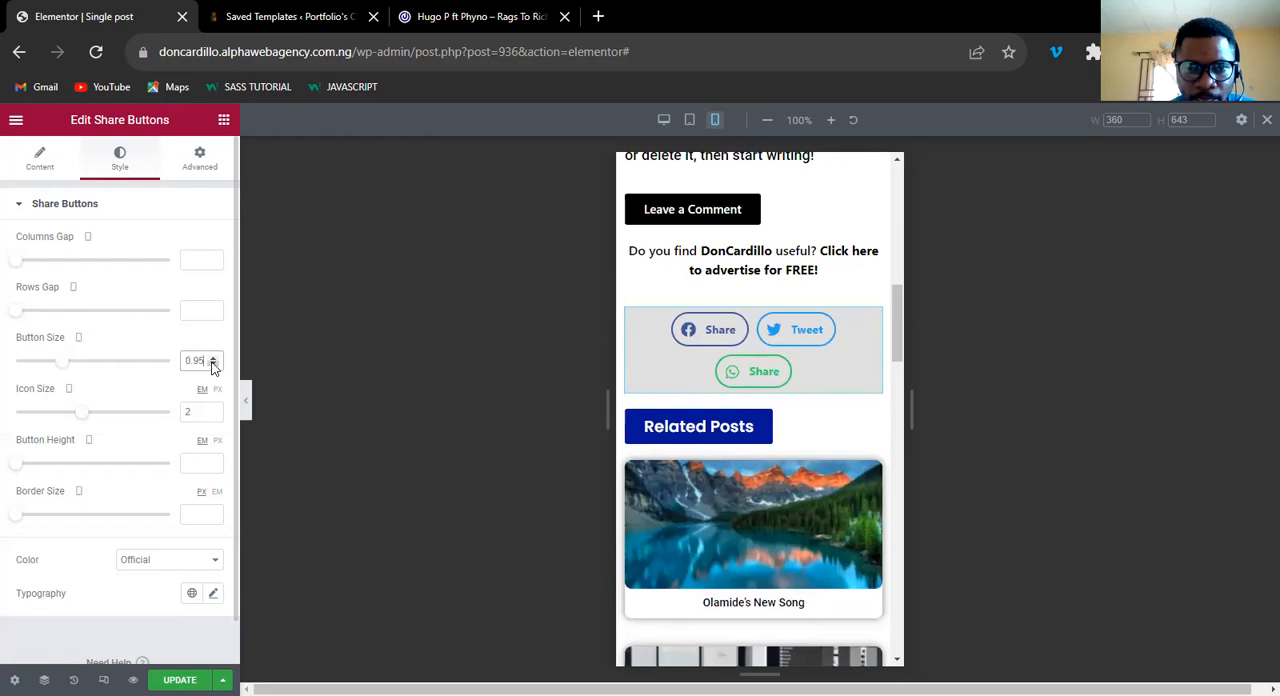
pyautogui.click(212, 366)
pyautogui.click(212, 366)
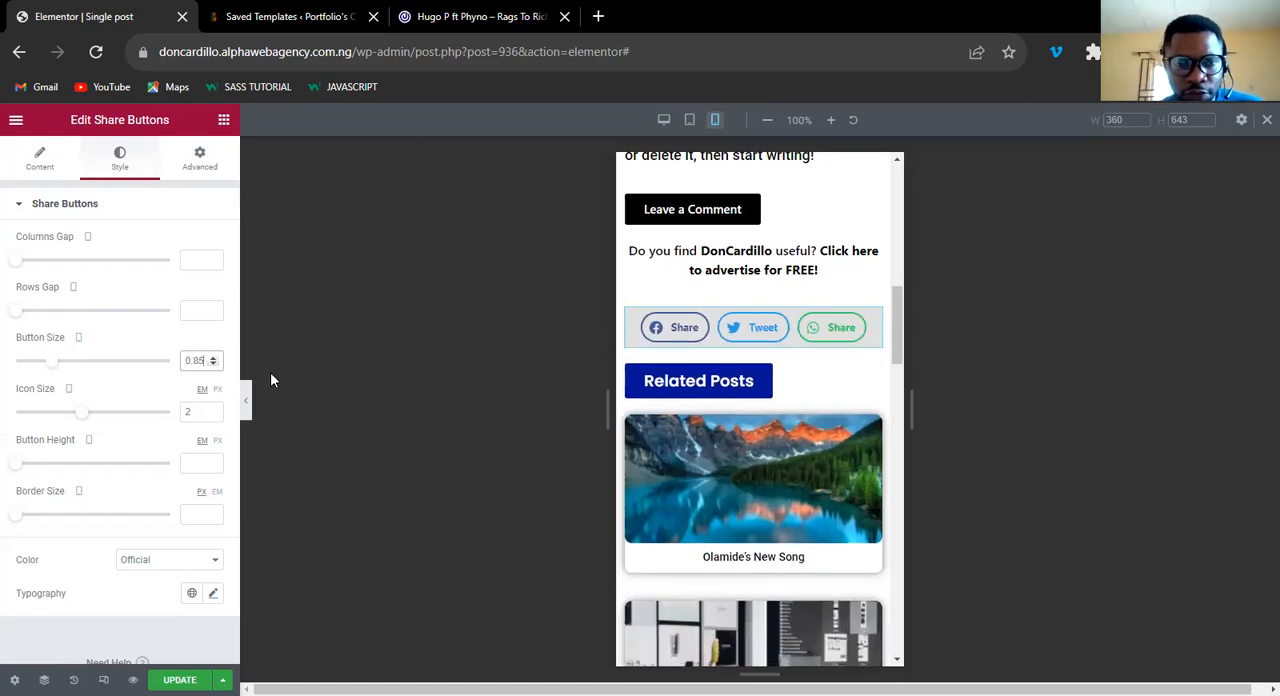
pyautogui.click(213, 365)
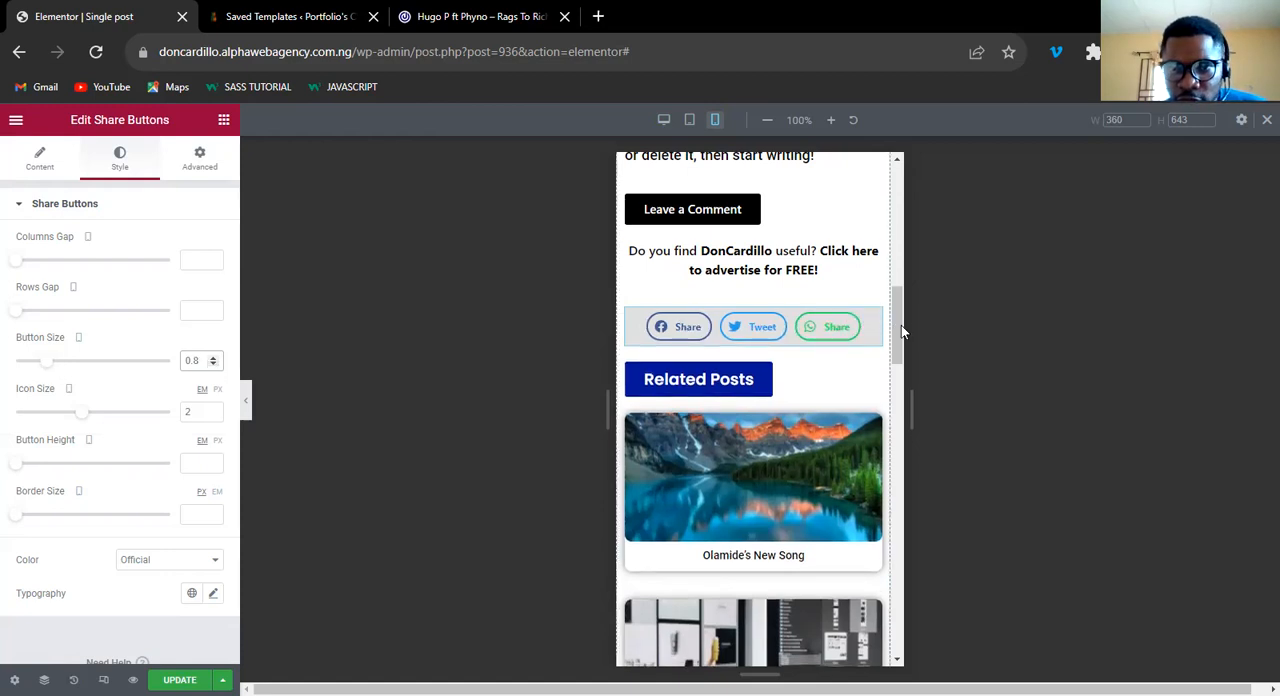
# Set the width of the column holding the post title, author and date to 90% for mobile.
pyautogui.scroll(2, 901, 260)
pyautogui.scroll(5, 903, 204)
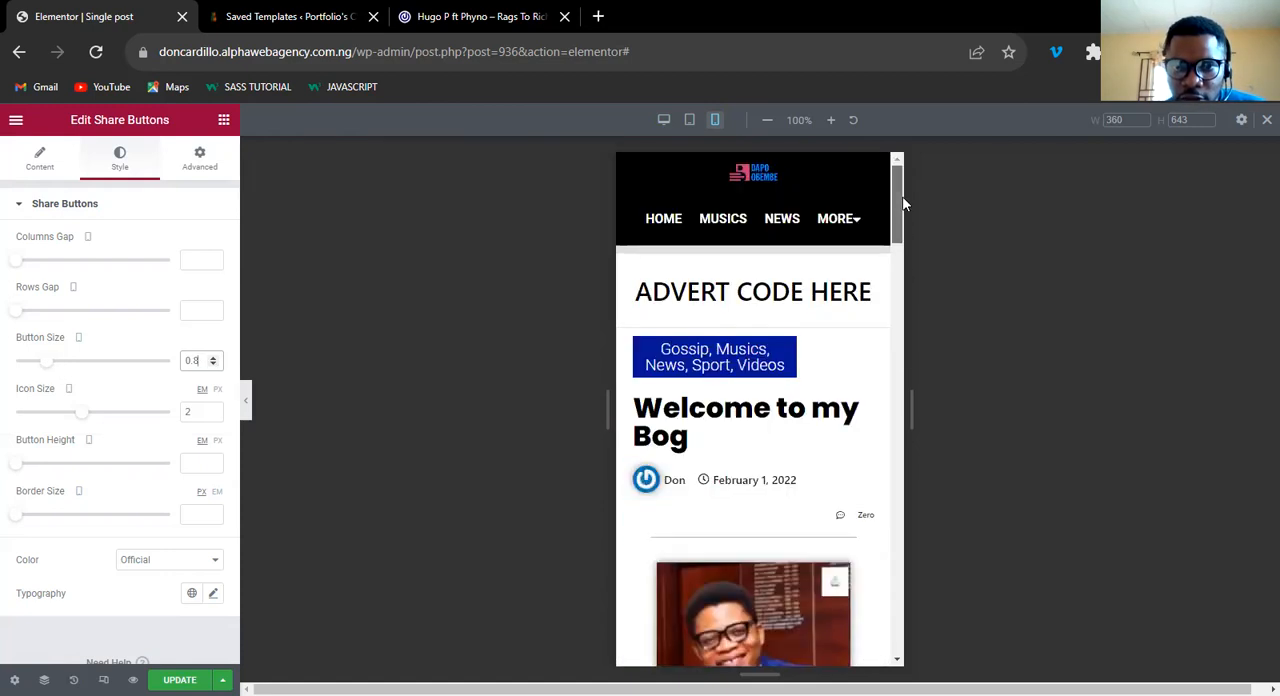
pyautogui.scroll(-1, 828, 340)
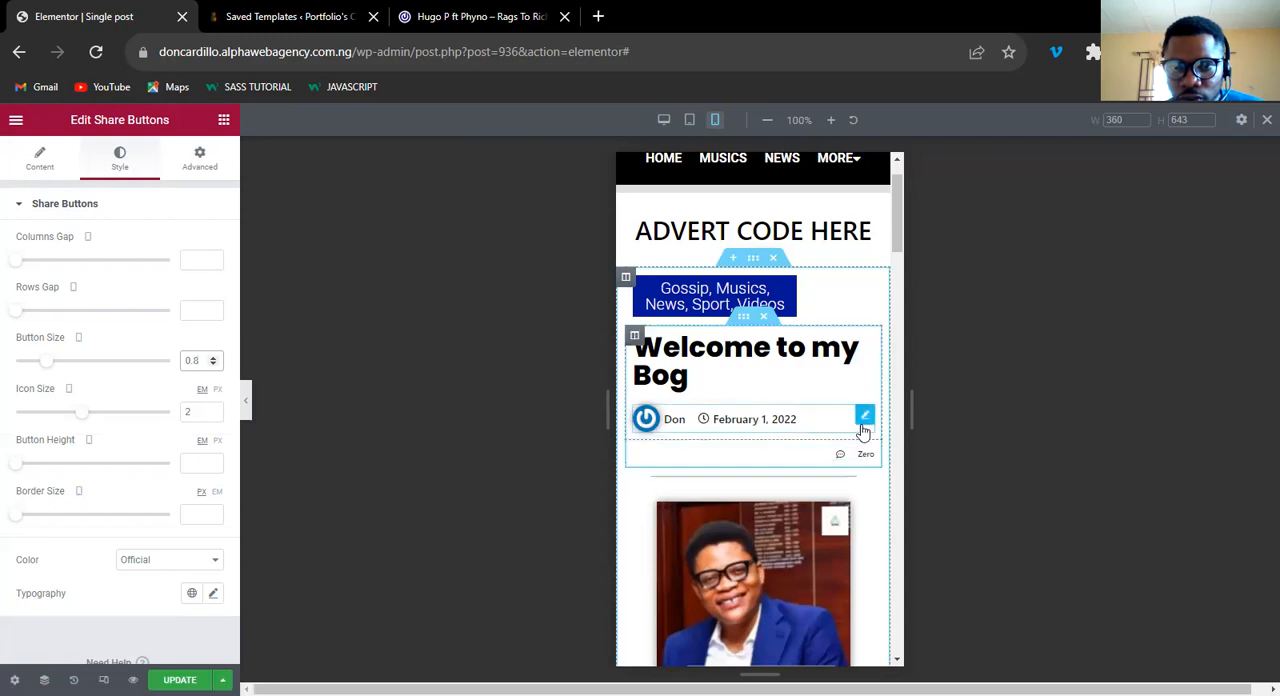
pyautogui.click(634, 337)
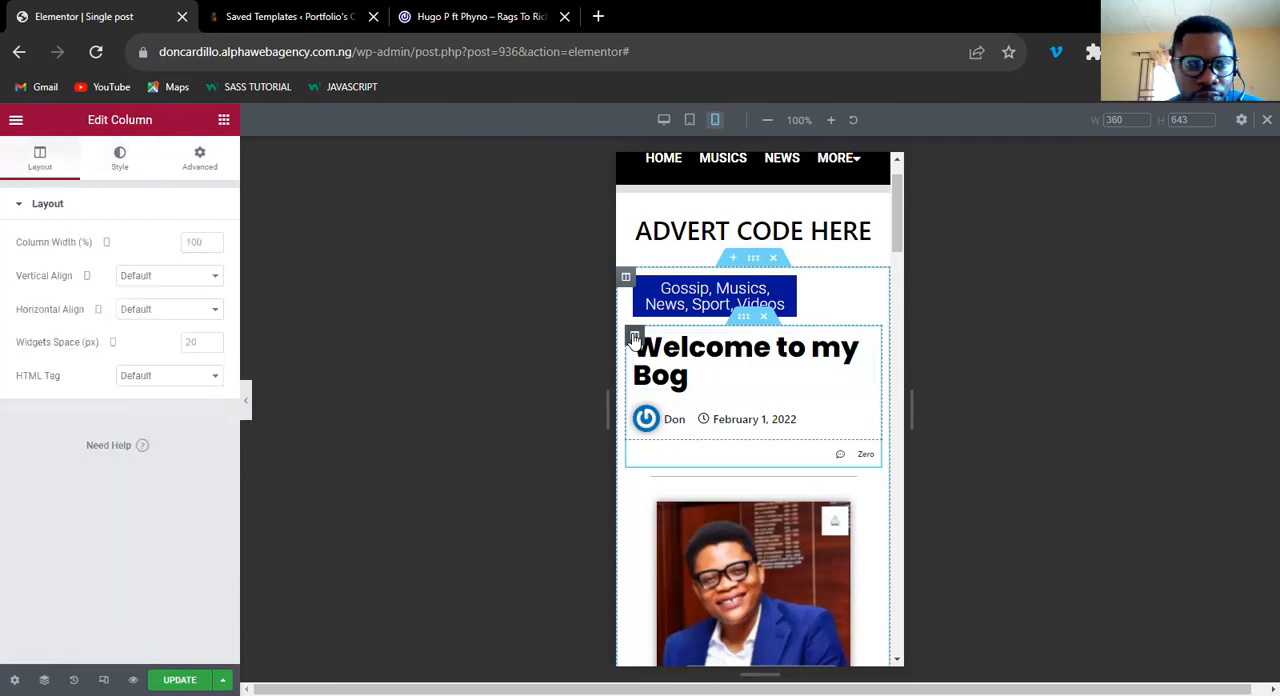
pyautogui.click(212, 246)
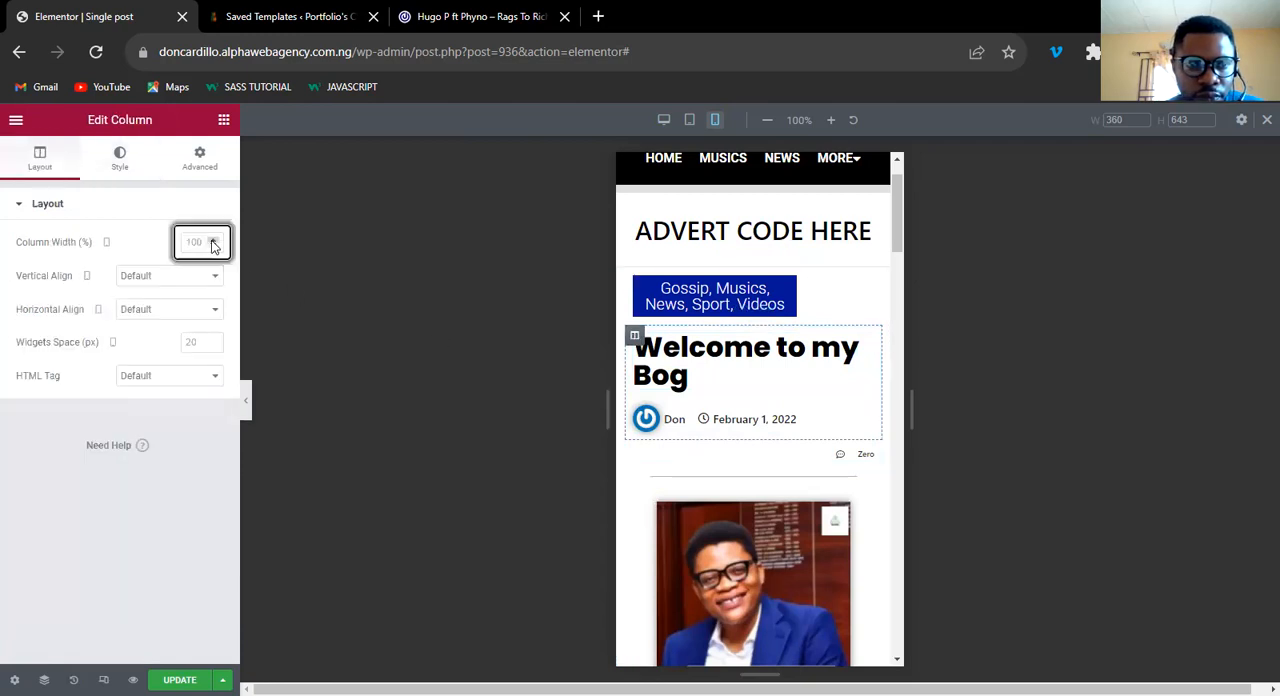
pyautogui.write('2')
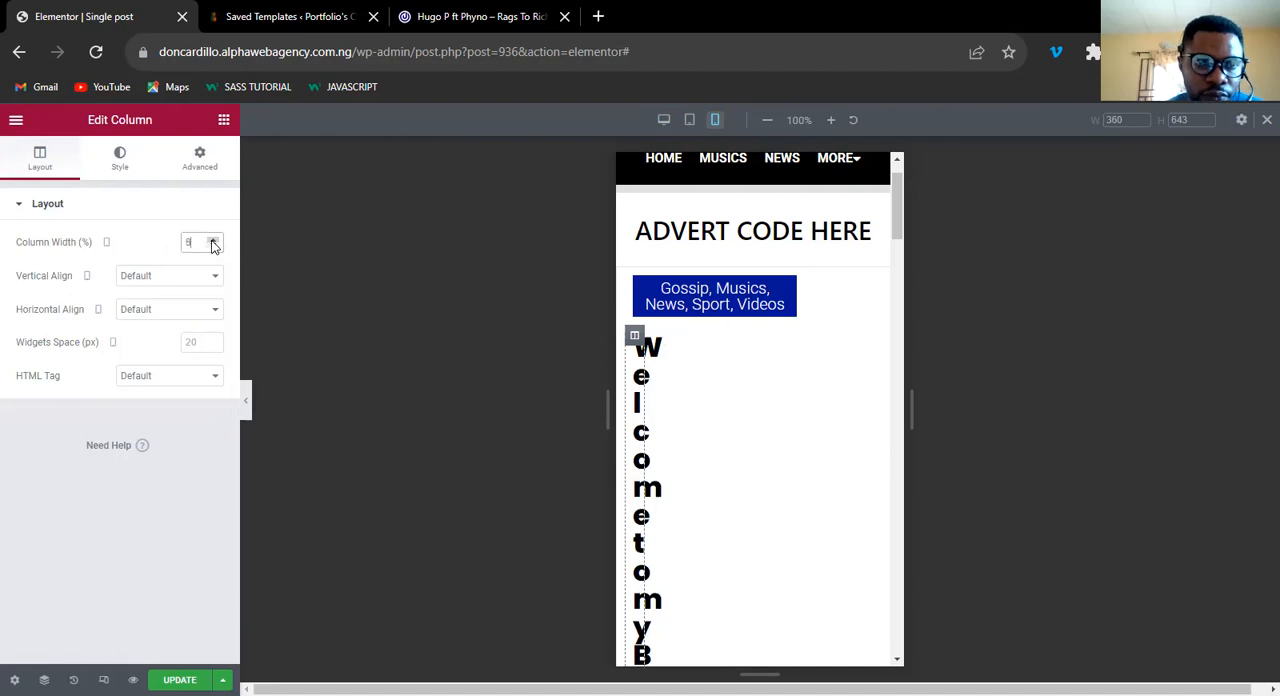
pyautogui.click(212, 243)
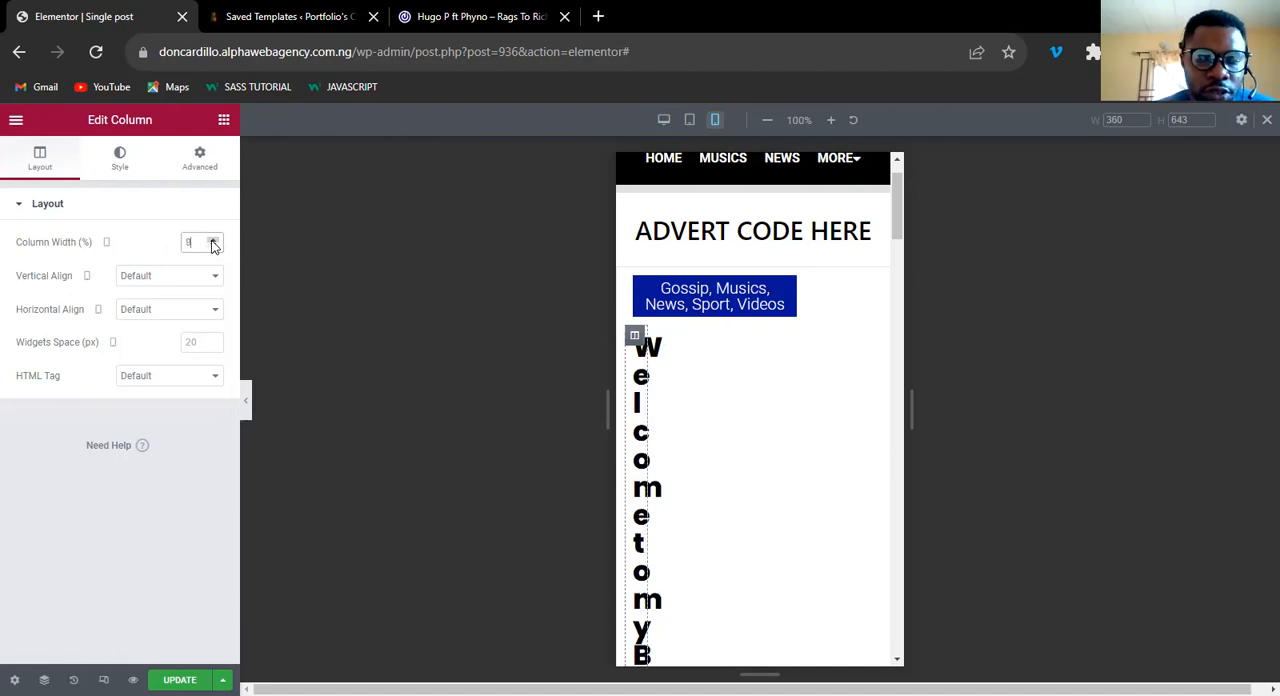
pyautogui.write('0')
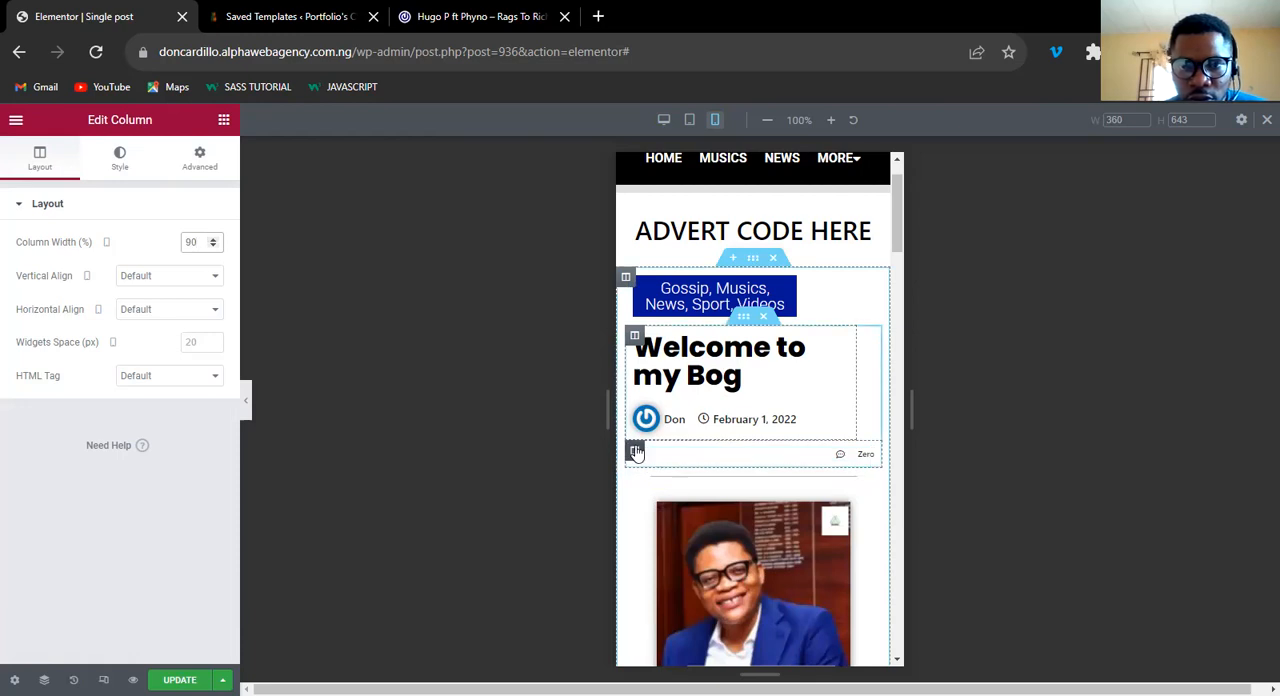
# Set the width of the comment count's column to 10% for mobile.
pyautogui.click(636, 452)
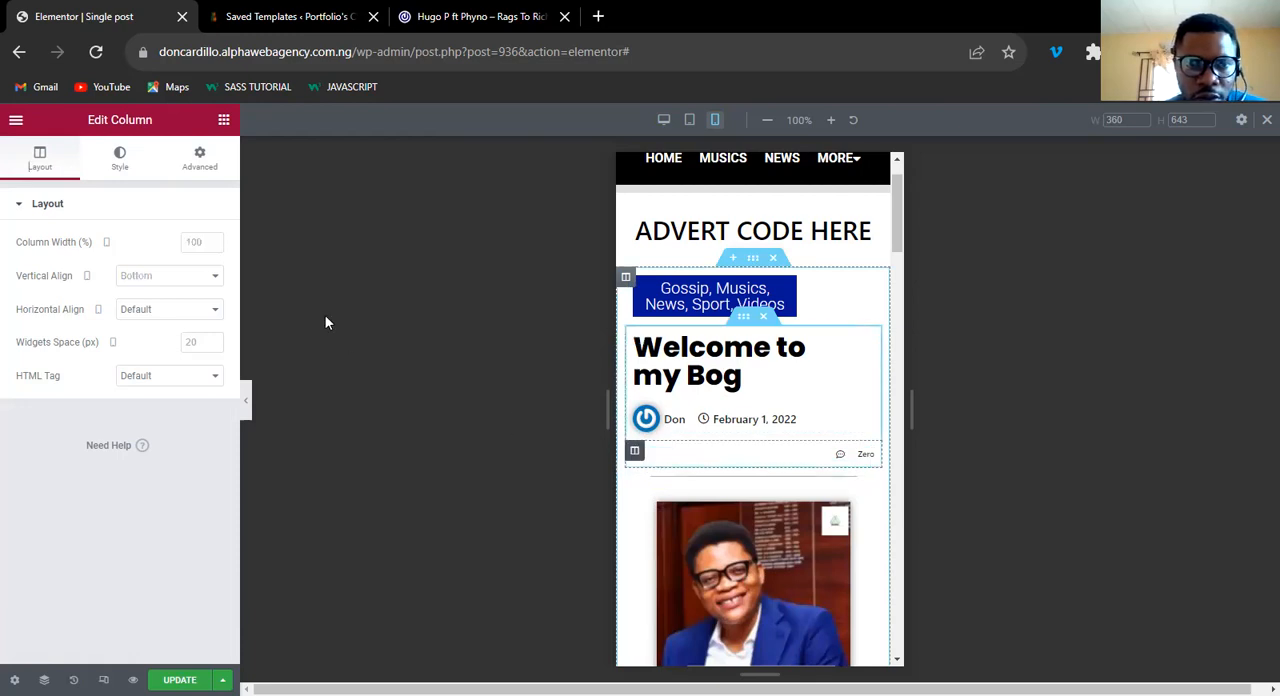
pyautogui.click(205, 241)
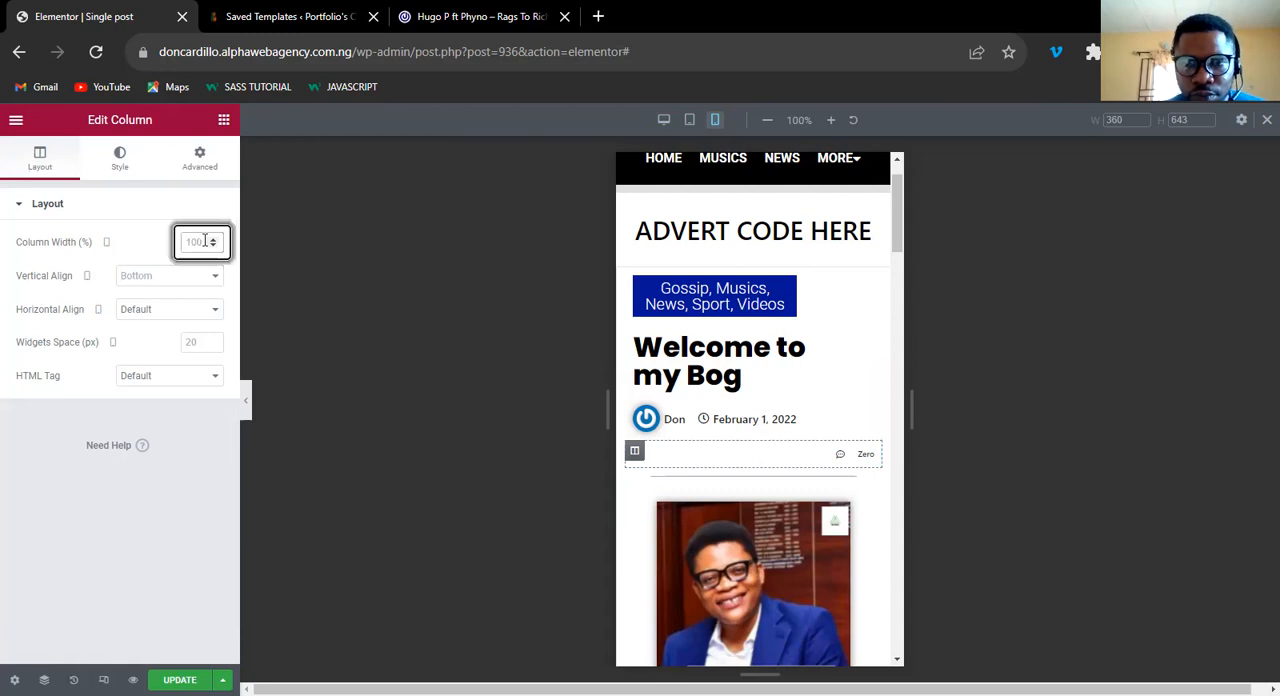
pyautogui.write('10')
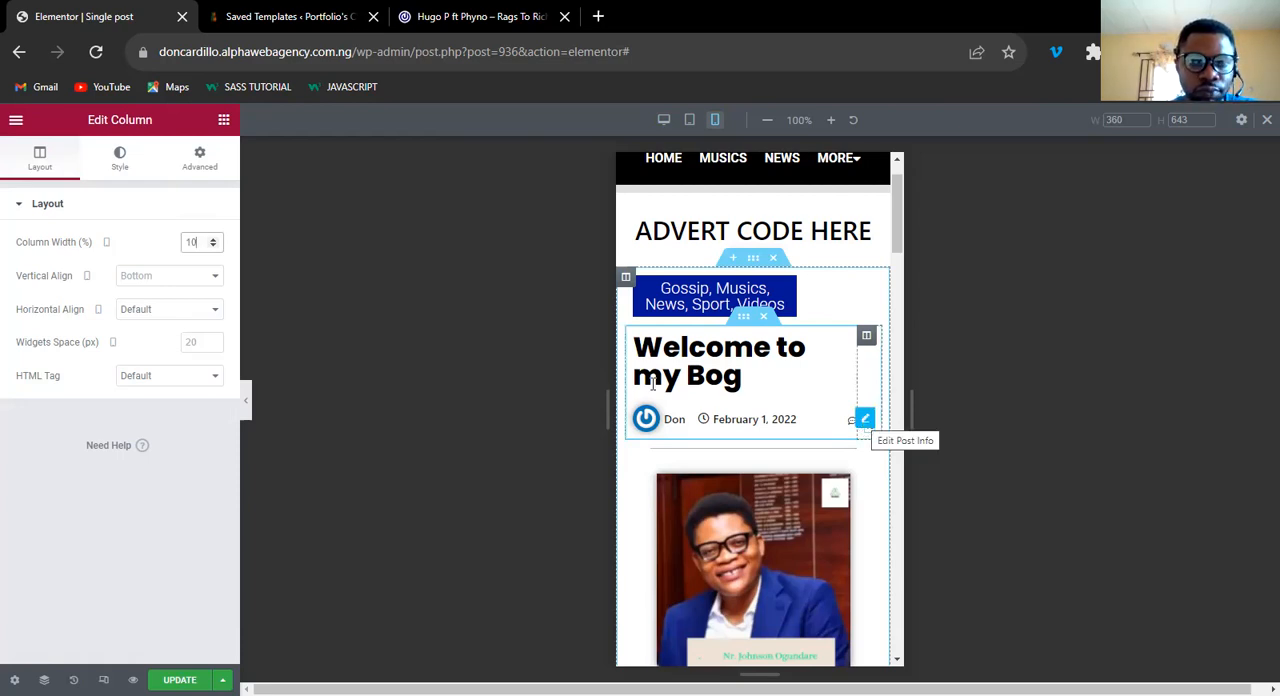
# Set the comment count's text size to 6 px for mobile.
pyautogui.click(865, 421)
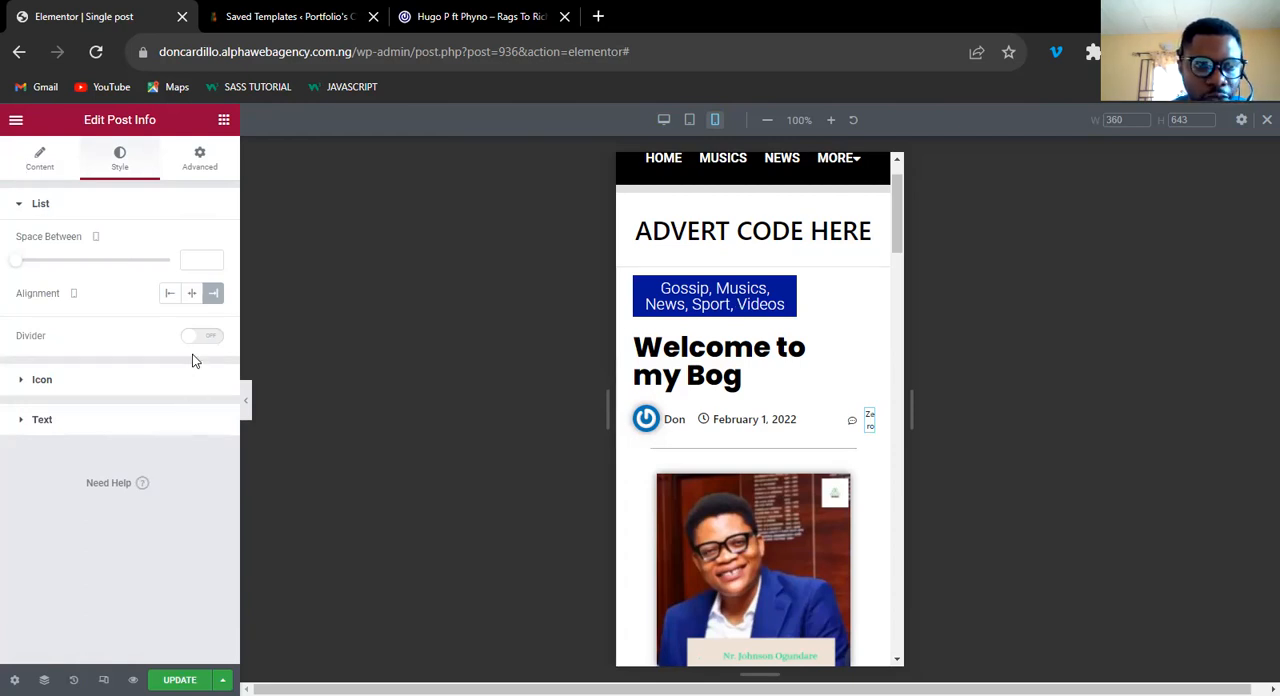
pyautogui.click(38, 421)
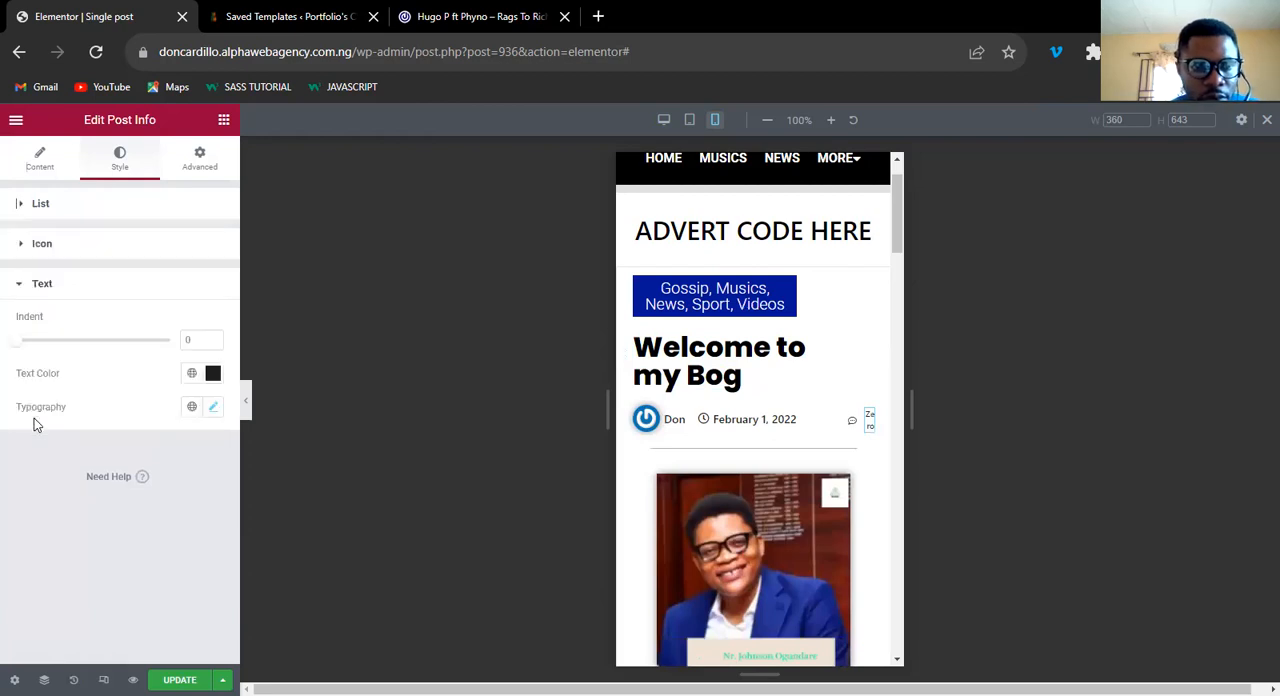
pyautogui.click(213, 407)
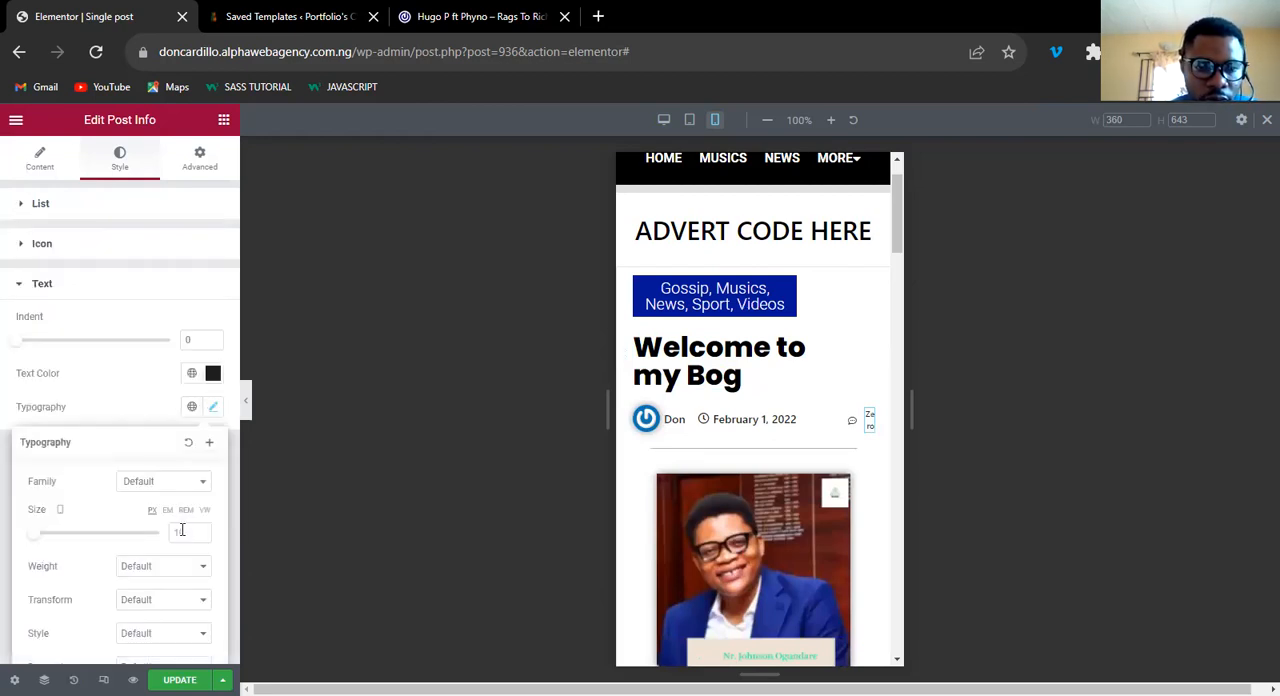
pyautogui.click(181, 530)
pyautogui.write('1')
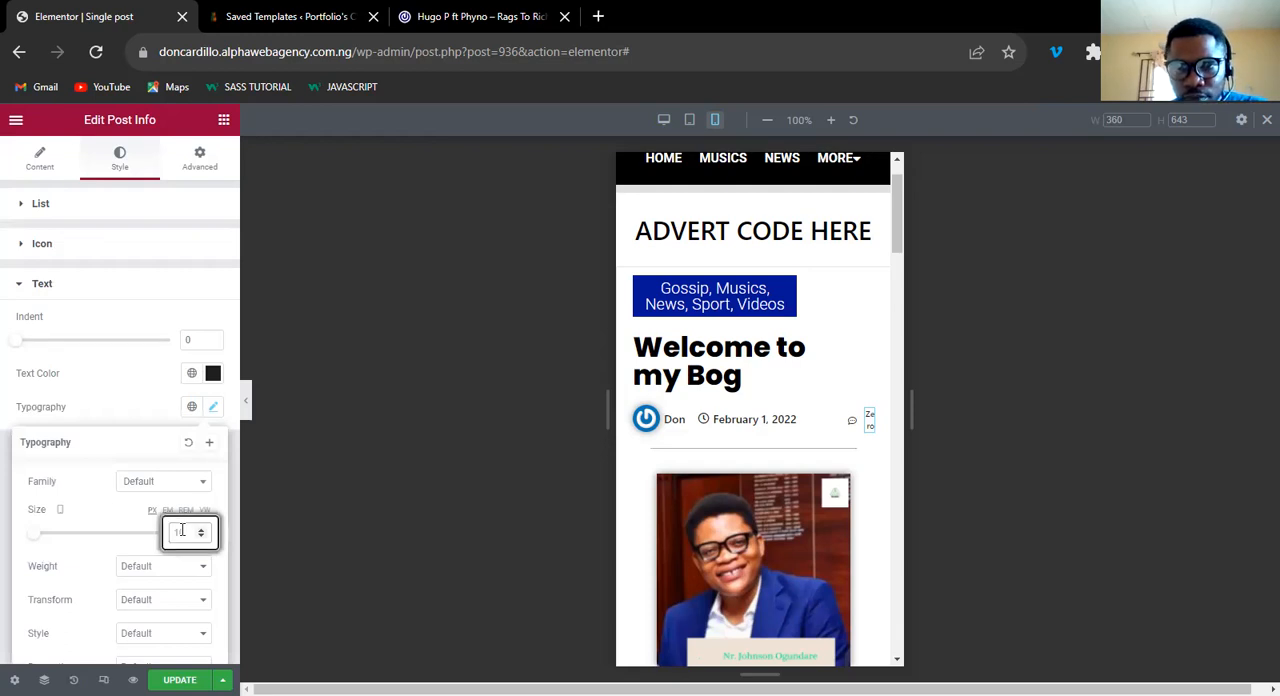
pyautogui.write('6')
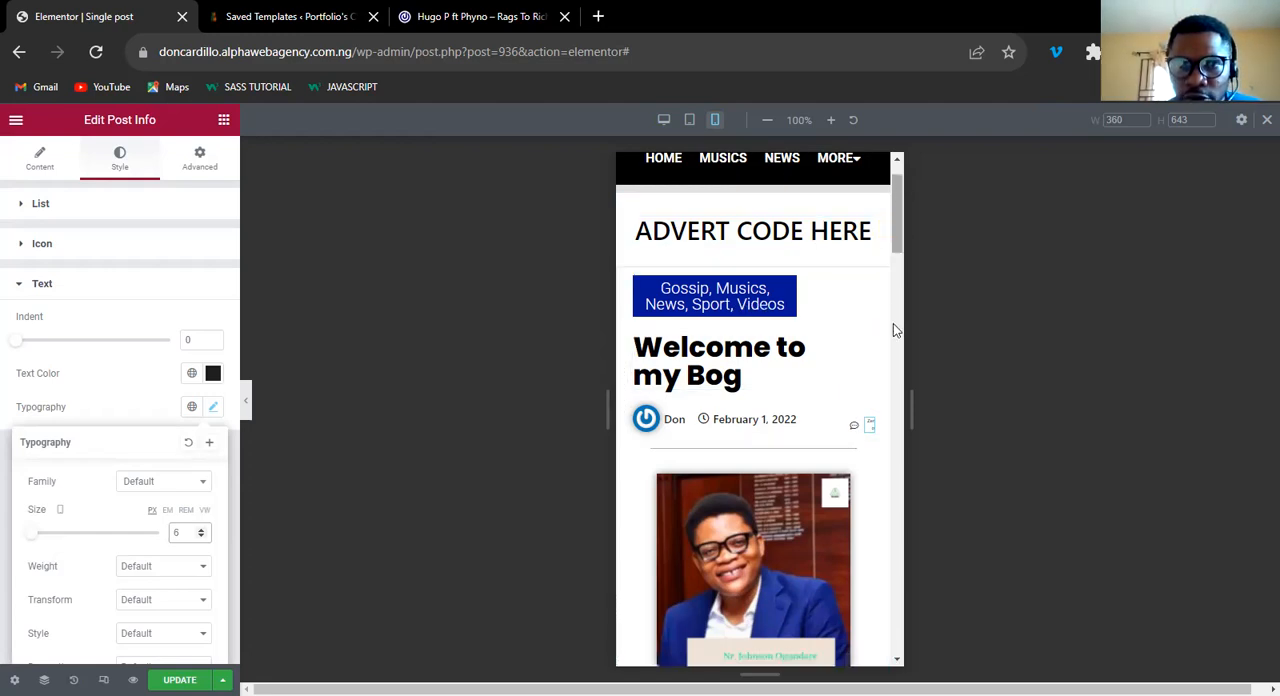
# Arrange the posts under Related Posts in 2 columns for mobile.
pyautogui.scroll(-5, 898, 388)
pyautogui.scroll(-6, 898, 420)
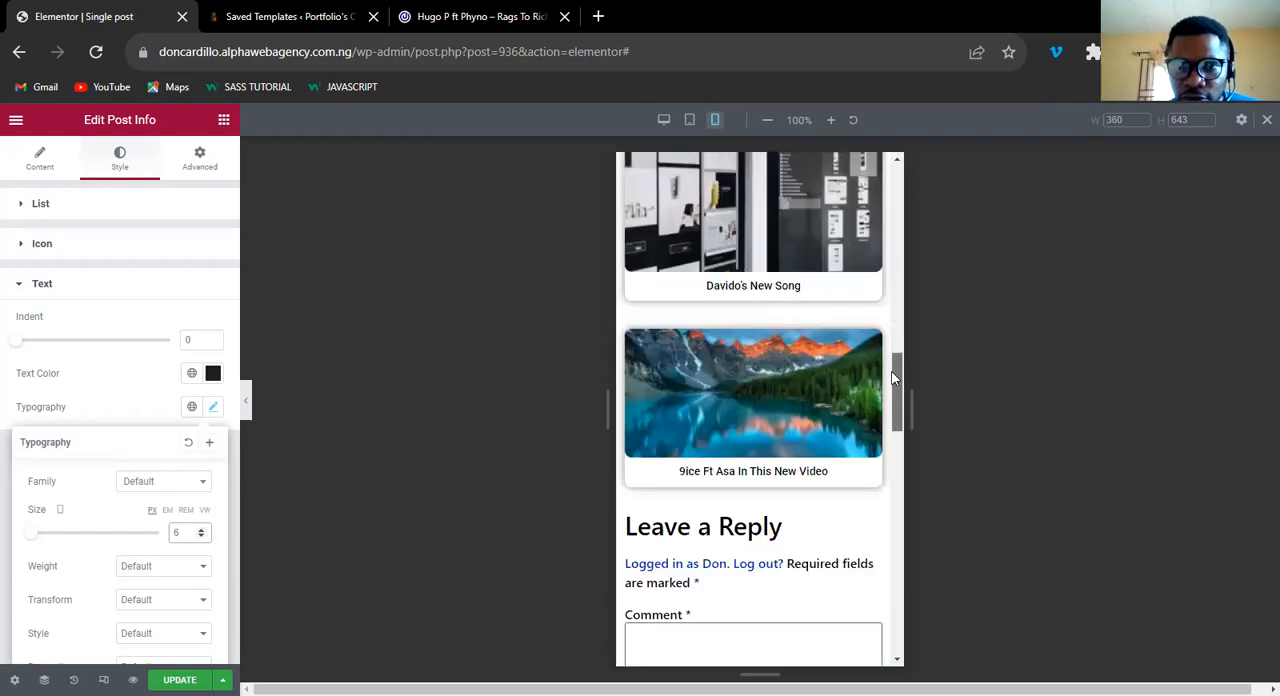
pyautogui.scroll(2, 890, 386)
pyautogui.scroll(1, 831, 366)
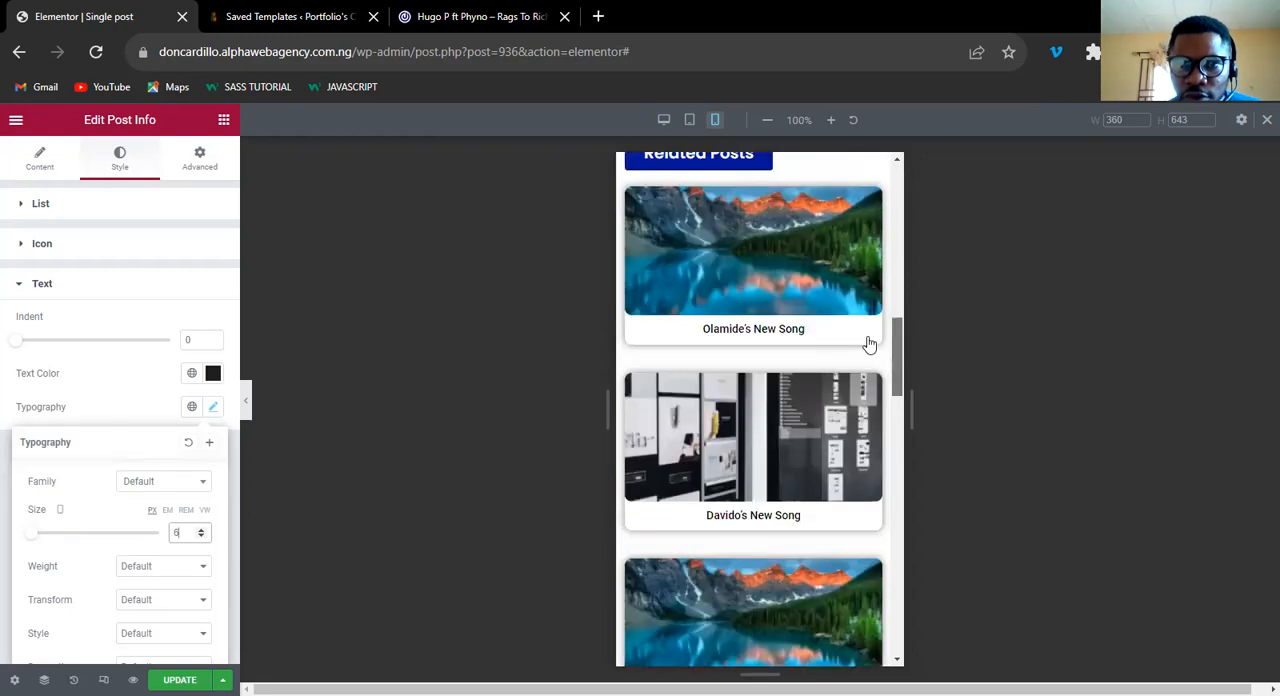
pyautogui.scroll(2, 870, 340)
pyautogui.click(872, 338)
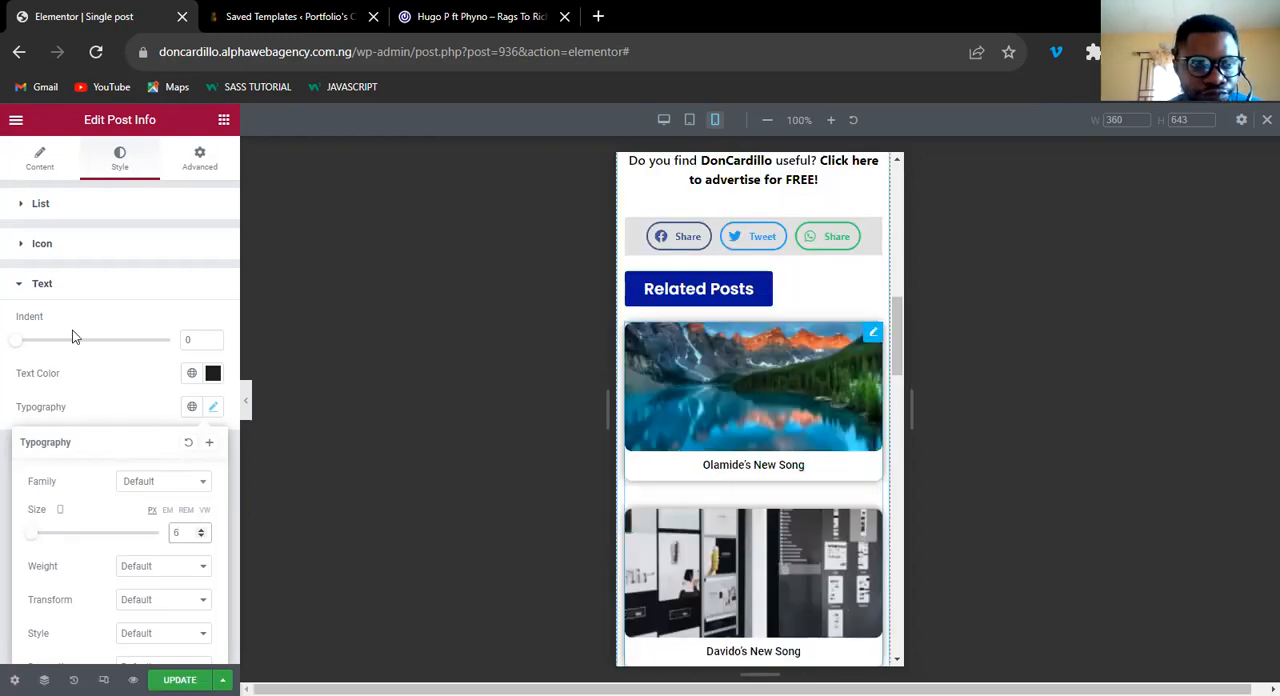
pyautogui.click(42, 160)
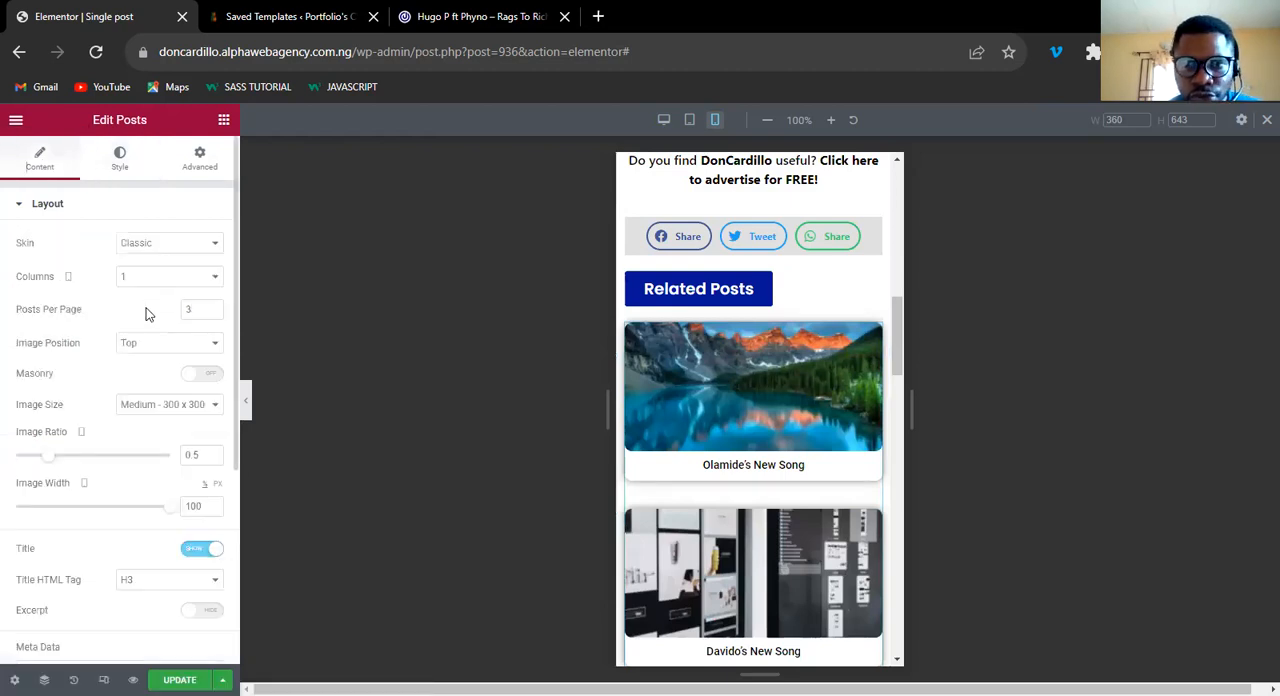
pyautogui.click(146, 314)
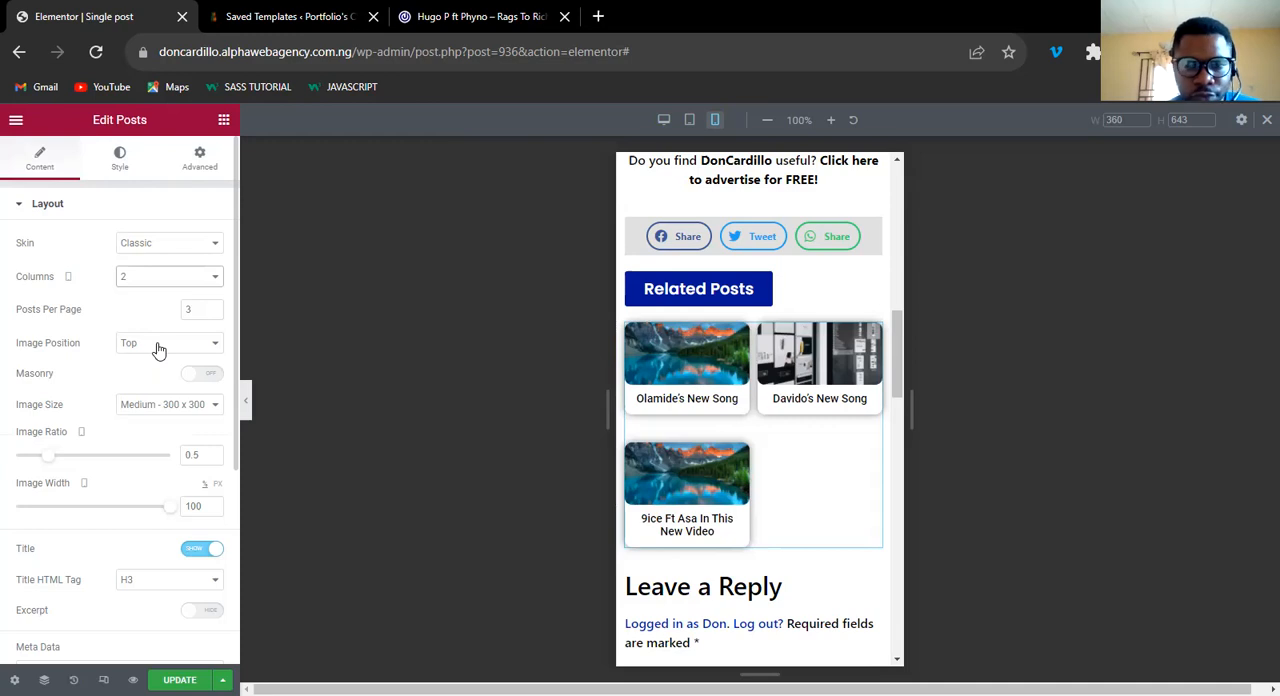
# Set the rows gap of the posts under Related Posts to 10 for mobile.
pyautogui.moveTo(898, 401); pyautogui.dragTo(900, 366)
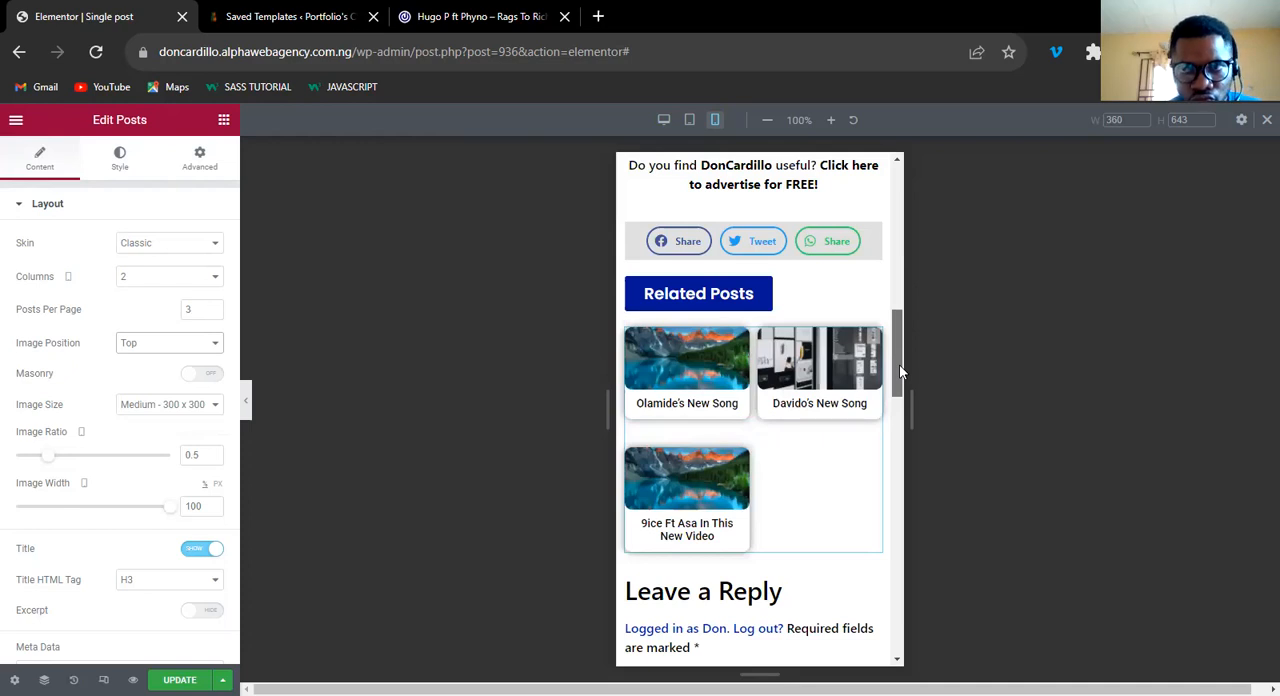
pyautogui.moveTo(900, 366); pyautogui.dragTo(902, 372)
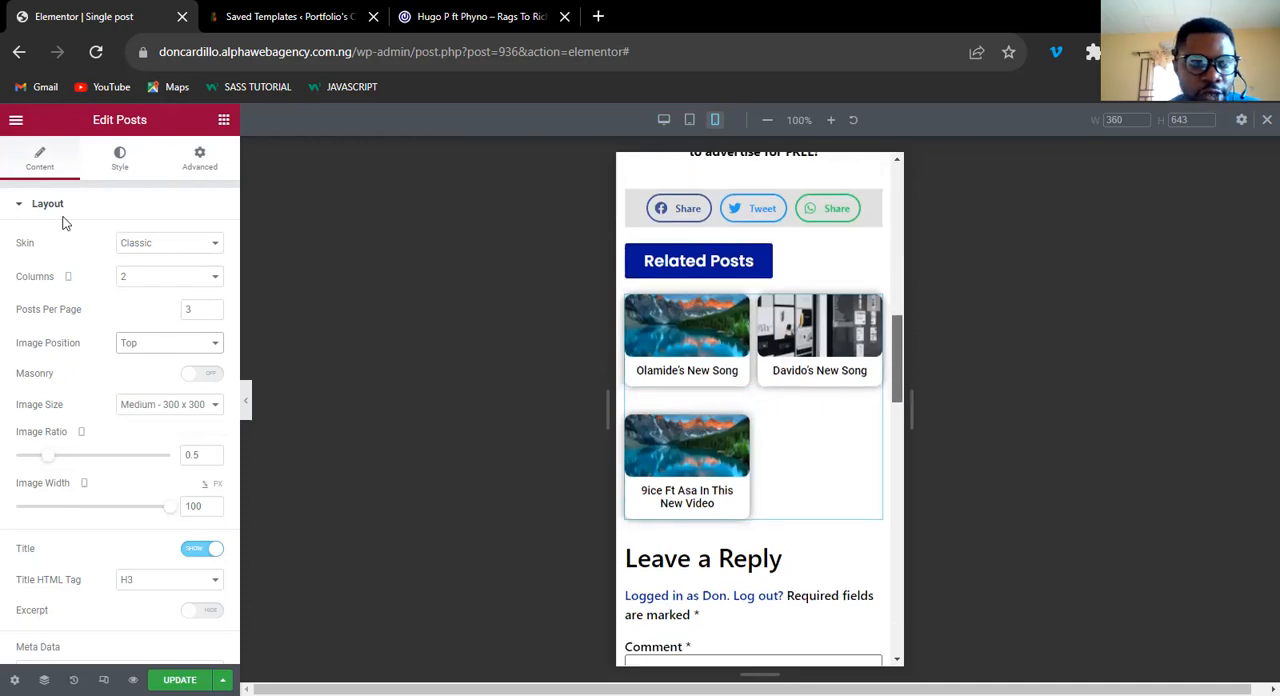
pyautogui.click(115, 170)
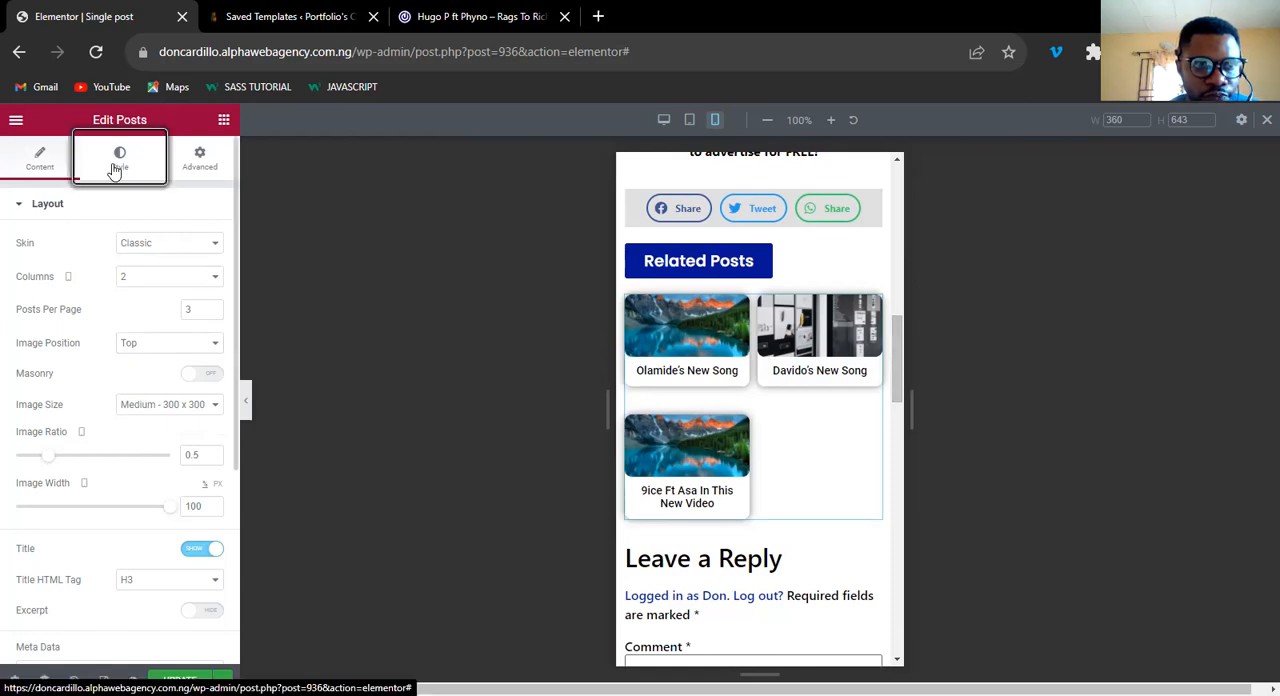
pyautogui.moveTo(54, 317); pyautogui.dragTo(31, 317)
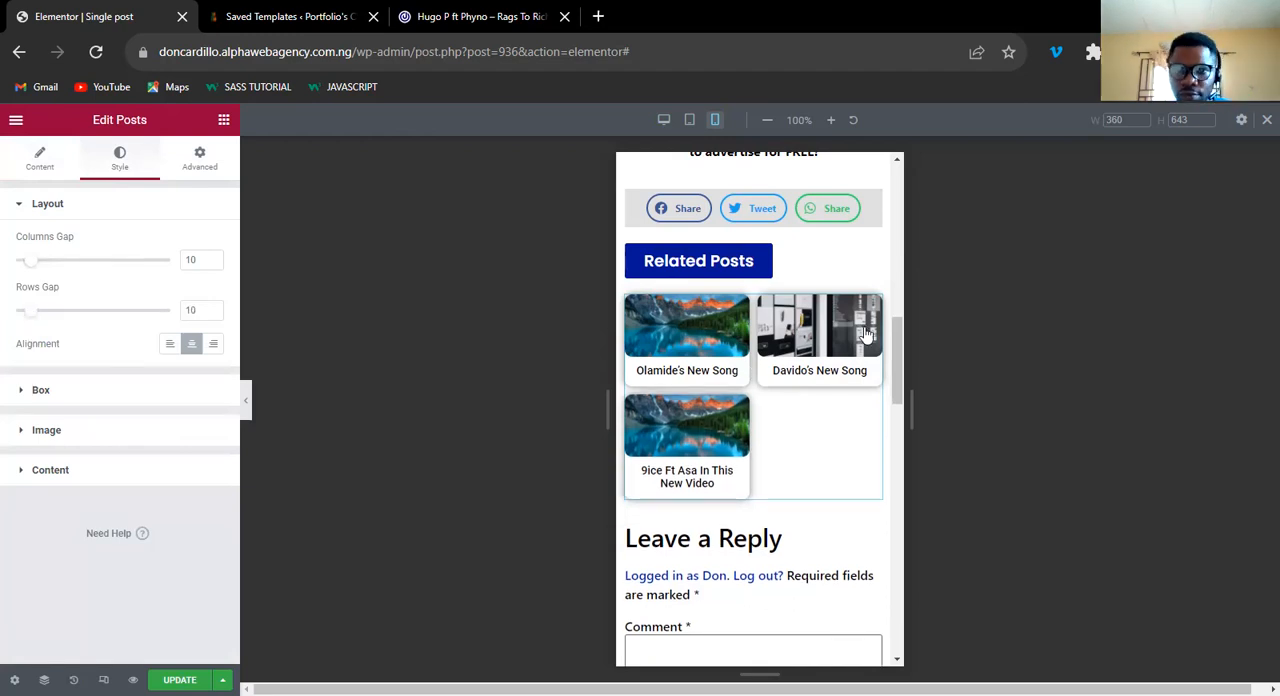
# Review the whole mobile preview from top to bottom and save the updated single post template.
pyautogui.moveTo(898, 376); pyautogui.dragTo(903, 562)
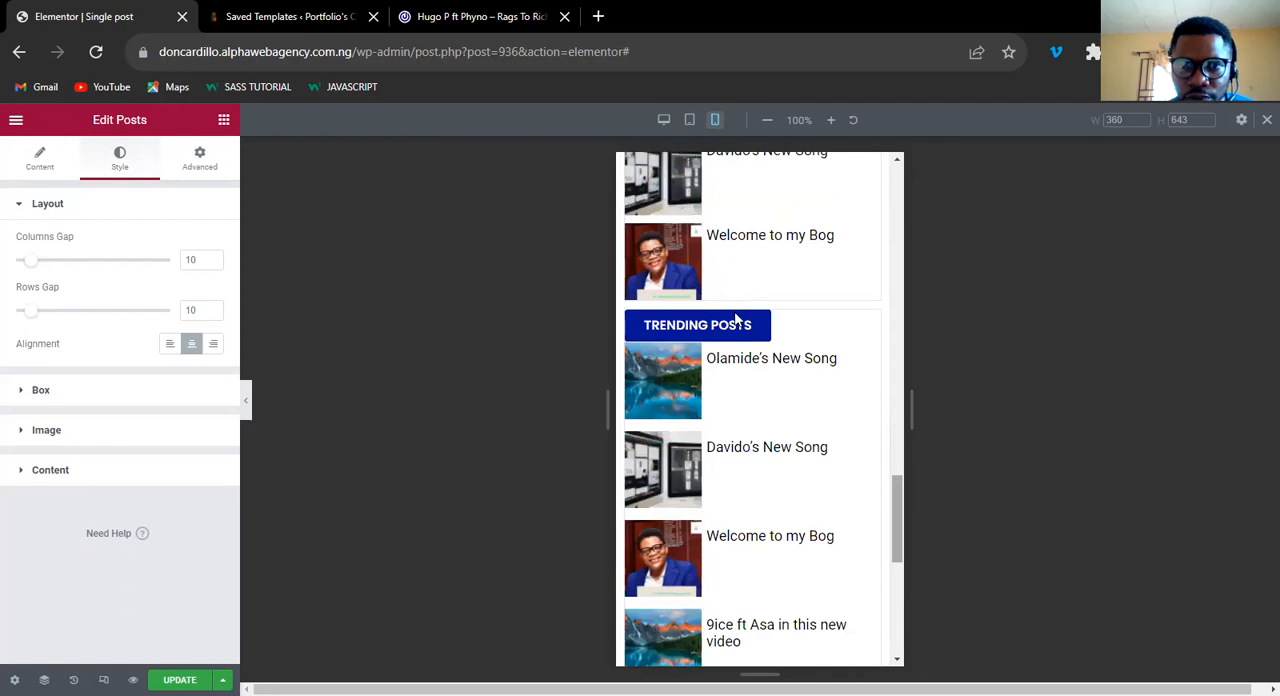
pyautogui.moveTo(900, 503); pyautogui.dragTo(900, 182)
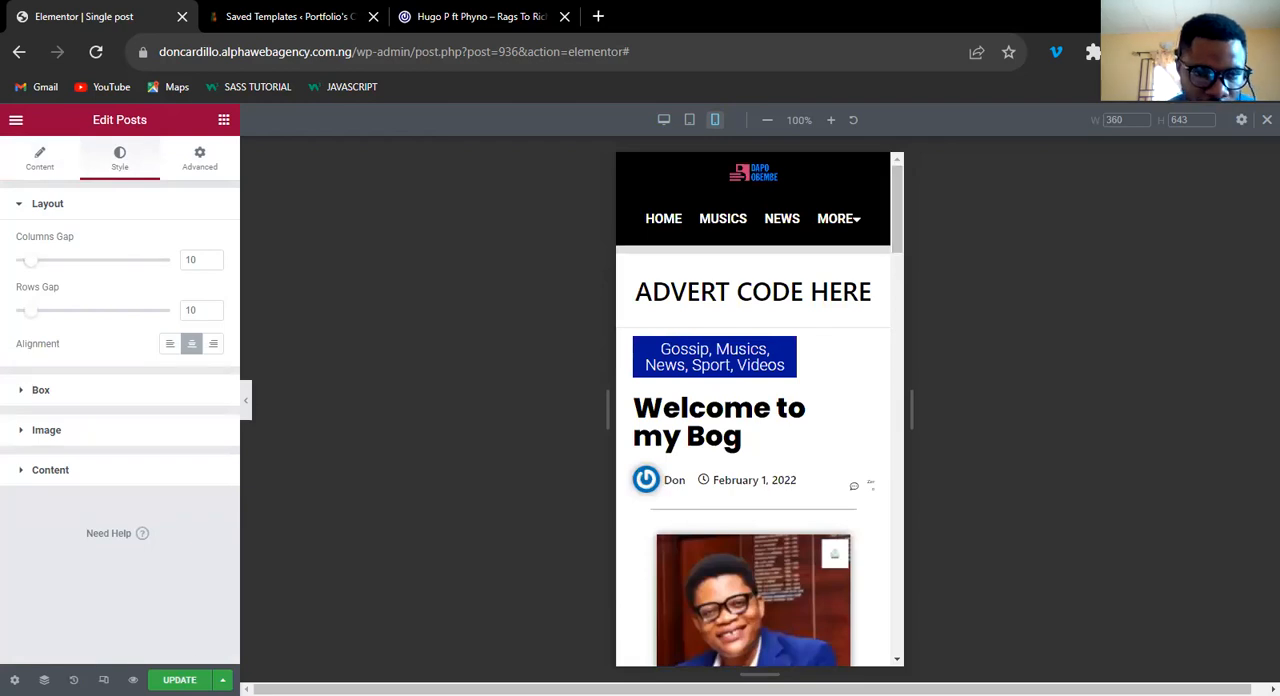
pyautogui.hotkey('ctrl', 's')
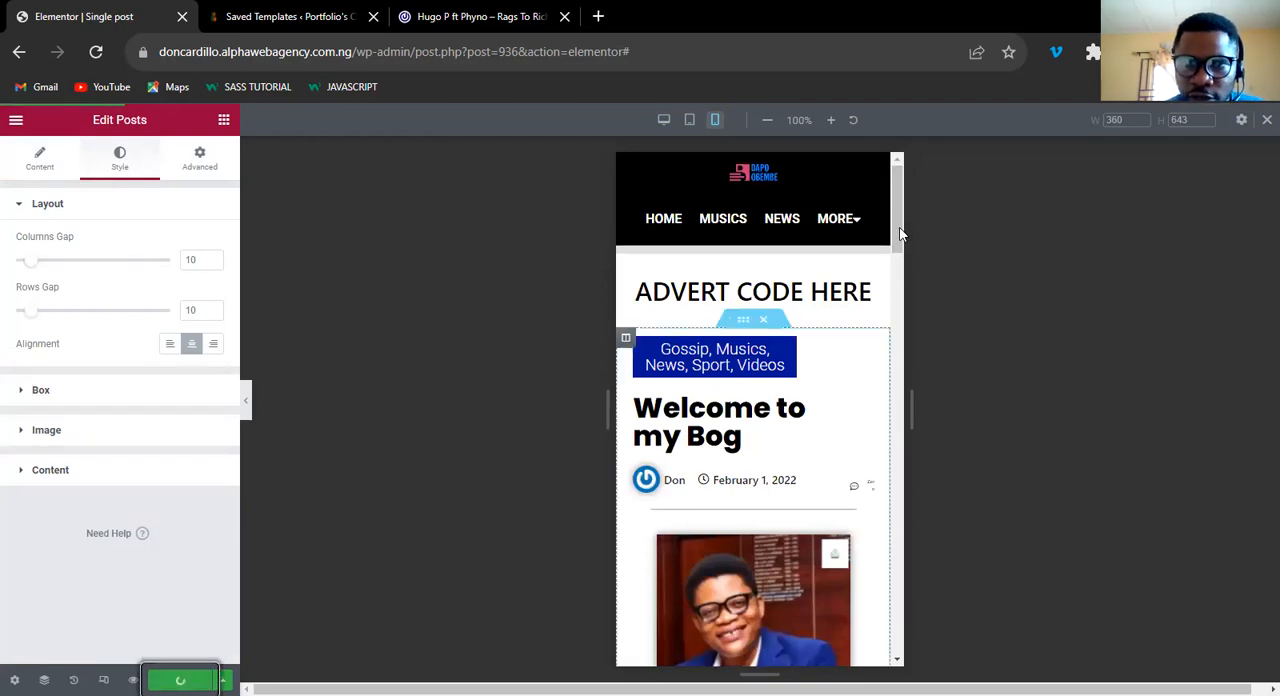
pyautogui.moveTo(899, 374); pyautogui.dragTo(899, 187)
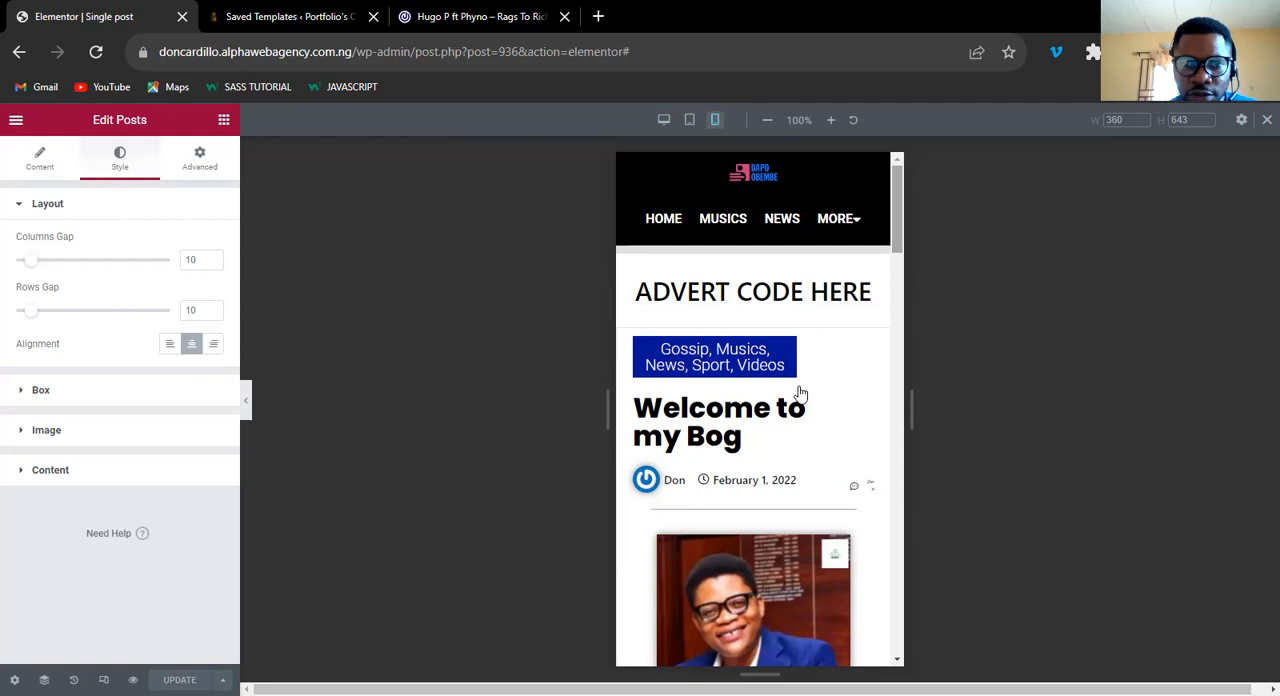
# Switch to the 042Jam post, inspect it with the developer tools in responsive view, and dismiss the DHL ad covering the page.
pyautogui.hotkey('ctrl', 'shift', 'Tab')
pyautogui.scroll(-10, 699, 400)
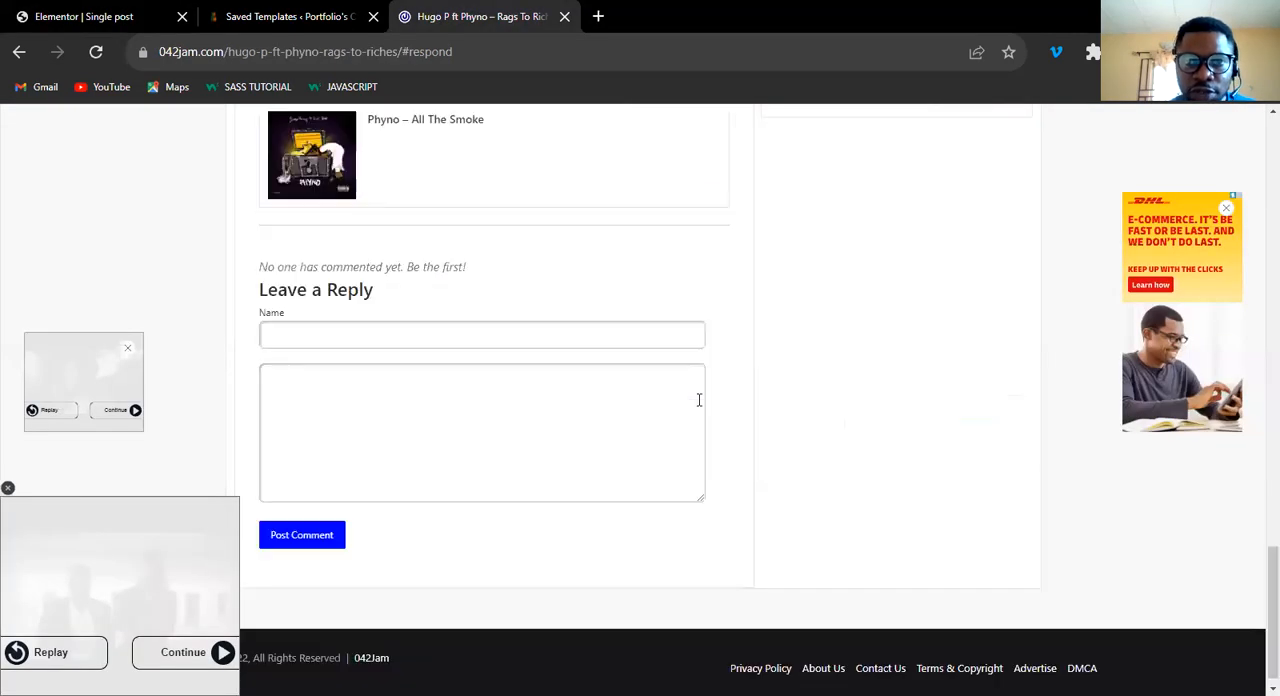
pyautogui.scroll(8, 731, 362)
pyautogui.rightClick(733, 359)
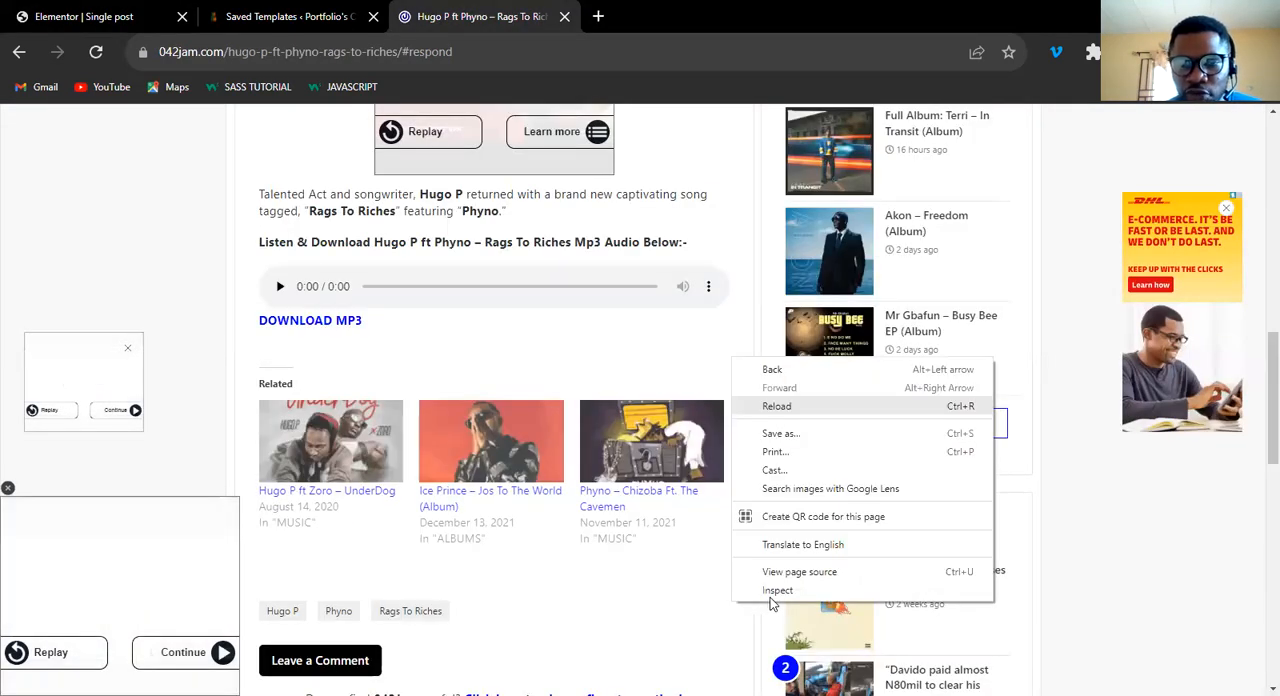
pyautogui.click(777, 591)
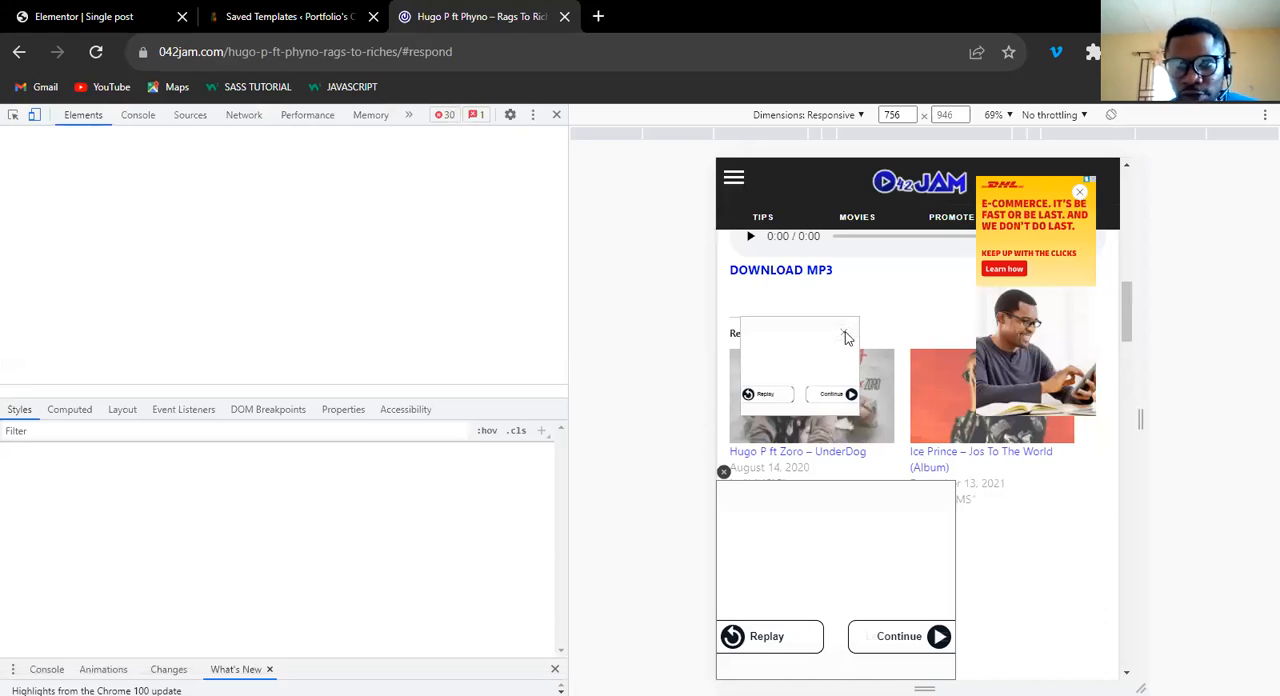
pyautogui.rightClick(1084, 189)
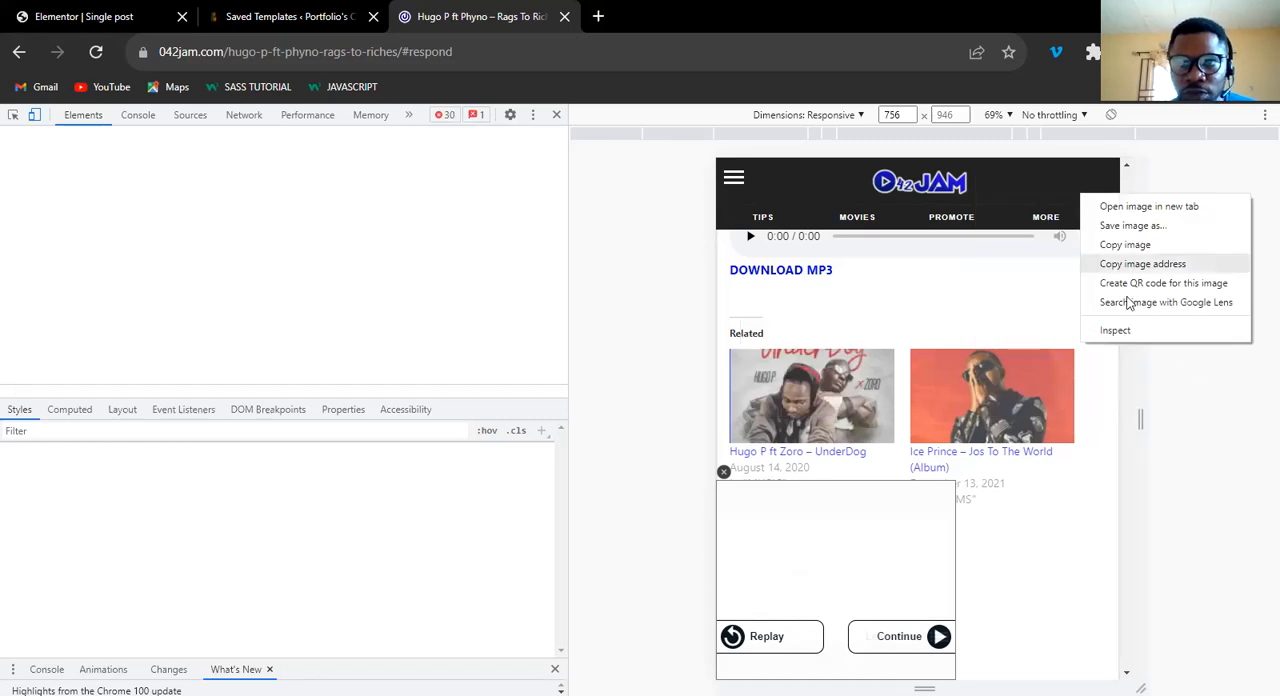
pyautogui.click(1116, 330)
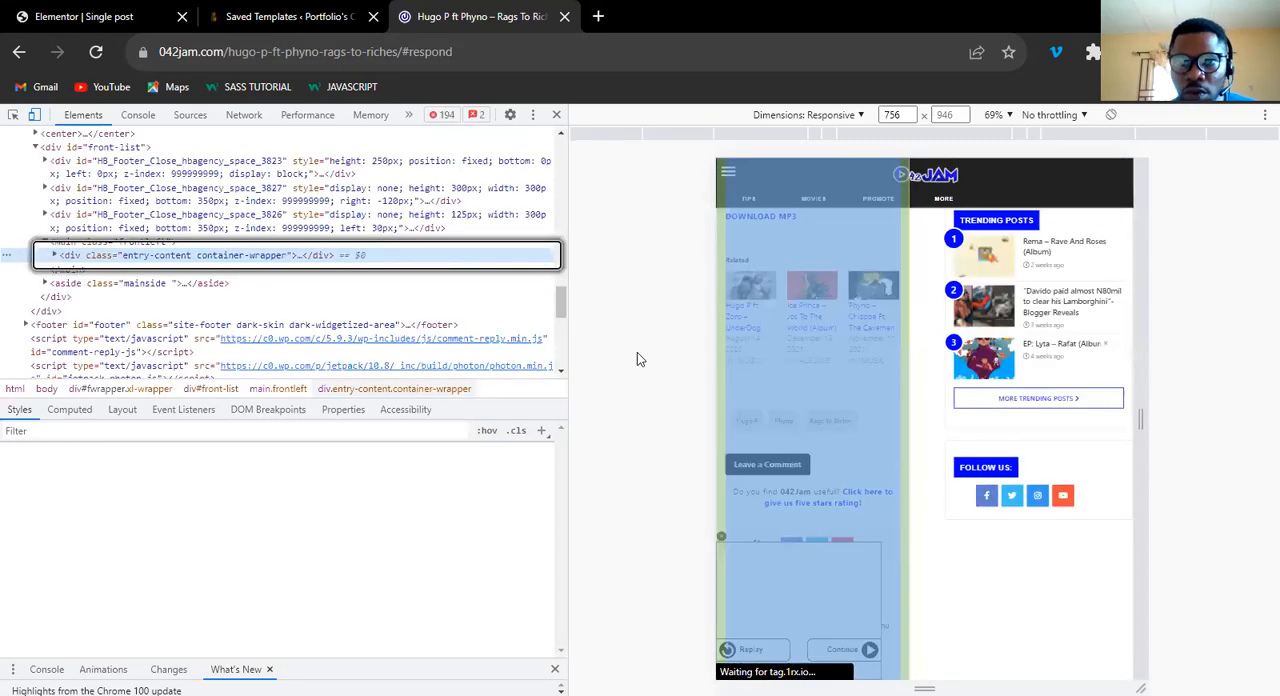
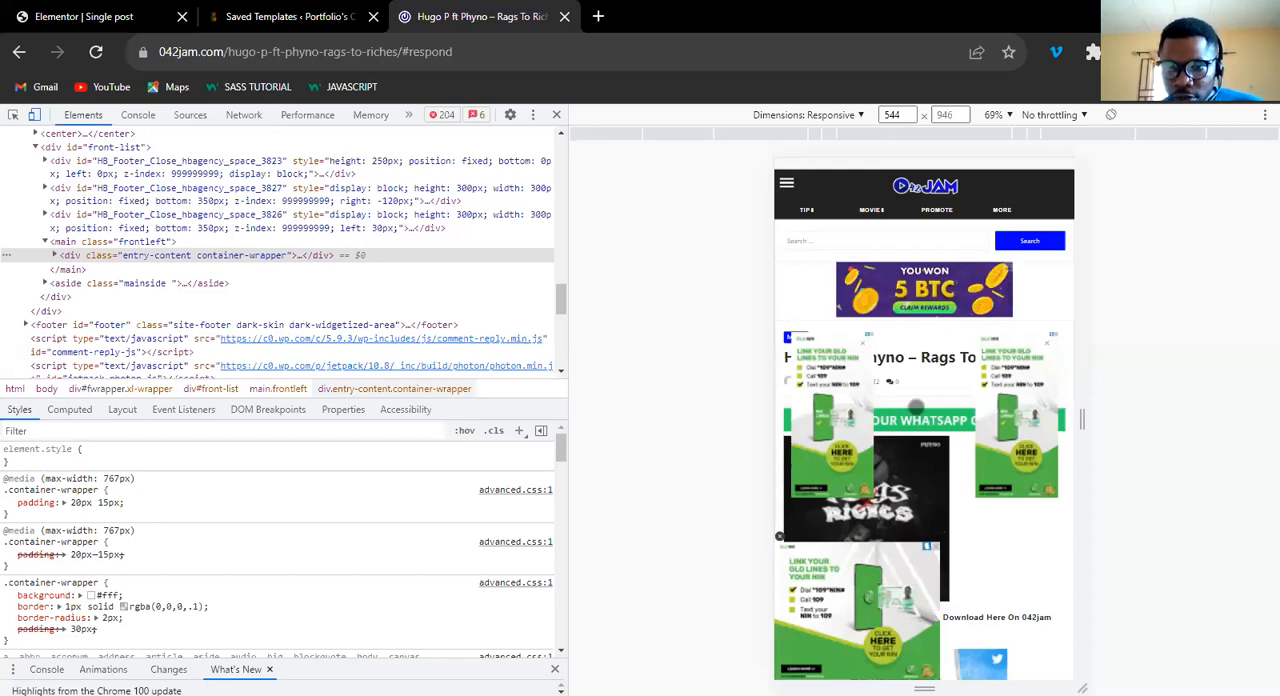
# Examine the mobile layout of the song post on the 042jam reference page, closing the floating ads that cover it.
pyautogui.scroll(-5, 908, 400)
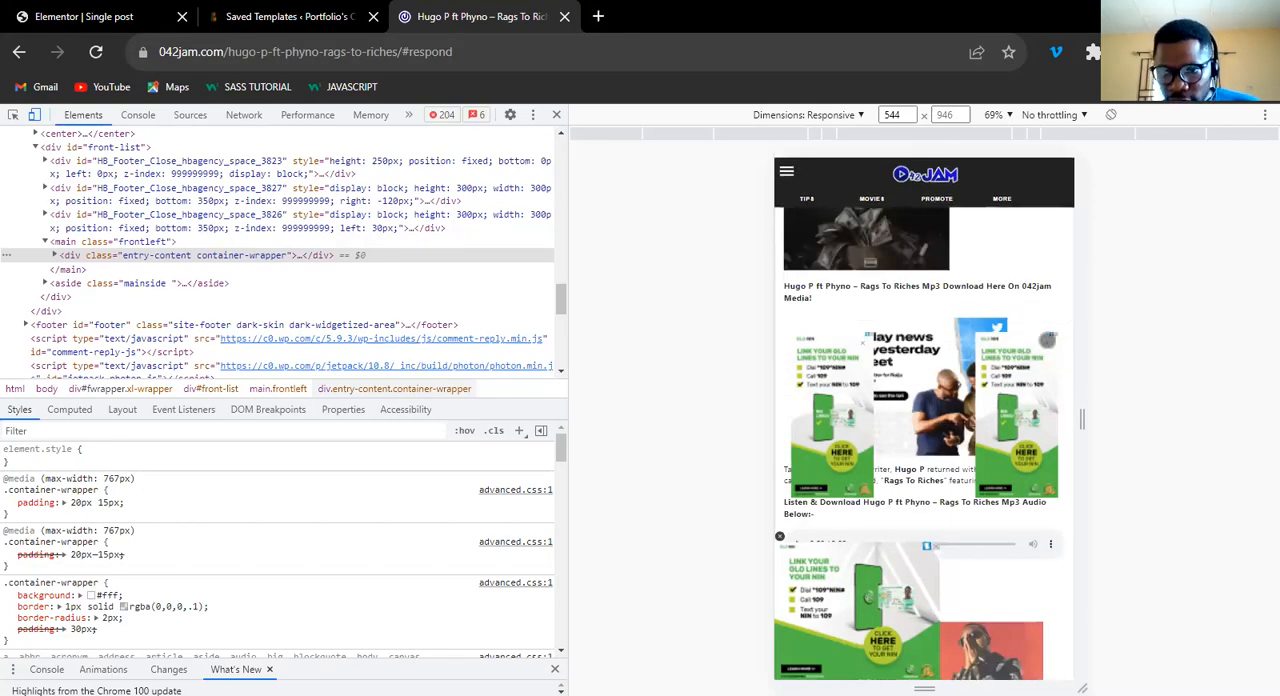
pyautogui.click(860, 344)
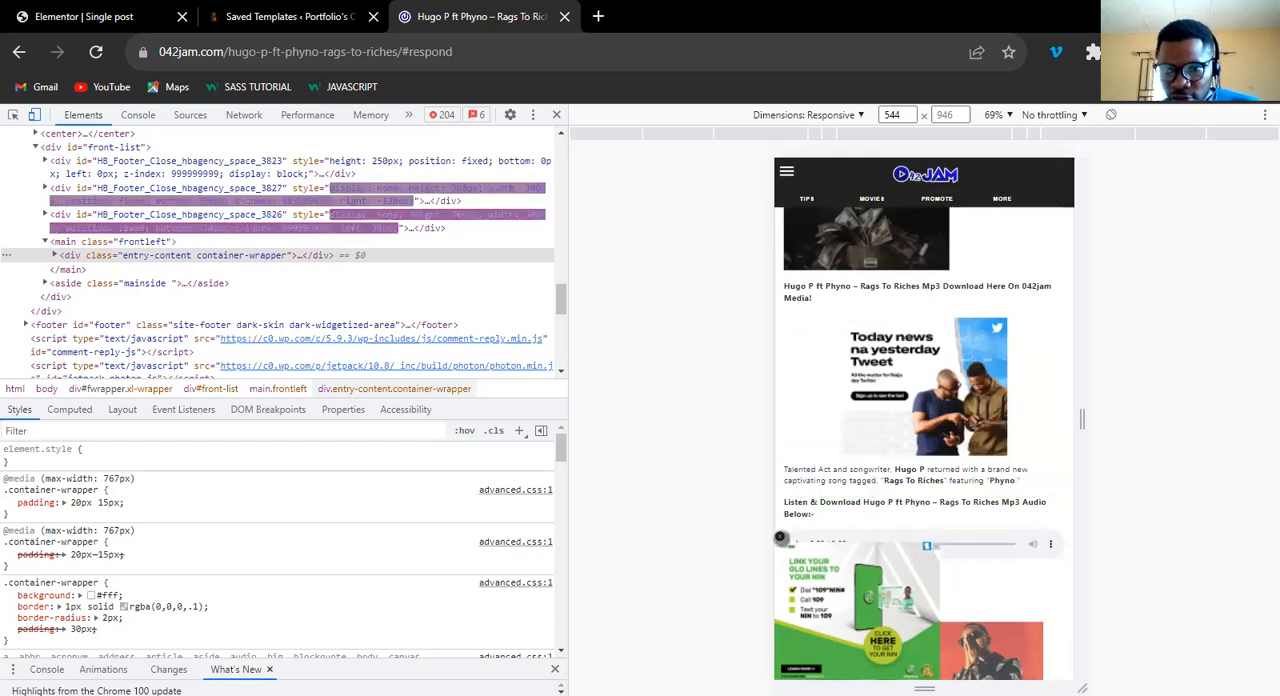
pyautogui.click(780, 537)
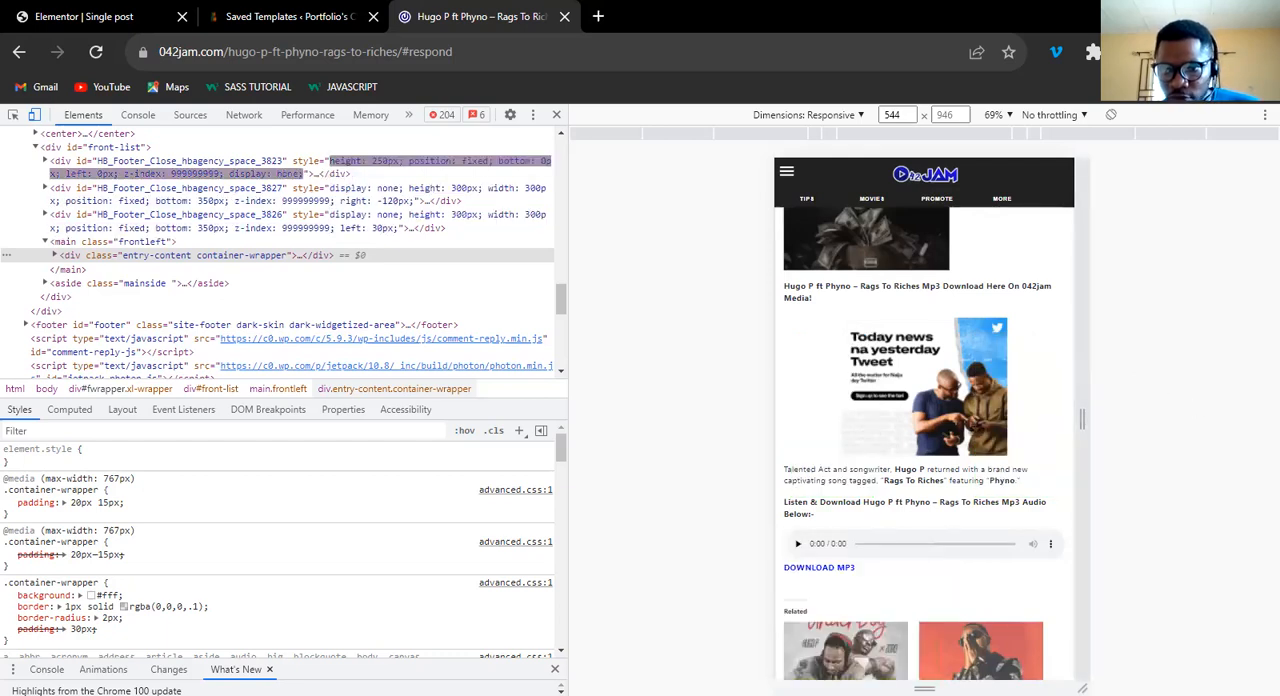
pyautogui.scroll(-4, 976, 430)
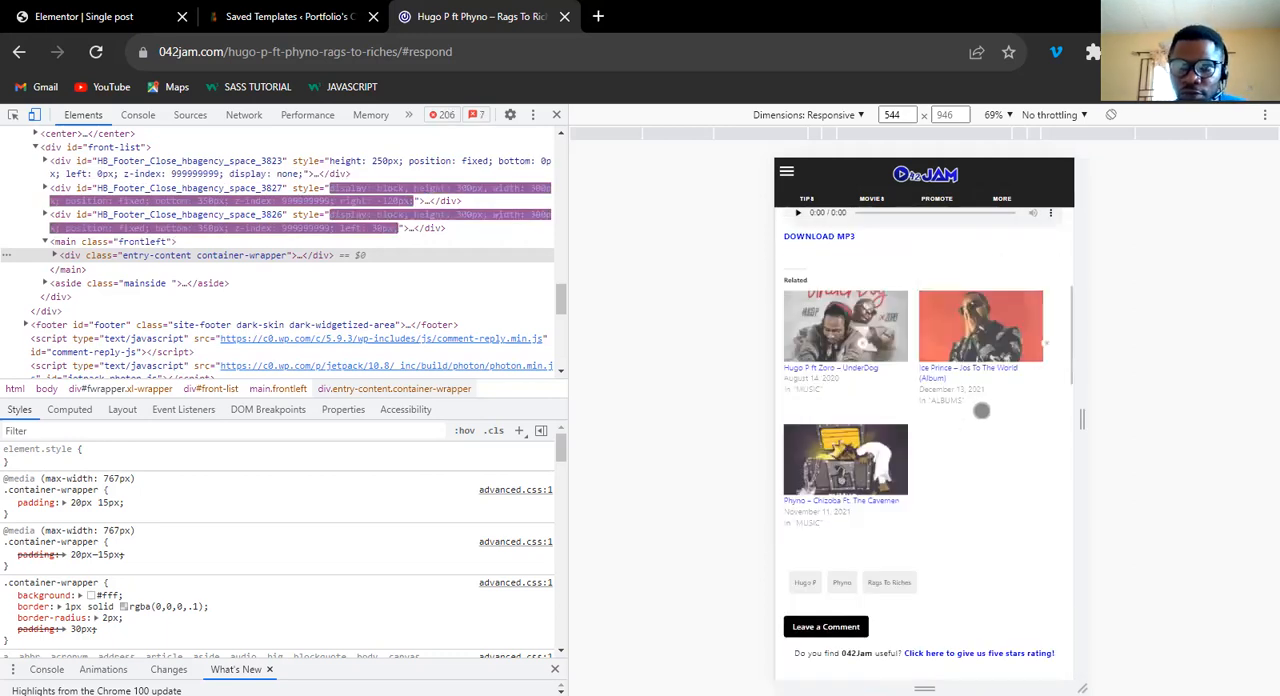
pyautogui.scroll(10, 981, 411)
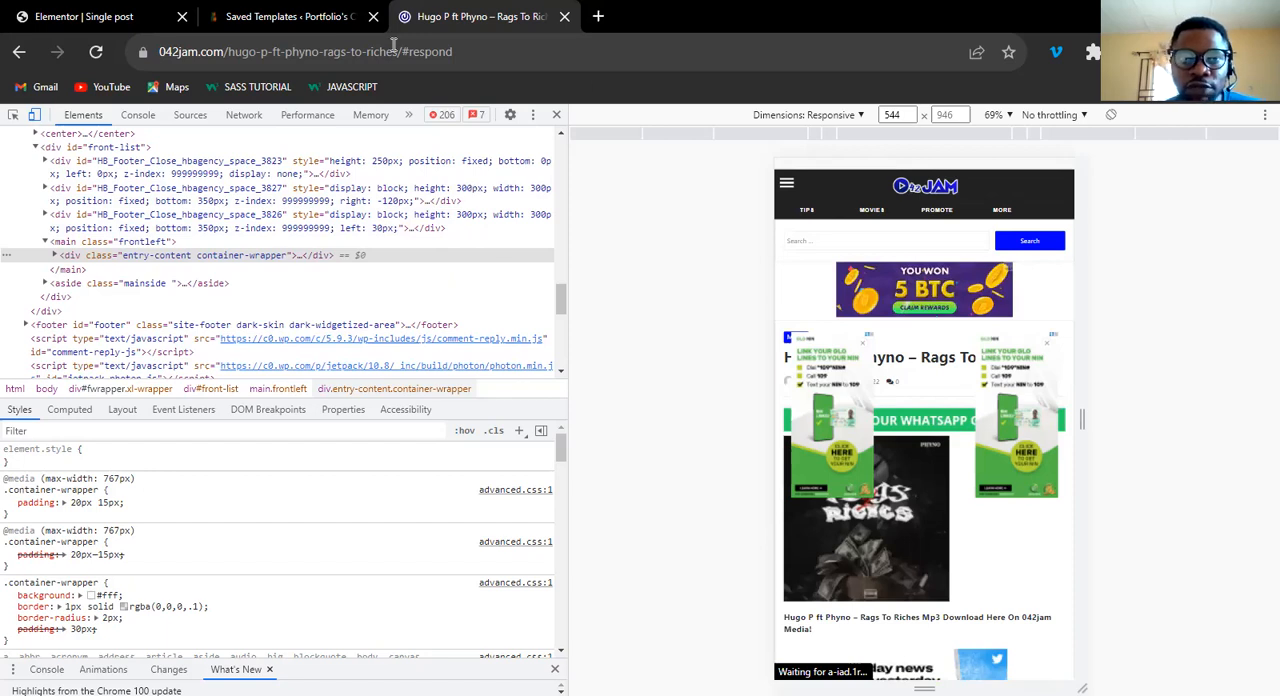
# In the Elementor Single post template, add a Comments item with Custom Format enabled to the Post Info metadata.
pyautogui.click(110, 17)
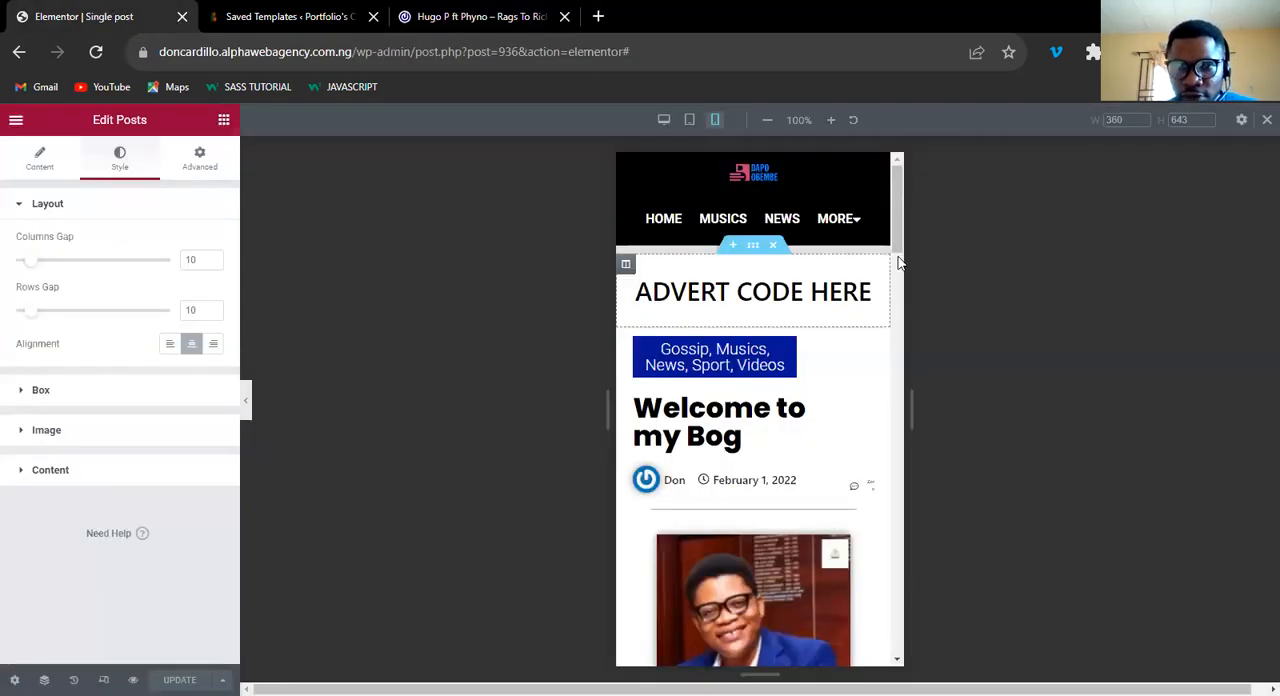
pyautogui.scroll(-2, 898, 262)
pyautogui.scroll(1, 884, 269)
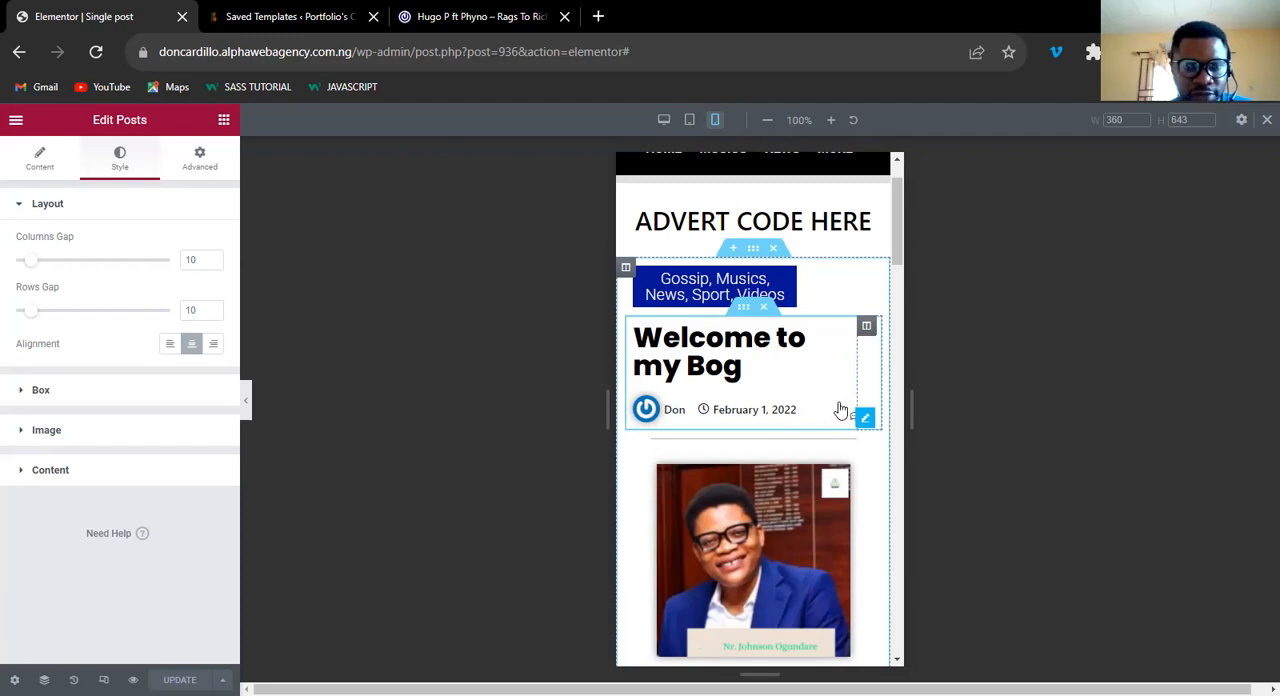
pyautogui.click(840, 410)
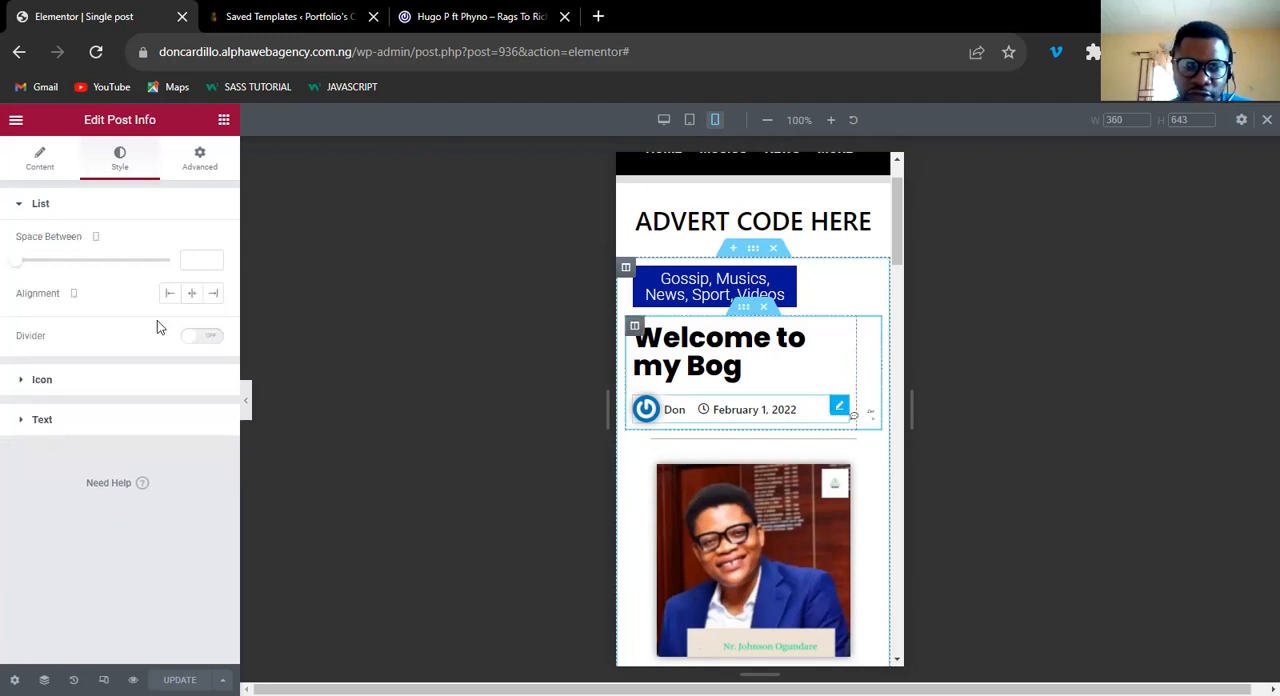
pyautogui.click(40, 172)
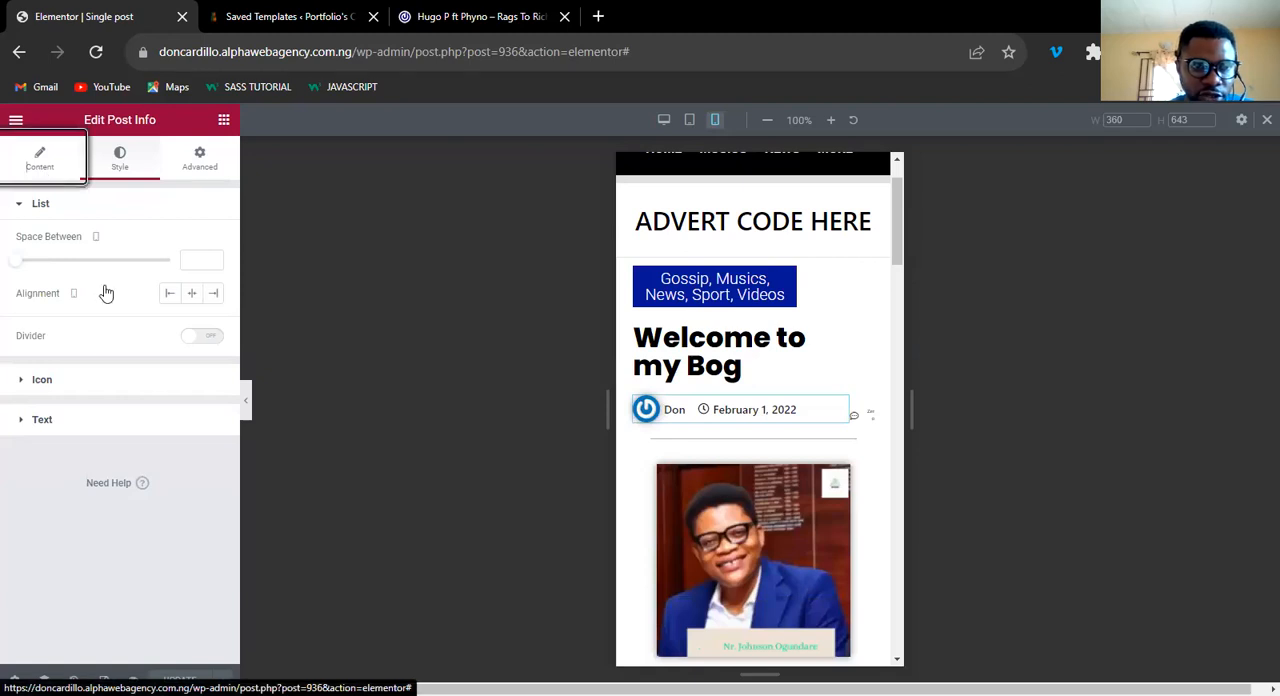
pyautogui.click(126, 385)
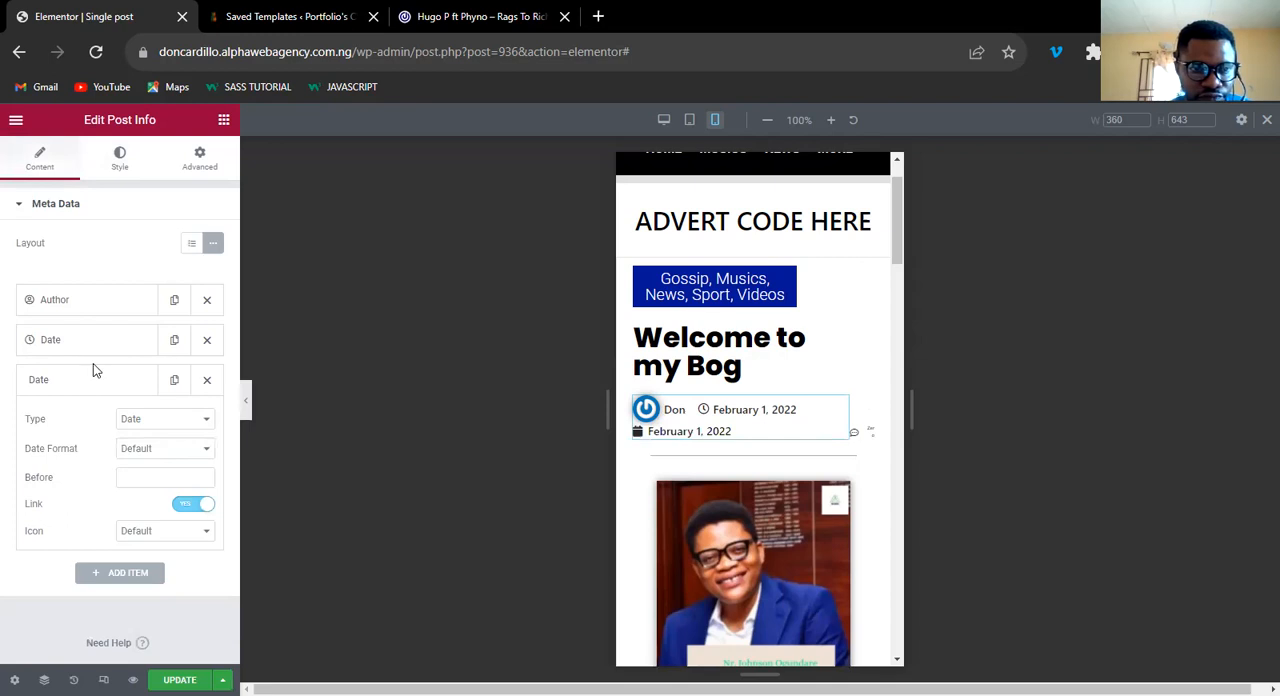
pyautogui.click(205, 478)
pyautogui.click(205, 478)
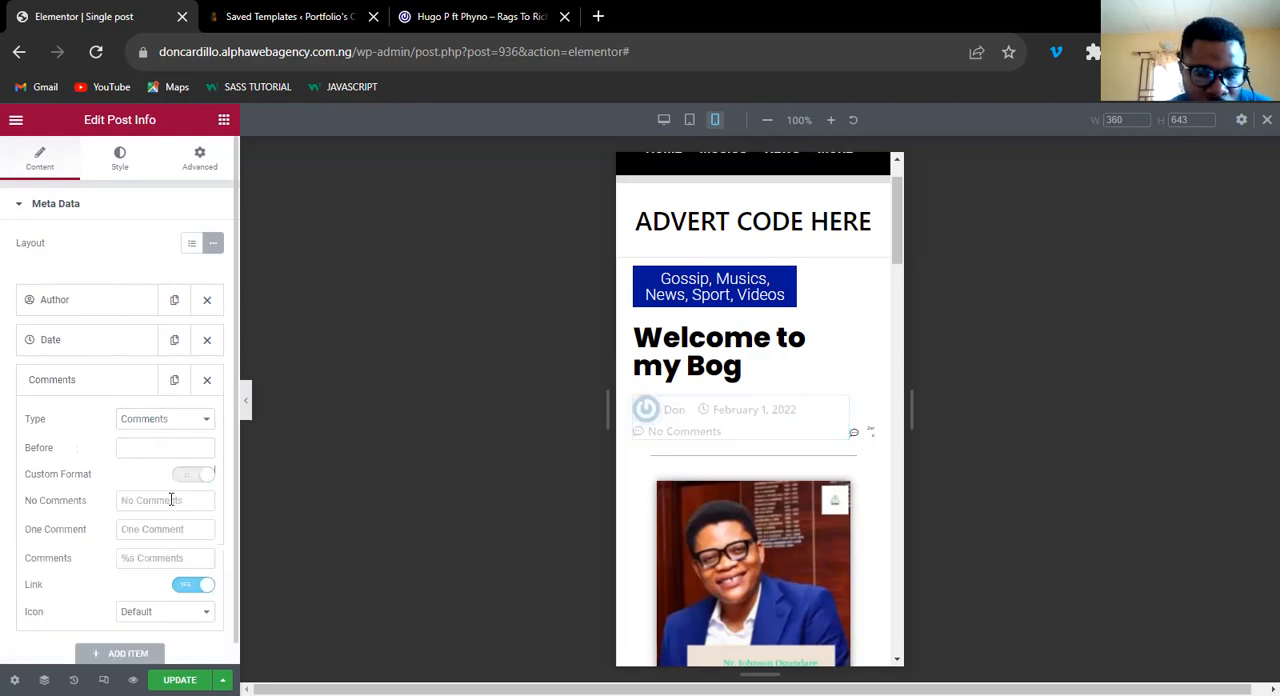
# Set the Comments item's No Comments text to "Zero" and delete the narrow column with the old comment count beside the title.
pyautogui.click(171, 500)
pyautogui.write('0')
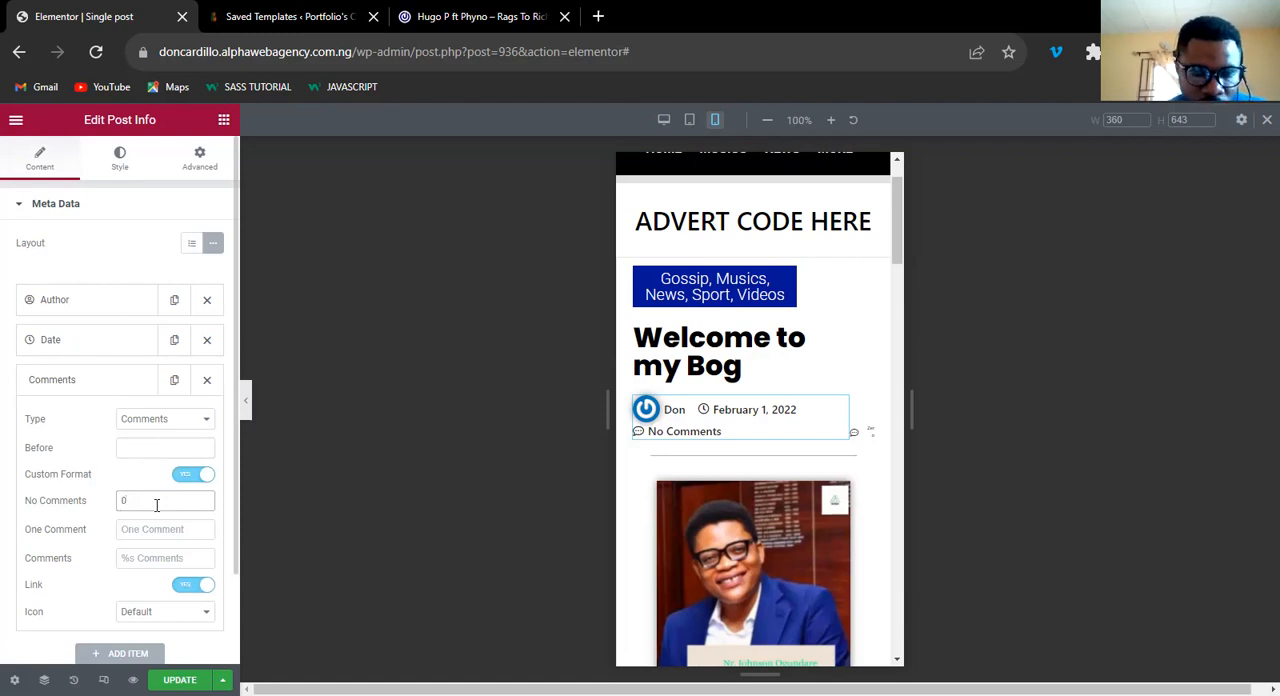
pyautogui.press('BackSpace')
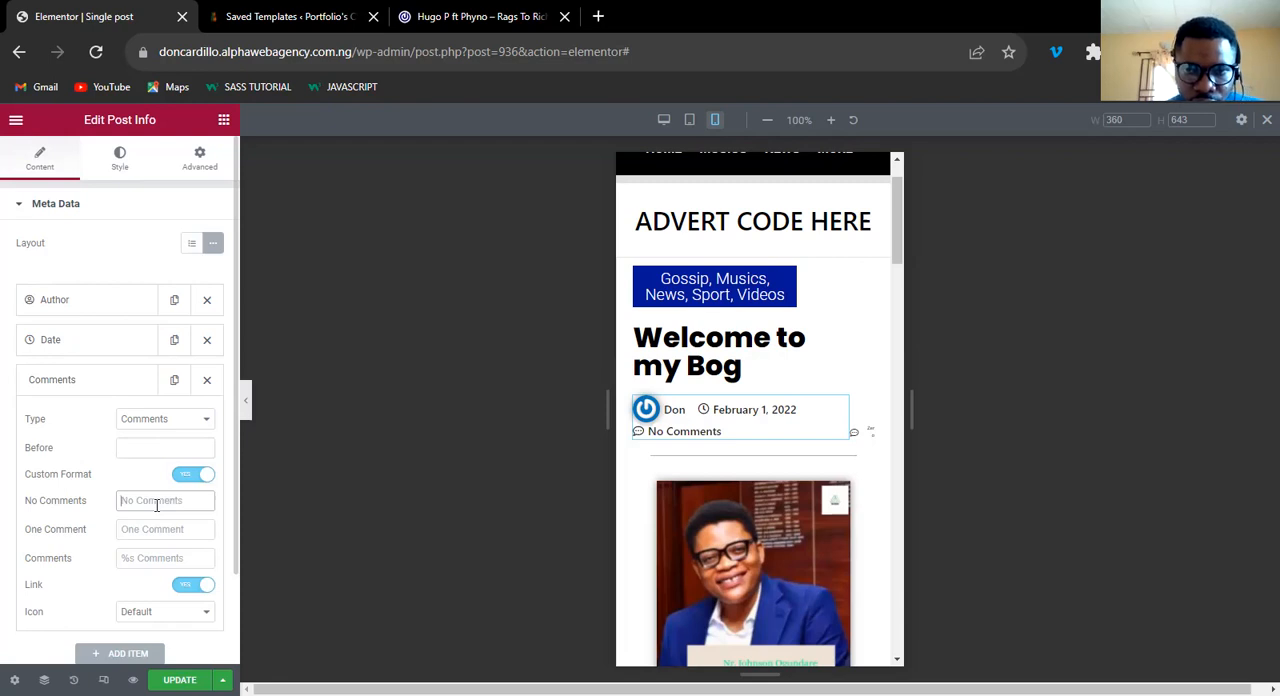
pyautogui.write('Zero')
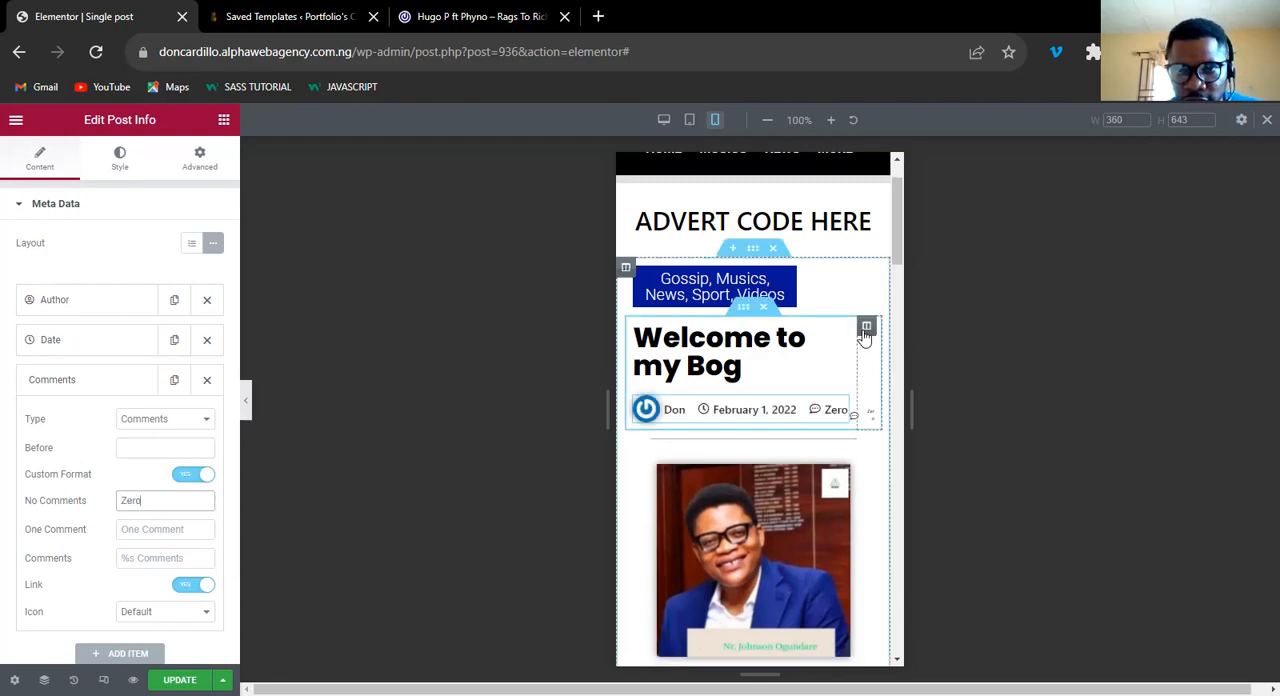
pyautogui.rightClick(909, 547)
pyautogui.click(909, 557)
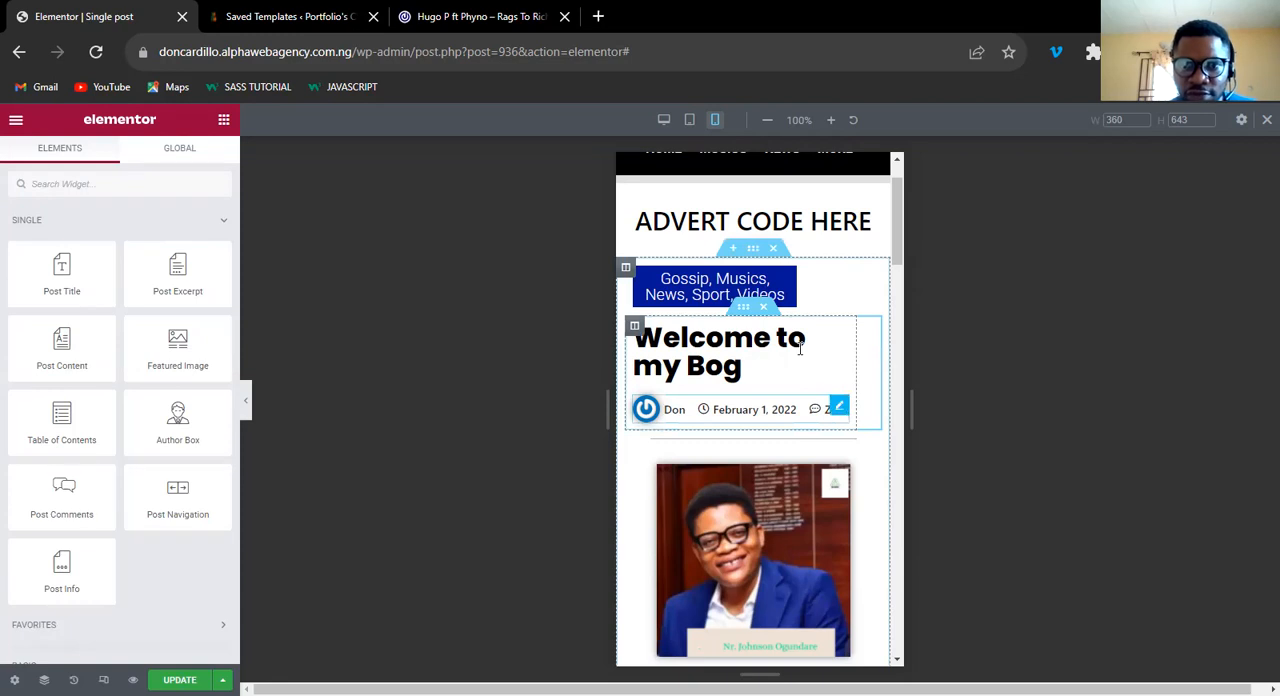
# Set the Post Info text's font size to 12 px for the mobile view.
pyautogui.click(838, 410)
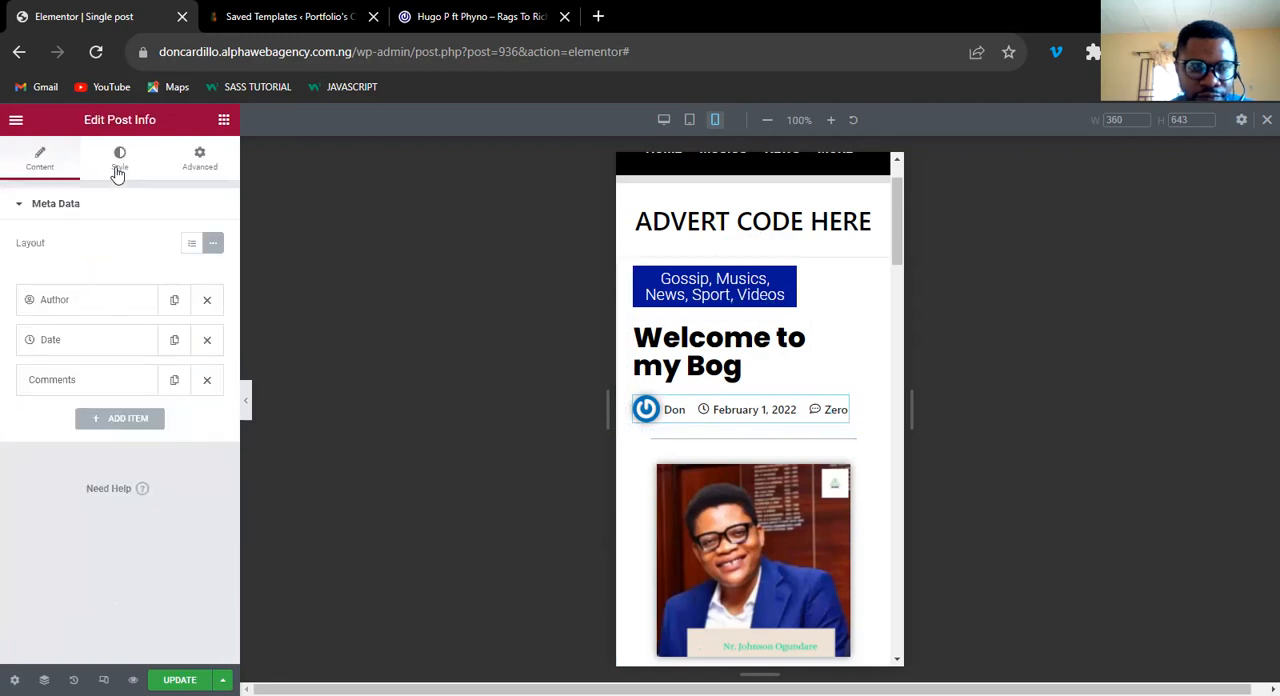
pyautogui.click(117, 173)
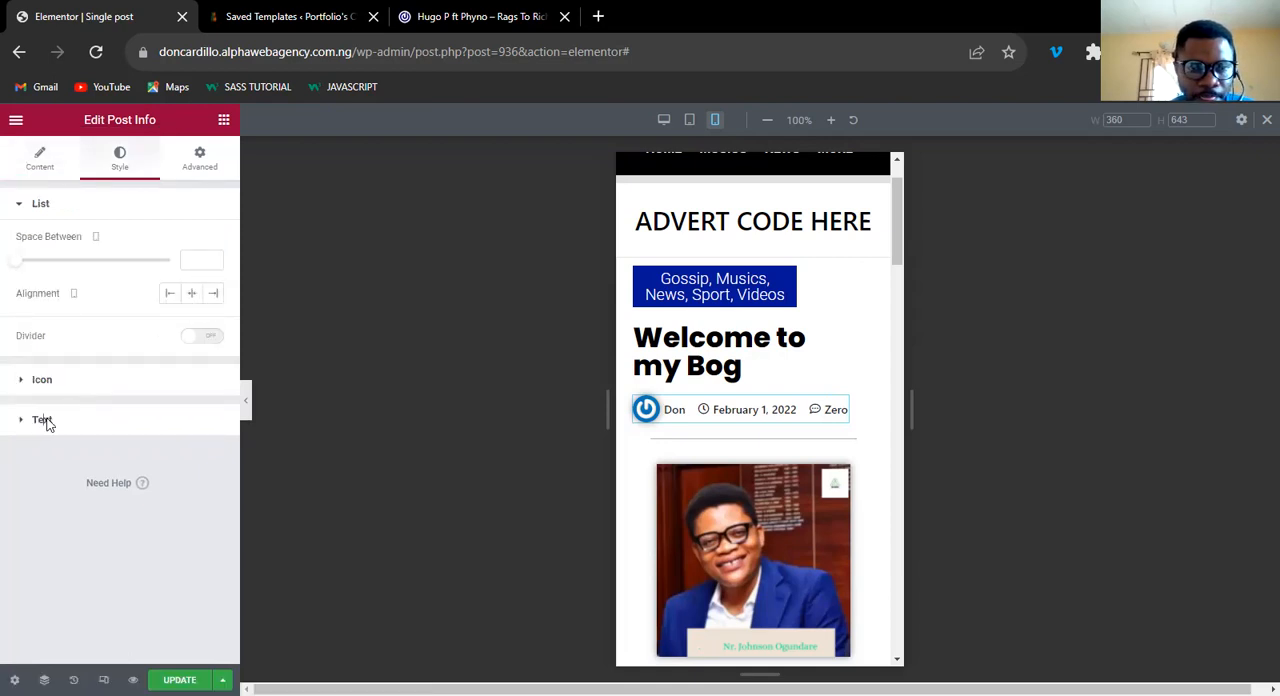
pyautogui.click(42, 421)
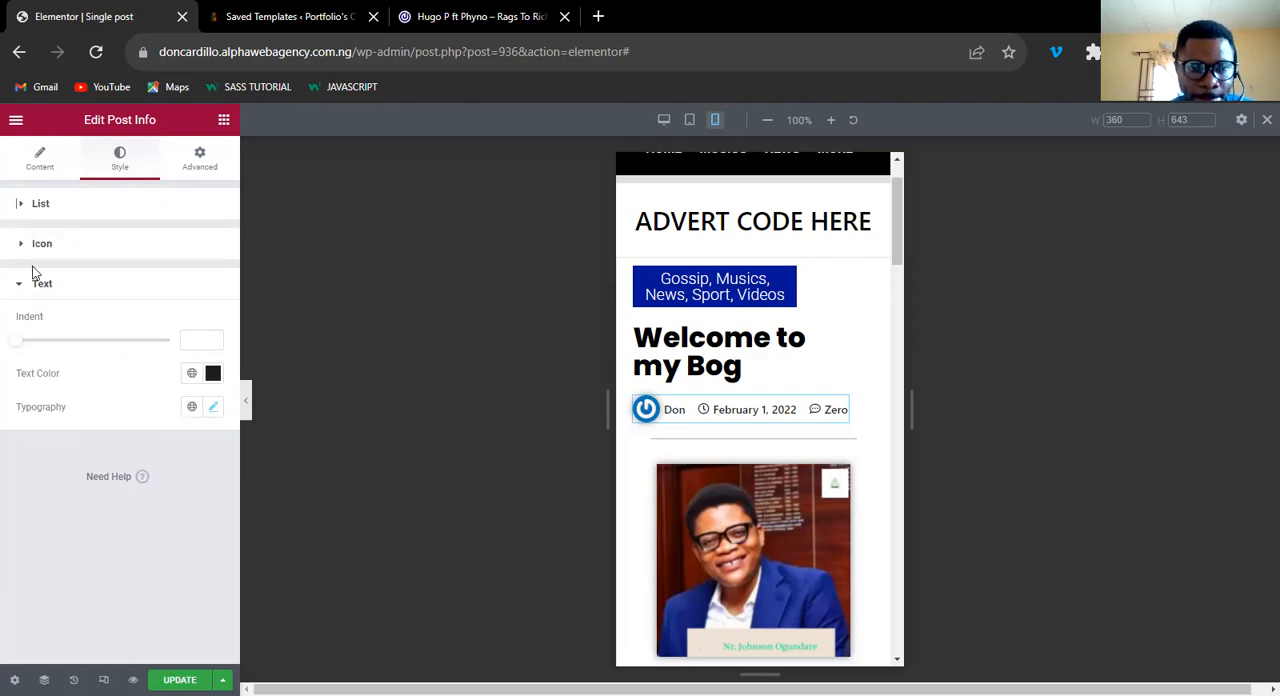
pyautogui.click(213, 409)
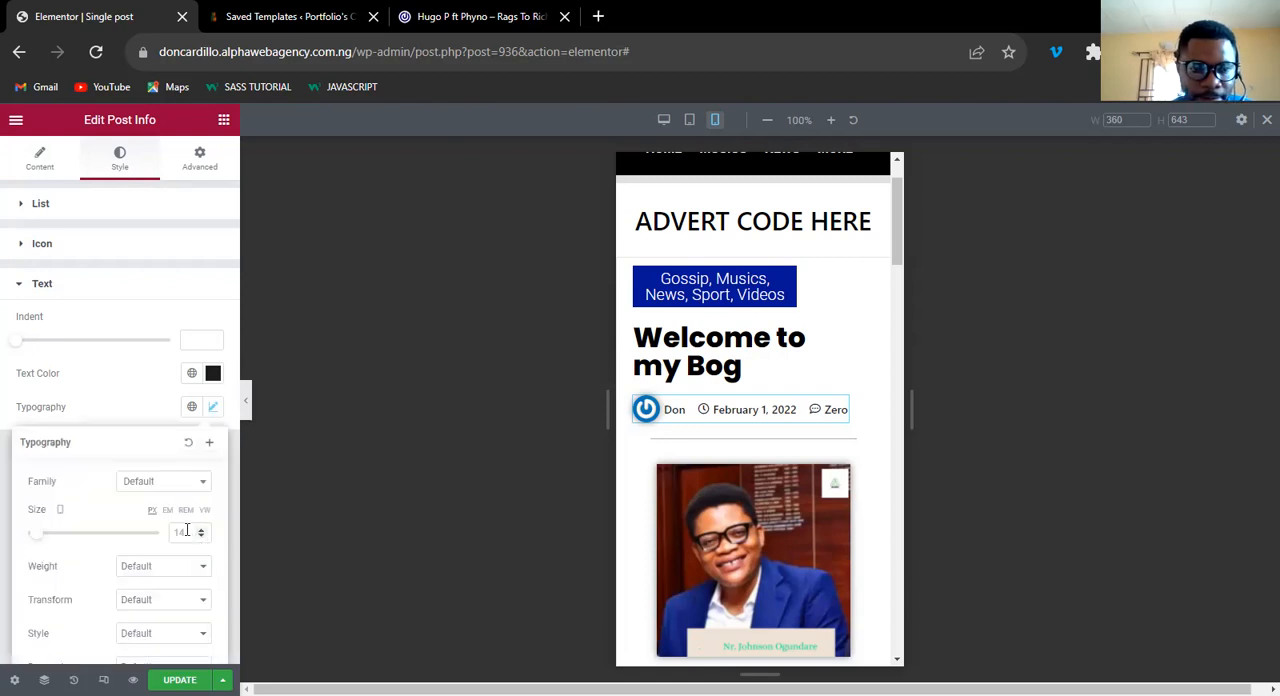
pyautogui.click(187, 531)
pyautogui.write('12')
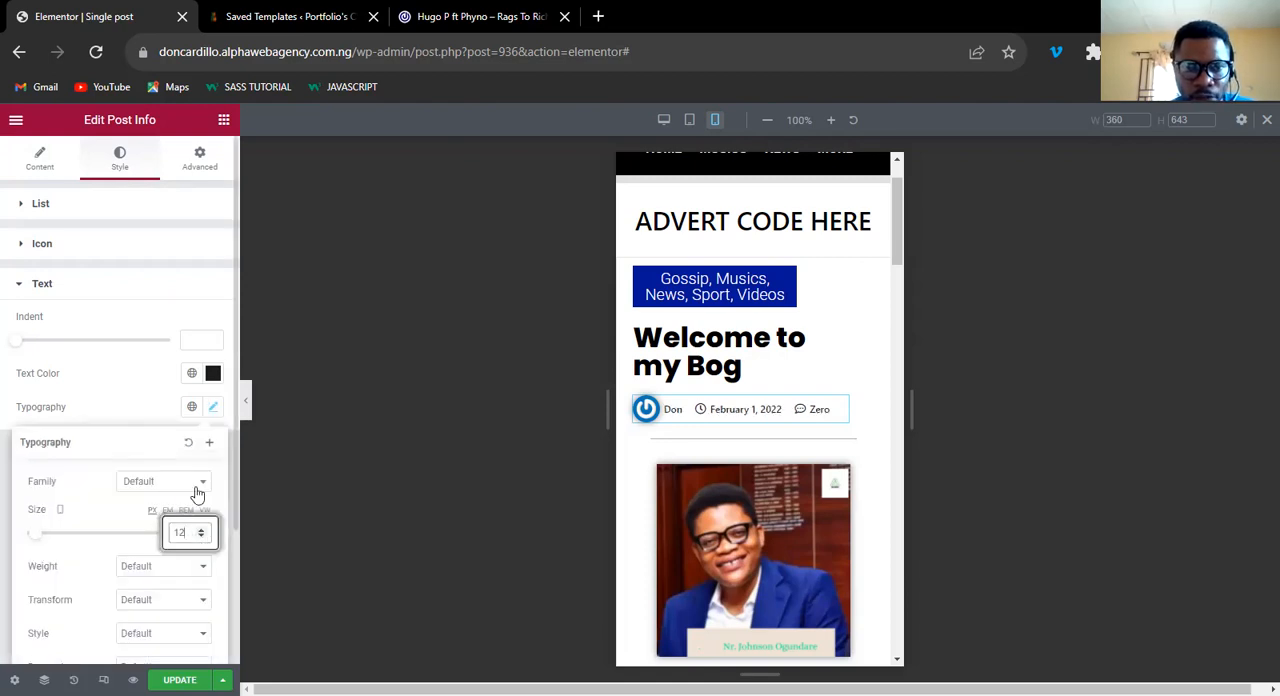
pyautogui.click(423, 241)
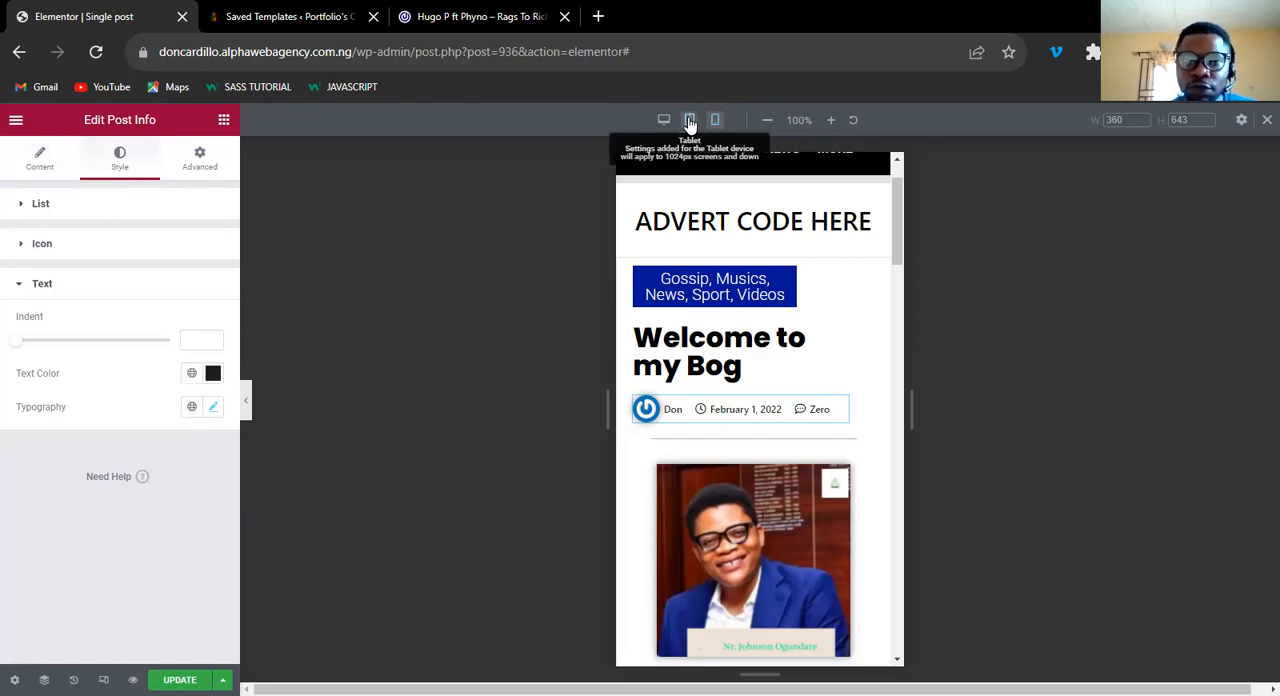
# In the tablet view, set the width of the column holding the post title and Post Info to 100%.
pyautogui.click(690, 122)
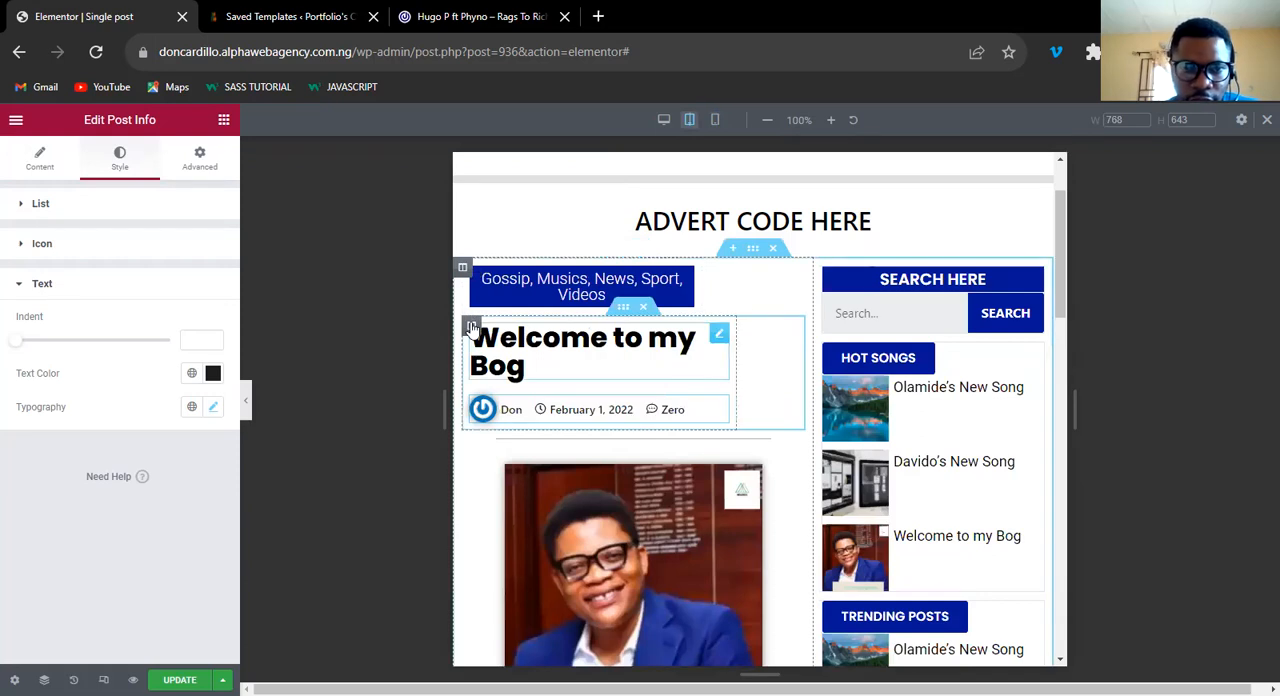
pyautogui.click(470, 328)
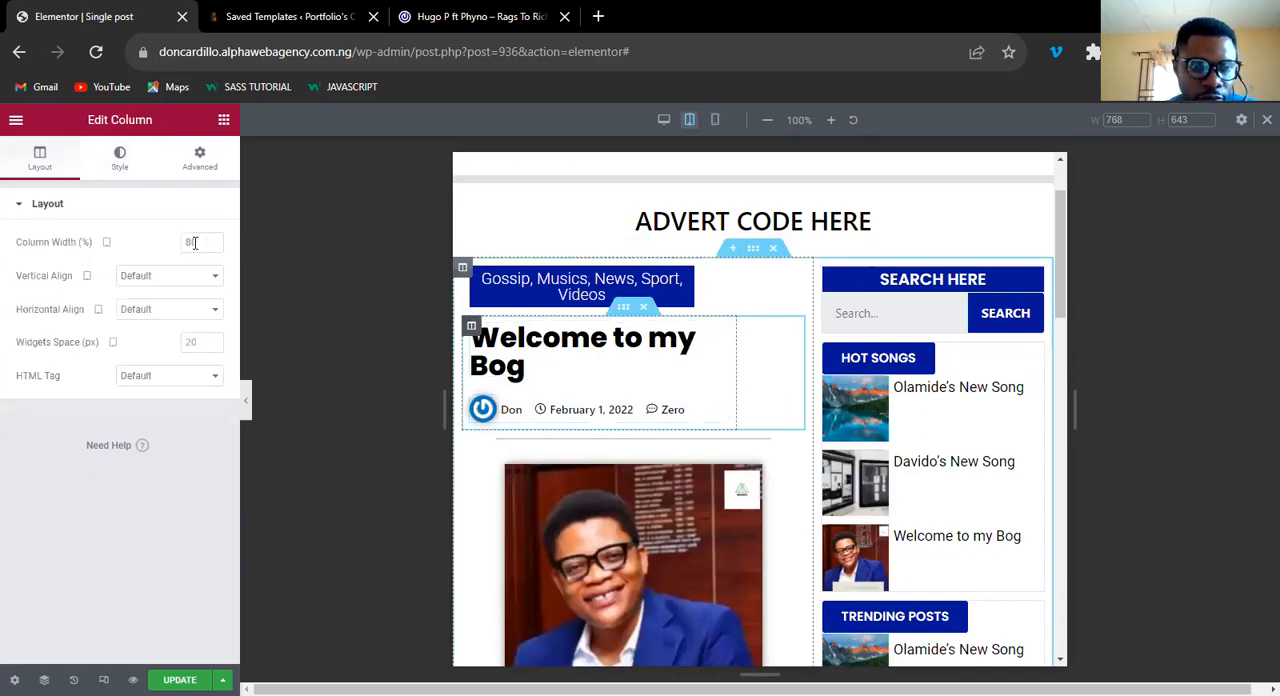
pyautogui.click(193, 241)
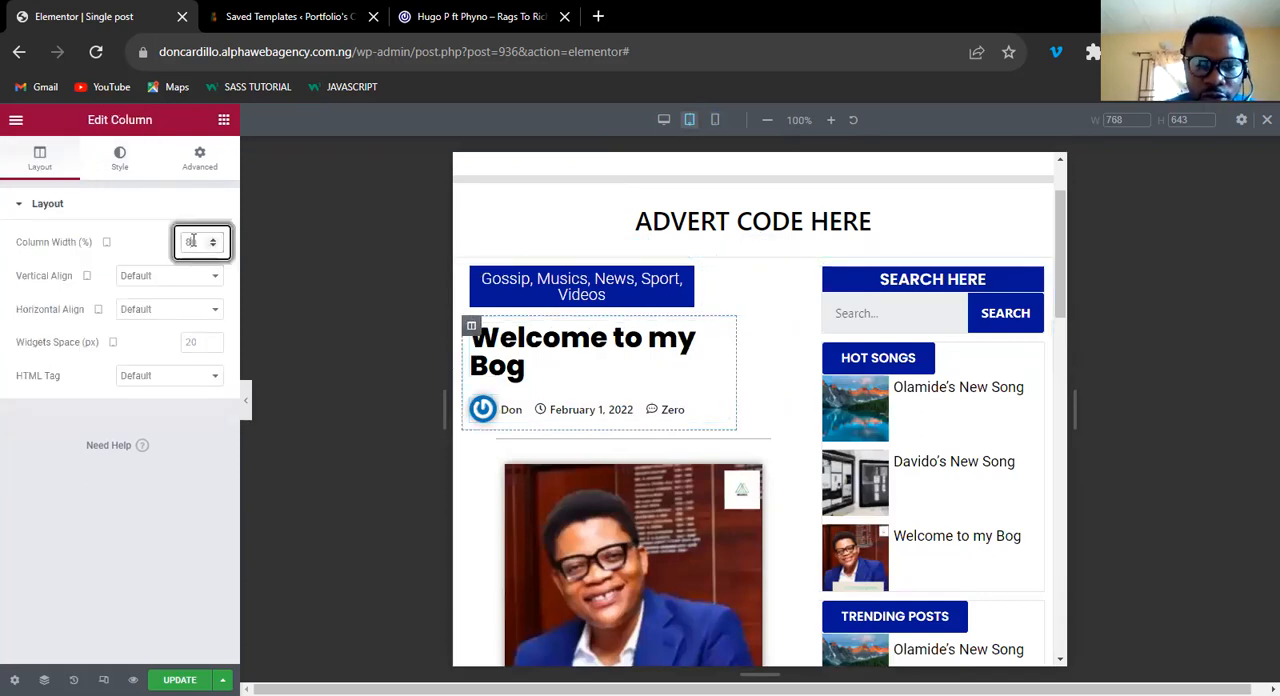
pyautogui.write('100')
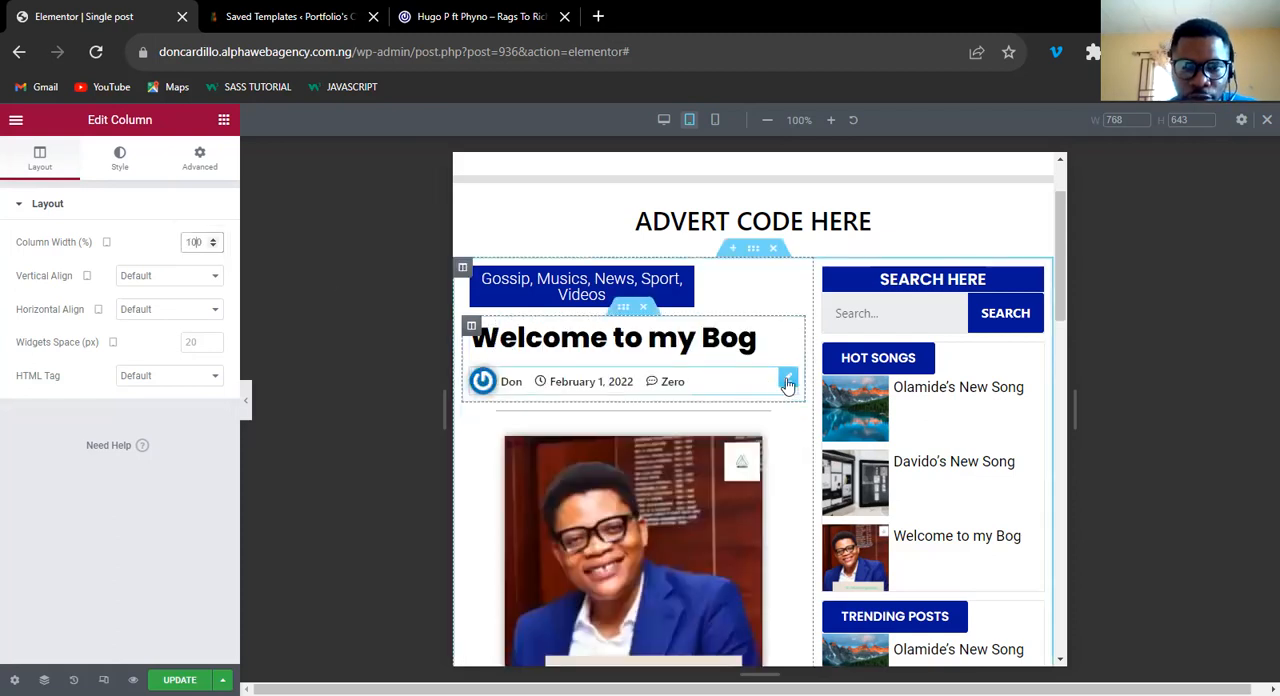
# Review the post template's tablet layout from the header to the comment form.
pyautogui.click(655, 384)
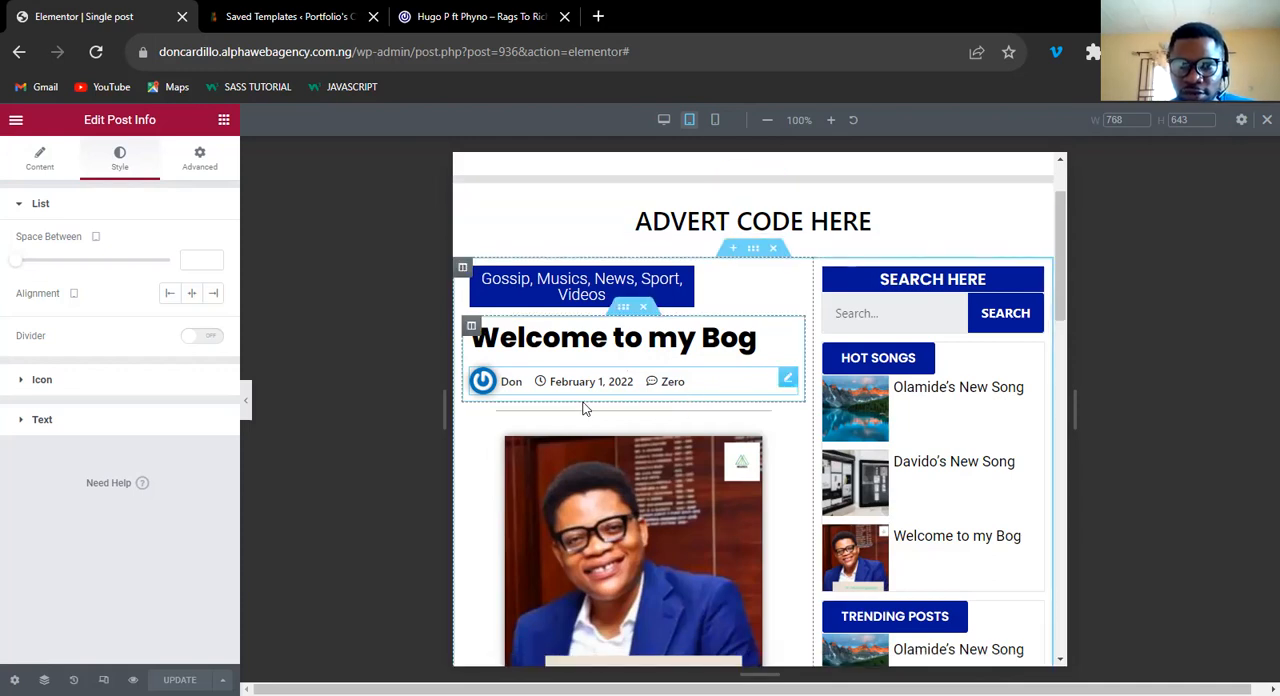
pyautogui.scroll(-5, 768, 430)
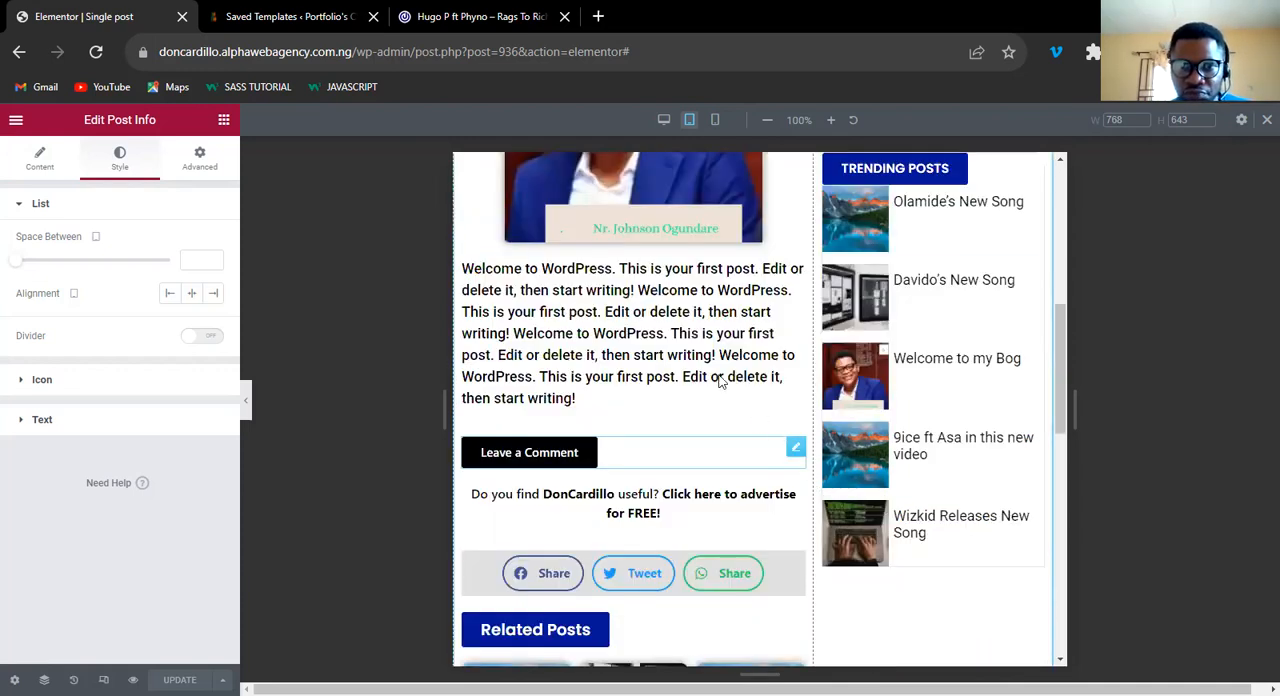
pyautogui.scroll(5, 757, 423)
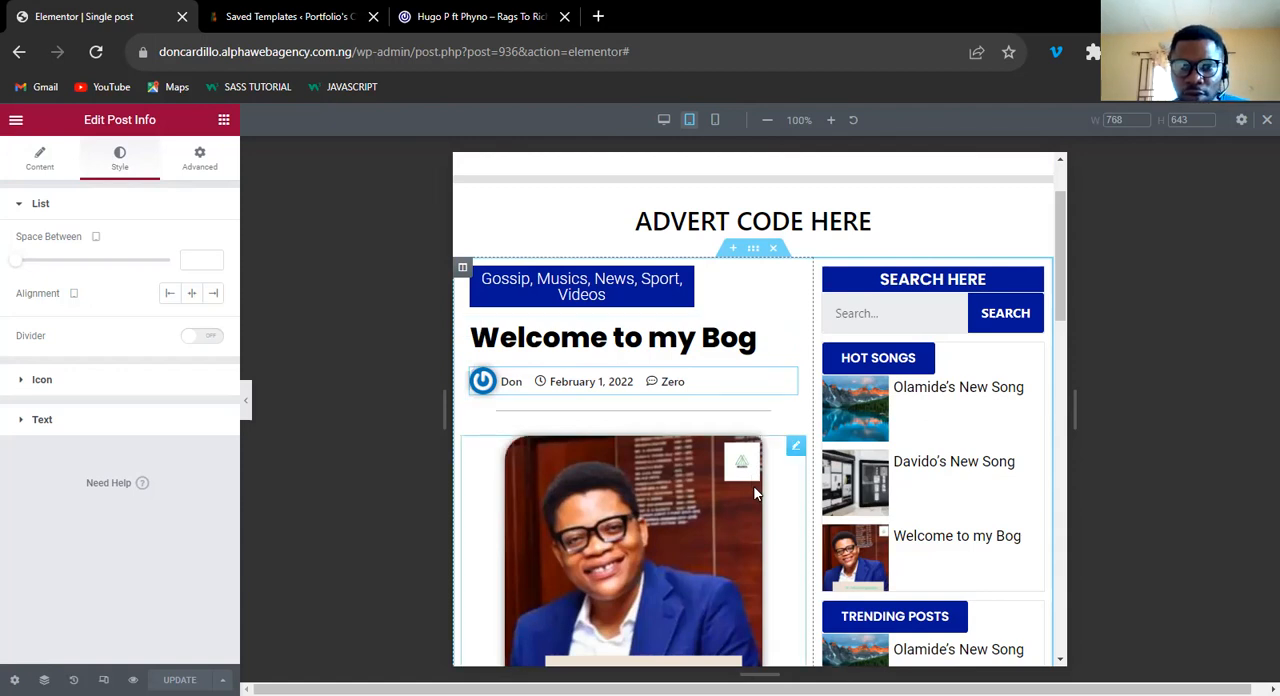
pyautogui.scroll(-5, 757, 494)
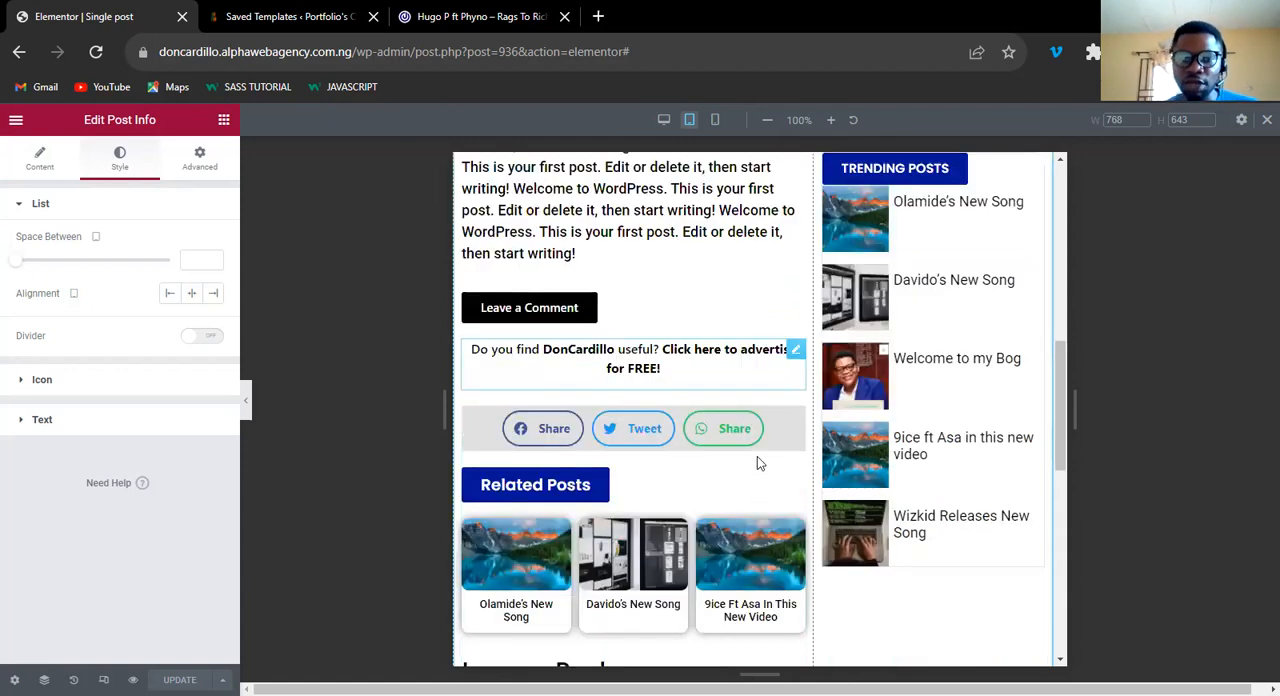
pyautogui.scroll(5, 757, 456)
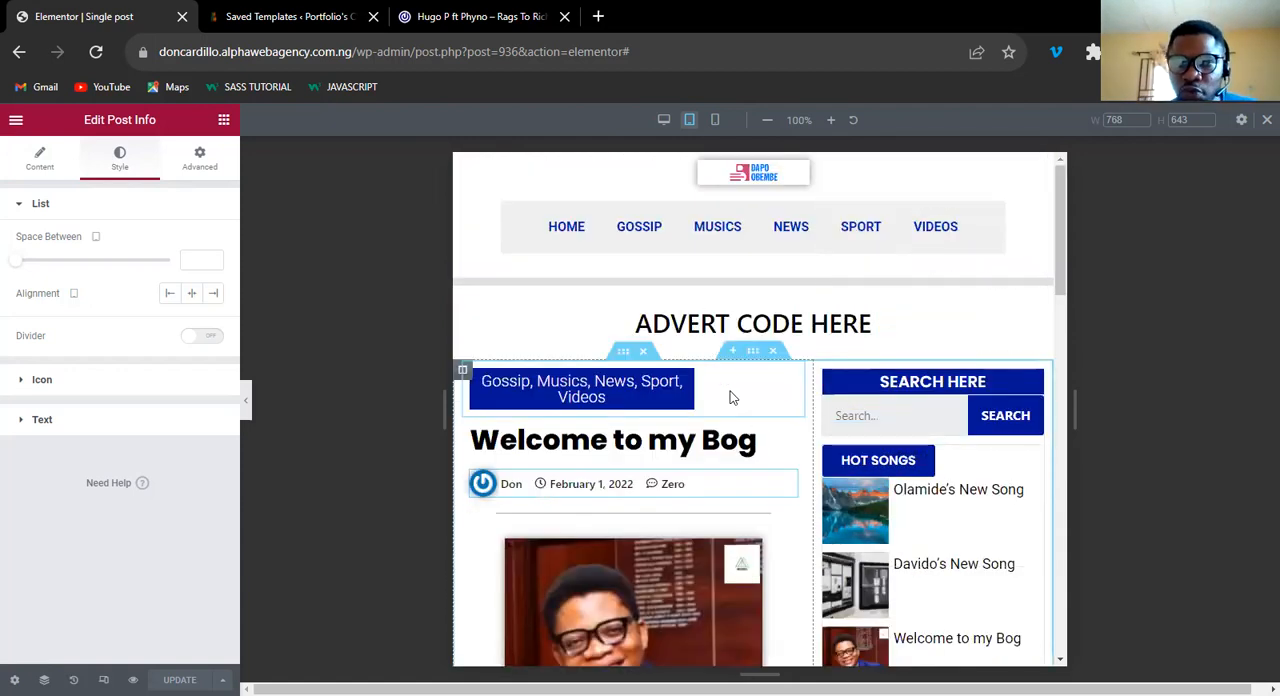
pyautogui.scroll(-8, 745, 445)
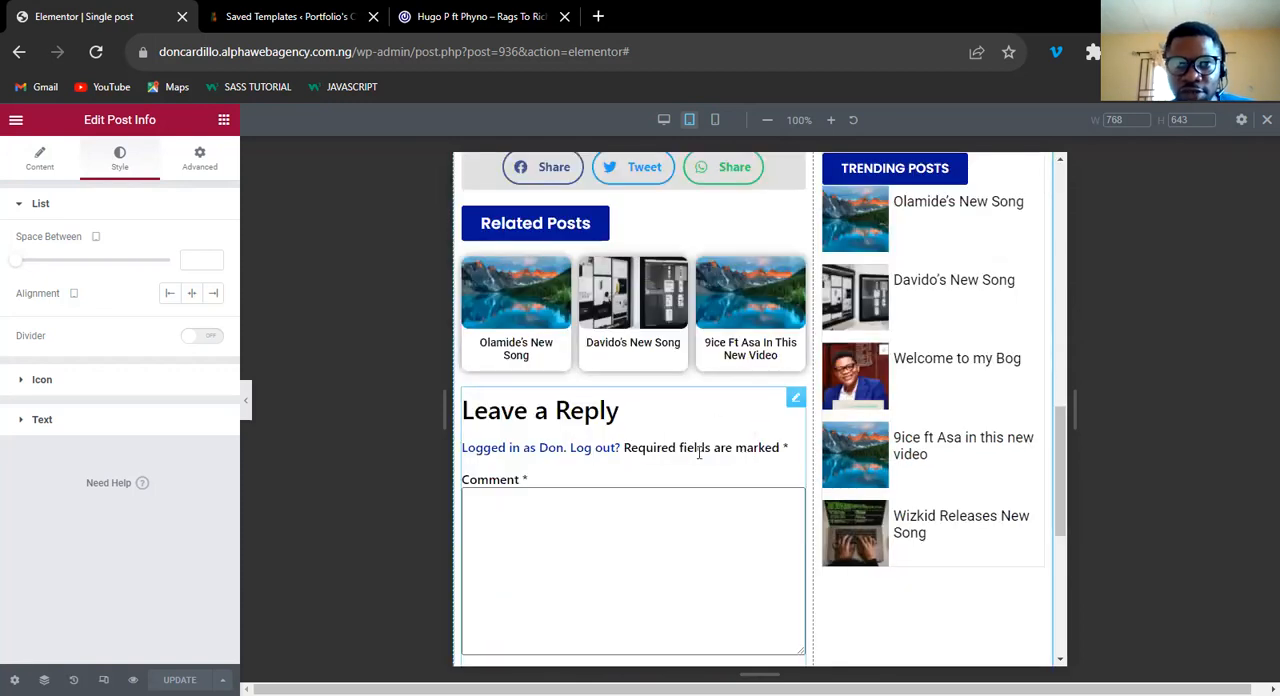
pyautogui.scroll(9, 699, 453)
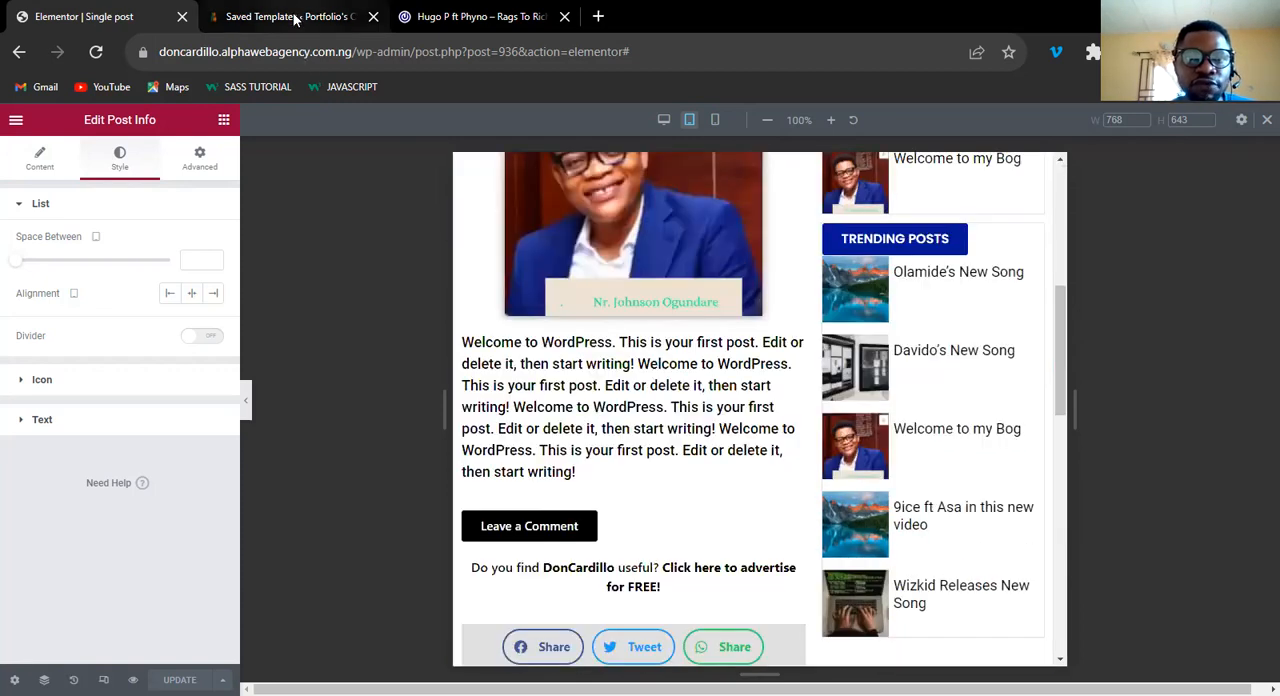
# Open the live site in a new browser tab from the WordPress Saved Templates page and view its home page.
pyautogui.click(284, 17)
pyautogui.moveTo(83, 124)
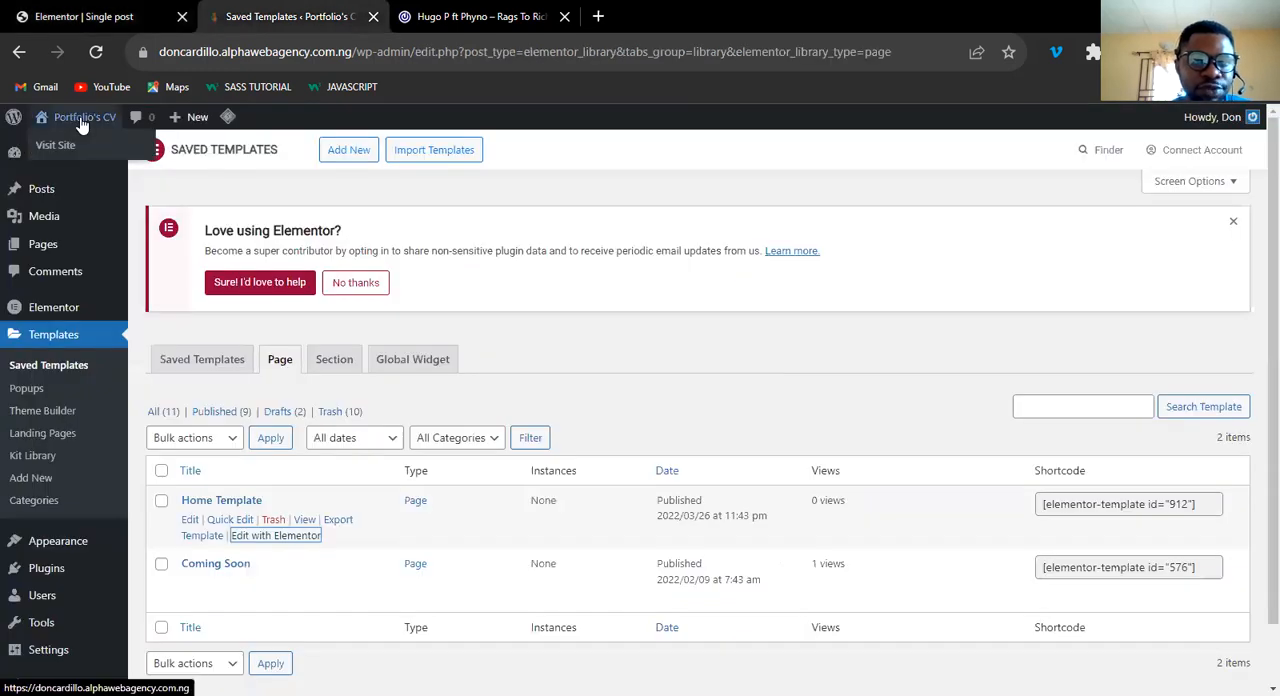
pyautogui.rightClick(116, 158)
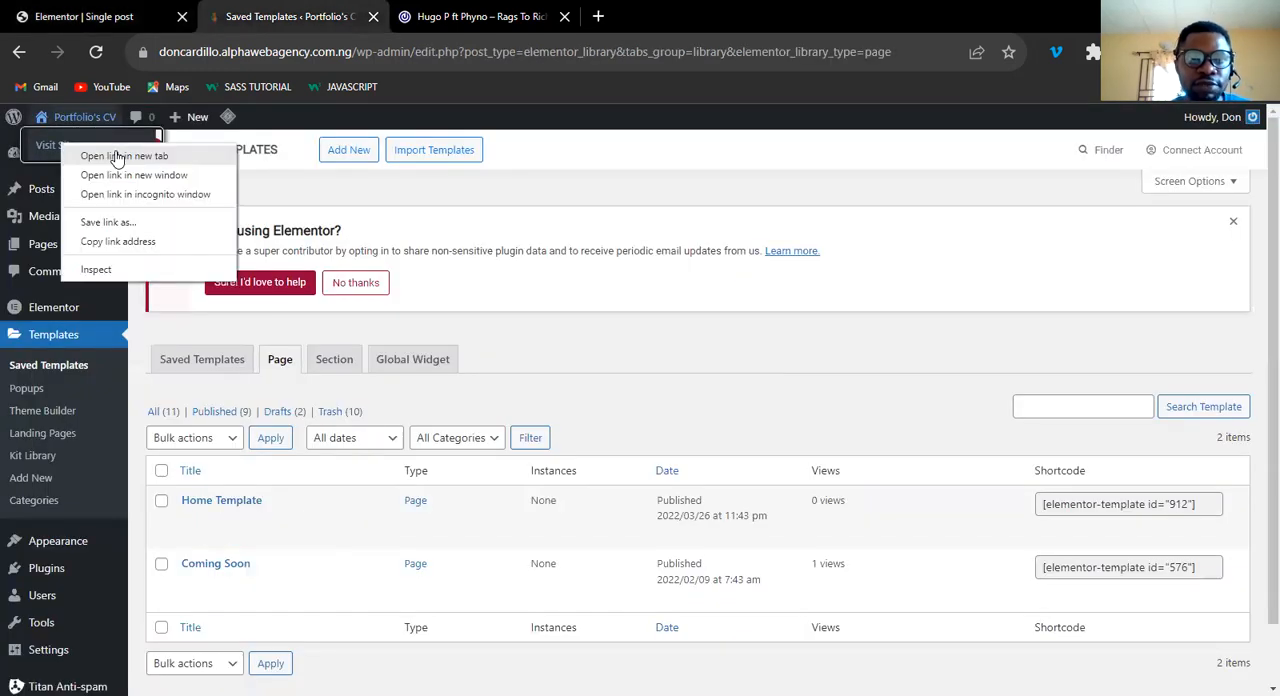
pyautogui.click(450, 21)
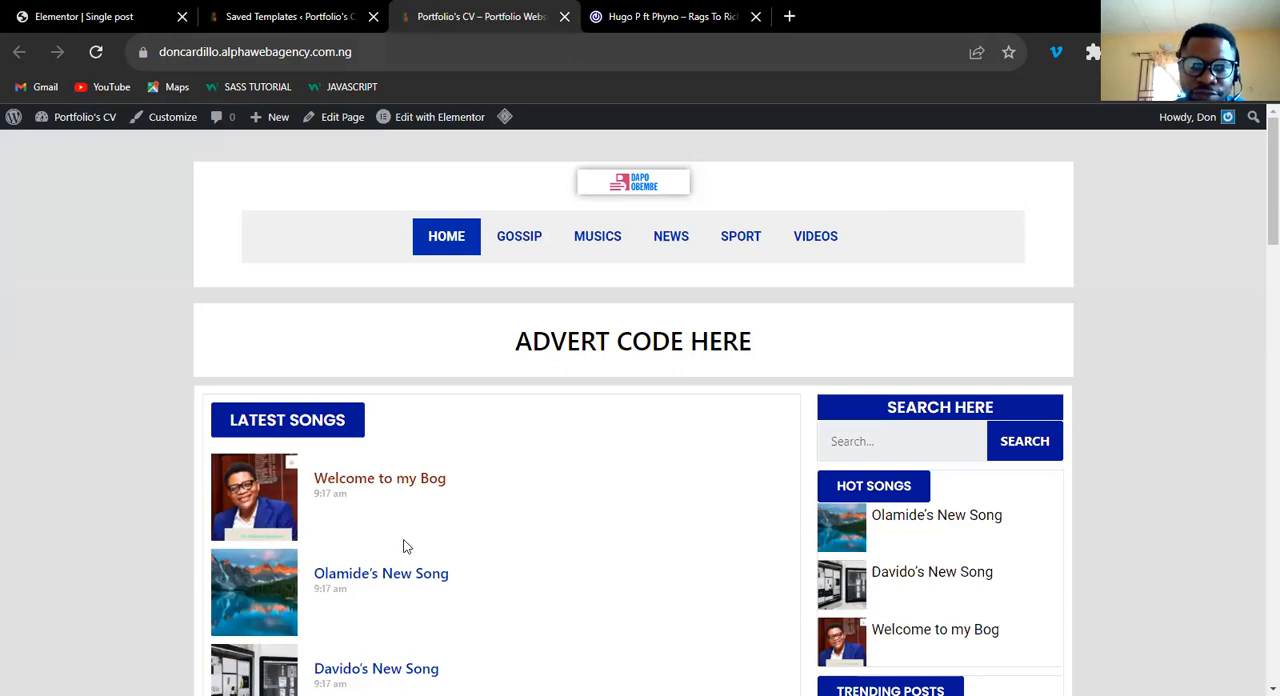
# Open the Olamide's New Song post on the live site and review its desktop layout from header to footer.
pyautogui.click(405, 577)
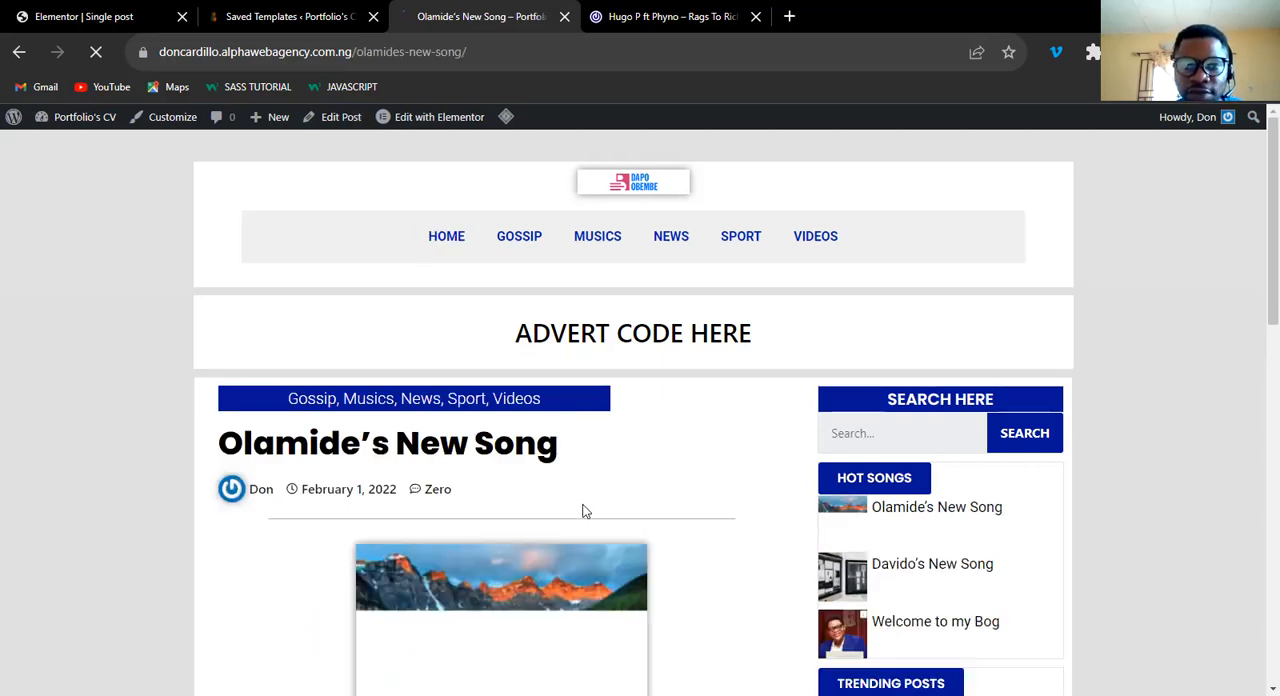
pyautogui.scroll(-5, 593, 497)
pyautogui.scroll(5, 592, 498)
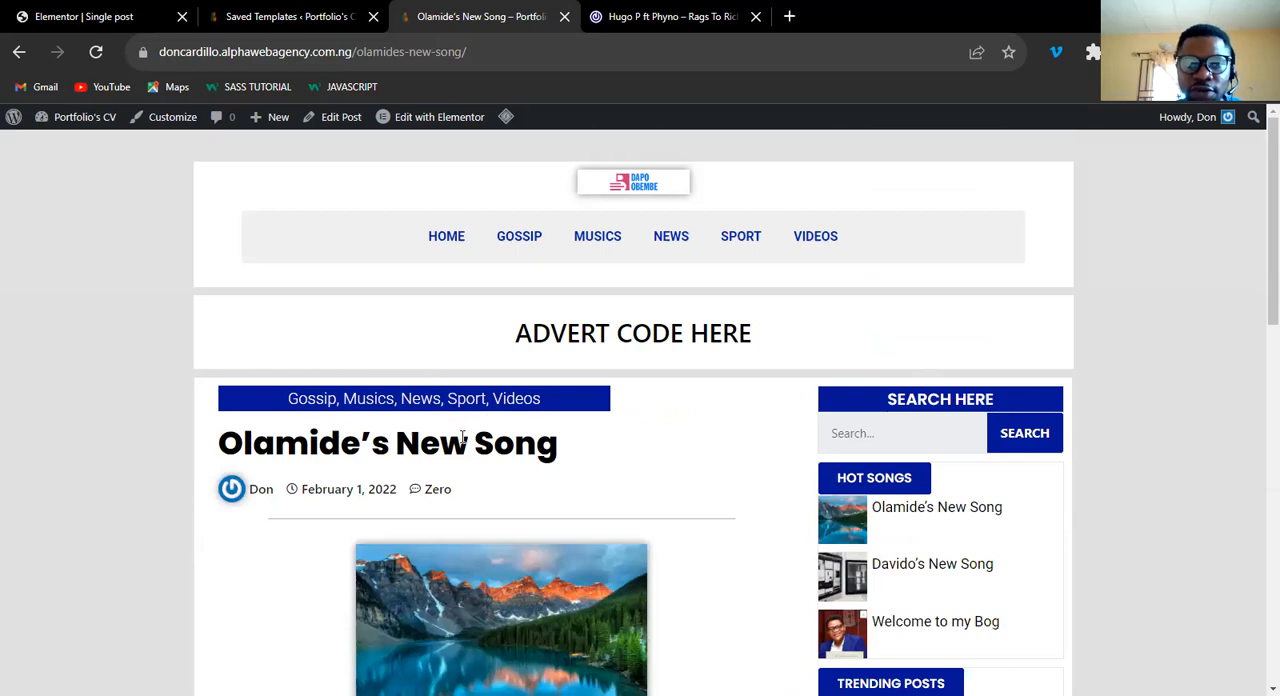
pyautogui.scroll(-5, 462, 437)
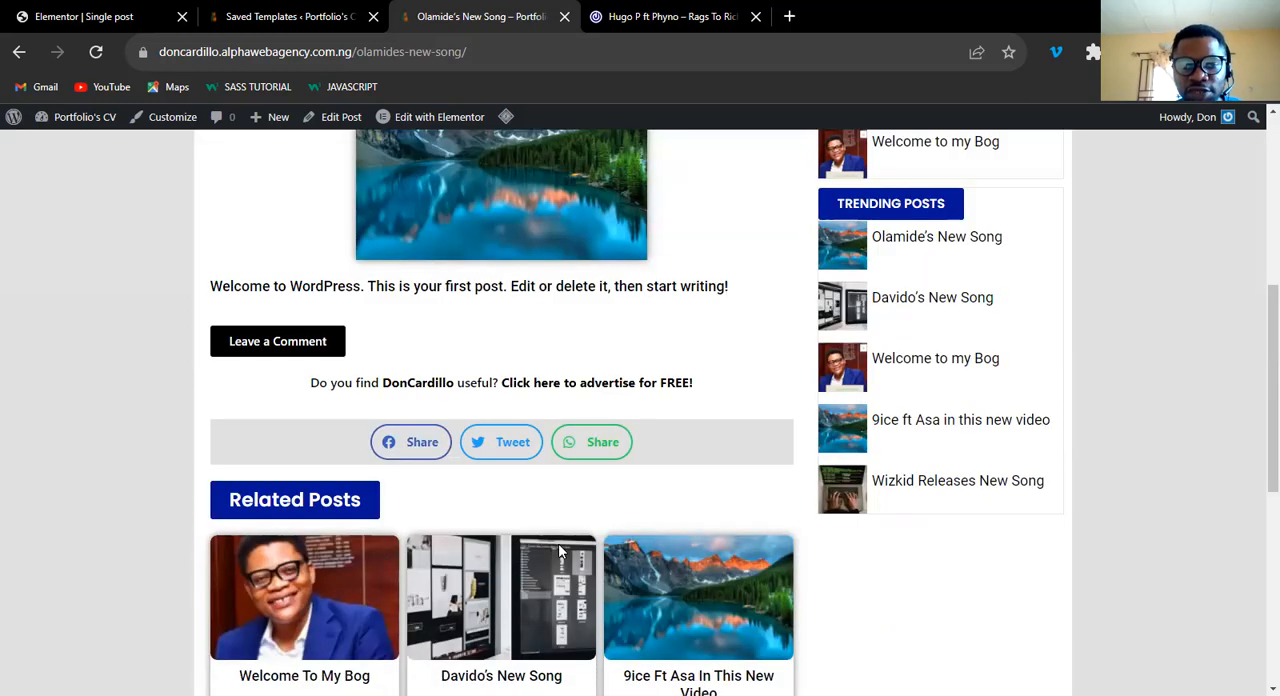
pyautogui.scroll(5, 545, 532)
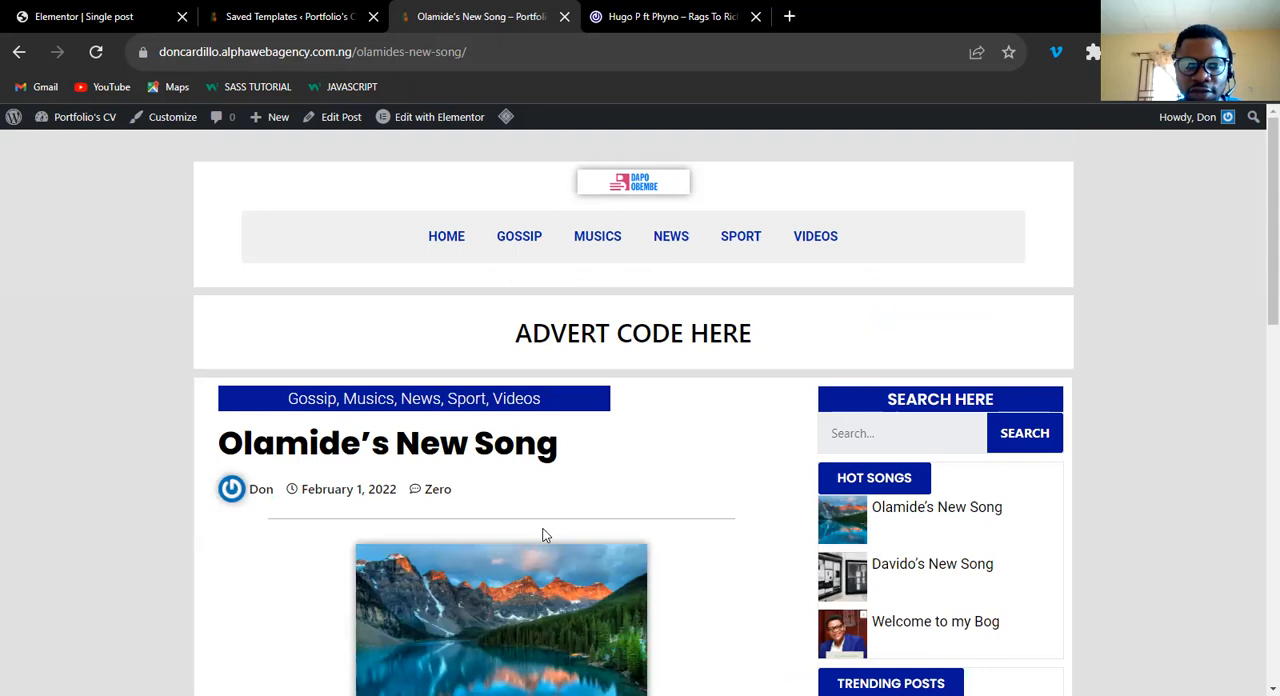
pyautogui.scroll(-10, 545, 535)
pyautogui.scroll(10, 700, 533)
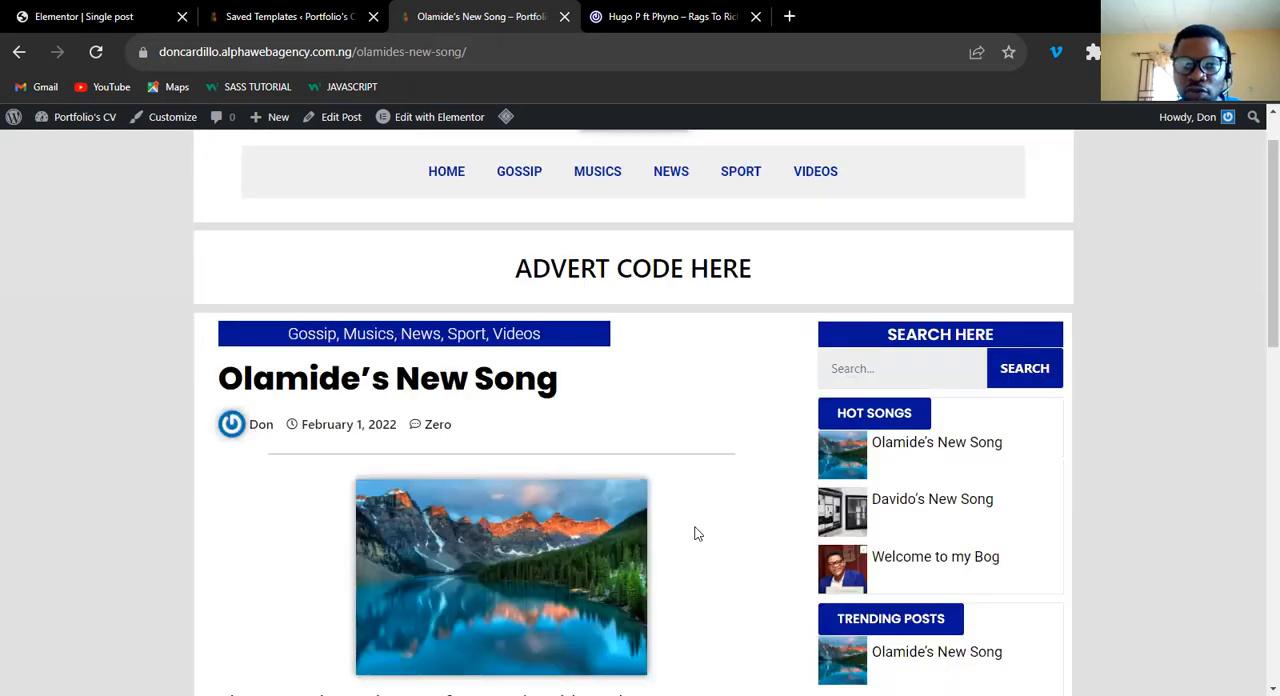
pyautogui.scroll(-5, 697, 533)
pyautogui.scroll(-4, 697, 533)
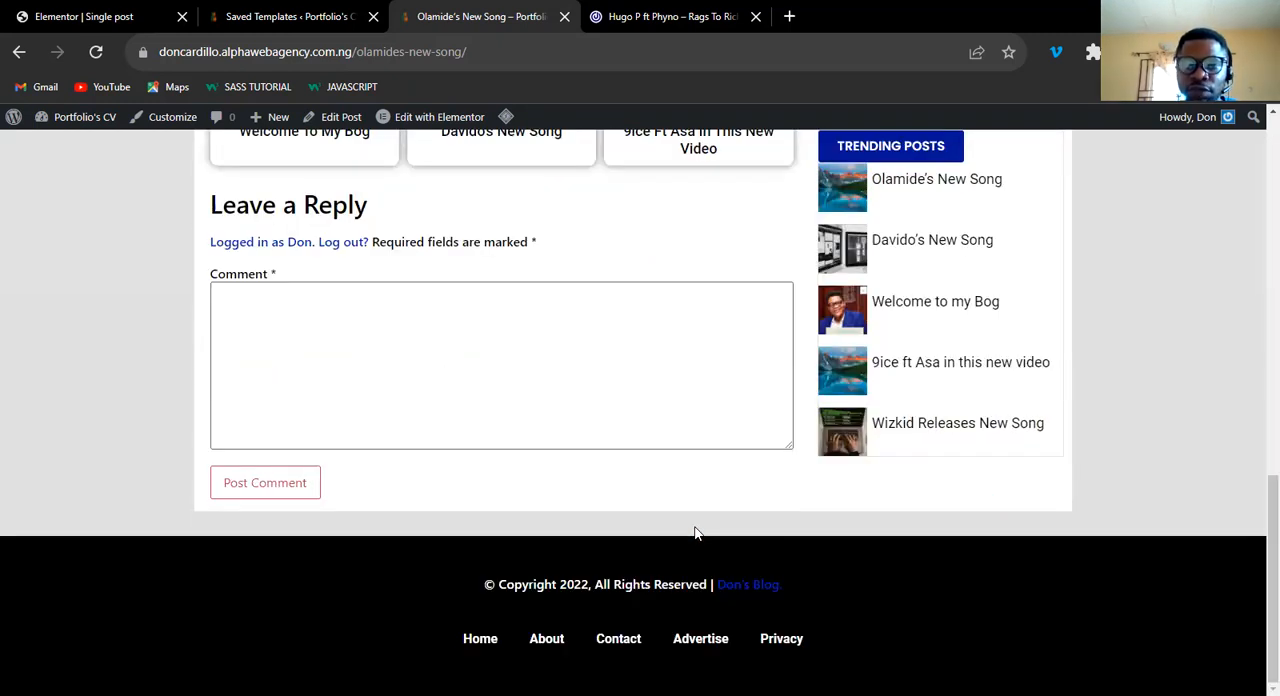
pyautogui.scroll(10, 697, 533)
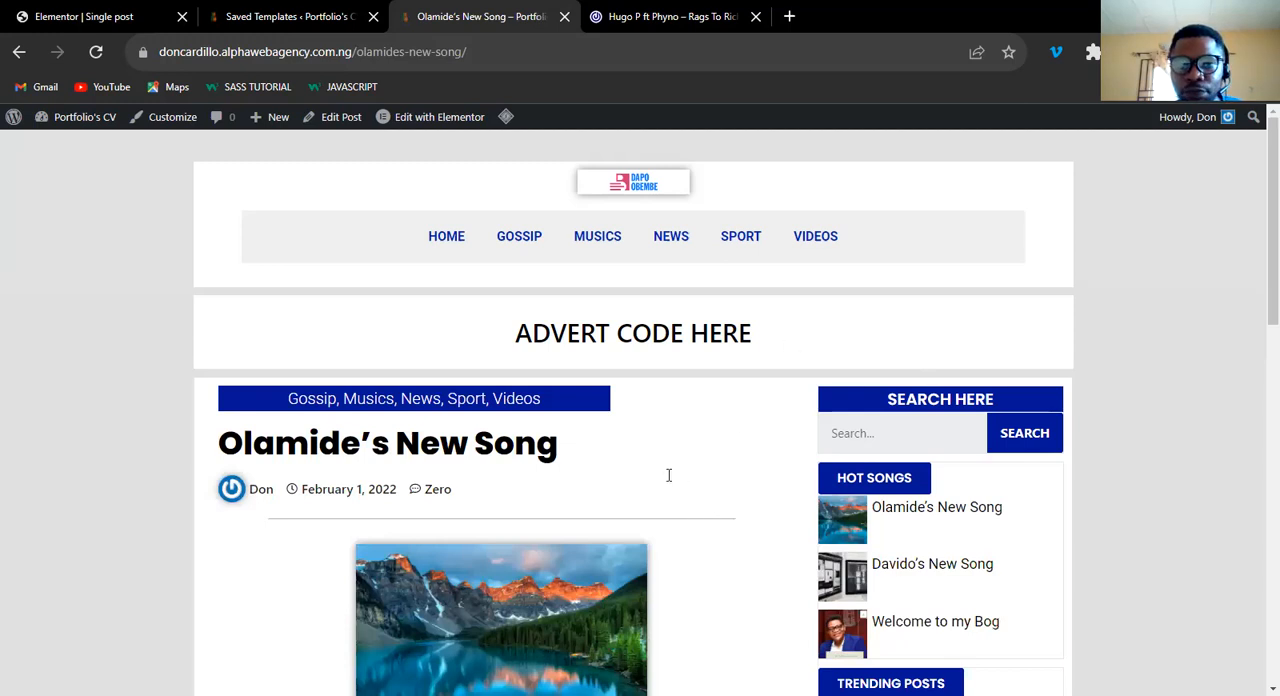
pyautogui.scroll(-10, 669, 477)
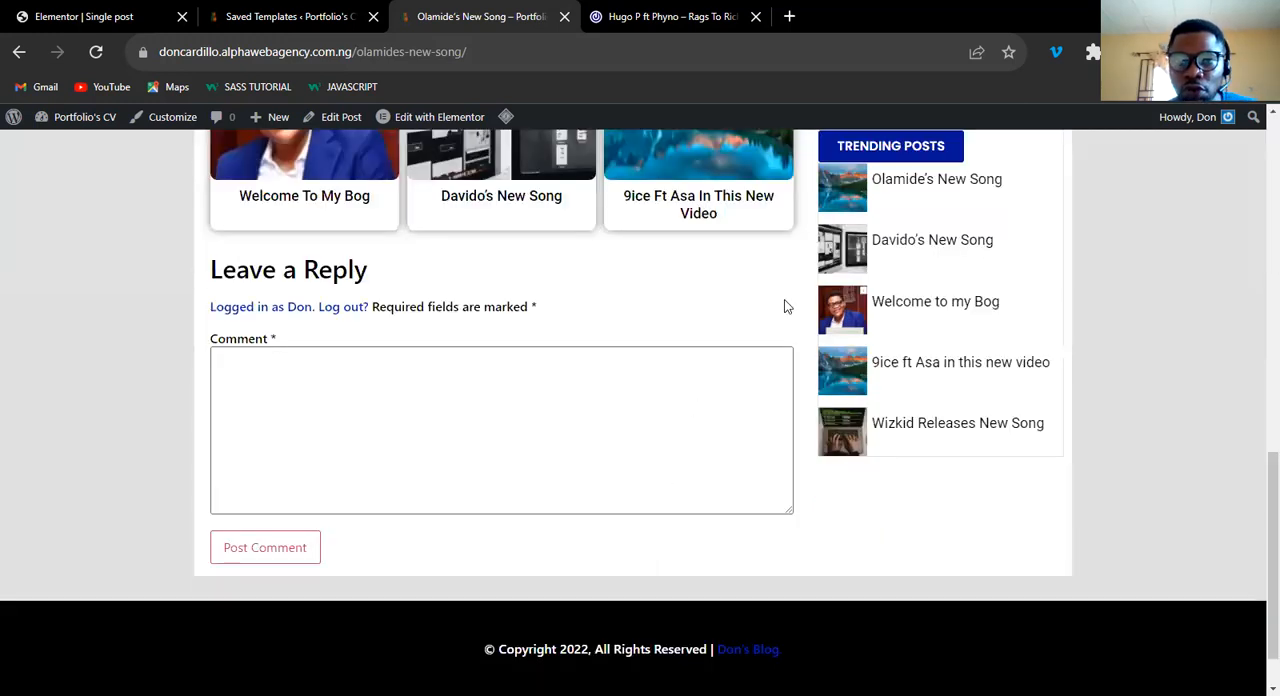
pyautogui.scroll(10, 545, 377)
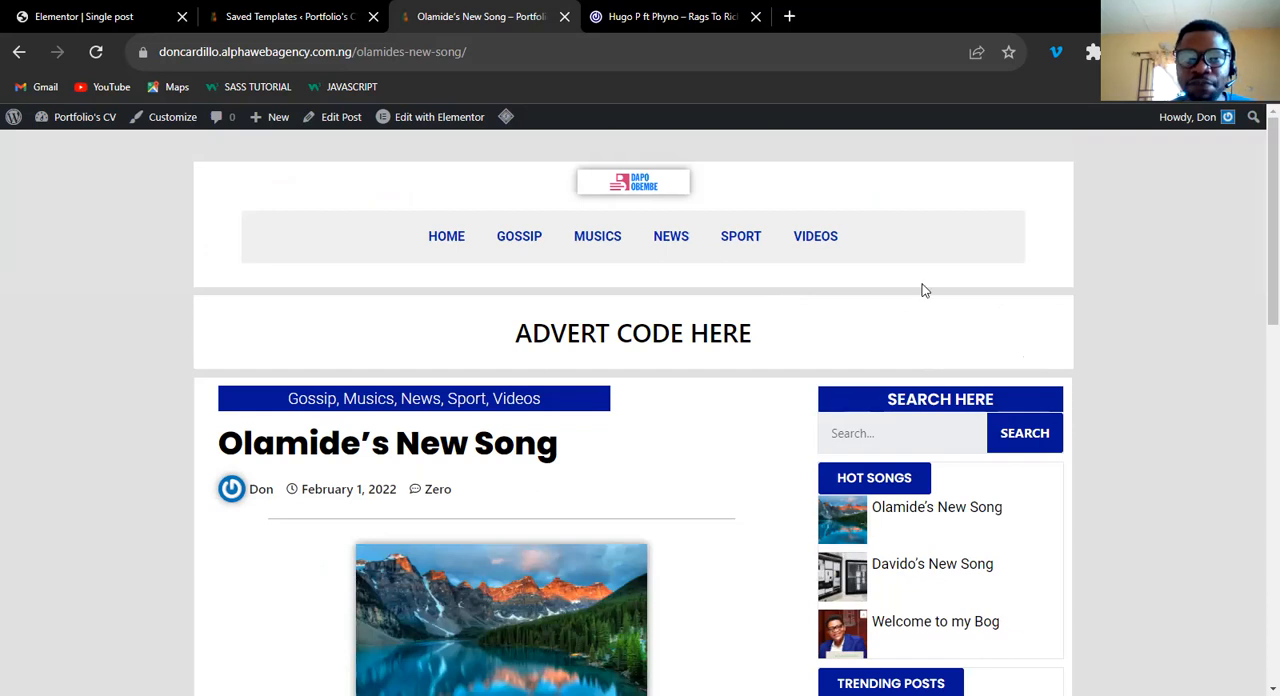
# Inspect the live post in the browser's responsive view, and expand the MORE menu on the 042jam.com reference page for comparison.
pyautogui.rightClick(1032, 290)
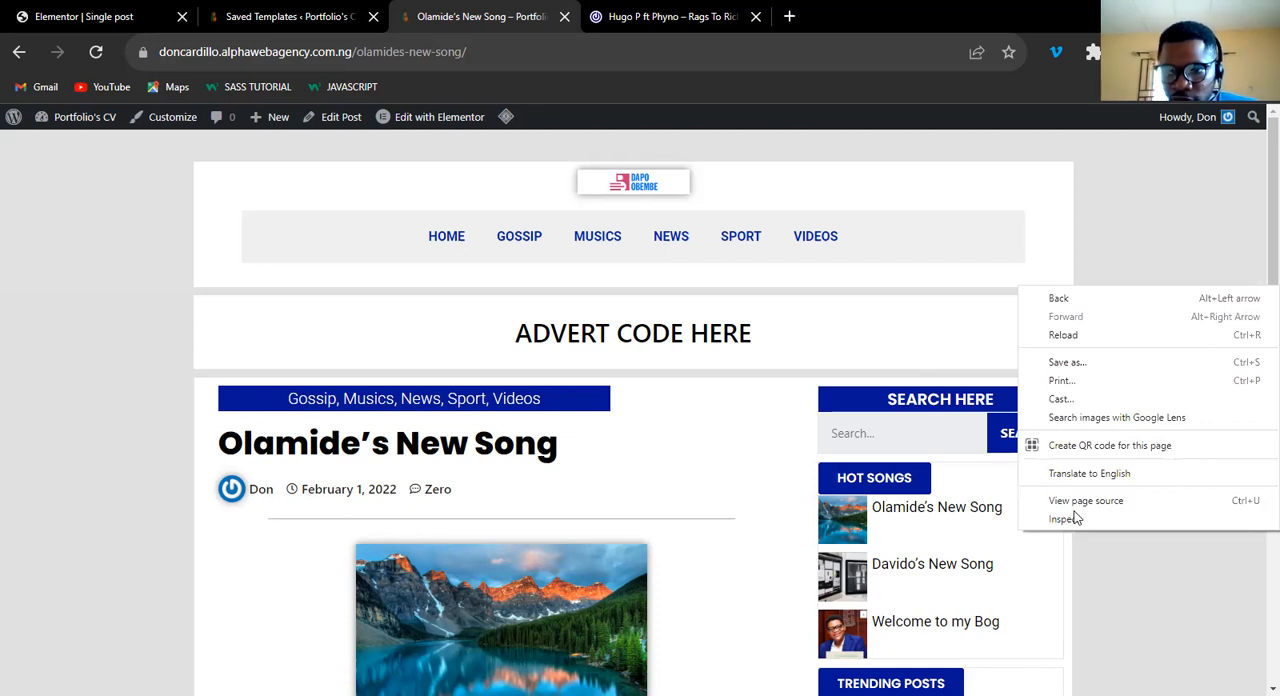
pyautogui.click(1062, 519)
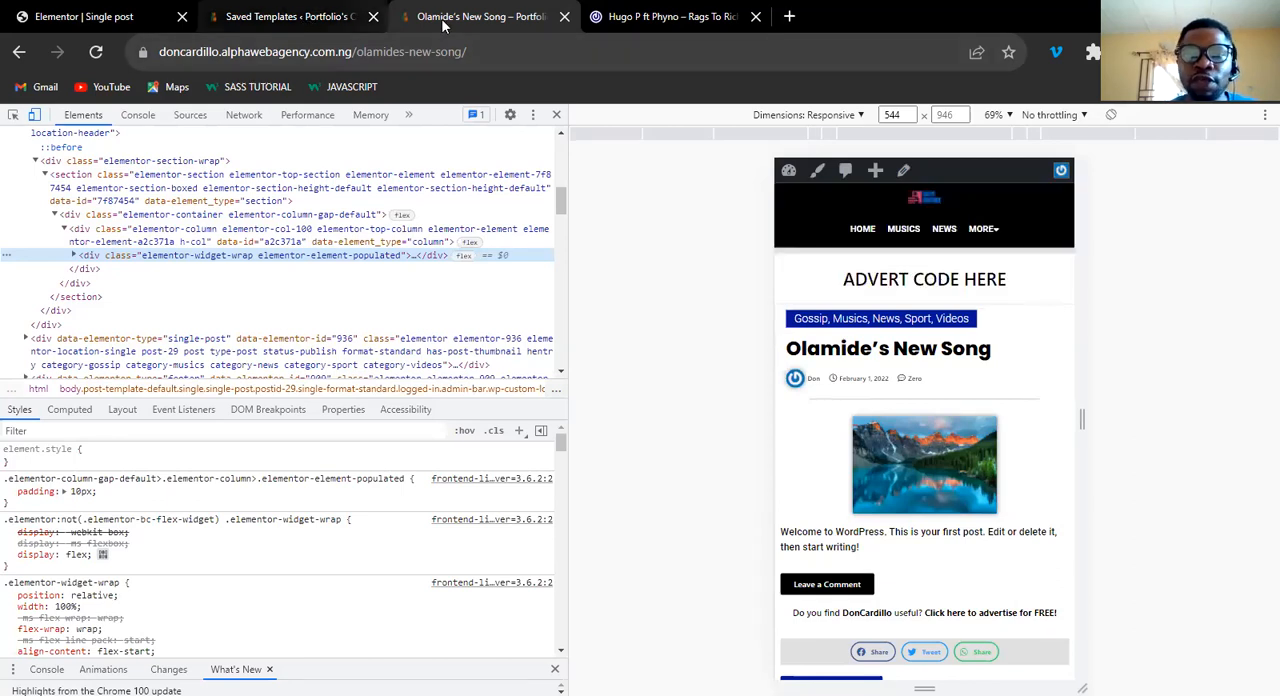
pyautogui.click(665, 17)
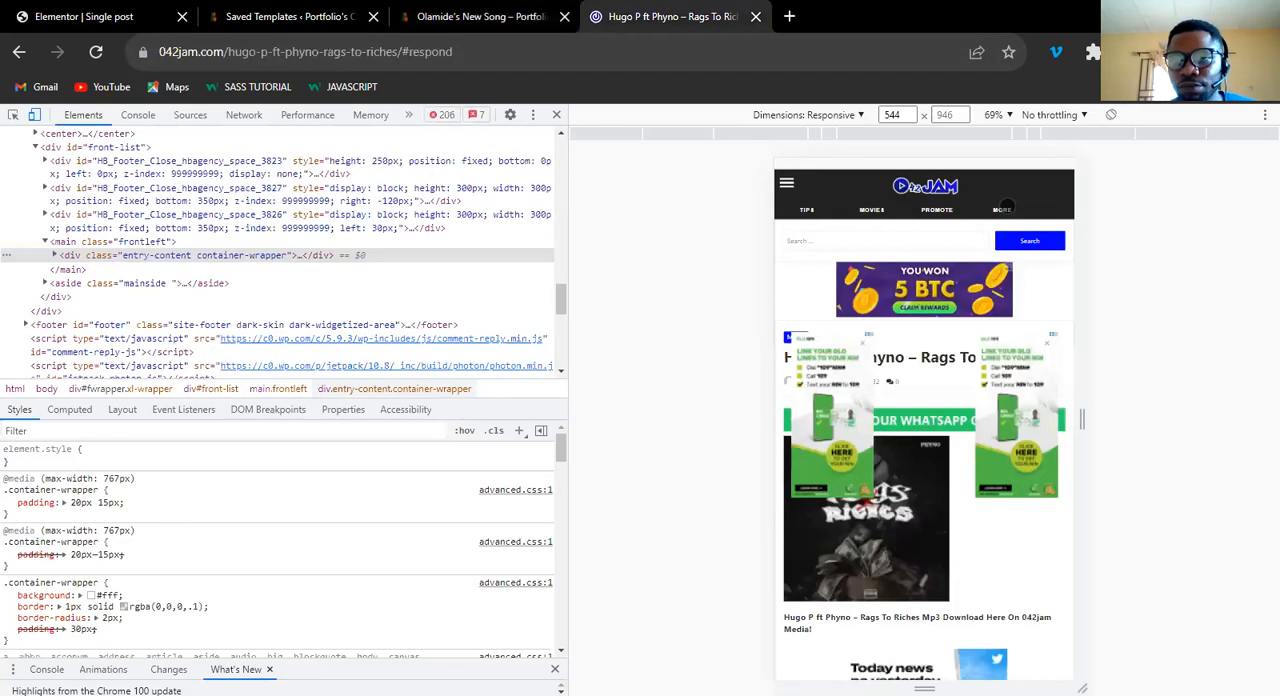
pyautogui.click(1002, 208)
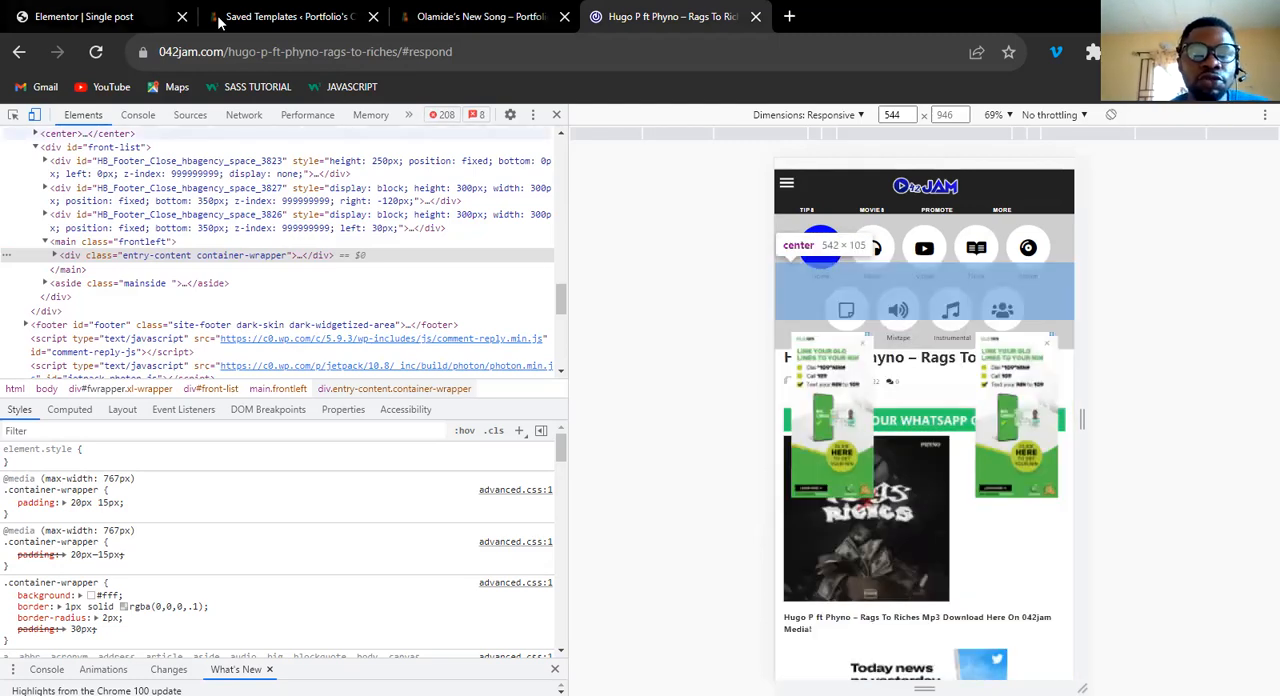
# Create a new Elementor popup template named Mobile Menu from the WordPress dashboard.
pyautogui.click(276, 18)
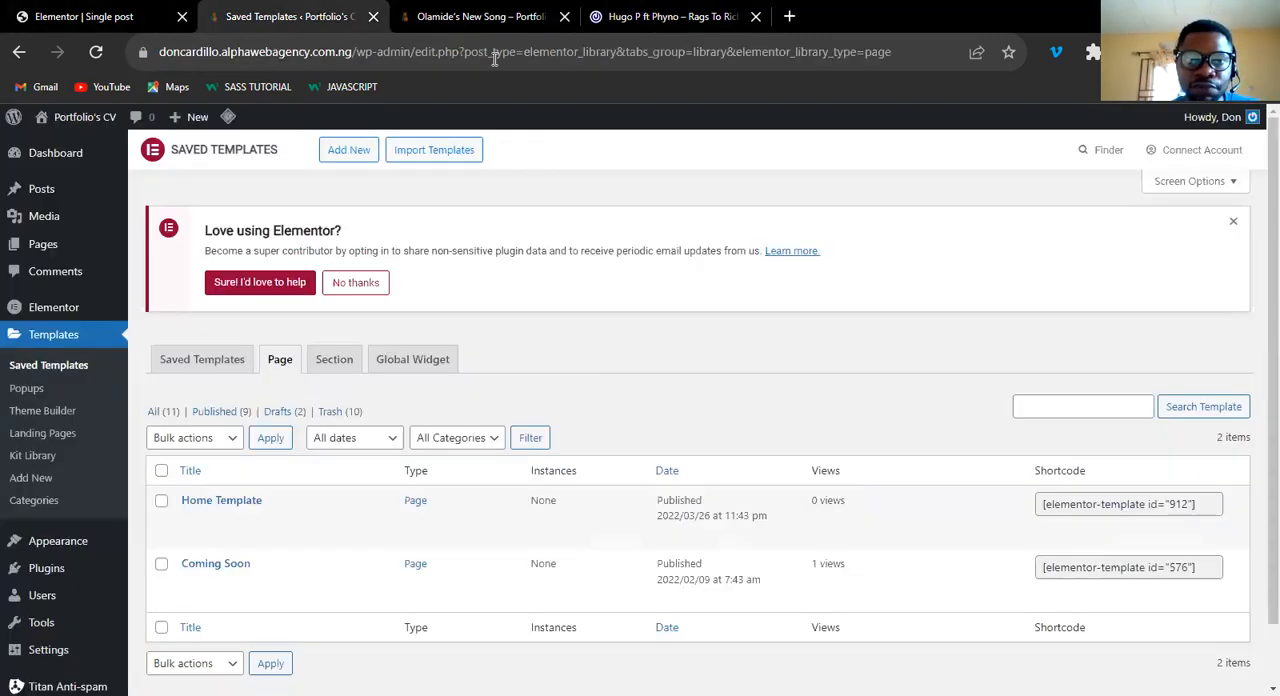
pyautogui.click(36, 397)
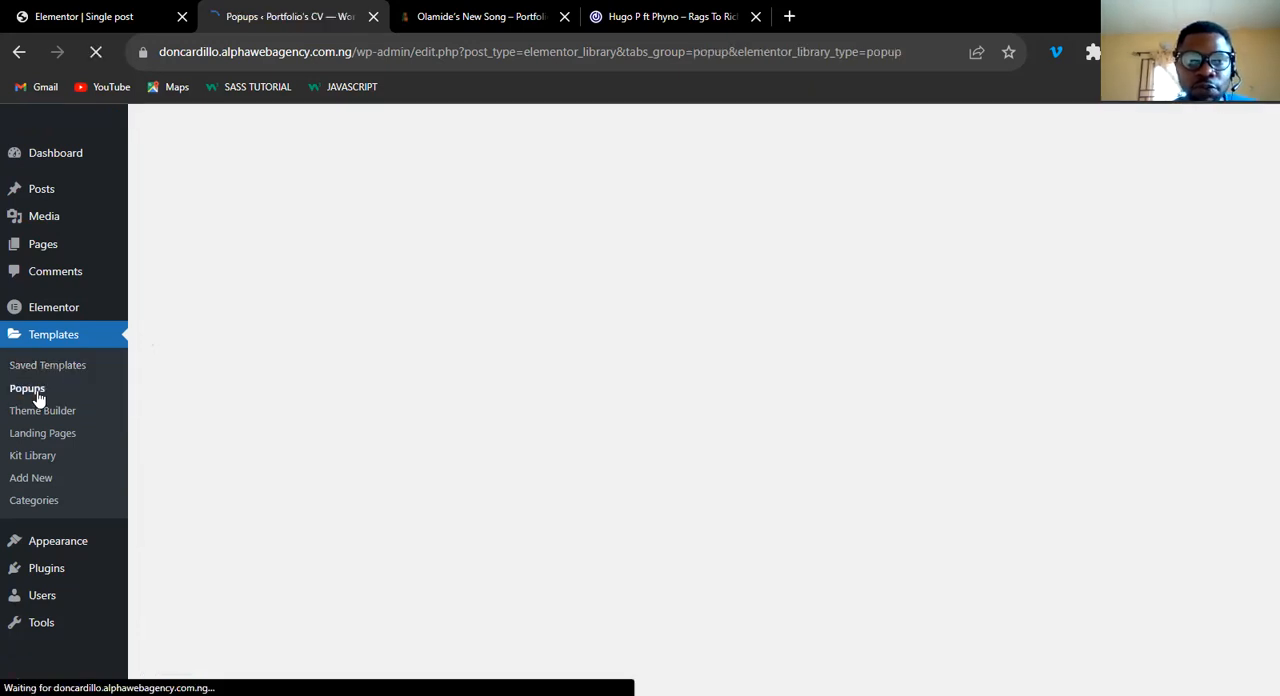
pyautogui.click(273, 515)
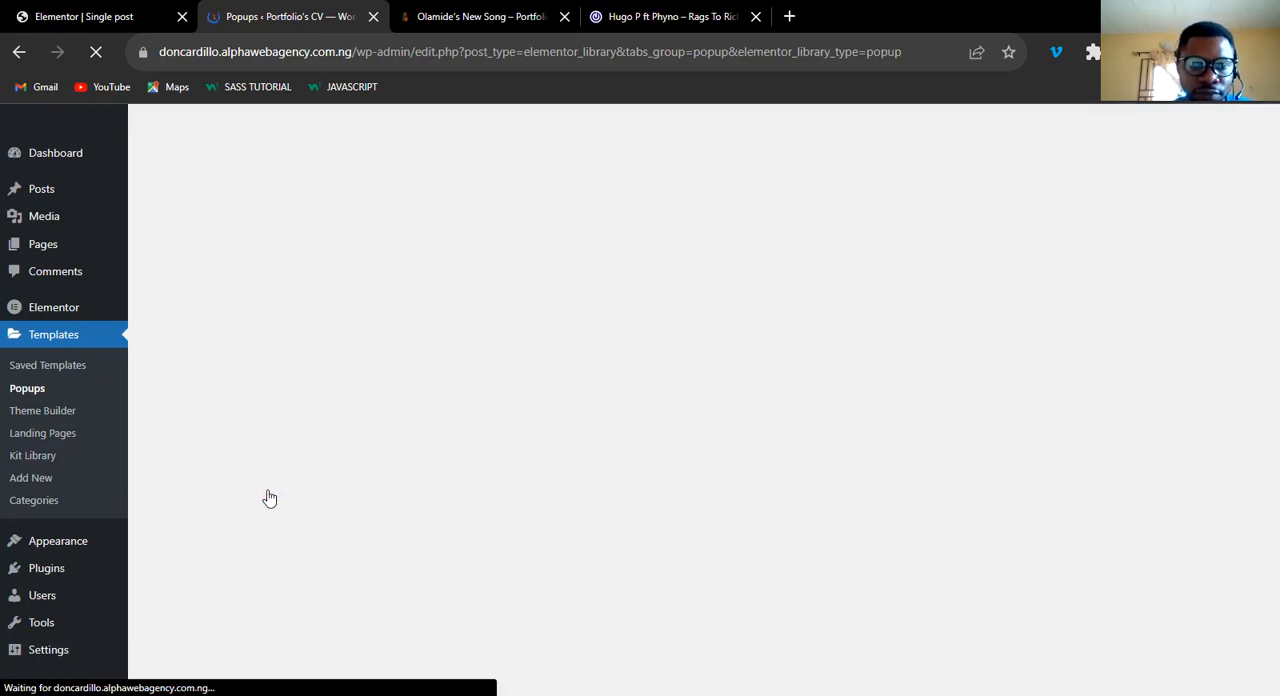
pyautogui.click(697, 629)
pyautogui.click(692, 473)
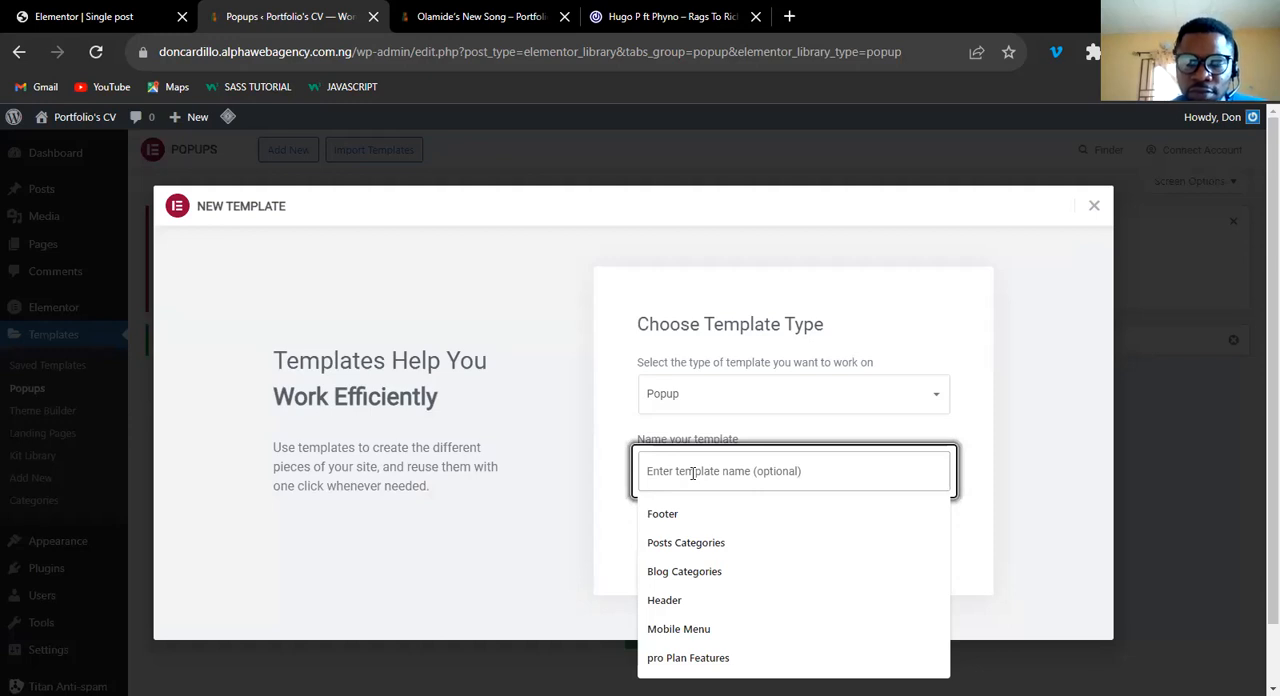
pyautogui.write('Mobile Menu')
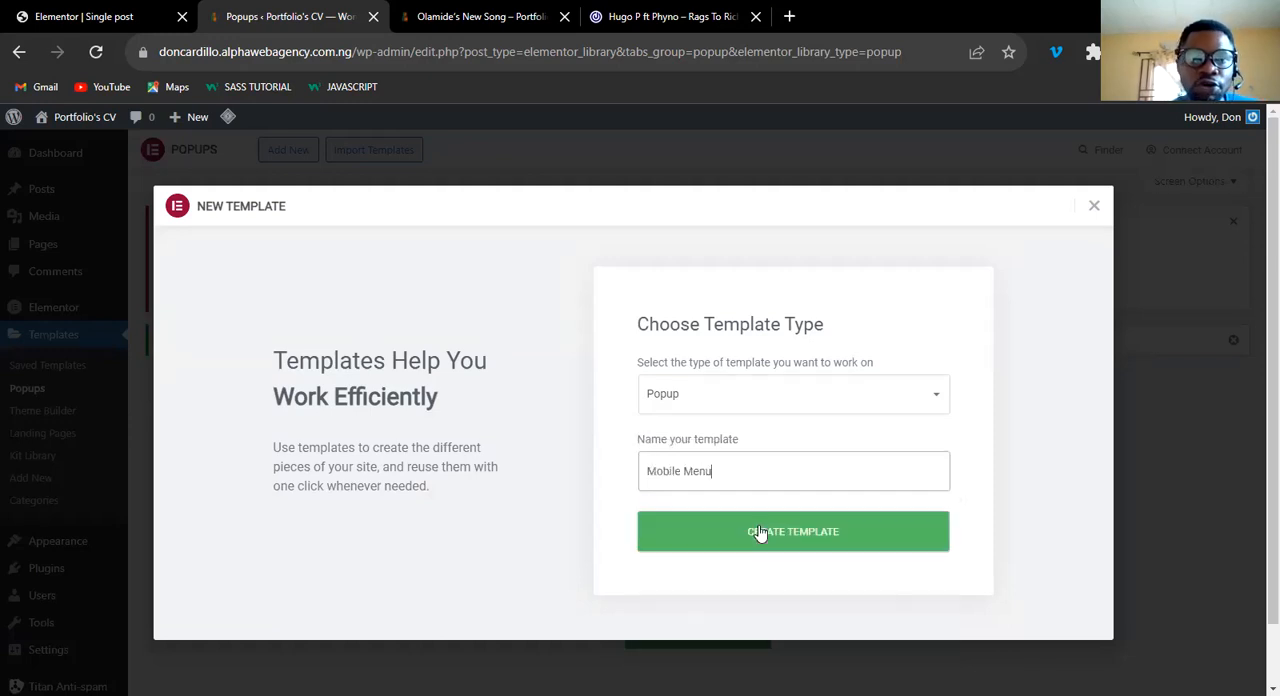
pyautogui.click(760, 533)
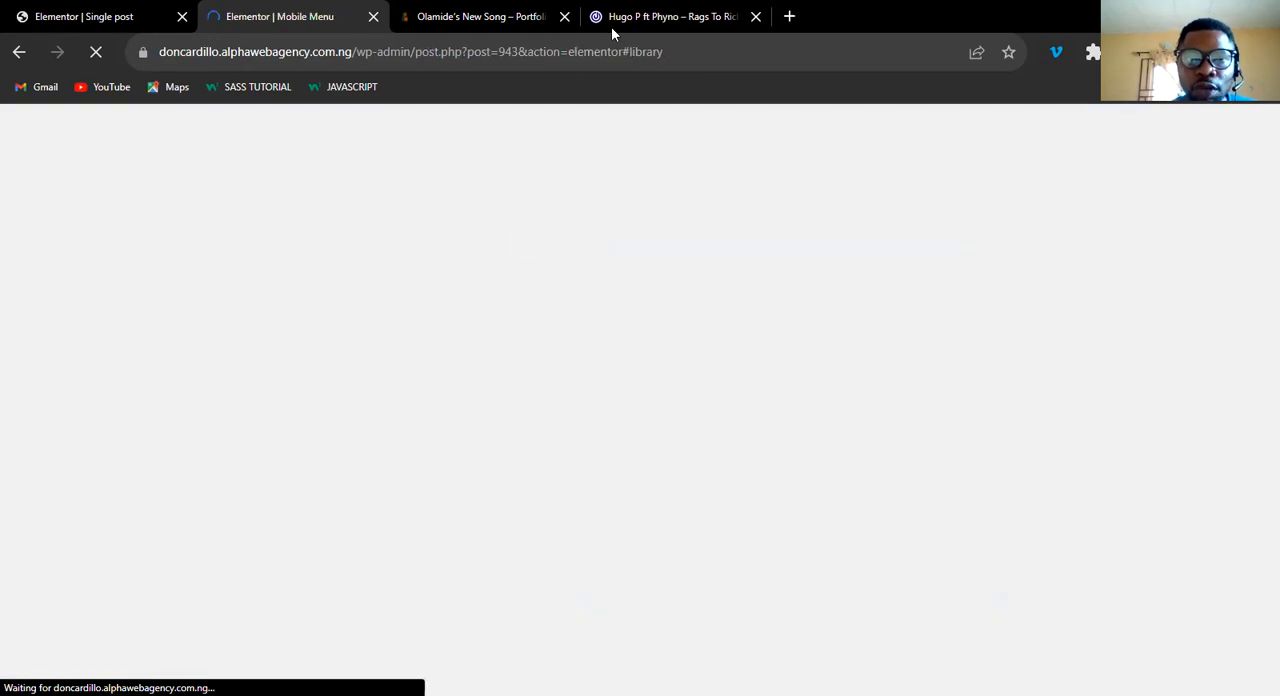
# Dismiss the template library to start the Mobile Menu popup from a blank canvas.
pyautogui.click(611, 26)
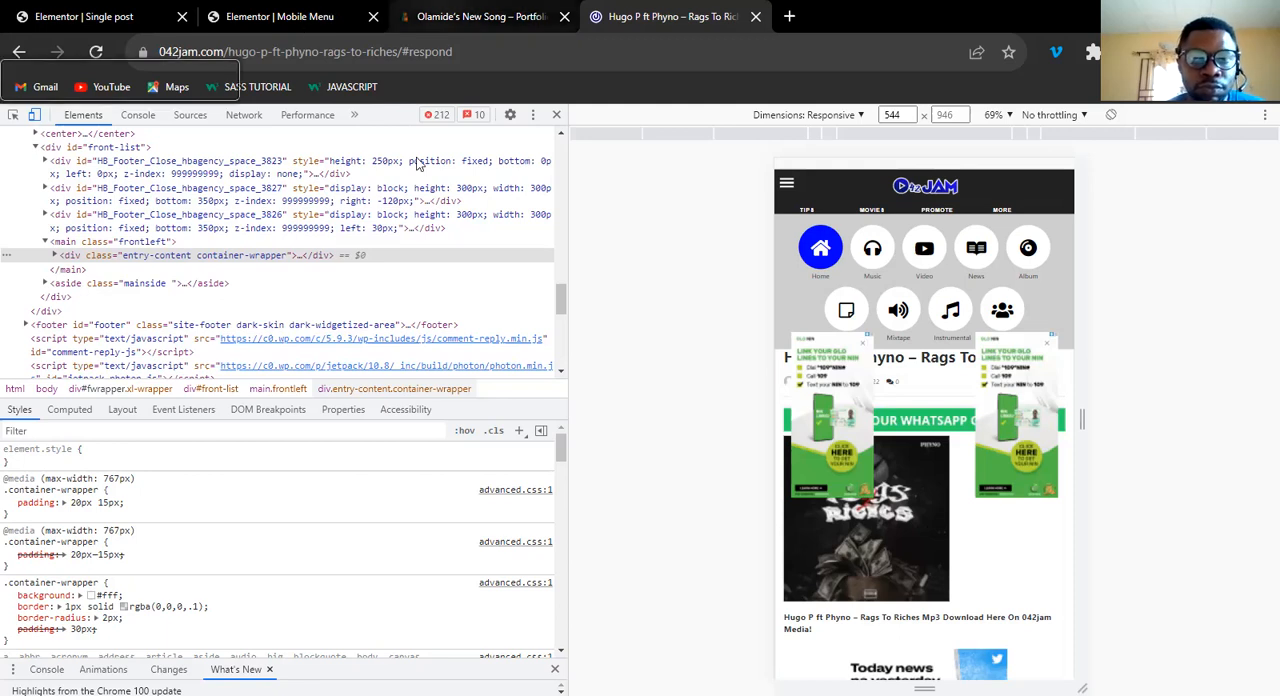
pyautogui.click(280, 17)
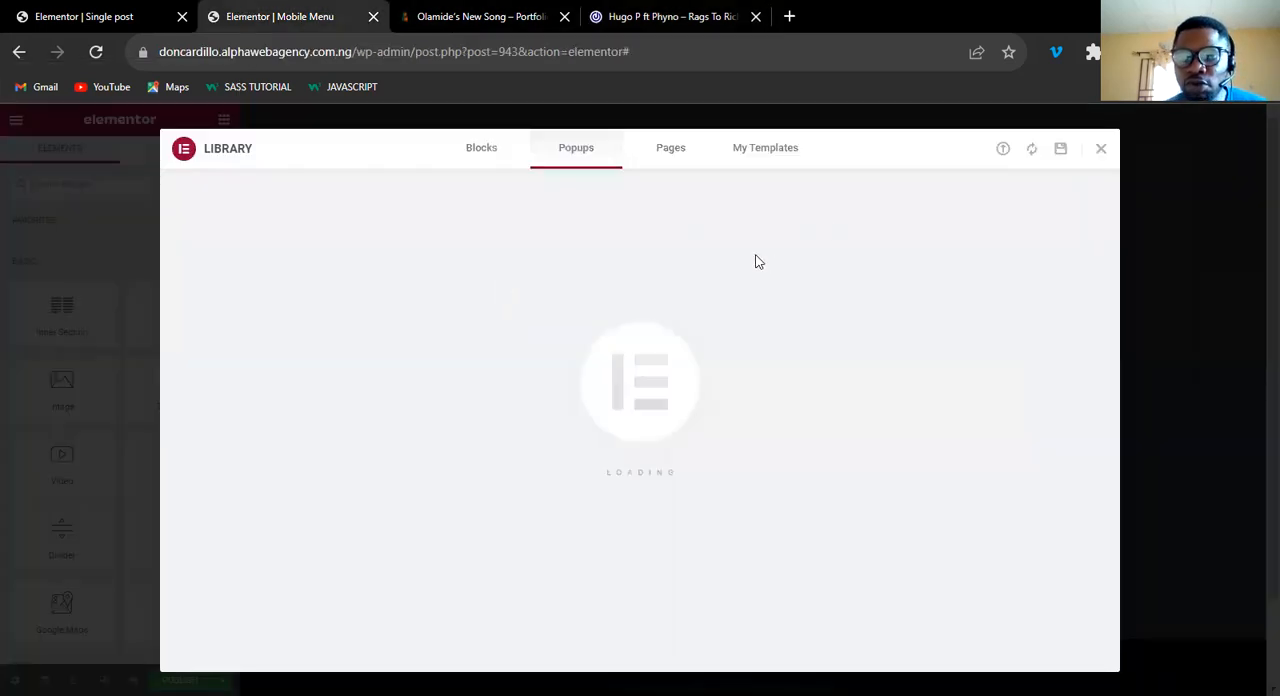
pyautogui.click(1099, 155)
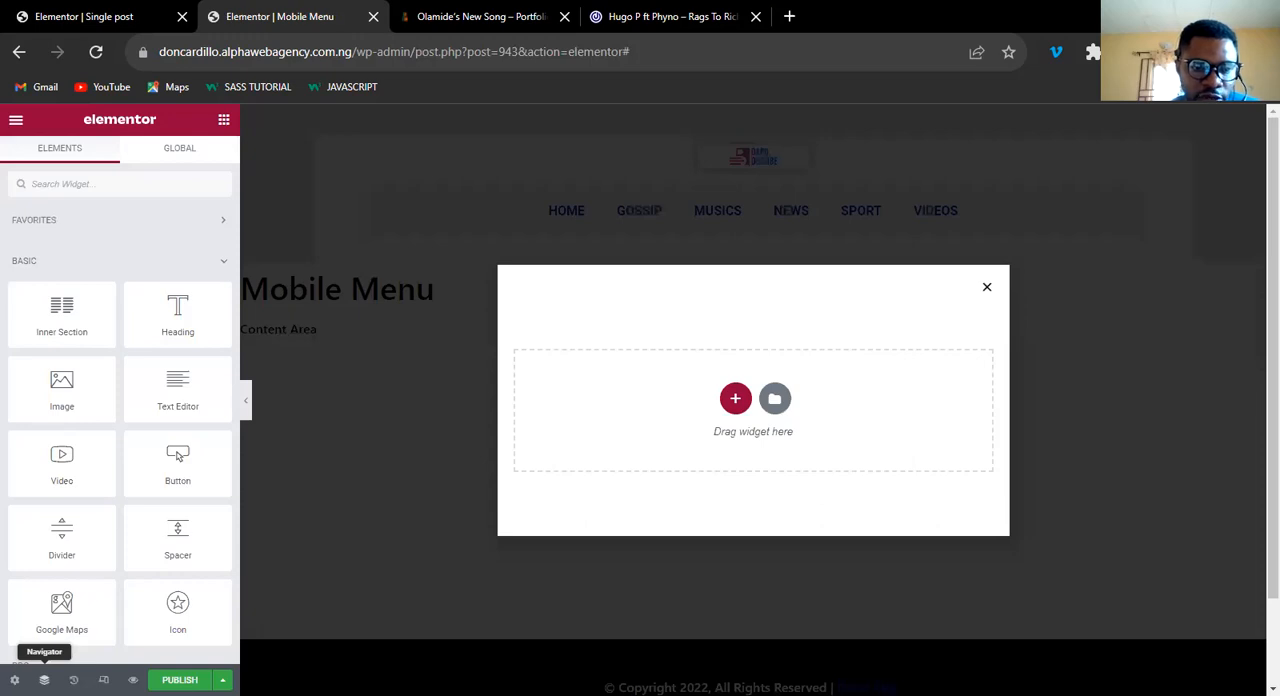
# In the mobile view, set the popup's vertical position to the top.
pyautogui.click(103, 679)
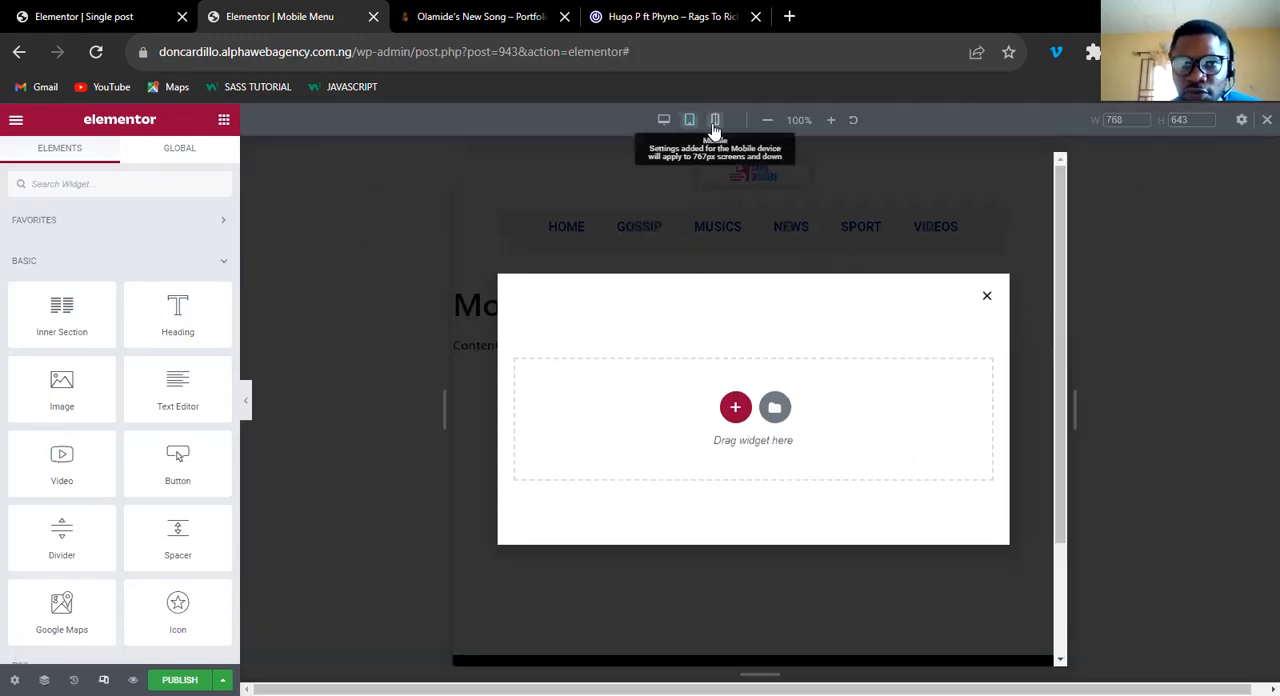
pyautogui.click(714, 121)
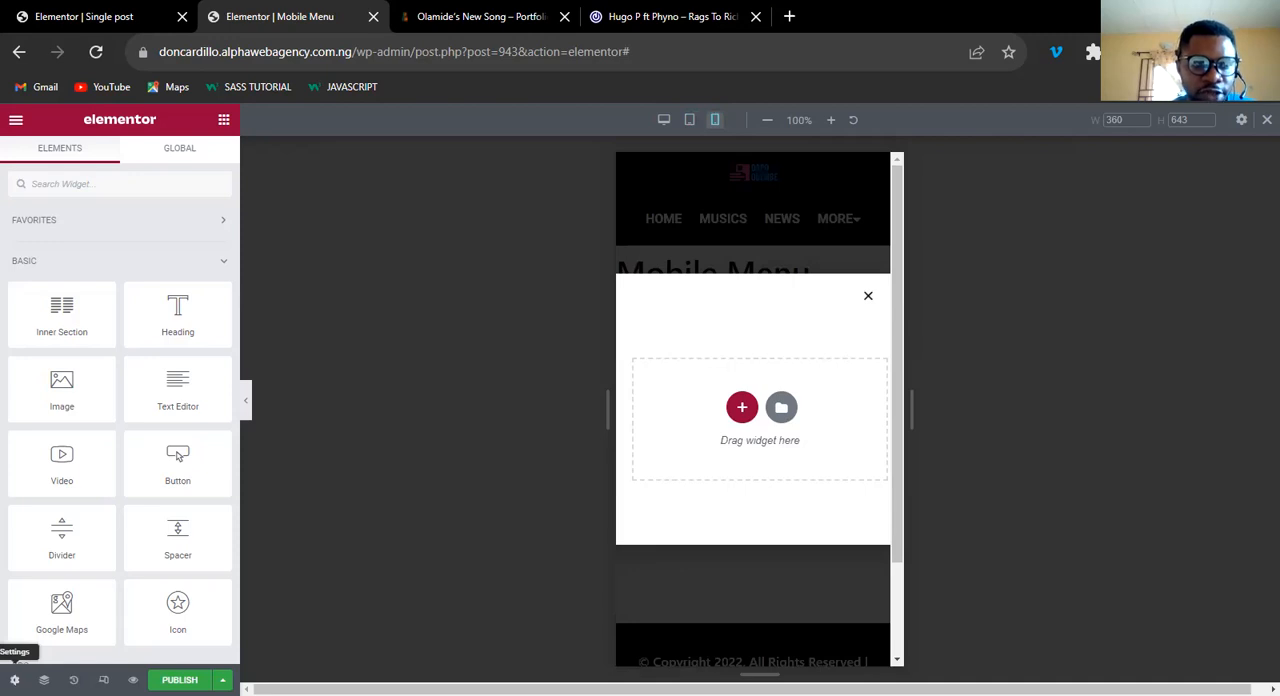
pyautogui.click(14, 679)
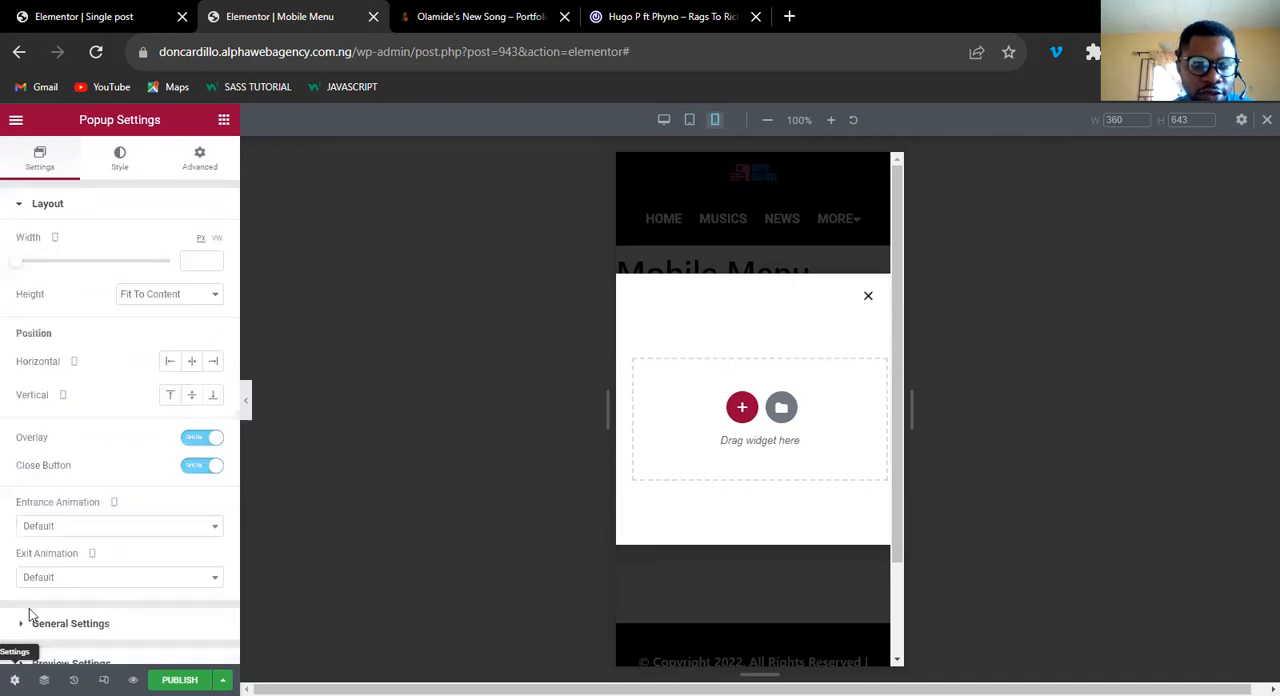
pyautogui.click(173, 397)
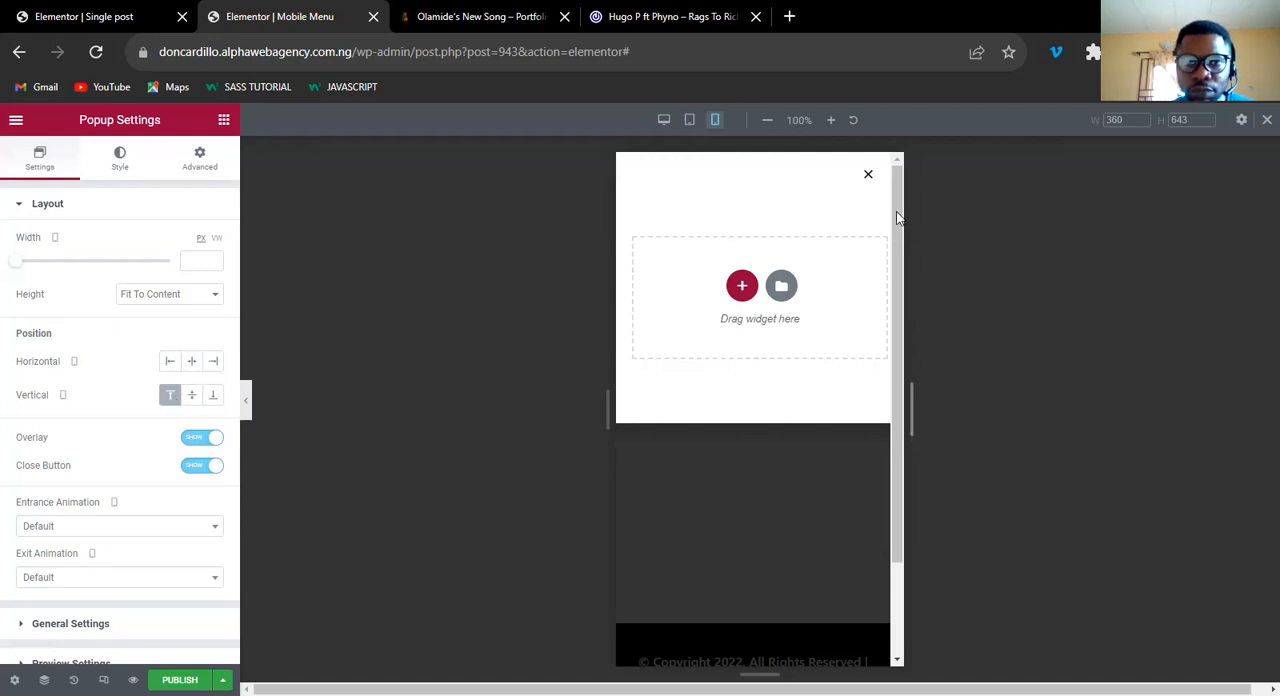
# Check the reference site's expanded menu and set the popup's background to the light grey global color.
pyautogui.click(668, 17)
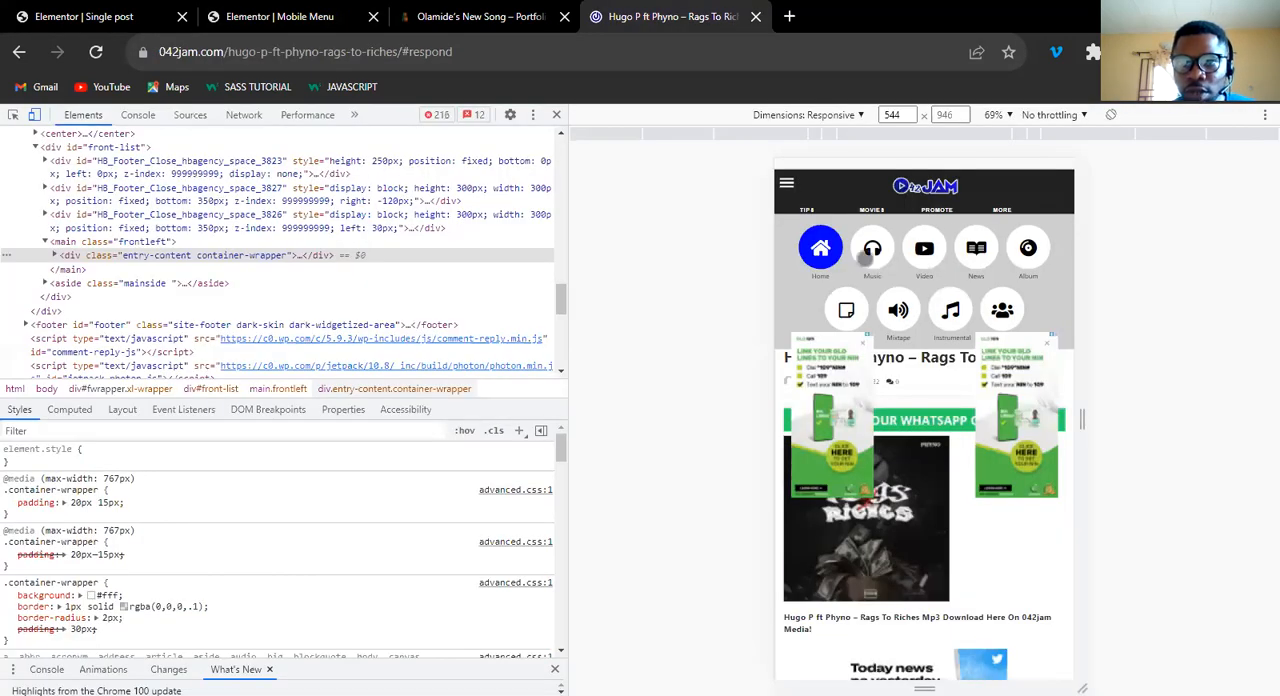
pyautogui.click(308, 18)
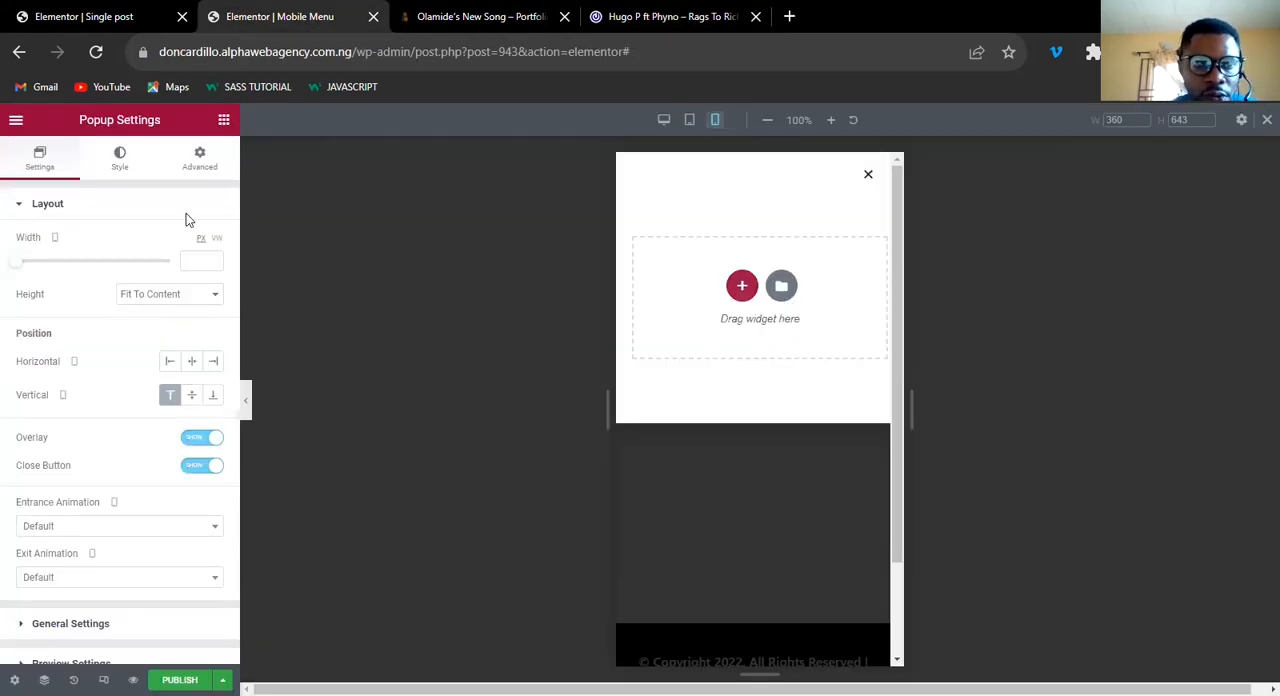
pyautogui.click(119, 168)
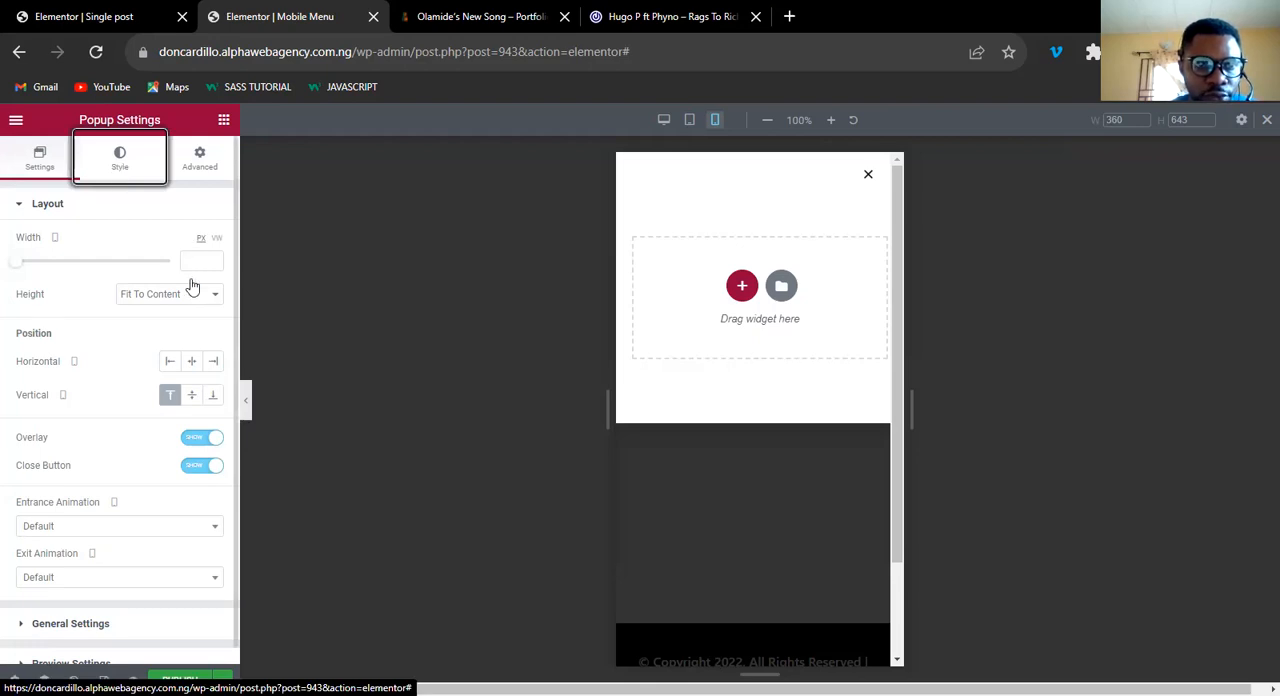
pyautogui.click(191, 276)
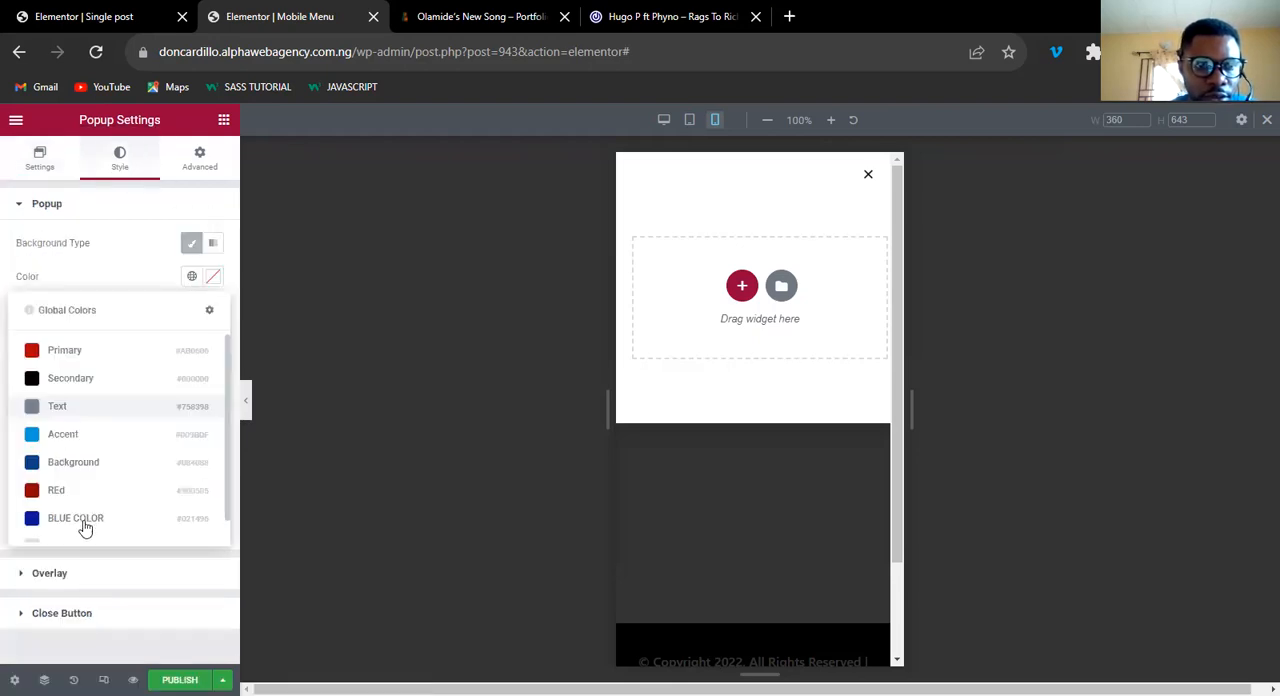
pyautogui.scroll(-1, 86, 522)
pyautogui.click(118, 386)
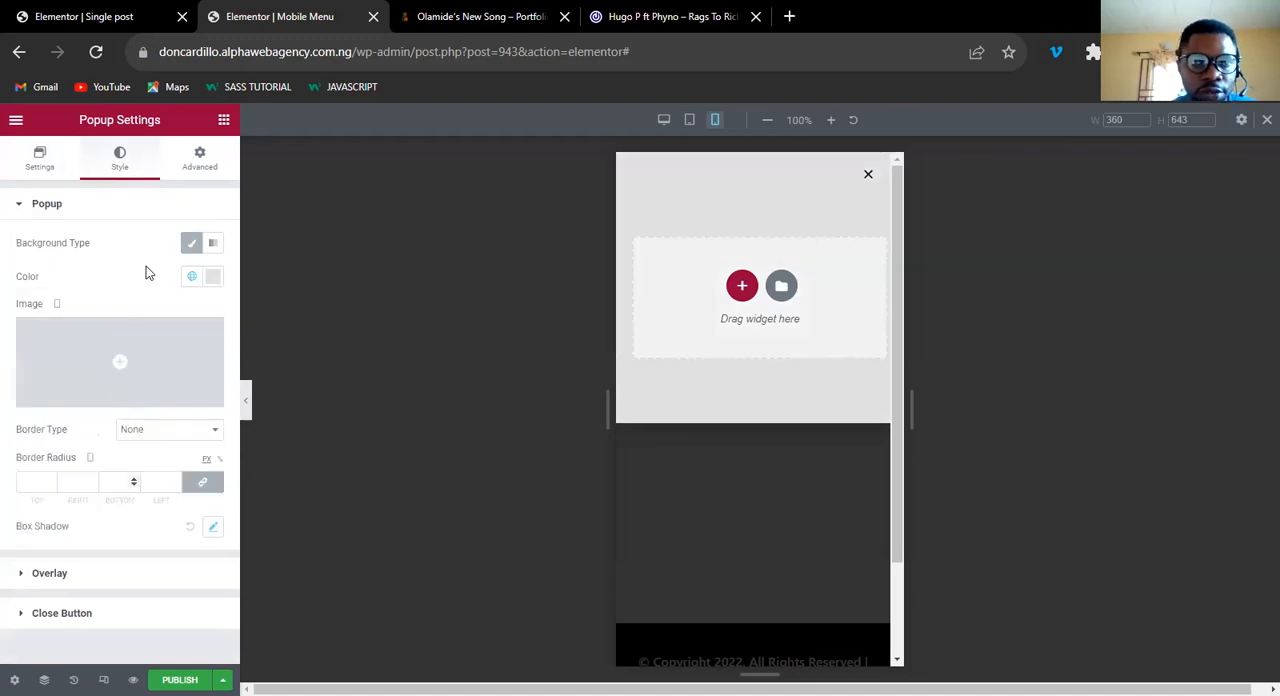
# Set the popup's entrance animation for desktop to Slide In Down.
pyautogui.click(41, 165)
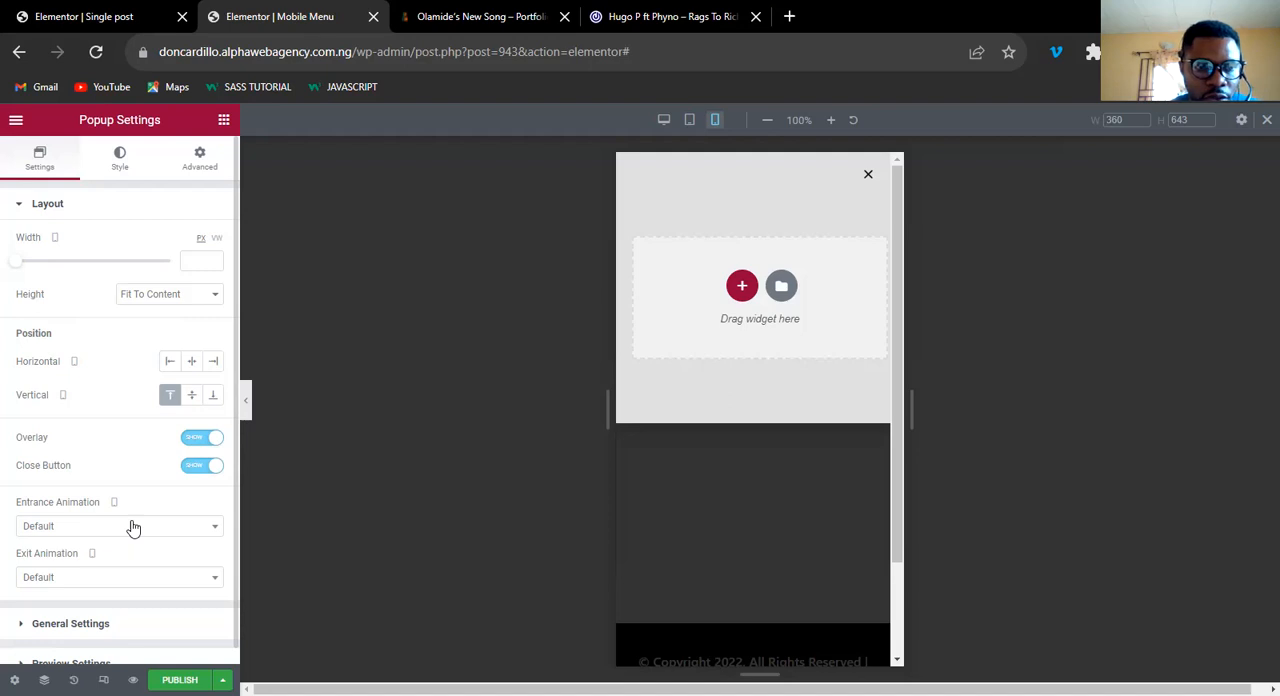
pyautogui.click(133, 527)
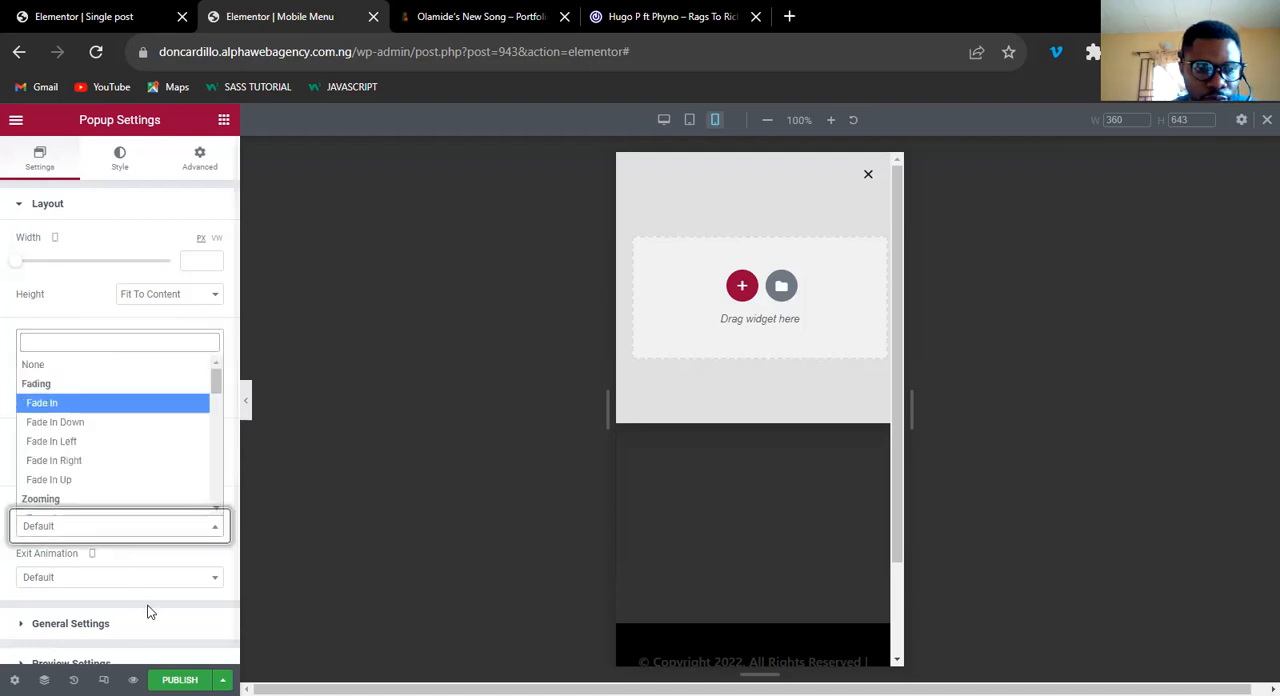
pyautogui.click(100, 528)
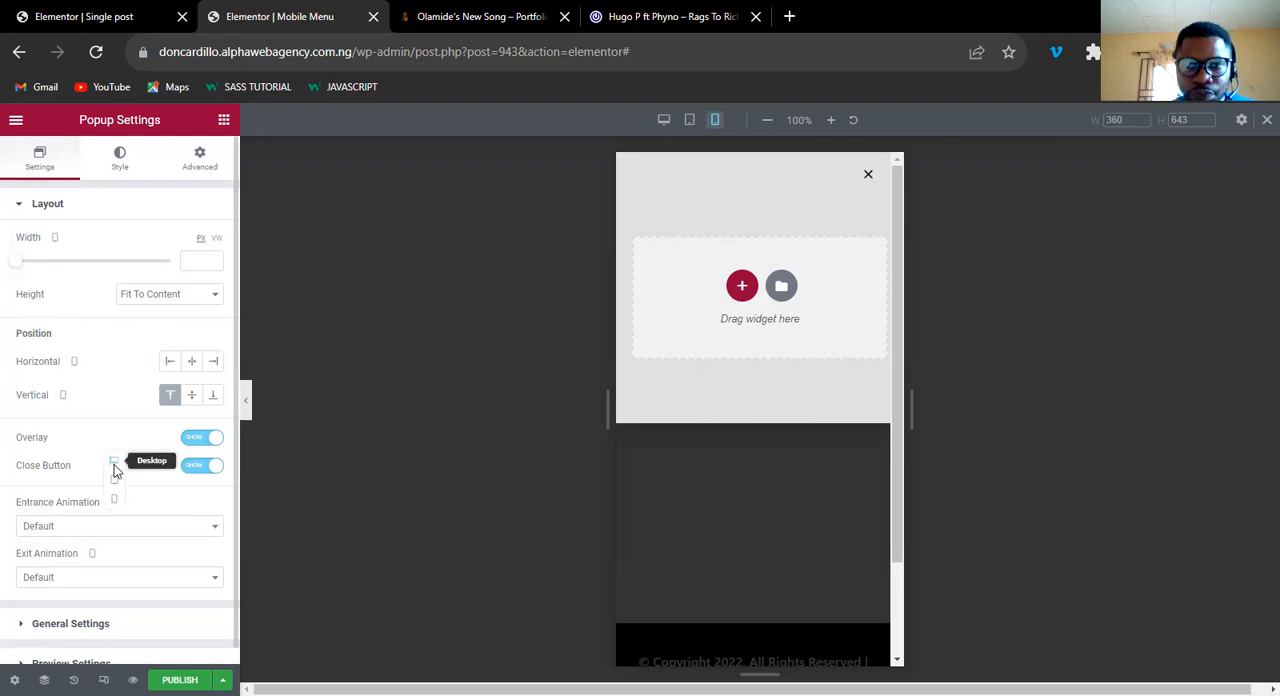
pyautogui.click(114, 466)
pyautogui.click(105, 530)
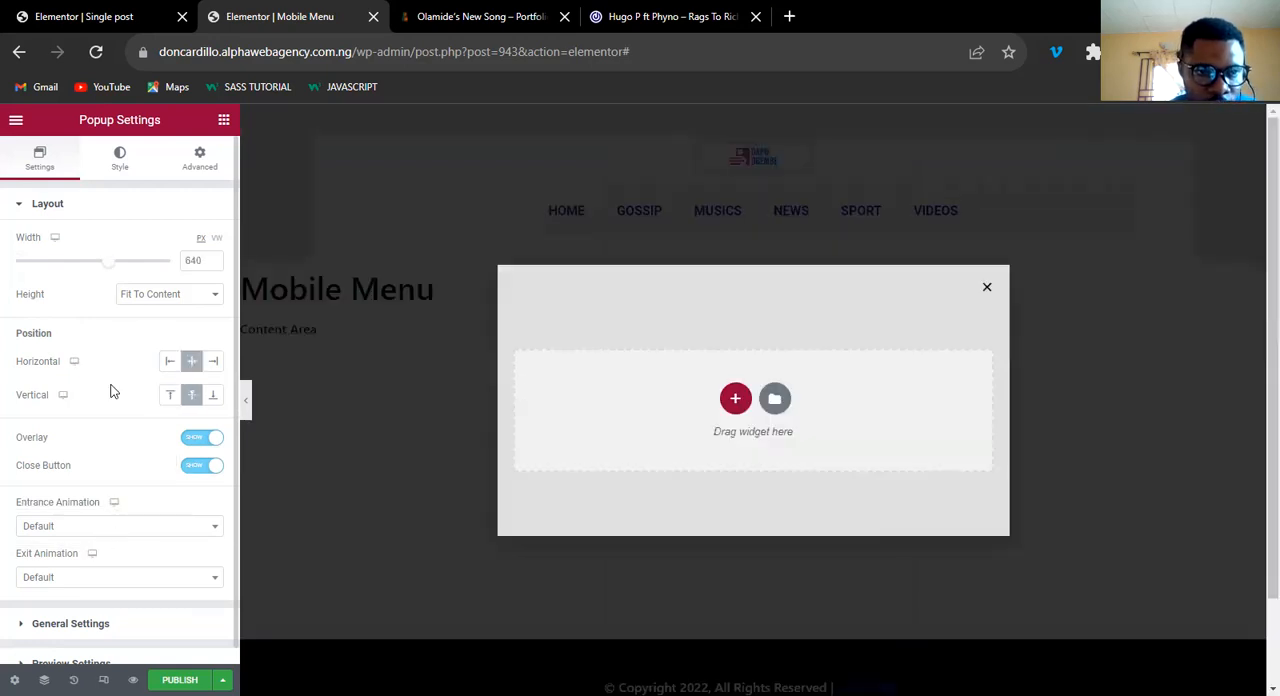
pyautogui.click(112, 343)
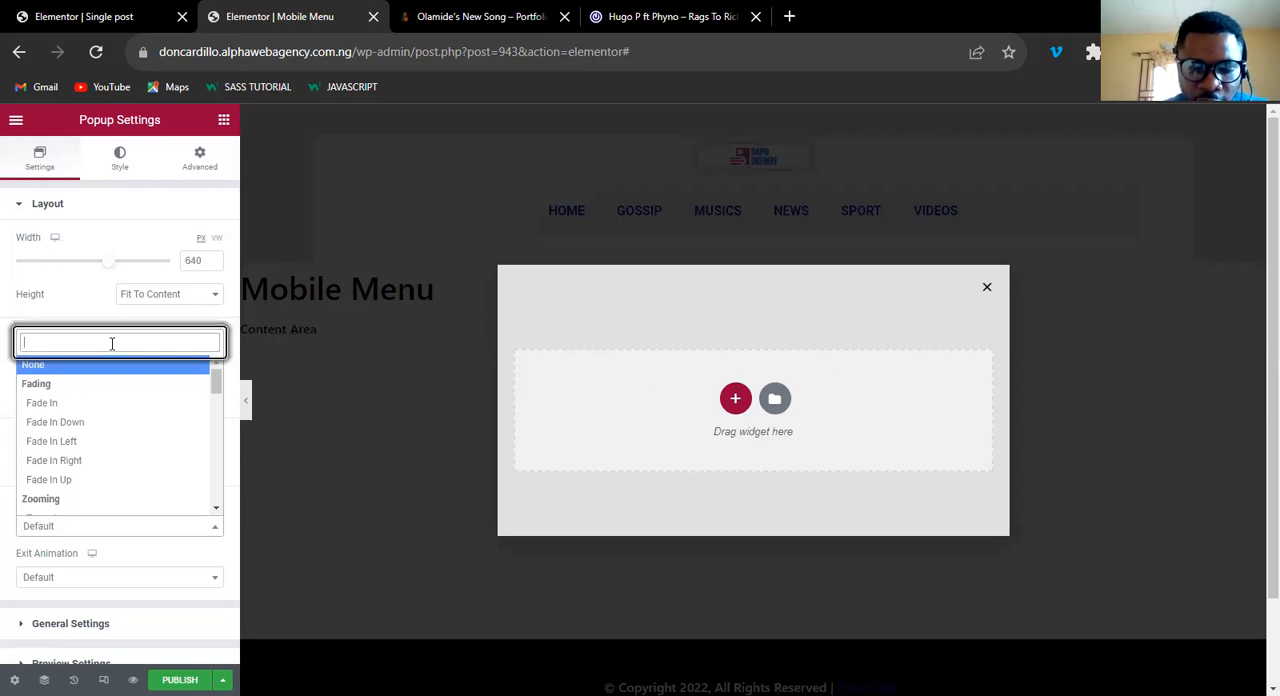
pyautogui.write('slide')
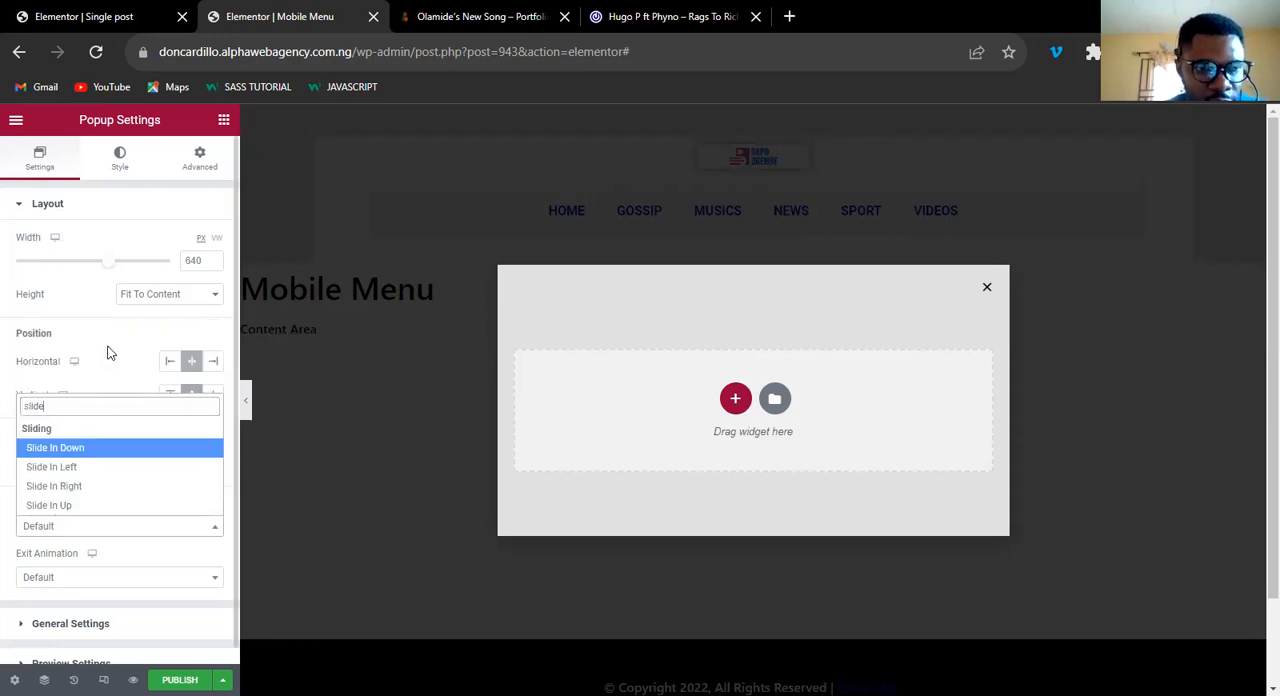
pyautogui.click(77, 453)
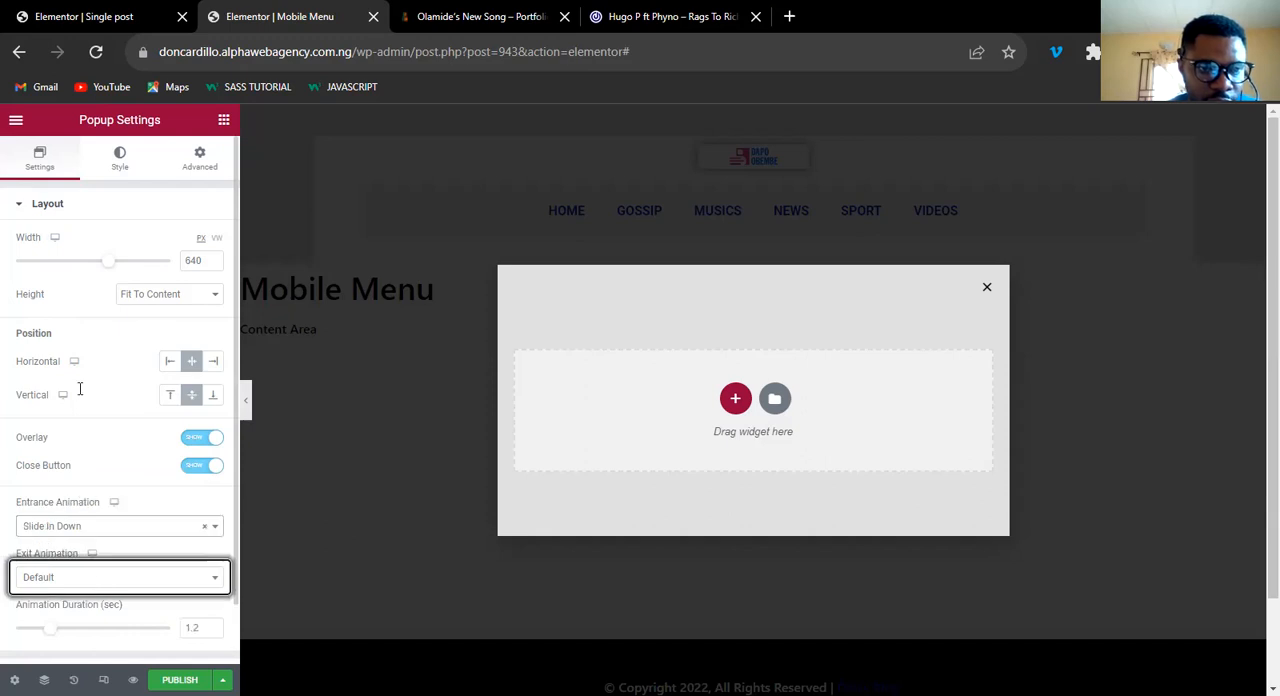
# Set the popup's desktop exit animation to Slide Out Up and the animation duration to 0.5 seconds.
pyautogui.click(80, 390)
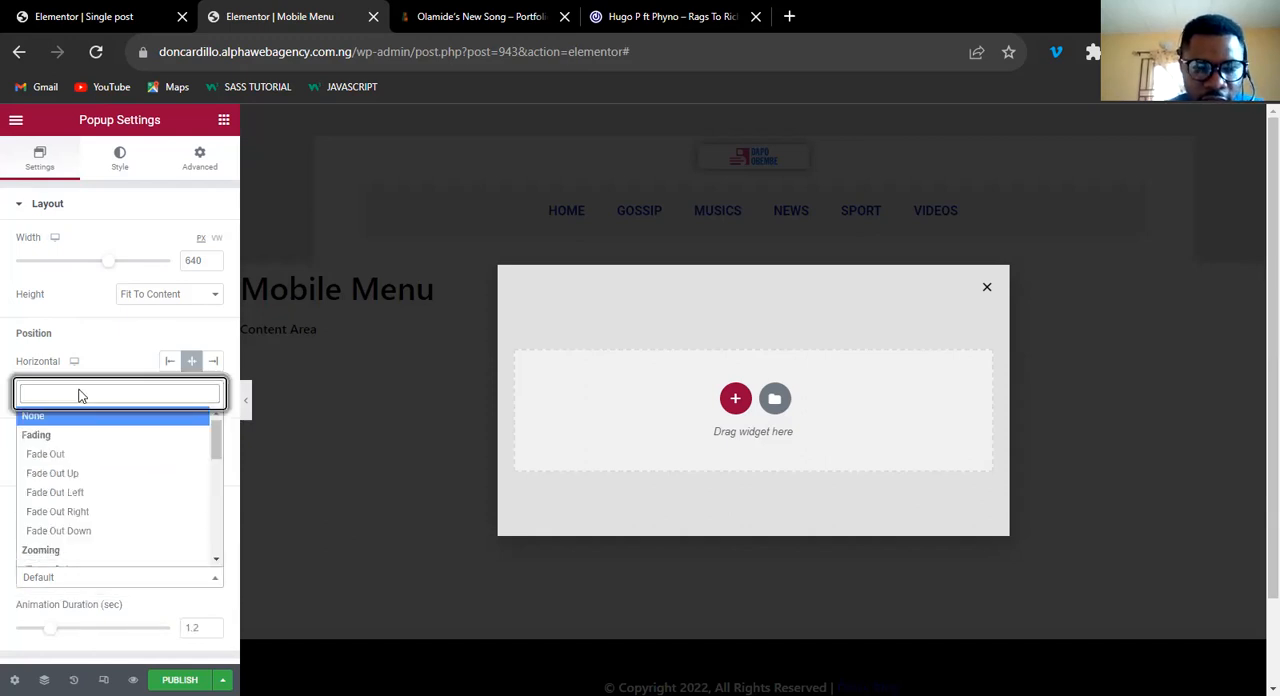
pyautogui.write('sli')
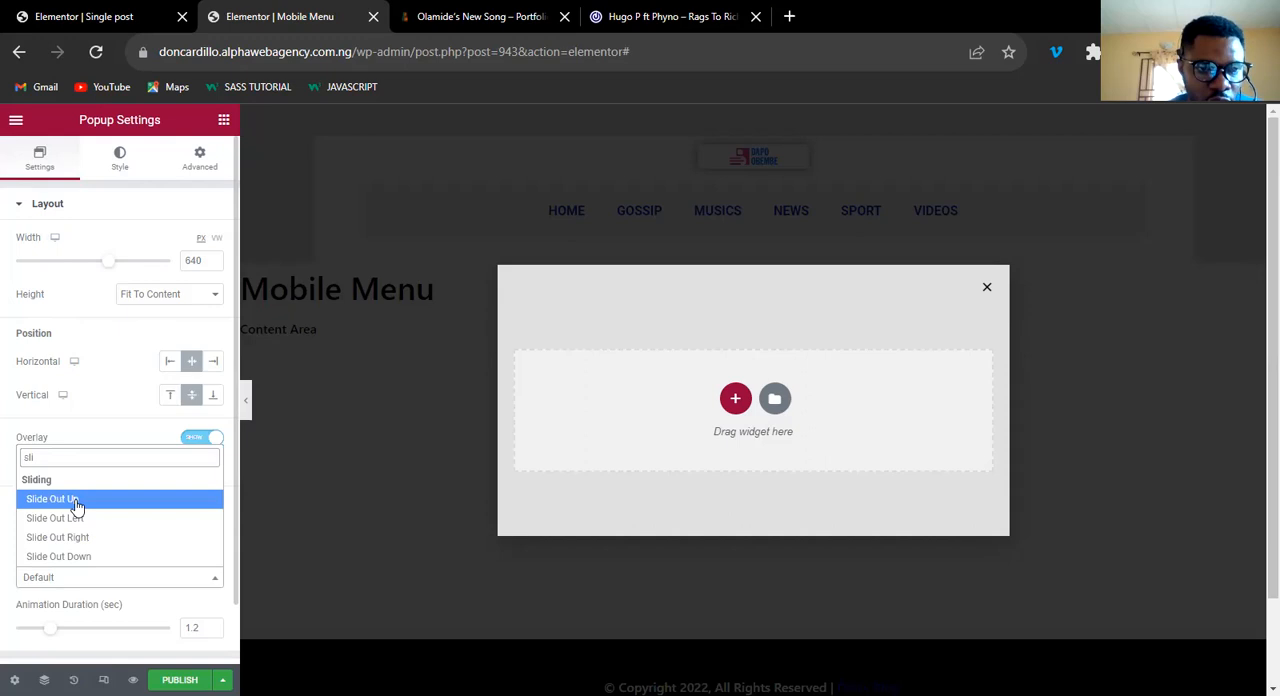
pyautogui.press('Return')
pyautogui.click(214, 632)
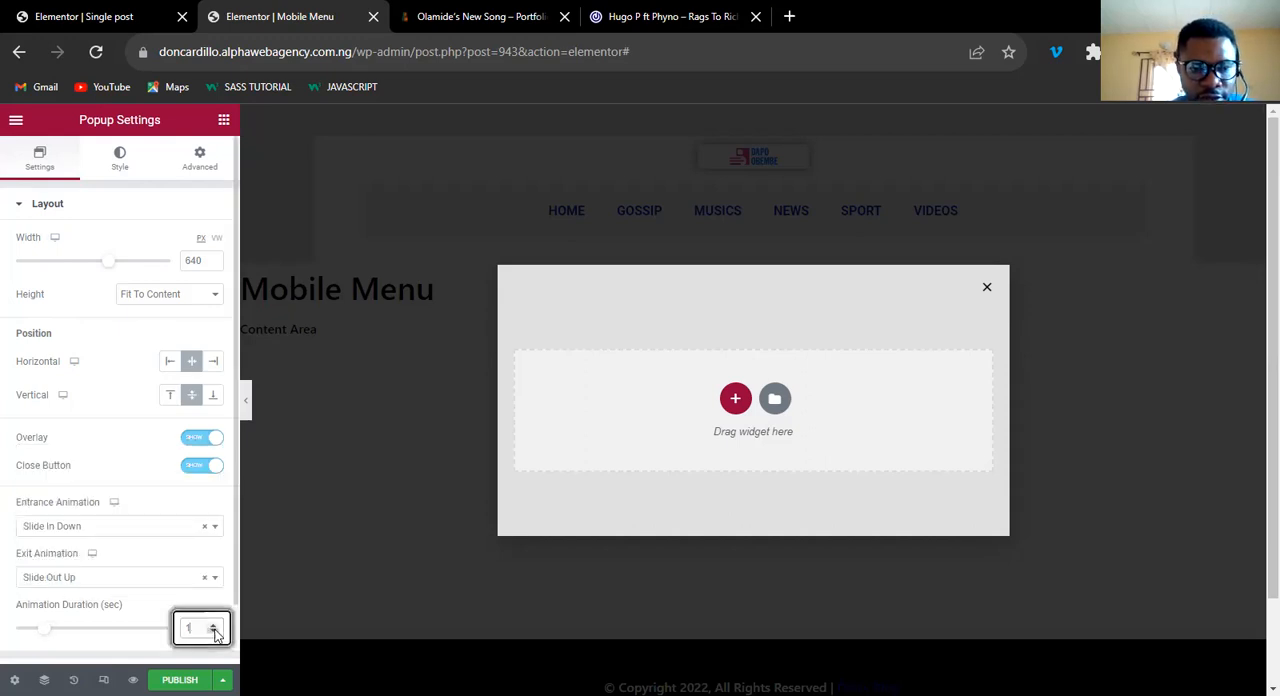
pyautogui.click(214, 632)
pyautogui.click(214, 632)
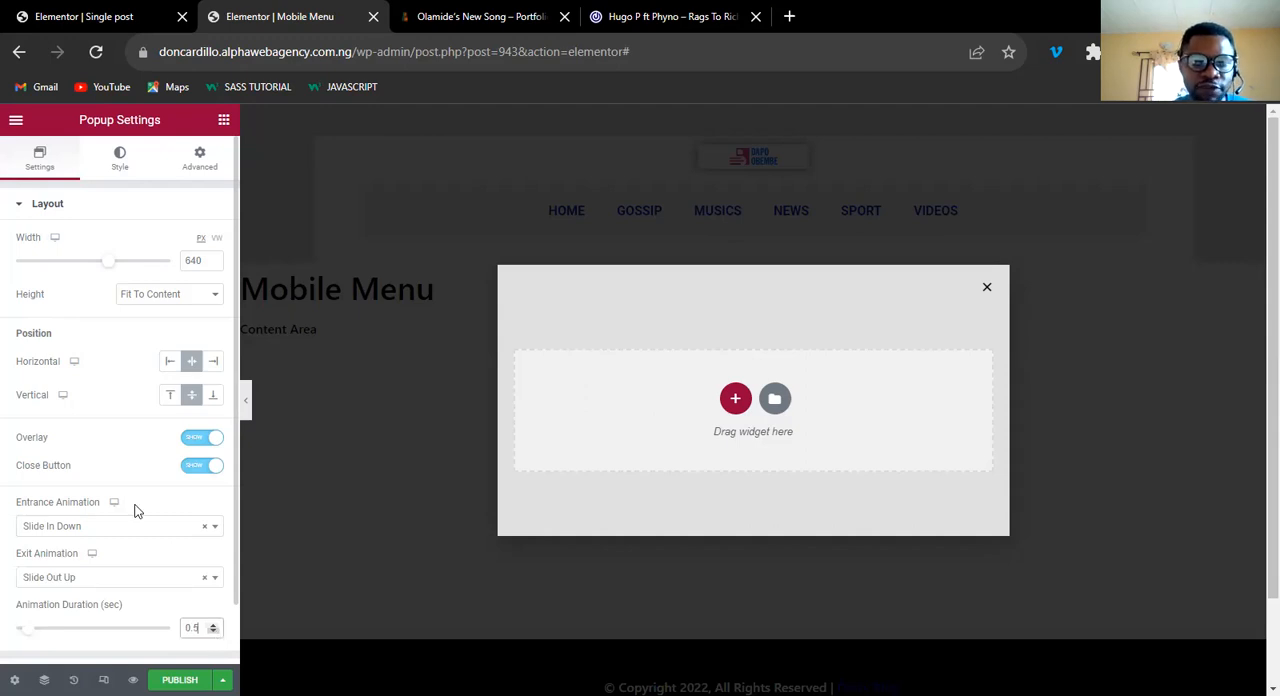
pyautogui.click(838, 469)
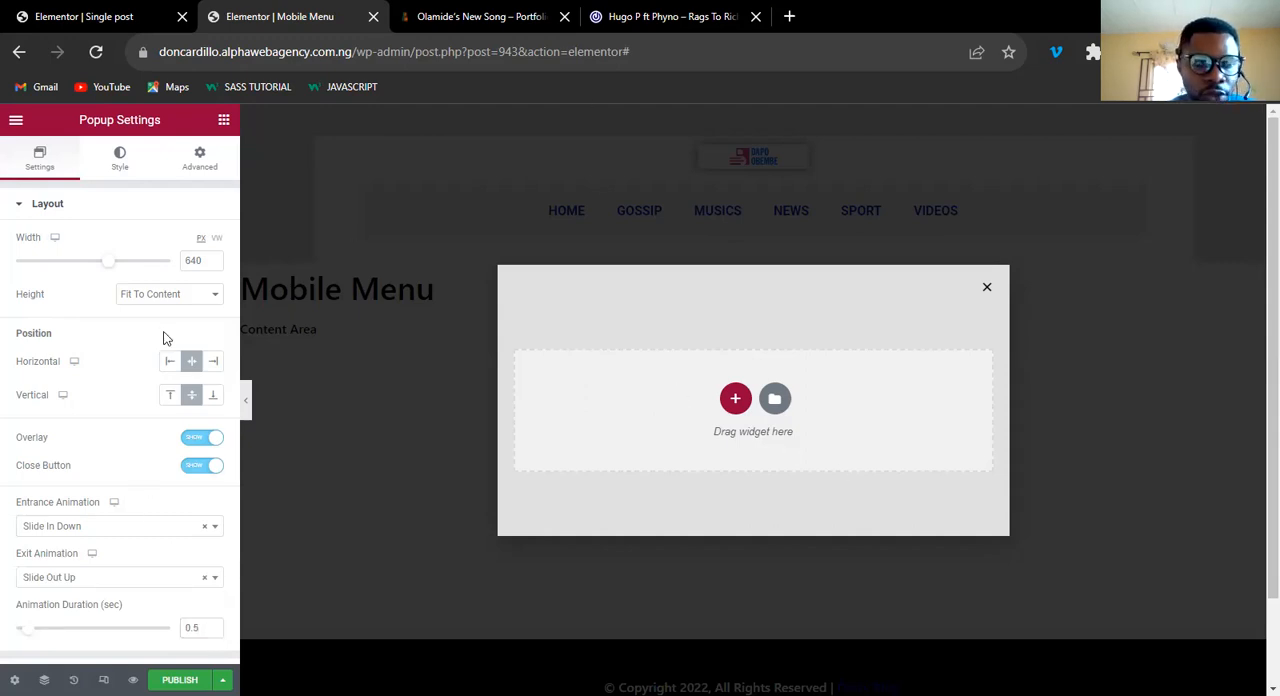
# Switch to the mobile view and set the popup's entrance animation there to Slide In Down.
pyautogui.click(114, 502)
pyautogui.click(114, 547)
pyautogui.click(116, 529)
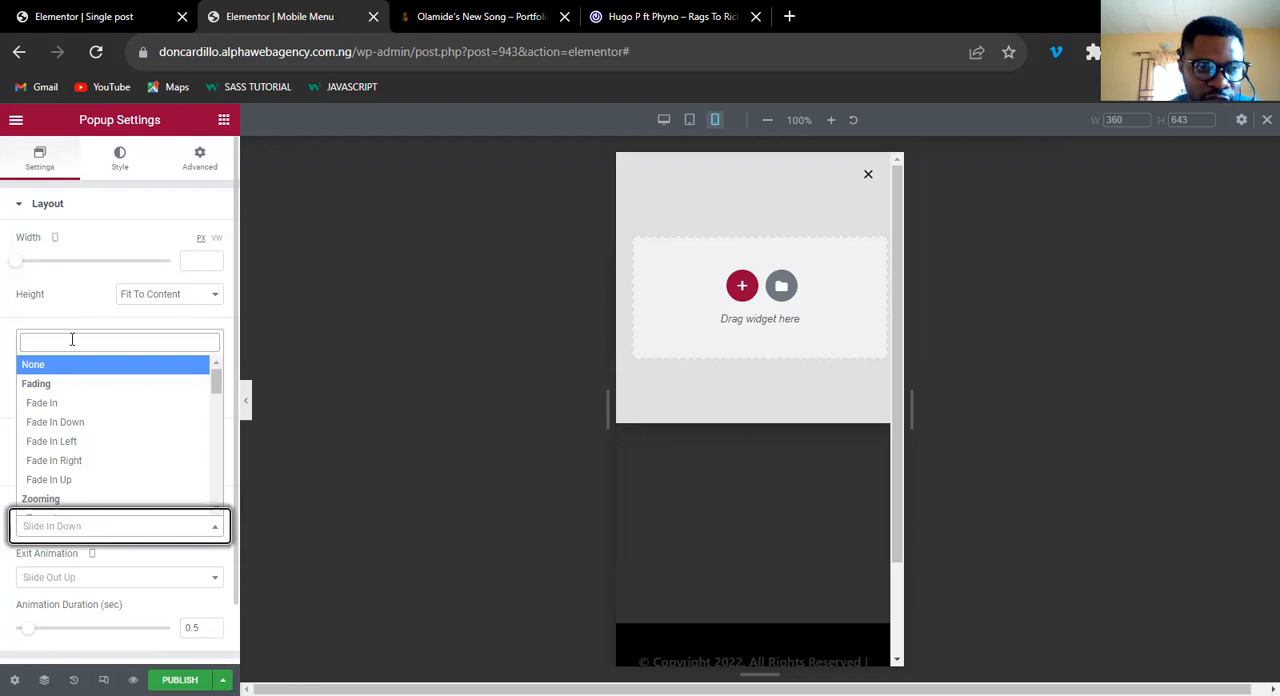
pyautogui.click(72, 342)
pyautogui.write('s')
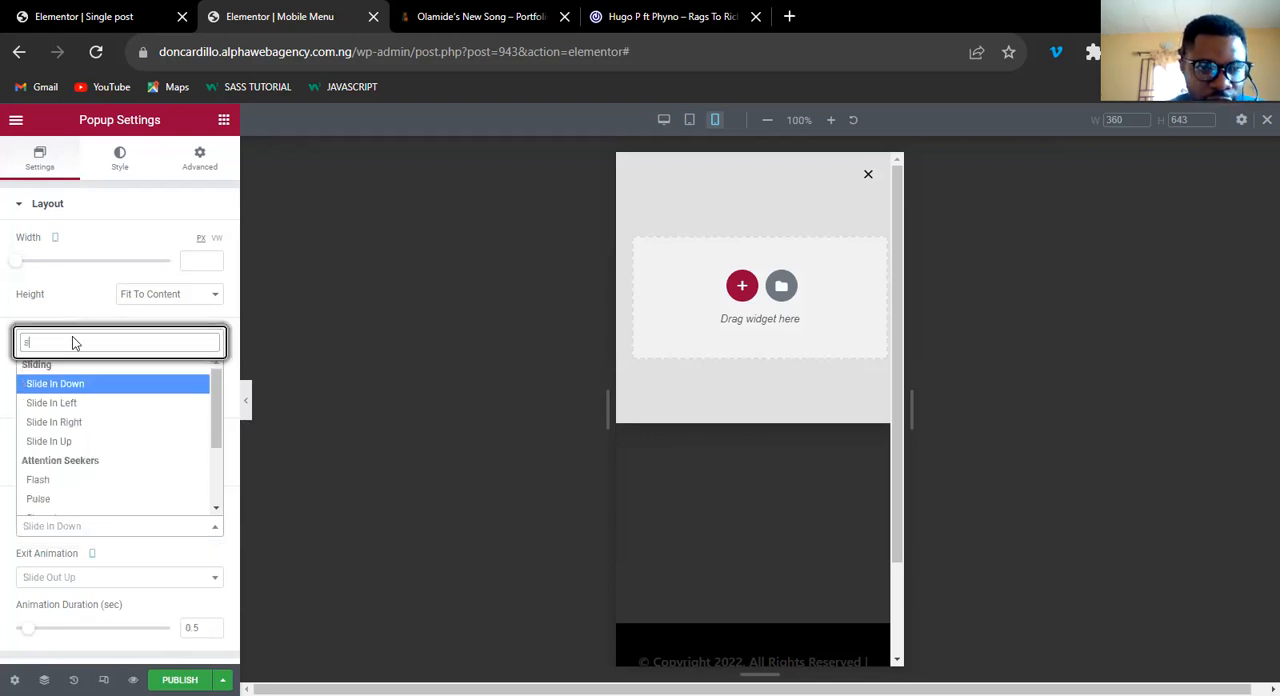
pyautogui.write('lide')
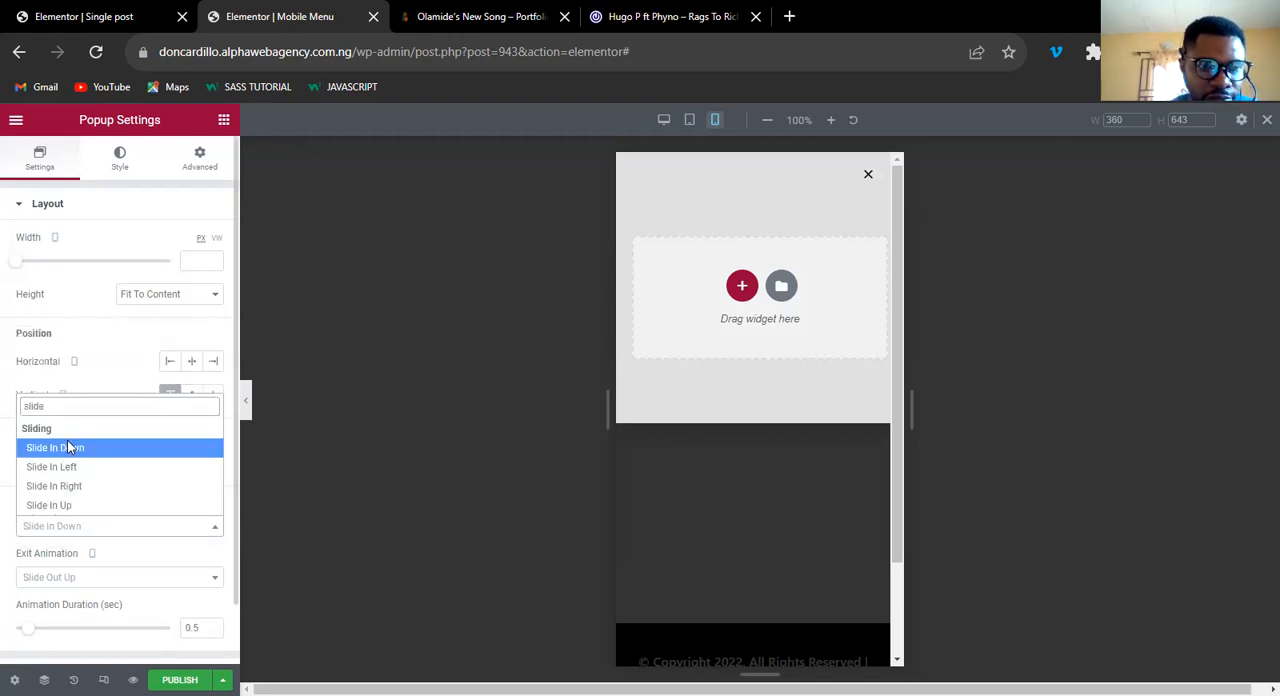
pyautogui.click(68, 447)
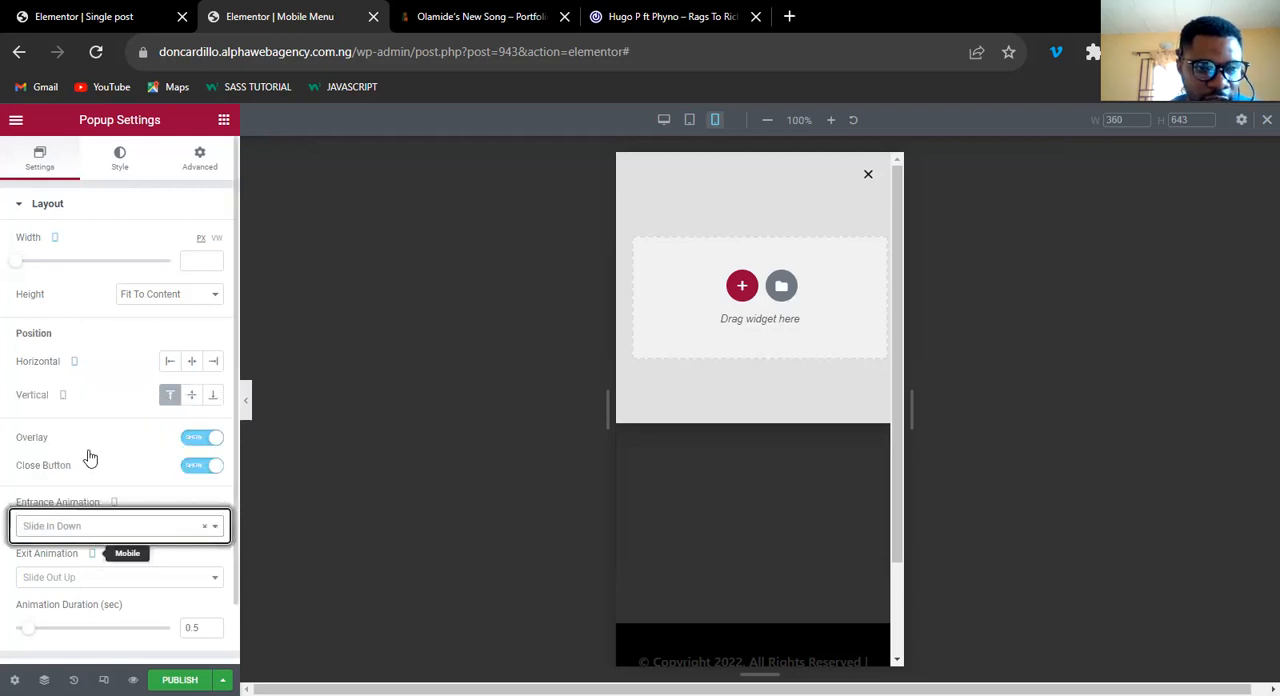
# Set the popup's exit animation for mobile to Slide Out Up.
pyautogui.click(101, 580)
pyautogui.click(89, 395)
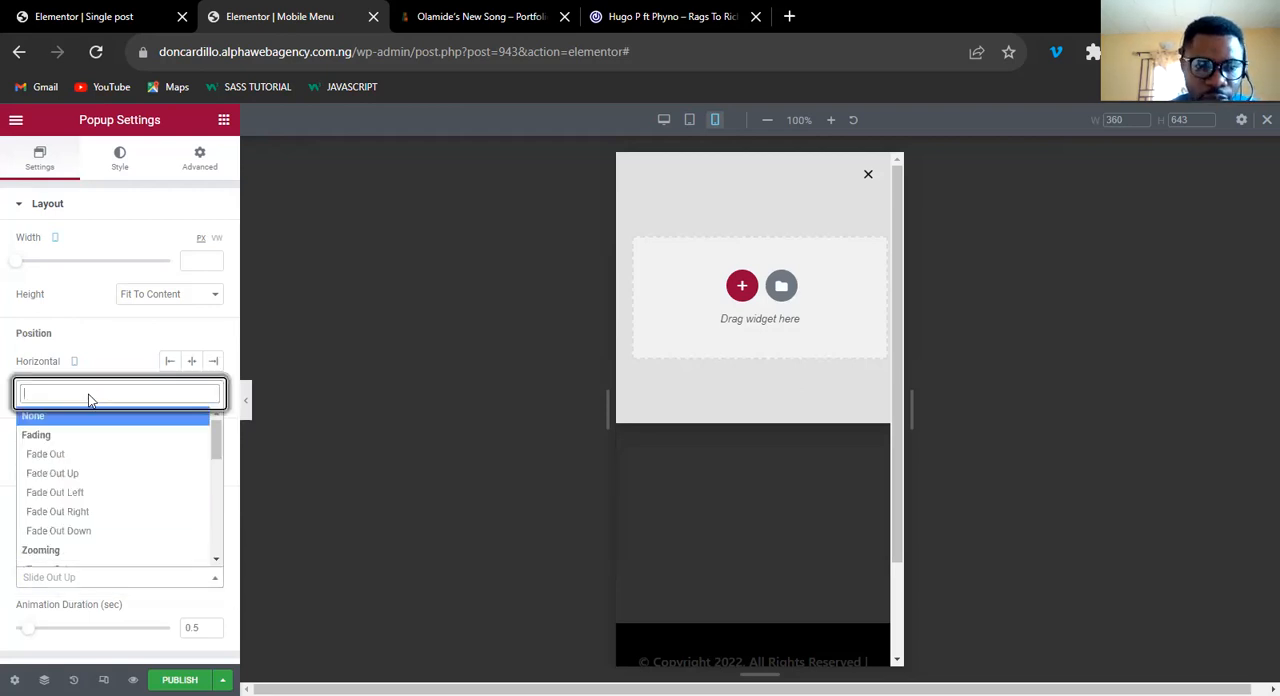
pyautogui.write('slide')
pyautogui.click(64, 500)
# Add a single-column section to the popup and give it a minimum height of 300 px.
pyautogui.click(742, 286)
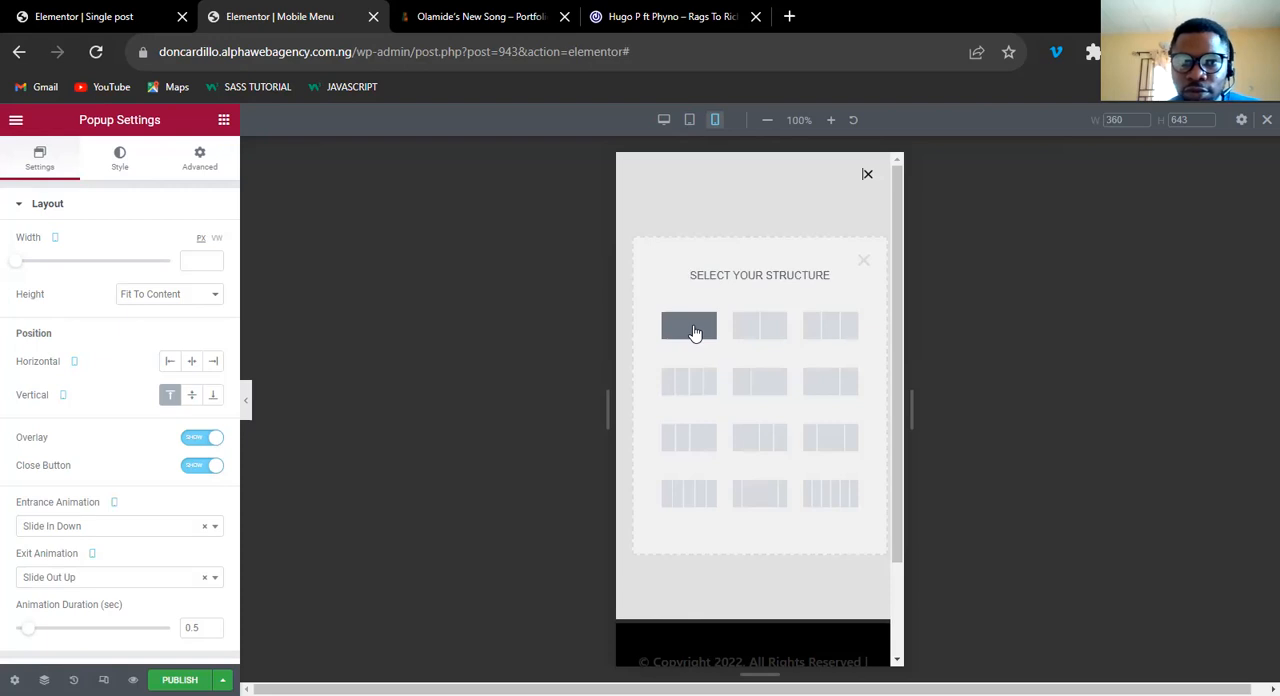
pyautogui.click(694, 328)
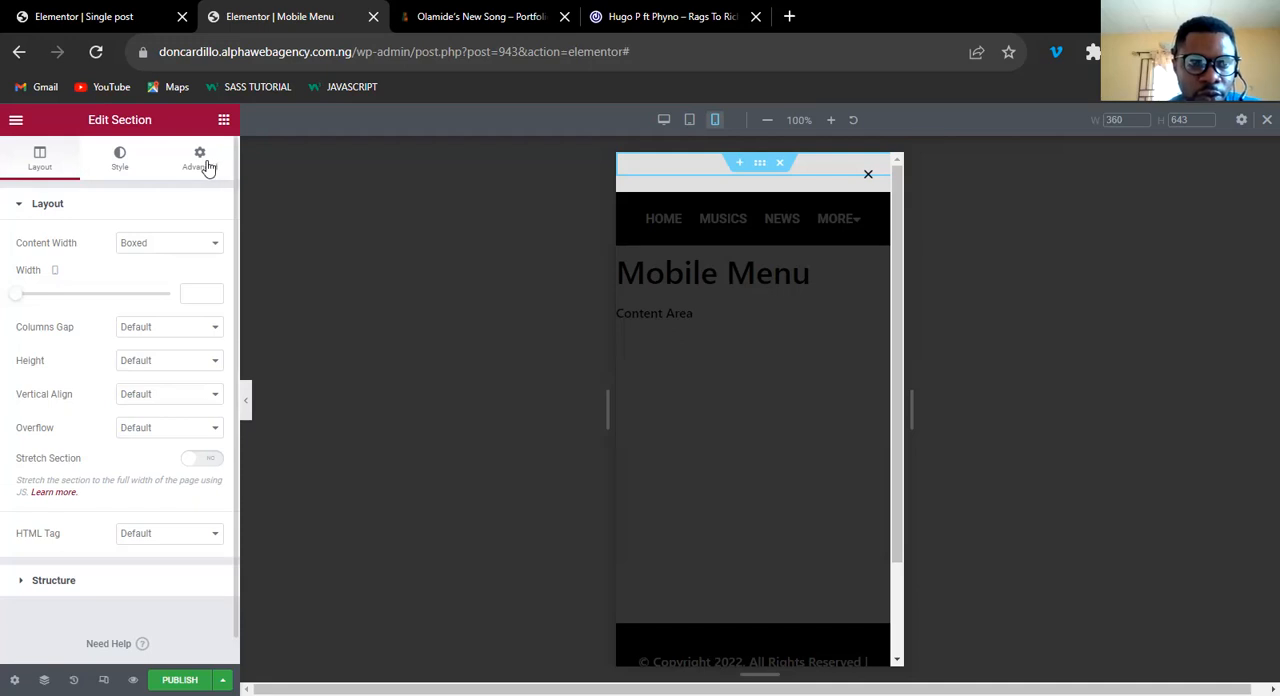
pyautogui.click(157, 368)
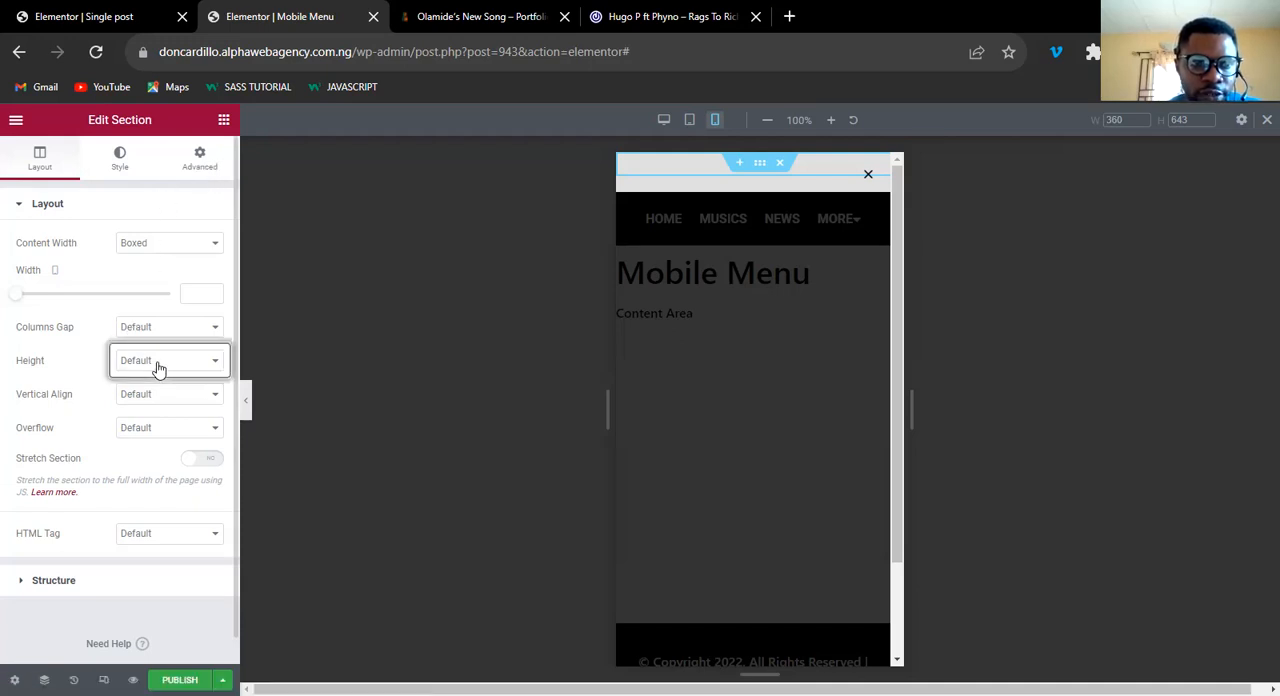
pyautogui.click(152, 405)
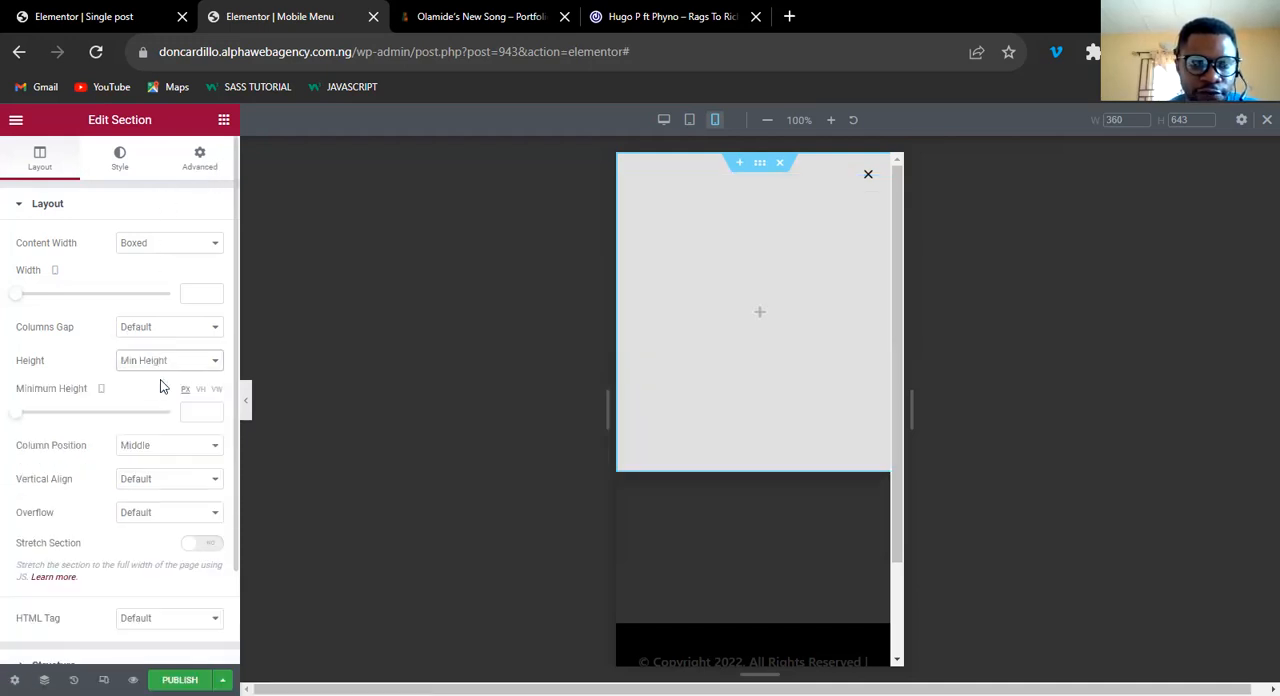
pyautogui.click(197, 412)
pyautogui.write('400')
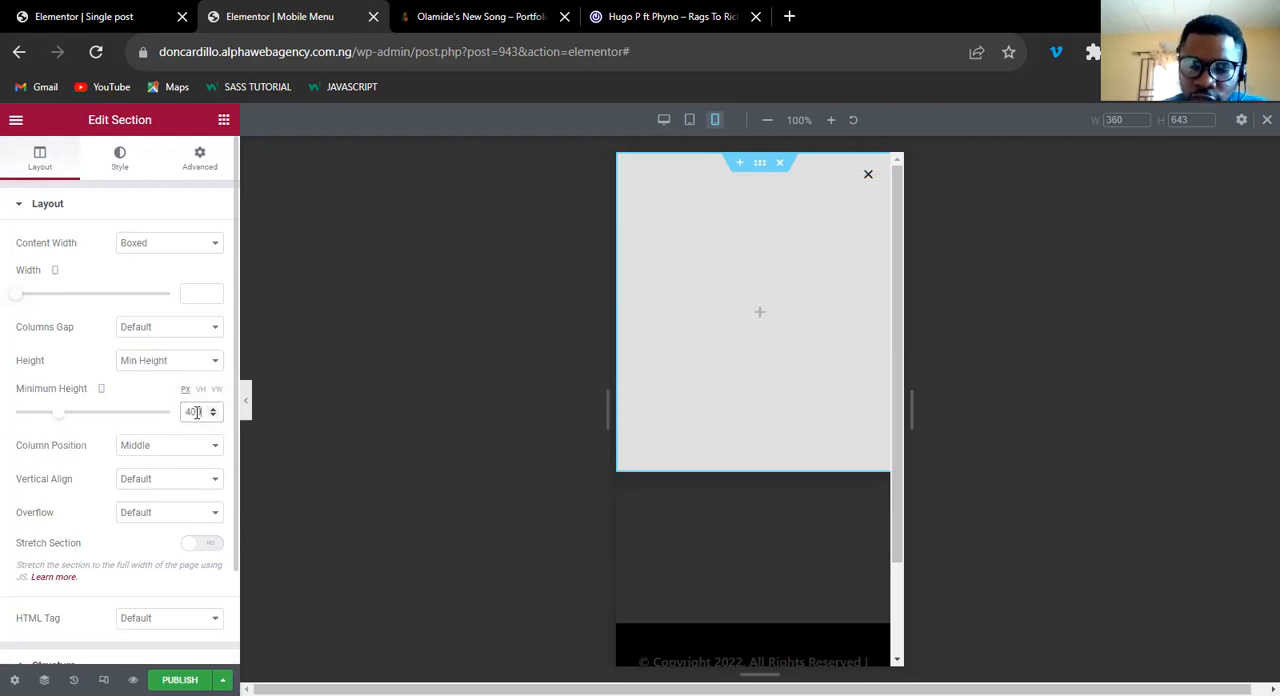
pyautogui.press('BackSpace')
pyautogui.press('BackSpace')
pyautogui.press('BackSpace')
pyautogui.write('300')
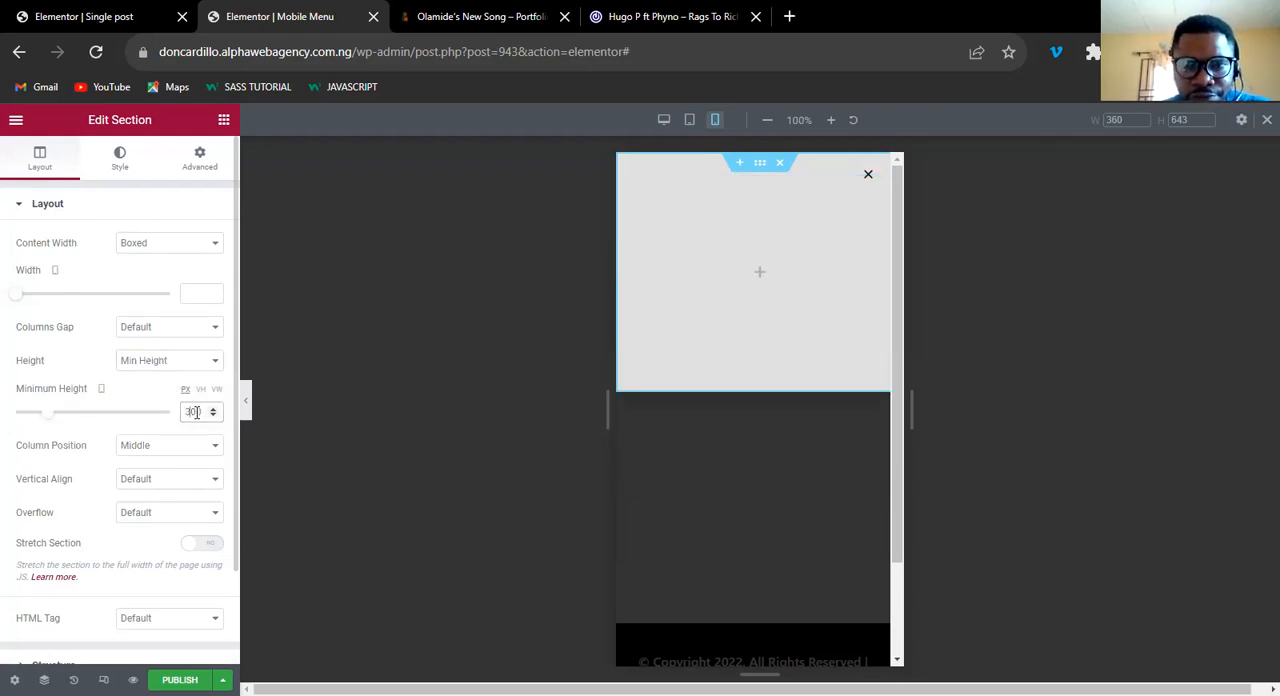
# Set the section's vertical align and column position both to Middle.
pyautogui.click(168, 445)
pyautogui.click(150, 478)
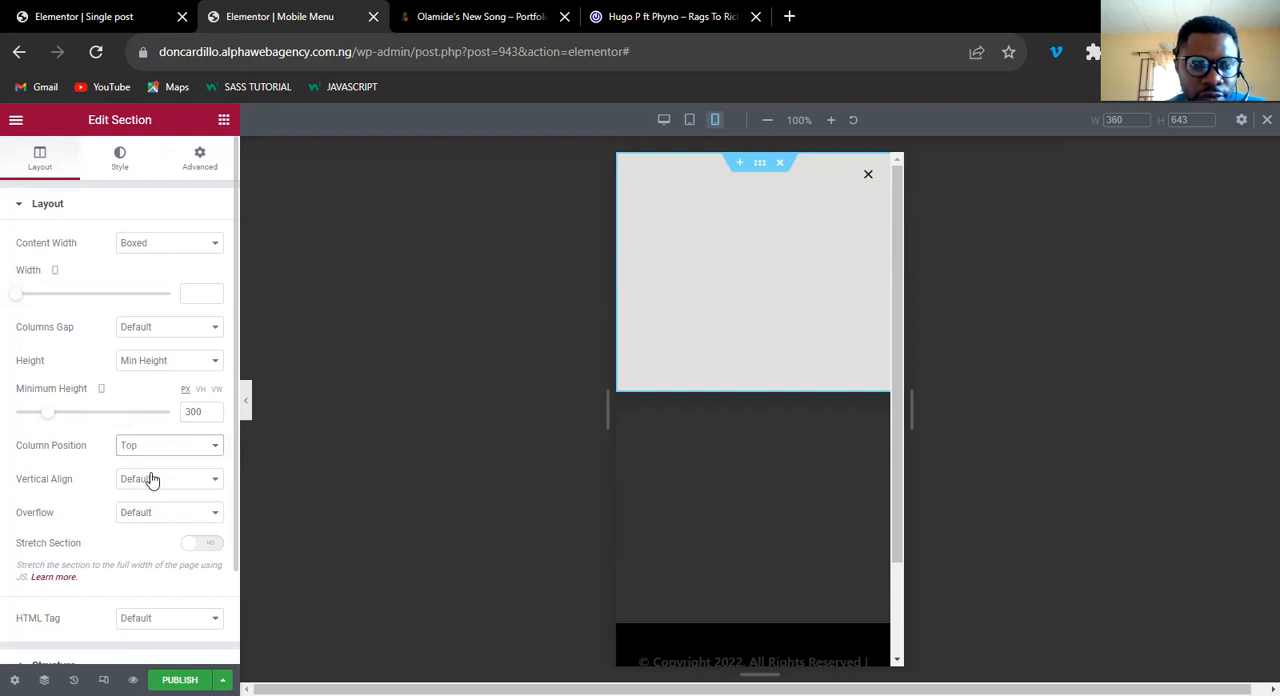
pyautogui.click(152, 479)
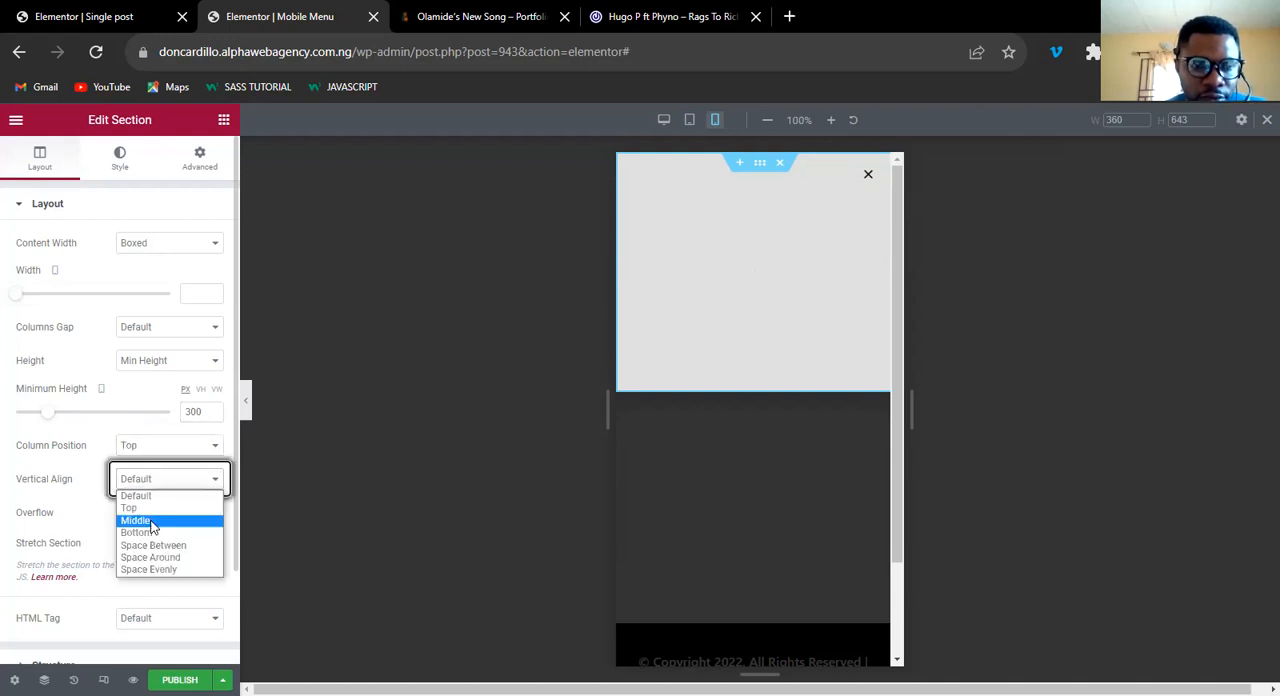
pyautogui.click(152, 521)
pyautogui.click(160, 447)
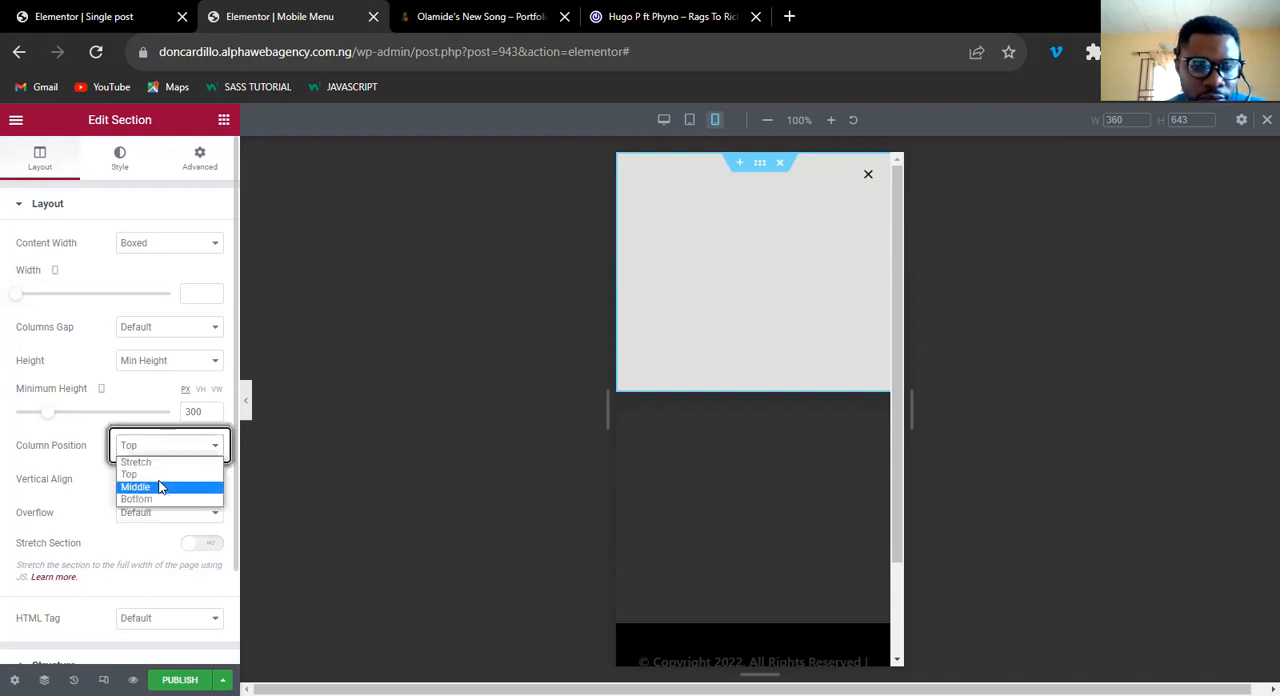
pyautogui.click(160, 487)
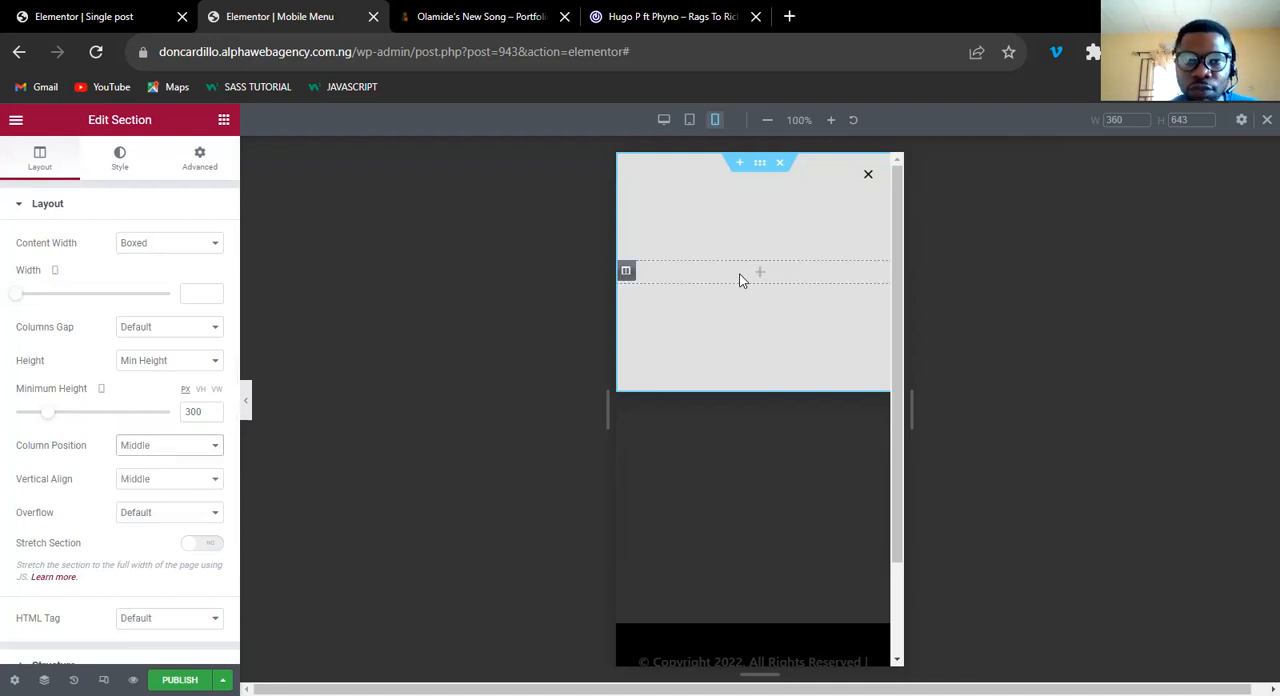
# Check the reference site's icon menu and add an Icon Box widget to the popup's empty column.
pyautogui.click(756, 276)
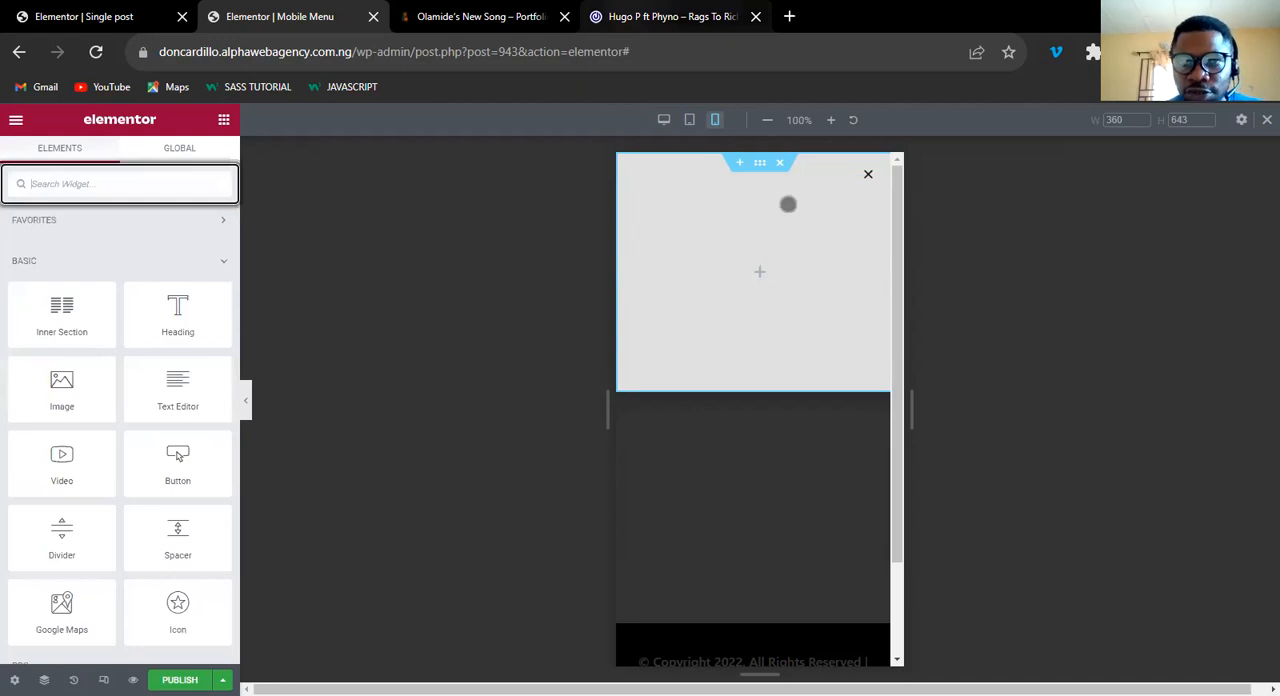
pyautogui.hotkey('ctrl', '4')
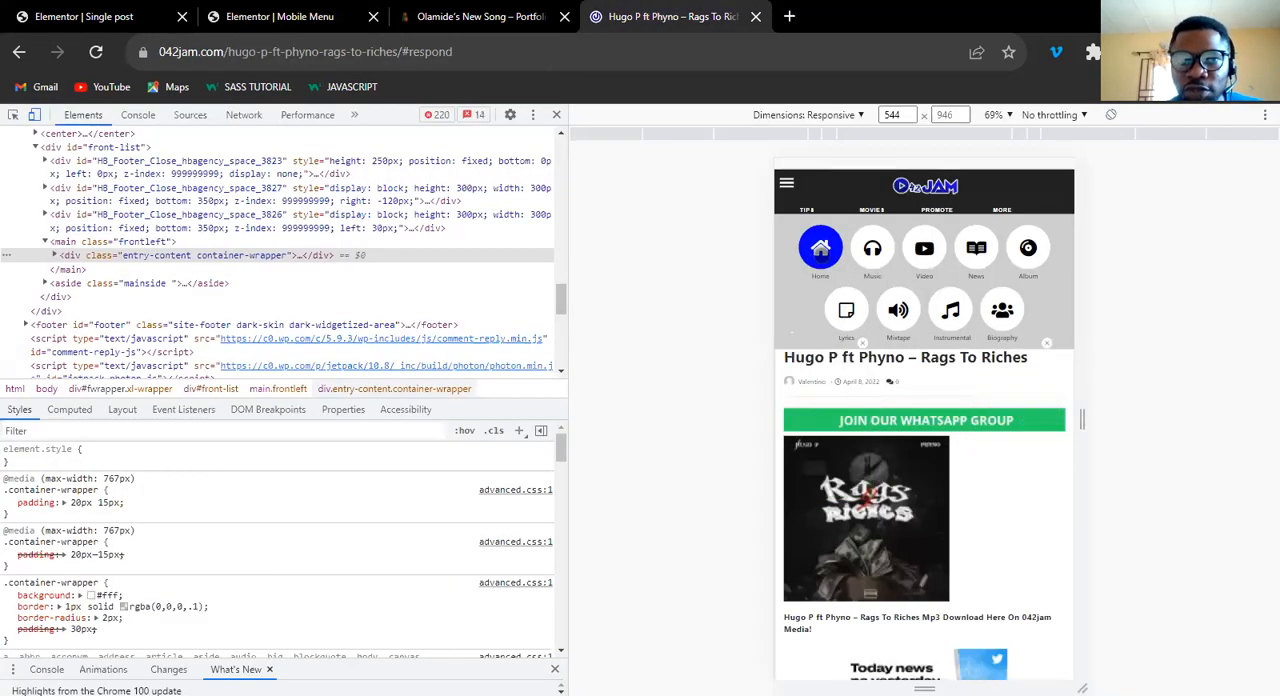
pyautogui.hotkey('ctrl', '2')
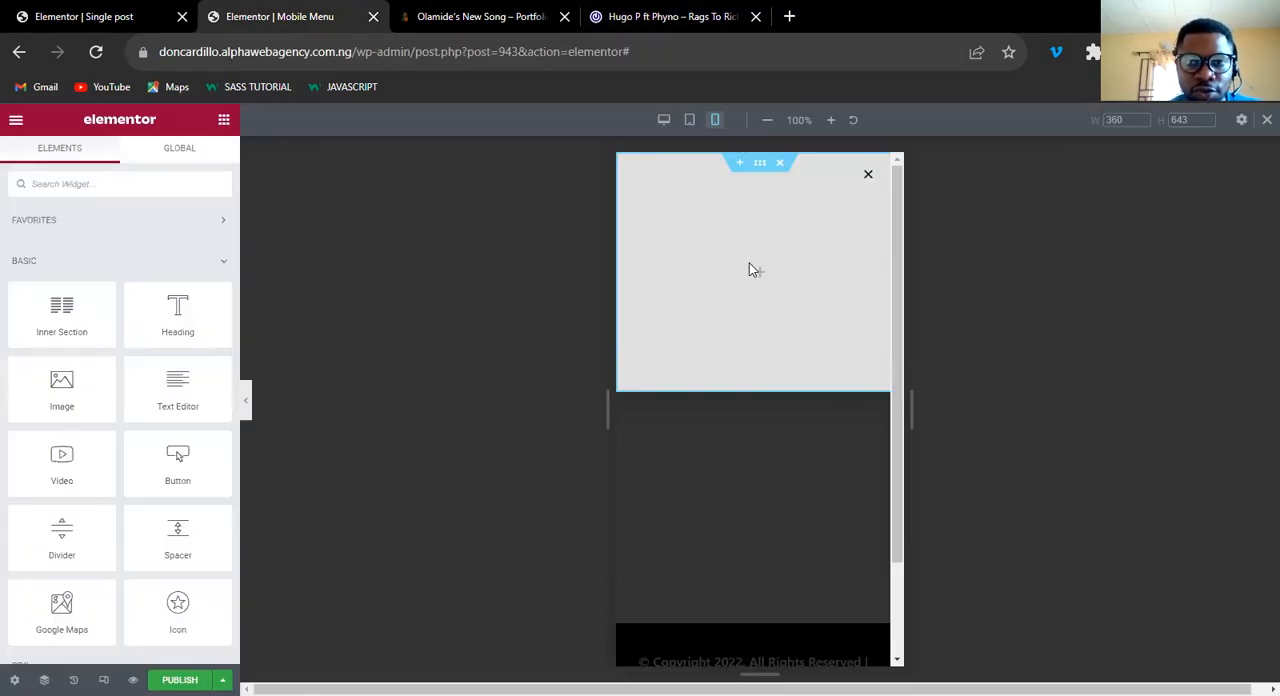
pyautogui.click(72, 187)
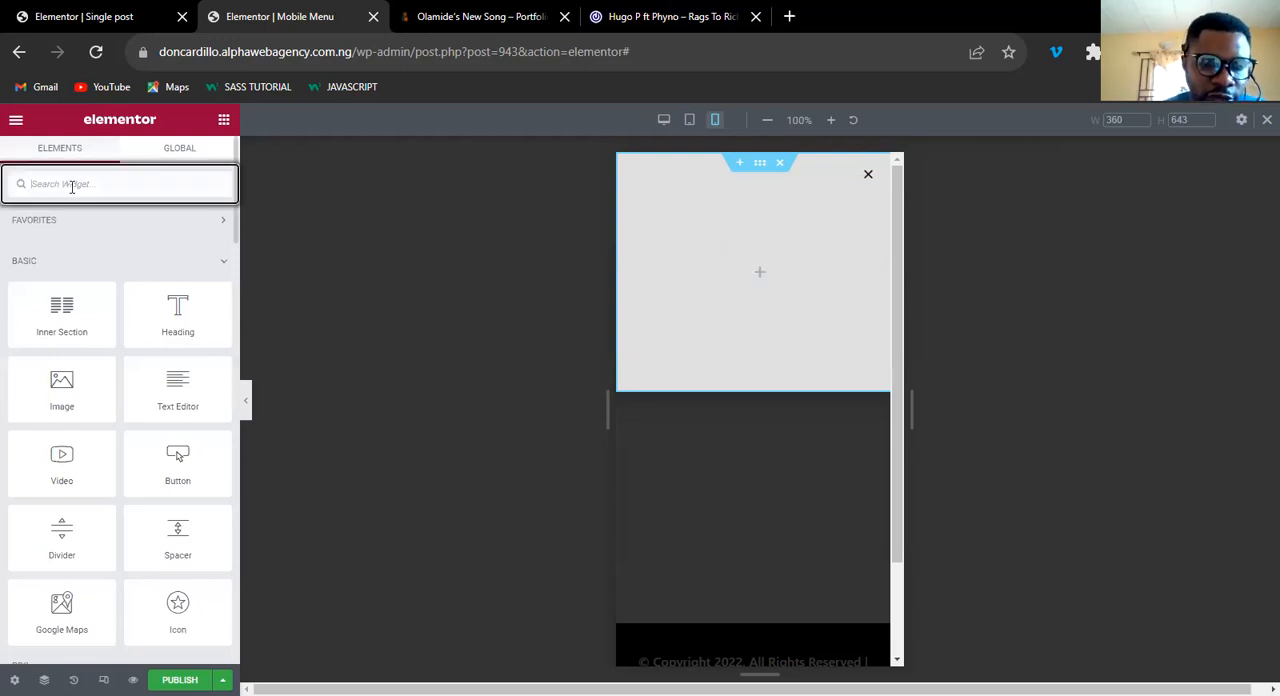
pyautogui.write('icon')
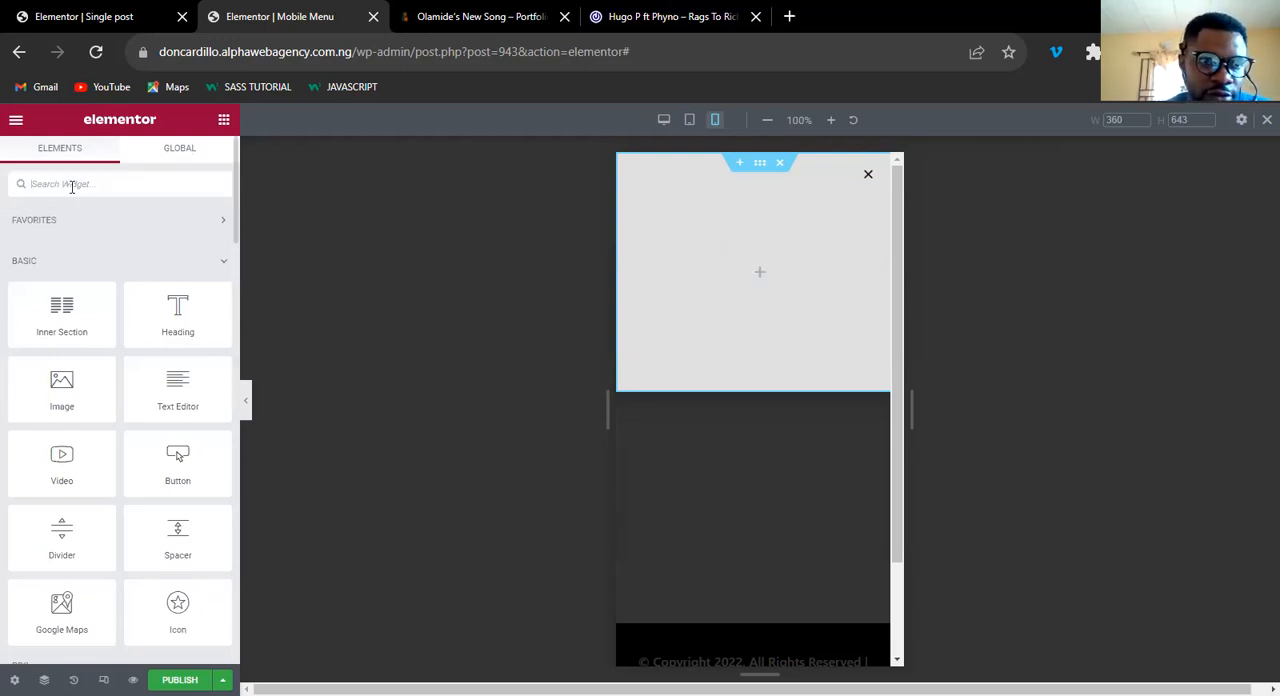
pyautogui.moveTo(61, 255); pyautogui.dragTo(735, 278)
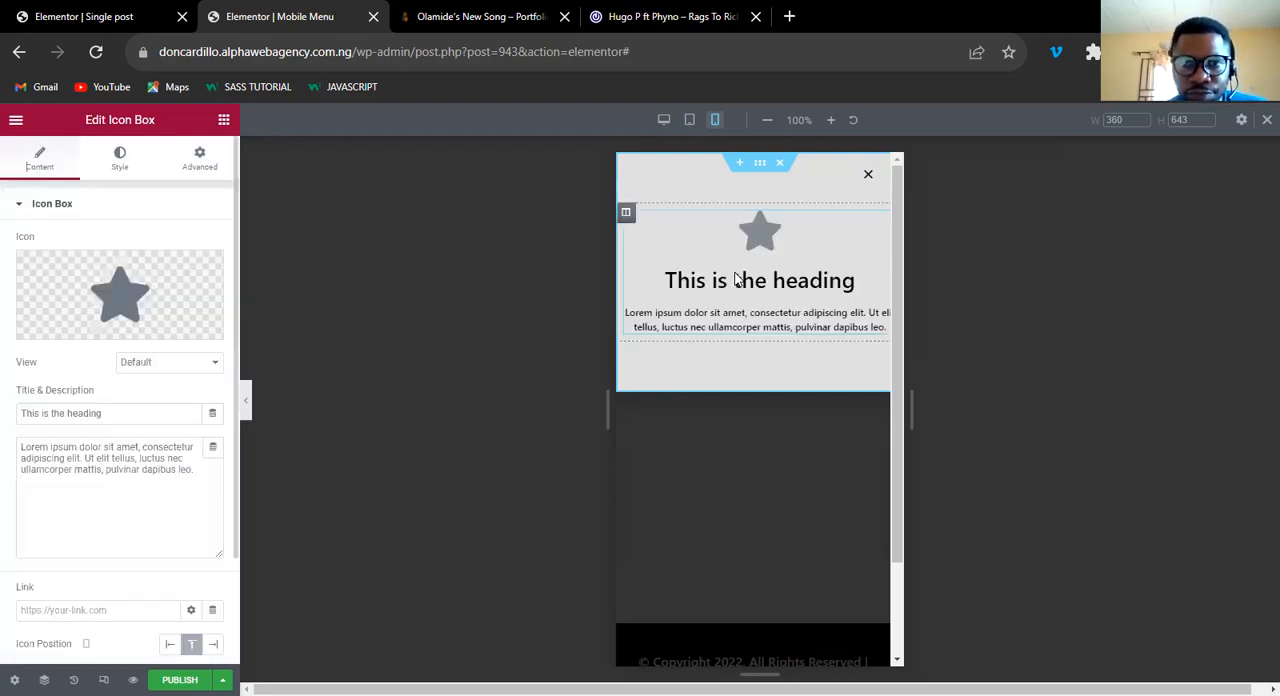
# Clear the icon box's placeholder description and change its title to Home.
pyautogui.click(99, 458)
pyautogui.hotkey('ctrl', 'a')
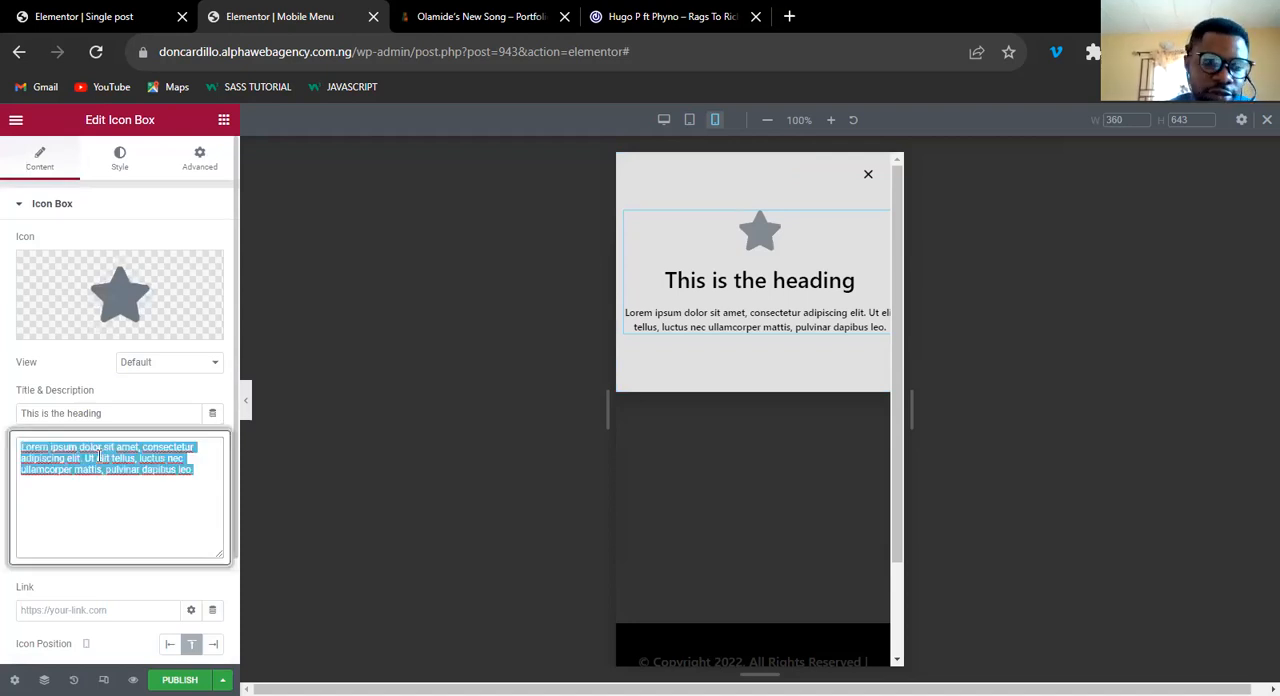
pyautogui.press('BackSpace')
pyautogui.click(103, 410)
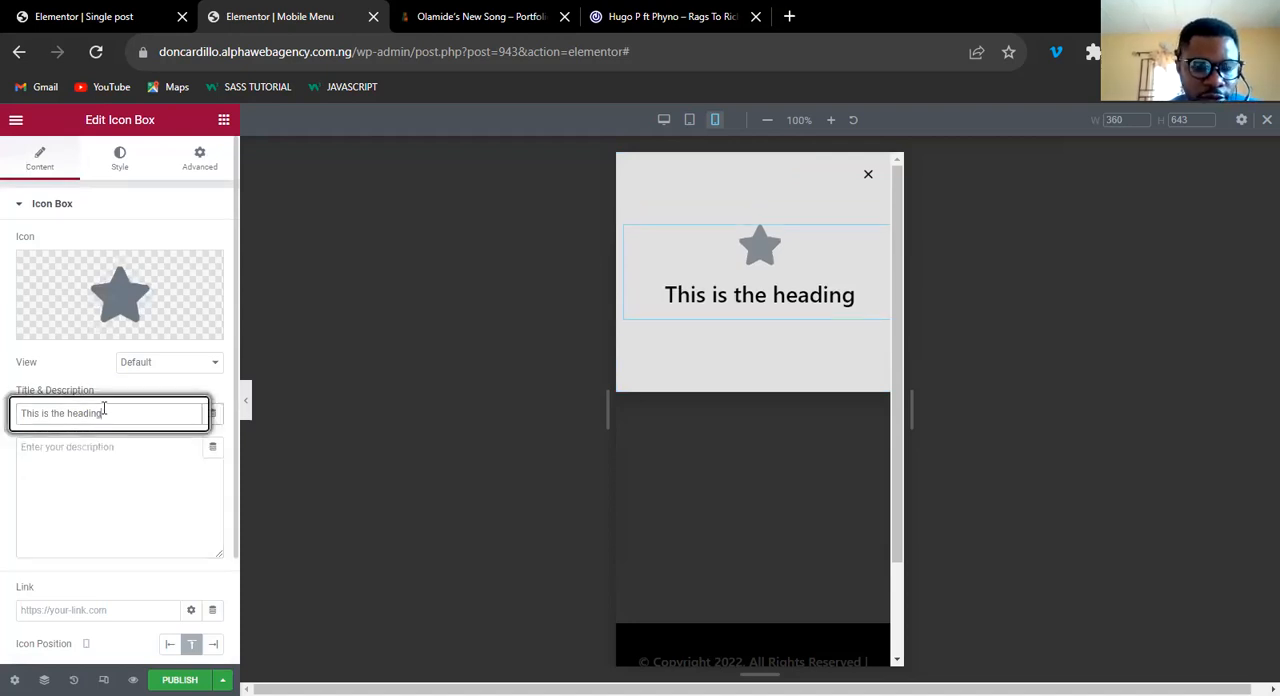
pyautogui.hotkey('ctrl', 'a')
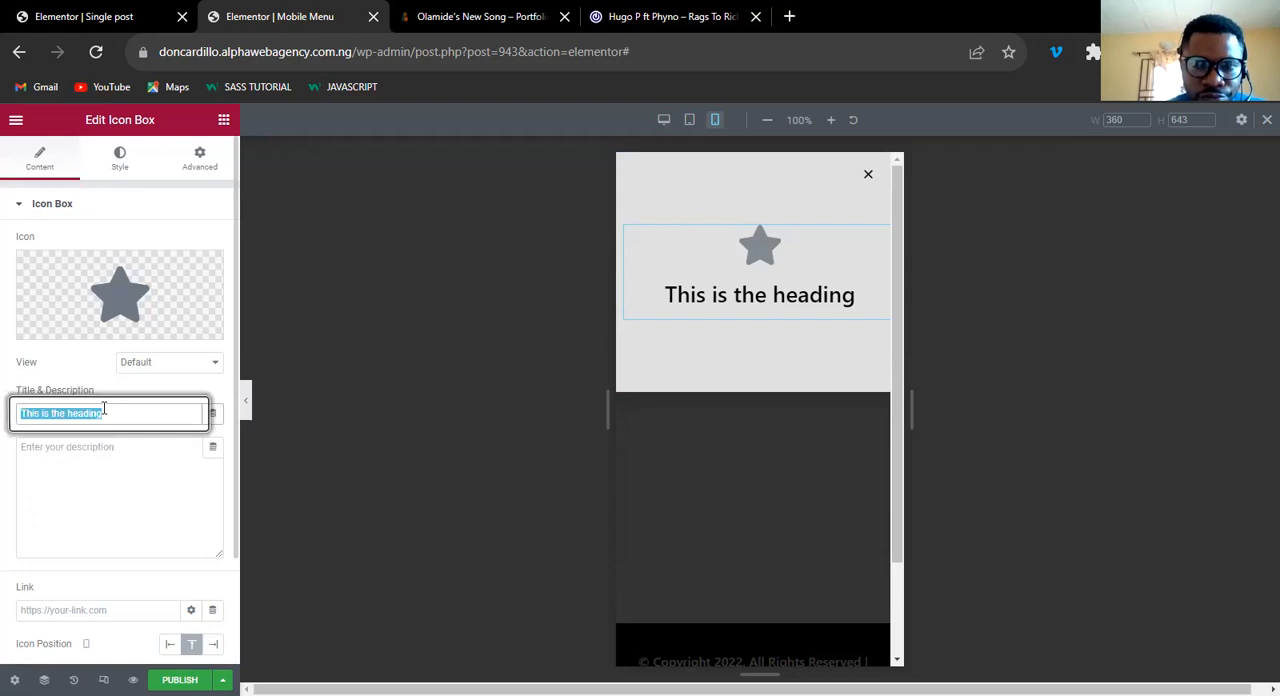
# Find the Home icon in the icon library and insert it in place of the star.
pyautogui.click(75, 330)
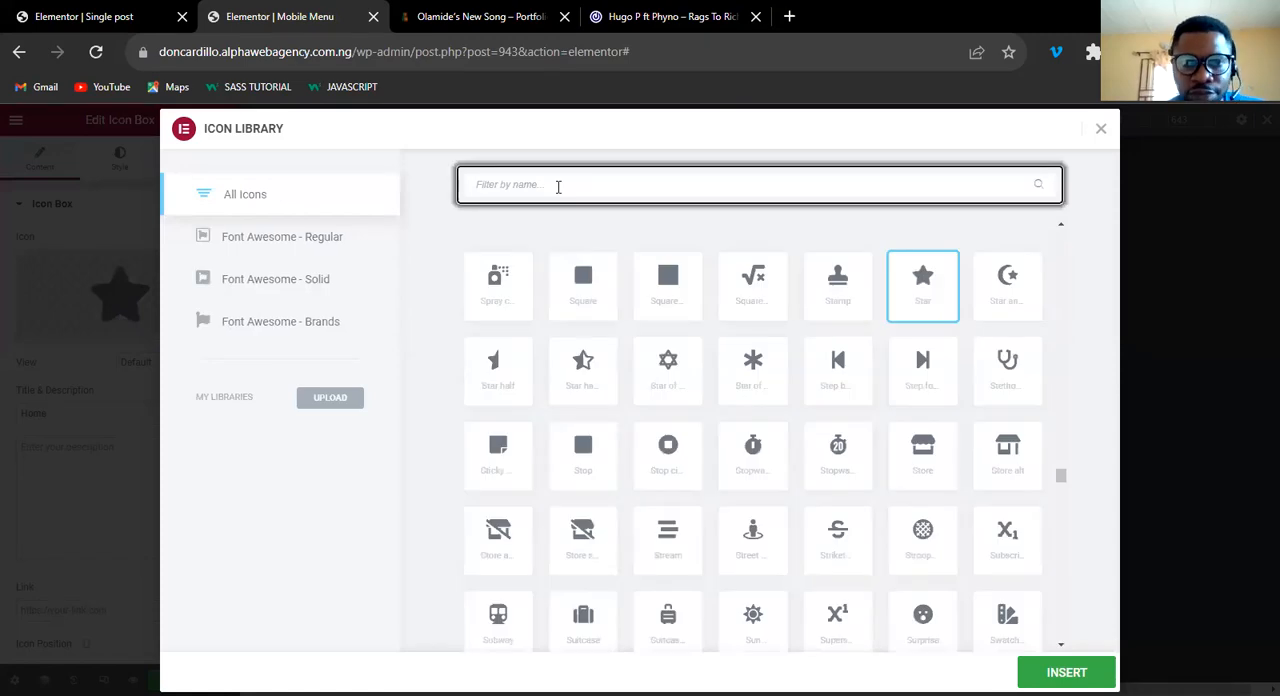
pyautogui.write('Home')
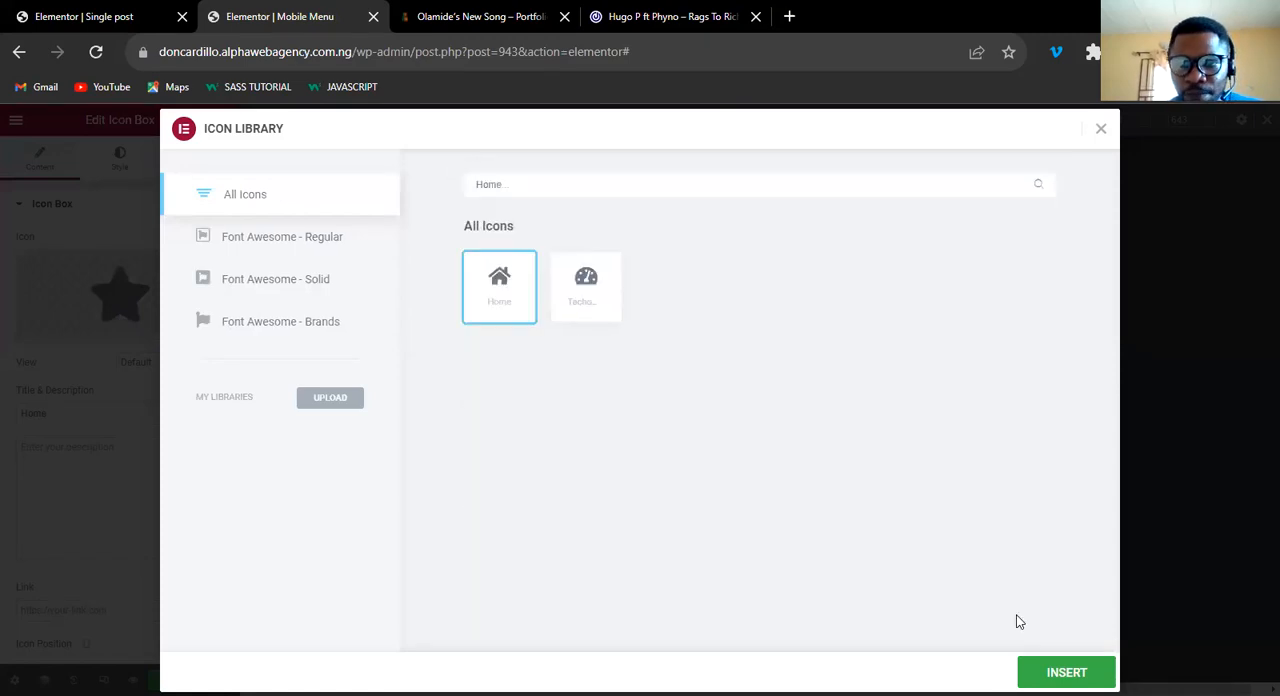
pyautogui.click(1020, 669)
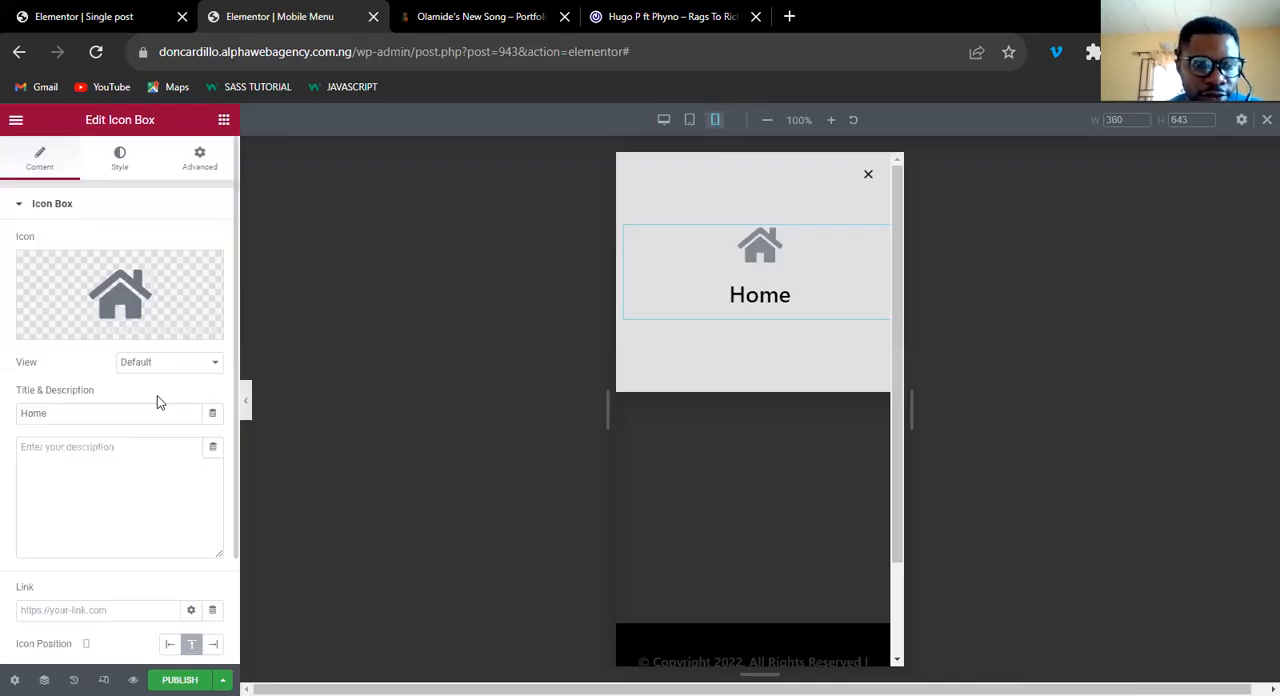
# Set the icon's view to Framed and compare it with the reference site's round menu icons.
pyautogui.click(165, 362)
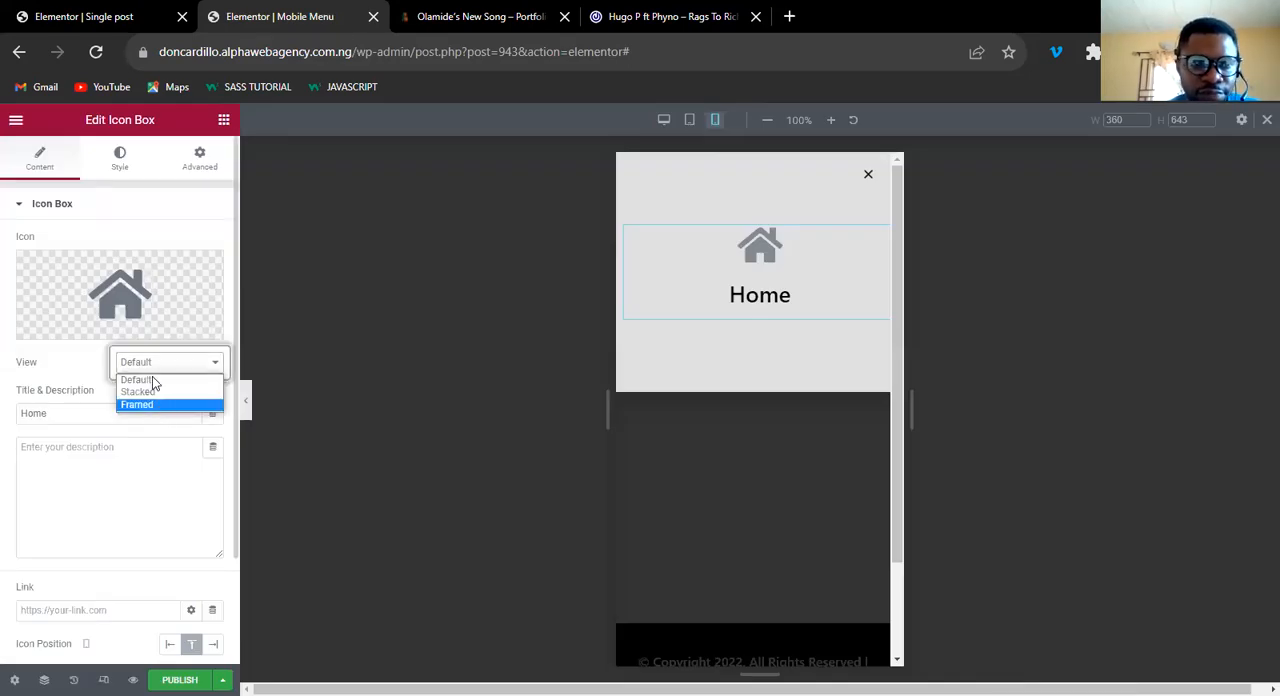
pyautogui.press('Return')
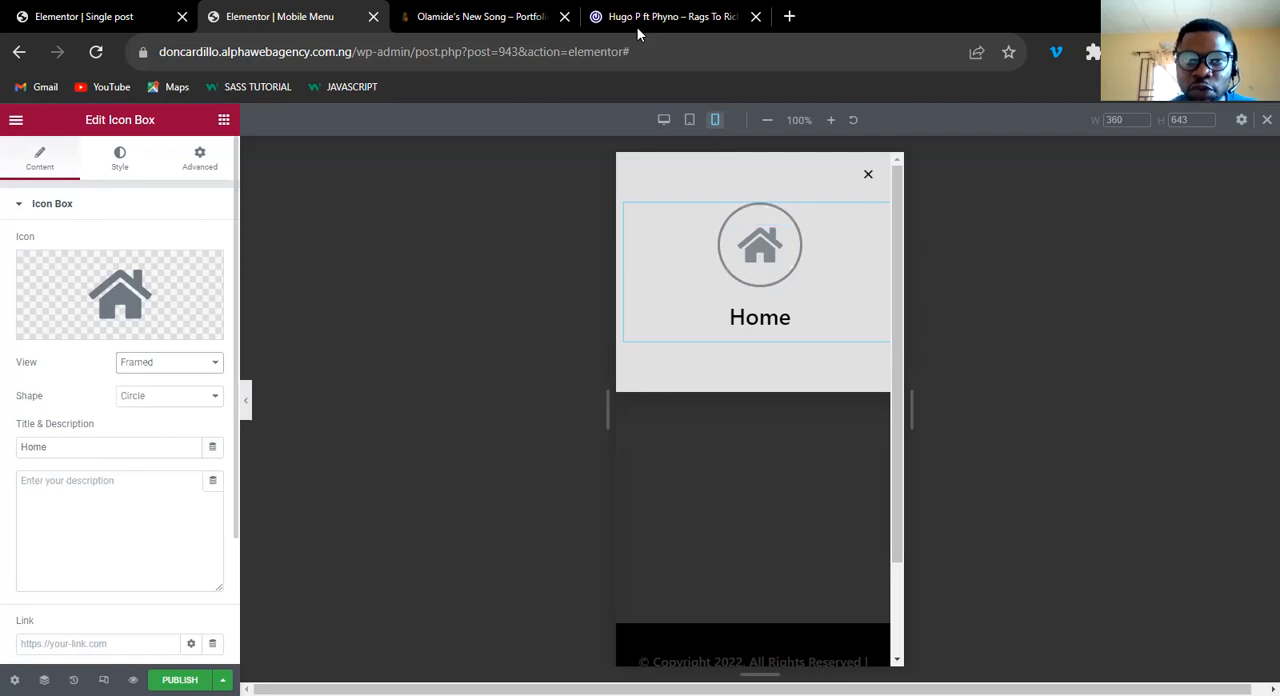
pyautogui.click(655, 18)
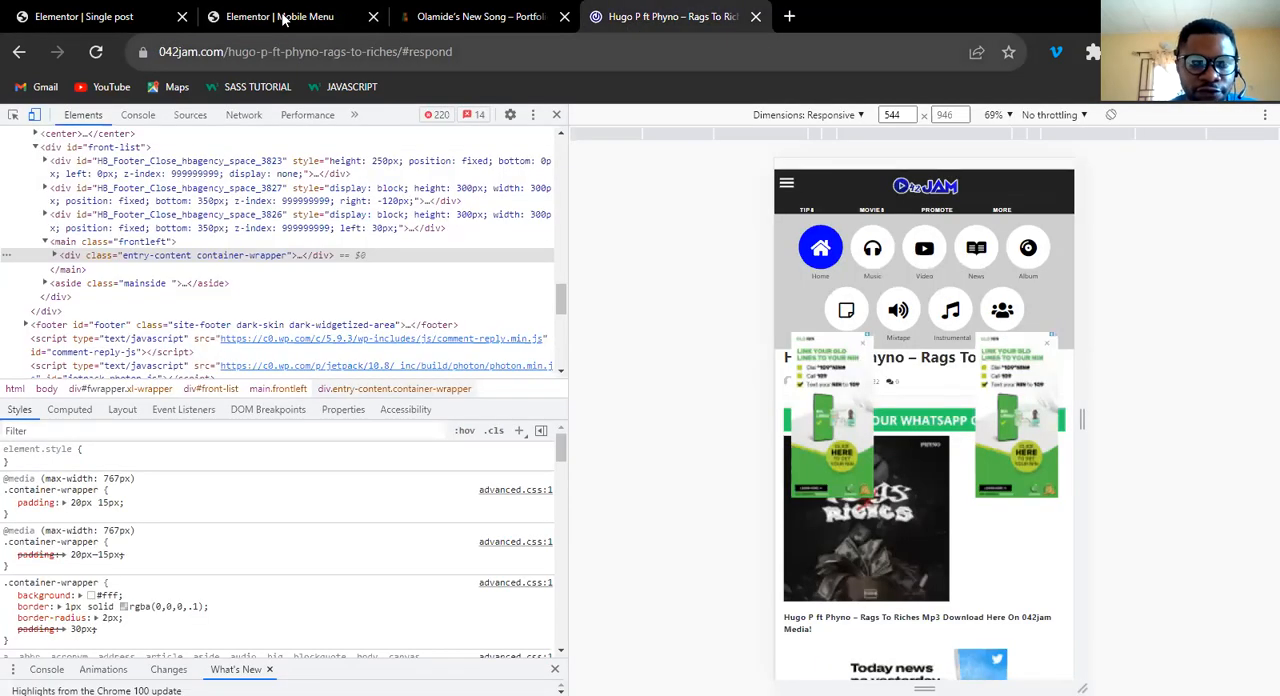
pyautogui.click(284, 18)
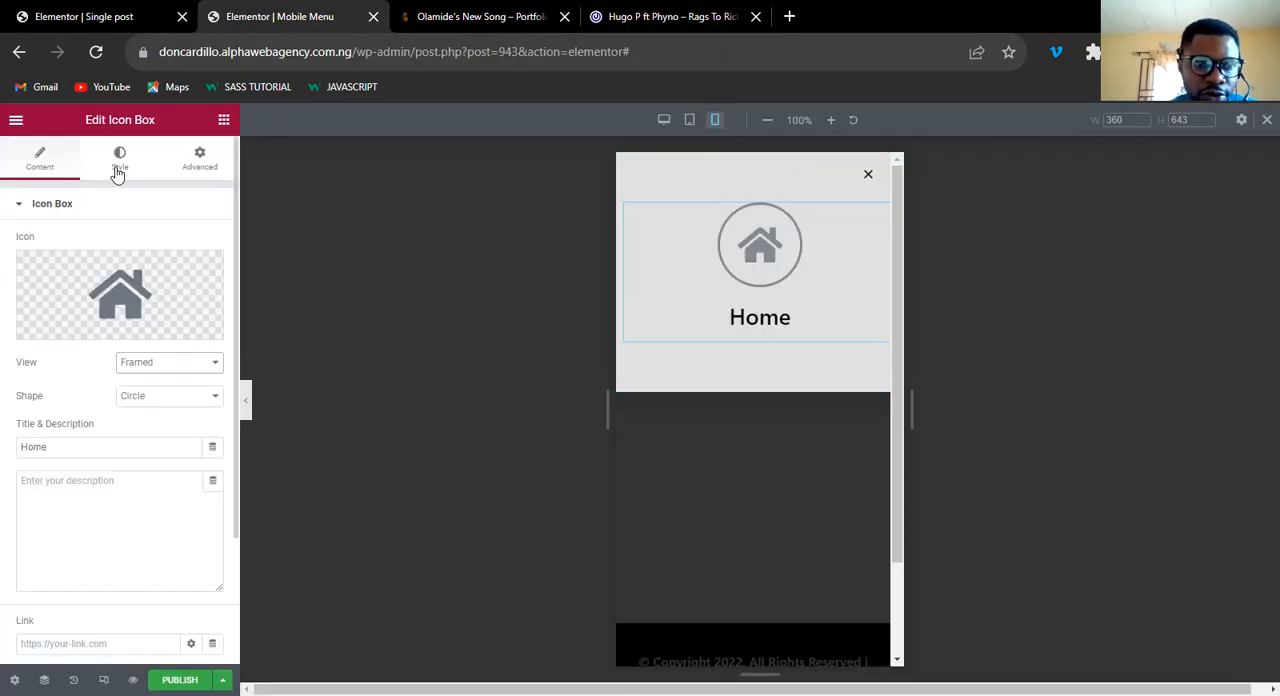
# Link the Home icon box to the Site URL dynamic tag.
pyautogui.click(112, 643)
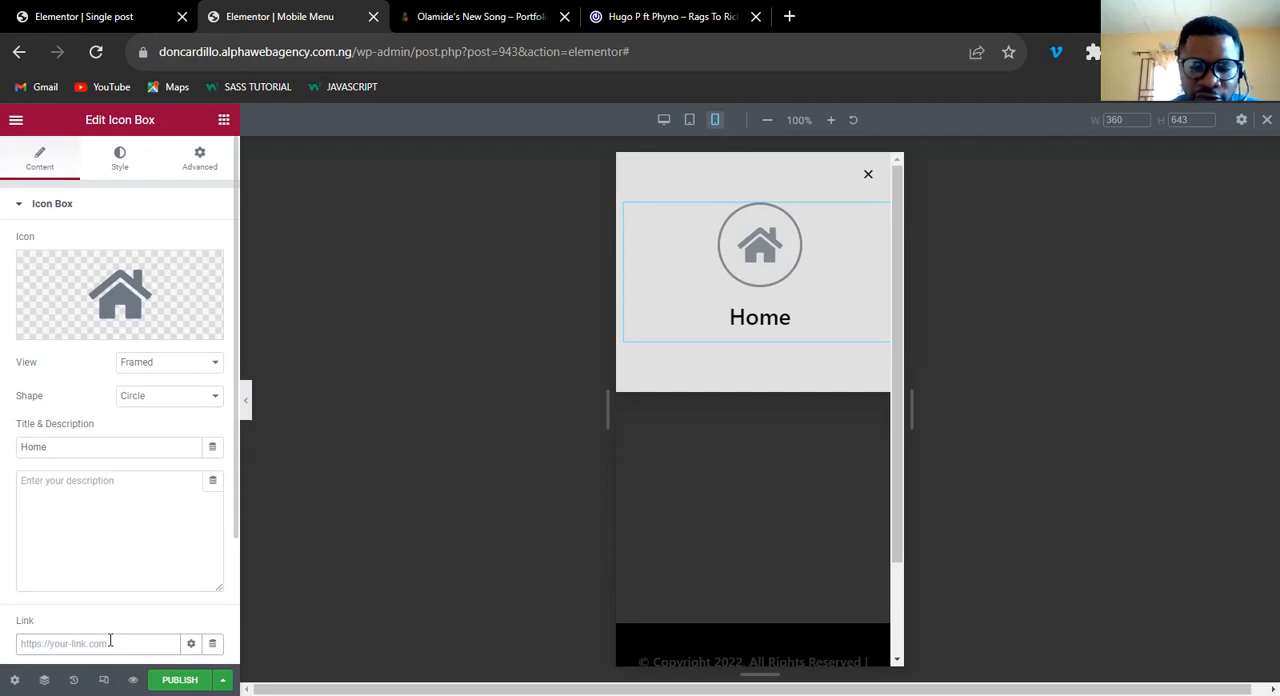
pyautogui.write('/')
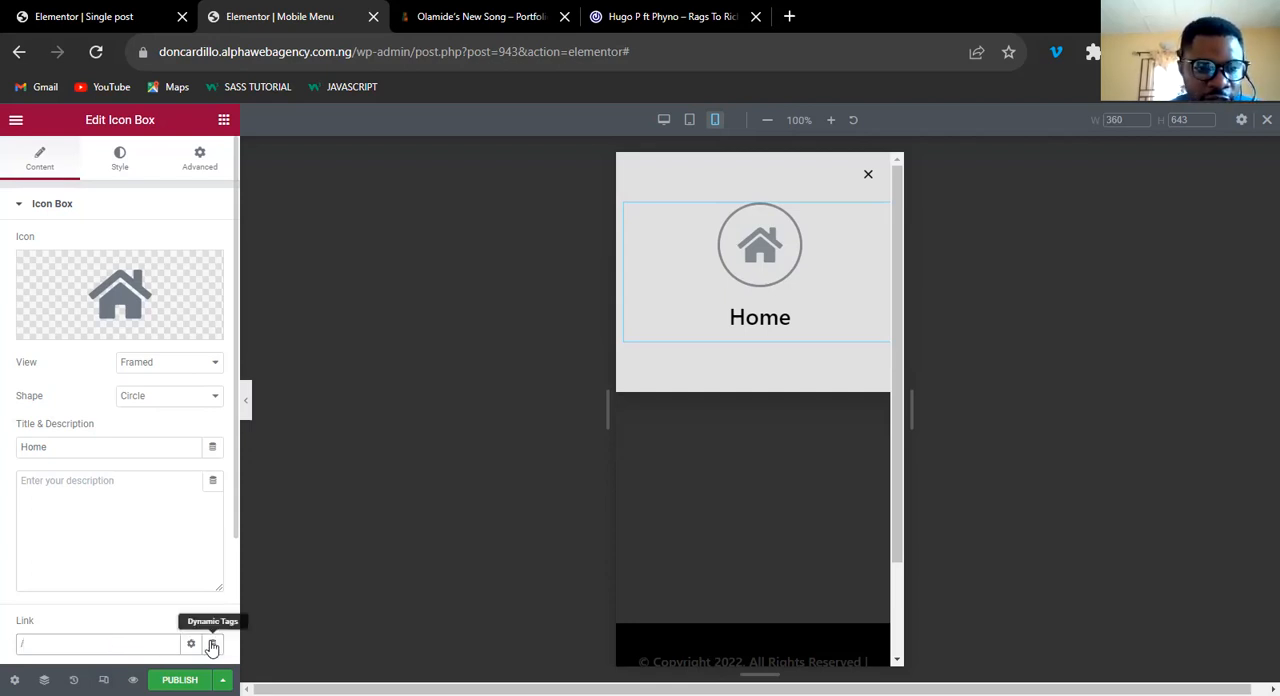
pyautogui.click(102, 553)
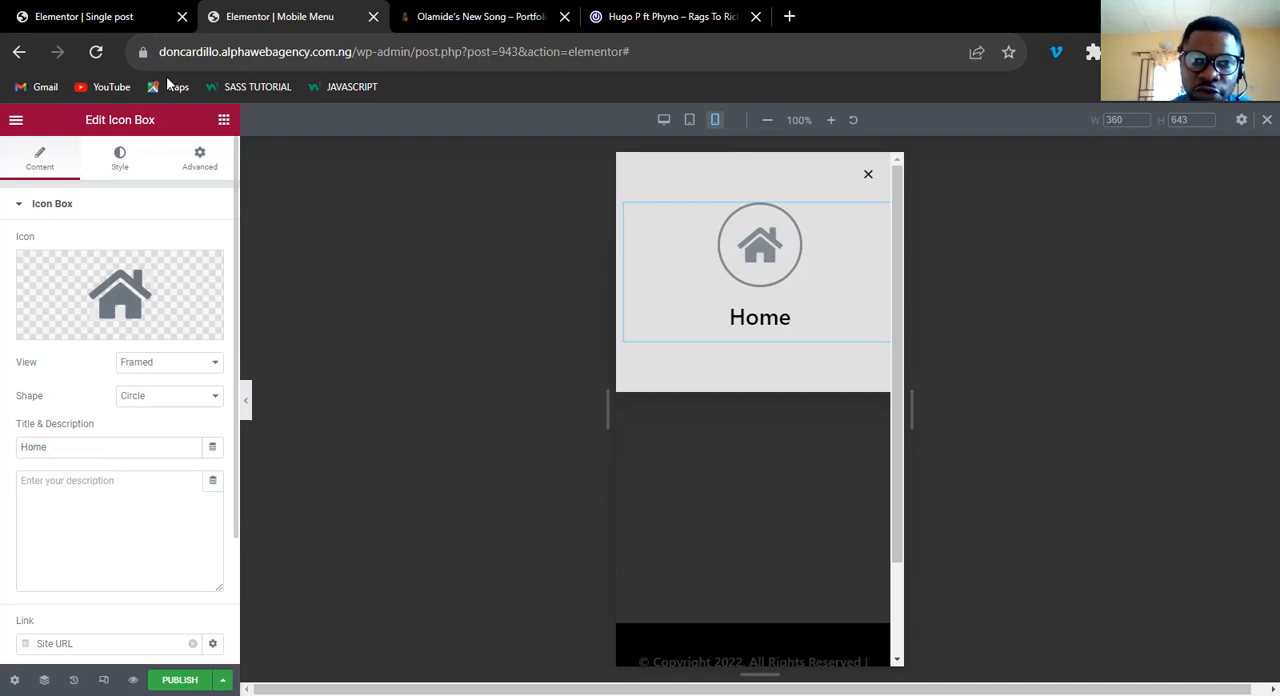
# Set the icon's normal primary color to the global BLUE COLOR and compare it with the reference site's Home icon.
pyautogui.click(116, 163)
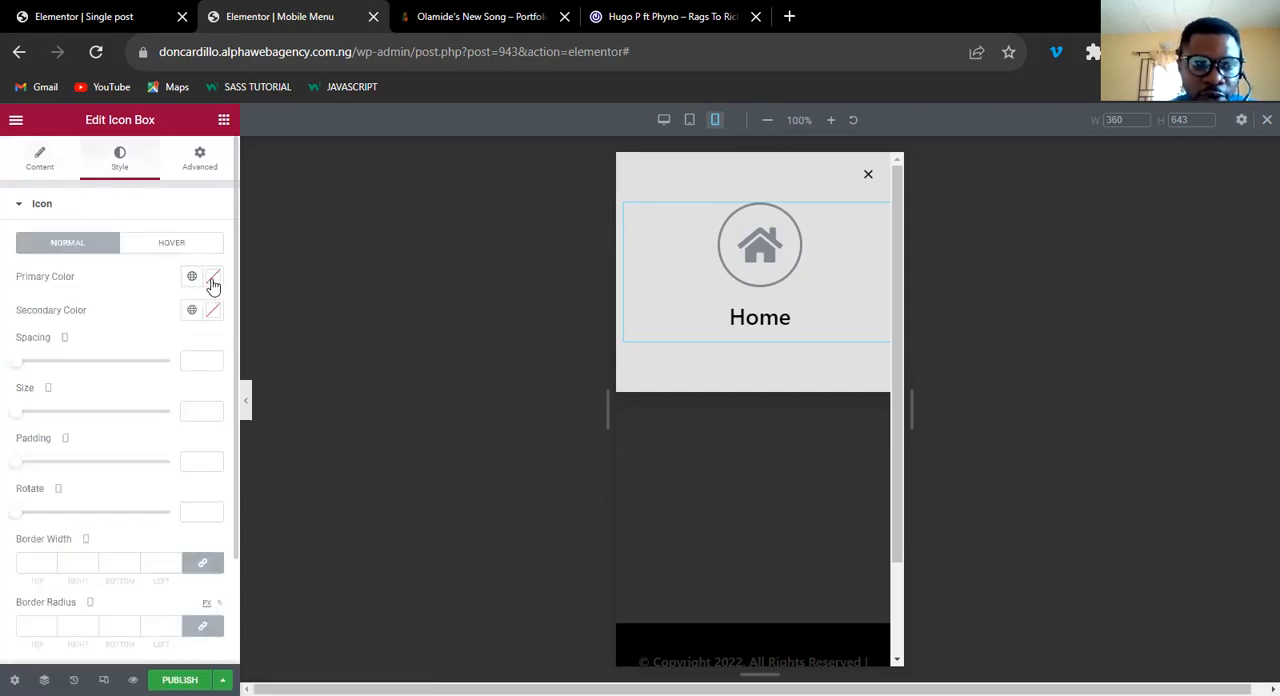
pyautogui.click(191, 276)
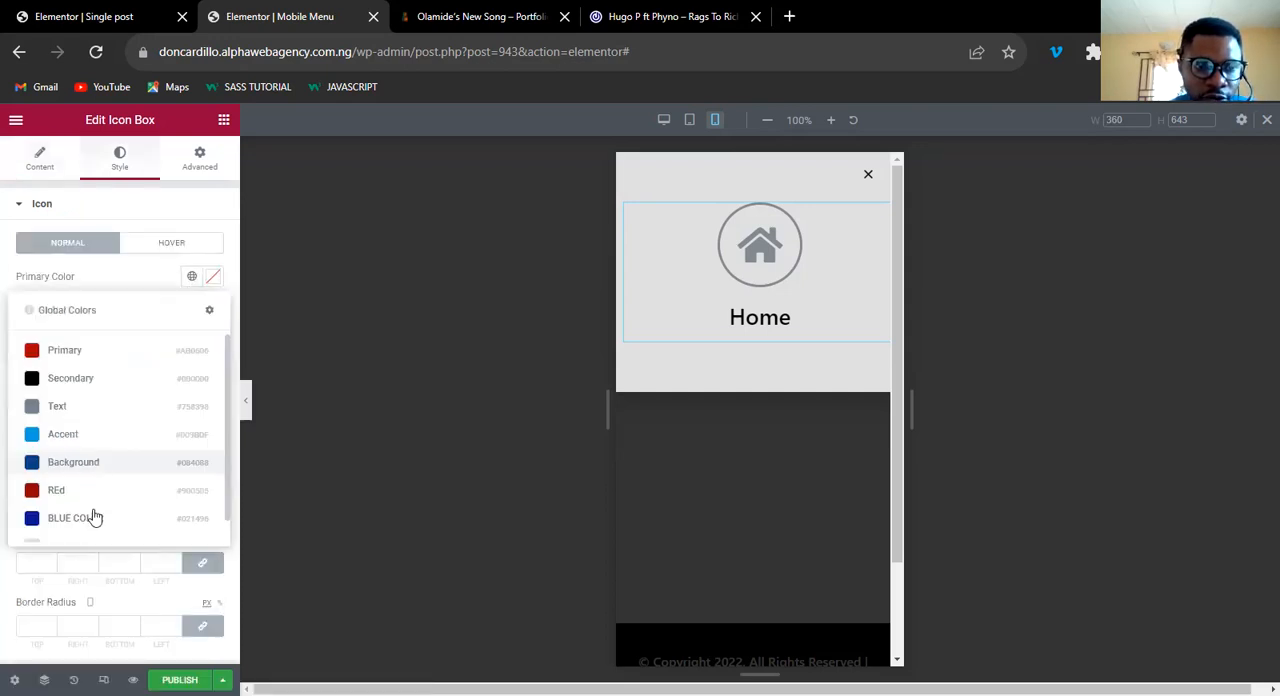
pyautogui.click(95, 522)
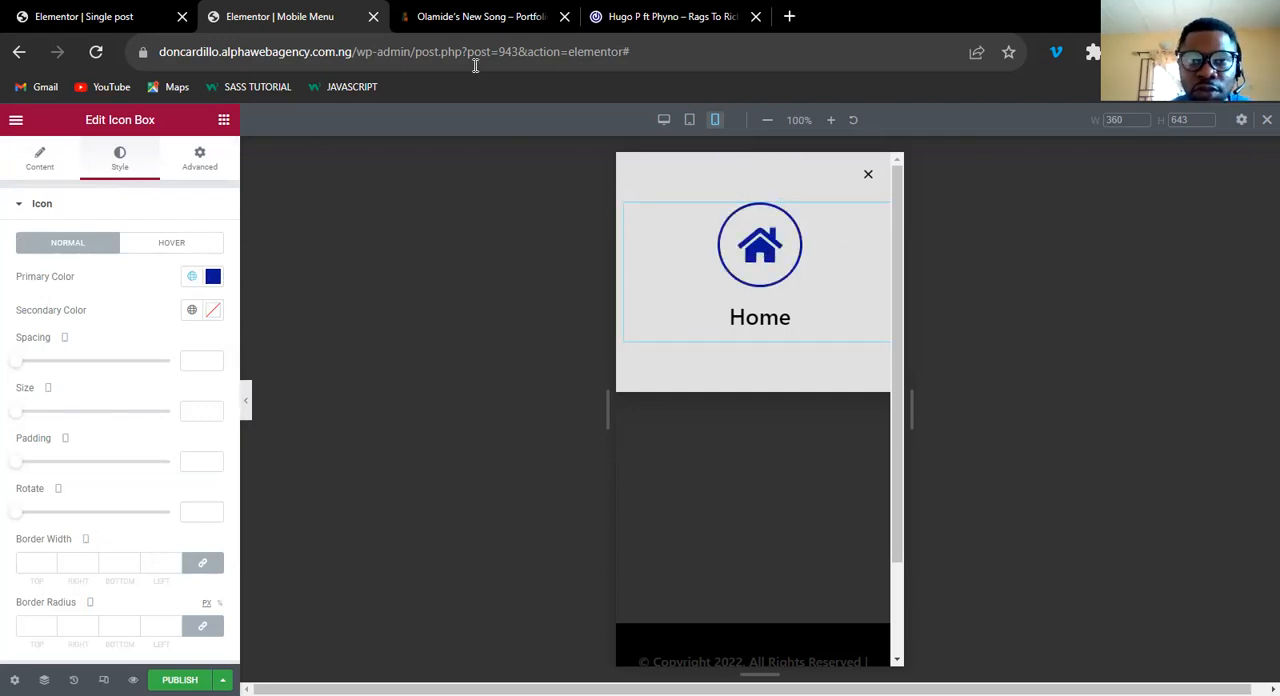
pyautogui.click(660, 16)
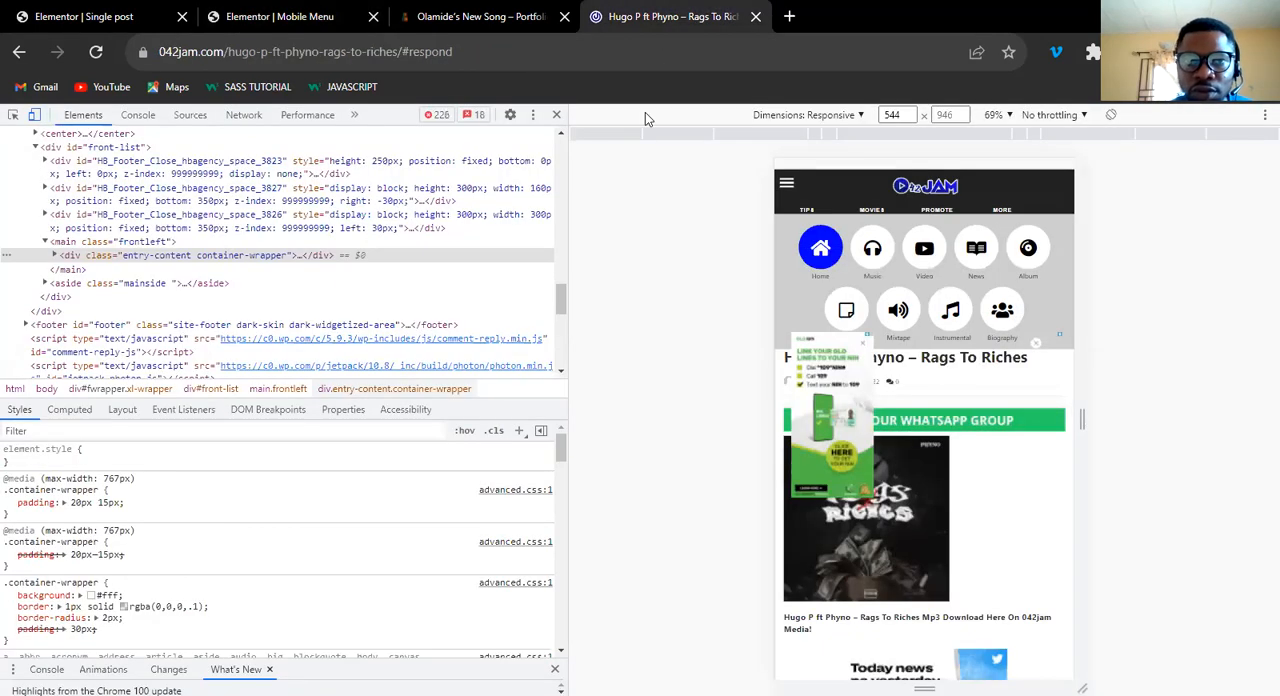
pyautogui.click(266, 24)
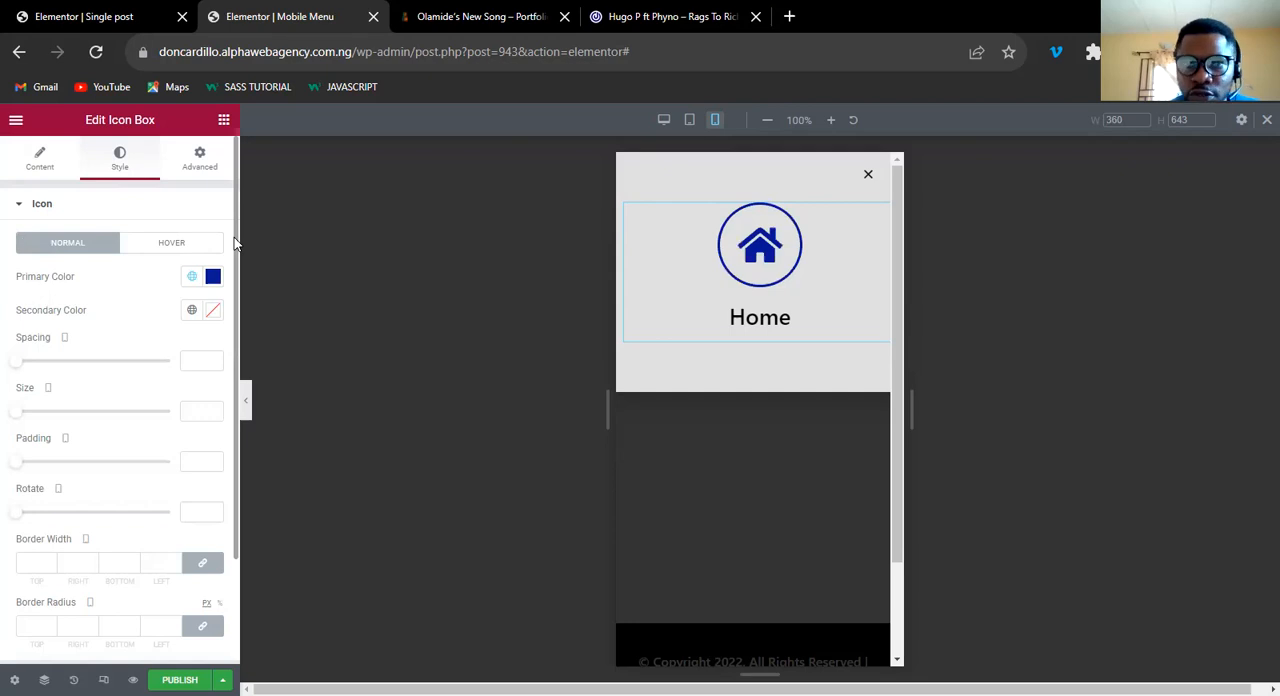
pyautogui.hotkey('ctrl', 'Tab')
pyautogui.hotkey('ctrl', 'Tab')
pyautogui.click(284, 14)
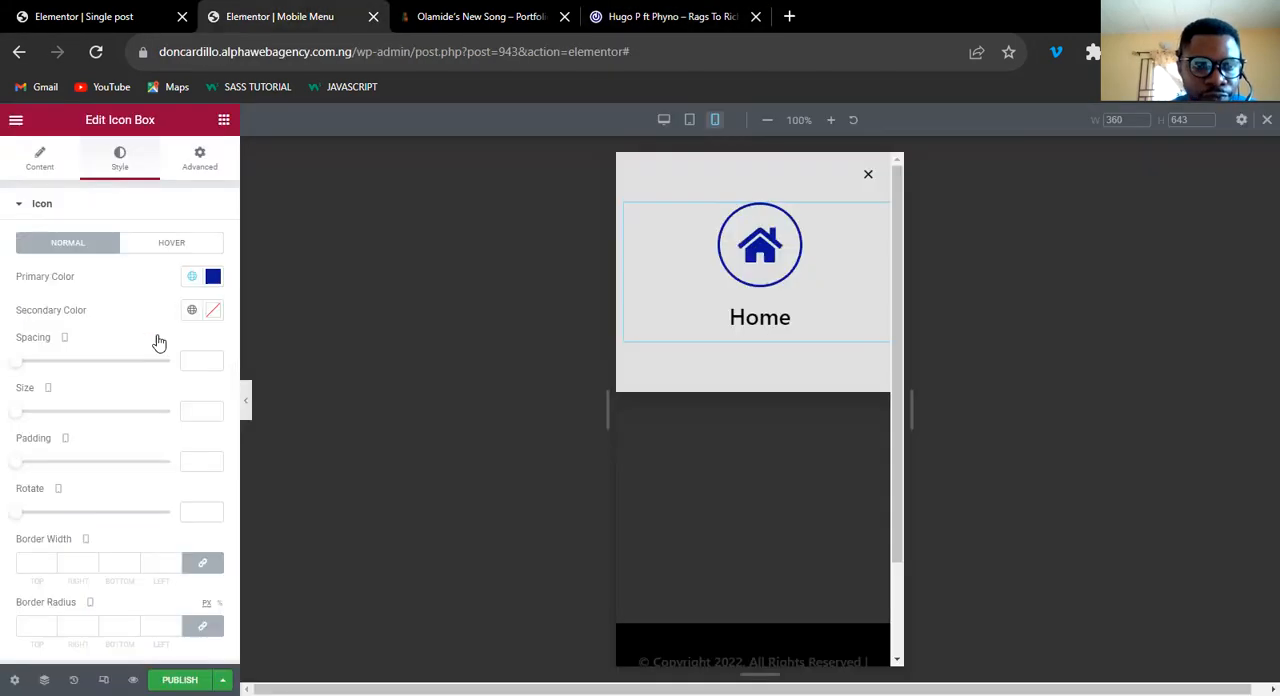
# Set the icon's normal secondary color to the global BLUE COLOR and its primary color to white.
pyautogui.click(191, 312)
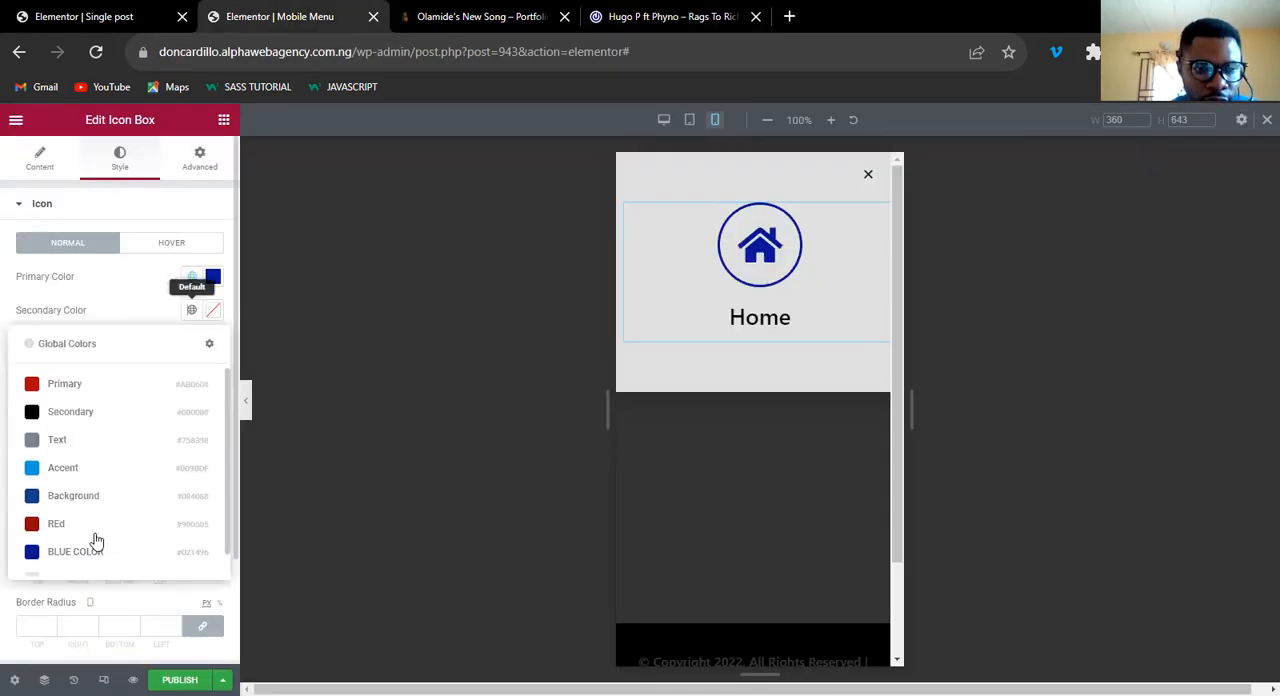
pyautogui.click(108, 549)
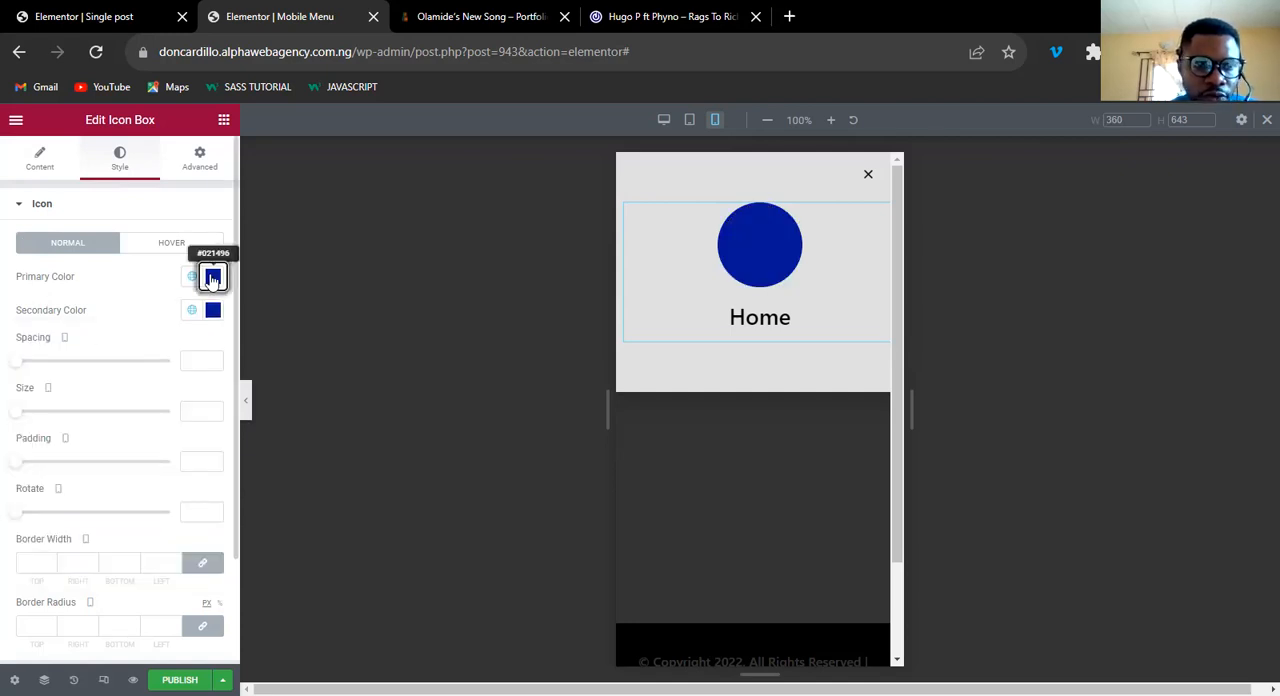
pyautogui.click(212, 279)
pyautogui.moveTo(38, 345); pyautogui.dragTo(20, 335)
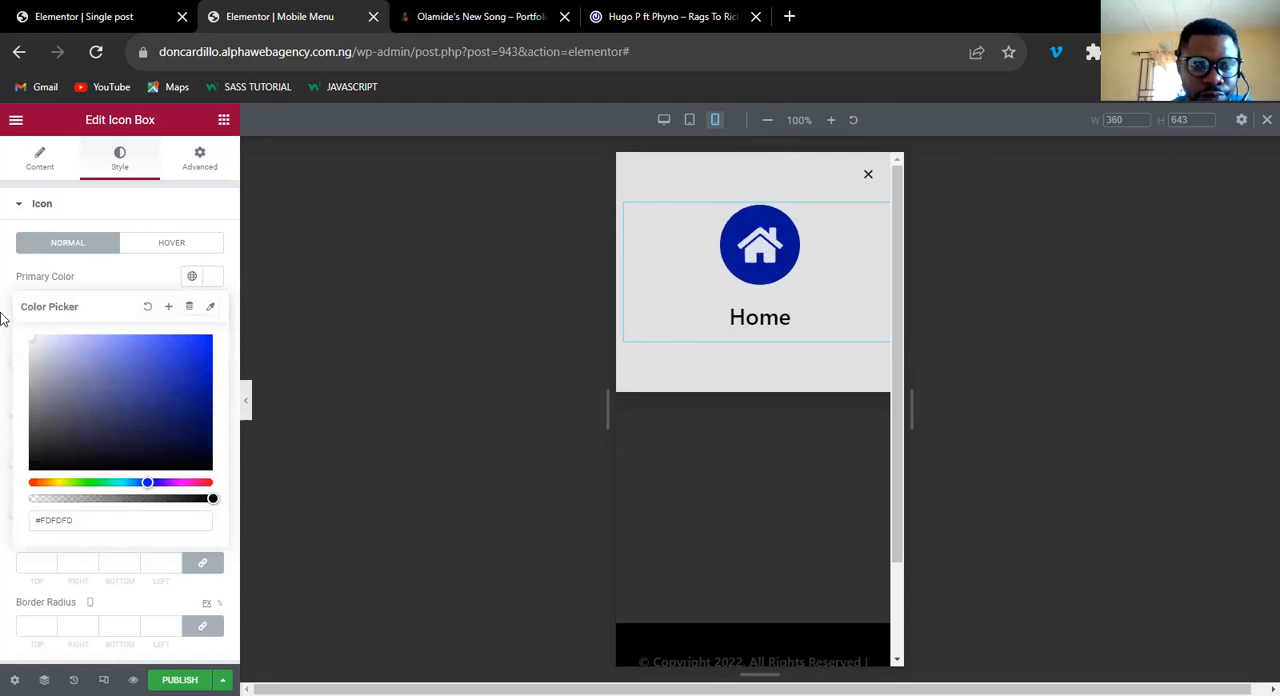
pyautogui.click(212, 279)
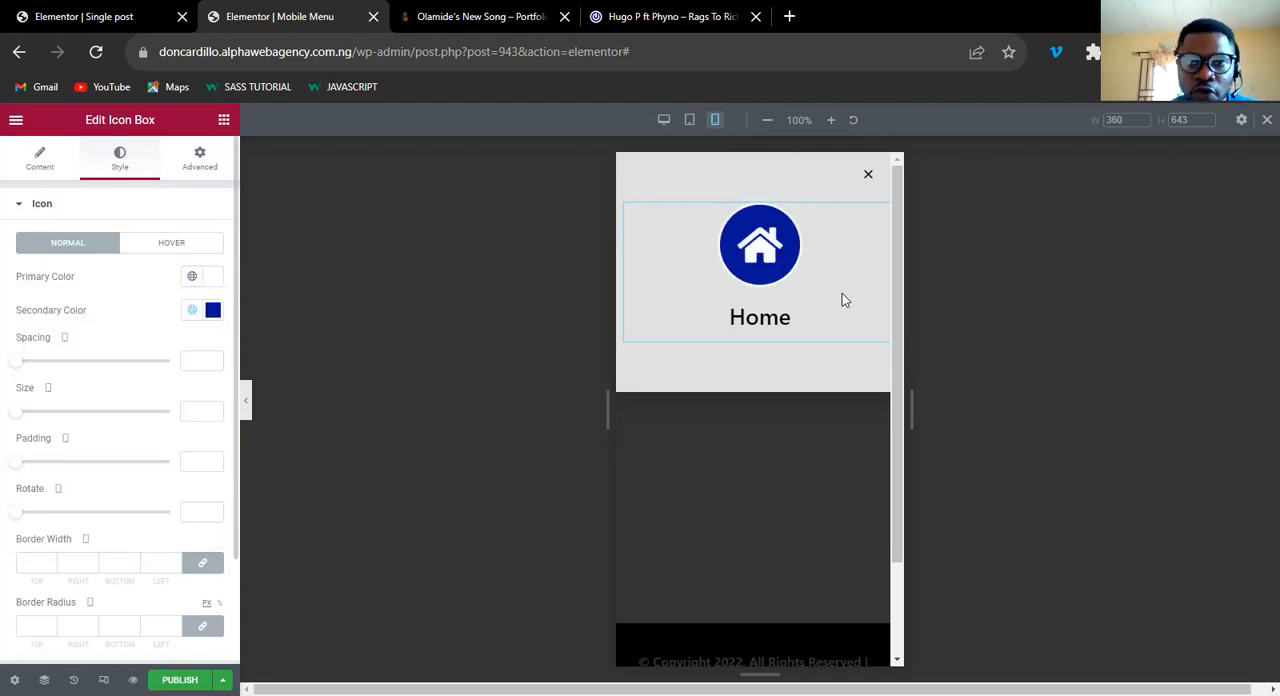
# Set the icon's spacing to 0 and its size to 30.
pyautogui.click(194, 360)
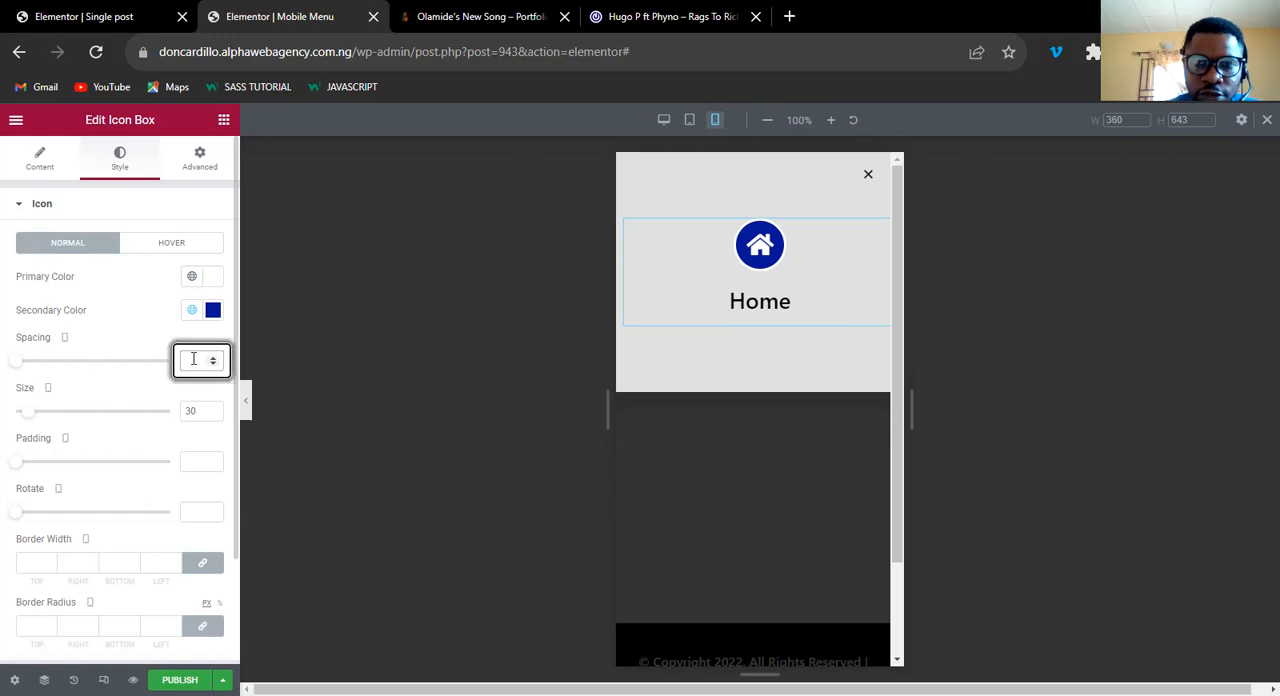
pyautogui.write('0')
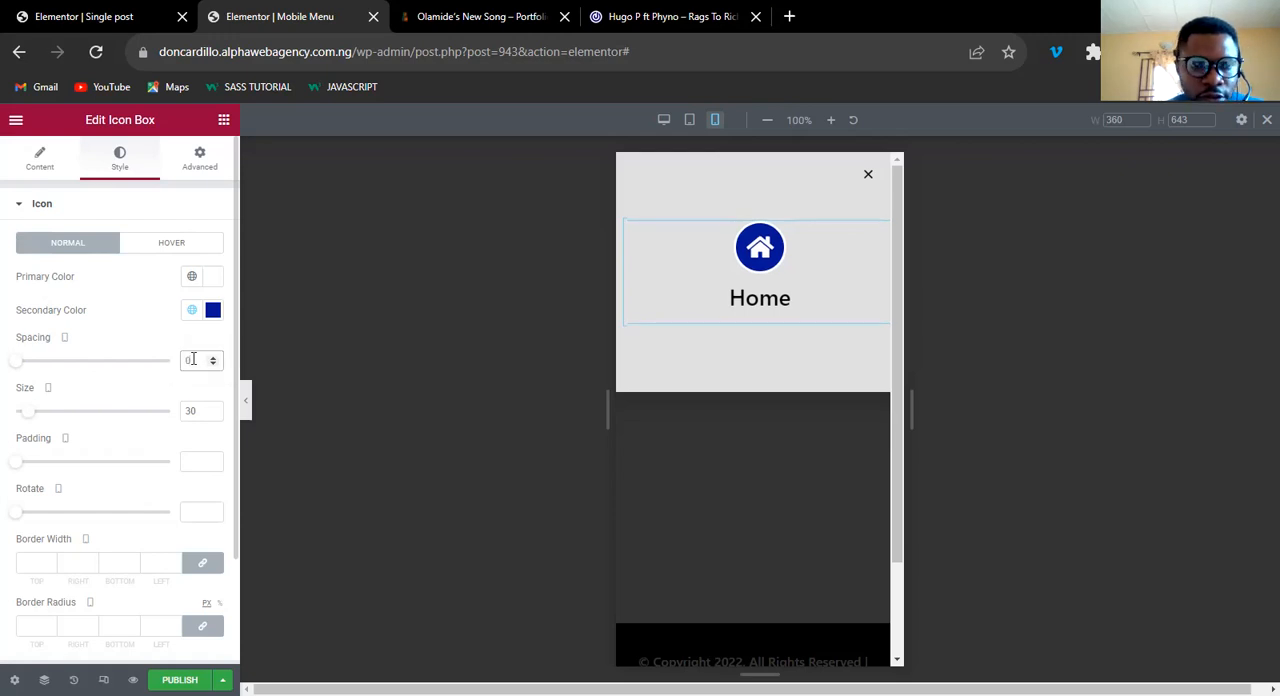
# Set the icon's hover primary color to the global BLUE COLOR and its hover secondary color to #FFFFFF.
pyautogui.click(172, 248)
pyautogui.click(213, 310)
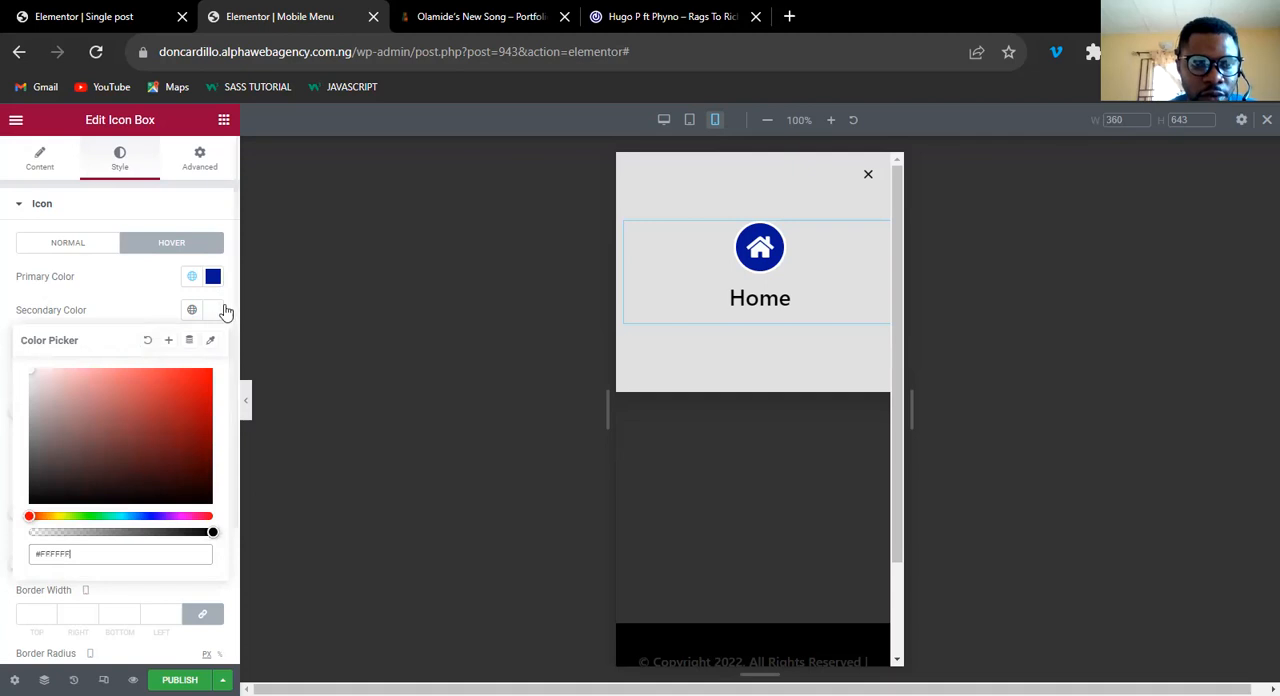
pyautogui.click(650, 287)
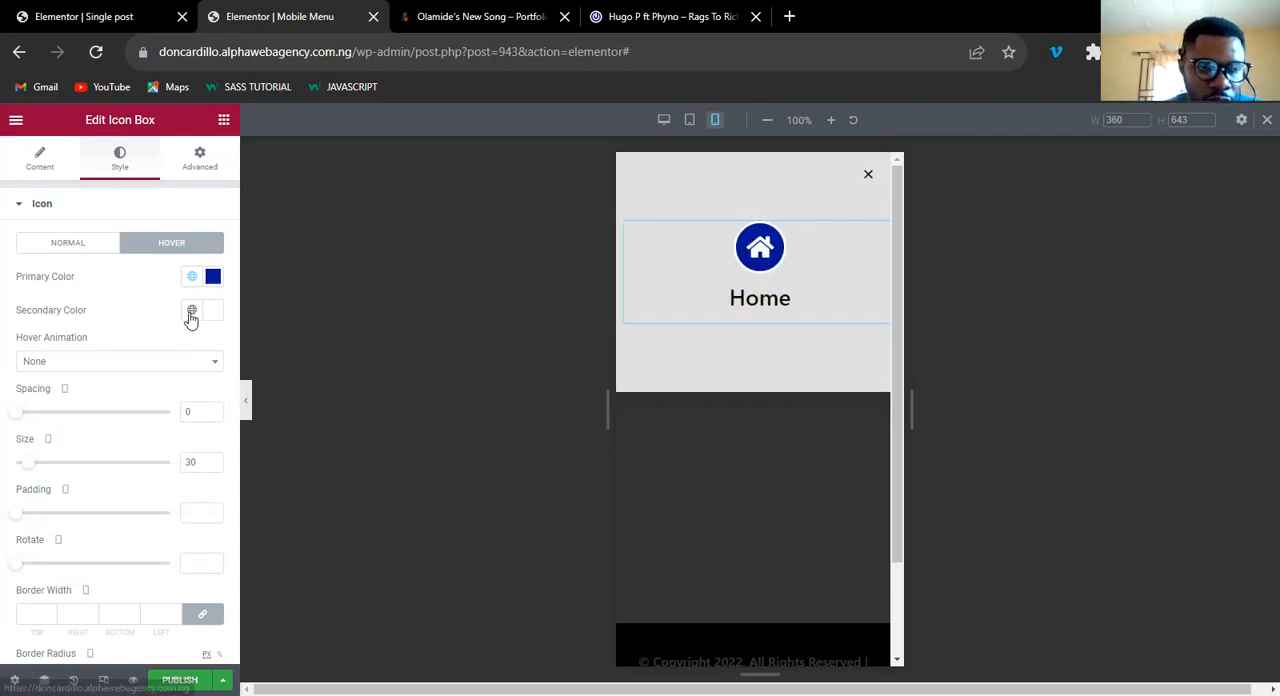
# Set the icon box's title color to black, #000000.
pyautogui.click(44, 206)
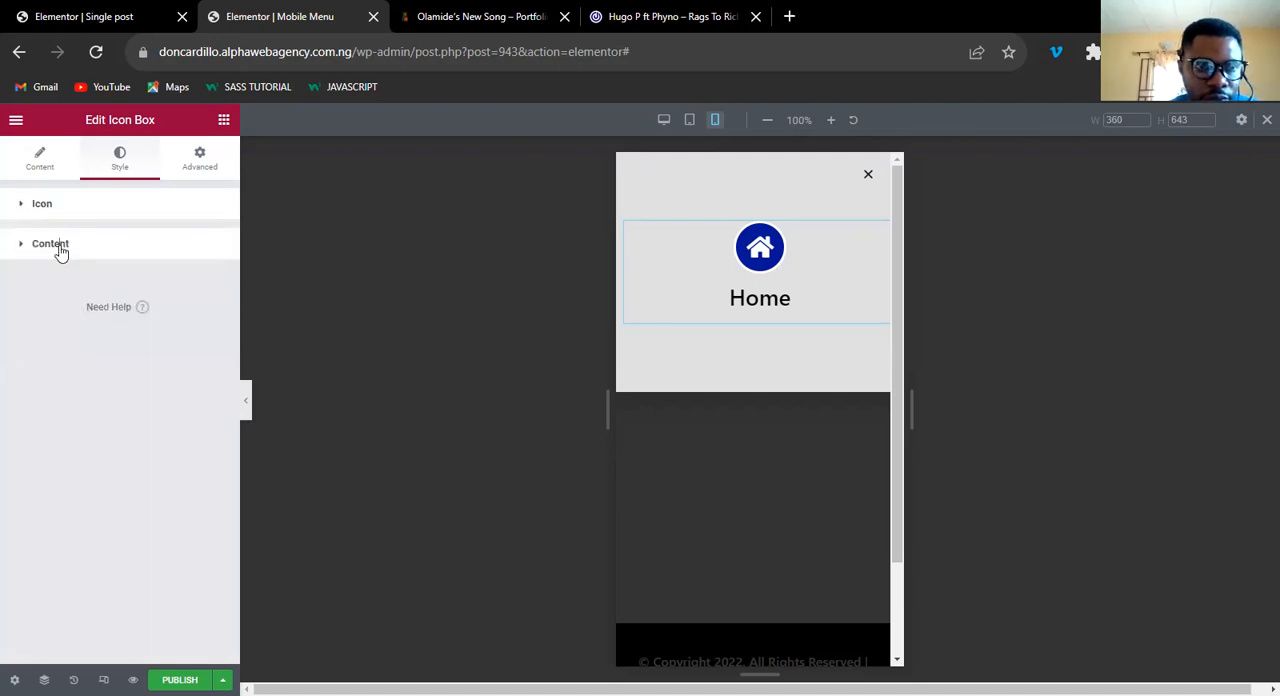
pyautogui.click(60, 248)
pyautogui.click(213, 434)
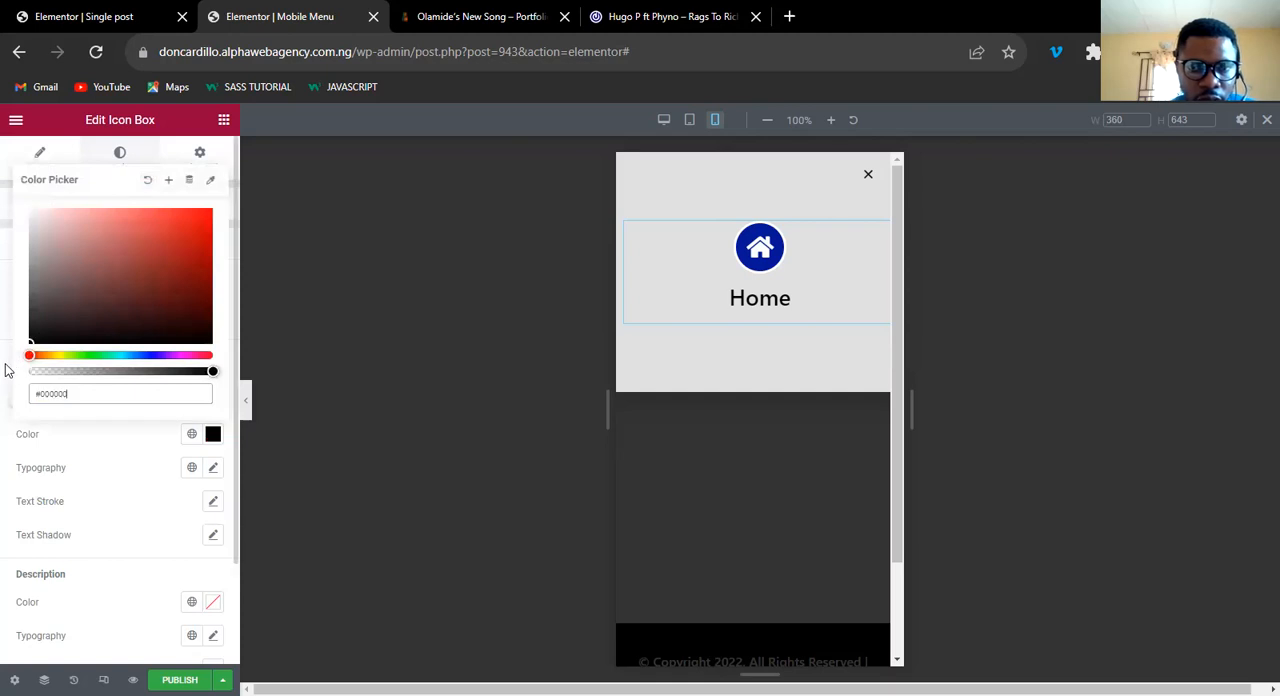
pyautogui.click(212, 436)
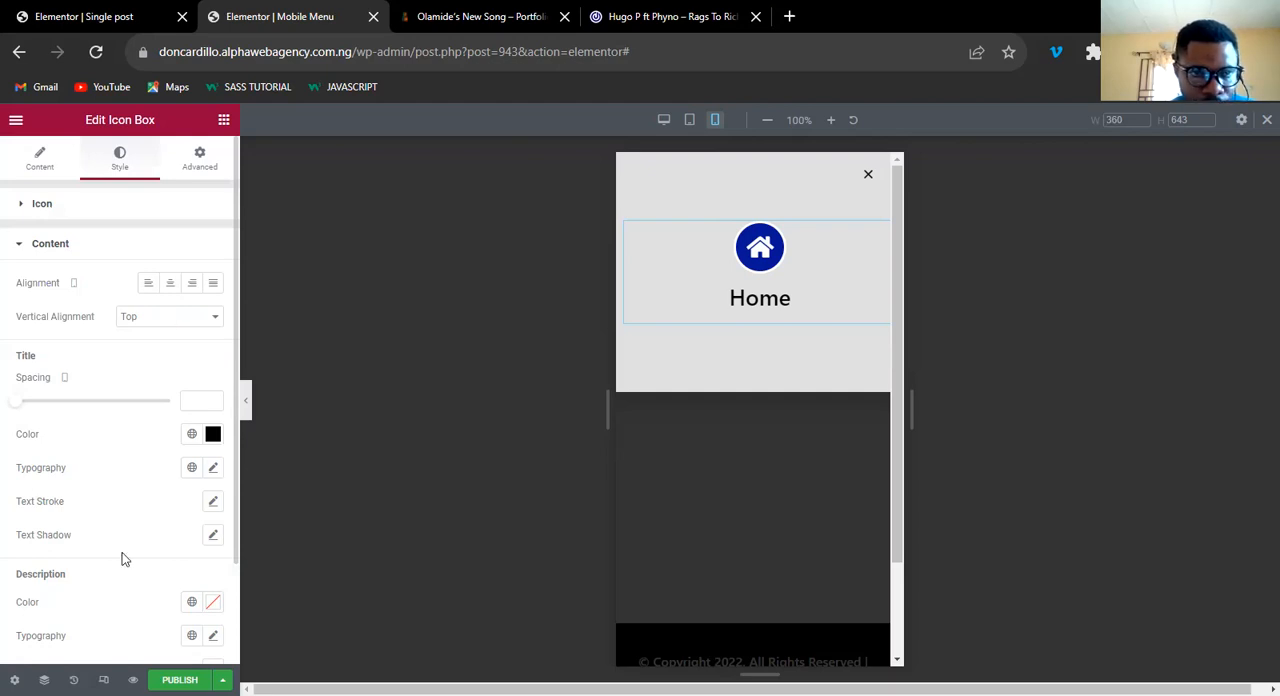
# Set the icon box title's font size to 14 px.
pyautogui.scroll(-1, 125, 480)
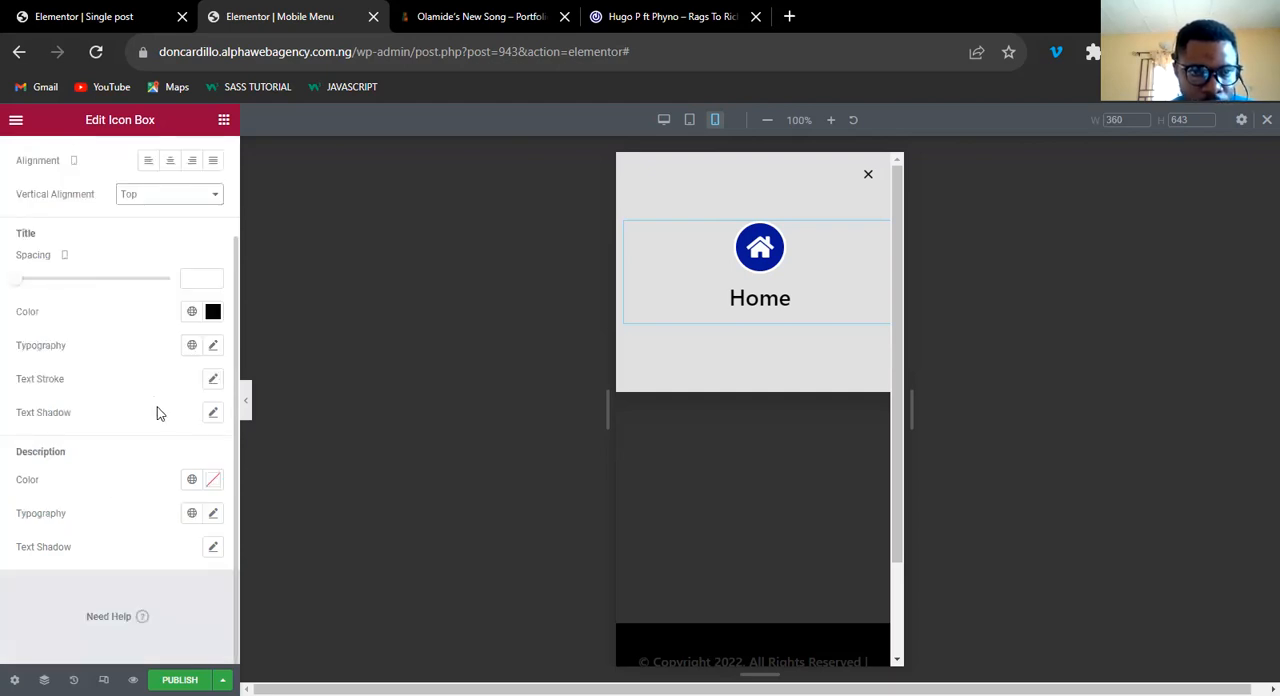
pyautogui.click(213, 346)
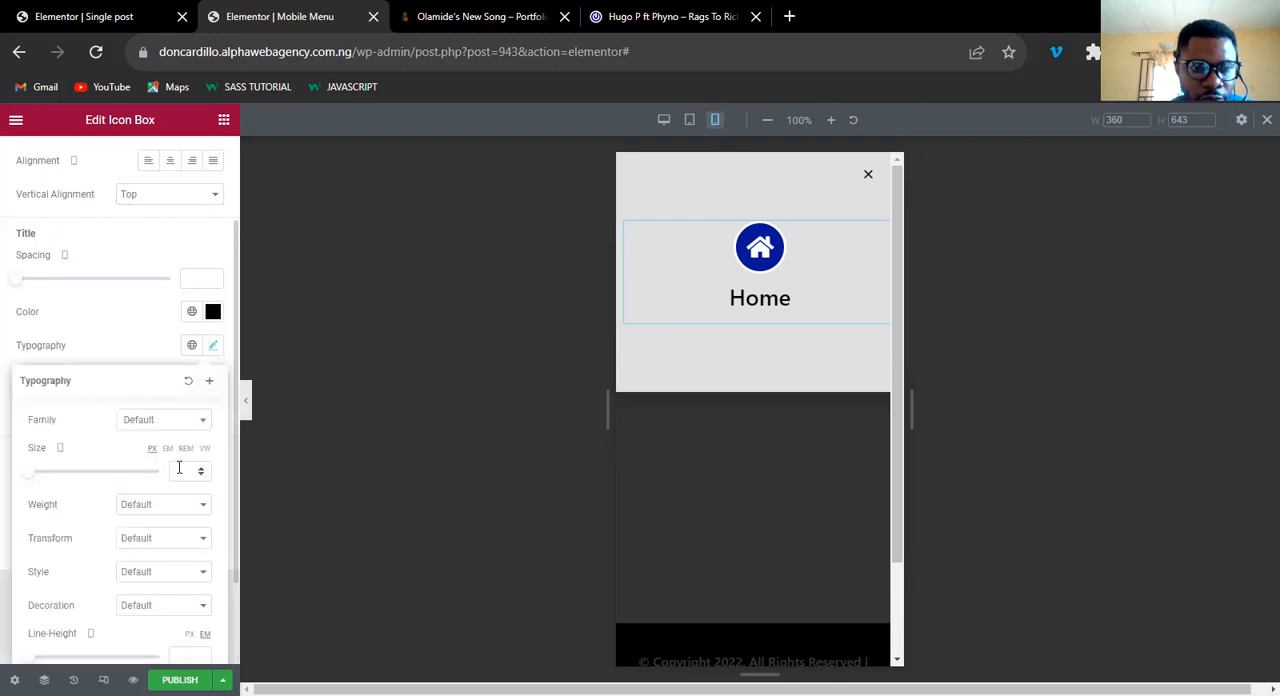
pyautogui.click(179, 468)
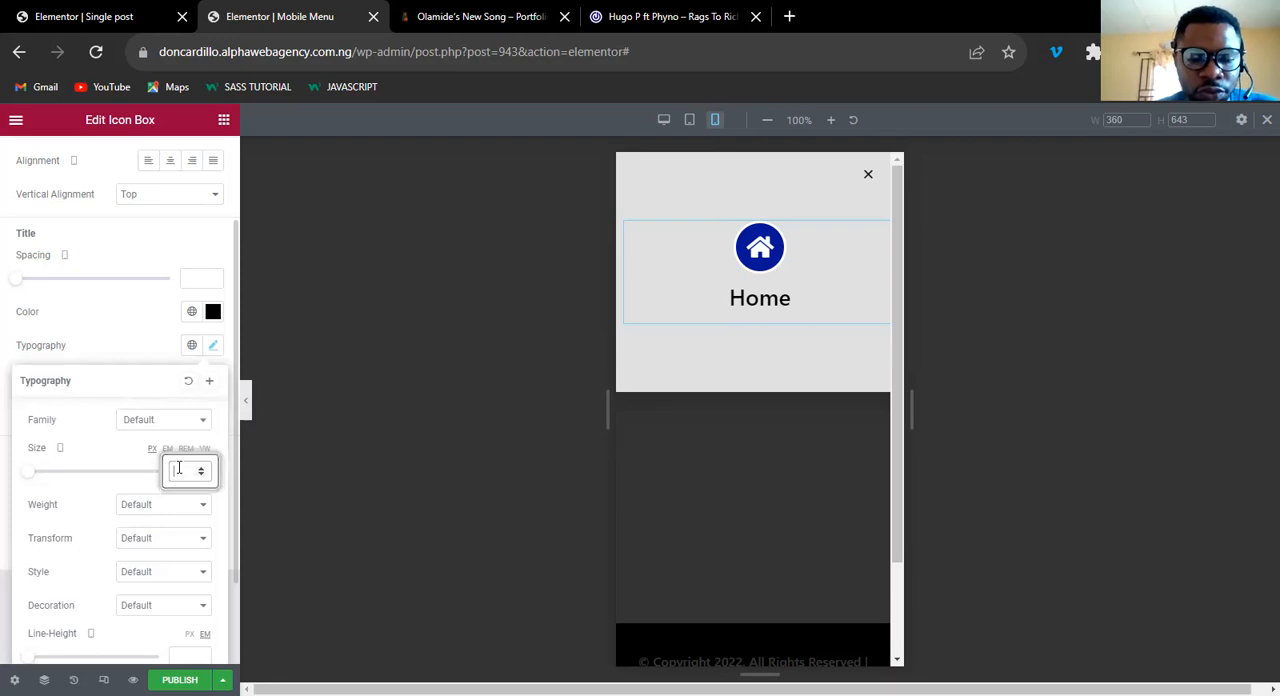
pyautogui.write('14')
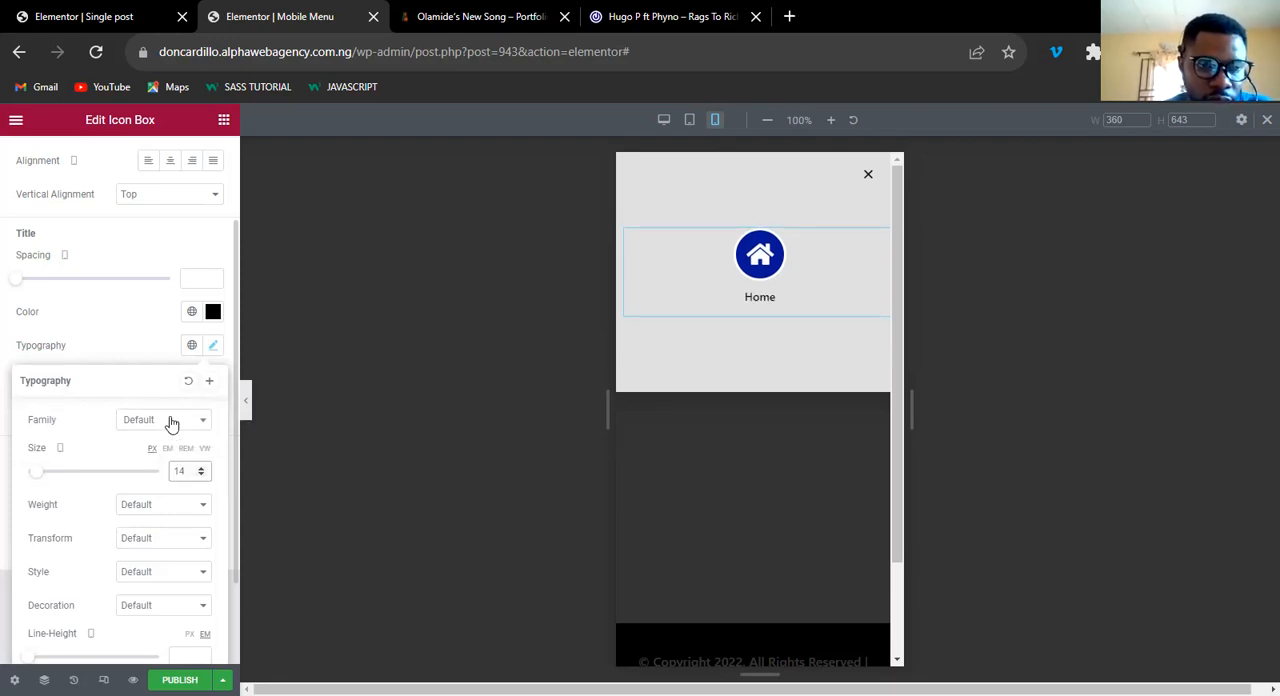
pyautogui.click(213, 346)
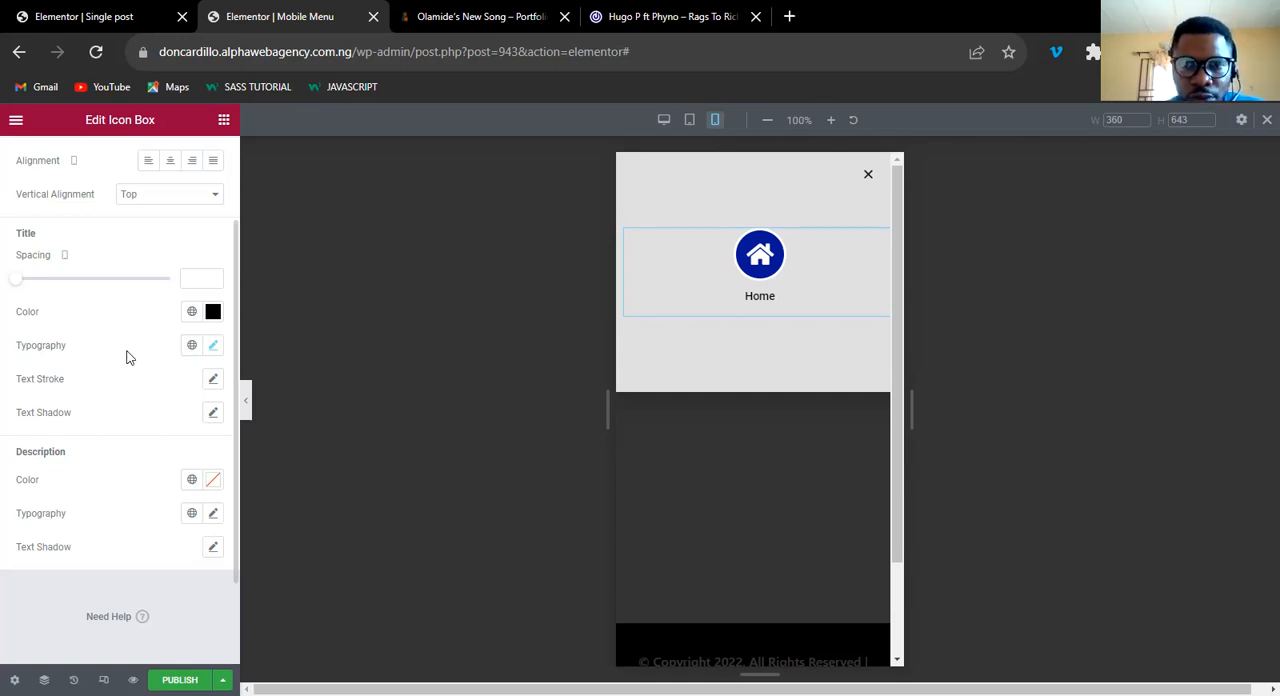
pyautogui.scroll(2, 128, 357)
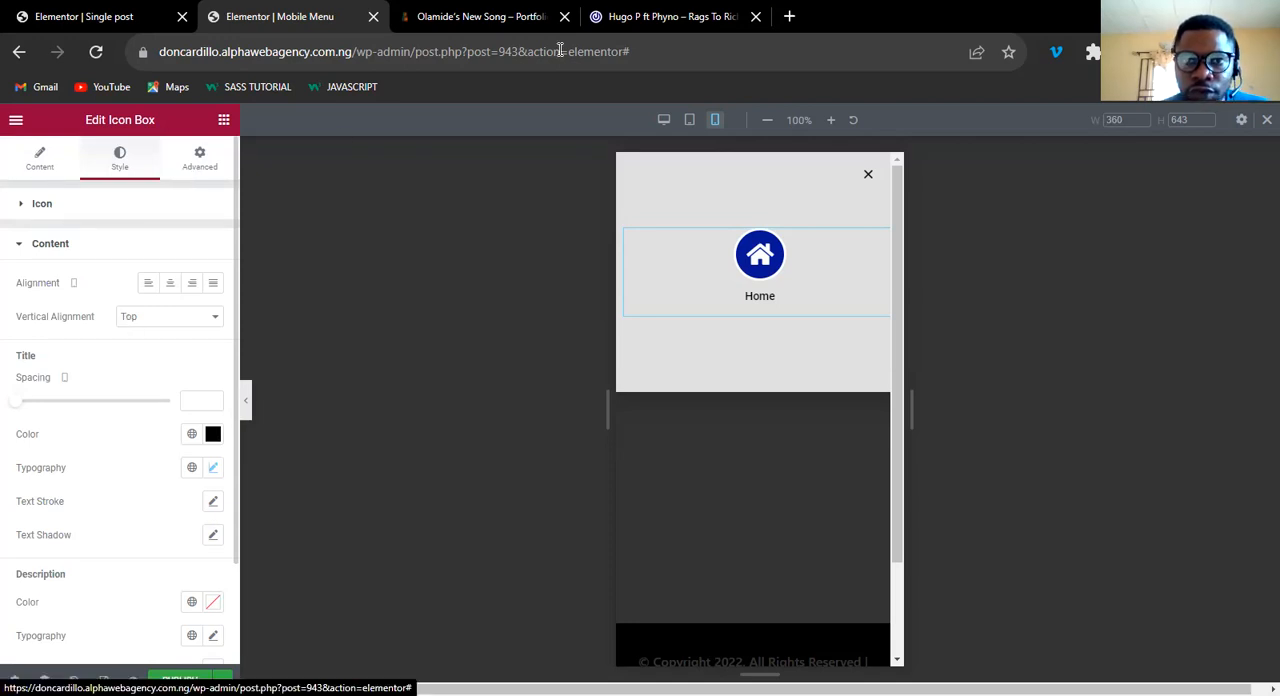
# Check the icon menu layout on the 042jam reference page, and review the Home icon box's content settings.
pyautogui.hotkey('ctrl', 'Tab')
pyautogui.hotkey('ctrl', 'Tab')
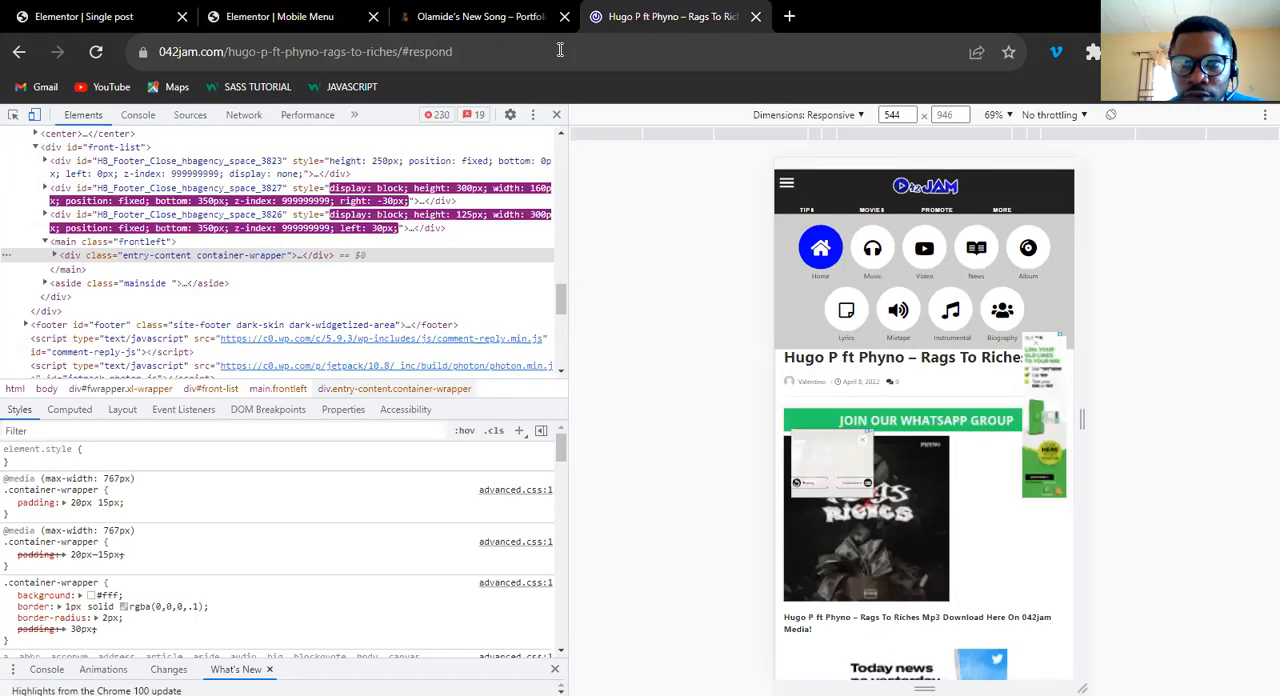
pyautogui.click(283, 22)
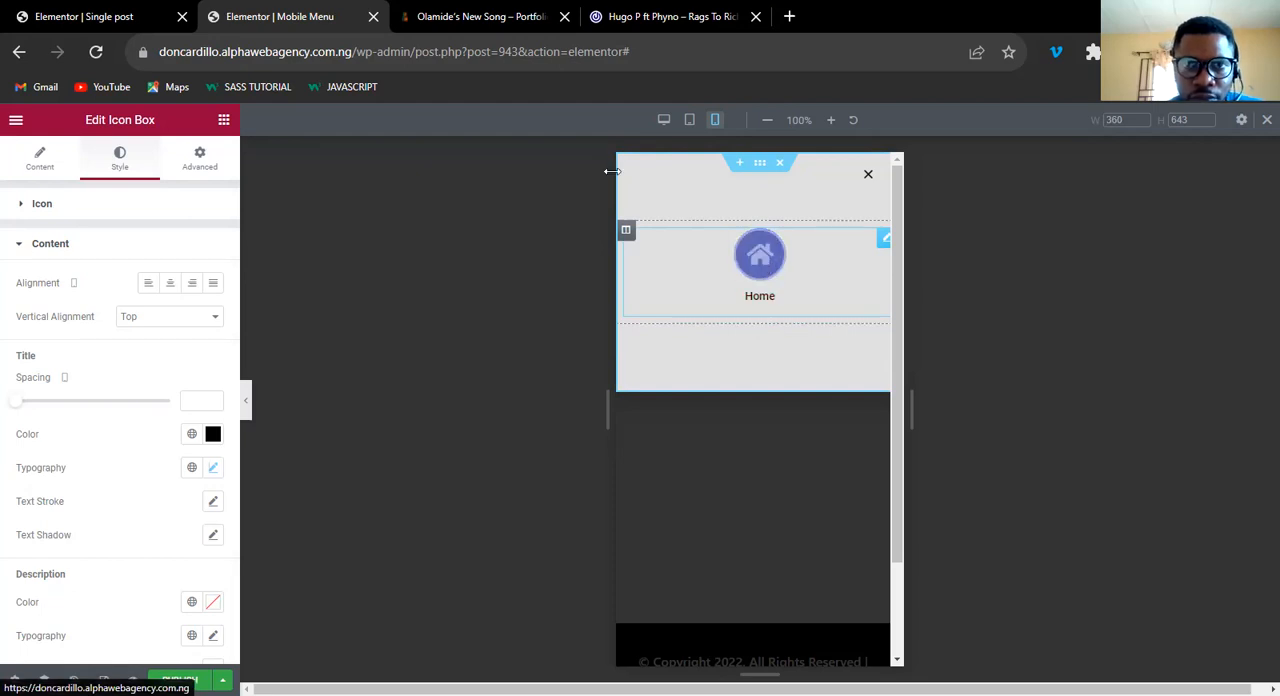
pyautogui.click(40, 165)
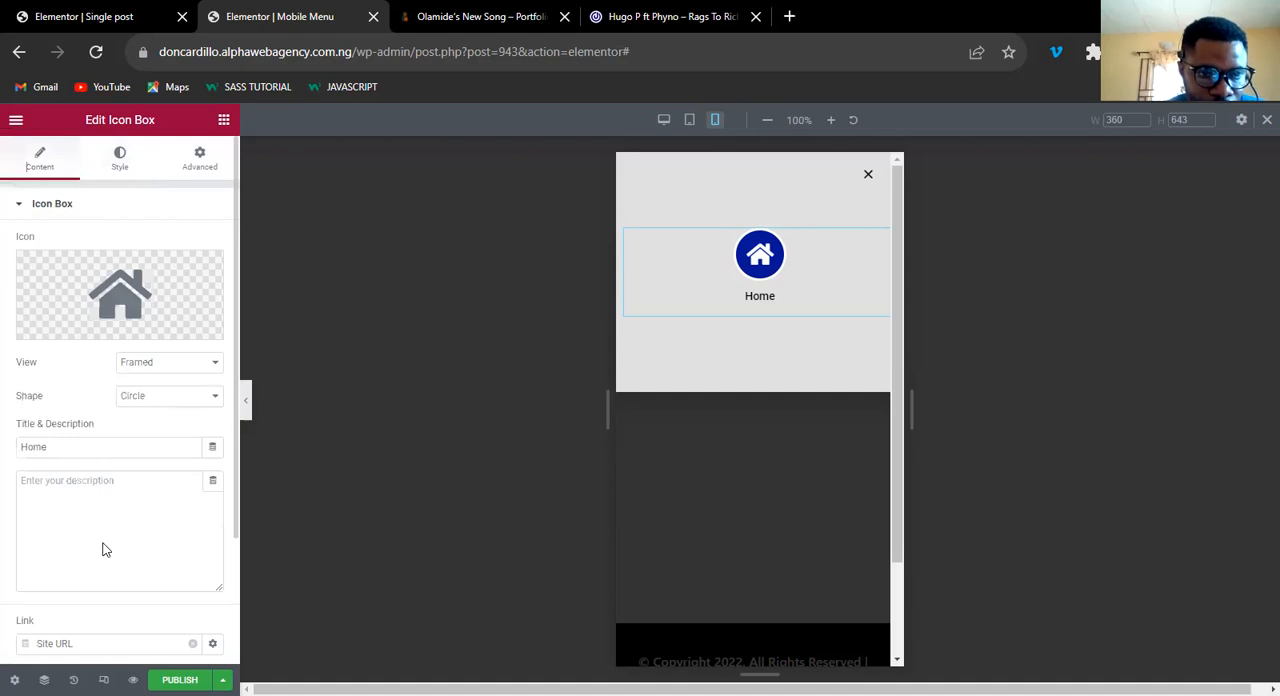
pyautogui.scroll(-3, 104, 549)
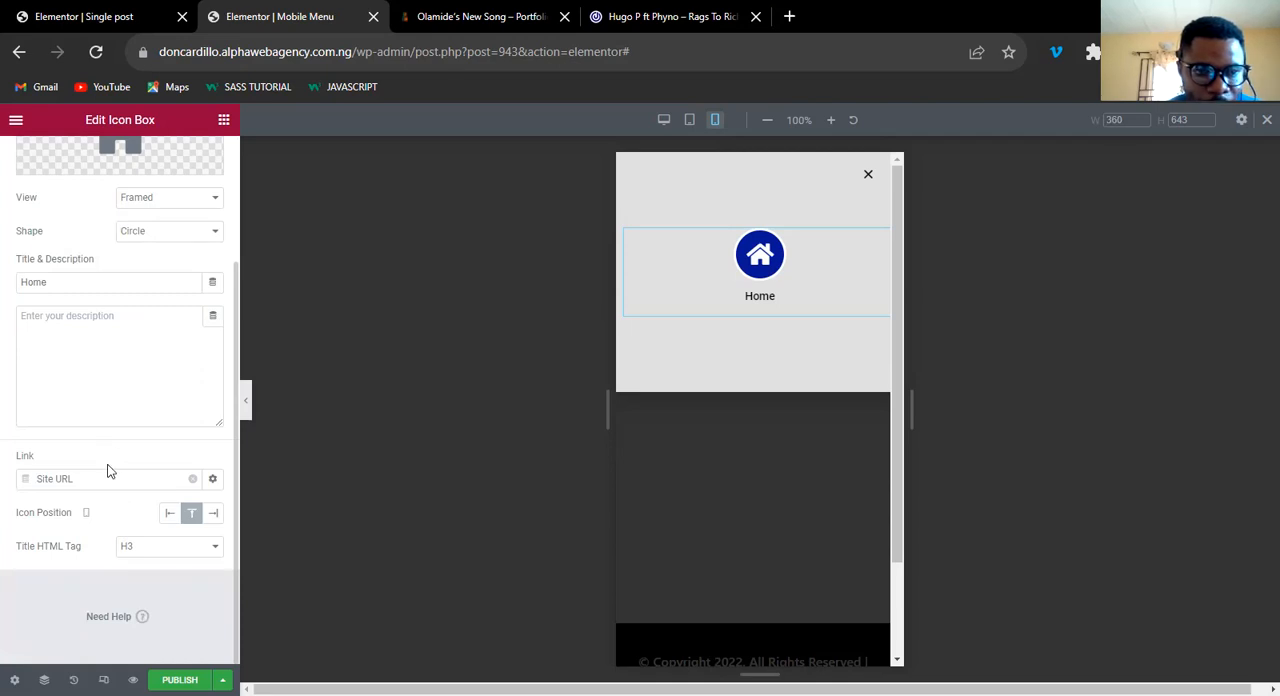
pyautogui.scroll(3, 108, 465)
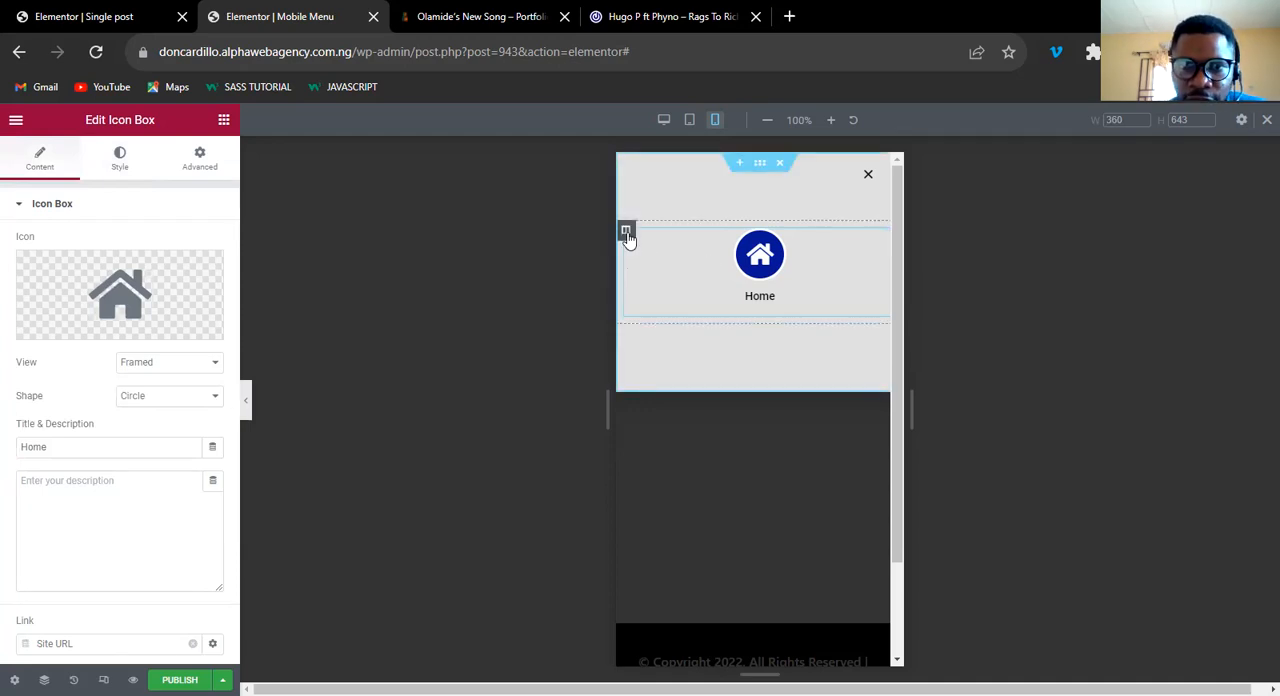
# Duplicate the column containing the Home icon box until the popup section holds four identical columns.
pyautogui.rightClick(628, 238)
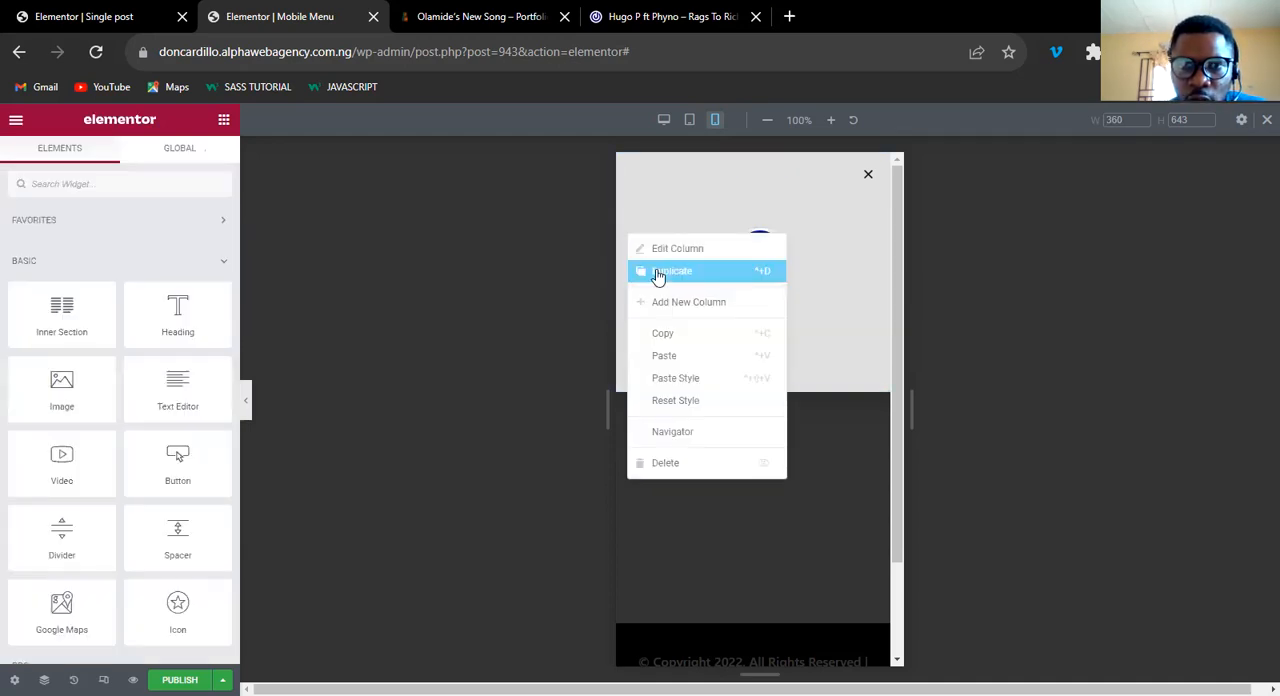
pyautogui.click(688, 250)
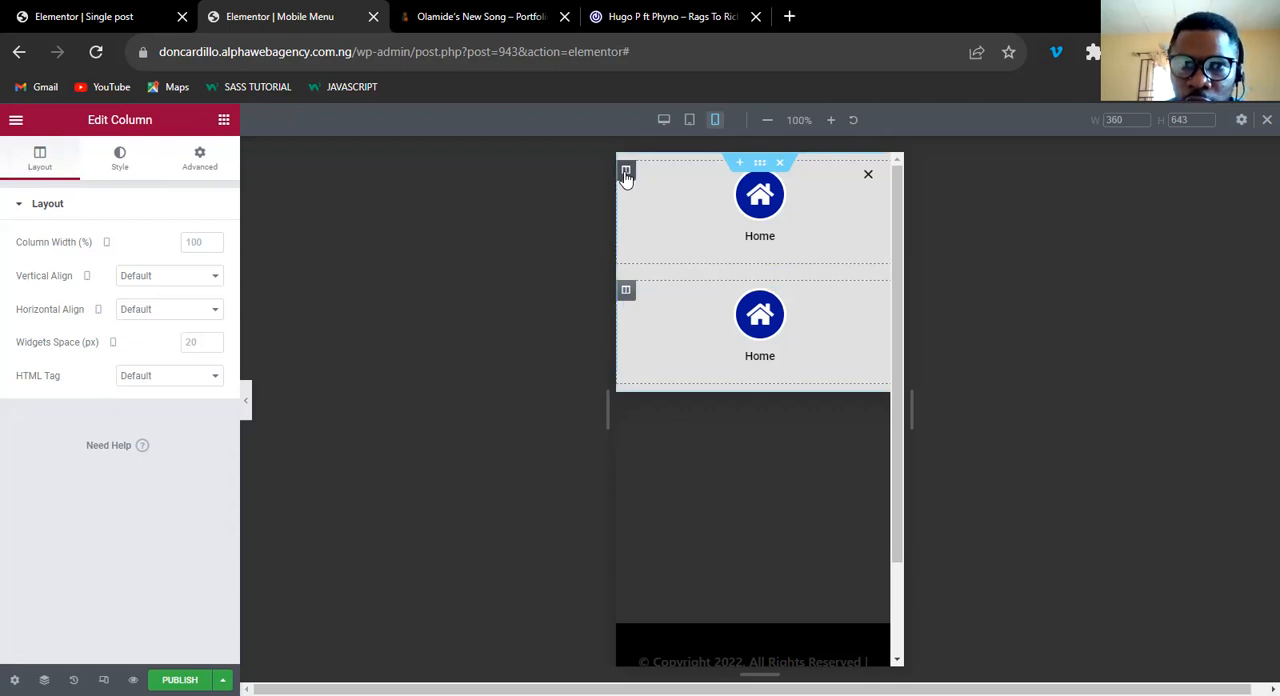
pyautogui.rightClick(677, 214)
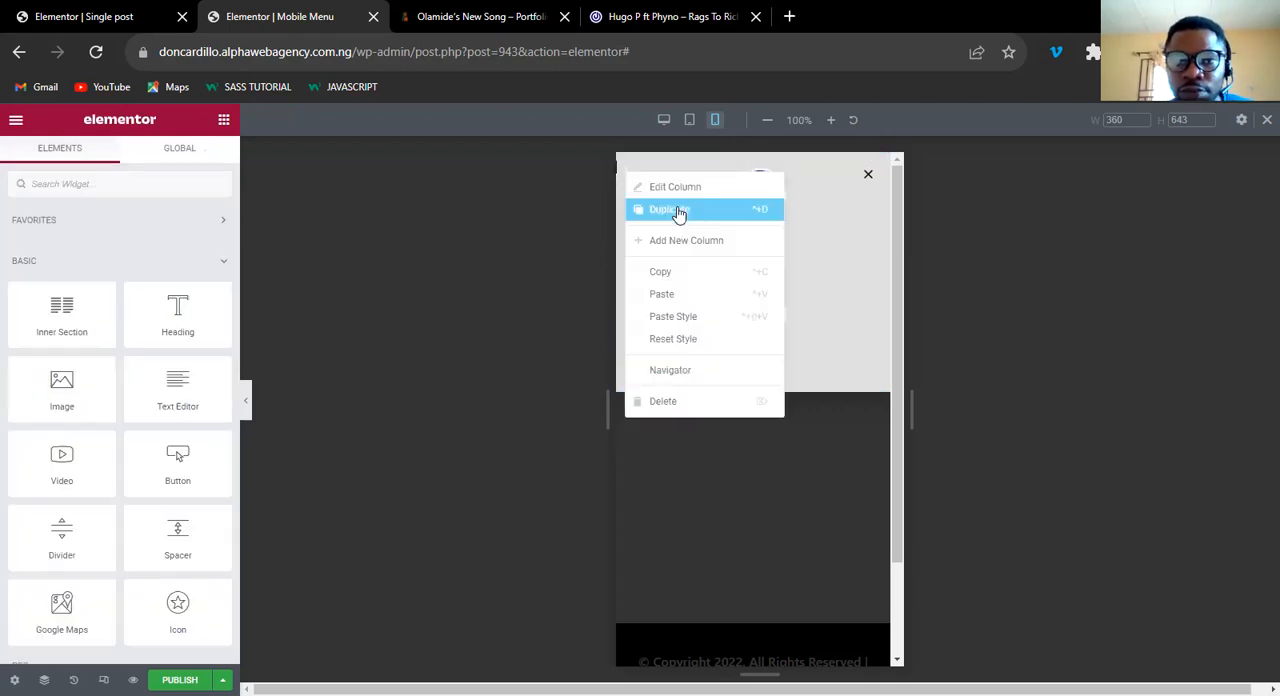
pyautogui.click(678, 215)
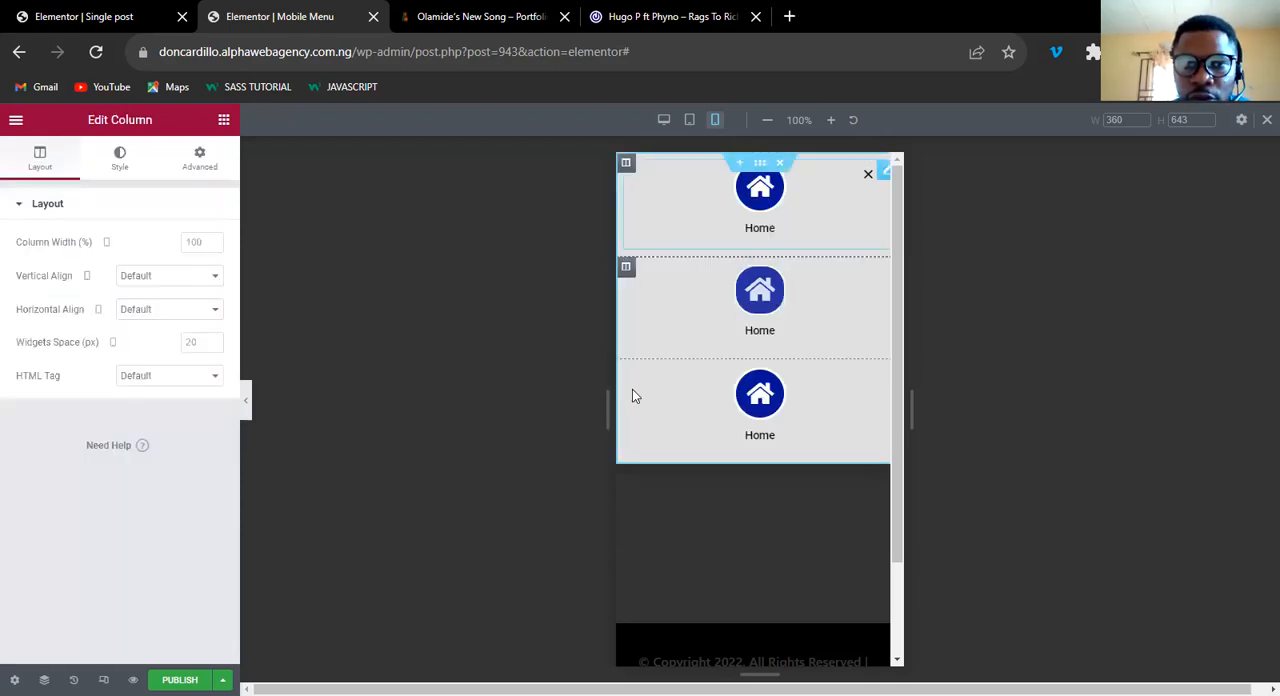
# Set the mobile column width of each of the four icon box columns to 25%.
pyautogui.click(625, 165)
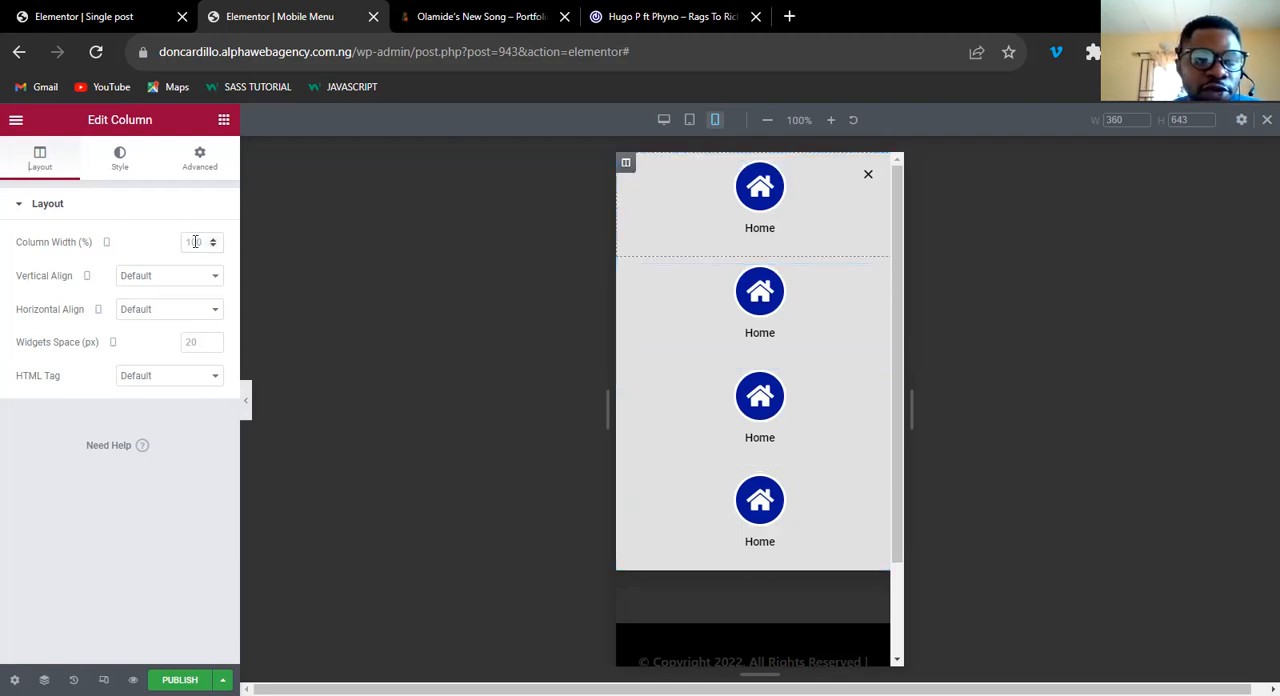
pyautogui.click(195, 242)
pyautogui.write('25')
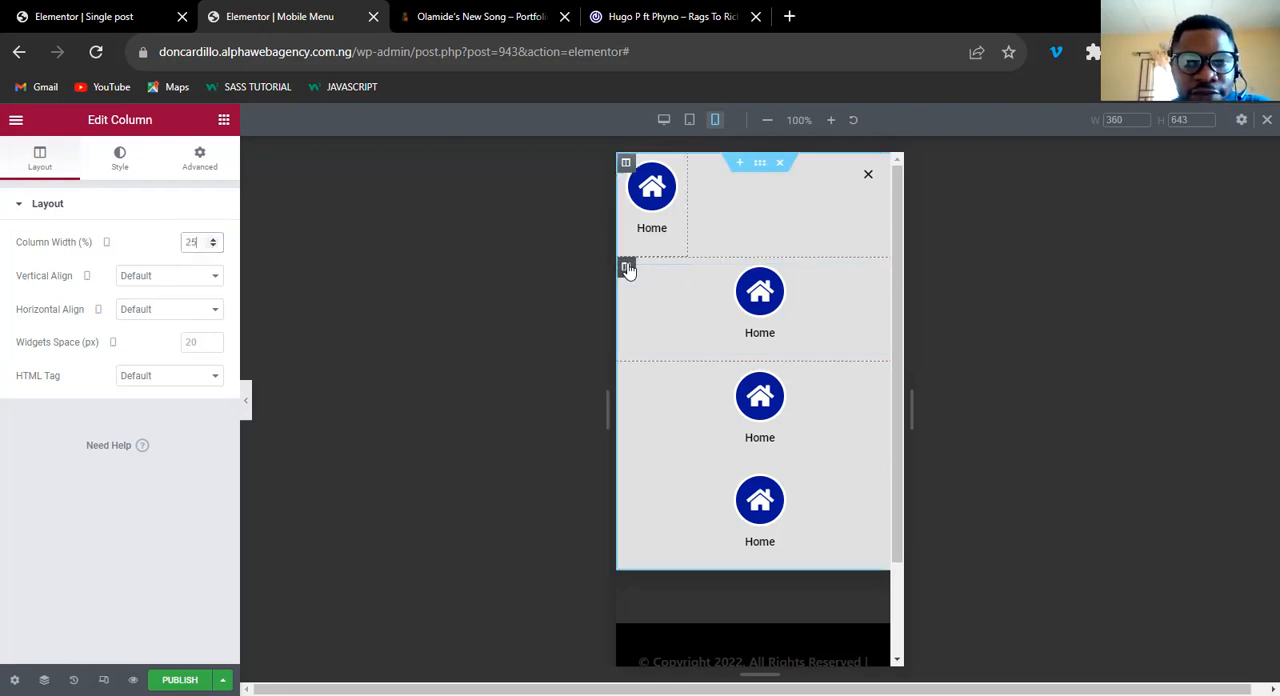
pyautogui.click(627, 270)
pyautogui.click(197, 241)
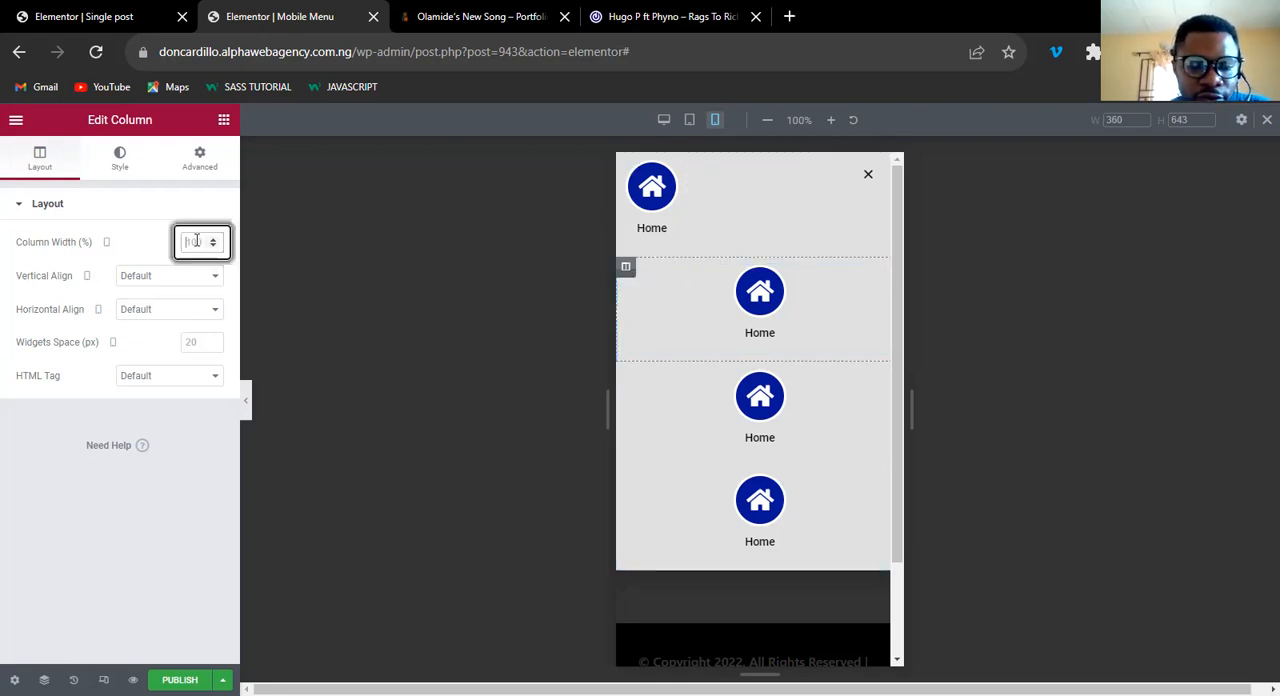
pyautogui.write('25')
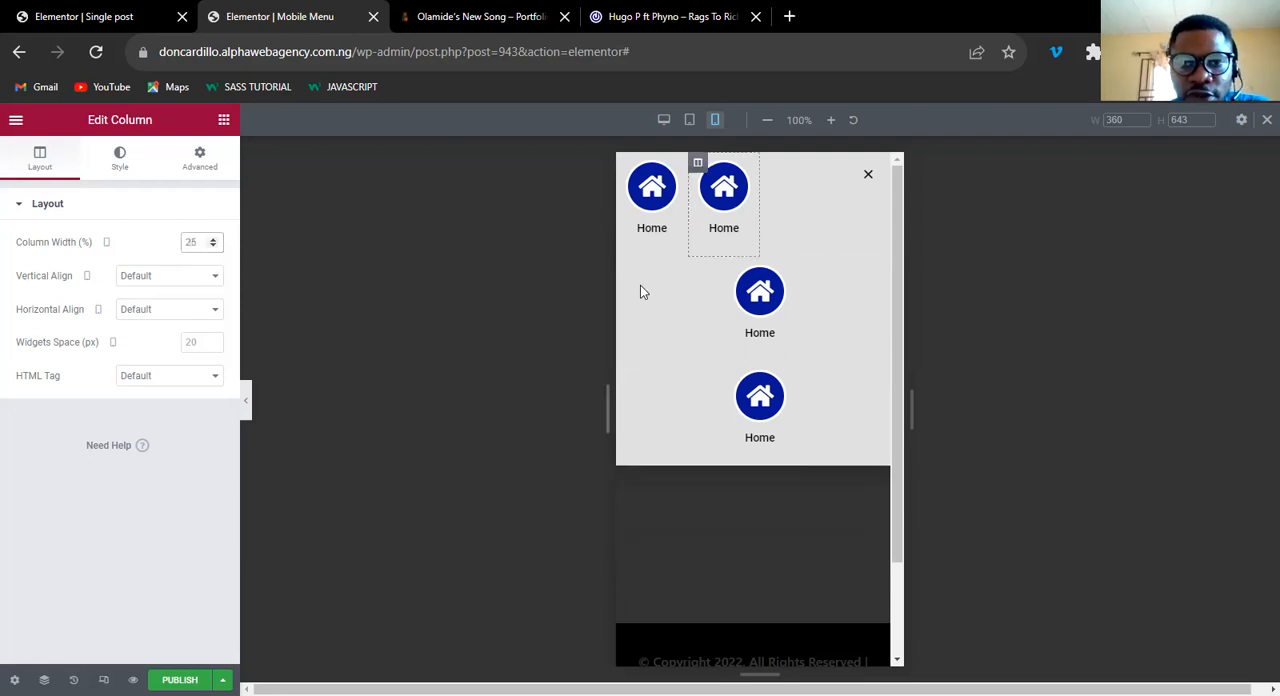
pyautogui.click(626, 268)
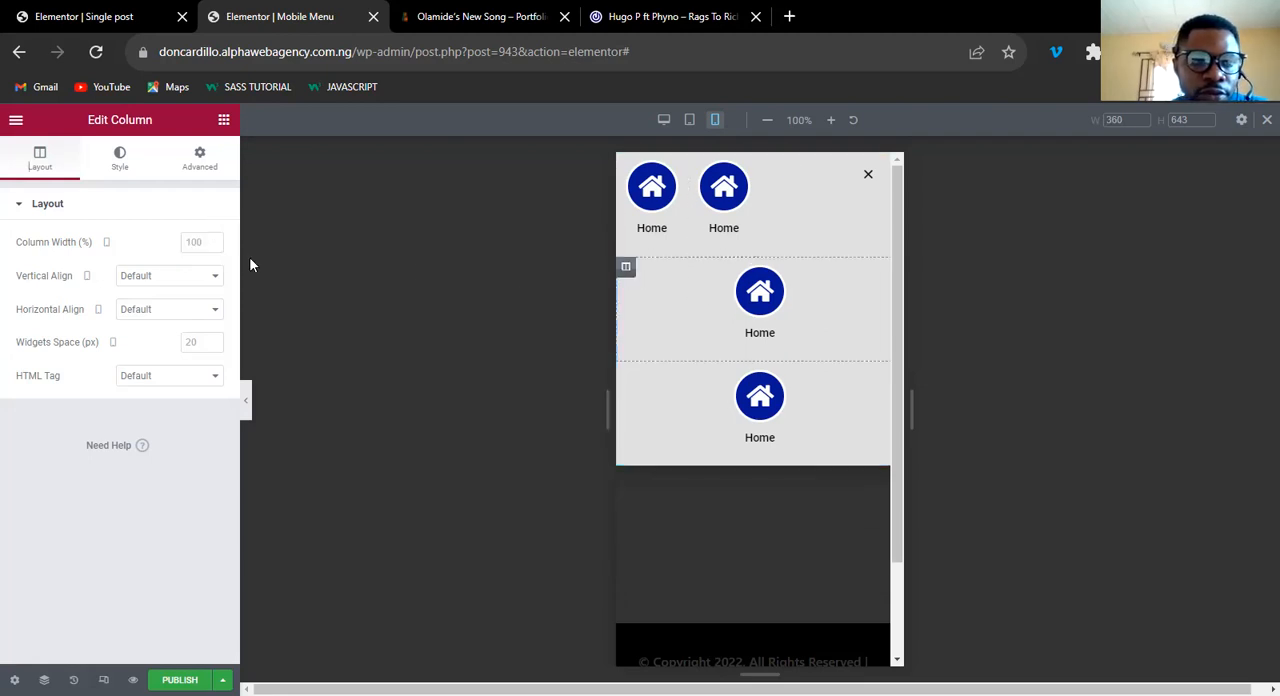
pyautogui.click(205, 244)
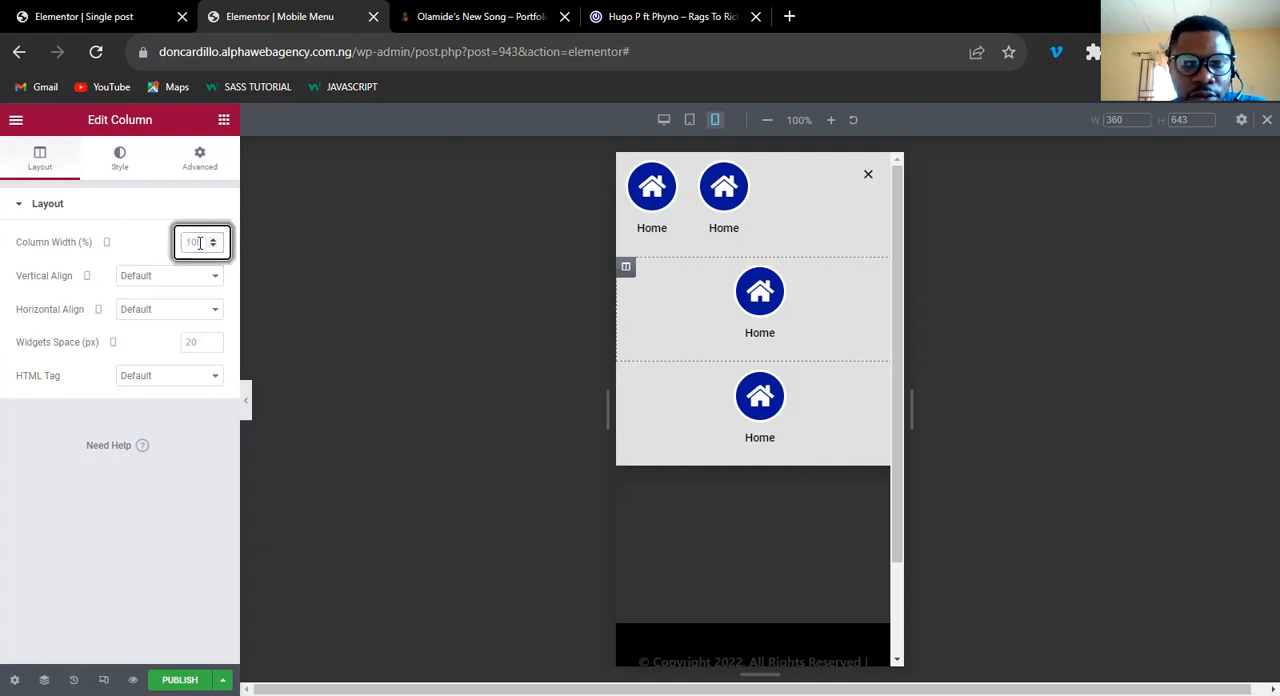
pyautogui.write('25')
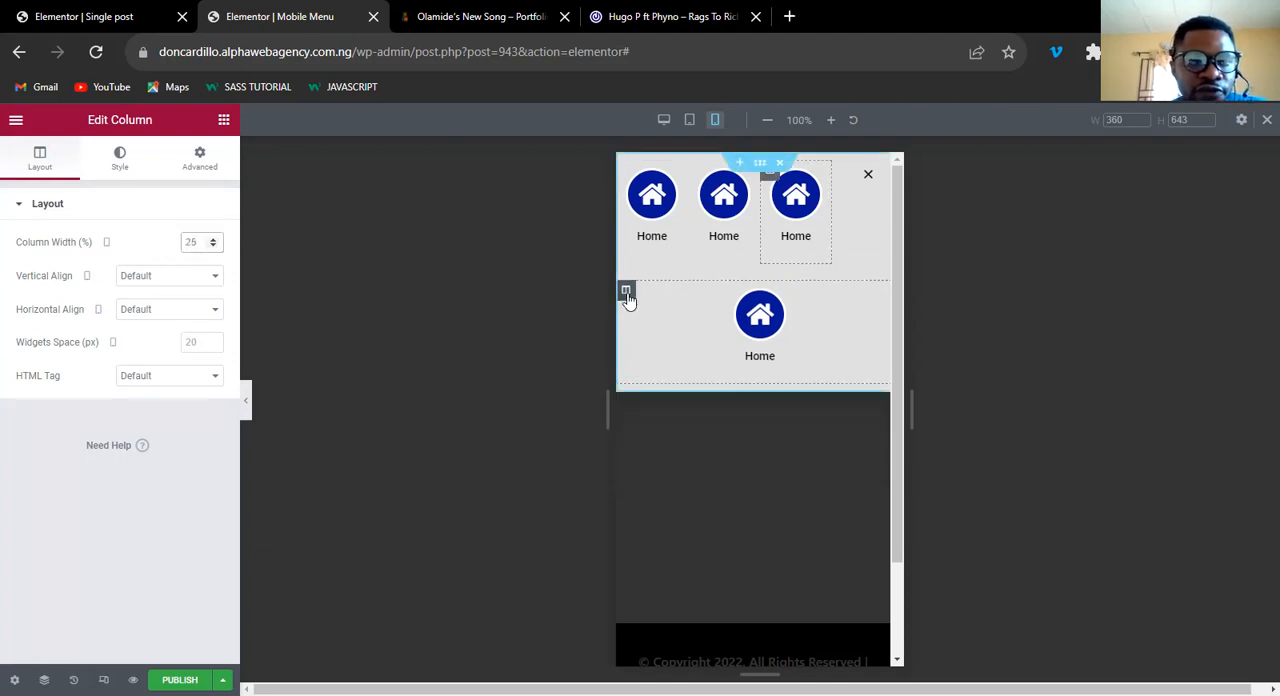
pyautogui.click(195, 241)
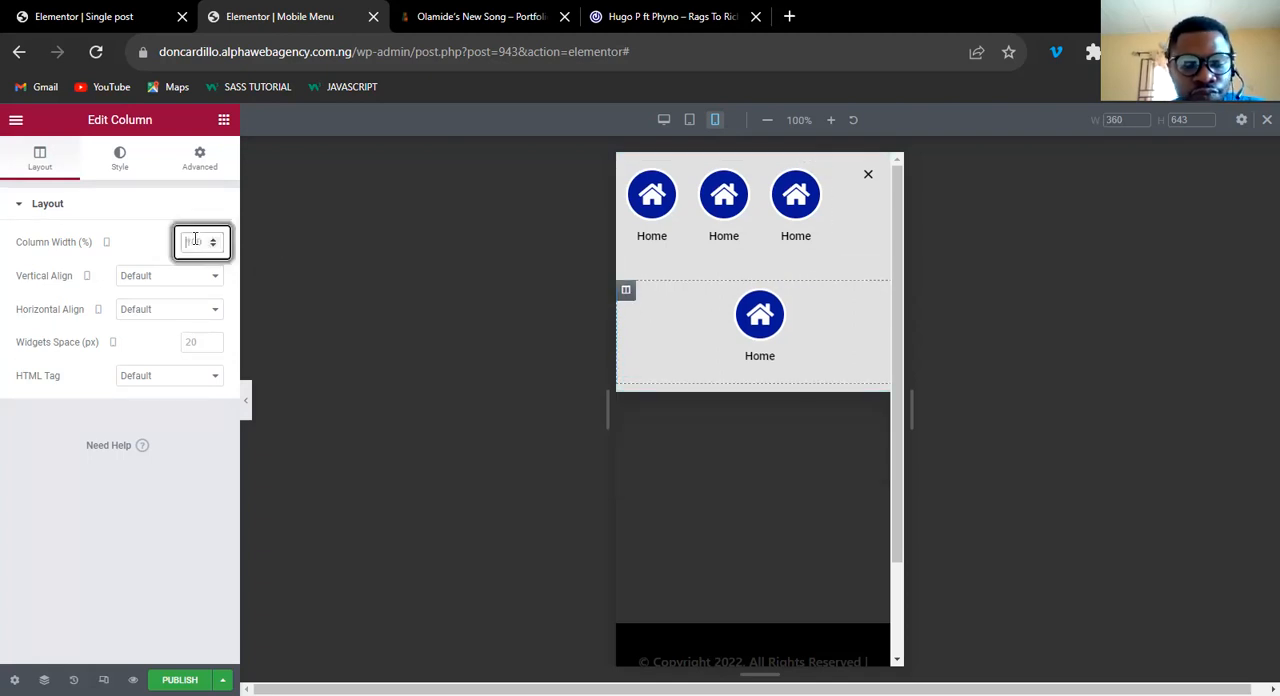
pyautogui.write('25')
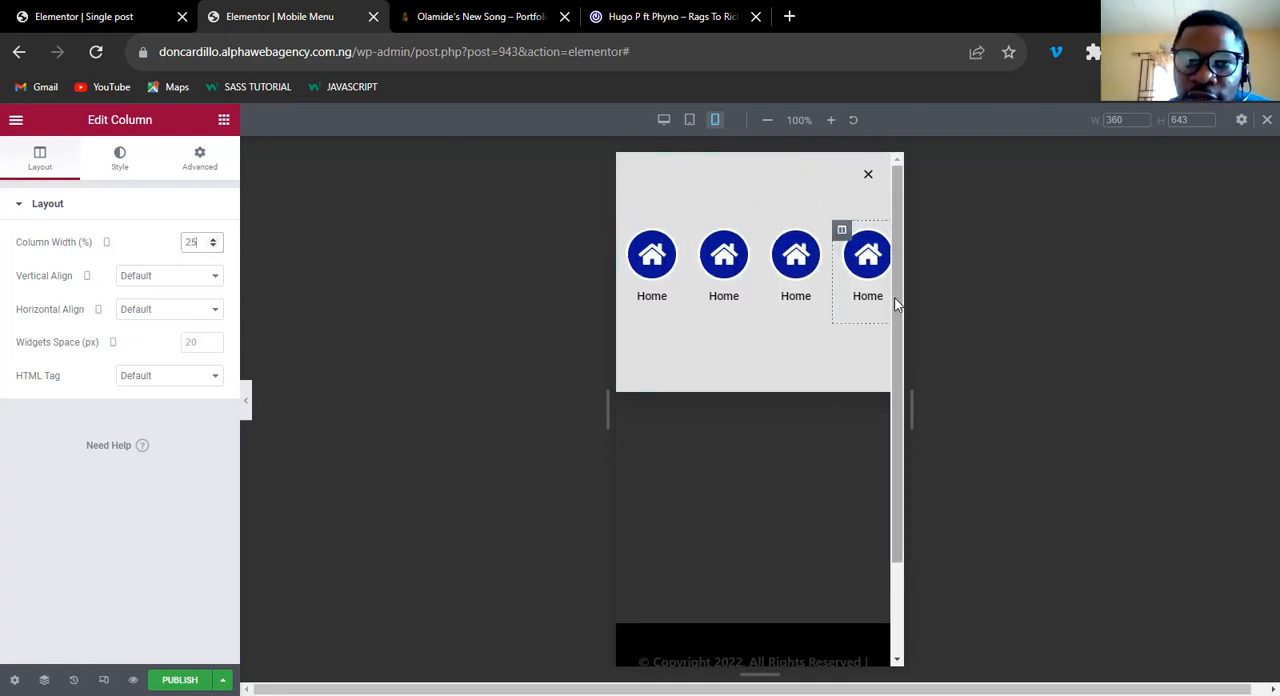
pyautogui.scroll(-1, 893, 300)
pyautogui.scroll(1, 750, 285)
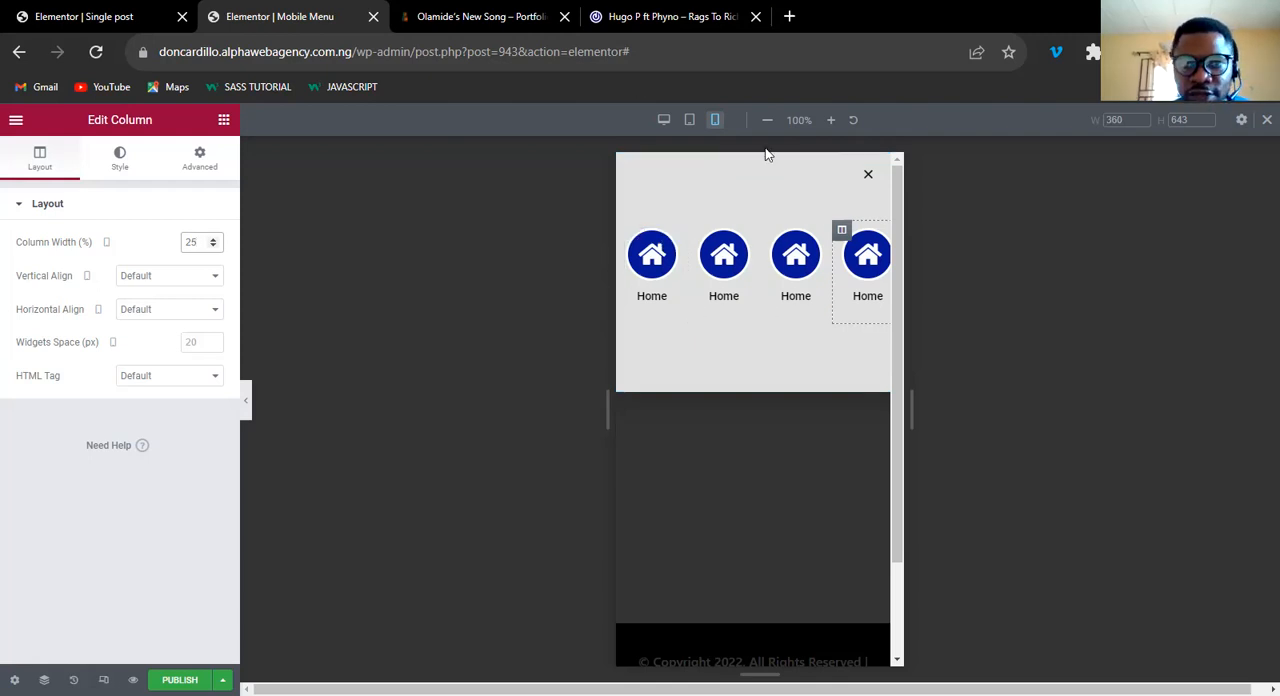
# Change the second icon box's title to Music and its icon to the Music note from the icon library.
pyautogui.hotkey('ctrl', 'Tab')
pyautogui.hotkey('ctrl', 'Tab')
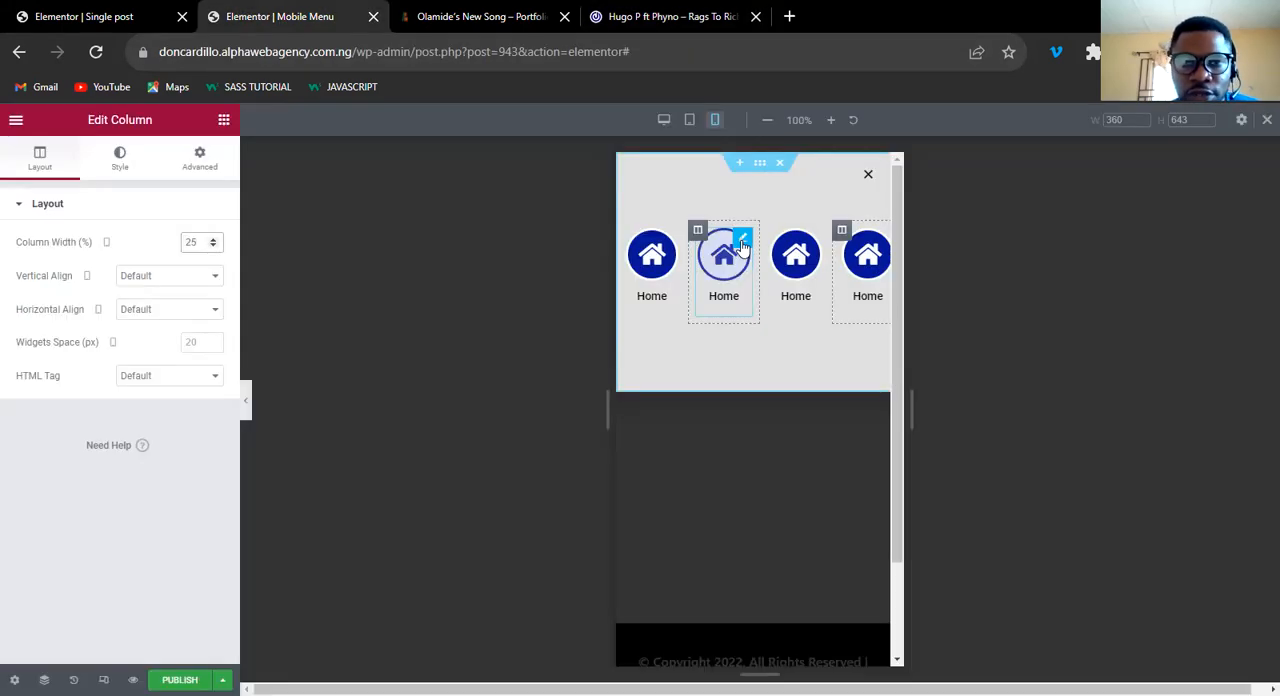
pyautogui.click(741, 241)
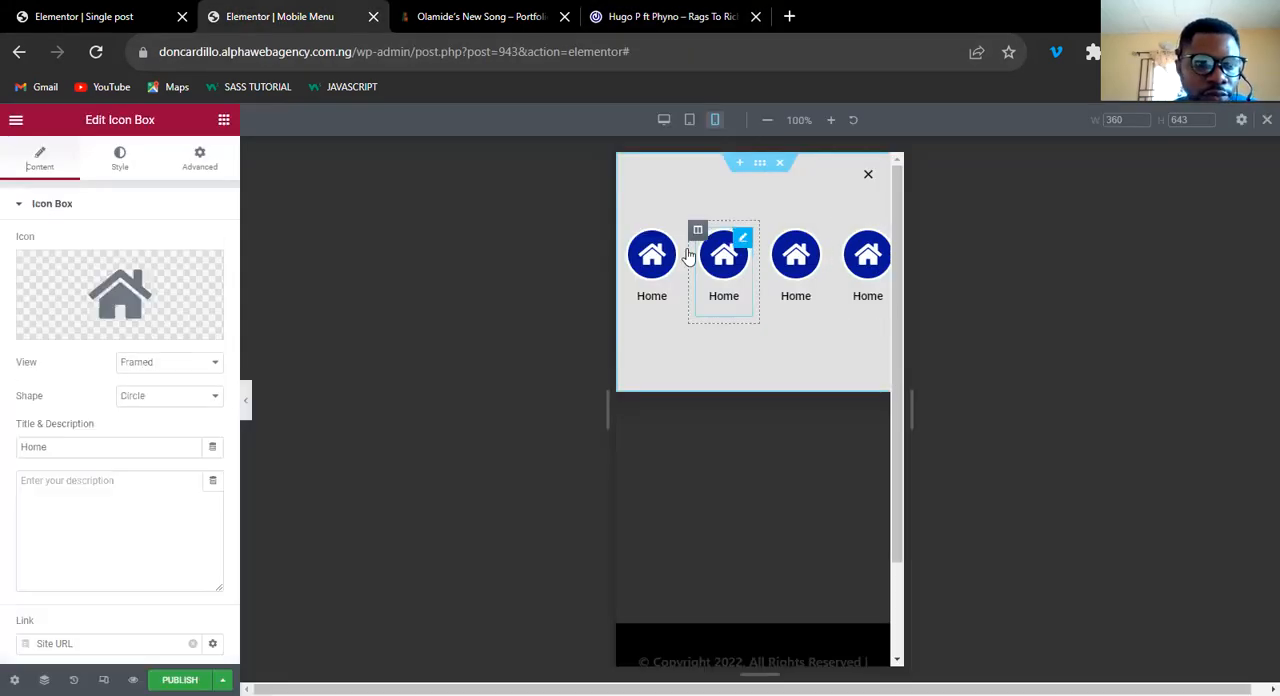
pyautogui.doubleClick(80, 441)
pyautogui.write('Music')
pyautogui.click(120, 295)
pyautogui.click(550, 184)
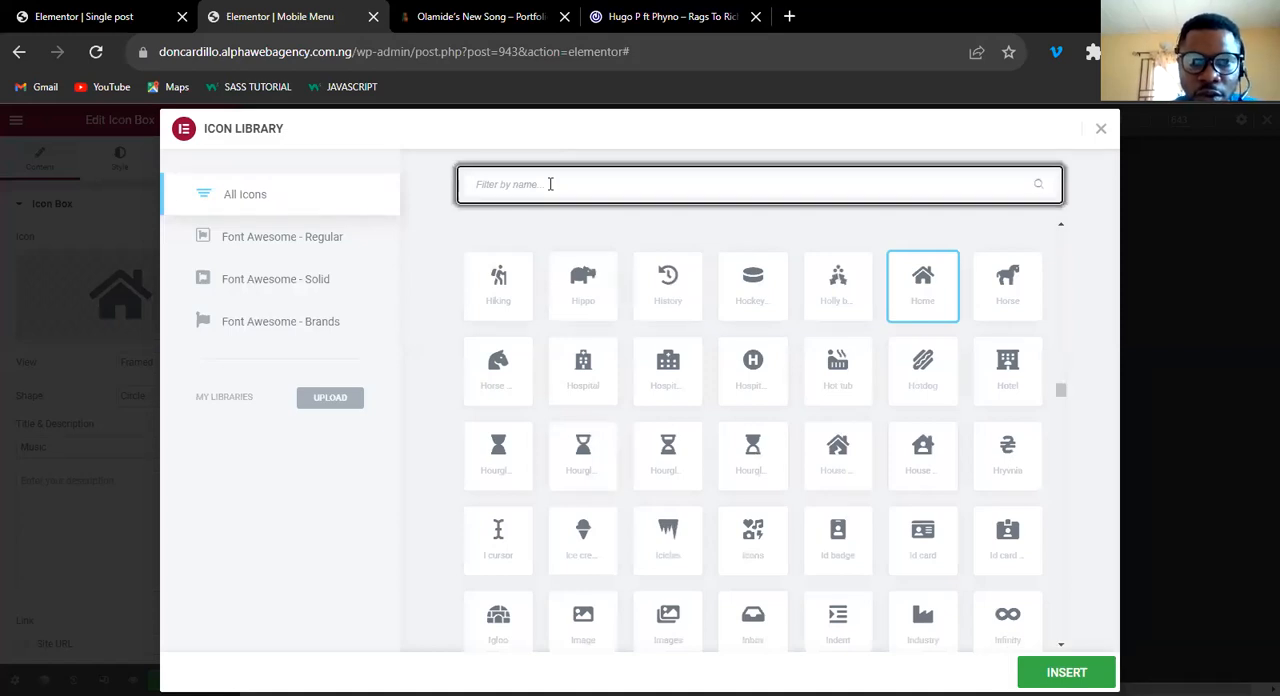
pyautogui.write('musi')
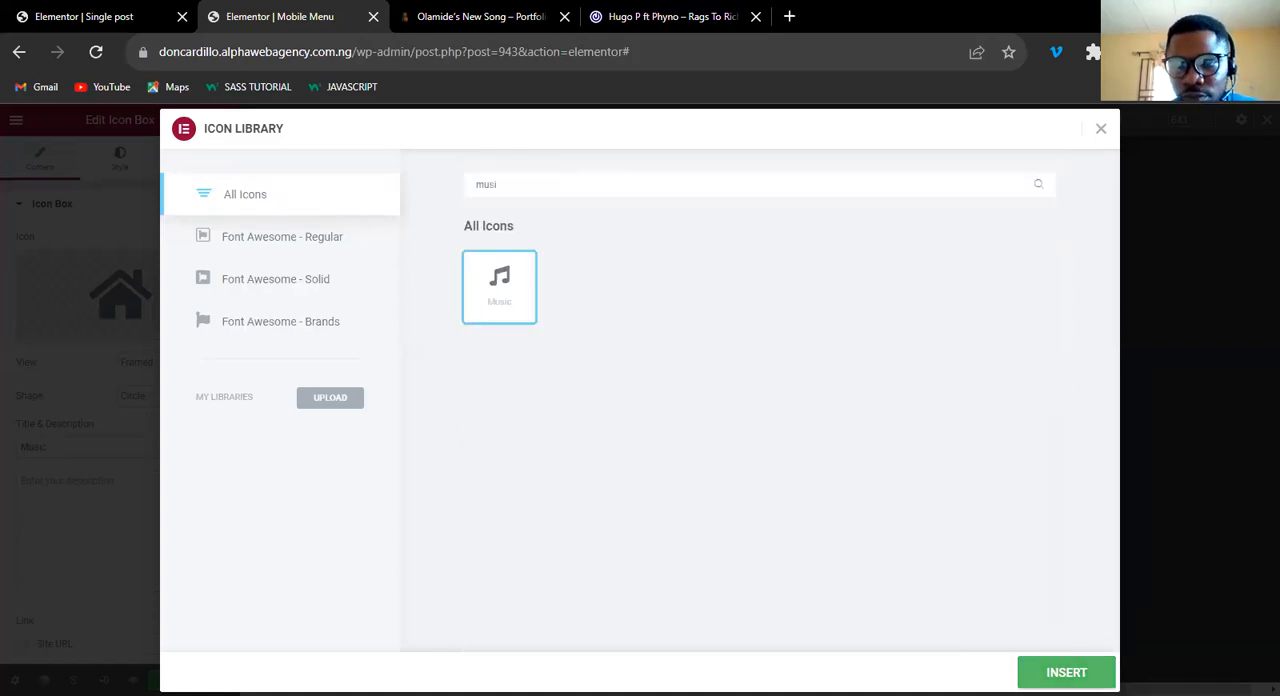
pyautogui.click(1066, 672)
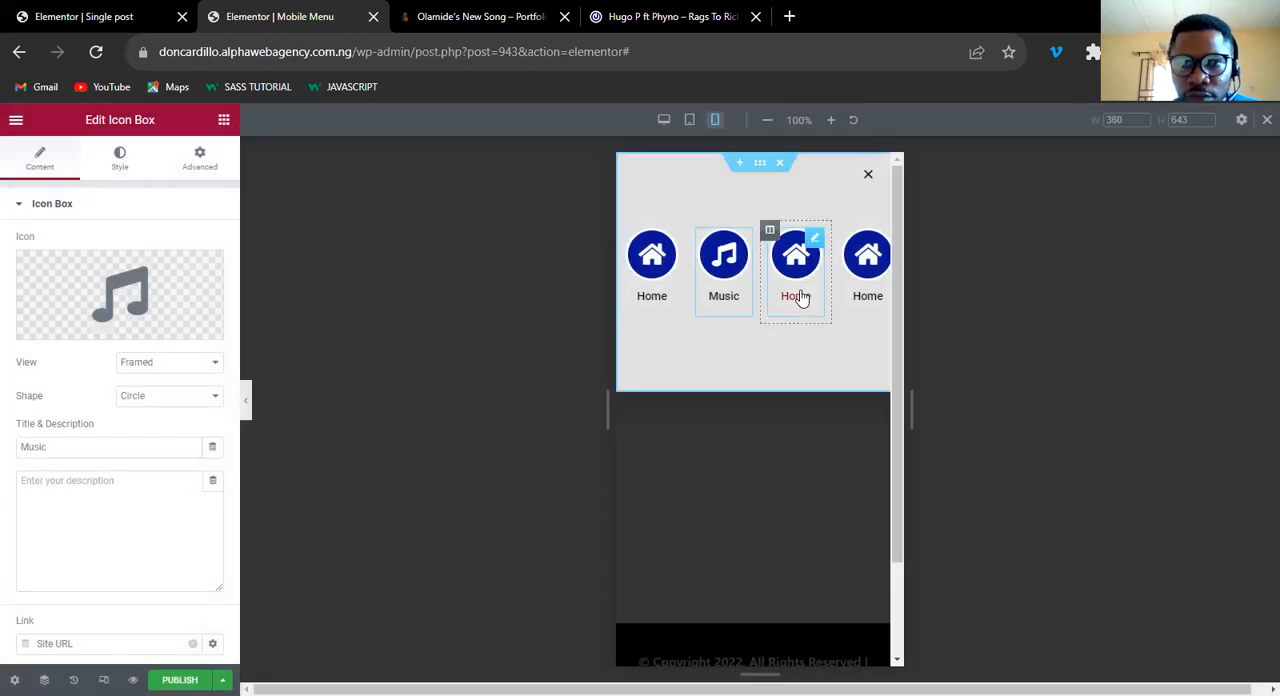
# Change the third icon box's icon to the YouTube play icon and its title to Video.
pyautogui.click(813, 244)
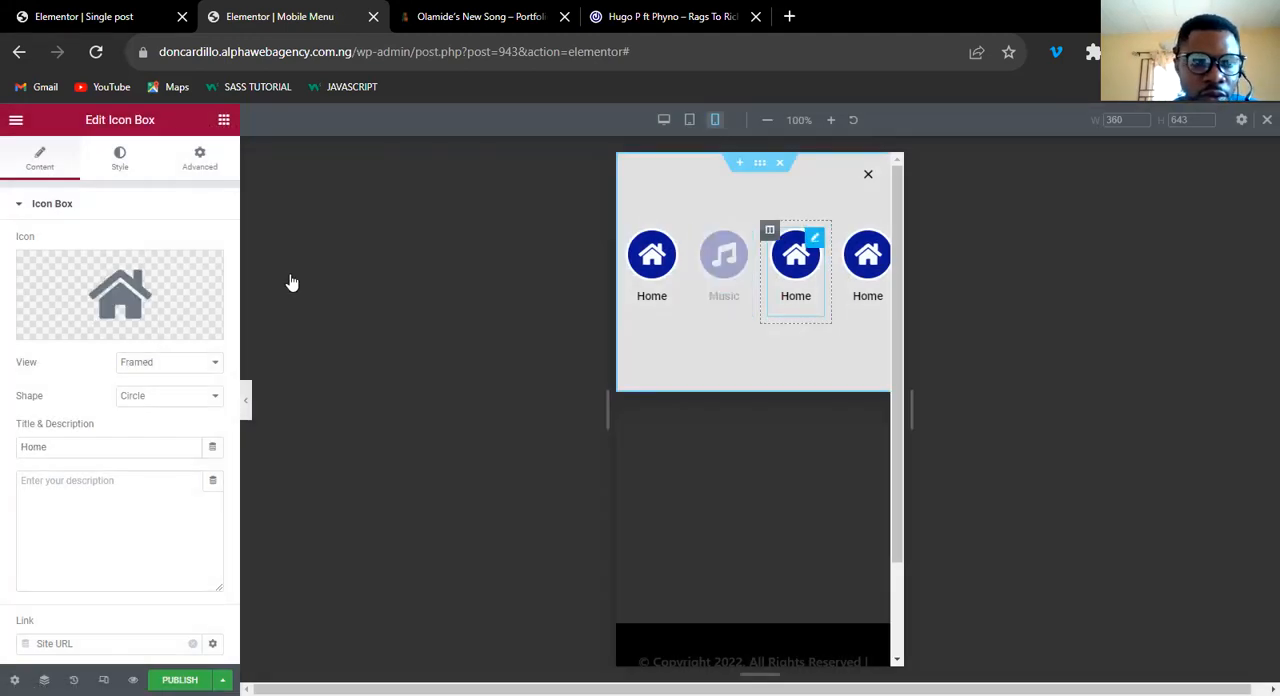
pyautogui.moveTo(57, 328)
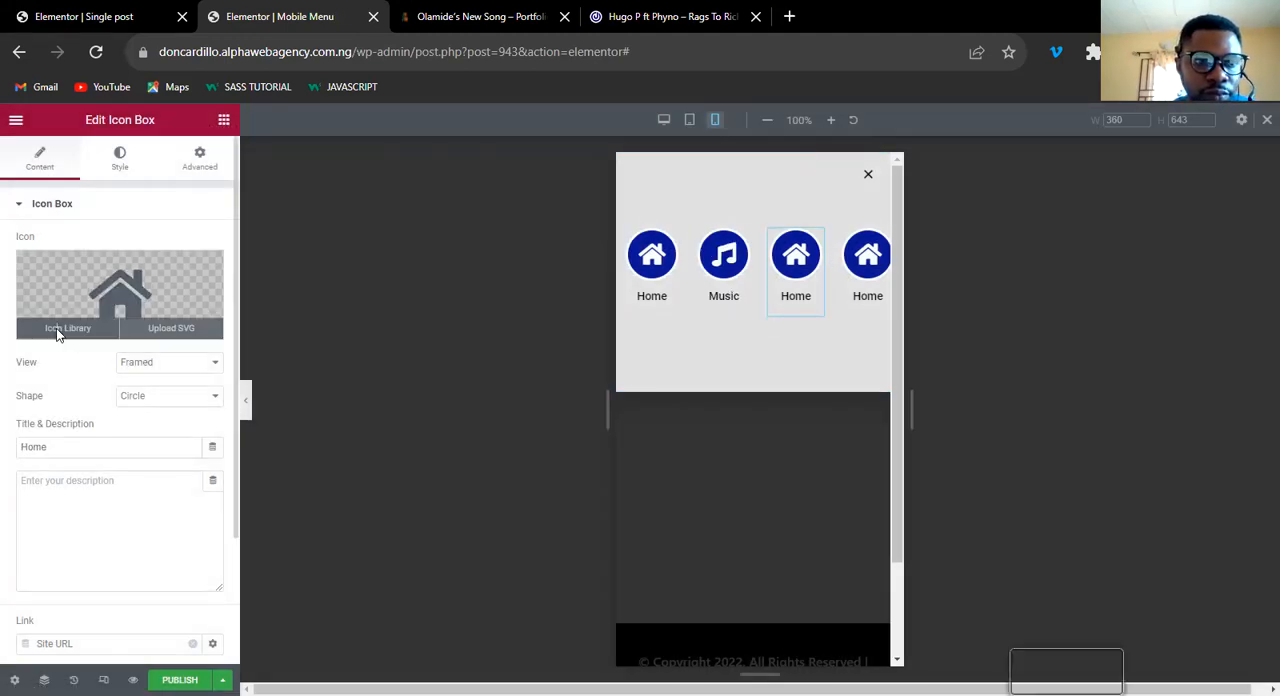
pyautogui.click(151, 283)
pyautogui.click(640, 185)
pyautogui.write('You')
pyautogui.click(499, 284)
pyautogui.click(1066, 672)
pyautogui.click(63, 446)
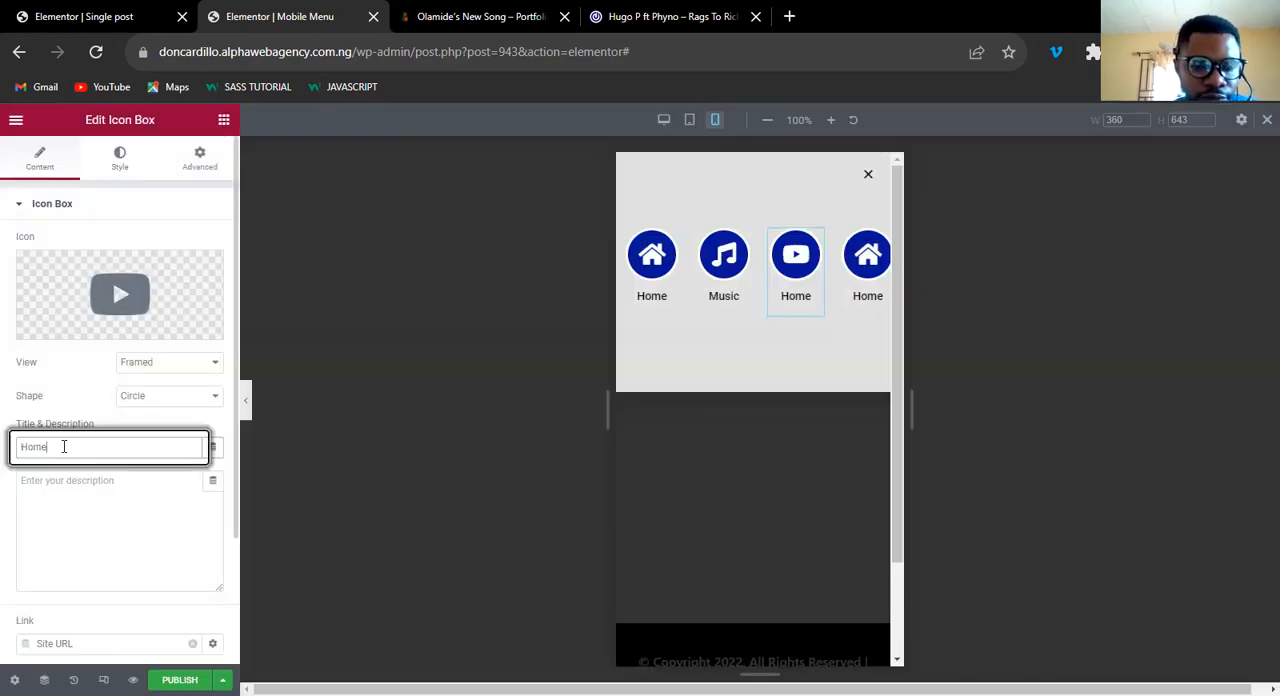
pyautogui.doubleClick(63, 446)
pyautogui.write('V')
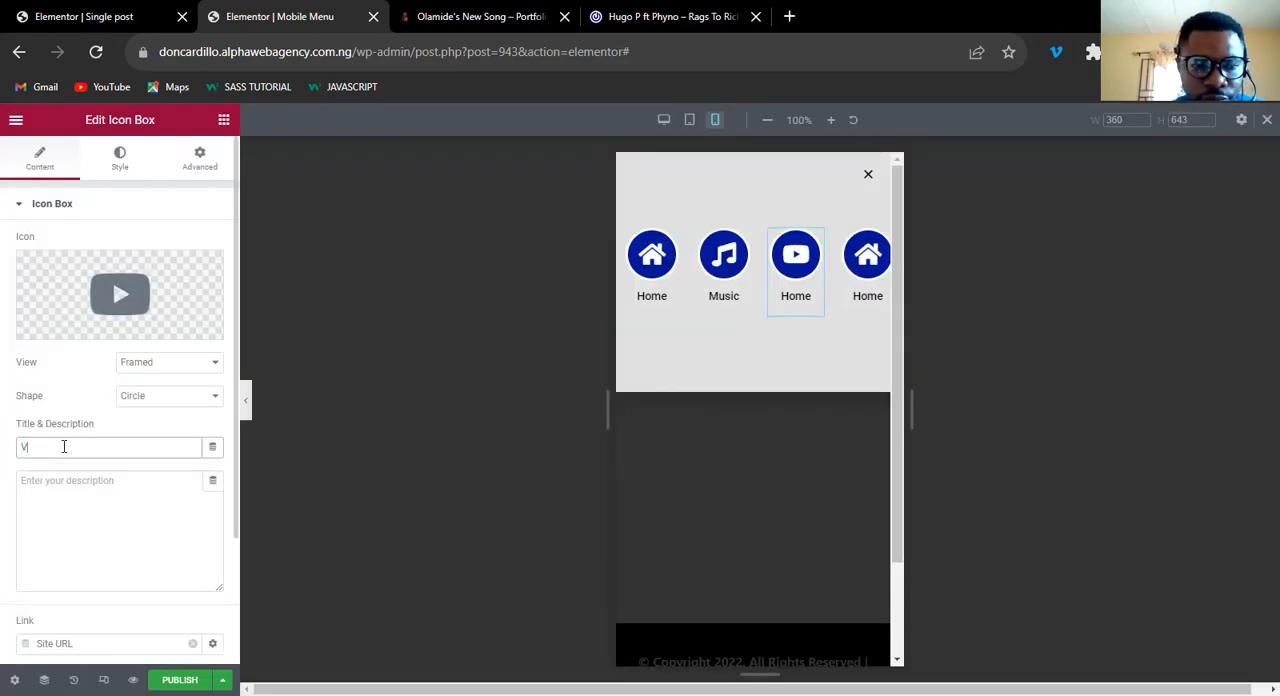
pyautogui.write('ideo')
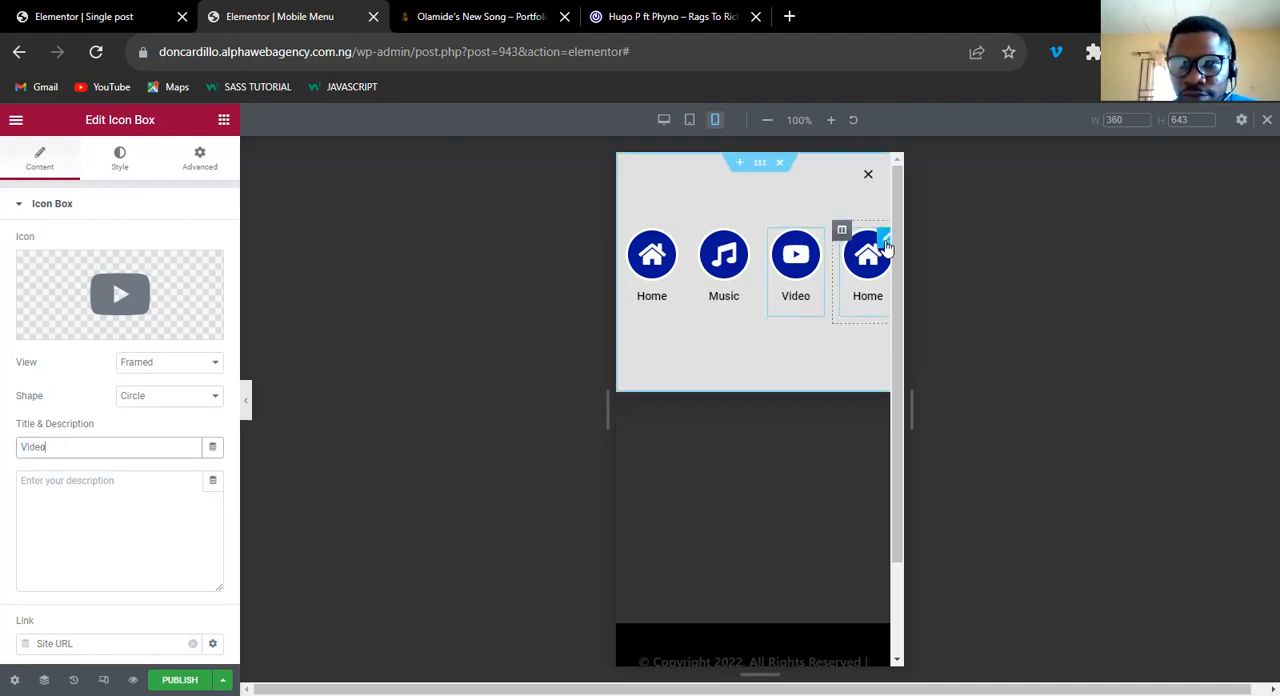
# Change the fourth icon box's icon to the outlined newspaper icon and its title to News.
pyautogui.click(885, 247)
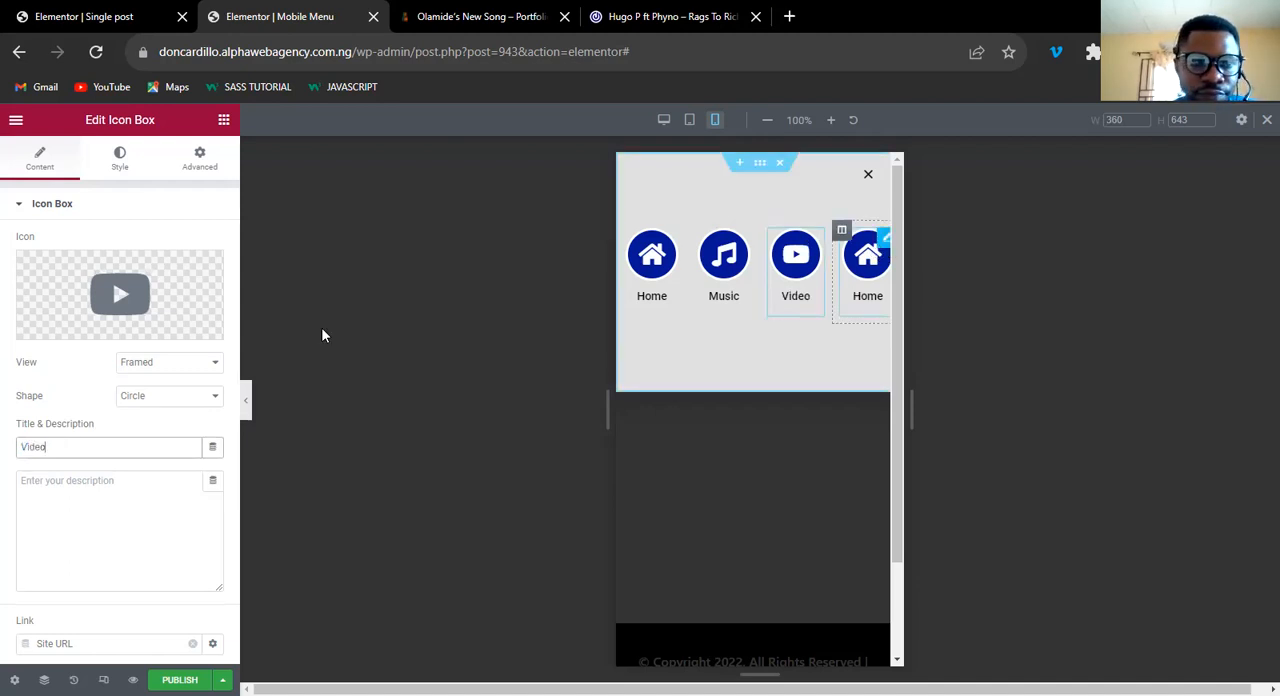
pyautogui.click(58, 332)
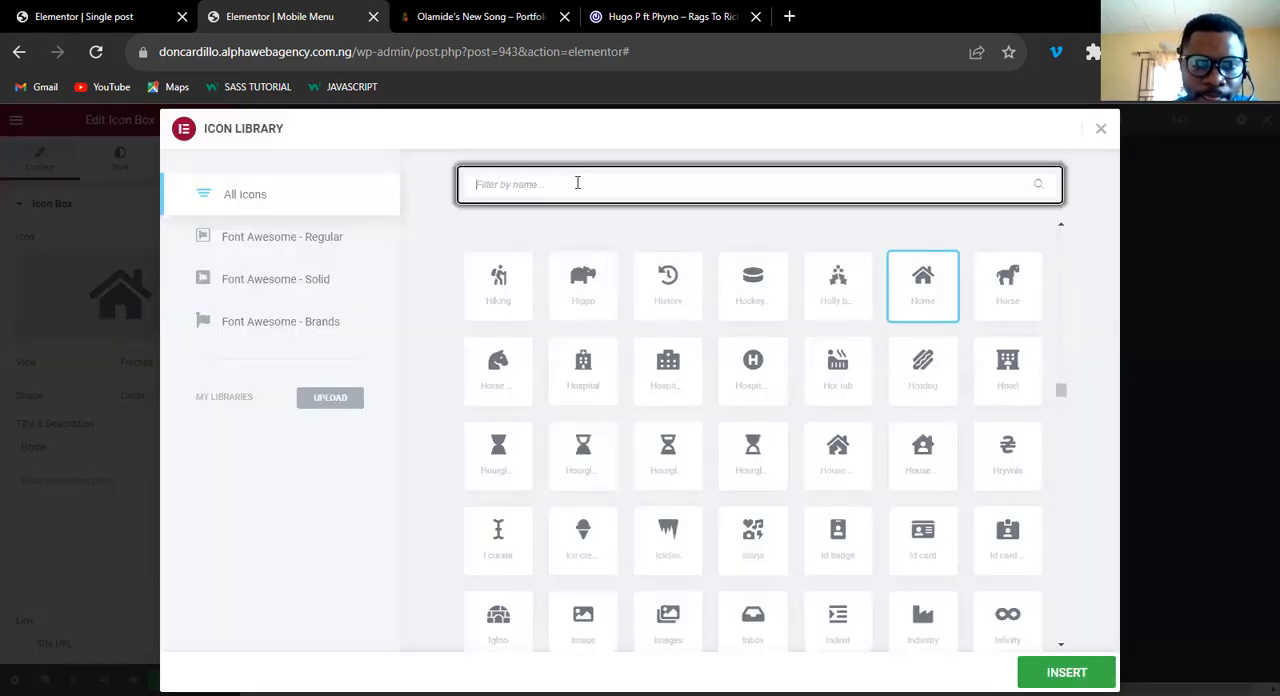
pyautogui.write('news')
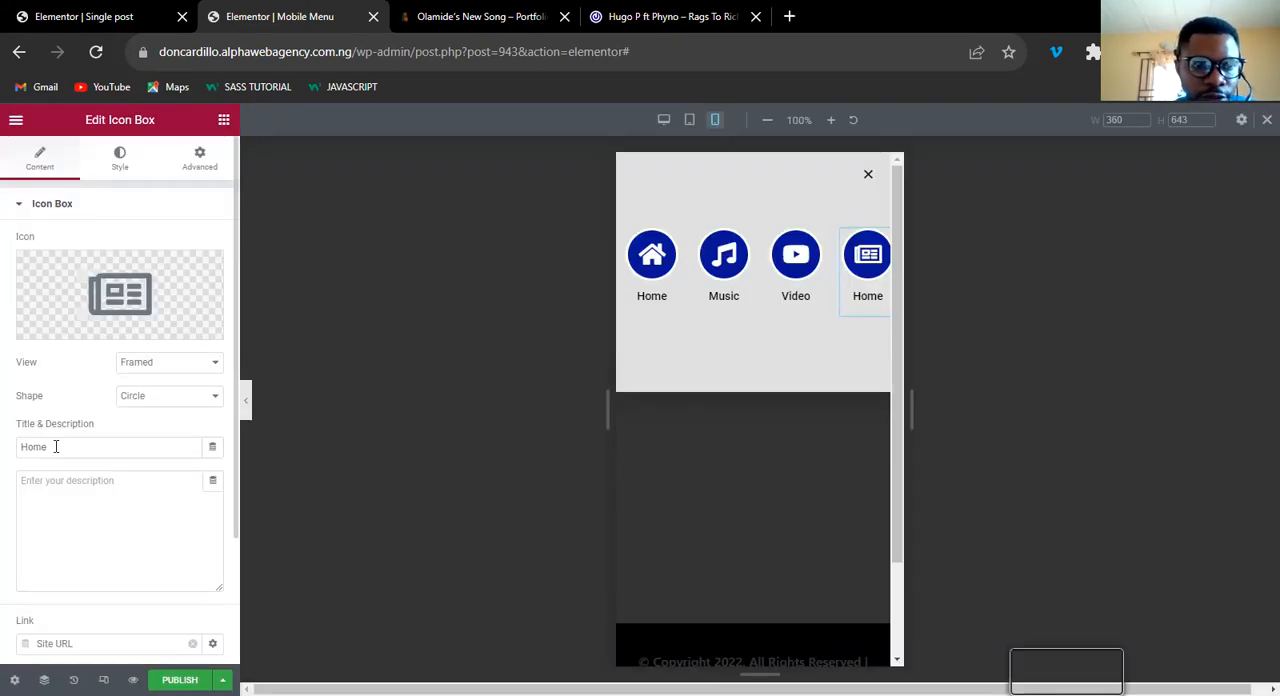
pyautogui.click(55, 446)
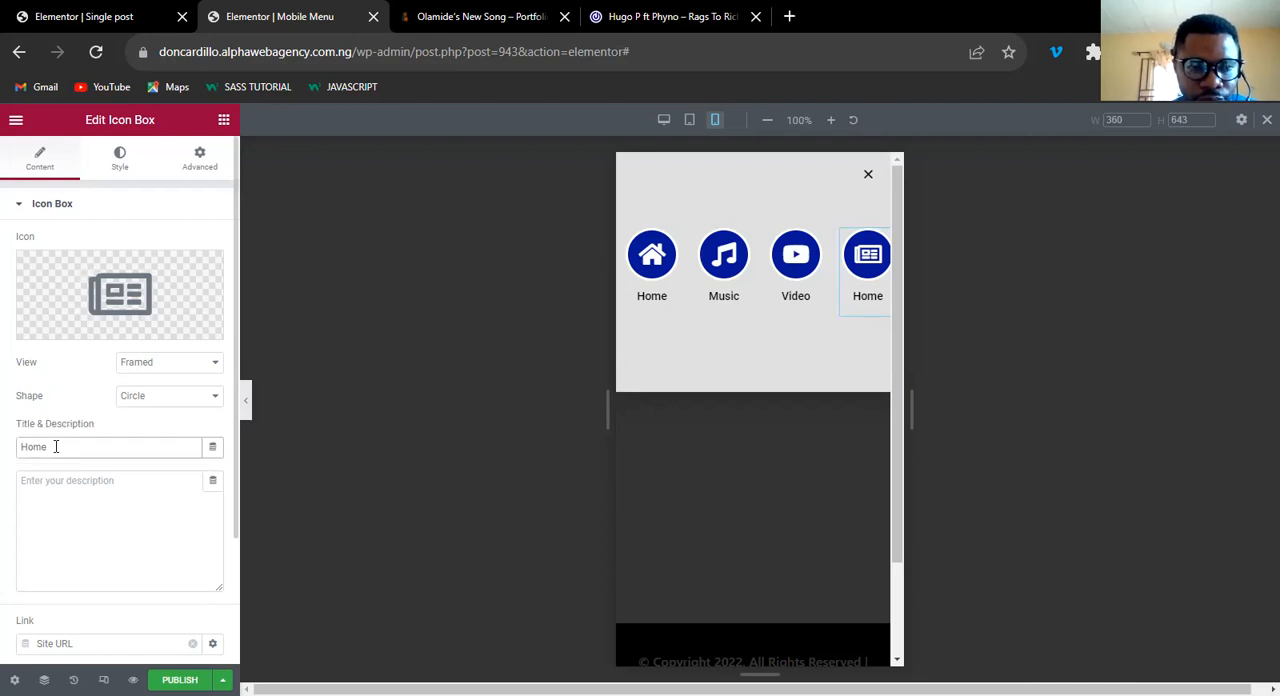
pyautogui.doubleClick(55, 446)
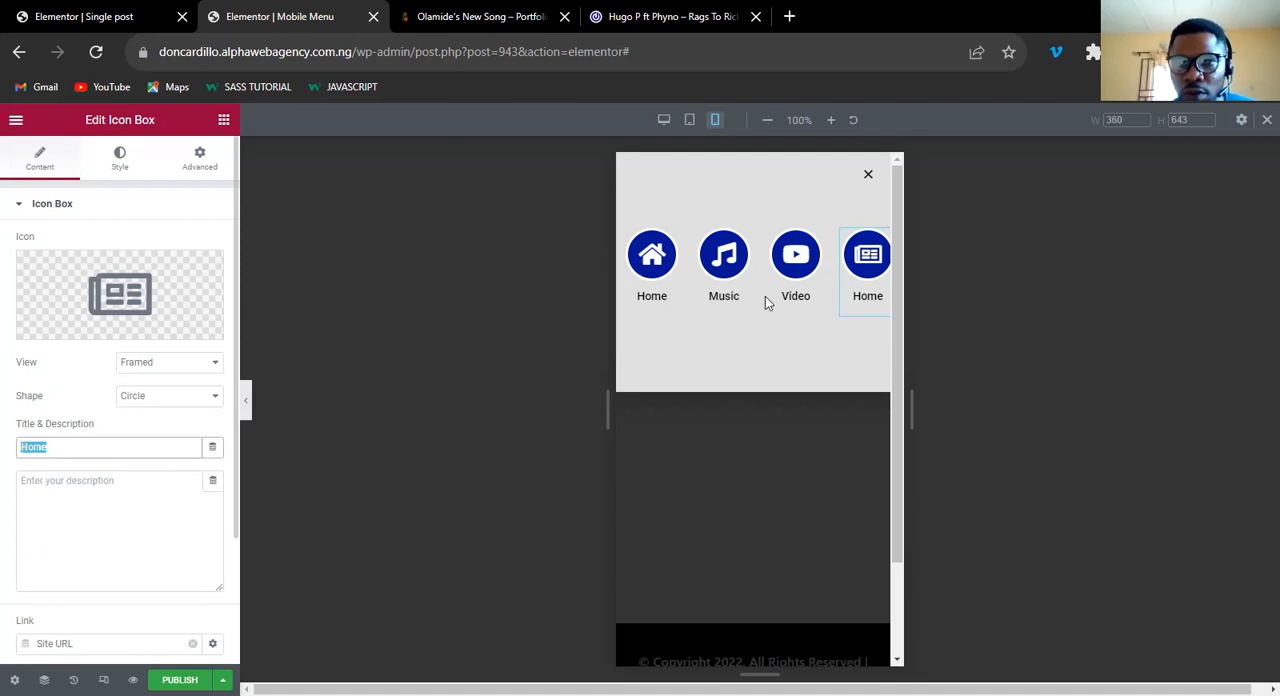
pyautogui.write('News')
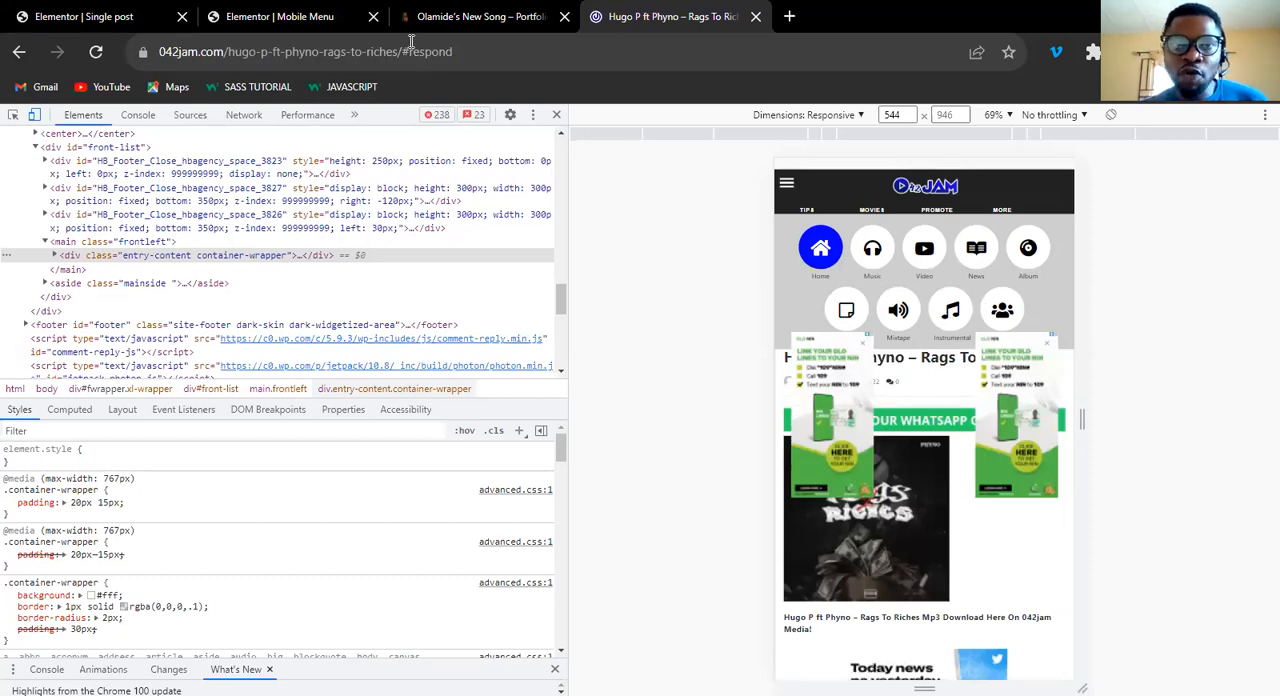
# In the Mobile Menu popup editor, add an Inner Section below the Music icon box in the second column.
pyautogui.click(317, 29)
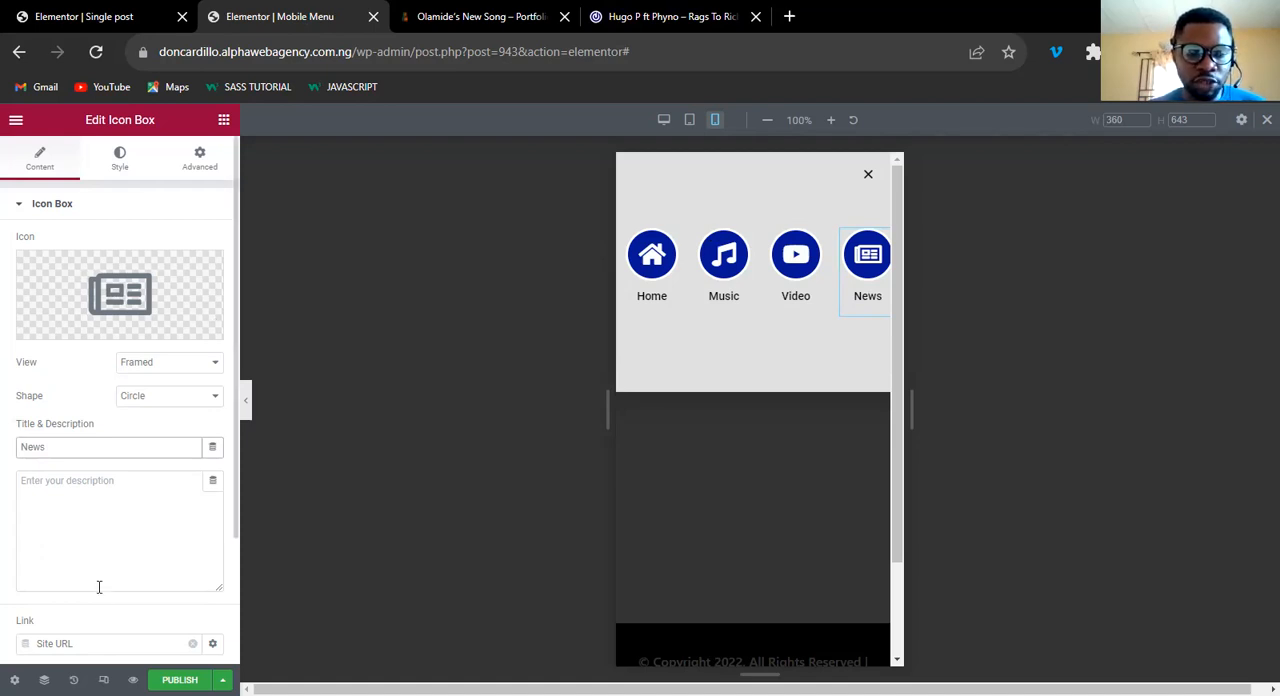
pyautogui.click(224, 121)
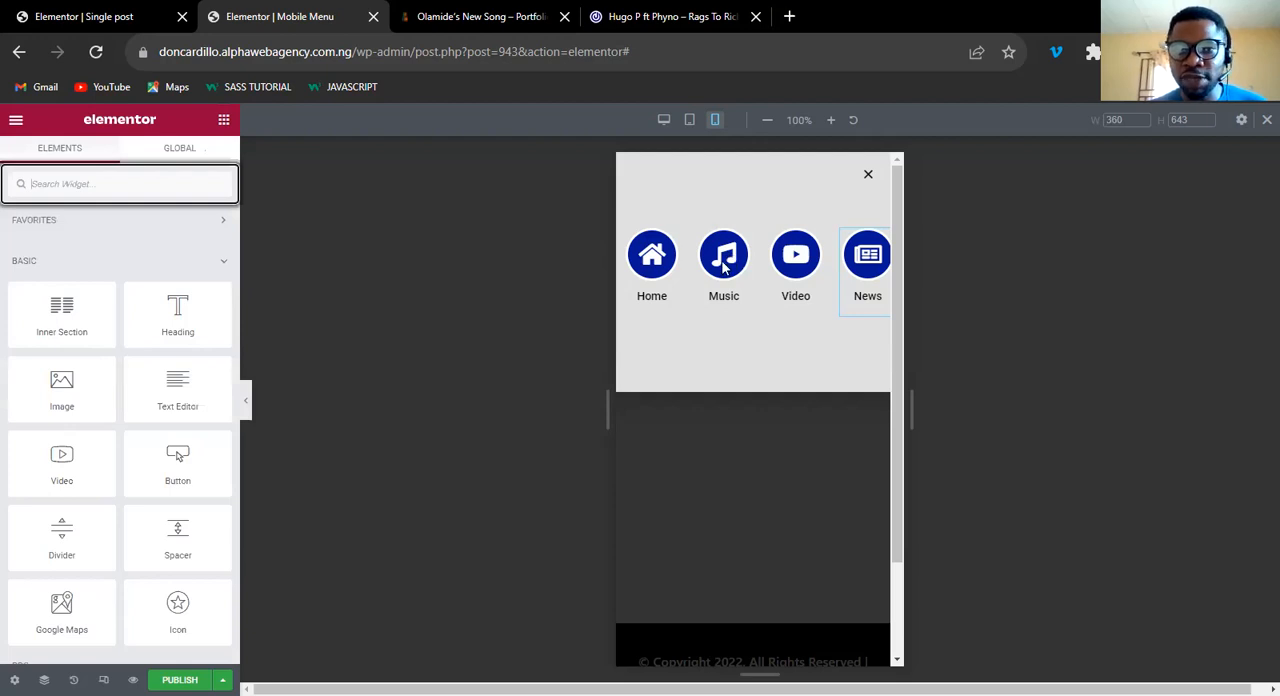
pyautogui.click(686, 234)
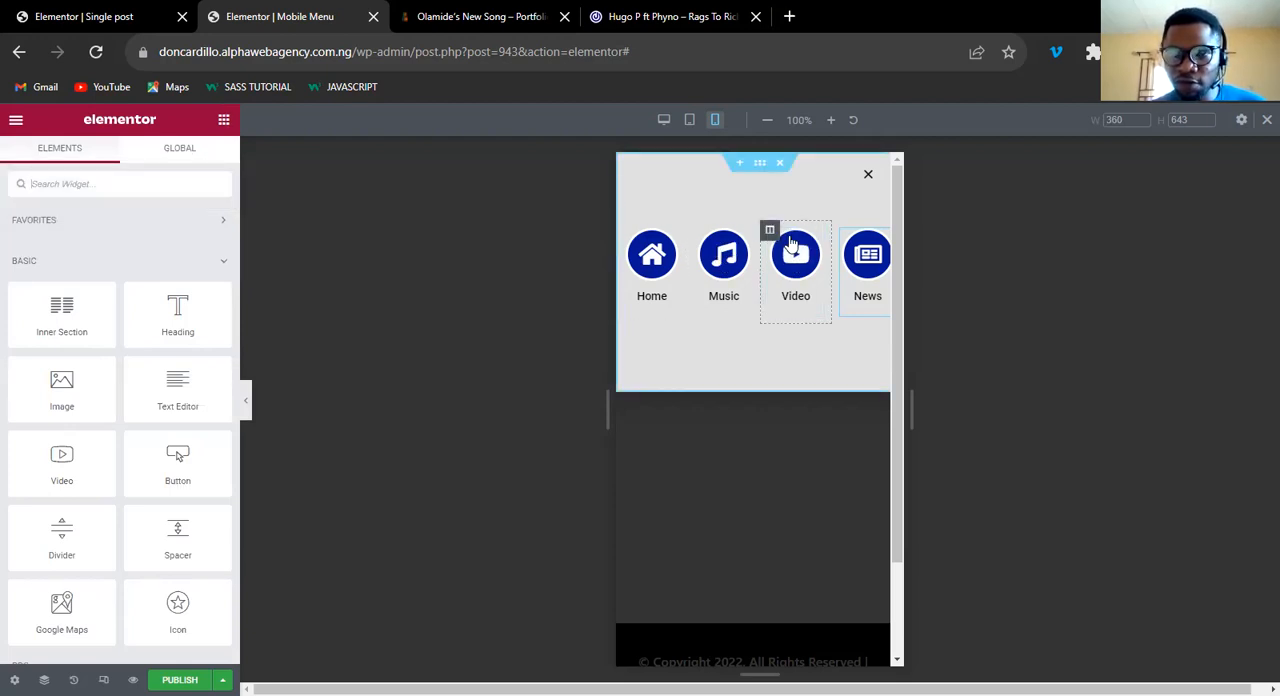
pyautogui.moveTo(62, 310); pyautogui.dragTo(728, 318)
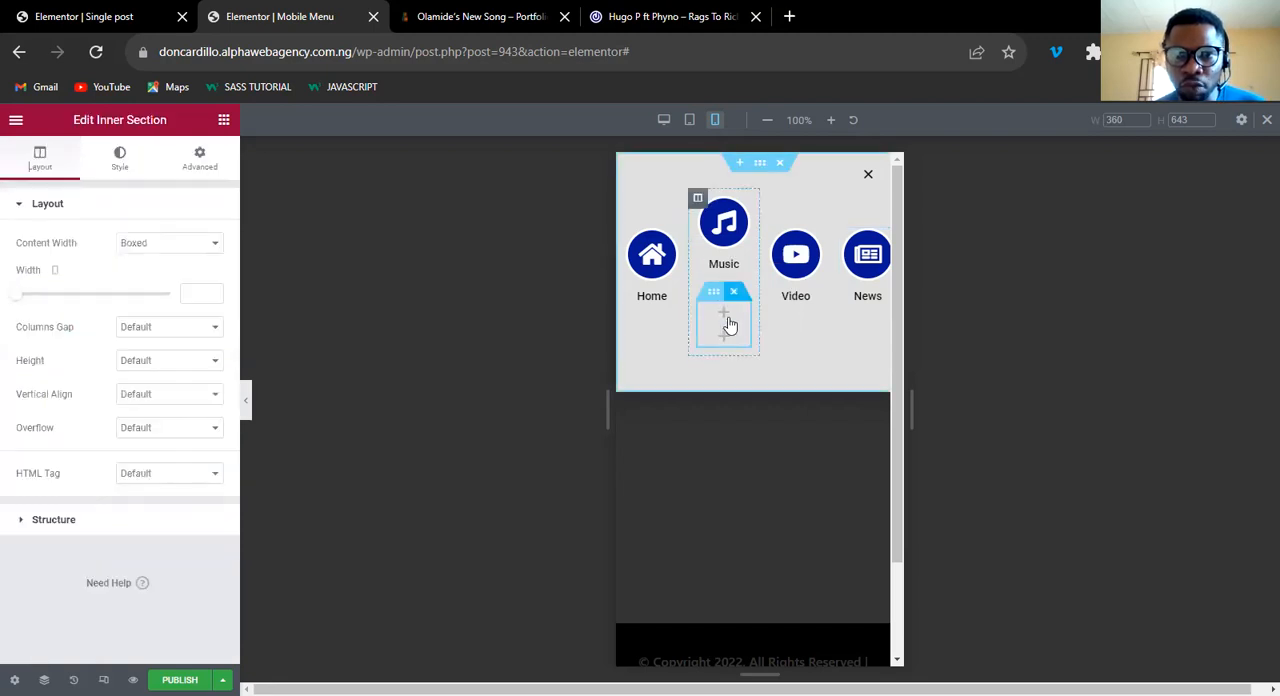
# Copy the Music icon box column and paste it into the new inner section.
pyautogui.rightClick(699, 199)
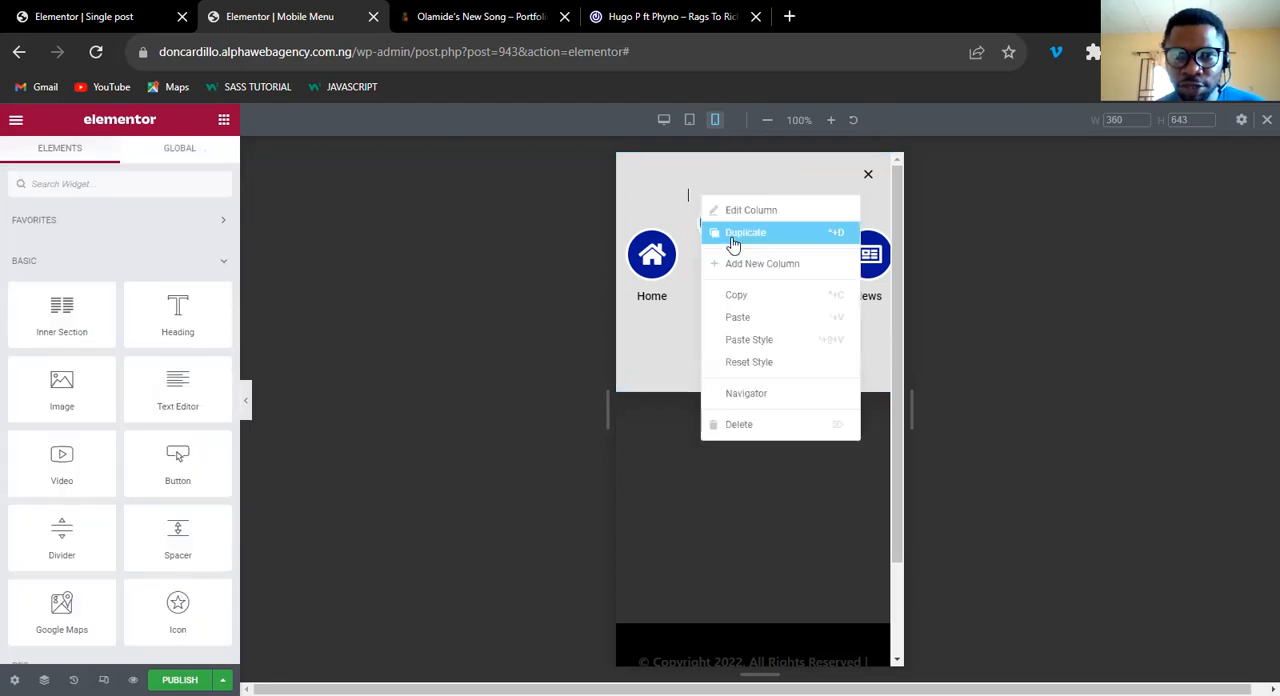
pyautogui.click(738, 300)
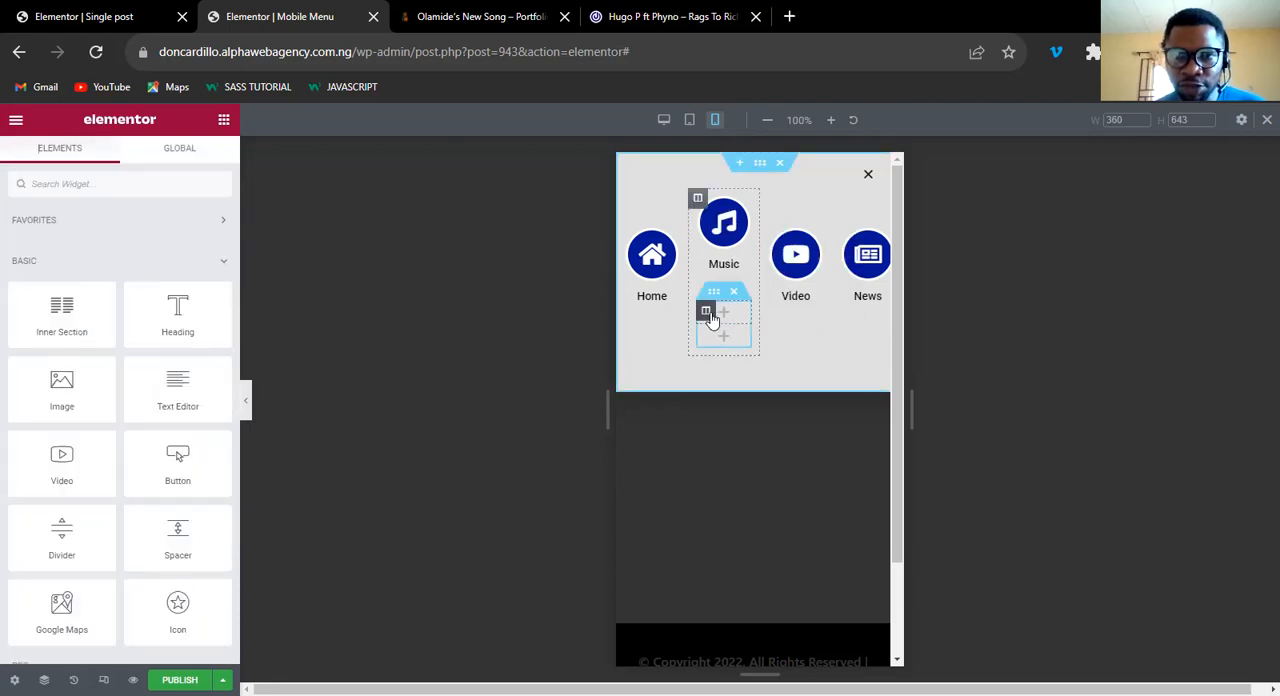
pyautogui.rightClick(712, 318)
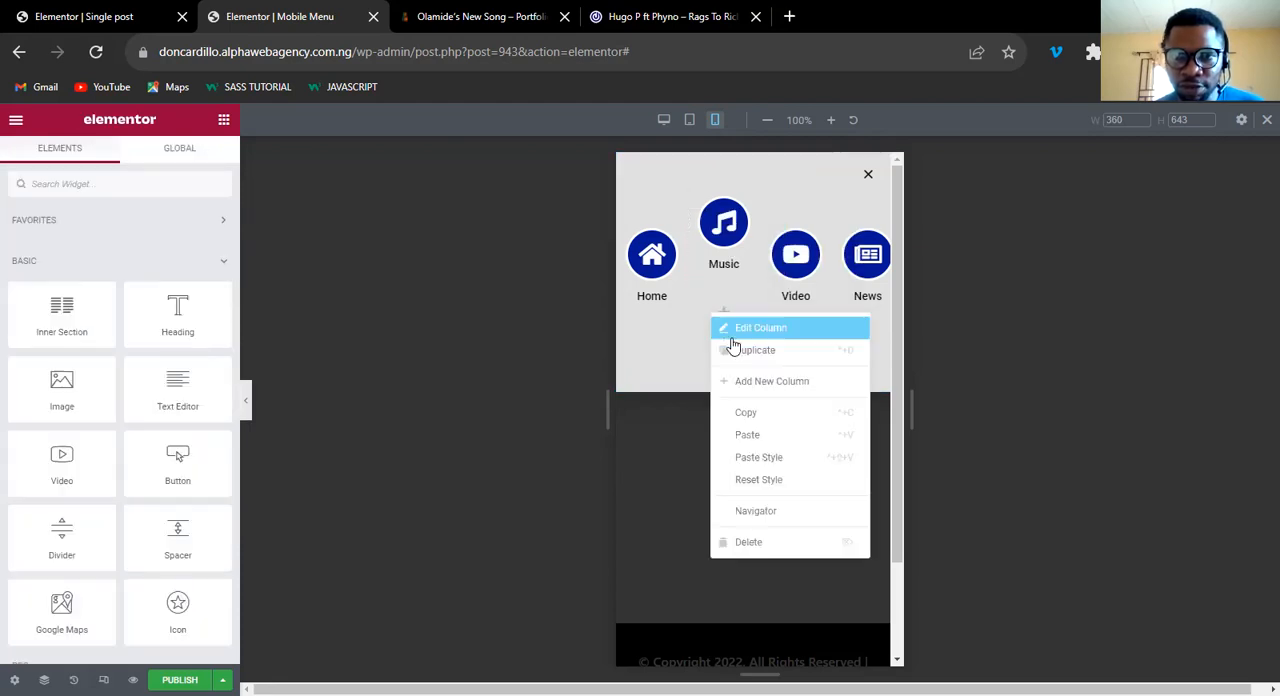
pyautogui.click(750, 436)
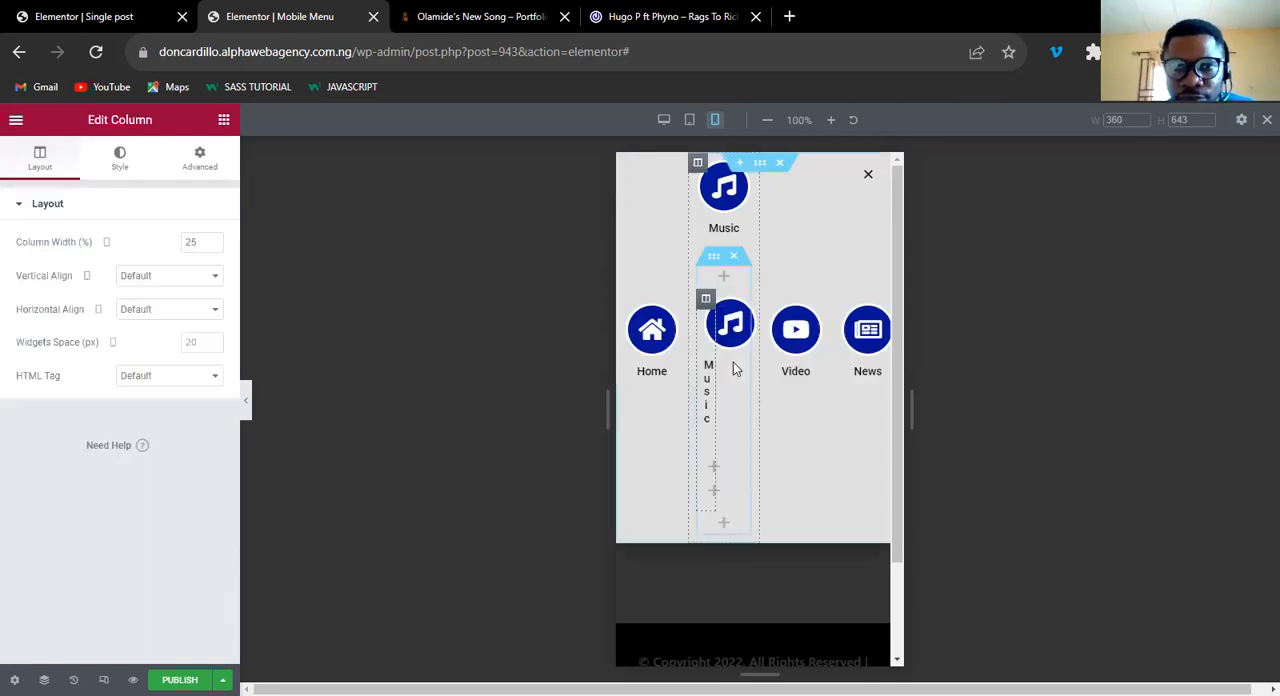
pyautogui.rightClick(698, 163)
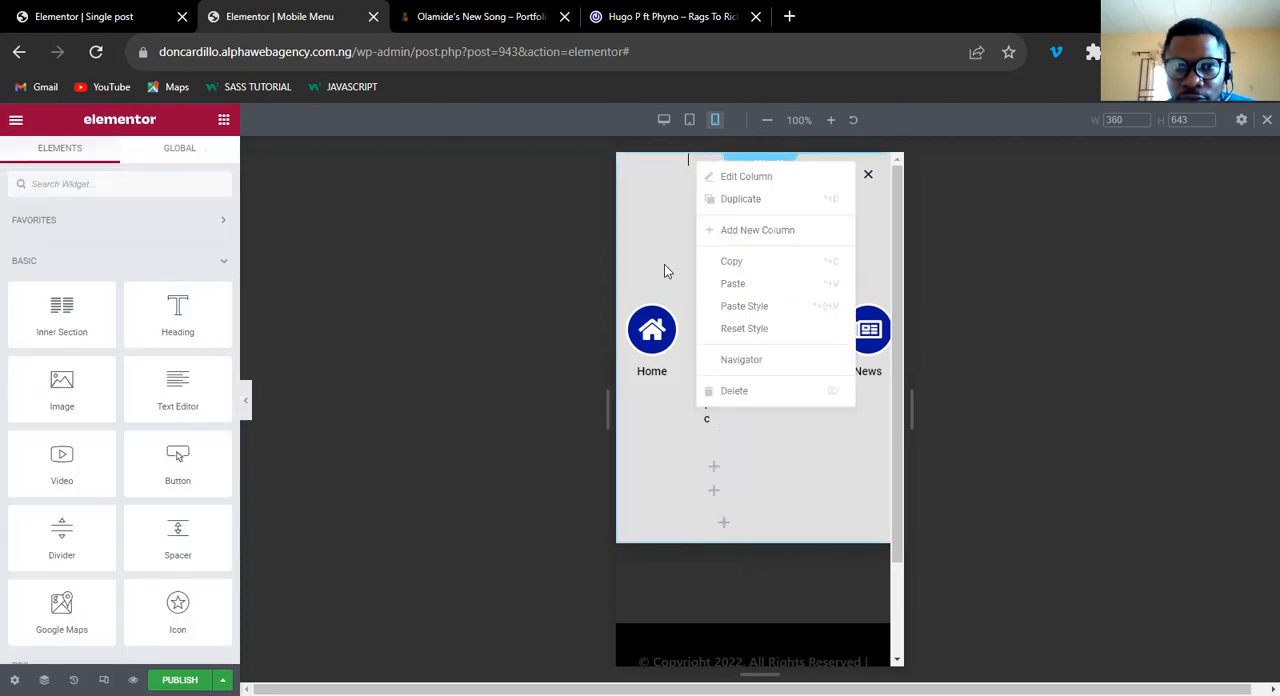
pyautogui.click(754, 392)
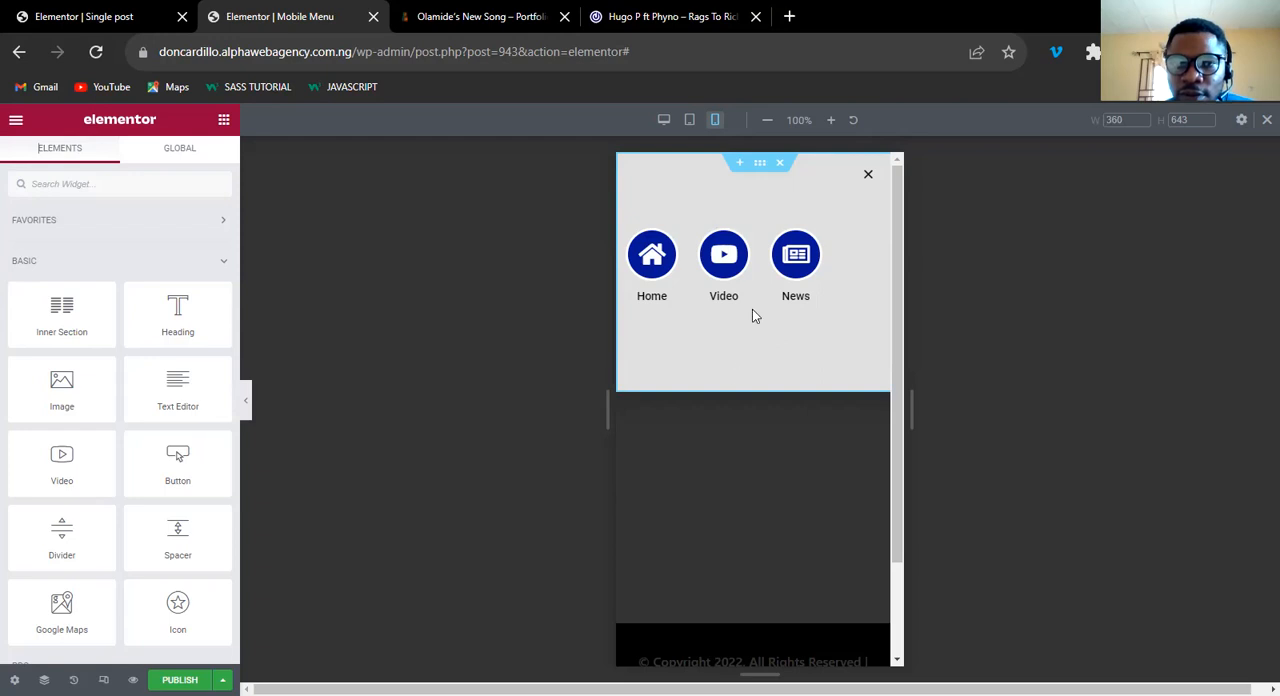
pyautogui.hotkey('ctrl', 'z')
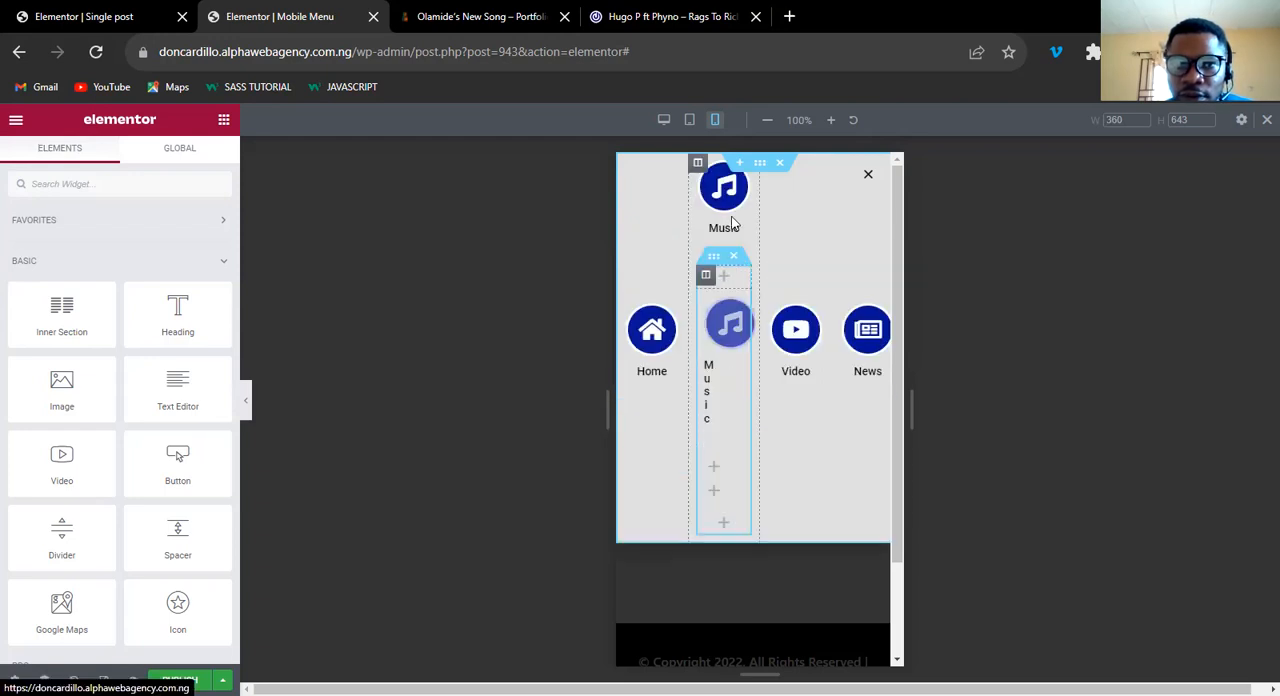
# Delete the original Music icon box above the inner section and one empty column nested below the pasted Music icon box.
pyautogui.rightClick(744, 178)
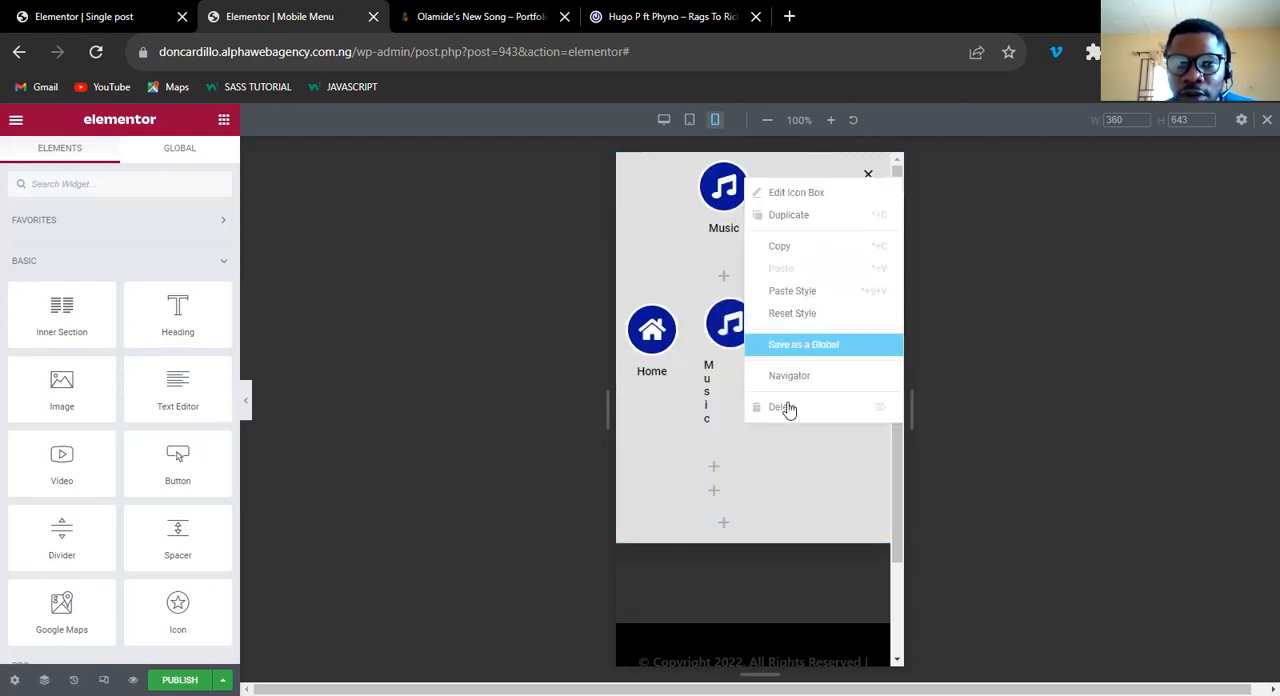
pyautogui.click(789, 406)
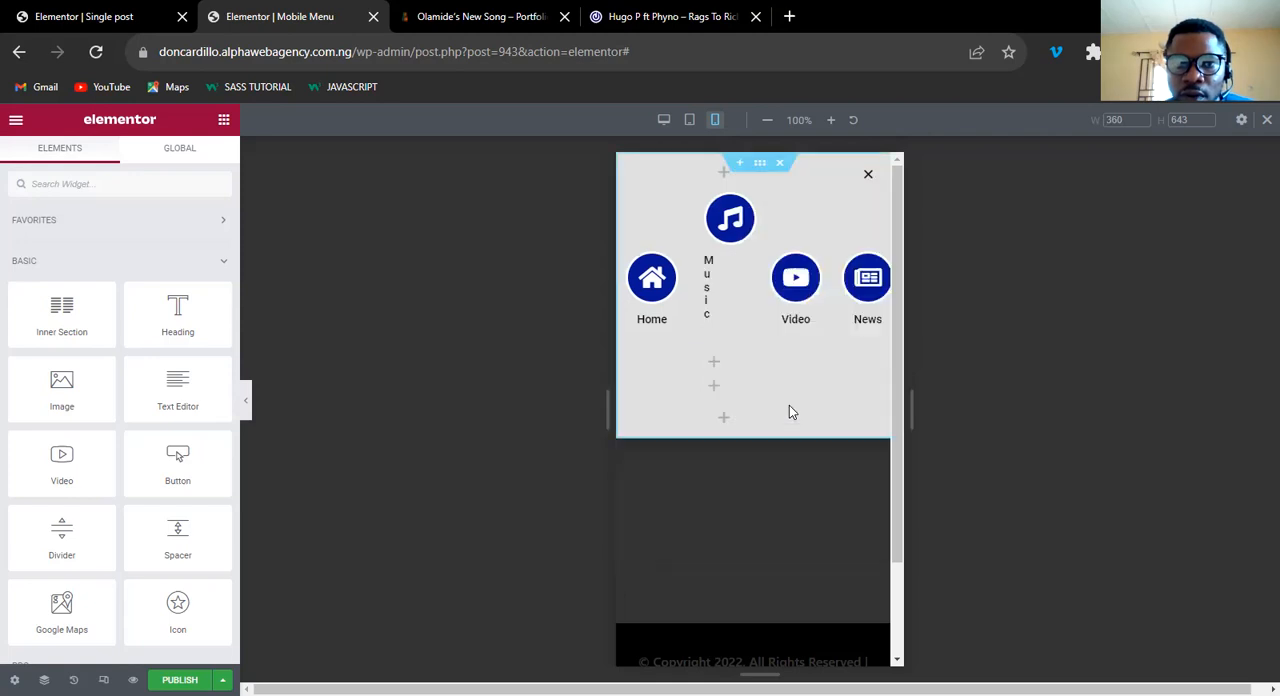
pyautogui.rightClick(714, 362)
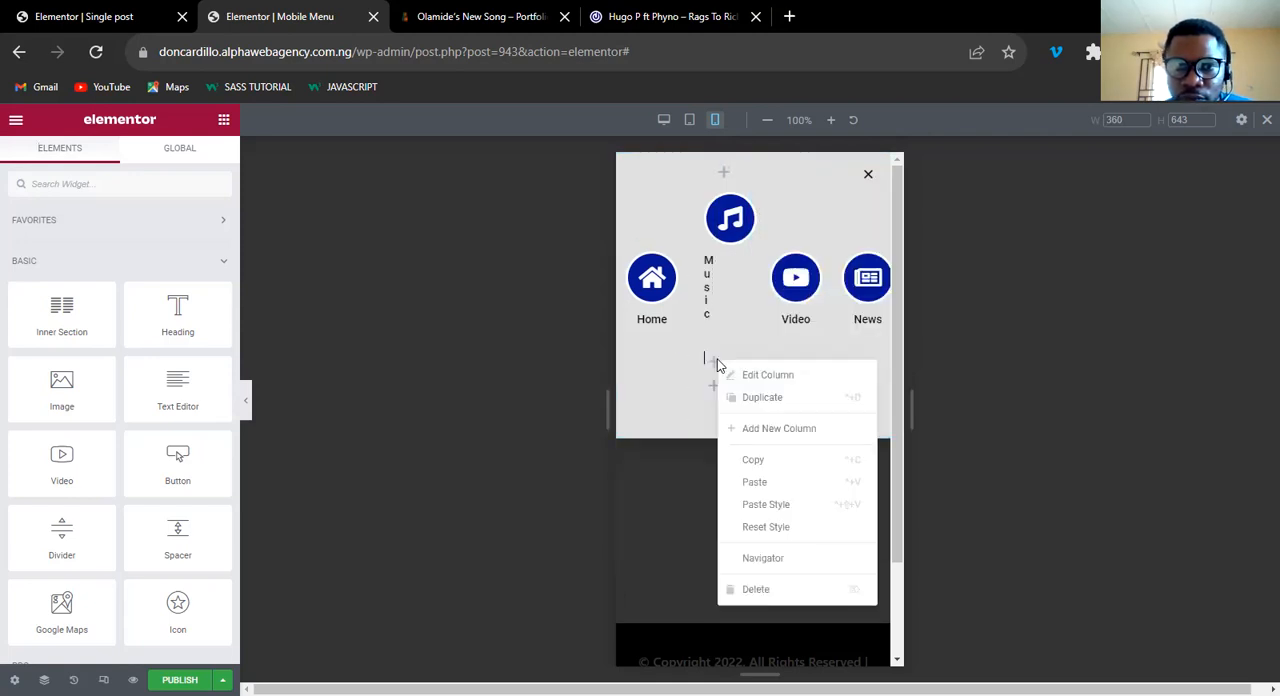
pyautogui.click(762, 590)
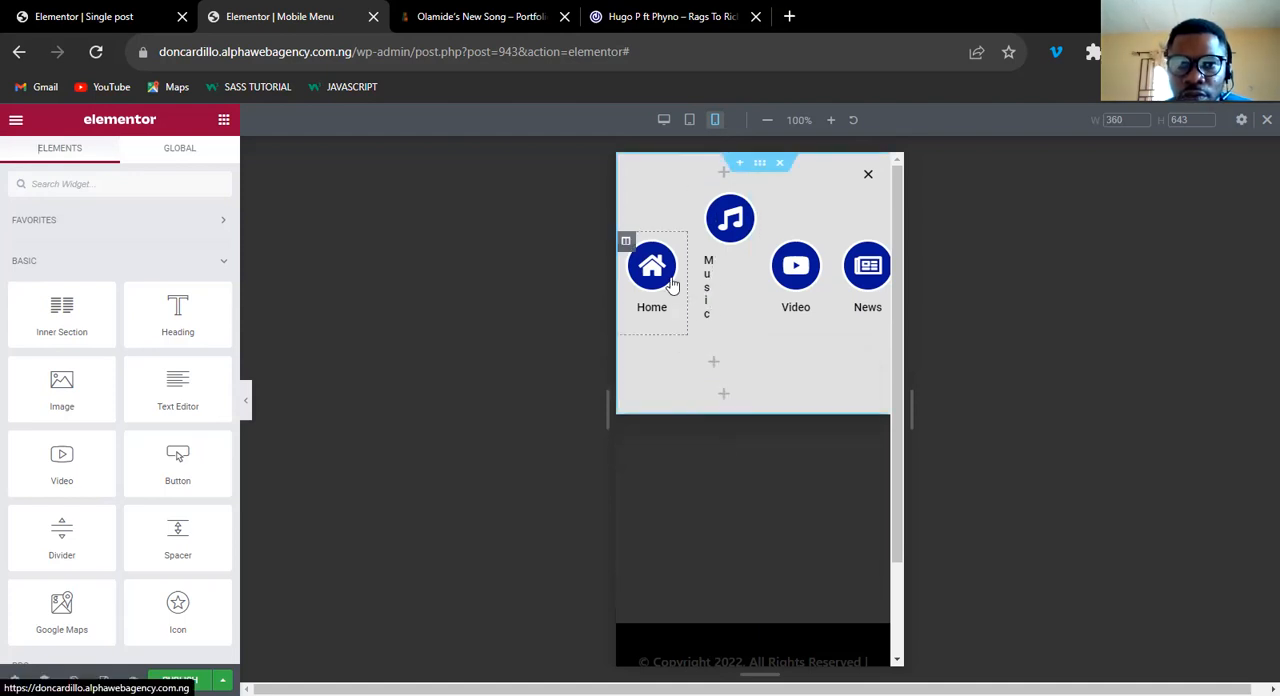
# Move the Home icon box into the remaining nested column under Music and delete the emptied first column.
pyautogui.moveTo(670, 252); pyautogui.dragTo(723, 362)
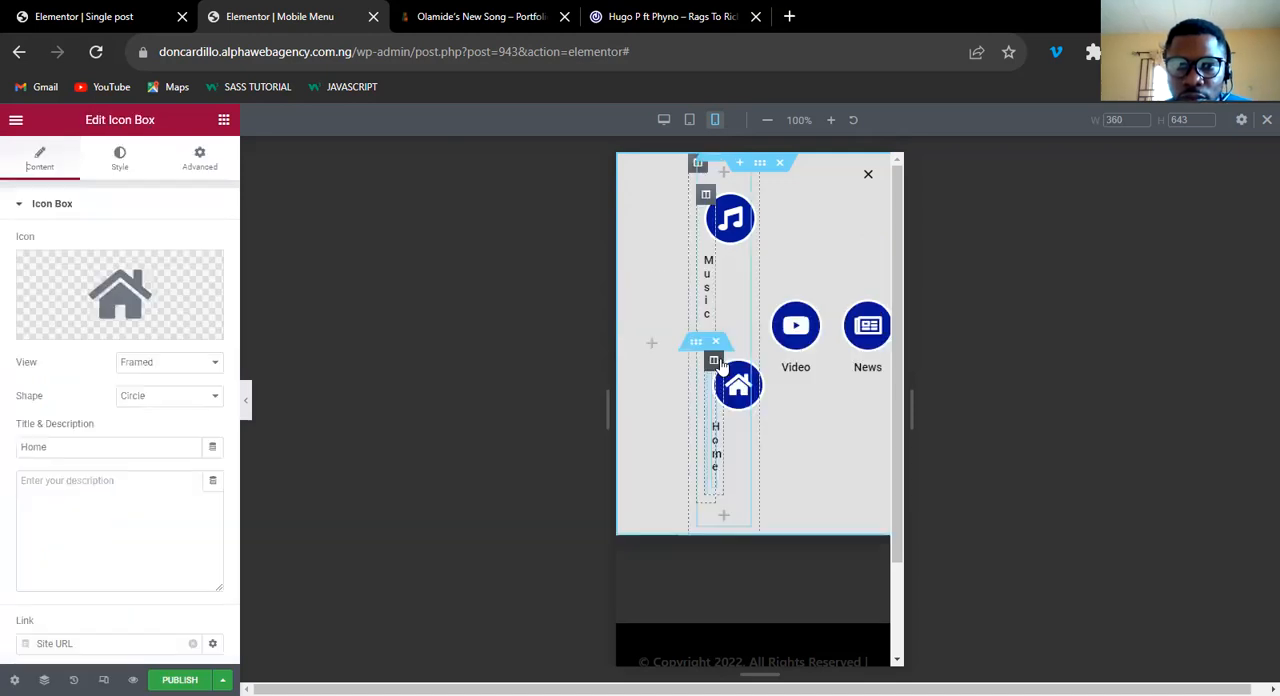
pyautogui.rightClick(622, 347)
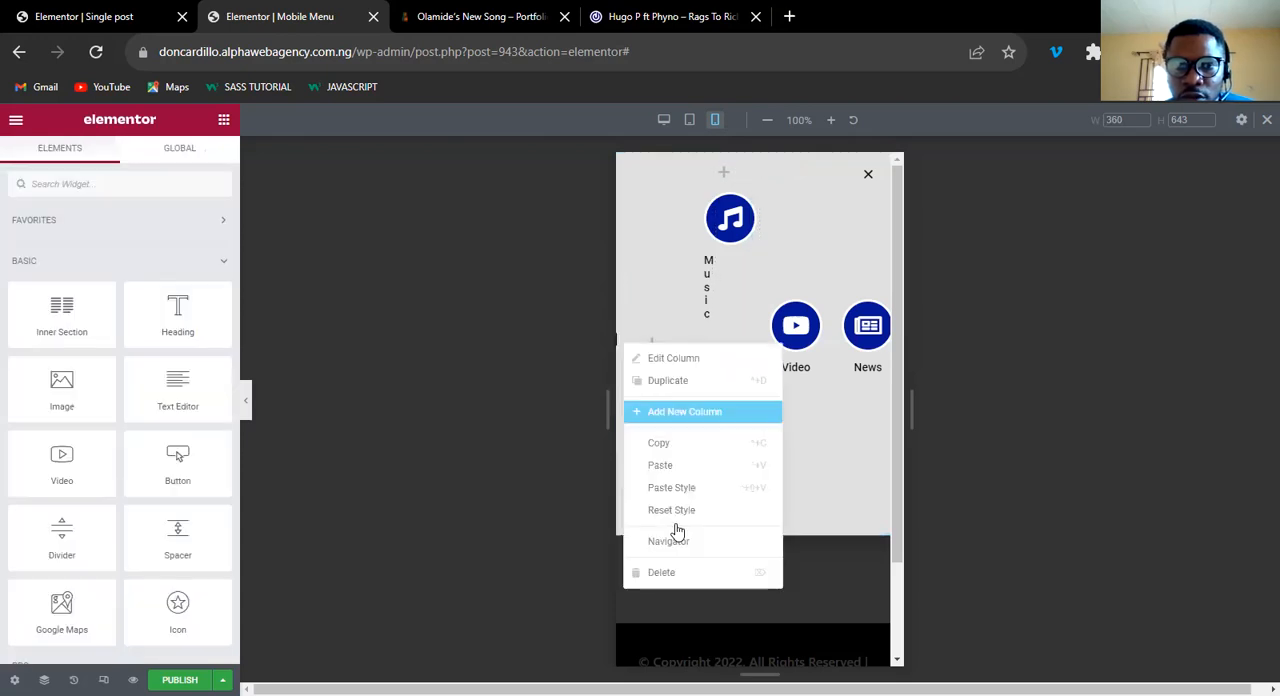
pyautogui.click(677, 571)
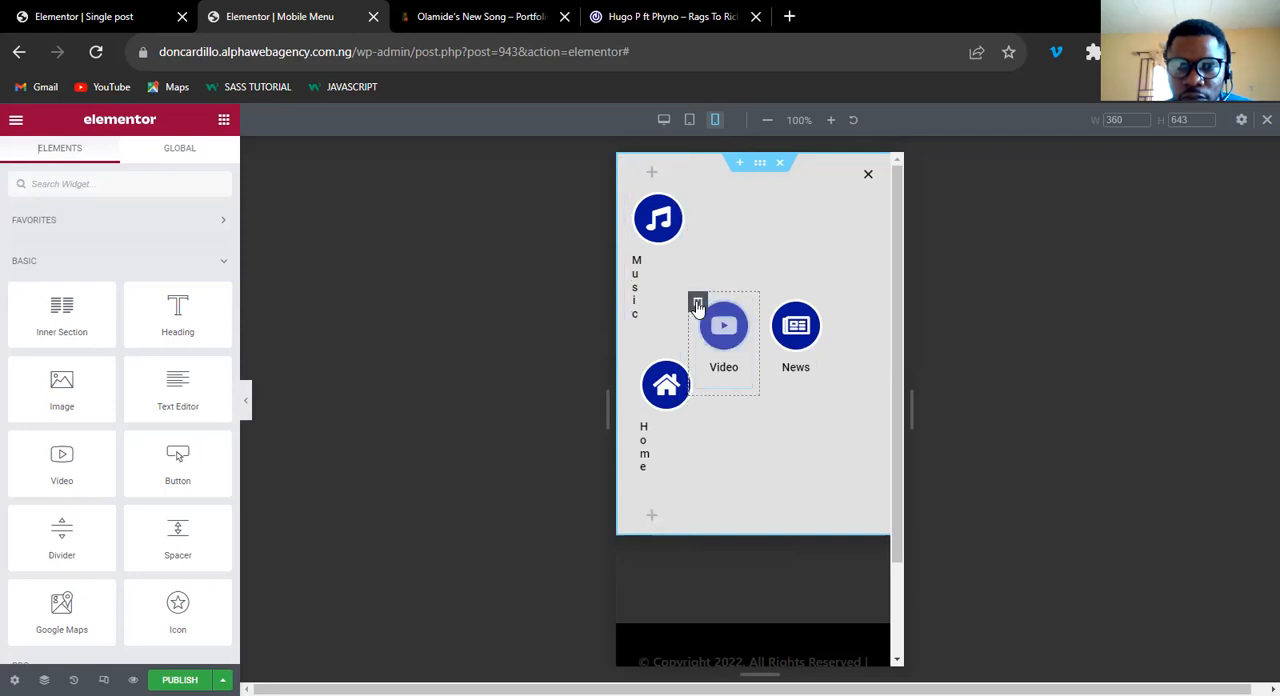
# Copy the Video column into the end of the inner section and delete the original Video column.
pyautogui.rightClick(698, 306)
pyautogui.click(731, 404)
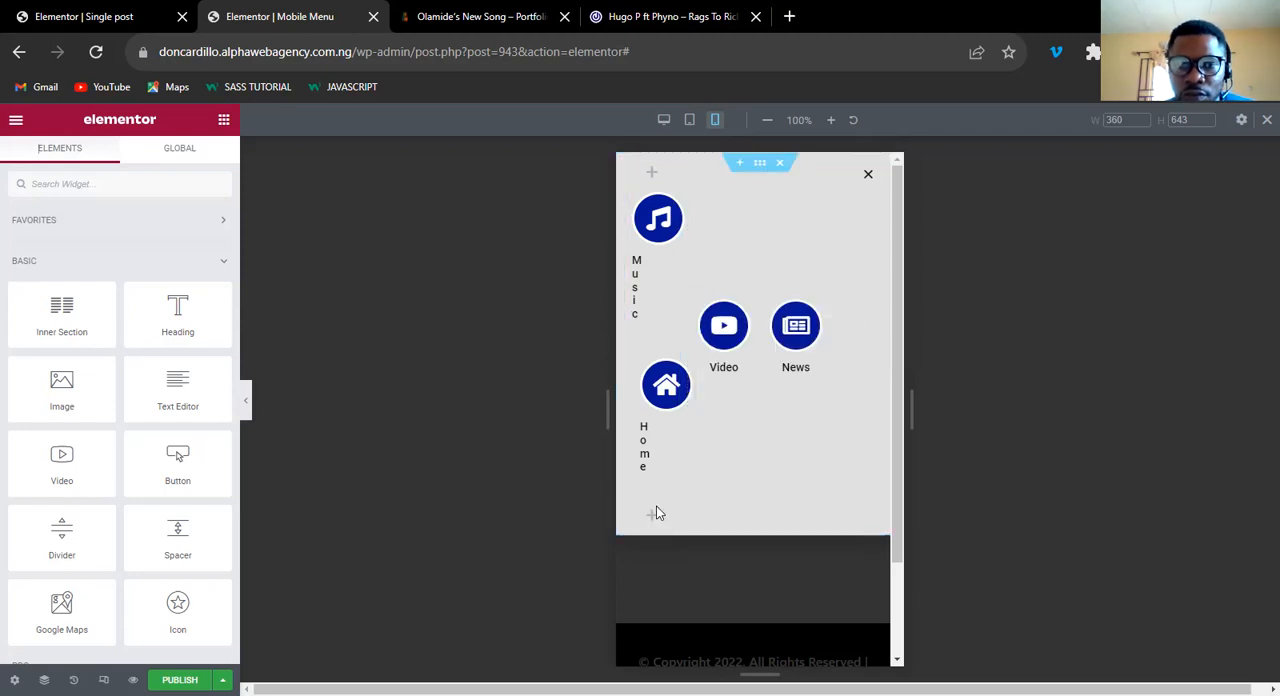
pyautogui.rightClick(641, 521)
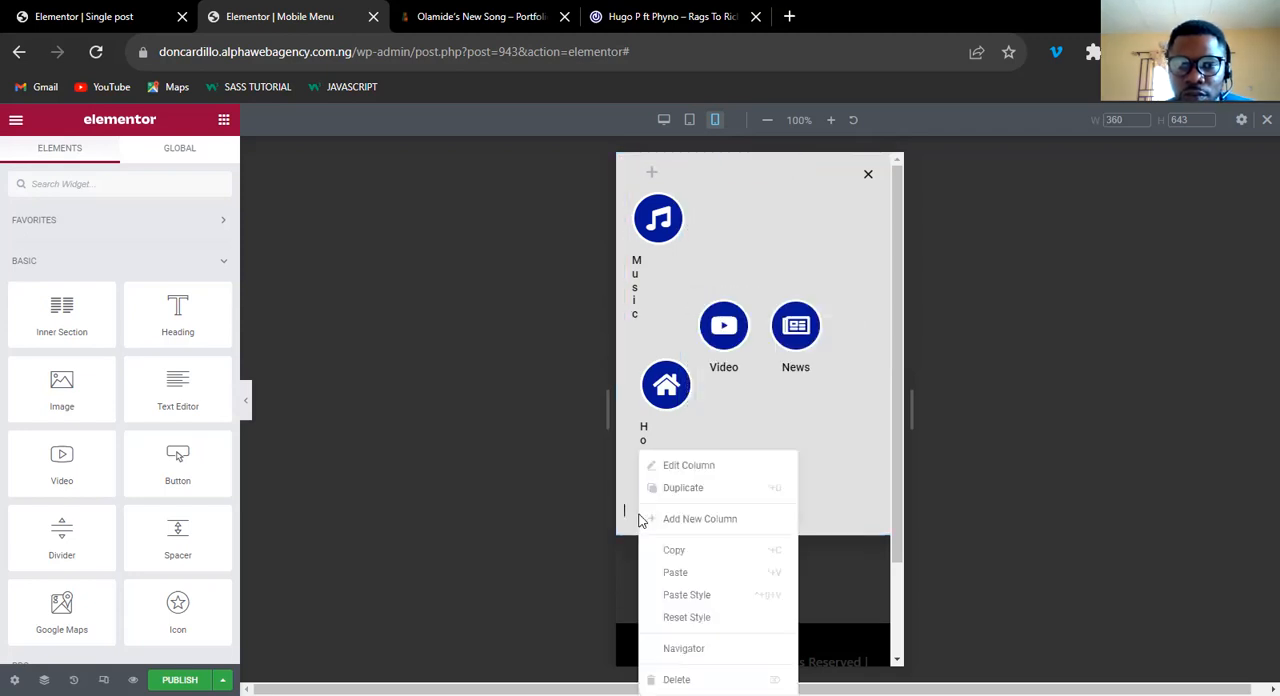
pyautogui.click(686, 570)
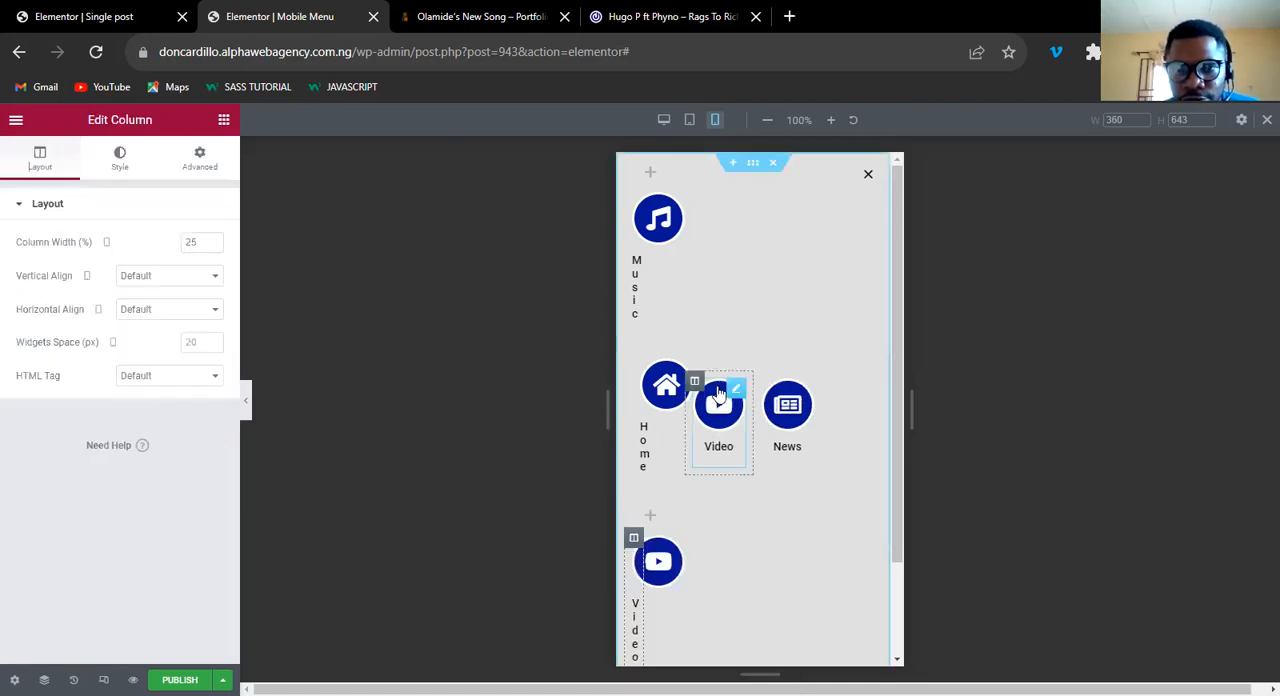
pyautogui.rightClick(697, 384)
pyautogui.click(741, 608)
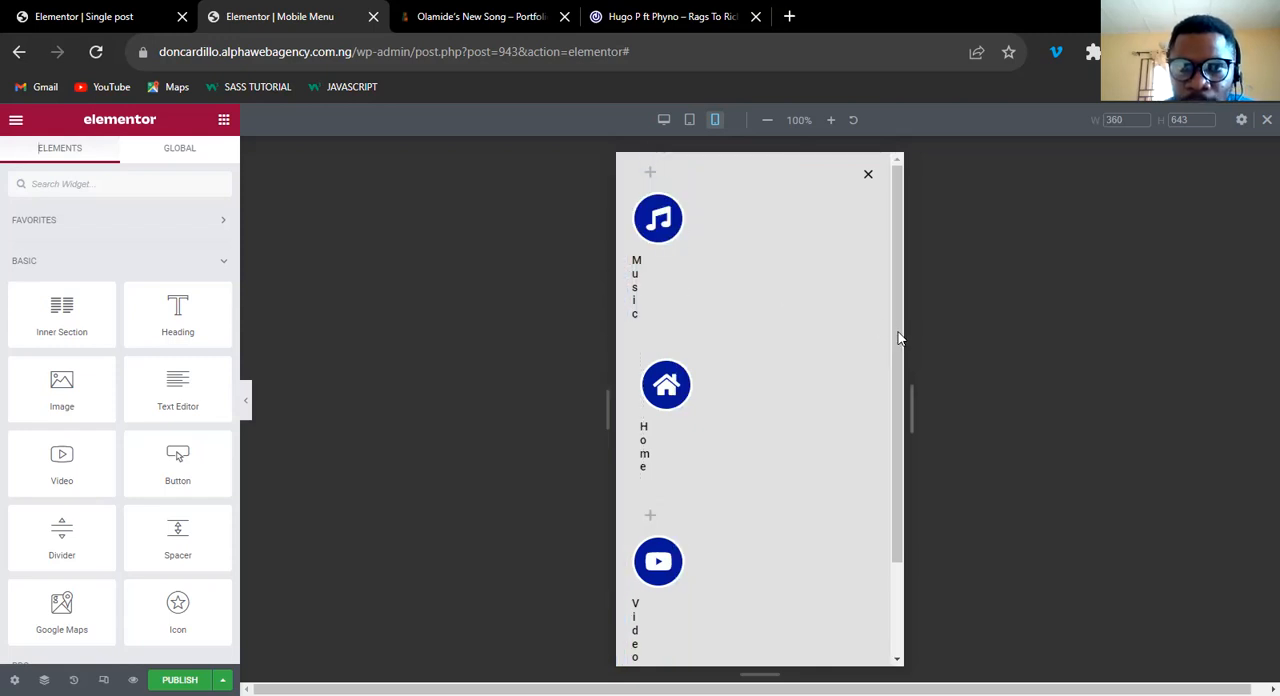
# In tablet view, paste the copied News column into the inner section and delete the leftover empty elements.
pyautogui.click(689, 120)
pyautogui.rightClick(818, 408)
pyautogui.click(852, 530)
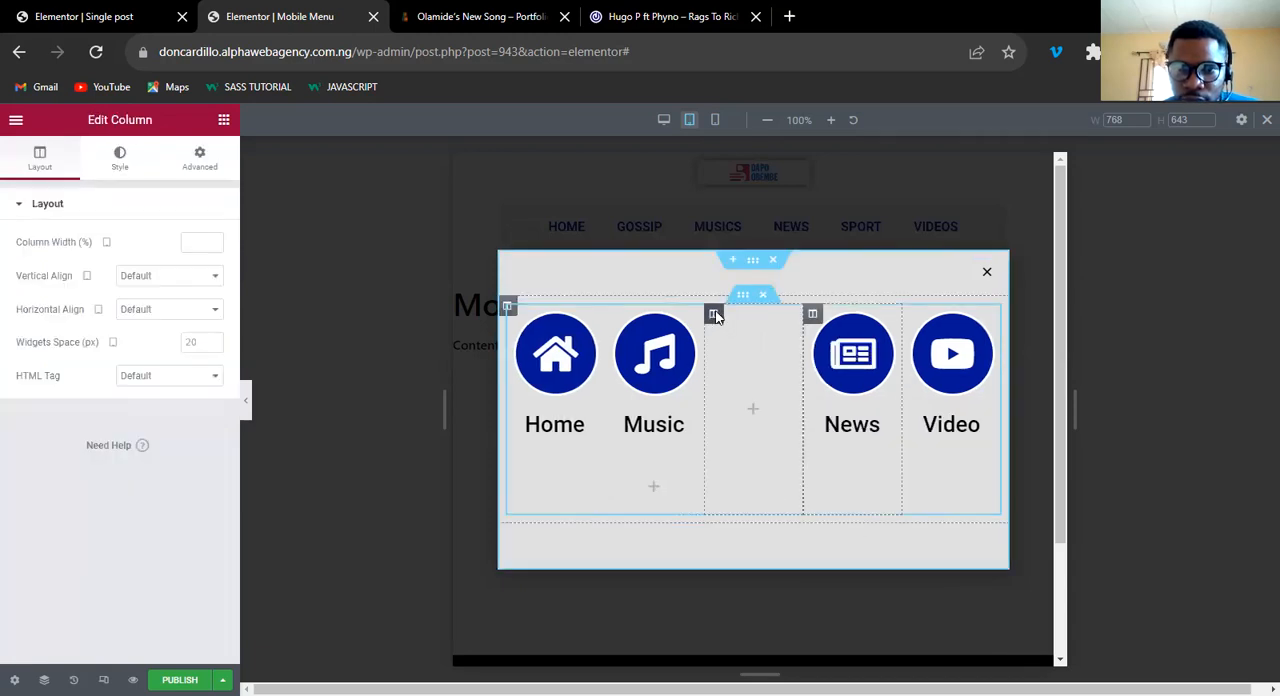
pyautogui.rightClick(715, 315)
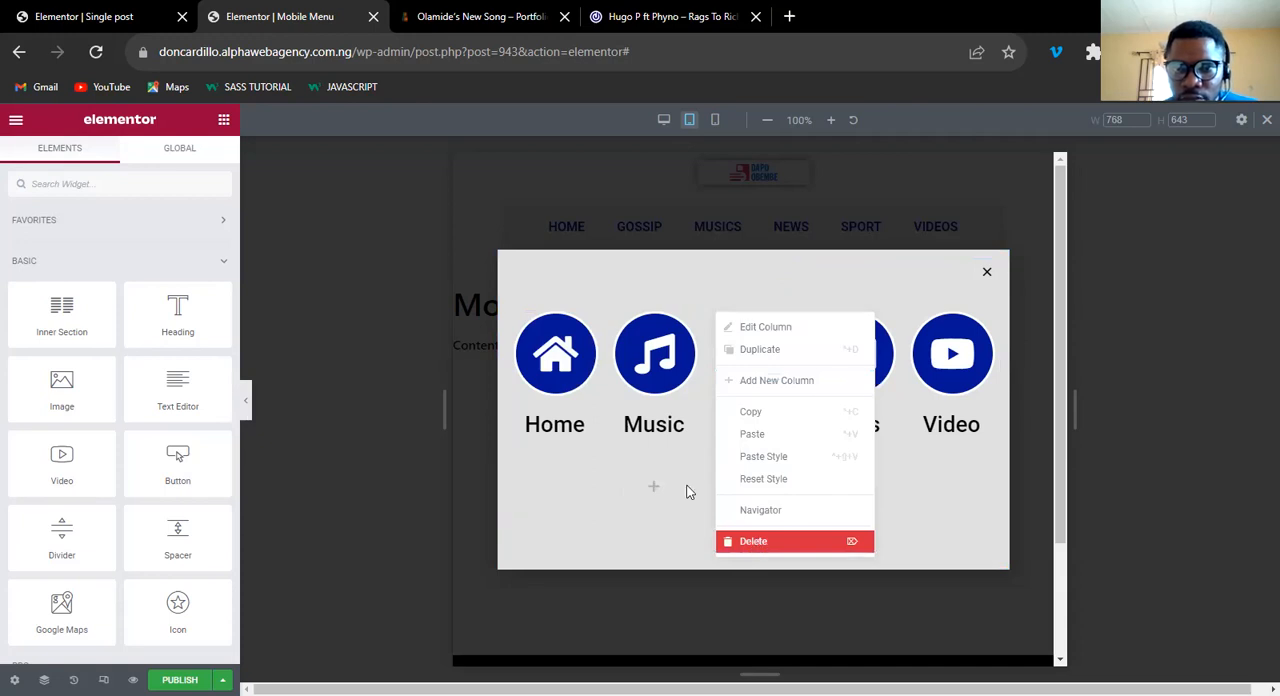
pyautogui.press('Delete')
pyautogui.click(700, 459)
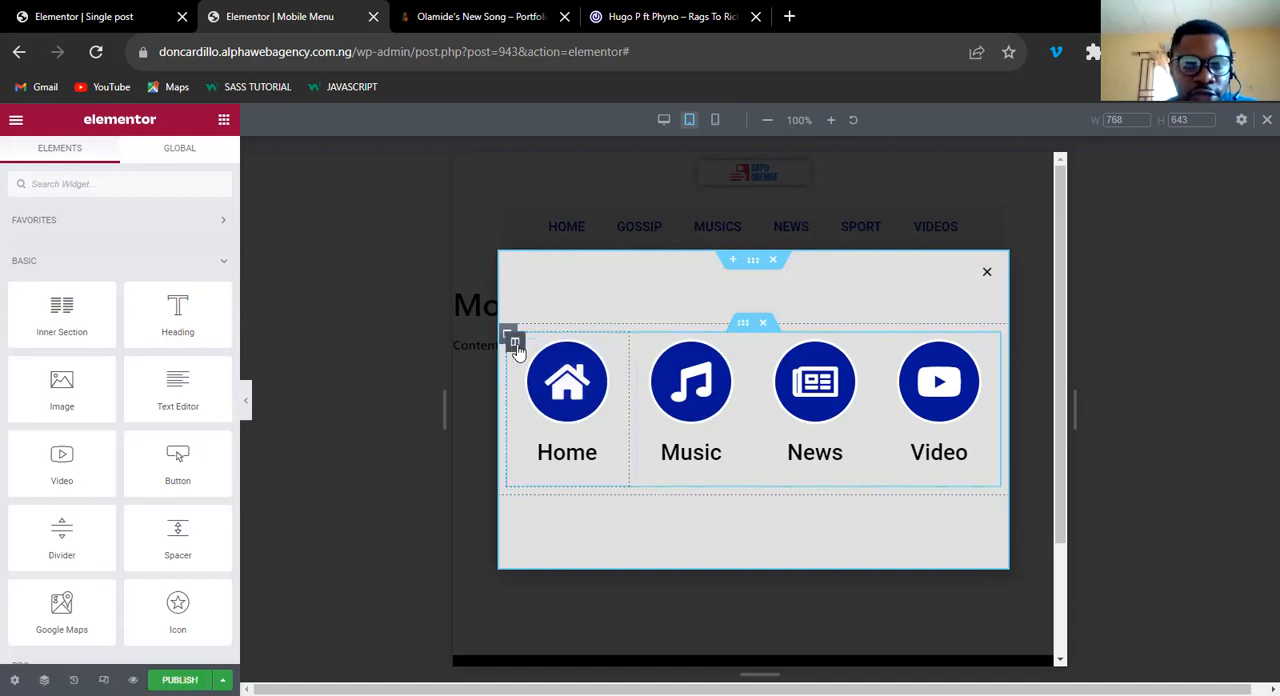
# Duplicate the inner section holding the Home, Music, News and Video icon boxes.
pyautogui.click(514, 343)
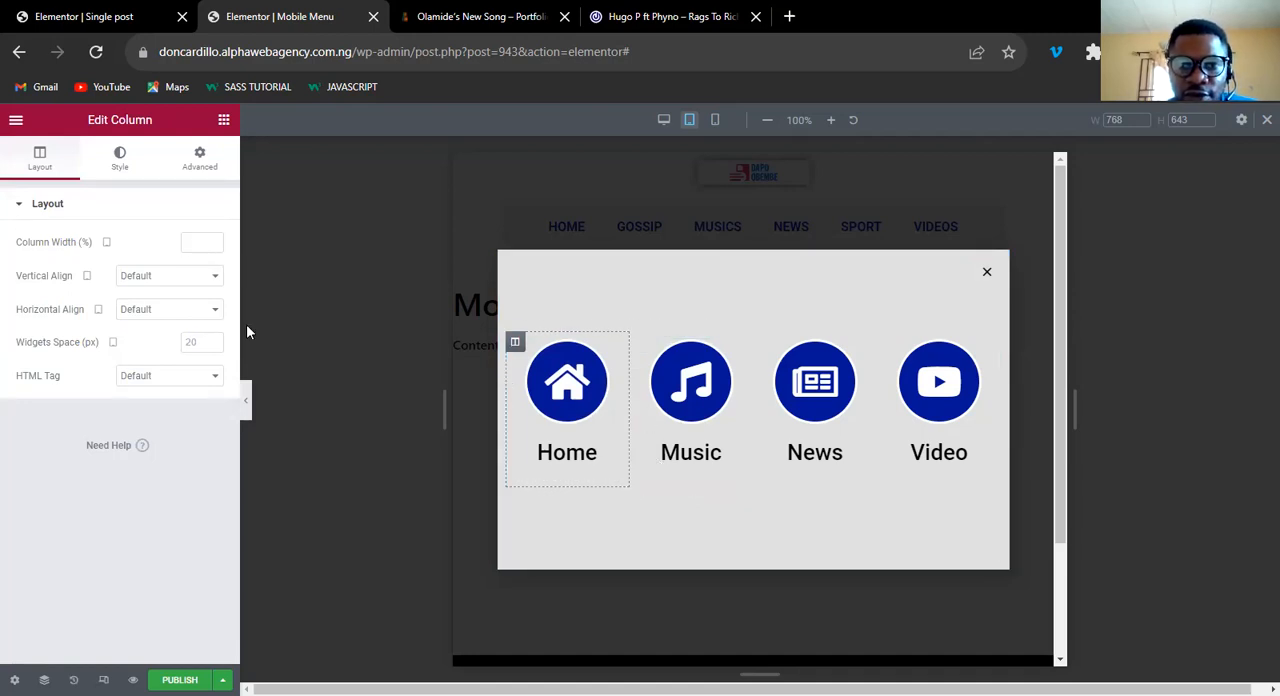
pyautogui.rightClick(744, 327)
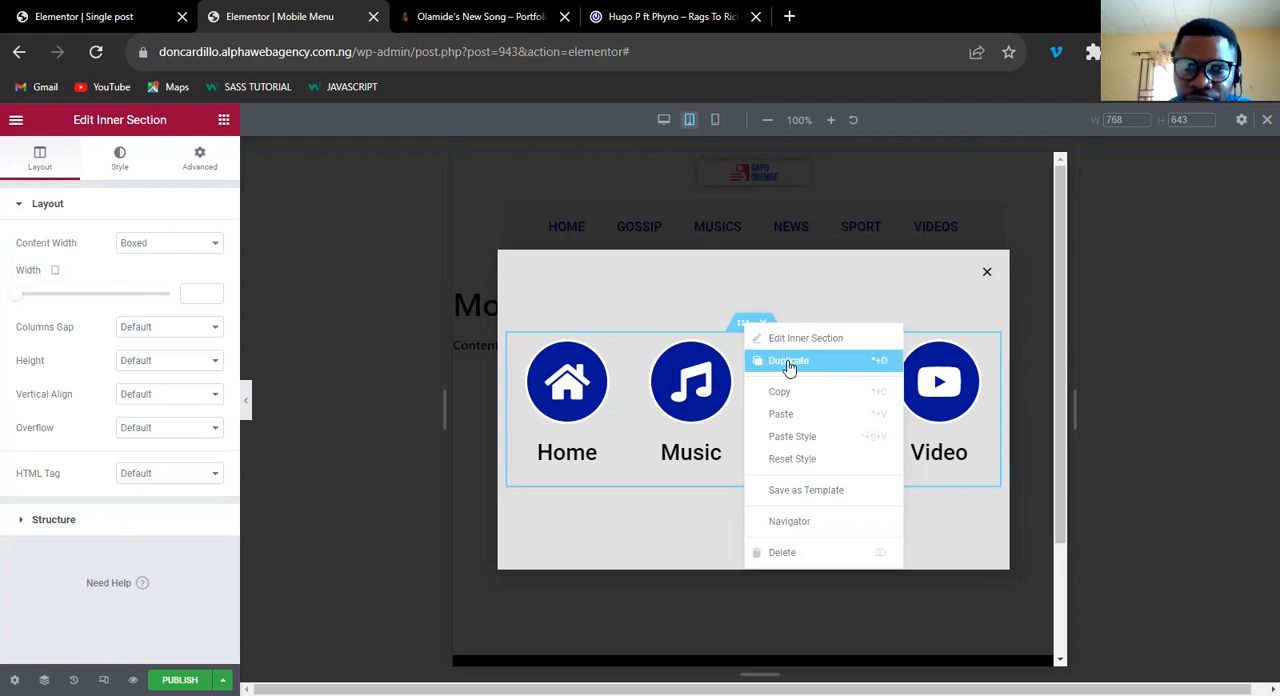
pyautogui.click(789, 364)
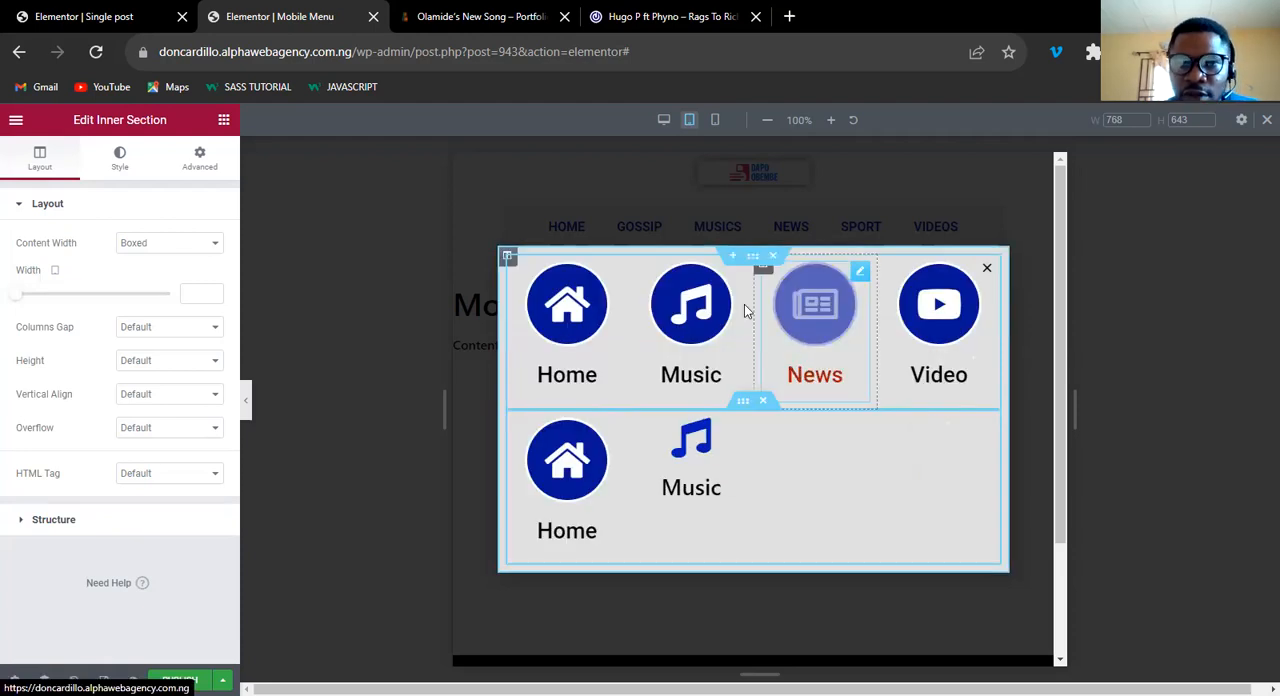
# In mobile view, set the width of the outer column containing both inner sections to 100%.
pyautogui.click(714, 121)
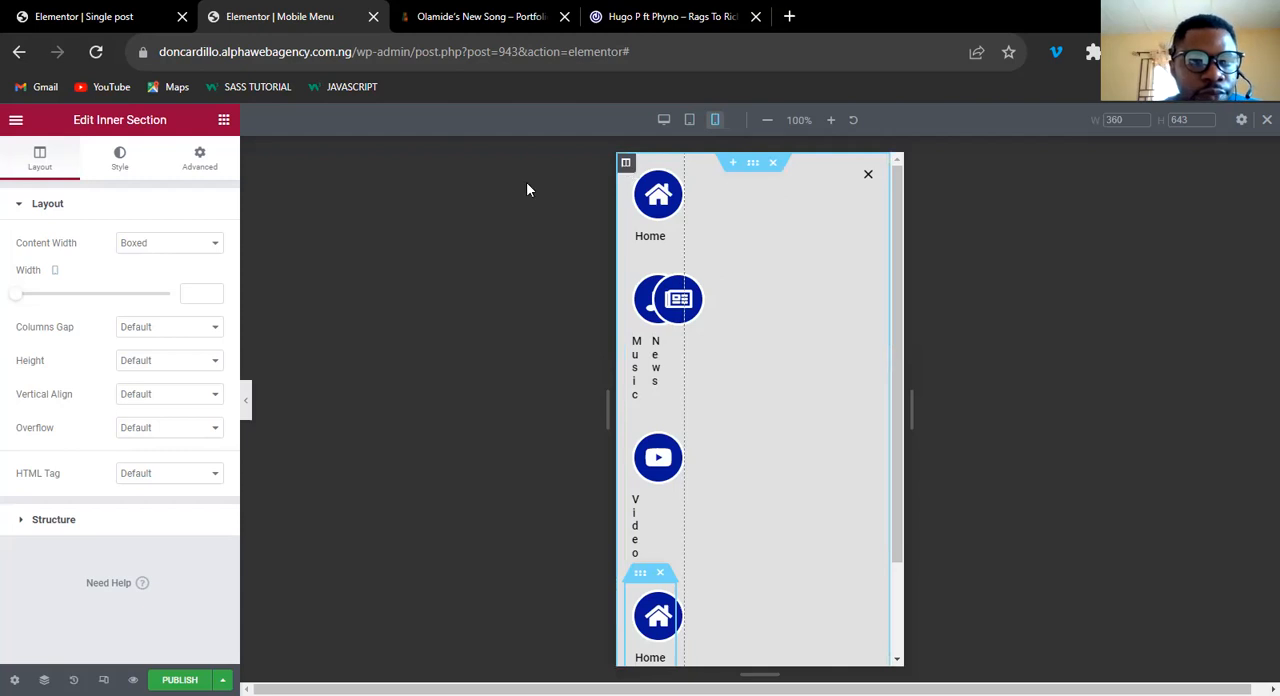
pyautogui.click(201, 241)
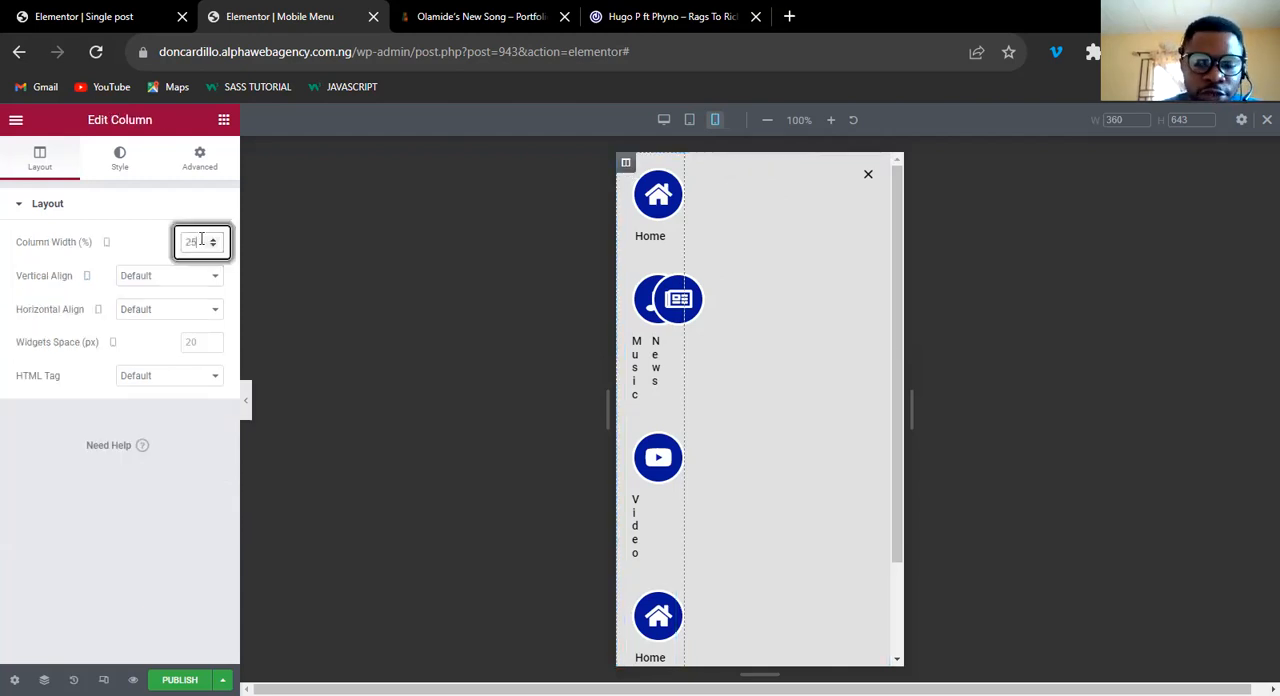
pyautogui.press('BackSpace')
pyautogui.press('BackSpace')
pyautogui.write('10')
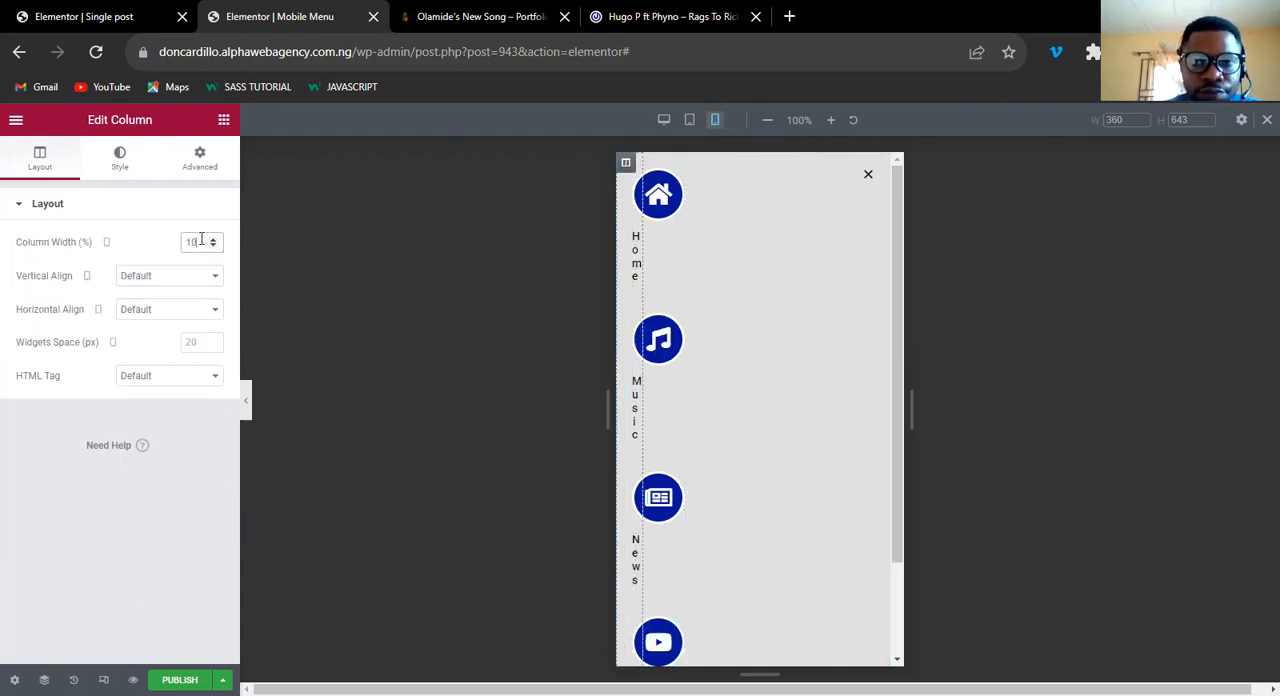
pyautogui.write('0')
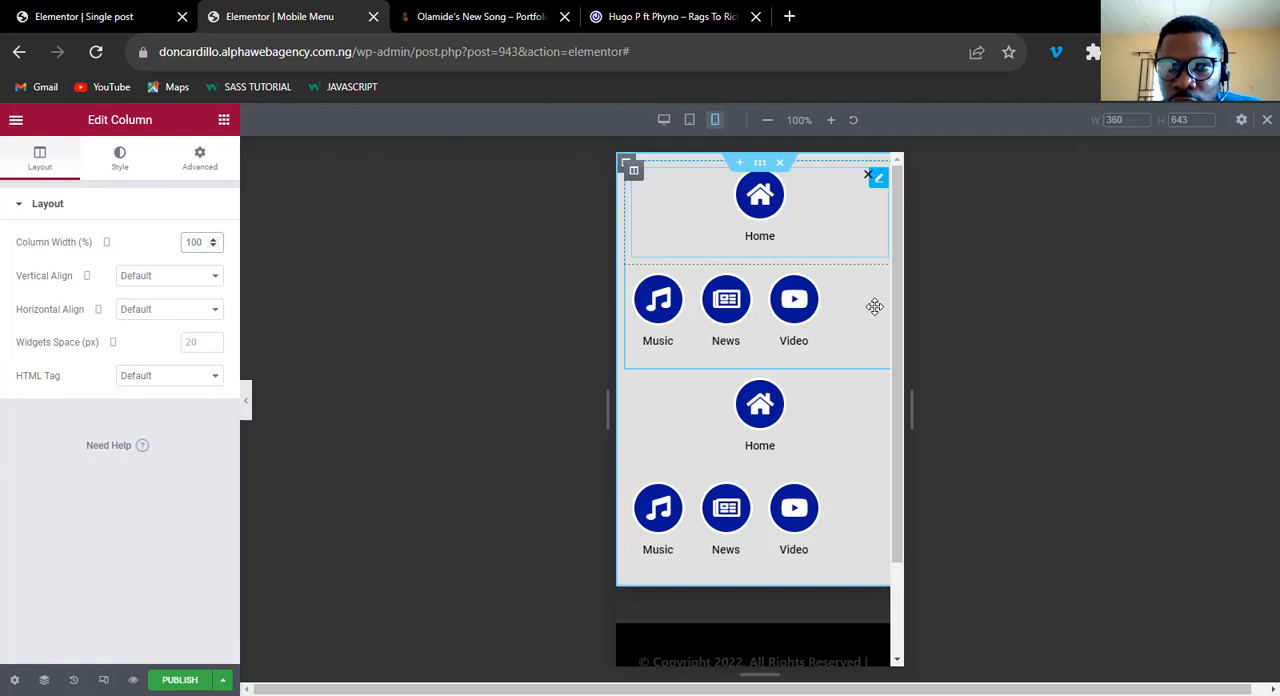
# Duplicate the emptied Home column in the upper inner section and place the Home icon box in the second copy.
pyautogui.moveTo(851, 242)
pyautogui.mouseDown()
pyautogui.moveTo(840, 209)
pyautogui.moveTo(845, 225)
pyautogui.mouseUp()
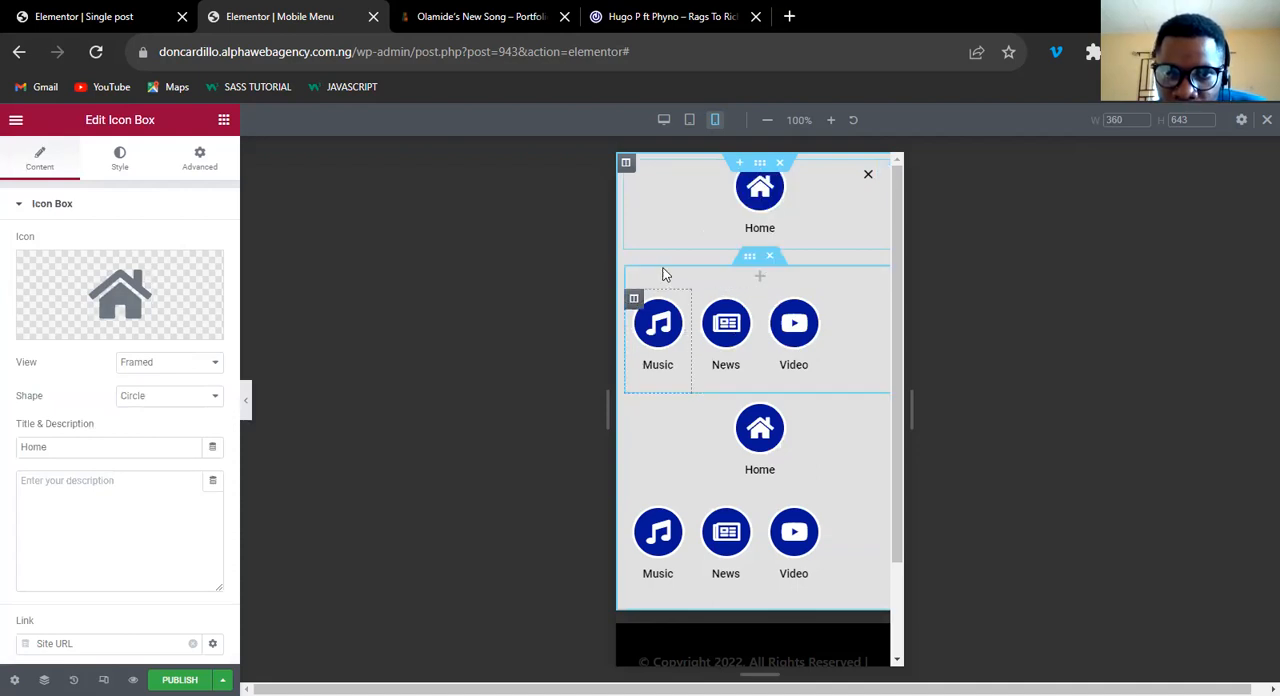
pyautogui.rightClick(634, 275)
pyautogui.click(656, 307)
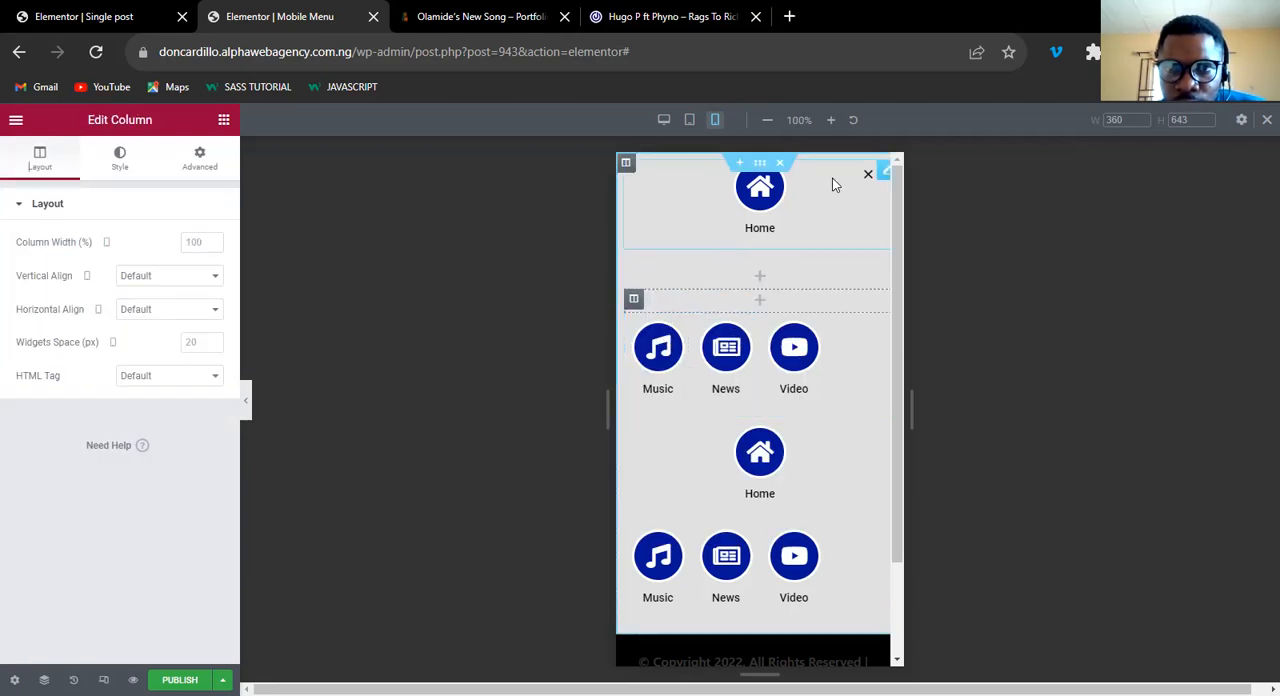
pyautogui.moveTo(883, 173); pyautogui.dragTo(749, 220)
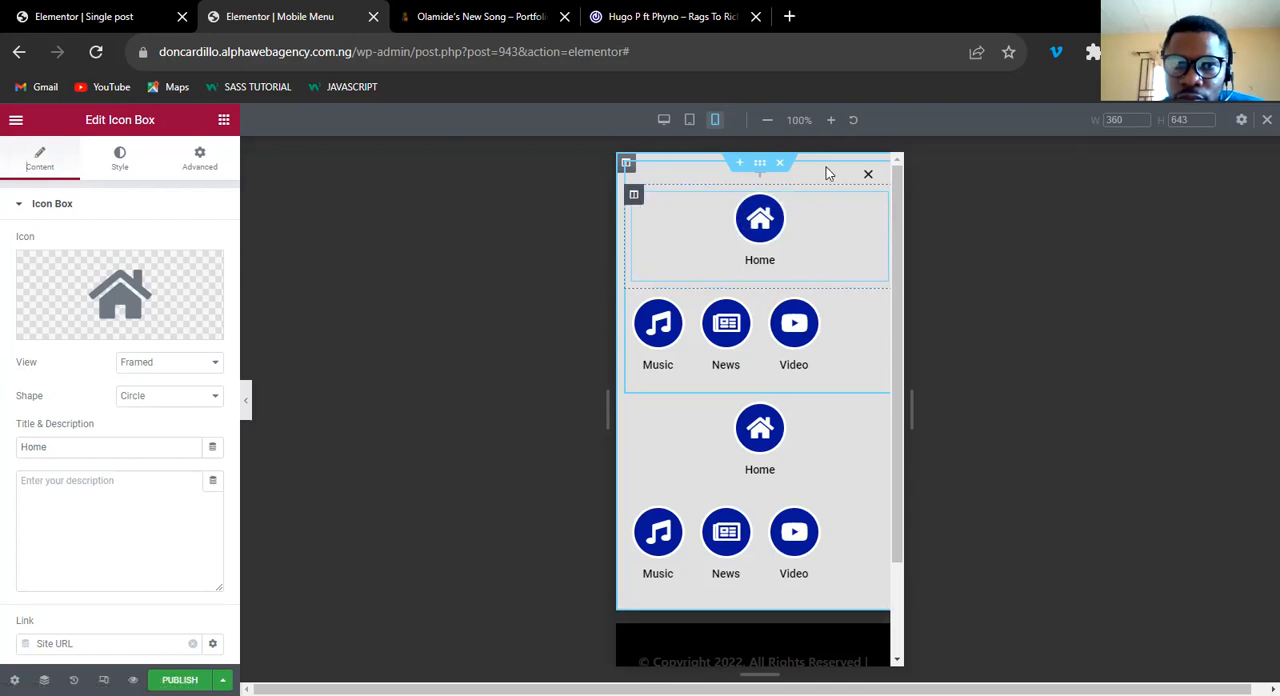
# In mobile view, set the width of the Home column in the upper inner section to 25%.
pyautogui.rightClick(632, 173)
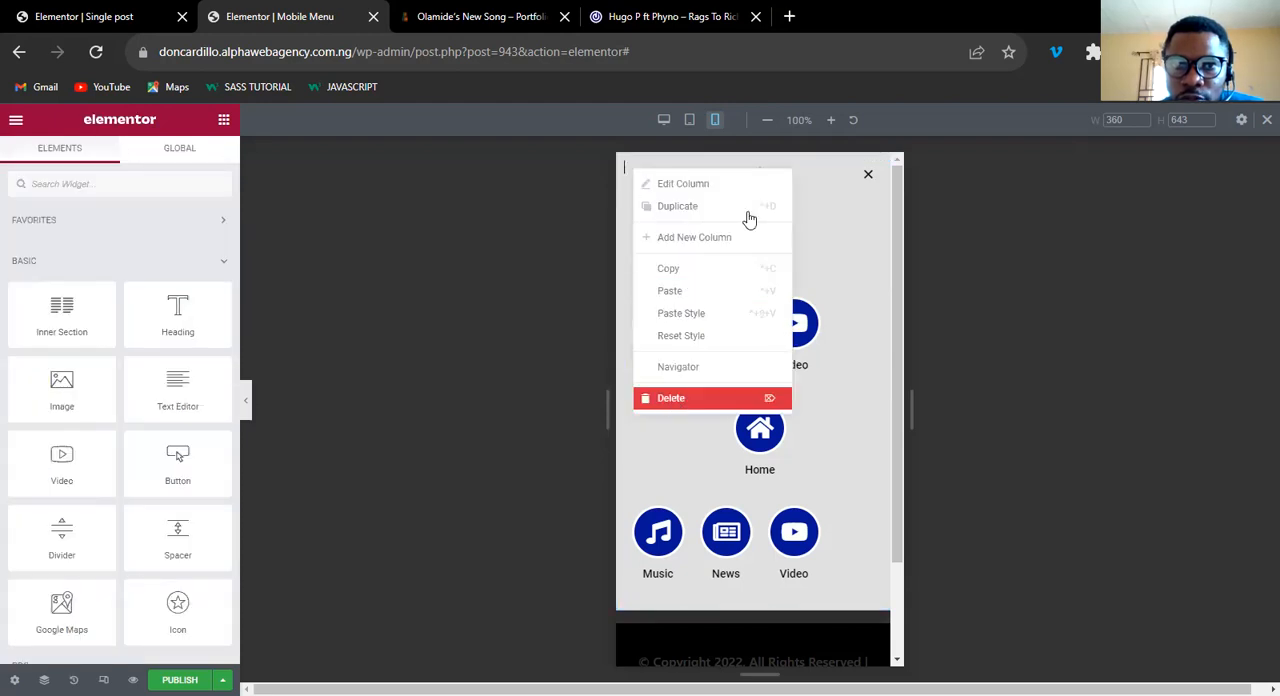
pyautogui.click(691, 290)
pyautogui.click(634, 171)
pyautogui.click(191, 242)
pyautogui.write('2')
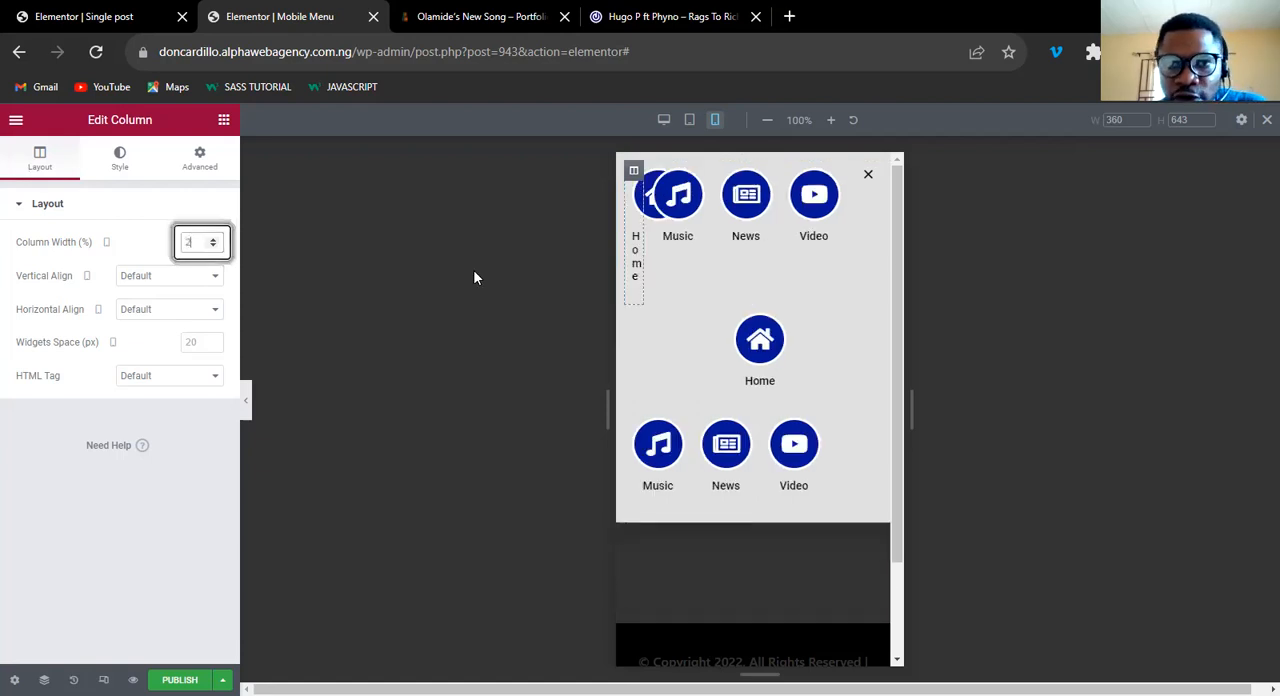
pyautogui.write('5')
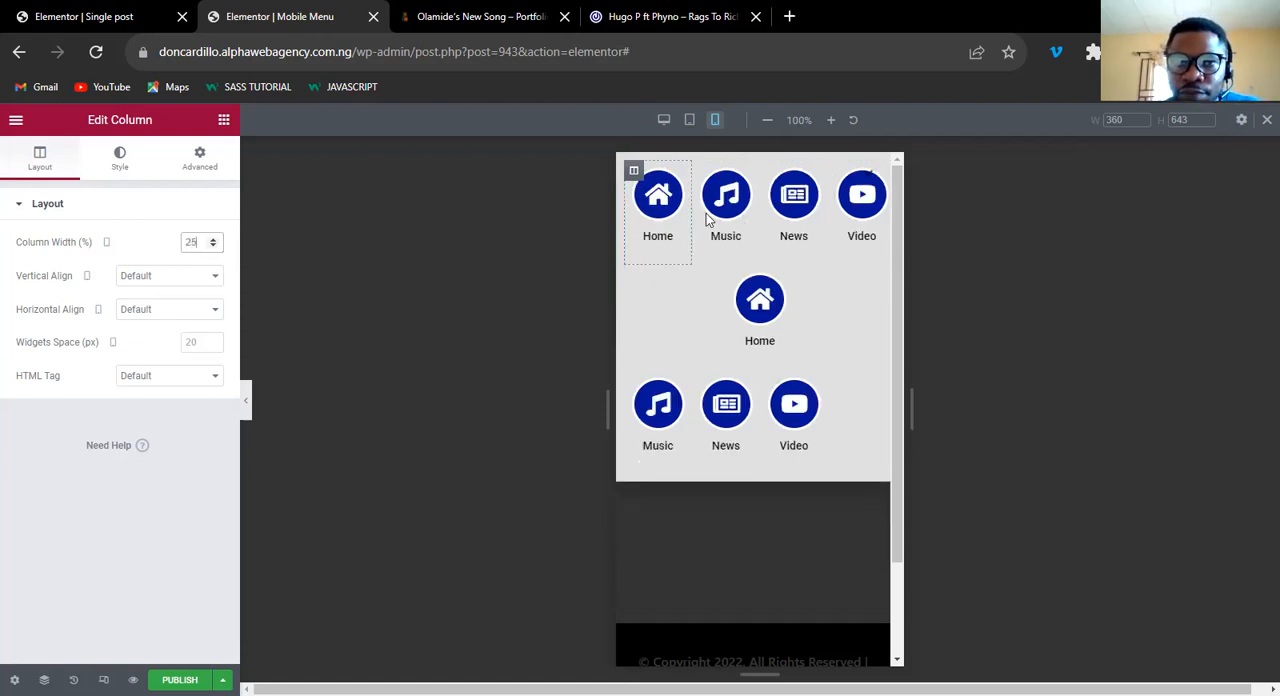
# Set the Home column's width in the lower inner section to 25% as well.
pyautogui.click(634, 277)
pyautogui.click(191, 242)
pyautogui.write('25')
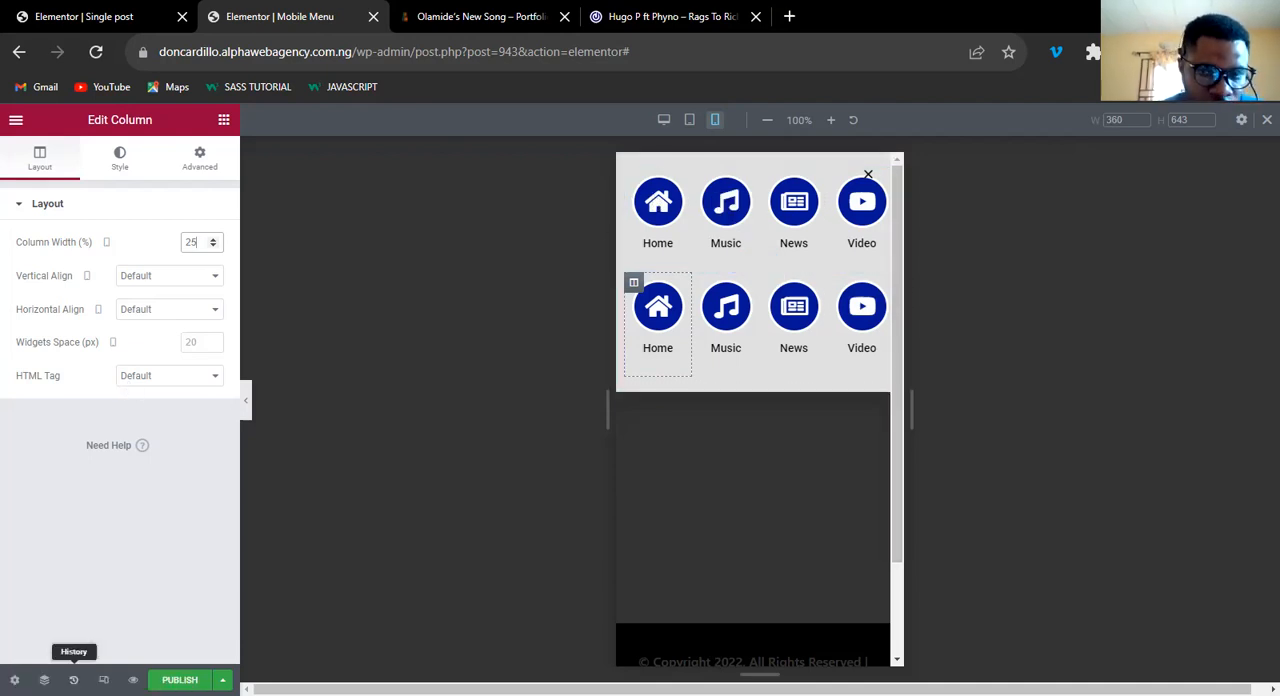
# Unlink the upper inner section's margin values and set its top margin to 30 px.
pyautogui.click(44, 679)
pyautogui.click(1128, 274)
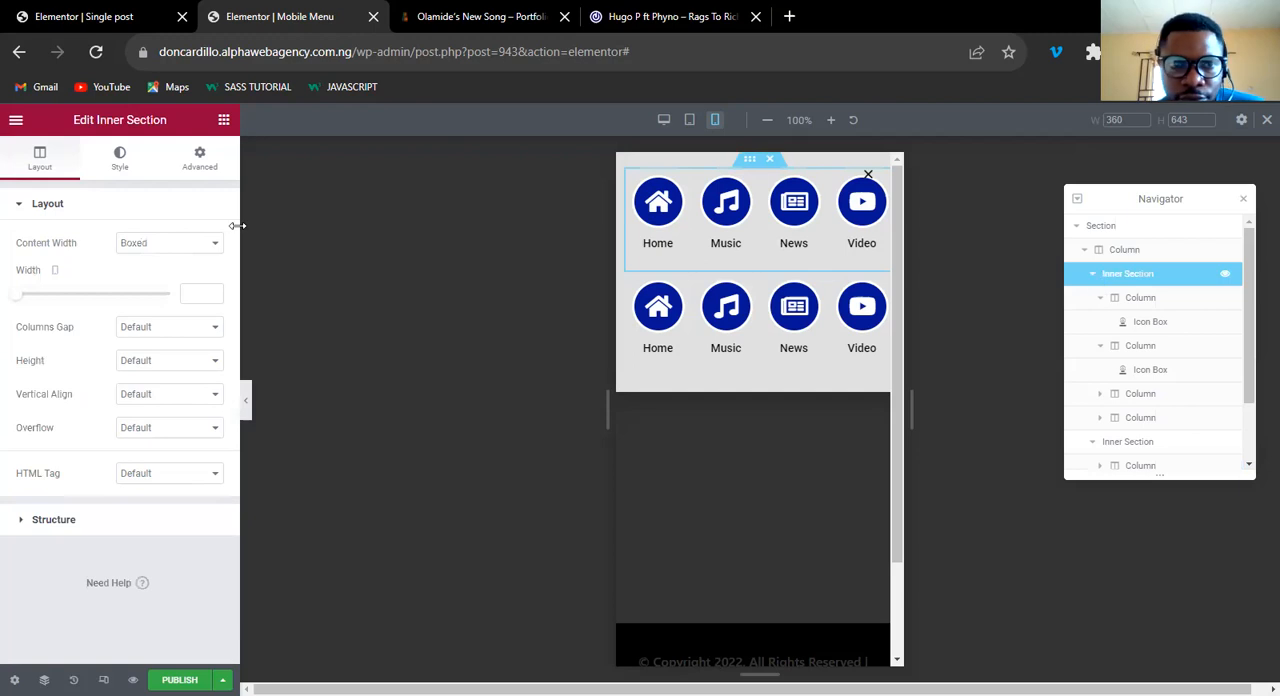
pyautogui.click(200, 163)
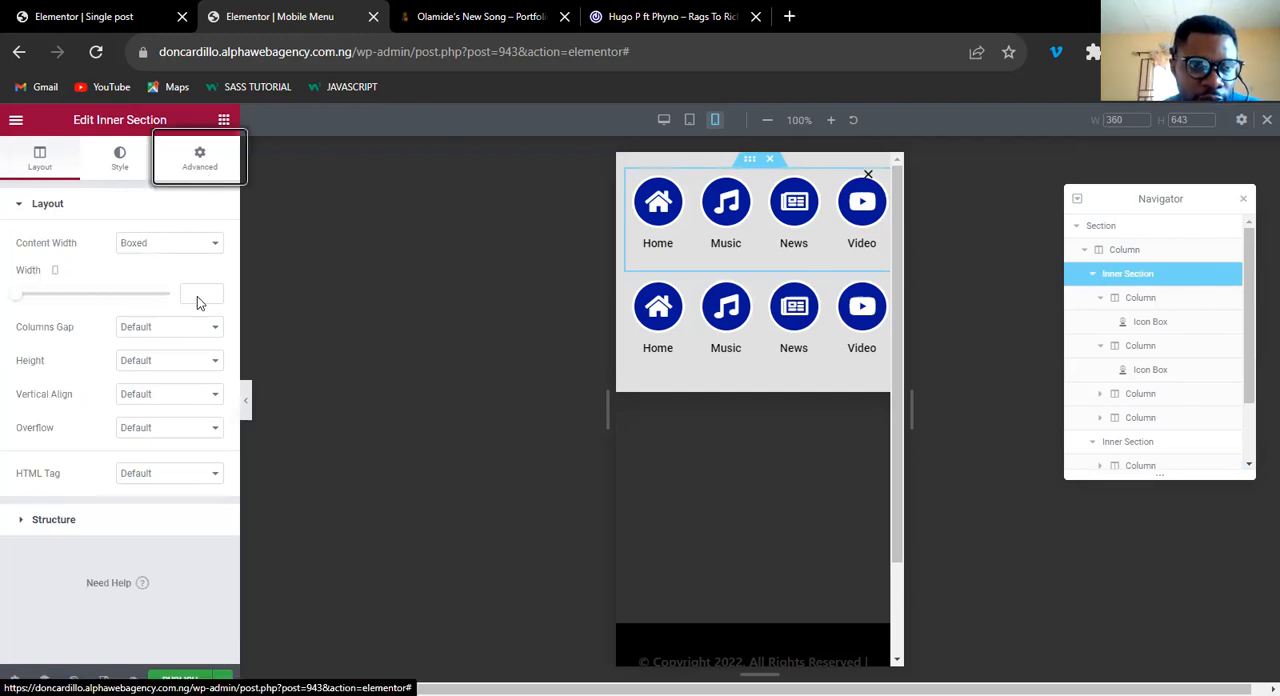
pyautogui.click(202, 261)
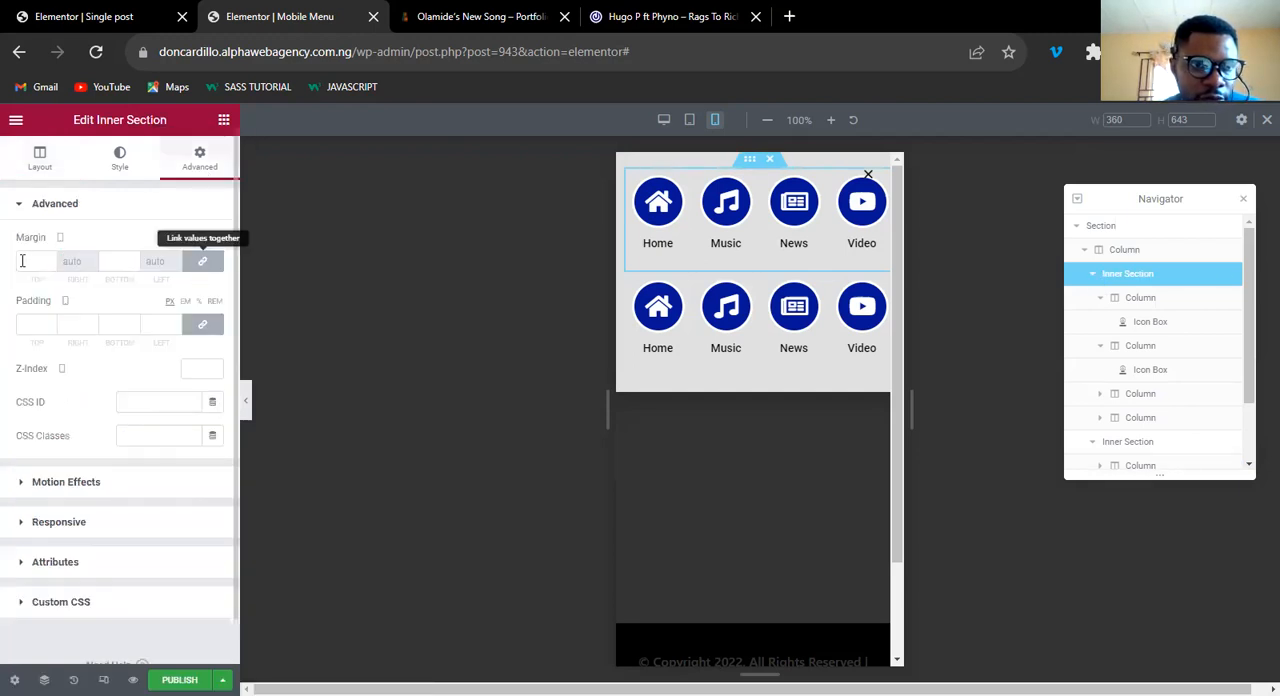
pyautogui.click(22, 261)
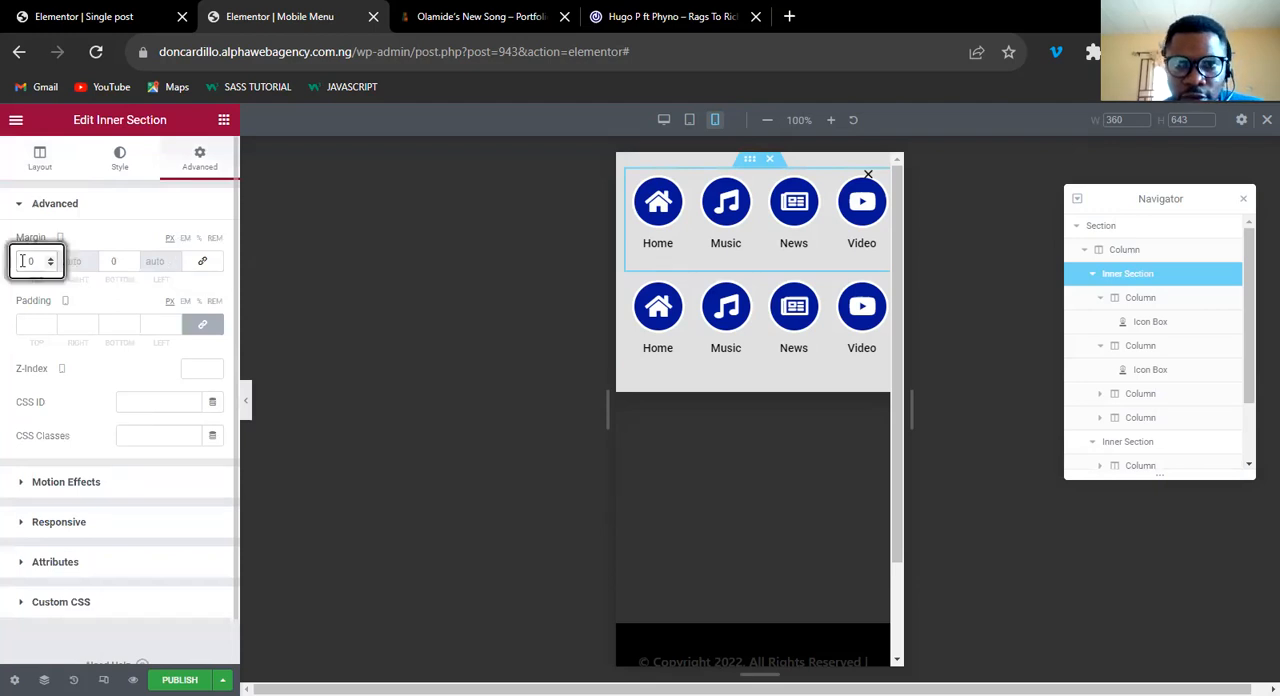
pyautogui.write('10')
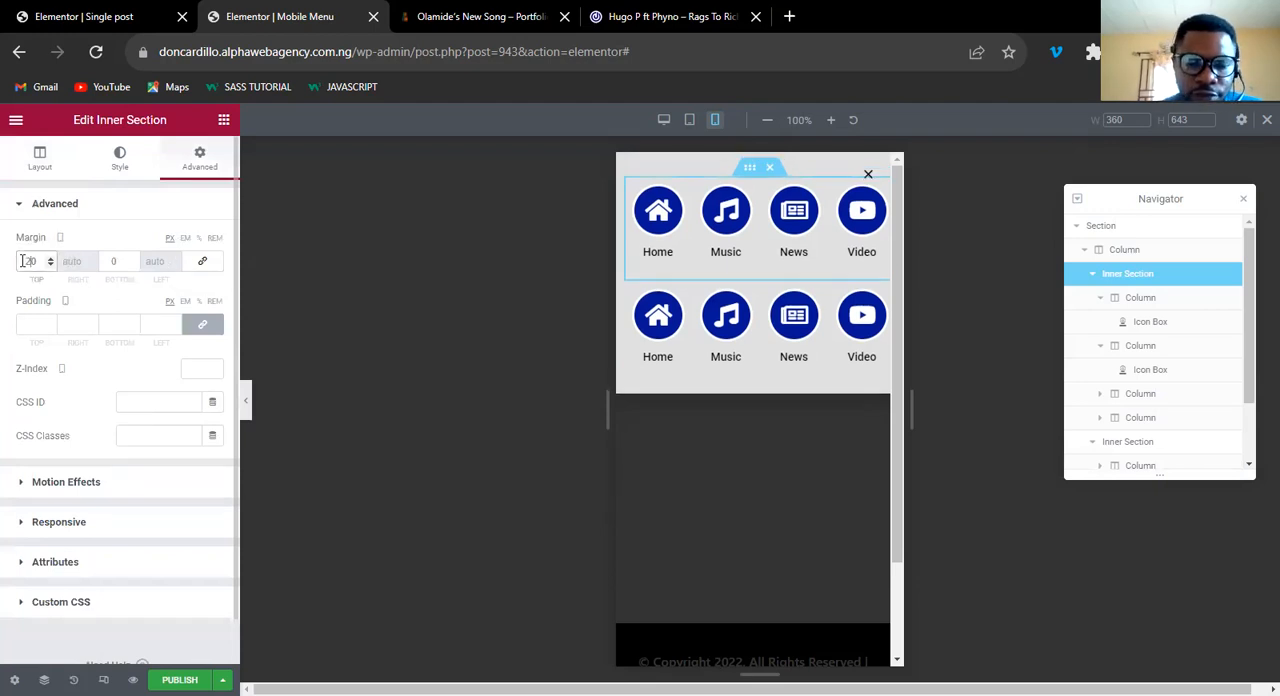
pyautogui.press('BackSpace')
pyautogui.write('3')
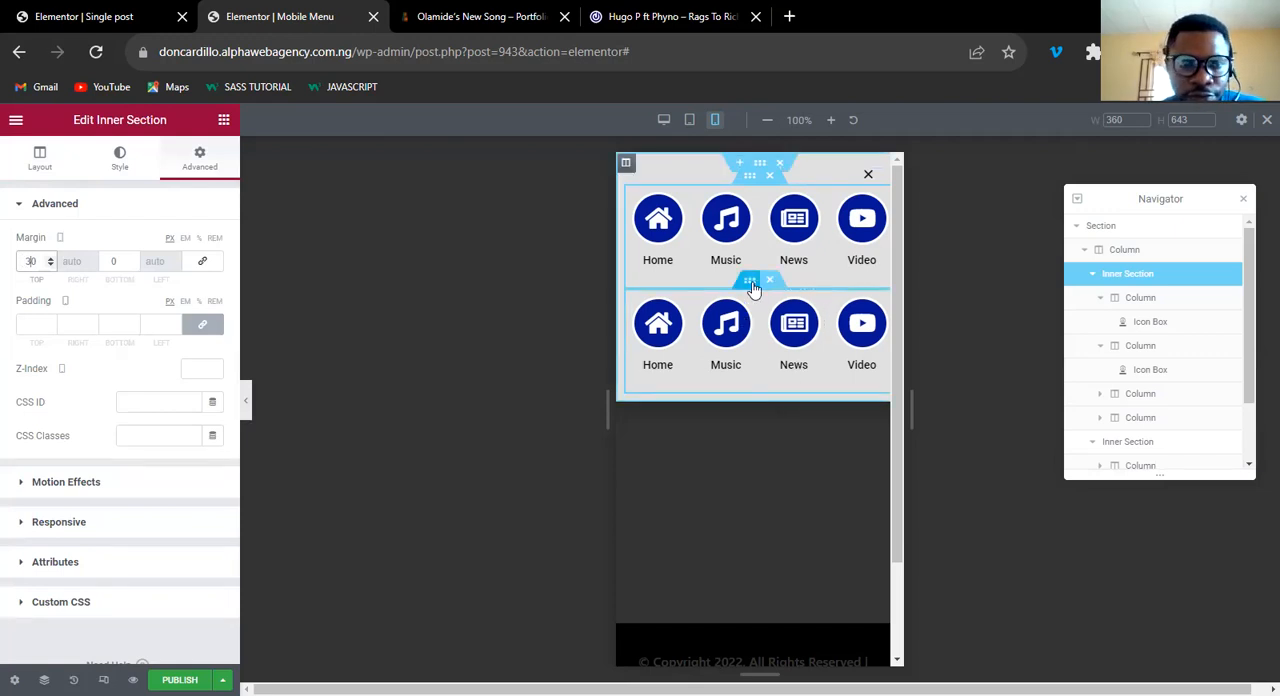
# Unlink the lower inner section's margin values and set its bottom margin to 30 px.
pyautogui.click(753, 286)
pyautogui.click(201, 162)
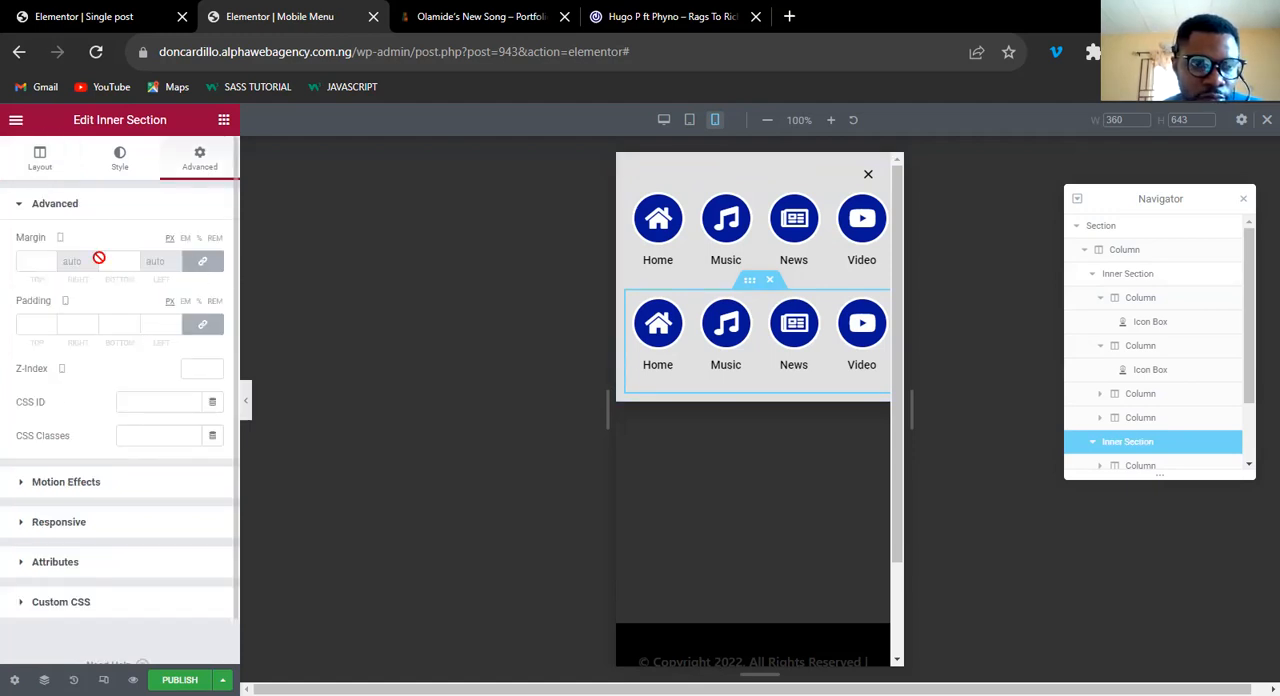
pyautogui.click(203, 261)
pyautogui.click(111, 262)
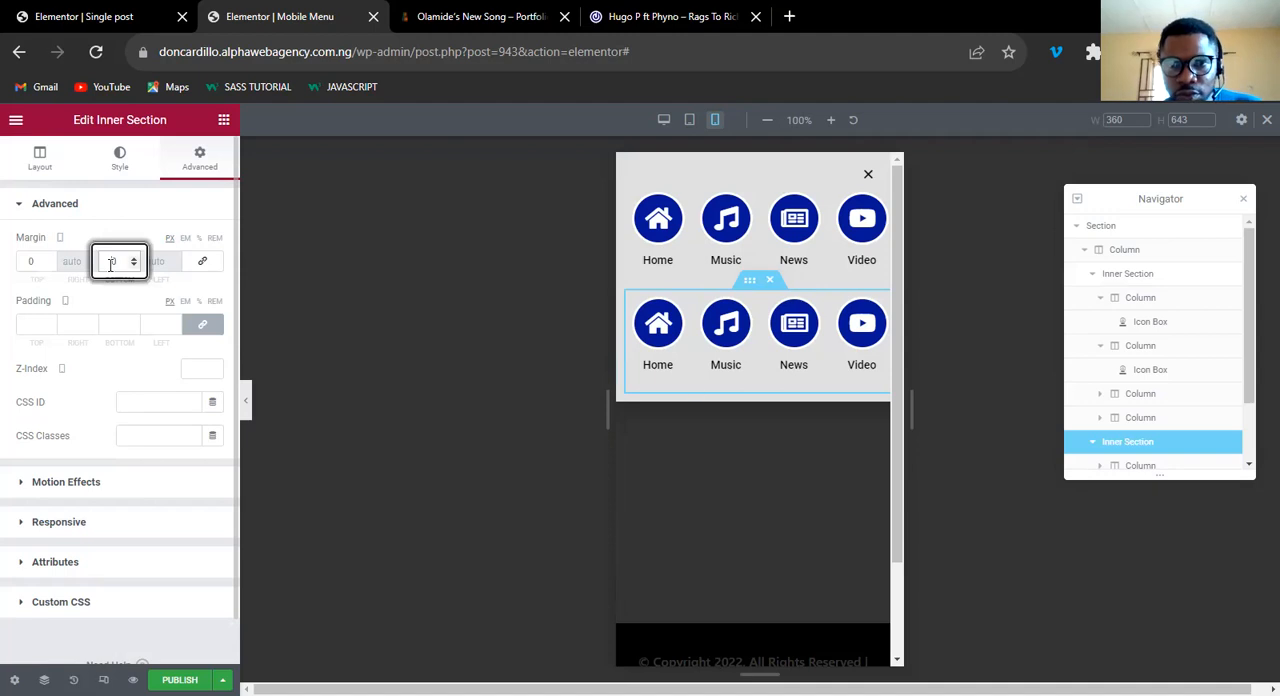
pyautogui.write('3')
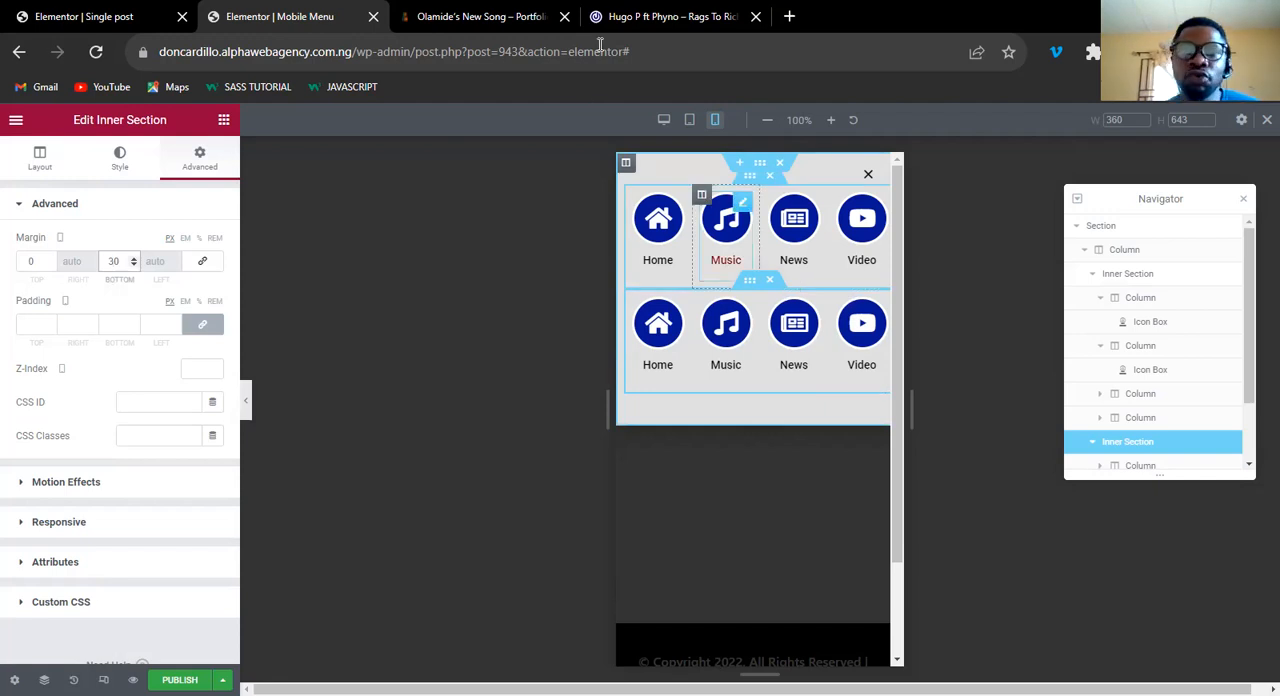
# Check the 042jam reference menu, and retitle the Home icon box in the lower row as Album.
pyautogui.click(640, 16)
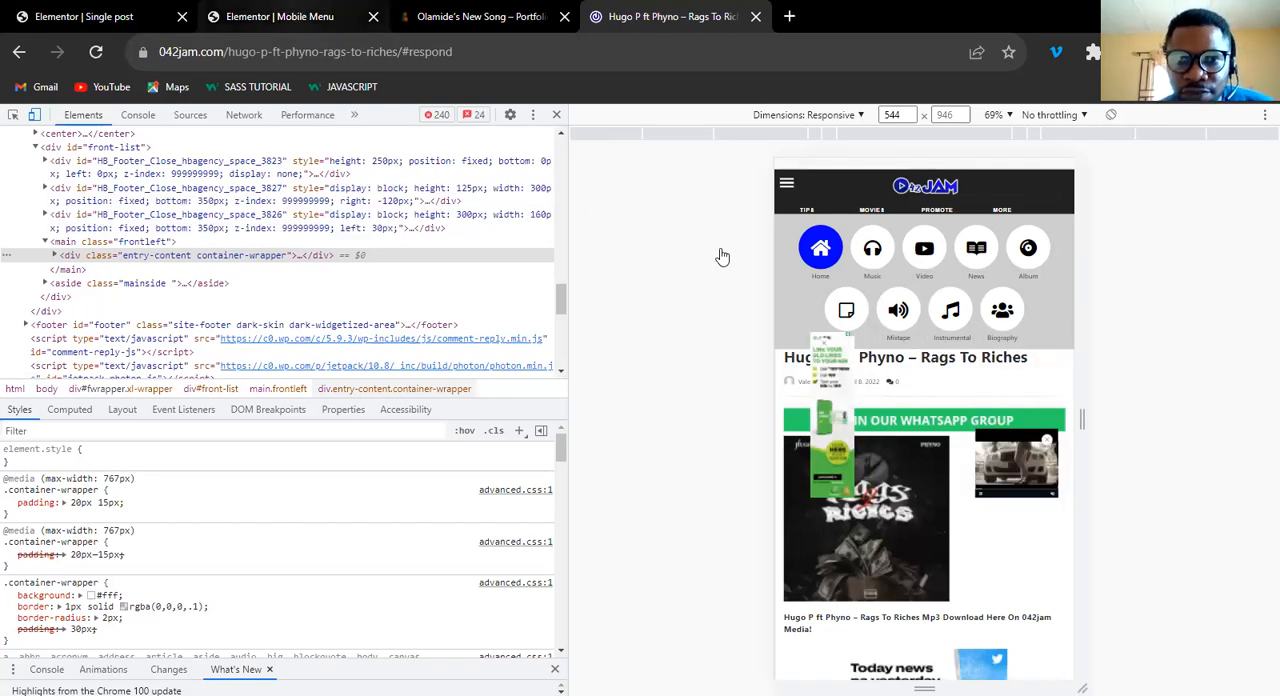
pyautogui.click(296, 14)
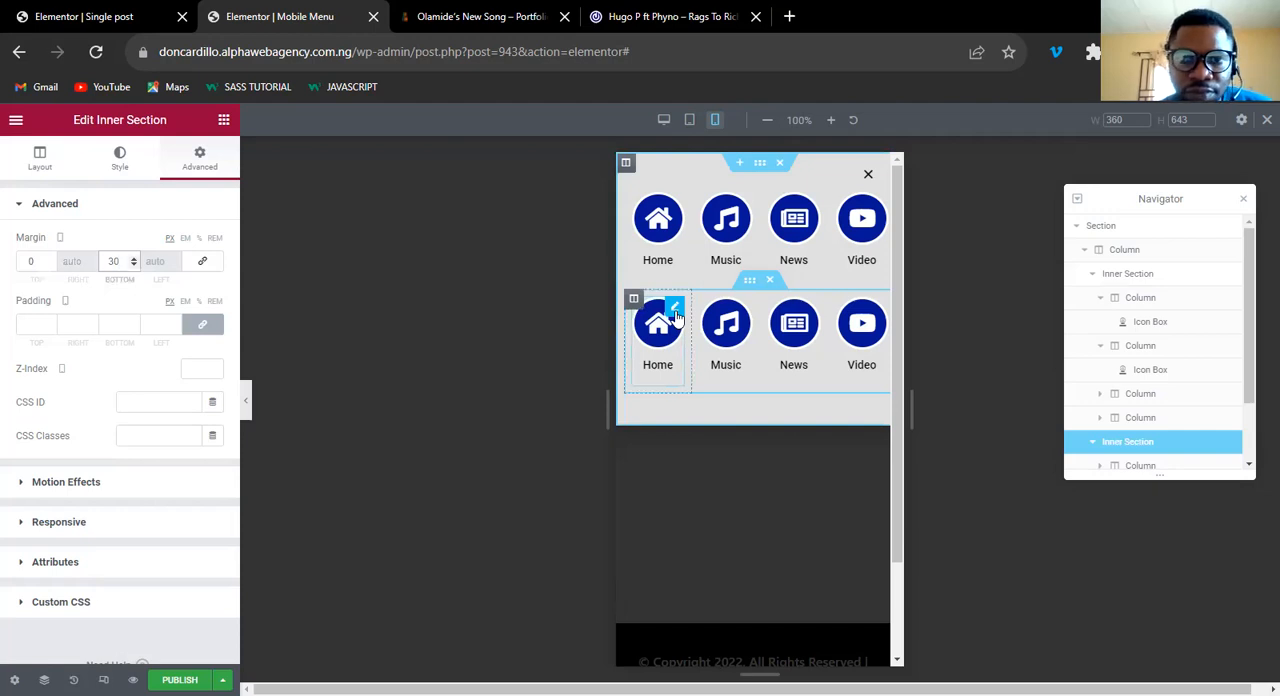
pyautogui.click(675, 312)
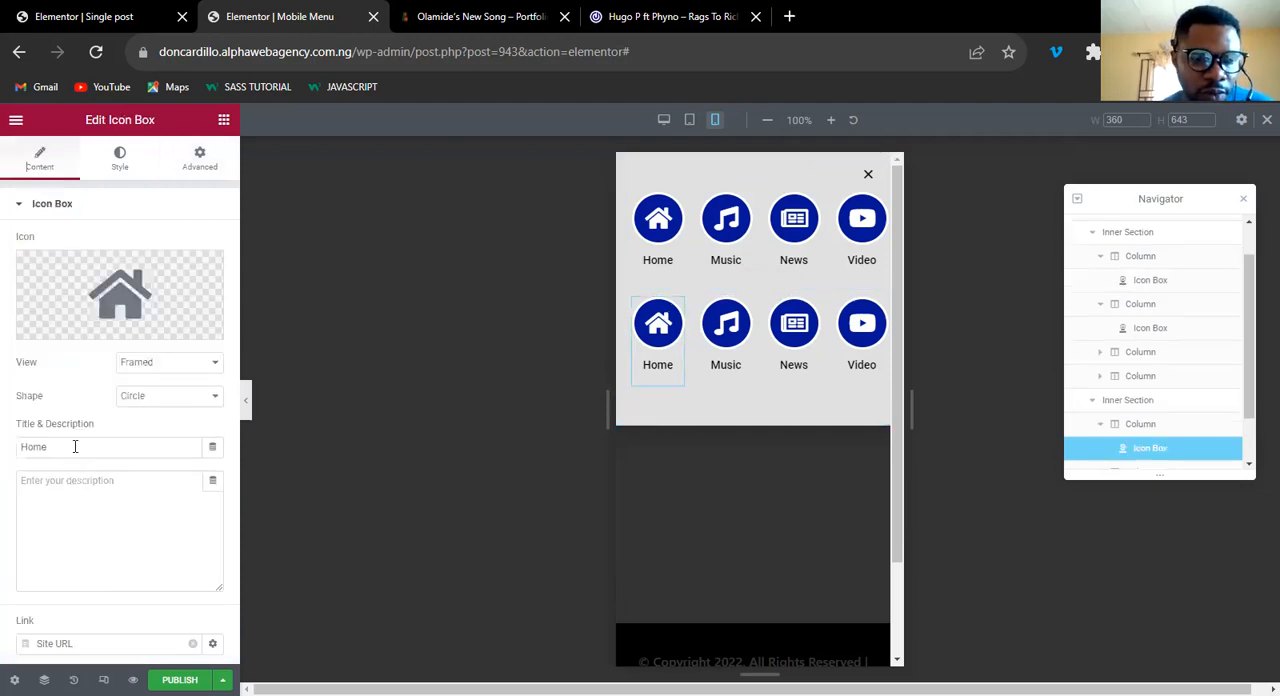
pyautogui.click(75, 446)
pyautogui.doubleClick(75, 446)
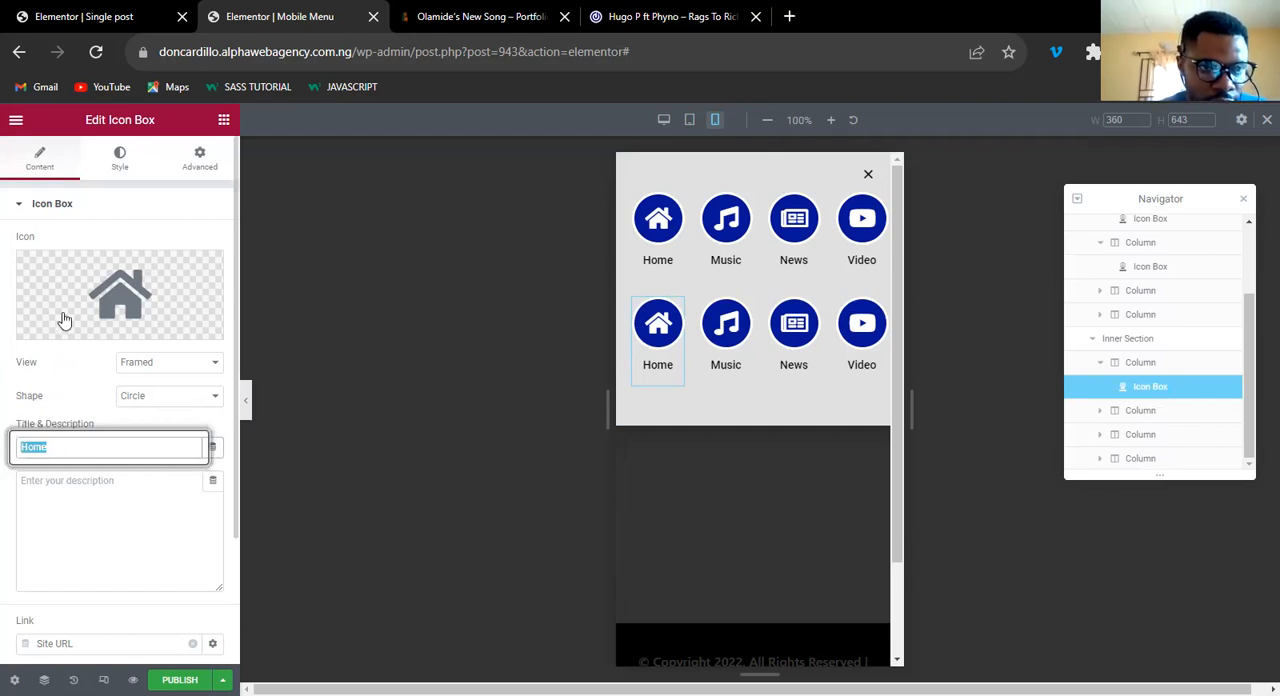
pyautogui.write('Album')
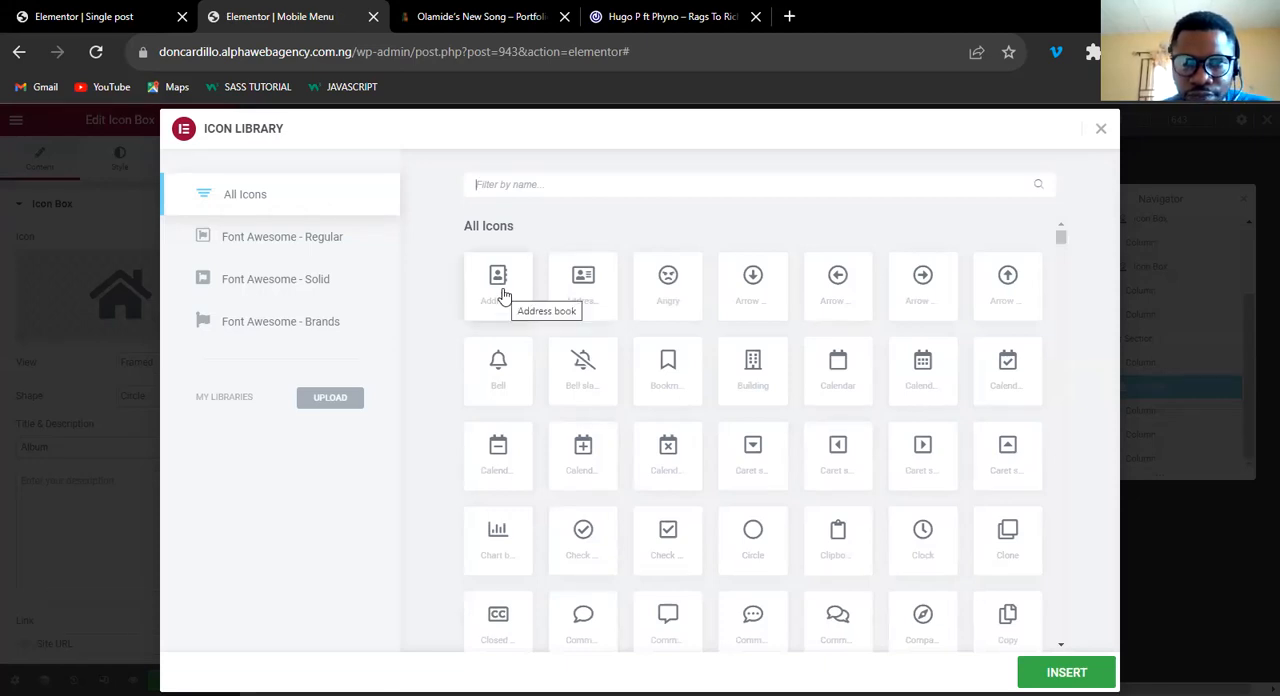
# Find "pho" in the icon library, give the Album box the photo-video icon, and set its link to /.
pyautogui.write('pho')
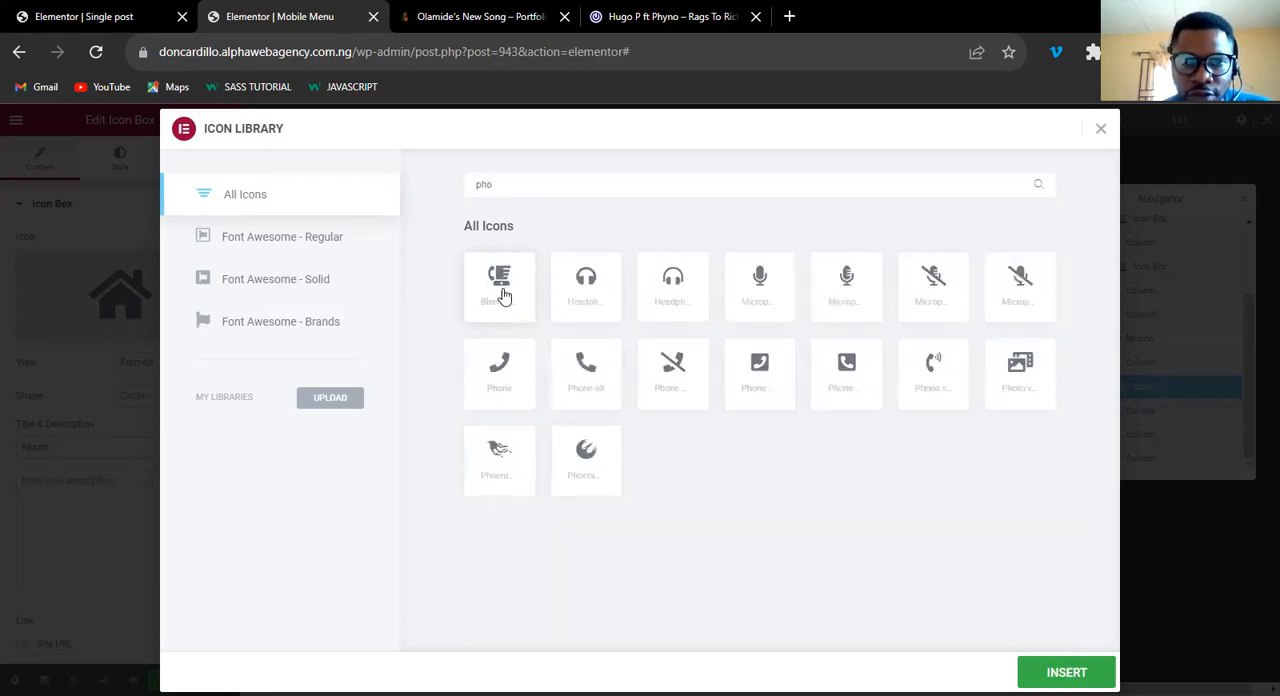
pyautogui.click(1020, 374)
pyautogui.click(1066, 672)
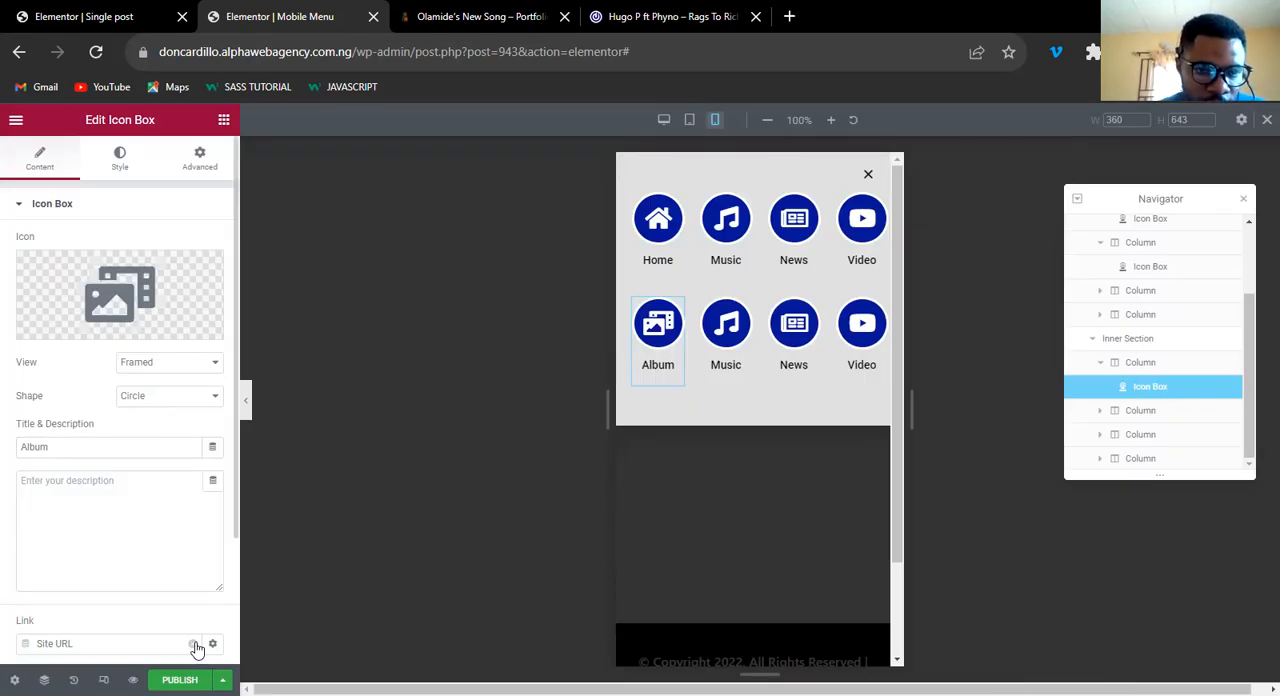
pyautogui.click(86, 641)
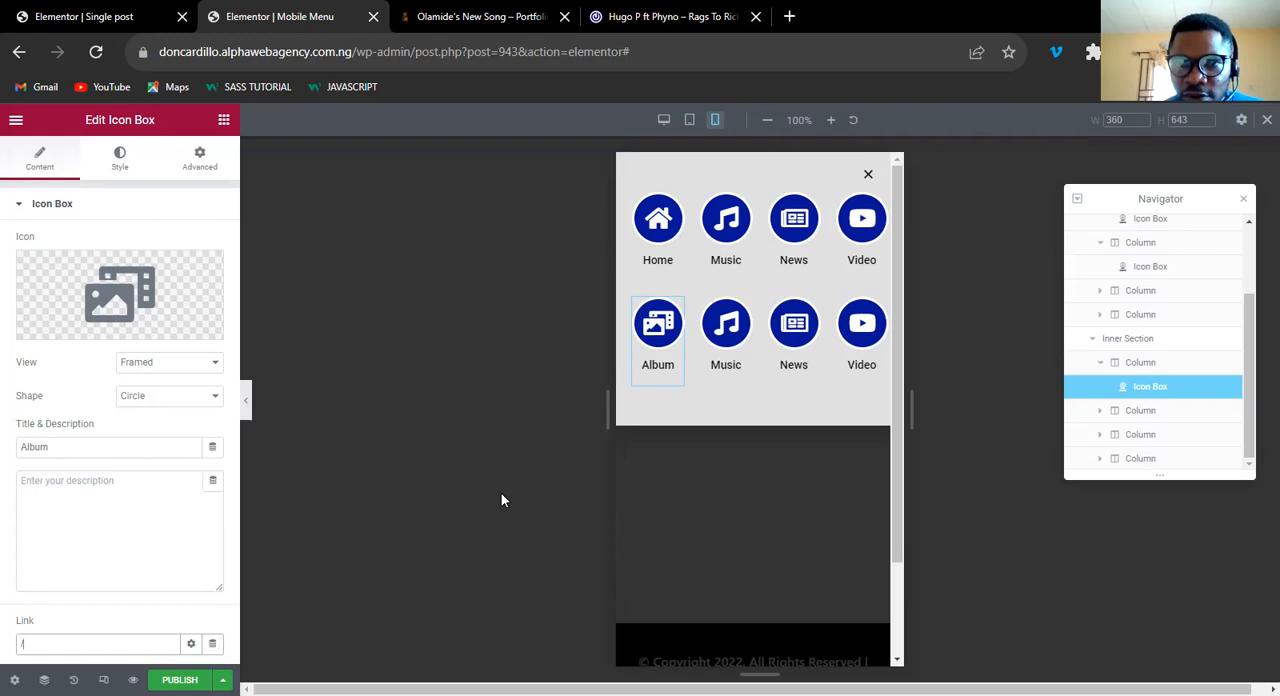
# Retitle the Music icon box in the lower row as Biography and set its link to /.
pyautogui.click(746, 318)
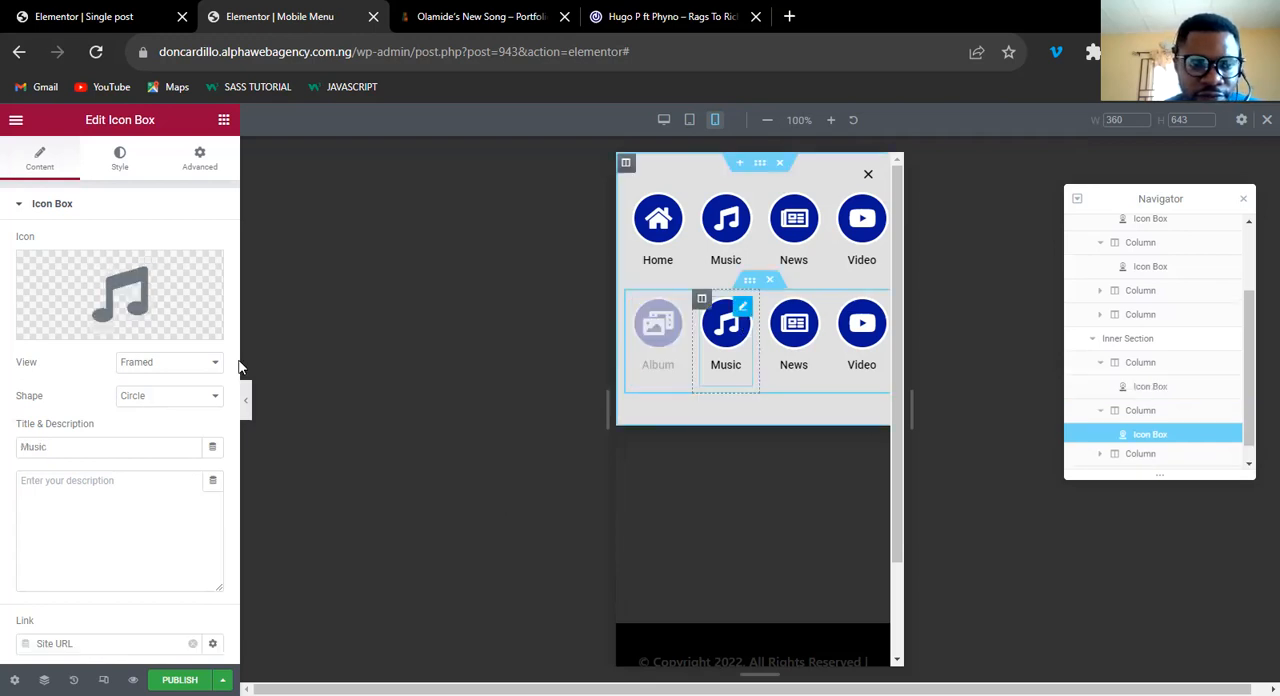
pyautogui.click(60, 446)
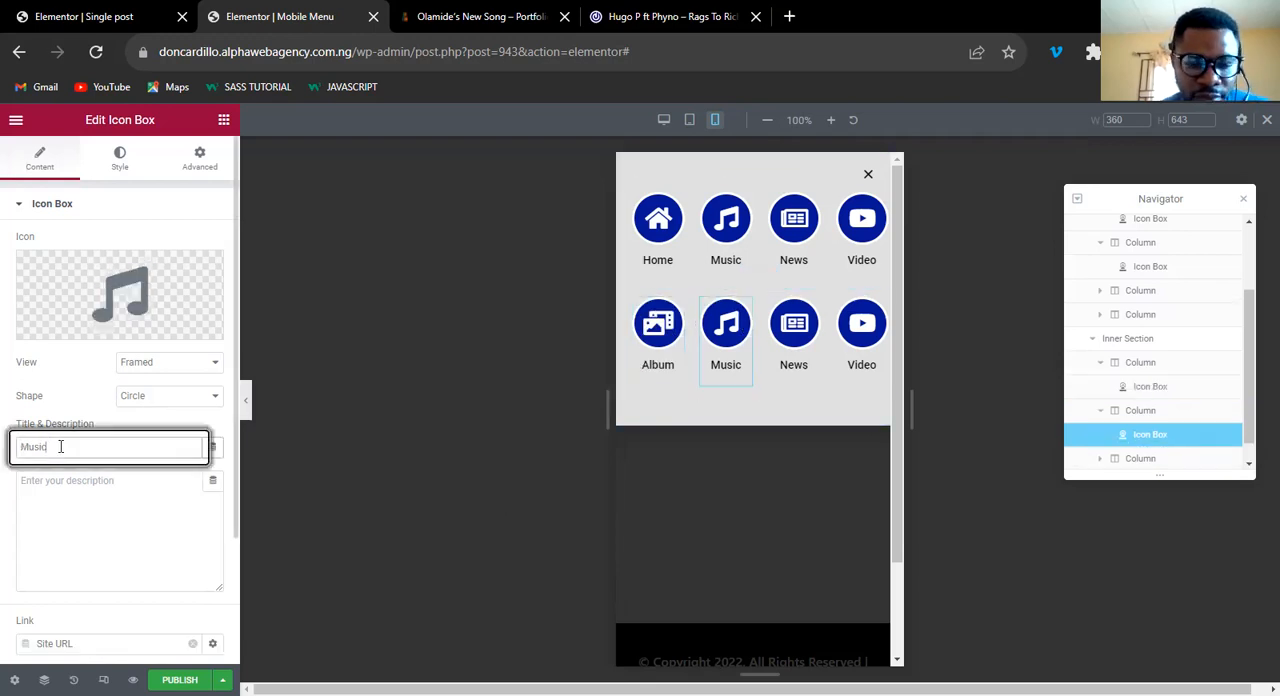
pyautogui.doubleClick(60, 446)
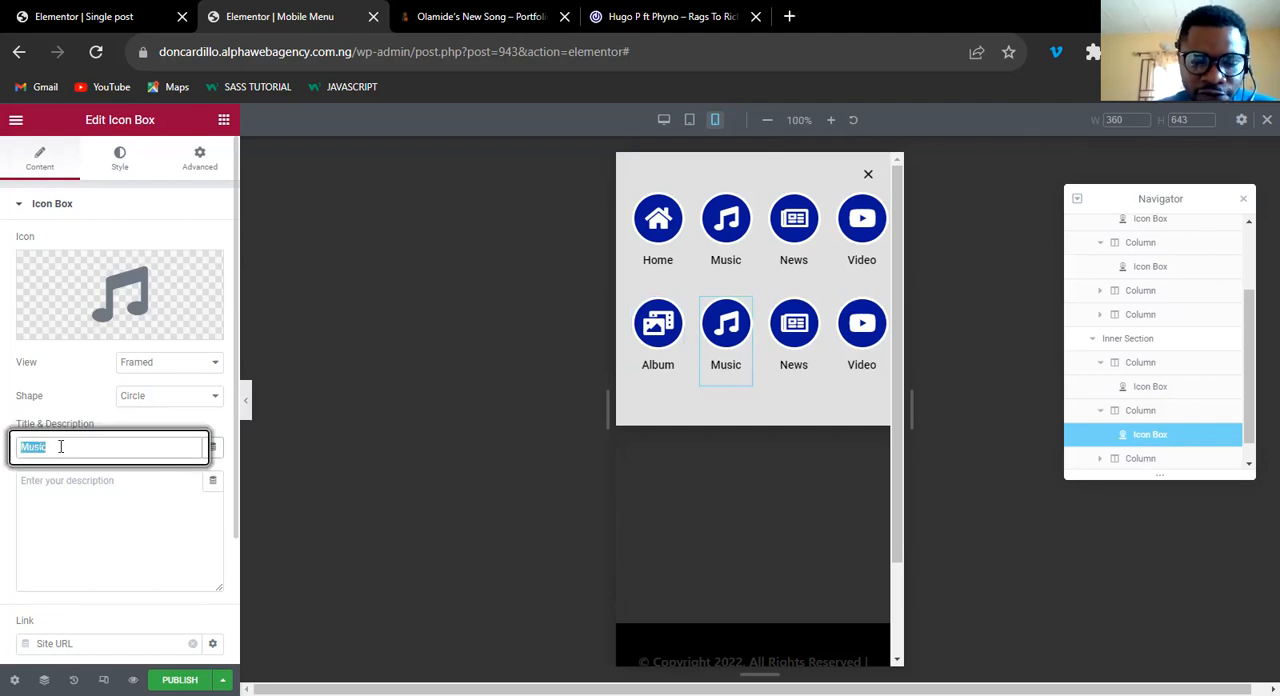
pyautogui.write('Biograp')
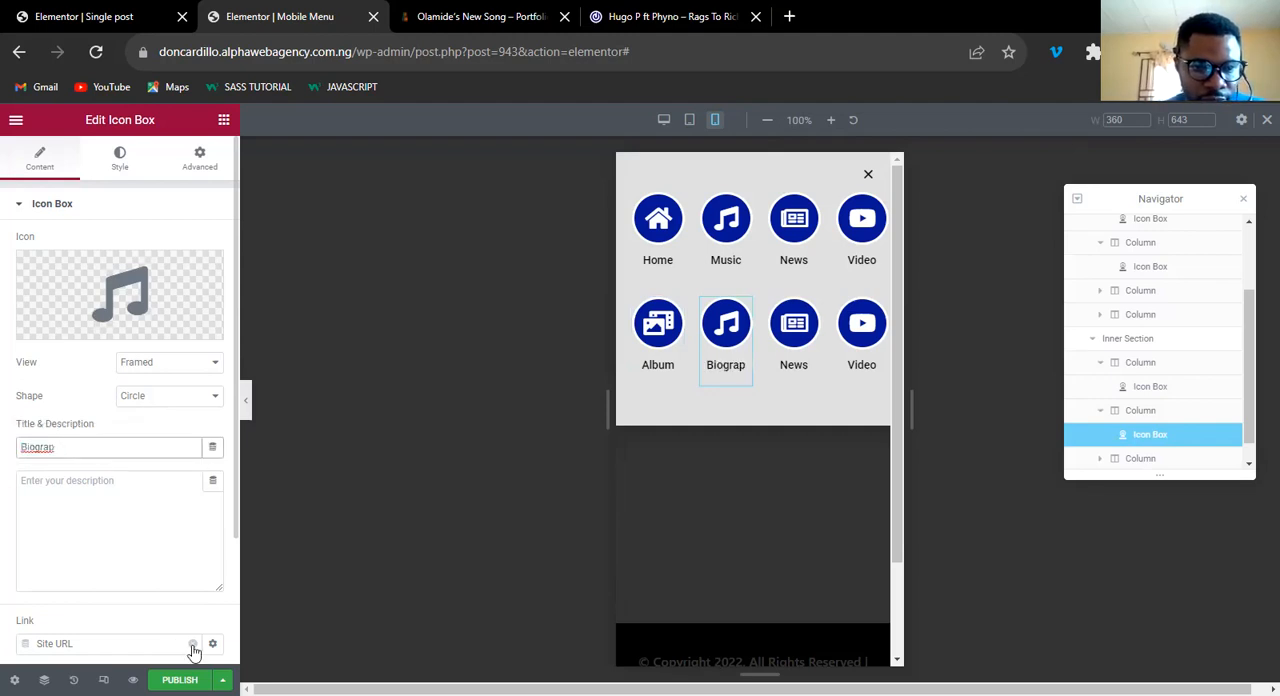
pyautogui.write('hy')
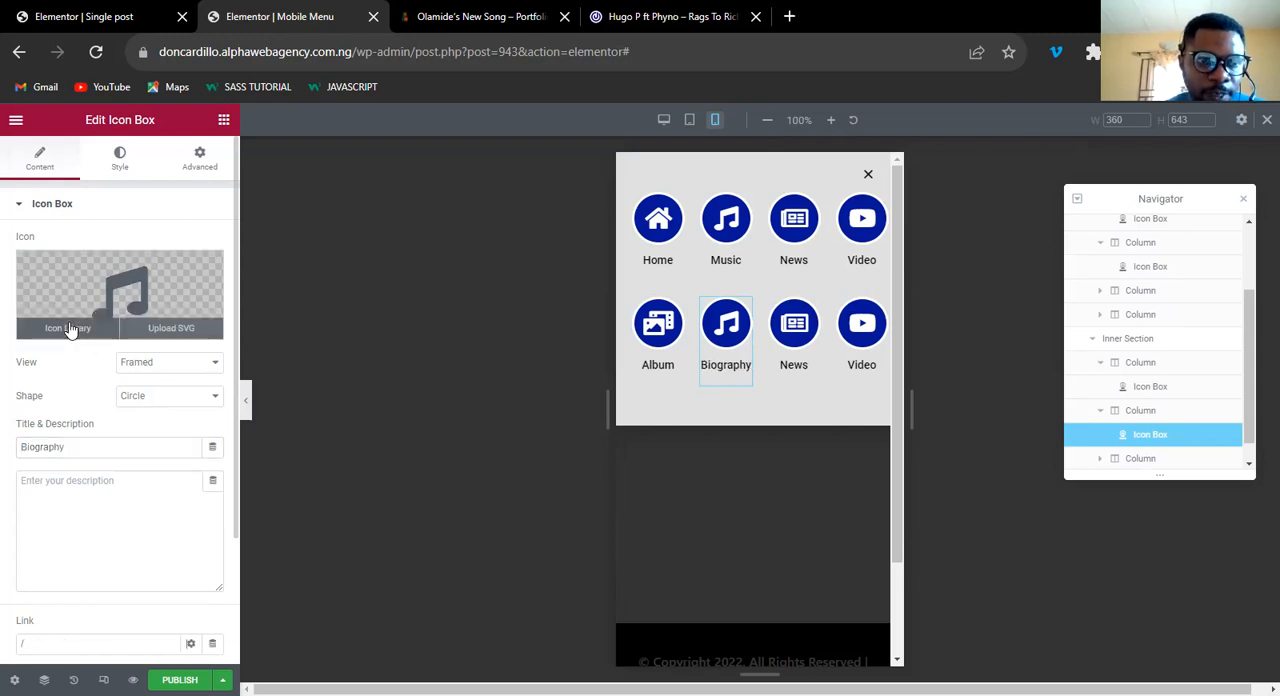
# Replace the Biography box's icon with the Users icon from the icon library.
pyautogui.click(173, 296)
pyautogui.click(550, 182)
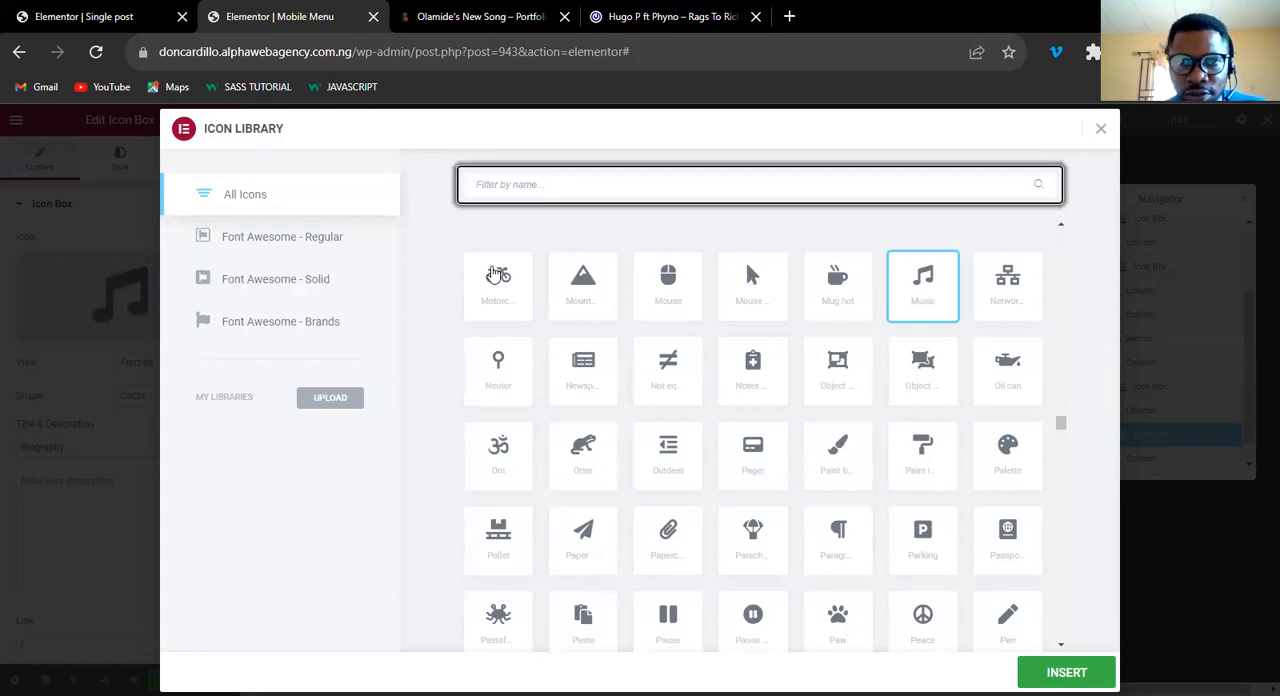
pyautogui.write('users')
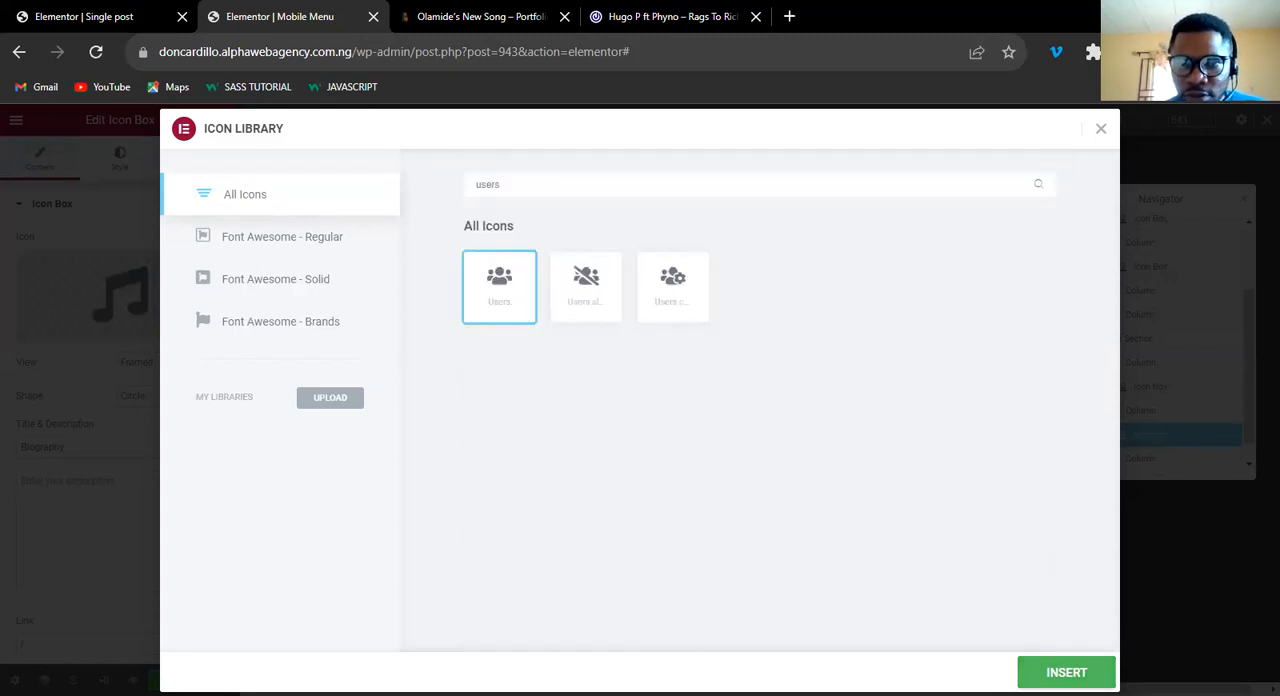
pyautogui.click(1062, 672)
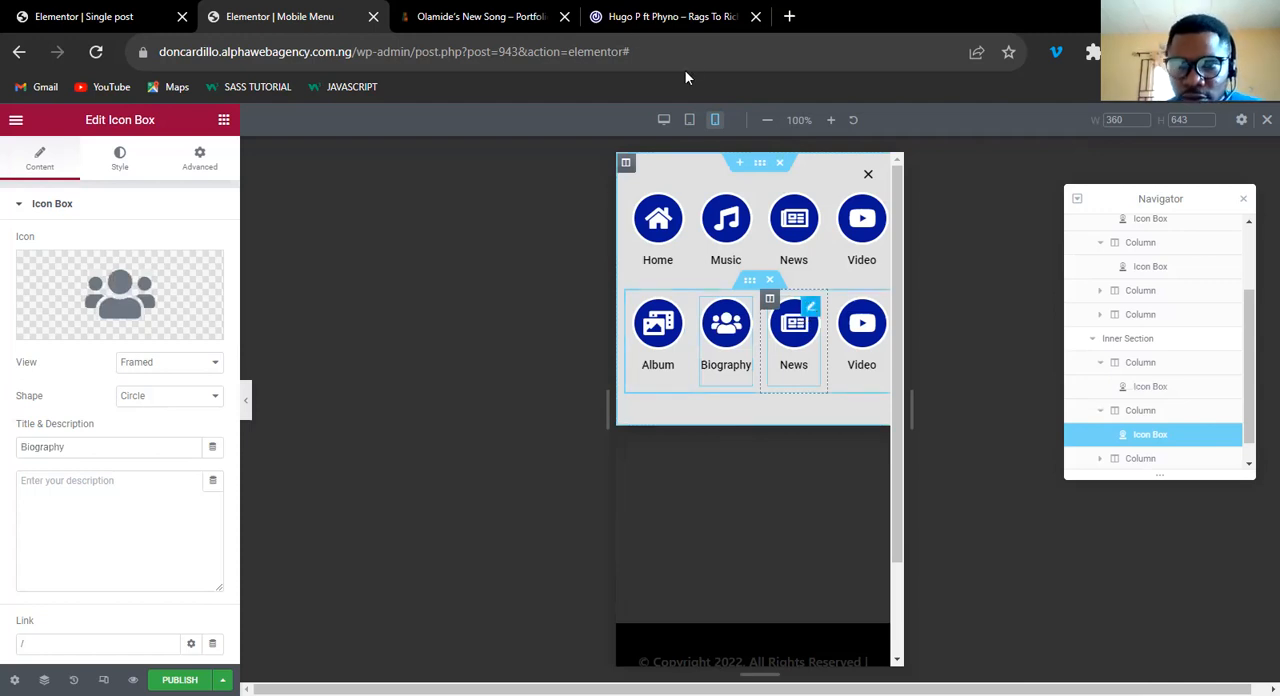
# Check the 042jam reference menu again, and retitle the News icon box in the lower row as Lyrics.
pyautogui.click(665, 16)
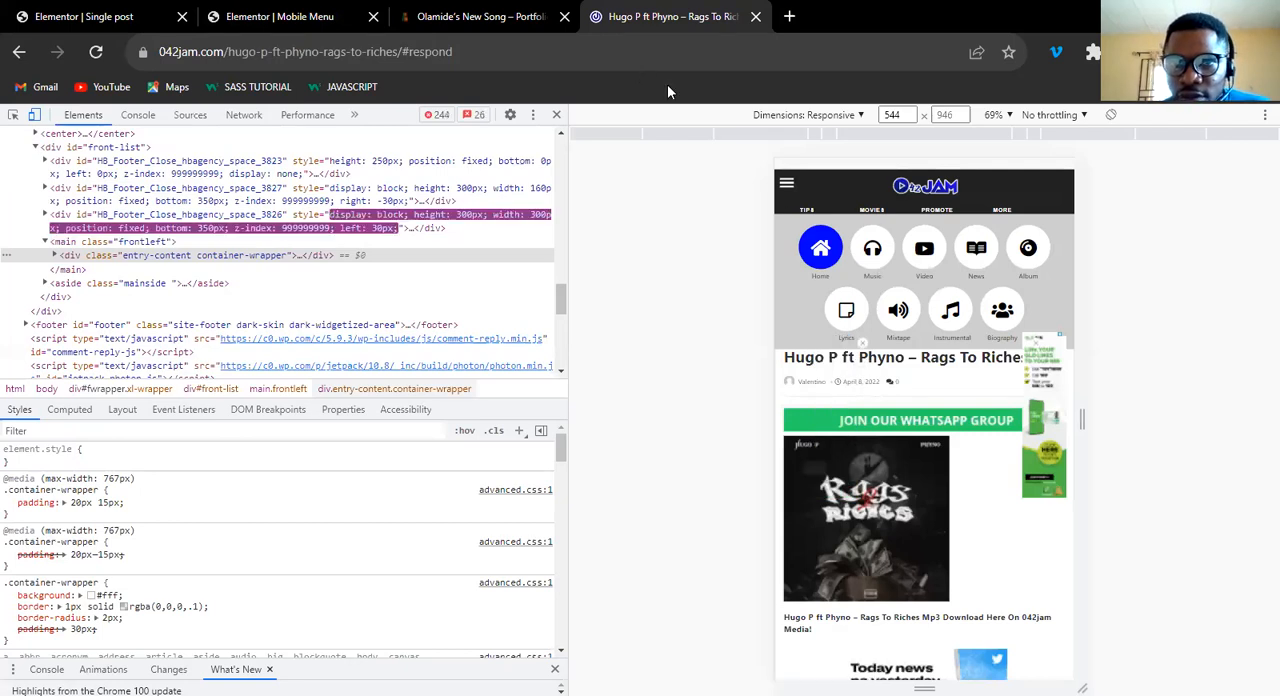
pyautogui.click(279, 16)
pyautogui.doubleClick(86, 444)
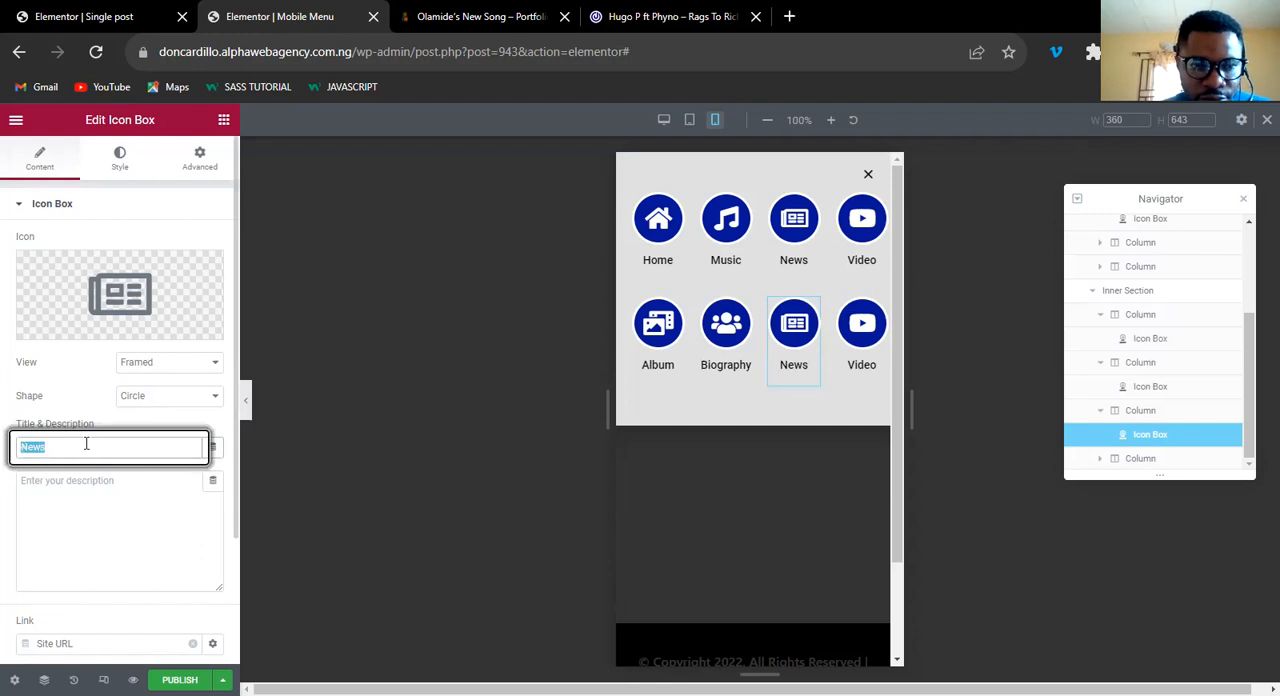
pyautogui.write('Lyrics')
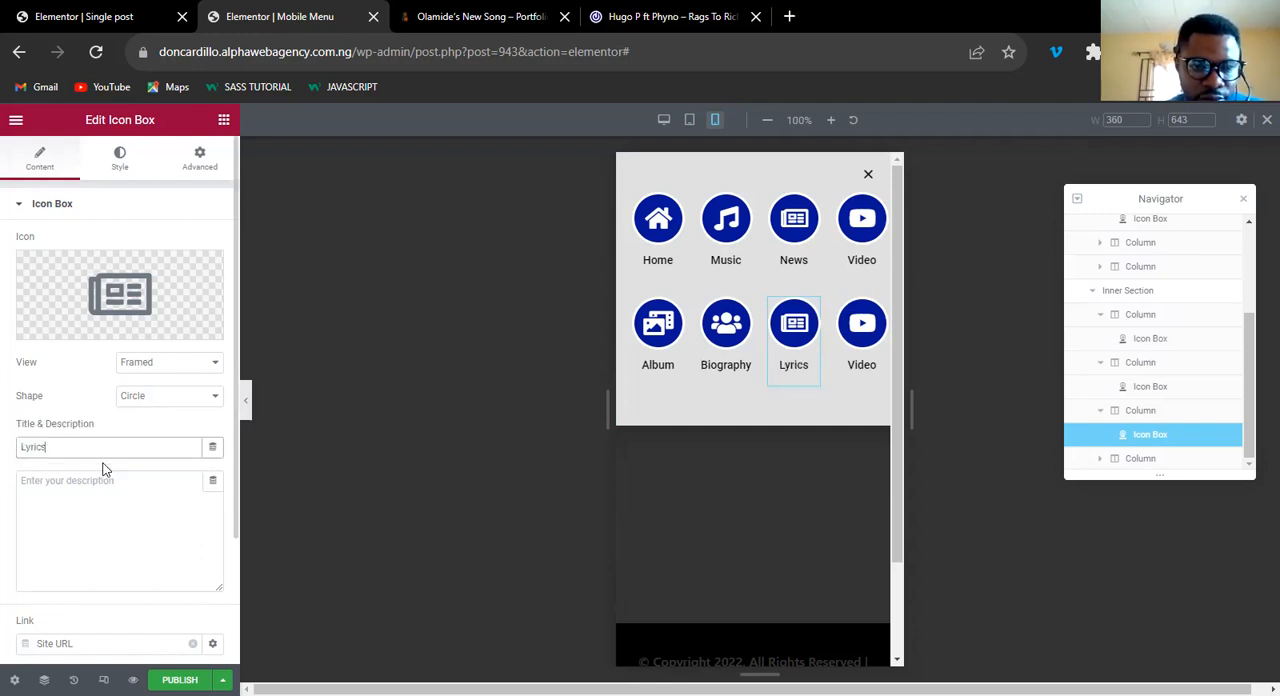
# Search the icon library for "note" and give the Lyrics box the outlined sticky note icon.
pyautogui.click(61, 330)
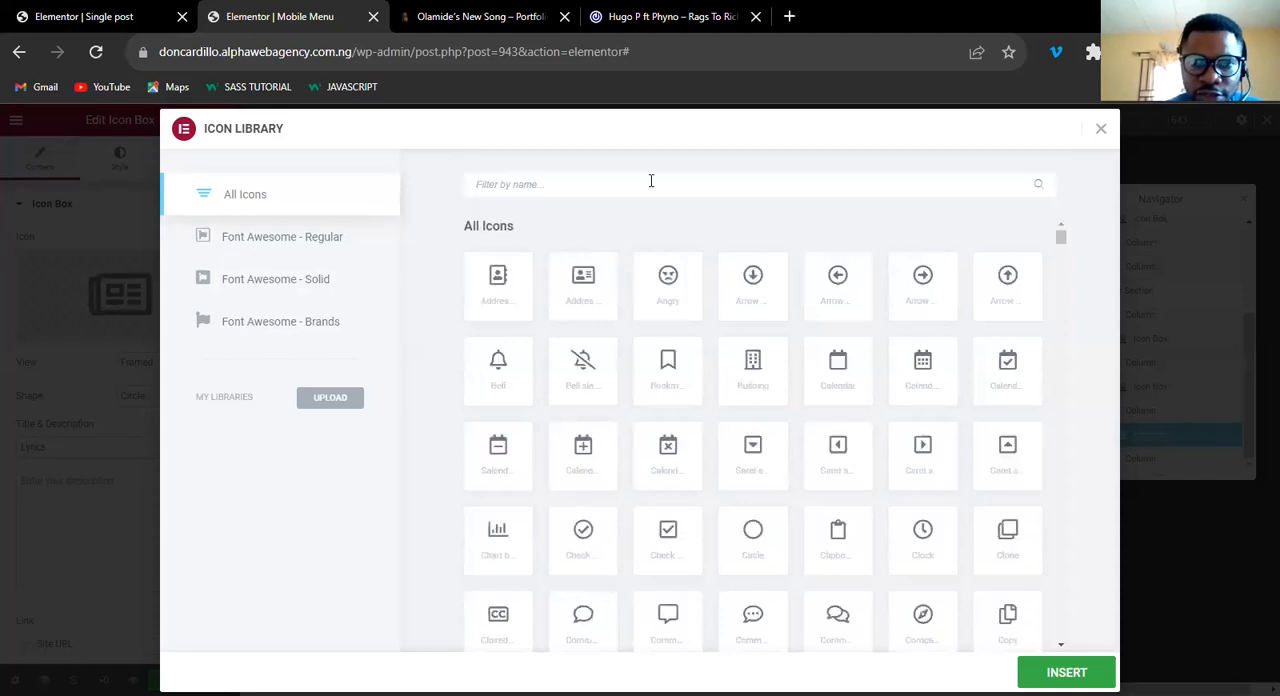
pyautogui.write('note')
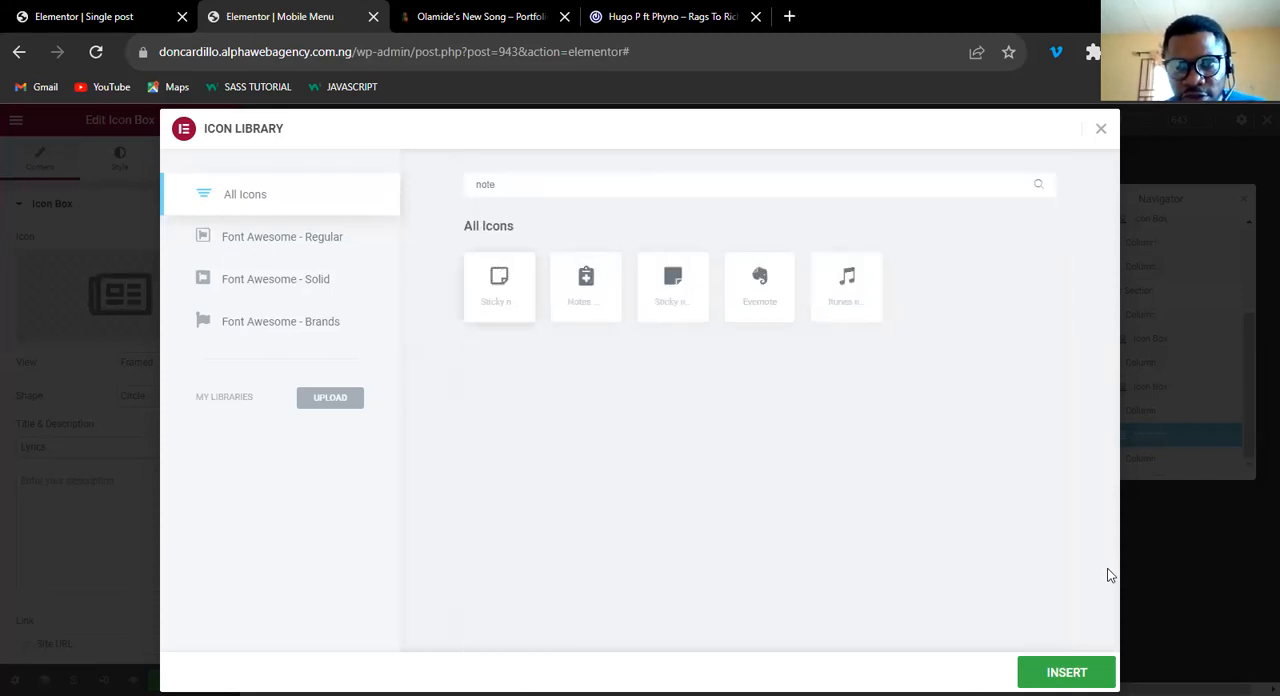
pyautogui.click(1064, 673)
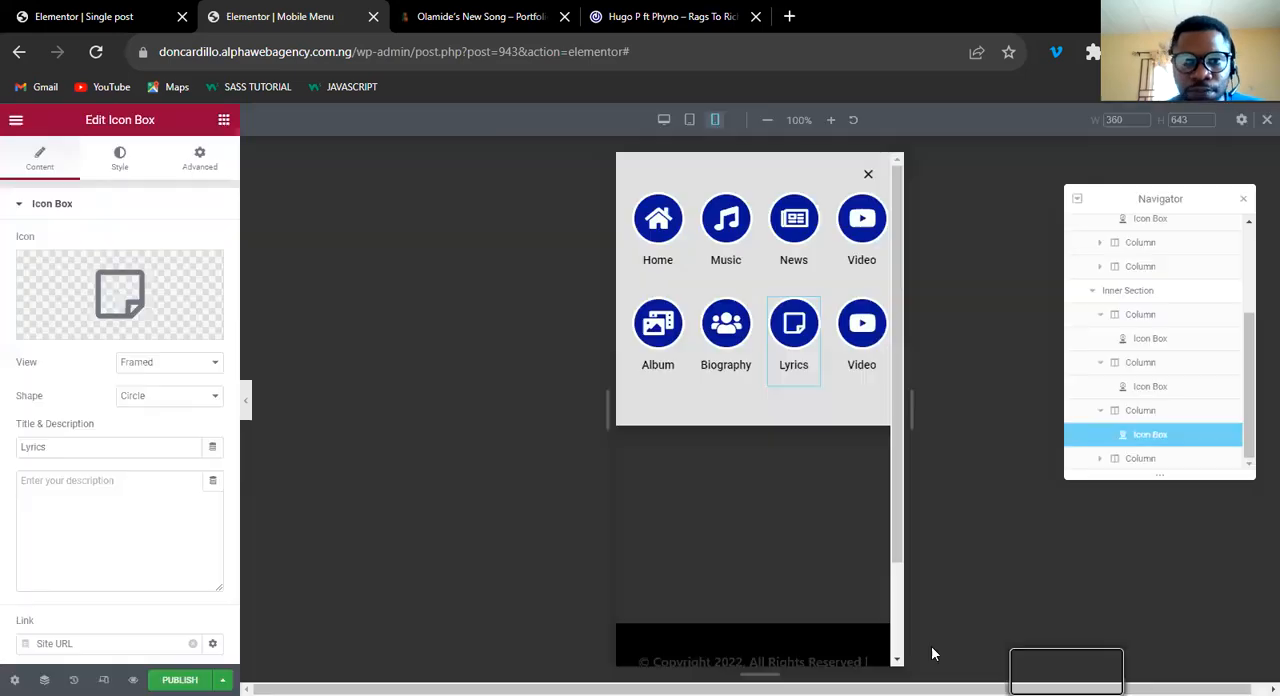
# Delete the lower row's column that holds the duplicate Video icon box.
pyautogui.moveTo(838, 303)
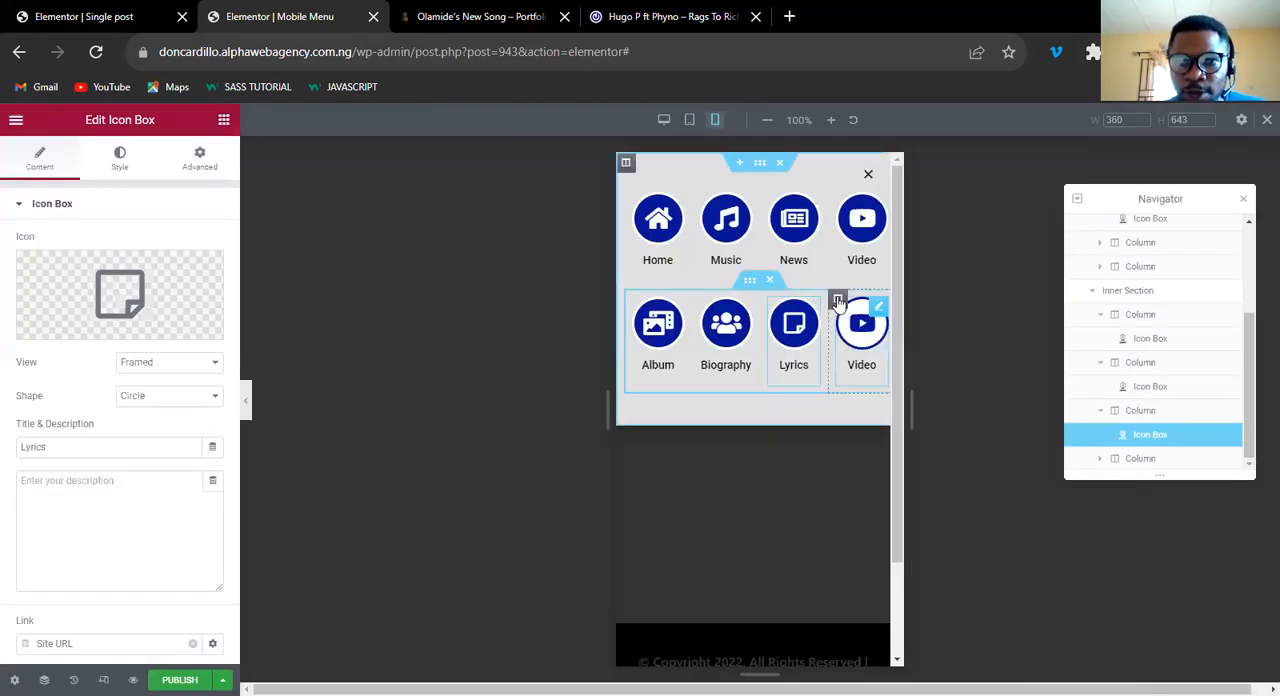
pyautogui.rightClick(838, 303)
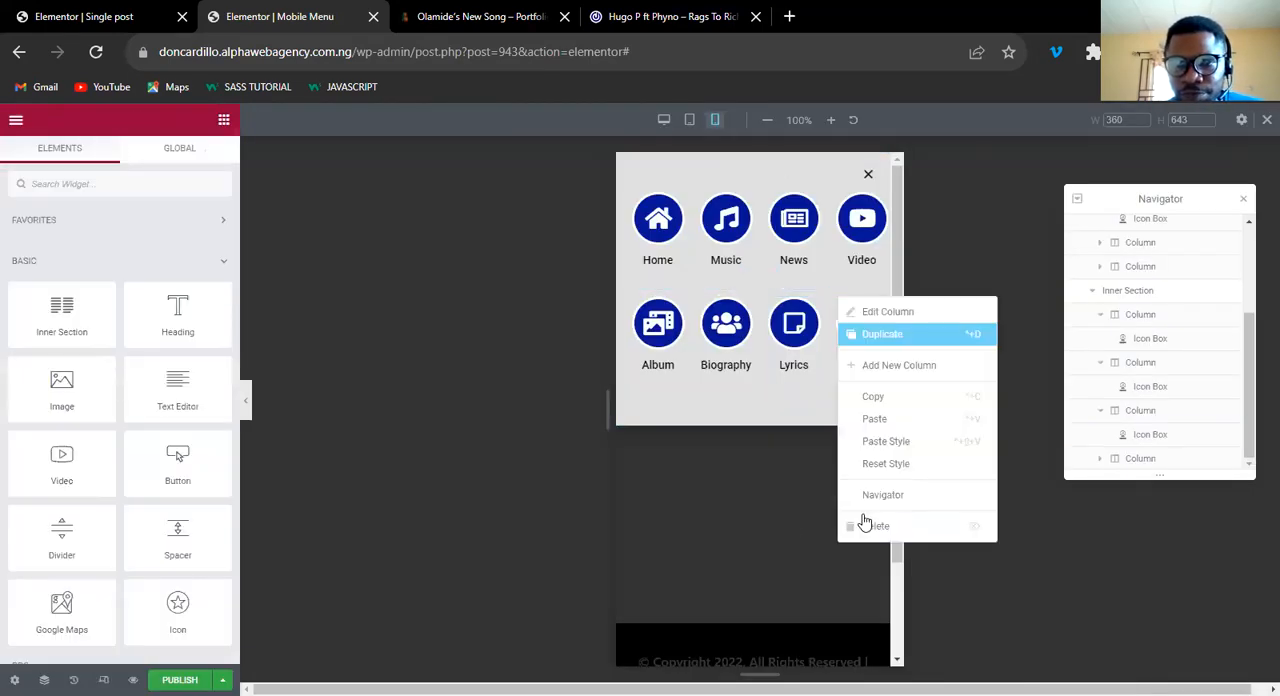
pyautogui.click(880, 527)
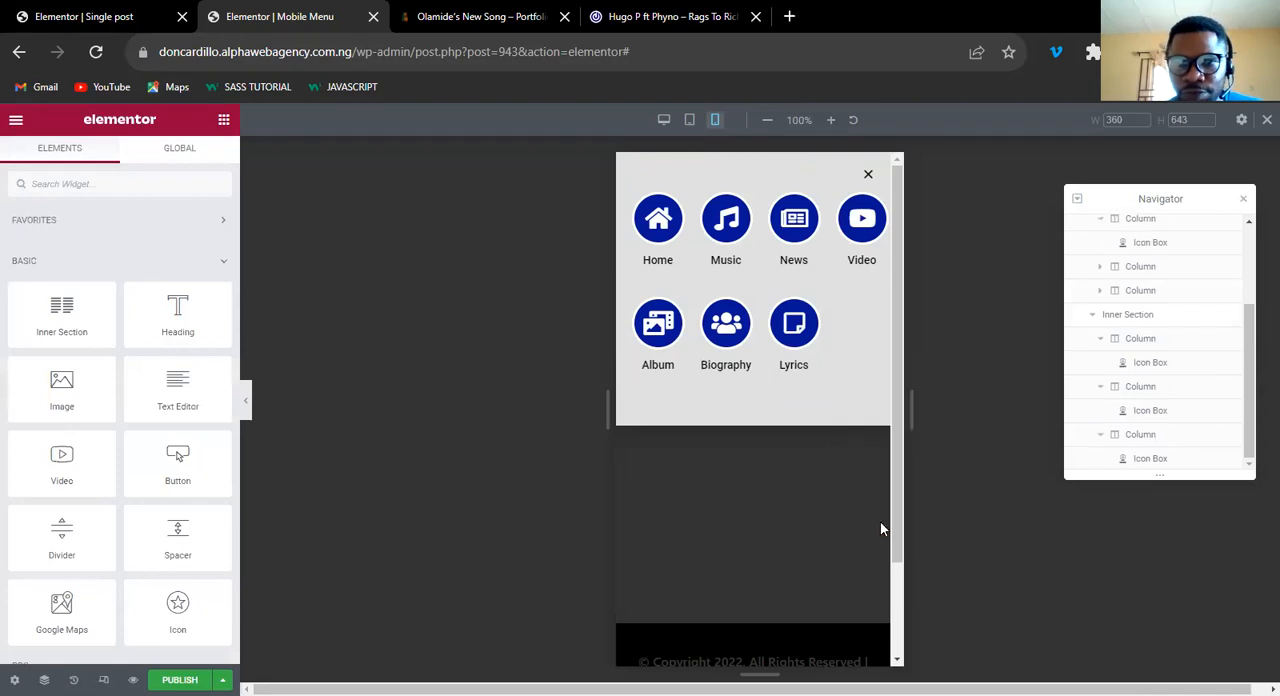
# Try Space Between as the vertical alignment of the lower row's inner section, and set it to Middle.
pyautogui.click(750, 280)
pyautogui.click(40, 158)
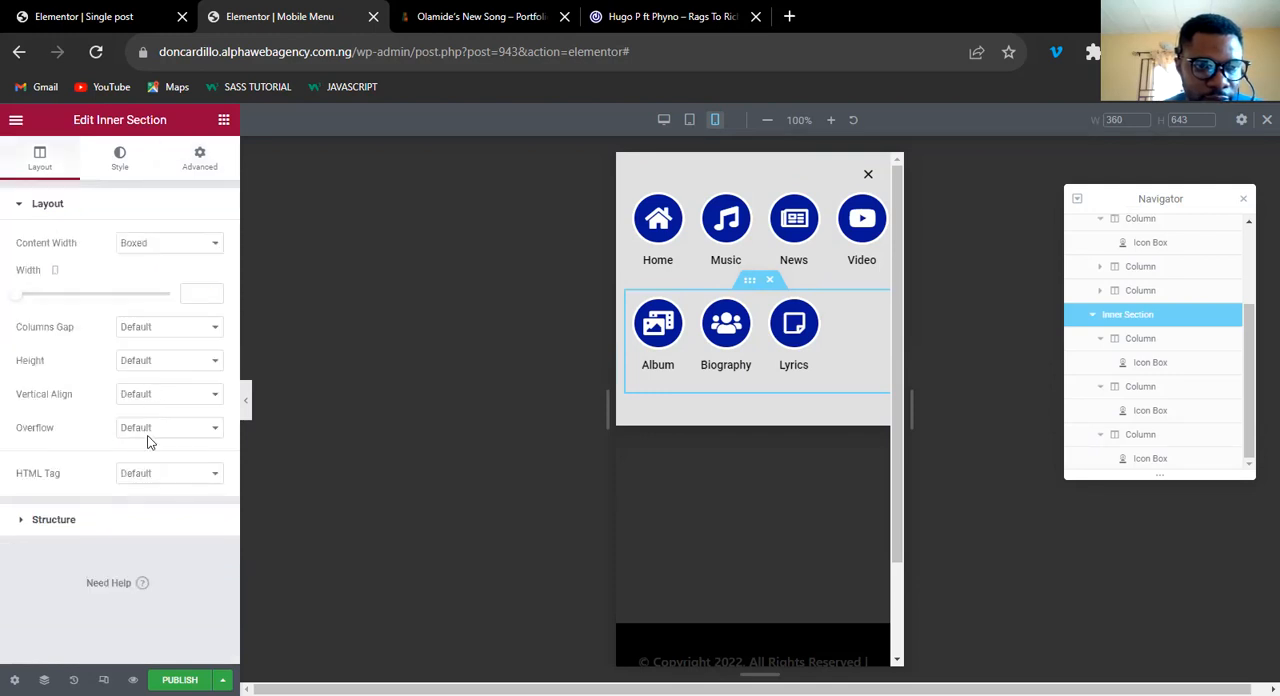
pyautogui.click(155, 397)
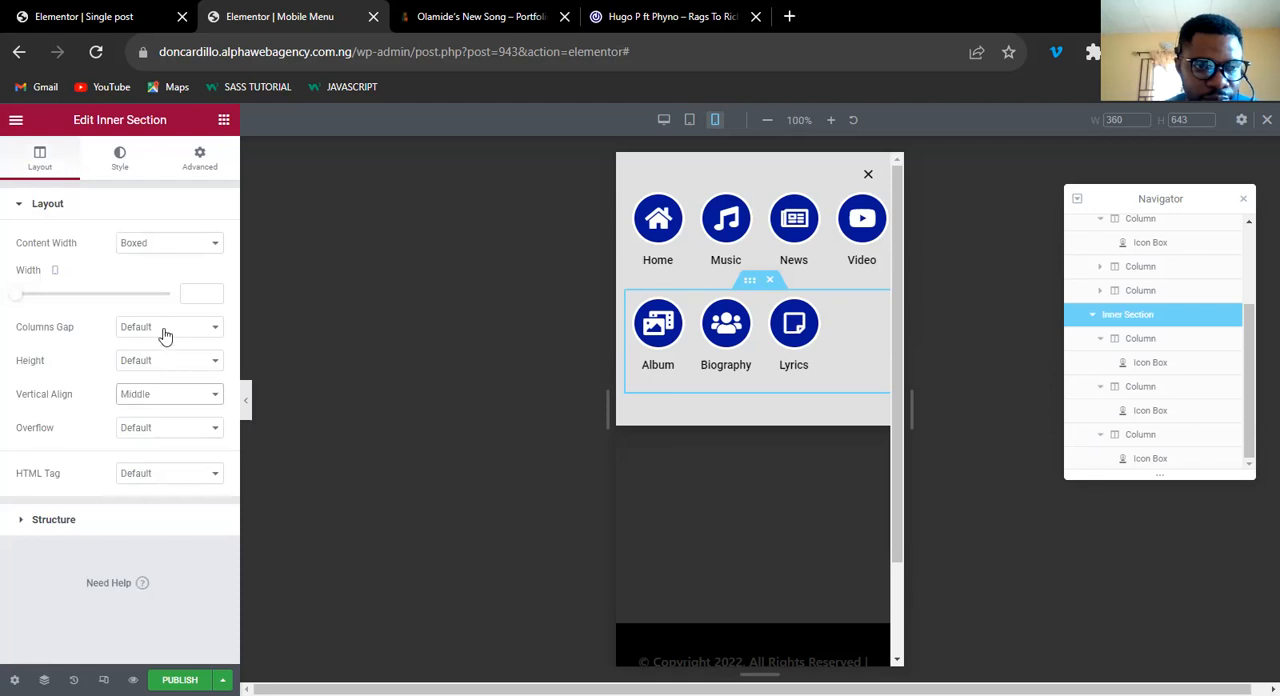
pyautogui.click(158, 399)
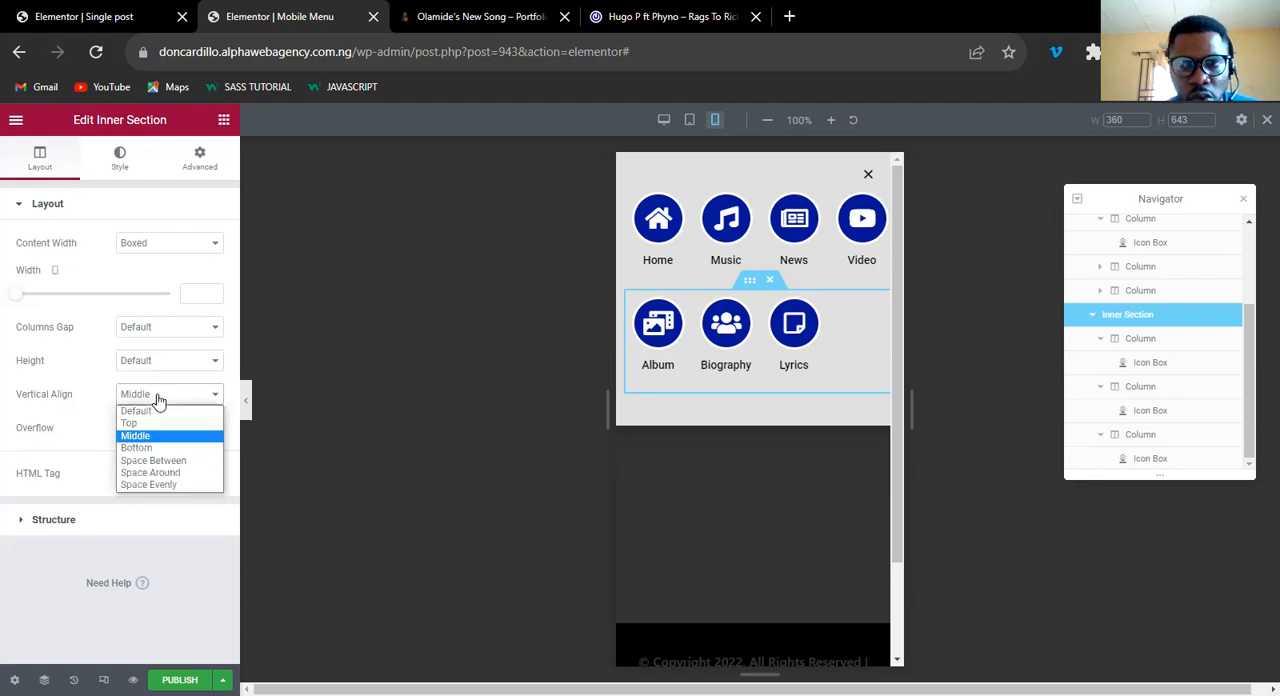
pyautogui.click(160, 462)
pyautogui.click(160, 393)
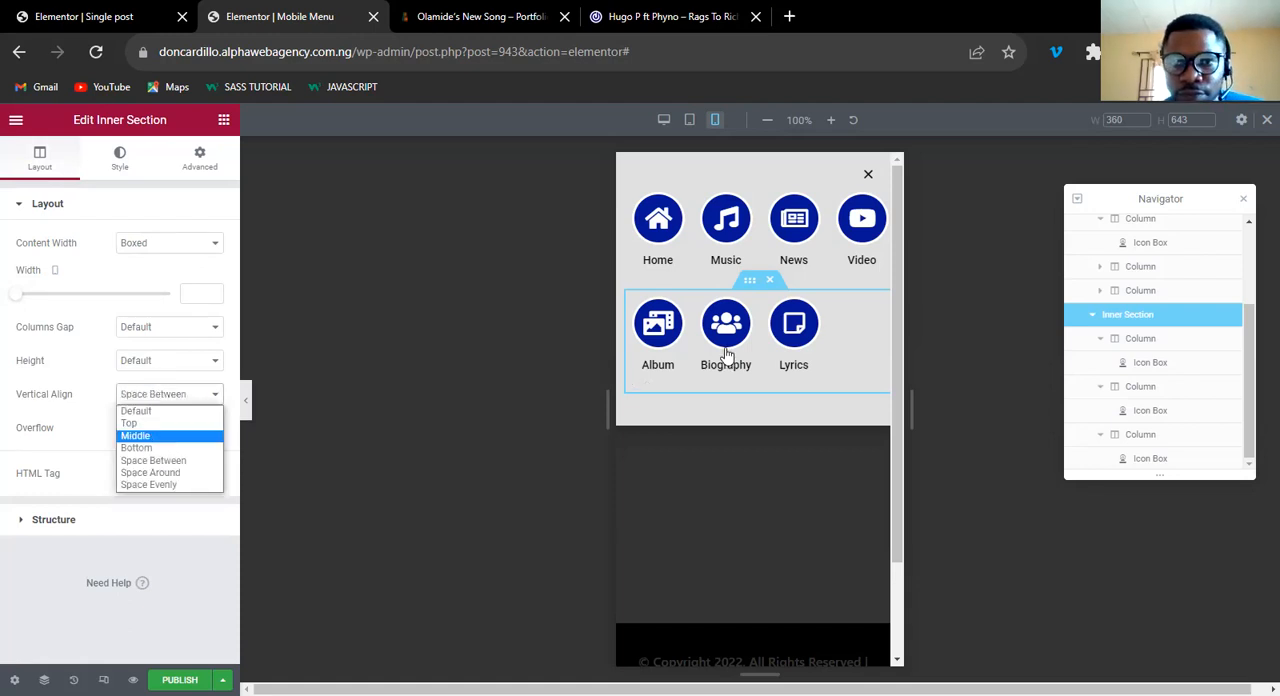
pyautogui.press('Return')
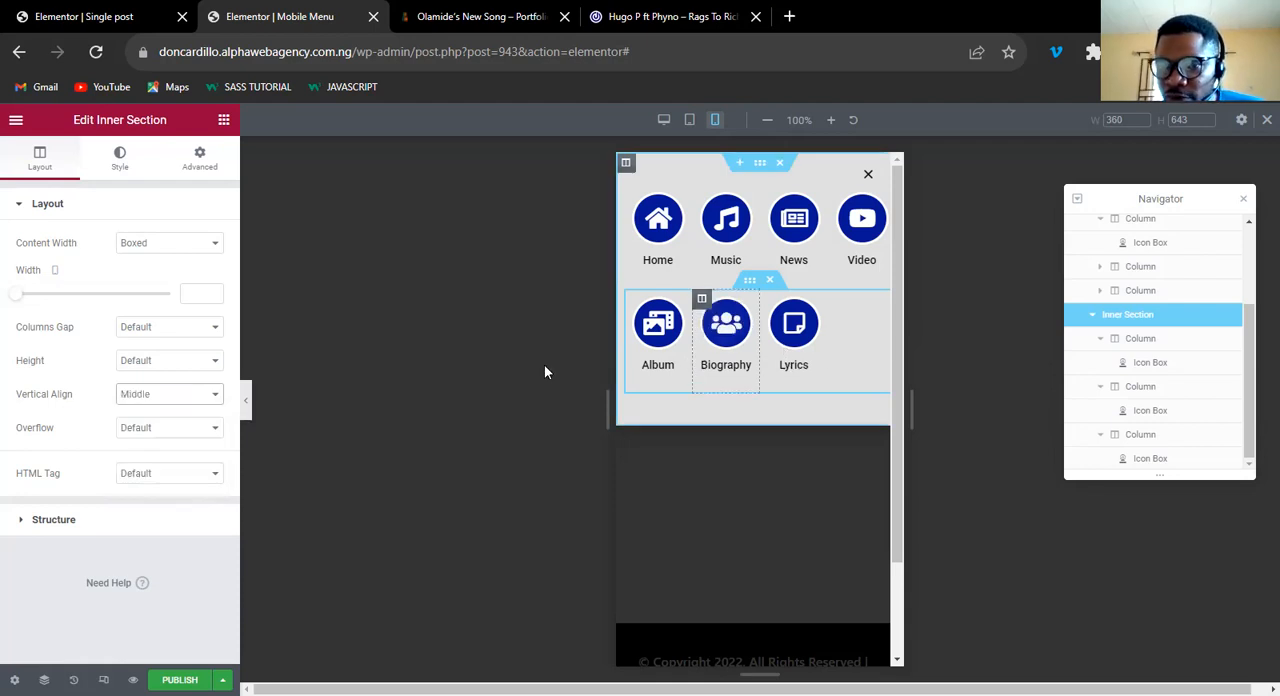
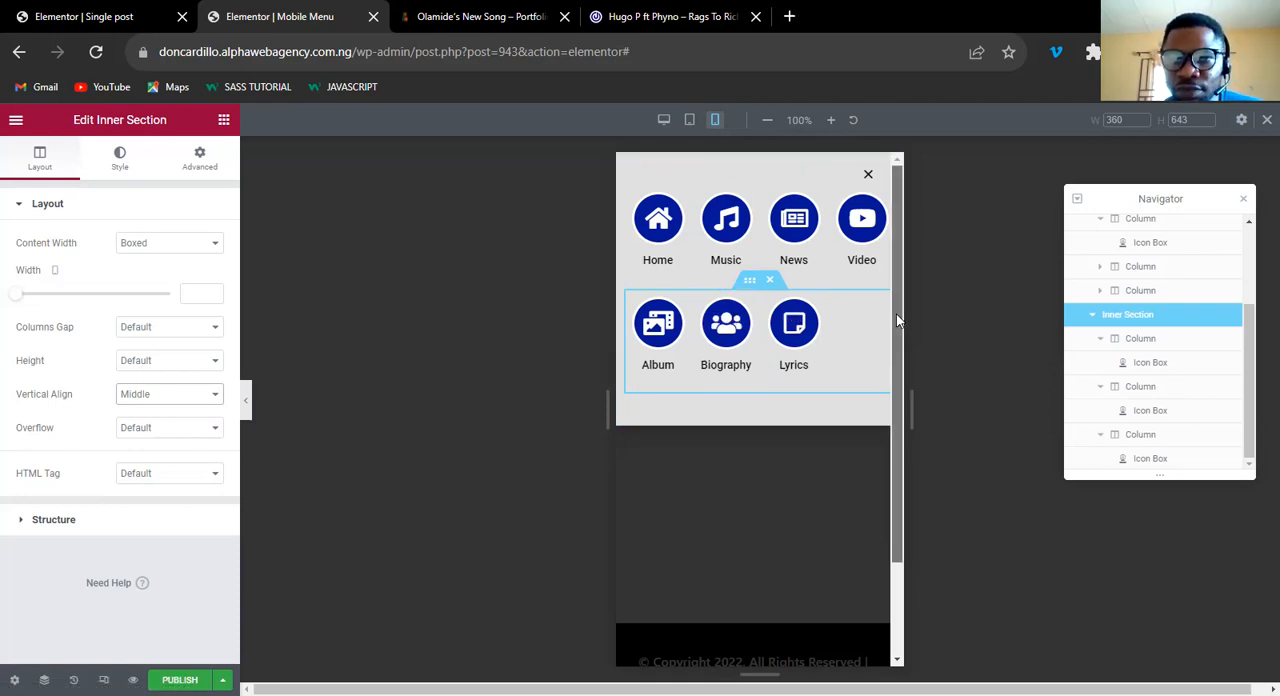
# Style the popup's close button with a red color and a size of 30.
pyautogui.click(14, 679)
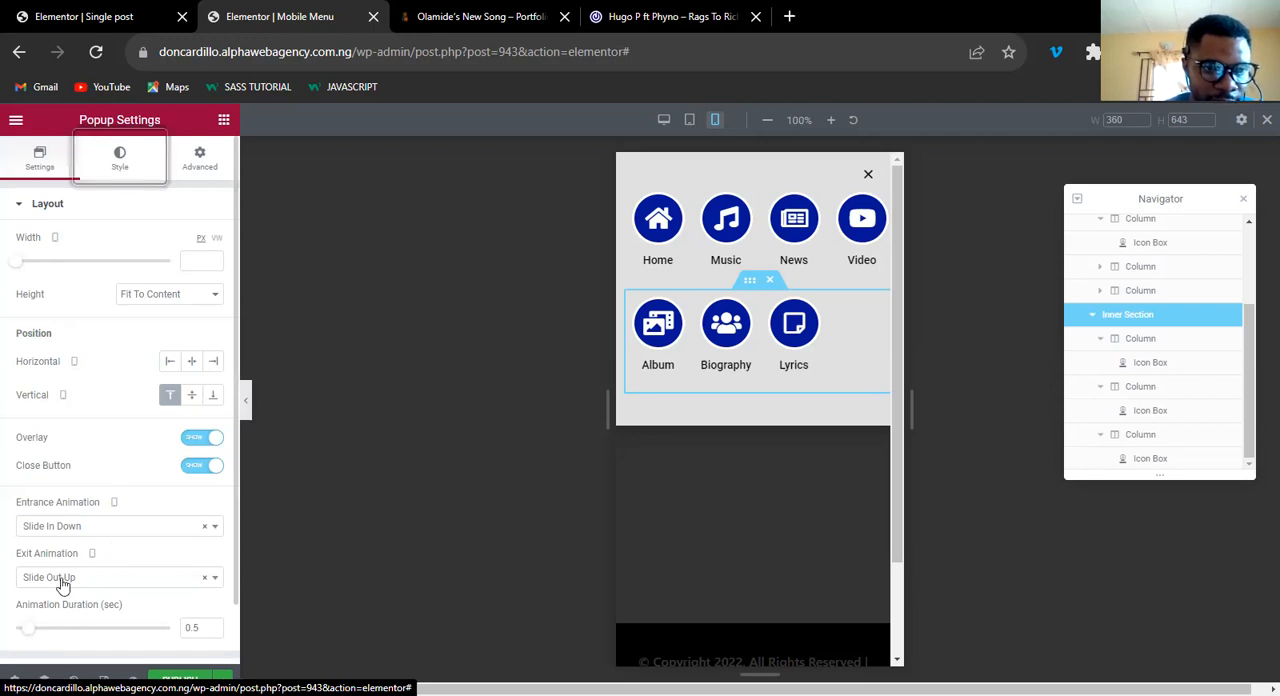
pyautogui.press('Return')
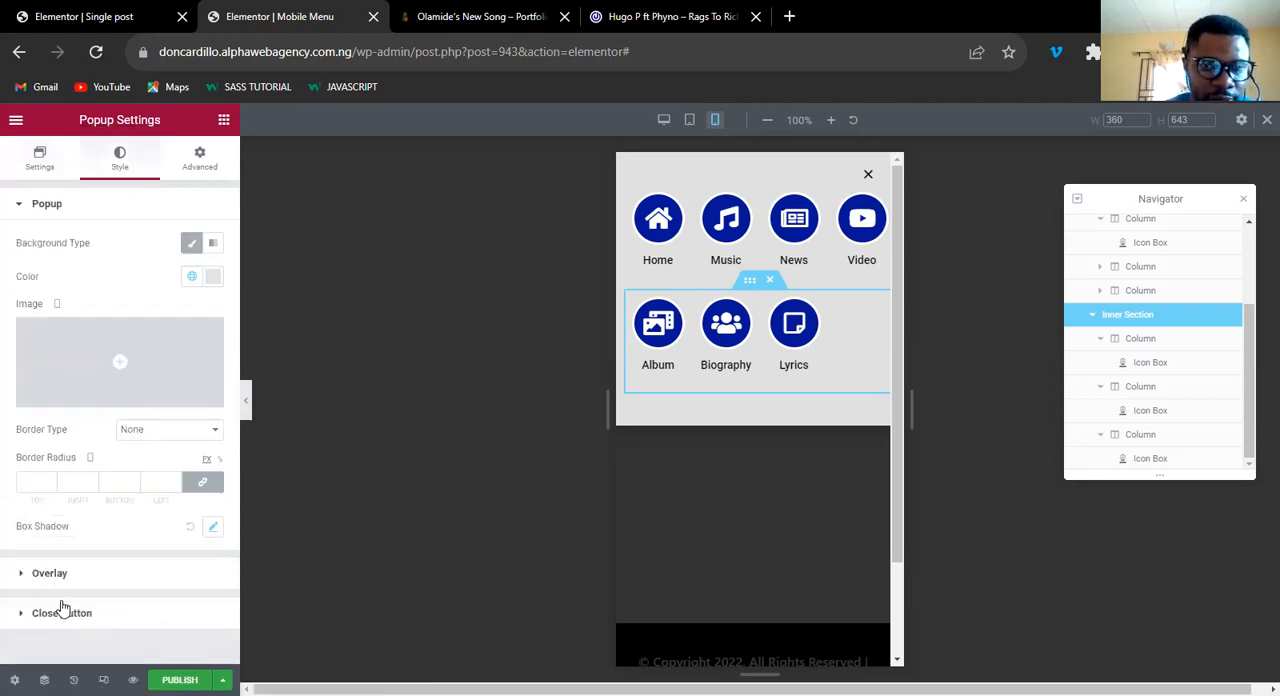
pyautogui.click(62, 612)
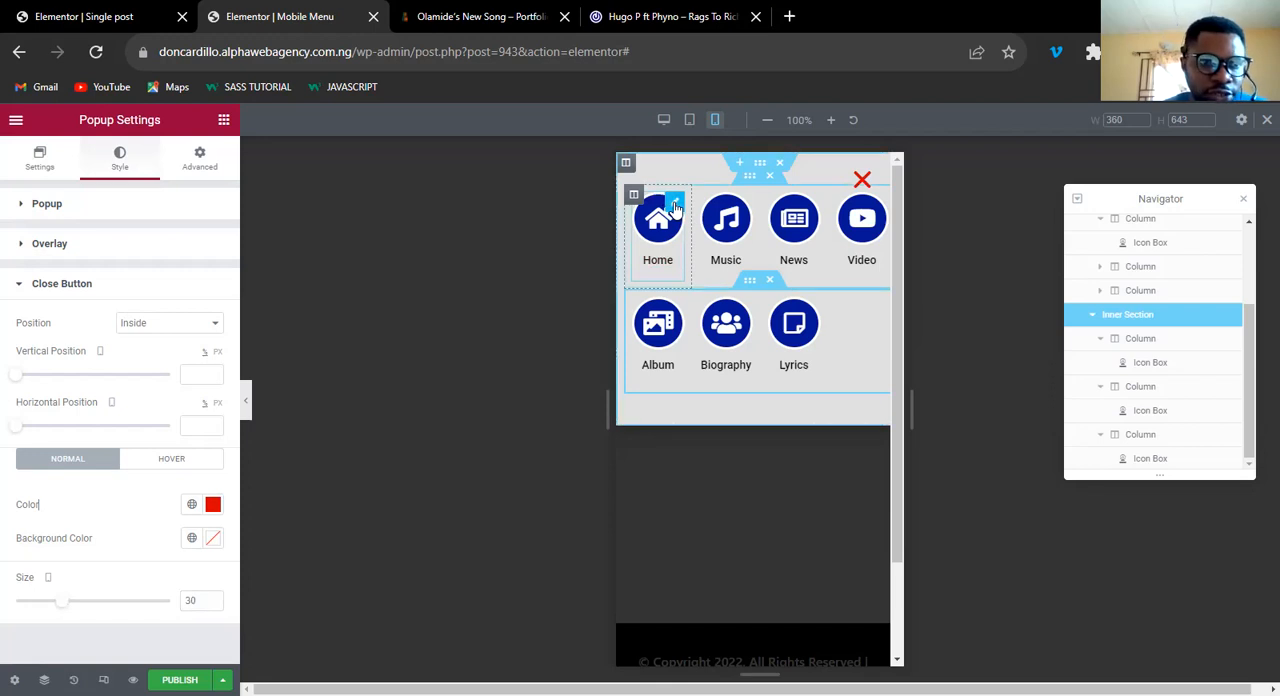
# Set the Home icon box's icon size to 26 and its title typography size to 12 px.
pyautogui.click(116, 168)
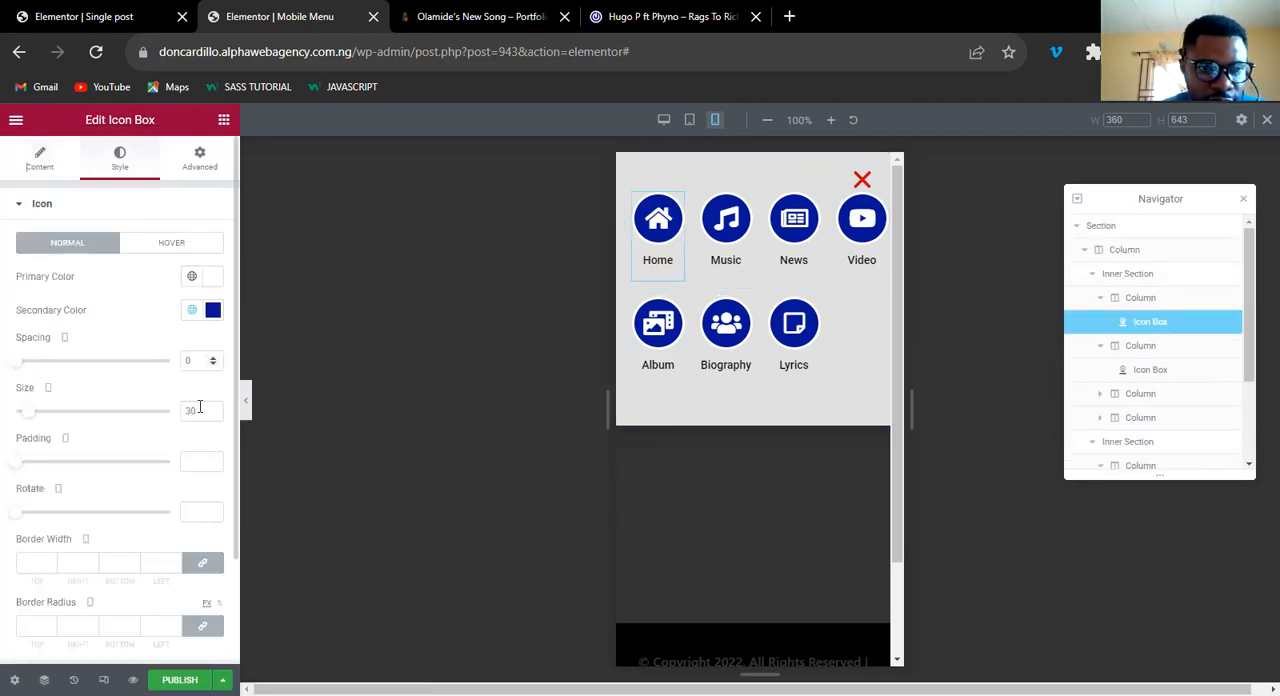
pyautogui.click(213, 414)
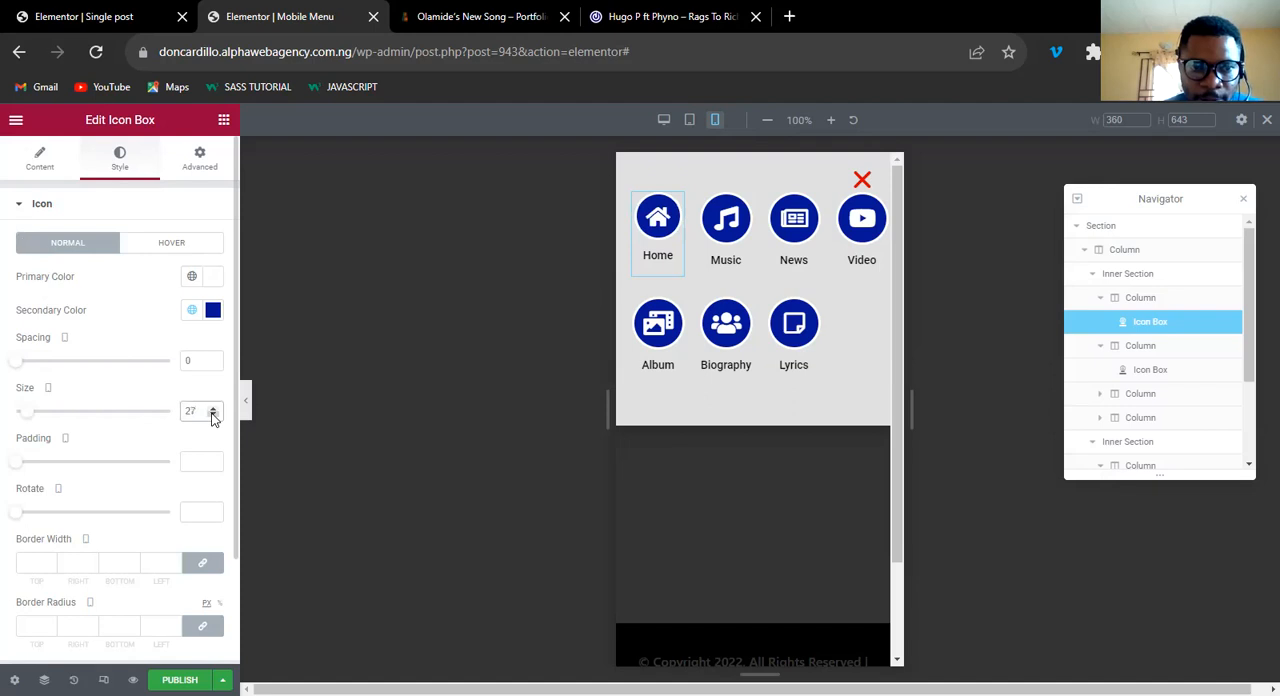
pyautogui.click(213, 414)
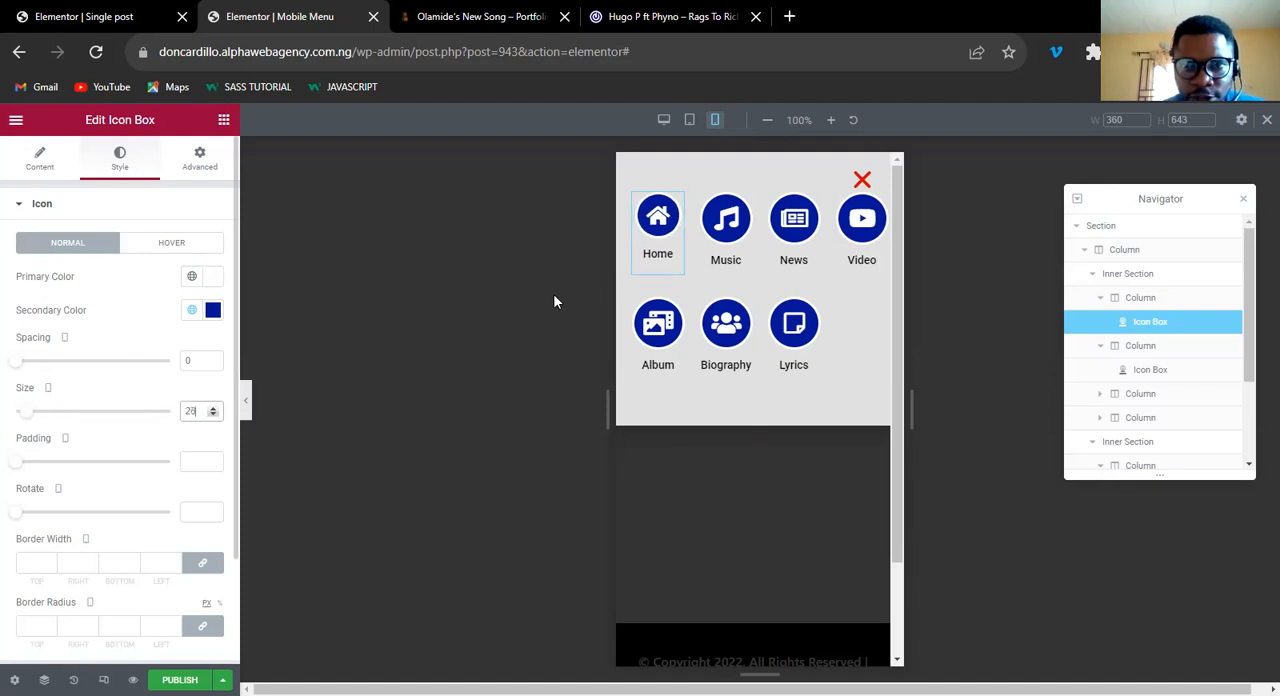
pyautogui.scroll(-2, 80, 563)
pyautogui.click(62, 562)
pyautogui.click(213, 467)
# Copy the Home icon box and paste its style onto the Music, News and Video icon boxes.
pyautogui.rightClick(679, 205)
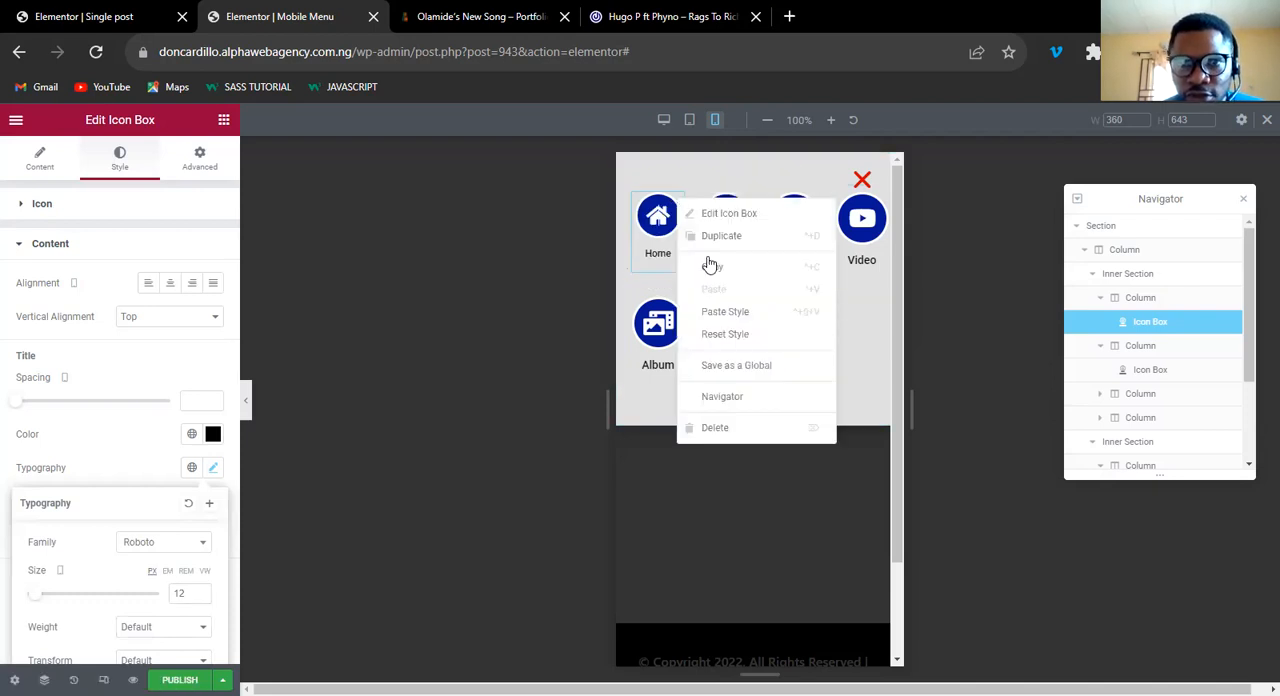
pyautogui.click(740, 206)
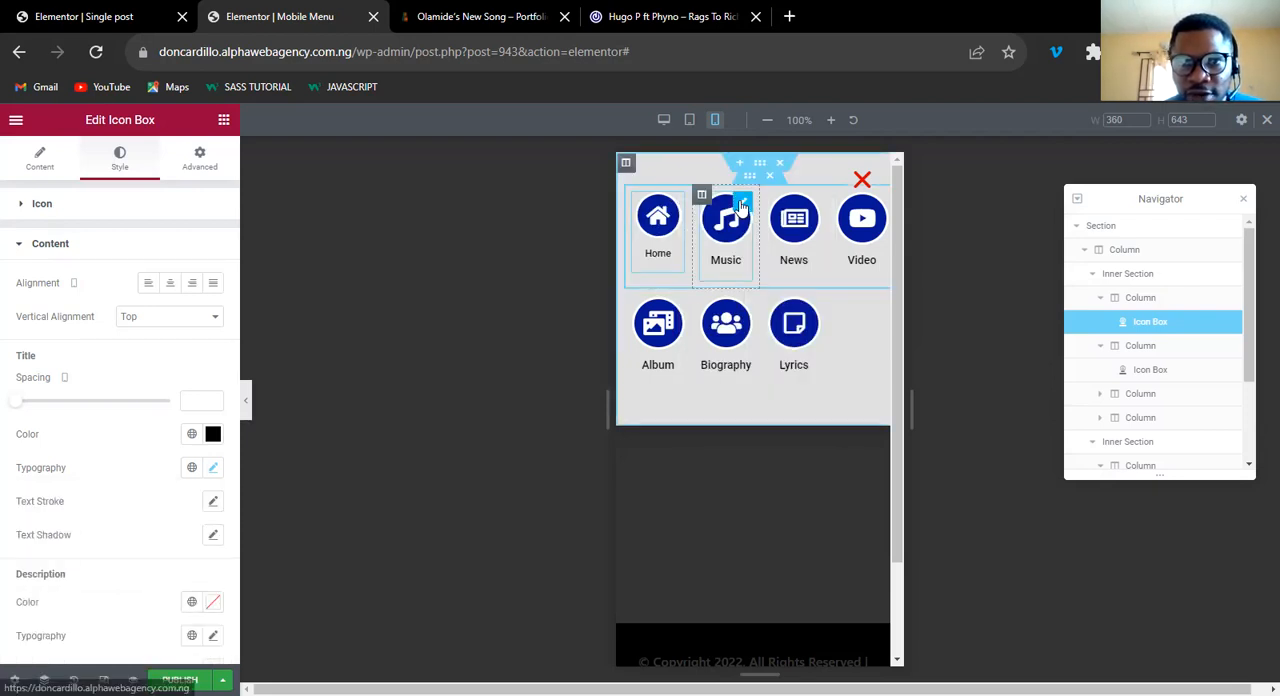
pyautogui.rightClick(741, 207)
pyautogui.click(787, 322)
pyautogui.rightClick(810, 208)
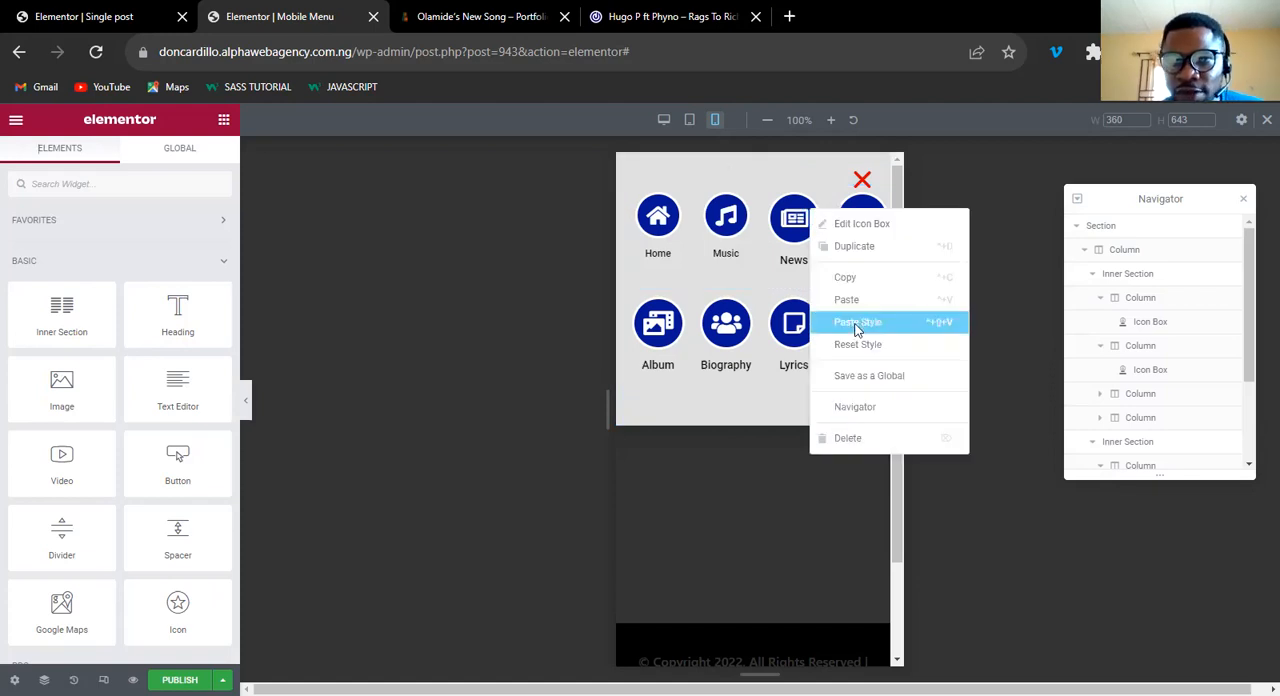
pyautogui.click(857, 323)
pyautogui.rightClick(870, 206)
pyautogui.click(915, 321)
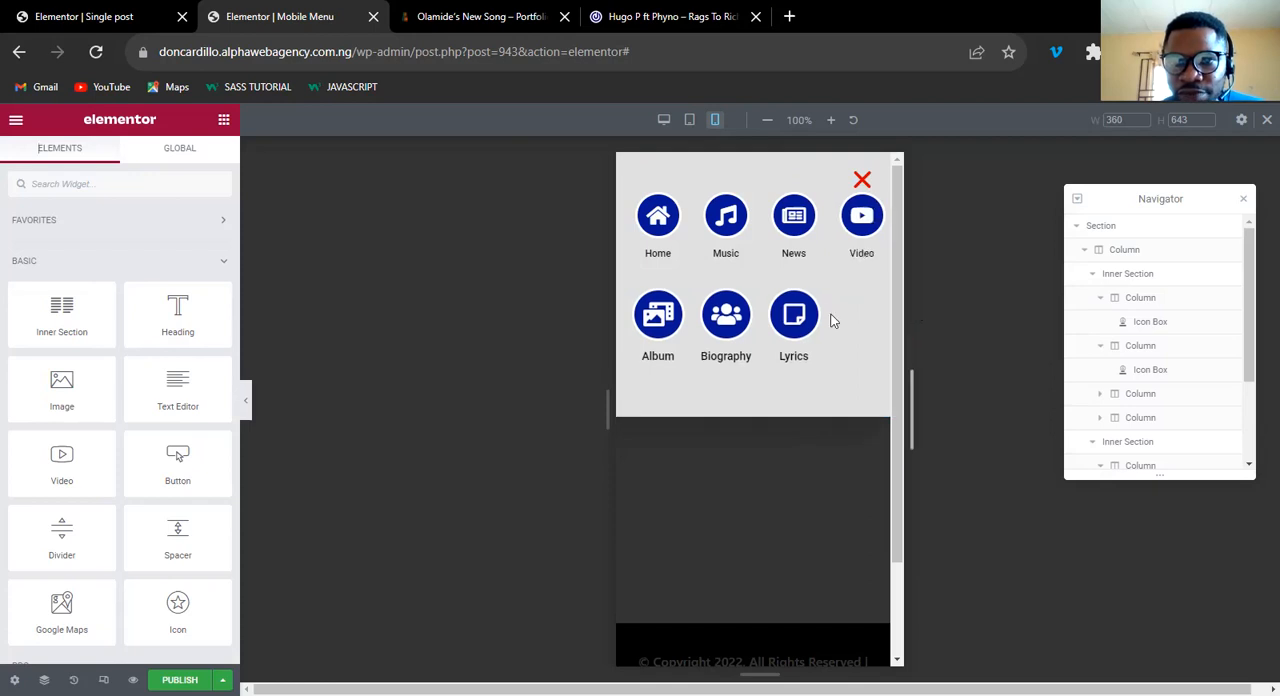
# Paste the copied Home style onto the Lyrics, Biography and Album icon boxes in the lower row.
pyautogui.rightClick(814, 300)
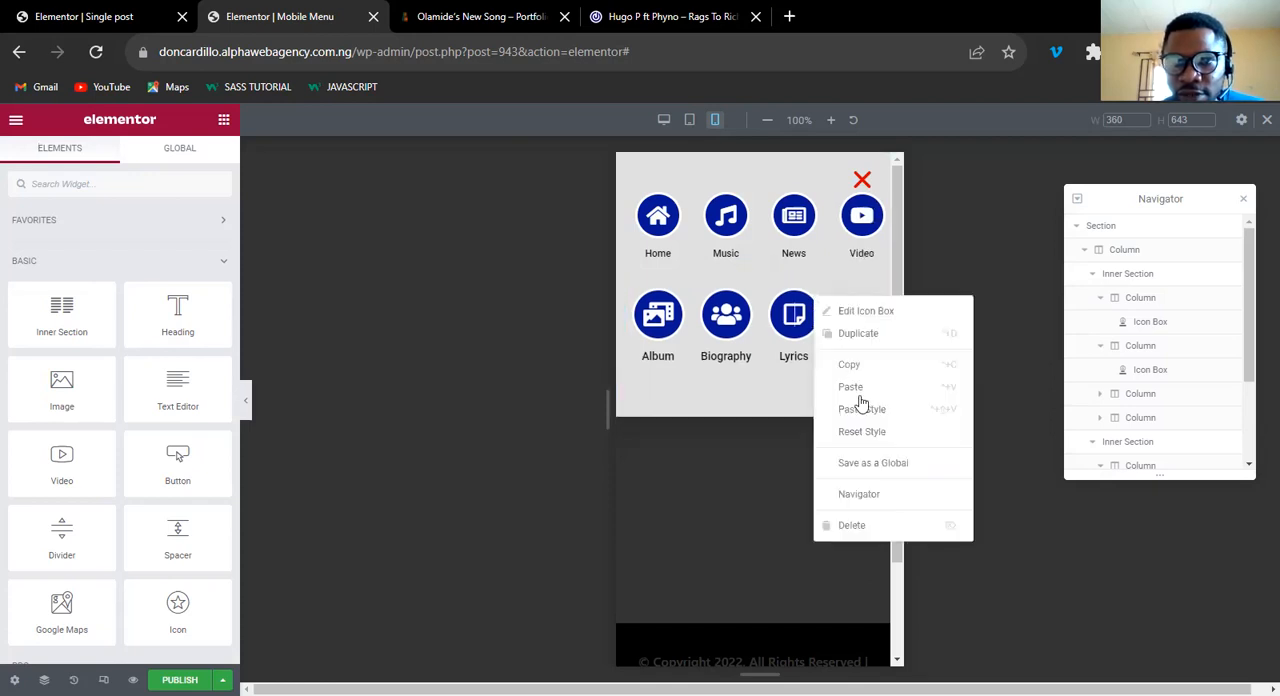
pyautogui.click(862, 409)
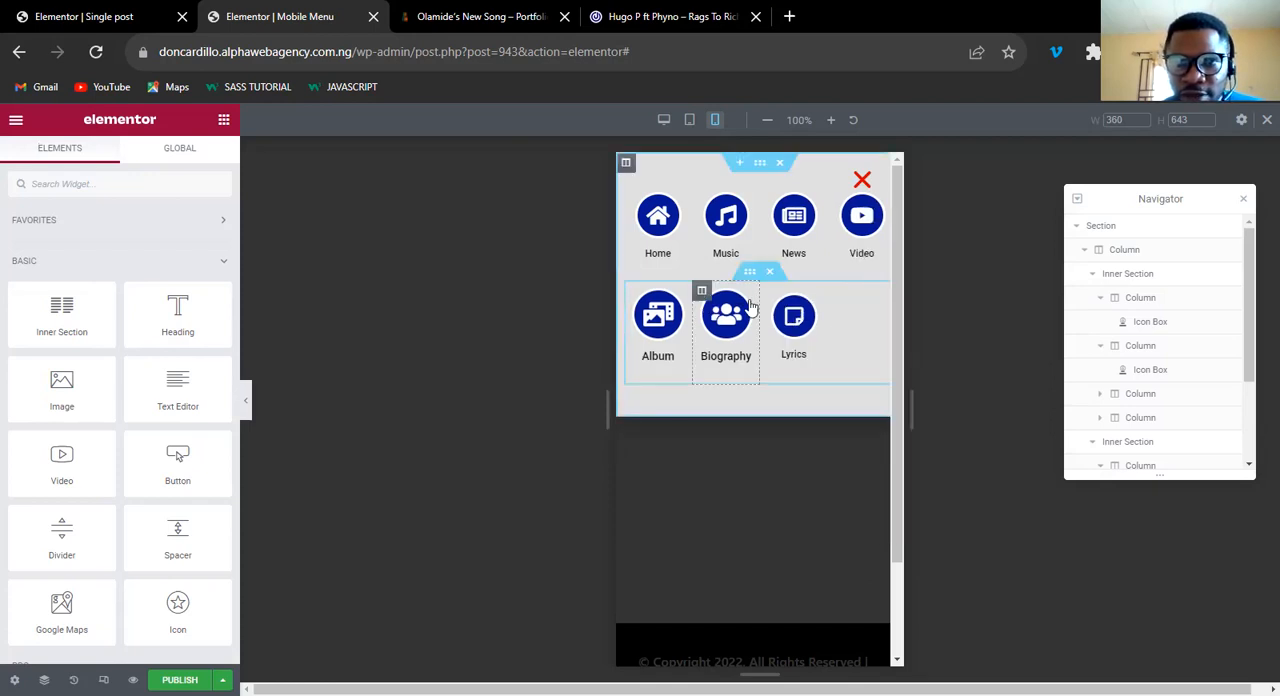
pyautogui.rightClick(751, 302)
pyautogui.click(795, 416)
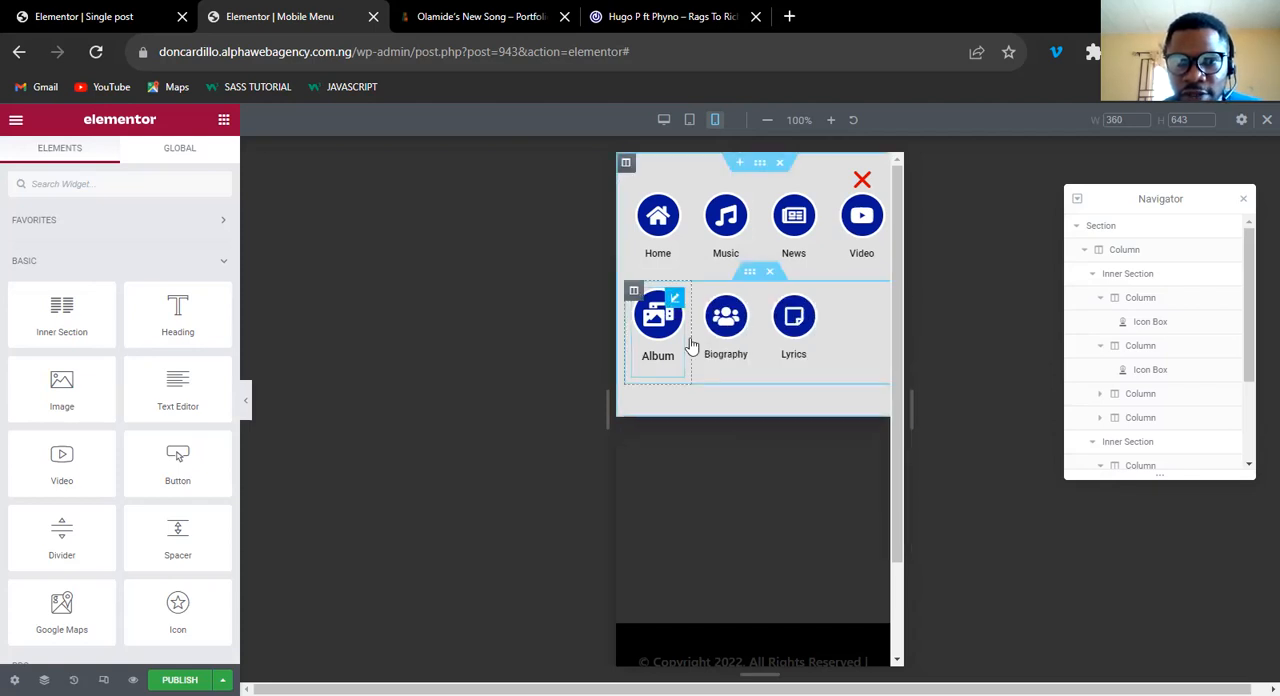
pyautogui.rightClick(676, 299)
pyautogui.click(722, 407)
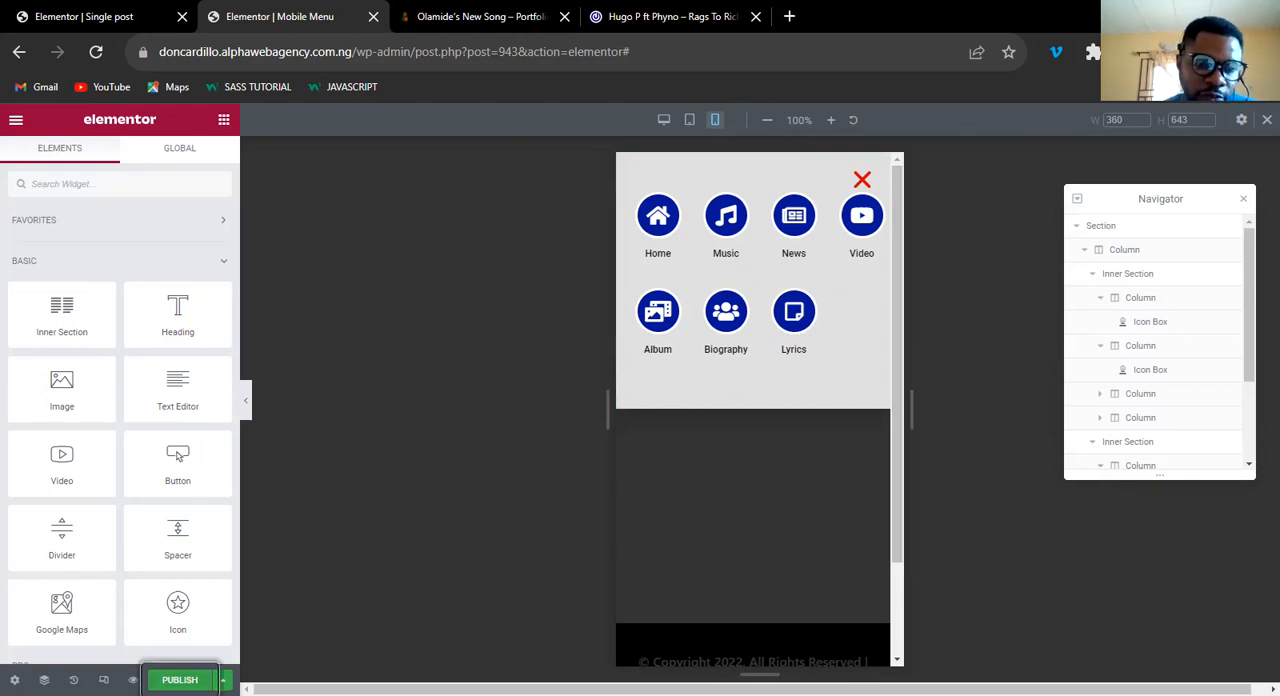
# Publish the Mobile Menu popup with the display condition Include Entire Site, saving without going through the triggers.
pyautogui.click(180, 680)
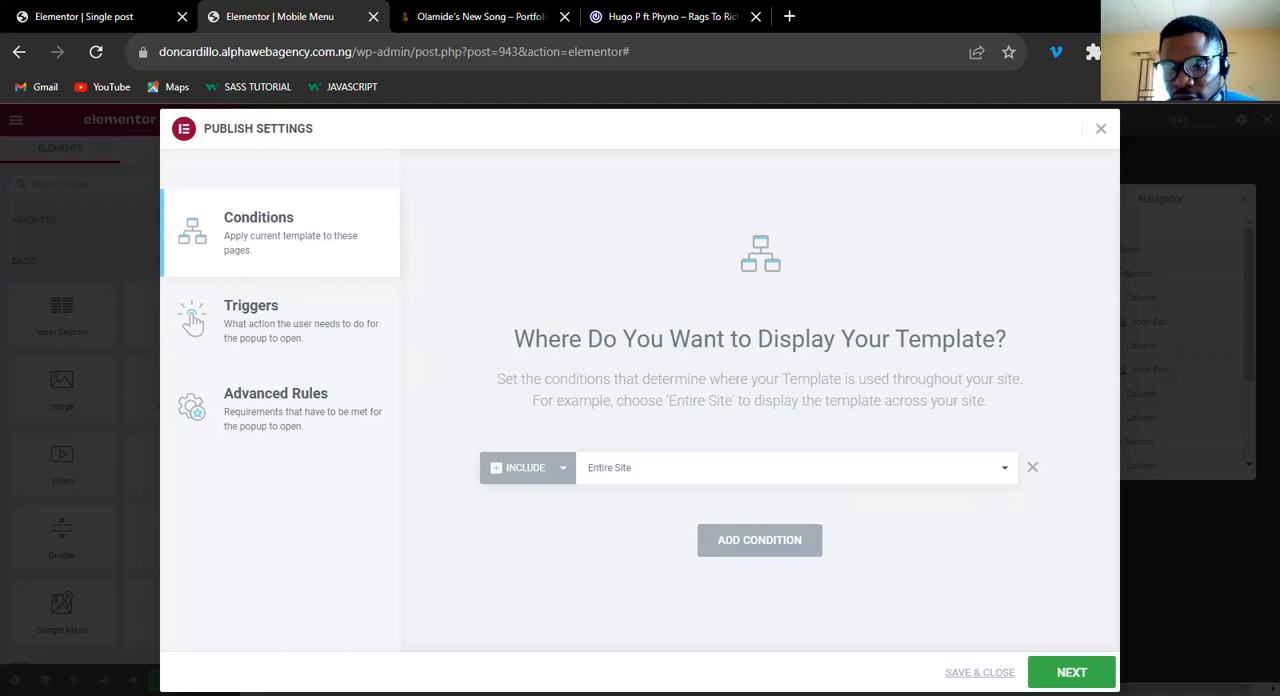
pyautogui.click(980, 672)
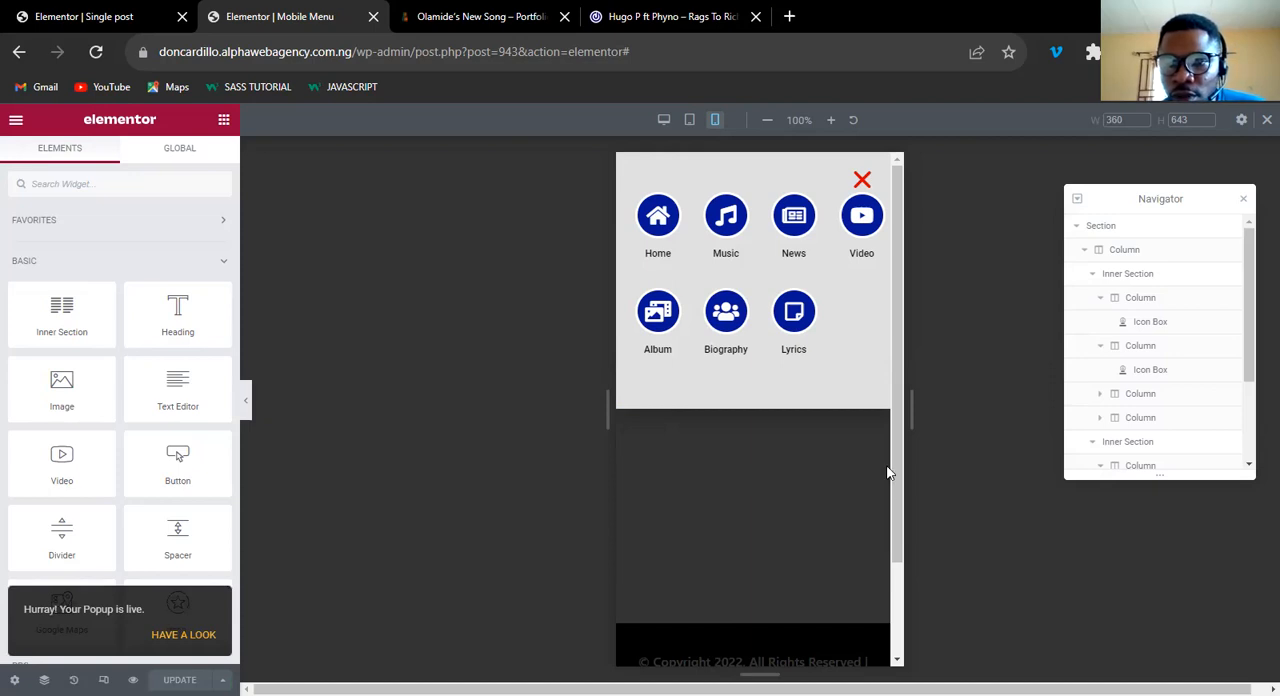
pyautogui.scroll(-1, 896, 439)
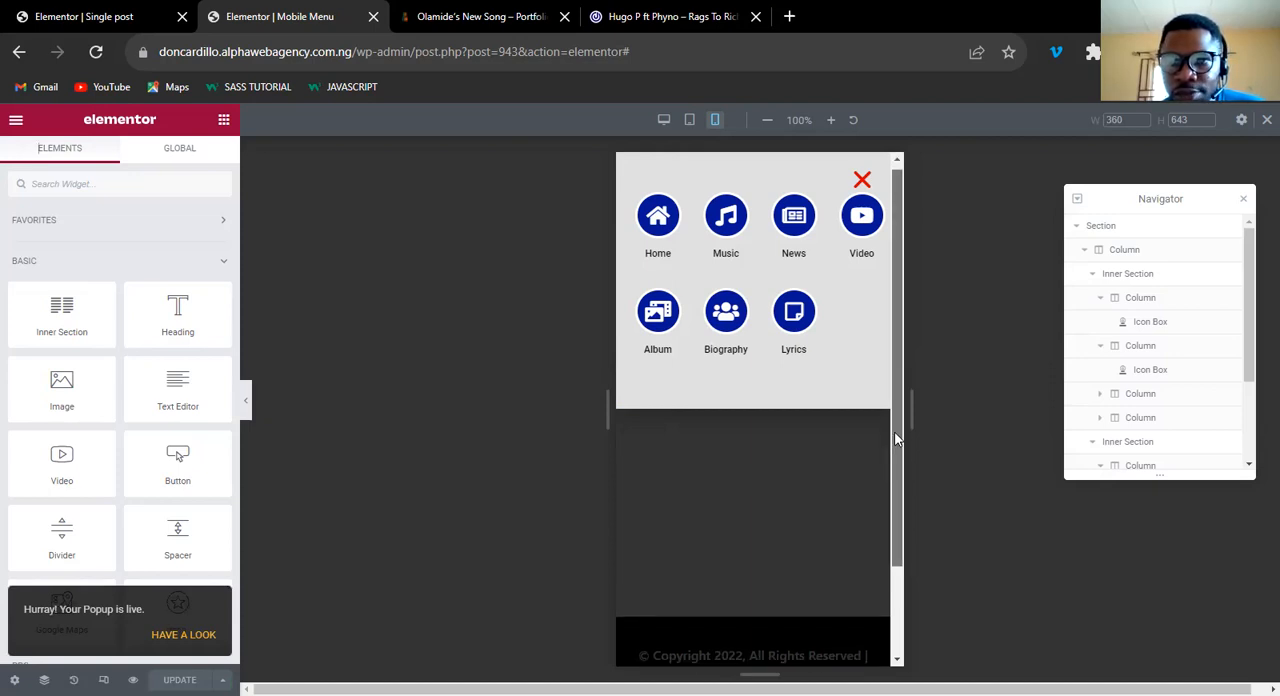
pyautogui.moveTo(895, 433); pyautogui.dragTo(895, 430)
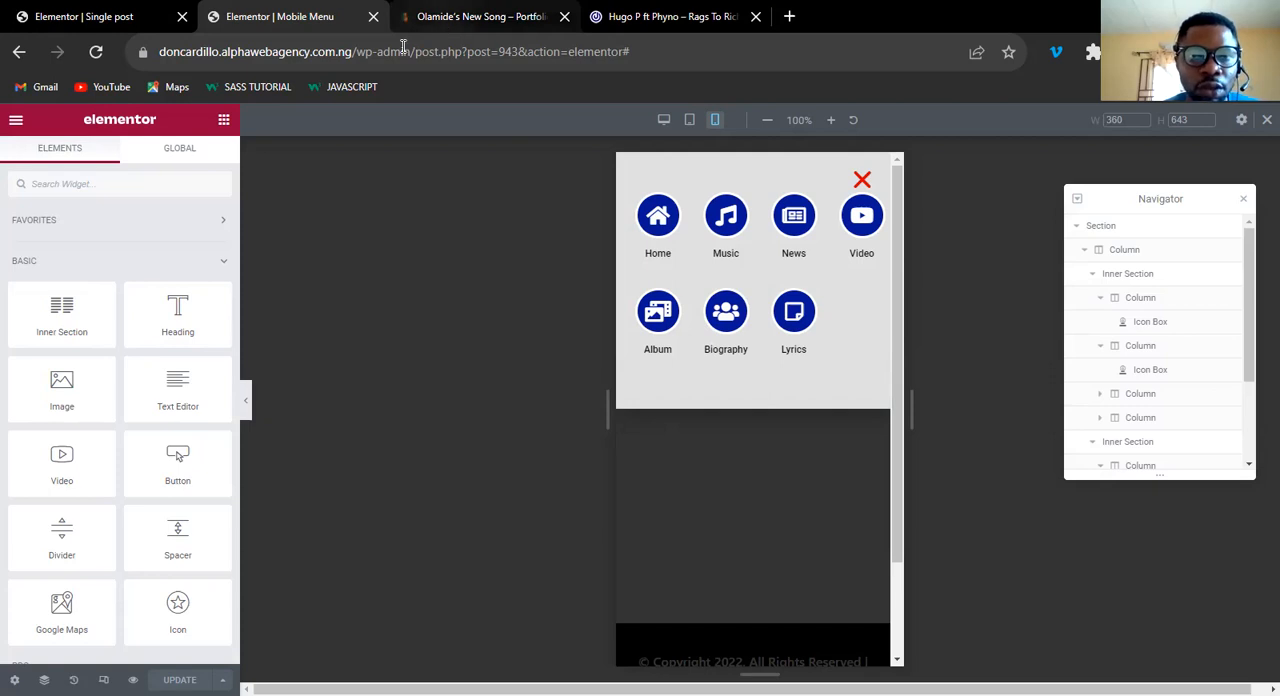
# Switch to the Olamide's New Song post, close the developer tools and open the site's WordPress dashboard.
pyautogui.hotkey('ctrl', 'Tab')
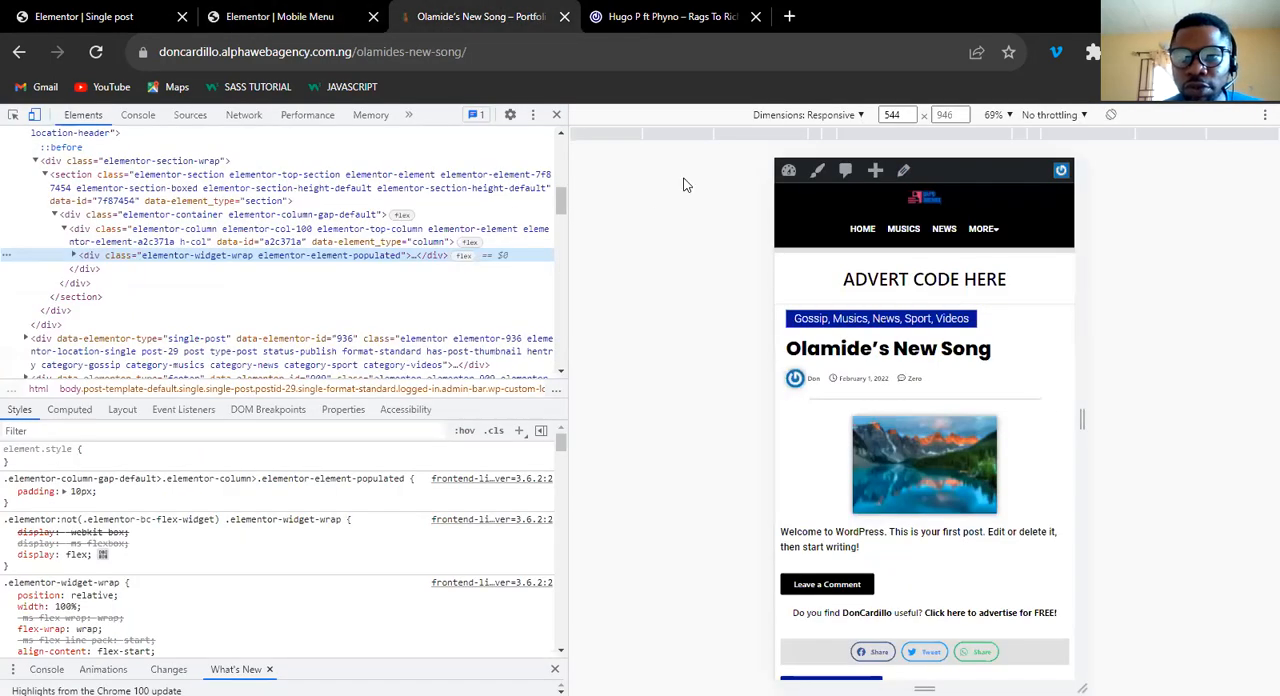
pyautogui.click(559, 114)
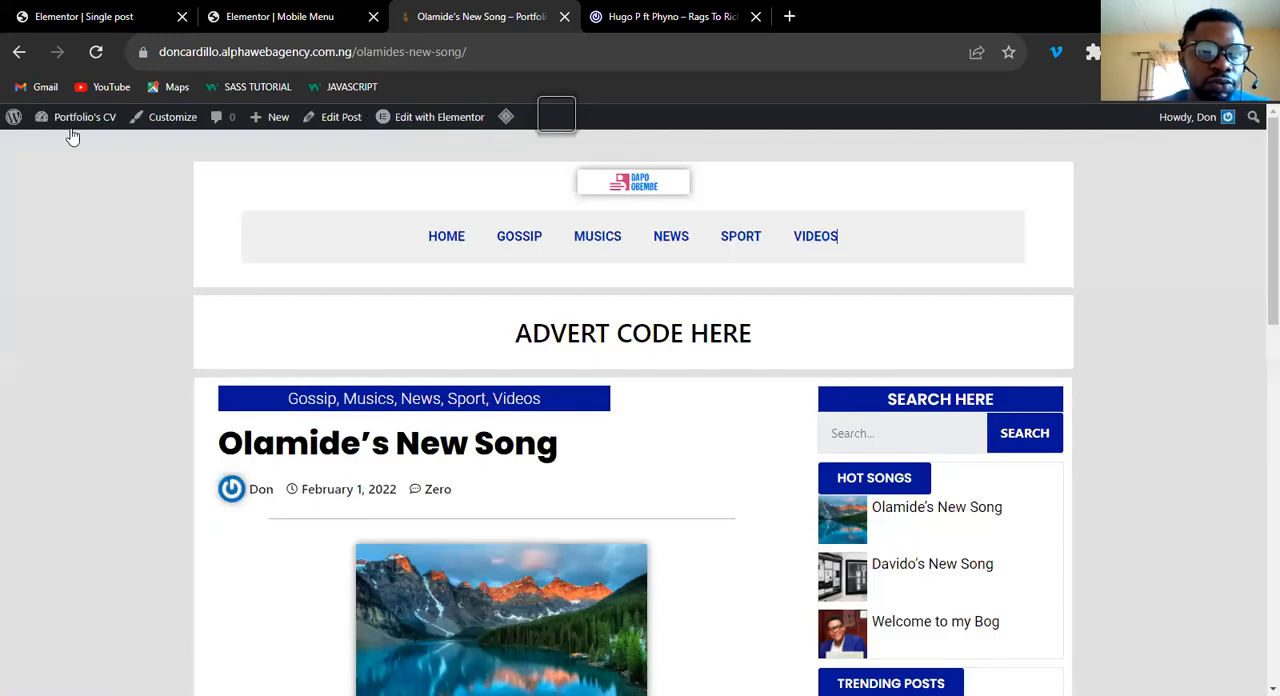
pyautogui.click(66, 146)
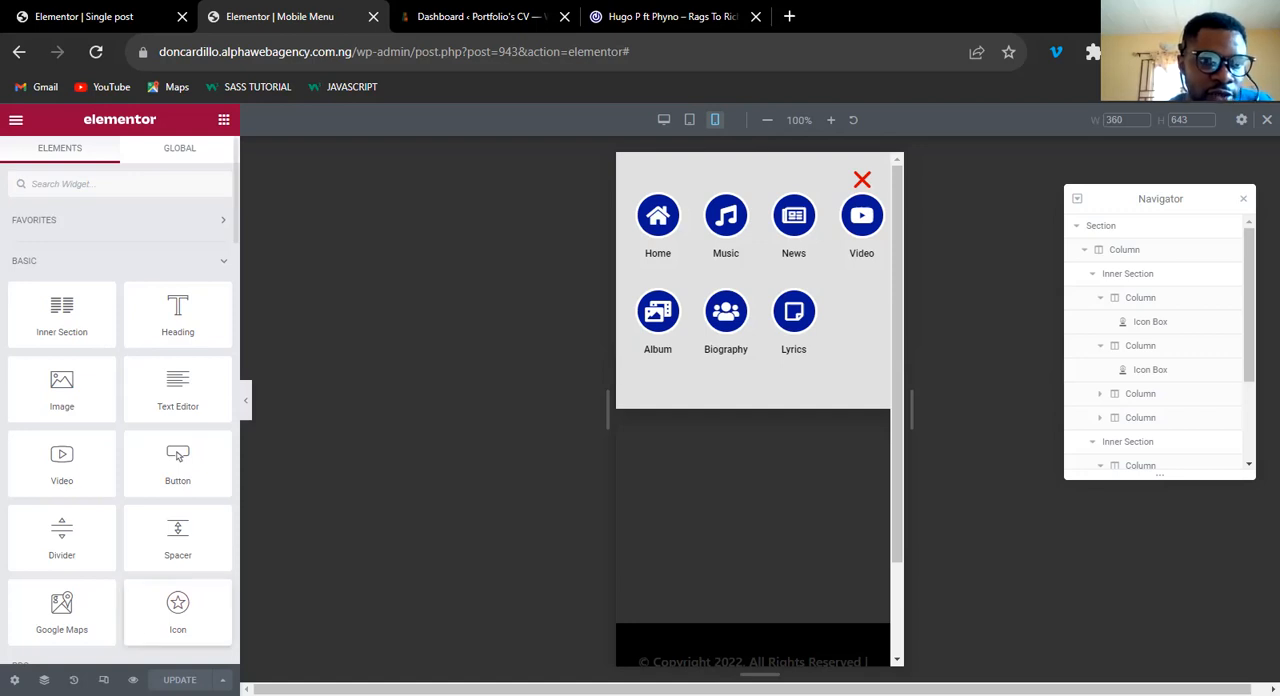
# Set the Mobile Menu popup's Open By Selector to a[href="#mobile-menu"] and update the popup.
pyautogui.click(14, 680)
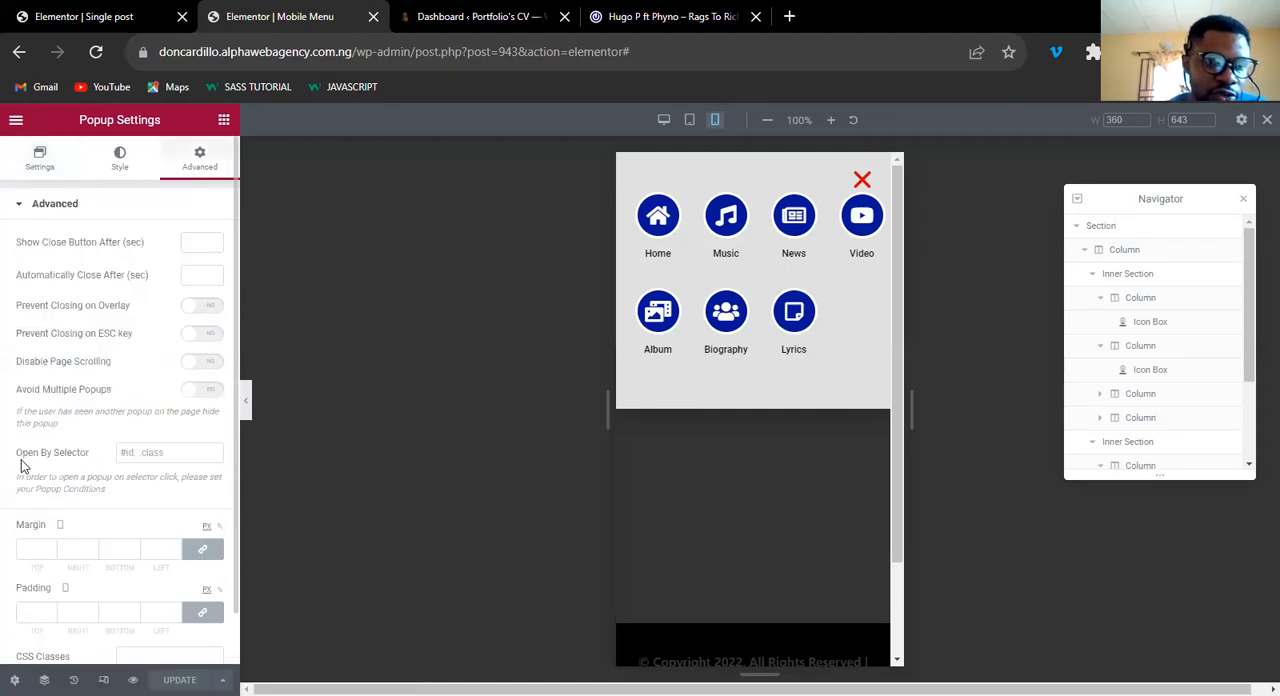
pyautogui.click(125, 453)
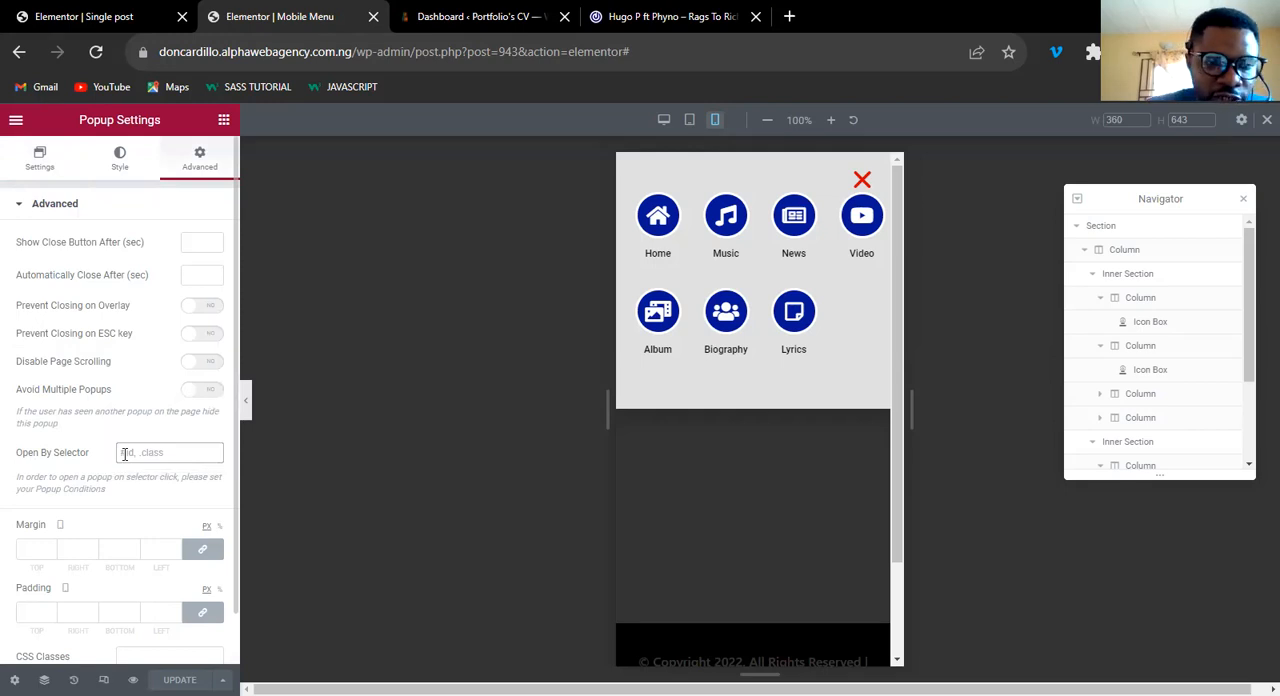
pyautogui.write('#')
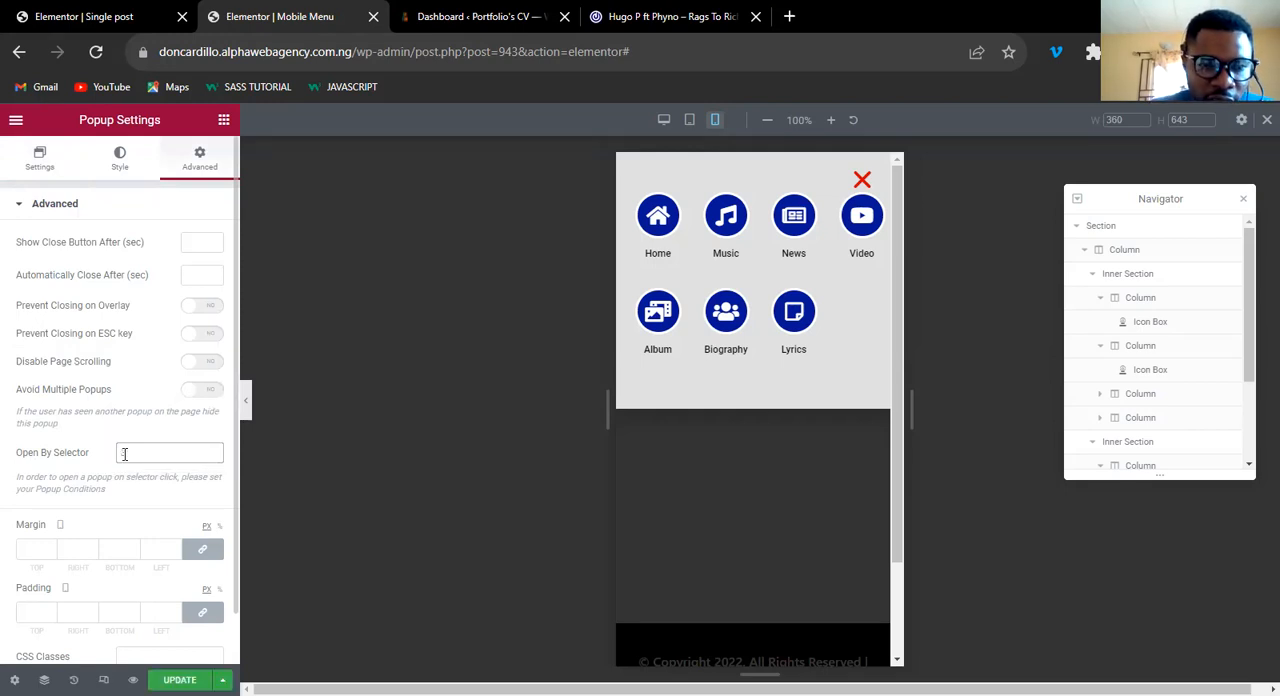
pyautogui.press('BackSpace')
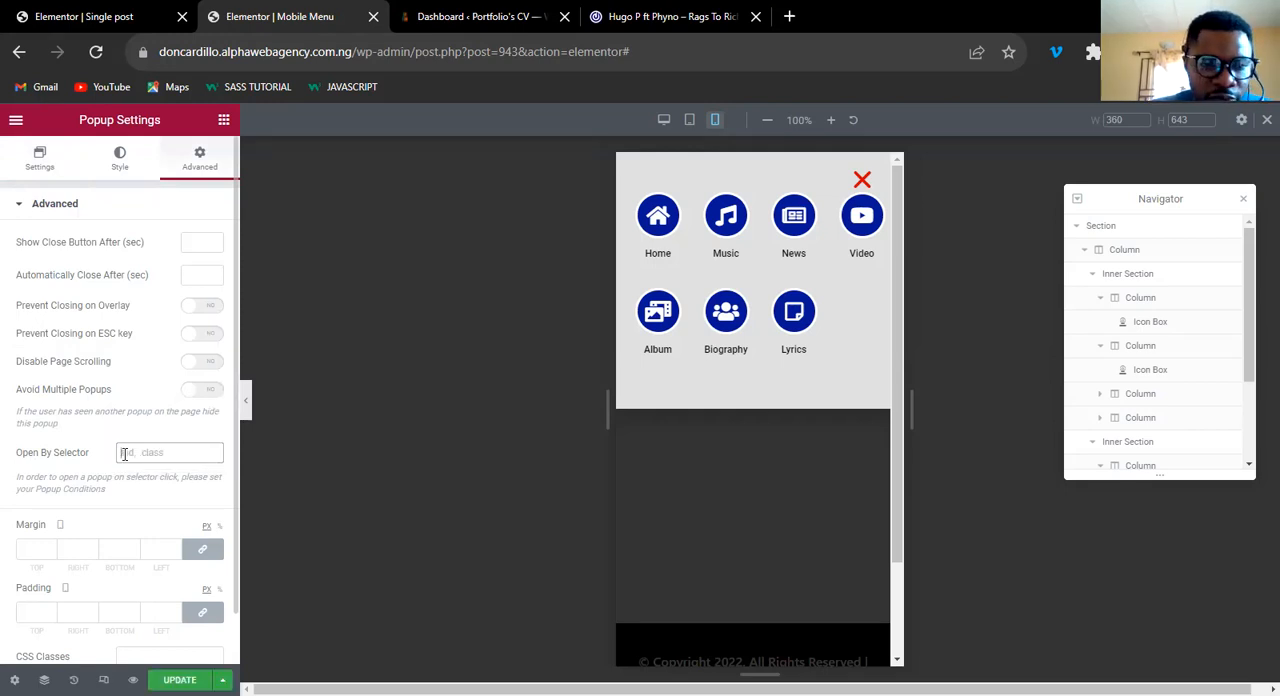
pyautogui.write('#')
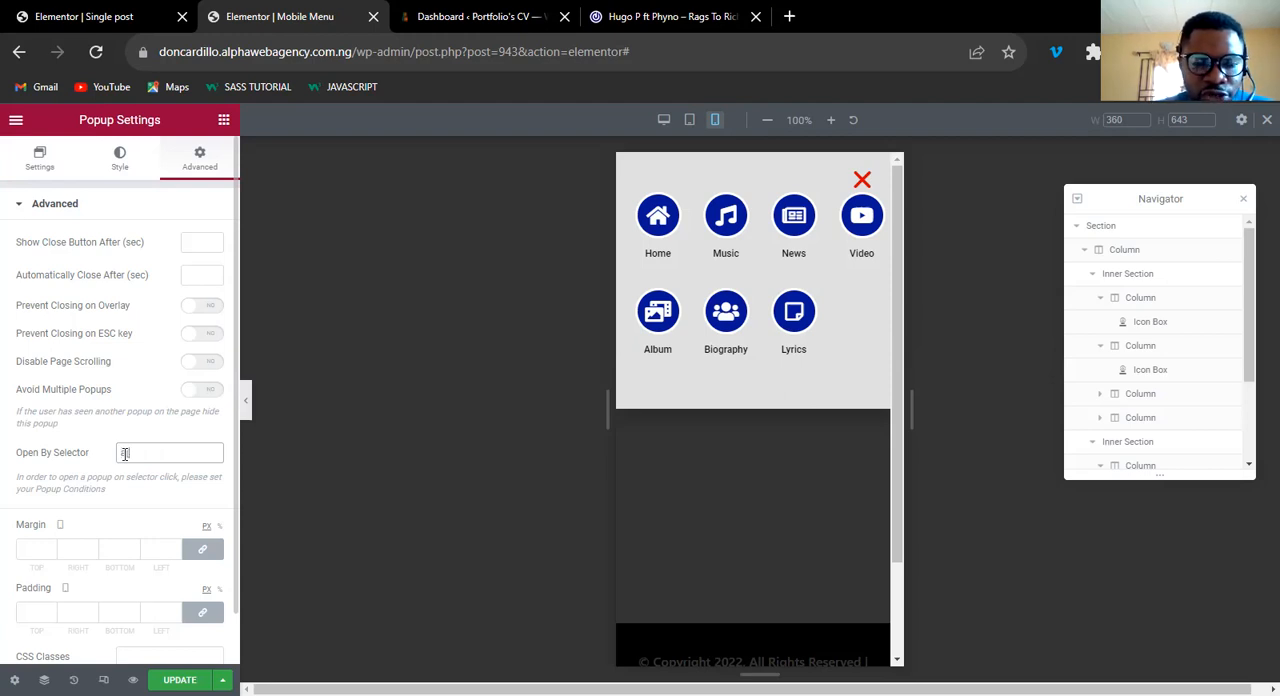
pyautogui.write('[href="#')
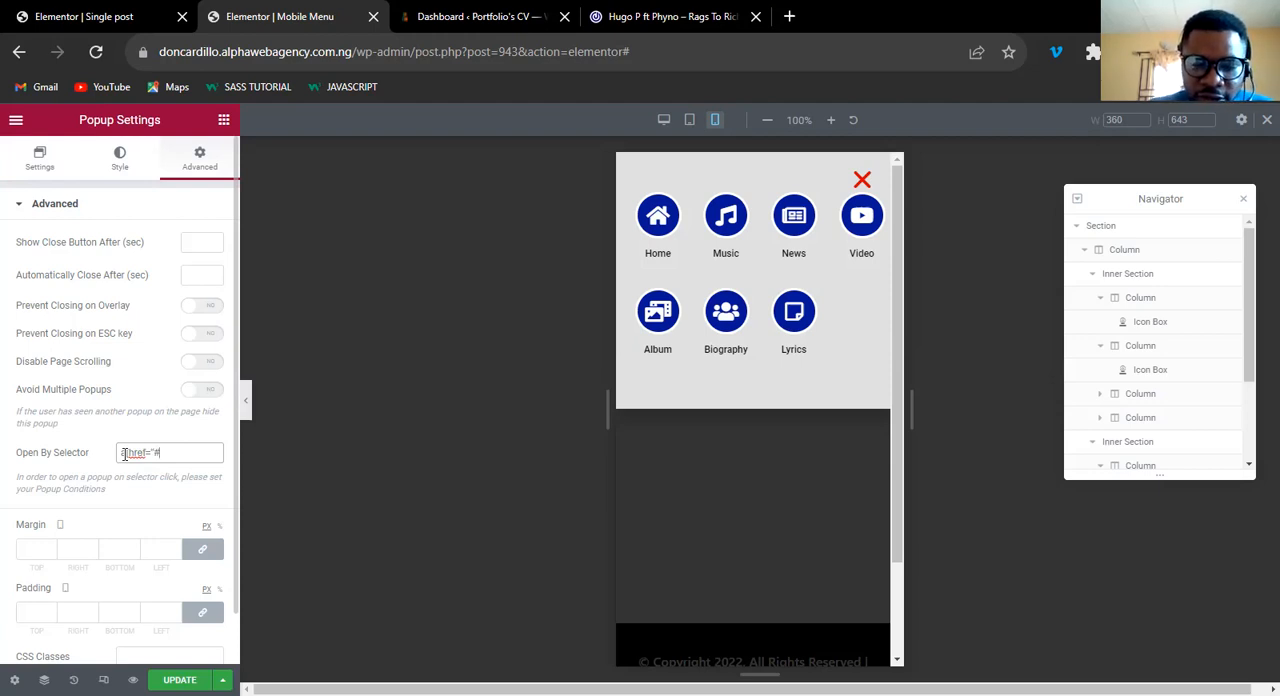
pyautogui.write('mobile')
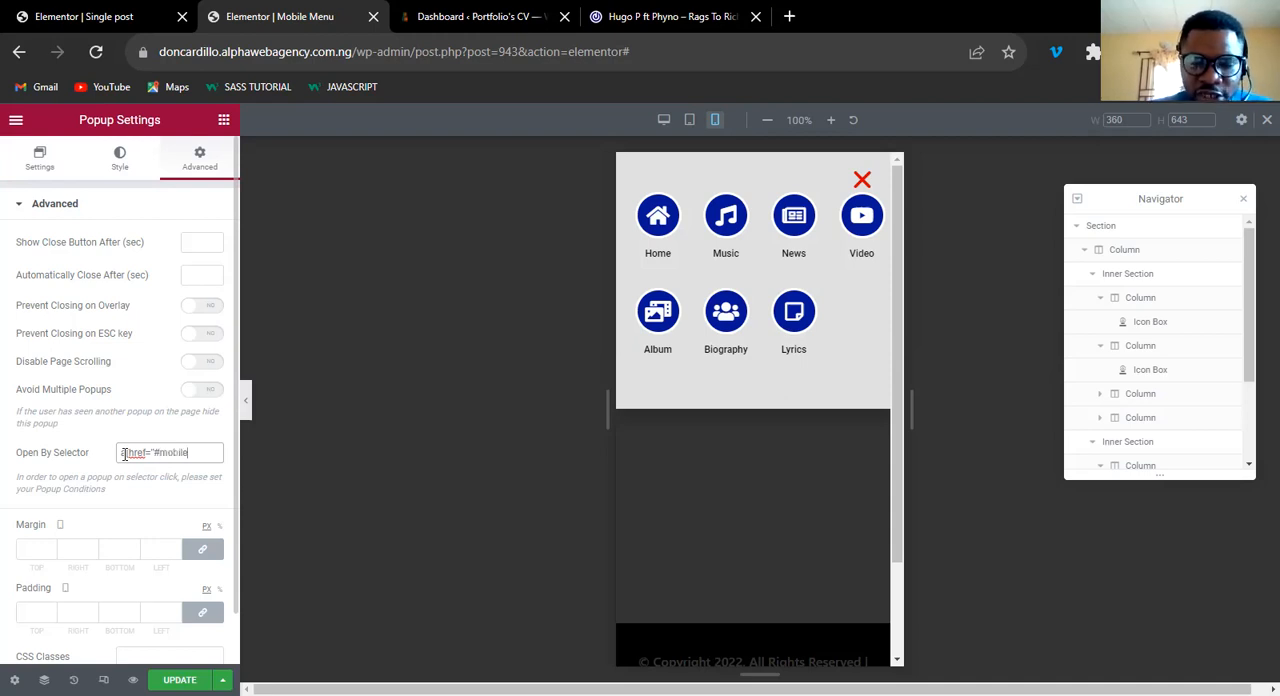
pyautogui.write('-m')
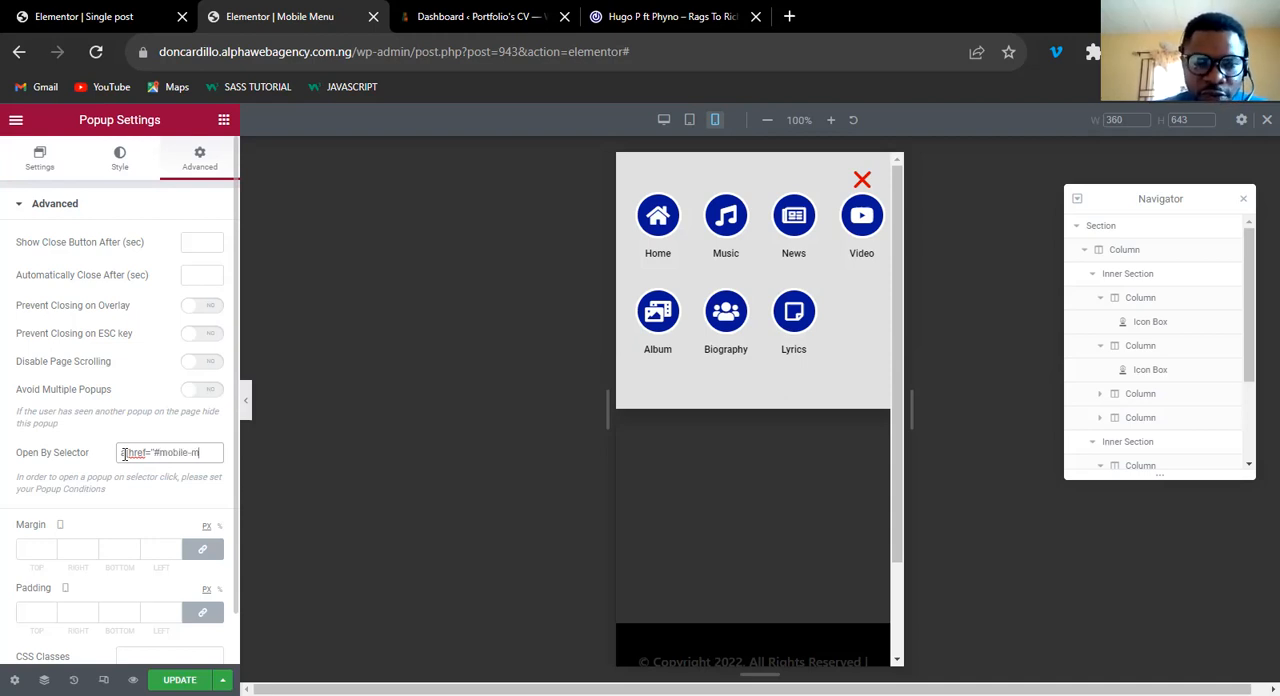
pyautogui.write('enu"]')
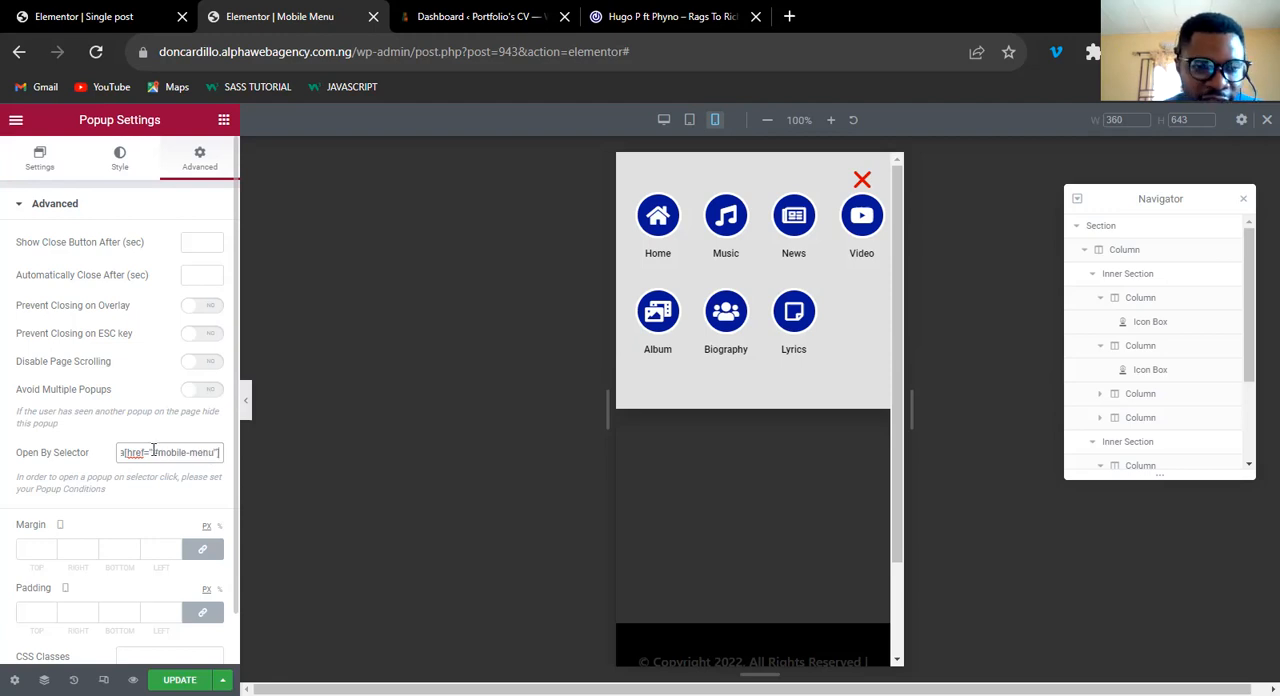
pyautogui.moveTo(152, 452); pyautogui.dragTo(211, 452)
pyautogui.hotkey('ctrl', 'c')
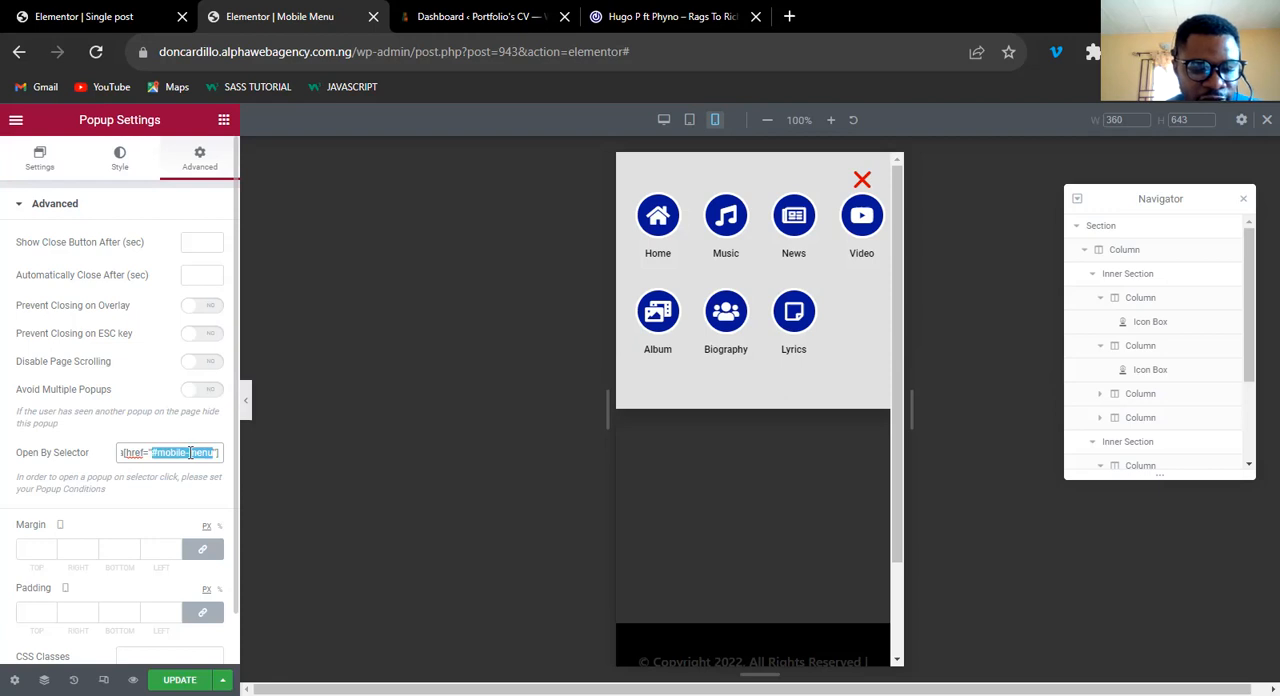
pyautogui.click(117, 488)
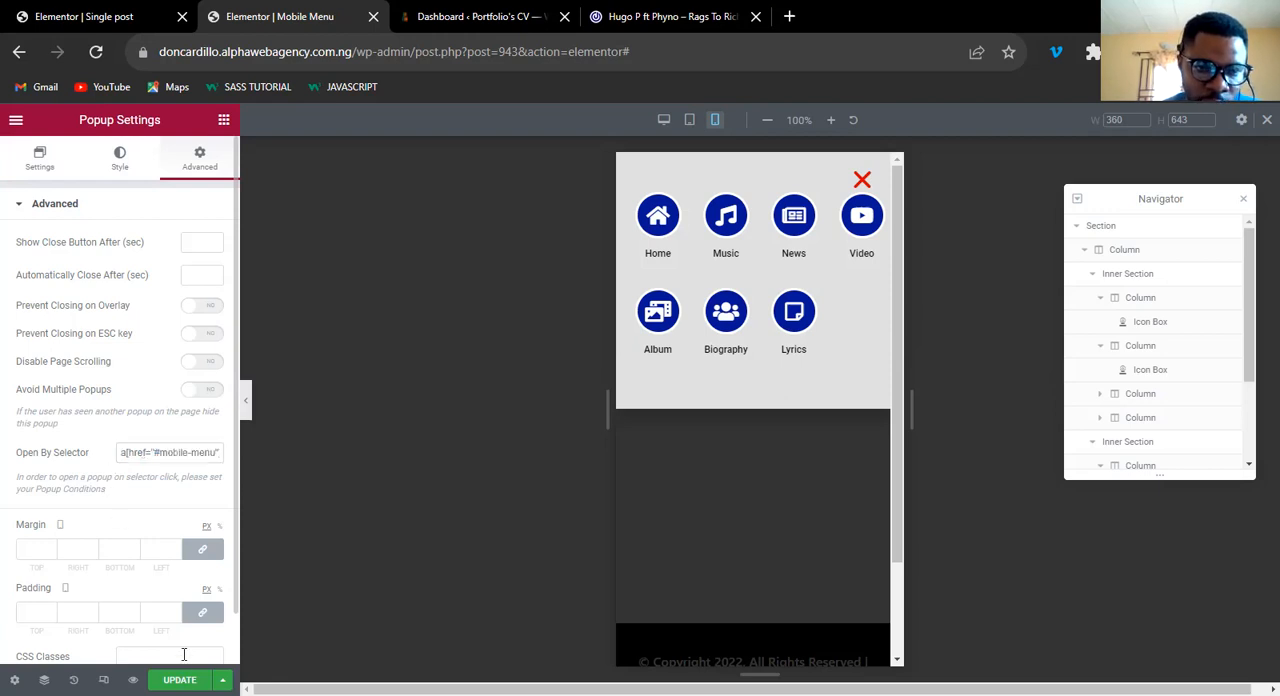
pyautogui.click(180, 680)
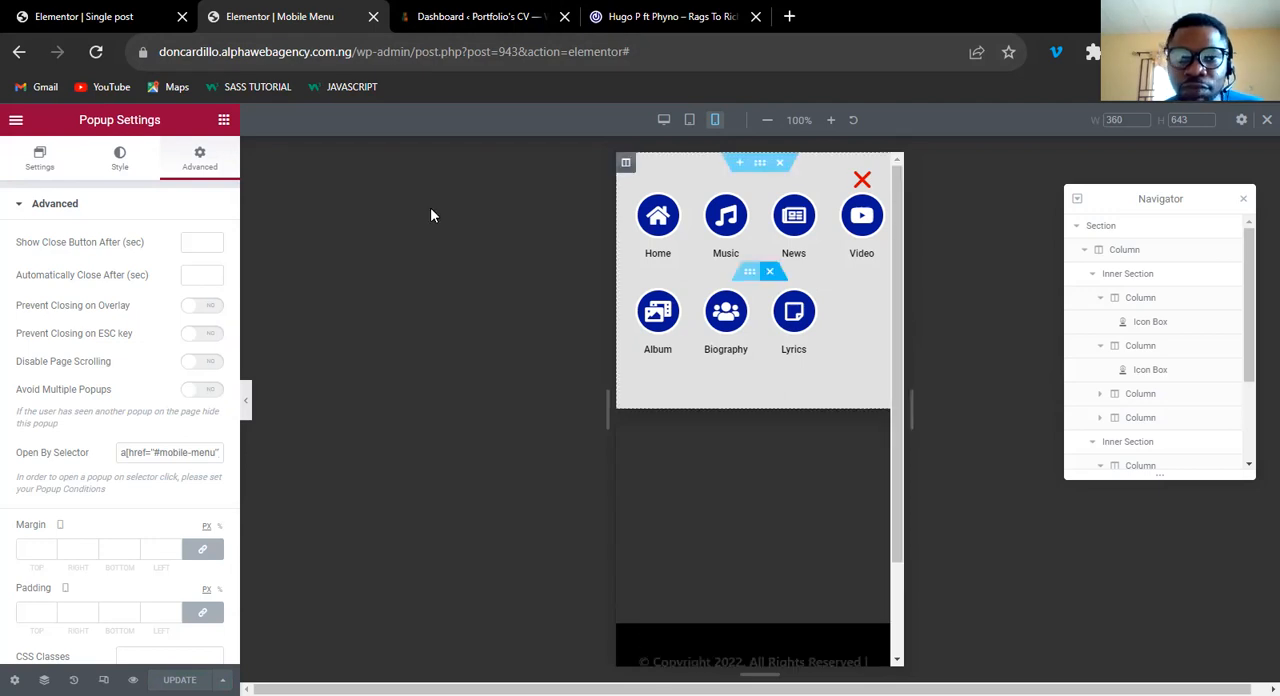
# Return to the open WordPress admin dashboard of the site.
pyautogui.click(115, 17)
pyautogui.click(268, 17)
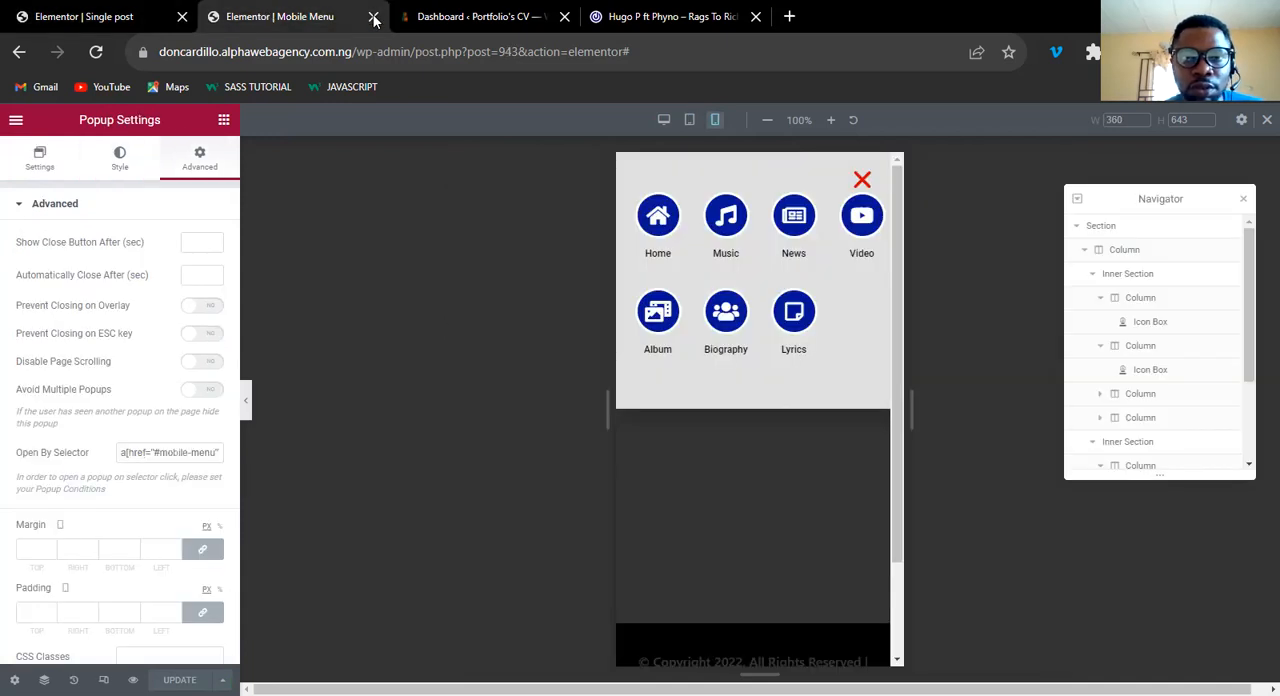
pyautogui.click(468, 19)
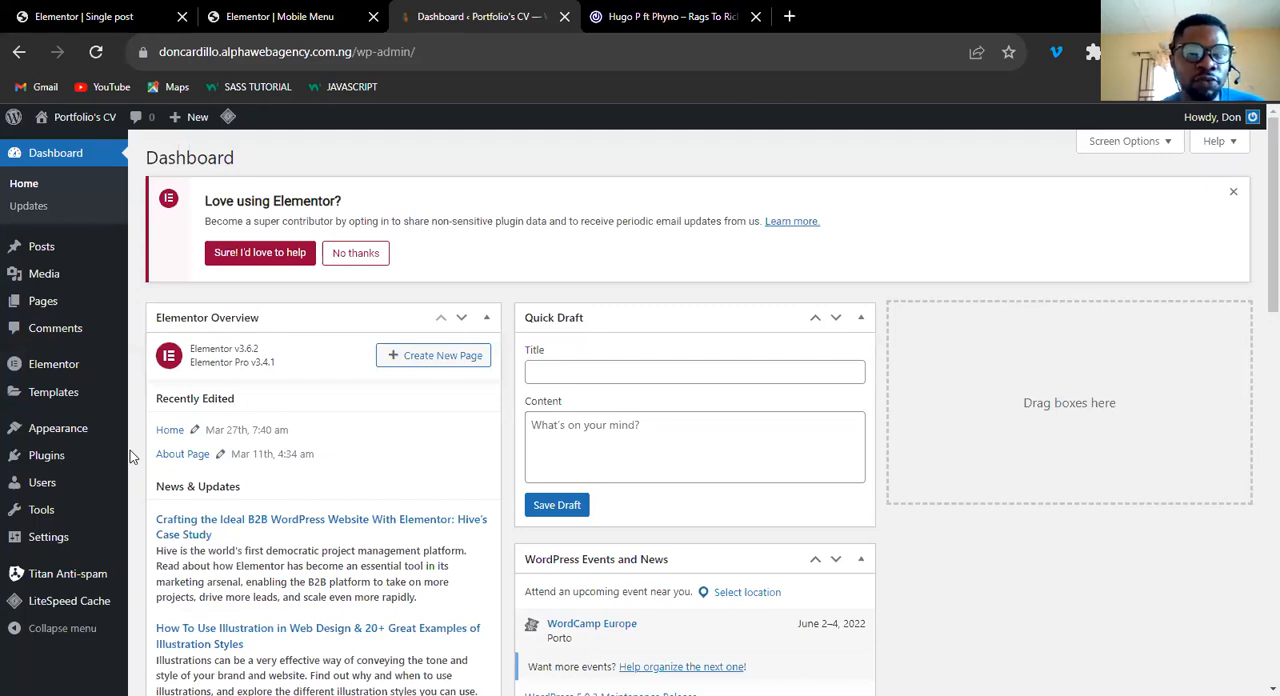
# Open the site's menu editor and load the Mobile Menu (Header) for editing.
pyautogui.moveTo(60, 428)
pyautogui.click(158, 475)
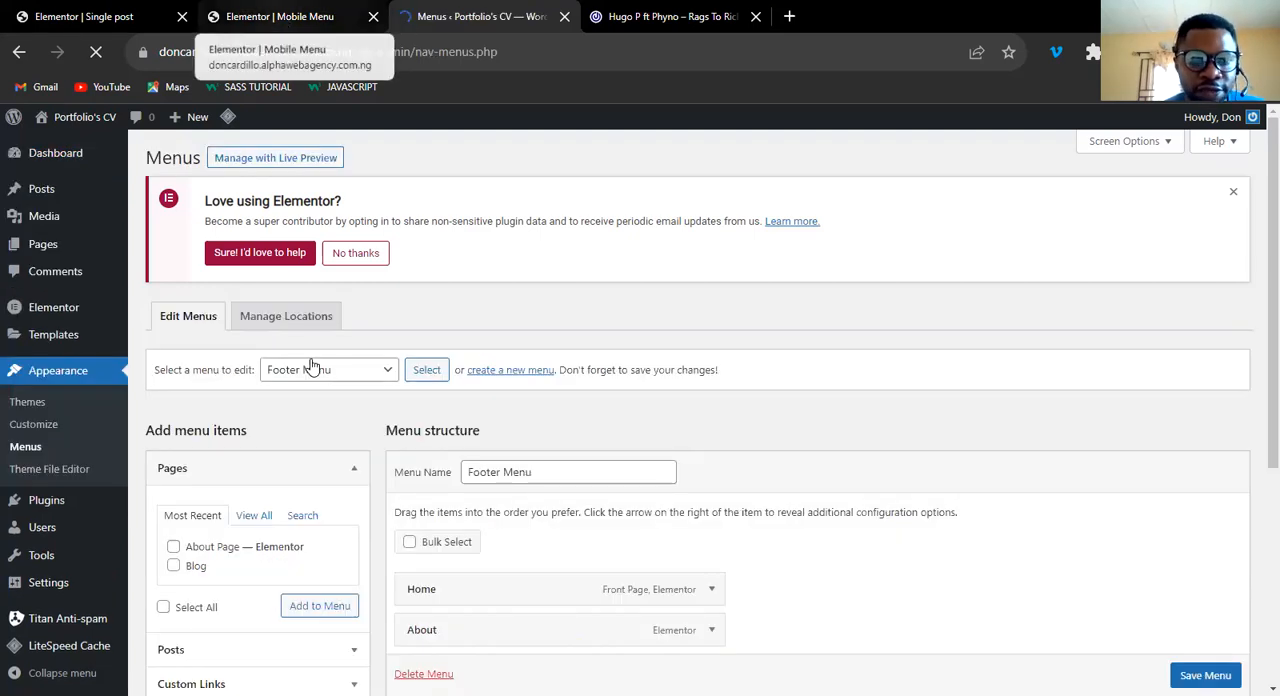
pyautogui.scroll(-4, 523, 397)
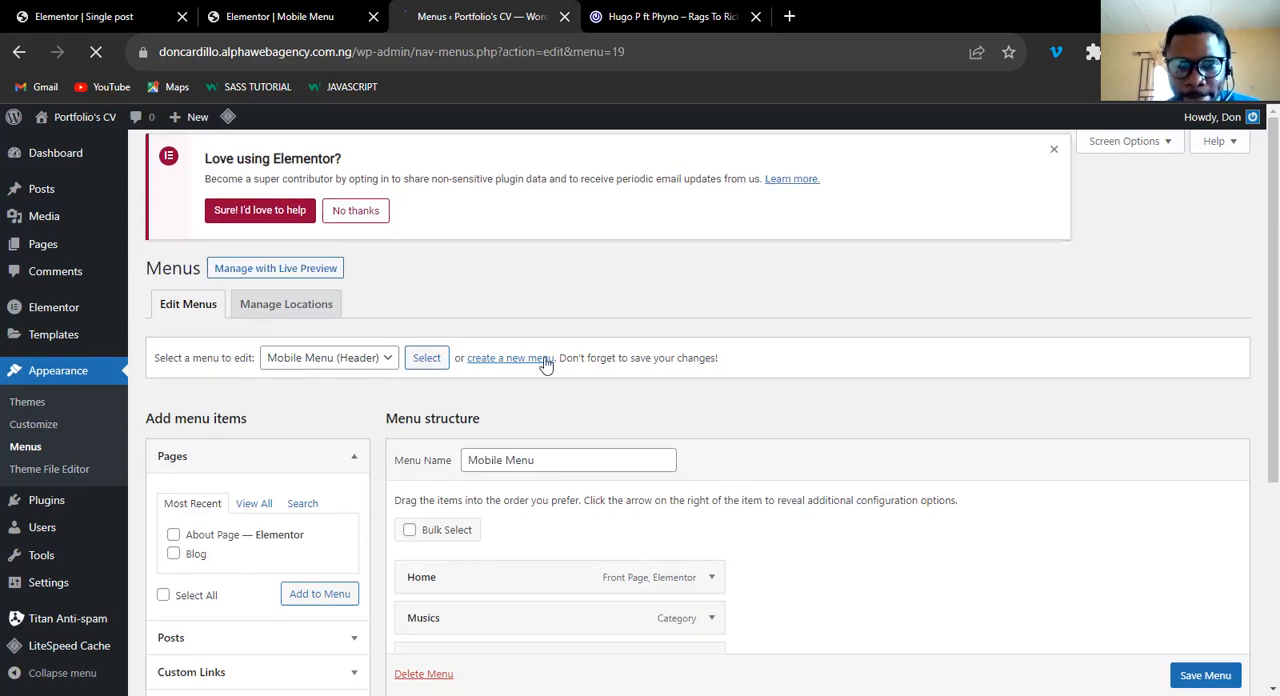
pyautogui.scroll(-3, 498, 399)
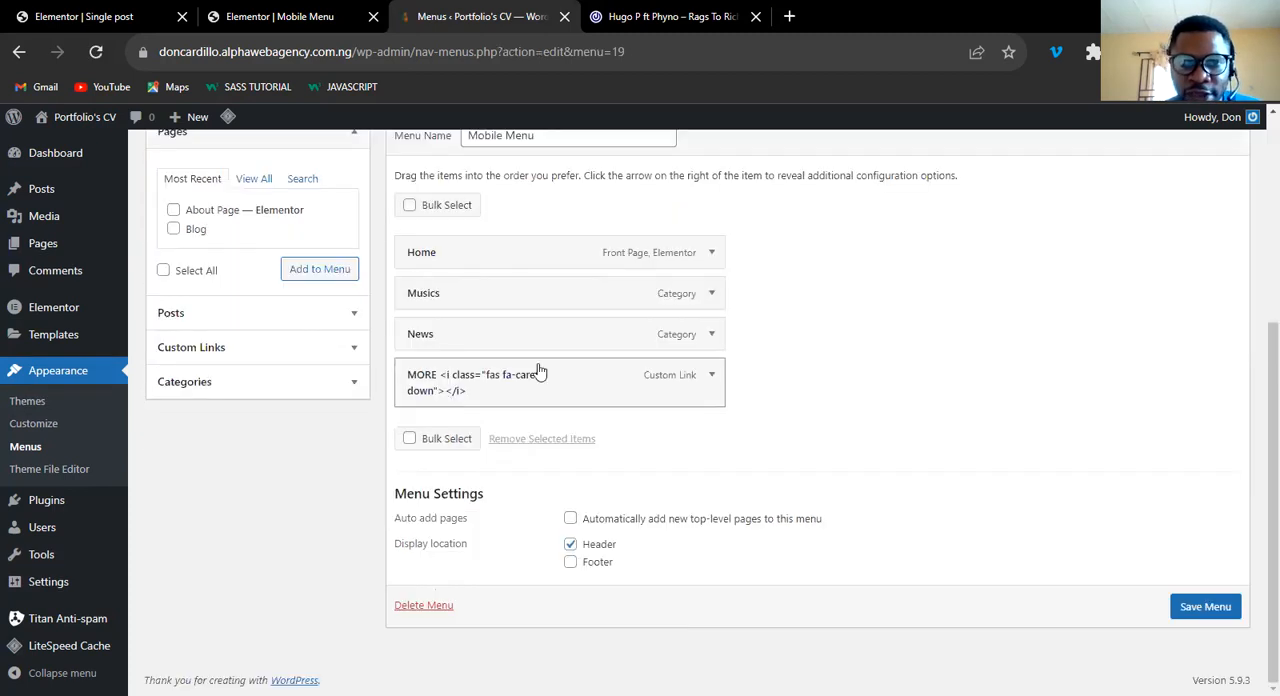
# Set the URL of the MORE custom link in the Mobile Menu to #mobile-menu and save the menu.
pyautogui.click(712, 378)
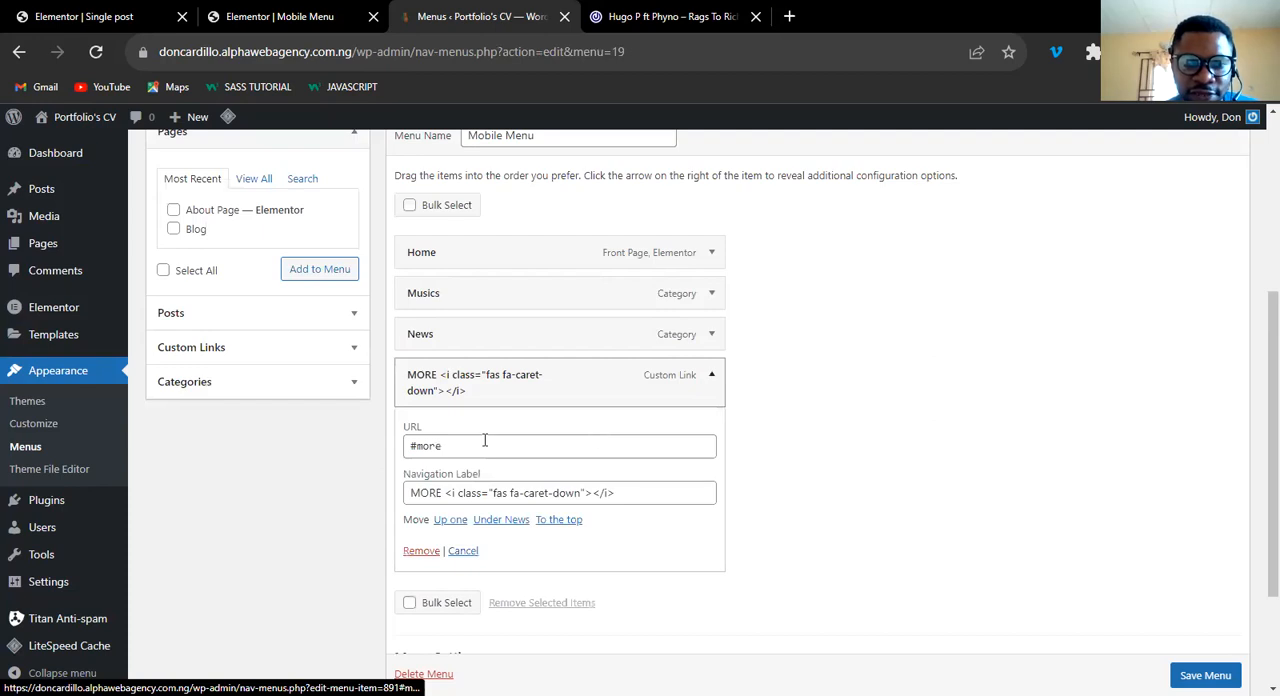
pyautogui.click(466, 447)
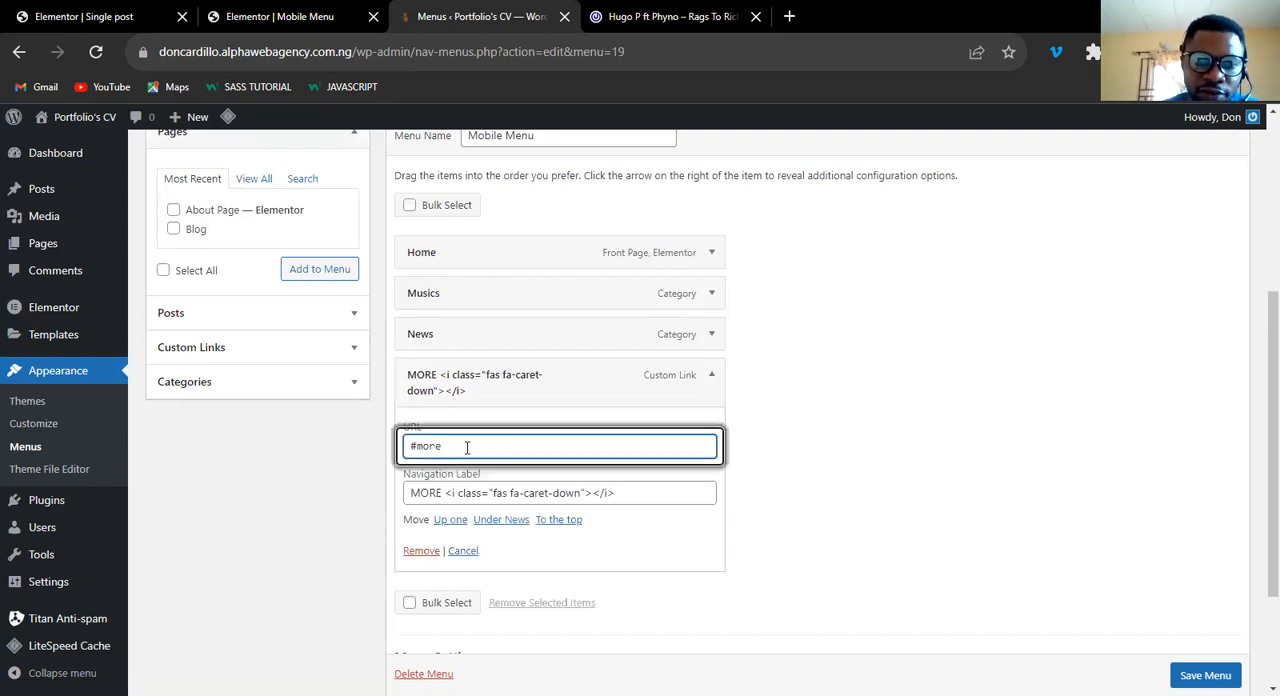
pyautogui.press('BackSpace')
pyautogui.press('BackSpace')
pyautogui.press('BackSpace')
pyautogui.press('BackSpace')
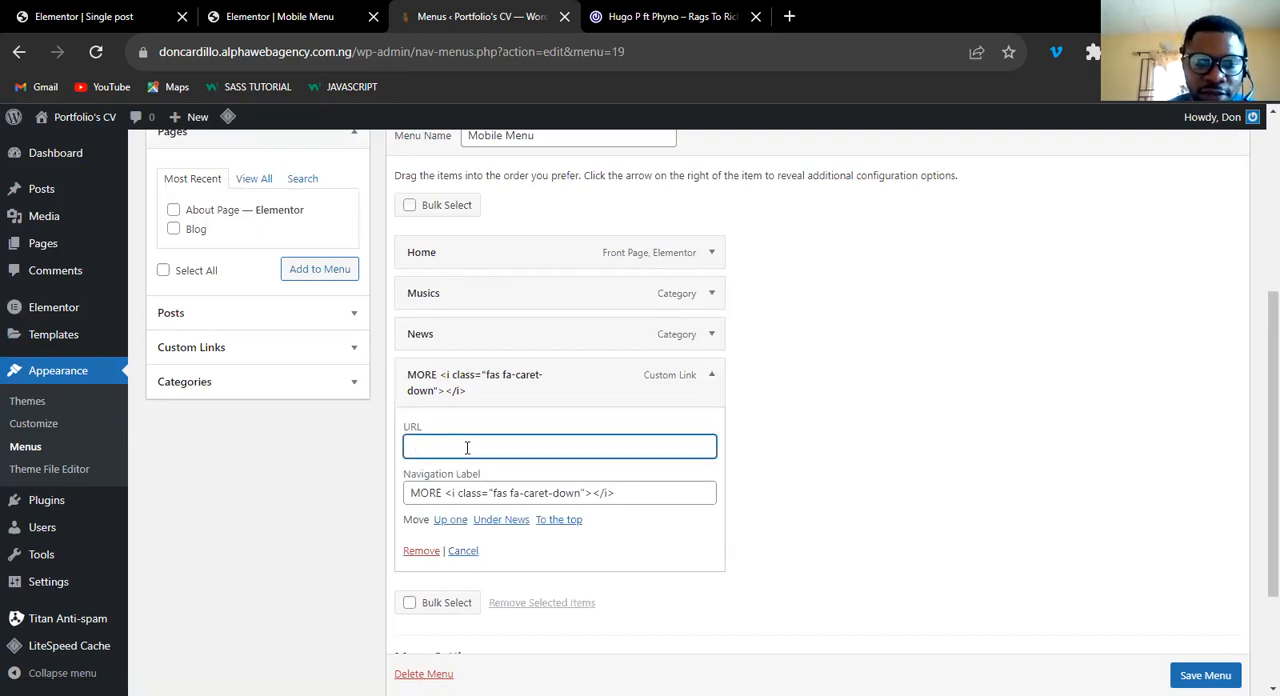
pyautogui.hotkey('ctrl', 'v')
pyautogui.scroll(-1, 700, 480)
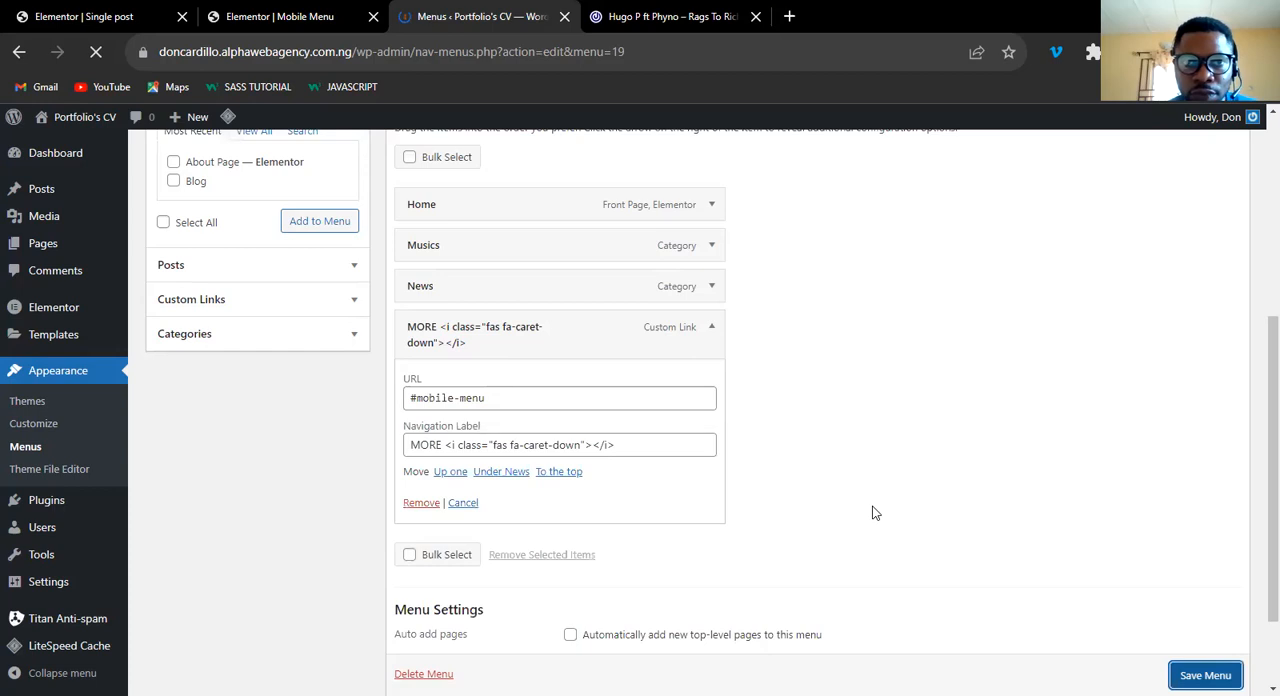
pyautogui.press('Return')
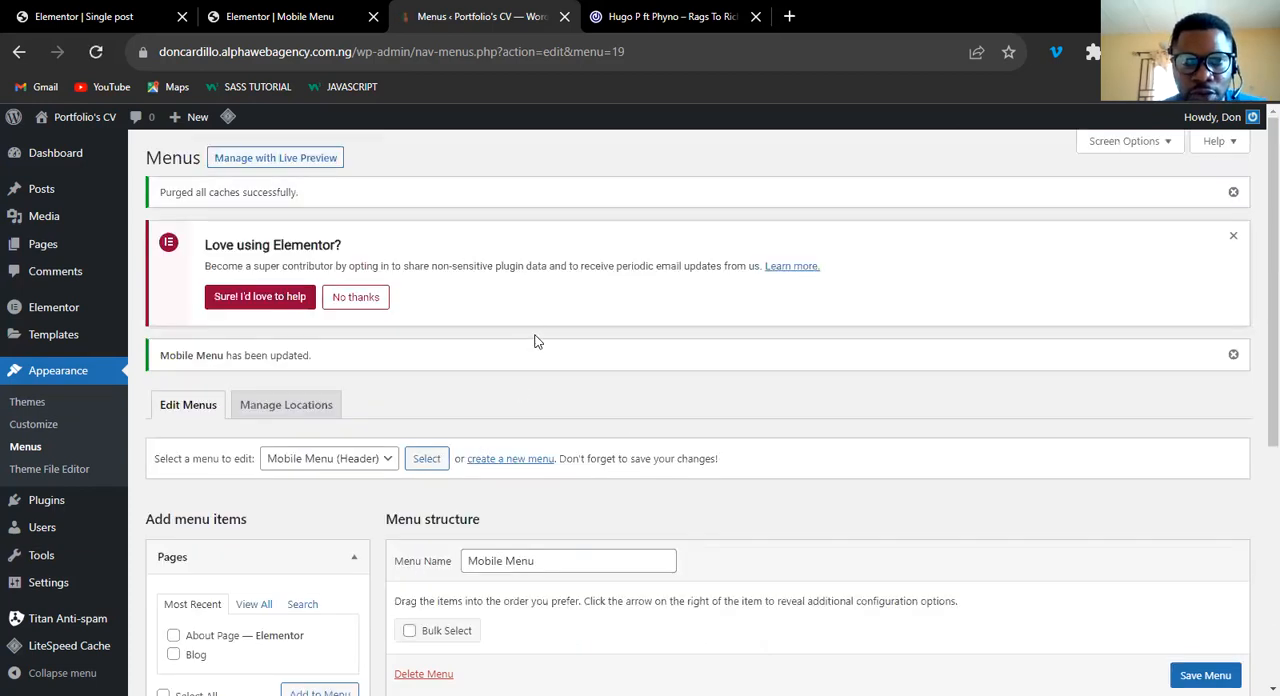
# Open the live site's home page in a new tab and display it in the responsive mobile view.
pyautogui.moveTo(70, 118)
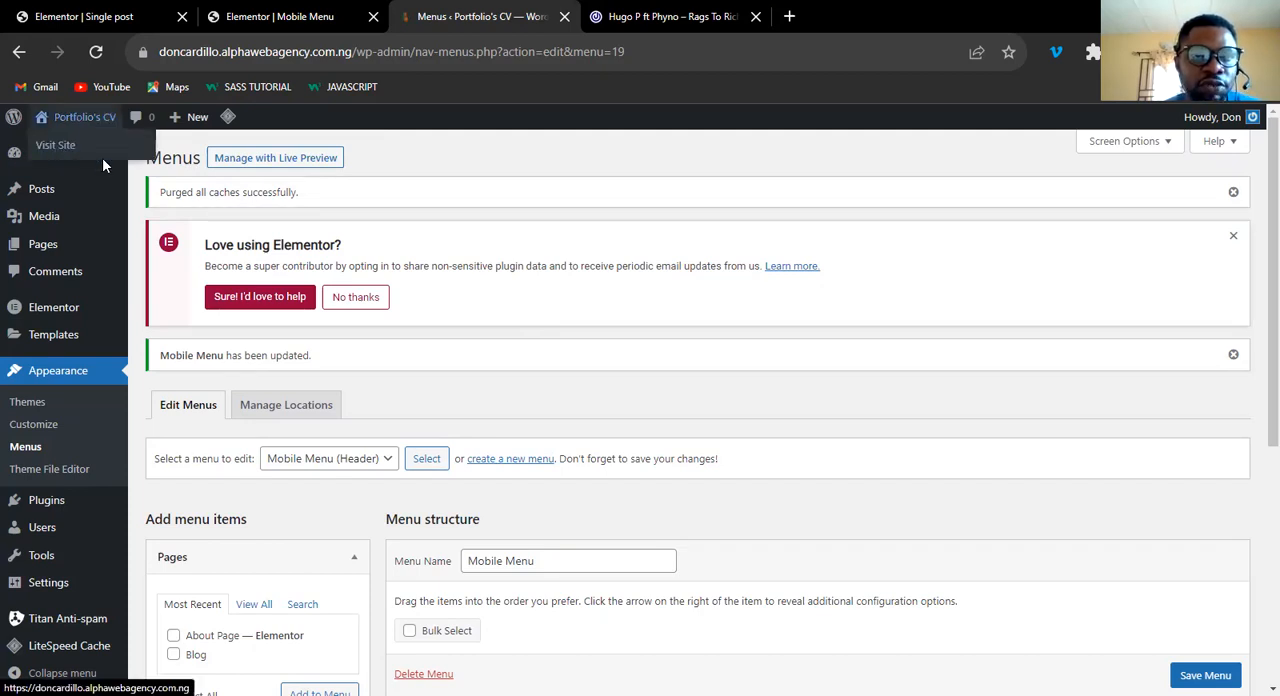
pyautogui.rightClick(56, 148)
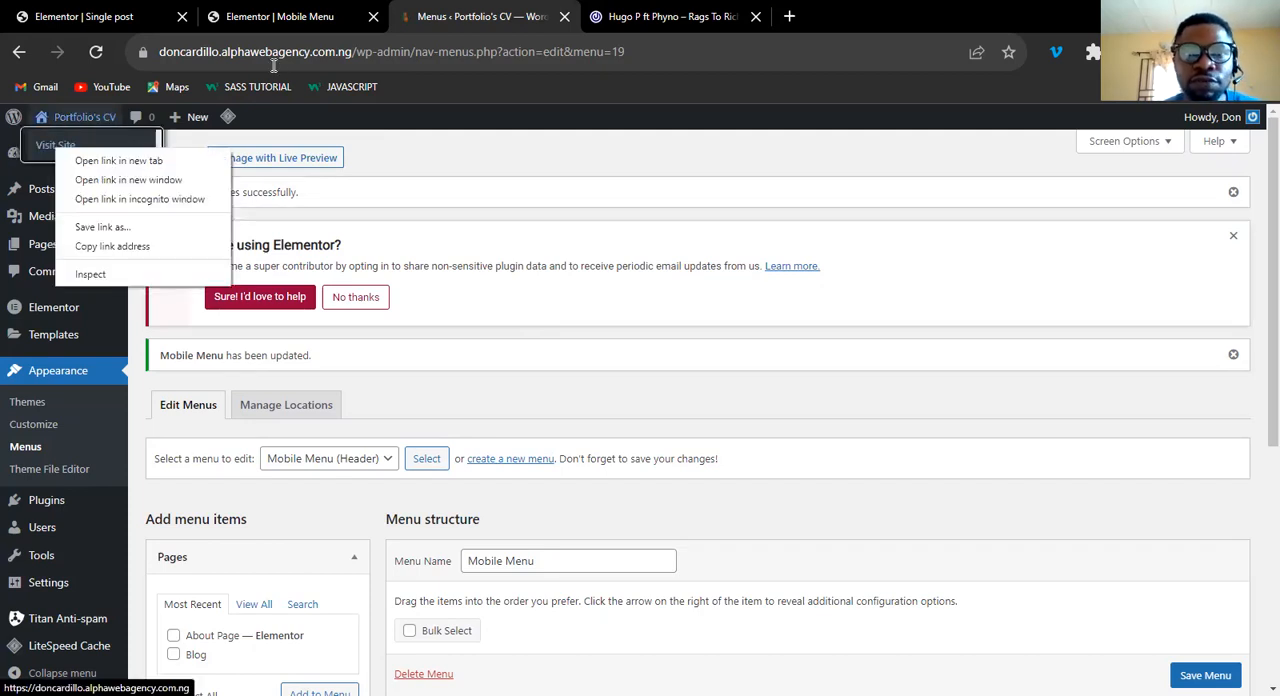
pyautogui.click(447, 30)
pyautogui.click(757, 290)
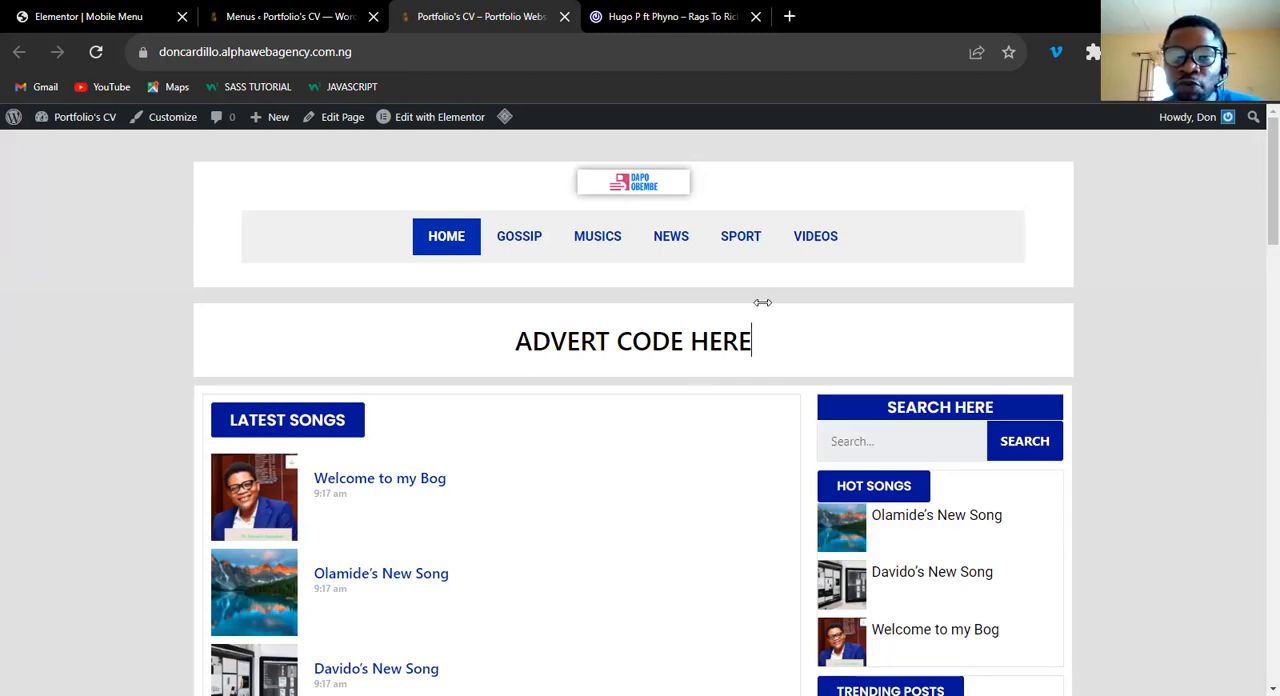
pyautogui.hotkey('ctrl', 'shift', 'i')
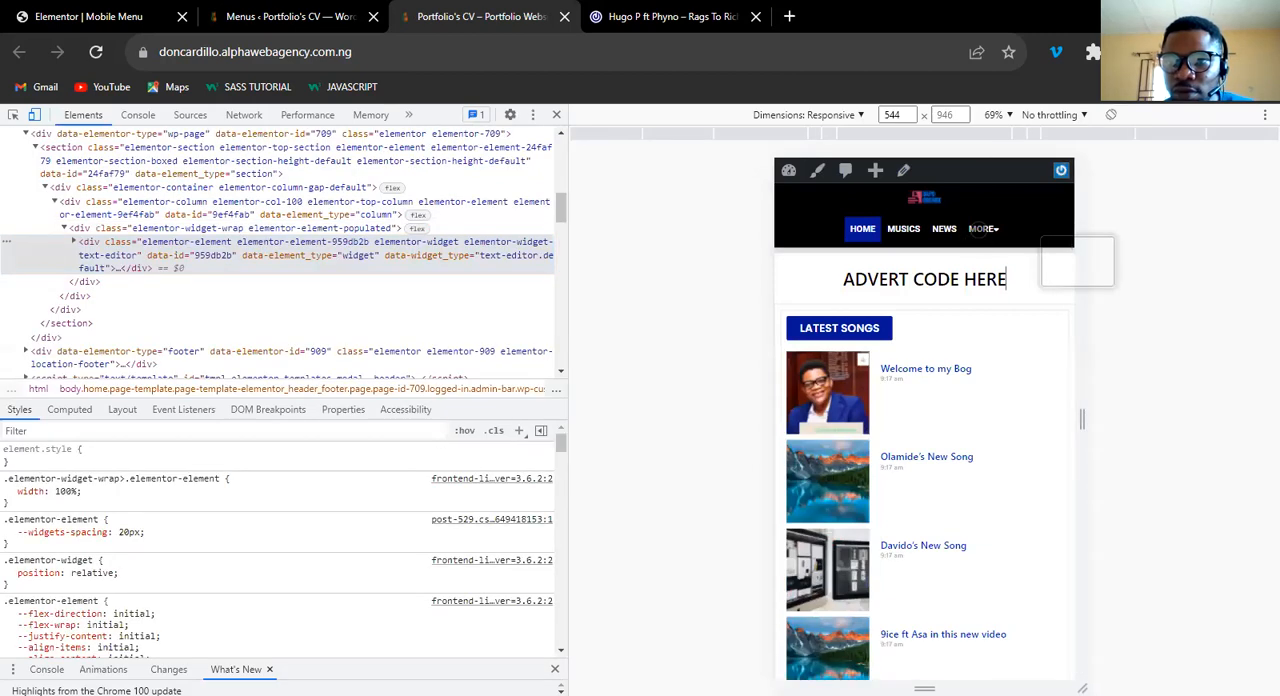
# Test the mobile menu popup from the MORE link, dismiss it and close the developer tools.
pyautogui.click(979, 228)
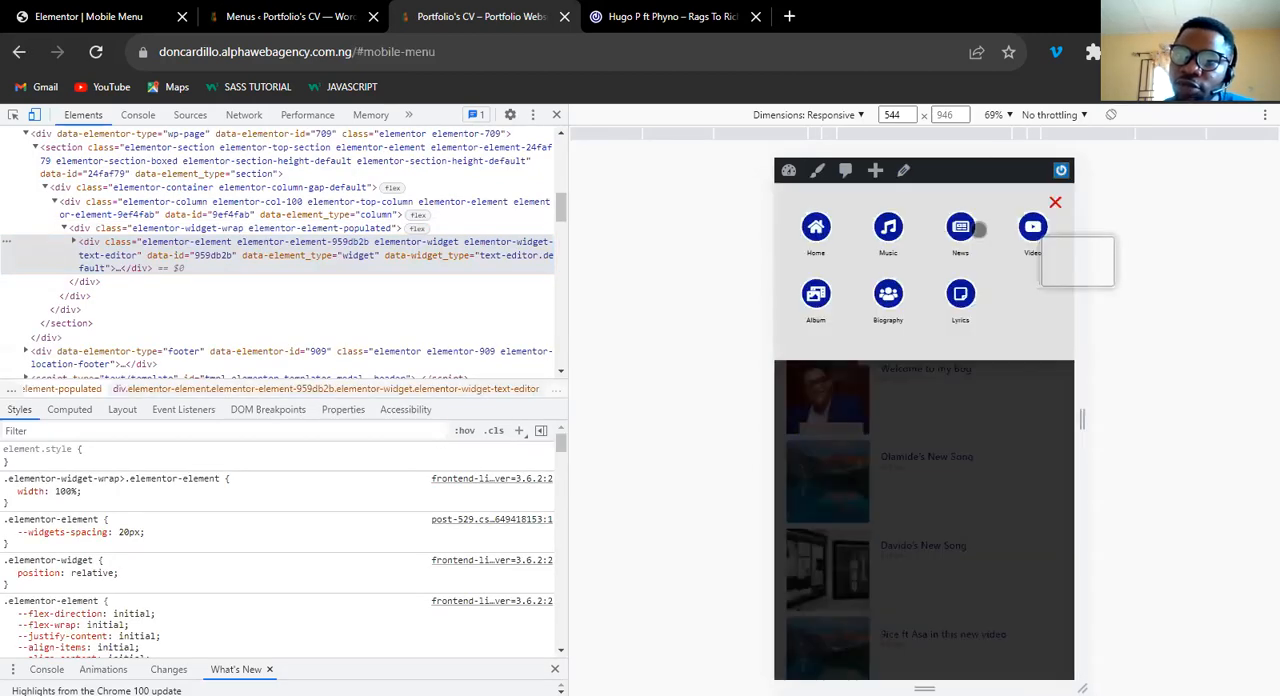
pyautogui.scroll(1, 988, 231)
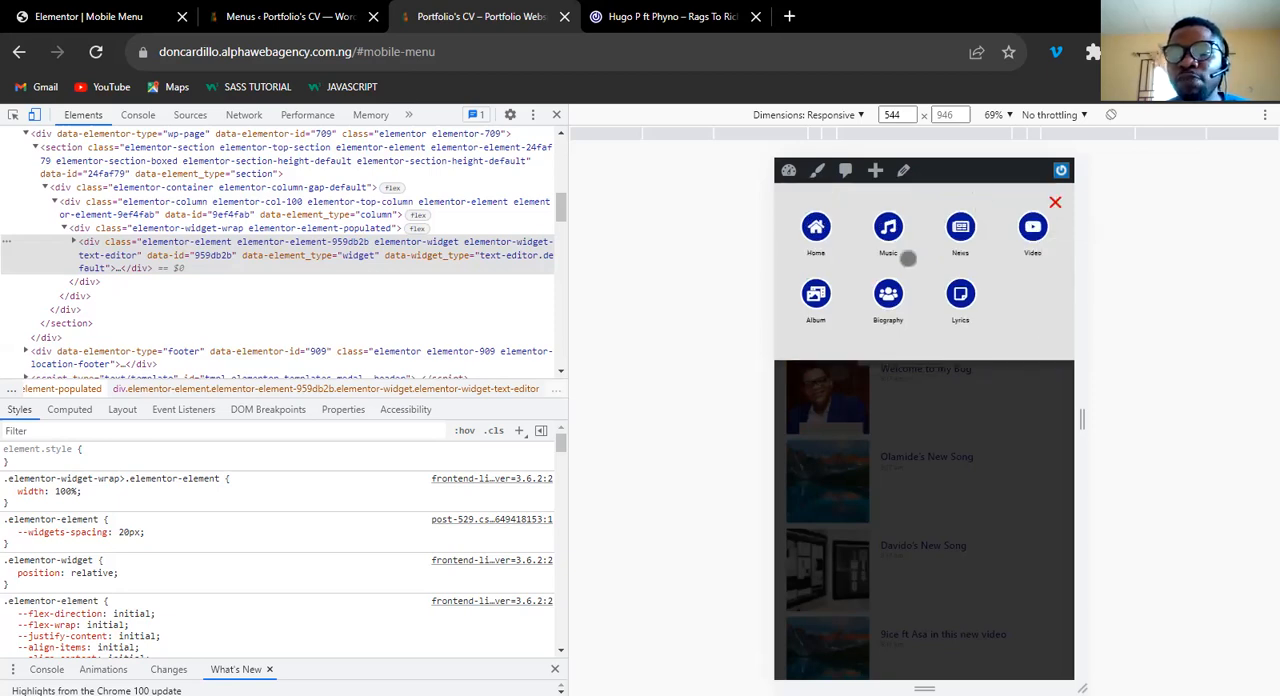
pyautogui.click(1055, 203)
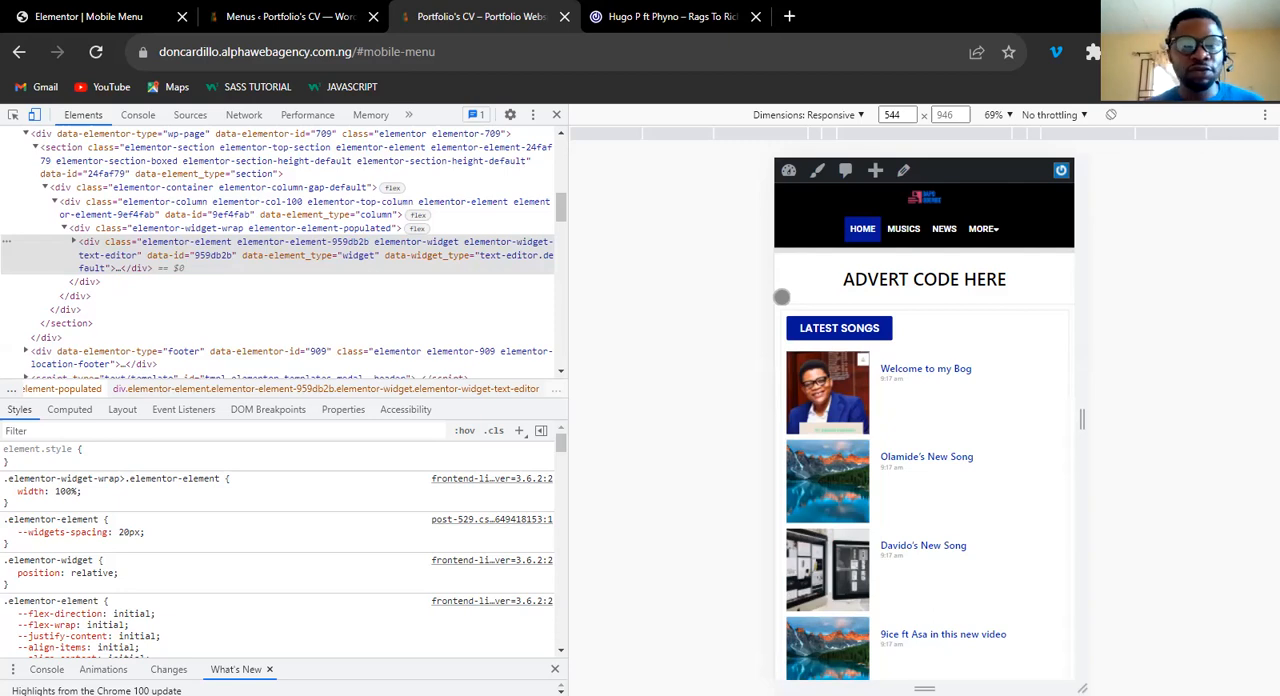
pyautogui.click(557, 116)
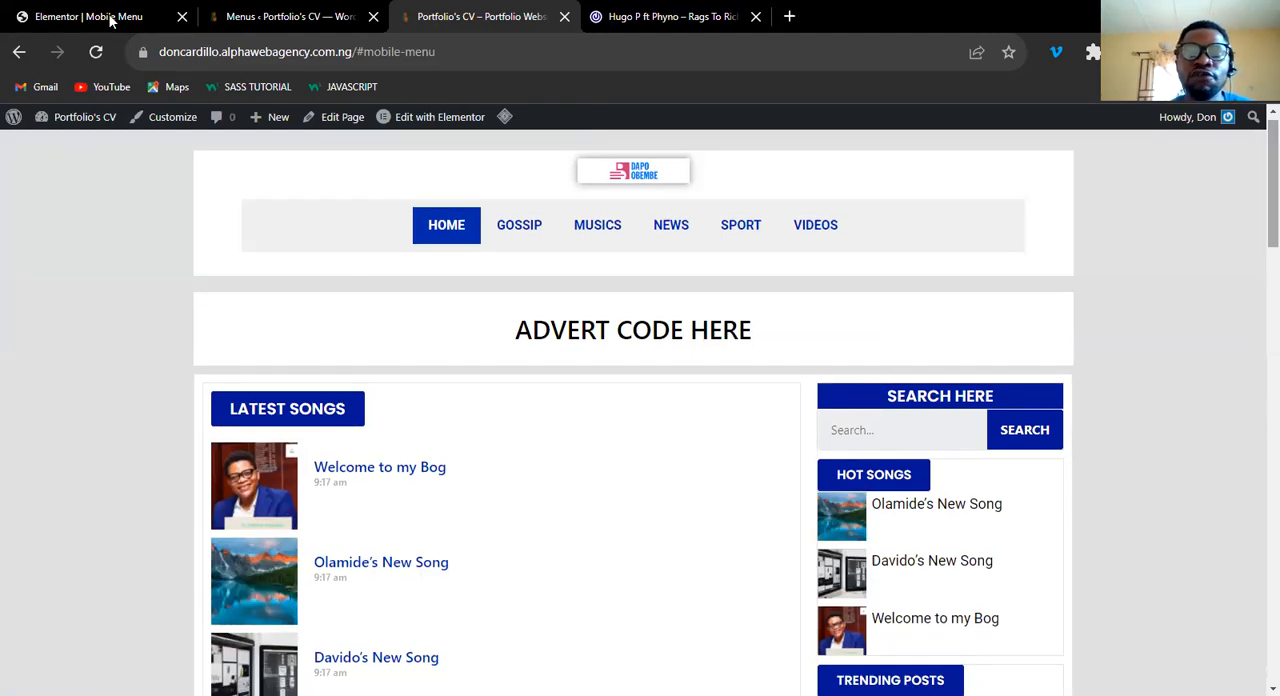
# Open the blog's Gossip category, switch to the 042jam site's Music category page and examine its overall layout.
pyautogui.click(519, 225)
pyautogui.hotkey('ctrl', 'Tab')
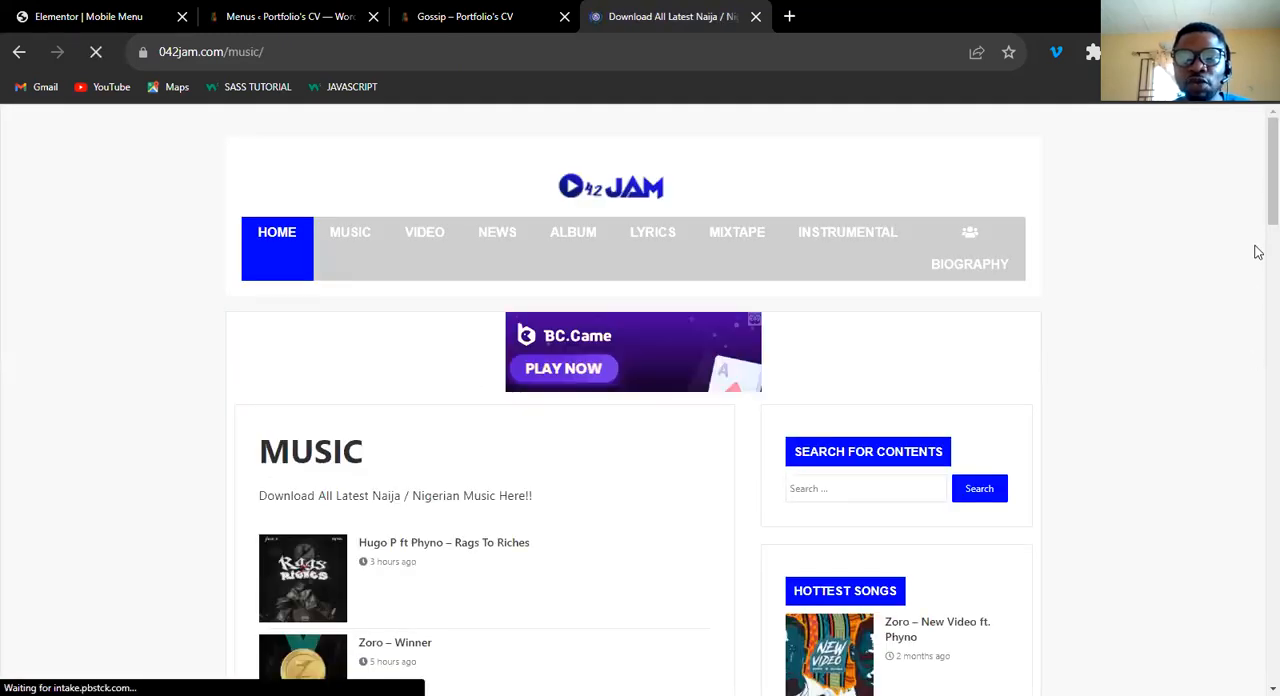
pyautogui.scroll(-10, 1257, 412)
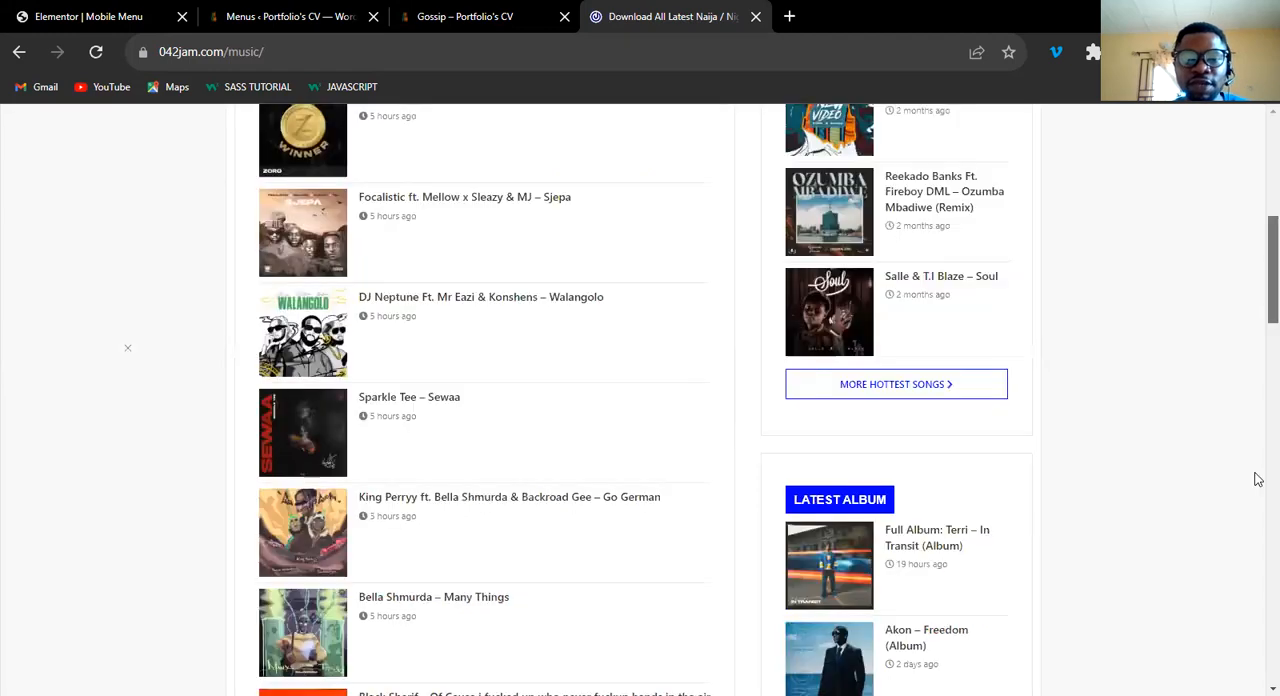
pyautogui.scroll(-8, 1255, 570)
pyautogui.scroll(-4, 1257, 623)
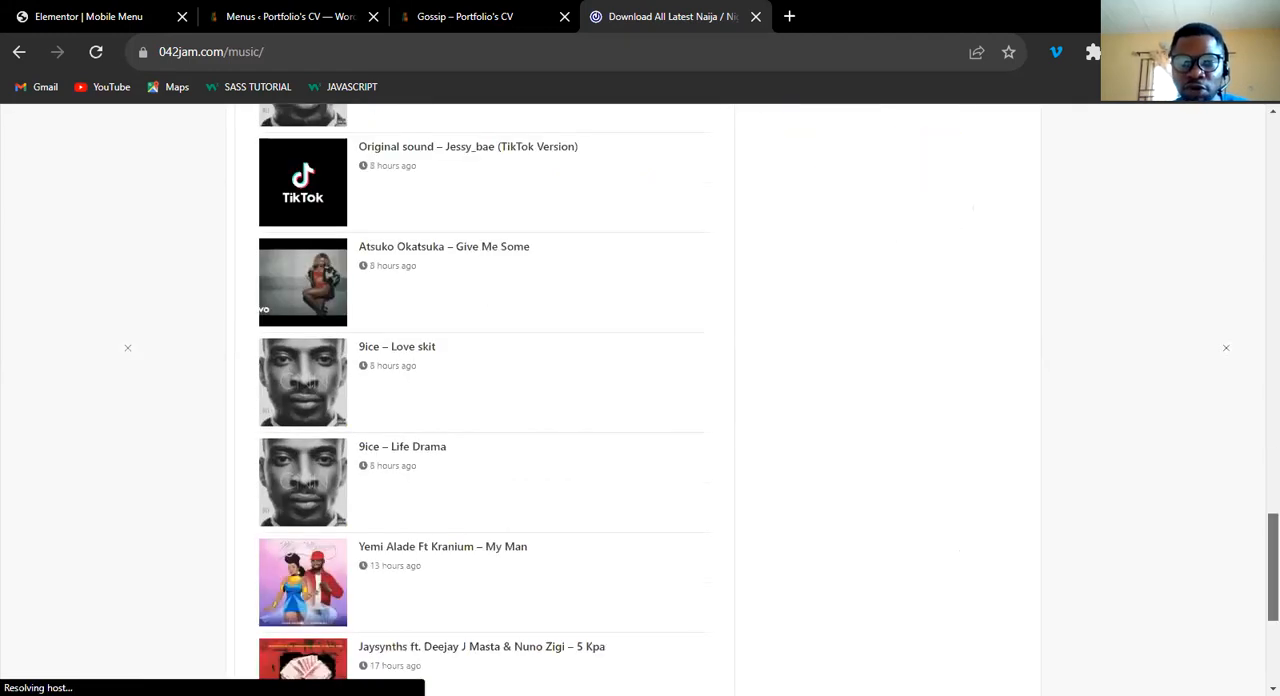
pyautogui.scroll(-4, 1257, 488)
pyautogui.scroll(20, 1257, 262)
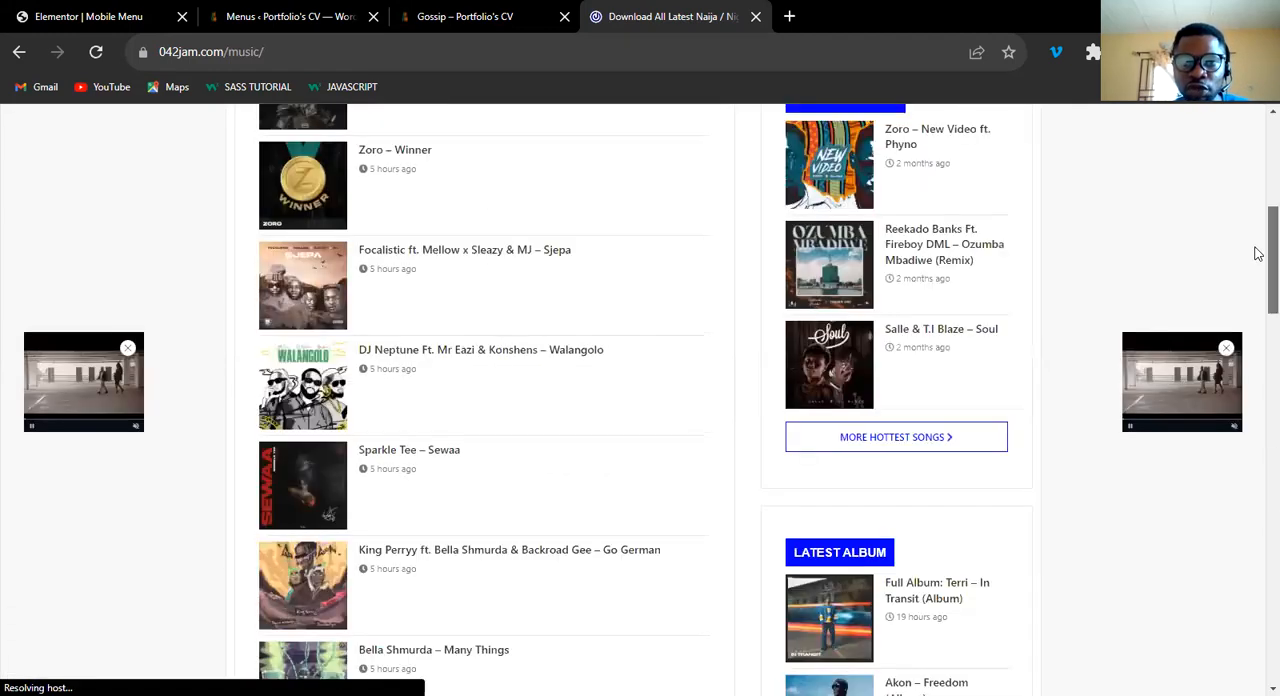
pyautogui.scroll(3, 1257, 251)
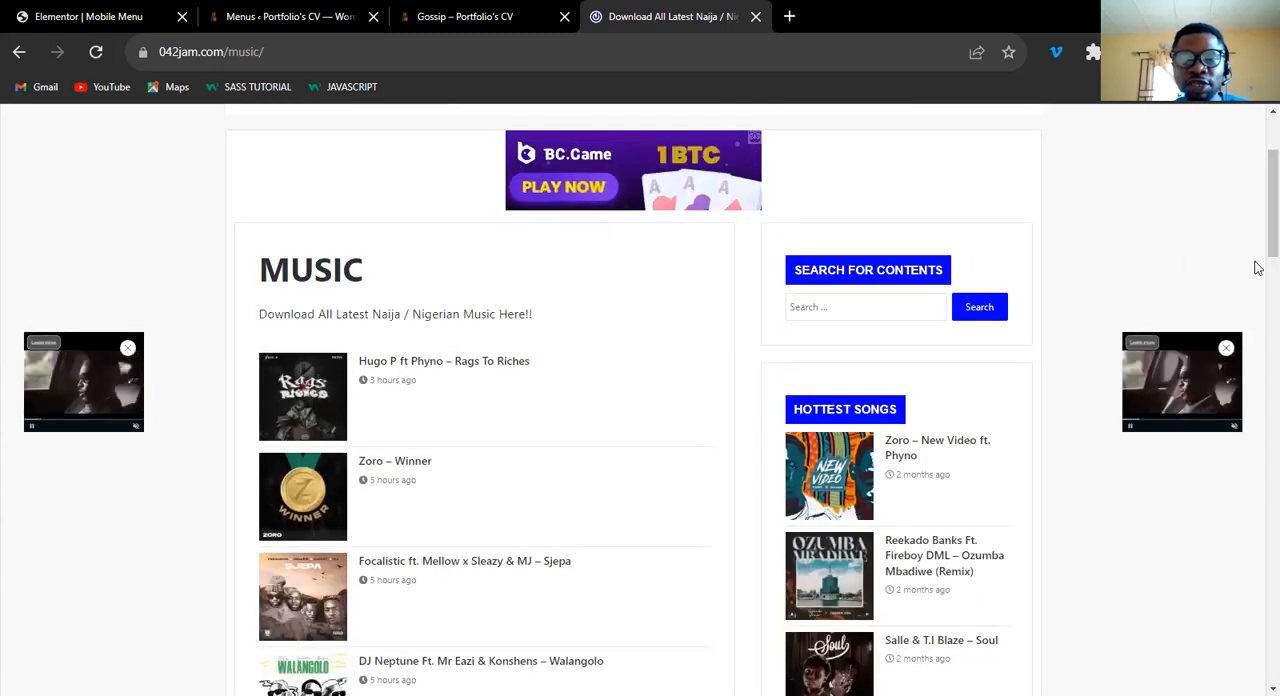
pyautogui.scroll(1, 662, 292)
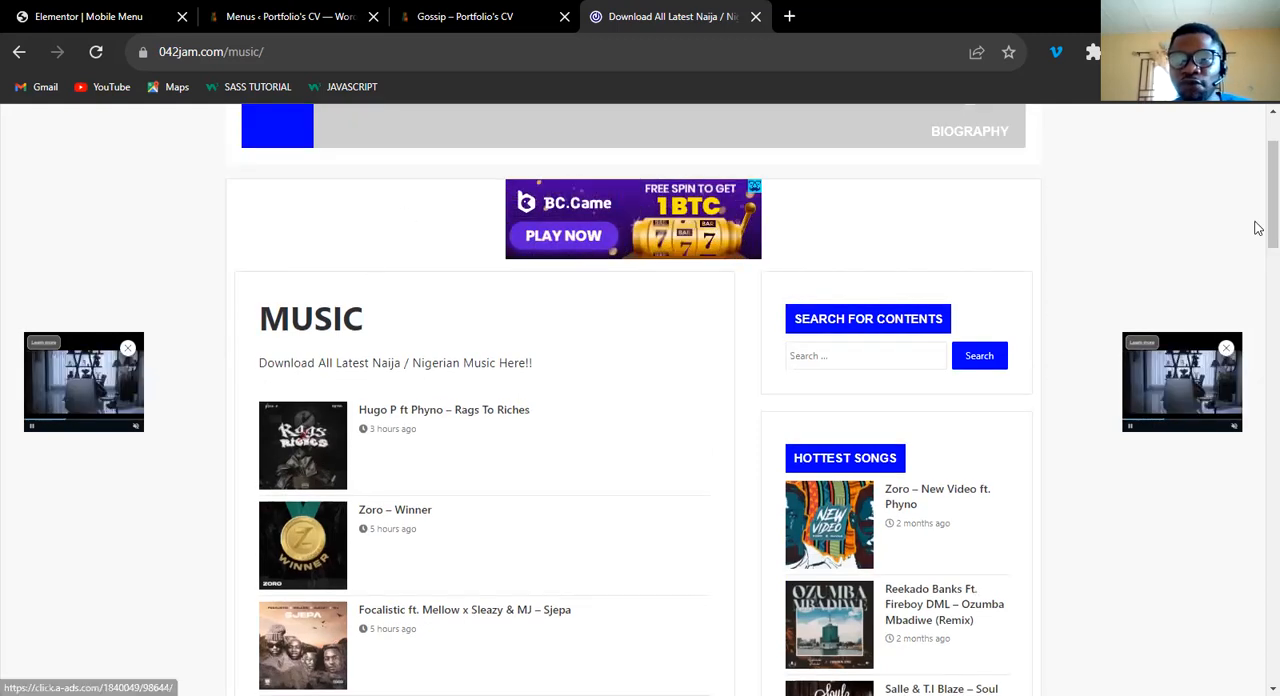
pyautogui.scroll(-1, 865, 260)
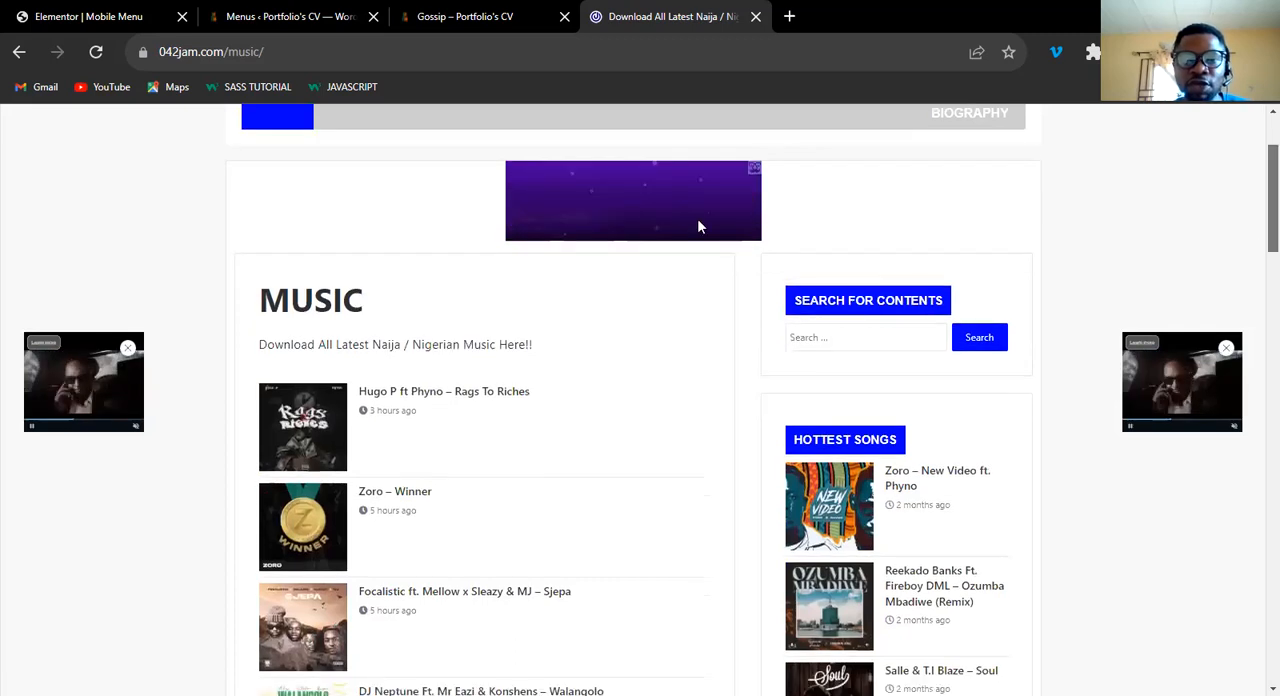
pyautogui.scroll(-1, 370, 200)
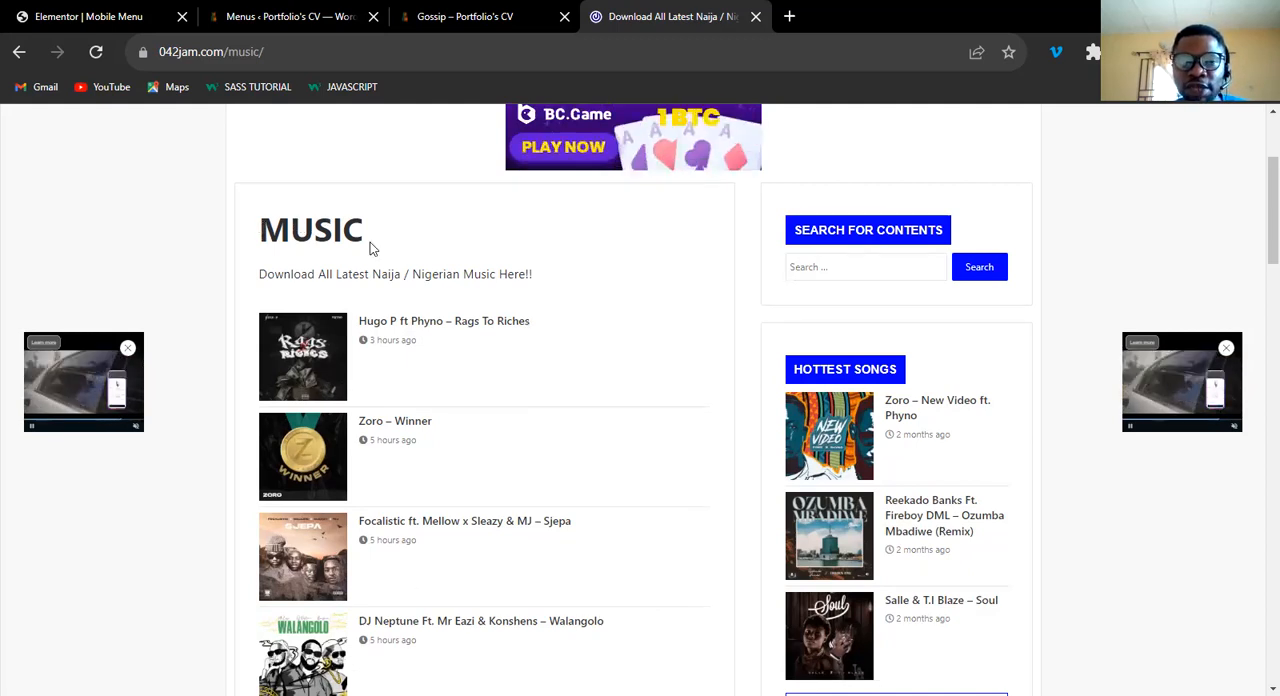
# Examine the category title, description line and post list on the 042jam Music page.
pyautogui.moveTo(263, 229); pyautogui.dragTo(360, 228)
pyautogui.click(262, 274)
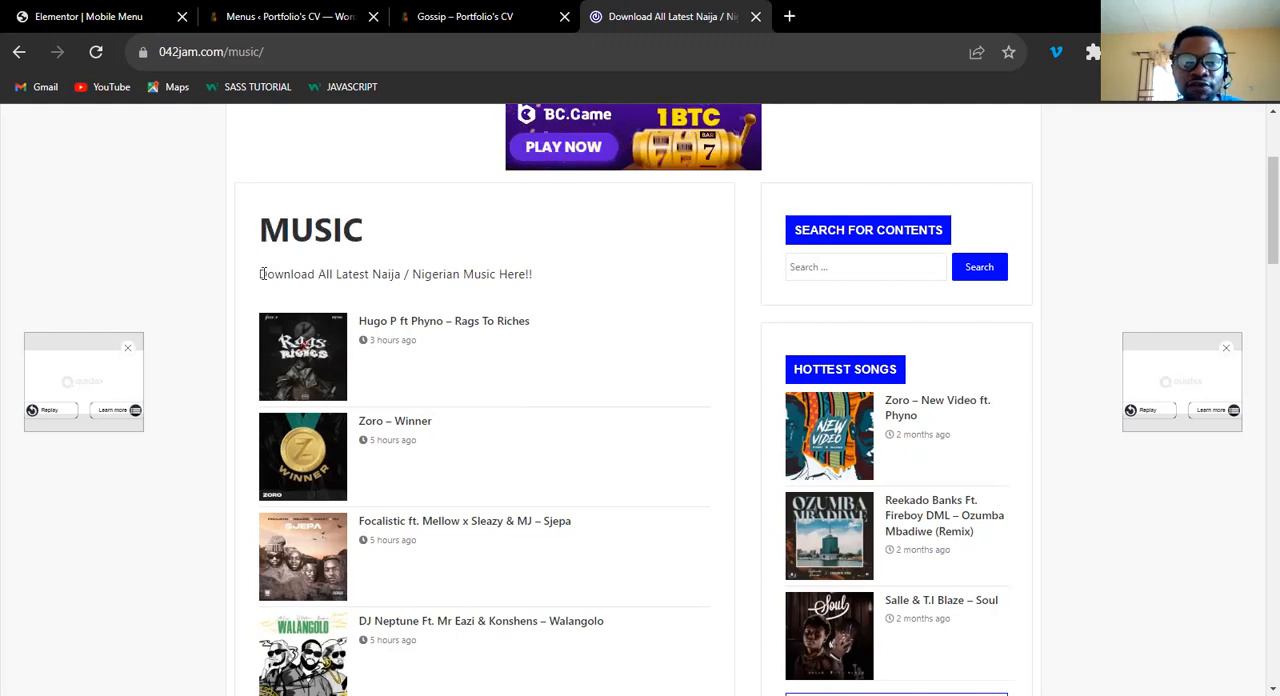
pyautogui.keyDown('shift'); pyautogui.click(580, 283); pyautogui.keyUp('shift')
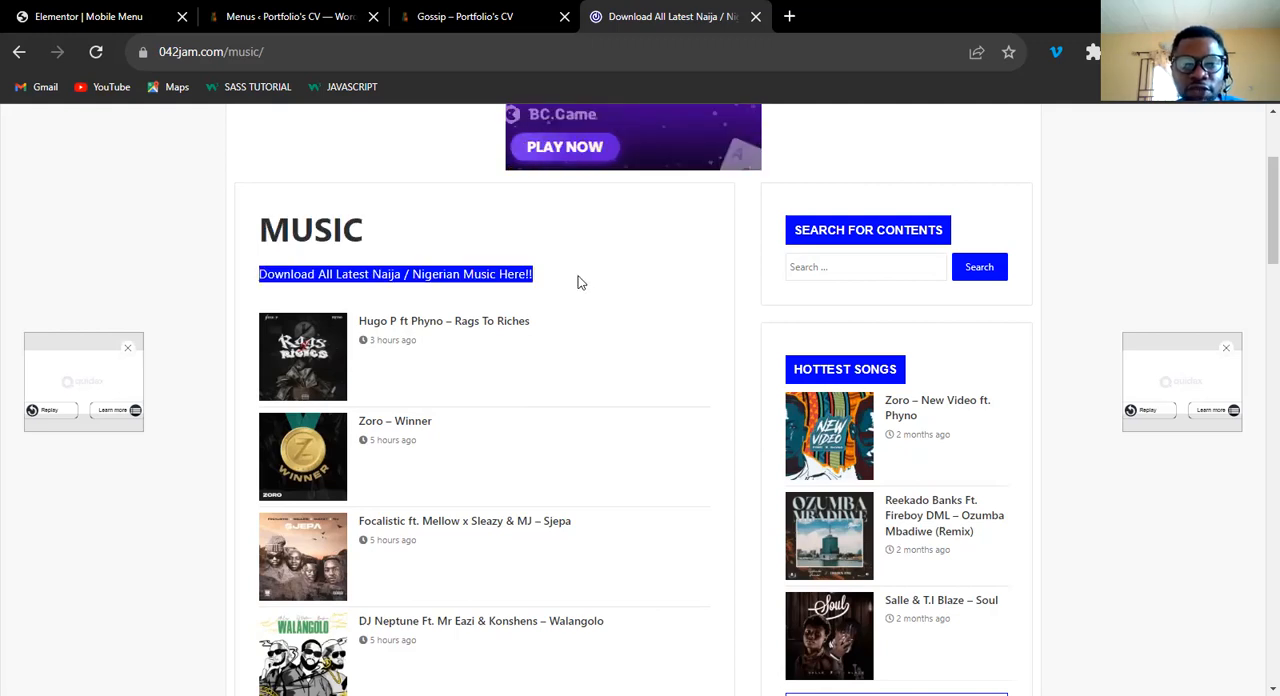
pyautogui.click(577, 283)
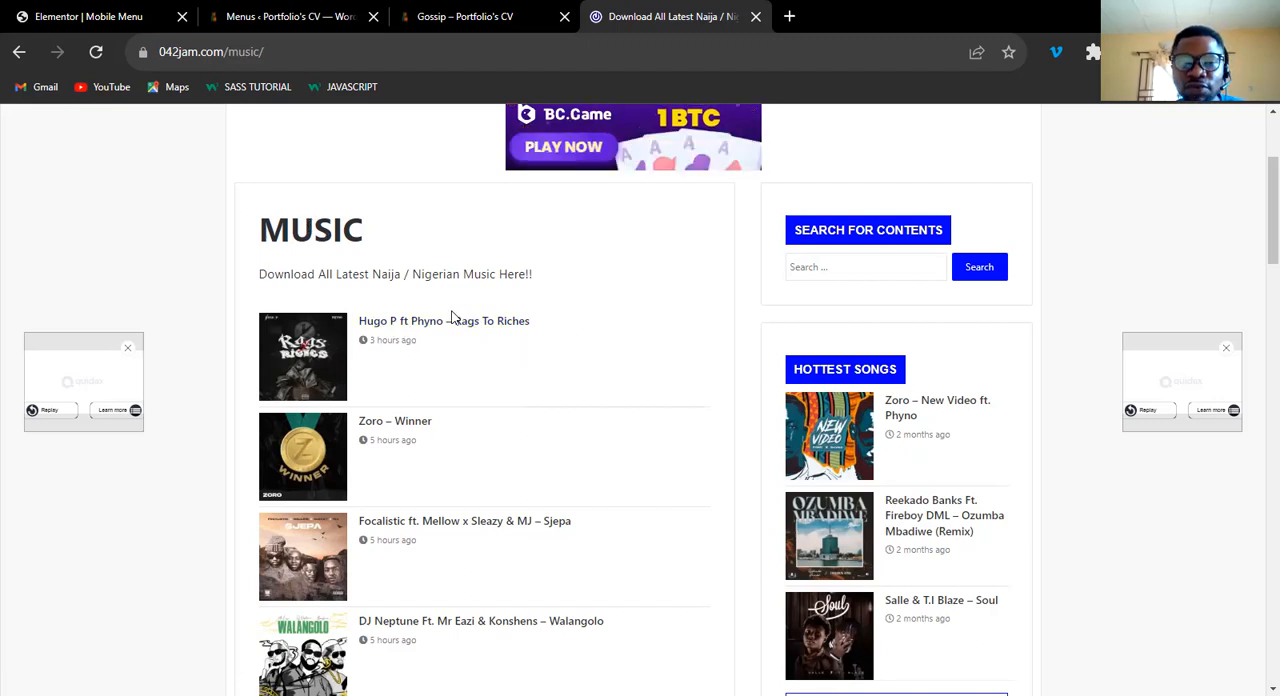
pyautogui.scroll(-5, 426, 360)
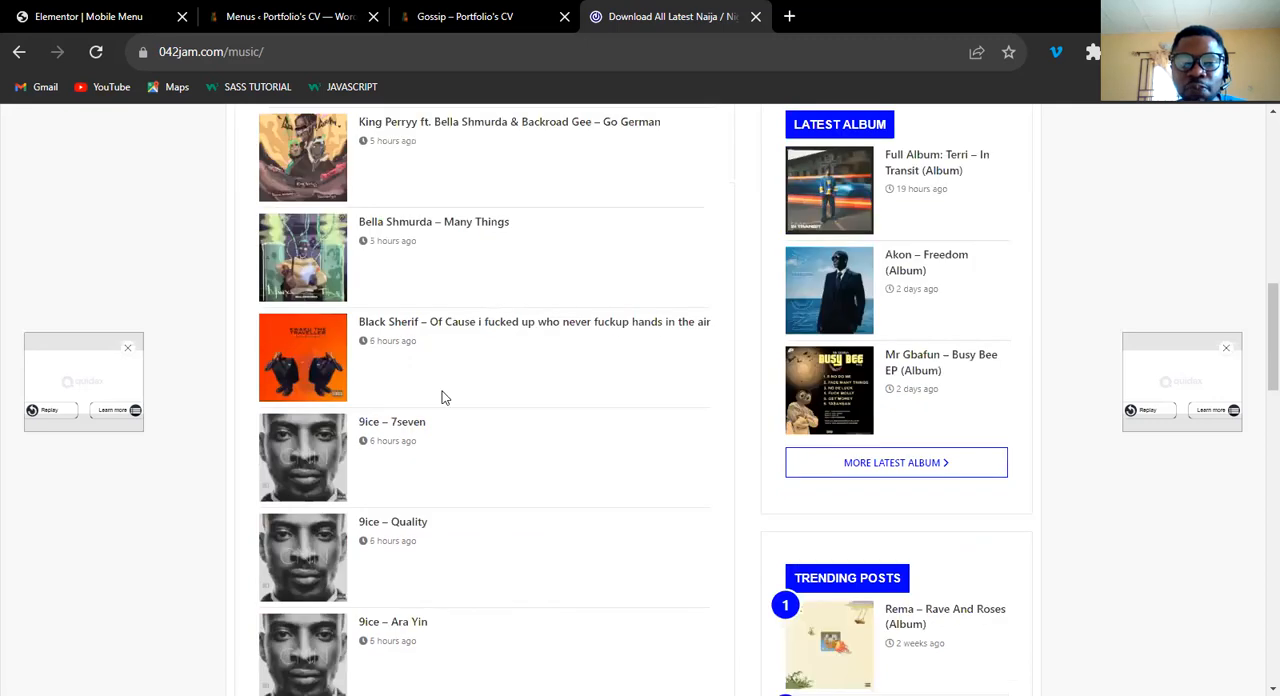
pyautogui.scroll(-5, 424, 355)
pyautogui.scroll(15, 443, 398)
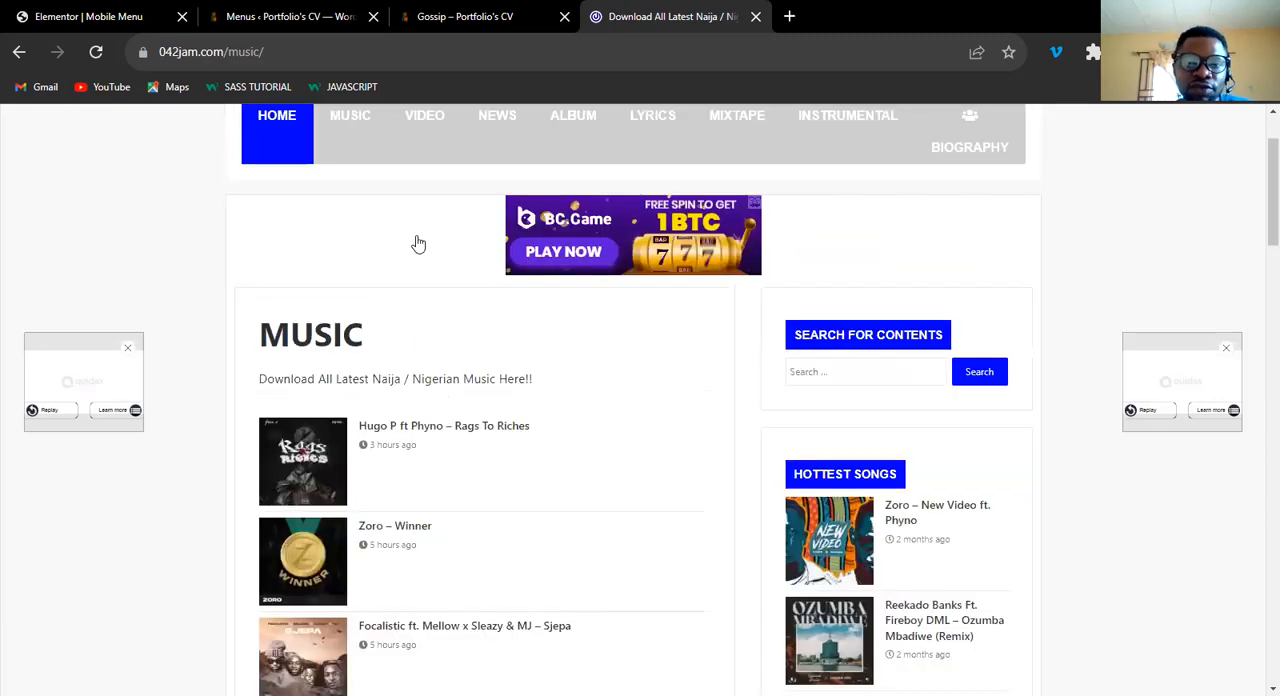
pyautogui.scroll(1, 417, 240)
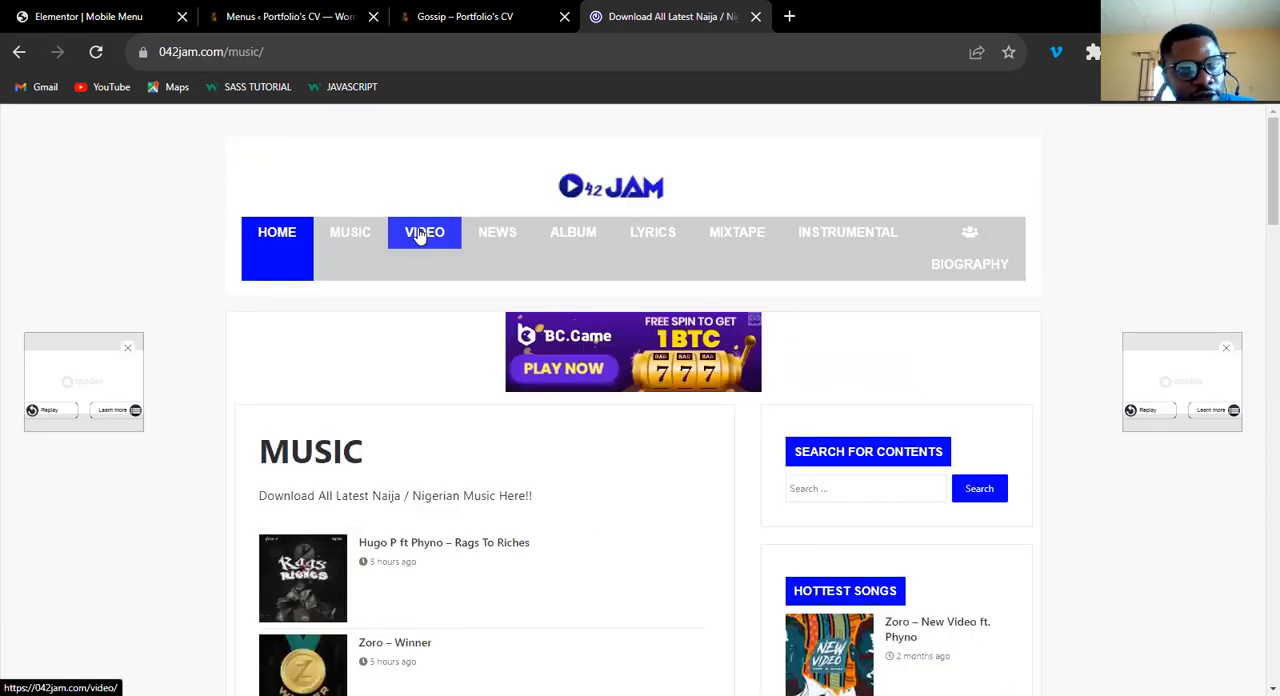
# Open the 042jam Video category for comparison and review the layout of the blog's own Gossip category page.
pyautogui.click(421, 235)
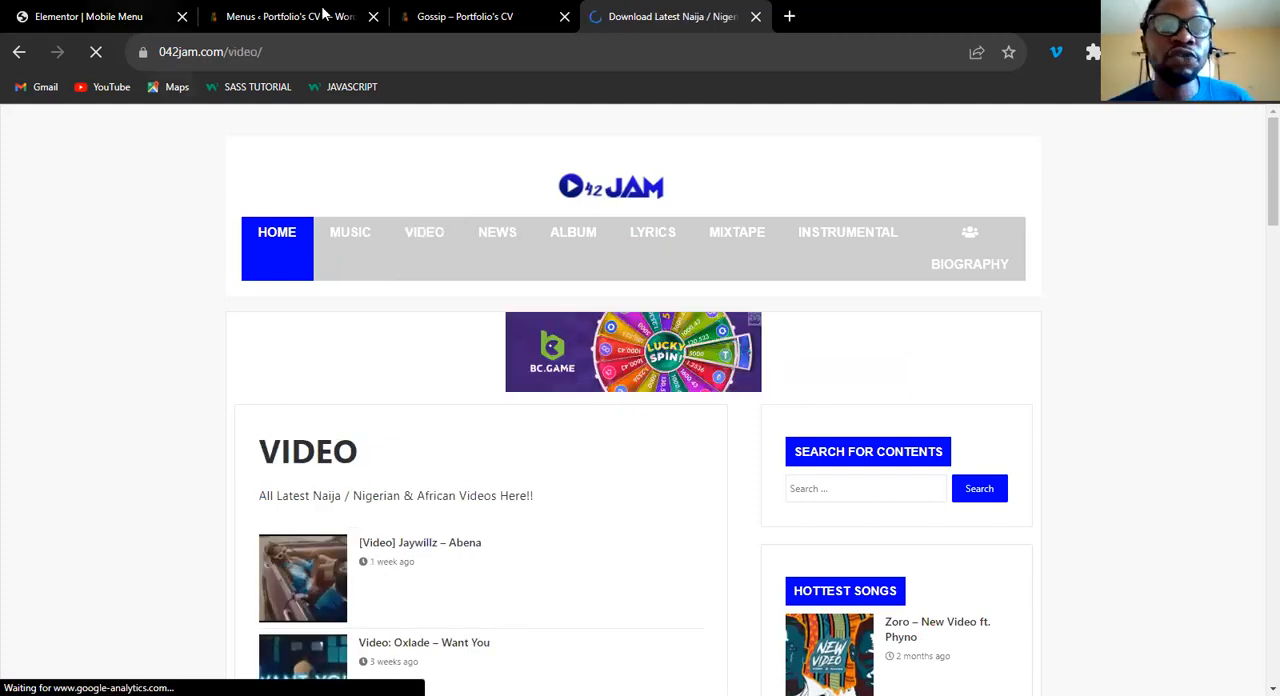
pyautogui.click(460, 18)
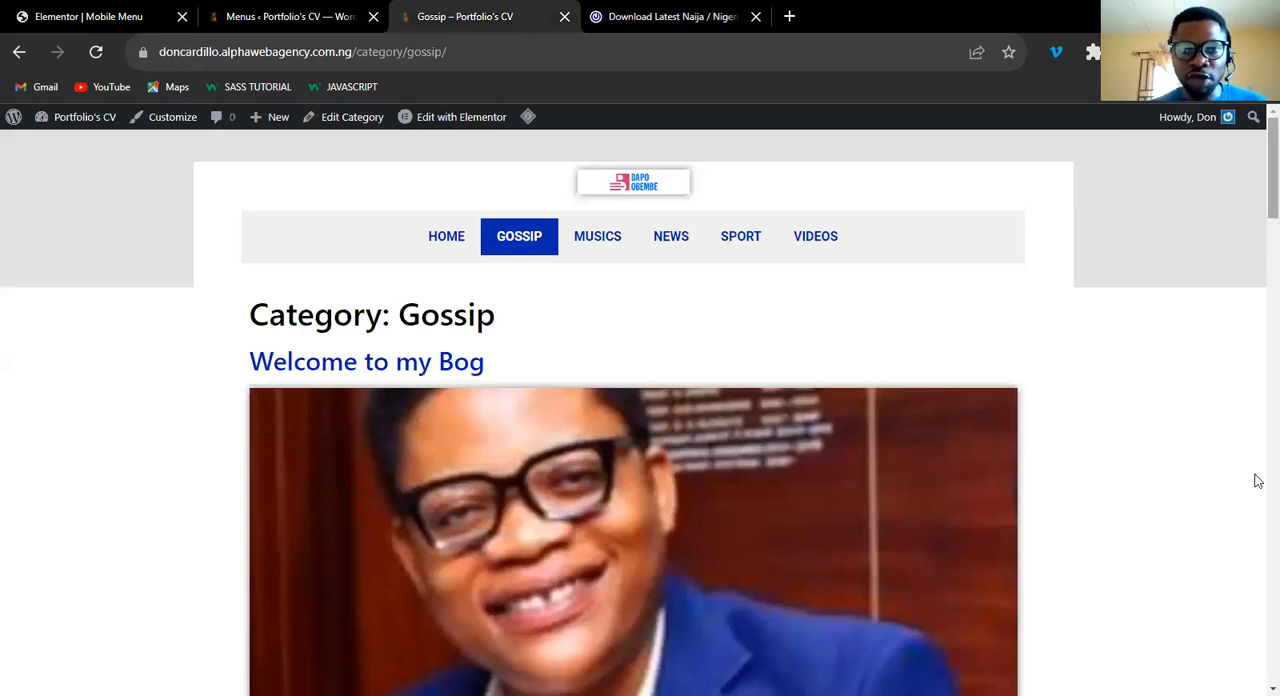
pyautogui.scroll(-10, 1259, 500)
pyautogui.scroll(-3, 1256, 500)
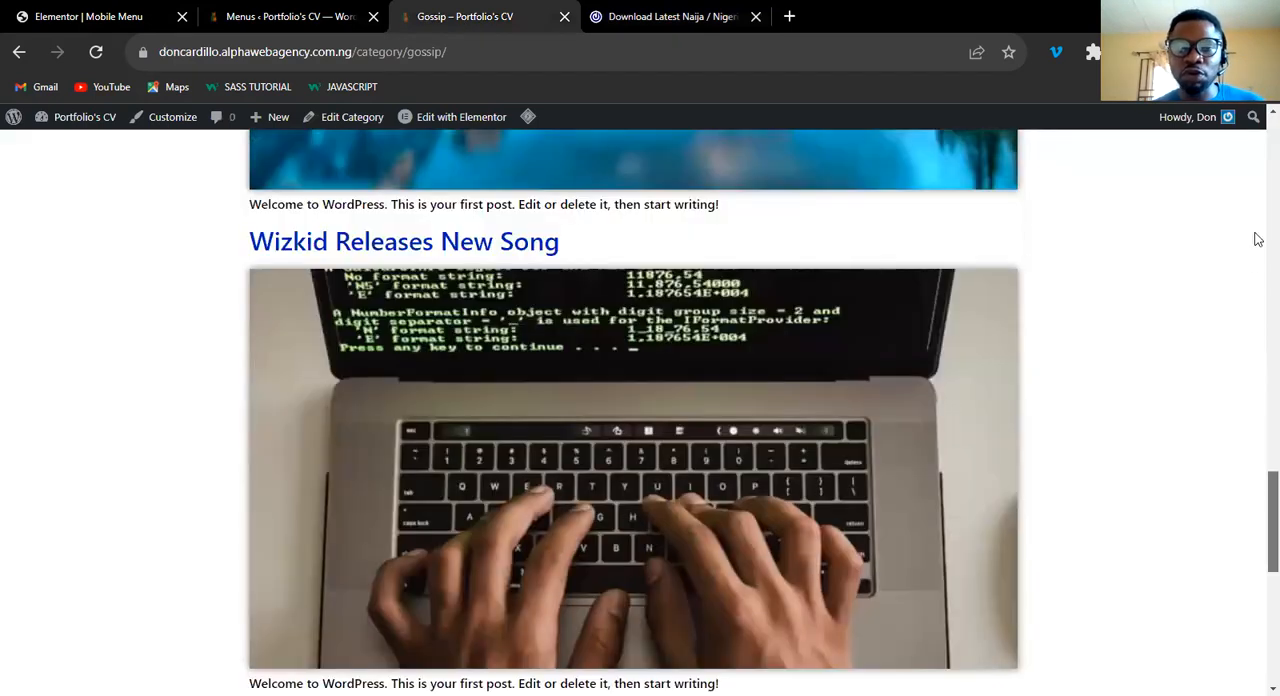
pyautogui.scroll(12, 894, 277)
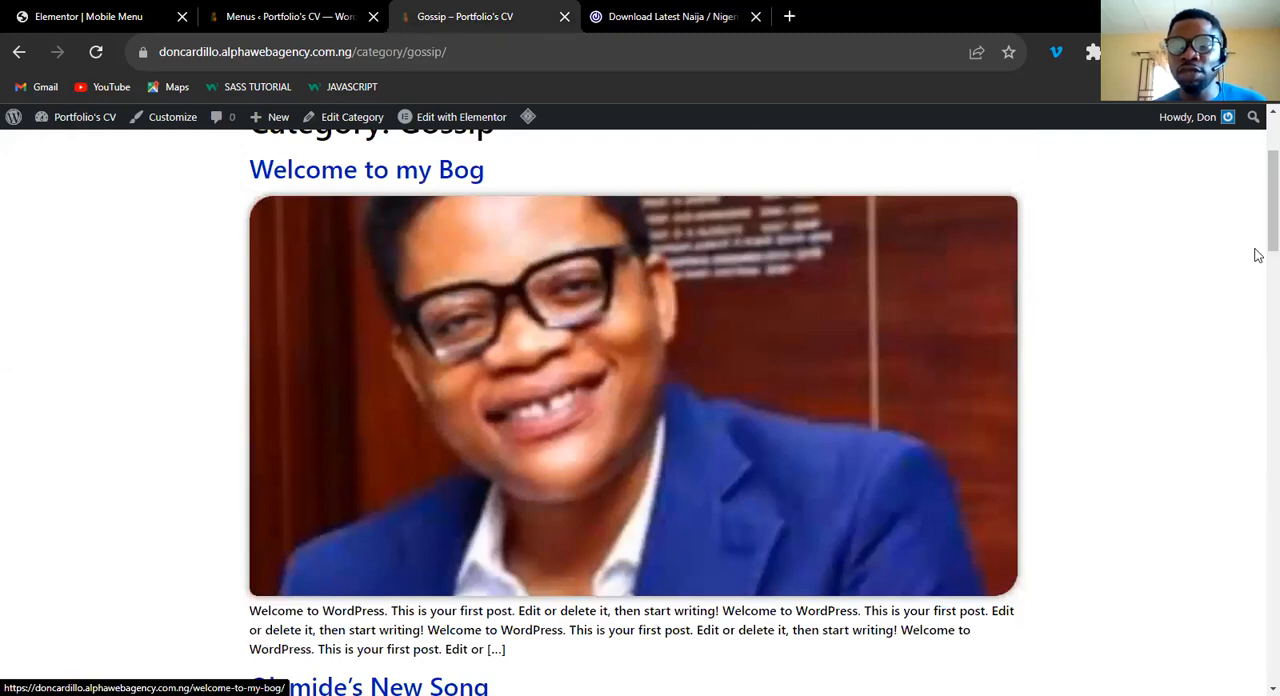
pyautogui.scroll(2, 1258, 218)
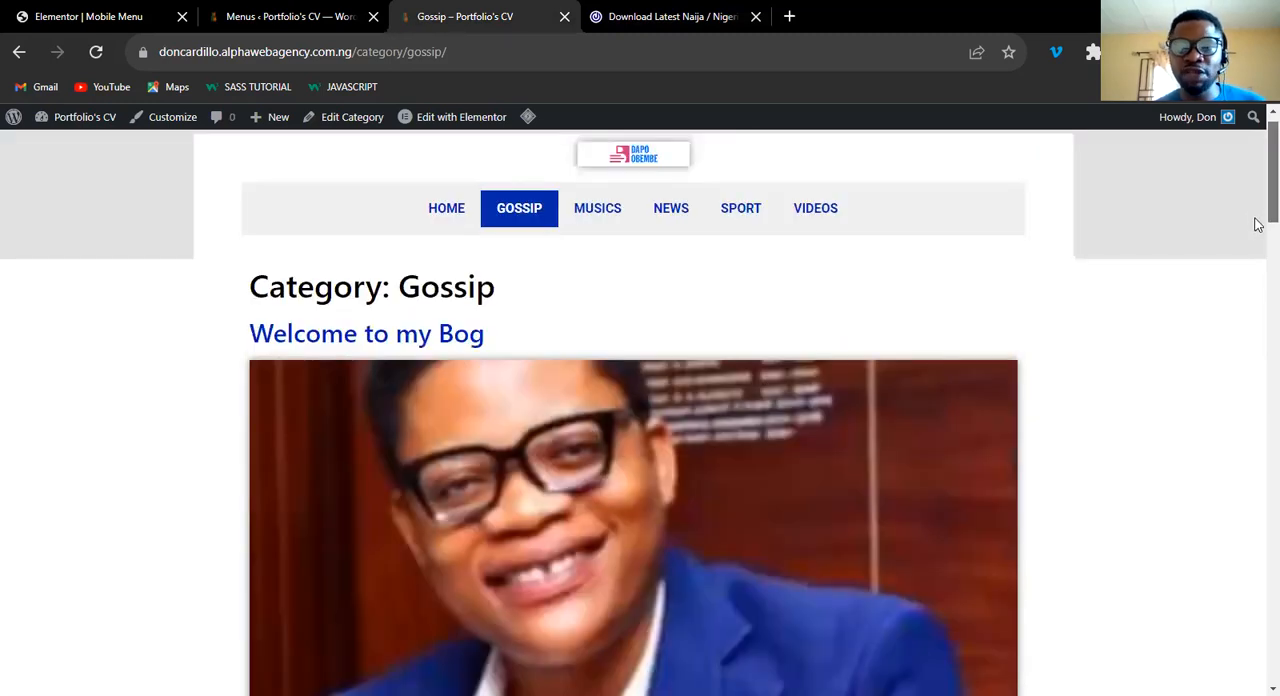
# Examine how the blog's Gossip archive presents the category heading, post titles, featured images and excerpts.
pyautogui.scroll(1, 486, 403)
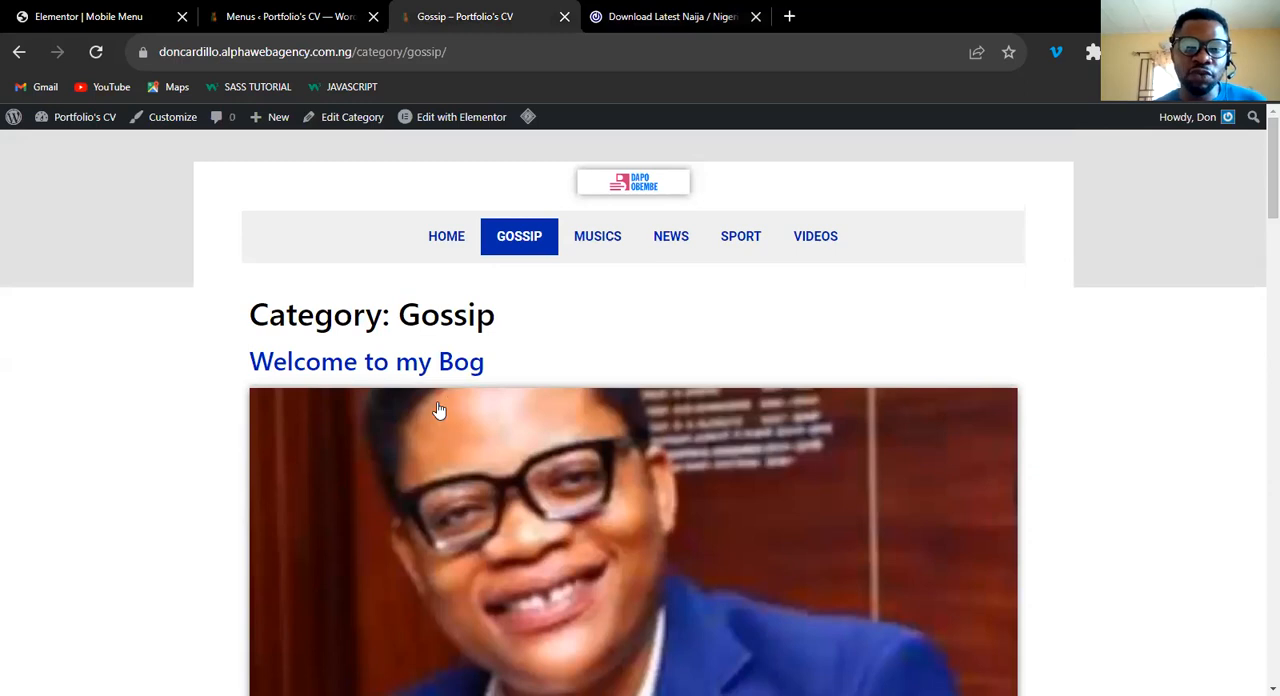
pyautogui.scroll(-5, 438, 410)
pyautogui.scroll(5, 438, 410)
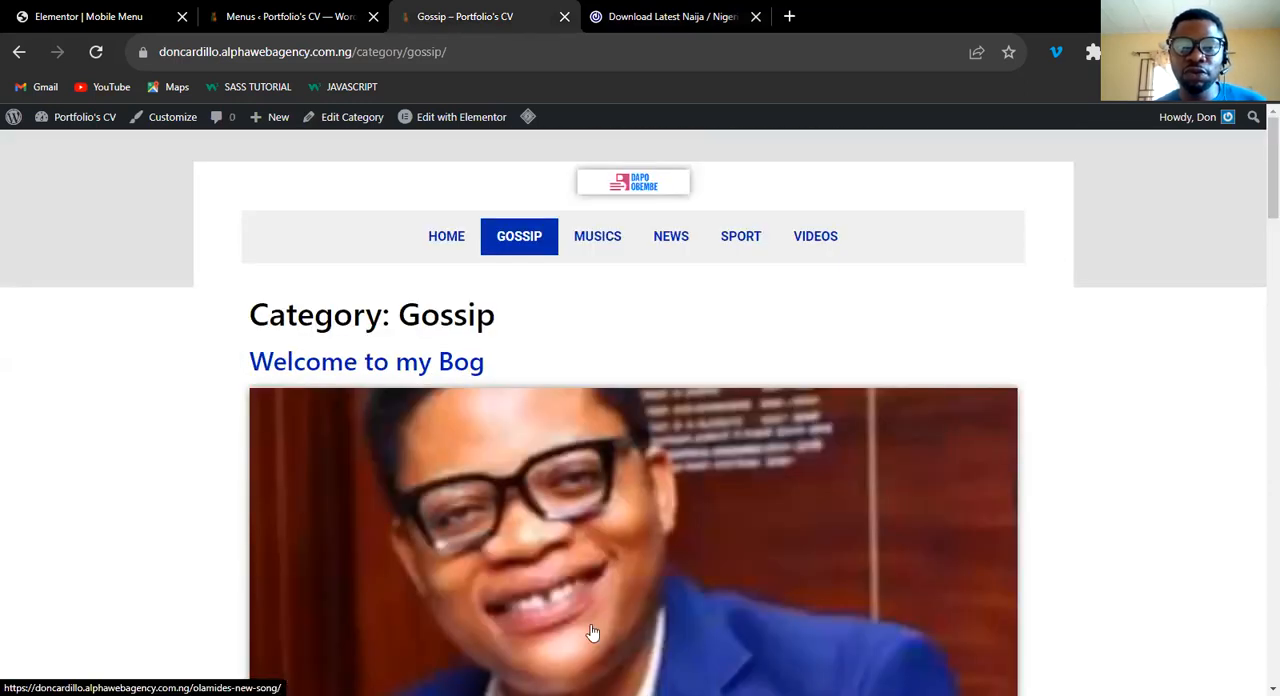
pyautogui.scroll(-5, 566, 405)
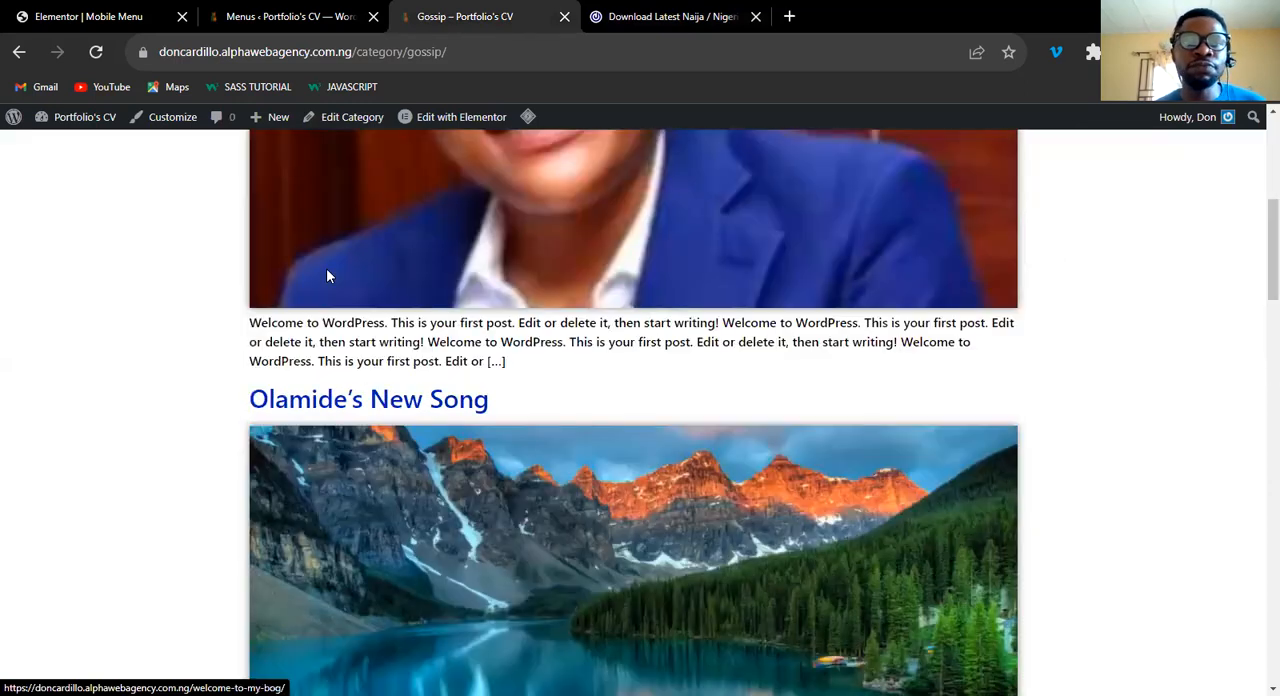
pyautogui.scroll(5, 185, 120)
# Review the post sections and sidebar on the blog's home page, and return to the WordPress Menus admin page.
pyautogui.click(446, 237)
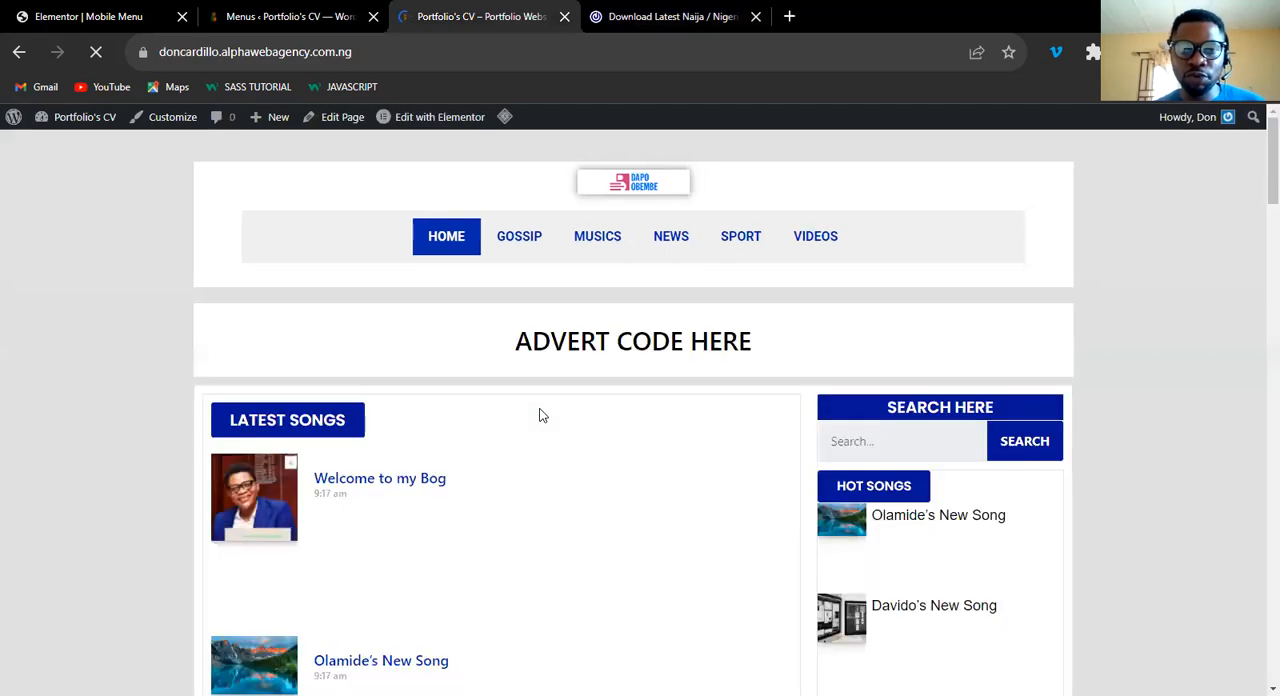
pyautogui.scroll(-5, 549, 412)
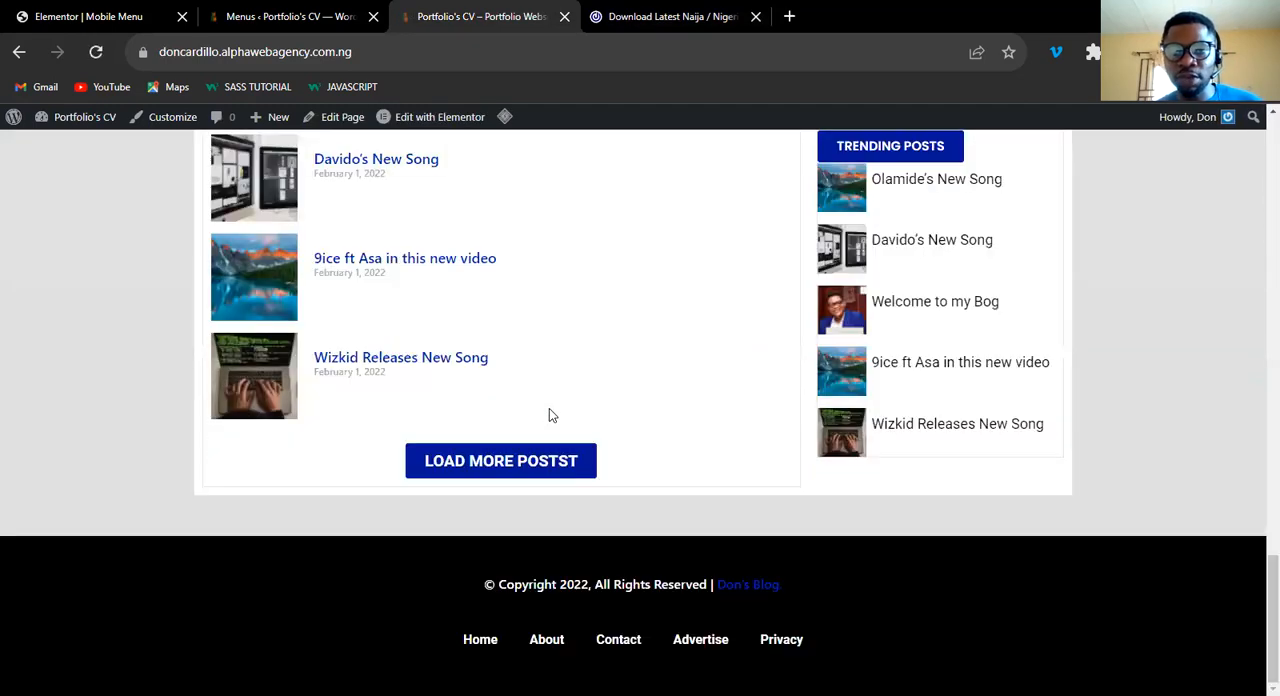
pyautogui.scroll(5, 549, 415)
pyautogui.scroll(-5, 549, 415)
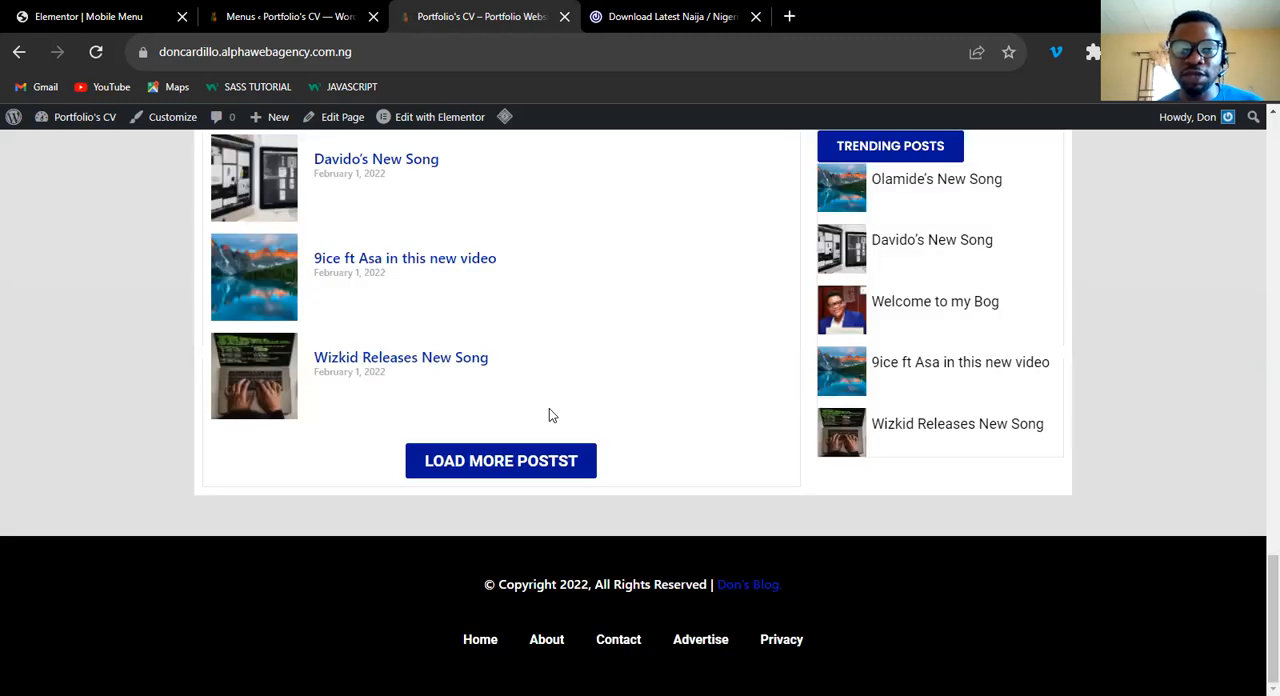
pyautogui.scroll(2, 549, 415)
pyautogui.scroll(3, 649, 354)
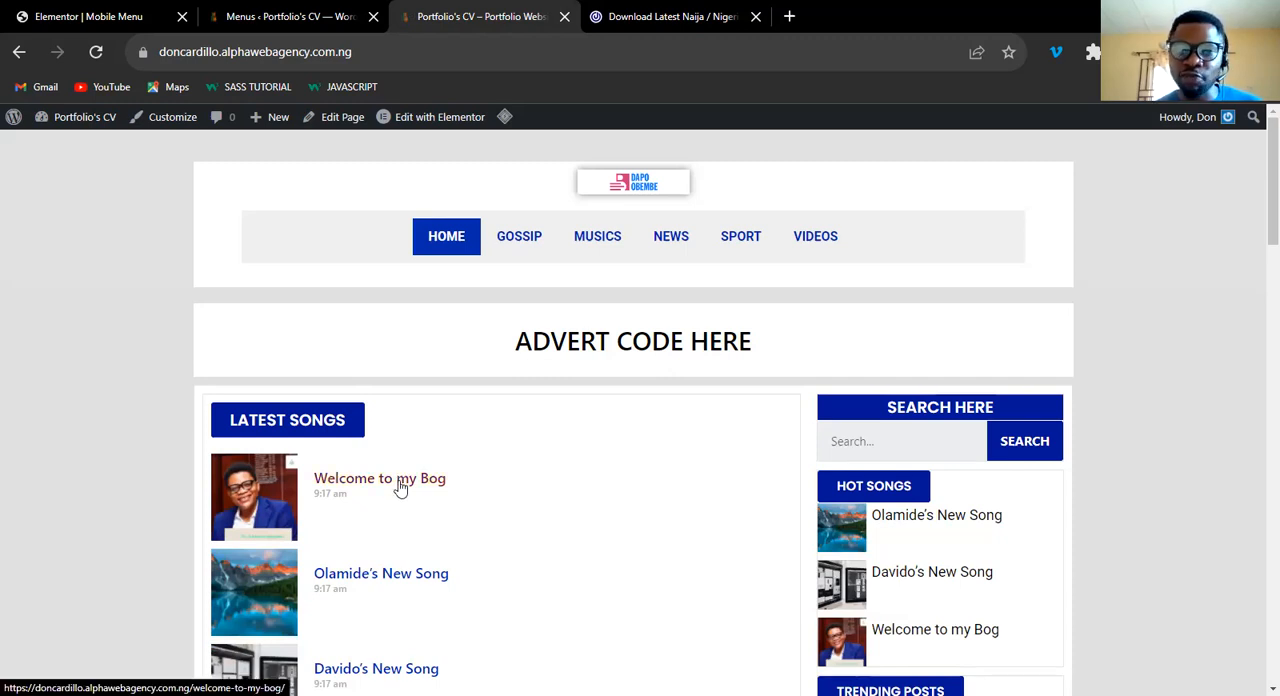
pyautogui.scroll(-15, 1200, 400)
pyautogui.scroll(8, 1254, 320)
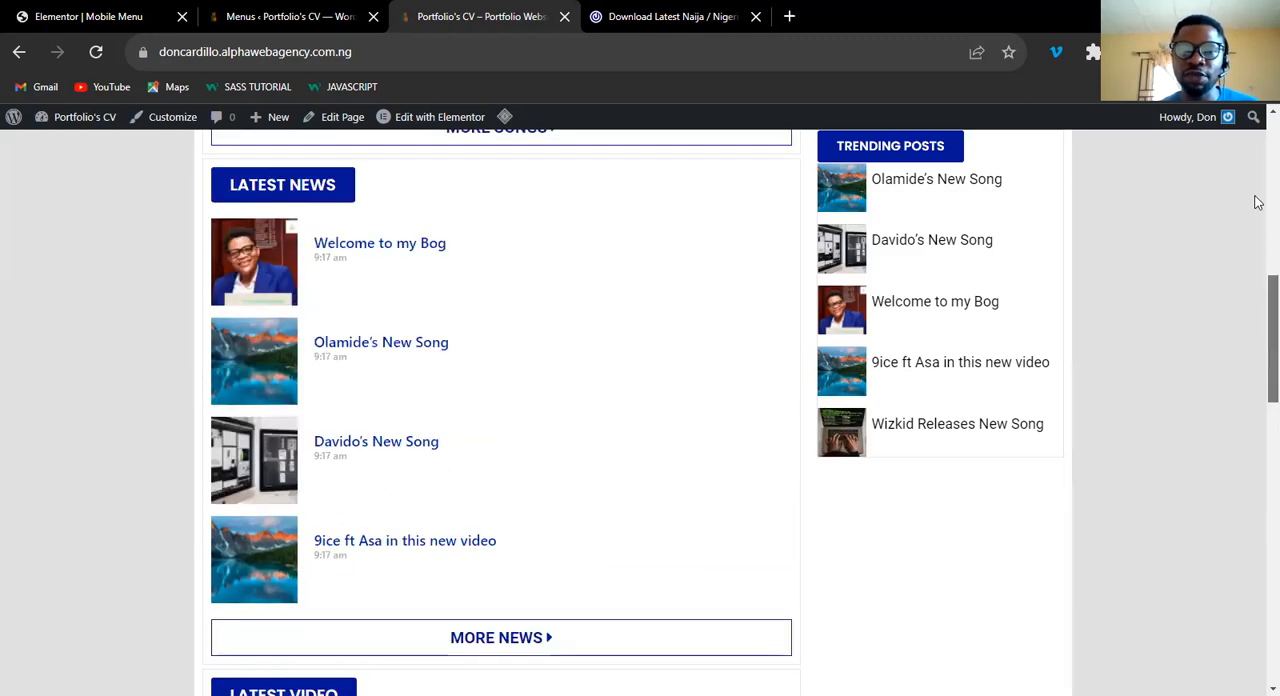
pyautogui.scroll(8, 1258, 203)
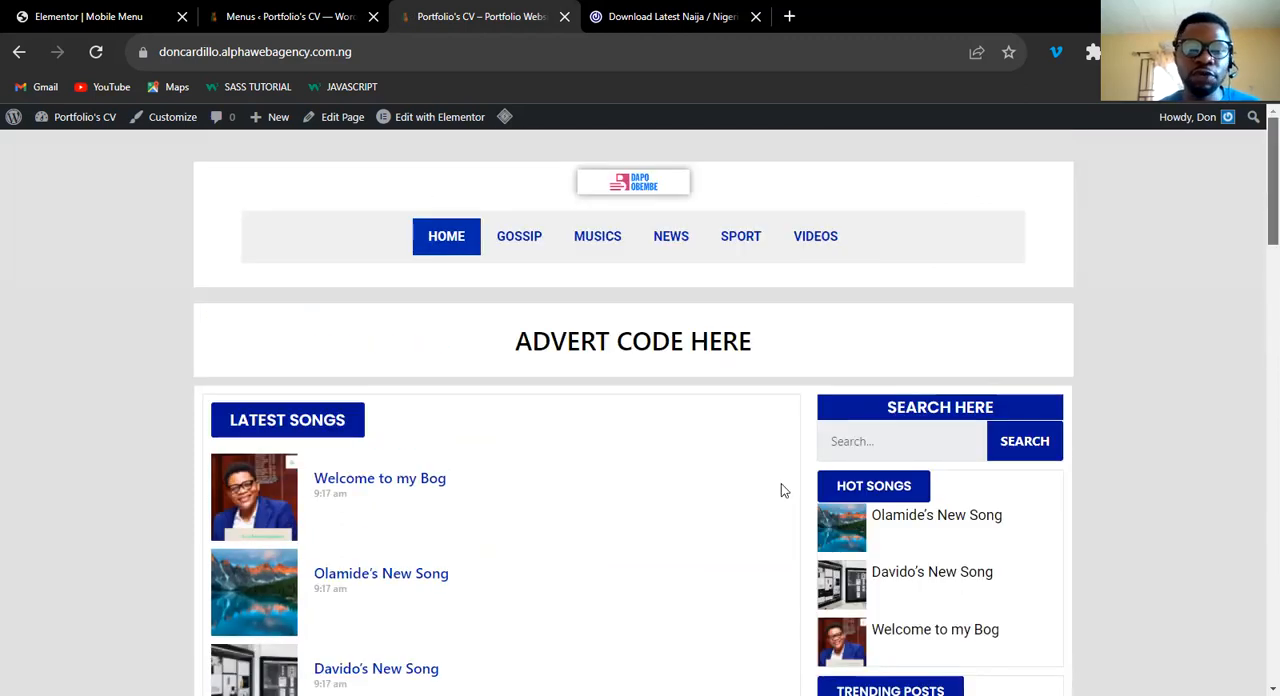
pyautogui.click(259, 17)
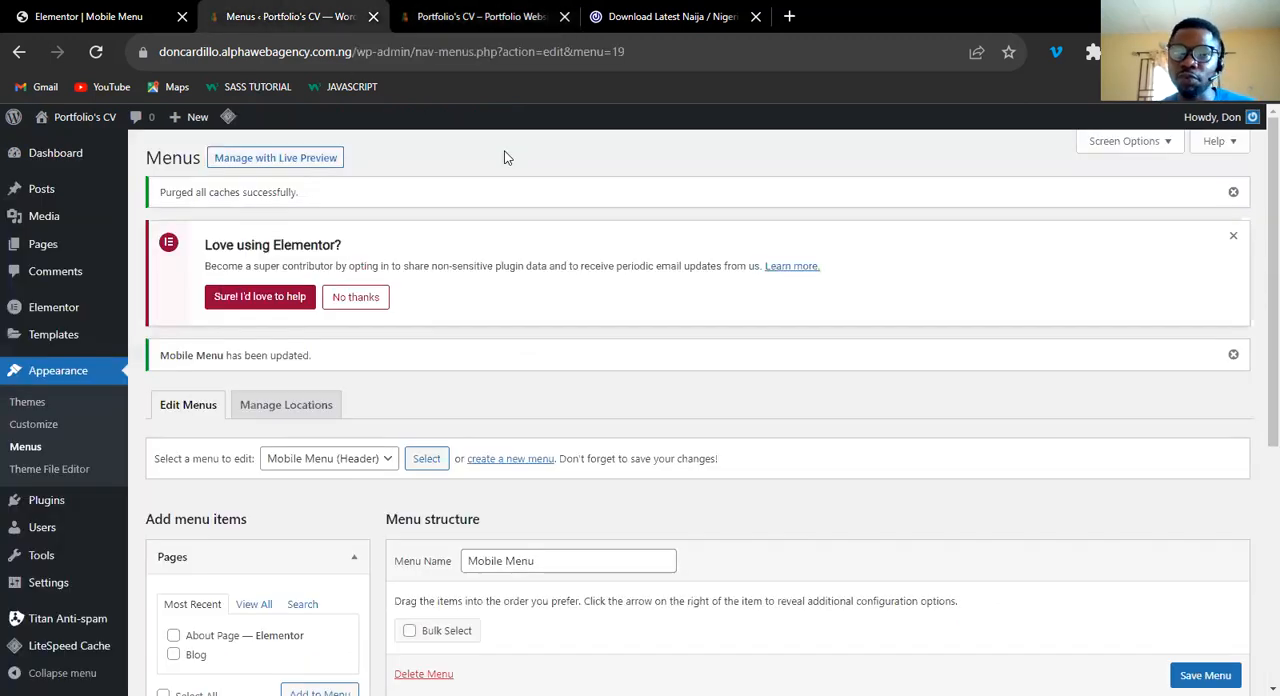